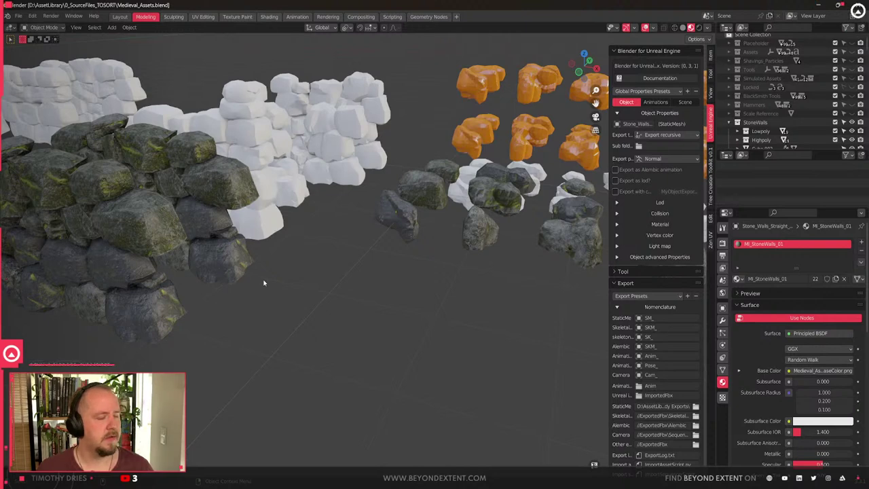
# Examine the textured and placeholder rock meshes in the Medieval_Assets scene in Blender
pyautogui.hotkey('alt', 'Tab')
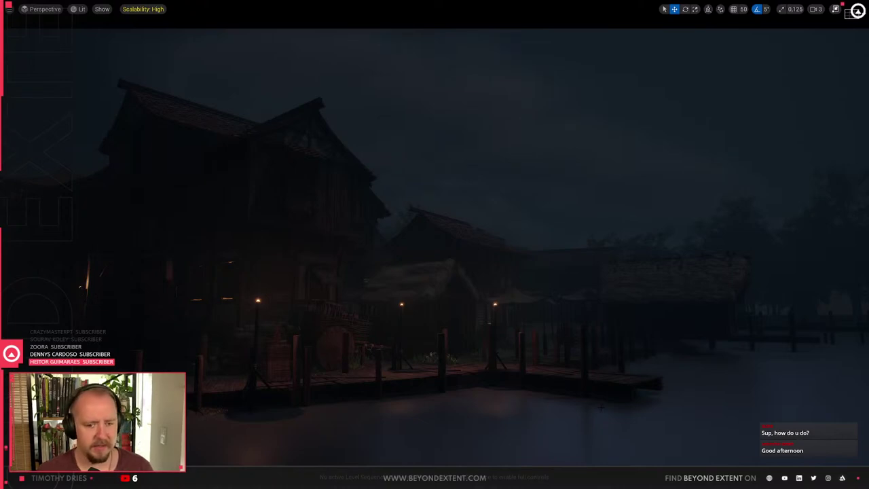
pyautogui.hotkey('alt', 'Tab')
pyautogui.moveTo(398, 374); pyautogui.dragTo(440, 337, button='middle')
pyautogui.click(369, 320)
pyautogui.press('KP_Decimal')
pyautogui.scroll(-8, 407, 309)
pyautogui.keyDown('shift'); pyautogui.moveTo(557, 258); pyautogui.dragTo(393, 310, button='middle'); pyautogui.keyUp('shift')
pyautogui.scroll(2, 393, 309)
pyautogui.scroll(1, 394, 310)
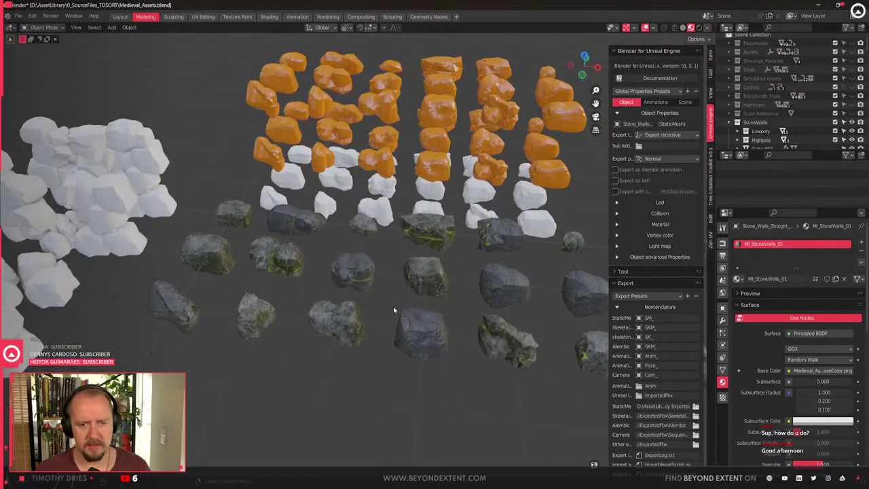
pyautogui.scroll(-4, 392, 305)
pyautogui.click(390, 302)
pyautogui.press('KP_Decimal')
pyautogui.scroll(-5, 389, 301)
pyautogui.scroll(-5, 390, 301)
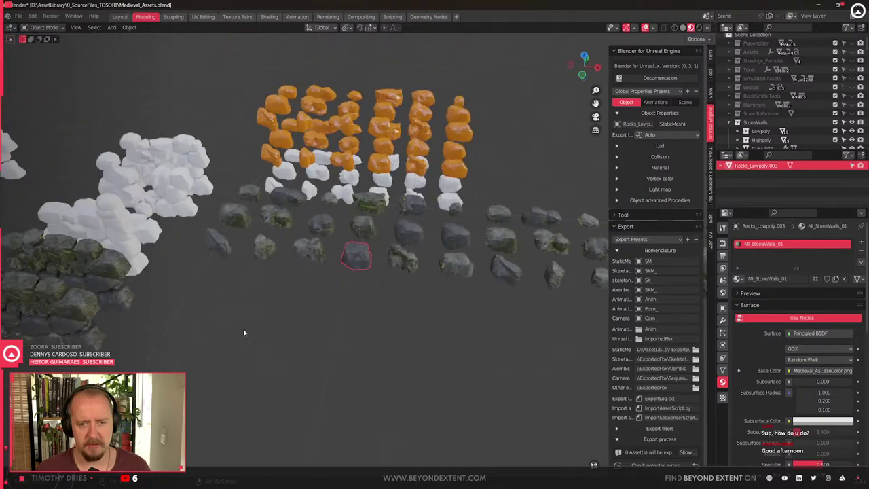
# Examine the stones making up the two textured straight walls and the placeholder walls behind them
pyautogui.keyDown('shift'); pyautogui.moveTo(213, 320); pyautogui.dragTo(356, 357, button='middle'); pyautogui.keyUp('shift')
pyautogui.click(249, 289)
pyautogui.moveTo(250, 289); pyautogui.dragTo(296, 351, button='middle')
pyautogui.click(265, 295)
pyautogui.press('KP_Decimal')
pyautogui.scroll(-3, 264, 295)
pyautogui.moveTo(265, 294); pyautogui.dragTo(328, 294, button='middle')
pyautogui.scroll(-3, 388, 293)
pyautogui.scroll(3, 328, 295)
pyautogui.moveTo(398, 316); pyautogui.dragTo(412, 233, button='middle')
pyautogui.click(360, 248)
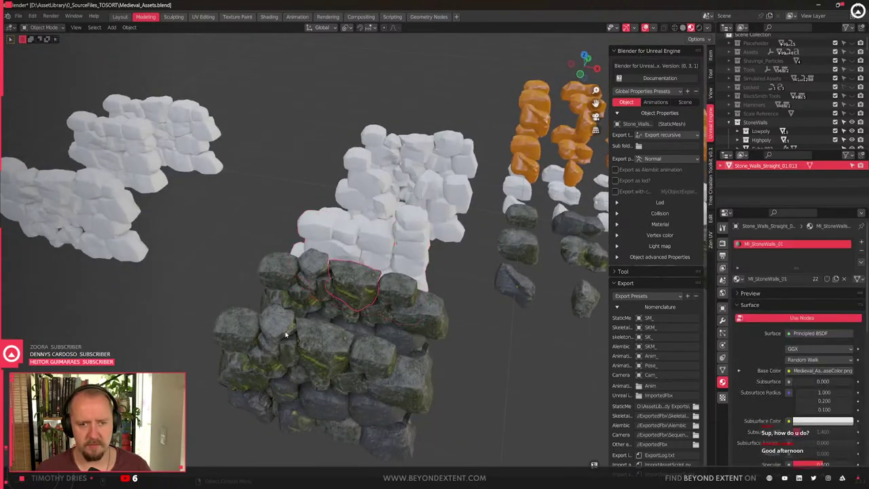
pyautogui.moveTo(353, 337); pyautogui.dragTo(322, 301, button='middle')
pyautogui.click(324, 337)
pyautogui.press('KP_Decimal')
pyautogui.moveTo(324, 338); pyautogui.dragTo(652, 456, button='middle')
# Switch to Unreal Engine, leave the full-screen view and set the BP_LightPresets light selector to a daytime preset
pyautogui.hotkey('alt', 'Tab')
pyautogui.moveTo(435, 245); pyautogui.dragTo(231, 244, button='right')
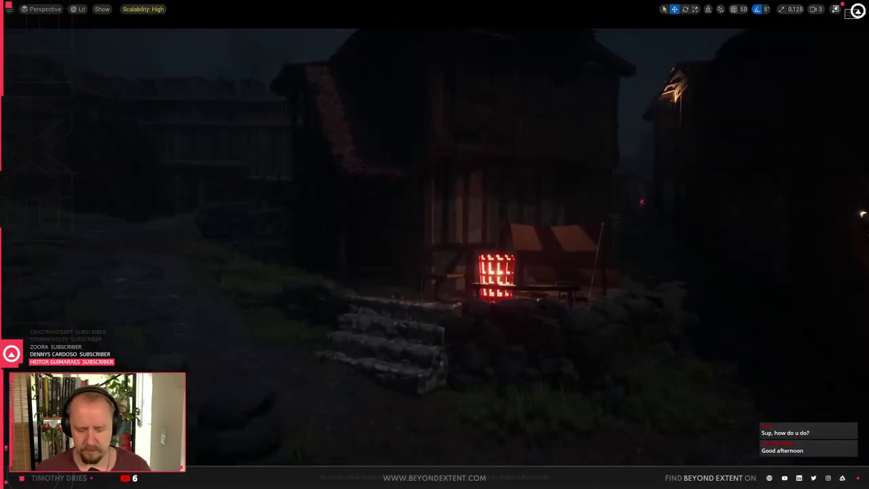
pyautogui.press('F11')
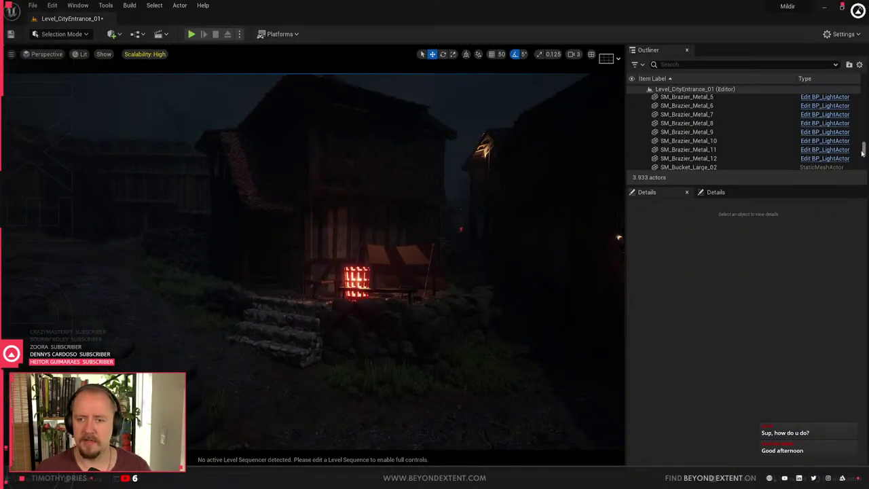
pyautogui.moveTo(865, 151); pyautogui.dragTo(865, 92)
pyautogui.click(709, 107)
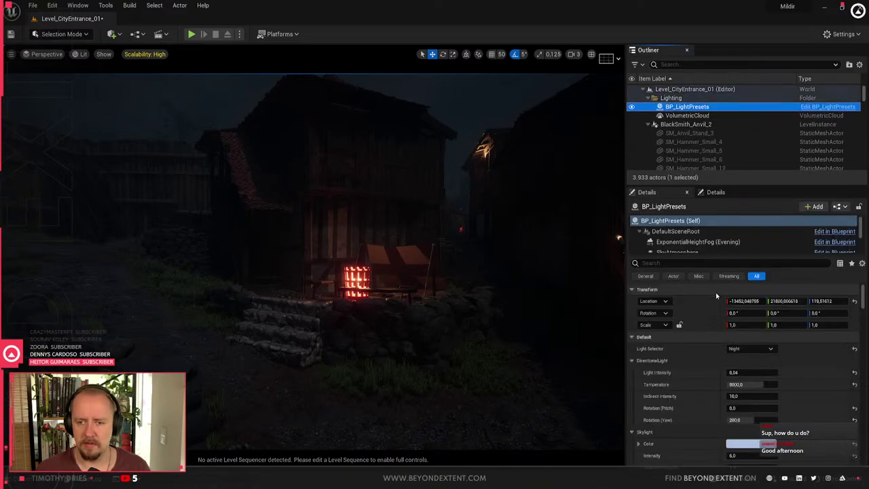
pyautogui.click(760, 349)
pyautogui.click(744, 373)
# Examine the straight stone wall segments in front of the stone stairs in the level
pyautogui.moveTo(385, 346); pyautogui.dragTo(408, 384, button='right')
pyautogui.press('w')
pyautogui.press('s')
pyautogui.click(253, 202)
pyautogui.click(285, 268)
pyautogui.moveTo(286, 268); pyautogui.dragTo(313, 248, button='right')
pyautogui.press('a')
pyautogui.click(331, 281)
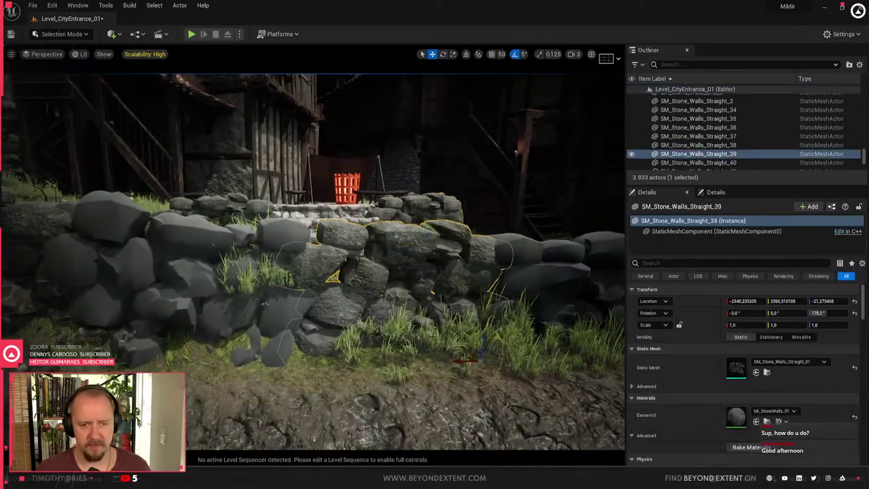
pyautogui.press('Escape')
pyautogui.press('w')
pyautogui.moveTo(330, 282); pyautogui.dragTo(360, 279, button='right')
pyautogui.press('s')
pyautogui.press('s')
pyautogui.moveTo(403, 343); pyautogui.dragTo(408, 342, button='right')
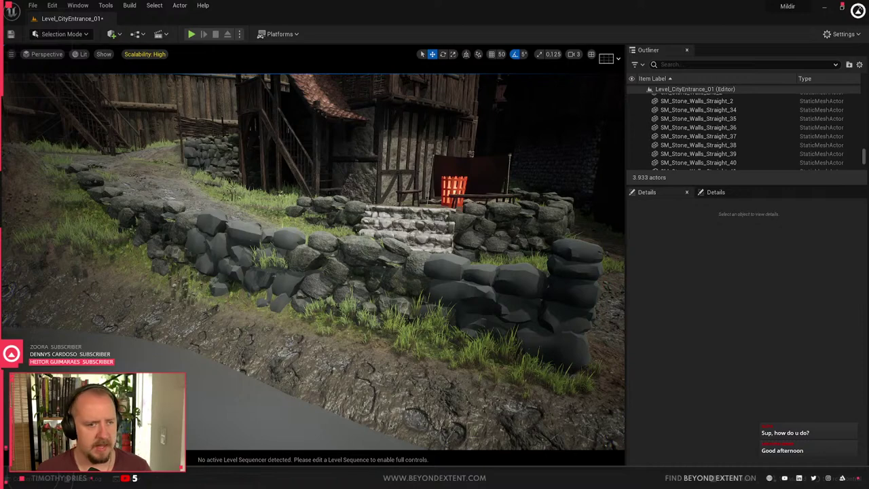
# Examine the untextured end piece of the stone wall and its surroundings
pyautogui.click(547, 288)
pyautogui.press('Escape')
pyautogui.moveTo(548, 287); pyautogui.dragTo(618, 288, button='right')
pyautogui.click(343, 308)
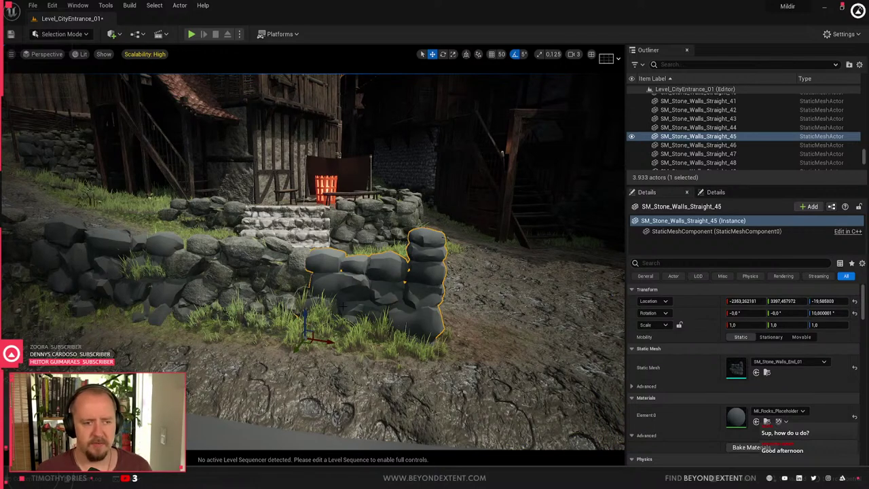
pyautogui.press('Escape')
pyautogui.press('w')
pyautogui.moveTo(464, 309); pyautogui.dragTo(516, 299, button='right')
pyautogui.press('w')
pyautogui.press('w')
# Switch to Blender and compare the placeholder Stone_Walls_End_01 mesh with the textured straight walls
pyautogui.hotkey('alt', 'Tab')
pyautogui.scroll(-5, 329, 246)
pyautogui.moveTo(329, 246); pyautogui.dragTo(367, 325, button='middle')
pyautogui.click(354, 238)
pyautogui.click(331, 248)
pyautogui.press('KP_Decimal')
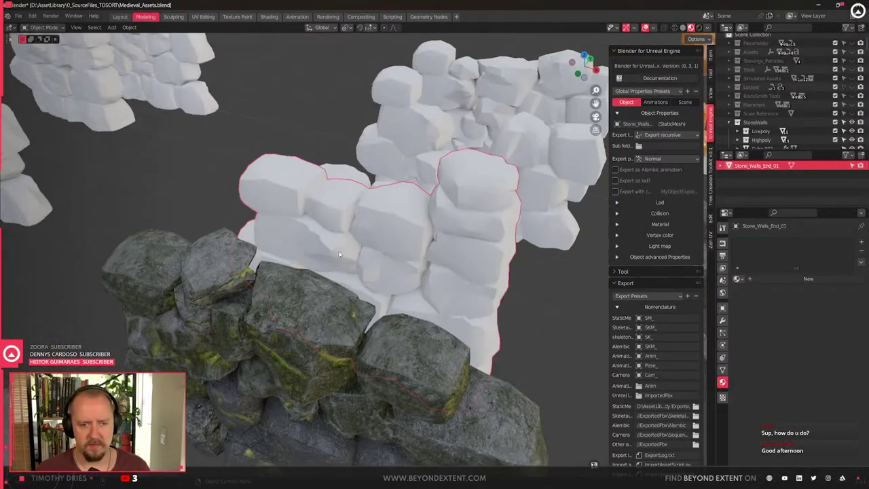
pyautogui.scroll(-4, 326, 261)
pyautogui.moveTo(323, 263); pyautogui.dragTo(369, 335, button='middle')
pyautogui.click(326, 356)
pyautogui.scroll(-2, 353, 399)
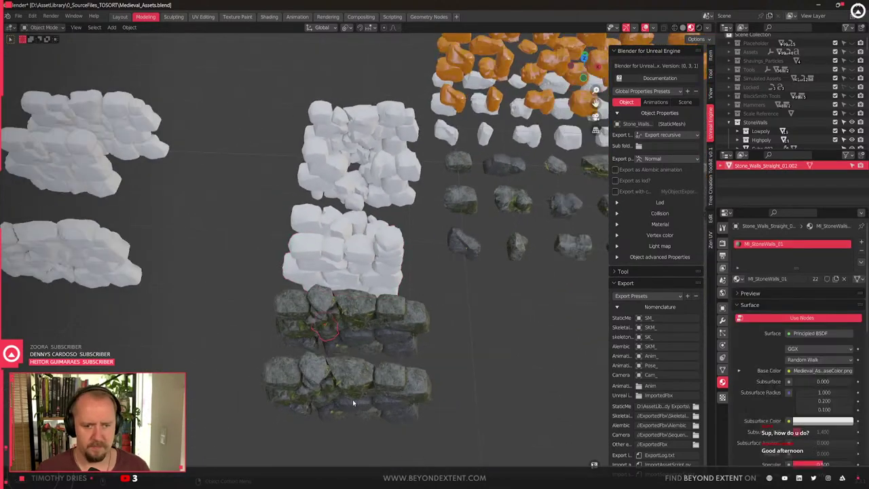
# Select both textured straight walls and move them away from the placeholder end wall
pyautogui.scroll(-2, 333, 382)
pyautogui.moveTo(262, 289); pyautogui.dragTo(475, 429)
pyautogui.scroll(2, 366, 358)
pyautogui.moveTo(367, 358); pyautogui.dragTo(409, 303, button='middle')
pyautogui.press('g')
pyautogui.click(353, 247)
pyautogui.scroll(3, 354, 243)
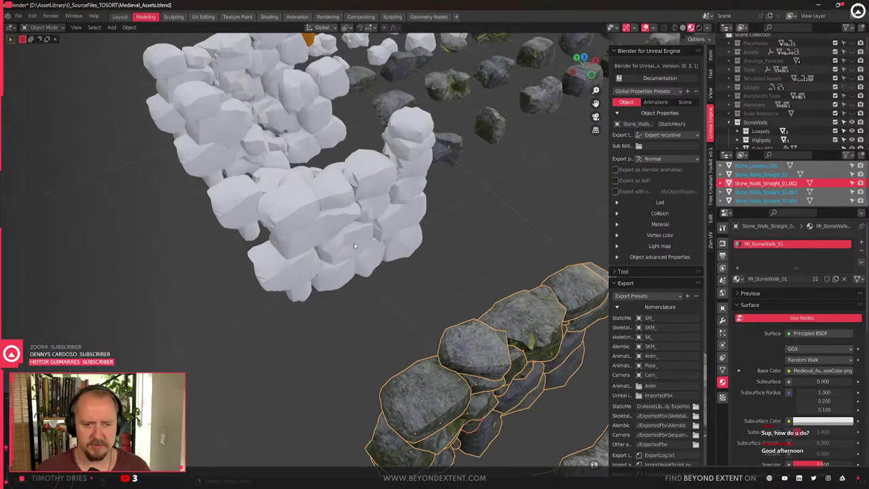
# Examine the Stone_Walls_End_01 mesh from several sides, along with the neighbouring placeholder wall
pyautogui.scroll(-4, 354, 243)
pyautogui.click(353, 243)
pyautogui.press('KP_Decimal')
pyautogui.moveTo(403, 299); pyautogui.dragTo(333, 314, button='middle')
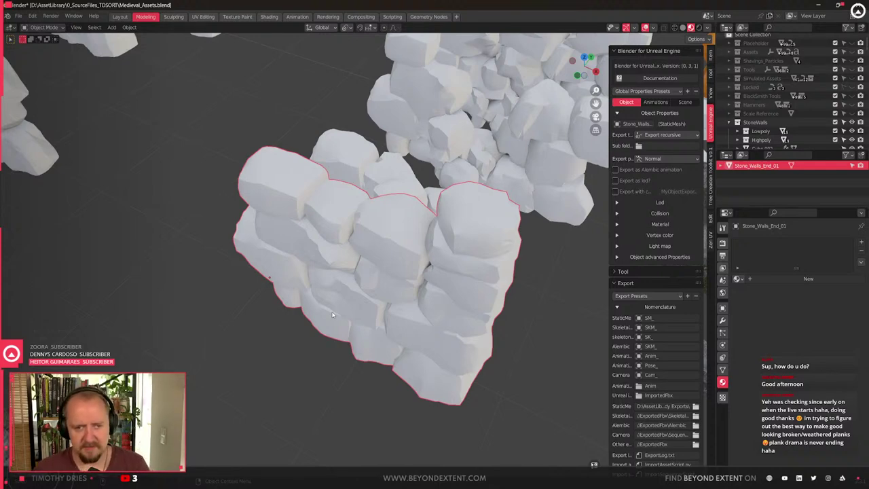
pyautogui.scroll(-4, 333, 314)
pyautogui.click(334, 305)
pyautogui.scroll(2, 339, 301)
pyautogui.click(348, 294)
pyautogui.moveTo(348, 294)
pyautogui.mouseDown(button='middle')
pyautogui.moveTo(433, 315)
pyautogui.moveTo(419, 295)
pyautogui.moveTo(421, 303)
pyautogui.moveTo(355, 293)
pyautogui.mouseUp(button='middle')
pyautogui.scroll(-4, 355, 293)
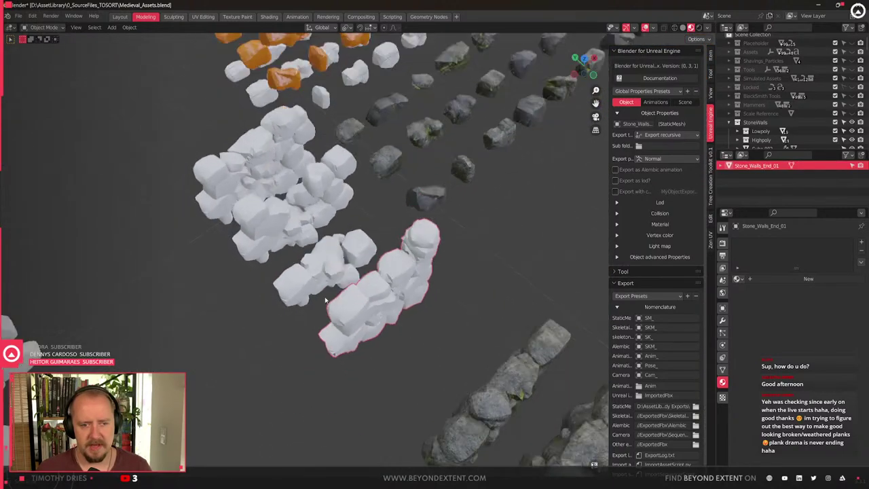
pyautogui.click(350, 241)
pyautogui.scroll(3, 391, 293)
pyautogui.click(391, 293)
pyautogui.moveTo(442, 323); pyautogui.dragTo(308, 270, button='middle')
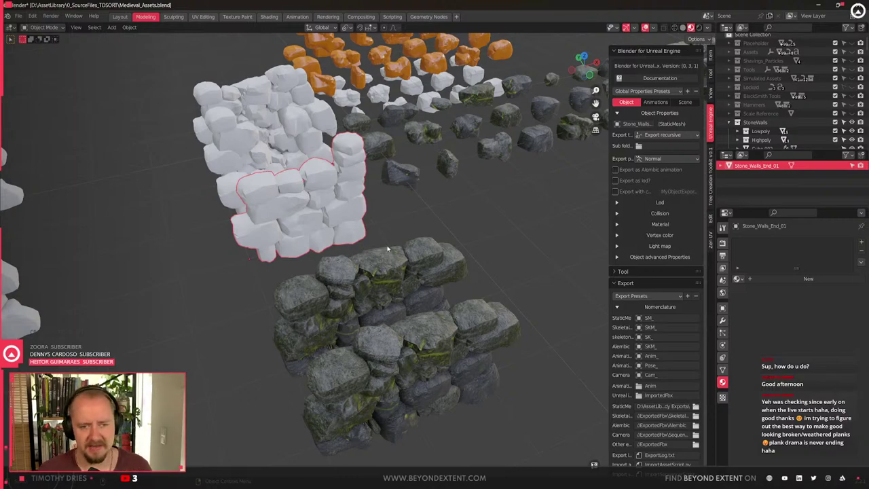
pyautogui.scroll(2, 354, 189)
# Switch to Unreal Engine and examine the wooden walkway and its planks along the waterfront
pyautogui.hotkey('alt', 'Tab')
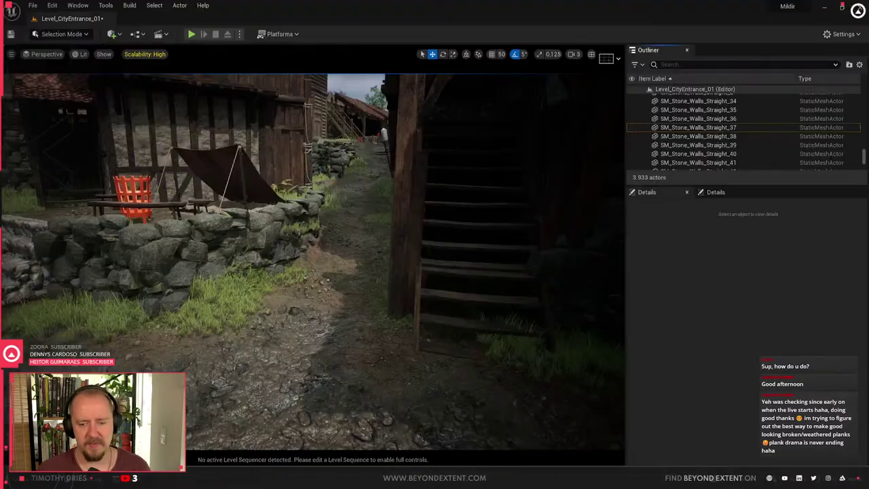
pyautogui.click(444, 388)
pyautogui.moveTo(445, 388)
pyautogui.mouseDown(button='right')
pyautogui.moveTo(516, 415)
pyautogui.moveTo(444, 388)
pyautogui.mouseUp(button='right')
pyautogui.press('Escape')
pyautogui.moveTo(307, 355); pyautogui.dragTo(462, 360, button='right')
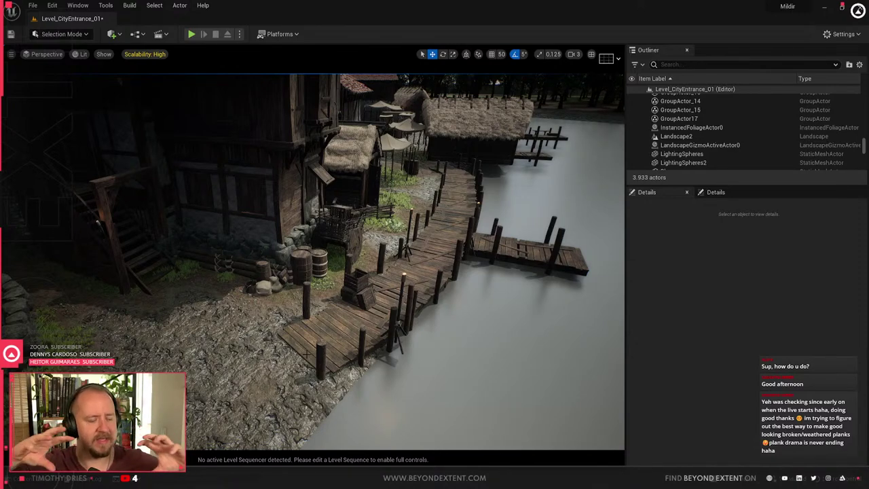
pyautogui.press('w')
pyautogui.moveTo(392, 299)
pyautogui.mouseDown(button='right')
pyautogui.moveTo(435, 299)
pyautogui.moveTo(435, 353)
pyautogui.moveTo(392, 299)
pyautogui.mouseUp(button='right')
pyautogui.press('s')
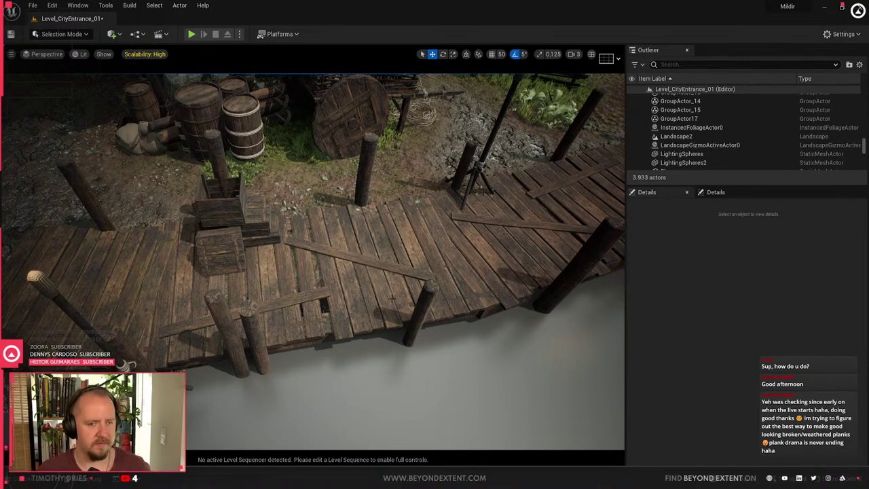
pyautogui.moveTo(392, 299); pyautogui.dragTo(391, 298, button='right')
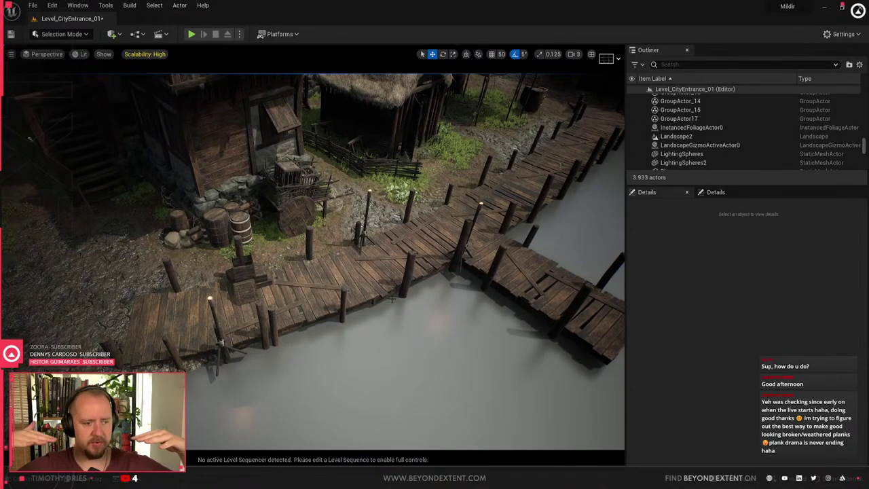
pyautogui.moveTo(392, 299); pyautogui.dragTo(392, 299, button='right')
pyautogui.moveTo(312, 262); pyautogui.dragTo(343, 197, button='right')
pyautogui.moveTo(377, 317); pyautogui.dragTo(377, 317, button='right')
pyautogui.click(372, 358)
pyautogui.press('Escape')
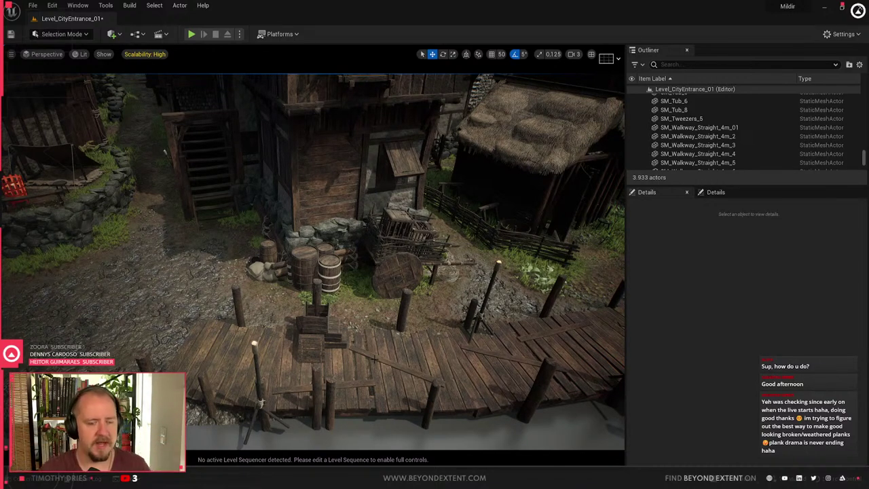
# Examine the planks of the straight 4 m walkway segment SM_Walkway_Straight_4m_2 up close
pyautogui.click(384, 357)
pyautogui.press('Escape')
pyautogui.moveTo(386, 358); pyautogui.dragTo(310, 448, button='right')
pyautogui.click(386, 358)
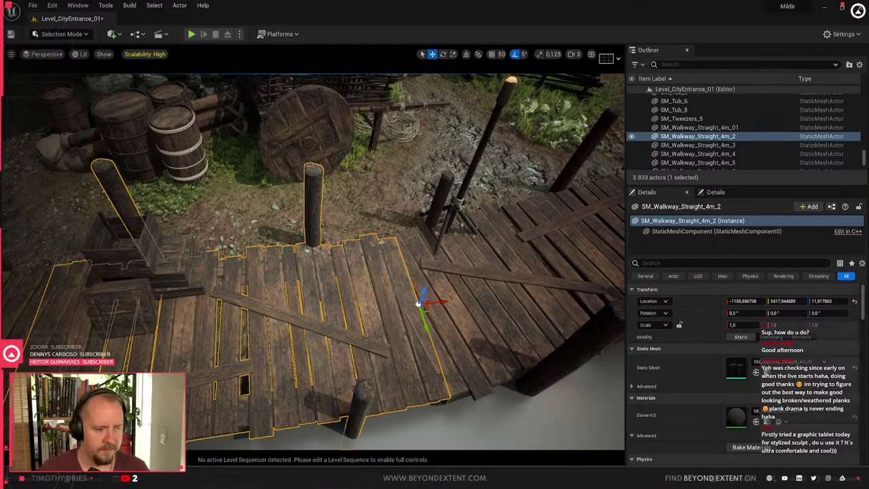
pyautogui.click(697, 135)
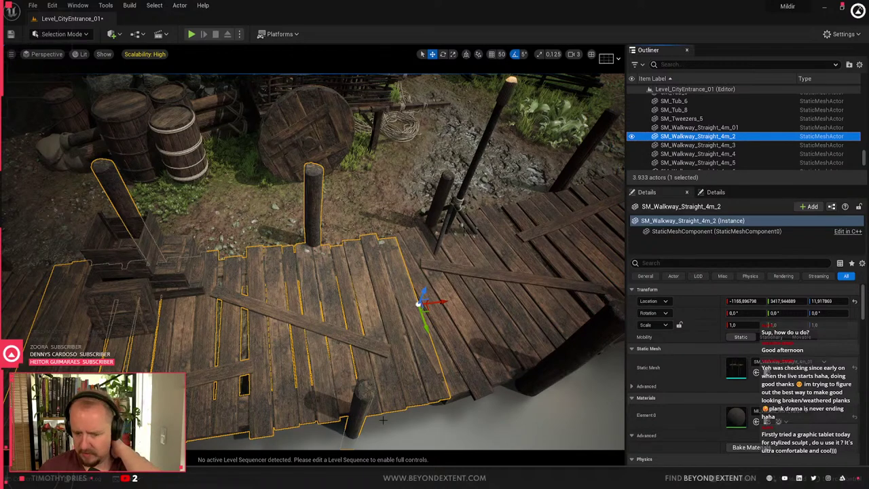
pyautogui.press('Escape')
pyautogui.moveTo(406, 312); pyautogui.dragTo(217, 340, button='right')
pyautogui.click(445, 330)
pyautogui.click(445, 330)
pyautogui.press('w')
# Switch to Blender and separate the whole Stone_Walls_End_01 mesh into individual stones by loose parts
pyautogui.hotkey('alt', 'Tab')
pyautogui.scroll(-6, 384, 264)
pyautogui.moveTo(349, 259); pyautogui.dragTo(370, 330, button='middle')
pyautogui.press('KP_Decimal')
pyautogui.scroll(-3, 289, 305)
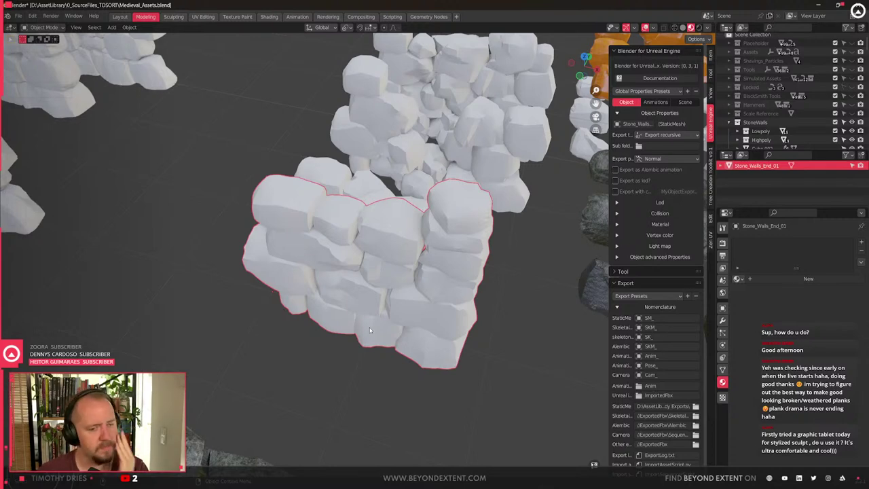
pyautogui.moveTo(363, 316); pyautogui.dragTo(425, 287, button='middle')
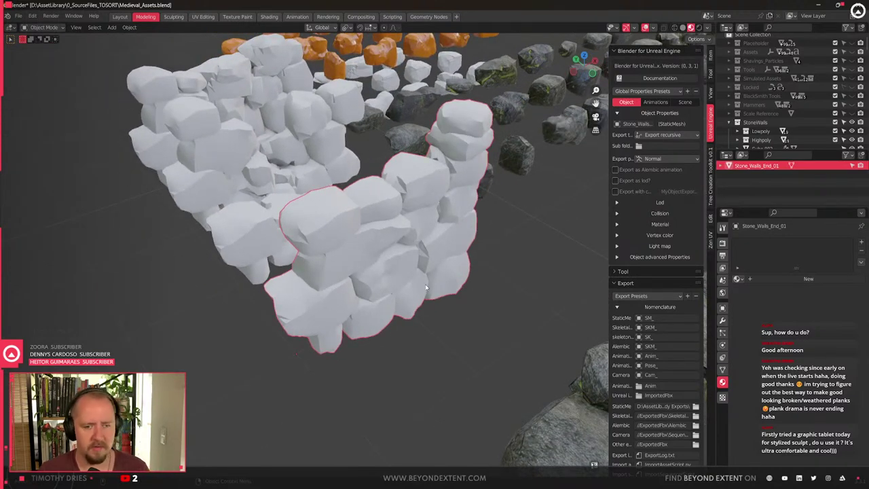
pyautogui.scroll(3, 425, 284)
pyautogui.moveTo(425, 284); pyautogui.dragTo(446, 297, button='middle')
pyautogui.scroll(-3, 422, 306)
pyautogui.scroll(2, 366, 286)
pyautogui.press('Tab')
pyautogui.moveTo(311, 367); pyautogui.dragTo(379, 314, button='middle')
pyautogui.press('a')
pyautogui.press('p')
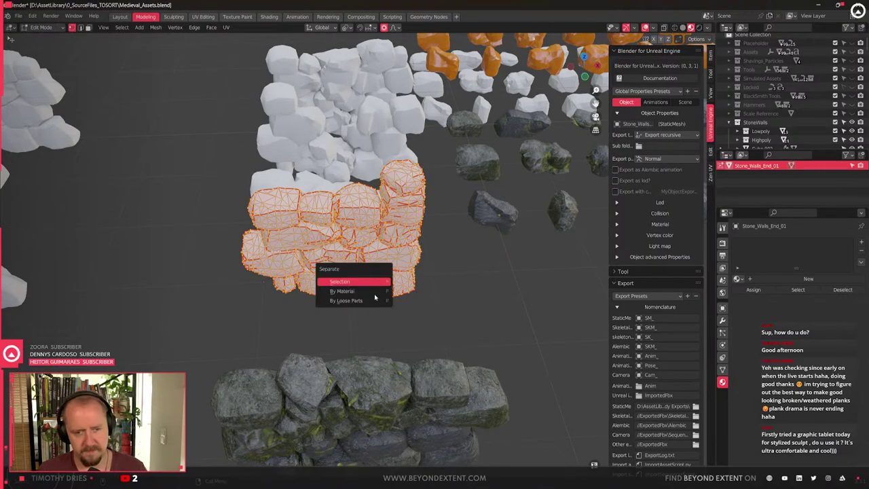
pyautogui.click(377, 300)
pyautogui.press('Tab')
# Select both textured straight walls and move them farther away from the placeholder walls
pyautogui.scroll(-3, 377, 300)
pyautogui.moveTo(377, 300); pyautogui.dragTo(326, 343, button='middle')
pyautogui.moveTo(342, 193); pyautogui.dragTo(448, 418)
pyautogui.keyDown('shift'); pyautogui.moveTo(470, 357); pyautogui.dragTo(369, 367, button='middle'); pyautogui.keyUp('shift')
pyautogui.moveTo(325, 160); pyautogui.dragTo(481, 469)
pyautogui.keyDown('shift'); pyautogui.moveTo(379, 314); pyautogui.dragTo(359, 278, button='middle'); pyautogui.keyUp('shift')
pyautogui.press('g')
pyautogui.press('y')
pyautogui.rightClick(422, 300)
pyautogui.keyDown('shift'); pyautogui.click(398, 300); pyautogui.keyUp('shift')
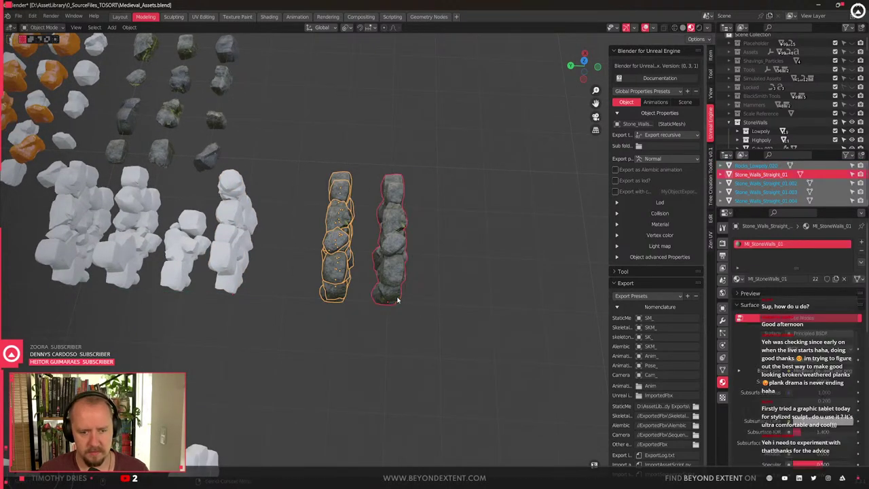
pyautogui.press('g')
pyautogui.click(437, 317)
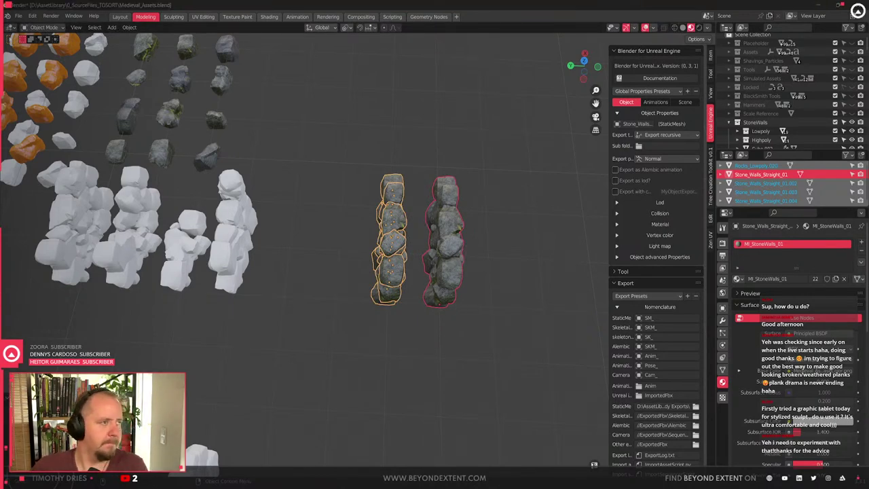
pyautogui.click(376, 360)
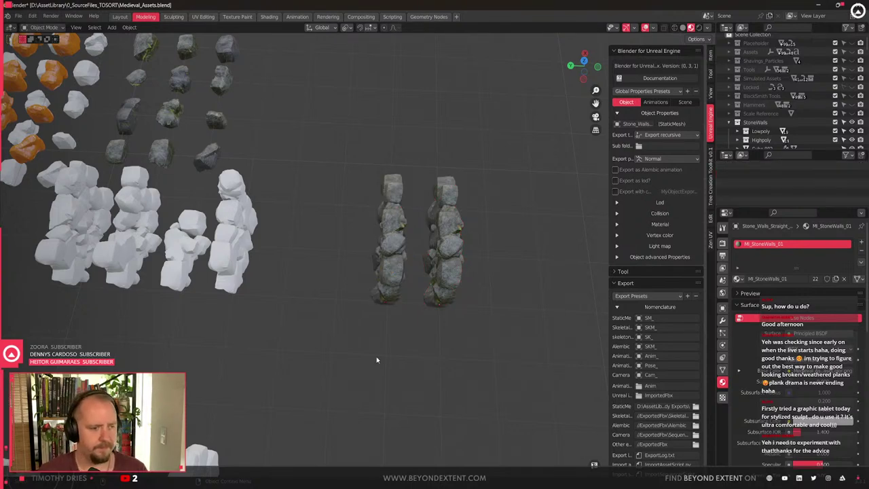
# Duplicate all separated stones of the end wall and place the copy beside the original along the global Y axis
pyautogui.scroll(2, 377, 360)
pyautogui.keyDown('shift'); pyautogui.moveTo(384, 353); pyautogui.dragTo(500, 363, button='middle'); pyautogui.keyUp('shift')
pyautogui.click(299, 231)
pyautogui.scroll(-1, 300, 231)
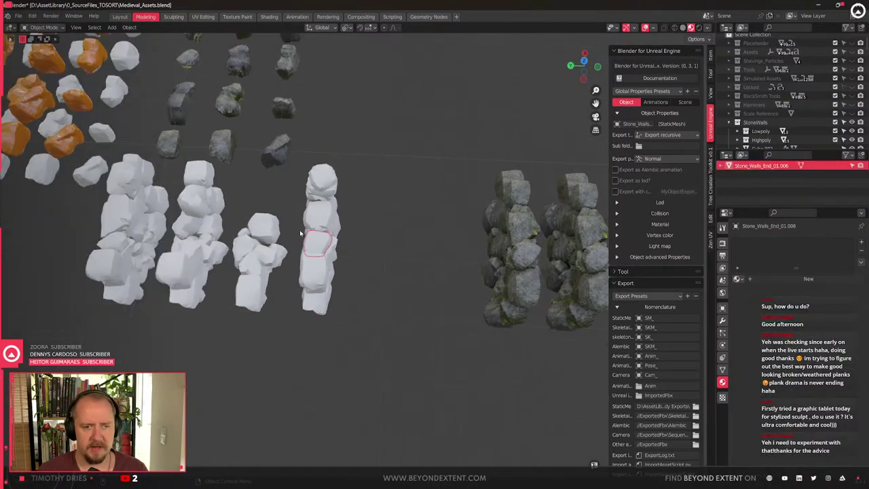
pyautogui.moveTo(299, 230); pyautogui.dragTo(309, 208, button='middle')
pyautogui.moveTo(292, 174); pyautogui.dragTo(375, 350)
pyautogui.moveTo(351, 265)
pyautogui.mouseDown(button='middle')
pyautogui.moveTo(367, 251)
pyautogui.moveTo(340, 260)
pyautogui.mouseUp(button='middle')
pyautogui.hotkey('shift', 'd')
pyautogui.press('y')
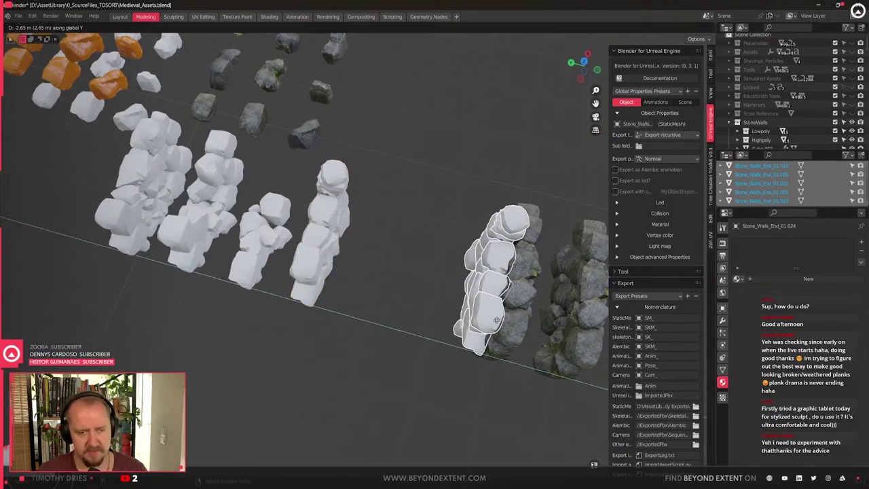
pyautogui.click(384, 310)
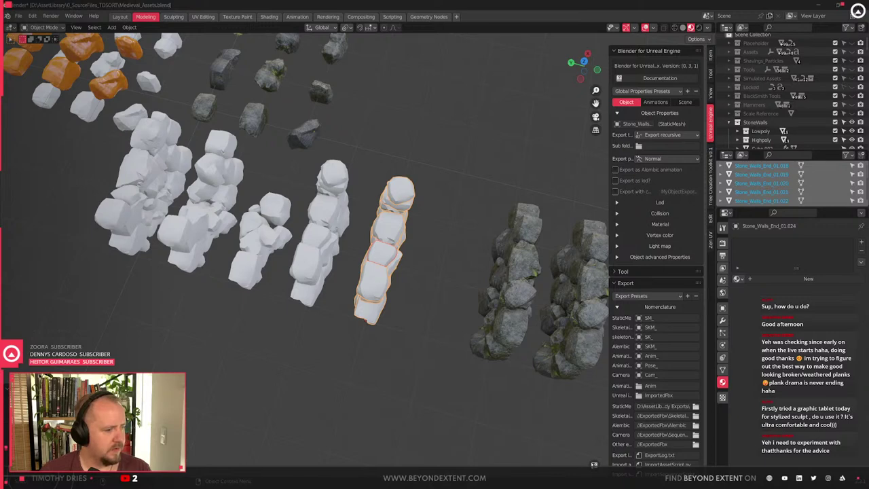
pyautogui.hotkey('alt', 'Tab')
pyautogui.moveTo(722, 4); pyautogui.dragTo(1, 224)
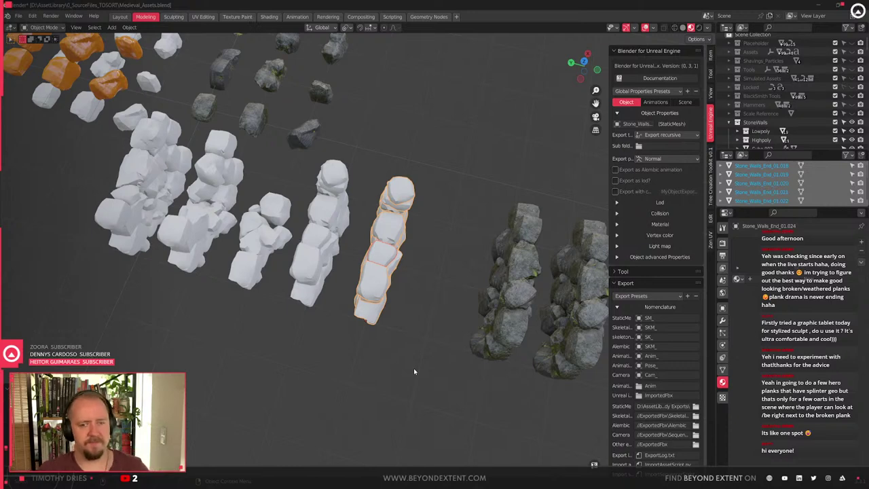
pyautogui.hotkey('alt', 'a')
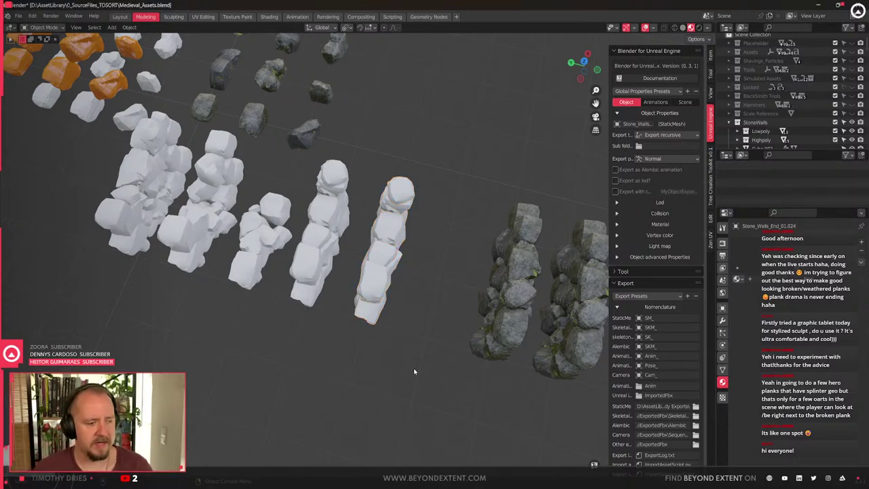
pyautogui.moveTo(413, 368); pyautogui.dragTo(343, 359, button='middle')
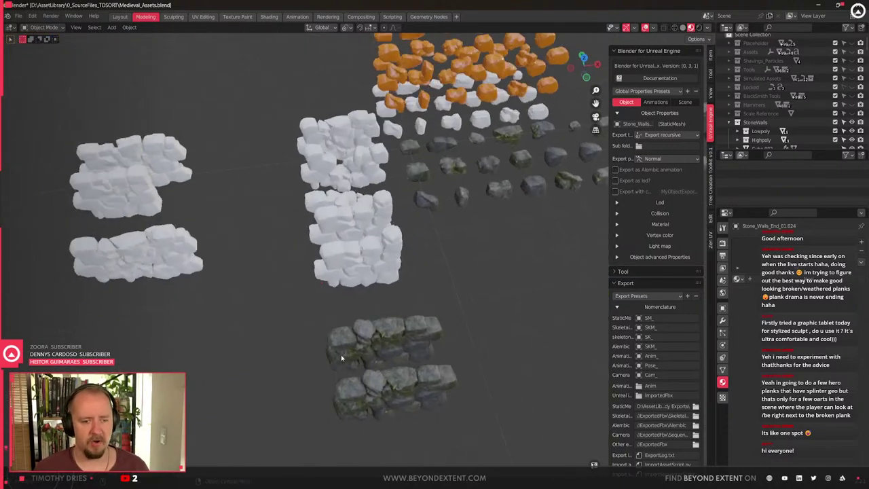
# Select all stones of both separated end walls and move them 1 m along negative global Y, away from the placeholder walls
pyautogui.scroll(2, 378, 317)
pyautogui.moveTo(378, 317); pyautogui.dragTo(362, 335, button='middle')
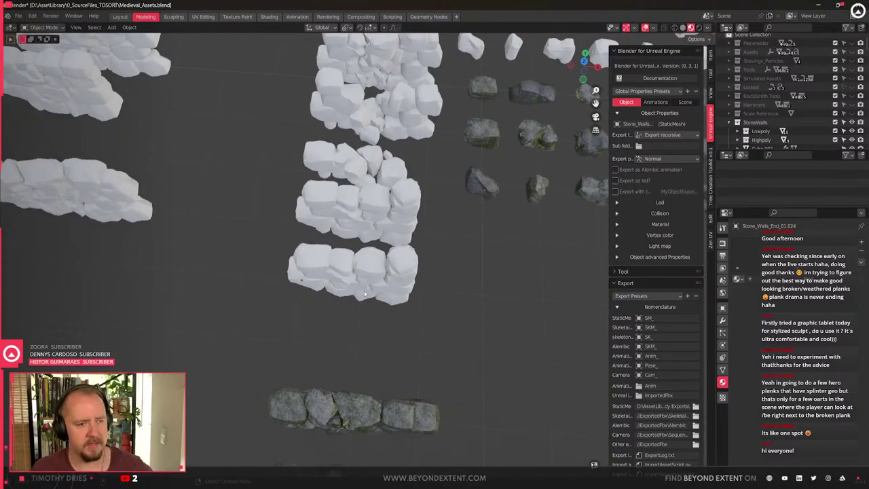
pyautogui.moveTo(374, 308); pyautogui.dragTo(381, 322, button='middle')
pyautogui.moveTo(265, 256); pyautogui.dragTo(431, 330)
pyautogui.moveTo(430, 330); pyautogui.dragTo(349, 323, button='middle')
pyautogui.click(315, 259)
pyautogui.moveTo(315, 260); pyautogui.dragTo(292, 266, button='middle')
pyautogui.scroll(-2, 367, 341)
pyautogui.moveTo(367, 341); pyautogui.dragTo(301, 208, button='middle')
pyautogui.moveTo(301, 208); pyautogui.dragTo(408, 308)
pyautogui.moveTo(407, 308)
pyautogui.mouseDown(button='middle')
pyautogui.moveTo(418, 266)
pyautogui.moveTo(399, 301)
pyautogui.mouseUp(button='middle')
pyautogui.press('g')
pyautogui.press('y')
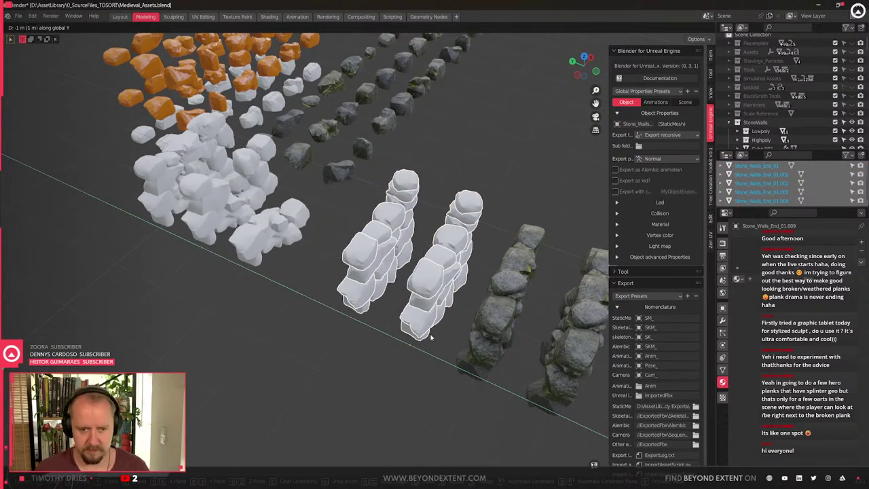
pyautogui.click(431, 337)
pyautogui.rightClick(415, 328)
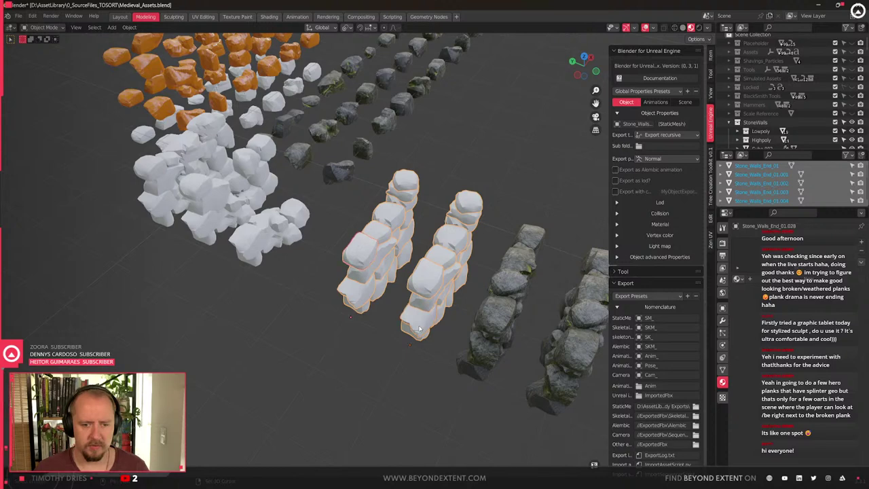
pyautogui.press('g')
pyautogui.press('y')
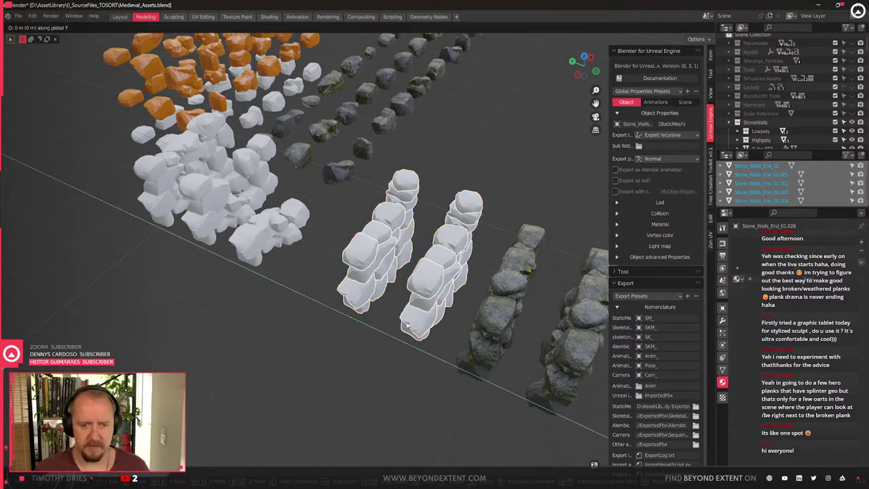
pyautogui.rightClick(407, 324)
# Select both textured straight walls and move them along the global Y axis, farther from the separated end walls
pyautogui.scroll(-4, 408, 324)
pyautogui.moveTo(475, 351); pyautogui.dragTo(422, 326, button='middle')
pyautogui.moveTo(385, 203); pyautogui.dragTo(523, 367)
pyautogui.scroll(3, 451, 319)
pyautogui.keyDown('shift'); pyautogui.click(465, 323); pyautogui.keyUp('shift')
pyautogui.keyDown('shift'); pyautogui.moveTo(465, 324); pyautogui.dragTo(401, 312, button='middle'); pyautogui.keyUp('shift')
pyautogui.press('g')
pyautogui.press('y')
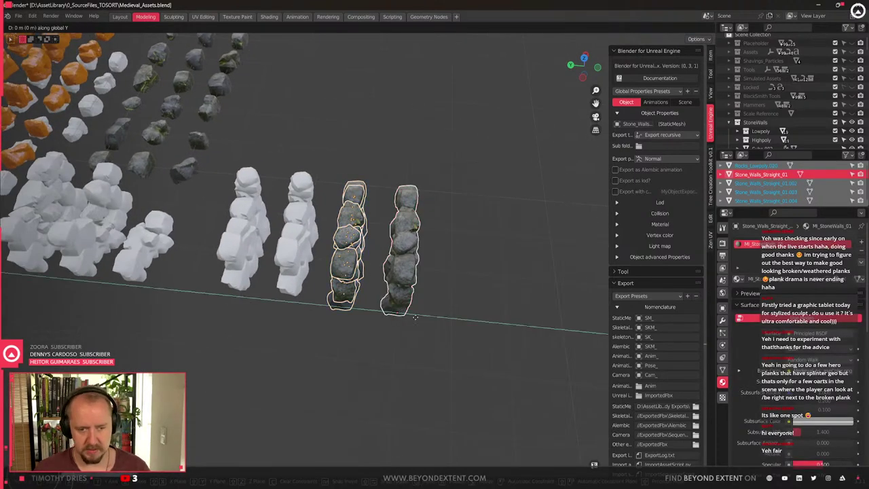
pyautogui.click(454, 315)
# Examine the individual stones of both separated end walls, especially the stacked ones at the finished end
pyautogui.click(207, 310)
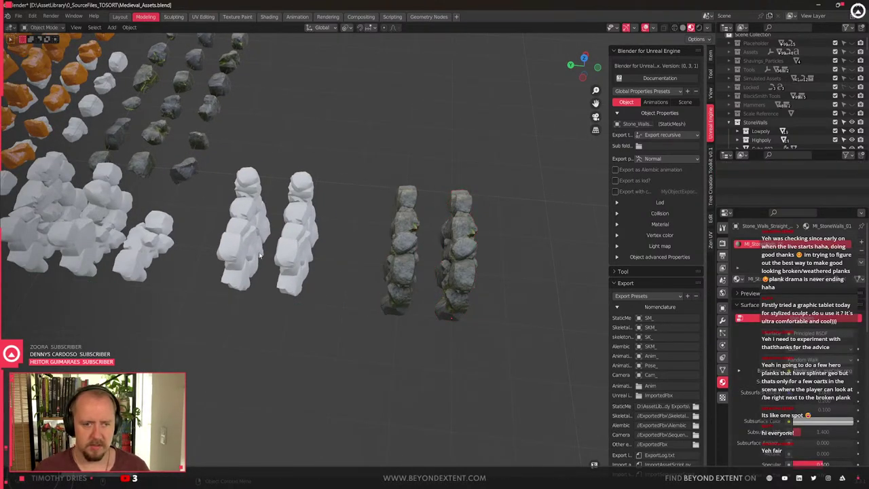
pyautogui.click(309, 265)
pyautogui.scroll(-3, 319, 278)
pyautogui.moveTo(330, 290); pyautogui.dragTo(197, 285, button='middle')
pyautogui.scroll(5, 373, 294)
pyautogui.keyDown('shift'); pyautogui.moveTo(372, 295); pyautogui.dragTo(339, 332, button='middle'); pyautogui.keyUp('shift')
pyautogui.scroll(-3, 340, 332)
pyautogui.click(309, 247)
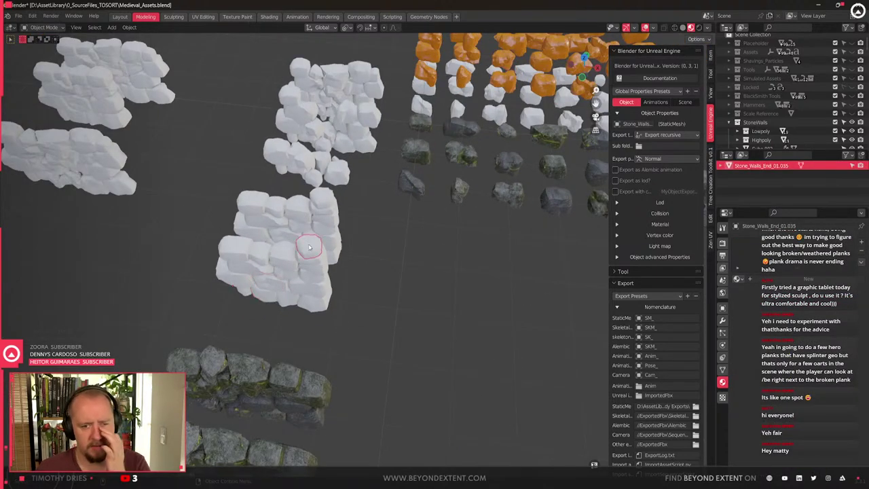
pyautogui.scroll(3, 309, 248)
pyautogui.moveTo(309, 247)
pyautogui.mouseDown(button='middle')
pyautogui.moveTo(314, 231)
pyautogui.moveTo(307, 242)
pyautogui.mouseUp(button='middle')
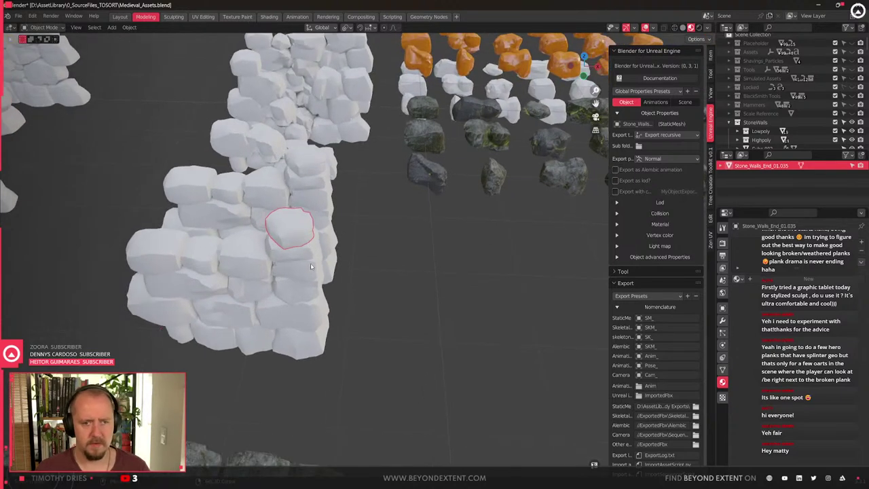
pyautogui.keyDown('shift'); pyautogui.click(308, 255); pyautogui.keyUp('shift')
pyautogui.scroll(-5, 334, 256)
pyautogui.moveTo(381, 249); pyautogui.dragTo(336, 327, button='middle')
pyautogui.scroll(3, 371, 255)
pyautogui.scroll(3, 342, 329)
pyautogui.click(331, 322)
# Inspect the untextured placeholder wall pieces, going through them one at a time
pyautogui.click(41, 185)
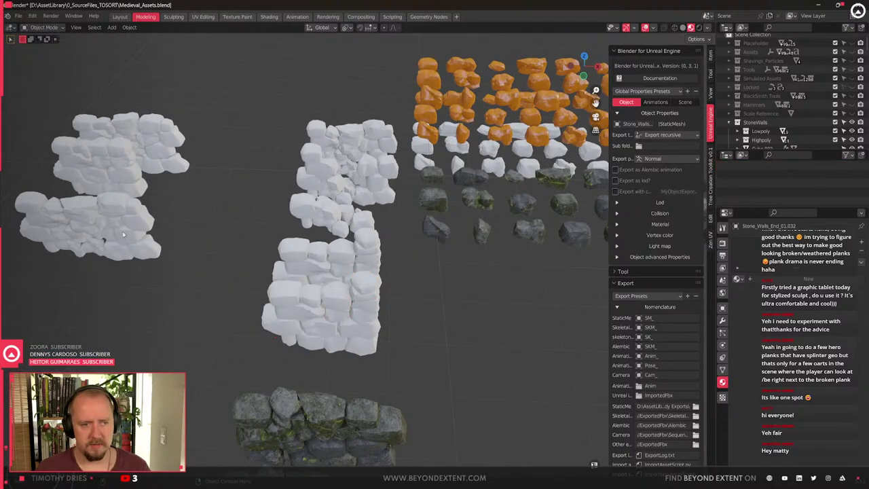
pyautogui.click(128, 228)
pyautogui.click(126, 184)
pyautogui.click(125, 161)
pyautogui.click(151, 126)
pyautogui.click(372, 170)
pyautogui.moveTo(428, 248); pyautogui.dragTo(396, 267, button='middle')
pyautogui.scroll(3, 362, 257)
pyautogui.scroll(-4, 362, 259)
pyautogui.click(395, 232)
pyautogui.moveTo(394, 232); pyautogui.dragTo(313, 385, button='middle')
# Move the copied end wall stones in the horizontal plane so the copy stands in line beside the original end wall
pyautogui.moveTo(211, 346); pyautogui.dragTo(477, 449)
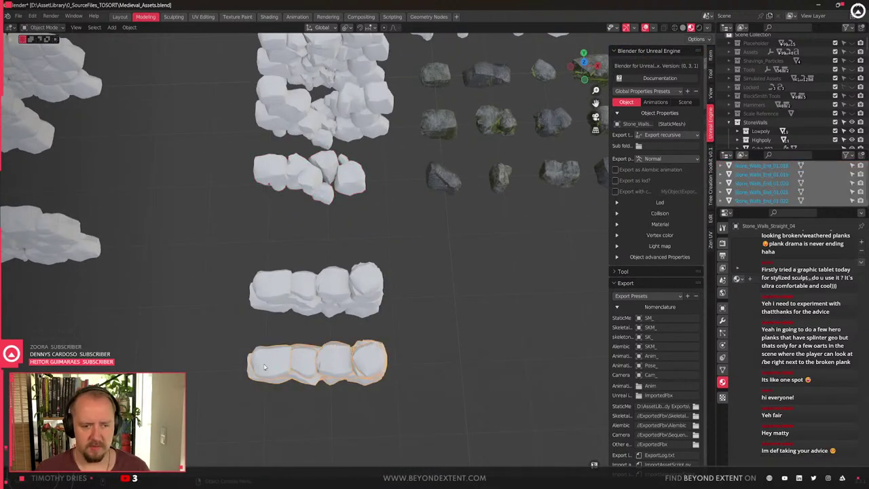
pyautogui.press('g')
pyautogui.press('z')
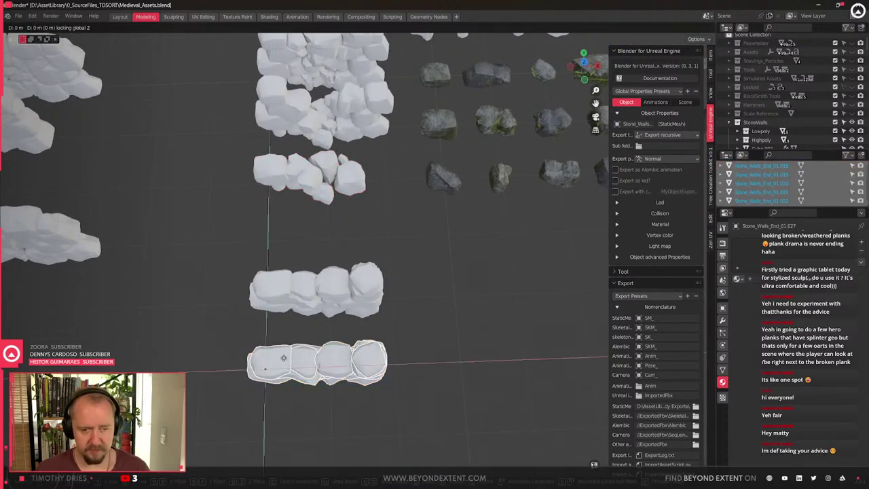
pyautogui.click(475, 289)
pyautogui.moveTo(430, 332); pyautogui.dragTo(410, 299, button='middle')
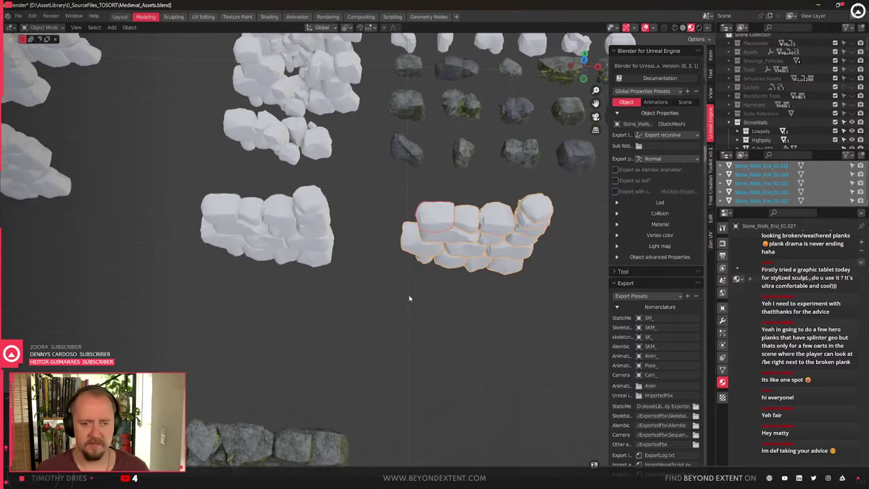
# Move the outer textured straight wall in the horizontal plane so it stands in line beside the other textured wall
pyautogui.scroll(-2, 409, 303)
pyautogui.keyDown('shift'); pyautogui.moveTo(351, 326); pyautogui.dragTo(368, 299, button='middle'); pyautogui.keyUp('shift')
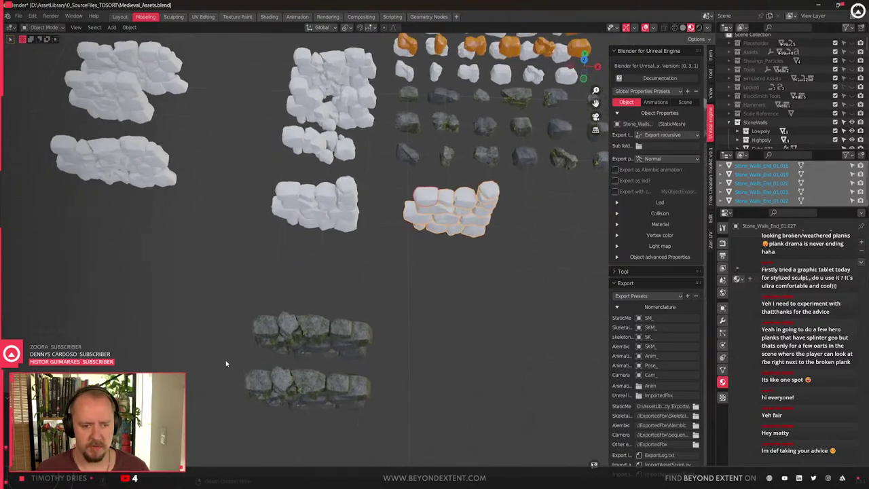
pyautogui.moveTo(230, 362); pyautogui.dragTo(528, 472)
pyautogui.press('g')
pyautogui.rightClick(305, 394)
pyautogui.click(293, 393)
pyautogui.press('g')
pyautogui.hotkey('shift', 'z')
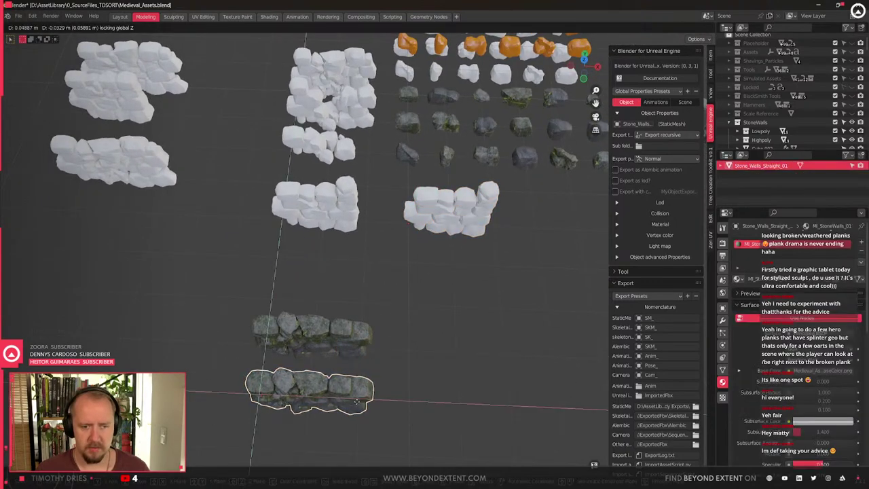
pyautogui.click(451, 347)
# Examine the original end wall's stones up close, including the top stone of its end column
pyautogui.moveTo(296, 189); pyautogui.dragTo(412, 297)
pyautogui.moveTo(412, 297); pyautogui.dragTo(396, 285, button='middle')
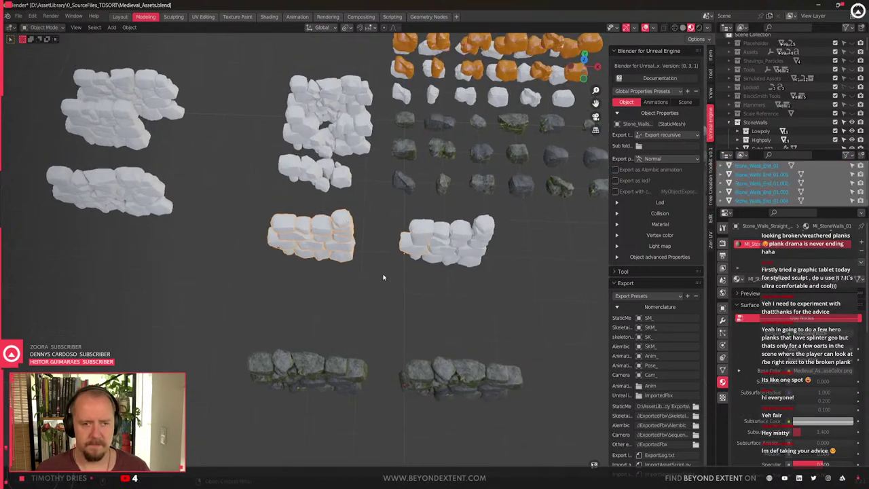
pyautogui.click(330, 231)
pyautogui.scroll(5, 331, 232)
pyautogui.click(435, 246)
pyautogui.moveTo(436, 247); pyautogui.dragTo(437, 226, button='middle')
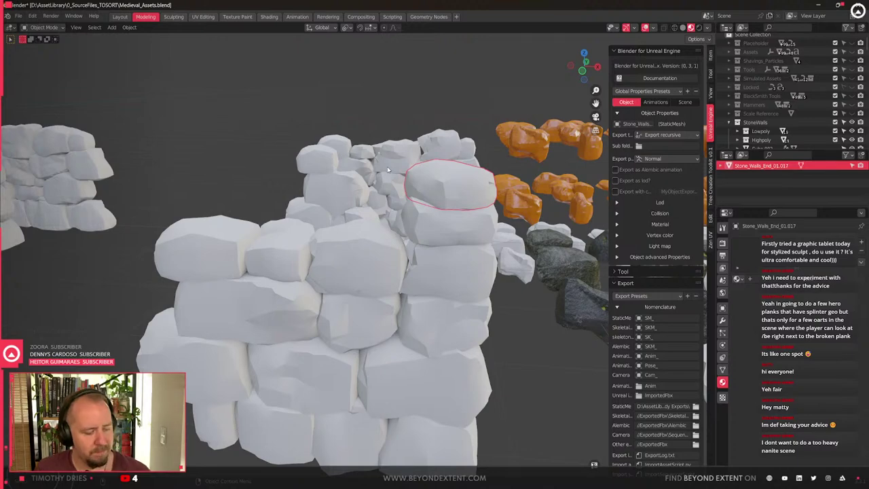
pyautogui.scroll(-5, 426, 323)
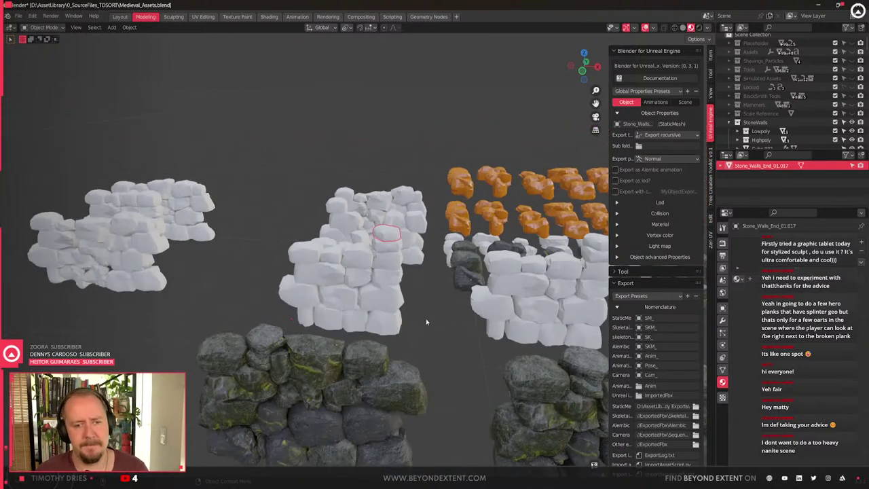
pyautogui.moveTo(430, 345); pyautogui.dragTo(360, 374, button='middle')
pyautogui.scroll(-2, 341, 320)
pyautogui.scroll(2, 367, 286)
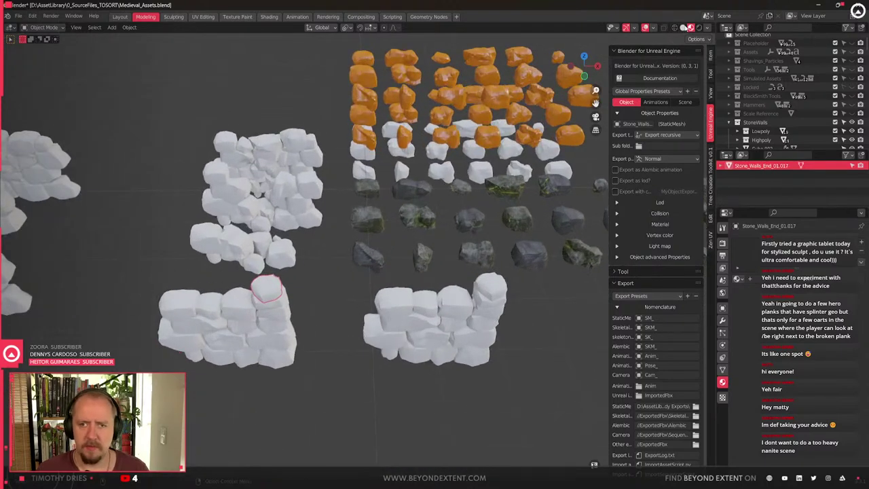
# Switch the viewport to solid shading and hide the untextured and orange rocks behind the three rows of textured rocks
pyautogui.click(683, 27)
pyautogui.moveTo(332, 326)
pyautogui.mouseDown(button='middle')
pyautogui.moveTo(208, 311)
pyautogui.moveTo(317, 340)
pyautogui.moveTo(369, 320)
pyautogui.mouseUp(button='middle')
pyautogui.click(209, 309)
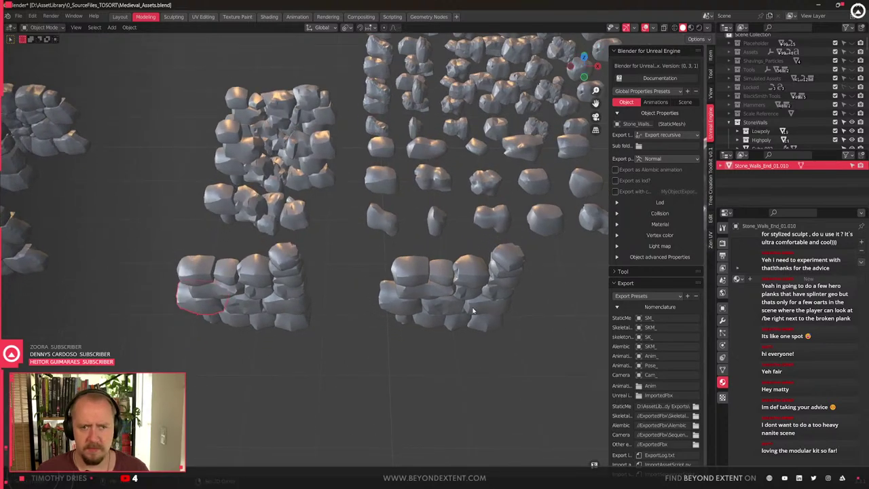
pyautogui.scroll(-5, 368, 318)
pyautogui.moveTo(296, 191); pyautogui.dragTo(429, 279)
pyautogui.press('h')
# Return the viewport to material preview and compare the two groups of textured rocks by selecting each in turn
pyautogui.keyDown('shift'); pyautogui.moveTo(416, 326); pyautogui.dragTo(337, 268, button='middle'); pyautogui.keyUp('shift')
pyautogui.scroll(2, 419, 243)
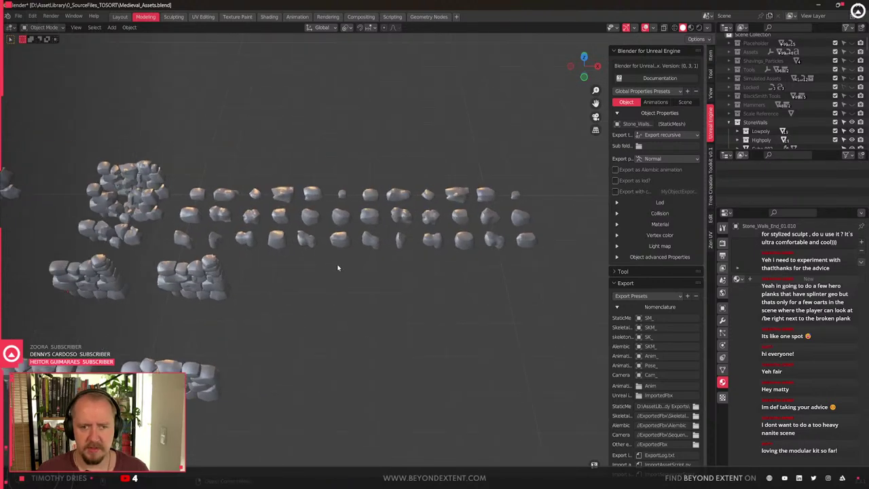
pyautogui.moveTo(360, 172); pyautogui.dragTo(561, 296)
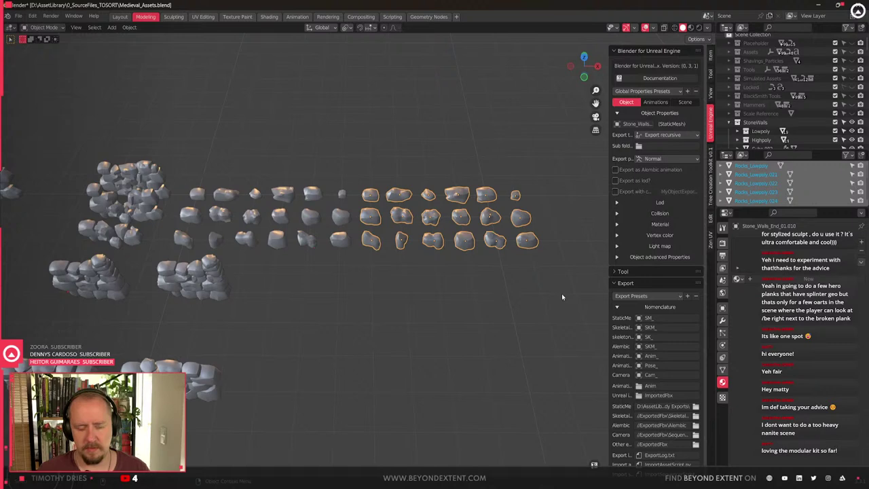
pyautogui.click(583, 277)
pyautogui.click(691, 27)
pyautogui.moveTo(343, 179); pyautogui.dragTo(547, 283)
pyautogui.click(342, 239)
pyautogui.moveTo(361, 168); pyautogui.dragTo(573, 322)
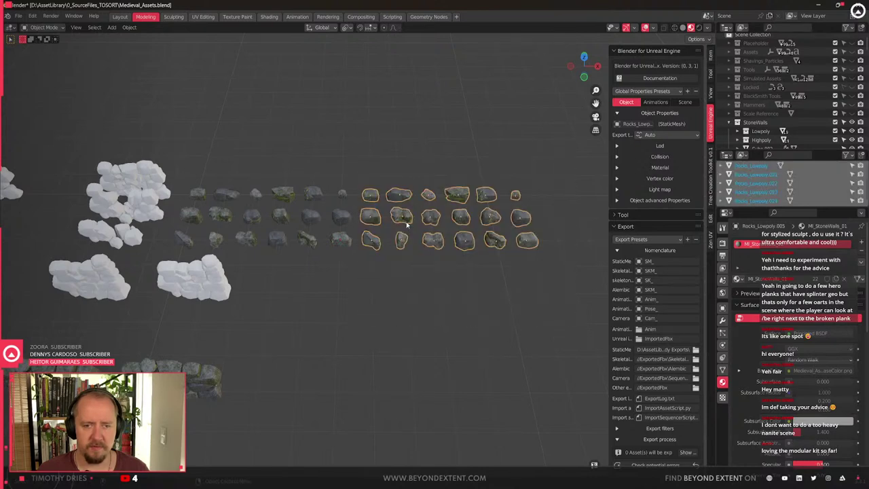
pyautogui.moveTo(170, 186); pyautogui.dragTo(342, 254)
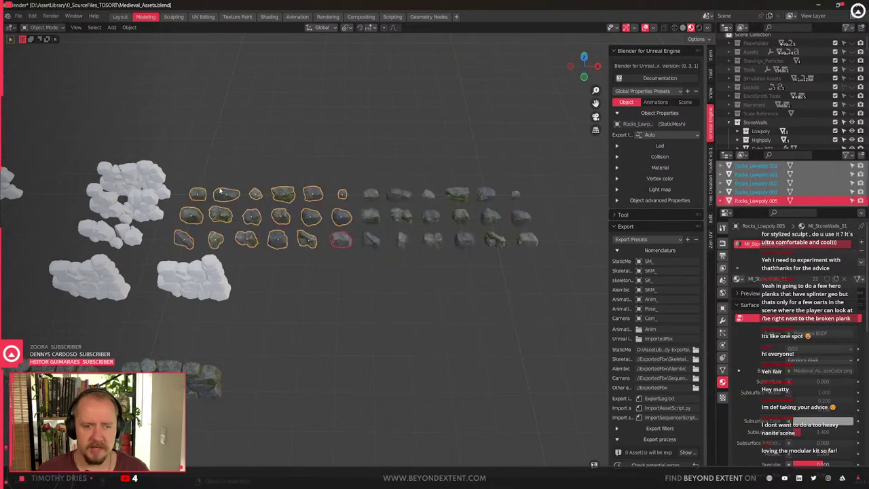
pyautogui.click(193, 182)
pyautogui.moveTo(175, 180); pyautogui.dragTo(344, 253)
# Try deleting the group of textured rocks farther from the walls, and undo the deletion
pyautogui.moveTo(360, 184); pyautogui.dragTo(569, 317)
pyautogui.press('Delete')
pyautogui.scroll(3, 486, 322)
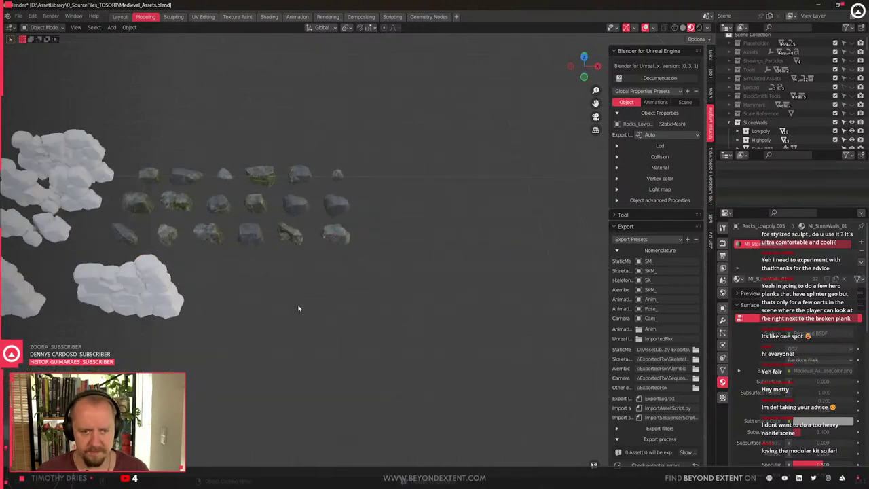
pyautogui.keyDown('shift'); pyautogui.moveTo(370, 301); pyautogui.dragTo(386, 299, button='middle'); pyautogui.keyUp('shift')
pyautogui.keyDown('shift'); pyautogui.moveTo(272, 322); pyautogui.dragTo(291, 326, button='middle'); pyautogui.keyUp('shift')
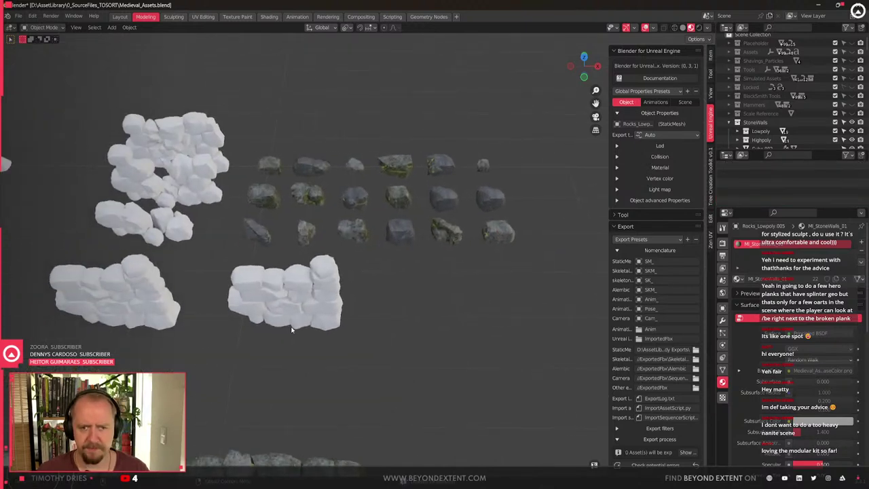
pyautogui.click(451, 201)
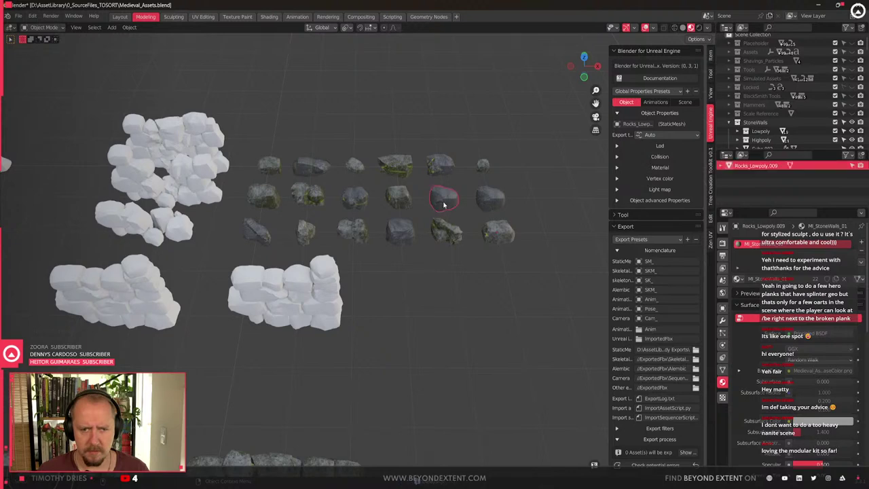
pyautogui.hotkey('ctrl', 'z')
pyautogui.hotkey('ctrl', 'z')
pyautogui.hotkey('ctrl', 'z')
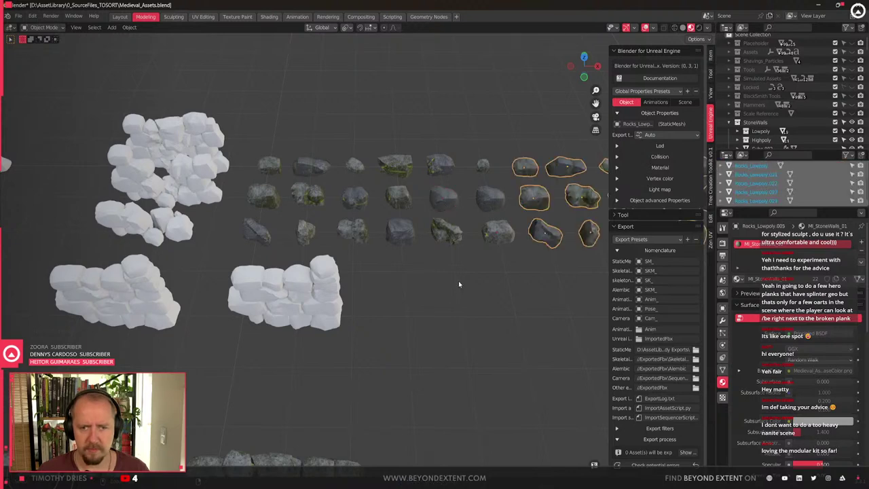
# Link the object data of Rocks_Lowpoly.028 from the far rock group to its counterpart Rocks_Lowpoly.009 in the near group
pyautogui.scroll(-3, 461, 282)
pyautogui.keyDown('shift'); pyautogui.moveTo(464, 284); pyautogui.dragTo(442, 278, button='middle'); pyautogui.keyUp('shift')
pyautogui.scroll(1, 476, 251)
pyautogui.click(547, 216)
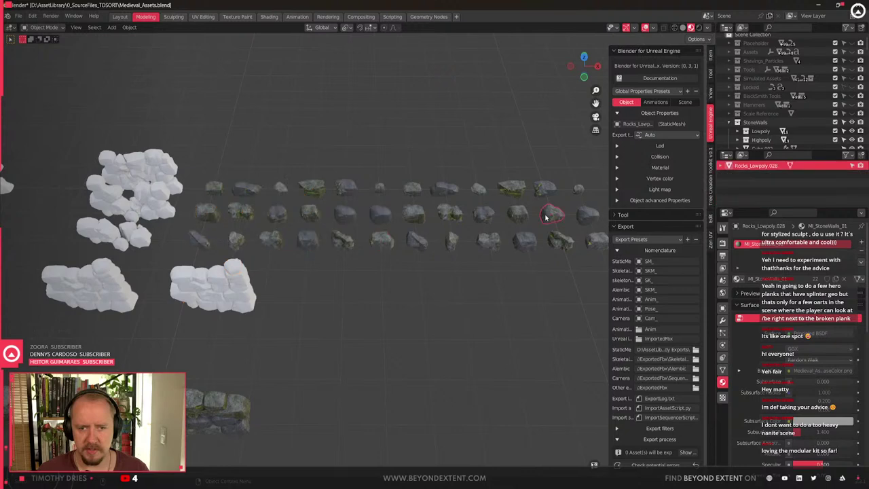
pyautogui.click(350, 217)
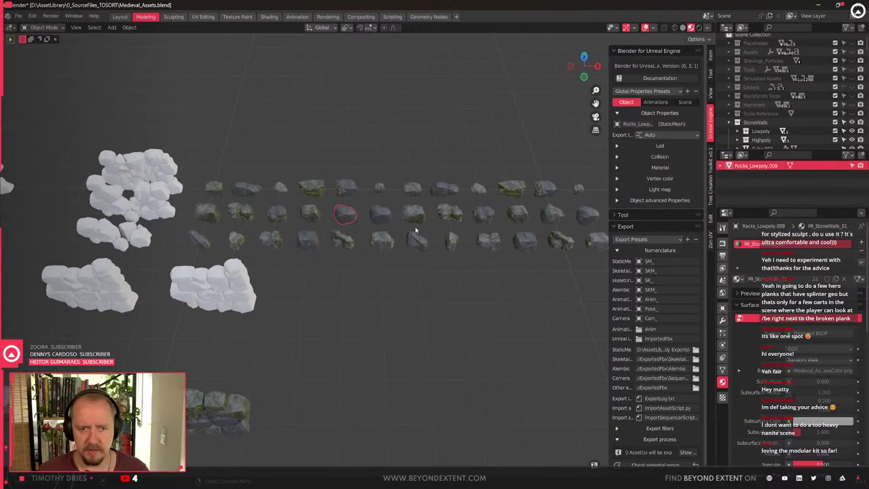
pyautogui.keyDown('shift'); pyautogui.moveTo(483, 238); pyautogui.dragTo(466, 265, button='middle'); pyautogui.keyUp('shift')
pyautogui.keyDown('shift'); pyautogui.click(538, 234); pyautogui.keyUp('shift')
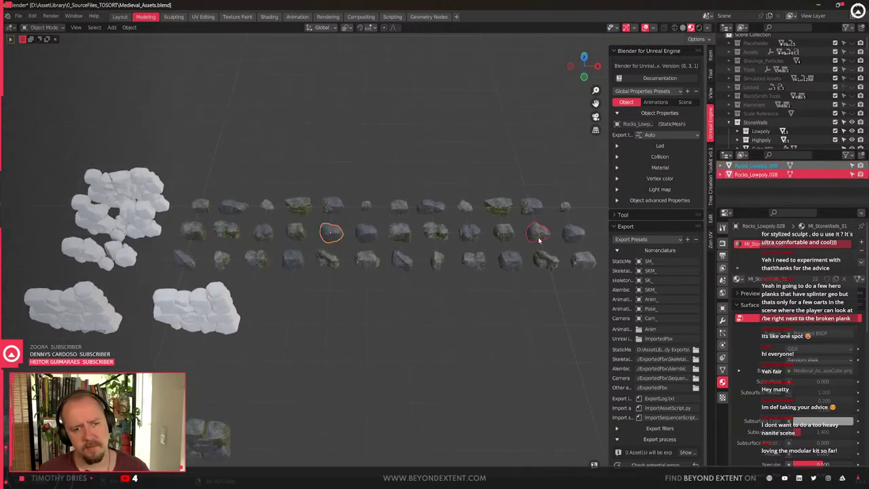
pyautogui.scroll(1, 530, 254)
pyautogui.hotkey('ctrl', 'l')
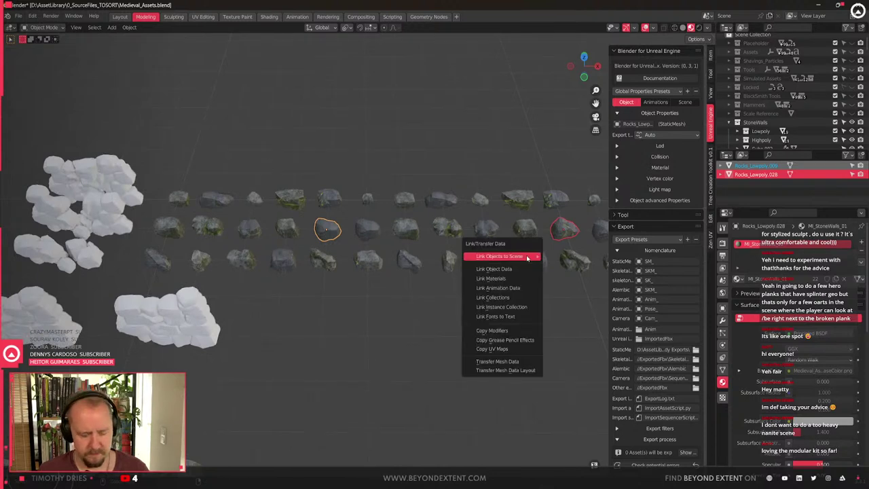
pyautogui.click(514, 271)
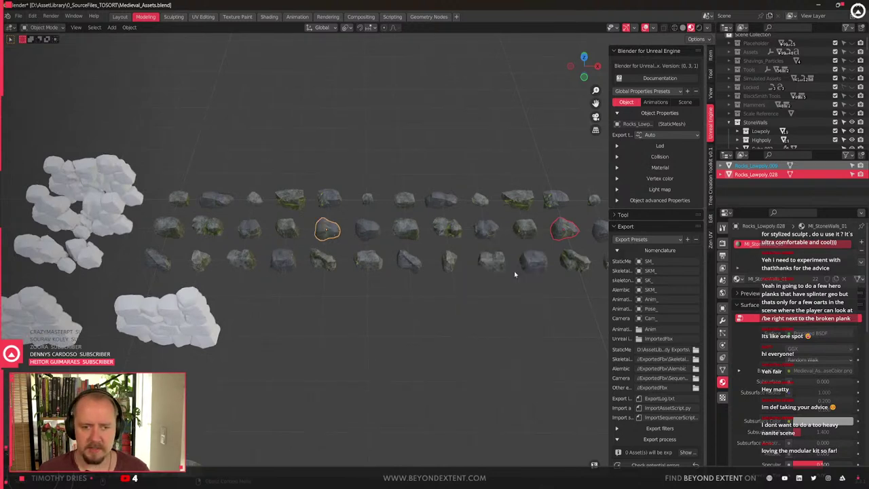
# Delete the whole group of textured rocks farther from the walls, keeping the group nearest to them
pyautogui.click(503, 313)
pyautogui.keyDown('shift'); pyautogui.moveTo(502, 313); pyautogui.dragTo(442, 313, button='middle'); pyautogui.keyUp('shift')
pyautogui.moveTo(329, 176); pyautogui.dragTo(599, 395)
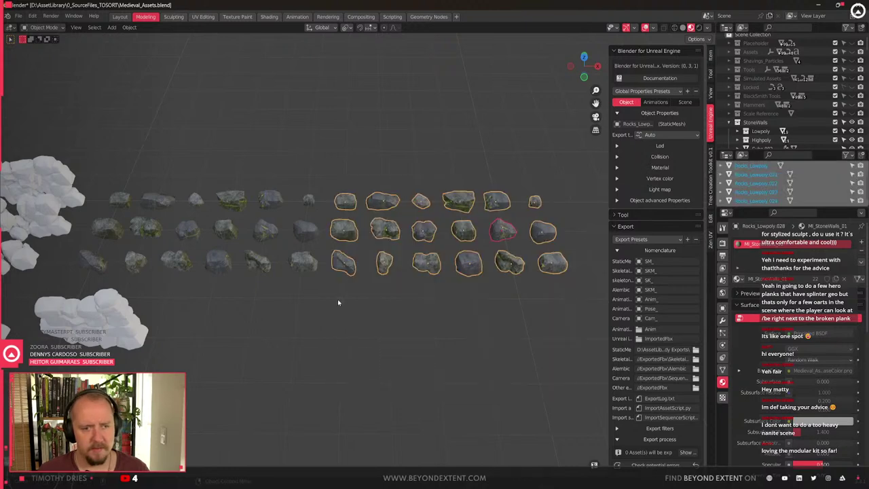
pyautogui.press('Delete')
# Examine the remaining group of textured rocks alongside the white placeholder walls, selecting individual rocks to check them
pyautogui.scroll(3, 337, 299)
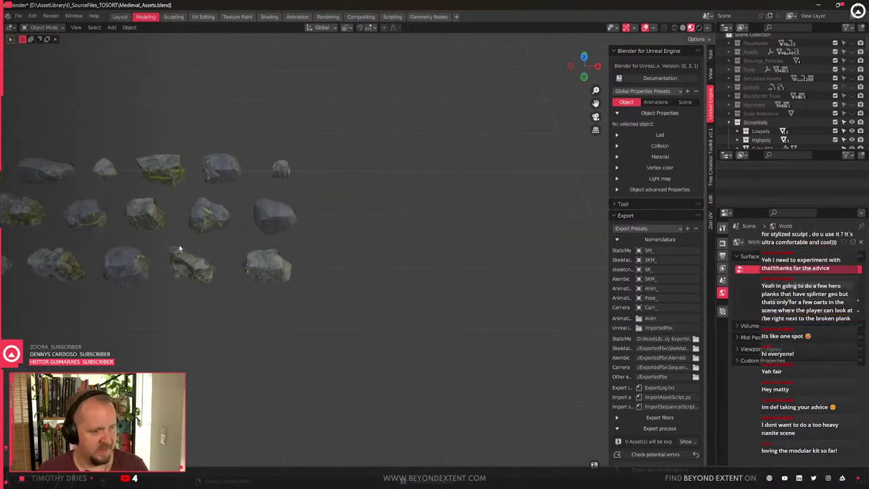
pyautogui.scroll(1, 174, 238)
pyautogui.keyDown('shift'); pyautogui.moveTo(225, 324); pyautogui.dragTo(441, 322, button='middle'); pyautogui.keyUp('shift')
pyautogui.click(329, 223)
pyautogui.scroll(-2, 325, 235)
pyautogui.keyDown('shift'); pyautogui.moveTo(336, 314); pyautogui.dragTo(423, 304, button='middle'); pyautogui.keyUp('shift')
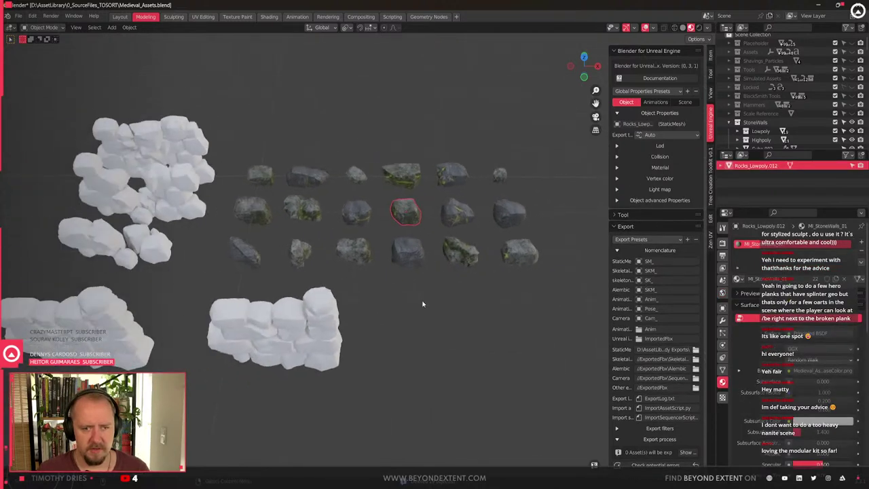
pyautogui.click(391, 265)
pyautogui.moveTo(391, 265); pyautogui.dragTo(421, 289, button='middle')
pyautogui.scroll(2, 422, 289)
pyautogui.keyDown('shift'); pyautogui.moveTo(204, 355); pyautogui.dragTo(439, 295, button='middle'); pyautogui.keyUp('shift')
# Switch to Unreal Engine, inspect the stone walls around the steps in the level, and return to Blender
pyautogui.hotkey('alt', 'Tab')
pyautogui.moveTo(448, 351); pyautogui.dragTo(367, 373, button='right')
pyautogui.press('w')
pyautogui.press('s')
pyautogui.press('w')
pyautogui.press('s')
pyautogui.click(361, 379)
pyautogui.press('s')
pyautogui.moveTo(370, 236); pyautogui.dragTo(339, 271, button='right')
pyautogui.press('s')
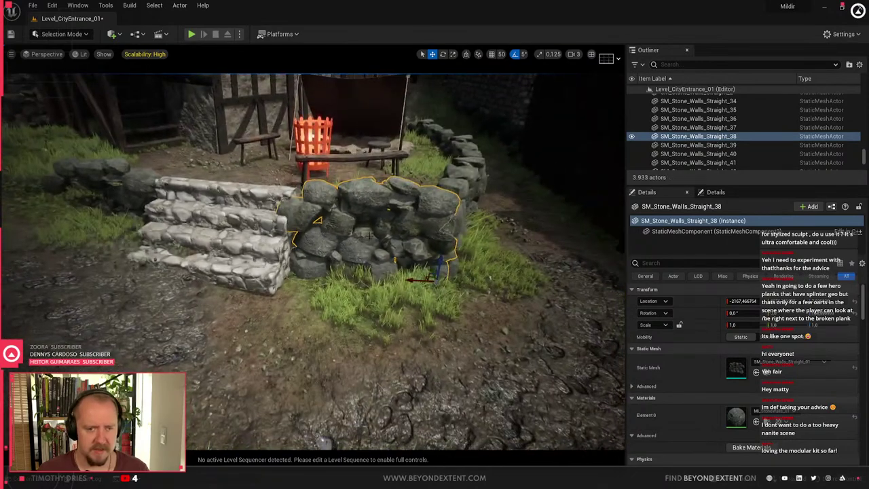
pyautogui.press('Escape')
pyautogui.moveTo(370, 236); pyautogui.dragTo(387, 258, button='right')
pyautogui.press('s')
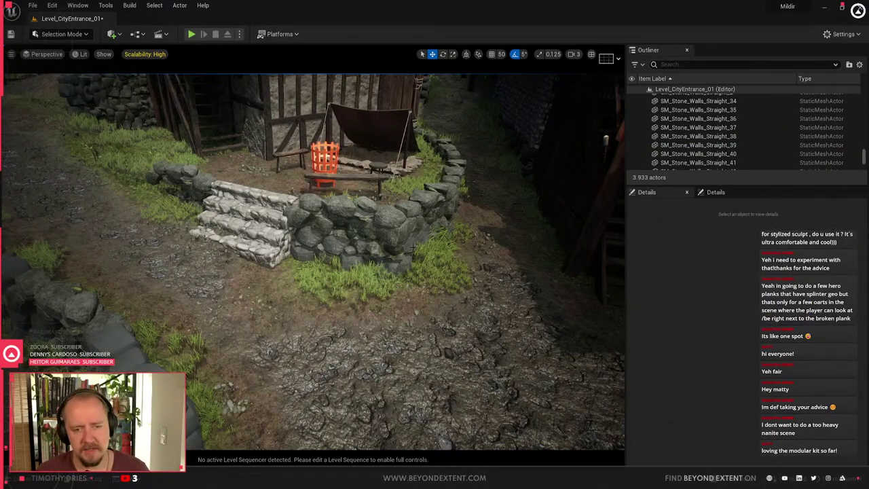
pyautogui.moveTo(331, 333); pyautogui.dragTo(258, 309, button='right')
pyautogui.press('s')
pyautogui.moveTo(313, 261); pyautogui.dragTo(353, 285, button='right')
pyautogui.press('w')
pyautogui.hotkey('alt', 'Tab')
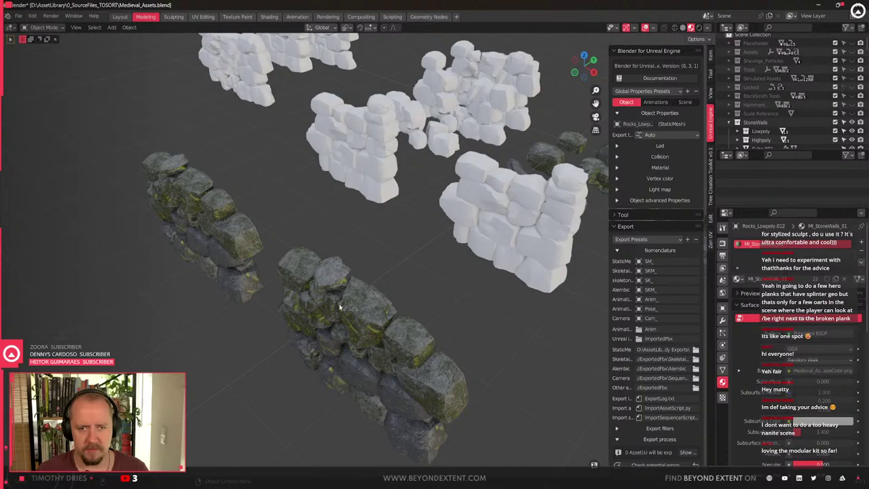
# Set the origin to geometry for all stones of the white Stone_Walls_End_01 piece
pyautogui.scroll(-4, 340, 307)
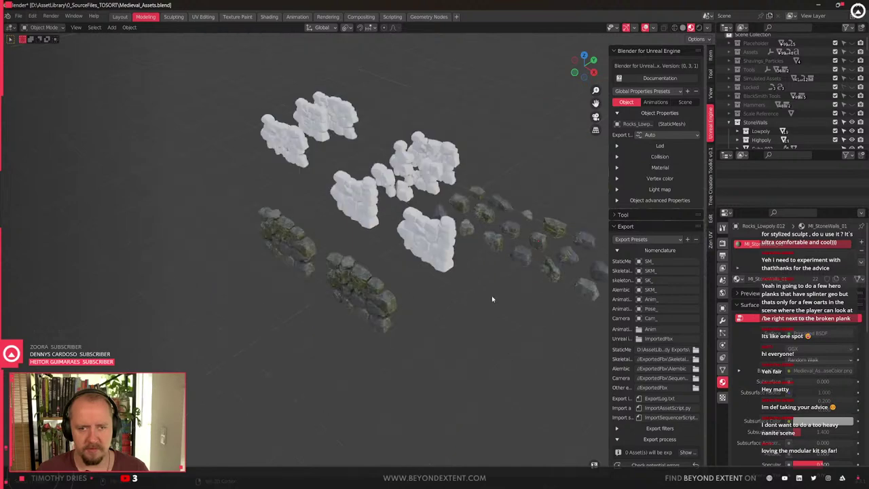
pyautogui.moveTo(493, 299); pyautogui.dragTo(428, 299, button='middle')
pyautogui.click(323, 289)
pyautogui.press('KP_Decimal')
pyautogui.scroll(-2, 241, 275)
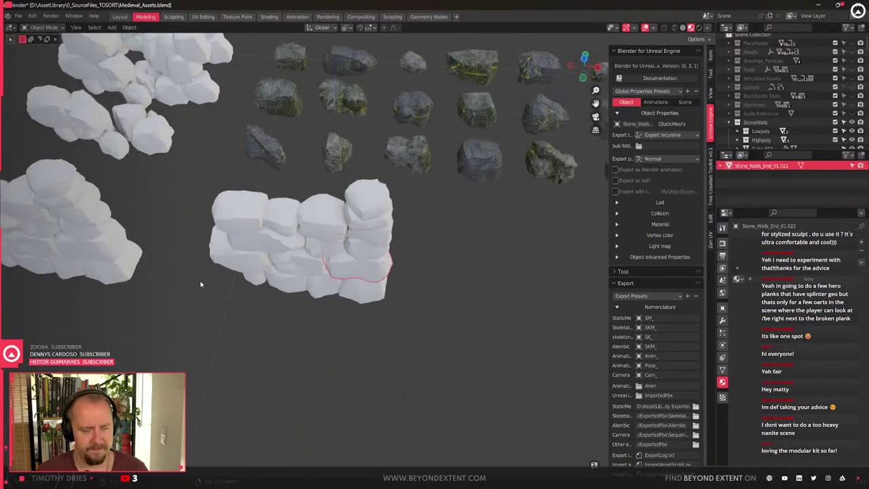
pyautogui.keyDown('shift'); pyautogui.moveTo(200, 283); pyautogui.dragTo(311, 284, button='middle'); pyautogui.keyUp('shift')
pyautogui.click(130, 218)
pyautogui.scroll(-1, 233, 229)
pyautogui.moveTo(232, 229); pyautogui.dragTo(232, 280, button='middle')
pyautogui.moveTo(36, 189); pyautogui.dragTo(273, 317)
pyautogui.keyDown('shift'); pyautogui.moveTo(191, 284); pyautogui.dragTo(307, 314, button='middle'); pyautogui.keyUp('shift')
pyautogui.keyDown('shift'); pyautogui.moveTo(470, 306); pyautogui.dragTo(377, 306, button='middle'); pyautogui.keyUp('shift')
pyautogui.press('q')
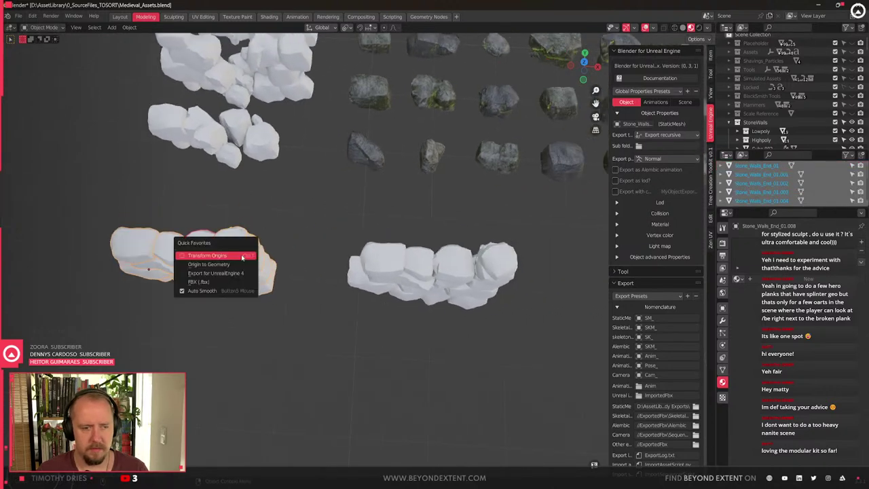
pyautogui.click(234, 265)
# Set the origin to geometry for the stones of the end wall beside Stone_Walls_End_01
pyautogui.moveTo(272, 223); pyautogui.dragTo(572, 375)
pyautogui.press('q')
pyautogui.click(463, 310)
# Try linking the tilted textured rock's object data to the two topmost stones of Stone_Walls_End_01, and undo the link
pyautogui.moveTo(462, 310); pyautogui.dragTo(360, 286, button='middle')
pyautogui.click(332, 240)
pyautogui.click(319, 242)
pyautogui.moveTo(318, 243); pyautogui.dragTo(408, 207, button='middle')
pyautogui.keyDown('shift'); pyautogui.click(462, 180); pyautogui.keyUp('shift')
pyautogui.click(265, 237)
pyautogui.keyDown('shift'); pyautogui.moveTo(272, 192); pyautogui.dragTo(373, 201, button='middle'); pyautogui.keyUp('shift')
pyautogui.click(364, 171)
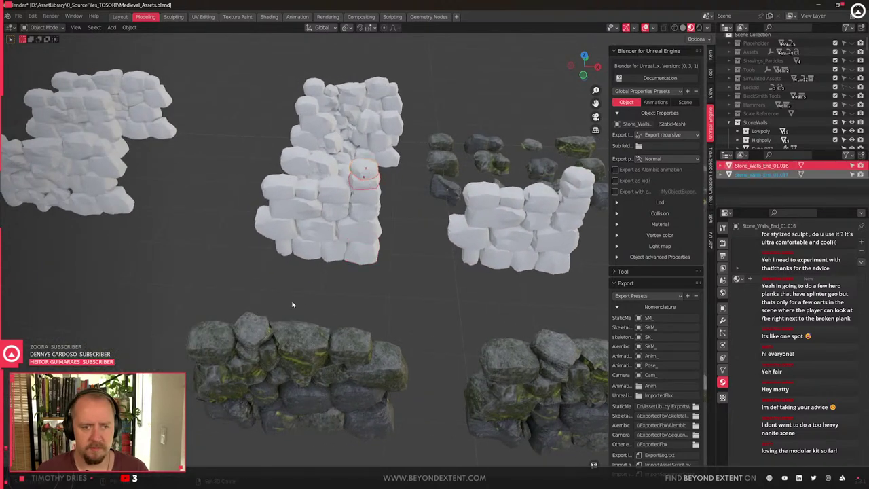
pyautogui.keyDown('shift'); pyautogui.click(267, 326); pyautogui.keyUp('shift')
pyautogui.rightClick(267, 326)
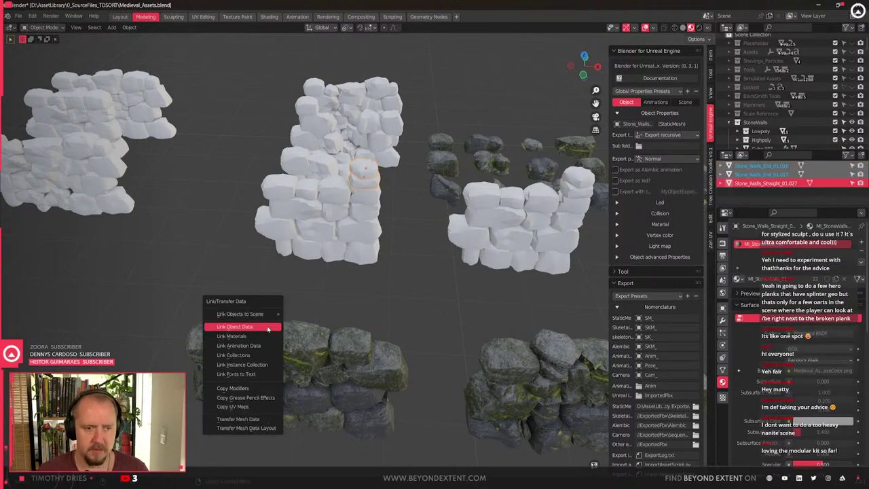
pyautogui.click(267, 326)
pyautogui.scroll(3, 367, 197)
pyautogui.scroll(-2, 366, 196)
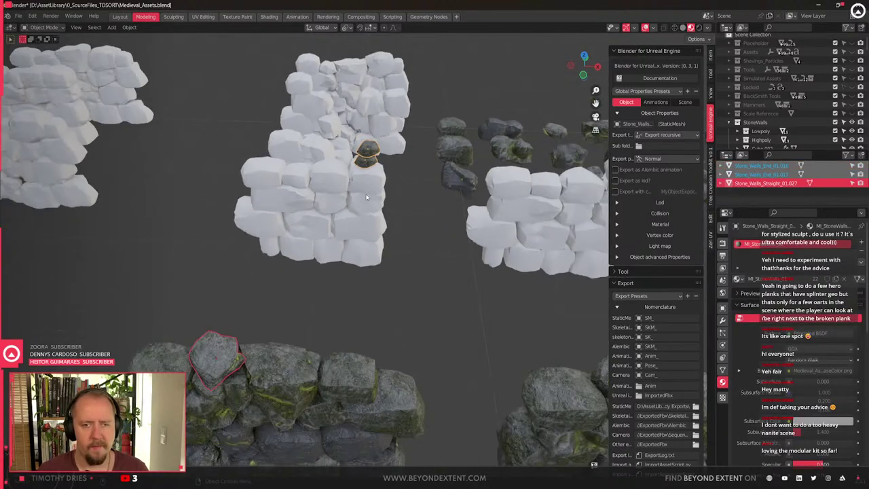
pyautogui.hotkey('ctrl', 'z')
# Apply the scale of the two topmost end-wall stones and link the tilted textured rock's object data to them
pyautogui.click(370, 156)
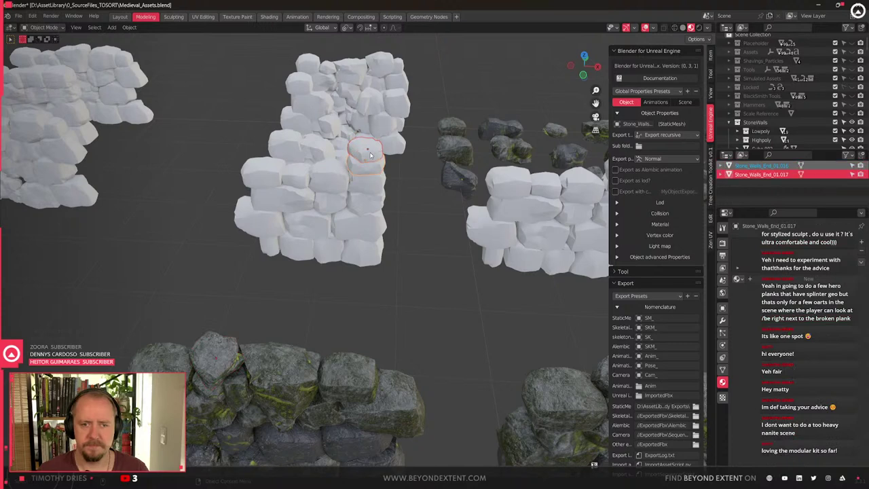
pyautogui.click(711, 74)
pyautogui.click(712, 61)
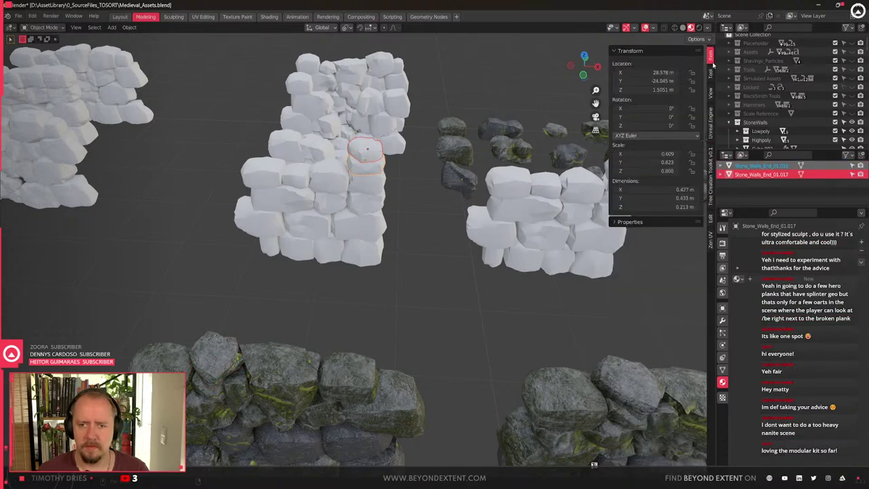
pyautogui.rightClick(443, 184)
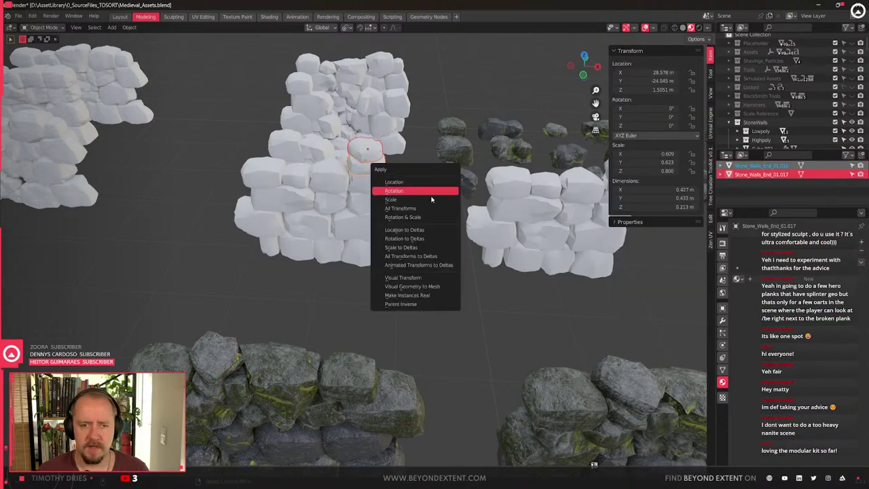
pyautogui.keyDown('shift'); pyautogui.click(209, 370); pyautogui.keyUp('shift')
pyautogui.hotkey('ctrl', 'l')
pyautogui.click(208, 370)
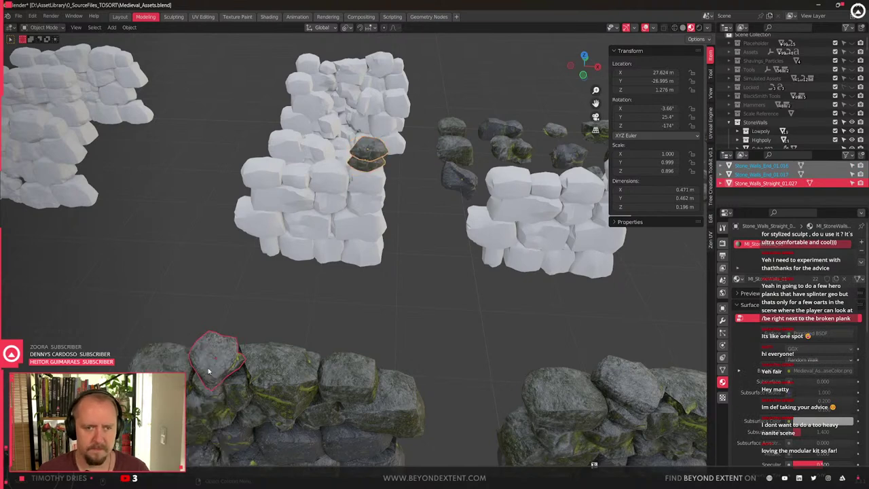
# Rotate the lower of the two textured stones about Z, and turn the upper one to about -19° about Z
pyautogui.click(365, 172)
pyautogui.press('KP_Decimal')
pyautogui.press('r')
pyautogui.press('z')
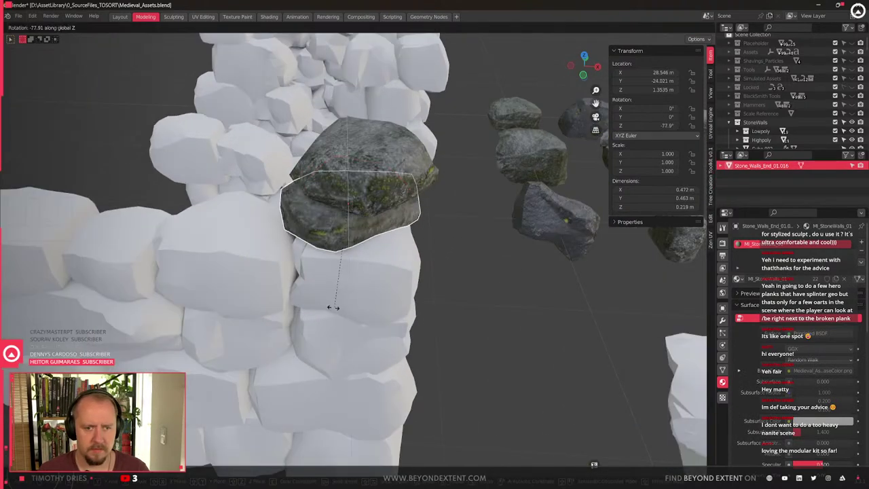
pyautogui.click(347, 318)
pyautogui.click(360, 159)
pyautogui.press('r')
pyautogui.press('z')
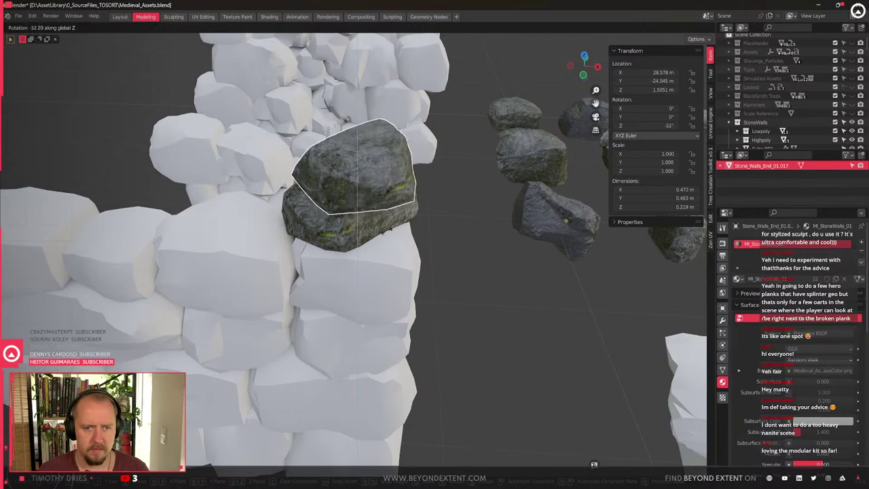
pyautogui.click(405, 232)
# Tilt the lower textured stone about X and move it to sit on the end column
pyautogui.moveTo(404, 232); pyautogui.dragTo(310, 237, button='middle')
pyautogui.click(315, 148)
pyautogui.moveTo(326, 180); pyautogui.dragTo(508, 221, button='middle')
pyautogui.press('r')
pyautogui.press('y')
pyautogui.press('x')
pyautogui.click(531, 160)
pyautogui.press('g')
pyautogui.click(531, 162)
# Lower the top stone to a Z location of 1.4644 m and tilt it about 2.5° in X and 14.9° in Y
pyautogui.click(319, 124)
pyautogui.press('g')
pyautogui.press('z')
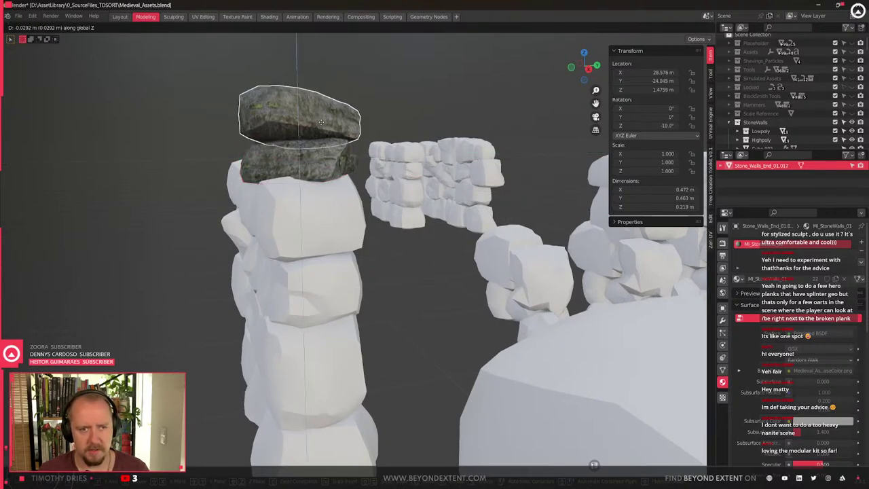
pyautogui.click(322, 127)
pyautogui.press('r')
pyautogui.press('y')
pyautogui.press('x')
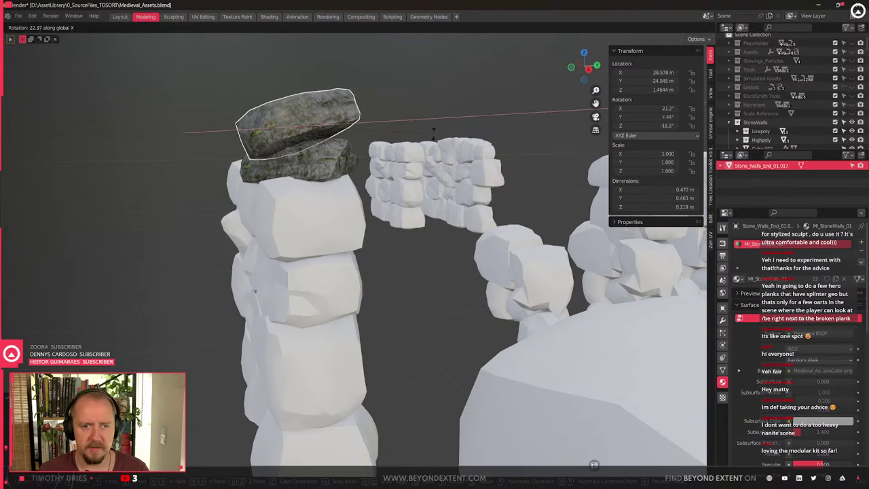
pyautogui.moveTo(430, 165); pyautogui.dragTo(458, 177, button='middle')
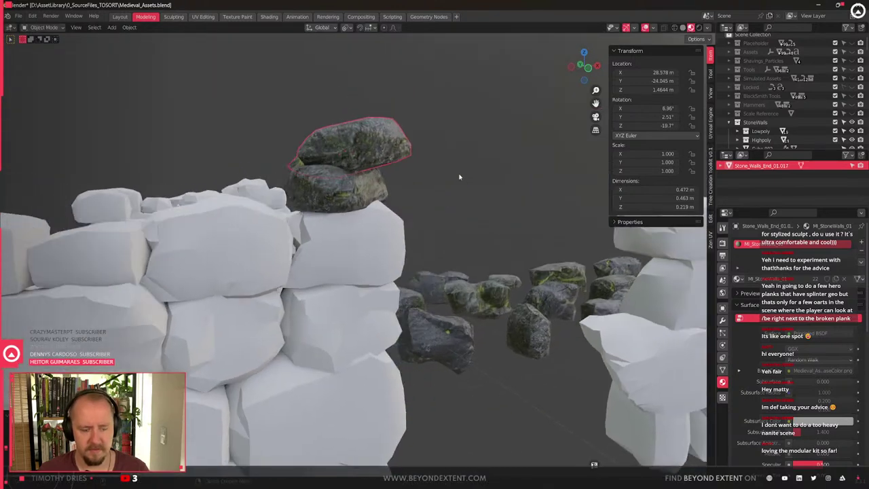
pyautogui.press('y')
pyautogui.click(400, 196)
# Switch the viewport to solid shading to compare the wall stones with the loose rocks by shape
pyautogui.moveTo(399, 195); pyautogui.dragTo(425, 206, button='middle')
pyautogui.scroll(-2, 424, 206)
pyautogui.click(358, 229)
pyautogui.scroll(-1, 358, 228)
pyautogui.keyDown('shift'); pyautogui.moveTo(358, 229); pyautogui.dragTo(270, 262, button='middle'); pyautogui.keyUp('shift')
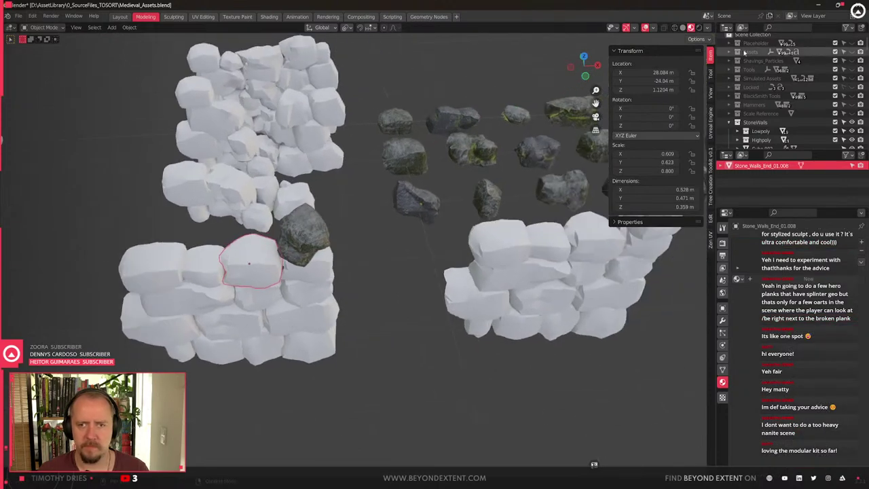
pyautogui.press('z')
pyautogui.scroll(-2, 262, 316)
pyautogui.moveTo(264, 317)
pyautogui.keyDown('shift'); pyautogui.mouseDown(button='middle')
pyautogui.moveTo(351, 326)
pyautogui.moveTo(356, 310)
pyautogui.moveTo(403, 303)
pyautogui.moveTo(392, 316)
pyautogui.mouseUp(button='middle'); pyautogui.keyUp('shift')
# Try linking the object data of Rocks_Lowpoly.011 to the end-wall stone Stone_Walls_End_01.004
pyautogui.click(356, 310)
pyautogui.scroll(1, 394, 303)
pyautogui.scroll(-2, 521, 304)
pyautogui.keyDown('shift'); pyautogui.moveTo(521, 304); pyautogui.dragTo(436, 297, button='middle'); pyautogui.keyUp('shift')
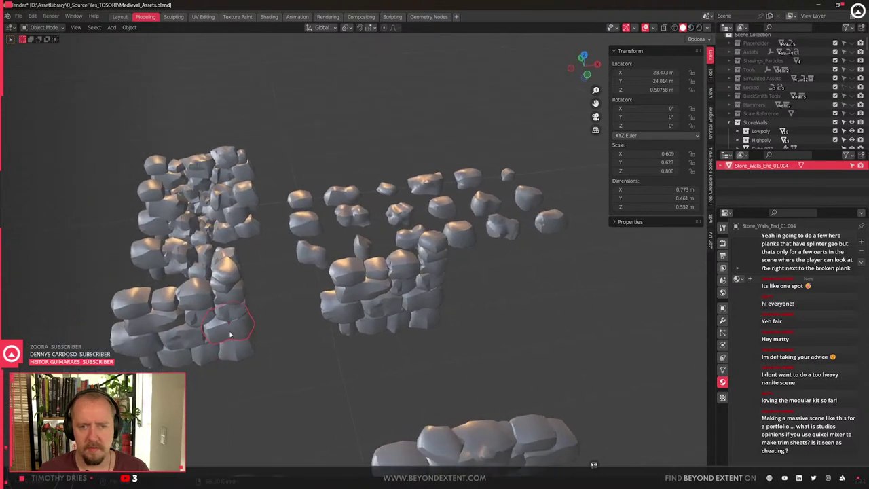
pyautogui.keyDown('shift'); pyautogui.click(463, 182); pyautogui.keyUp('shift')
pyautogui.hotkey('ctrl', 'l')
pyautogui.click(464, 182)
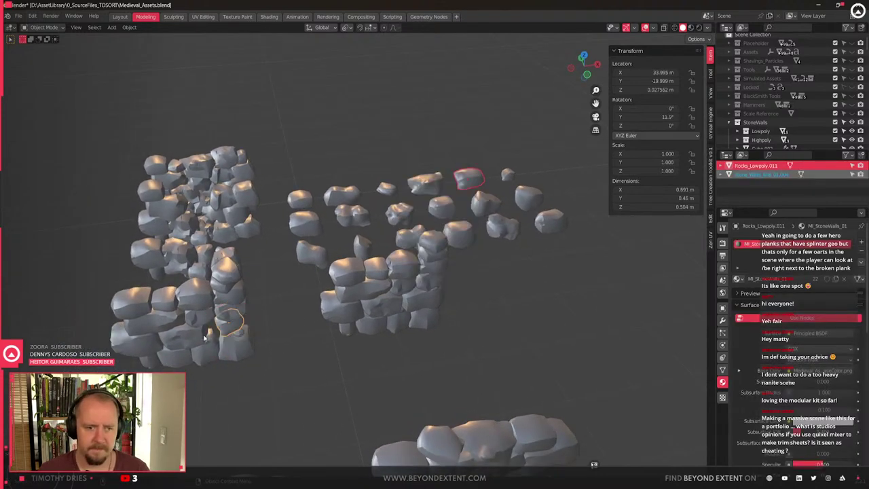
pyautogui.keyDown('shift'); pyautogui.moveTo(207, 349); pyautogui.dragTo(308, 296, button='middle'); pyautogui.keyUp('shift')
pyautogui.scroll(-3, 309, 296)
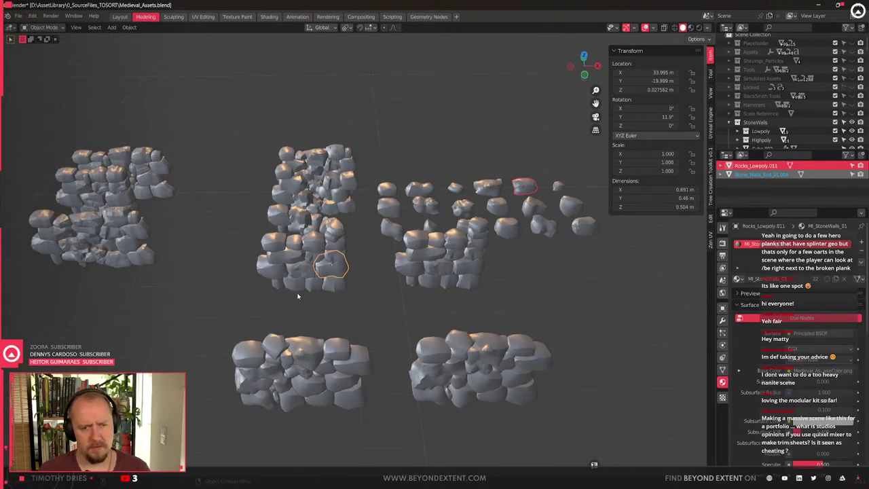
# Try linking the object data of Rocks_Lowpoly.007 to the long end-wall stone Stone_Walls_End_01.005
pyautogui.scroll(2, 298, 296)
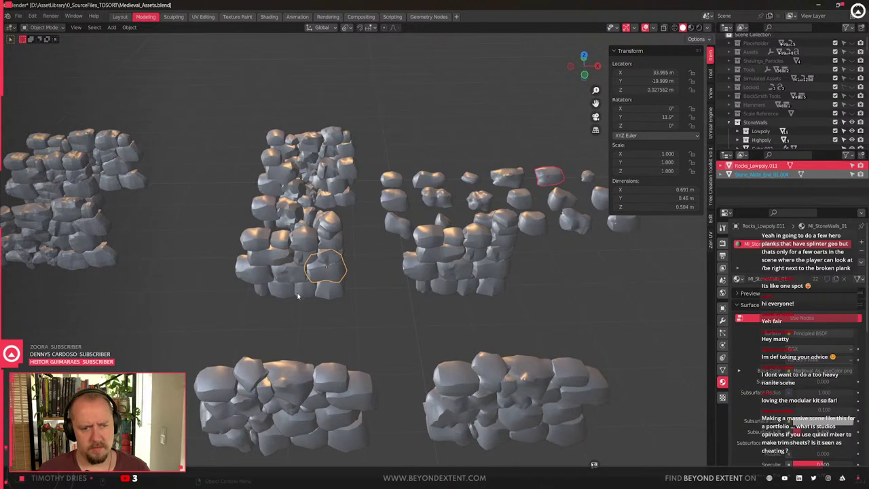
pyautogui.scroll(1, 296, 293)
pyautogui.click(271, 257)
pyautogui.keyDown('shift'); pyautogui.moveTo(272, 257); pyautogui.dragTo(224, 277, button='middle'); pyautogui.keyUp('shift')
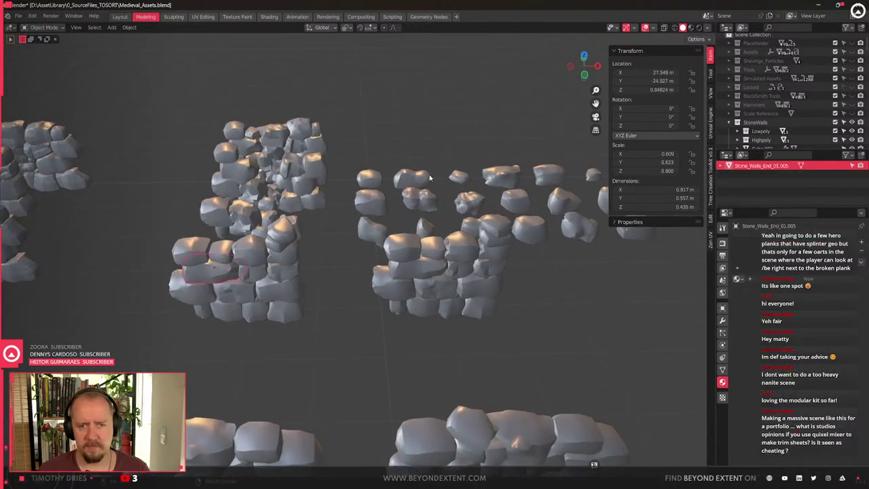
pyautogui.keyDown('alt'); pyautogui.click(429, 178); pyautogui.keyUp('alt')
pyautogui.click(430, 178)
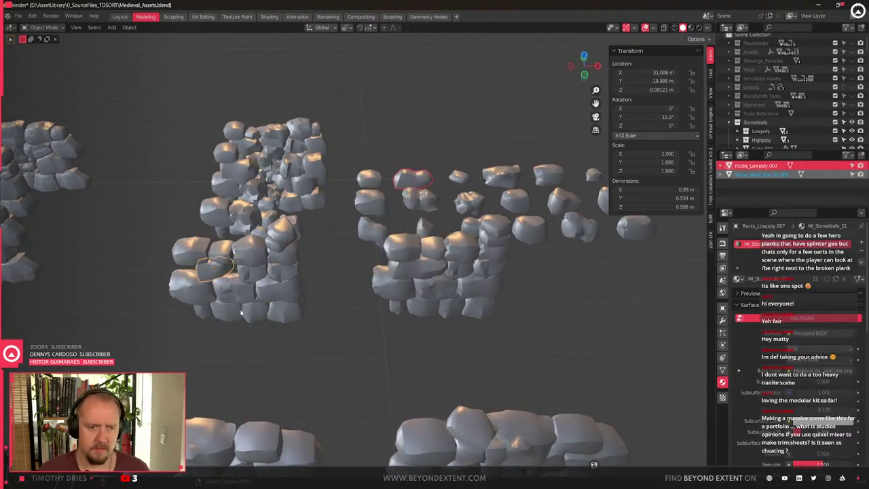
pyautogui.keyDown('shift'); pyautogui.moveTo(241, 312); pyautogui.dragTo(328, 278, button='middle'); pyautogui.keyUp('shift')
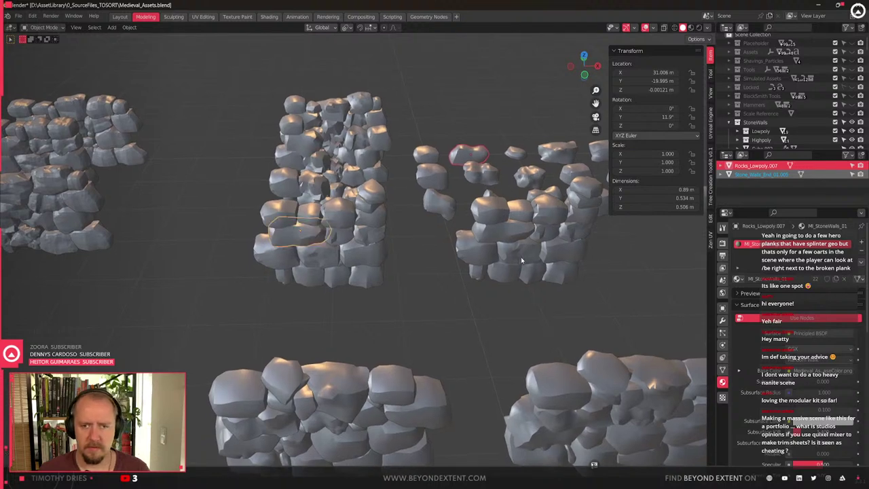
# Try applying the scale to all stones of Stone_Walls_End_01 at once, including the two linked top stones
pyautogui.scroll(-5, 428, 246)
pyautogui.scroll(3, 396, 267)
pyautogui.moveTo(260, 240); pyautogui.dragTo(260, 281, button='middle')
pyautogui.moveTo(258, 245); pyautogui.dragTo(378, 355)
pyautogui.hotkey('ctrl', 'a')
pyautogui.click(347, 293)
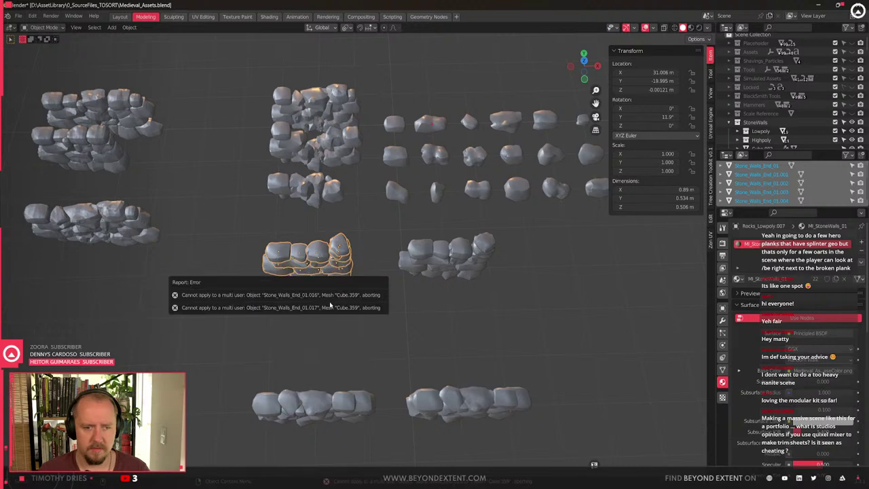
pyautogui.scroll(2, 256, 289)
pyautogui.moveTo(256, 289); pyautogui.dragTo(279, 252, button='middle')
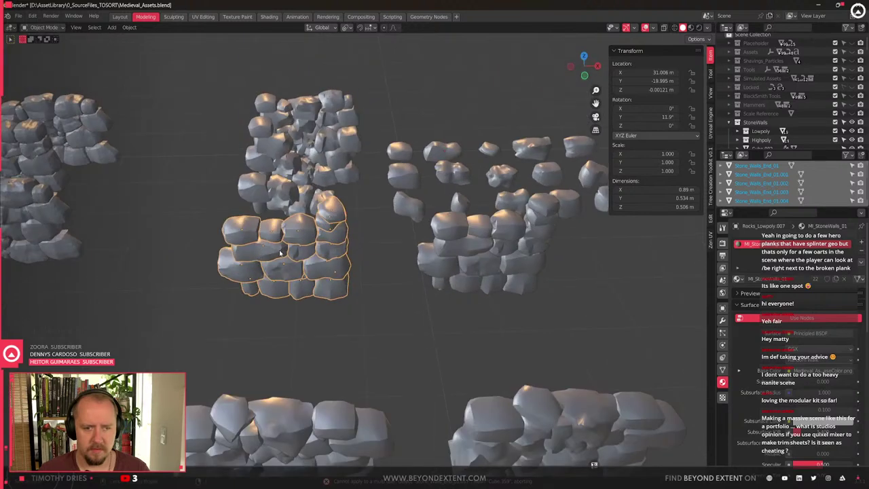
# Hide the two linked top stones and apply the scale of all remaining stones in Stone_Walls_End_01
pyautogui.keyDown('shift'); pyautogui.click(326, 224); pyautogui.keyUp('shift')
pyautogui.moveTo(325, 224); pyautogui.dragTo(281, 320, button='middle')
pyautogui.click(361, 207)
pyautogui.moveTo(194, 204); pyautogui.dragTo(358, 311)
pyautogui.hotkey('ctrl', 'a')
pyautogui.click(355, 300)
pyautogui.moveTo(330, 303); pyautogui.dragTo(331, 262, button='middle')
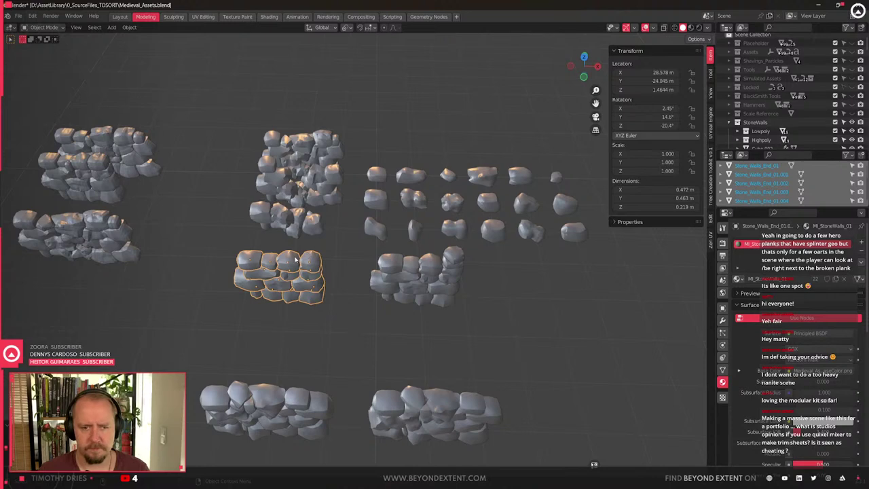
# Link the object data of Rocks_Lowpoly.005 to the two adjacent large stones at the column end of the wall's upper row
pyautogui.click(296, 259)
pyautogui.keyDown('shift'); pyautogui.click(310, 260); pyautogui.keyUp('shift')
pyautogui.keyDown('shift'); pyautogui.click(576, 238); pyautogui.keyUp('shift')
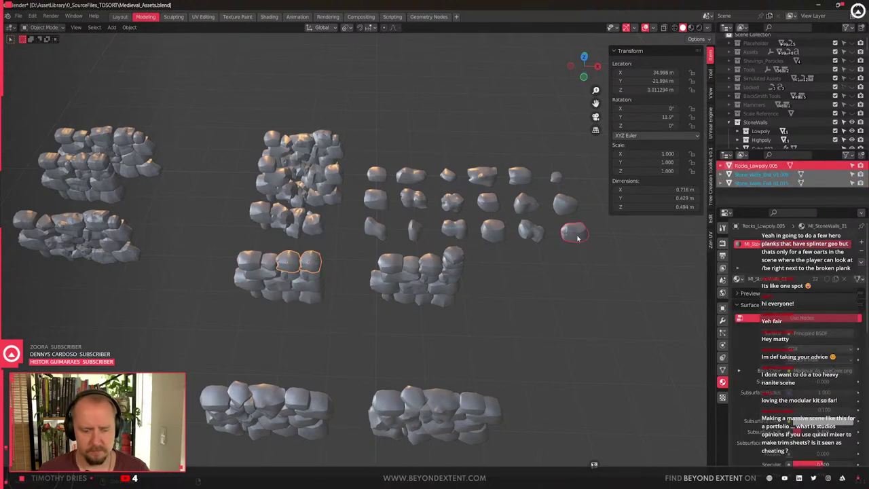
pyautogui.hotkey('ctrl', 'l')
pyautogui.click(578, 237)
pyautogui.scroll(4, 337, 277)
pyautogui.moveTo(335, 277); pyautogui.dragTo(340, 278, button='middle')
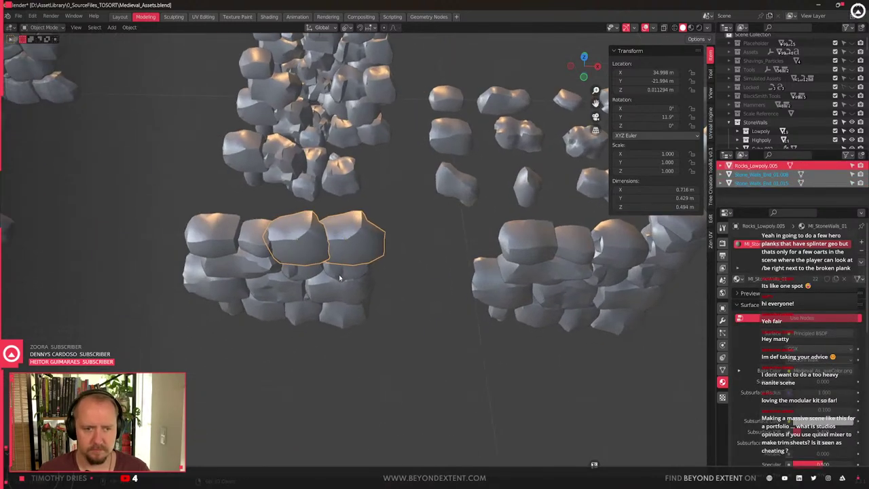
# Try linking the object data of Rocks_Lowpoly.003 to the small second stone in the upper row, Stone_Walls_End_01.006
pyautogui.click(256, 235)
pyautogui.scroll(-3, 398, 267)
pyautogui.keyDown('shift'); pyautogui.moveTo(397, 267); pyautogui.dragTo(373, 288, button='middle'); pyautogui.keyUp('shift')
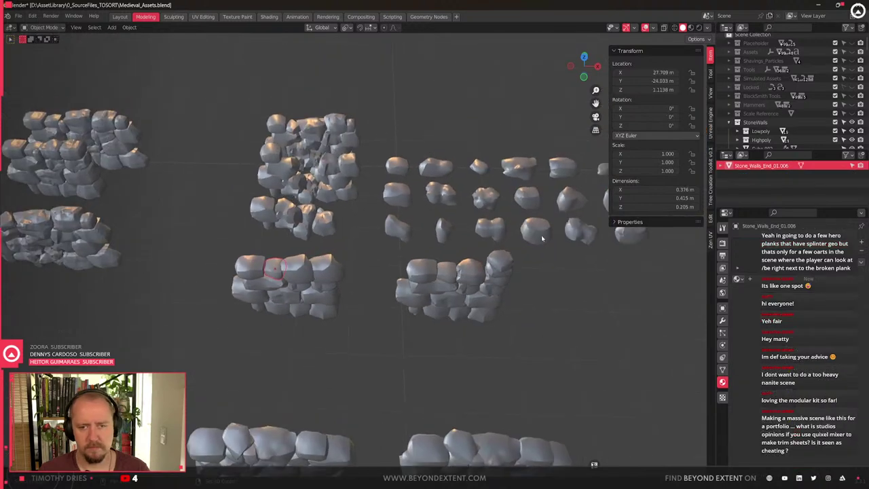
pyautogui.keyDown('shift'); pyautogui.click(537, 232); pyautogui.keyUp('shift')
pyautogui.rightClick(535, 231)
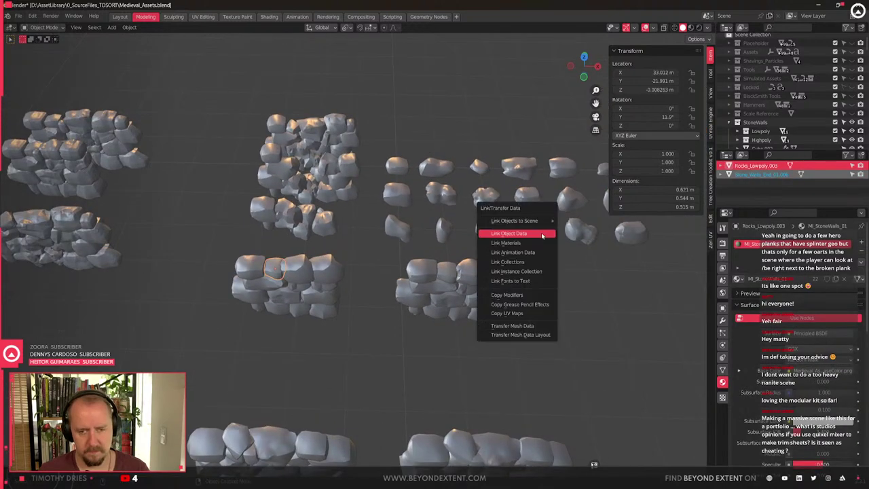
# Link the object data of Rocks_Lowpoly.014 to the outermost upper-row stone, Stone_Walls_End_01.009
pyautogui.click(239, 268)
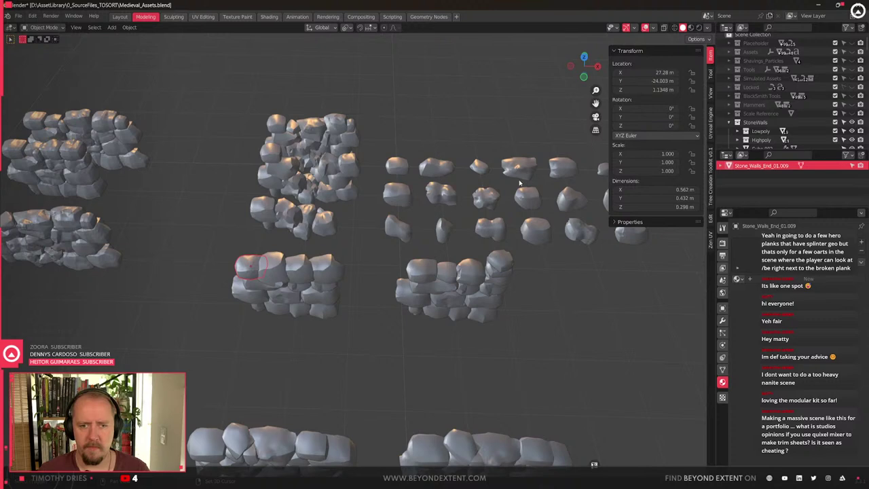
pyautogui.keyDown('shift'); pyautogui.click(398, 165); pyautogui.keyUp('shift')
pyautogui.rightClick(402, 165)
pyautogui.press('Escape')
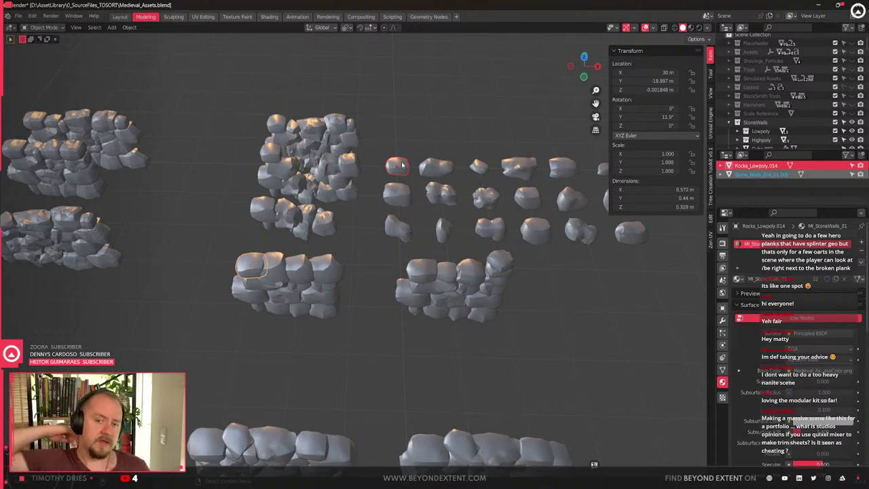
pyautogui.scroll(5, 243, 382)
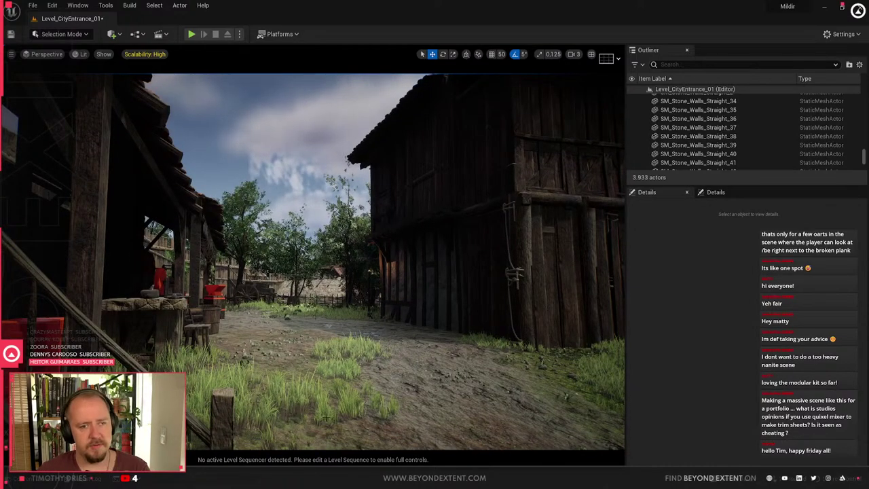
# Switch to Unreal Engine and examine the village level from the yard between the wooden houses to the waterside dock
pyautogui.click(326, 345)
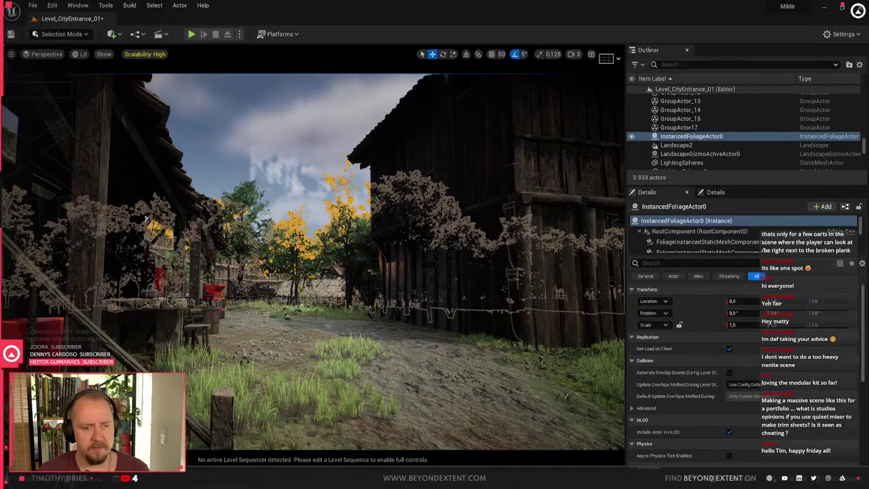
pyautogui.press('Escape')
pyautogui.click(326, 343)
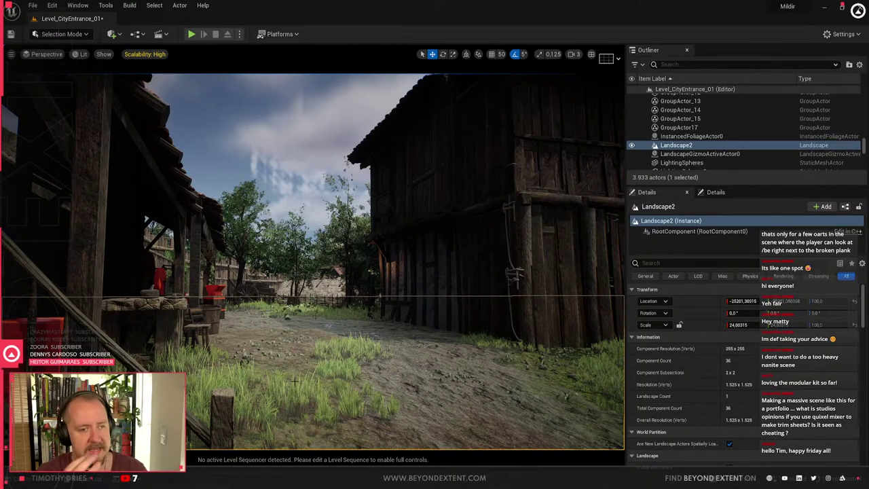
pyautogui.click(434, 244)
pyautogui.press('Escape')
pyautogui.moveTo(435, 244); pyautogui.dragTo(434, 271, button='right')
pyautogui.moveTo(318, 368); pyautogui.dragTo(373, 364, button='right')
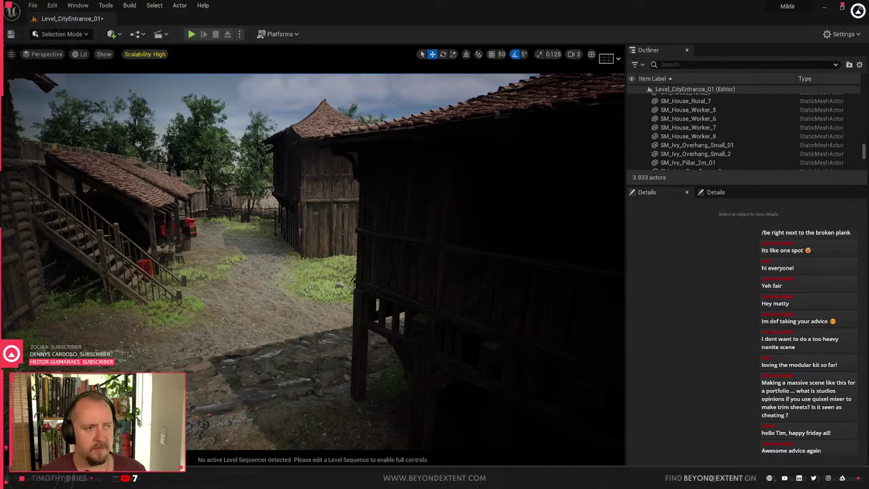
pyautogui.moveTo(318, 369); pyautogui.dragTo(597, 373, button='right')
pyautogui.press('w')
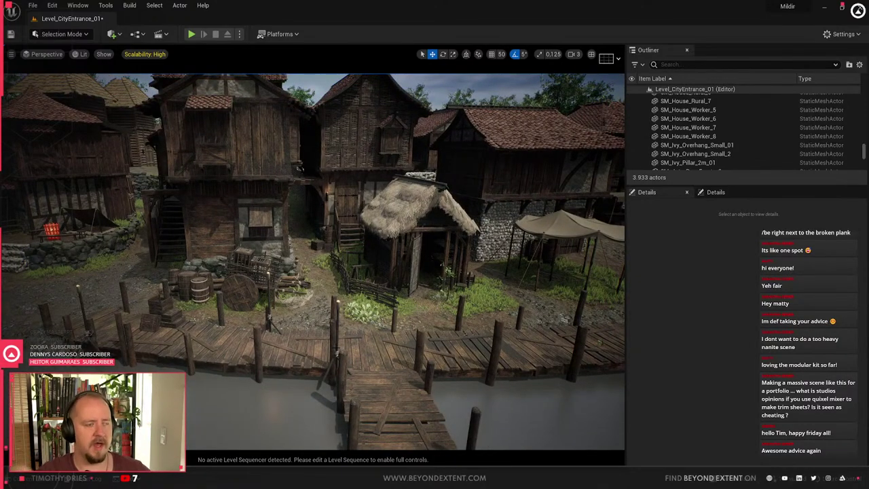
pyautogui.moveTo(338, 301); pyautogui.dragTo(342, 348, button='right')
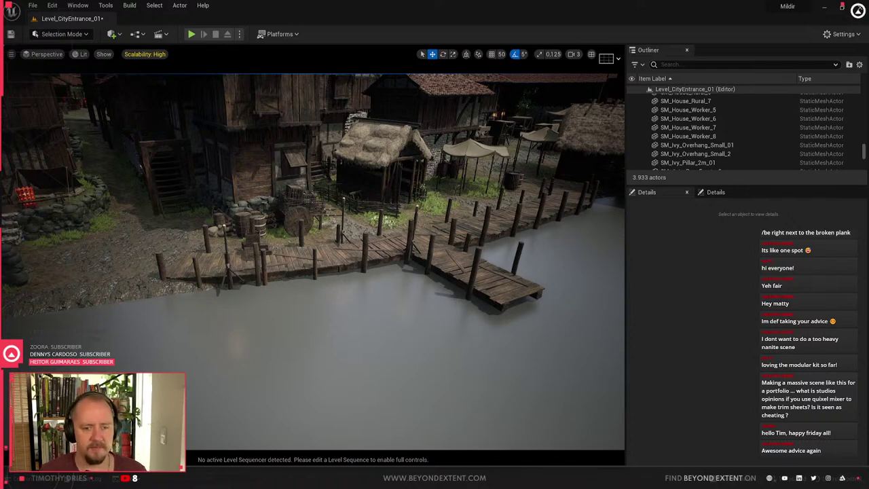
pyautogui.click(433, 299)
# Switch back to Blender and select the second upper-row stone of the end wall, Stone_Walls_End_01.006
pyautogui.hotkey('alt', 'Tab')
pyautogui.scroll(-4, 328, 301)
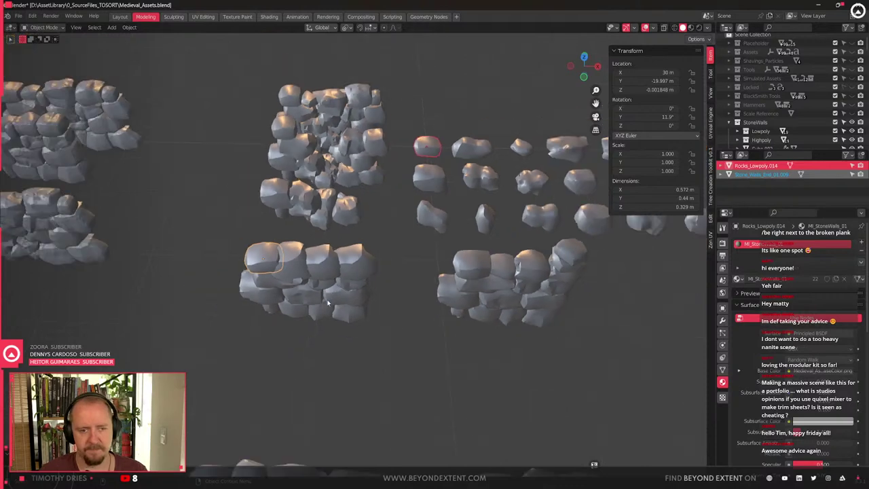
pyautogui.scroll(3, 326, 324)
pyautogui.moveTo(295, 383); pyautogui.dragTo(330, 235, button='middle')
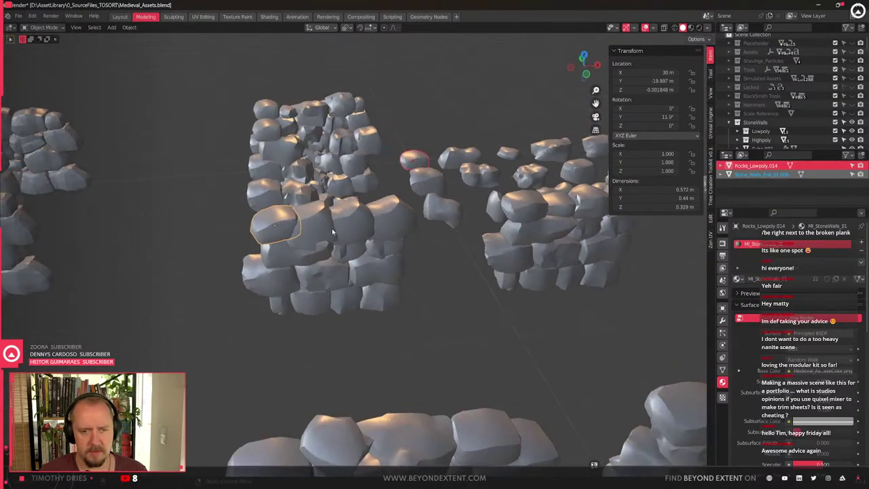
pyautogui.click(313, 235)
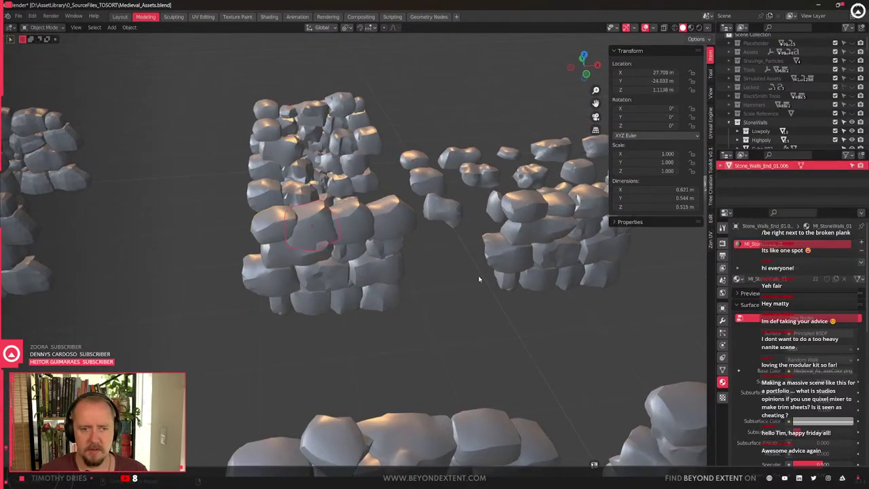
pyautogui.scroll(-5, 479, 279)
pyautogui.scroll(5, 450, 297)
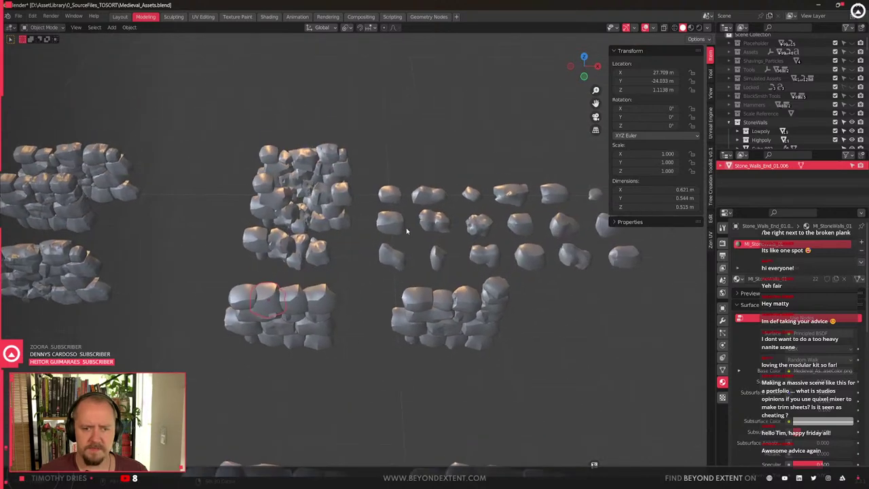
# Try linking the object data of Rocks_Lowpoly.012 to the second upper-row stone after picking other candidate rocks
pyautogui.keyDown('shift'); pyautogui.click(391, 223); pyautogui.keyUp('shift')
pyautogui.click(281, 294)
pyautogui.keyDown('shift'); pyautogui.click(439, 261); pyautogui.keyUp('shift')
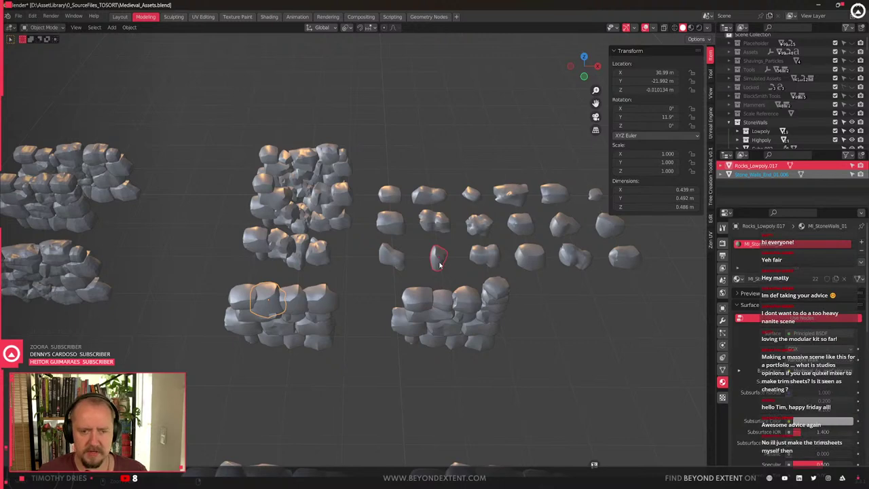
pyautogui.keyDown('shift'); pyautogui.click(490, 225); pyautogui.keyUp('shift')
pyautogui.click(275, 305)
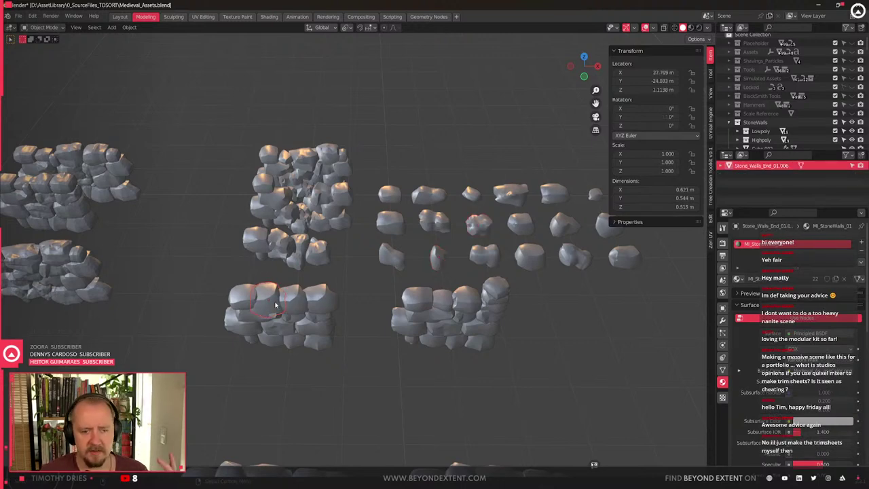
pyautogui.keyDown('shift'); pyautogui.click(519, 225); pyautogui.keyUp('shift')
pyautogui.hotkey('ctrl', 'l')
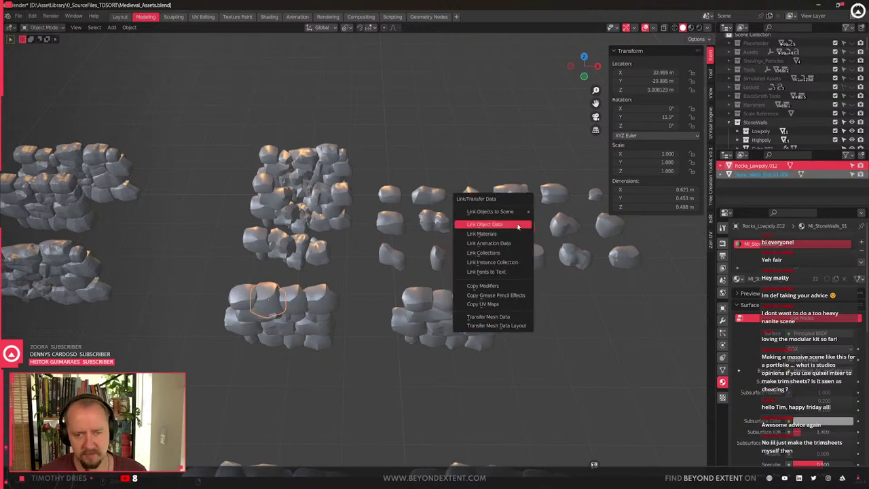
pyautogui.click(518, 226)
pyautogui.moveTo(518, 226); pyautogui.dragTo(545, 235, button='middle')
# Link the object data of Rocks_Lowpoly.013 to the second upper-row stone and scale it to about 0.878
pyautogui.click(264, 305)
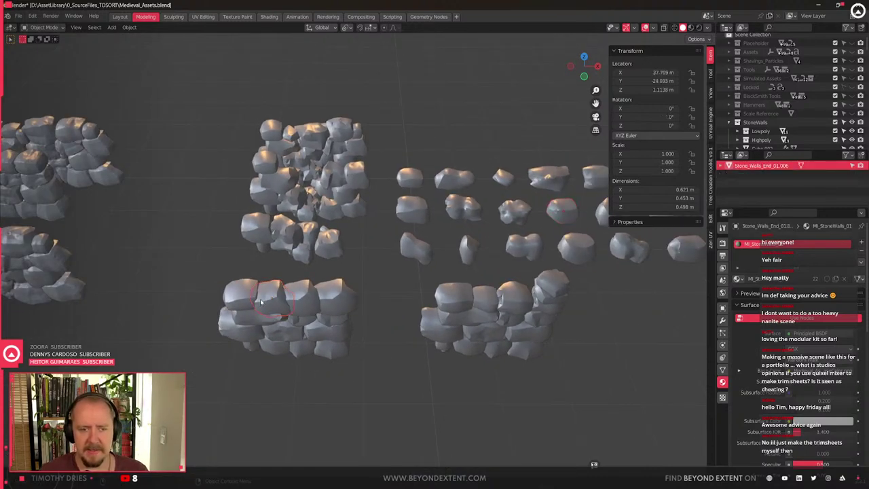
pyautogui.keyDown('shift'); pyautogui.click(537, 183); pyautogui.keyUp('shift')
pyautogui.hotkey('ctrl', 'l')
pyautogui.click(537, 182)
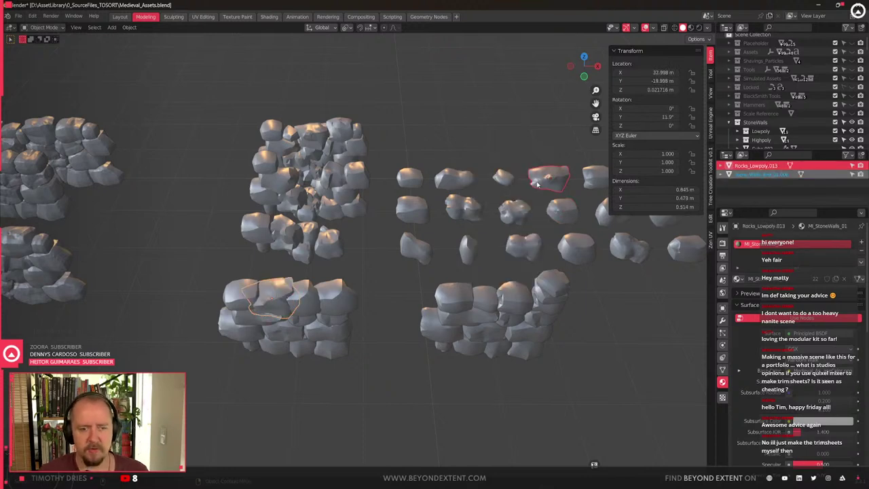
pyautogui.click(287, 295)
pyautogui.moveTo(287, 294); pyautogui.dragTo(339, 302, button='middle')
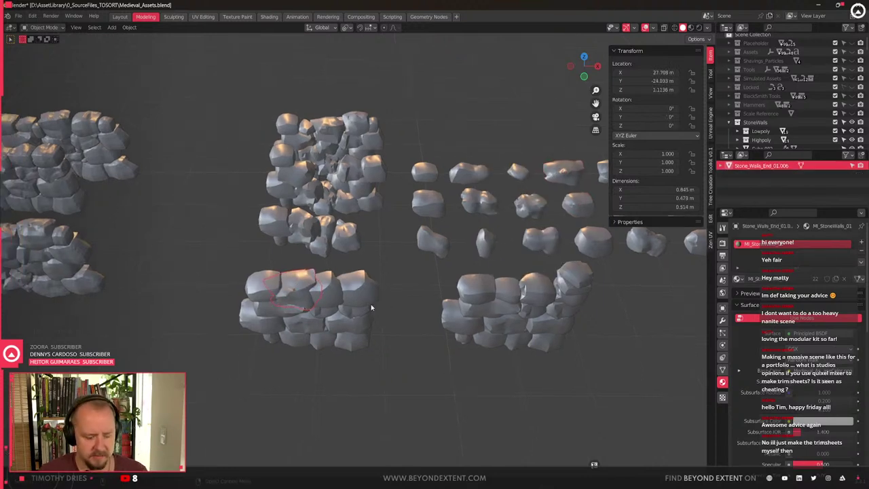
pyautogui.press('s')
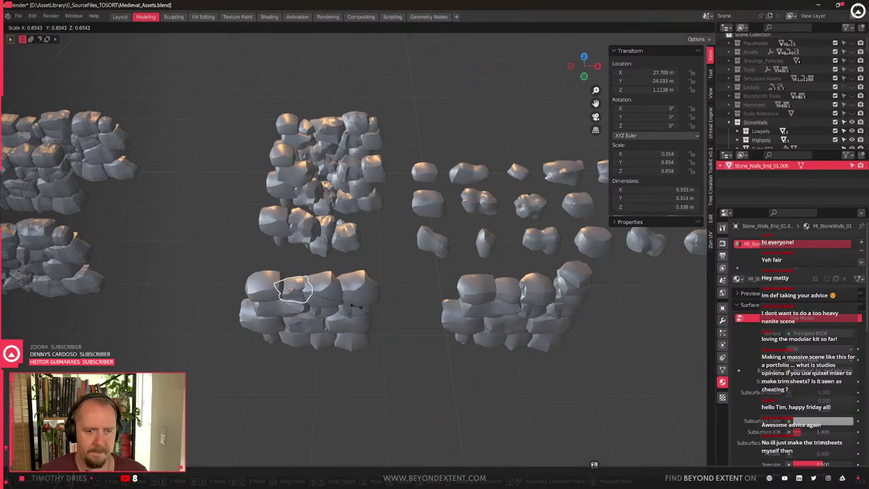
pyautogui.click(379, 310)
# Link the object data of Rocks_Lowpoly.009 to the third upper-row stone, Stone_Walls_End_01.008
pyautogui.keyDown('shift'); pyautogui.moveTo(417, 313); pyautogui.dragTo(328, 331, button='middle'); pyautogui.keyUp('shift')
pyautogui.click(502, 224)
pyautogui.click(199, 311)
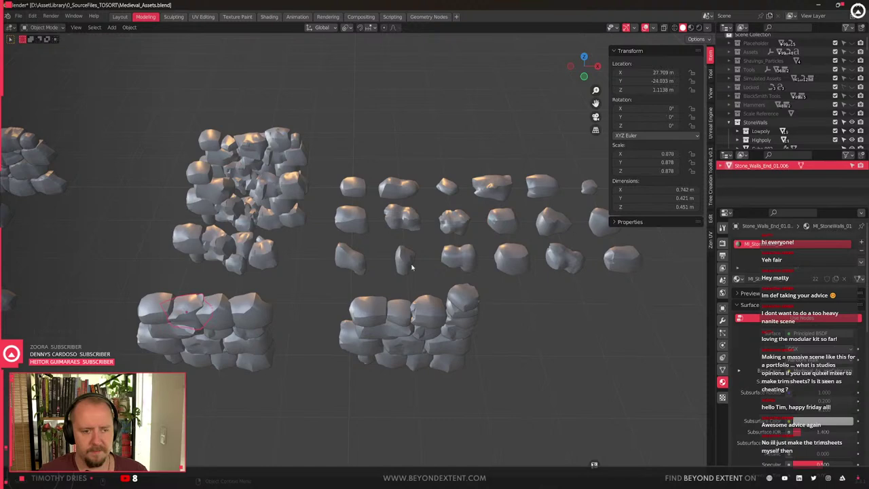
pyautogui.keyDown('shift'); pyautogui.click(541, 219); pyautogui.keyUp('shift')
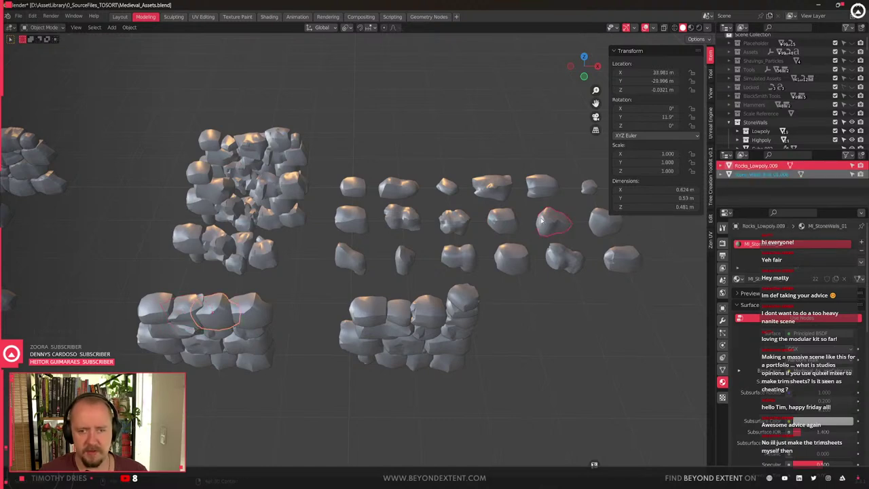
pyautogui.hotkey('ctrl', 'l')
pyautogui.click(541, 220)
# Scale the third upper-row stone, Stone_Walls_End_01.008, down uniformly to about 0.857
pyautogui.scroll(2, 227, 348)
pyautogui.scroll(2, 227, 349)
pyautogui.keyDown('shift'); pyautogui.moveTo(228, 350); pyautogui.dragTo(462, 254, button='middle'); pyautogui.keyUp('shift')
pyautogui.press('s')
pyautogui.rightClick(478, 307)
pyautogui.click(425, 236)
pyautogui.press('s')
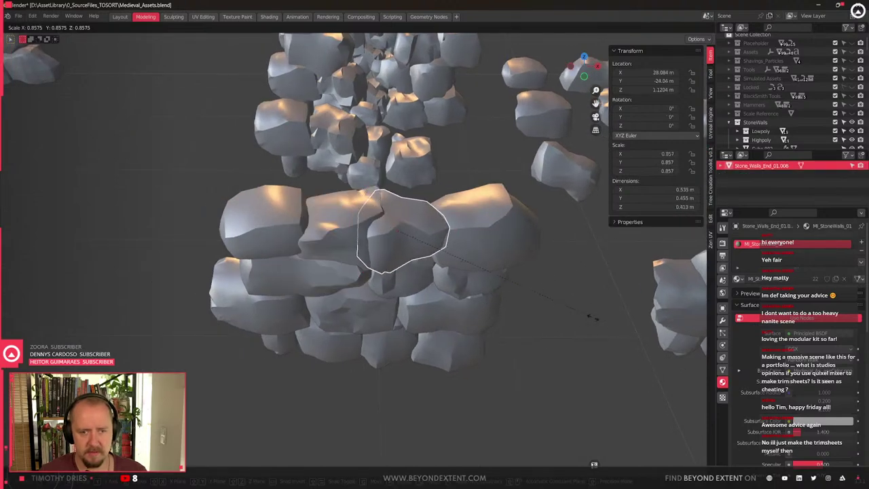
pyautogui.click(593, 318)
# Link the object data of Rocks_Lowpoly.019 to the long second-row stone, Stone_Walls_End_01.005
pyautogui.scroll(-3, 412, 310)
pyautogui.keyDown('shift'); pyautogui.moveTo(411, 310); pyautogui.dragTo(277, 311, button='middle'); pyautogui.keyUp('shift')
pyautogui.click(171, 281)
pyautogui.click(182, 246)
pyautogui.moveTo(254, 259); pyautogui.dragTo(260, 275, button='middle')
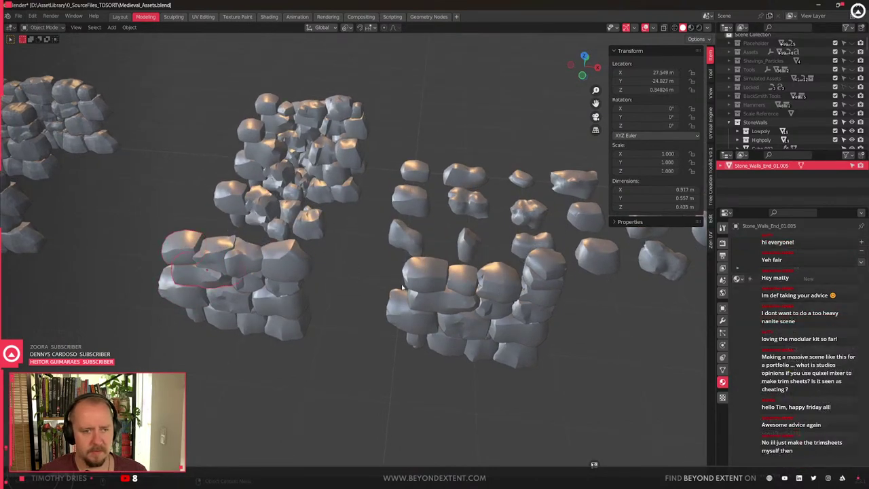
pyautogui.hotkey('ctrl', 'z')
pyautogui.keyDown('shift'); pyautogui.moveTo(407, 293); pyautogui.dragTo(355, 311, button='middle'); pyautogui.keyUp('shift')
pyautogui.keyDown('shift'); pyautogui.moveTo(481, 292); pyautogui.dragTo(433, 316, button='middle'); pyautogui.keyUp('shift')
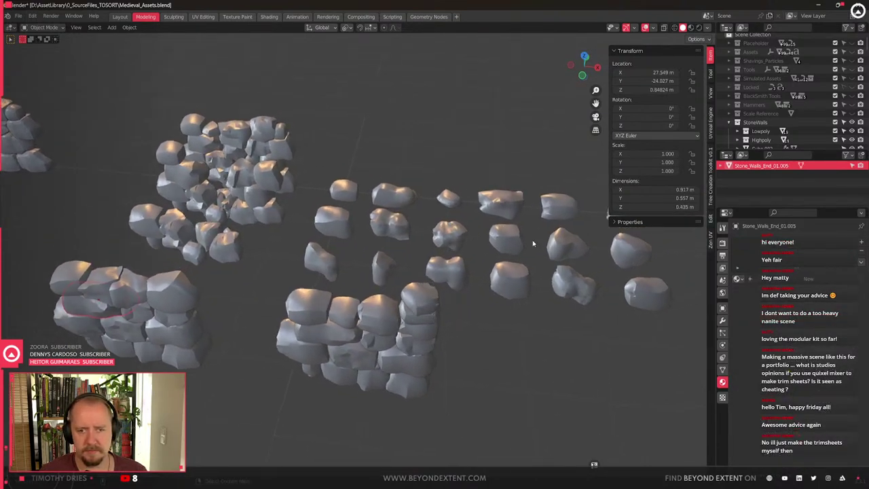
pyautogui.keyDown('shift'); pyautogui.click(310, 261); pyautogui.keyUp('shift')
pyautogui.hotkey('ctrl', 'l')
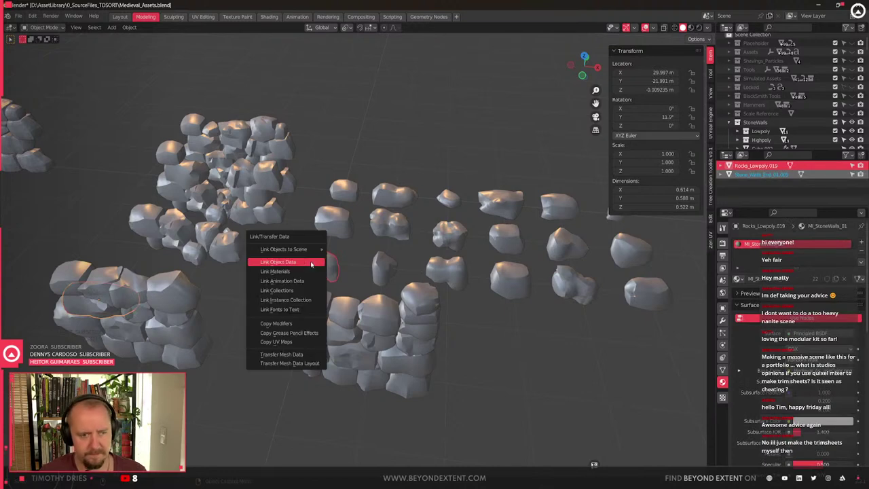
pyautogui.click(312, 263)
pyautogui.moveTo(310, 261); pyautogui.dragTo(318, 264, button='middle')
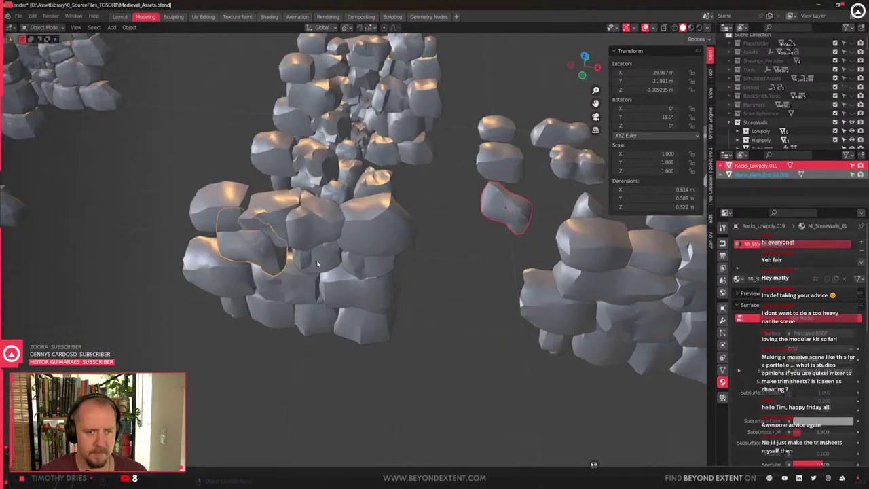
# Link the object data of Rocks_Lowpoly.012 to the two adjacent second-row stones at the column end, including Stone_Walls_End_01.007
pyautogui.click(317, 264)
pyautogui.scroll(-2, 317, 263)
pyautogui.keyDown('shift'); pyautogui.moveTo(404, 293); pyautogui.dragTo(290, 278, button='middle'); pyautogui.keyUp('shift')
pyautogui.keyDown('shift'); pyautogui.click(294, 273); pyautogui.keyUp('shift')
pyautogui.keyDown('shift'); pyautogui.moveTo(505, 285); pyautogui.dragTo(360, 336, button='middle'); pyautogui.keyUp('shift')
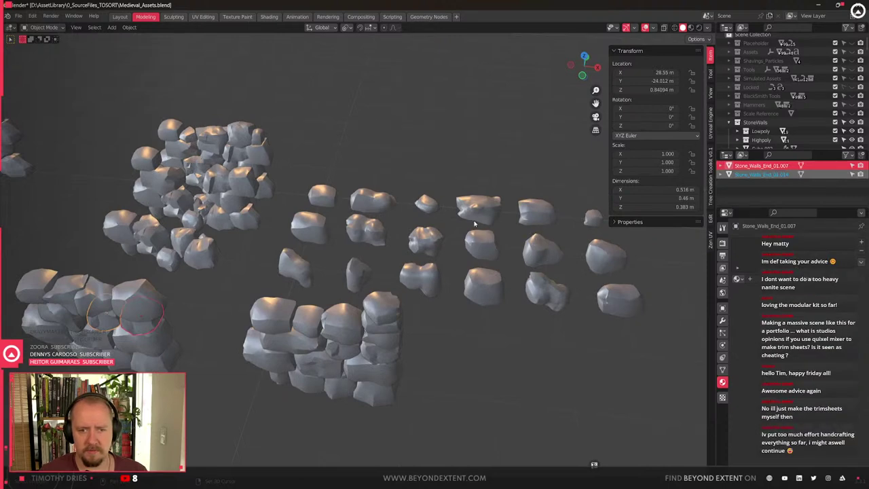
pyautogui.keyDown('shift'); pyautogui.click(484, 252); pyautogui.keyUp('shift')
pyautogui.hotkey('ctrl', 'l')
pyautogui.click(483, 252)
# Try linking the object data of Rocks_Lowpoly.002 to the second-row stone at the column end of the wall
pyautogui.keyDown('shift'); pyautogui.moveTo(110, 324); pyautogui.dragTo(215, 288, button='middle'); pyautogui.keyUp('shift')
pyautogui.click(196, 293)
pyautogui.keyDown('shift'); pyautogui.moveTo(305, 301); pyautogui.dragTo(281, 307, button='middle'); pyautogui.keyUp('shift')
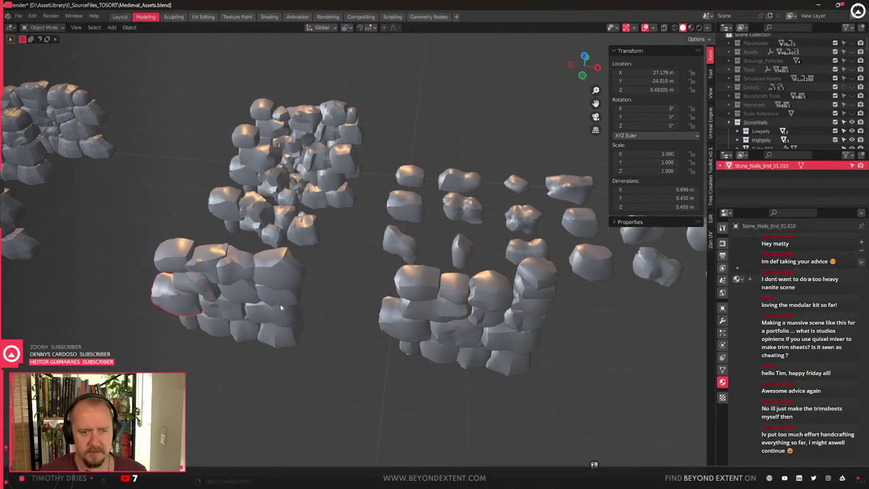
pyautogui.keyDown('shift'); pyautogui.click(483, 211); pyautogui.keyUp('shift')
pyautogui.hotkey('ctrl', 'l')
pyautogui.click(485, 211)
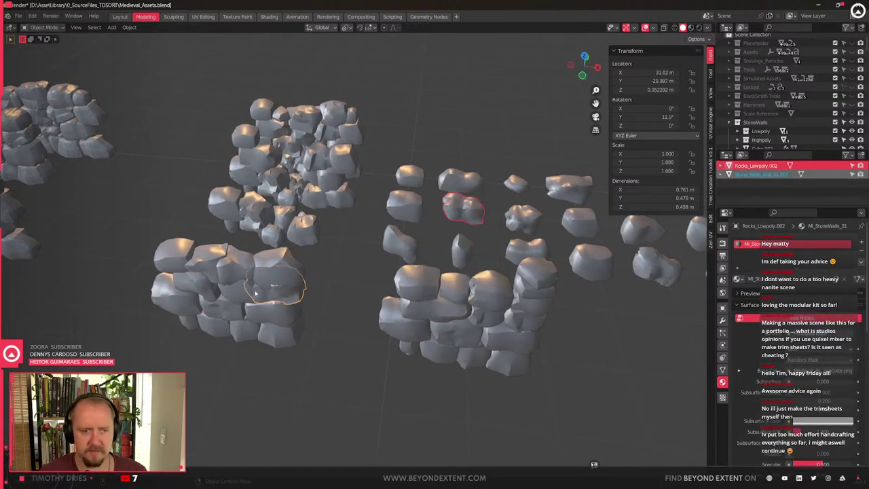
pyautogui.hotkey('ctrl', 'z')
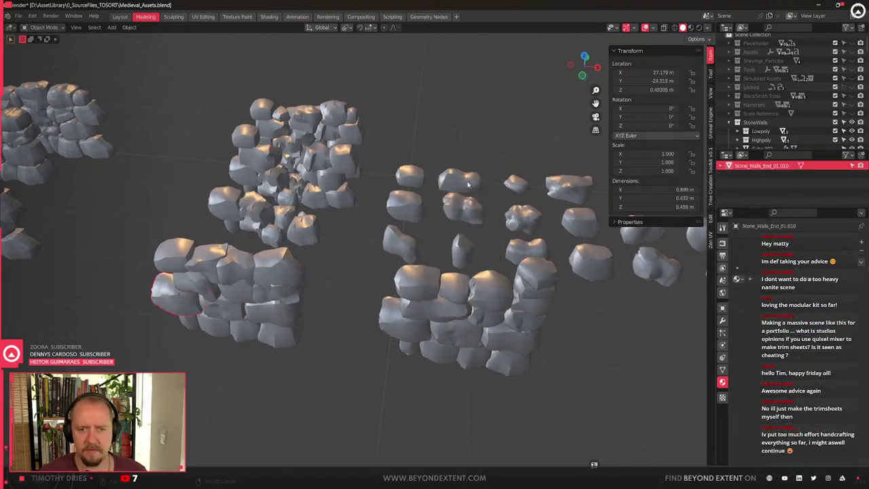
# Link the object data of Rocks_Lowpoly.007 to the outermost third-row stone, Stone_Walls_End_01.010
pyautogui.keyDown('shift'); pyautogui.click(468, 182); pyautogui.keyUp('shift')
pyautogui.hotkey('ctrl', 'l')
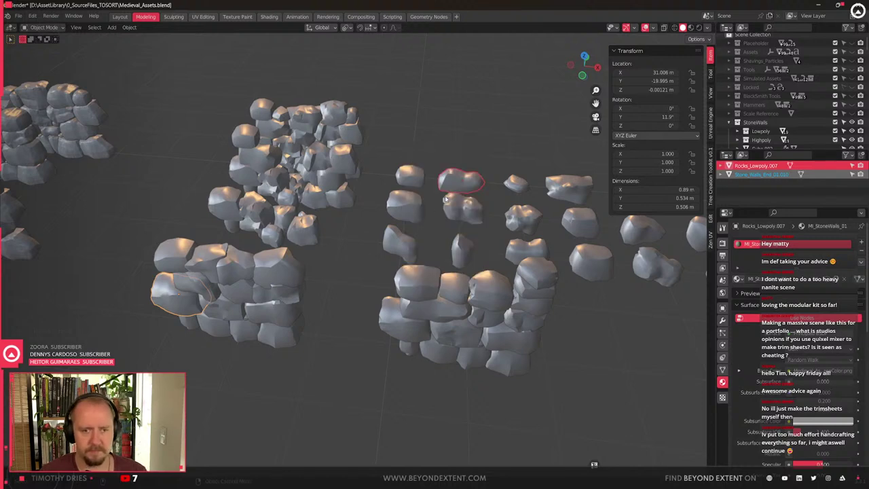
pyautogui.hotkey('shift', 'l')
pyautogui.click(440, 201)
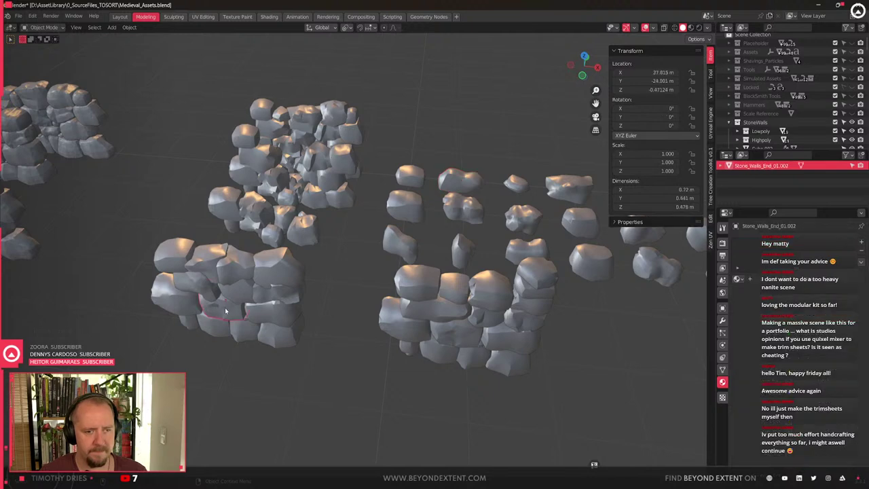
# Link the object data of Rocks_Lowpoly.013 to the middle third-row stone, Stone_Walls_End_01.002
pyautogui.click(224, 310)
pyautogui.keyDown('shift'); pyautogui.moveTo(294, 320); pyautogui.dragTo(262, 334, button='middle'); pyautogui.keyUp('shift')
pyautogui.keyDown('shift'); pyautogui.click(554, 202); pyautogui.keyUp('shift')
pyautogui.hotkey('ctrl', 'l')
pyautogui.click(553, 202)
# Try linking the object data of Rocks_Lowpoly.018 to the small bottom-row stone, Stone_Walls_End_01.011
pyautogui.keyDown('shift'); pyautogui.moveTo(238, 322); pyautogui.dragTo(323, 306, button='middle'); pyautogui.keyUp('shift')
pyautogui.click(275, 302)
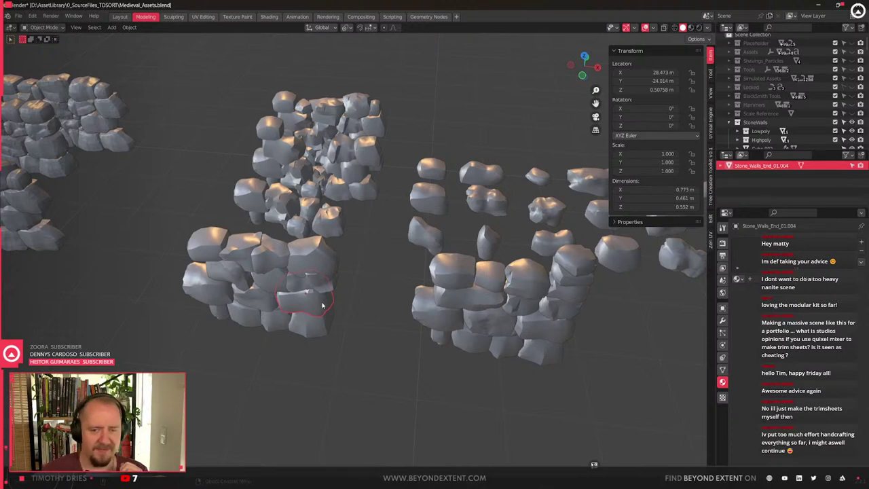
pyautogui.click(261, 304)
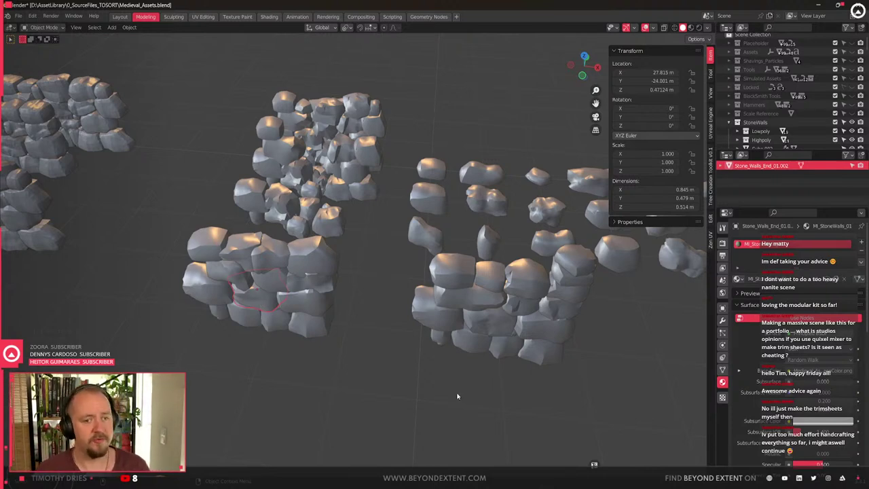
pyautogui.scroll(2, 452, 393)
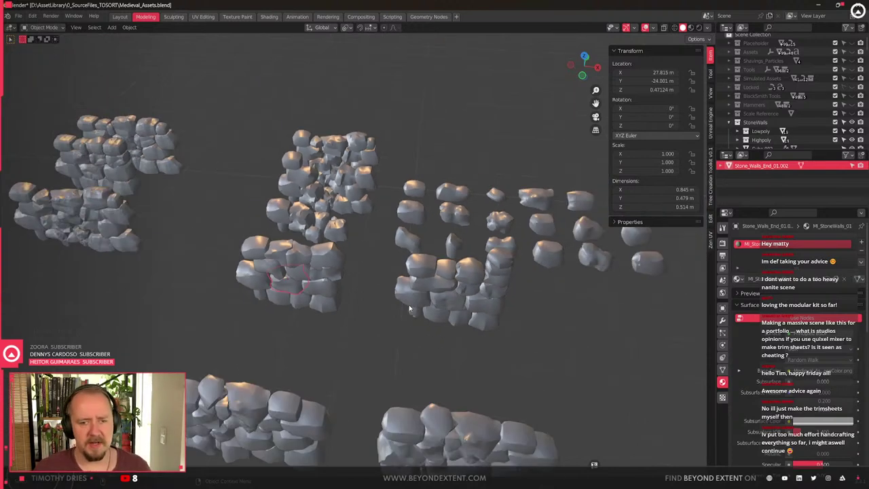
pyautogui.moveTo(437, 393); pyautogui.dragTo(342, 322, button='middle')
pyautogui.scroll(-3, 342, 321)
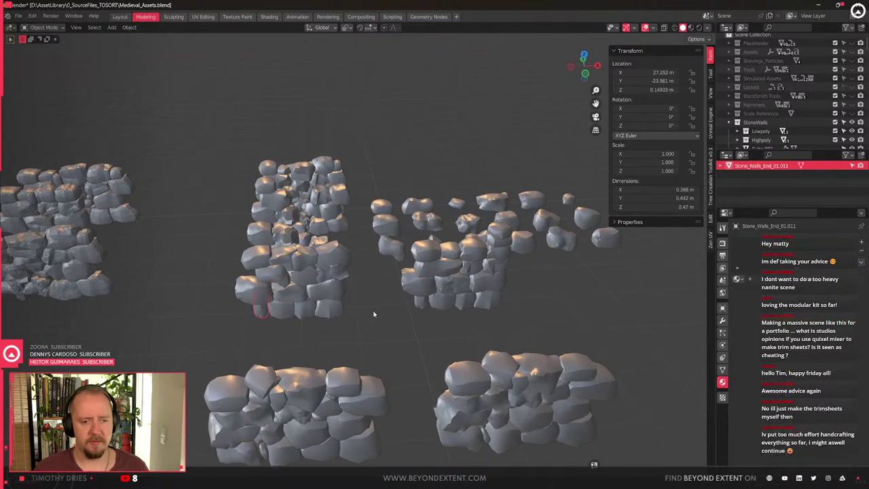
pyautogui.moveTo(265, 316); pyautogui.dragTo(410, 339, button='middle')
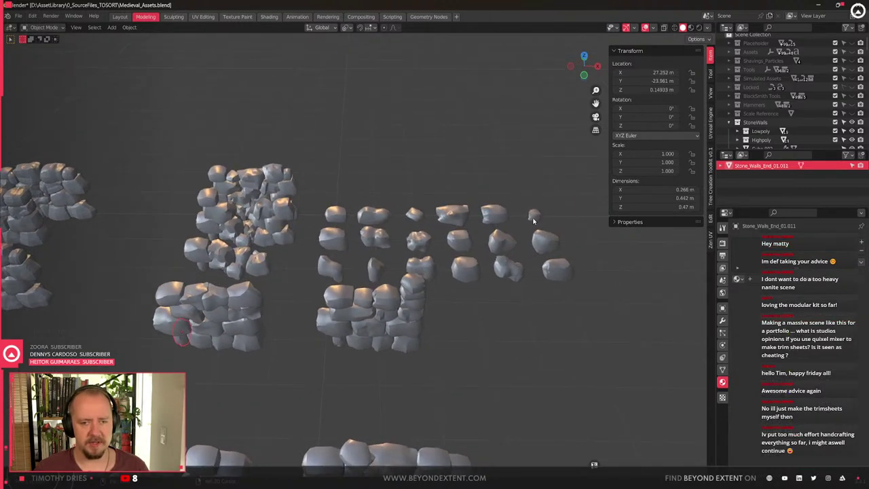
pyautogui.keyDown('shift'); pyautogui.click(534, 216); pyautogui.keyUp('shift')
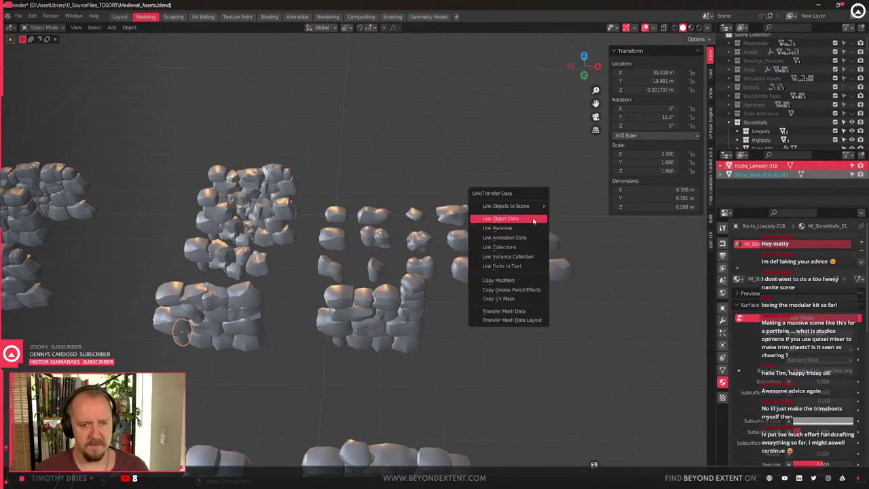
pyautogui.hotkey('alt', 'a')
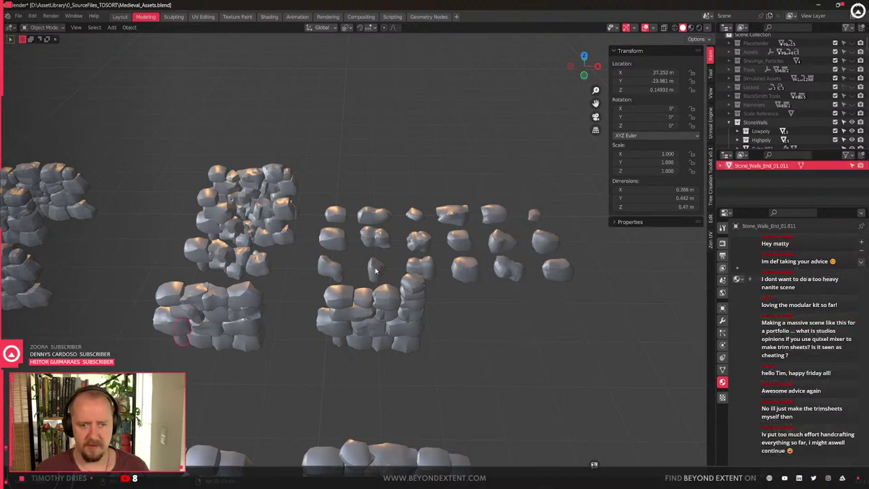
# Link the object data of Rocks_Lowpoly.017 to the small bottom-row stone, Stone_Walls_End_01.011
pyautogui.click(248, 319)
pyautogui.keyDown('shift'); pyautogui.click(180, 333); pyautogui.keyUp('shift')
pyautogui.hotkey('ctrl', 'l')
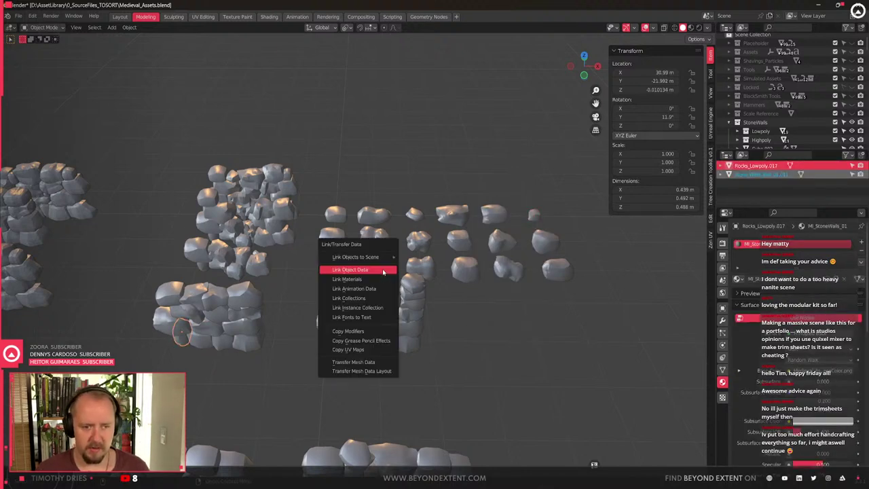
pyautogui.click(383, 272)
# Link the object data of Rocks_Lowpoly.007 to the bottom-row stone at the column end, Stone_Walls_End_01.003
pyautogui.click(465, 274)
pyautogui.keyDown('shift'); pyautogui.click(465, 274); pyautogui.keyUp('shift')
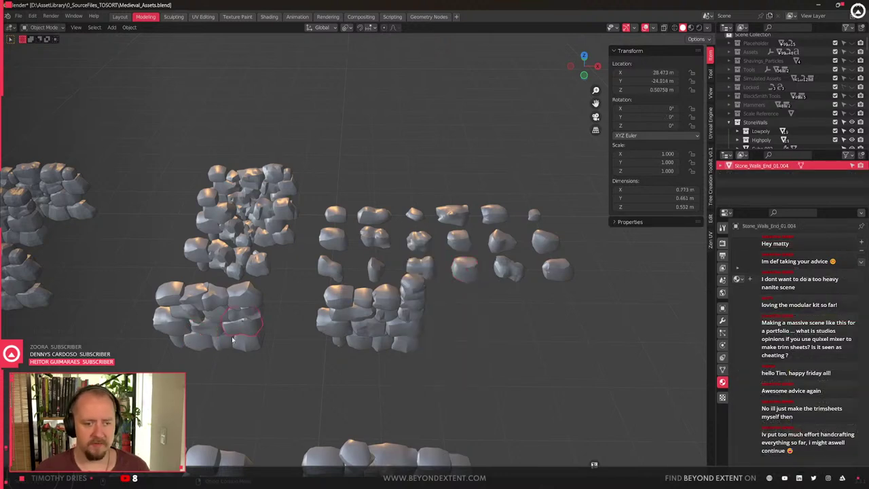
pyautogui.click(232, 337)
pyautogui.keyDown('shift'); pyautogui.click(364, 242); pyautogui.keyUp('shift')
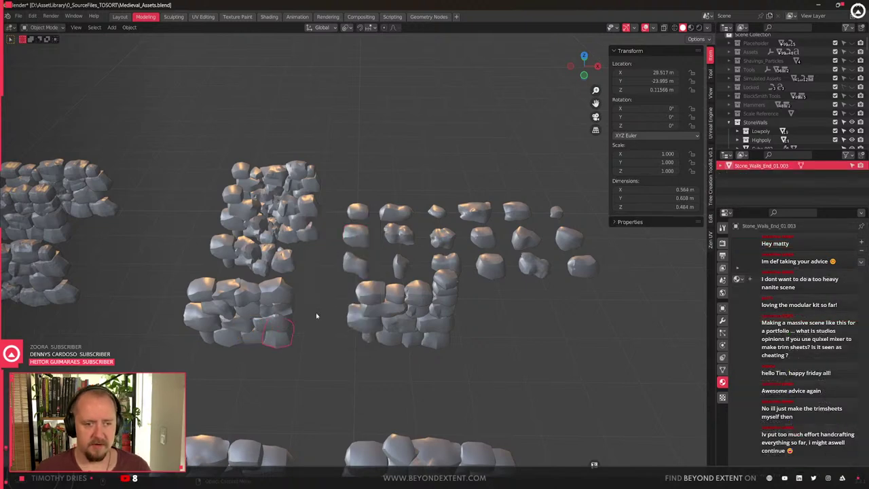
pyautogui.keyDown('shift'); pyautogui.click(277, 332); pyautogui.keyUp('shift')
pyautogui.hotkey('ctrl', 'l')
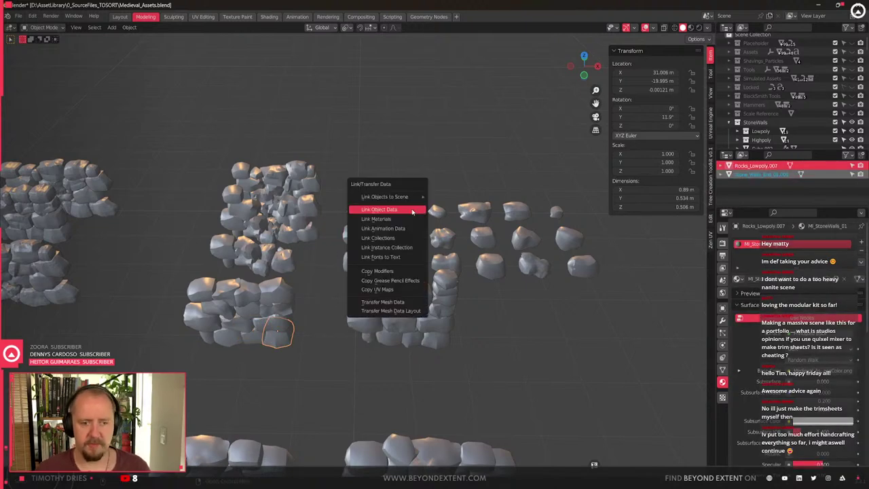
pyautogui.click(412, 213)
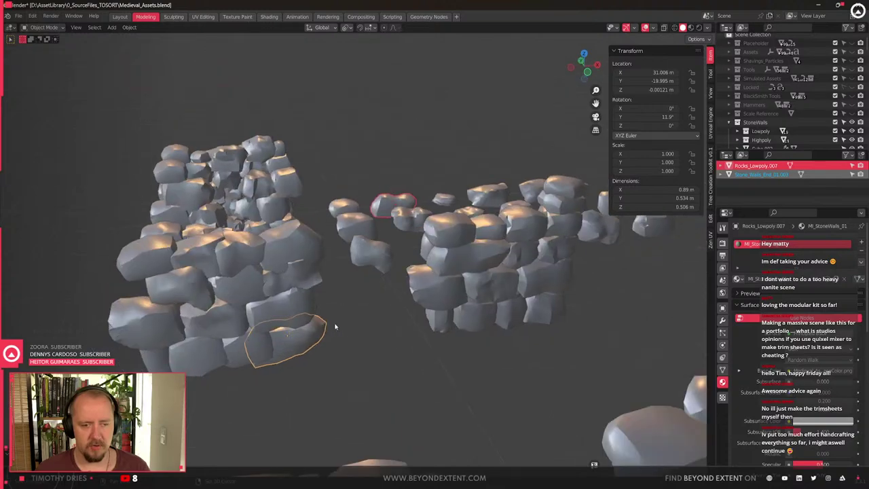
# Switch the viewport to Material Preview and link the object data of Rocks_Lowpoly.004 to the outermost third-row stone, Stone_Walls_End_01.010
pyautogui.click(346, 284)
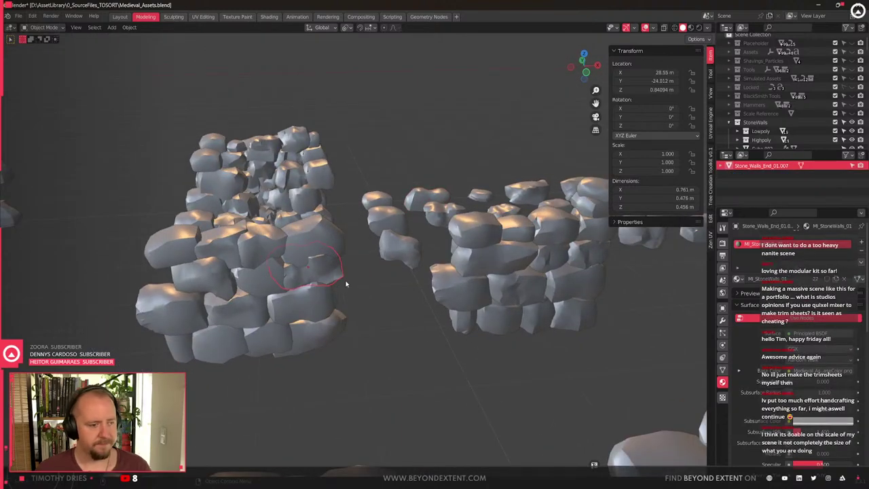
pyautogui.press('KP_Decimal')
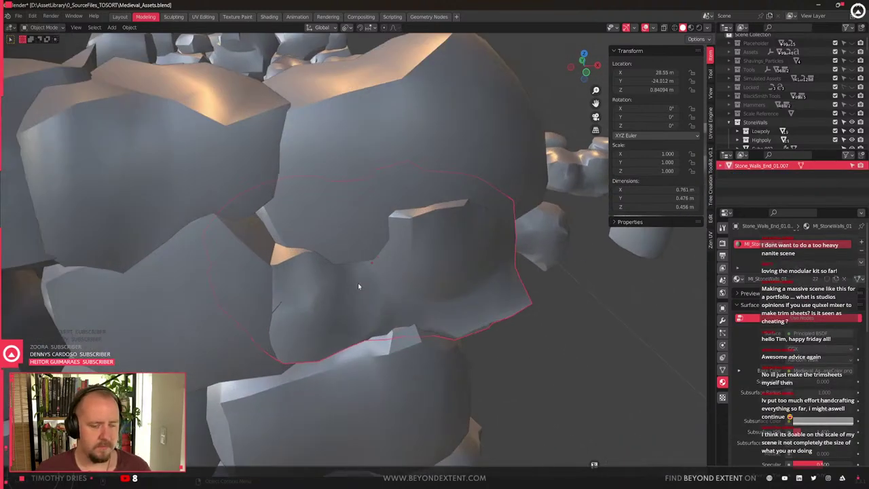
pyautogui.scroll(-10, 351, 285)
pyautogui.click(691, 28)
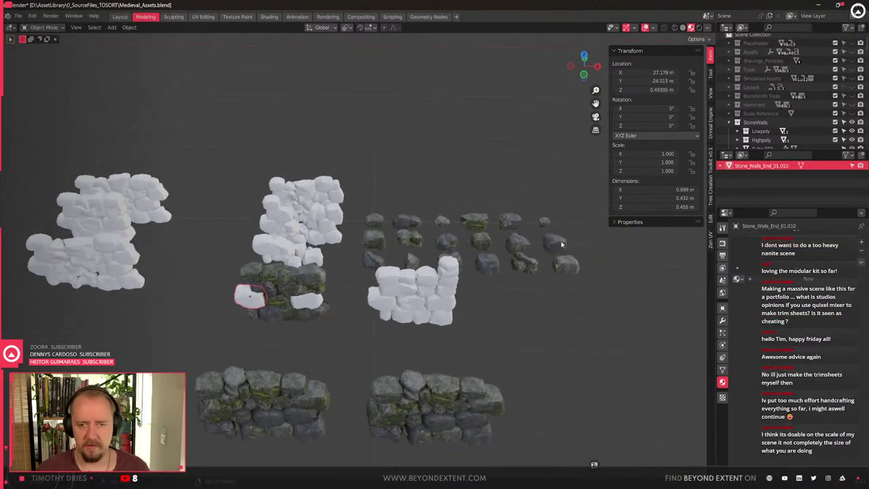
pyautogui.keyDown('shift'); pyautogui.click(554, 244); pyautogui.keyUp('shift')
pyautogui.hotkey('ctrl', 'l')
pyautogui.click(547, 246)
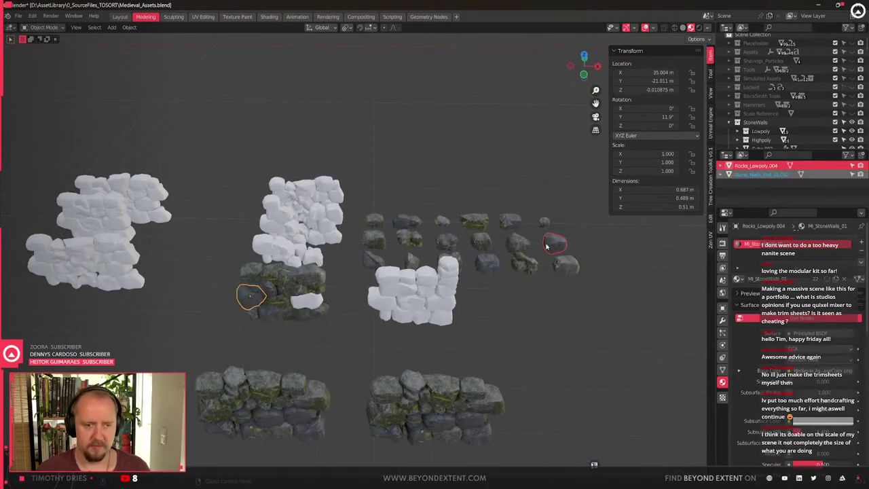
# Link the object data of Rocks_Lowpoly.015 to the remaining untextured third-row stone, Stone_Walls_End_01.004
pyautogui.click(309, 301)
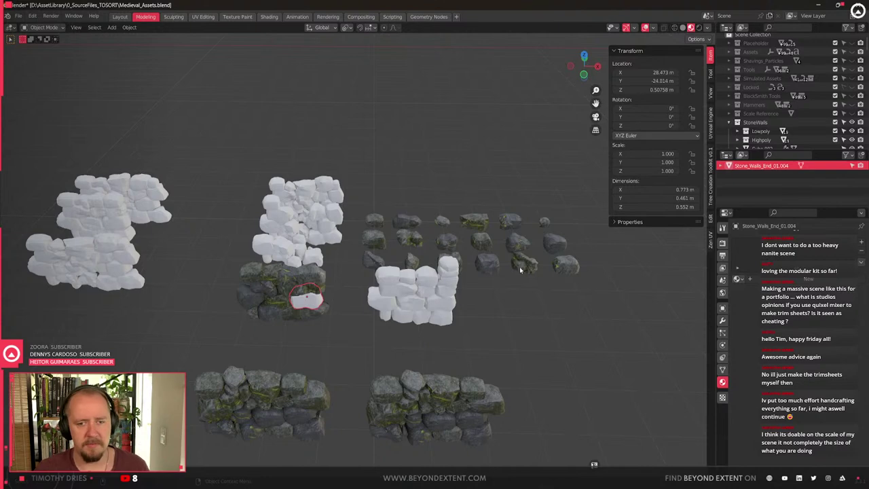
pyautogui.keyDown('shift'); pyautogui.click(519, 267); pyautogui.keyUp('shift')
pyautogui.click(322, 307)
pyautogui.scroll(3, 322, 307)
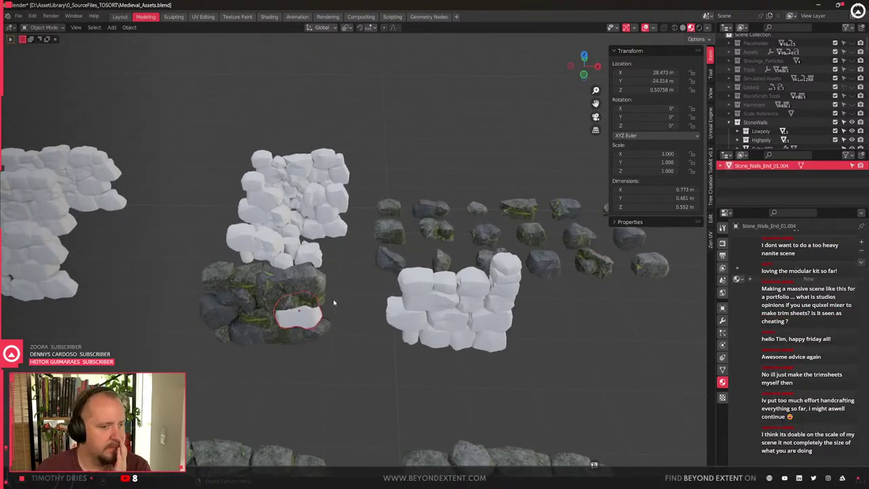
pyautogui.keyDown('shift'); pyautogui.click(399, 238); pyautogui.keyUp('shift')
pyautogui.hotkey('ctrl', 'l')
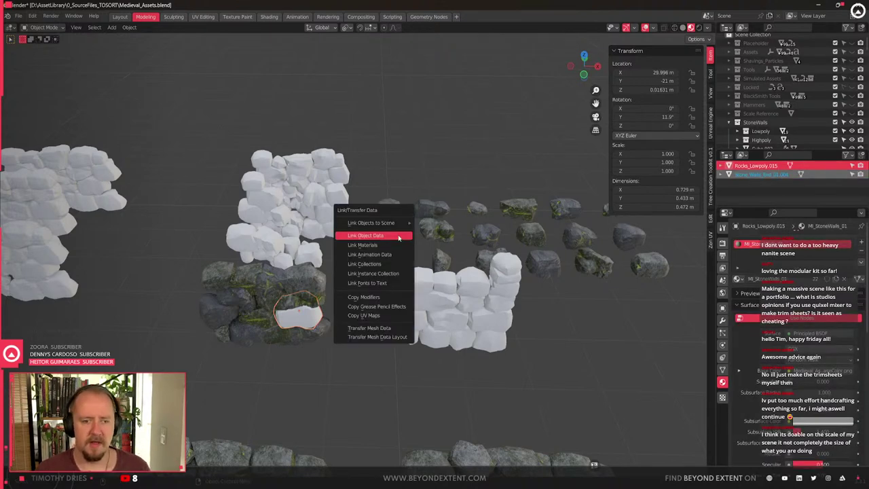
pyautogui.click(399, 237)
# Scale down the top-row stone at the column end, Stone_Walls_End_01.015, so it fits the wall edge
pyautogui.scroll(2, 340, 334)
pyautogui.moveTo(339, 334); pyautogui.dragTo(266, 321, button='middle')
pyautogui.click(305, 330)
pyautogui.press('KP_Decimal')
pyautogui.scroll(-3, 305, 329)
pyautogui.moveTo(375, 163); pyautogui.dragTo(360, 229, button='middle')
pyautogui.scroll(1, 367, 239)
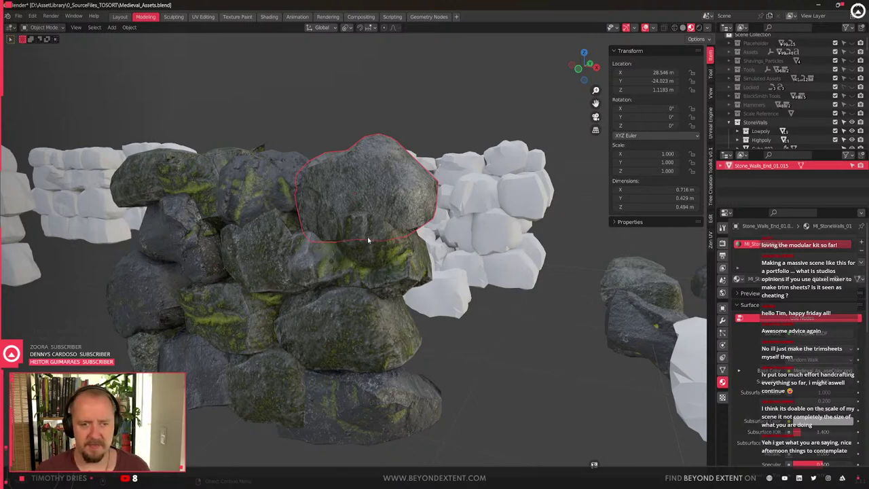
pyautogui.scroll(1, 384, 230)
pyautogui.moveTo(384, 230); pyautogui.dragTo(392, 265, button='middle')
pyautogui.press('s')
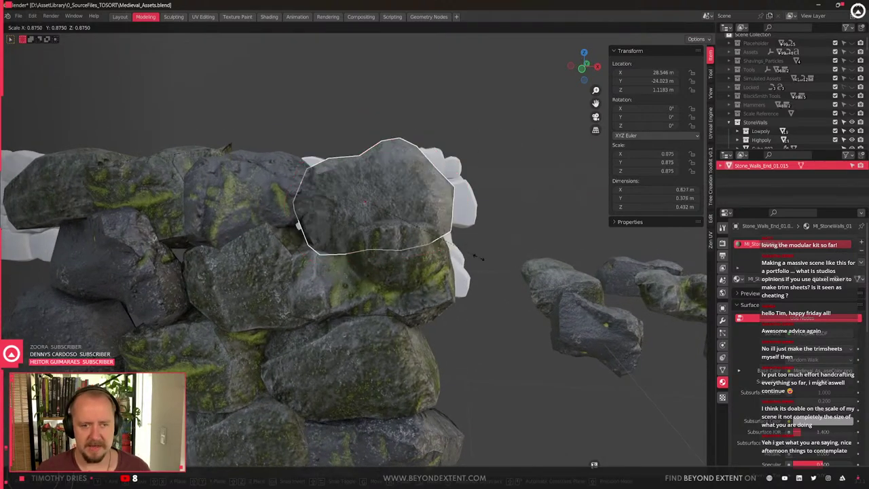
pyautogui.click(473, 252)
# Scale down the second-row stone at the column end, Stone_Walls_End_01.007
pyautogui.click(394, 271)
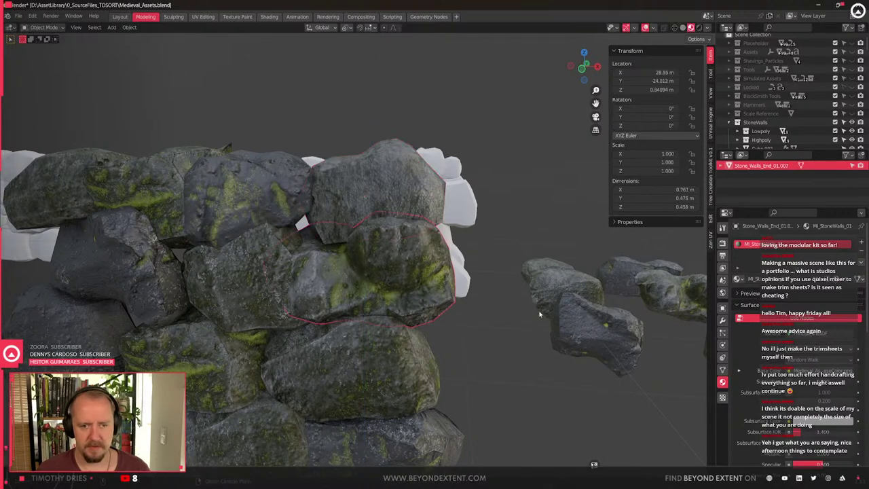
pyautogui.press('s')
pyautogui.click(413, 315)
# Scale the middle second-row stone, Stone_Walls_End_01.014, to 0.790 and shift it along X
pyautogui.click(157, 284)
pyautogui.keyDown('shift'); pyautogui.moveTo(156, 284); pyautogui.dragTo(231, 272, button='middle'); pyautogui.keyUp('shift')
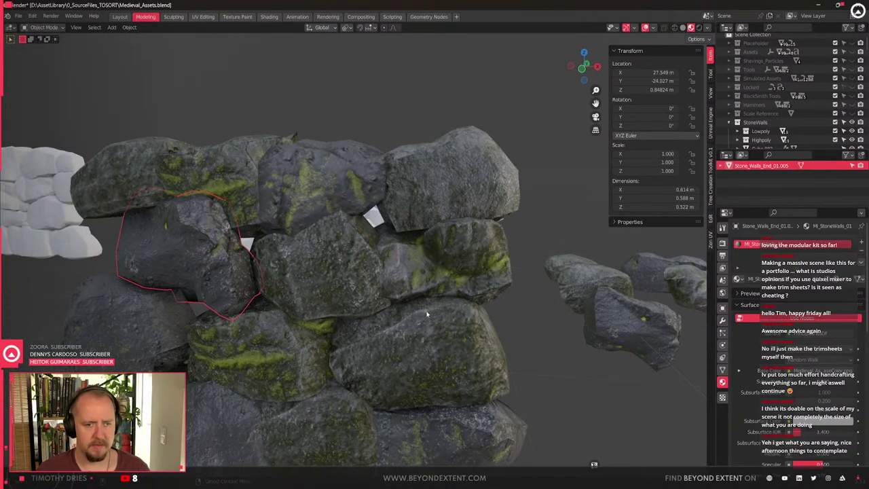
pyautogui.click(351, 298)
pyautogui.press('s')
pyautogui.click(432, 320)
pyautogui.press('g')
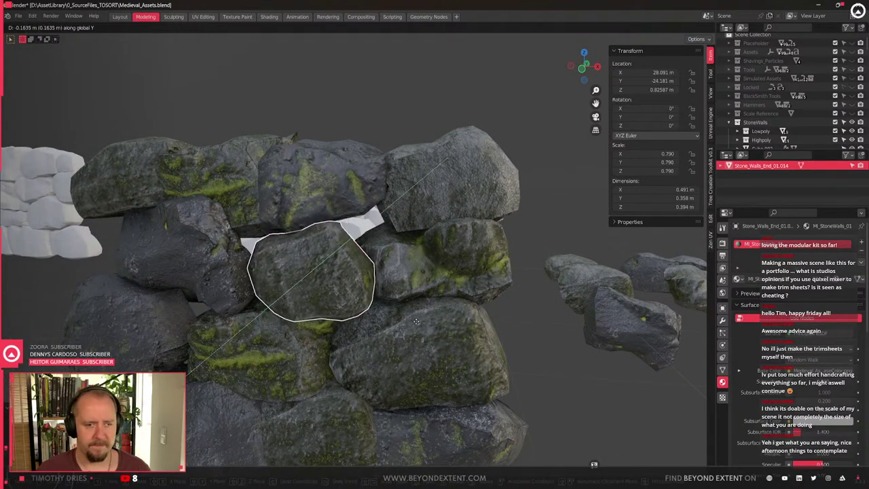
pyautogui.press('x')
pyautogui.click(403, 324)
# Shift the neighbouring second-row stone at the column end along X to fit against the middle stone
pyautogui.moveTo(403, 324); pyautogui.dragTo(365, 305, button='middle')
pyautogui.click(424, 280)
pyautogui.press('g')
pyautogui.press('x')
pyautogui.click(421, 282)
# Scale the second-row stone Stone_Walls_End_01.005 to 0.879 and lower it along Z onto the row below
pyautogui.click(296, 273)
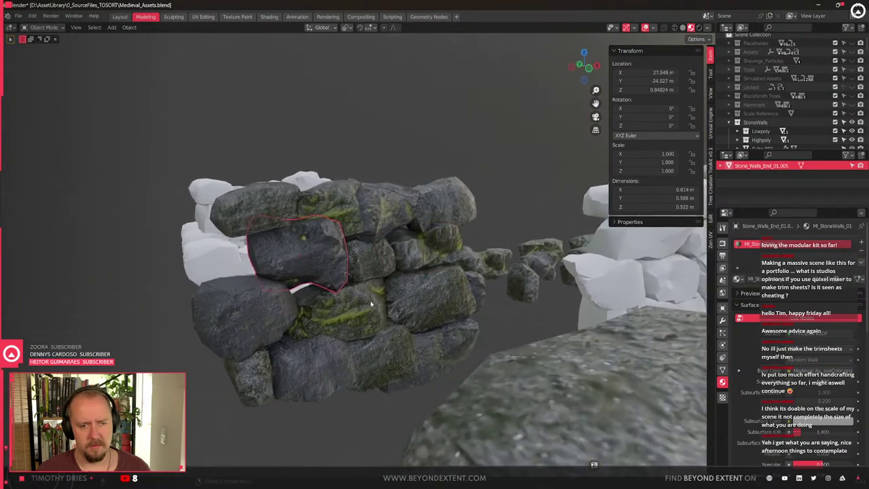
pyautogui.scroll(2, 374, 298)
pyautogui.press('s')
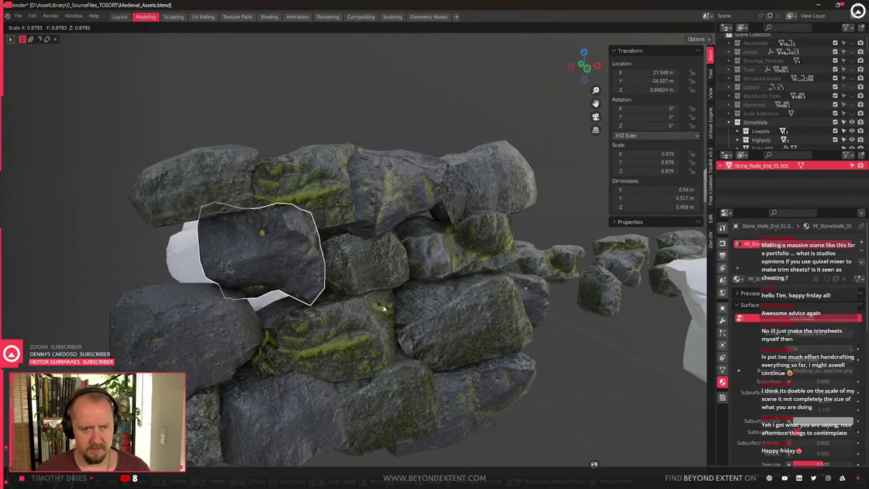
pyautogui.press('z')
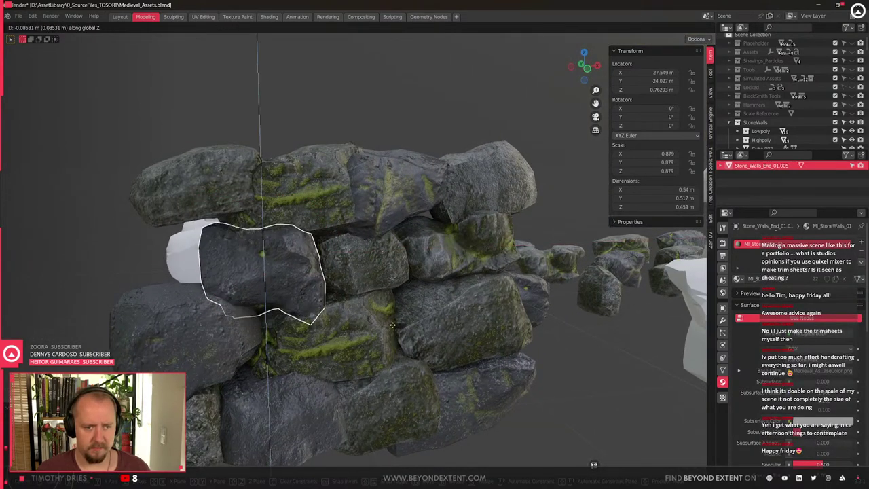
pyautogui.click(392, 332)
# Lower the outermost top-row stone, Stone_Walls_End_01.009, by about 0.08 m and shift it outward about 0.09 m along X
pyautogui.click(198, 190)
pyautogui.press('g')
pyautogui.press('z')
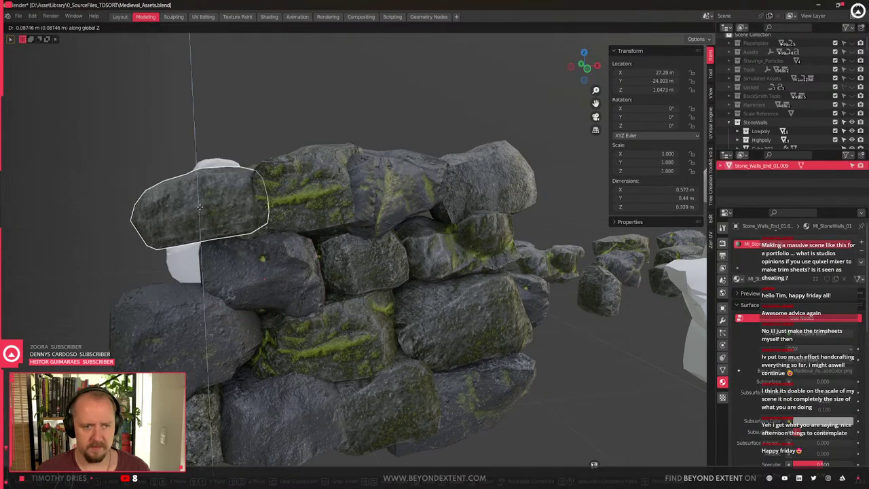
pyautogui.click(201, 209)
pyautogui.moveTo(256, 212); pyautogui.dragTo(269, 231, button='middle')
pyautogui.press('g')
pyautogui.press('y')
pyautogui.press('x')
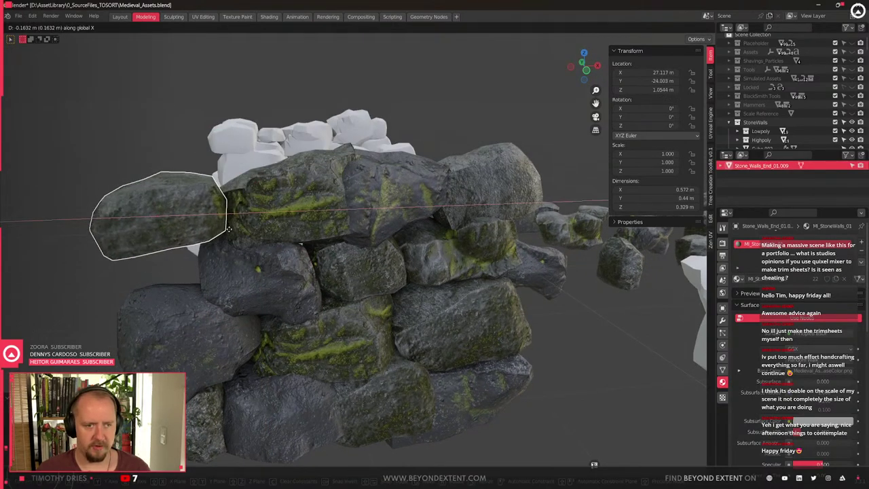
pyautogui.click(247, 230)
# Rotate the outermost top-row stone, Stone_Walls_End_01.009, by 10.7° about the Y axis
pyautogui.press('r')
pyautogui.press('r')
pyautogui.rightClick(318, 235)
pyautogui.press('r')
pyautogui.press('y')
pyautogui.click(295, 222)
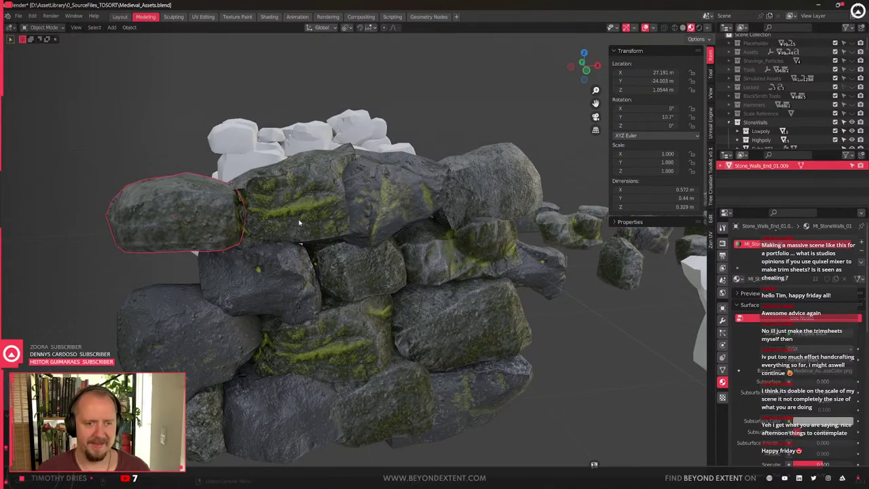
# Scale the adjacent top-row stone, Stone_Walls_End_01.006, to 0.741 and turn it -21.1° about the Z axis
pyautogui.press('s')
pyautogui.click(379, 256)
pyautogui.moveTo(379, 256); pyautogui.dragTo(357, 285, button='middle')
pyautogui.press('g')
pyautogui.press('z')
pyautogui.press('z')
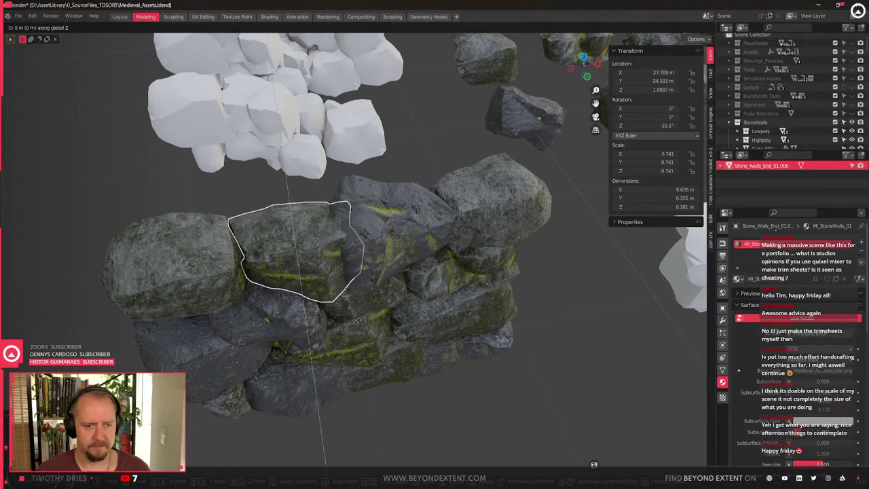
pyautogui.click(365, 309)
# Rotate the top-row stone Stone_Walls_End_01.008 to -105° about the Z axis and nudge it slightly along X
pyautogui.moveTo(413, 203); pyautogui.dragTo(386, 224, button='middle')
pyautogui.click(391, 258)
pyautogui.keyDown('shift'); pyautogui.moveTo(387, 295); pyautogui.dragTo(349, 340, button='middle'); pyautogui.keyUp('shift')
pyautogui.press('r')
pyautogui.press('z')
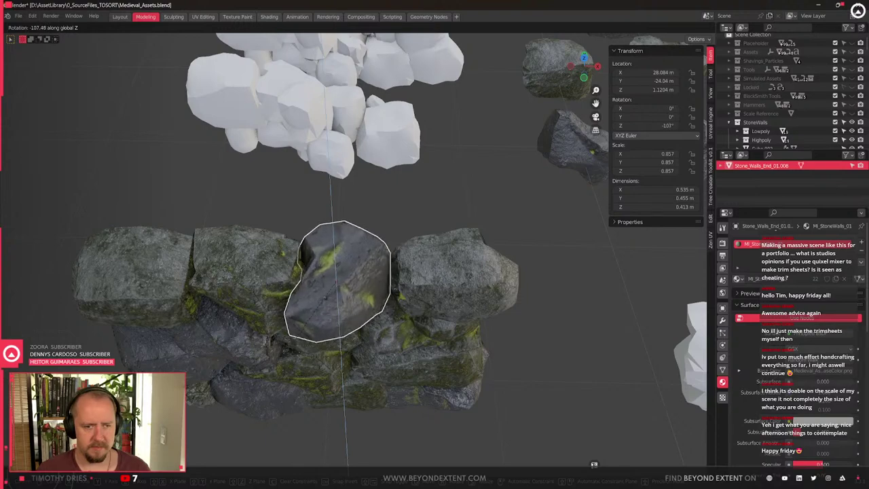
pyautogui.click(306, 333)
pyautogui.scroll(2, 342, 308)
pyautogui.press('g')
pyautogui.press('y')
pyautogui.press('x')
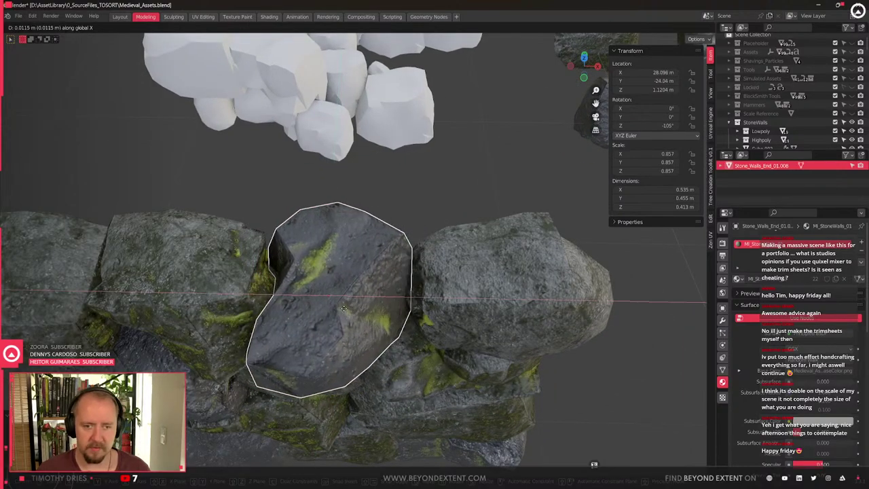
pyautogui.click(349, 328)
# Examine the rebuilt end piece from several angles, checking the fit of the top-row stones
pyautogui.moveTo(349, 328); pyautogui.dragTo(230, 344, button='middle')
pyautogui.click(427, 299)
pyautogui.keyDown('ctrl'); pyautogui.moveTo(319, 262); pyautogui.dragTo(272, 204, button='middle'); pyautogui.keyUp('ctrl')
pyautogui.click(322, 185)
pyautogui.scroll(4, 350, 260)
pyautogui.press('Tab')
pyautogui.press('Tab')
pyautogui.scroll(-3, 262, 281)
pyautogui.moveTo(262, 281); pyautogui.dragTo(376, 271, button='middle')
pyautogui.scroll(-3, 390, 267)
pyautogui.scroll(4, 291, 289)
pyautogui.scroll(-4, 291, 288)
pyautogui.scroll(1, 291, 290)
# Link the mesh data of library rock Rocks_Lowpoly.019 to the top-row stone Stone_Walls_End_01.008
pyautogui.moveTo(290, 294); pyautogui.dragTo(537, 129, button='middle')
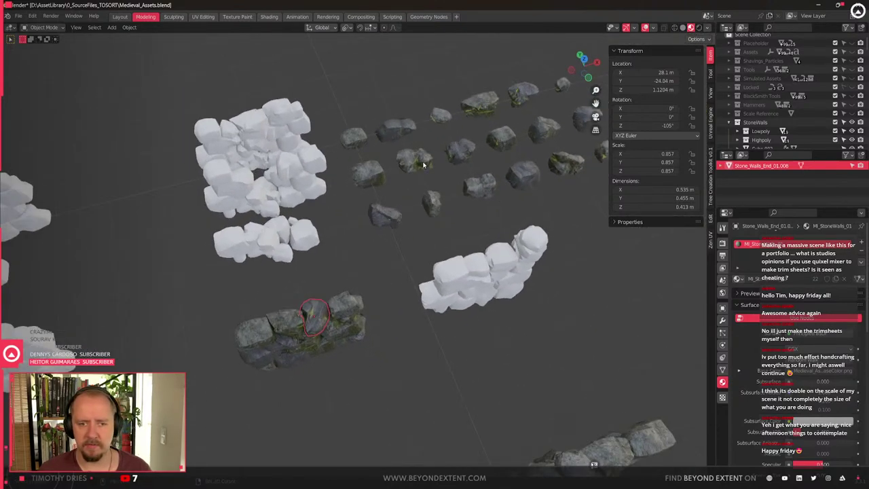
pyautogui.keyDown('shift'); pyautogui.click(393, 216); pyautogui.keyUp('shift')
pyautogui.hotkey('ctrl', 'l')
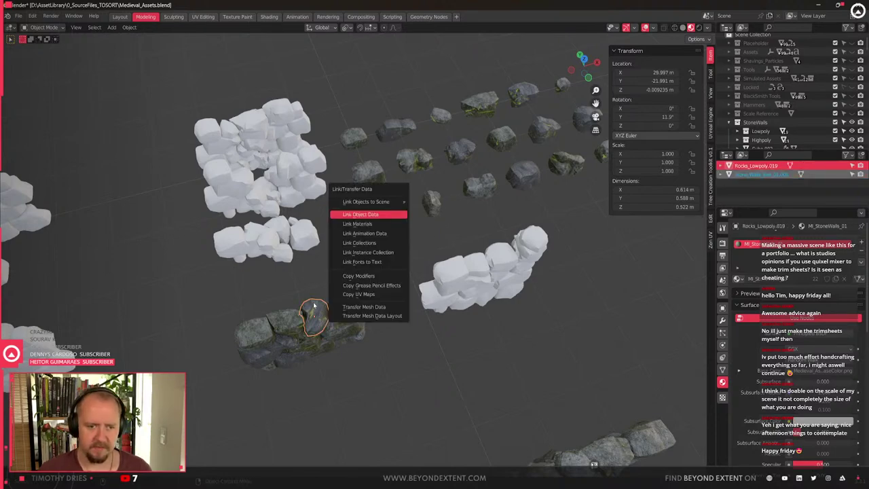
pyautogui.click(369, 214)
pyautogui.moveTo(322, 312); pyautogui.dragTo(417, 220, button='middle')
# Scale the top-row stone Stone_Walls_End_01.008 to 0.735 and rotate it to about -170° about the Z axis
pyautogui.click(392, 257)
pyautogui.scroll(5, 390, 255)
pyautogui.moveTo(394, 260); pyautogui.dragTo(386, 289, button='middle')
pyautogui.press('r')
pyautogui.press('z')
pyautogui.click(381, 278)
pyautogui.press('s')
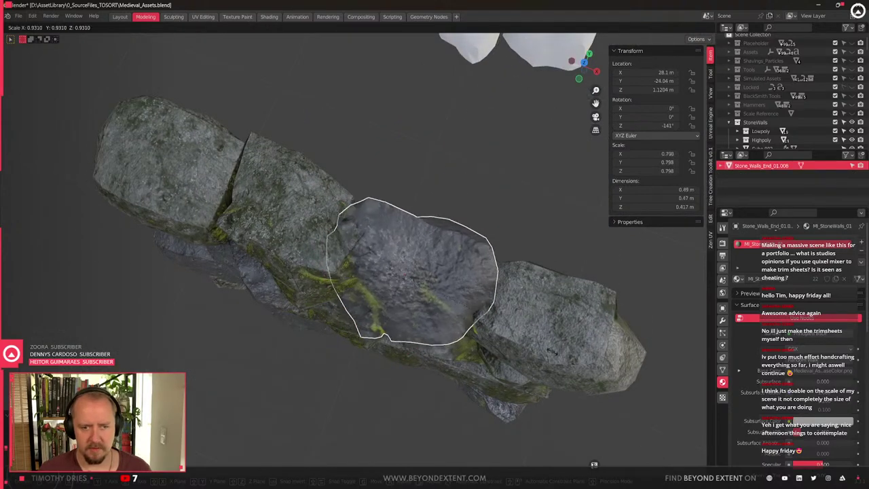
pyautogui.press('Escape')
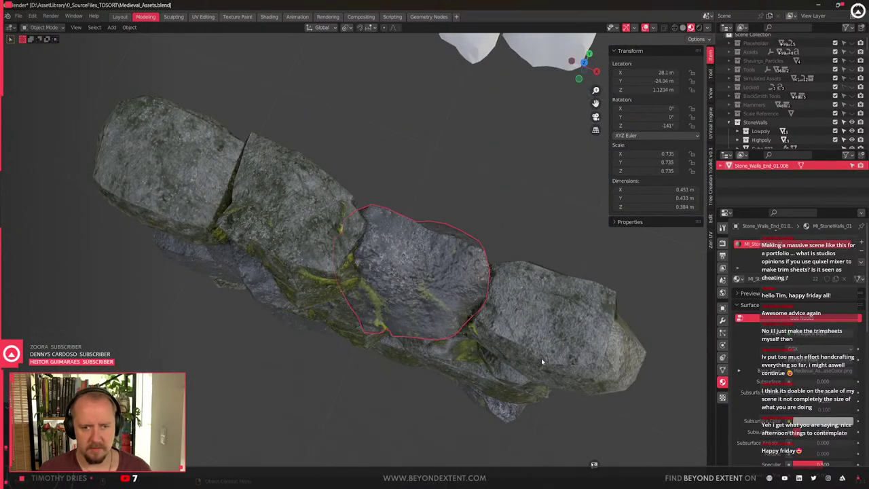
pyautogui.press('r')
pyautogui.press('z')
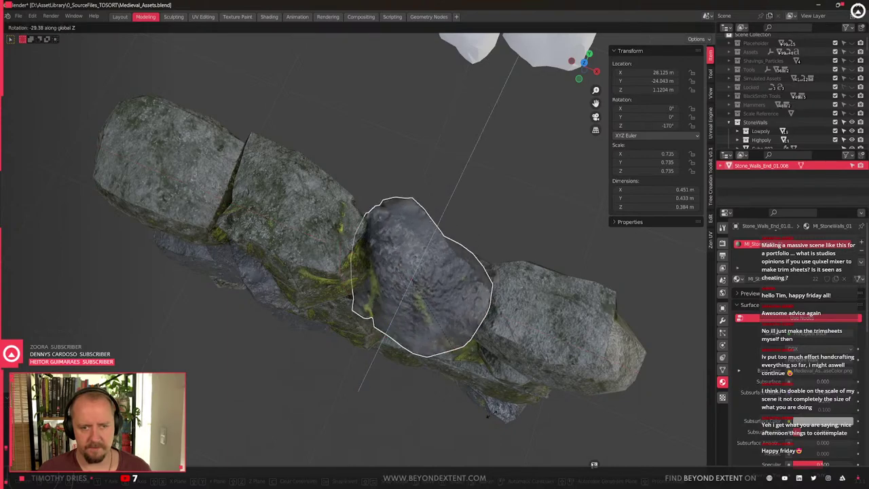
pyautogui.click(485, 396)
# Lower the neighbouring top-row stone Stone_Walls_End_01.006 along Z to 1.099 m
pyautogui.moveTo(485, 396); pyautogui.dragTo(520, 309, button='middle')
pyautogui.click(356, 235)
pyautogui.press('g')
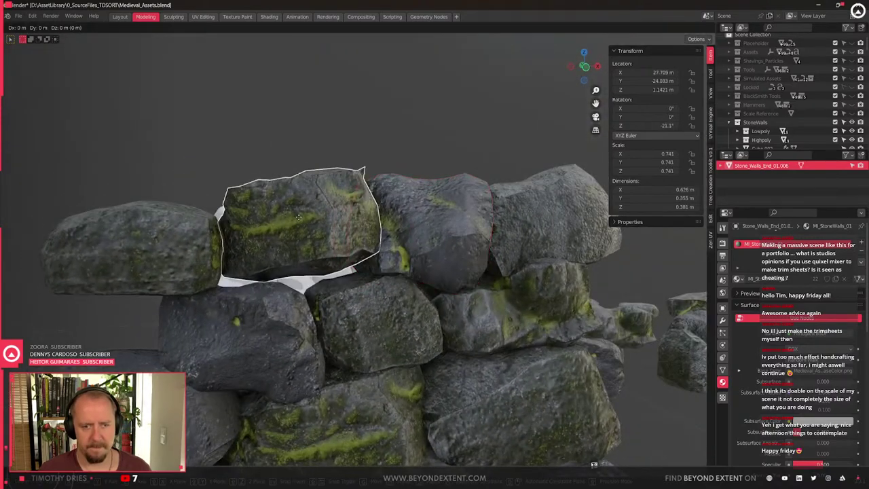
pyautogui.press('z')
pyautogui.click(360, 251)
# Rotate the top-row end stone Stone_Walls_End_01.015 to about 10° about the Y axis
pyautogui.scroll(-2, 360, 252)
pyautogui.moveTo(360, 252); pyautogui.dragTo(363, 273, button='middle')
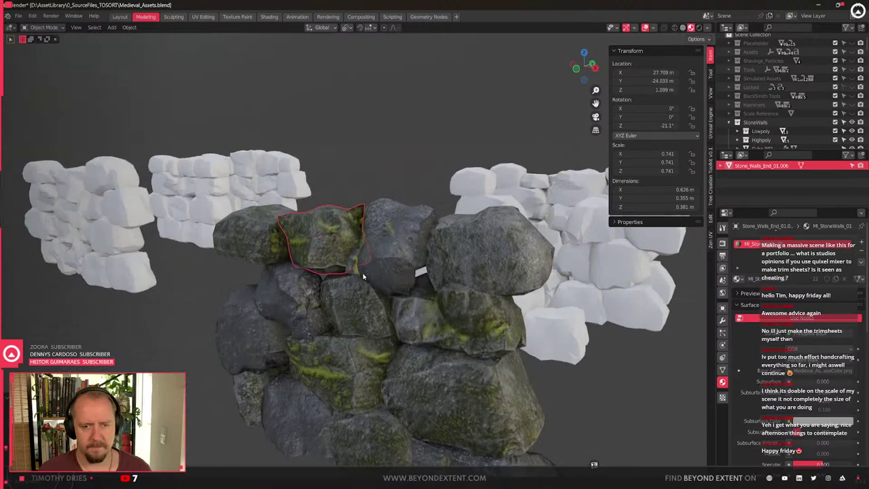
pyautogui.click(537, 255)
pyautogui.keyDown('shift'); pyautogui.moveTo(537, 255); pyautogui.dragTo(499, 252, button='middle'); pyautogui.keyUp('shift')
pyautogui.press('r')
pyautogui.press('y')
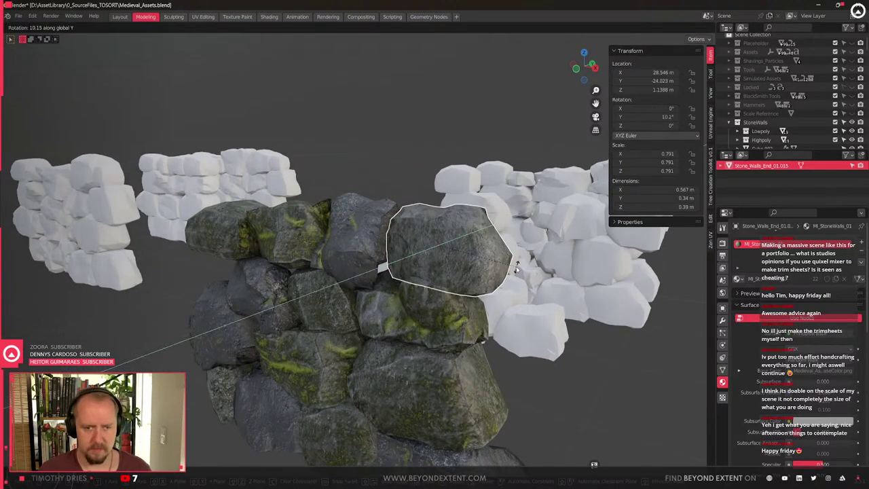
pyautogui.click(385, 267)
# Tilt the mossy stone Stone_Walls_End_01.007 below the top row slightly about the Y axis
pyautogui.click(423, 316)
pyautogui.moveTo(423, 315); pyautogui.dragTo(472, 291, button='middle')
pyautogui.press('Tab')
pyautogui.scroll(2, 470, 279)
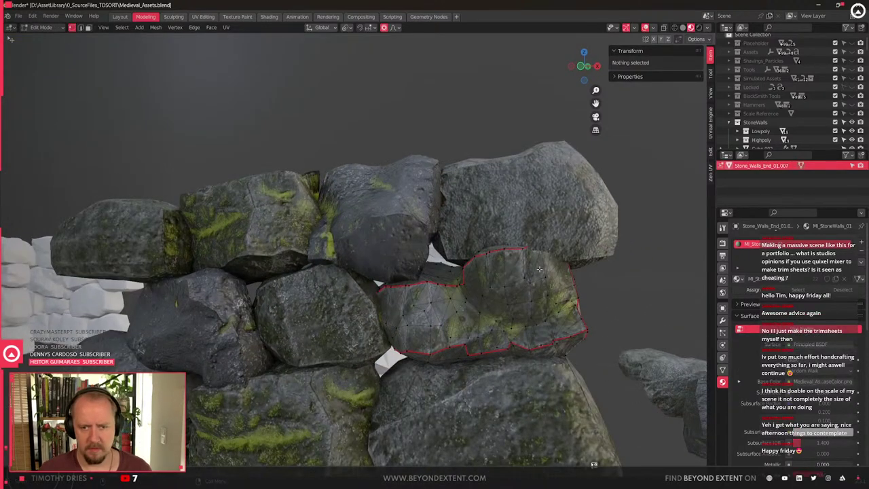
pyautogui.press('Tab')
pyautogui.press('r')
pyautogui.press('y')
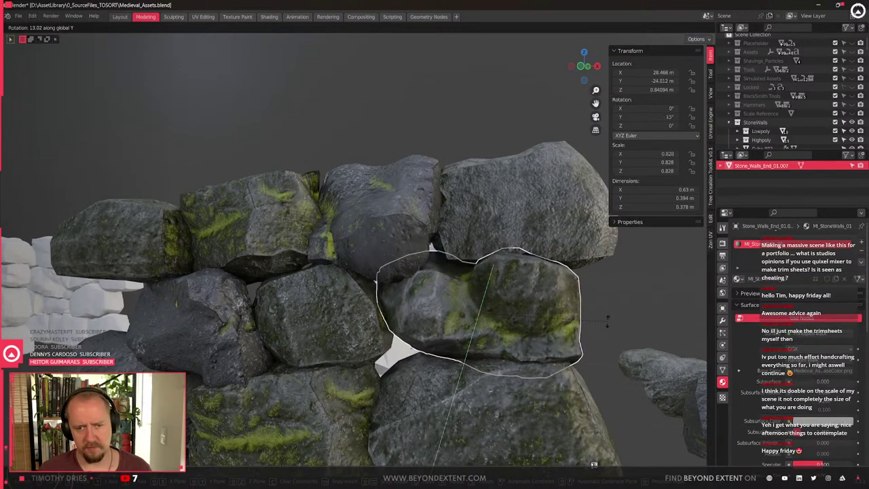
pyautogui.press('Return')
# Push the upper vertices of Stone_Walls_End_01.007 down about 0.046 m along Z with a smaller proportional falloff
pyautogui.press('Tab')
pyautogui.press('g')
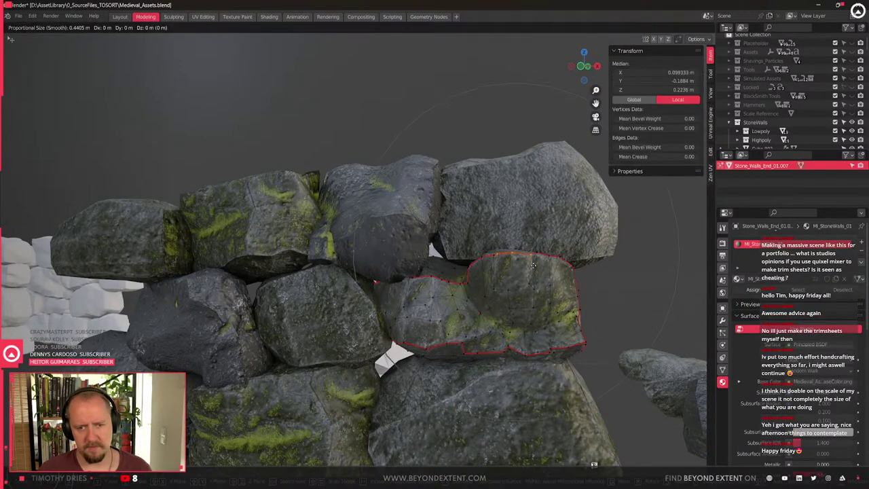
pyautogui.press('z')
pyautogui.scroll(10, 533, 279)
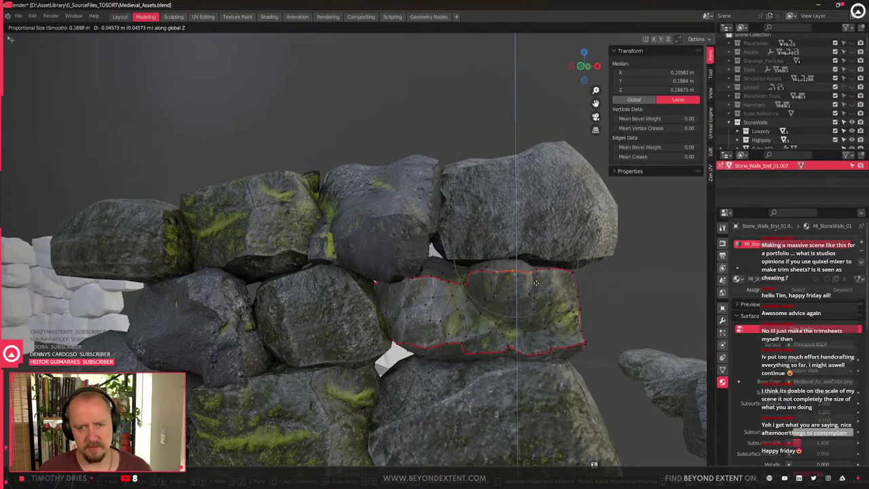
pyautogui.click(544, 284)
pyautogui.moveTo(544, 284); pyautogui.dragTo(518, 264, button='middle')
pyautogui.press('Tab')
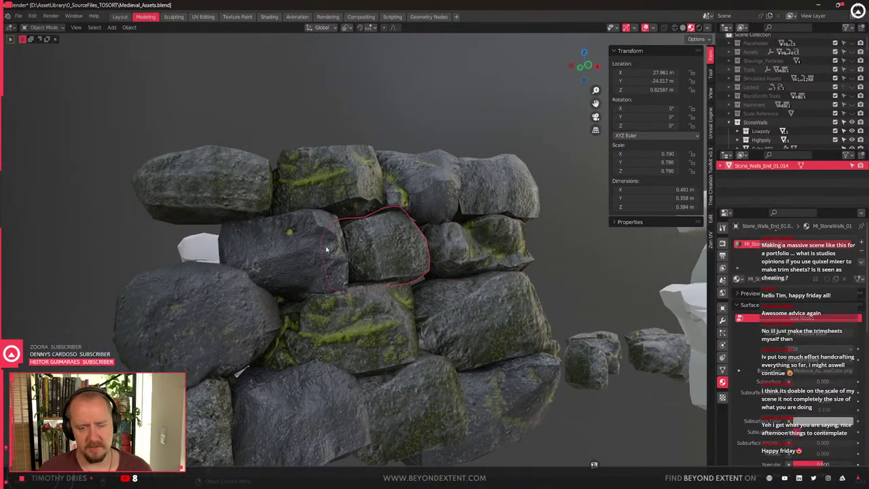
# Raise the lower corner faces of Stone_Walls_End_01.005 about 0.08 m along Z with proportional editing
pyautogui.press('Tab')
pyautogui.press('g')
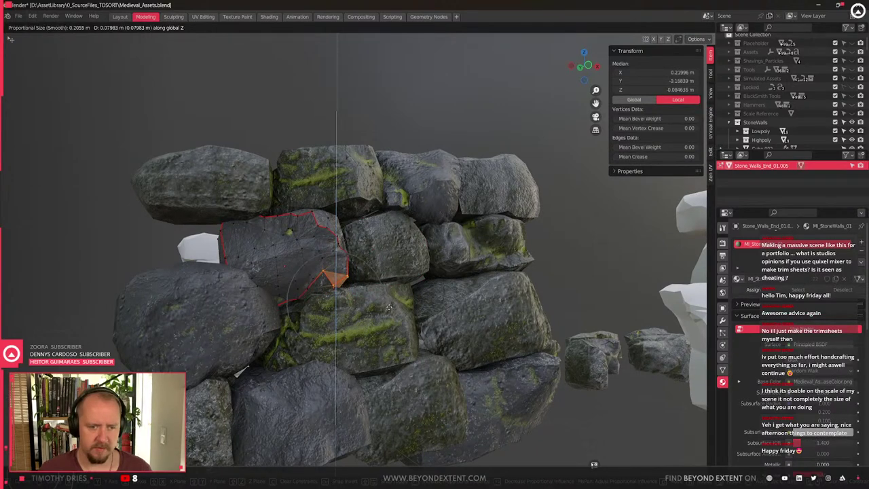
pyautogui.click(390, 316)
pyautogui.press('Tab')
# Raise the bottom outer vertex of Stone_Walls_End_01.010 about 0.077 m along Z with a wider proportional falloff
pyautogui.moveTo(386, 309); pyautogui.dragTo(262, 318, button='middle')
pyautogui.press('Tab')
pyautogui.click(237, 316)
pyautogui.press('g')
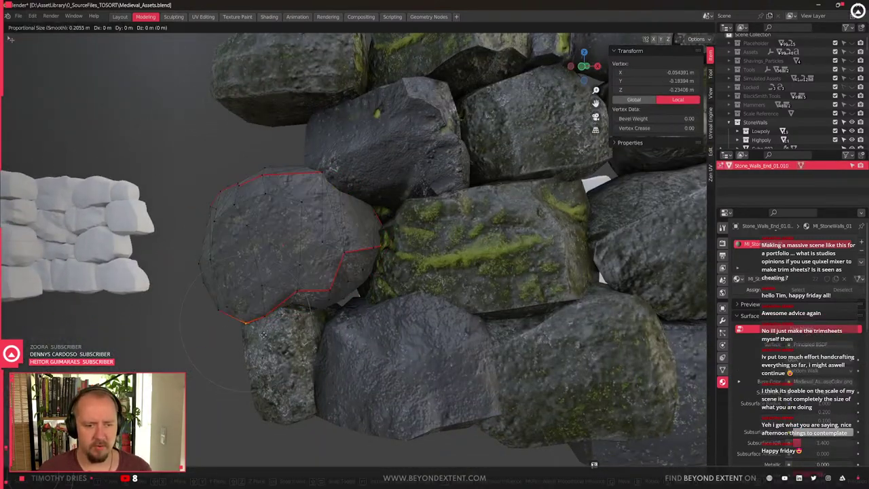
pyautogui.scroll(-4, 302, 317)
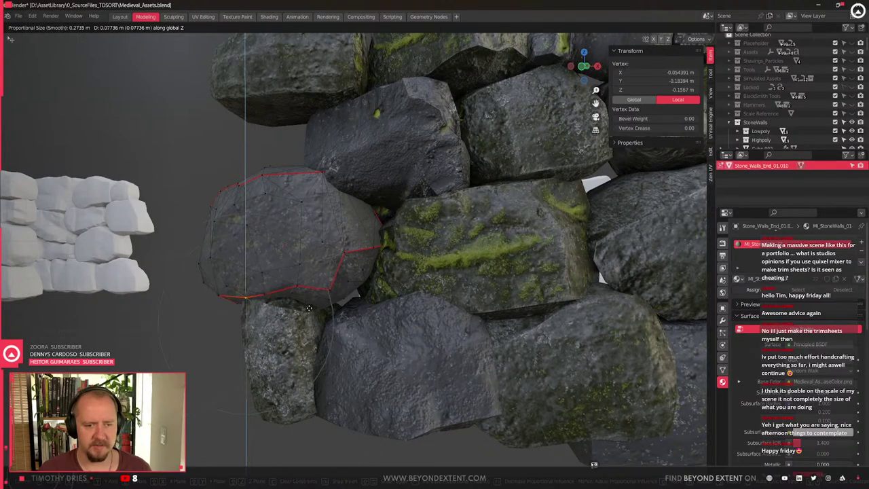
pyautogui.click(310, 310)
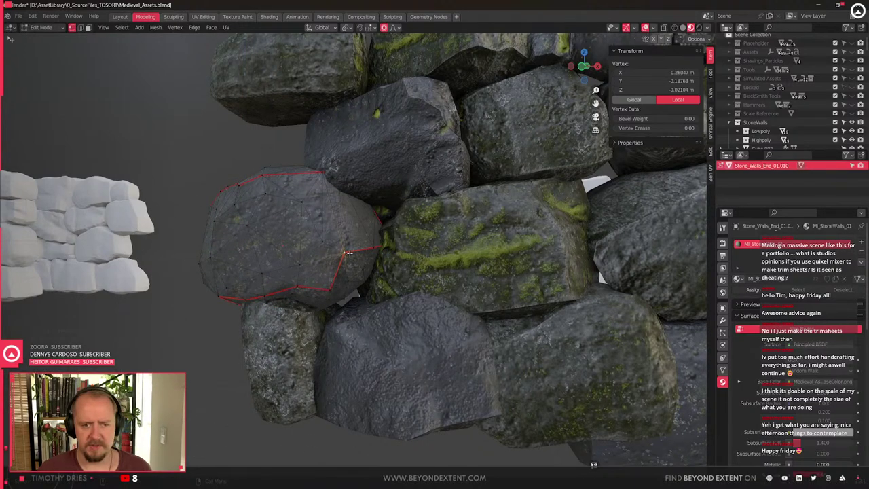
# Pull the lower inner vertex of Stone_Walls_End_01.010 down about 0.1 m and adjust the inner side vertex along Z
pyautogui.press('g')
pyautogui.press('z')
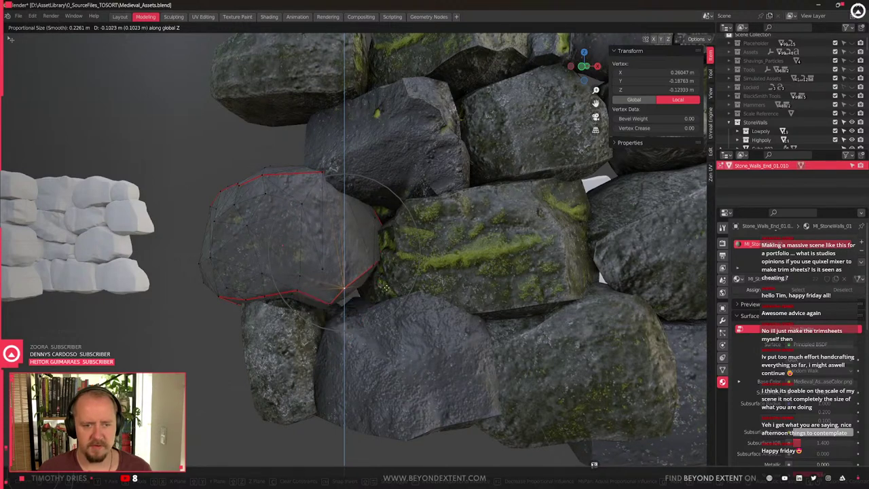
pyautogui.scroll(-2, 385, 291)
pyautogui.click(389, 284)
pyautogui.click(375, 221)
pyautogui.press('g')
pyautogui.press('z')
pyautogui.click(345, 202)
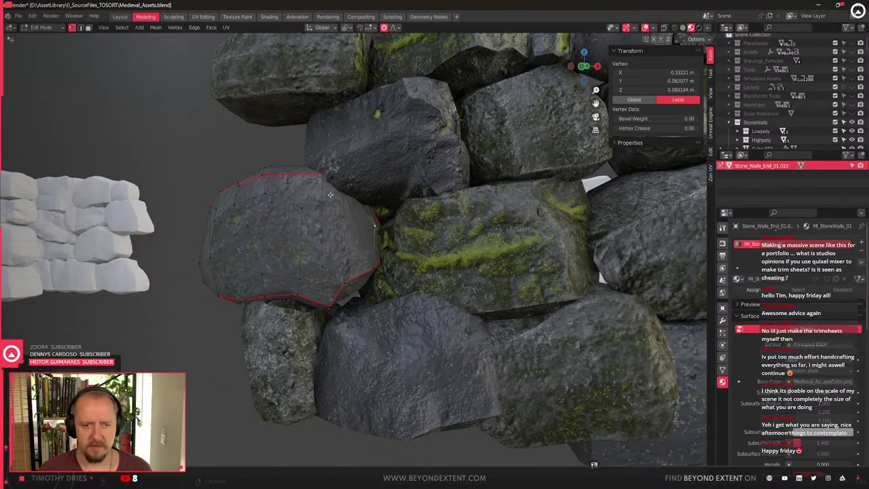
# Lower the upper-edge vertex of Stone_Walls_End_01.010 about 0.043 m along Z to clear the stone above
pyautogui.press('g')
pyautogui.press('z')
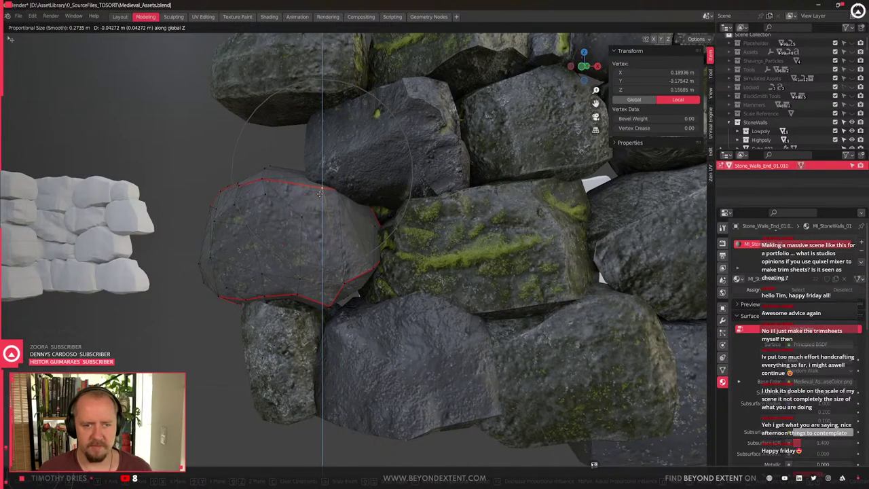
pyautogui.click(319, 194)
pyautogui.scroll(-3, 319, 193)
pyautogui.press('Tab')
# Raise the bottom corner vertices of Stone_Walls_End_01.005 about 0.015 m along Z with proportional editing
pyautogui.moveTo(336, 217); pyautogui.dragTo(396, 260, button='middle')
pyautogui.click(415, 194)
pyautogui.press('Tab')
pyautogui.scroll(2, 387, 248)
pyautogui.click(398, 240)
pyautogui.press('g')
pyautogui.press('z')
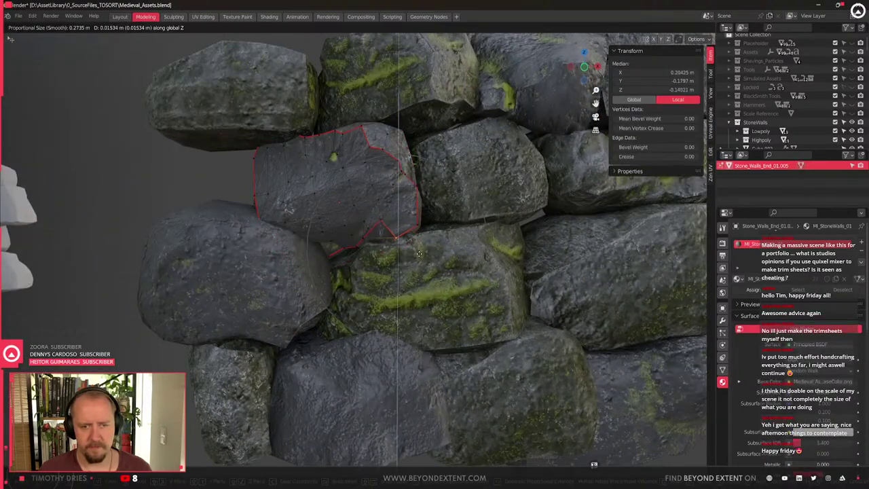
pyautogui.click(423, 252)
pyautogui.click(512, 291)
pyautogui.press('Tab')
# Scale the mossy stone Stone_Walls_End_01.002 to 0.844 and rotate it about 6° about the Y axis
pyautogui.click(512, 291)
pyautogui.keyDown('shift'); pyautogui.moveTo(507, 289); pyautogui.dragTo(467, 280, button='middle'); pyautogui.keyUp('shift')
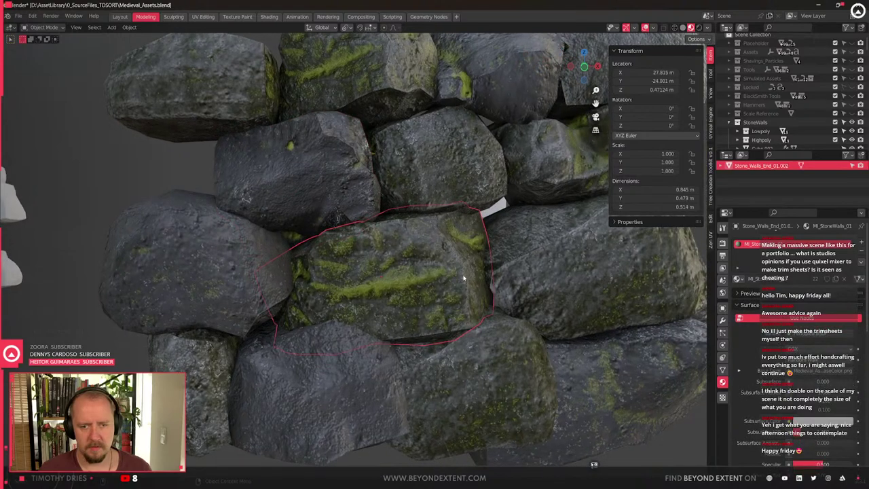
pyautogui.press('s')
pyautogui.click(496, 307)
pyautogui.press('r')
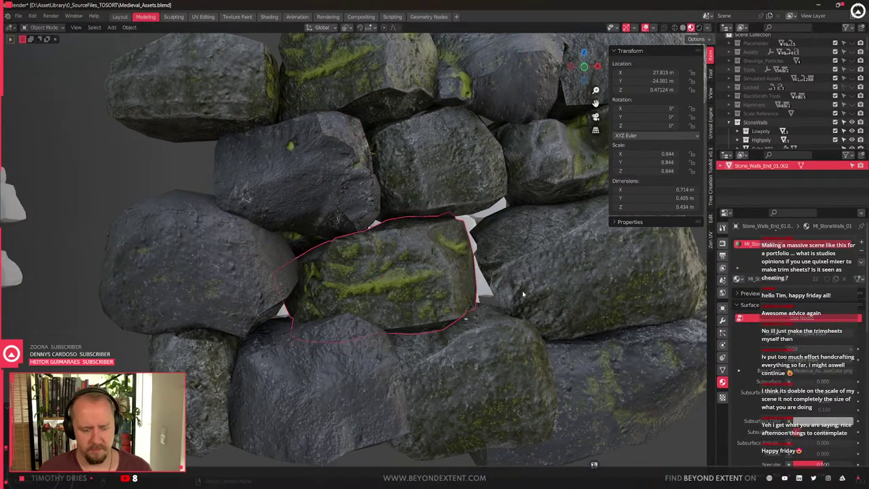
pyautogui.press('y')
pyautogui.click(537, 313)
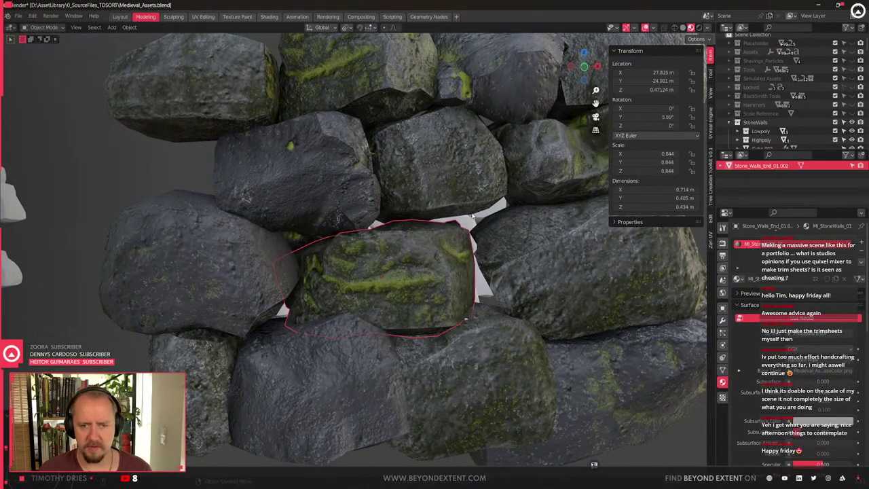
# Pull the bottom vertices of Stone_Walls_End_01.014 down along Z towards the mossy stone below
pyautogui.keyDown('shift'); pyautogui.moveTo(537, 312); pyautogui.dragTo(483, 334, button='middle'); pyautogui.keyUp('shift')
pyautogui.click(391, 197)
pyautogui.press('Tab')
pyautogui.moveTo(325, 215); pyautogui.dragTo(459, 282)
pyautogui.press('g')
pyautogui.press('z')
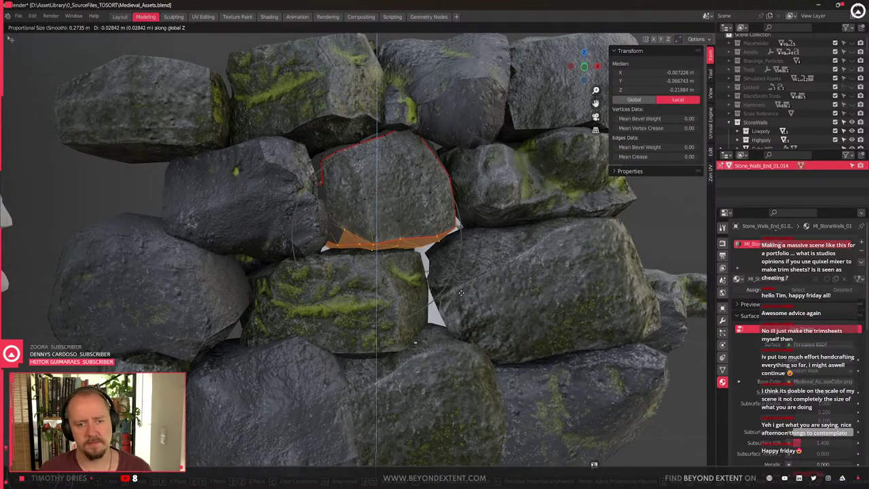
pyautogui.click(459, 295)
pyautogui.press('Tab')
# Bring a small filler stone from the straight wall over to the gap between the end piece's middle stones
pyautogui.moveTo(460, 294); pyautogui.dragTo(427, 278, button='middle')
pyautogui.press('Tab')
pyautogui.press('Tab')
pyautogui.scroll(-6, 426, 277)
pyautogui.scroll(-5, 426, 279)
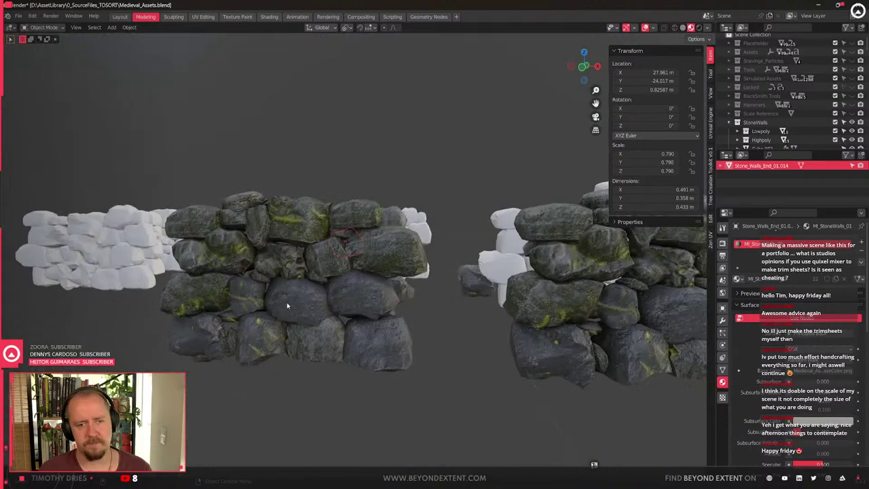
pyautogui.moveTo(320, 303); pyautogui.dragTo(271, 352, button='middle')
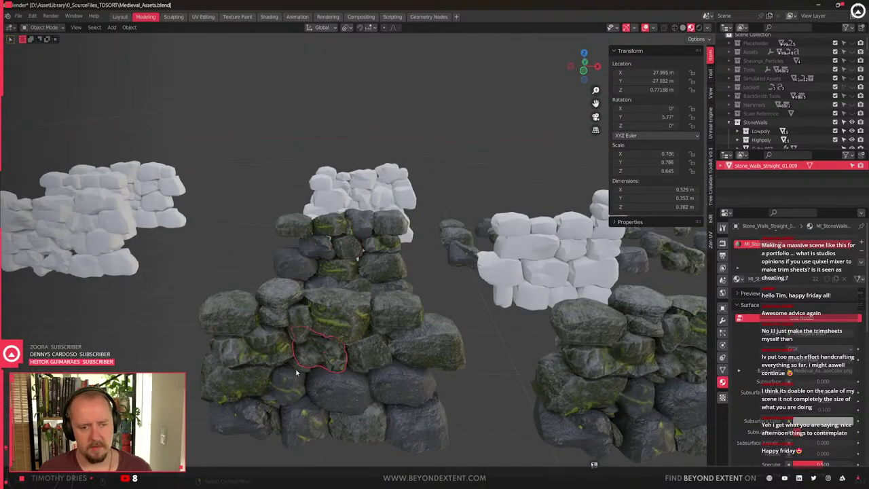
pyautogui.press('g')
pyautogui.hotkey('shift', 'z')
pyautogui.click(354, 268)
pyautogui.press('KP_Decimal')
pyautogui.press('g')
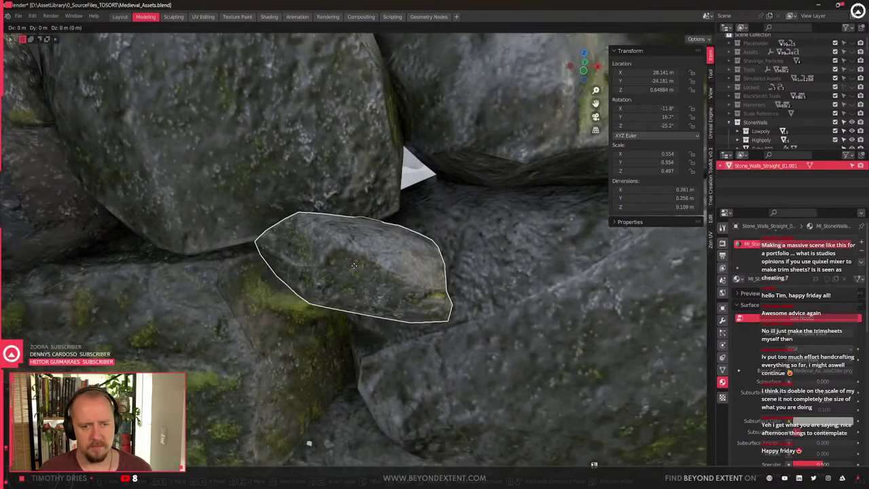
pyautogui.rightClick(359, 287)
# Push the small filler stone into the gap beside the mossy middle stone and rotate it to fit
pyautogui.scroll(-4, 355, 289)
pyautogui.moveTo(355, 289); pyautogui.dragTo(372, 275, button='middle')
pyautogui.press('g')
pyautogui.hotkey('shift', 'z')
pyautogui.click(353, 299)
pyautogui.press('r')
pyautogui.press('z')
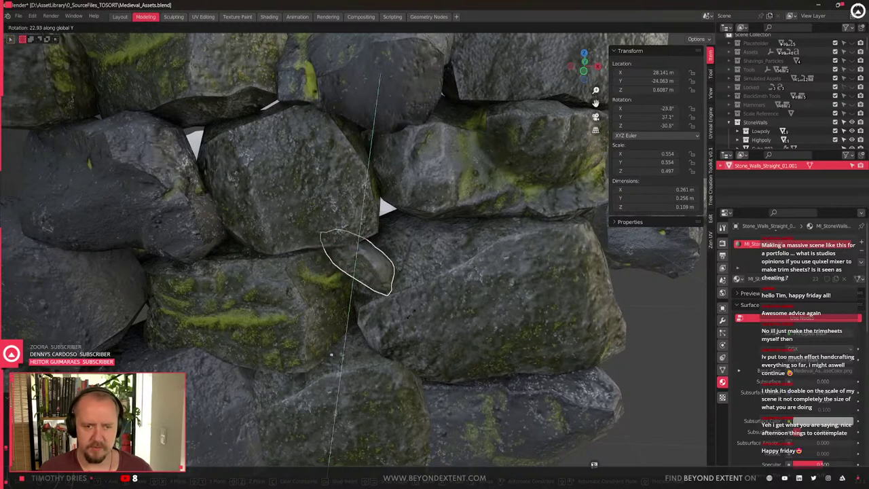
pyautogui.press('x')
pyautogui.click(405, 288)
# Duplicate the filler stone into the gap above it, scaling the copy to 0.441 and rotating it to -16.3° about Z
pyautogui.press('g')
pyautogui.press('z')
pyautogui.press('z')
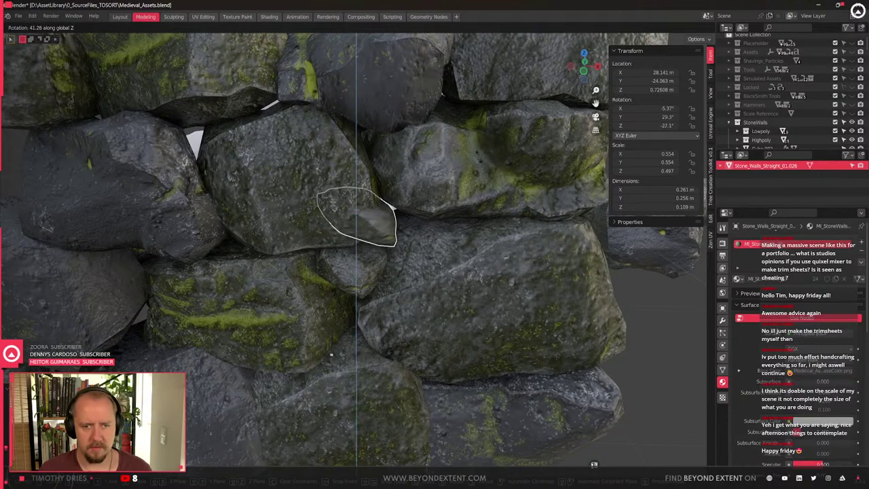
pyautogui.hotkey('shift', 'z')
pyautogui.click(503, 148)
pyautogui.press('s')
pyautogui.press('y')
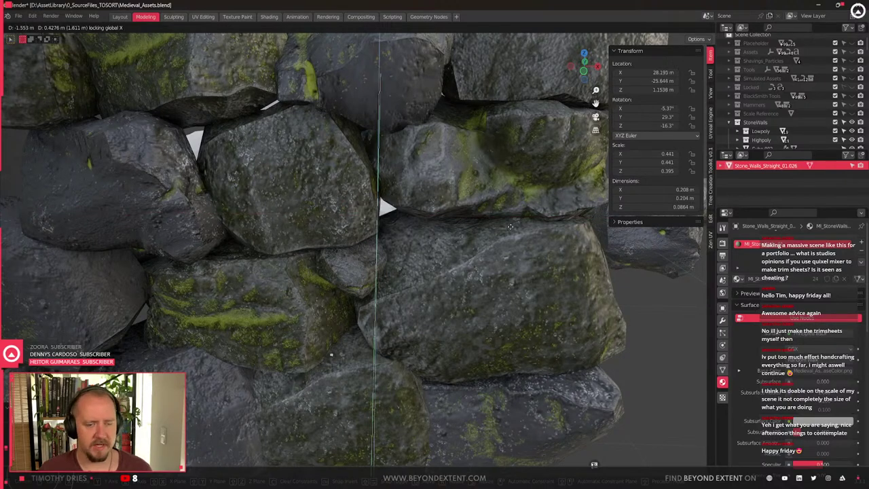
# Reposition the smaller filler stone in the gap below Stone_Walls_End_01.007, at a height of about 0.711 m
pyautogui.rightClick(510, 228)
pyautogui.press('g')
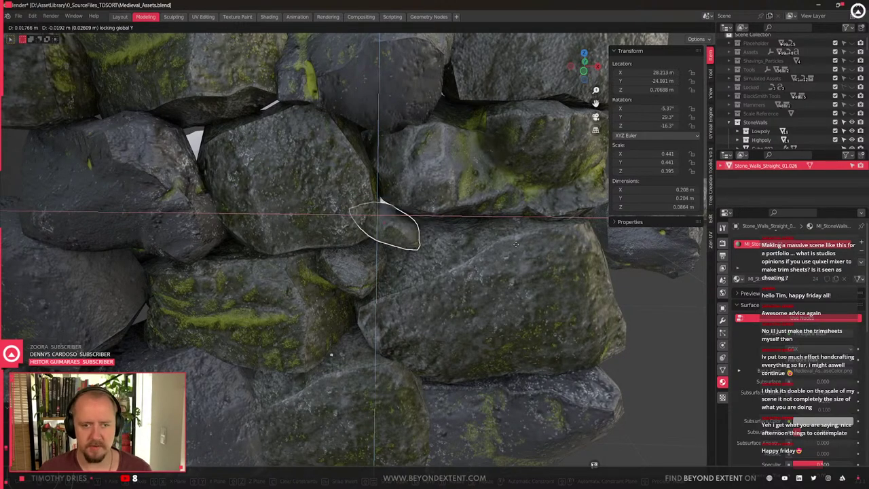
pyautogui.rightClick(516, 240)
pyautogui.press('g')
pyautogui.hotkey('shift', 'z')
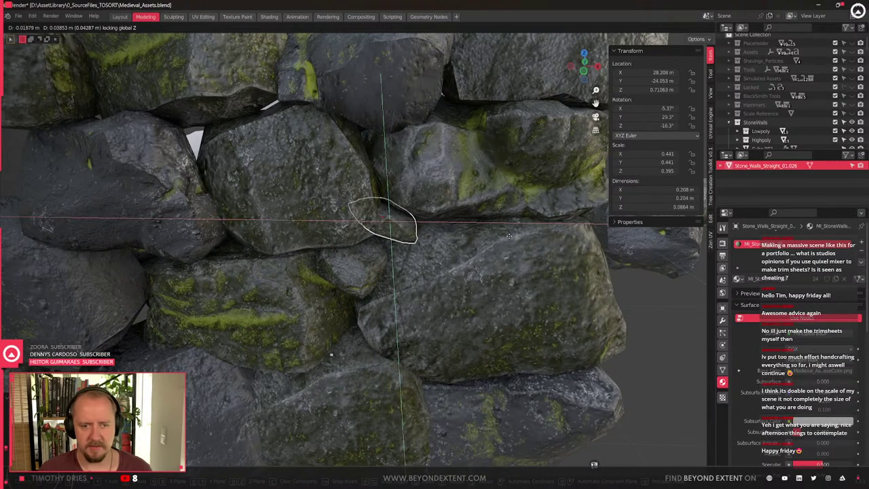
pyautogui.click(511, 240)
# Duplicate the small filler stone and move the copy to X 27.708 m, height 0.913 m, beside the upper mossy stone
pyautogui.scroll(-2, 462, 272)
pyautogui.hotkey('shift', 'd')
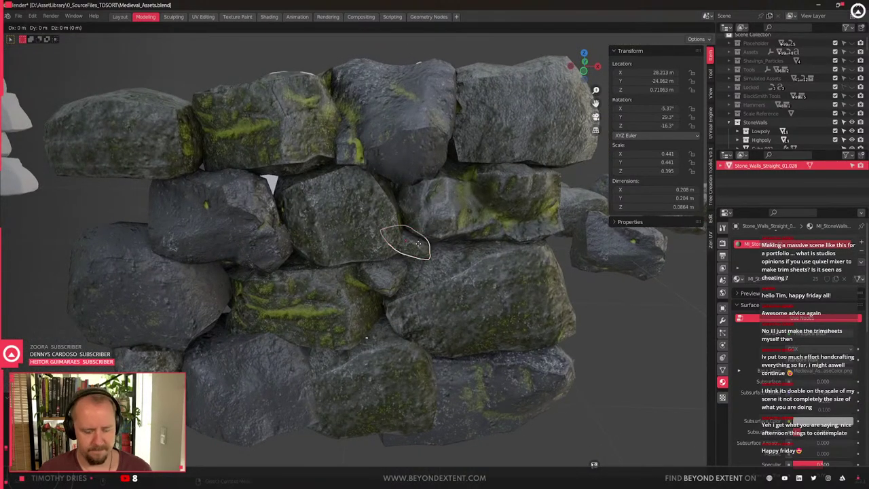
pyautogui.click(439, 187)
pyautogui.press('KP_Decimal')
pyautogui.scroll(-8, 440, 190)
pyautogui.press('g')
pyautogui.press('y')
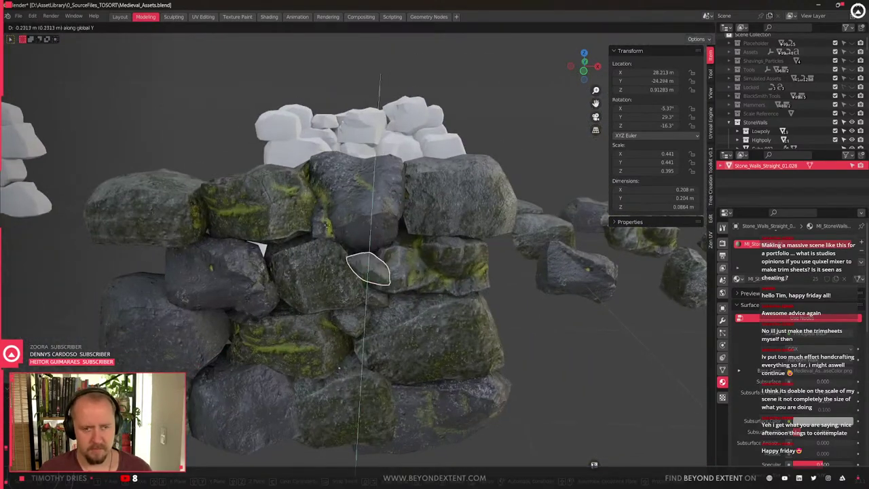
pyautogui.click(321, 242)
pyautogui.moveTo(321, 242); pyautogui.dragTo(408, 302, button='middle')
pyautogui.scroll(5, 410, 300)
# Fit the copied filler stone into the gap under the upper mossy stone, rotated to -37.2°, 68.5° and -19.3°
pyautogui.press('g')
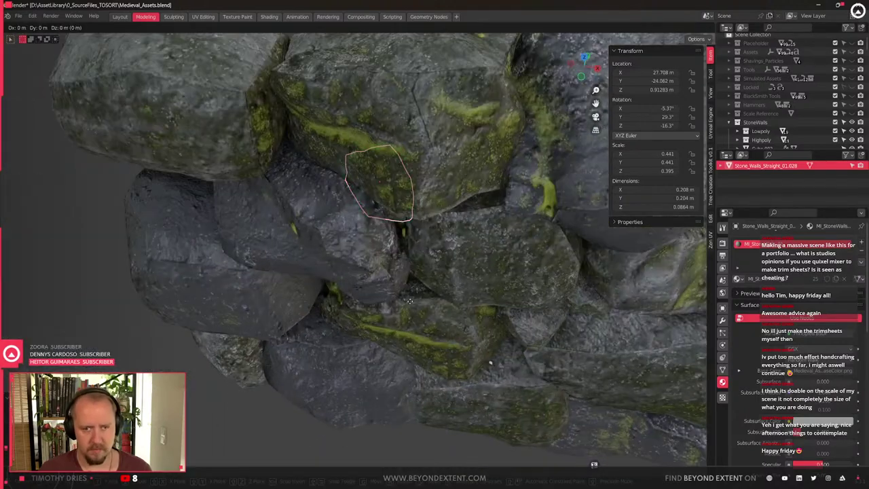
pyautogui.click(462, 330)
pyautogui.press('r')
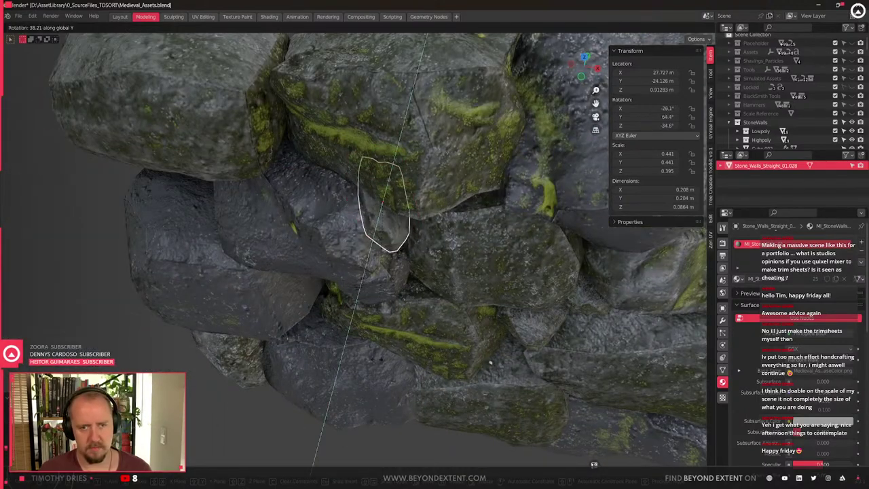
pyautogui.click(364, 362)
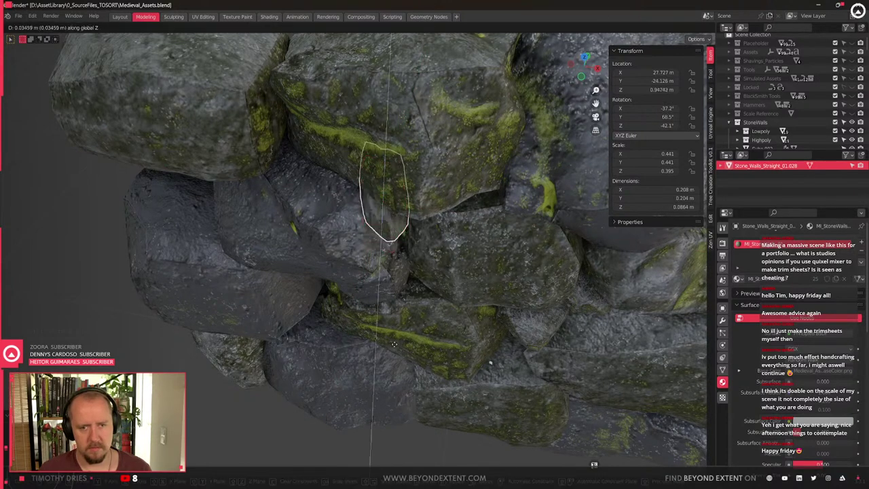
pyautogui.press('r')
pyautogui.press('z')
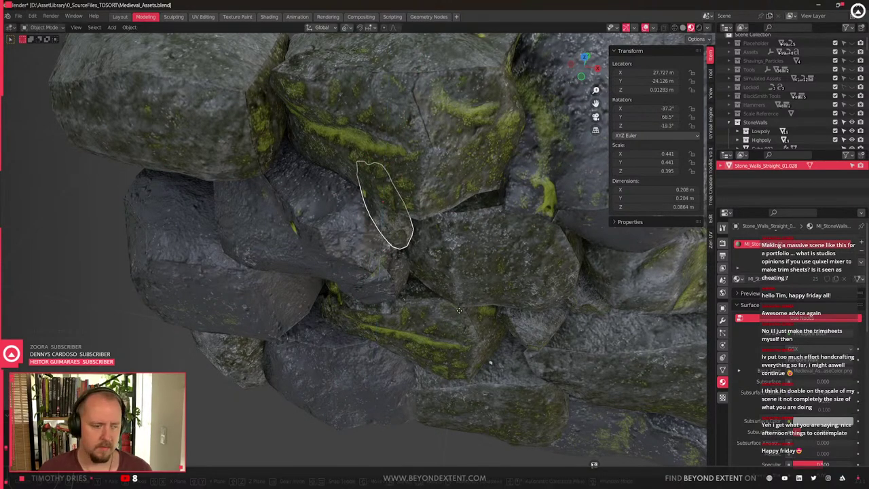
pyautogui.click(467, 314)
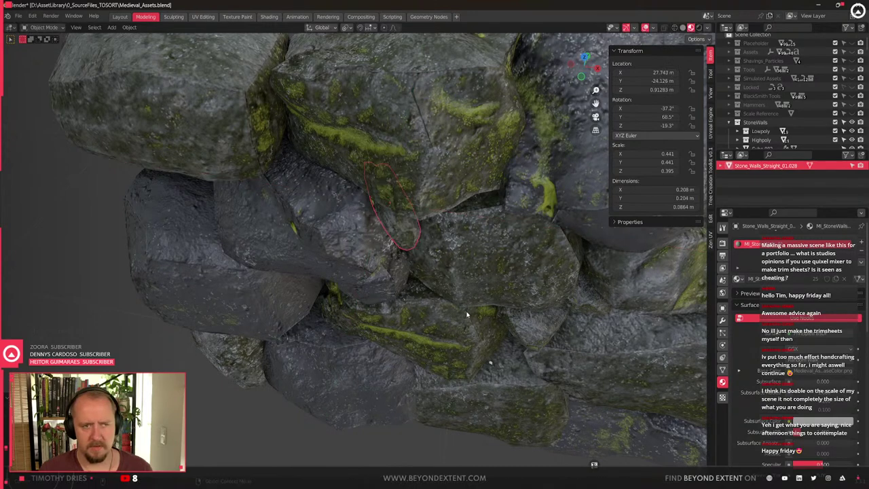
# Examine the end piece's stones from several sides and compare them with the neighbouring wall pieces
pyautogui.scroll(-3, 467, 314)
pyautogui.moveTo(467, 315); pyautogui.dragTo(591, 265, button='middle')
pyautogui.click(423, 190)
pyautogui.moveTo(422, 189); pyautogui.dragTo(318, 301, button='middle')
pyautogui.scroll(2, 381, 273)
pyautogui.click(336, 267)
pyautogui.scroll(-3, 333, 266)
pyautogui.scroll(2, 361, 261)
pyautogui.click(378, 226)
pyautogui.click(408, 233)
pyautogui.click(391, 267)
pyautogui.scroll(-3, 233, 294)
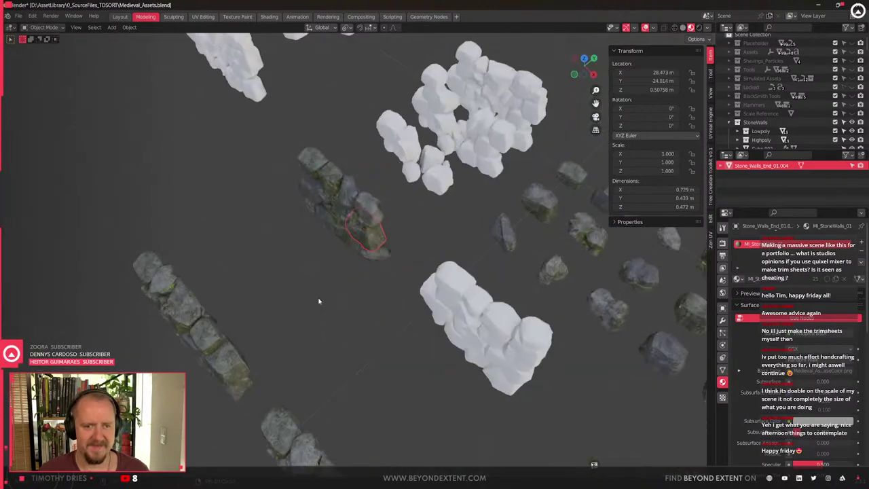
pyautogui.scroll(2, 382, 273)
pyautogui.moveTo(382, 274); pyautogui.dragTo(347, 283, button='middle')
pyautogui.scroll(3, 347, 284)
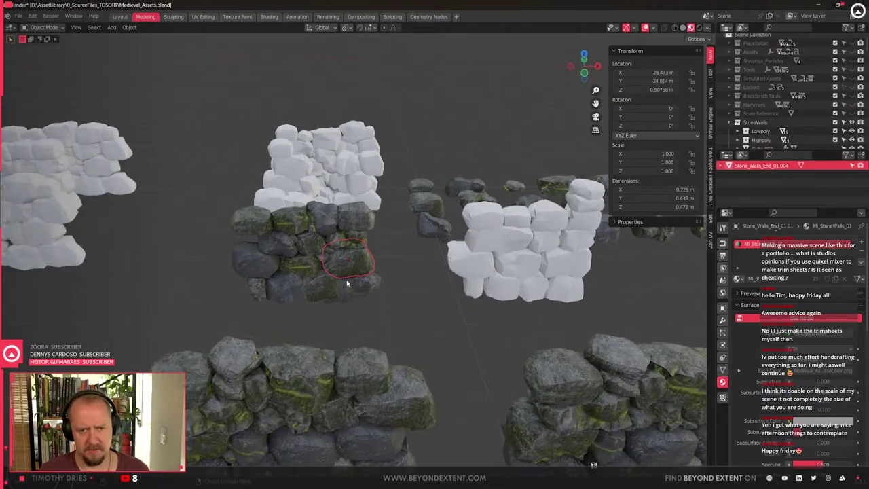
# Reveal the hidden upper stones of the end piece and hide the unneeded revealed objects behind it
pyautogui.hotkey('alt', 'h')
pyautogui.moveTo(480, 178); pyautogui.dragTo(451, 338, button='middle')
pyautogui.moveTo(351, 94); pyautogui.dragTo(559, 232)
pyautogui.press('h')
# Examine the two uppermost stones, Stone_Walls_End_01.017 and Stone_Walls_End_01.016, stacked on the end column
pyautogui.keyDown('shift'); pyautogui.moveTo(414, 307); pyautogui.dragTo(496, 156, button='middle'); pyautogui.keyUp('shift')
pyautogui.scroll(4, 409, 252)
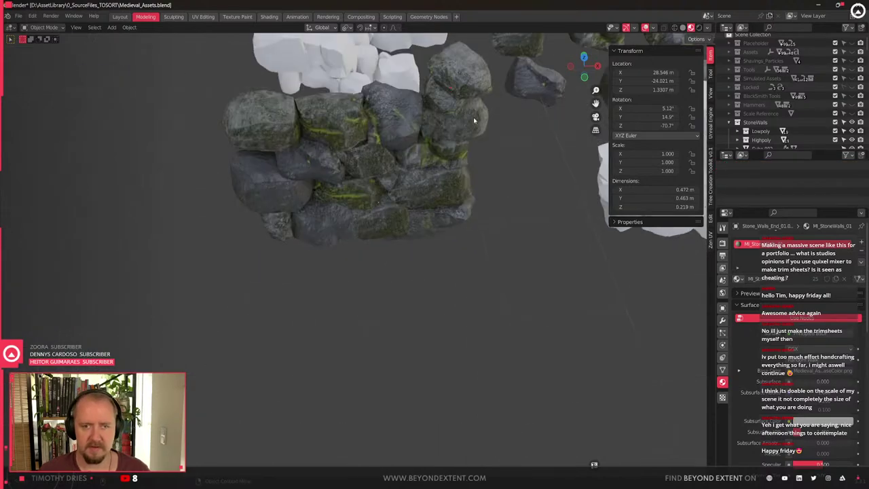
pyautogui.click(472, 88)
pyautogui.press('KP_Decimal')
pyautogui.moveTo(427, 228); pyautogui.dragTo(428, 180, button='middle')
pyautogui.scroll(-6, 378, 269)
pyautogui.scroll(4, 378, 269)
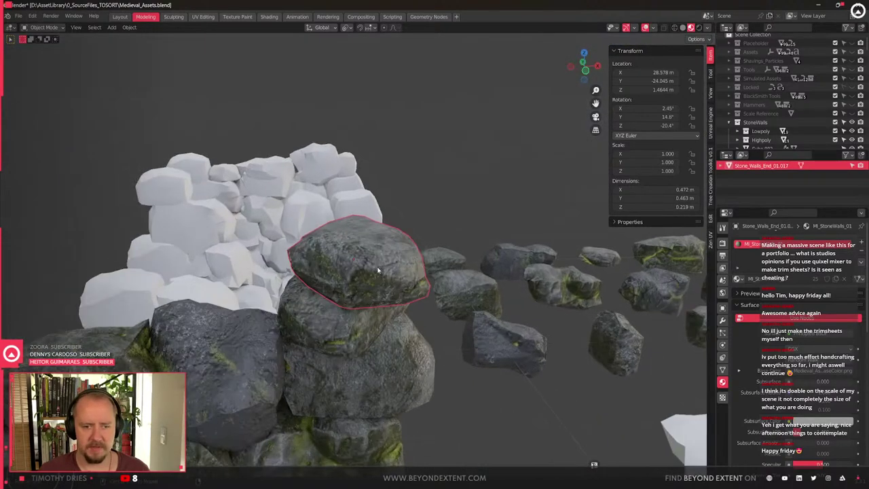
pyautogui.moveTo(378, 270); pyautogui.dragTo(360, 270, button='middle')
pyautogui.click(314, 320)
pyautogui.keyDown('shift'); pyautogui.moveTo(340, 321); pyautogui.dragTo(387, 223, button='middle'); pyautogui.keyUp('shift')
pyautogui.scroll(-1, 388, 223)
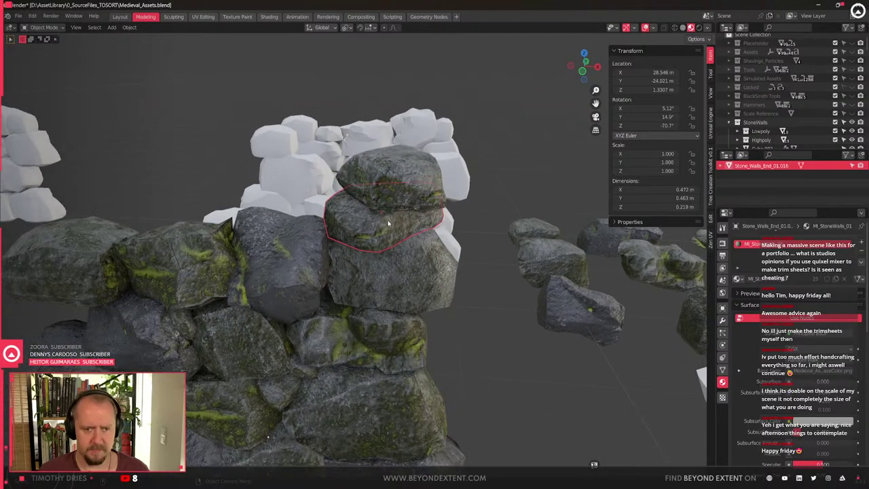
# Try to link object data with the loose mossy rock selected first and Stone_Walls_End_01.016 as the active object
pyautogui.scroll(-2, 389, 223)
pyautogui.click(582, 284)
pyautogui.moveTo(582, 284); pyautogui.dragTo(500, 265, button='middle')
pyautogui.keyDown('shift'); pyautogui.click(379, 242); pyautogui.keyUp('shift')
pyautogui.hotkey('ctrl', 'l')
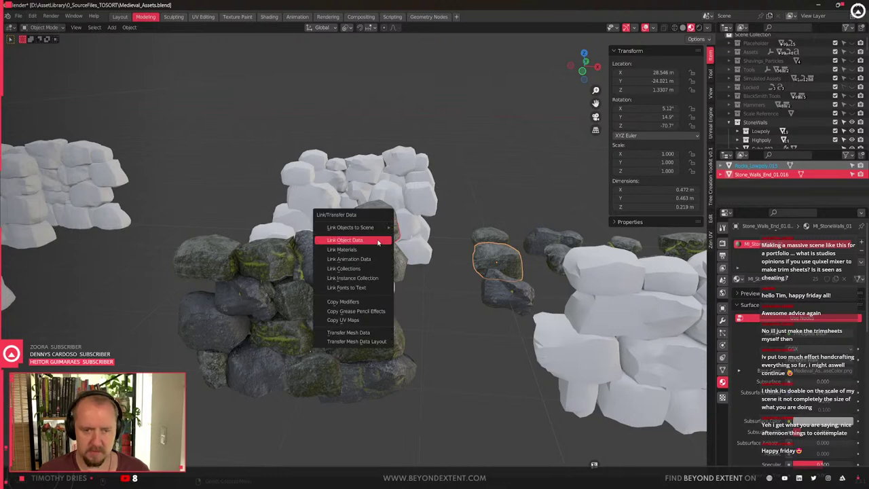
pyautogui.click(379, 240)
pyautogui.scroll(1, 379, 242)
pyautogui.hotkey('ctrl', 'z')
# Link the object data of a large textured rock to Stone_Walls_End_01.016 on top of the end column
pyautogui.click(406, 236)
pyautogui.keyDown('shift'); pyautogui.click(532, 262); pyautogui.keyUp('shift')
pyautogui.hotkey('ctrl', 'l')
pyautogui.click(532, 261)
pyautogui.scroll(2, 385, 242)
pyautogui.click(385, 242)
# Raise the two uppermost column stones together along Z until Stone_Walls_End_01.017 sits at a height of about 1.601 m
pyautogui.press('g')
pyautogui.press('z')
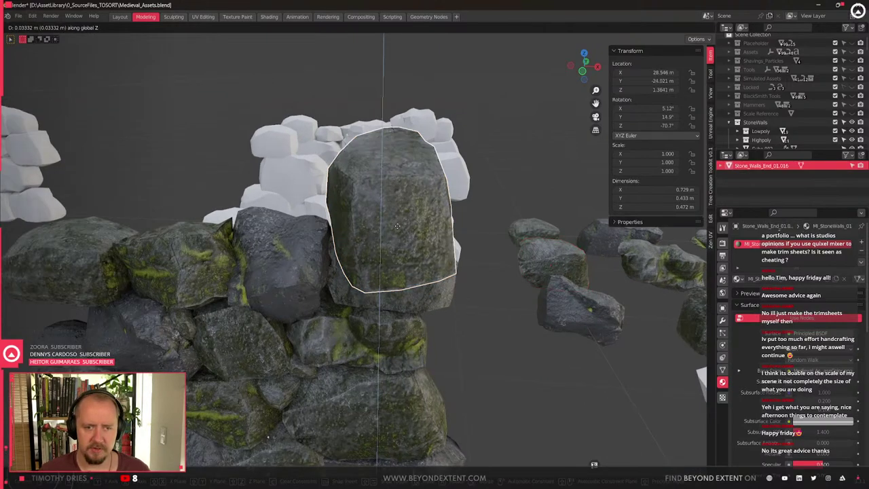
pyautogui.rightClick(400, 218)
pyautogui.keyDown('shift'); pyautogui.click(411, 179); pyautogui.keyUp('shift')
pyautogui.press('g')
pyautogui.press('z')
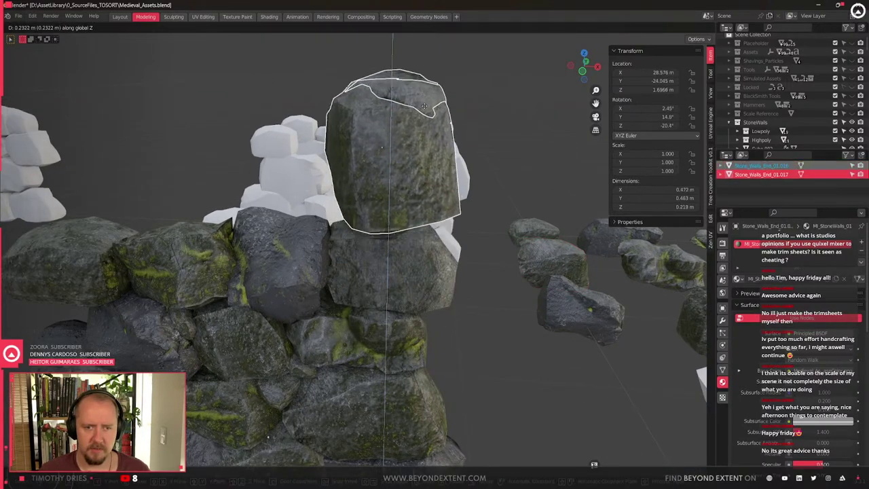
pyautogui.click(419, 192)
pyautogui.moveTo(419, 192); pyautogui.dragTo(513, 272, button='middle')
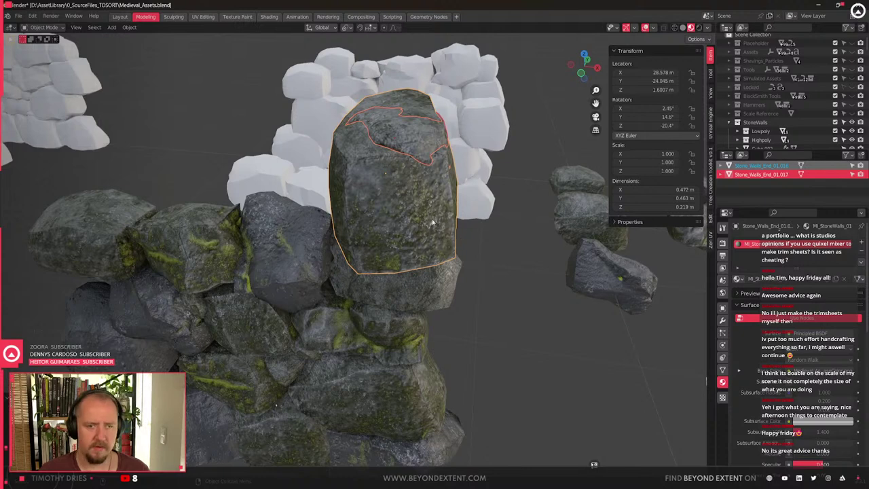
pyautogui.hotkey('ctrl', 'z')
pyautogui.hotkey('ctrl', 'shift', 'z')
# Scale the large relinked stone Stone_Walls_End_01.016 to 0.770 and rotate it to -178° about Z
pyautogui.press('s')
pyautogui.click(450, 191)
pyautogui.moveTo(451, 191); pyautogui.dragTo(381, 231, button='middle')
pyautogui.click(326, 229)
pyautogui.moveTo(326, 230); pyautogui.dragTo(356, 281, button='middle')
pyautogui.press('r')
pyautogui.press('z')
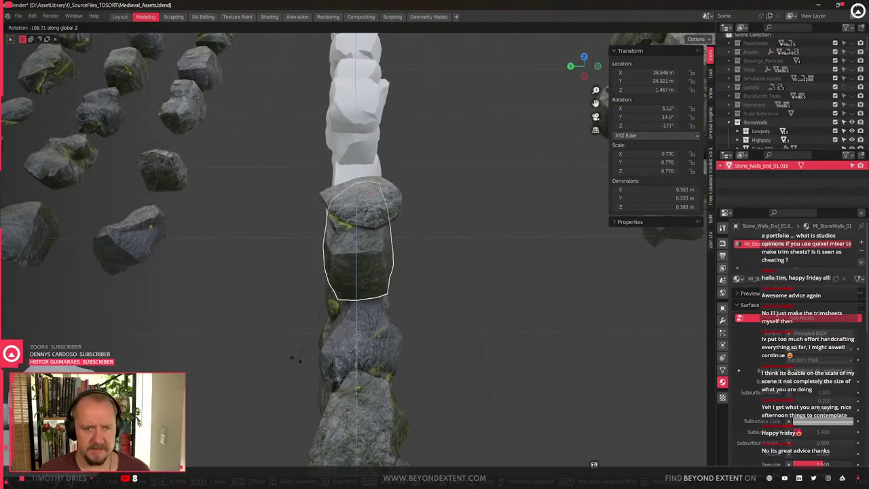
pyautogui.click(301, 358)
pyautogui.moveTo(302, 357); pyautogui.dragTo(288, 254, button='middle')
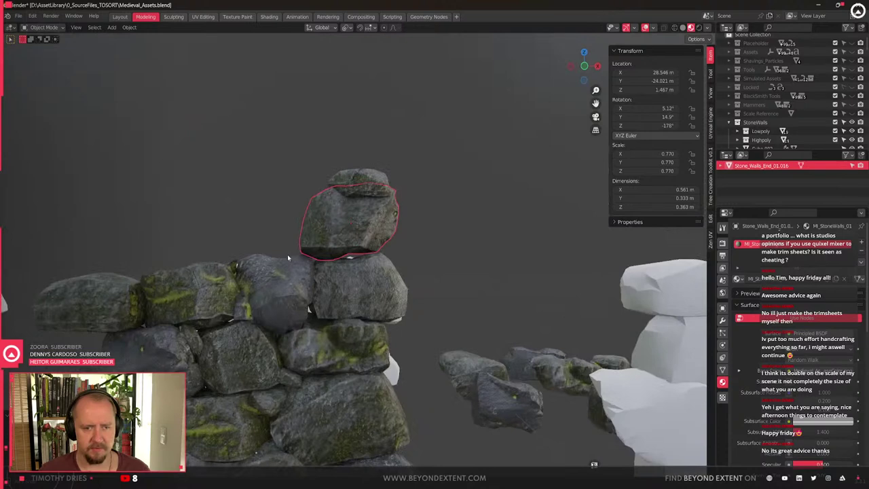
# Lower the rotated large stone onto the column stone beneath it, to a height of 1.4367 m
pyautogui.press('g')
pyautogui.press('z')
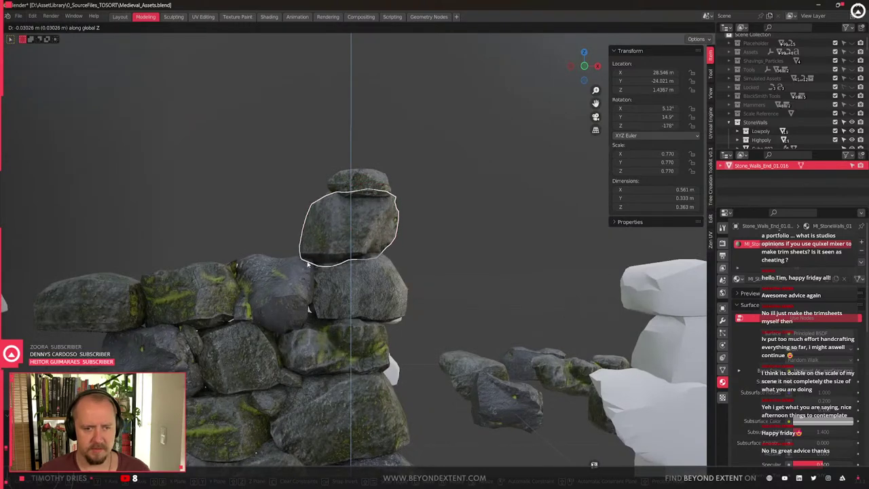
pyautogui.click(289, 263)
# Flatten the underside of Stone_Walls_End_01.016 by scaling its bottom edge loop along Z with proportional editing
pyautogui.scroll(2, 353, 256)
pyautogui.press('Tab')
pyautogui.keyDown('alt'); pyautogui.click(364, 256); pyautogui.keyUp('alt')
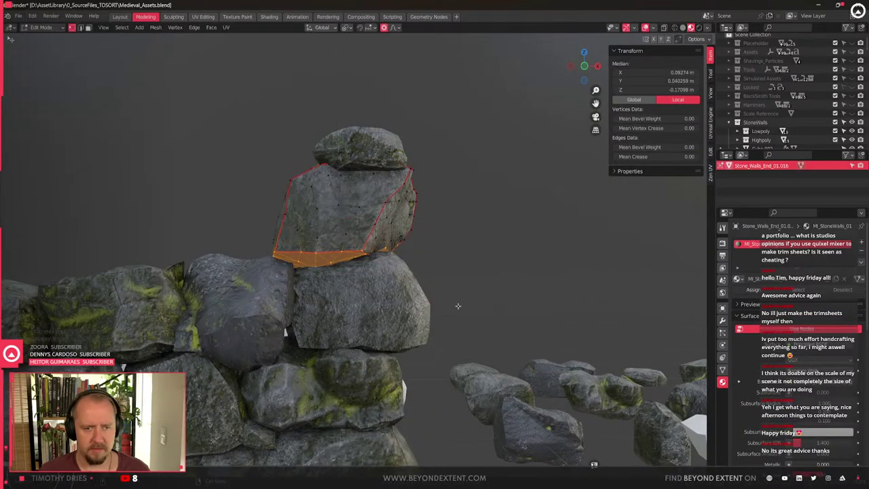
pyautogui.press('s')
pyautogui.press('z')
pyautogui.scroll(6, 391, 276)
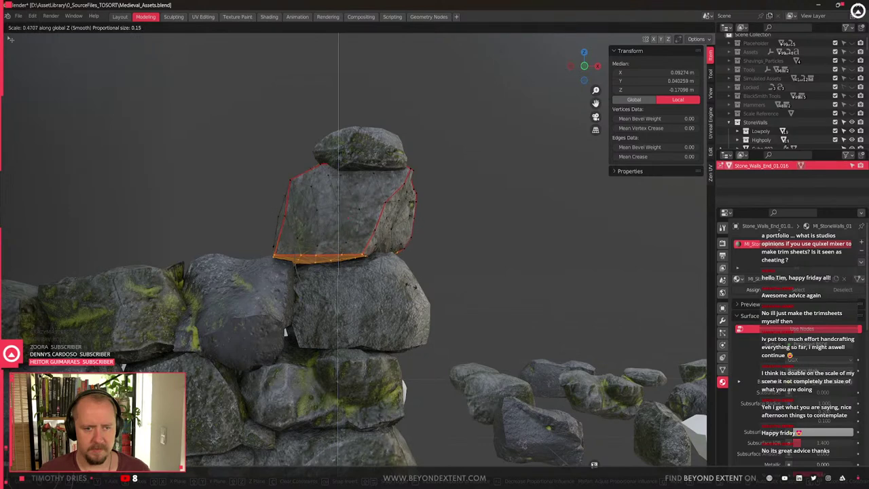
pyautogui.click(285, 332)
pyautogui.moveTo(285, 331); pyautogui.dragTo(362, 309, button='middle')
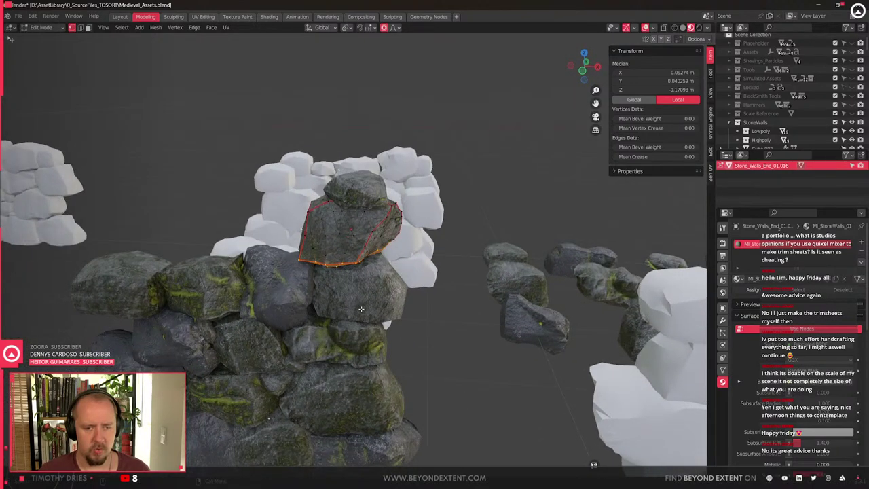
pyautogui.press('Tab')
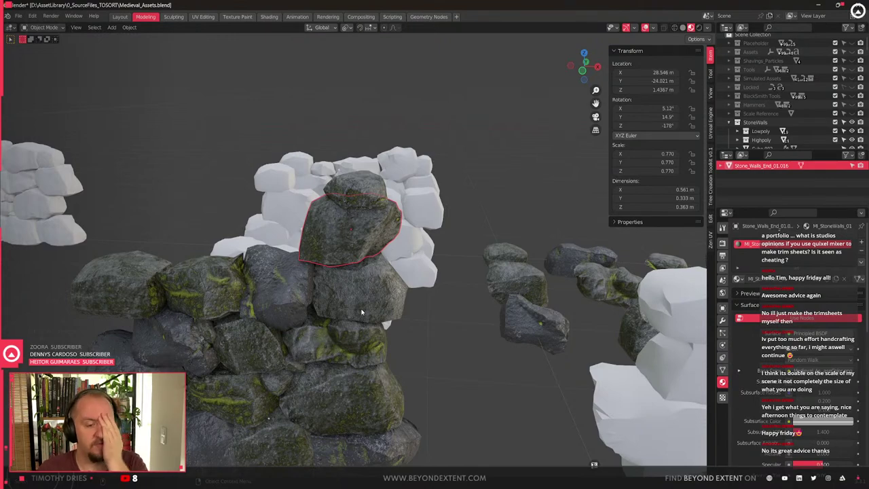
# Seat the small top stone on the large one at a height of 1.6597 m and rotate it to -115° about Z
pyautogui.moveTo(410, 264); pyautogui.dragTo(338, 146, button='middle')
pyautogui.click(356, 181)
pyautogui.hotkey('shift', 'd')
pyautogui.press('z')
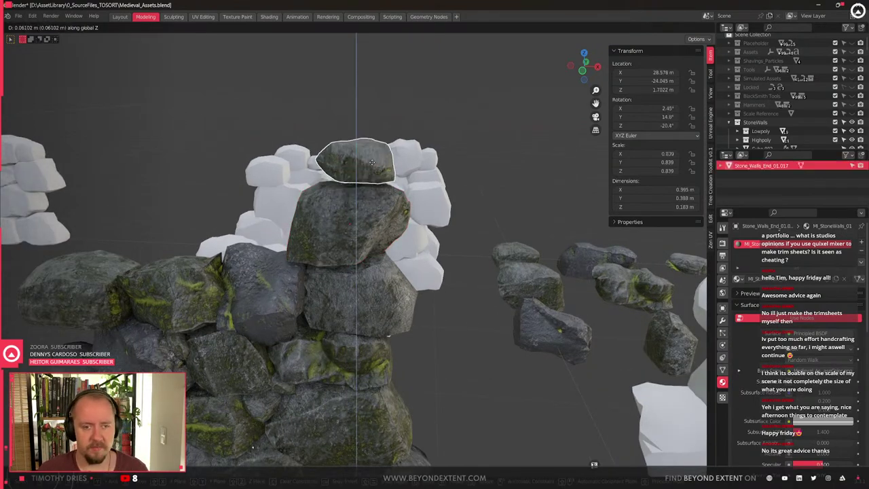
pyautogui.moveTo(386, 182); pyautogui.dragTo(401, 242, button='middle')
pyautogui.click(407, 207)
pyautogui.press('r')
pyautogui.press('z')
pyautogui.click(203, 278)
pyautogui.moveTo(203, 277); pyautogui.dragTo(421, 229, button='middle')
# Duplicate the small top stone, raise the copy to a height of about 1.786 m and rotate it about Z
pyautogui.hotkey('shift', 'd')
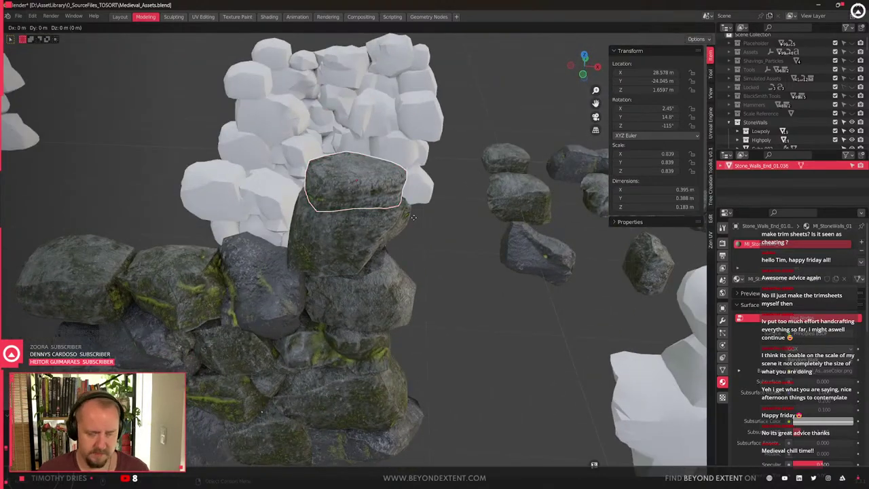
pyautogui.press('z')
pyautogui.click(436, 190)
pyautogui.press('r')
pyautogui.press('z')
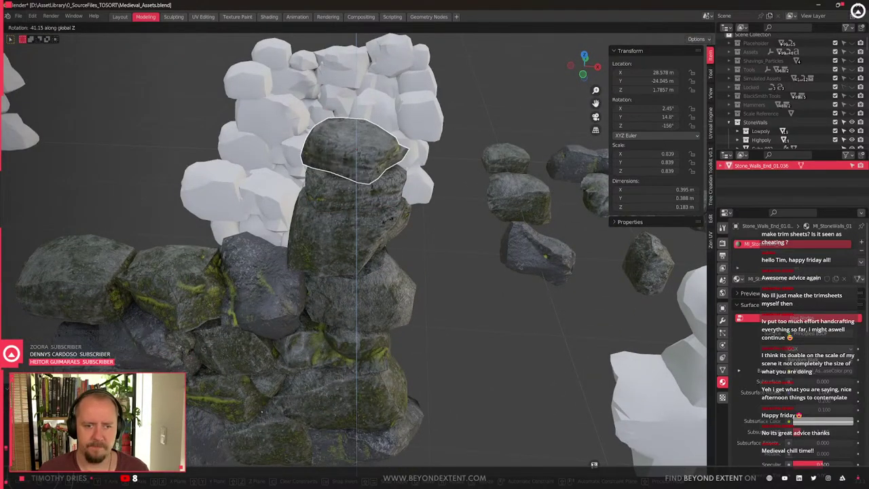
pyautogui.click(378, 247)
pyautogui.scroll(-3, 378, 247)
pyautogui.moveTo(379, 247); pyautogui.dragTo(386, 313, button='middle')
# Tilt the dark stone Stone_Walls_End_01.008 in the upper row about the Y and X axes
pyautogui.click(400, 313)
pyautogui.keyDown('ctrl'); pyautogui.moveTo(385, 312); pyautogui.dragTo(327, 253, button='middle'); pyautogui.keyUp('ctrl')
pyautogui.moveTo(378, 236); pyautogui.dragTo(374, 226, button='middle')
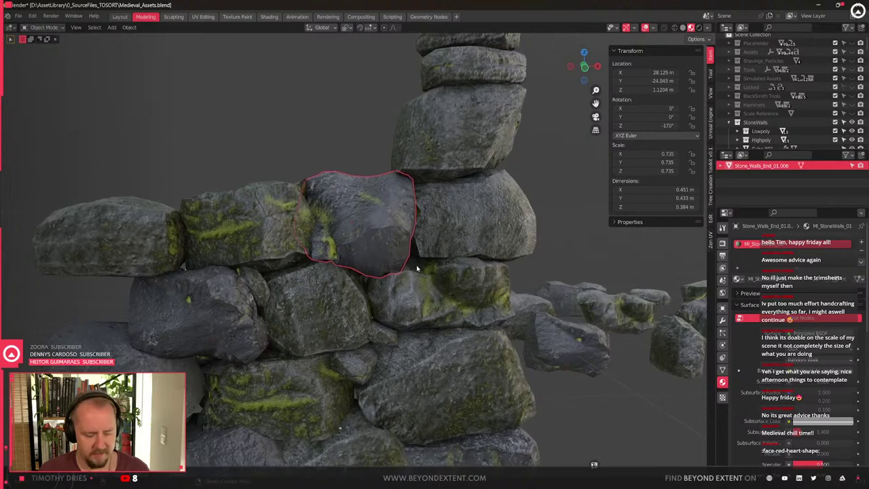
pyautogui.press('r')
pyautogui.press('y')
pyautogui.press('x')
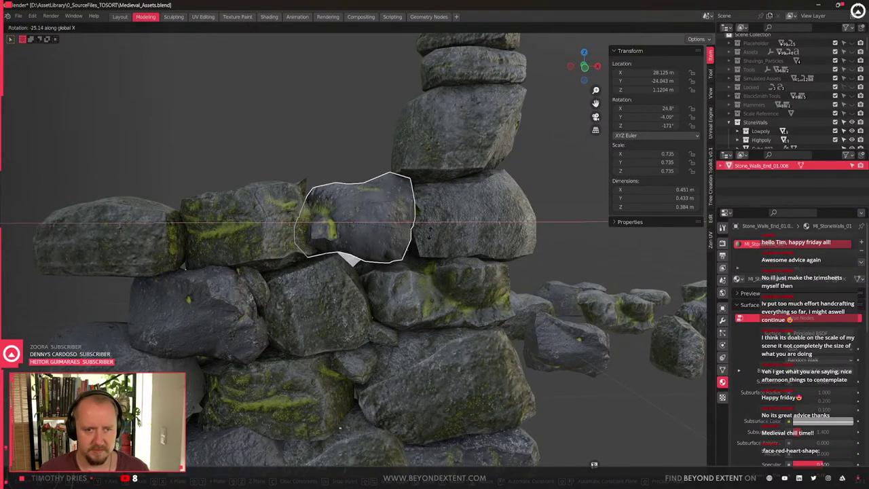
pyautogui.click(433, 250)
# Open the mossy stone Stone_Walls_End_01.006 for mesh editing and select its protruding upper corner
pyautogui.click(272, 237)
pyautogui.moveTo(292, 255); pyautogui.dragTo(384, 272, button='middle')
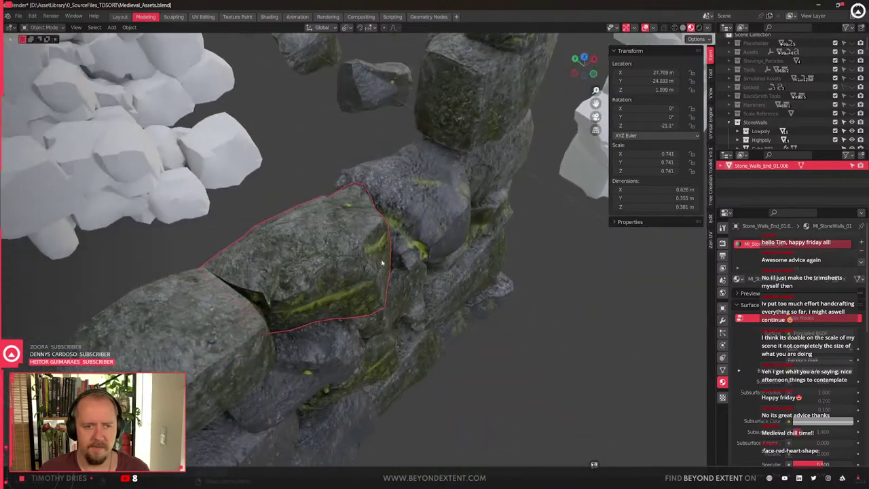
pyautogui.scroll(4, 385, 272)
pyautogui.press('Tab')
pyautogui.click(374, 86)
pyautogui.keyDown('shift'); pyautogui.click(374, 86); pyautogui.keyUp('shift')
pyautogui.moveTo(374, 86); pyautogui.dragTo(292, 51, button='middle')
pyautogui.keyDown('shift'); pyautogui.moveTo(399, 93); pyautogui.dragTo(389, 118, button='middle'); pyautogui.keyUp('shift')
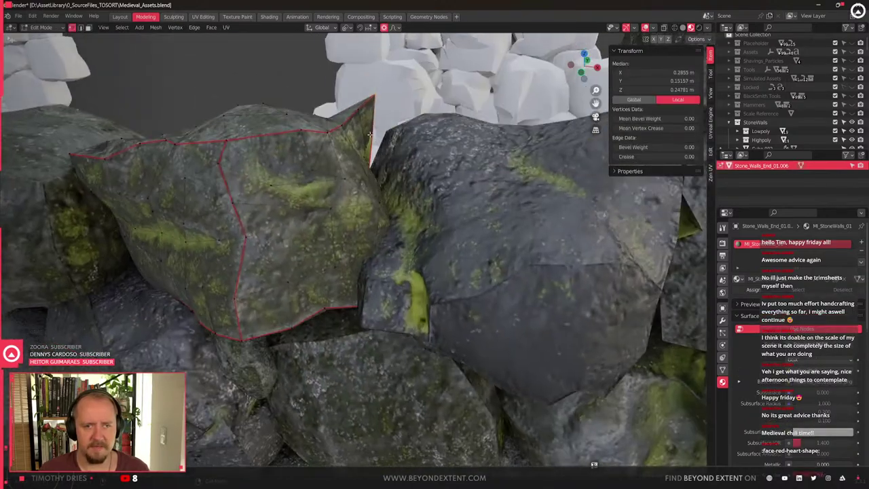
pyautogui.press('g')
pyautogui.hotkey('shift', 'z')
pyautogui.press('y')
pyautogui.scroll(6, 356, 149)
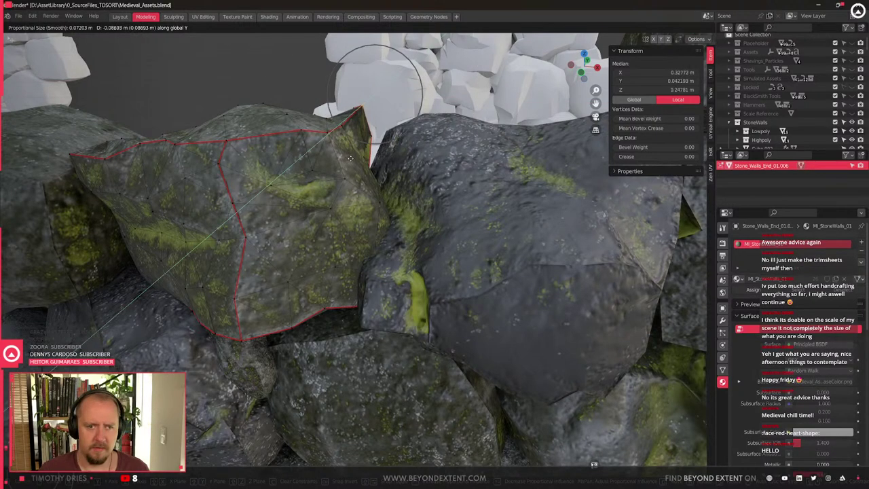
pyautogui.click(354, 157)
# Pull the protruding corner of Stone_Walls_End_01.006 inward and down, excluding the Y axis, using proportional editing of size 0.072
pyautogui.press('g')
pyautogui.hotkey('shift', 'y')
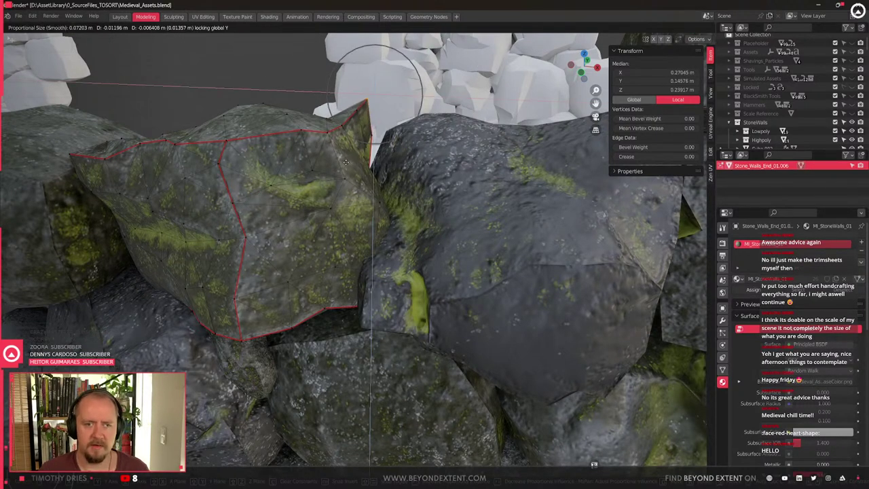
pyautogui.click(343, 170)
pyautogui.scroll(-2, 343, 169)
pyautogui.press('Tab')
pyautogui.moveTo(343, 170); pyautogui.dragTo(532, 193, button='middle')
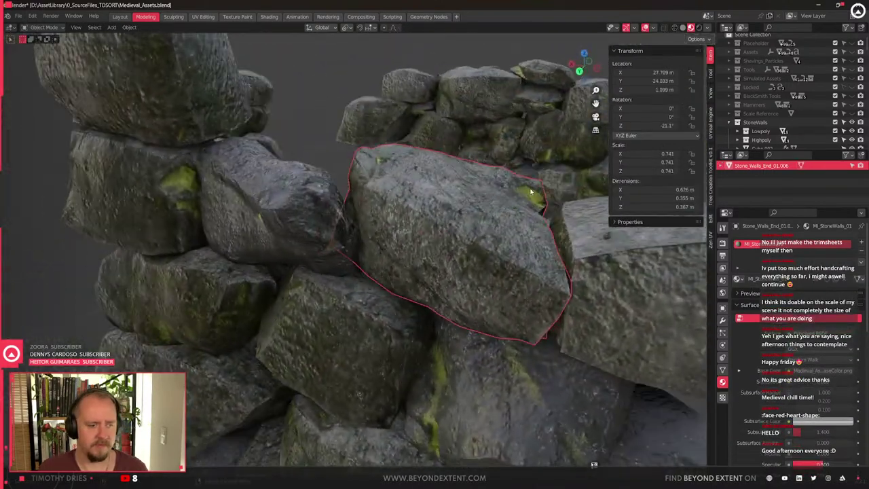
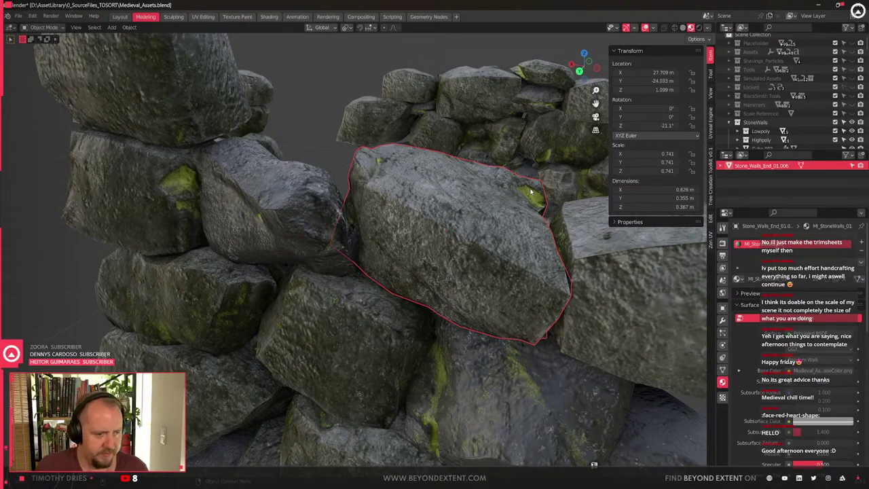
# Raise the upper edge of the dark stone Stone_Walls_End_01.008 along Z, using proportional editing of size 0.2487
pyautogui.moveTo(350, 197); pyautogui.dragTo(384, 212, button='middle')
pyautogui.press('Tab')
pyautogui.press('g')
pyautogui.press('z')
pyautogui.click(416, 157)
pyautogui.press('g')
pyautogui.press('z')
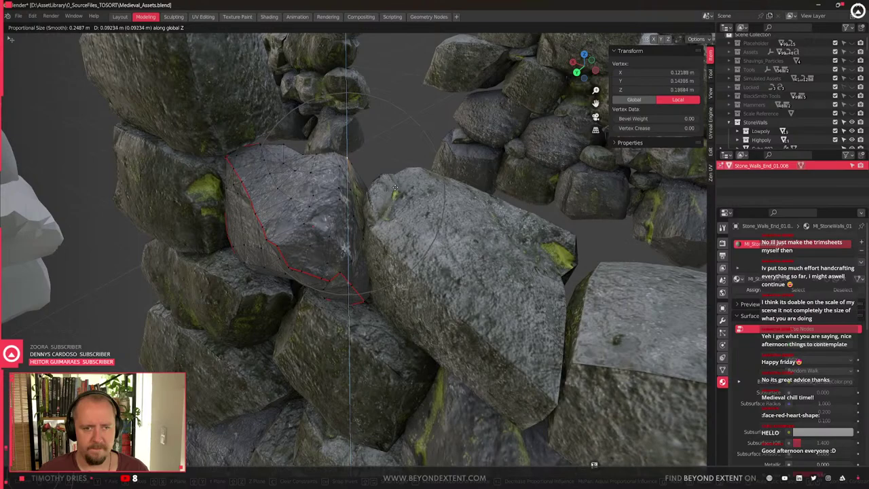
pyautogui.click(392, 261)
pyautogui.moveTo(392, 261); pyautogui.dragTo(332, 234, button='middle')
pyautogui.press('Tab')
# Duplicate the small filler stone and lower the copy, keeping Y fixed, into the gap below at a height of about 0.407 m
pyautogui.scroll(2, 332, 233)
pyautogui.press('KP_1')
pyautogui.click(296, 275)
pyautogui.moveTo(295, 275); pyautogui.dragTo(456, 253, button='middle')
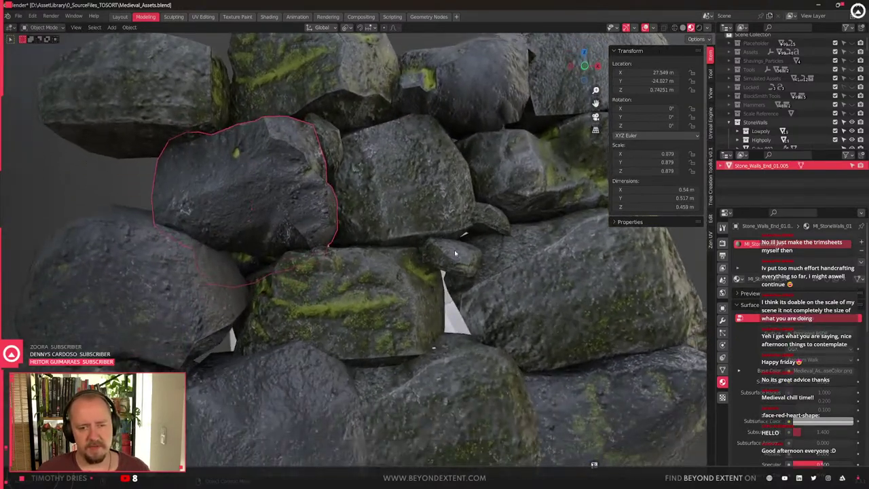
pyautogui.hotkey('shift', 'd')
pyautogui.press('x')
pyautogui.press('z')
pyautogui.click(465, 345)
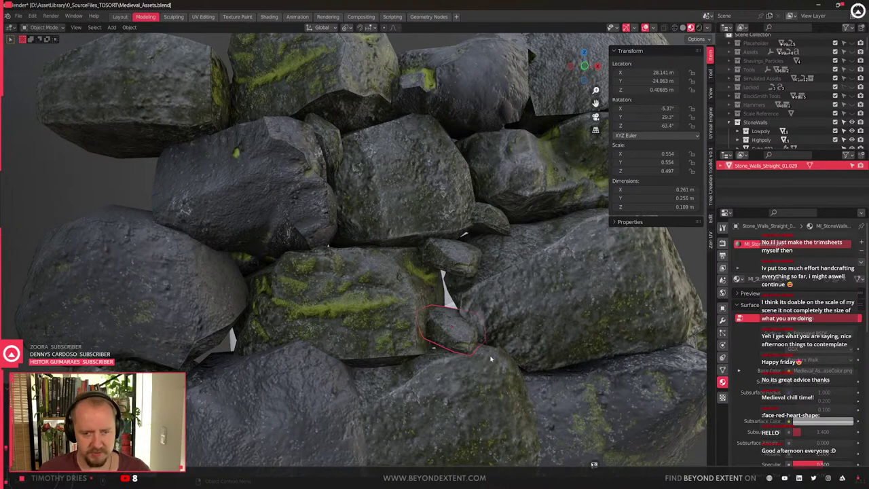
# Turn the copied filler stone upright, shrink it to a scale of about 0.476 and fit it into the gap beside the mossy stone
pyautogui.press('r')
pyautogui.press('r')
pyautogui.press('y')
pyautogui.click(474, 373)
pyautogui.moveTo(475, 373); pyautogui.dragTo(491, 351, button='middle')
pyautogui.press('g')
pyautogui.hotkey('shift', 'z')
pyautogui.click(445, 407)
pyautogui.press('s')
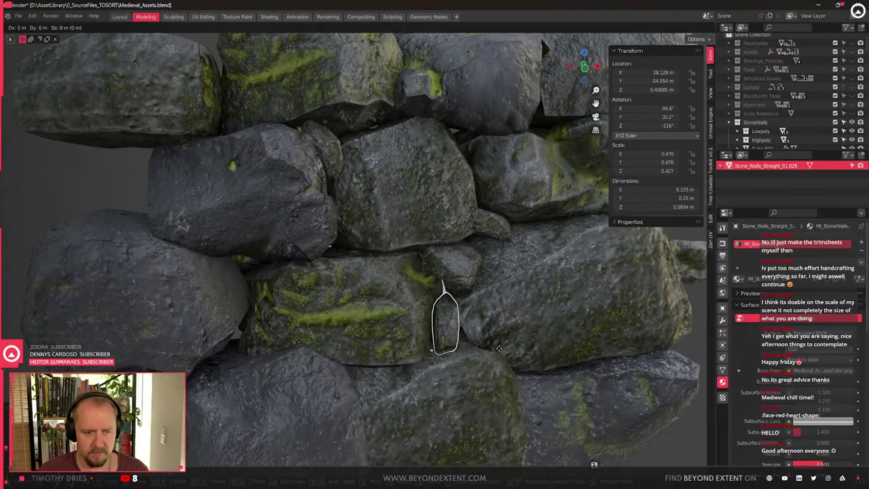
pyautogui.press('y')
pyautogui.rightClick(422, 354)
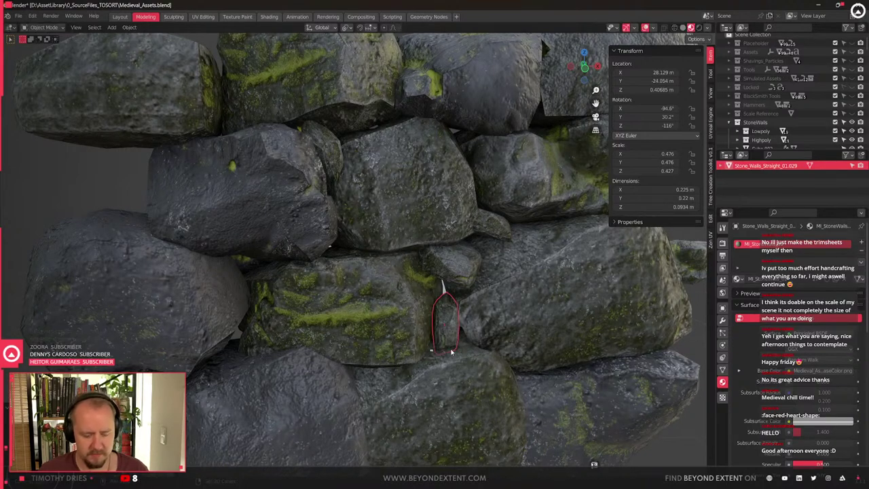
# Duplicate the narrow filler stone into the gap at the mossy stone's other end, about X 27.504 m, Z 0.336 m, and tilt it about Y
pyautogui.press('g')
pyautogui.press('x')
pyautogui.press('r')
pyautogui.press('y')
pyautogui.press('g')
pyautogui.press('z')
pyautogui.click(317, 358)
pyautogui.moveTo(317, 358); pyautogui.dragTo(314, 327, button='middle')
pyautogui.press('g')
pyautogui.hotkey('shift', 'z')
pyautogui.press('z')
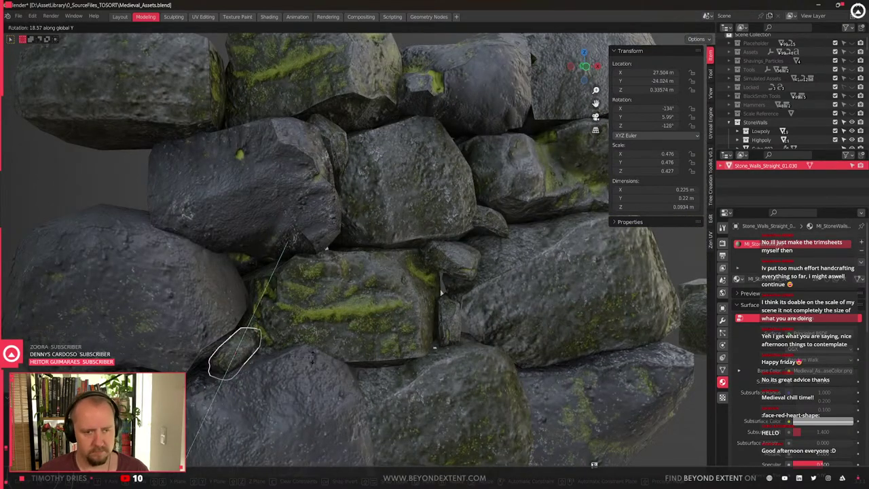
pyautogui.click(294, 242)
# Duplicate the small filler stone and set the copy on top of the end stone in the upper row
pyautogui.scroll(-3, 293, 241)
pyautogui.moveTo(293, 241); pyautogui.dragTo(326, 268, button='middle')
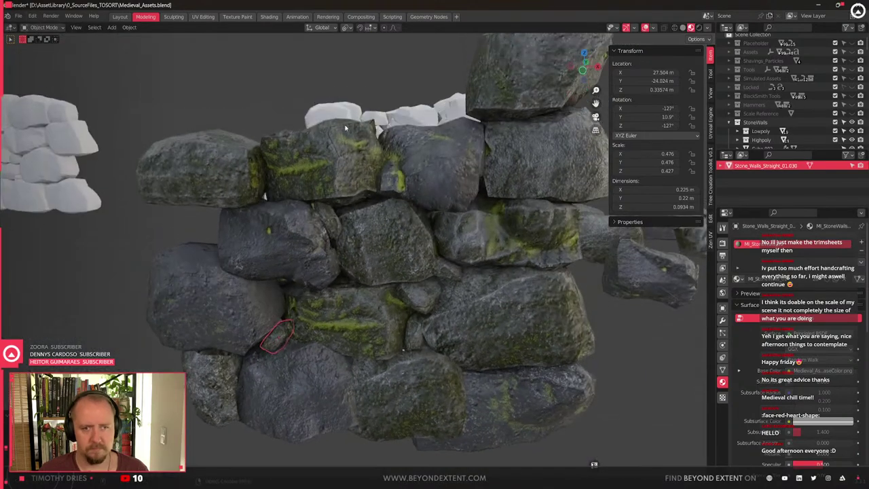
pyautogui.click(345, 128)
pyautogui.moveTo(345, 128); pyautogui.dragTo(283, 191, button='middle')
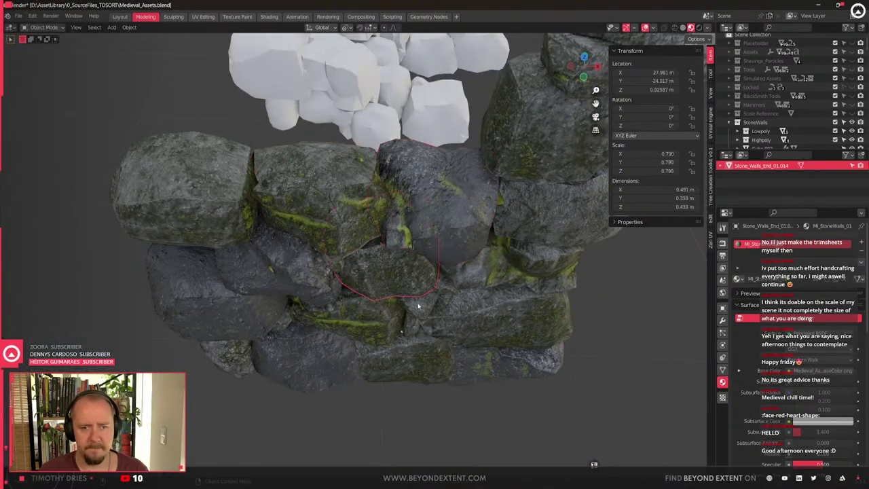
pyautogui.press('g')
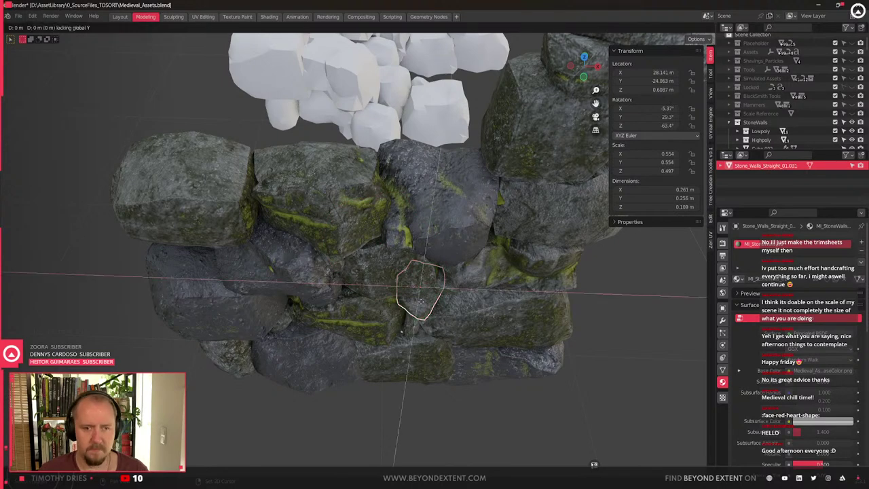
pyautogui.click(240, 194)
pyautogui.moveTo(240, 194); pyautogui.dragTo(317, 253, button='middle')
pyautogui.press('g')
pyautogui.hotkey('shift', 'z')
pyautogui.click(248, 267)
# Duplicate the complete straight wall and place the copy against the end piece at X 25 m, Y -24 m
pyautogui.moveTo(297, 295); pyautogui.dragTo(329, 248, button='middle')
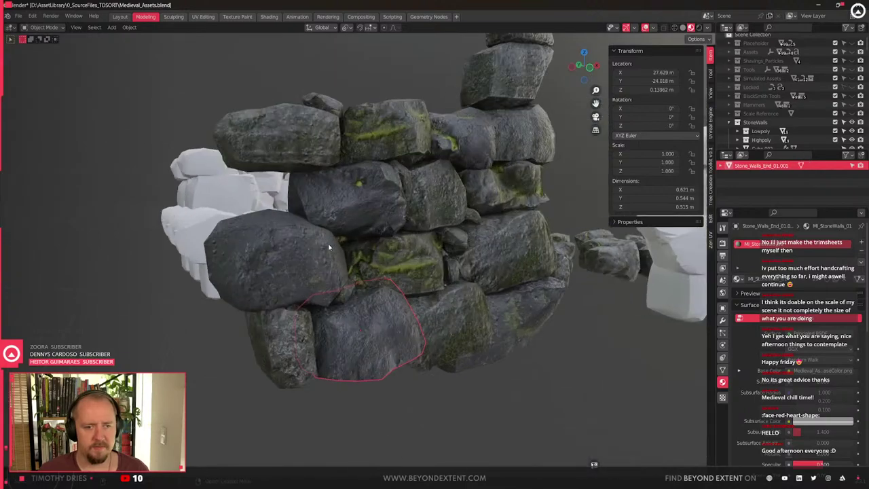
pyautogui.click(272, 265)
pyautogui.scroll(-4, 272, 265)
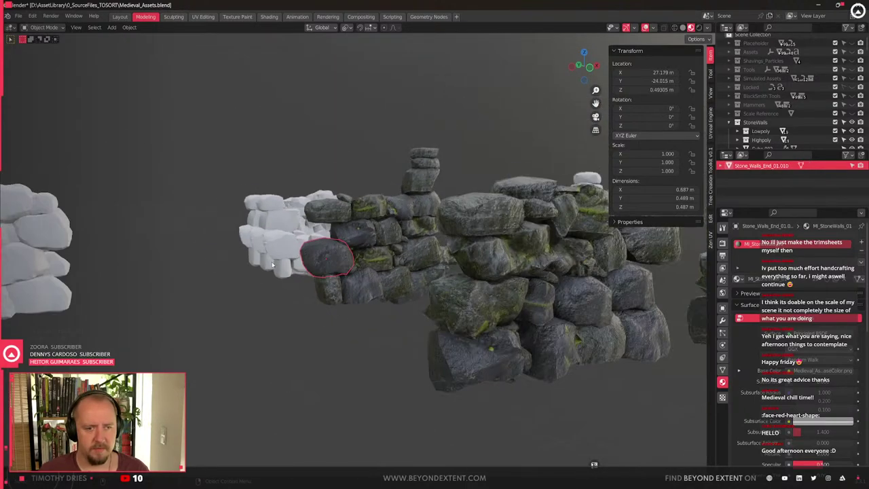
pyautogui.moveTo(272, 265); pyautogui.dragTo(334, 347, button='middle')
pyautogui.scroll(2, 355, 289)
pyautogui.scroll(-2, 354, 289)
pyautogui.scroll(-2, 354, 320)
pyautogui.keyDown('shift'); pyautogui.moveTo(410, 352); pyautogui.dragTo(352, 288, button='middle'); pyautogui.keyUp('shift')
pyautogui.hotkey('shift', 'd')
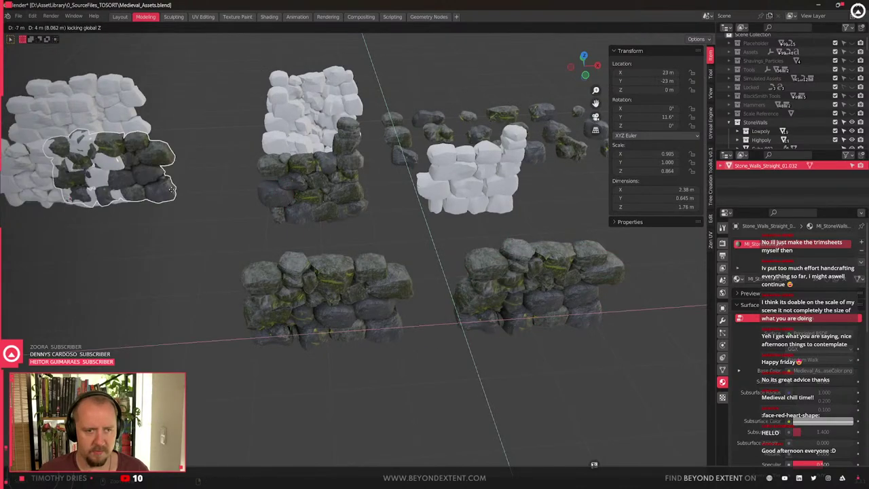
pyautogui.click(264, 221)
# Examine how the stones of the copied straight wall meet the end piece and compare them with the original wall
pyautogui.press('KP_Decimal')
pyautogui.scroll(6, 347, 261)
pyautogui.keyDown('shift'); pyautogui.moveTo(485, 283); pyautogui.dragTo(365, 260, button='middle'); pyautogui.keyUp('shift')
pyautogui.scroll(-5, 343, 256)
pyautogui.scroll(-4, 271, 203)
pyautogui.scroll(4, 350, 227)
pyautogui.click(366, 206)
pyautogui.scroll(-4, 349, 209)
pyautogui.scroll(-3, 344, 275)
pyautogui.scroll(6, 332, 248)
pyautogui.scroll(4, 365, 260)
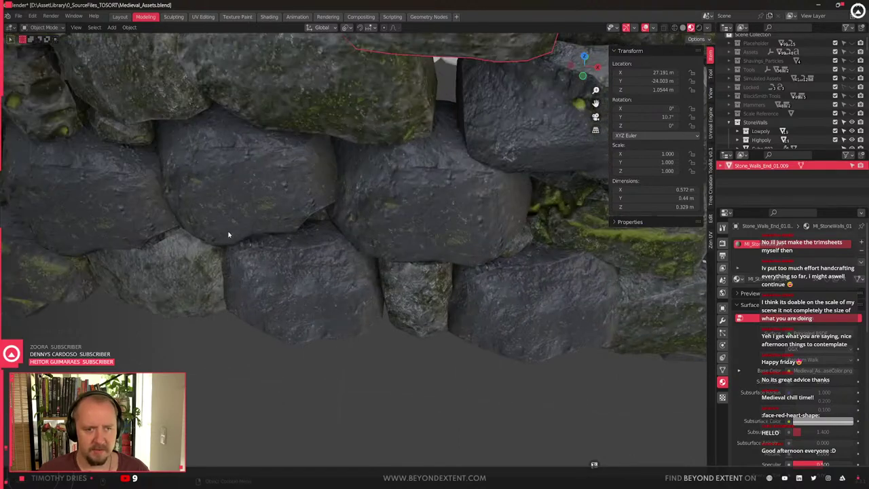
pyautogui.click(229, 235)
pyautogui.scroll(-3, 228, 235)
pyautogui.scroll(-4, 288, 213)
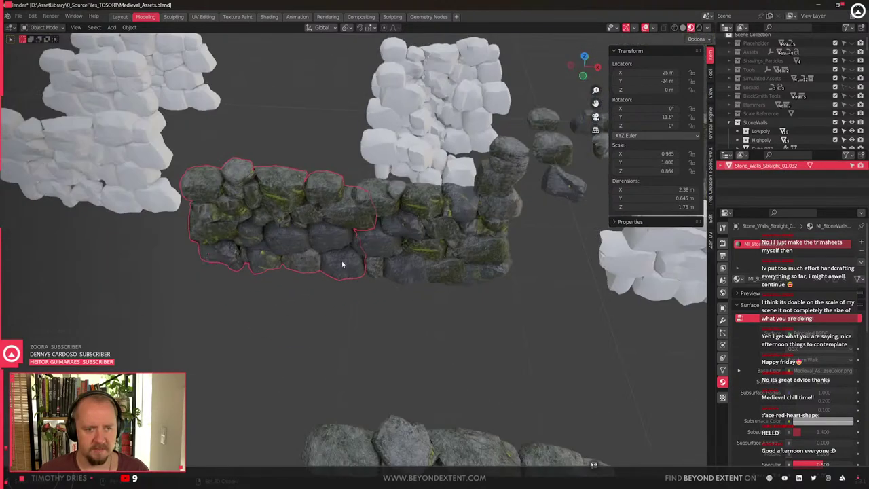
pyautogui.keyDown('shift'); pyautogui.moveTo(381, 274); pyautogui.dragTo(289, 171, button='middle'); pyautogui.keyUp('shift')
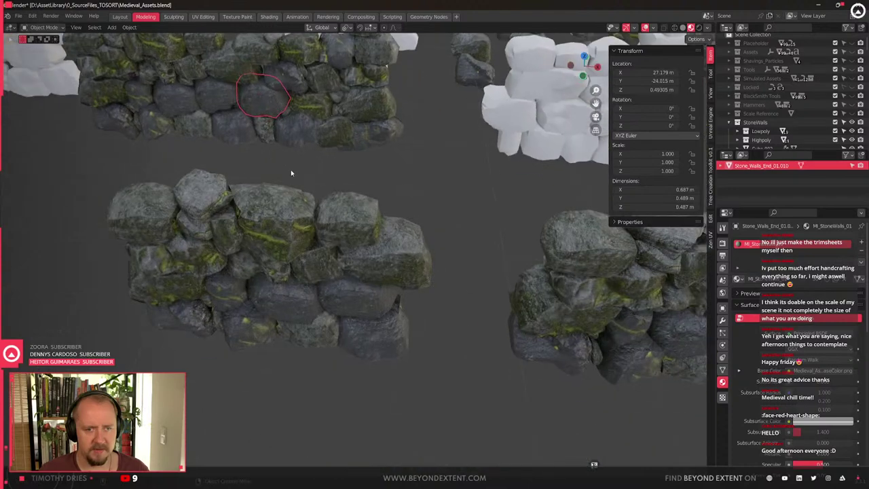
# Link the object data of Rocks_Lowpoly.013 to the dark stone Stone_Walls_Straight_01.004 in the original straight wall
pyautogui.scroll(-3, 364, 311)
pyautogui.keyDown('shift'); pyautogui.moveTo(605, 271); pyautogui.dragTo(425, 334, button='middle'); pyautogui.keyUp('shift')
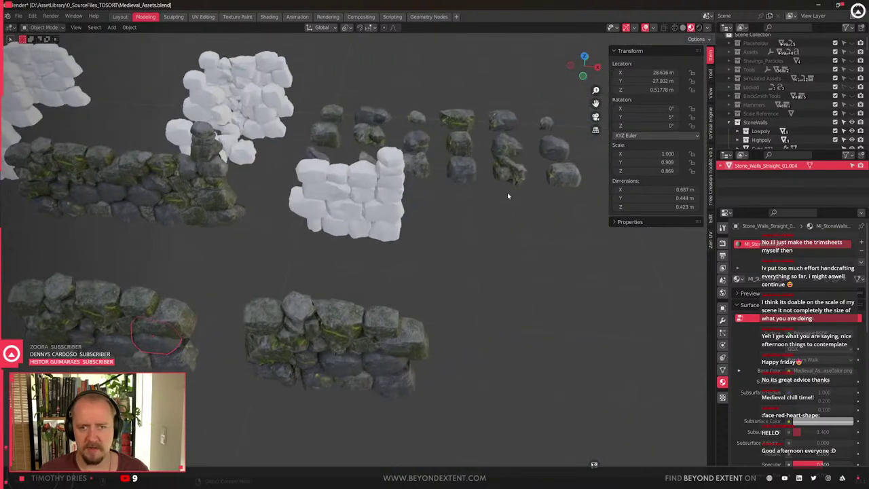
pyautogui.keyDown('shift'); pyautogui.click(453, 121); pyautogui.keyUp('shift')
pyautogui.hotkey('ctrl', 'l')
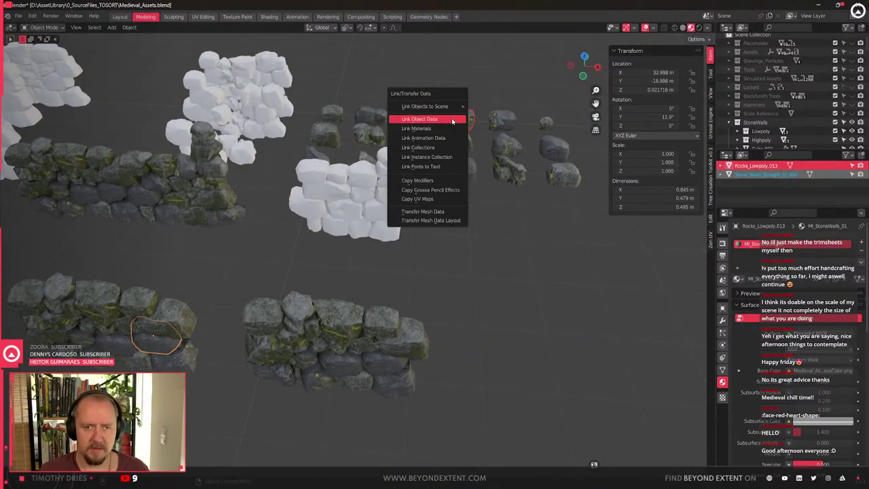
pyautogui.click(452, 121)
pyautogui.scroll(2, 334, 208)
pyautogui.keyDown('shift'); pyautogui.moveTo(161, 338); pyautogui.dragTo(299, 301, button='middle'); pyautogui.keyUp('shift')
pyautogui.scroll(-1, 299, 301)
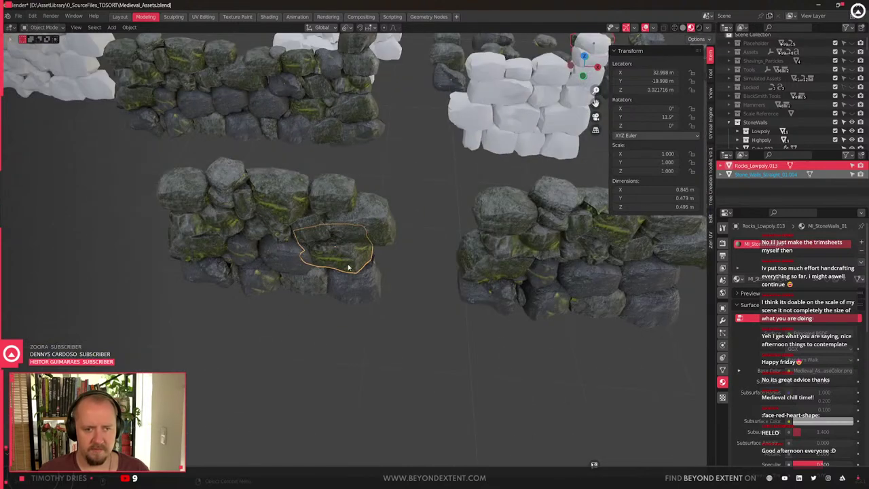
# Try to shift the relinked mossy stone Stone_Walls_Straight_01.004 slightly along X
pyautogui.scroll(5, 348, 267)
pyautogui.click(347, 267)
pyautogui.press('g')
pyautogui.press('x')
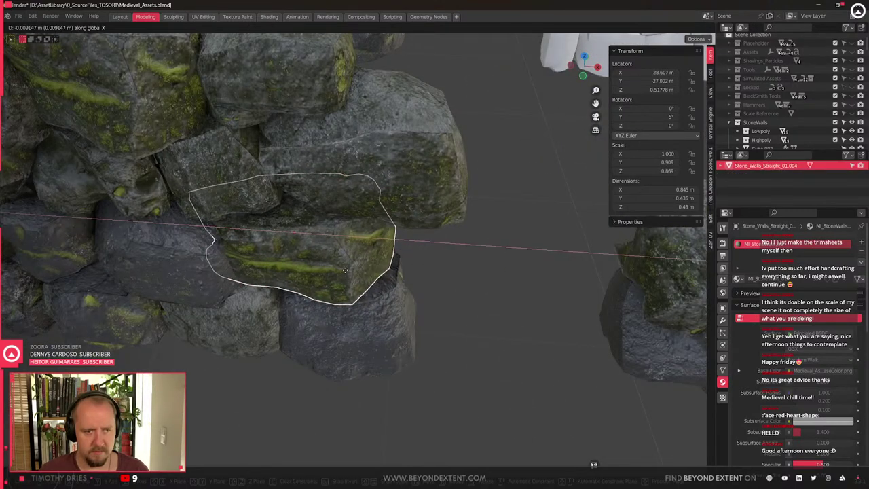
pyautogui.click(336, 280)
pyautogui.hotkey('ctrl', 'z')
# Adjust the position of the mossy stone Stone_Walls_Straight_01.004 along Y and X in its row
pyautogui.scroll(-2, 301, 311)
pyautogui.keyDown('shift'); pyautogui.moveTo(301, 311); pyautogui.dragTo(353, 266, button='middle'); pyautogui.keyUp('shift')
pyautogui.press('g')
pyautogui.press('y')
pyautogui.press('x')
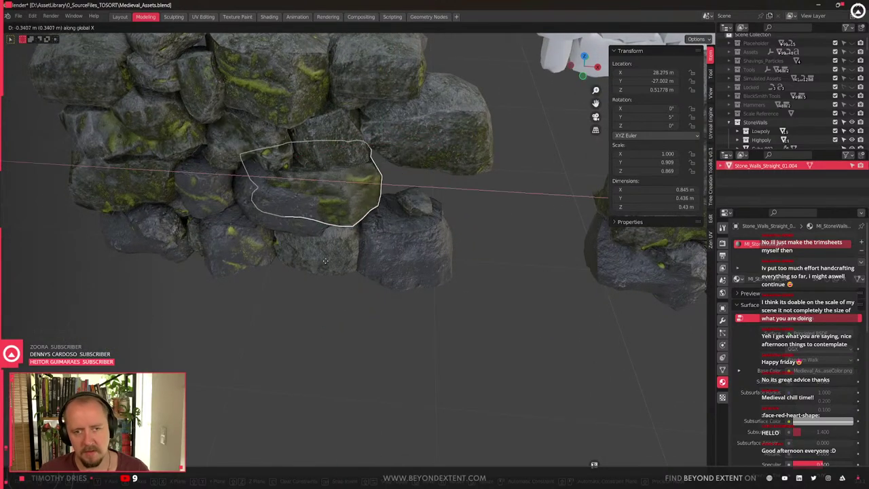
# Resize the neighbouring dark stone Stone_Walls_Straight_01.006 and shift it beside the mossy stone
pyautogui.click(314, 216)
pyautogui.press('s')
pyautogui.click(362, 270)
pyautogui.moveTo(361, 270); pyautogui.dragTo(352, 302, button='middle')
pyautogui.press('g')
pyautogui.press('y')
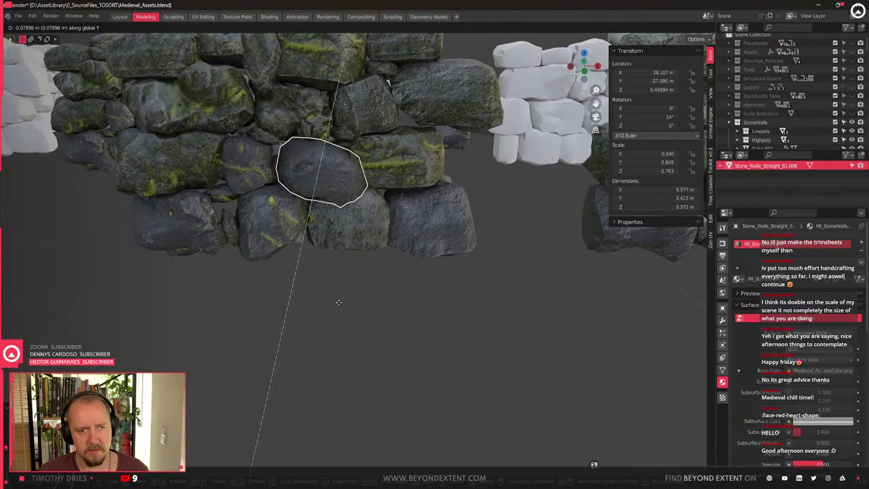
pyautogui.press('y')
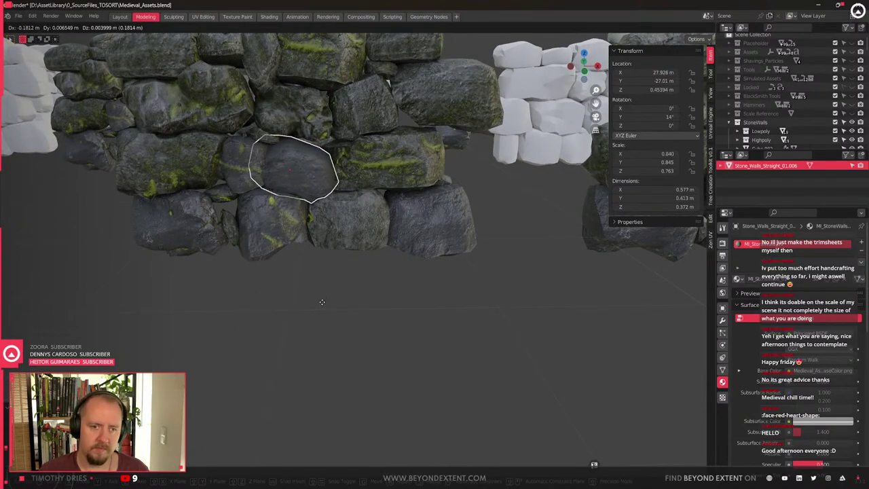
pyautogui.click(333, 300)
# Narrow Stone_Walls_Straight_01.006 to an X scale of about 0.717 and move it to about X 27.993 m, Y -27.075 m
pyautogui.press('s')
pyautogui.press('y')
pyautogui.press('g')
pyautogui.press('x')
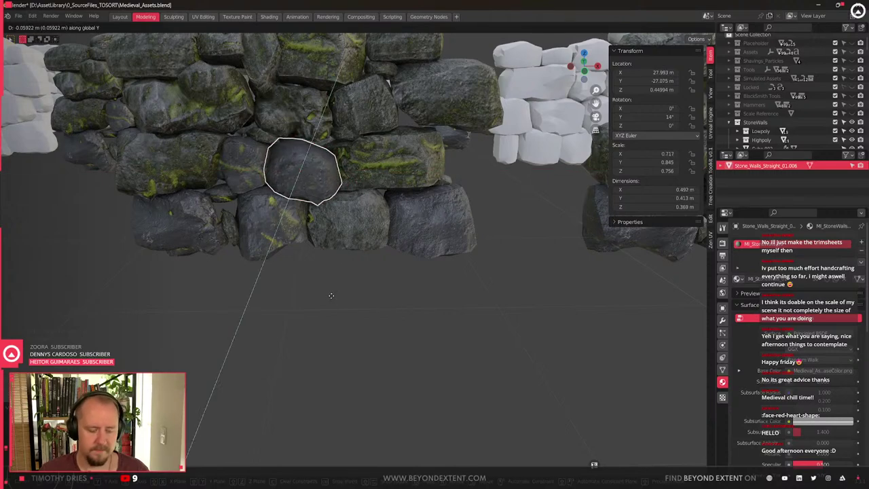
pyautogui.click(332, 295)
# Examine the seam between the copied straight wall and the end piece for remaining gaps
pyautogui.scroll(-4, 349, 264)
pyautogui.click(350, 264)
pyautogui.moveTo(349, 264); pyautogui.dragTo(386, 398, button='middle')
pyautogui.click(291, 268)
pyautogui.moveTo(302, 292); pyautogui.dragTo(334, 287, button='middle')
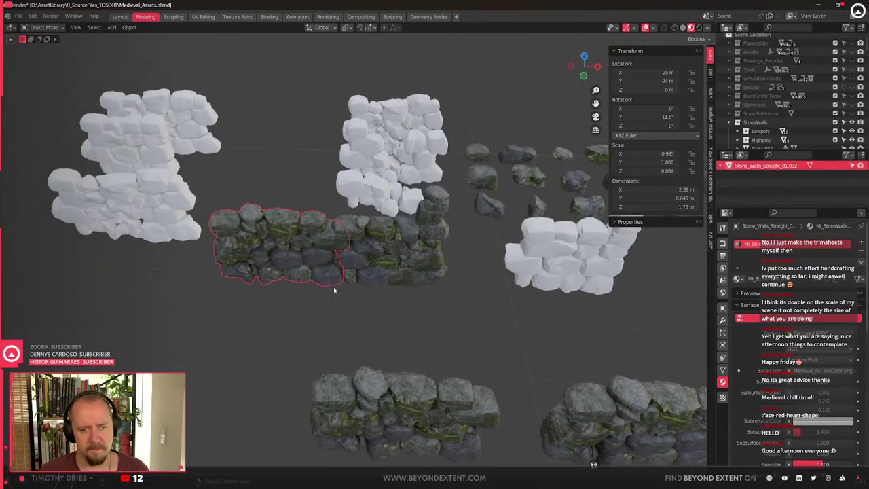
pyautogui.scroll(4, 333, 289)
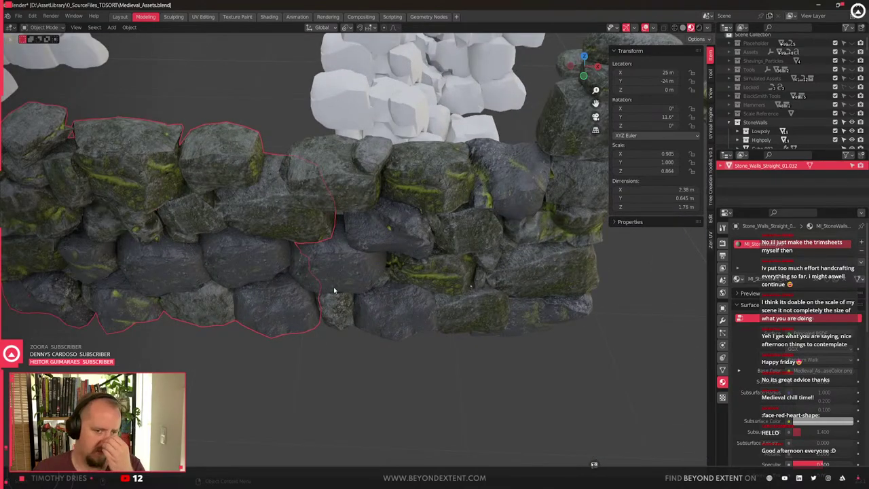
pyautogui.scroll(3, 340, 287)
pyautogui.scroll(-3, 342, 287)
pyautogui.moveTo(341, 287); pyautogui.dragTo(529, 323, button='middle')
pyautogui.click(384, 265)
pyautogui.scroll(3, 385, 268)
# Duplicate the narrow filler stone into the seam gap at about X 27.251 m, keeping Y fixed, and enlarge it to a scale of about 0.684
pyautogui.click(529, 323)
pyautogui.click(496, 312)
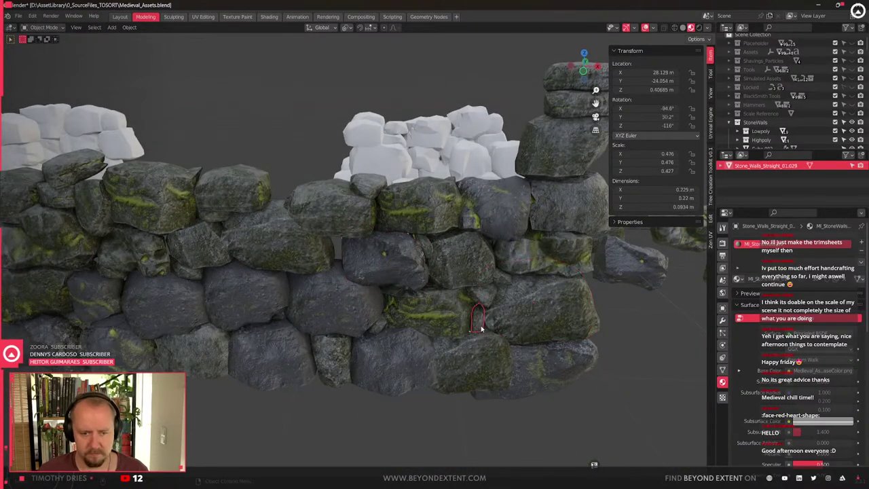
pyautogui.press('g')
pyautogui.press('y')
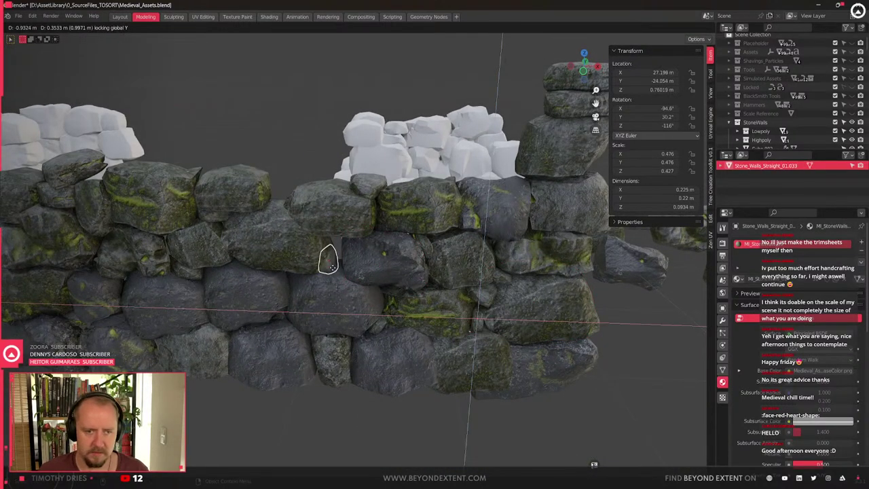
pyautogui.click(337, 266)
pyautogui.scroll(2, 337, 266)
pyautogui.press('s')
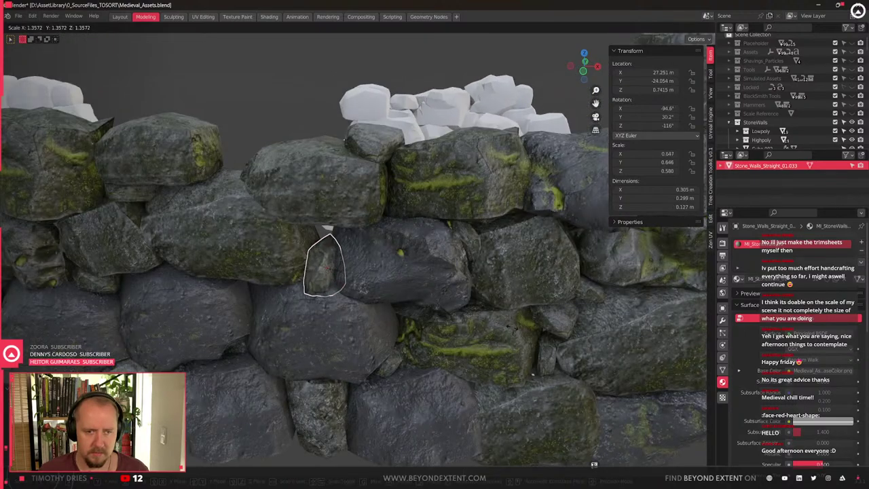
pyautogui.click(538, 425)
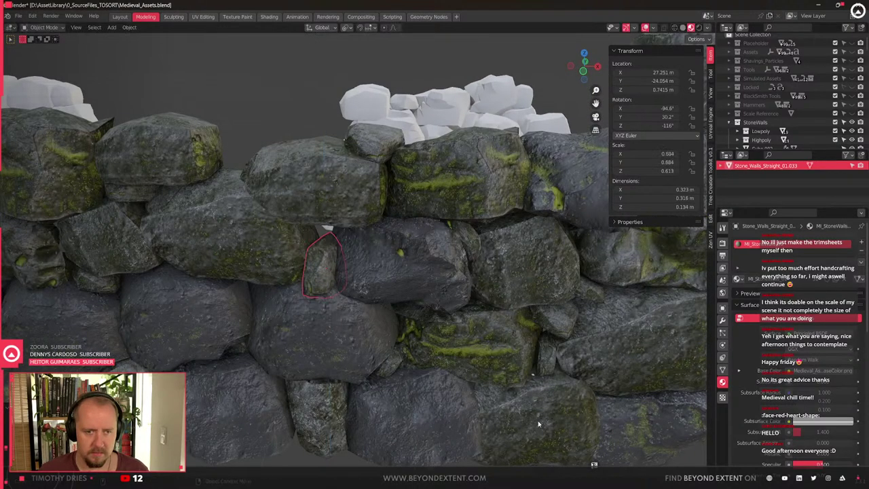
# Raise the seam filler stone to about 0.783 m, rotate it about Z to about -102° and narrow it along X
pyautogui.press('g')
pyautogui.press('z')
pyautogui.click(437, 337)
pyautogui.moveTo(437, 337); pyautogui.dragTo(417, 363, button='middle')
pyautogui.press('r')
pyautogui.press('z')
pyautogui.press('s')
pyautogui.press('x')
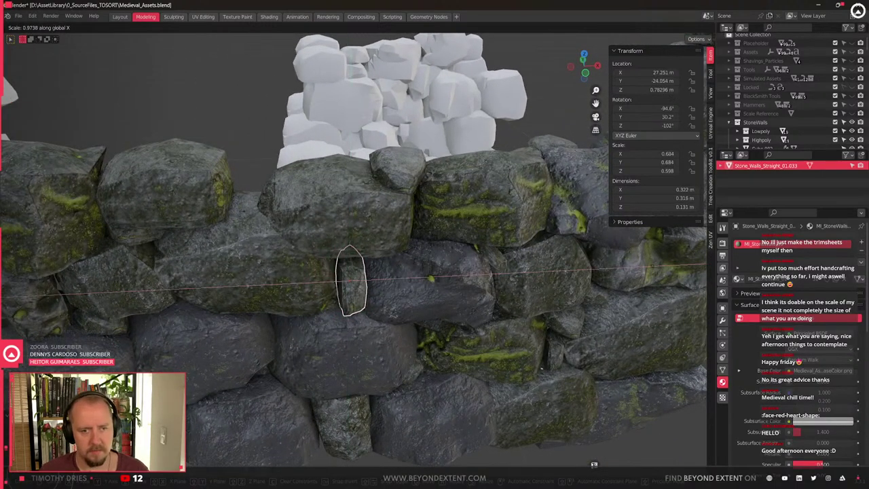
pyautogui.click(420, 352)
# Push the seam filler stone horizontally deeper into the wall, rescale it and fine-tune its position
pyautogui.press('g')
pyautogui.hotkey('shift', 'z')
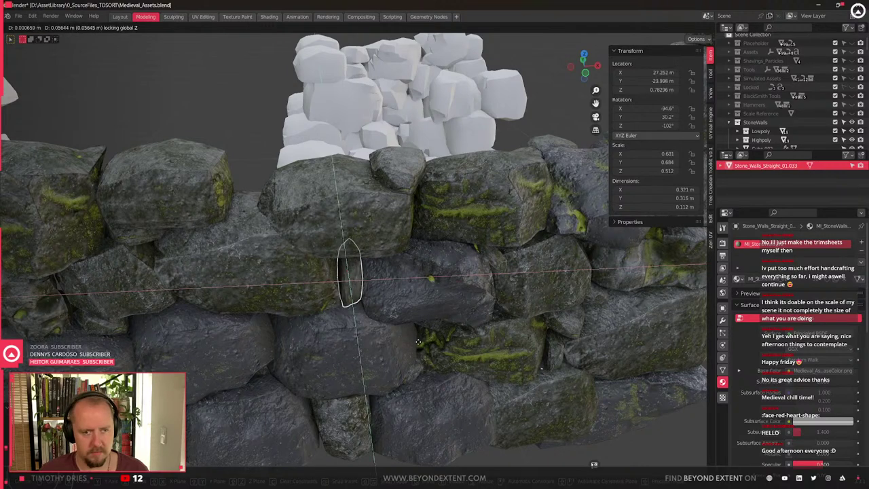
pyautogui.click(419, 345)
pyautogui.press('s')
pyautogui.click(430, 354)
pyautogui.moveTo(431, 353); pyautogui.dragTo(413, 320, button='middle')
pyautogui.press('g')
pyautogui.press('Return')
# Open the dark stone Stone_Walls_End_01.010 for mesh editing and select a vertex on its upper edge
pyautogui.click(387, 298)
pyautogui.click(353, 325)
pyautogui.press('Tab')
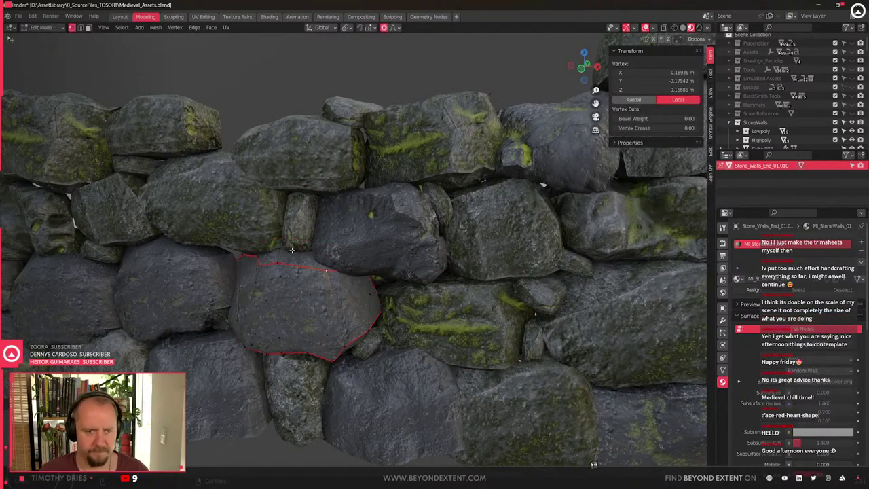
pyautogui.hotkey('alt', 'a')
pyautogui.click(276, 251)
# Try to move the upper-edge vertex of Stone_Walls_End_01.010 along Z with proportional editing of size 0.2487
pyautogui.press('g')
pyautogui.press('z')
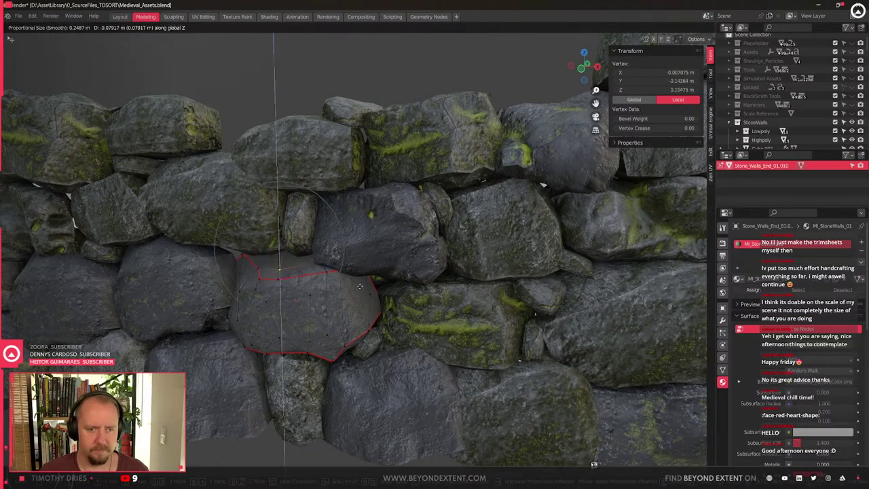
pyautogui.click(374, 280)
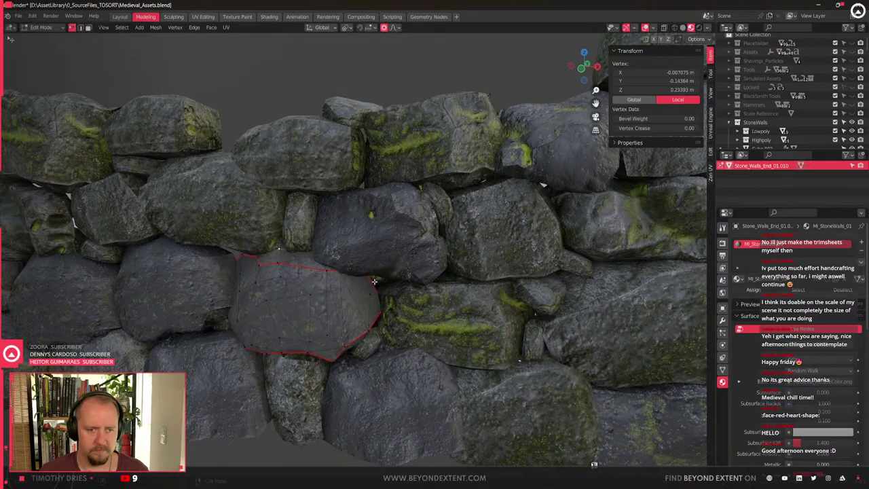
pyautogui.press('g')
pyautogui.press('z')
pyautogui.rightClick(337, 288)
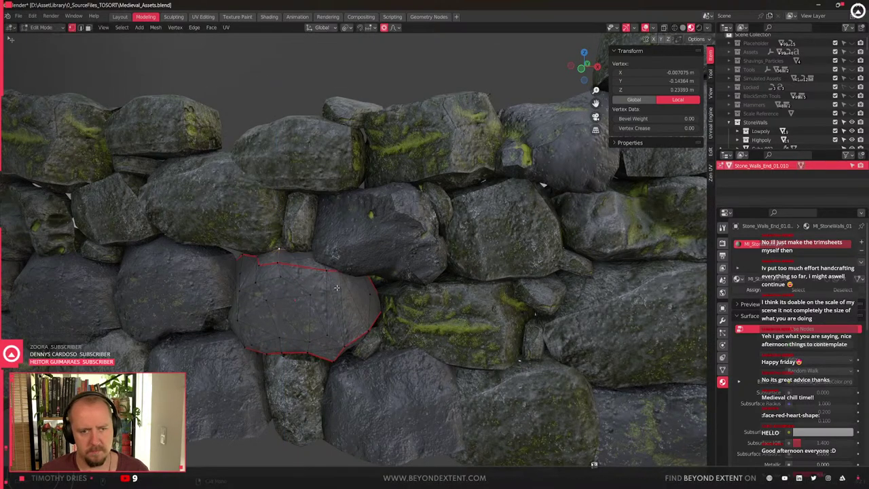
# Scale the upper vertices of Stone_Walls_End_01.010 along Z with proportional editing and leave mesh editing
pyautogui.hotkey('alt', 'z')
pyautogui.moveTo(196, 211); pyautogui.dragTo(367, 280)
pyautogui.hotkey('alt', 'z')
pyautogui.press('s')
pyautogui.press('z')
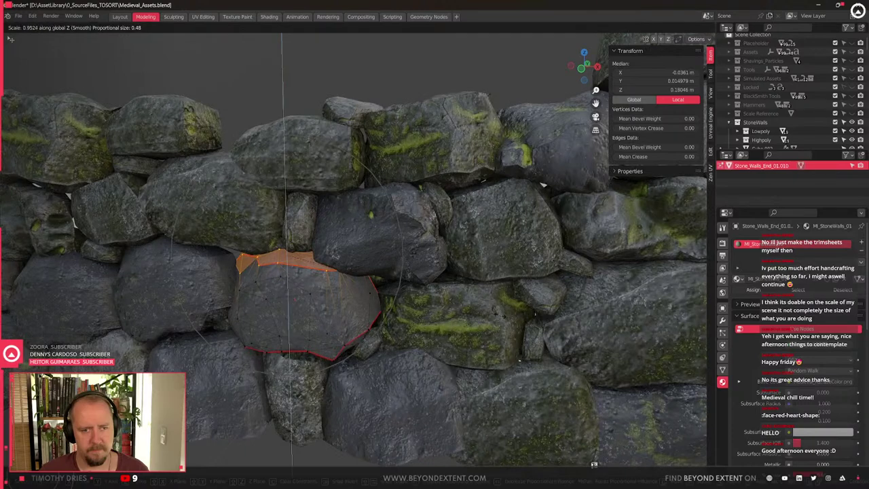
pyautogui.click(458, 305)
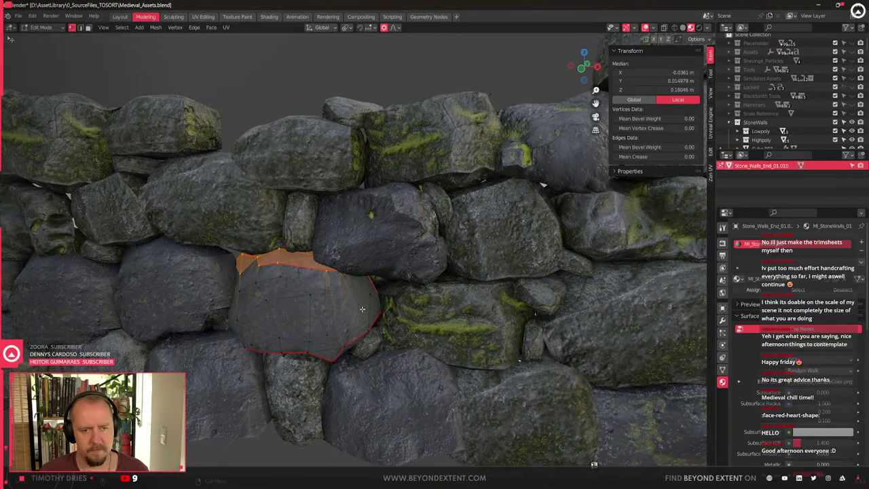
pyautogui.press('Tab')
# Delete the old straight wall section attached to the side of the textured end piece
pyautogui.scroll(-8, 361, 310)
pyautogui.scroll(3, 361, 310)
pyautogui.moveTo(361, 310); pyautogui.dragTo(367, 345, button='middle')
pyautogui.scroll(-2, 367, 345)
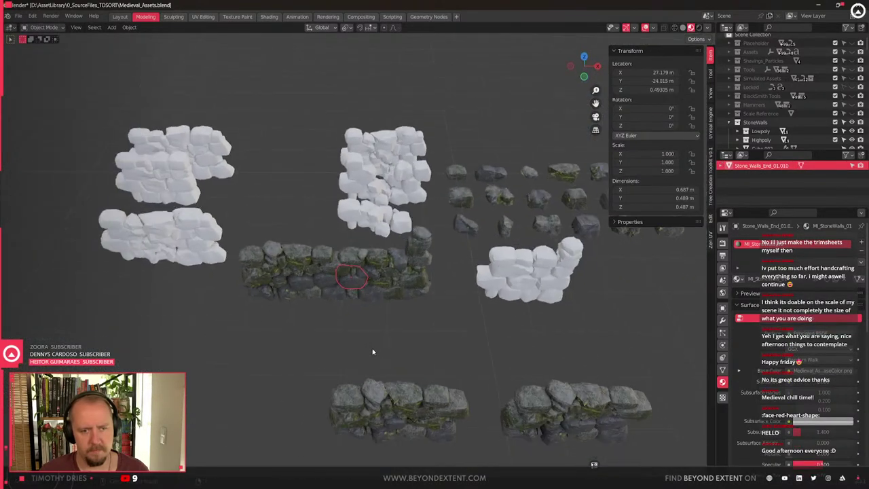
pyautogui.click(333, 299)
pyautogui.press('Delete')
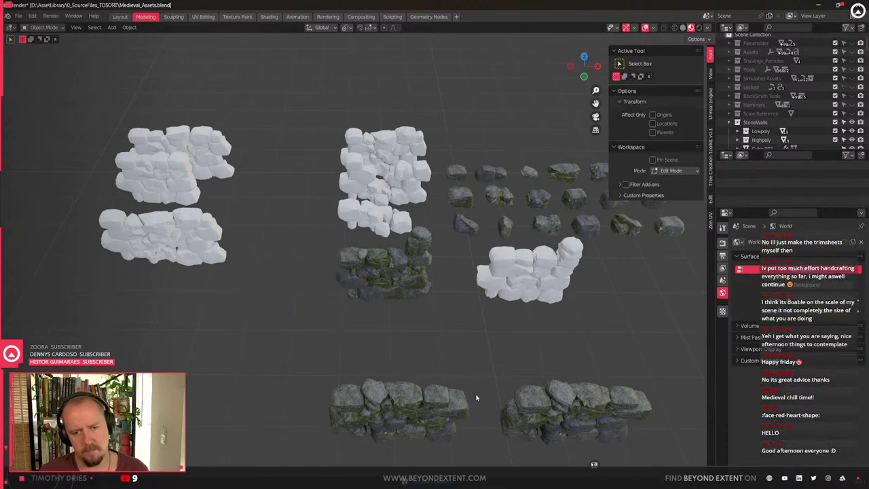
# Delete the extra copy standing beside the original textured straight wall
pyautogui.keyDown('shift'); pyautogui.moveTo(481, 398); pyautogui.dragTo(392, 294, button='middle'); pyautogui.keyUp('shift')
pyautogui.click(476, 307)
pyautogui.doubleClick(769, 166)
pyautogui.click(274, 307)
pyautogui.moveTo(190, 272); pyautogui.dragTo(401, 379)
pyautogui.click(452, 301)
pyautogui.press('Delete')
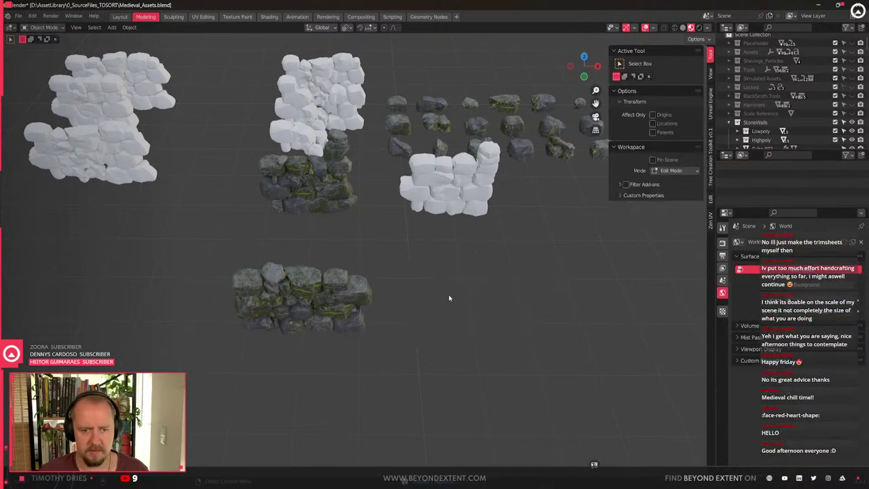
# Duplicate all stones of the textured straight wall and place the copy beside it along X
pyautogui.moveTo(163, 218); pyautogui.dragTo(463, 419)
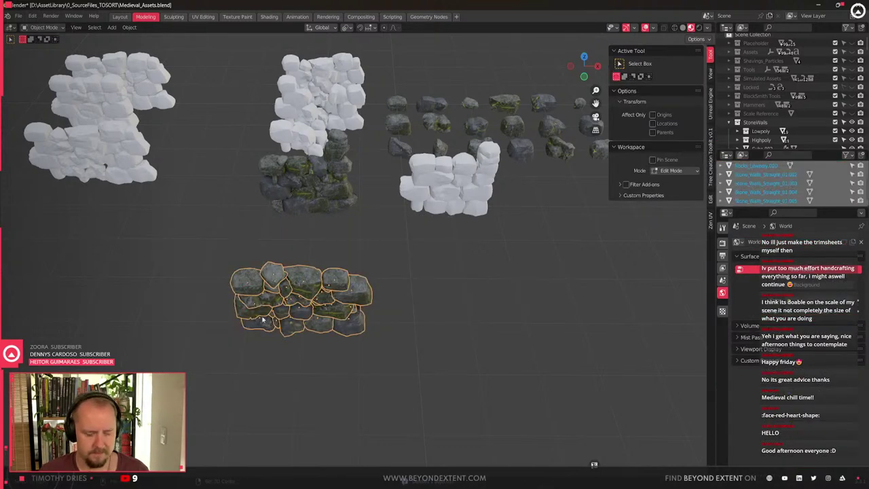
pyautogui.hotkey('shift', 'd')
pyautogui.press('y')
pyautogui.press('x')
pyautogui.click(469, 332)
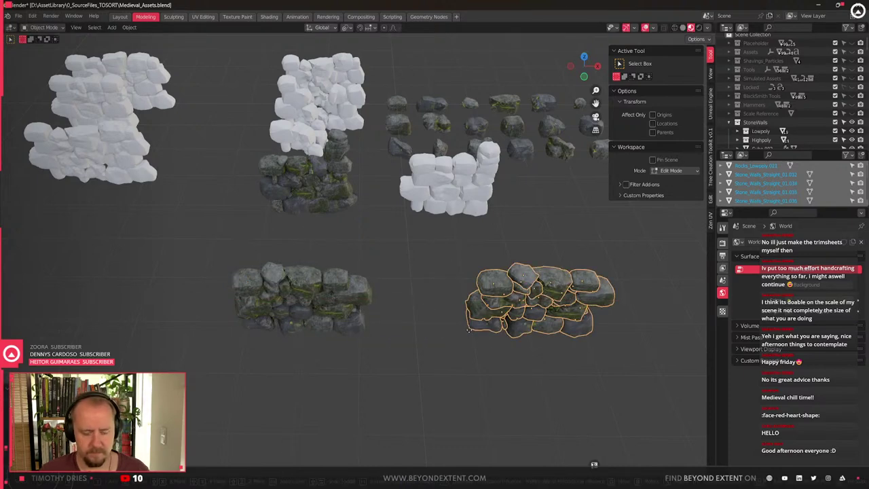
pyautogui.press('g')
pyautogui.press('y')
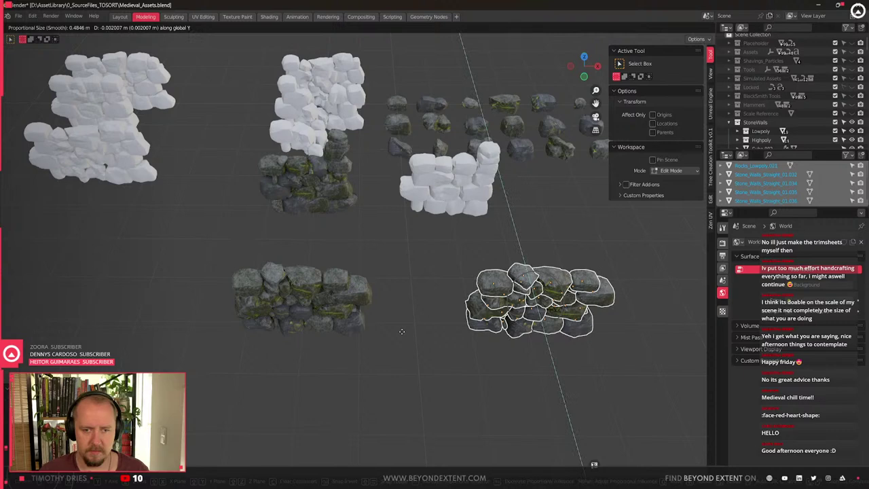
pyautogui.press('x')
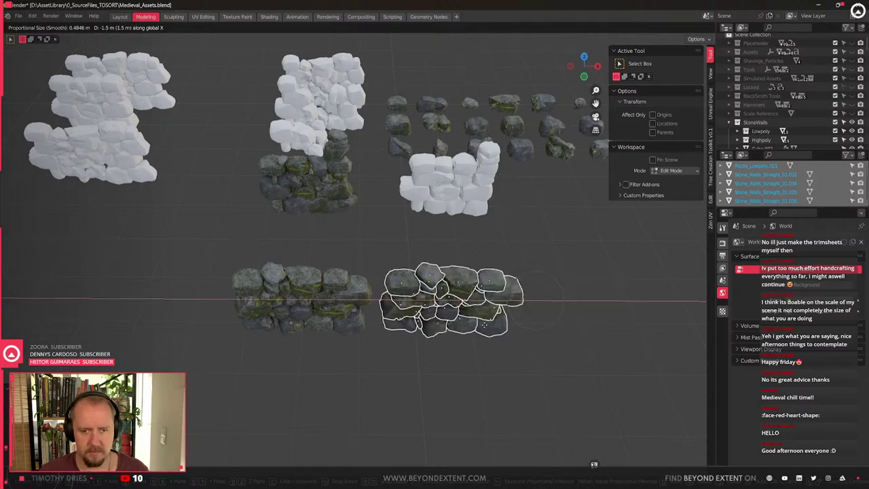
pyautogui.press('y')
pyautogui.click(485, 328)
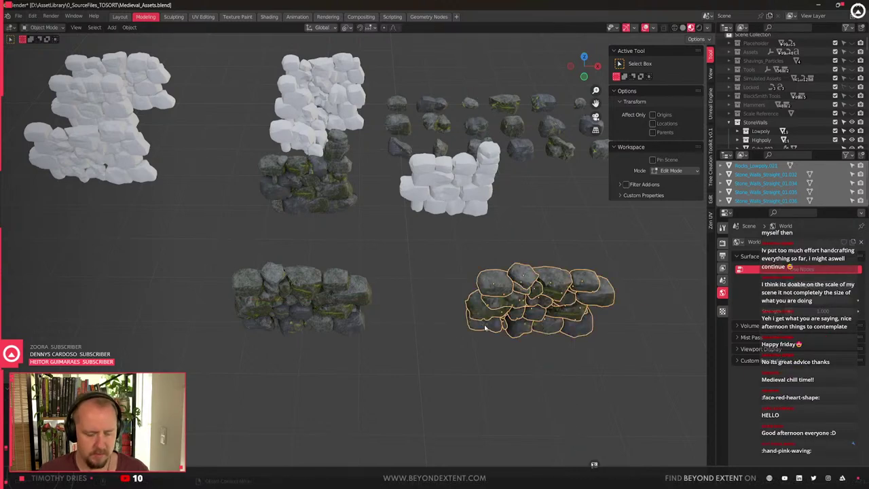
pyautogui.press('g')
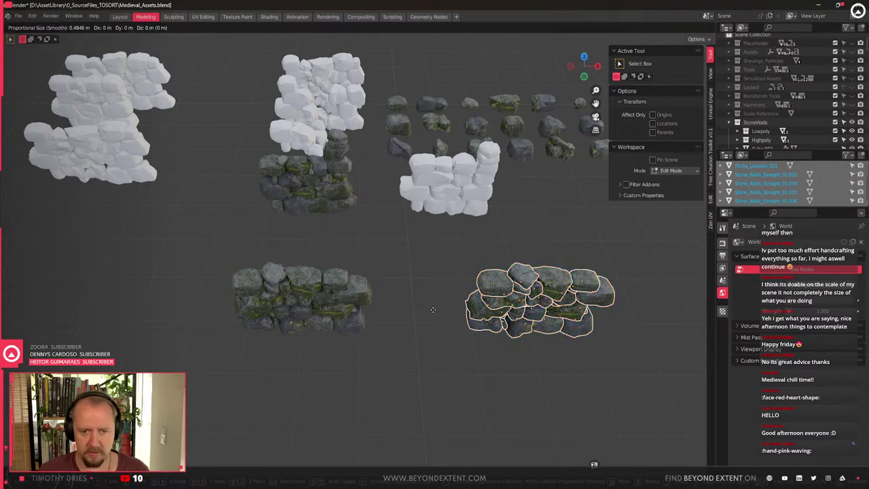
pyautogui.write('x')
pyautogui.write('-1')
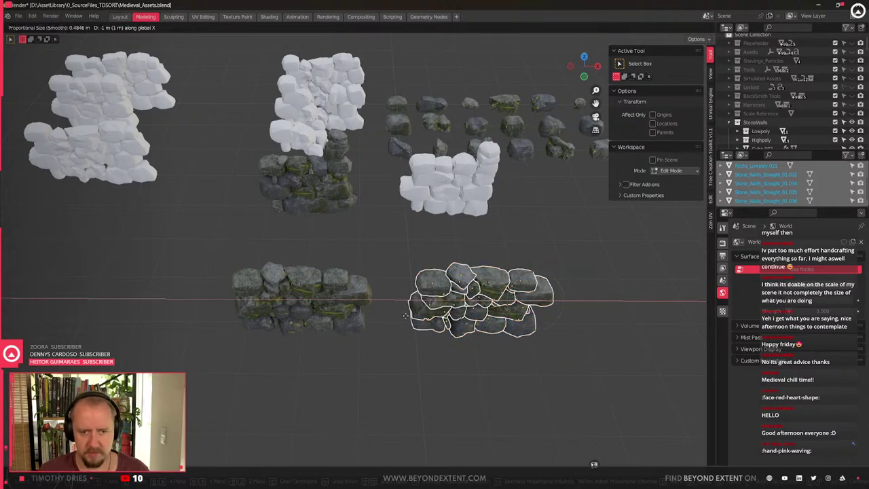
pyautogui.press('Escape')
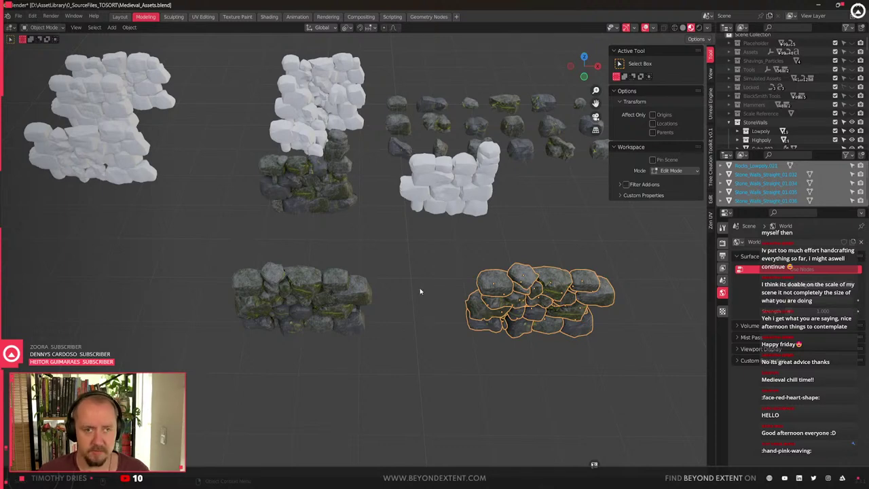
# Select the duplicated wall's stones with one middle stone active and move them about -1.41 m along X
pyautogui.moveTo(467, 266); pyautogui.dragTo(689, 395)
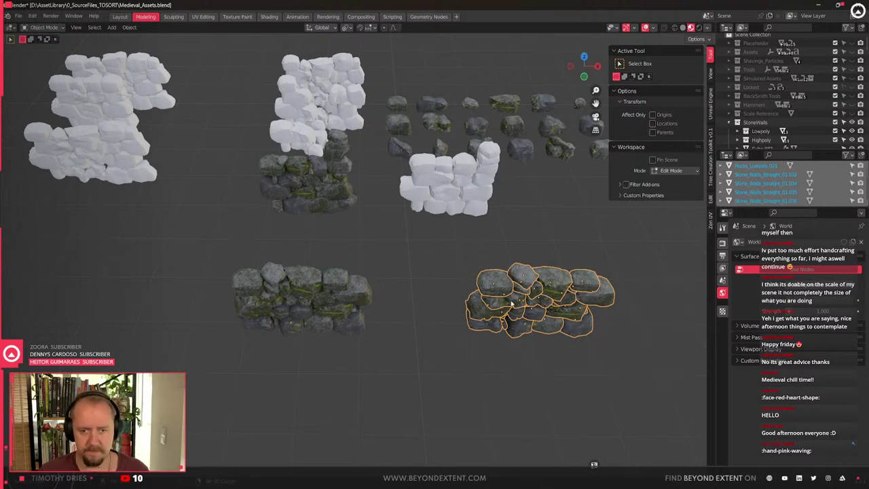
pyautogui.keyDown('shift'); pyautogui.click(534, 299); pyautogui.keyUp('shift')
pyautogui.press('g')
pyautogui.press('x')
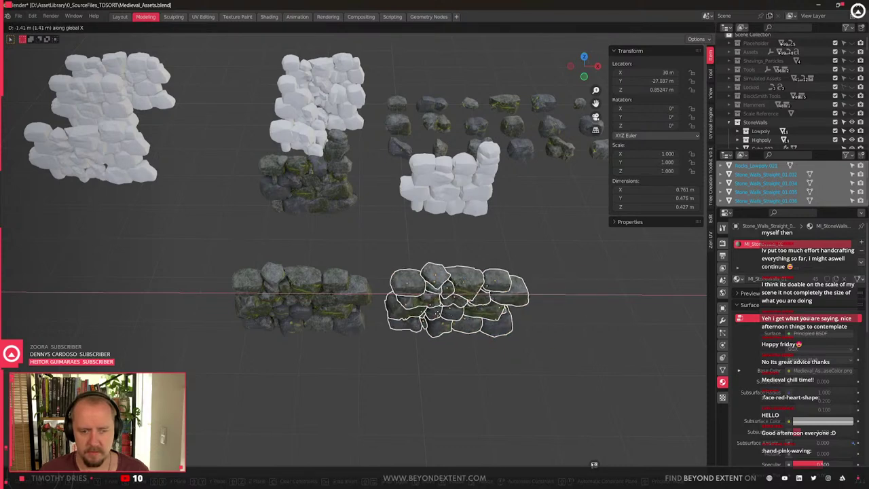
pyautogui.click(446, 314)
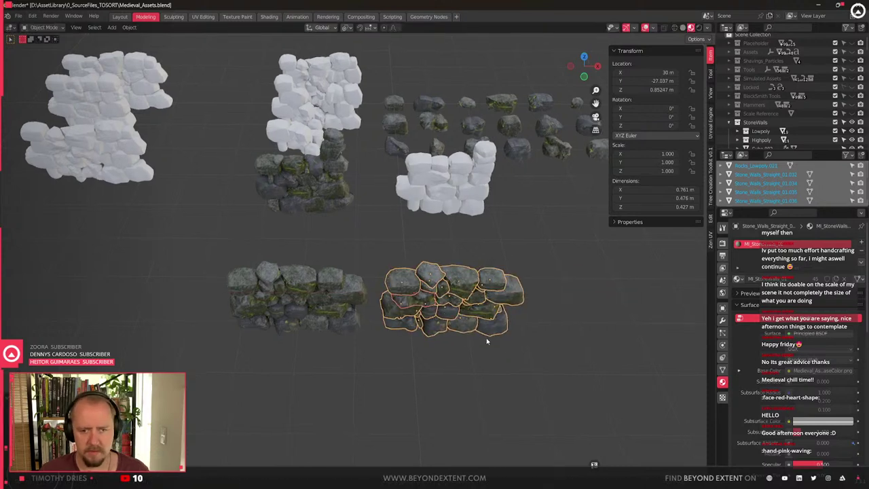
# Set the pivot point to Bounding Box Center and move the duplicated stones 0.3701 m along X
pyautogui.scroll(3, 446, 315)
pyautogui.press('.')
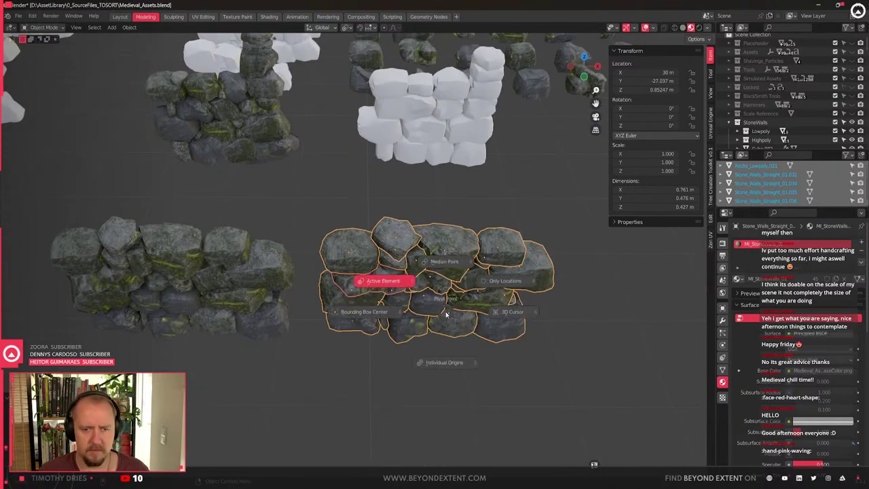
pyautogui.click(383, 314)
pyautogui.press('r')
pyautogui.press('g')
pyautogui.press('x')
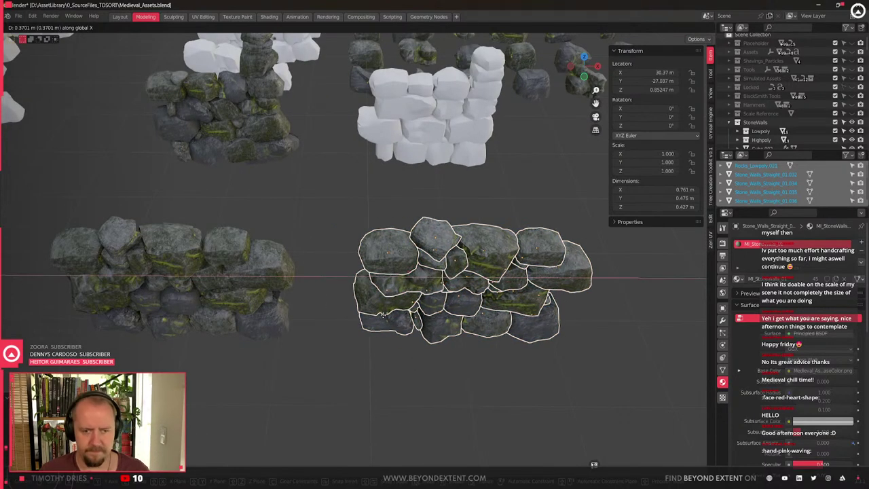
pyautogui.click(384, 318)
# Apply Origin to Geometry to the duplicated stones and join them into one object
pyautogui.scroll(2, 384, 317)
pyautogui.press('q')
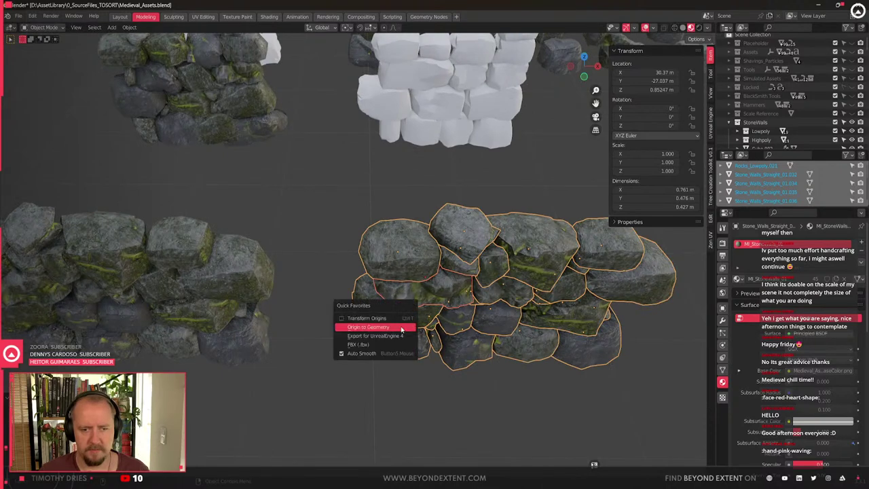
pyautogui.click(402, 329)
pyautogui.hotkey('ctrl', 'j')
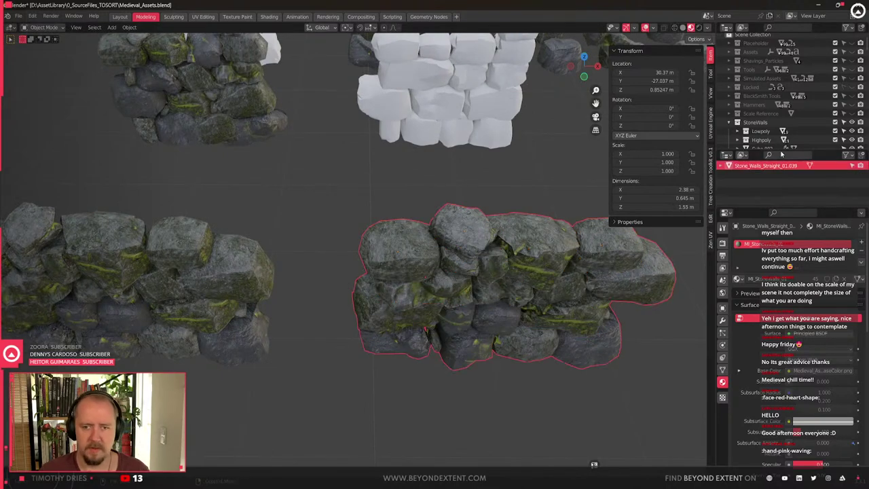
# Rename the joined wall object as Stone_Walls_Straight_01
pyautogui.click(776, 171)
pyautogui.click(465, 294)
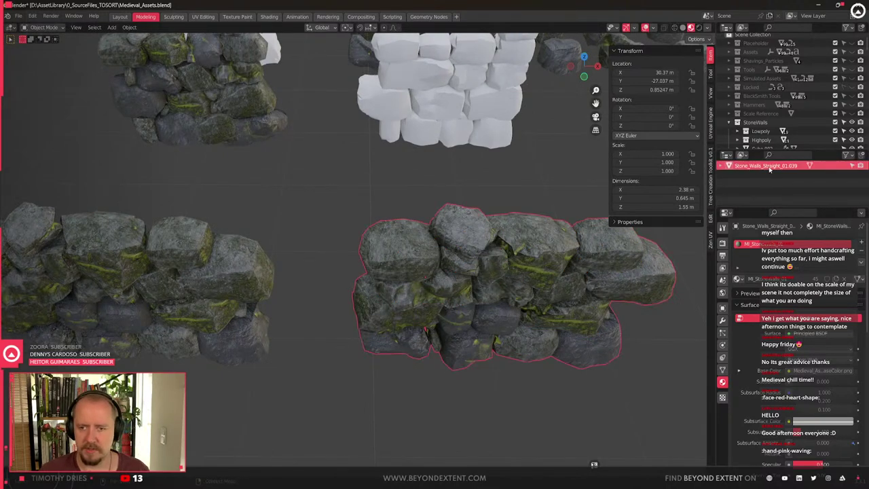
pyautogui.press('Return')
# Enable origin-only transforms and snap the joined wall's origin to X 30 m, Y -27 m, Z 1 m
pyautogui.press('q')
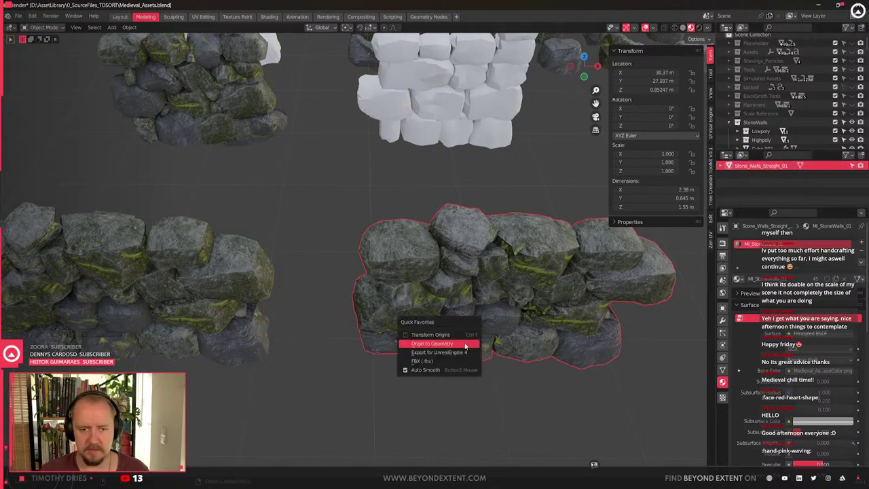
pyautogui.click(458, 330)
pyautogui.press('g')
pyautogui.rightClick(398, 364)
pyautogui.press('g')
pyautogui.click(398, 323)
# Lower the joined wall's origin by 1 m to Z 0 m and turn off origin-only transforms
pyautogui.moveTo(398, 323); pyautogui.dragTo(434, 291, button='middle')
pyautogui.press('s')
pyautogui.press('z')
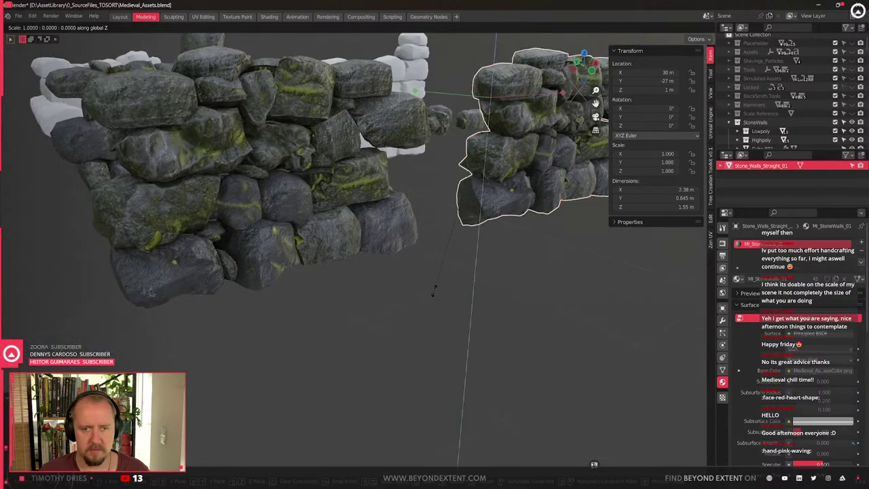
pyautogui.rightClick(424, 366)
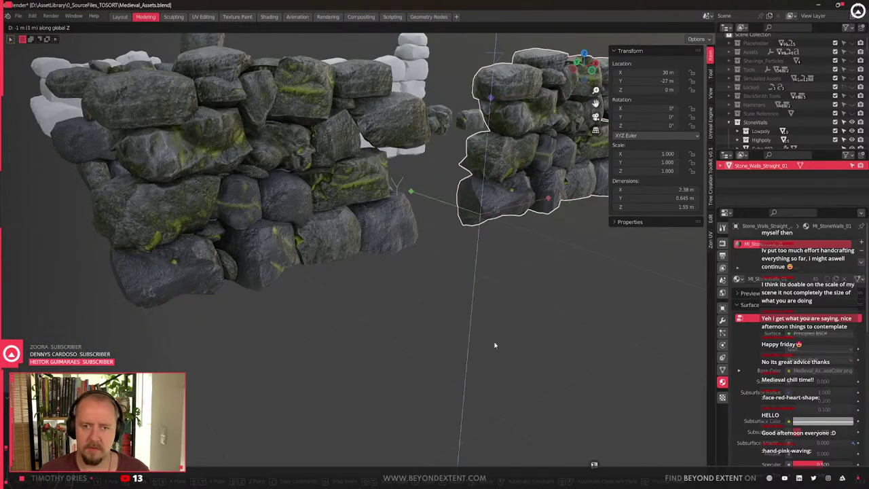
pyautogui.press('q')
pyautogui.click(498, 291)
# Duplicate the joined wall horizontally next to the end piece, at X 25 m, Y -24 m
pyautogui.scroll(-5, 460, 305)
pyautogui.moveTo(460, 305); pyautogui.dragTo(417, 303, button='middle')
pyautogui.hotkey('shift', 'd')
pyautogui.hotkey('shift', 'z')
pyautogui.click(265, 173)
pyautogui.press('KP_Decimal')
# Examine the joint between the placed straight wall and the end piece, and the base stones of the straight walls
pyautogui.moveTo(322, 299); pyautogui.dragTo(281, 254, button='middle')
pyautogui.scroll(4, 281, 254)
pyautogui.keyDown('shift'); pyautogui.moveTo(442, 251); pyautogui.dragTo(328, 258, button='middle'); pyautogui.keyUp('shift')
pyautogui.scroll(-8, 353, 227)
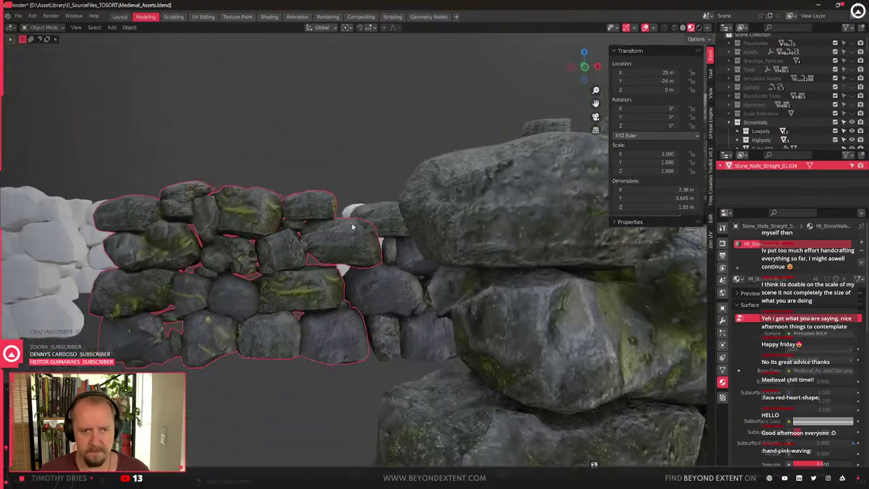
pyautogui.moveTo(352, 227); pyautogui.dragTo(324, 291, button='middle')
pyautogui.click(598, 304)
pyautogui.click(216, 321)
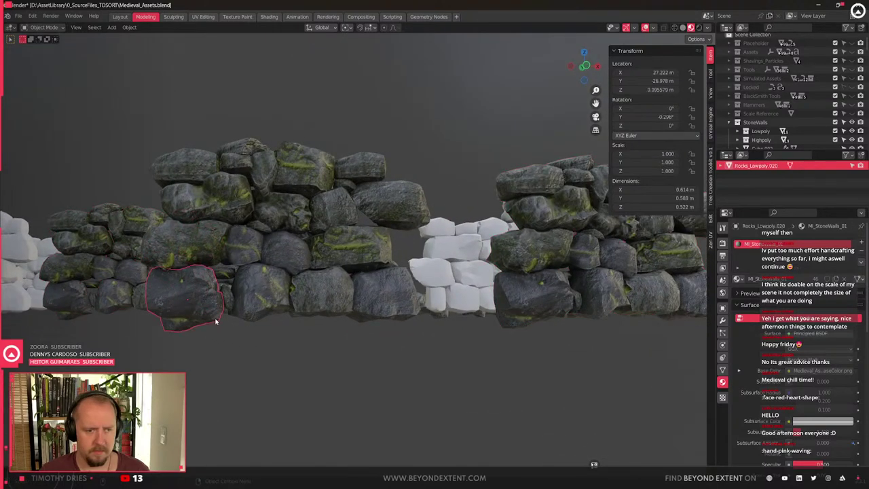
pyautogui.scroll(-2, 216, 321)
# Isolate Stone_Walls_Straight_01 by hiding everything else and view it from the front
pyautogui.click(491, 301)
pyautogui.moveTo(491, 300); pyautogui.dragTo(416, 309, button='middle')
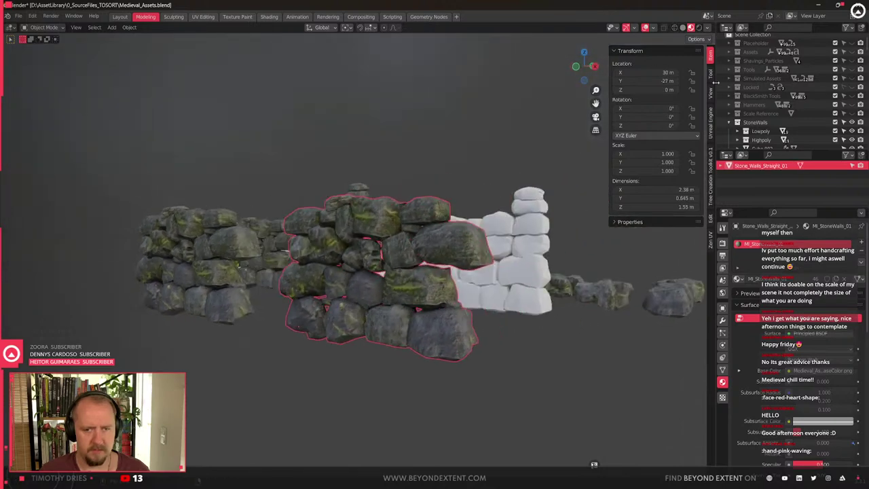
pyautogui.hotkey('shift', 'h')
pyautogui.click(576, 67)
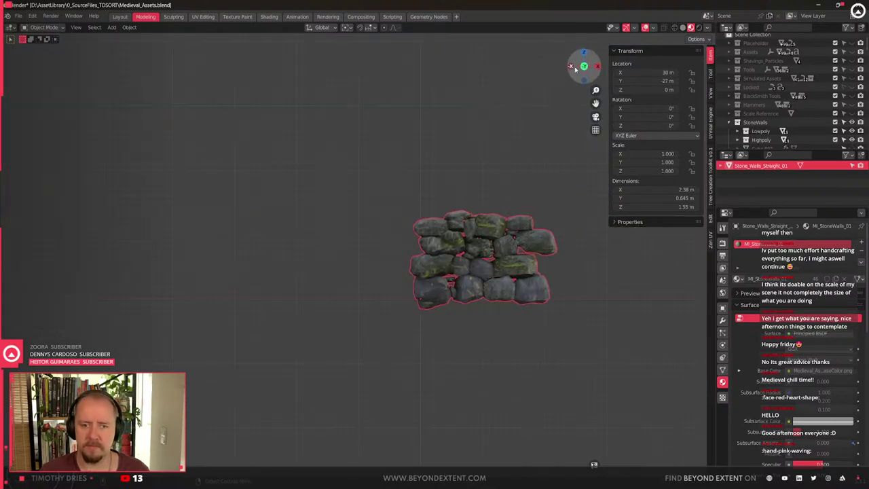
pyautogui.scroll(5, 495, 303)
pyautogui.keyDown('shift'); pyautogui.moveTo(497, 303); pyautogui.dragTo(292, 273, button='middle'); pyautogui.keyUp('shift')
pyautogui.keyDown('shift'); pyautogui.moveTo(346, 244); pyautogui.dragTo(318, 276, button='middle'); pyautogui.keyUp('shift')
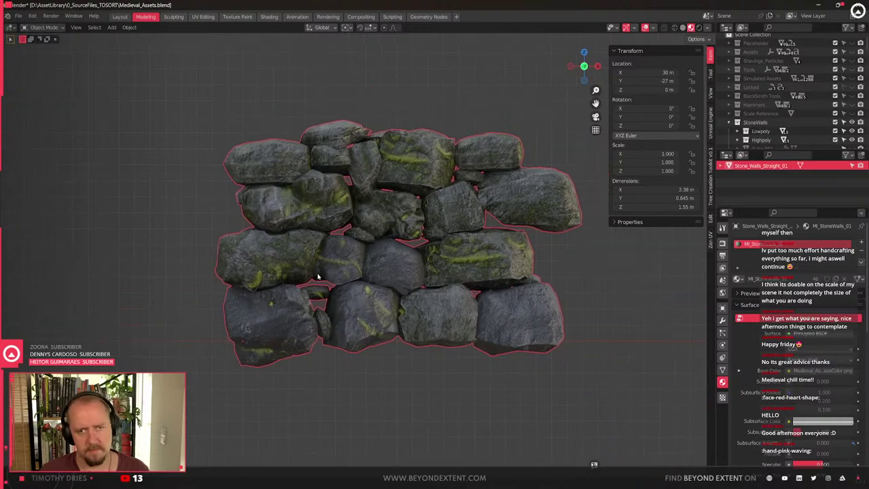
# Check the Unreal level briefly, return to Blender and export Stone_Walls_Straight_01 for Unreal Engine
pyautogui.hotkey('alt', 'Tab')
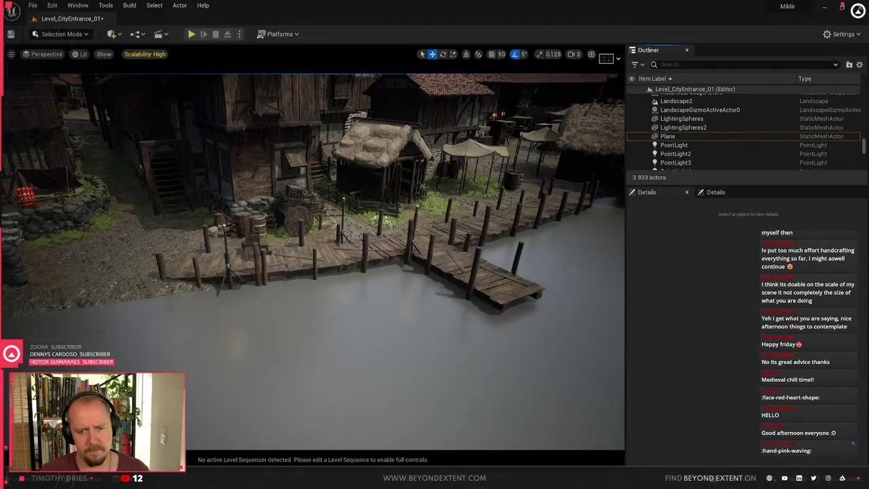
pyautogui.moveTo(335, 282)
pyautogui.mouseDown(button='right')
pyautogui.moveTo(285, 231)
pyautogui.moveTo(258, 251)
pyautogui.moveTo(272, 306)
pyautogui.moveTo(334, 285)
pyautogui.mouseUp(button='right')
pyautogui.hotkey('alt', 'Tab')
pyautogui.press('q')
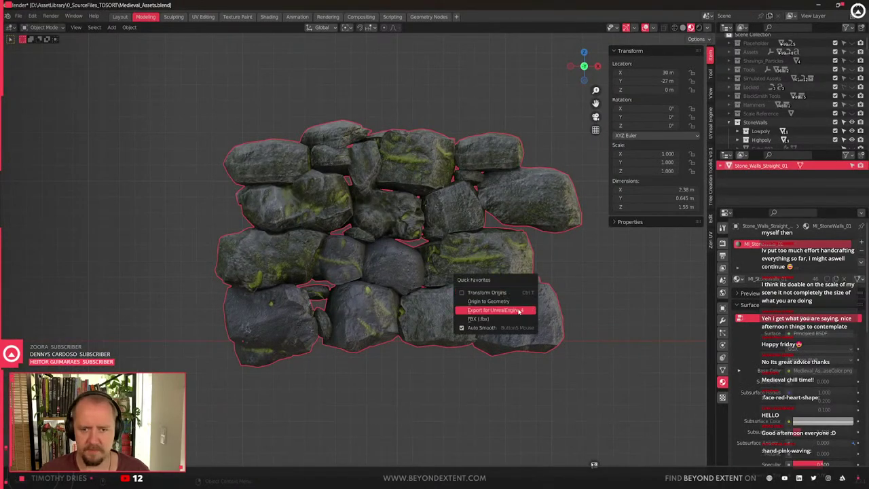
pyautogui.click(495, 310)
# Switch to Unreal Engine and select the wall section SM_Stone_Walls_Straight_37 near the bench and fire basket
pyautogui.hotkey('alt', 'Tab')
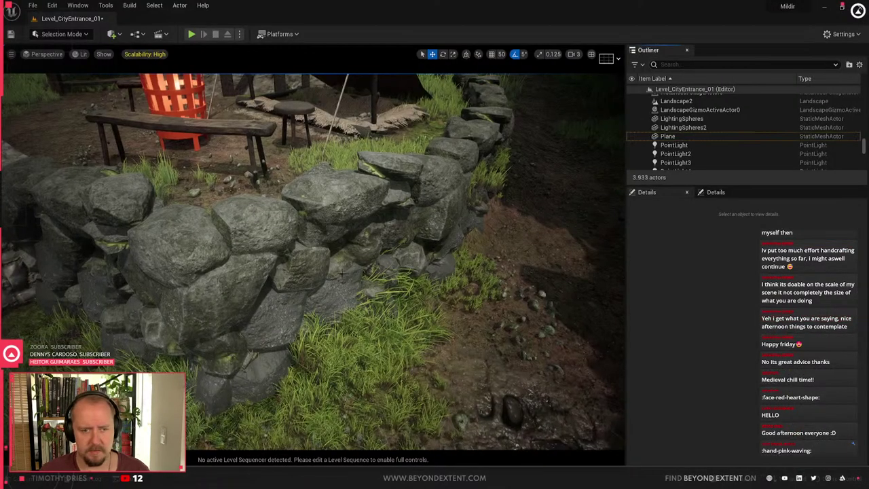
pyautogui.click(333, 231)
pyautogui.press('Escape')
pyautogui.moveTo(375, 326); pyautogui.dragTo(333, 327, button='right')
pyautogui.click(345, 268)
pyautogui.hotkey('ctrl', 'space')
pyautogui.hotkey('ctrl', 'space')
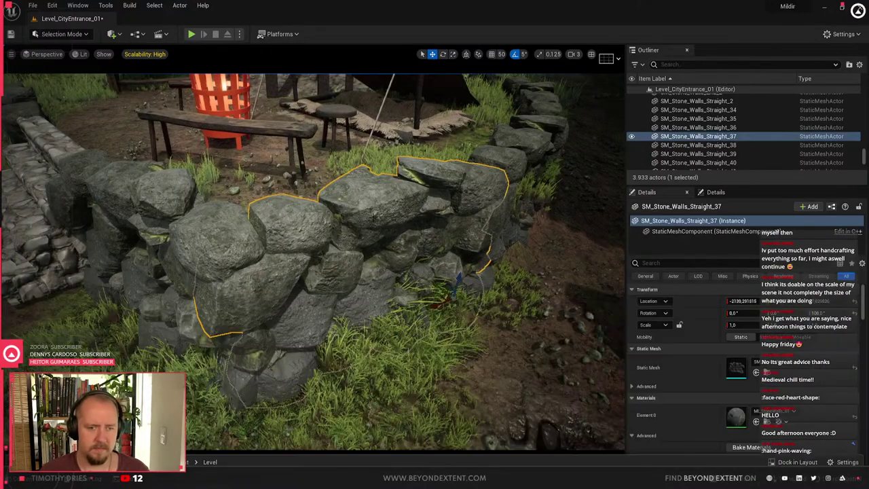
# Locate the selected wall's mesh asset SM_Stone_Walls_Straight_01 and reimport it
pyautogui.hotkey('ctrl', 'b')
pyautogui.rightClick(515, 384)
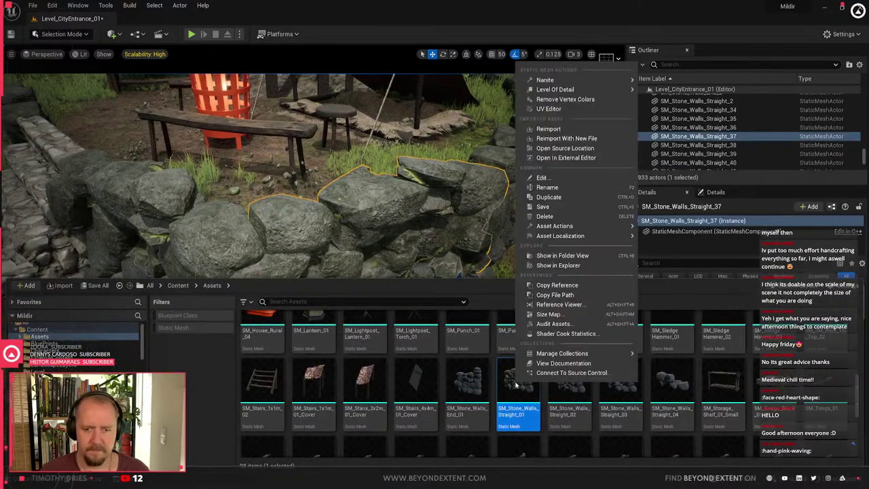
pyautogui.click(549, 128)
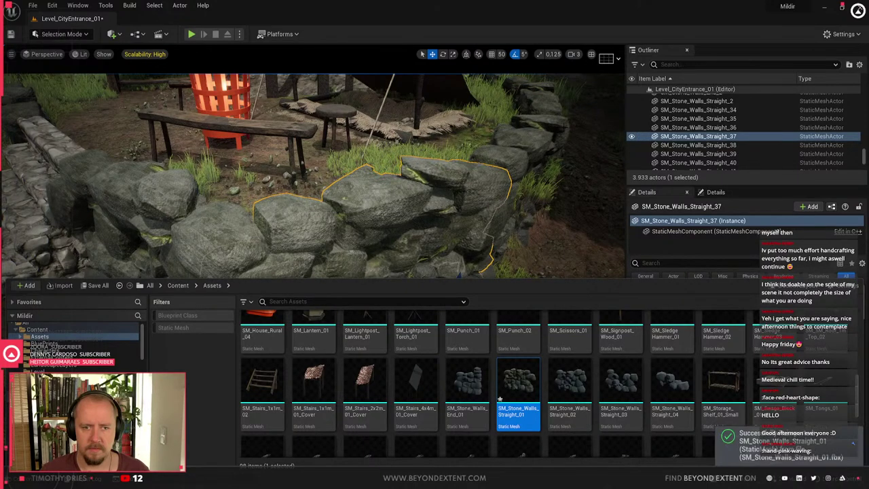
# Deselect the wall and check its corner in the level, switch to Blender and leave the isolated view of Stone_Walls_Straight_01
pyautogui.moveTo(328, 247); pyautogui.dragTo(326, 246, button='right')
pyautogui.press('Escape')
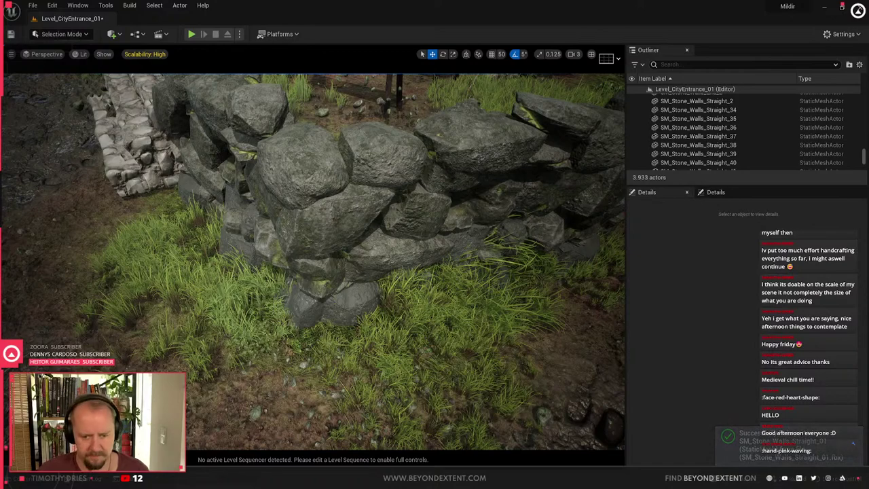
pyautogui.hotkey('alt', 'Tab')
pyautogui.click(456, 363)
pyautogui.scroll(-1, 384, 321)
pyautogui.press('/')
# Examine the joint between the straight wall copy Stone_Walls_Straight_01.034 and the adjoining end piece
pyautogui.click(383, 294)
pyautogui.moveTo(382, 294); pyautogui.dragTo(512, 196, button='middle')
pyautogui.click(468, 214)
pyautogui.press('KP_Decimal')
pyautogui.moveTo(468, 213); pyautogui.dragTo(237, 254, button='middle')
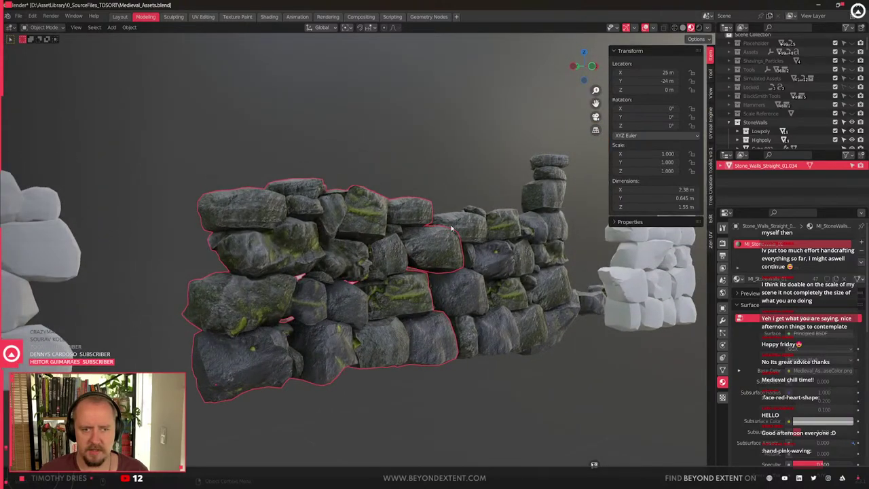
pyautogui.moveTo(461, 218); pyautogui.dragTo(408, 240, button='middle')
pyautogui.scroll(4, 373, 295)
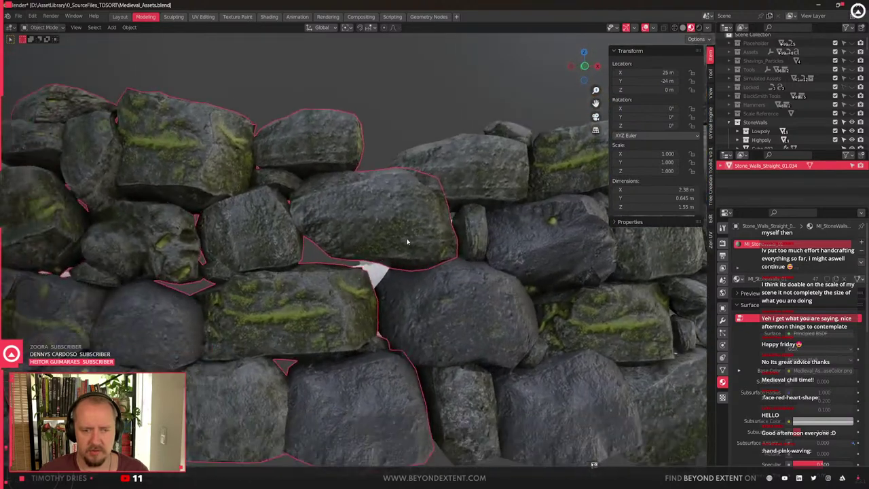
pyautogui.scroll(-7, 363, 225)
pyautogui.moveTo(363, 225); pyautogui.dragTo(330, 263, button='middle')
pyautogui.scroll(-3, 324, 274)
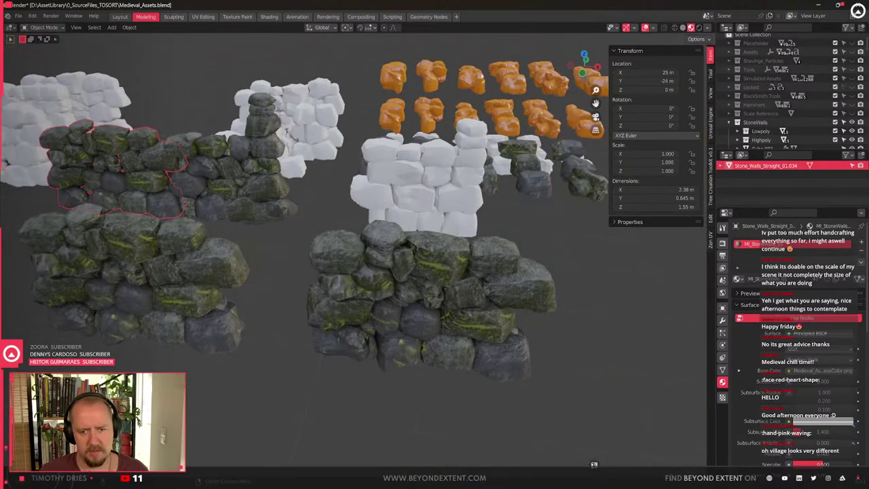
# Switch to Unreal Engine, widen the viewport and examine the village houses and stone walls from the waterside
pyautogui.hotkey('alt', 'Tab')
pyautogui.moveTo(568, 451); pyautogui.dragTo(462, 299, button='right')
pyautogui.moveTo(312, 261); pyautogui.dragTo(301, 262, button='right')
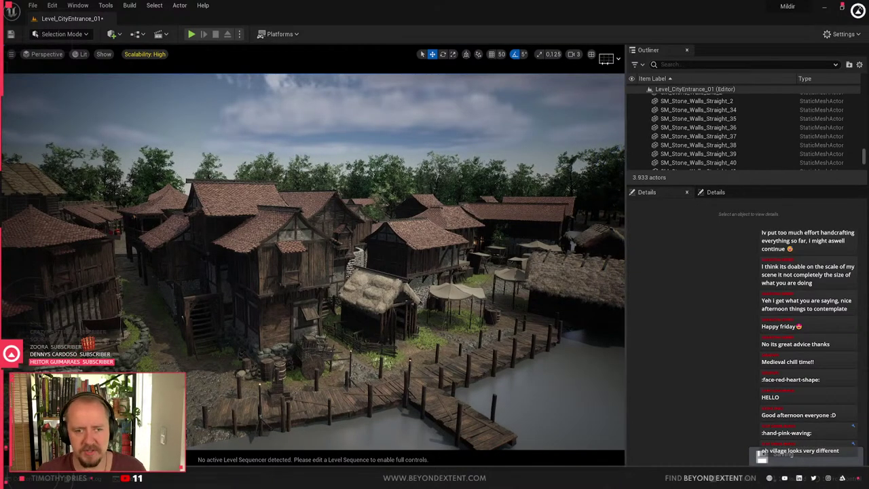
pyautogui.moveTo(626, 254); pyautogui.dragTo(745, 258)
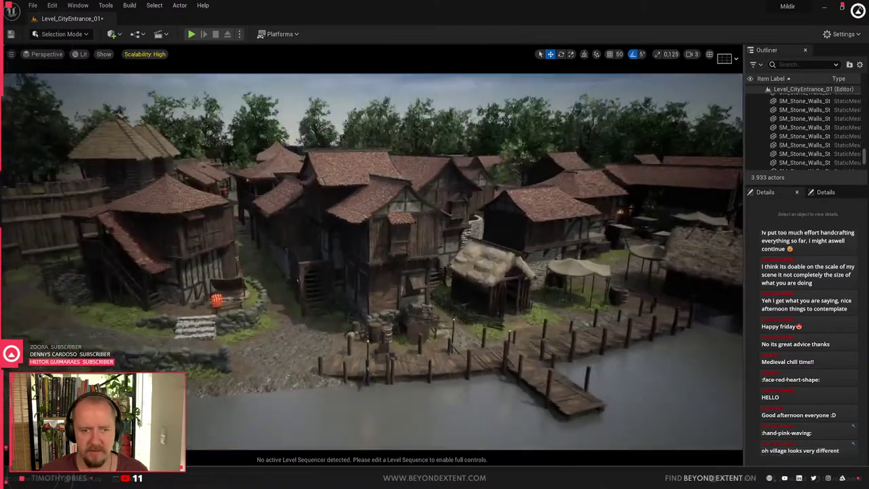
pyautogui.moveTo(372, 262); pyautogui.dragTo(442, 261, button='right')
pyautogui.press('w')
pyautogui.moveTo(372, 261); pyautogui.dragTo(431, 269, button='right')
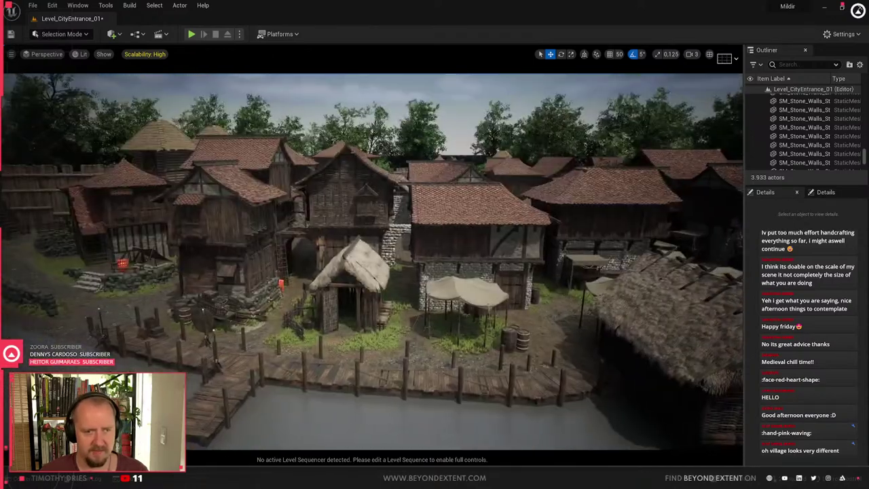
pyautogui.press('w')
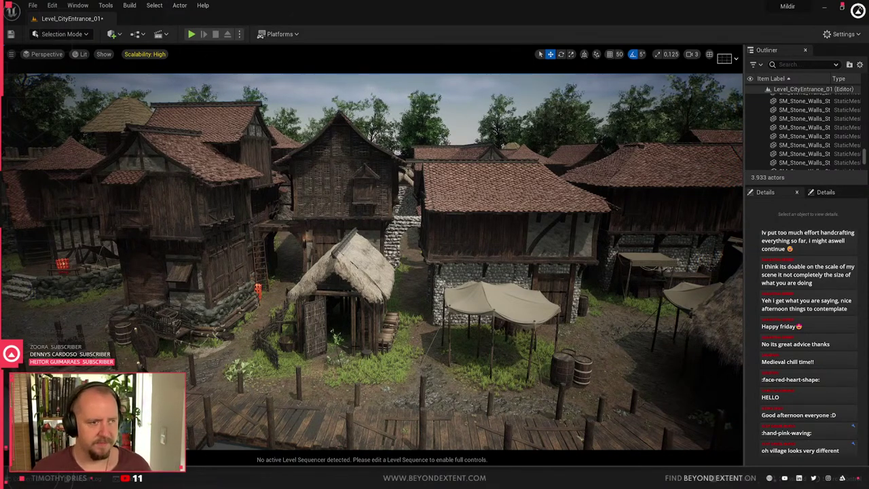
pyautogui.press('w')
pyautogui.moveTo(401, 316); pyautogui.dragTo(292, 329, button='right')
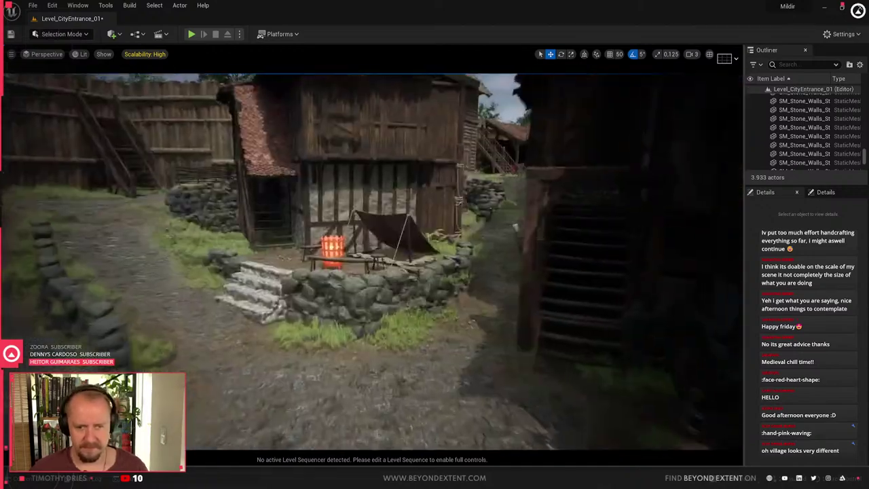
# Switch to Blender, select the original Stone_Walls_Straight_01 and examine the gaps between its rocks from several sides
pyautogui.hotkey('alt', 'Tab')
pyautogui.scroll(-3, 292, 338)
pyautogui.click(376, 333)
pyautogui.keyDown('shift'); pyautogui.moveTo(376, 334); pyautogui.dragTo(458, 343, button='middle'); pyautogui.keyUp('shift')
pyautogui.scroll(2, 364, 265)
pyautogui.click(271, 204)
pyautogui.press('KP_Decimal')
pyautogui.scroll(-2, 371, 279)
pyautogui.moveTo(376, 289); pyautogui.dragTo(428, 371, button='middle')
pyautogui.scroll(4, 396, 336)
pyautogui.scroll(-6, 437, 312)
pyautogui.keyDown('shift'); pyautogui.moveTo(428, 371); pyautogui.dragTo(210, 369, button='middle'); pyautogui.keyUp('shift')
pyautogui.click(449, 332)
pyautogui.press('KP_Decimal')
pyautogui.moveTo(449, 333); pyautogui.dragTo(266, 309, button='middle')
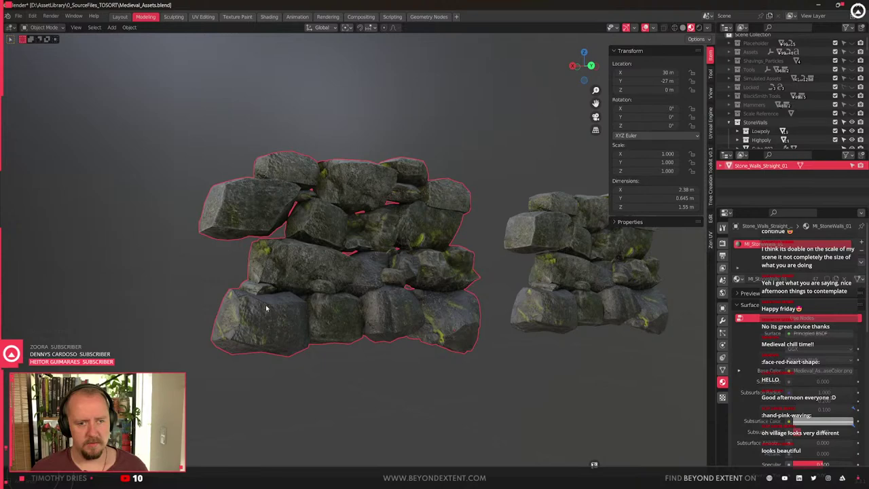
pyautogui.moveTo(236, 248); pyautogui.dragTo(383, 257, button='middle')
pyautogui.scroll(5, 509, 282)
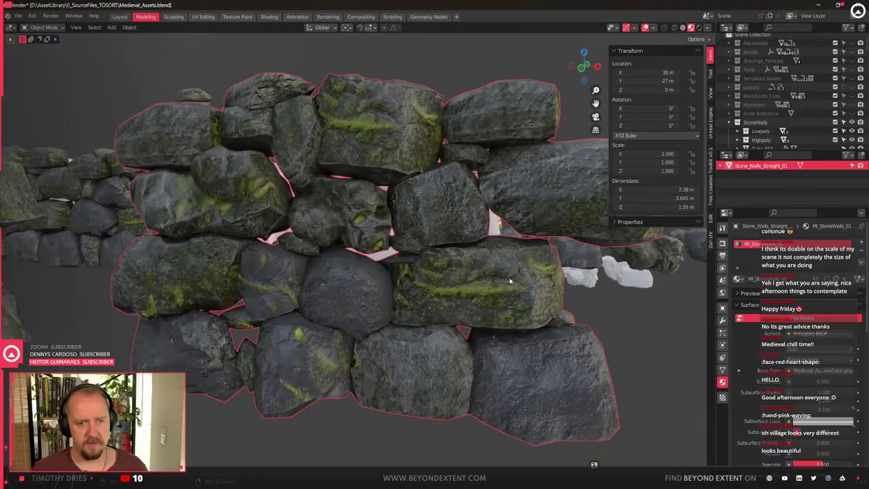
pyautogui.scroll(-6, 509, 281)
# Fit a small filler stone into the gap beneath the large protruding rock of Stone_Walls_Straight_01 in Edit Mode
pyautogui.scroll(2, 377, 239)
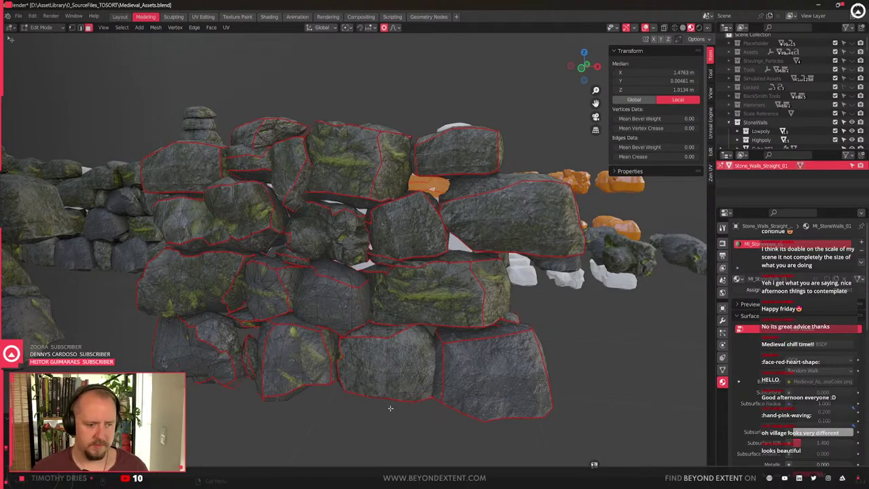
pyautogui.keyDown('shift'); pyautogui.moveTo(390, 362); pyautogui.dragTo(244, 332, button='middle'); pyautogui.keyUp('shift')
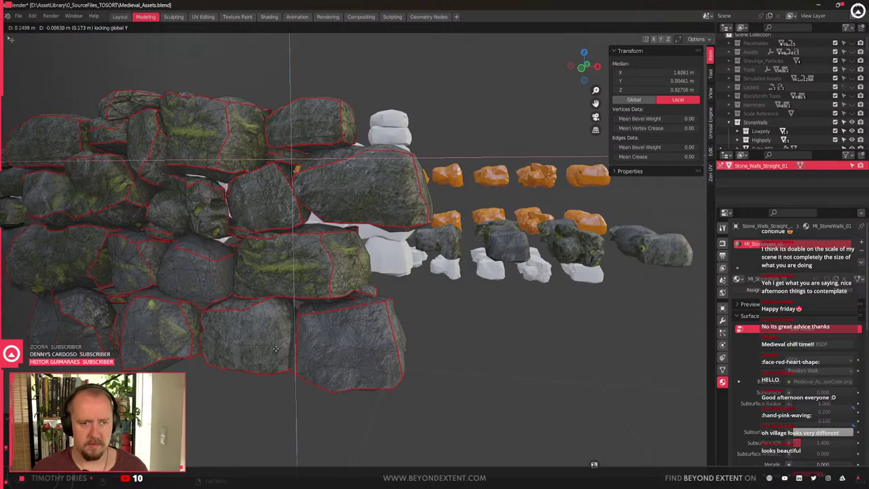
pyautogui.click(305, 374)
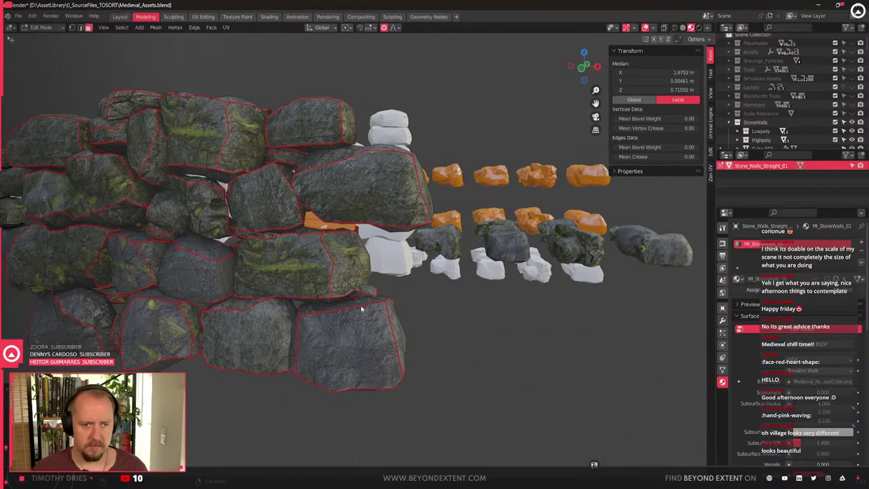
pyautogui.click(418, 284)
pyautogui.press('g')
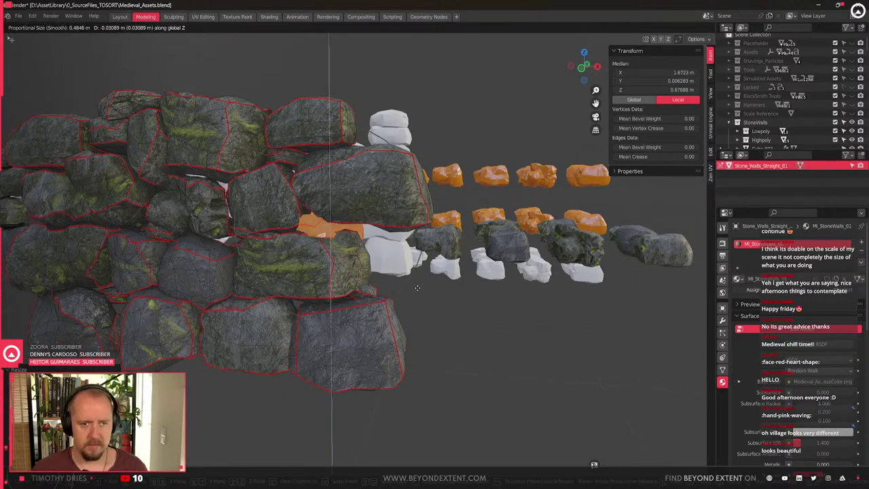
pyautogui.click(419, 288)
pyautogui.press('Tab')
# Rotate the rock Stone_Walls_End_01.009 about Y to about 25.6° and raise it above the neighbouring straight wall's joint
pyautogui.moveTo(370, 258); pyautogui.dragTo(353, 285, button='middle')
pyautogui.scroll(-5, 322, 304)
pyautogui.click(324, 219)
pyautogui.press('KP_Decimal')
pyautogui.scroll(-10, 324, 219)
pyautogui.moveTo(324, 219); pyautogui.dragTo(376, 250, button='middle')
pyautogui.scroll(3, 379, 208)
pyautogui.click(400, 193)
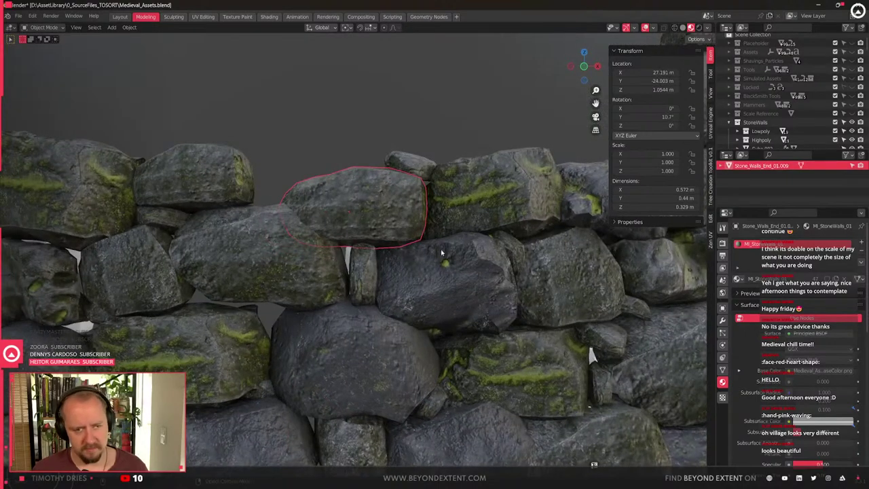
pyautogui.press('r')
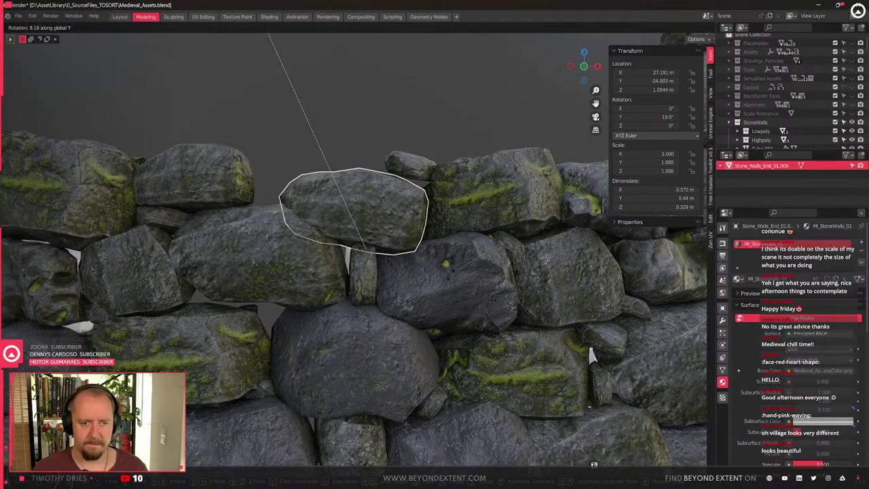
pyautogui.press('g')
pyautogui.press('z')
pyautogui.click(465, 265)
pyautogui.press('r')
pyautogui.click(467, 278)
pyautogui.press('g')
pyautogui.press('z')
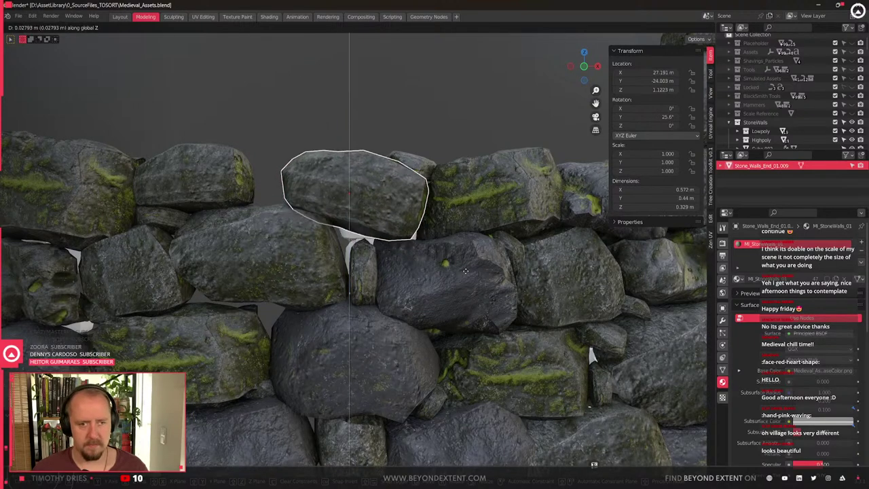
pyautogui.click(467, 272)
# Try to widen the end column's rock Stone_Walls_End_01.004 along Y by a factor of about 1.31
pyautogui.moveTo(415, 178); pyautogui.dragTo(403, 278, button='middle')
pyautogui.click(410, 191)
pyautogui.scroll(-3, 404, 278)
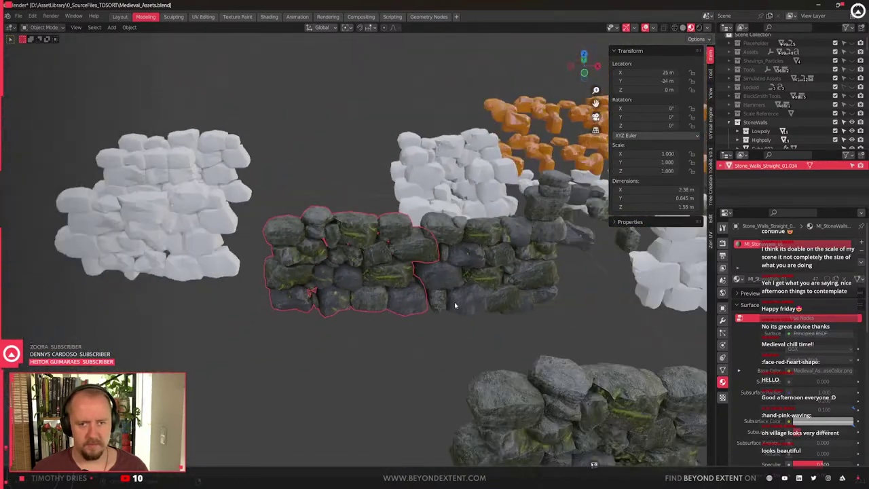
pyautogui.keyDown('shift'); pyautogui.moveTo(456, 303); pyautogui.dragTo(298, 309, button='middle'); pyautogui.keyUp('shift')
pyautogui.scroll(4, 347, 299)
pyautogui.moveTo(370, 321); pyautogui.dragTo(411, 147, button='middle')
pyautogui.moveTo(428, 225); pyautogui.dragTo(380, 362, button='middle')
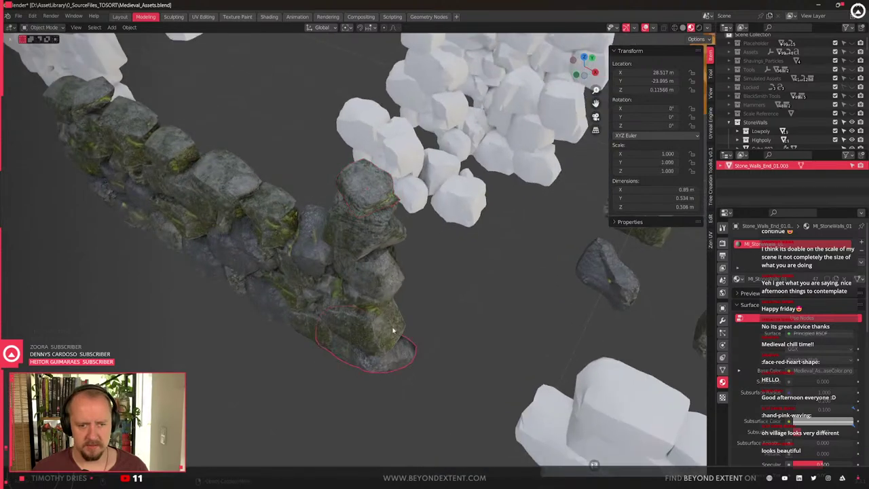
pyautogui.scroll(3, 393, 331)
pyautogui.press('s')
pyautogui.press('y')
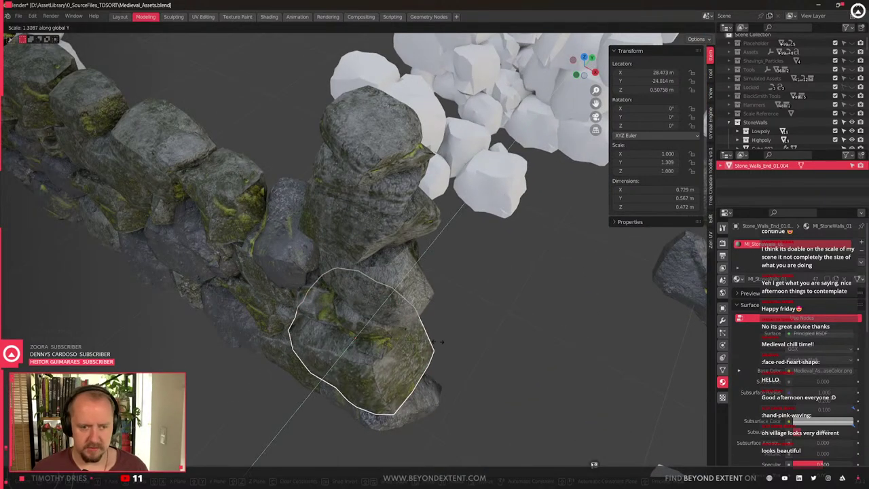
pyautogui.click(445, 342)
pyautogui.hotkey('ctrl', 'z')
# Select the stacked rocks of the wall's end column and scale them together along Y by about 1.26
pyautogui.moveTo(373, 347); pyautogui.dragTo(395, 334, button='middle')
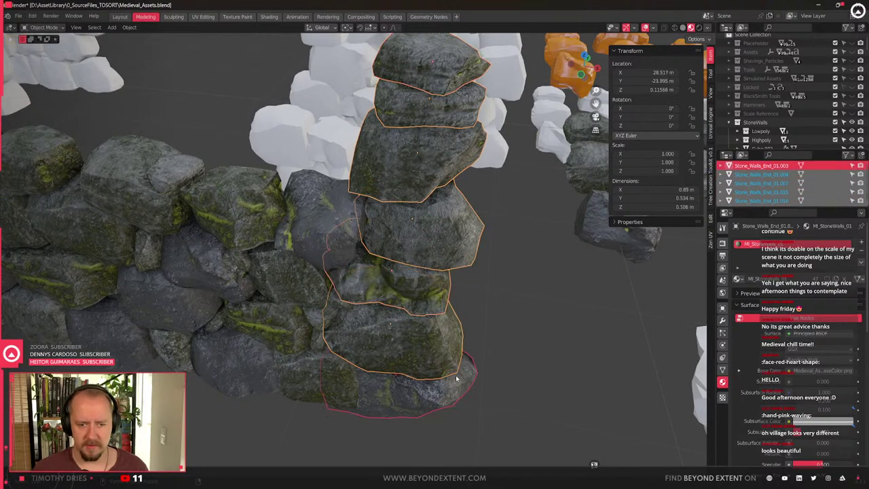
pyautogui.moveTo(457, 380); pyautogui.dragTo(394, 394, button='middle')
pyautogui.press('s')
pyautogui.press('y')
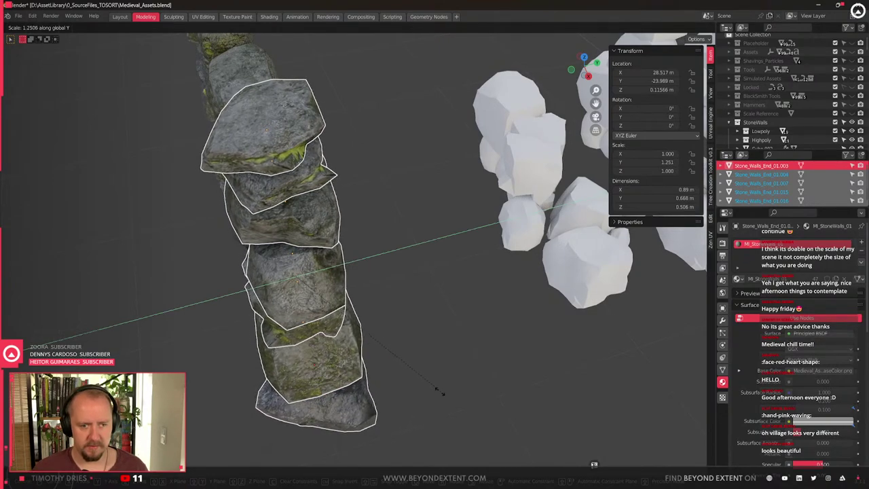
pyautogui.click(439, 387)
pyautogui.hotkey('alt', 'a')
# Examine the widened end column and the assembled wall from above and from the front
pyautogui.moveTo(356, 376); pyautogui.dragTo(611, 343, button='middle')
pyautogui.scroll(-3, 396, 197)
pyautogui.moveTo(396, 198); pyautogui.dragTo(119, 350, button='middle')
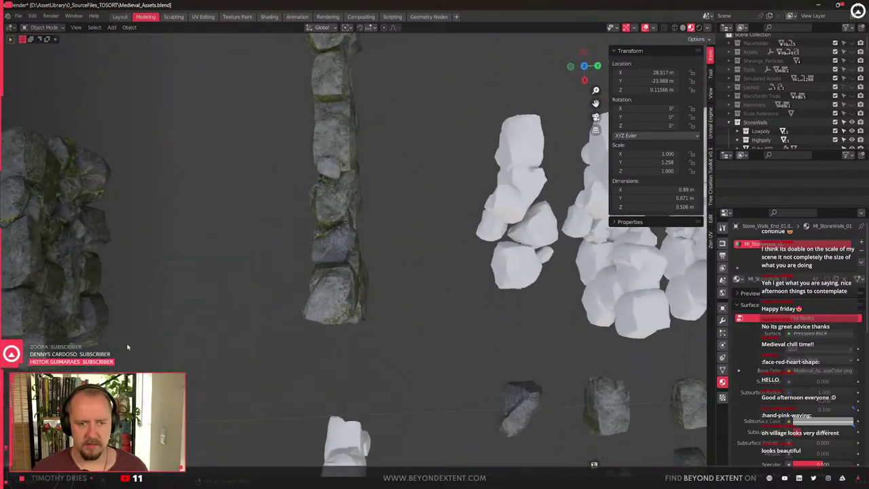
pyautogui.scroll(-4, 136, 346)
pyautogui.keyDown('shift'); pyautogui.moveTo(219, 322); pyautogui.dragTo(254, 314, button='middle'); pyautogui.keyUp('shift')
pyautogui.scroll(-1, 285, 317)
pyautogui.keyDown('shift'); pyautogui.moveTo(366, 316); pyautogui.dragTo(342, 328, button='middle'); pyautogui.keyUp('shift')
pyautogui.click(360, 260)
pyautogui.moveTo(326, 291); pyautogui.dragTo(353, 310, button='middle')
pyautogui.click(348, 317)
pyautogui.scroll(-2, 347, 318)
pyautogui.keyDown('shift'); pyautogui.moveTo(358, 342); pyautogui.dragTo(339, 351, button='middle'); pyautogui.keyUp('shift')
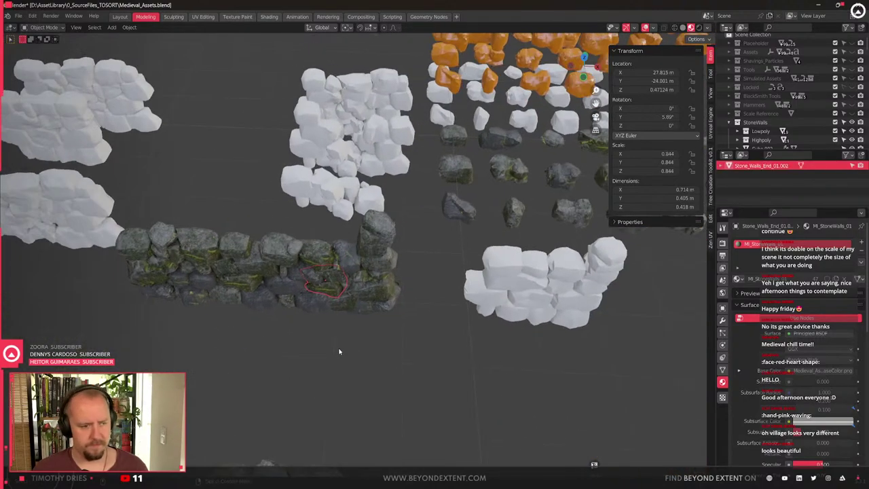
pyautogui.scroll(2, 339, 351)
pyautogui.keyDown('shift'); pyautogui.moveTo(150, 316); pyautogui.dragTo(373, 235, button='middle'); pyautogui.keyUp('shift')
pyautogui.click(260, 287)
pyautogui.scroll(-3, 348, 305)
pyautogui.scroll(4, 386, 340)
pyautogui.scroll(2, 362, 262)
pyautogui.scroll(-7, 373, 235)
pyautogui.moveTo(421, 268); pyautogui.dragTo(367, 306, button='middle')
pyautogui.keyDown('shift'); pyautogui.moveTo(367, 306); pyautogui.dragTo(89, 306, button='middle'); pyautogui.keyUp('shift')
# Select Stone_Walls_Straight_01, focus on its opposite side and open its mesh in Edit Mode
pyautogui.click(286, 292)
pyautogui.press('KP_Decimal')
pyautogui.moveTo(385, 310); pyautogui.dragTo(577, 326, button='middle')
pyautogui.scroll(5, 484, 339)
pyautogui.scroll(4, 343, 220)
pyautogui.keyDown('shift'); pyautogui.moveTo(484, 339); pyautogui.dragTo(362, 246, button='middle'); pyautogui.keyUp('shift')
pyautogui.scroll(-2, 346, 210)
pyautogui.scroll(1, 345, 210)
pyautogui.press('Tab')
# Move the small stone into the gap beside the large mossy rock and enlarge it by about 1.37
pyautogui.keyDown('shift'); pyautogui.moveTo(275, 216); pyautogui.dragTo(333, 321, button='middle'); pyautogui.keyUp('shift')
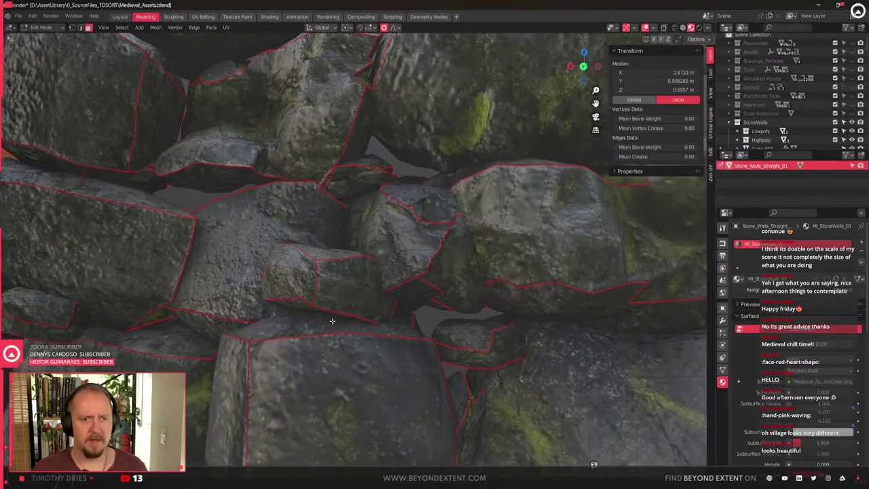
pyautogui.scroll(-2, 364, 251)
pyautogui.scroll(-1, 365, 250)
pyautogui.scroll(1, 364, 250)
pyautogui.click(367, 199)
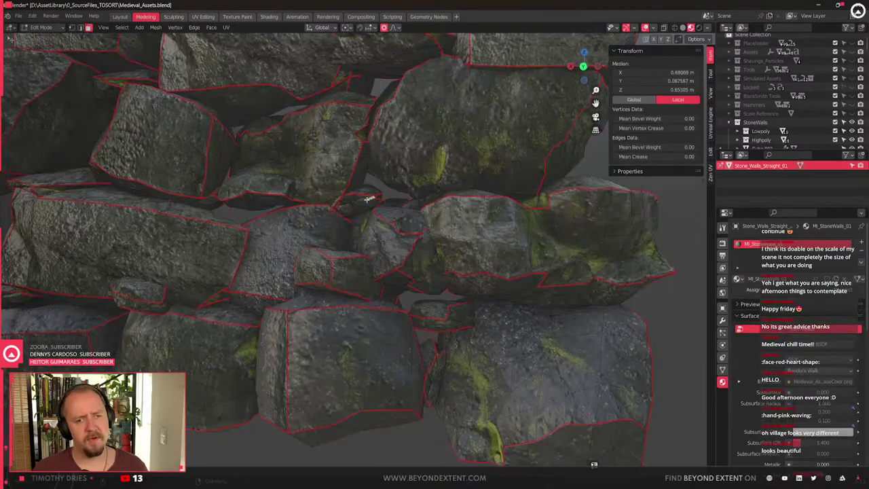
pyautogui.press('g')
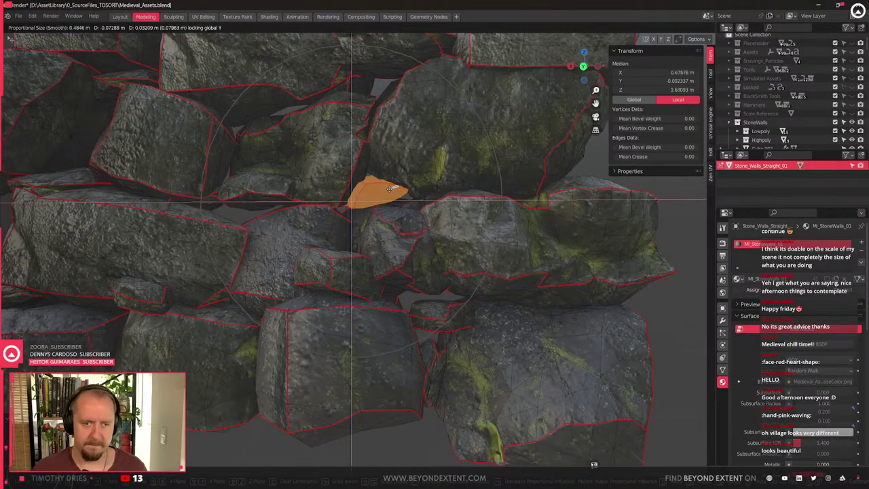
pyautogui.click(388, 194)
pyautogui.press('s')
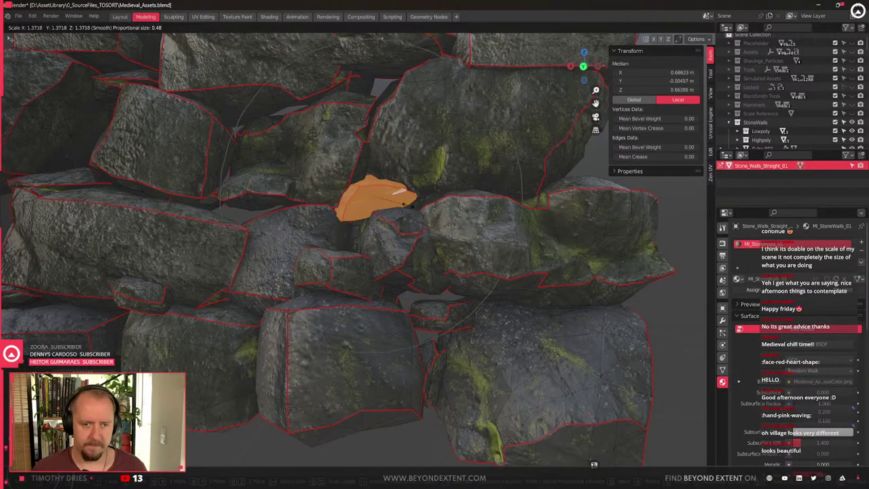
pyautogui.click(401, 195)
# Resize a small filler stone and fit it into the gap above the inner end of the long flat rock
pyautogui.moveTo(400, 195); pyautogui.dragTo(387, 233, button='middle')
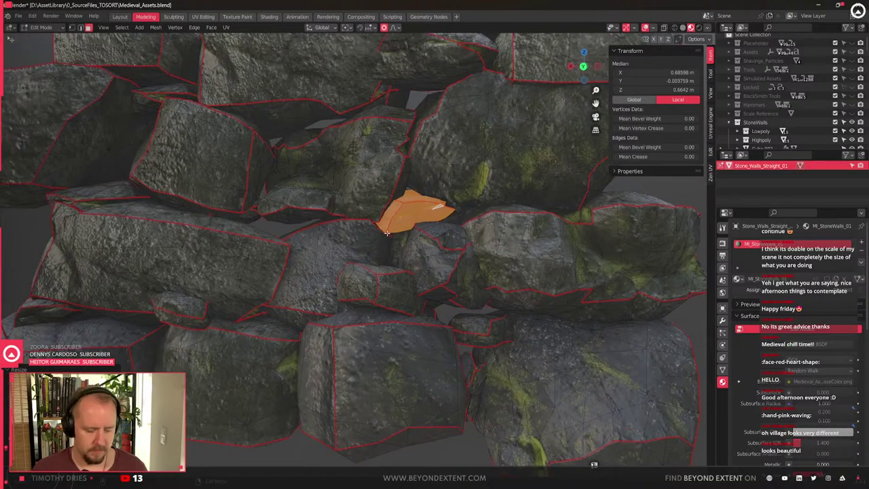
pyautogui.click(268, 241)
pyautogui.press('s')
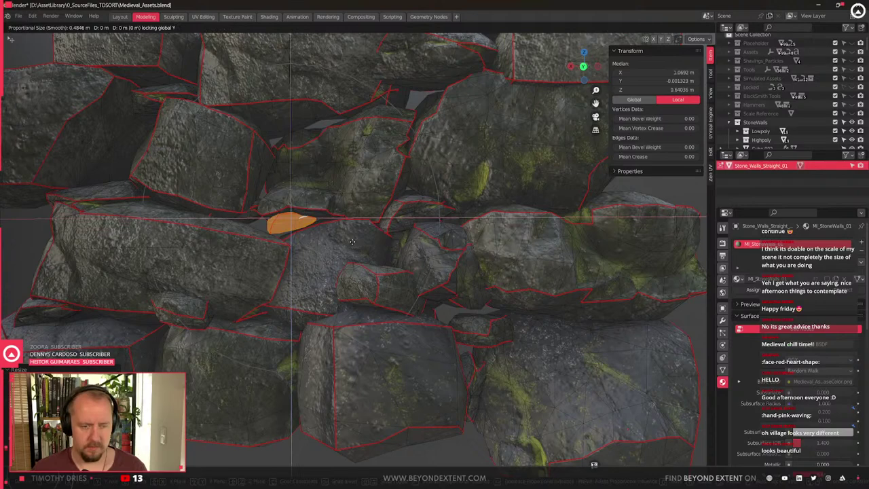
pyautogui.click(348, 249)
pyautogui.moveTo(348, 249); pyautogui.dragTo(327, 270, button='middle')
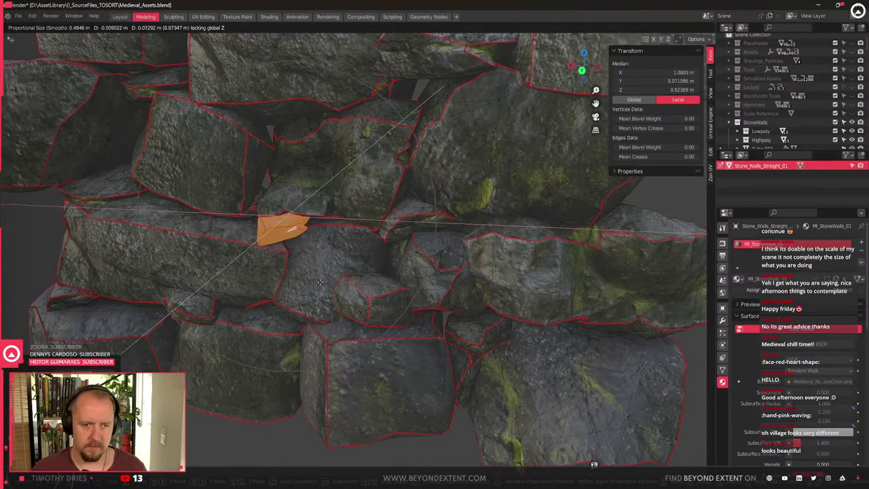
pyautogui.click(316, 275)
# Rescale and reposition the small stone resting on the square block in the bottom row
pyautogui.moveTo(429, 309); pyautogui.dragTo(340, 258, button='middle')
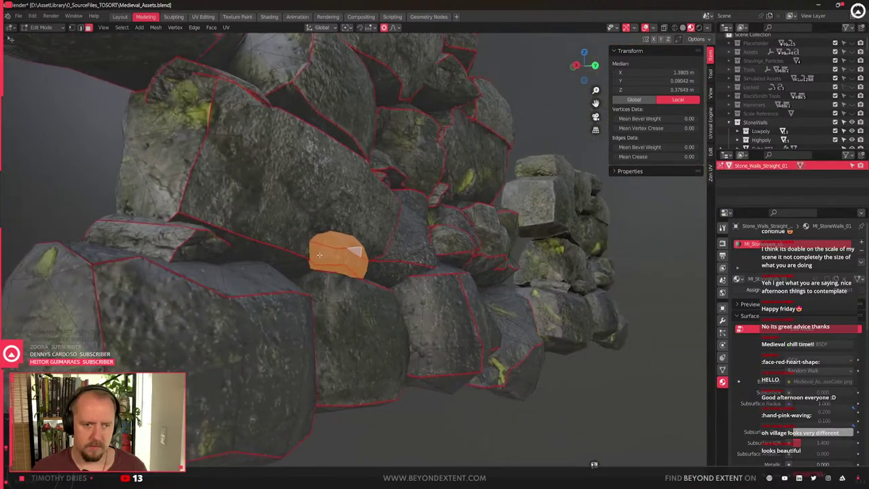
pyautogui.moveTo(547, 269); pyautogui.dragTo(477, 280, button='middle')
pyautogui.scroll(-1, 516, 274)
pyautogui.moveTo(429, 256); pyautogui.dragTo(383, 285, button='middle')
pyautogui.press('s')
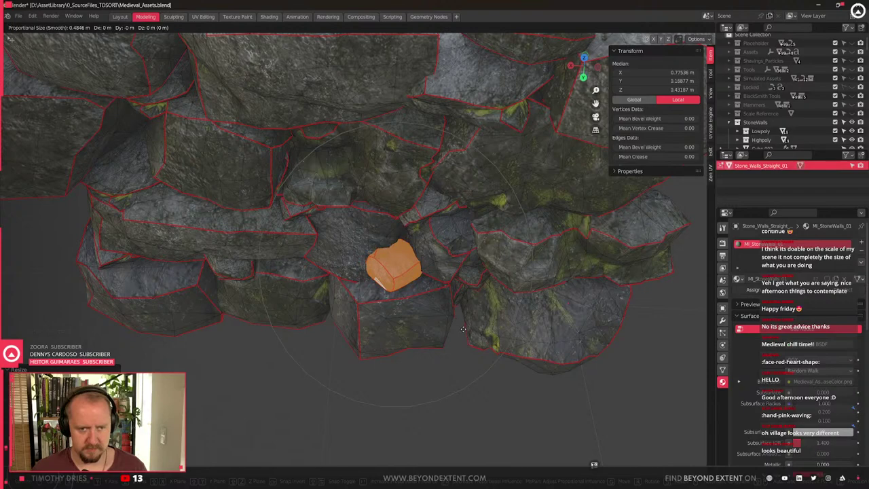
pyautogui.click(480, 333)
# Try filling the gap below the upper outer rock with a small stone, raising it along Z and shifting it horizontally
pyautogui.moveTo(333, 303); pyautogui.dragTo(361, 297, button='middle')
pyautogui.scroll(-2, 403, 276)
pyautogui.scroll(2, 326, 318)
pyautogui.scroll(-2, 408, 261)
pyautogui.click(361, 297)
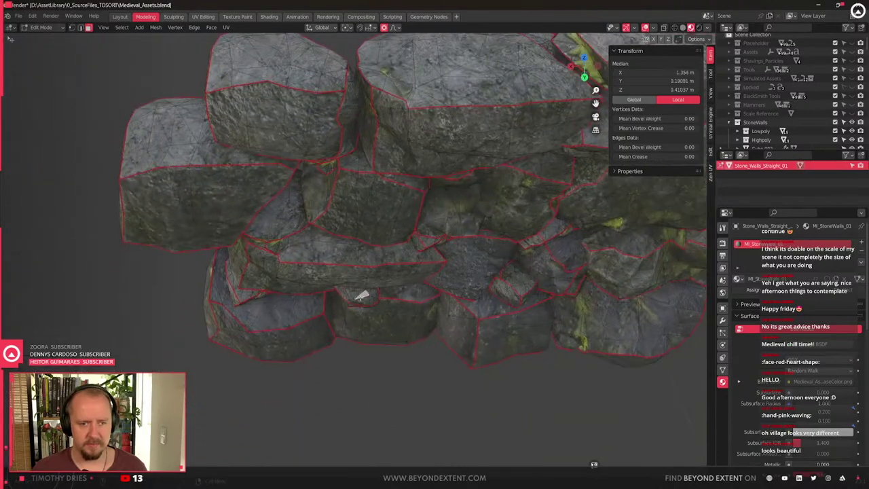
pyautogui.click(281, 275)
pyautogui.press('o')
pyautogui.press('g')
pyautogui.press('z')
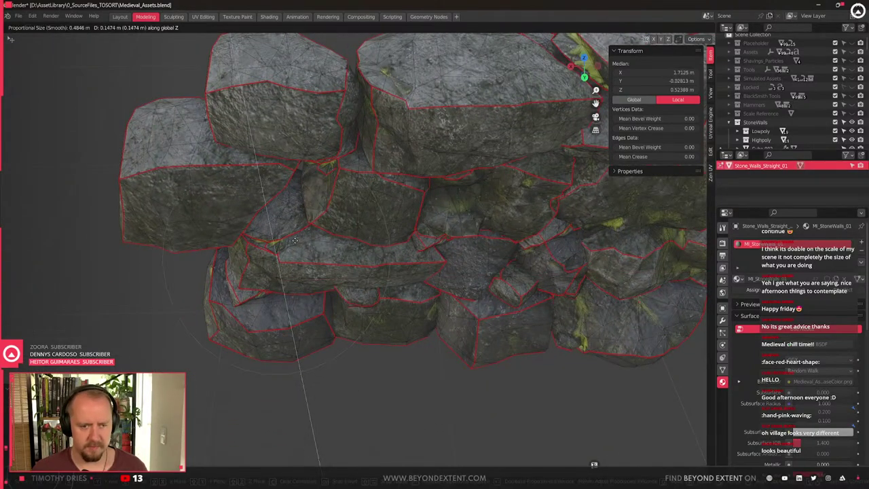
pyautogui.hotkey('shift', 'z')
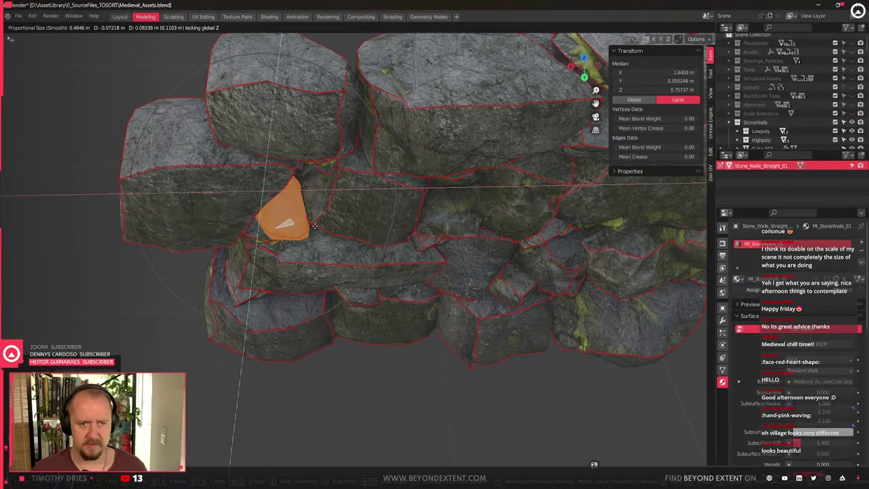
pyautogui.click(315, 227)
# Rotate the trial filler stone about Z, adjust its height, and delete its faces
pyautogui.press('r')
pyautogui.press('z')
pyautogui.click(293, 346)
pyautogui.moveTo(292, 346); pyautogui.dragTo(318, 269, button='middle')
pyautogui.press('g')
pyautogui.press('z')
pyautogui.click(341, 260)
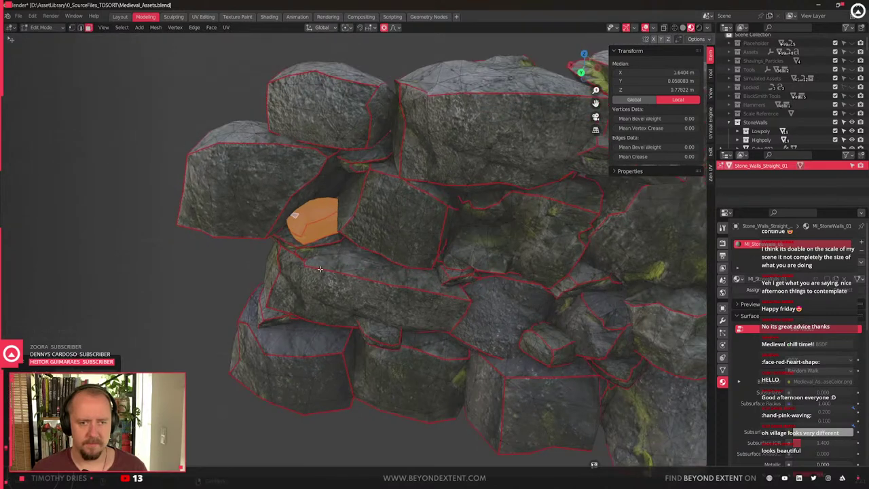
pyautogui.press('x')
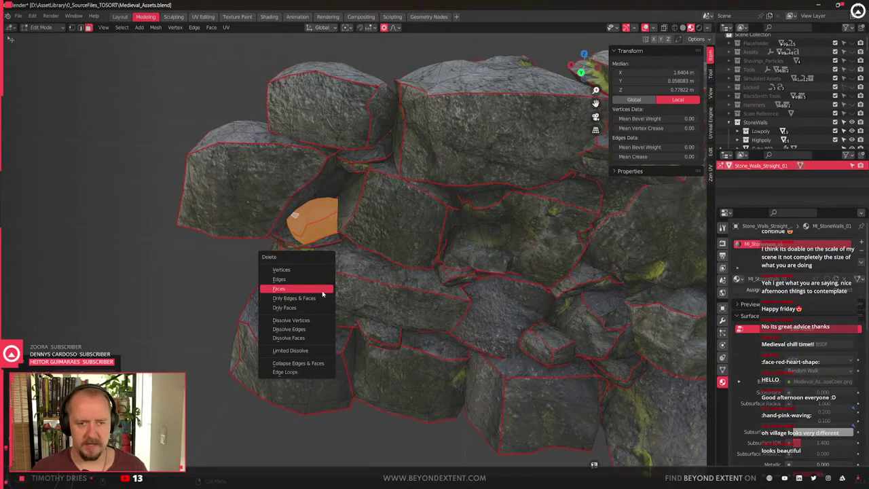
pyautogui.click(323, 294)
# Duplicate the angular block beside the empty gap and scale the copy to about 0.71
pyautogui.scroll(-2, 323, 294)
pyautogui.click(628, 283)
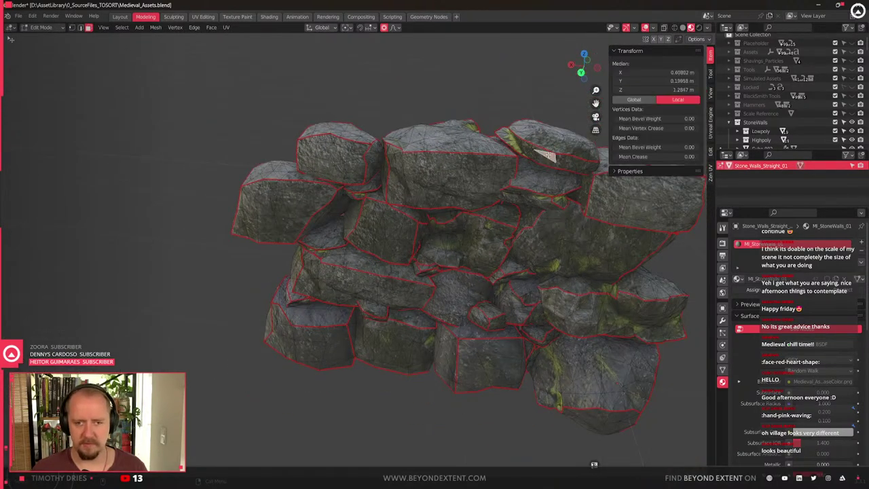
pyautogui.hotkey('ctrl', 'l')
pyautogui.click(422, 219)
pyautogui.hotkey('ctrl', 'l')
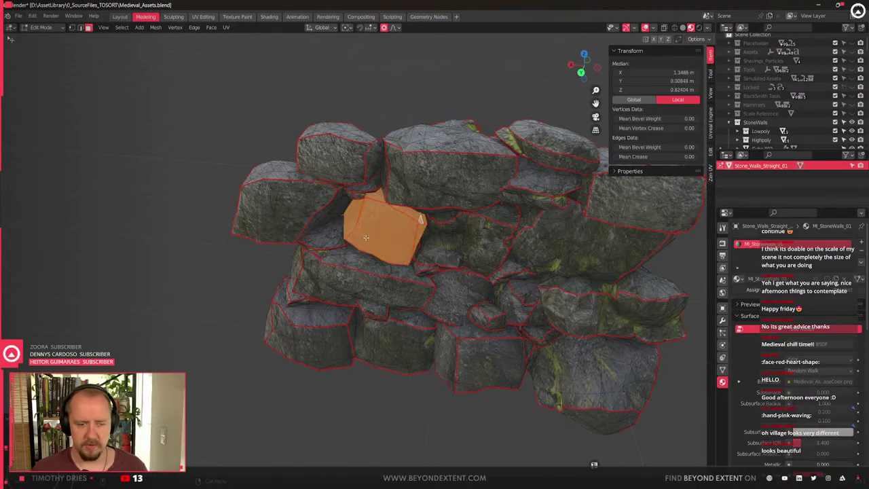
pyautogui.click(383, 257)
pyautogui.scroll(5, 384, 259)
# Move the scaled block copy horizontally and upward into the gap between the upper outer rock and the original block
pyautogui.press('g')
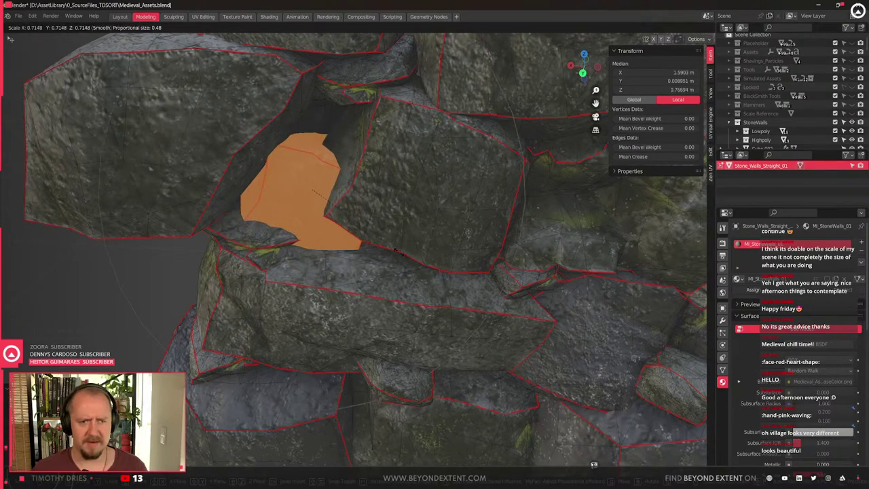
pyautogui.hotkey('shift', 'z')
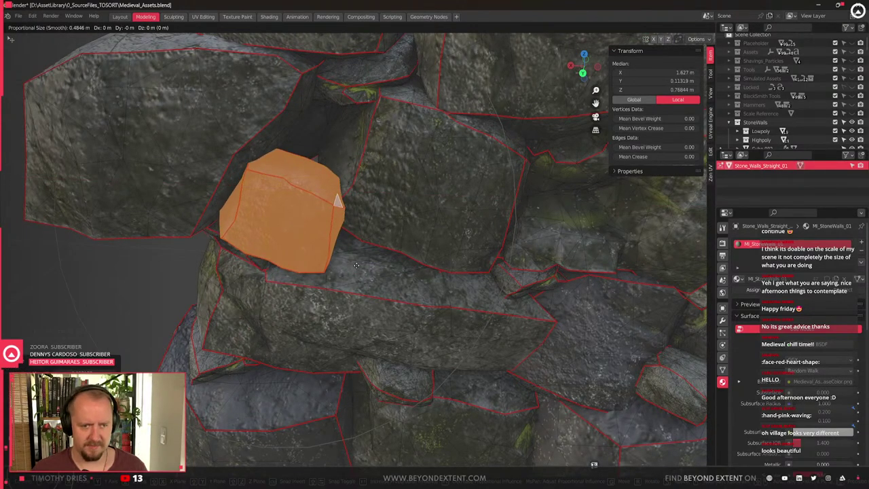
pyautogui.click(354, 253)
pyautogui.moveTo(353, 252); pyautogui.dragTo(301, 252, button='middle')
pyautogui.click(311, 249)
# Rotate the filler block and shift it horizontally outward to seat it between its neighbouring rocks
pyautogui.press('r')
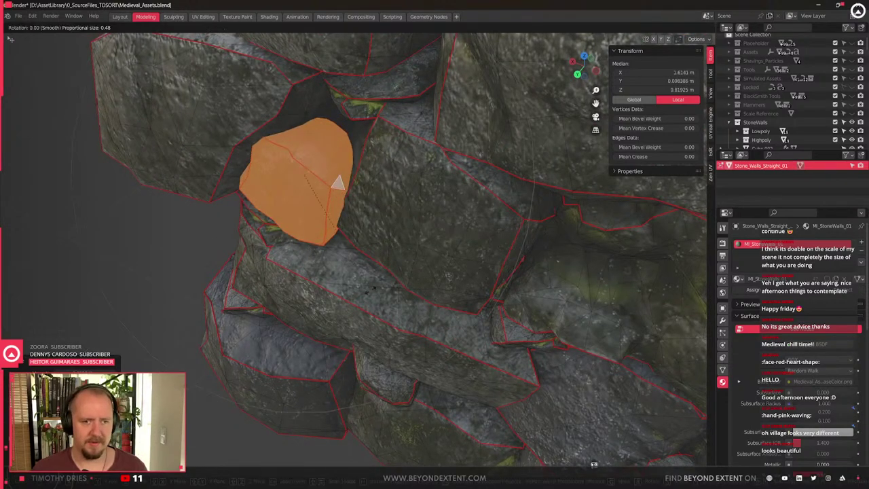
pyautogui.click(359, 237)
pyautogui.scroll(3, 360, 237)
pyautogui.press('g')
pyautogui.hotkey('shift', 'z')
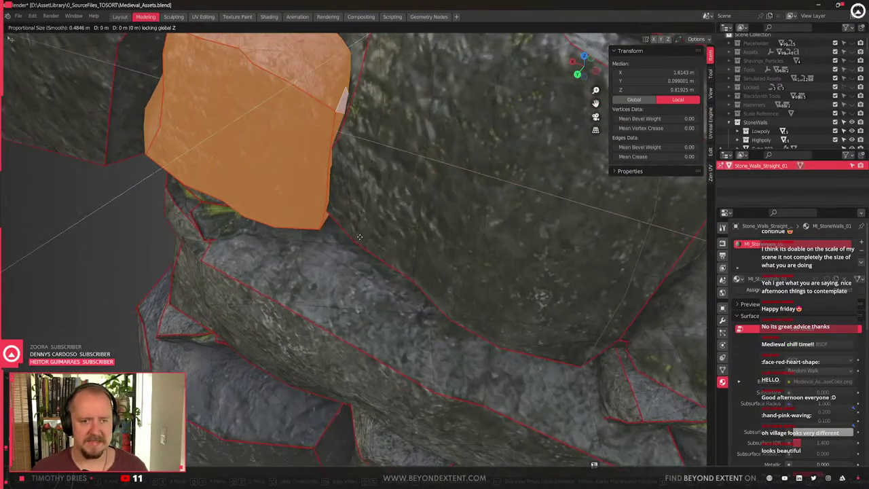
pyautogui.click(338, 238)
pyautogui.keyDown('shift'); pyautogui.moveTo(338, 238); pyautogui.dragTo(382, 292, button='middle'); pyautogui.keyUp('shift')
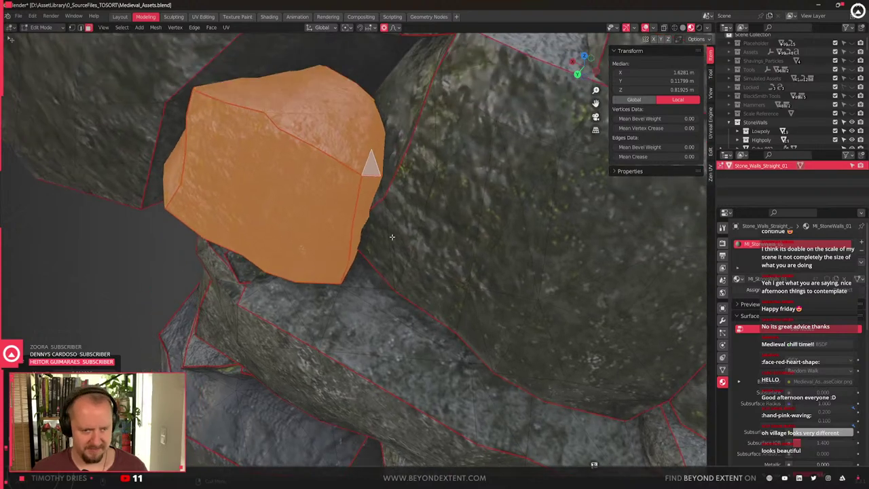
# Select the entire flat mossy stone beneath the filler block and reposition it in the horizontal plane
pyautogui.scroll(-2, 392, 237)
pyautogui.moveTo(392, 236); pyautogui.dragTo(286, 263, button='middle')
pyautogui.click(286, 264)
pyautogui.hotkey('ctrl', 'l')
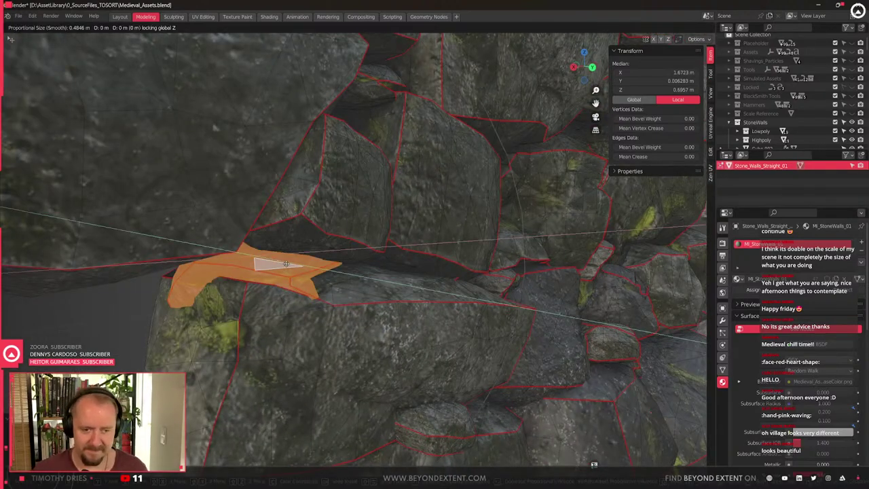
pyautogui.hotkey('shift', 'z')
pyautogui.click(305, 271)
pyautogui.moveTo(305, 270); pyautogui.dragTo(298, 282, button='middle')
# Duplicate the flat mossy stone, raise the copy above the filler block, and fit it into the gap there
pyautogui.hotkey('shift', 'z')
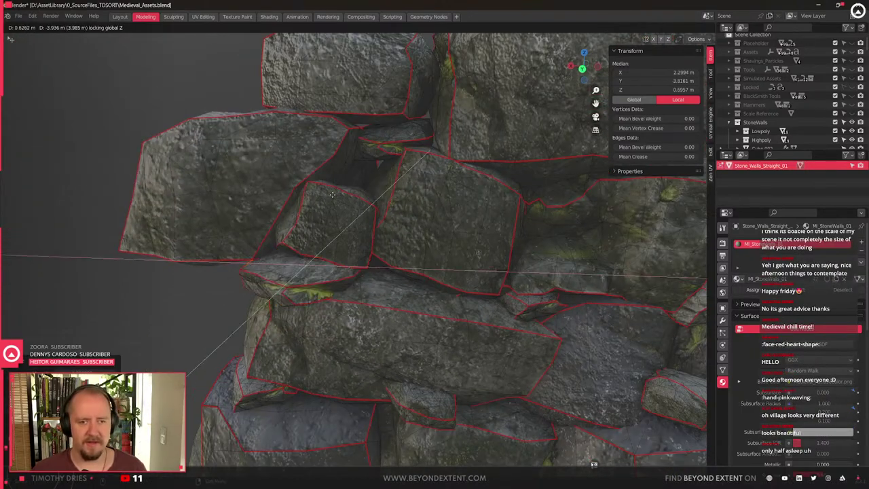
pyautogui.click(343, 178)
pyautogui.moveTo(344, 178); pyautogui.dragTo(431, 215, button='middle')
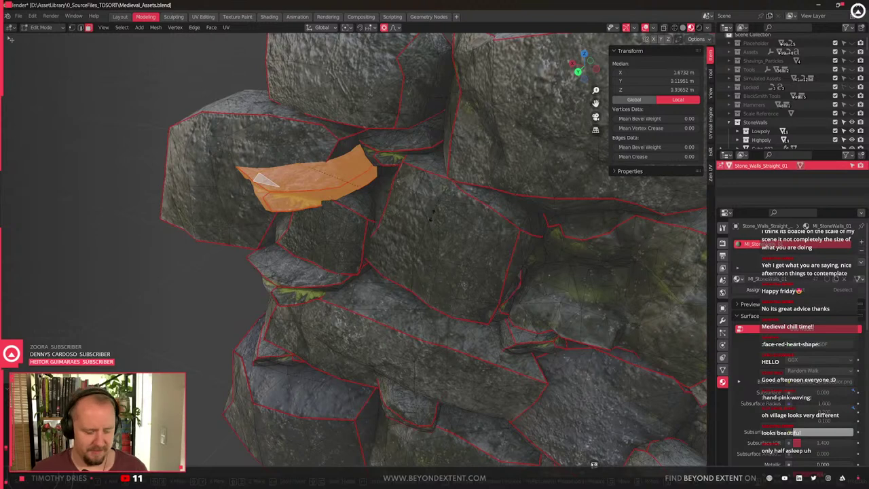
pyautogui.press('g')
pyautogui.hotkey('shift', 'z')
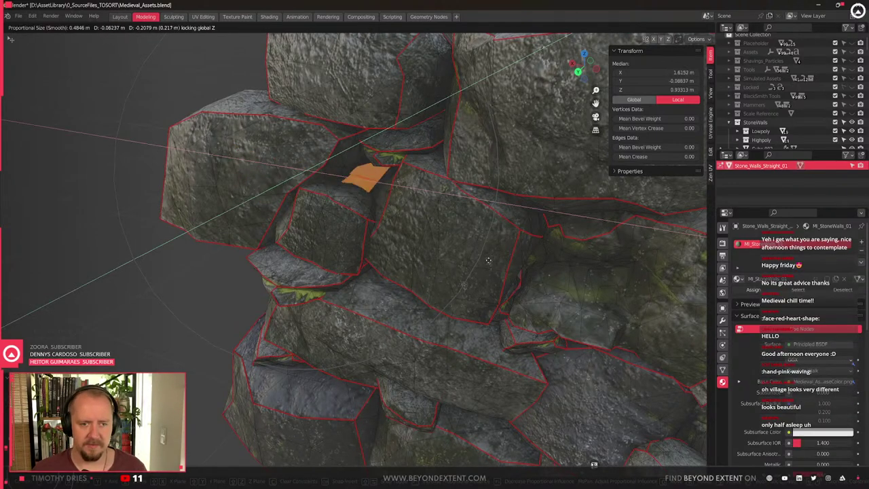
pyautogui.click(492, 275)
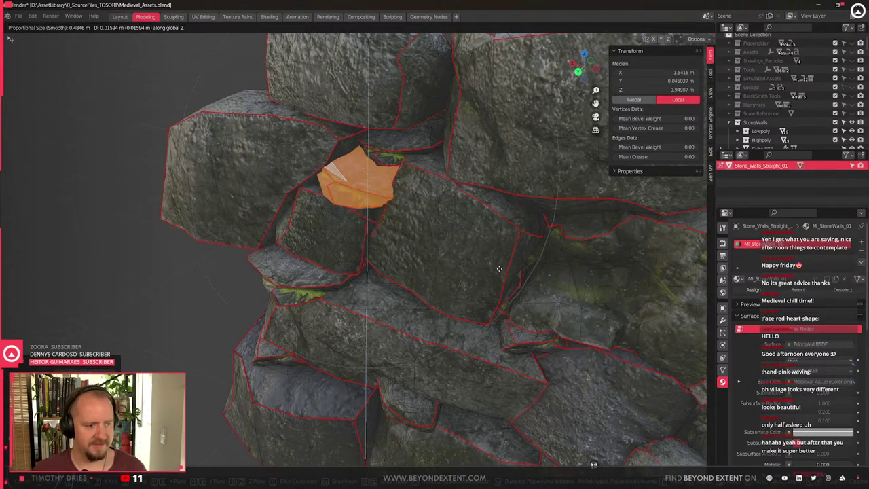
pyautogui.click(500, 268)
# Rotate the upper mossy filler stone about the Y axis and leave Edit Mode
pyautogui.moveTo(500, 267); pyautogui.dragTo(470, 264, button='middle')
pyautogui.scroll(2, 521, 248)
pyautogui.press('r')
pyautogui.press('y')
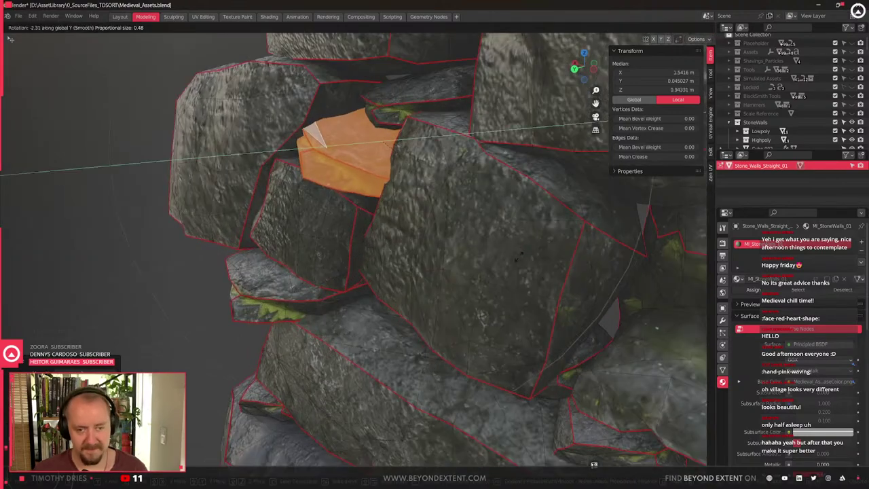
pyautogui.click(497, 285)
pyautogui.moveTo(496, 285); pyautogui.dragTo(308, 196, button='middle')
pyautogui.press('Tab')
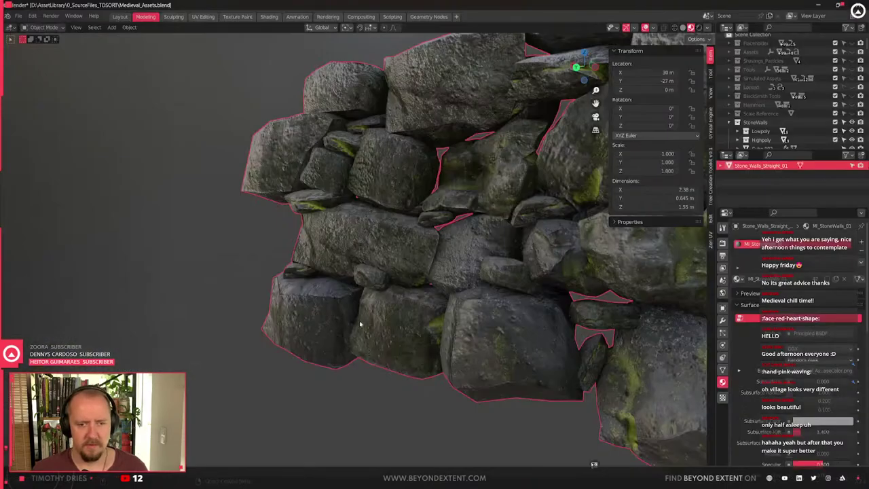
# Reopen the wall mesh for editing and delete the small flat stone in the gap between the two outer bottom-row rocks
pyautogui.scroll(-3, 371, 261)
pyautogui.moveTo(371, 261); pyautogui.dragTo(252, 291, button='middle')
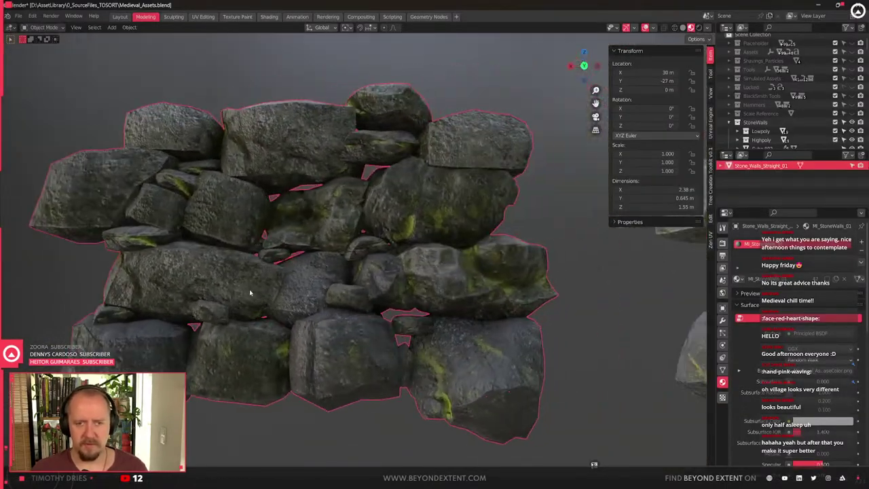
pyautogui.scroll(3, 262, 214)
pyautogui.moveTo(262, 215); pyautogui.dragTo(401, 306, button='middle')
pyautogui.press('Tab')
pyautogui.click(418, 273)
pyautogui.press('x')
pyautogui.click(419, 275)
# Copy the stone above the bottom-row gap, lower the copy into the opening, and rotate it about Z by roughly -150°
pyautogui.click(366, 217)
pyautogui.press('l')
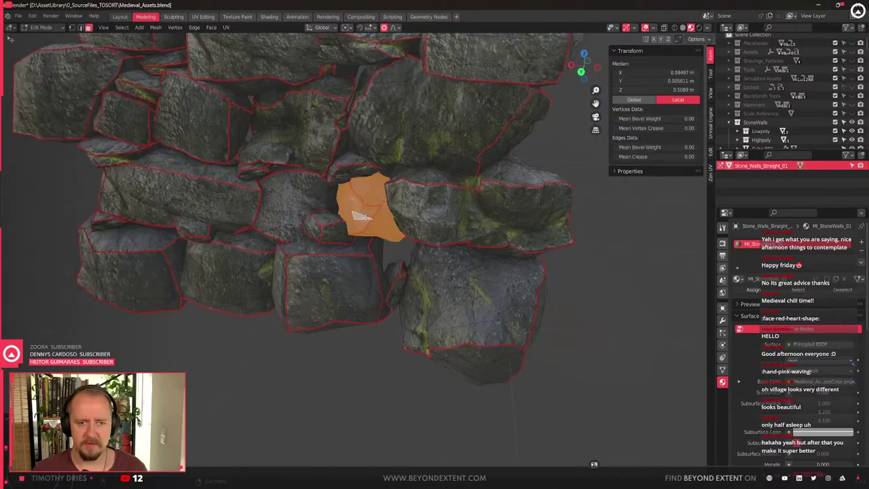
pyautogui.click(399, 274)
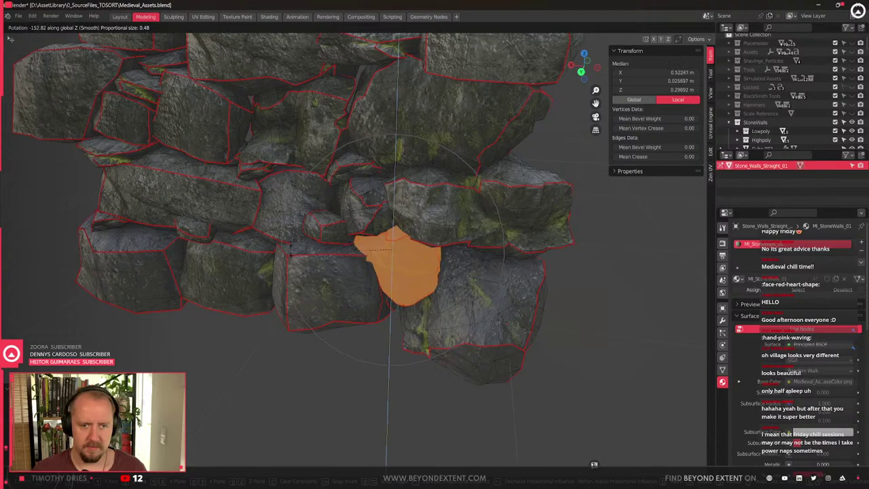
pyautogui.click(294, 237)
pyautogui.scroll(2, 295, 237)
pyautogui.moveTo(513, 296); pyautogui.dragTo(493, 276, button='middle')
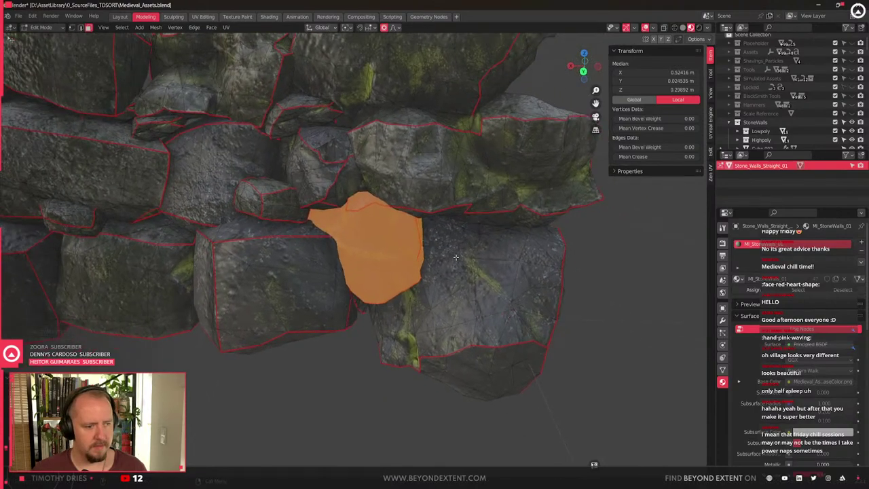
# Scale down the bottom-row filler stone slightly and rotate it to fit between the two blocks
pyautogui.scroll(3, 494, 277)
pyautogui.press('s')
pyautogui.click(482, 287)
pyautogui.press('r')
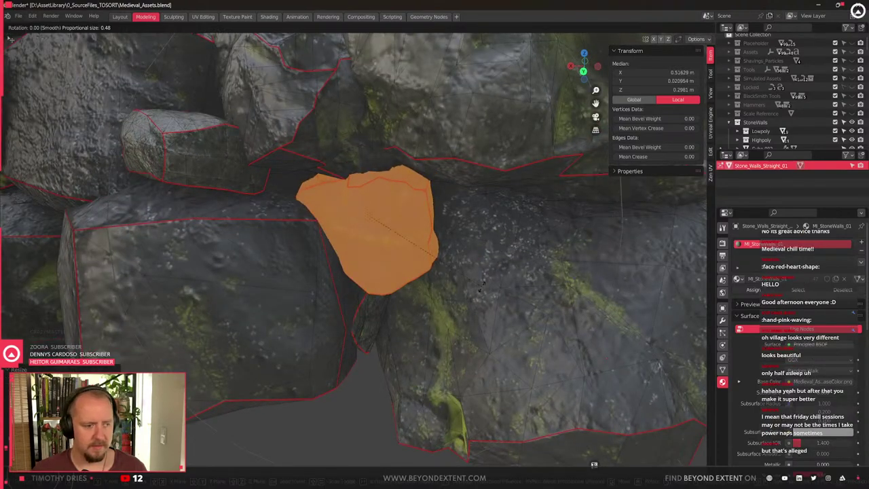
pyautogui.click(469, 317)
# Rotate the bottom-row filler stone about Y by roughly -19° and shift it along X deeper into the gap
pyautogui.moveTo(421, 291); pyautogui.dragTo(435, 269, button='middle')
pyautogui.scroll(-2, 403, 259)
pyautogui.press('r')
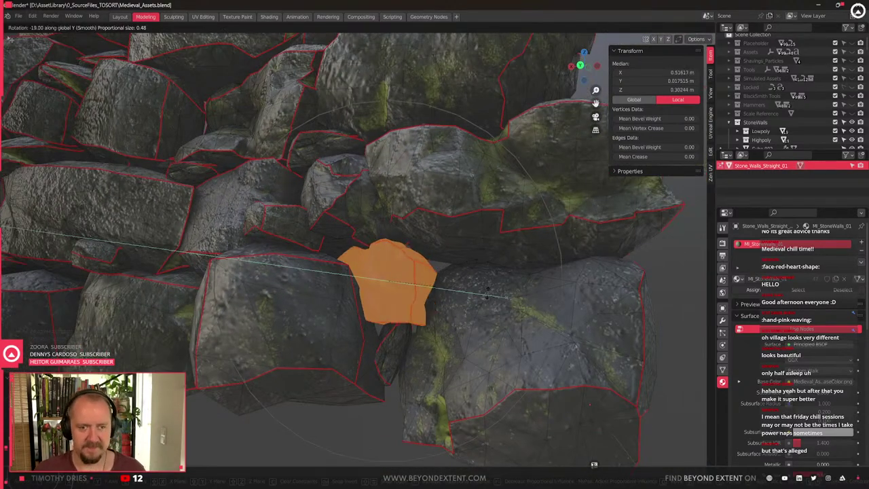
pyautogui.press('g')
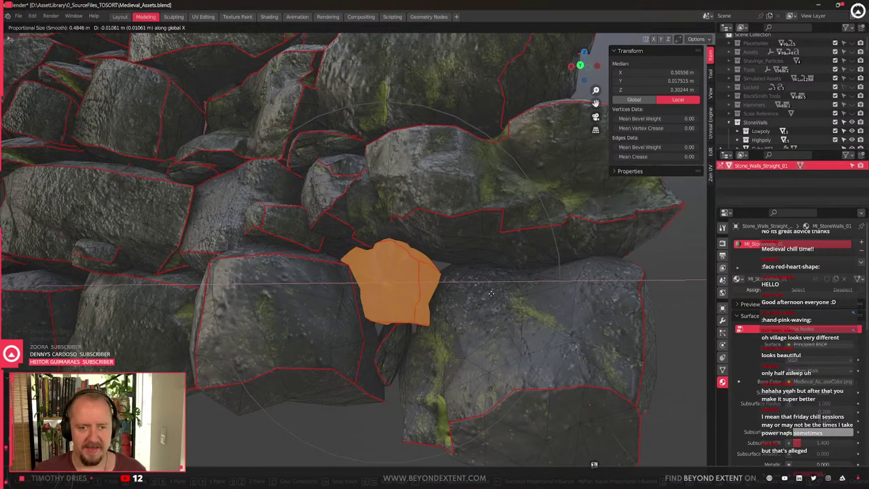
pyautogui.click(486, 300)
pyautogui.moveTo(434, 292); pyautogui.dragTo(380, 270, button='middle')
pyautogui.scroll(-3, 309, 264)
pyautogui.moveTo(292, 263); pyautogui.dragTo(404, 276, button='middle')
pyautogui.scroll(-2, 387, 265)
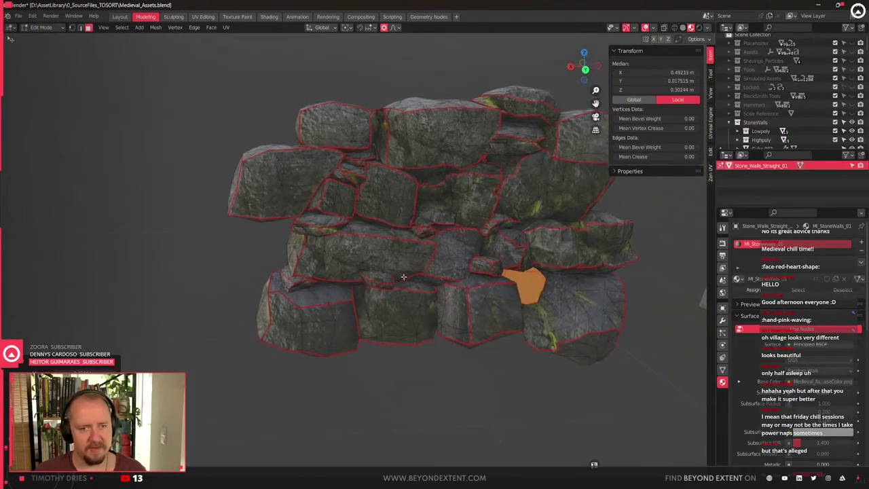
# Duplicate a flat mossy stone and lower the copy toward the recess between the angular block and the mossy middle rock
pyautogui.scroll(1, 435, 214)
pyautogui.moveTo(436, 210); pyautogui.dragTo(394, 231, button='middle')
pyautogui.scroll(5, 394, 231)
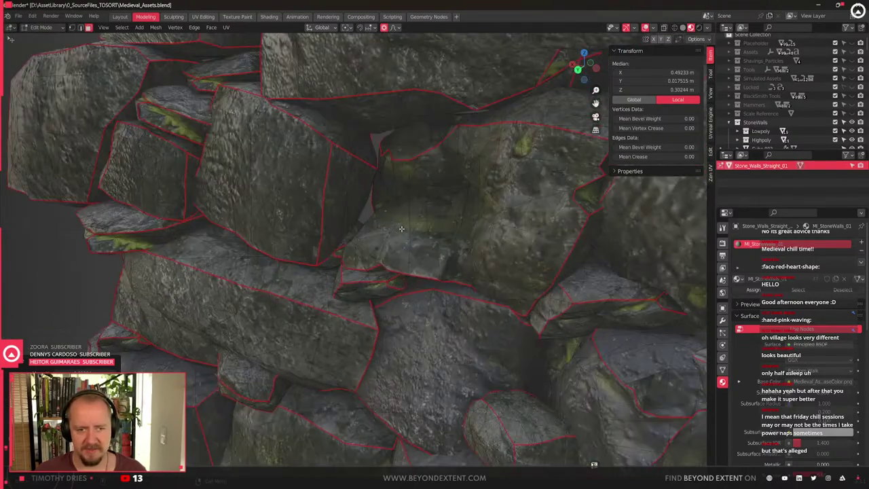
pyautogui.press('l')
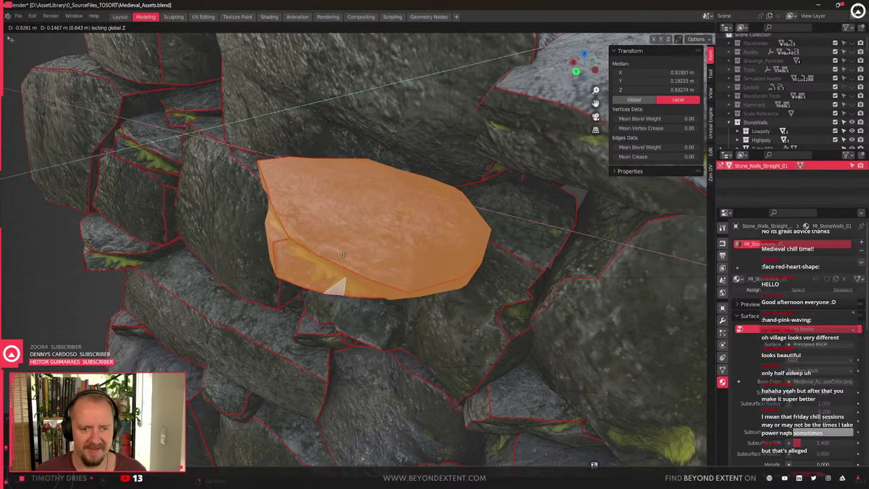
pyautogui.click(327, 213)
pyautogui.press('g')
pyautogui.press('z')
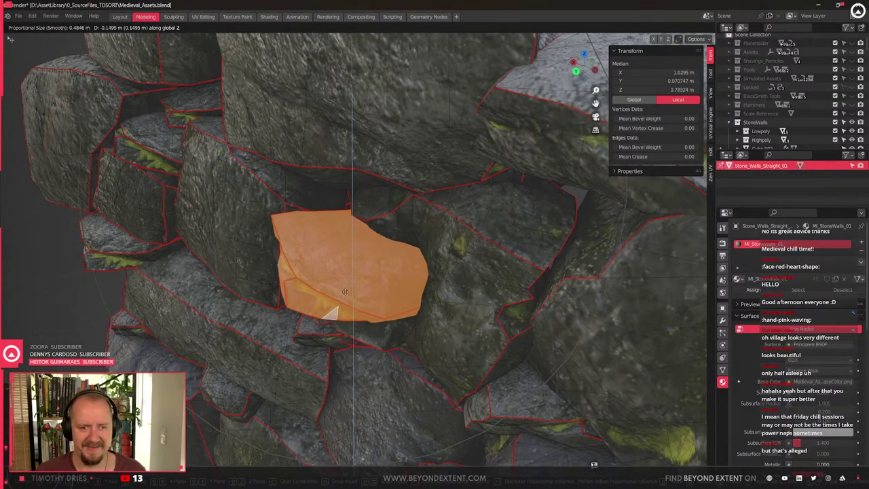
pyautogui.click(436, 318)
# Shrink the copied stone, position it in the middle recess, and tilt it about X by roughly -23°
pyautogui.press('g')
pyautogui.hotkey('shift', 'z')
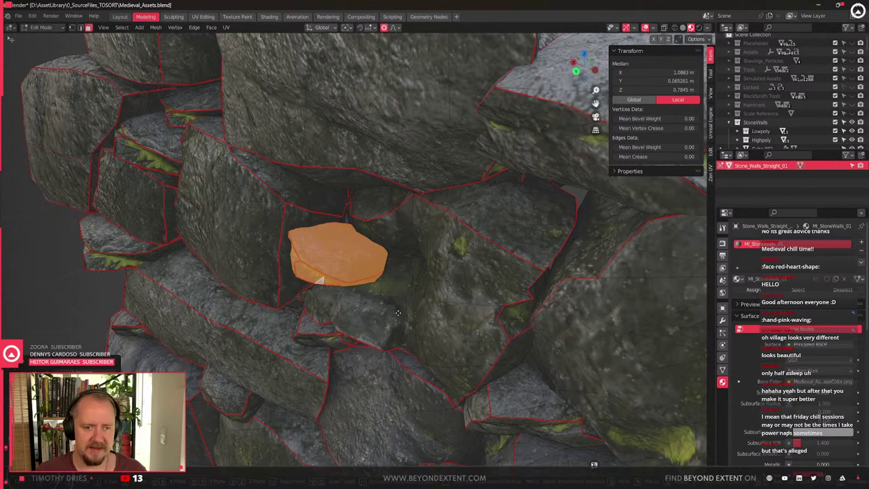
pyautogui.press('z')
pyautogui.click(405, 321)
pyautogui.press('r')
pyautogui.press('x')
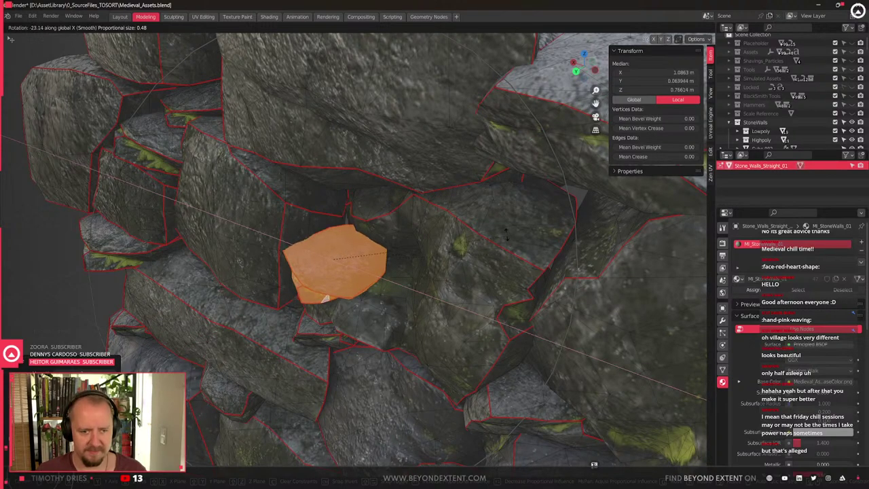
pyautogui.click(501, 231)
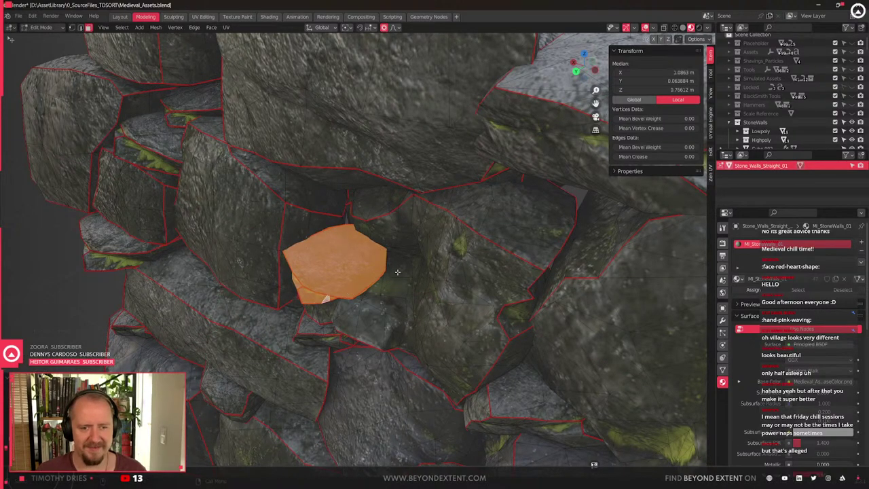
# Leave Edit Mode and examine the wall's upper rows for remaining gaps
pyautogui.scroll(-4, 398, 272)
pyautogui.scroll(4, 398, 273)
pyautogui.scroll(-5, 398, 273)
pyautogui.press('Tab')
pyautogui.moveTo(380, 274); pyautogui.dragTo(429, 204, button='middle')
pyautogui.scroll(1, 430, 253)
pyautogui.scroll(1, 411, 272)
pyautogui.scroll(-4, 379, 267)
pyautogui.scroll(1, 413, 243)
pyautogui.scroll(1, 428, 204)
pyautogui.keyDown('shift'); pyautogui.moveTo(445, 233); pyautogui.dragTo(356, 289, button='middle'); pyautogui.keyUp('shift')
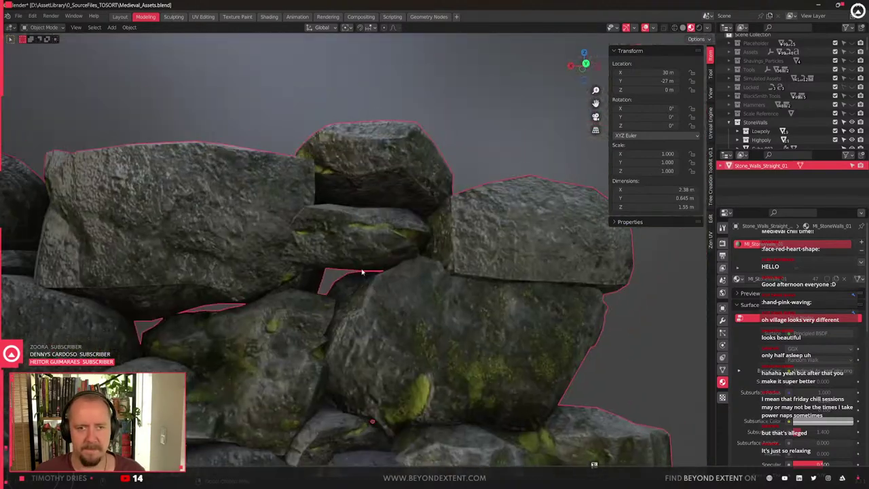
# Rotate the flat mossy stone below the top cap stone about Y to cover the triangular gap beneath it
pyautogui.press('Tab')
pyautogui.press('l')
pyautogui.press('r')
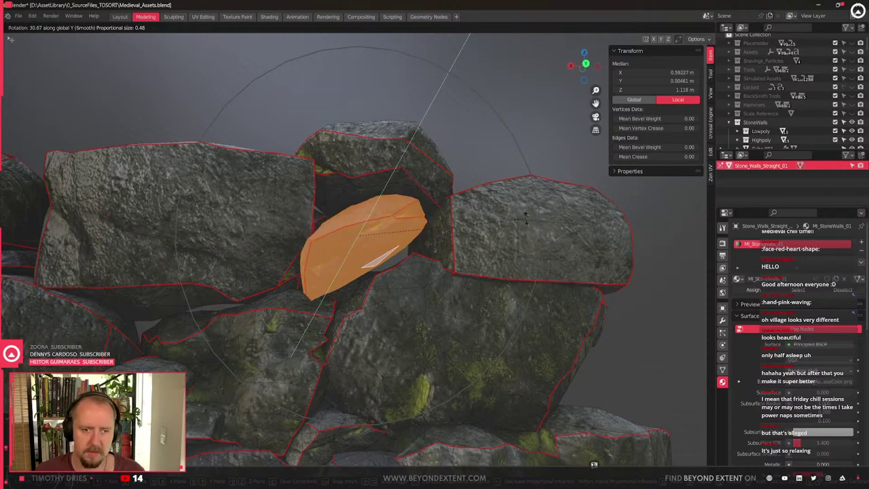
pyautogui.click(514, 267)
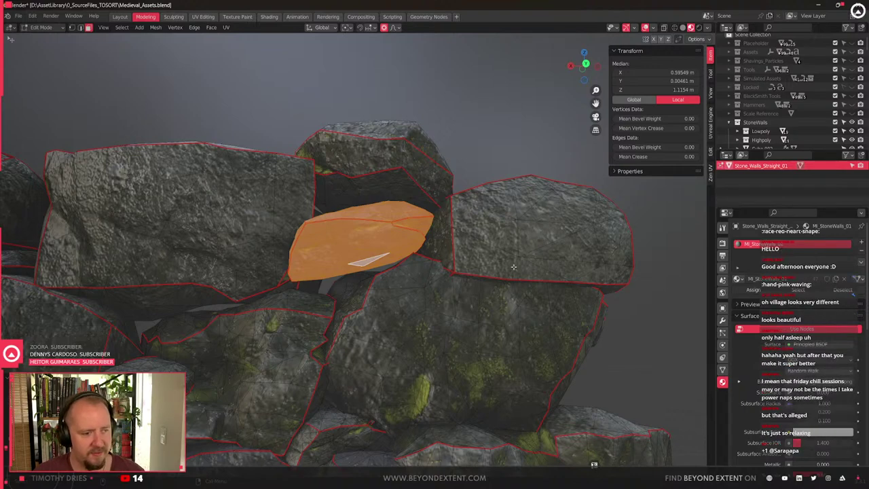
pyautogui.scroll(3, 453, 259)
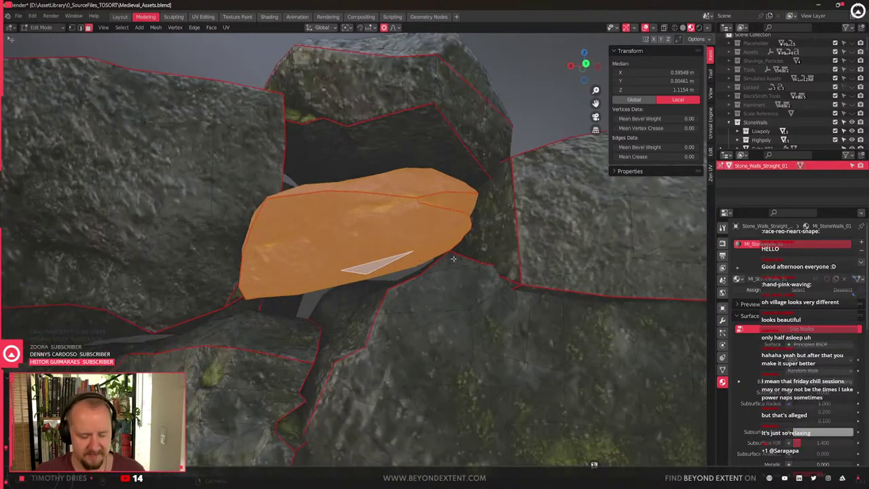
pyautogui.press('r')
pyautogui.press('y')
pyautogui.click(469, 255)
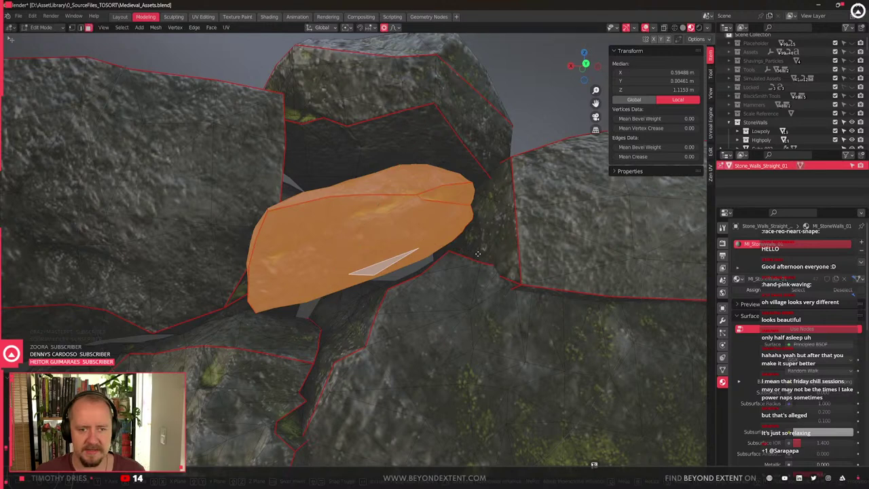
# Lower the tilted flat stone by about 0.02 m along Z onto the large mossy rock
pyautogui.press('g')
pyautogui.press('z')
pyautogui.click(354, 233)
pyautogui.moveTo(353, 233); pyautogui.dragTo(371, 285, button='middle')
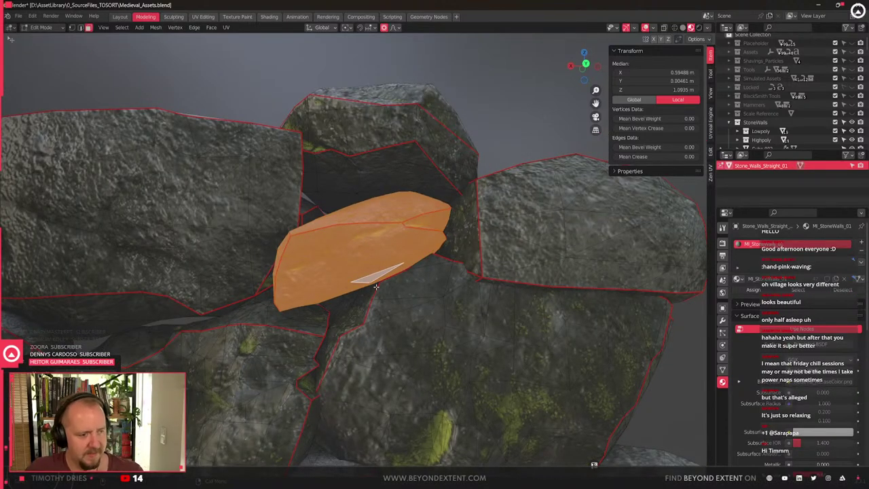
# Leave Edit Mode and export the straight stone wall for Unreal Engine 4
pyautogui.scroll(-5, 376, 287)
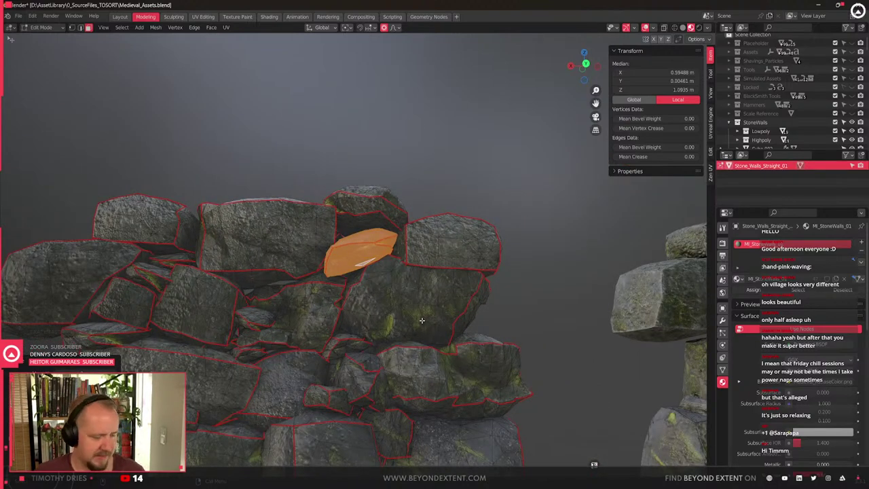
pyautogui.scroll(-3, 407, 249)
pyautogui.moveTo(407, 249); pyautogui.dragTo(408, 270, button='middle')
pyautogui.scroll(2, 373, 295)
pyautogui.press('Tab')
pyautogui.press('q')
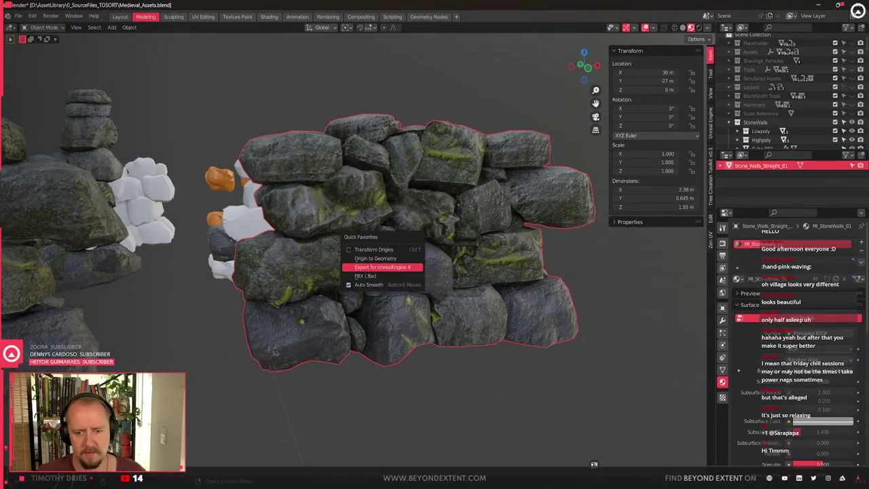
pyautogui.click(383, 267)
# Switch to Unreal Editor and reimport the SM_Stone_Walls_Straight_01 mesh used by the wall near the tent
pyautogui.hotkey('alt', 'Tab')
pyautogui.moveTo(473, 281); pyautogui.dragTo(305, 285, button='right')
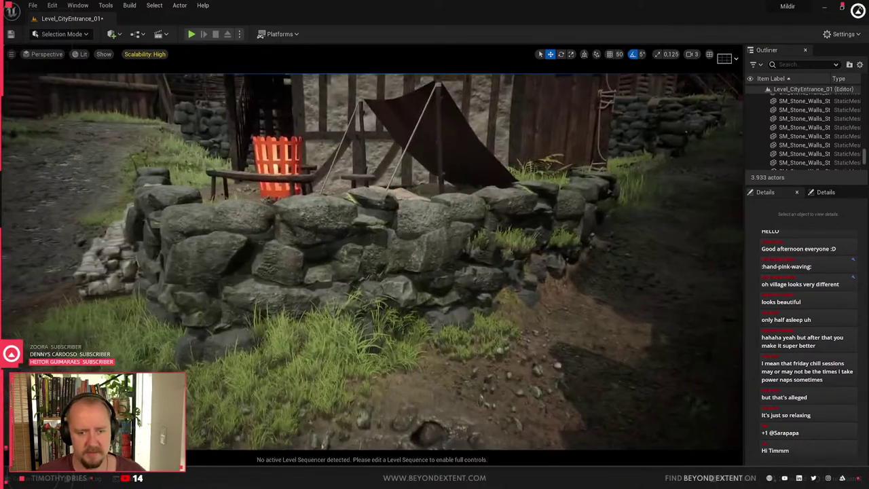
pyautogui.click(306, 289)
pyautogui.hotkey('ctrl', 'b')
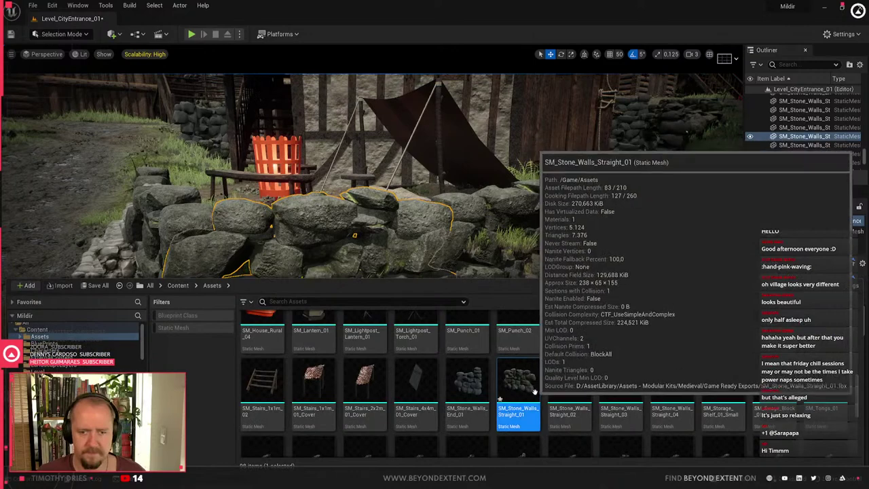
pyautogui.rightClick(535, 393)
pyautogui.click(570, 140)
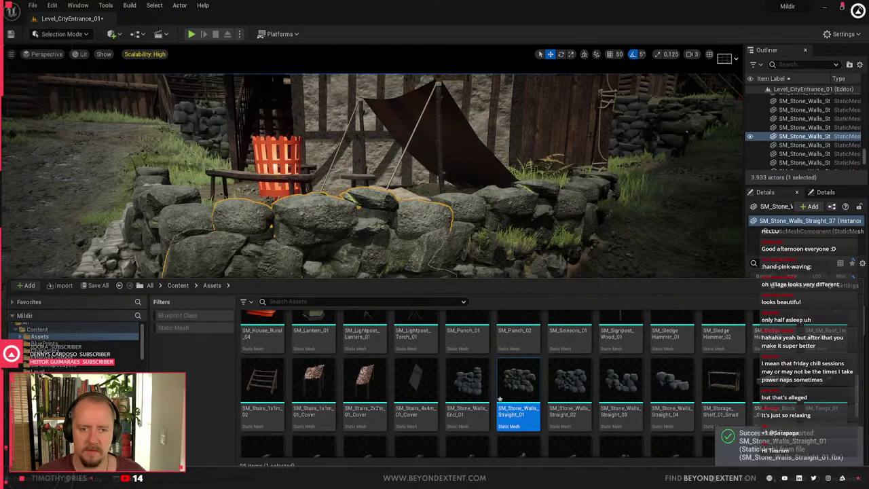
pyautogui.click(396, 267)
pyautogui.press('Escape')
pyautogui.moveTo(415, 315)
pyautogui.mouseDown(button='right')
pyautogui.moveTo(400, 312)
pyautogui.moveTo(425, 312)
pyautogui.moveTo(388, 316)
pyautogui.moveTo(425, 316)
pyautogui.moveTo(462, 340)
pyautogui.moveTo(400, 309)
pyautogui.moveTo(366, 306)
pyautogui.moveTo(380, 296)
pyautogui.moveTo(414, 299)
pyautogui.moveTo(411, 306)
pyautogui.moveTo(476, 268)
pyautogui.moveTo(414, 305)
pyautogui.mouseUp(button='right')
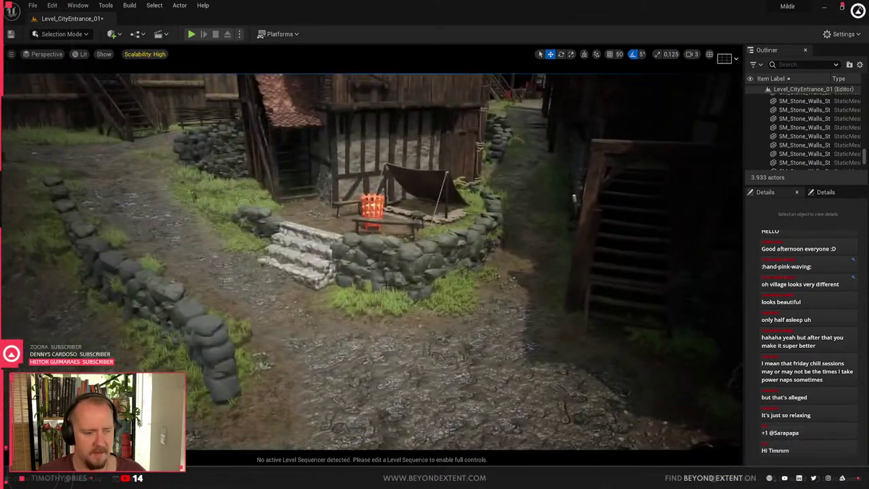
# Switch to Blender and examine the individual stones and surrounding wall layouts to locate the wall end pieces
pyautogui.hotkey('alt', 'Tab')
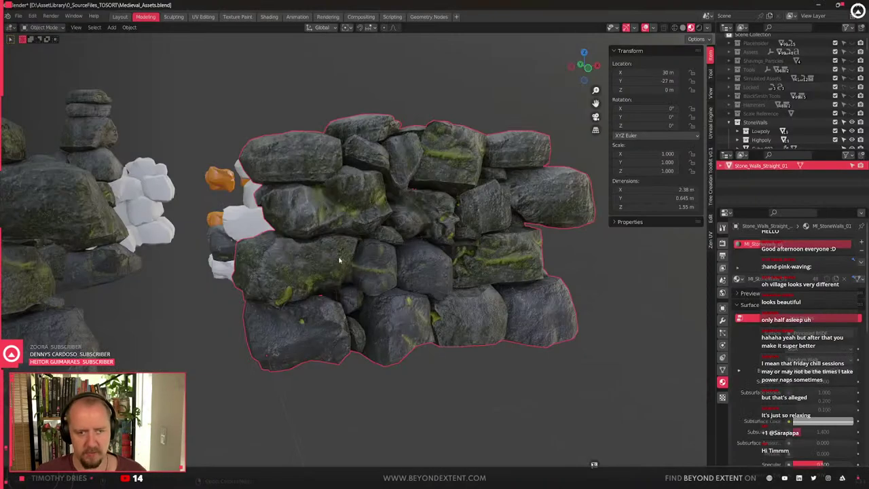
pyautogui.scroll(-5, 345, 267)
pyautogui.moveTo(357, 277); pyautogui.dragTo(373, 332, button='middle')
pyautogui.click(301, 231)
pyautogui.press('KP_Decimal')
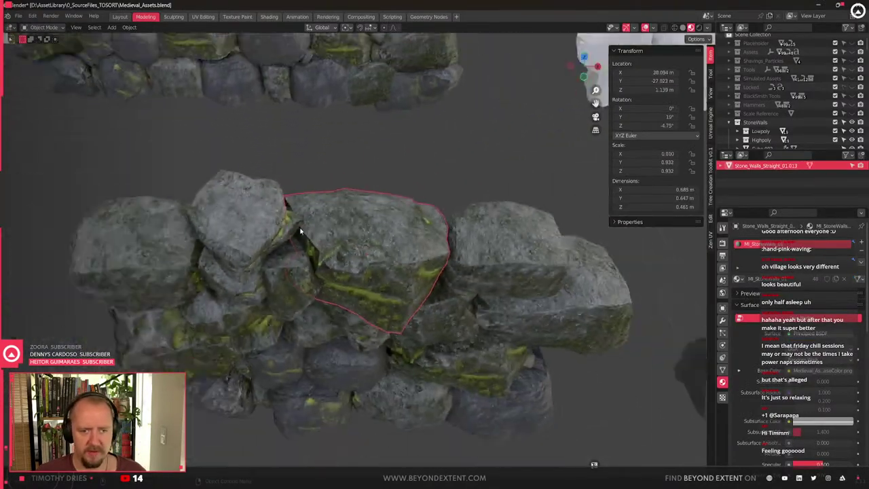
pyautogui.scroll(-9, 301, 231)
pyautogui.click(324, 164)
pyautogui.click(324, 162)
pyautogui.press('KP_Decimal')
pyautogui.scroll(-8, 442, 256)
pyautogui.hotkey('ctrl', 'z')
pyautogui.keyDown('shift'); pyautogui.moveTo(460, 323); pyautogui.dragTo(412, 317, button='middle'); pyautogui.keyUp('shift')
# Select all stones of the untextured white wall end piece beside its textured version
pyautogui.click(342, 238)
pyautogui.click(125, 257)
pyautogui.press('h')
pyautogui.scroll(-2, 351, 290)
pyautogui.keyDown('shift'); pyautogui.moveTo(489, 306); pyautogui.dragTo(332, 335, button='middle'); pyautogui.keyUp('shift')
pyautogui.click(393, 272)
pyautogui.moveTo(400, 275); pyautogui.dragTo(412, 307, button='middle')
pyautogui.moveTo(324, 237); pyautogui.dragTo(527, 379)
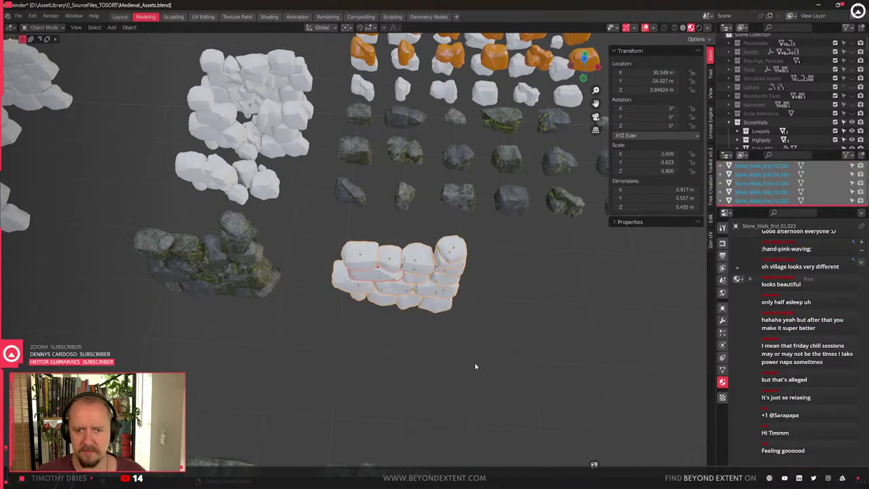
# Switch to Unreal Editor, select the untextured wall end in the level and locate its mesh among the assets
pyautogui.hotkey('alt', 'Tab')
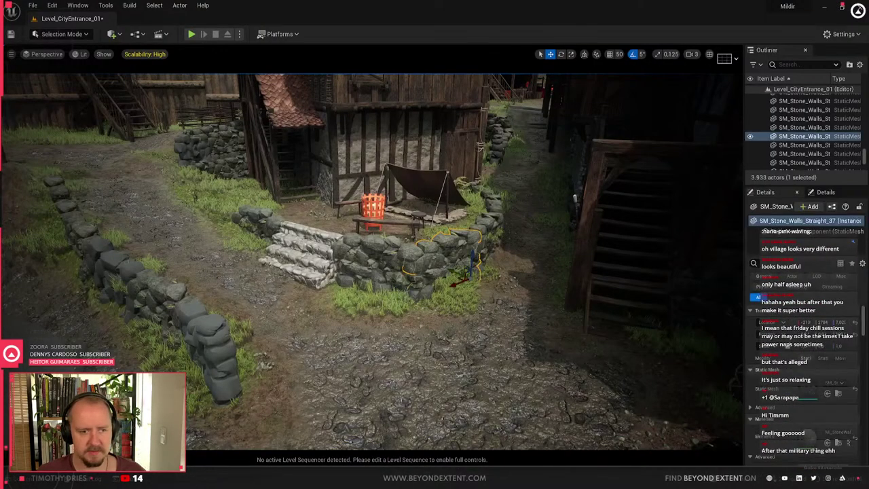
pyautogui.doubleClick(805, 136)
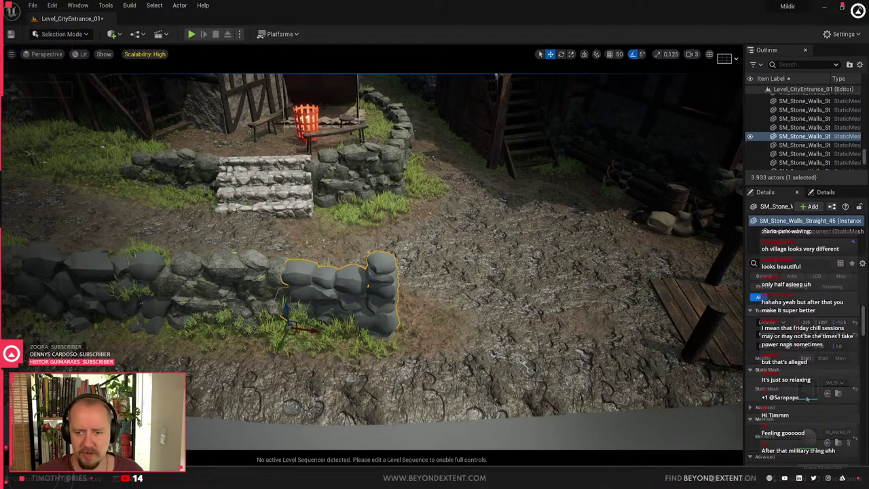
pyautogui.hotkey('ctrl', 'space')
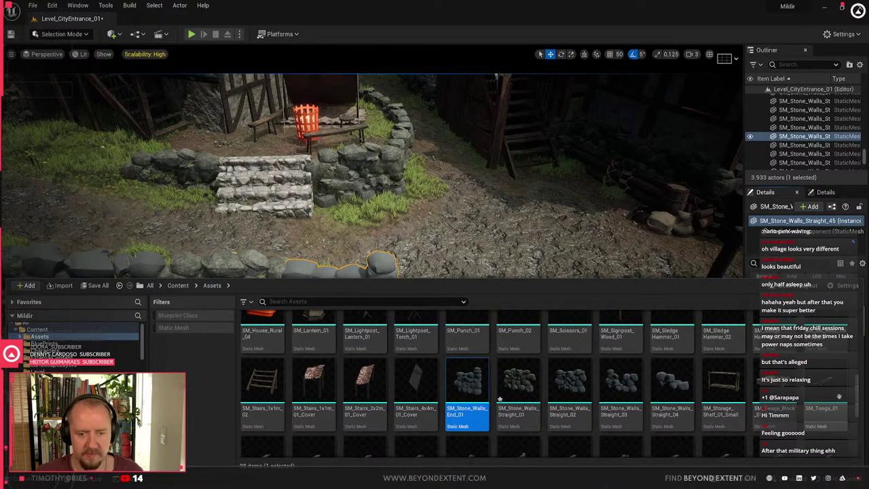
pyautogui.press('super+Tab')
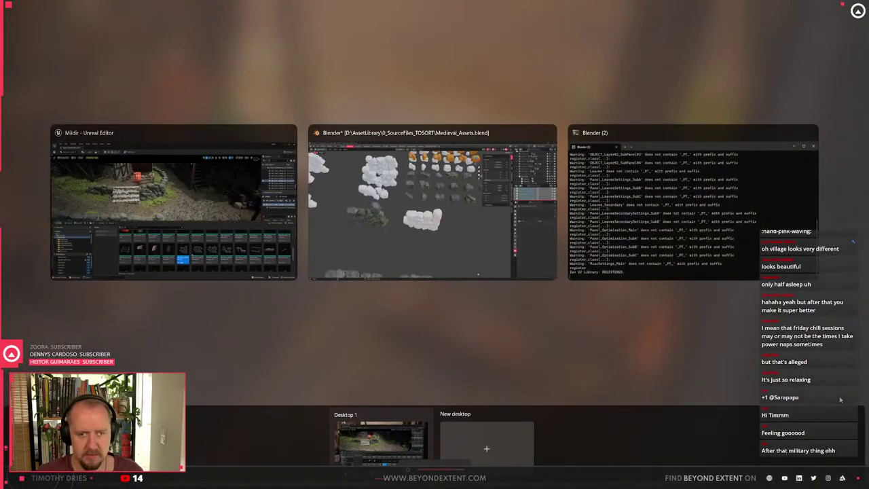
pyautogui.click(263, 234)
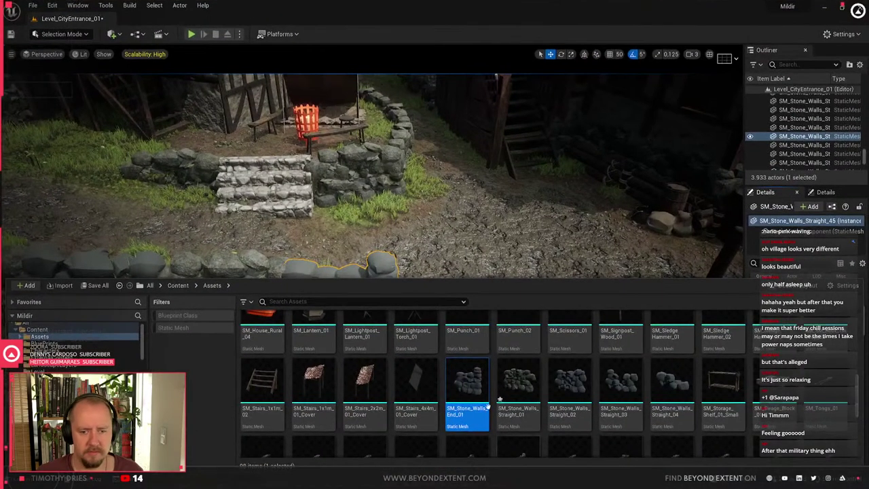
# Copy the asset name SM_Stone_Walls_End_01 and close the asset browser
pyautogui.moveTo(476, 396)
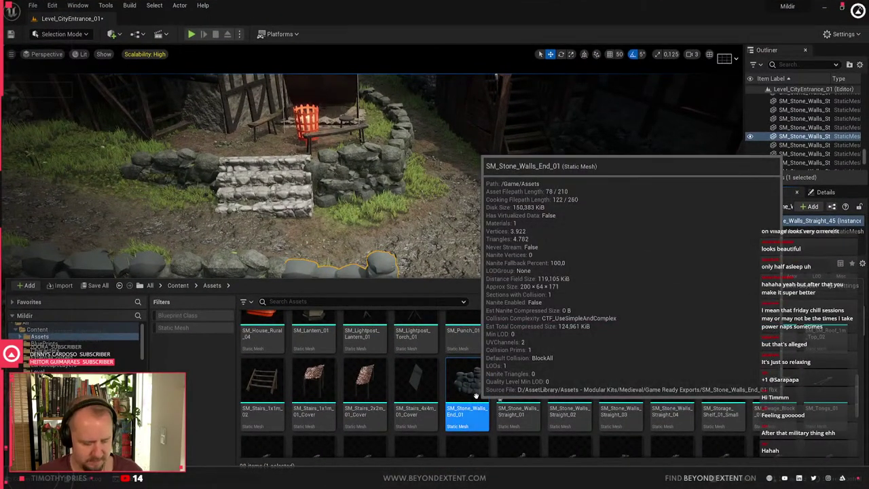
pyautogui.press('F2')
pyautogui.hotkey('ctrl', 'c')
pyautogui.hotkey('ctrl', 'space')
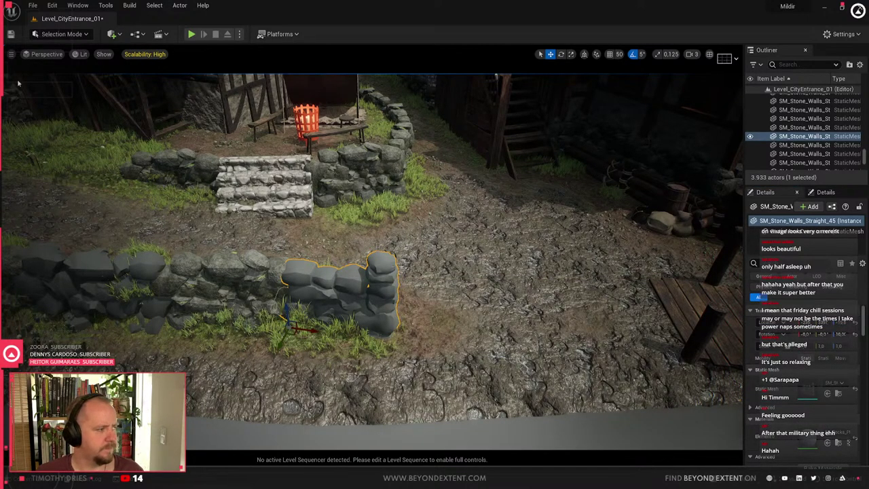
# Switch to Blender and delete the untextured white wall end stones
pyautogui.hotkey('alt', 'Tab')
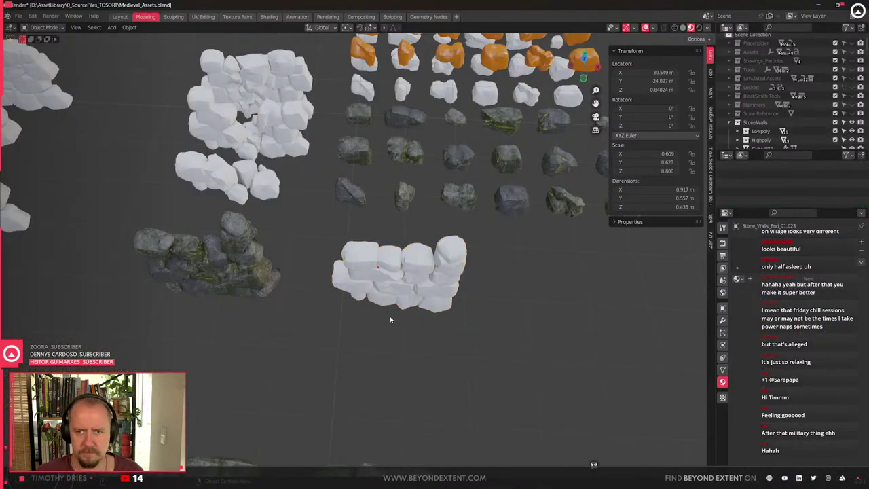
pyautogui.click(365, 274)
pyautogui.moveTo(320, 238); pyautogui.dragTo(389, 316)
pyautogui.press('Delete')
# Select all stones of the textured mossy wall end piece
pyautogui.moveTo(97, 227)
pyautogui.mouseDown()
pyautogui.moveTo(219, 299)
pyautogui.moveTo(271, 281)
pyautogui.mouseUp()
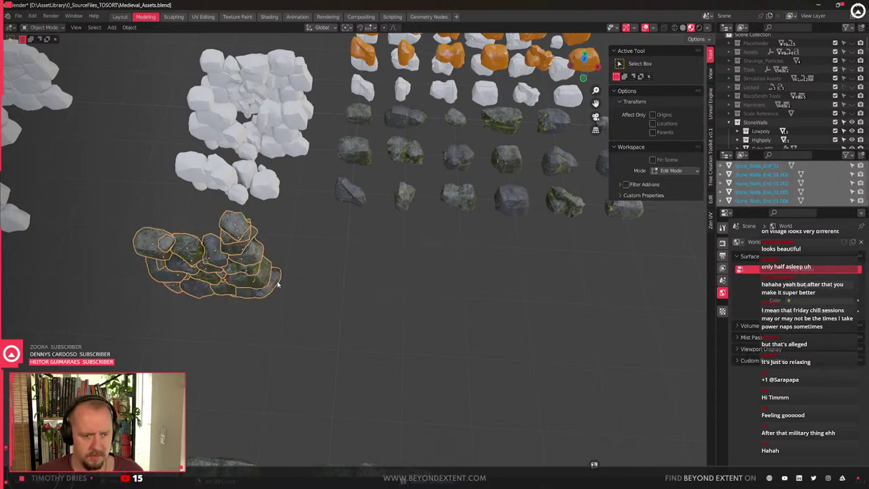
# Duplicate the selected end wall stones about 3.1 m along the X axis and join the copies into one object
pyautogui.hotkey('shift', 'd')
pyautogui.press('x')
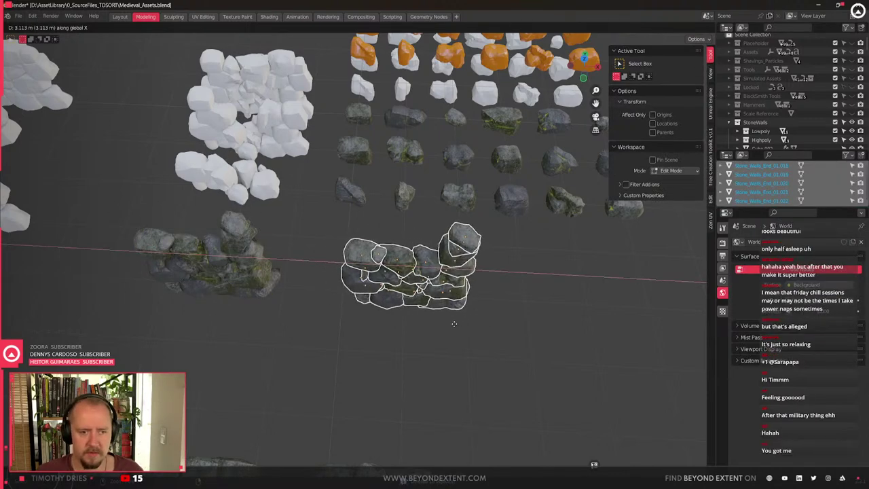
pyautogui.click(451, 324)
pyautogui.scroll(2, 452, 327)
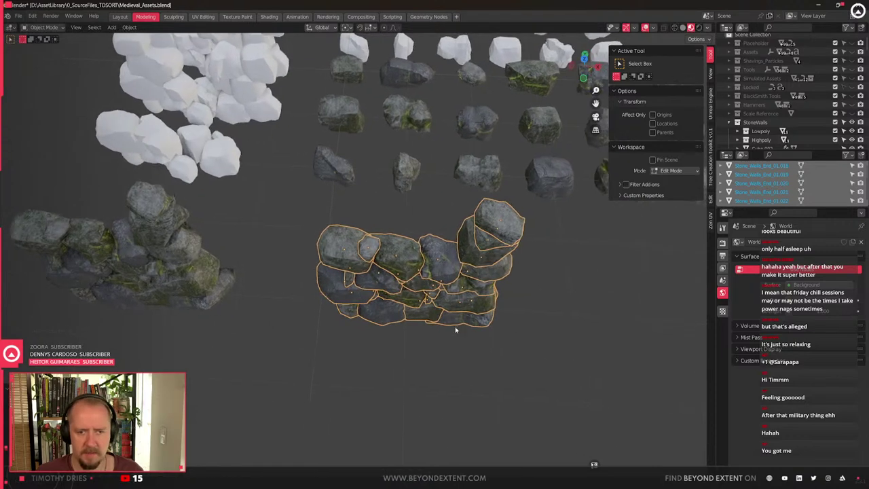
pyautogui.keyDown('shift'); pyautogui.click(415, 290); pyautogui.keyUp('shift')
pyautogui.hotkey('ctrl', 'j')
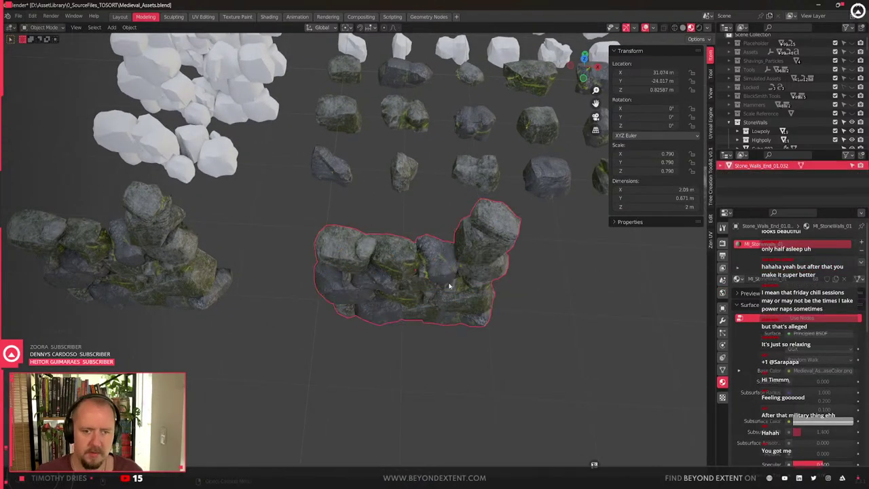
# Rename the joined end wall object as SM_Stone_Walls_End_01
pyautogui.doubleClick(757, 166)
pyautogui.hotkey('ctrl', 'v')
pyautogui.press('Return')
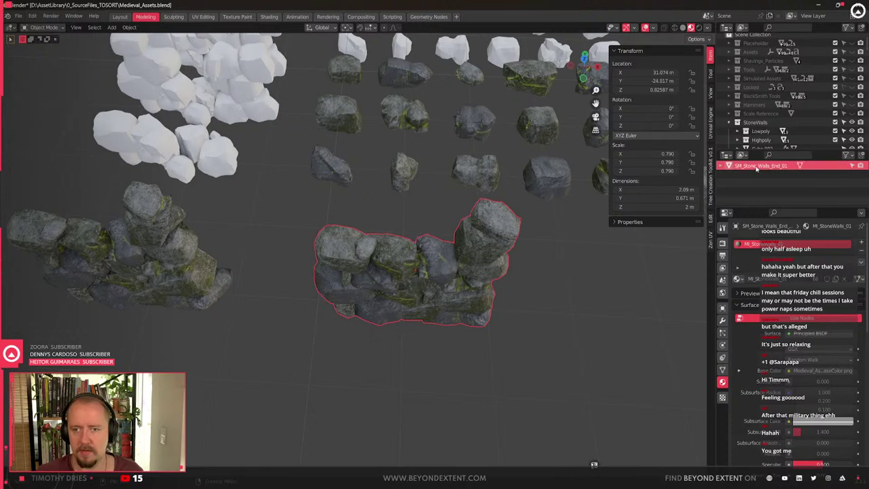
# Move only the origin of the joined end wall to a grid point at ground level by the wall's connecting end
pyautogui.moveTo(475, 381); pyautogui.dragTo(398, 300, button='middle')
pyautogui.scroll(-3, 434, 353)
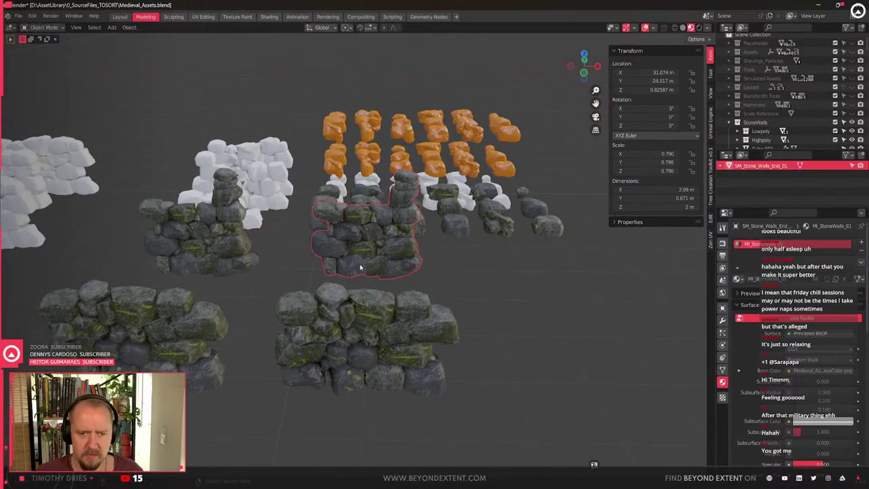
pyautogui.press('q')
pyautogui.click(347, 248)
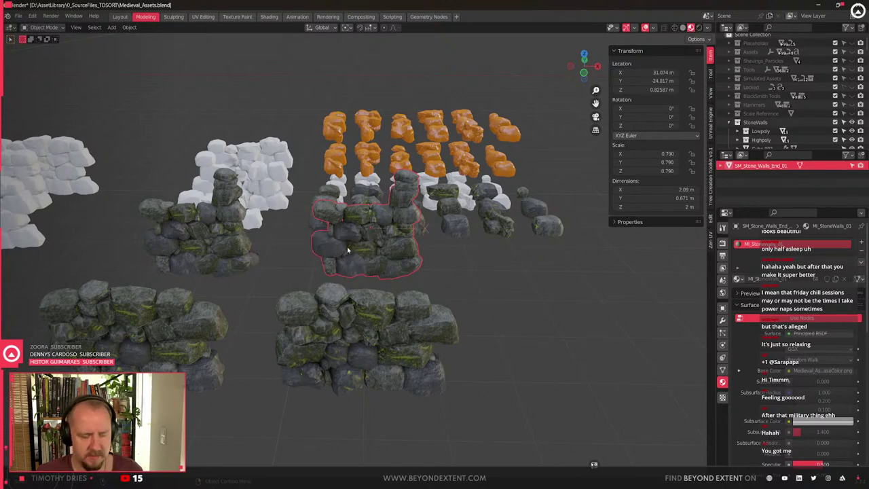
pyautogui.press('g')
pyautogui.hotkey('shift', 'x')
pyautogui.rightClick(285, 260)
pyautogui.press('g')
pyautogui.hotkey('shift', 'y')
pyautogui.click(227, 301)
pyautogui.press('q')
pyautogui.click(324, 270)
# Move the end wall within the ground plane to X 32 m, Y -27 m, against the end of the joined straight wall
pyautogui.moveTo(324, 270); pyautogui.dragTo(303, 293, button='middle')
pyautogui.press('g')
pyautogui.hotkey('shift', 'z')
pyautogui.click(431, 360)
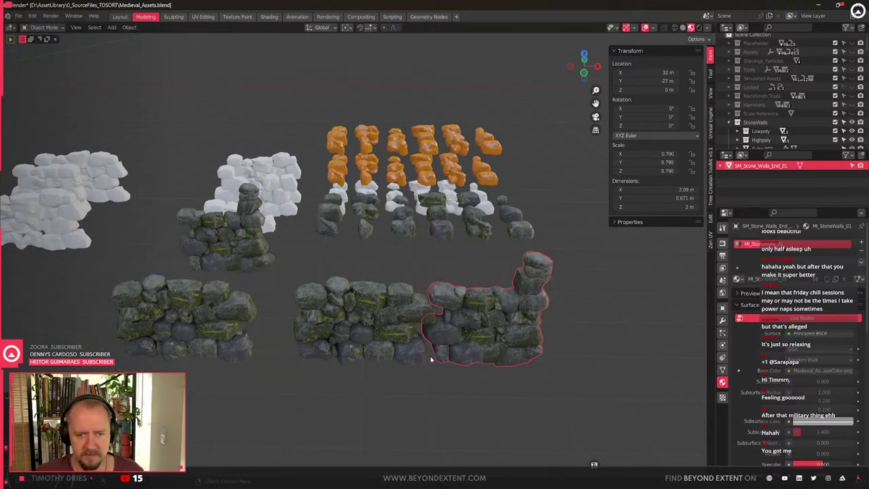
# Shift the end wall's entire mesh along negative X in Edit Mode so its stones fit against the straight wall
pyautogui.press('KP_Decimal')
pyautogui.moveTo(429, 343); pyautogui.dragTo(458, 285, button='middle')
pyautogui.scroll(-2, 461, 260)
pyautogui.scroll(-1, 458, 285)
pyautogui.press('q')
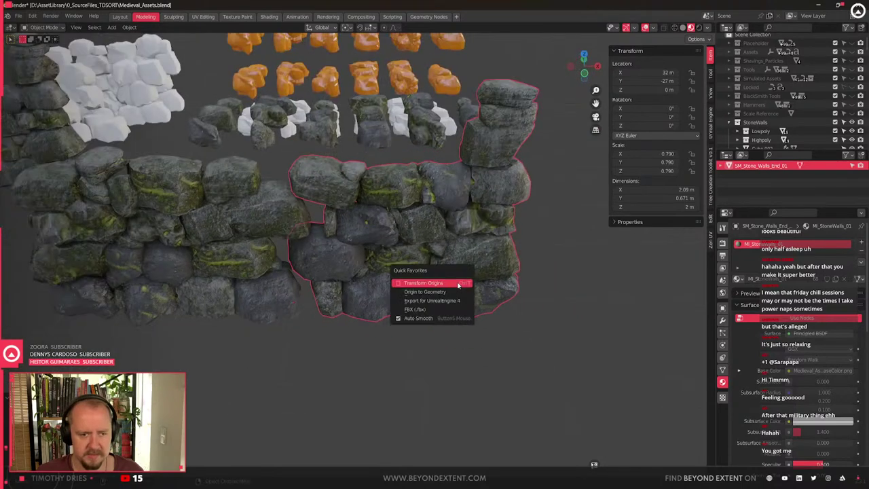
pyautogui.press('Tab')
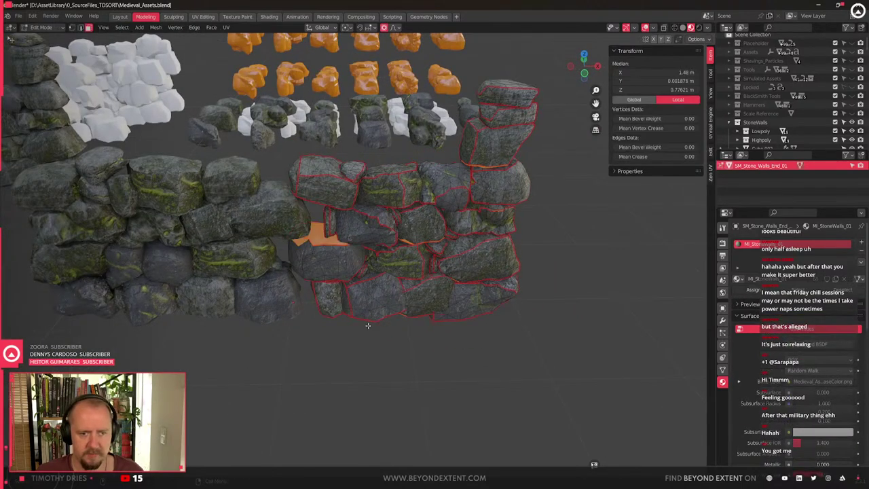
pyautogui.press('a')
pyautogui.press('g')
pyautogui.press('y')
pyautogui.press('x')
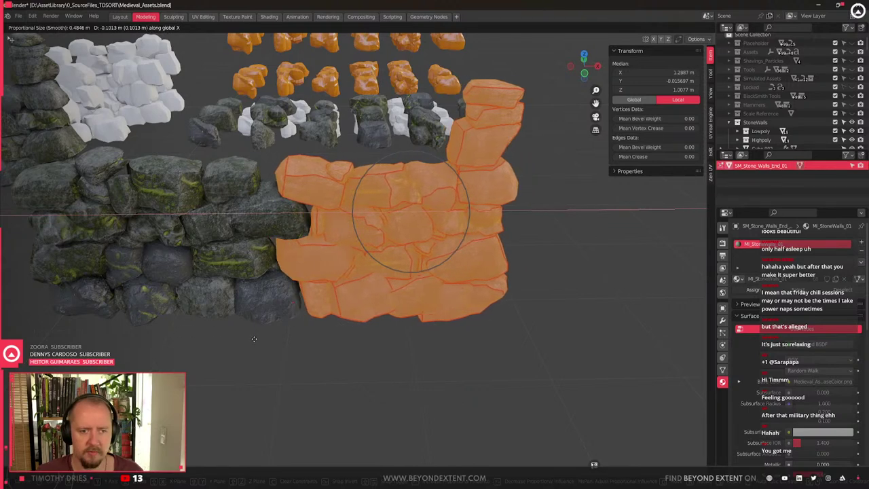
pyautogui.click(174, 337)
pyautogui.moveTo(299, 333); pyautogui.dragTo(377, 334, button='middle')
pyautogui.scroll(3, 314, 281)
pyautogui.press('Tab')
# Move the end wall object away from the straight wall to X 30 m, Y -24 m
pyautogui.scroll(-2, 388, 286)
pyautogui.scroll(-4, 402, 303)
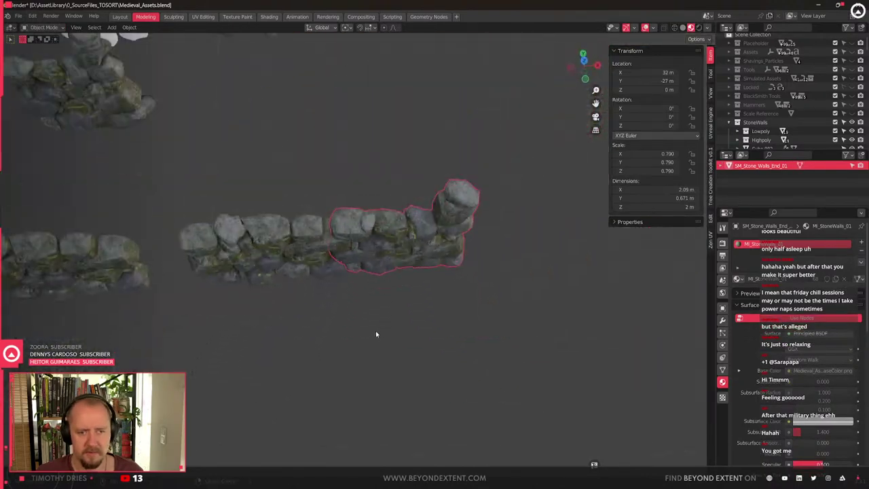
pyautogui.scroll(-4, 376, 334)
pyautogui.press('g')
pyautogui.click(365, 258)
pyautogui.press('KP_Decimal')
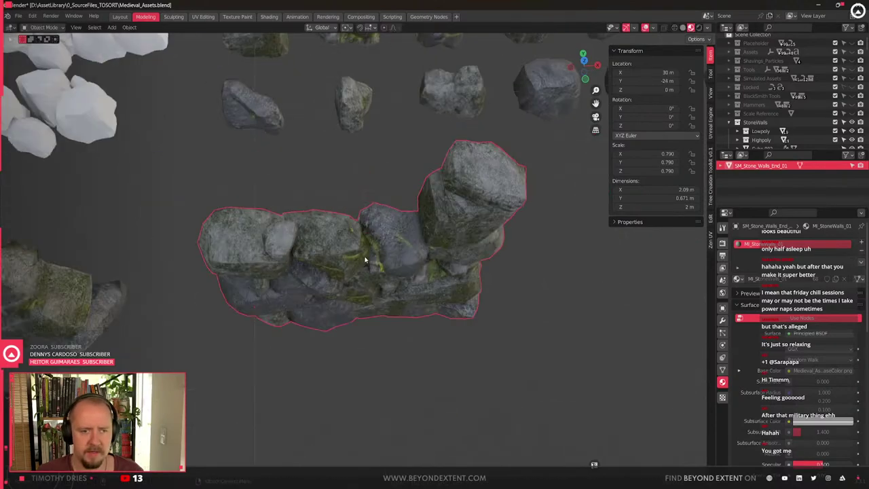
# Export the end wall with Export for Unreal Engine
pyautogui.scroll(-5, 358, 266)
pyautogui.moveTo(358, 266); pyautogui.dragTo(421, 334, button='middle')
pyautogui.scroll(3, 363, 281)
pyautogui.scroll(-4, 421, 260)
pyautogui.press('q')
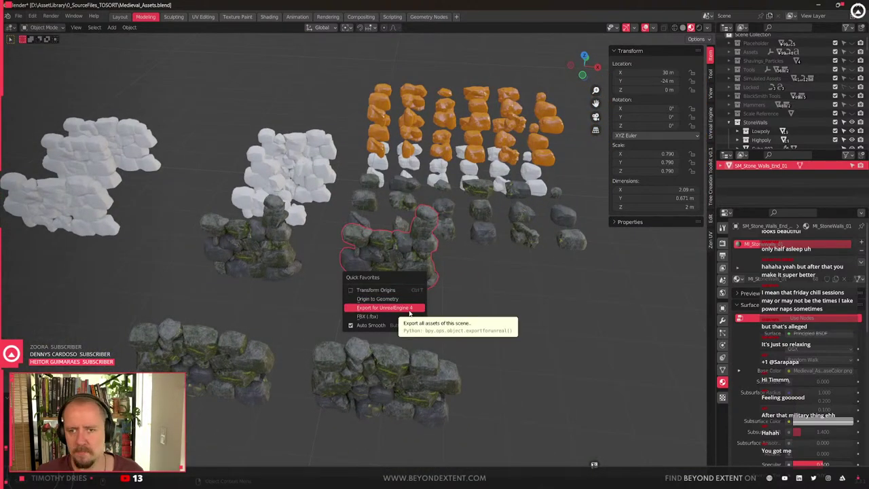
pyautogui.click(385, 308)
# Switch to Unreal Editor and reimport the static mesh SM_Stone_Walls_End_01 from its source file
pyautogui.hotkey('alt', 'Tab')
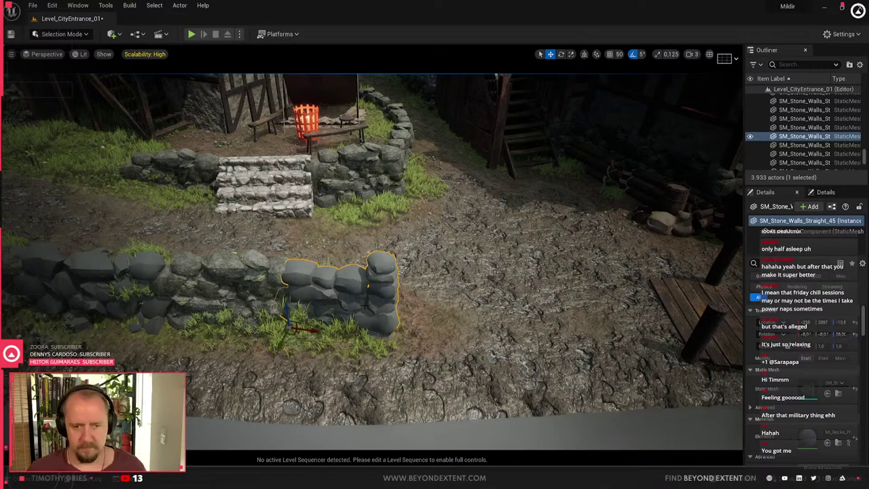
pyautogui.hotkey('ctrl', 'b')
pyautogui.rightClick(468, 412)
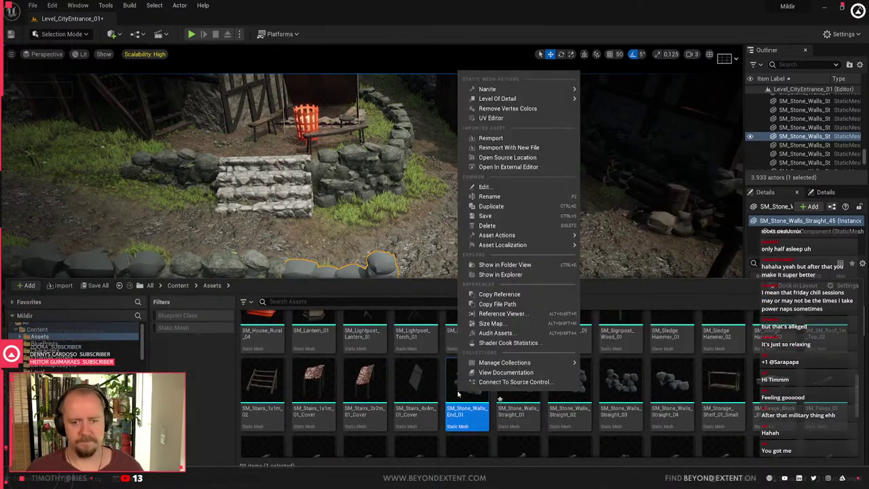
pyautogui.click(491, 137)
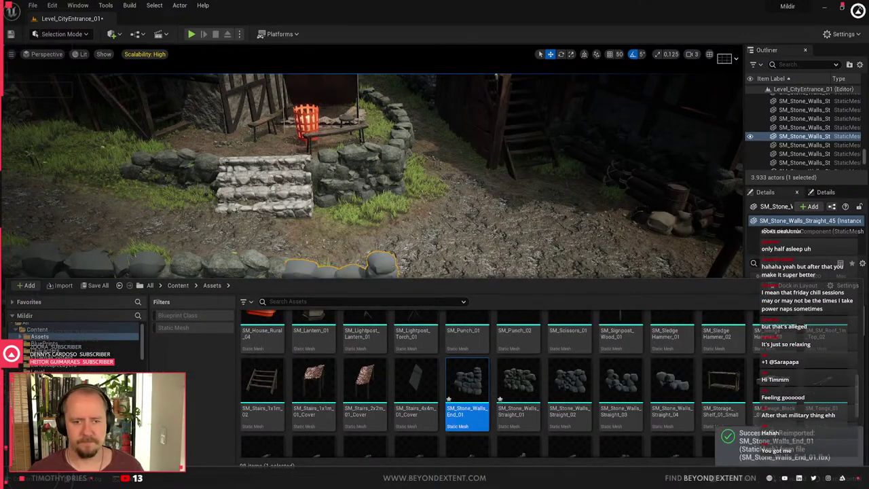
# Open the placed end wall's mesh in the static mesh editor and assign MI_StoneWalls_01 to its material slot
pyautogui.press('f')
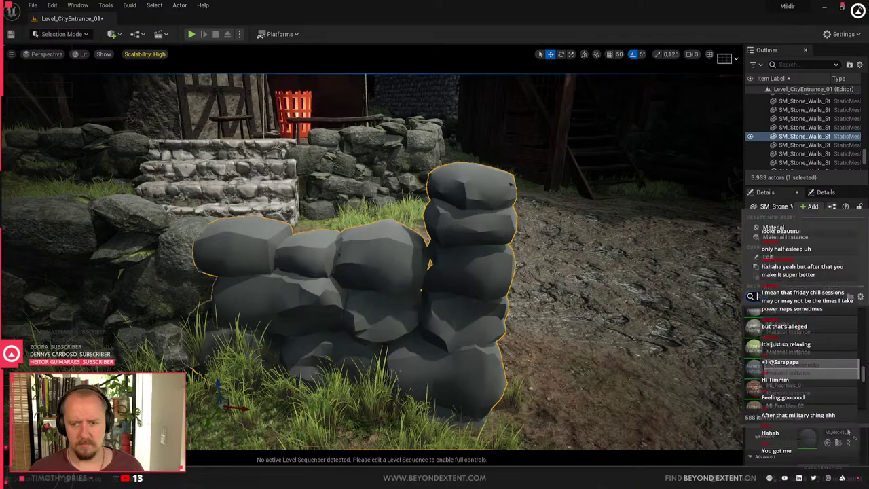
pyautogui.click(832, 385)
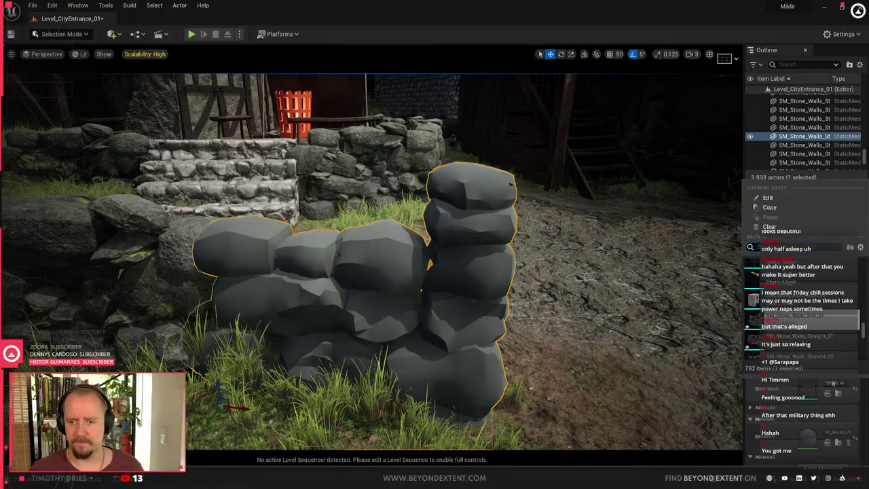
pyautogui.click(832, 385)
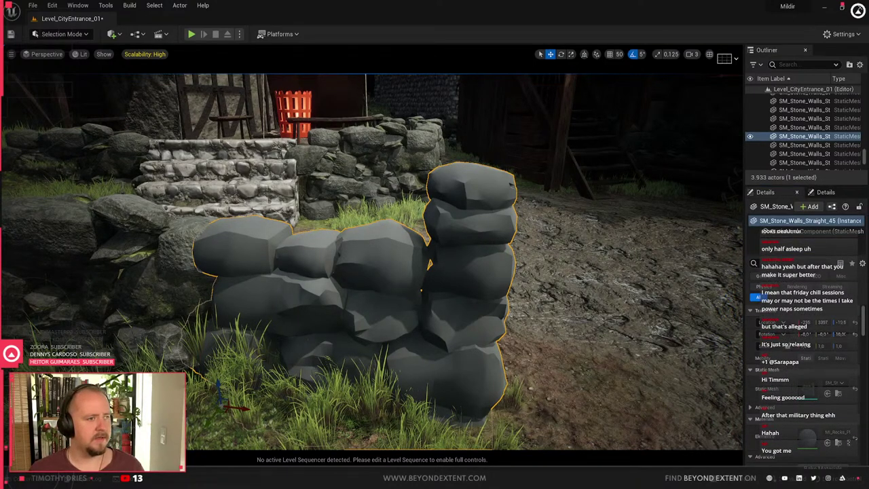
pyautogui.hotkey('ctrl', 'e')
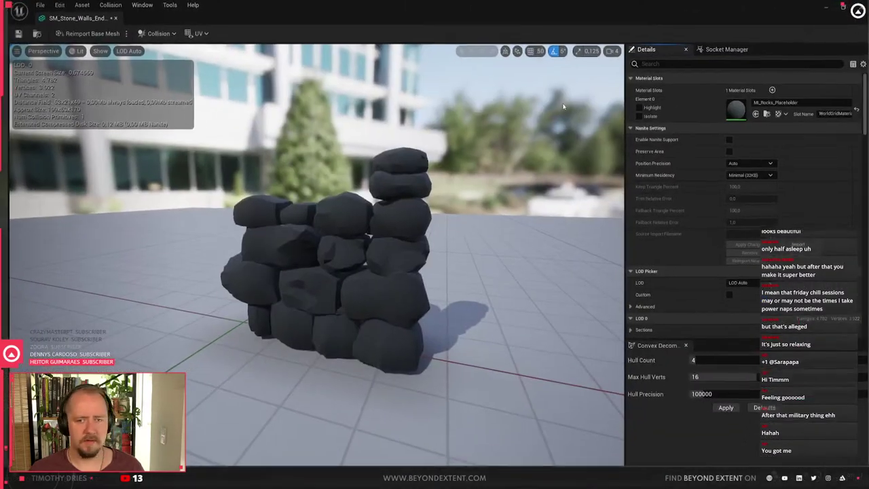
pyautogui.hotkey('alt', 'Tab')
pyautogui.scroll(4, 394, 281)
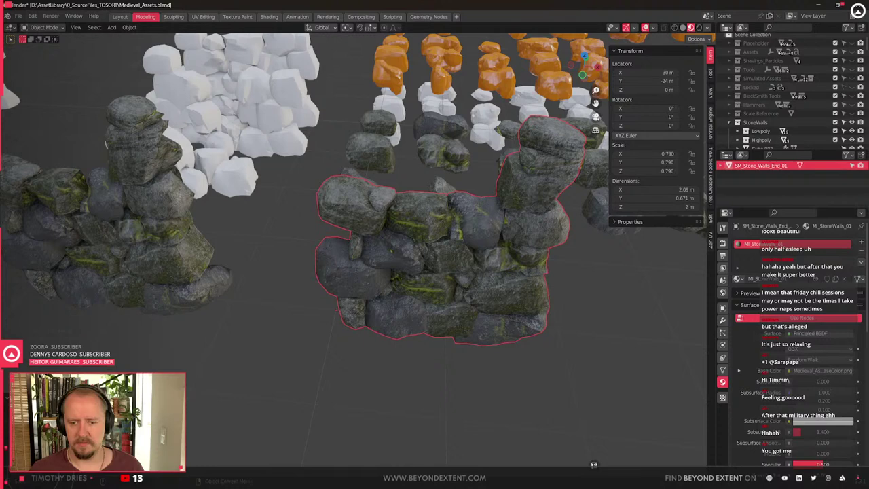
pyautogui.click(554, 449)
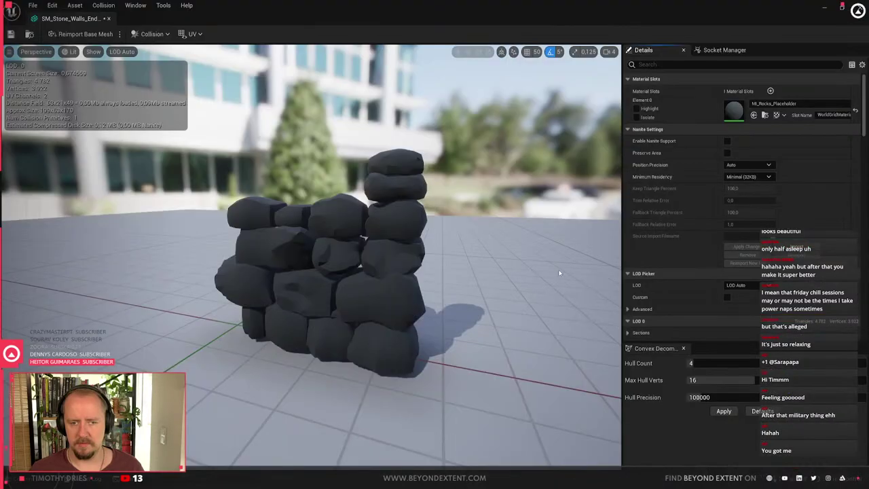
pyautogui.click(800, 105)
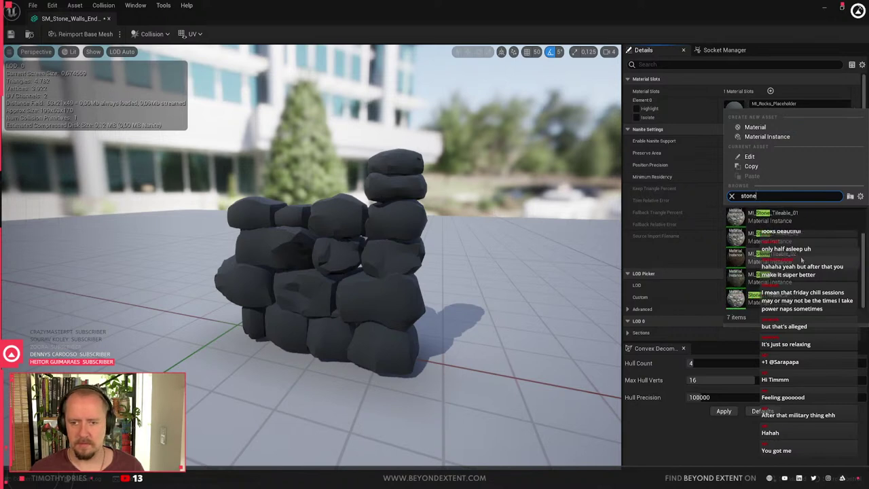
pyautogui.click(802, 278)
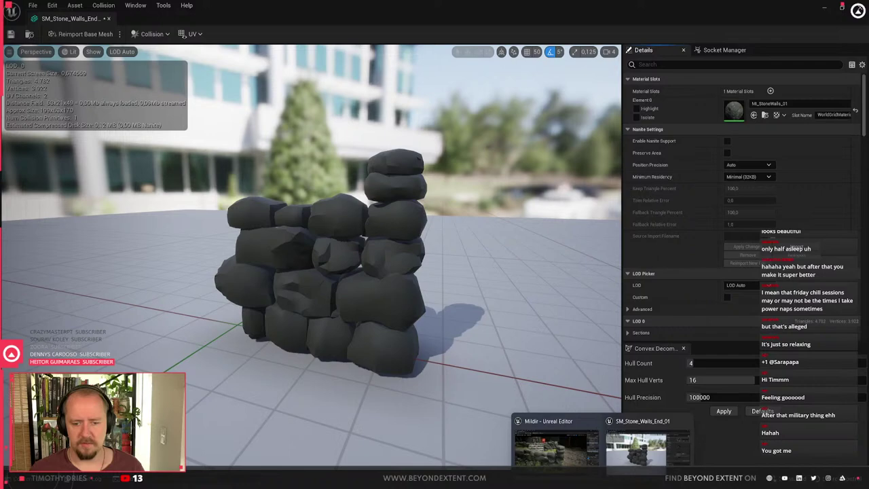
# Return to the level and open the source file location of the SM_Stone_Walls_End_01 asset
pyautogui.click(595, 481)
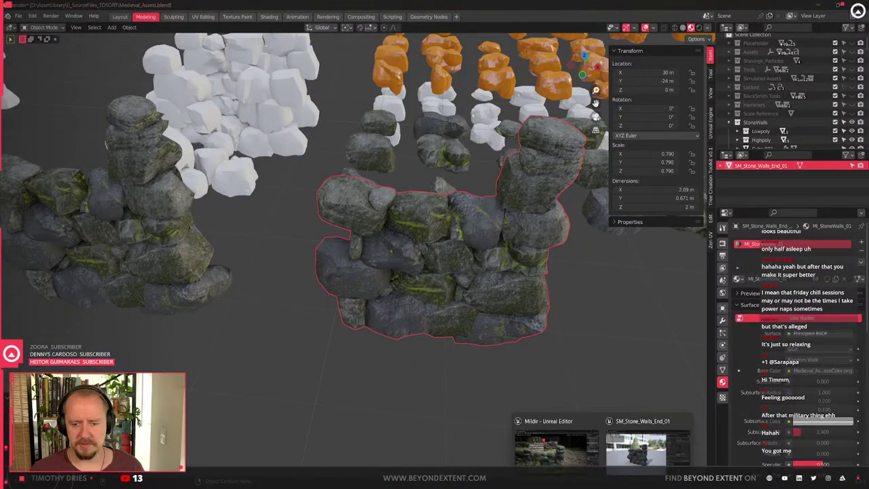
pyautogui.click(561, 452)
pyautogui.click(863, 8)
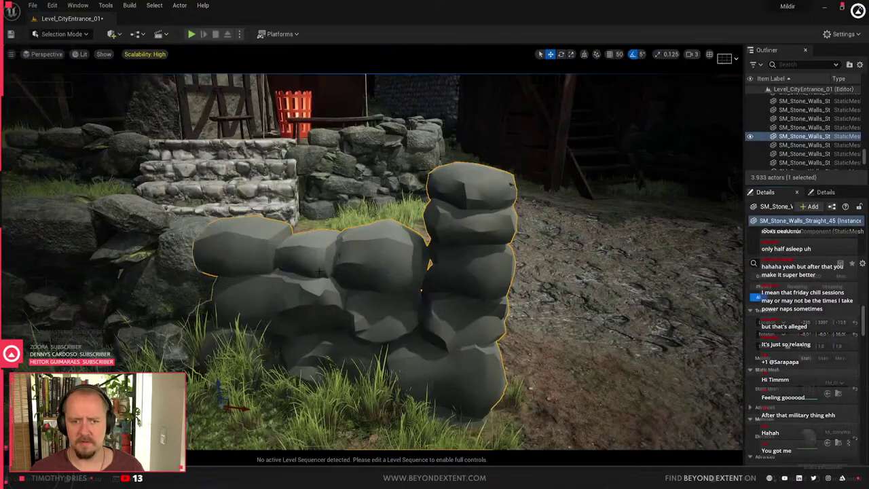
pyautogui.hotkey('ctrl', 'space')
pyautogui.rightClick(455, 381)
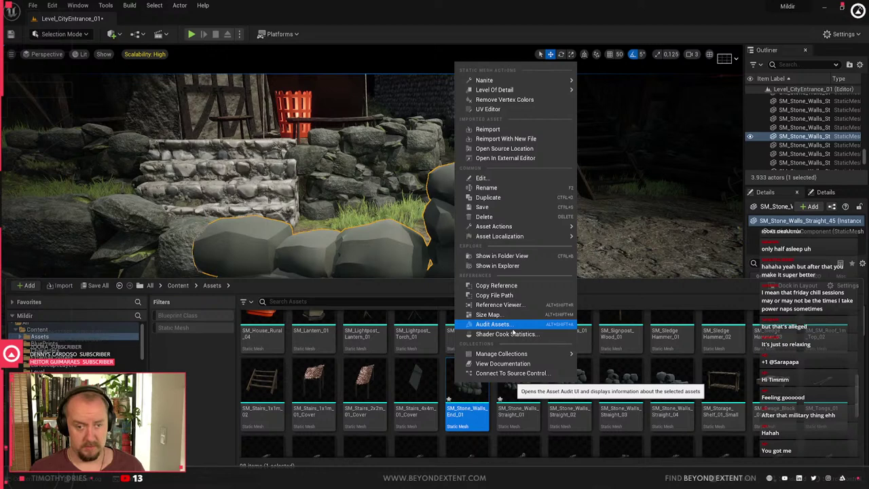
pyautogui.moveTo(547, 226)
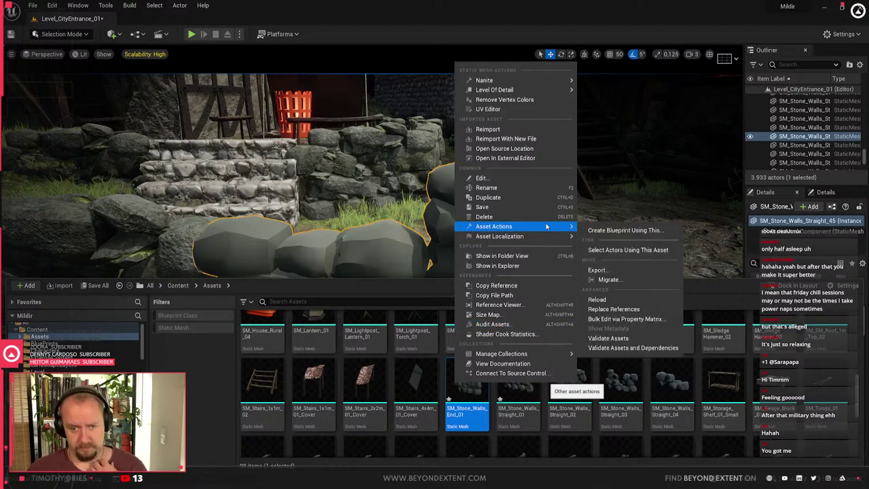
pyautogui.click(537, 148)
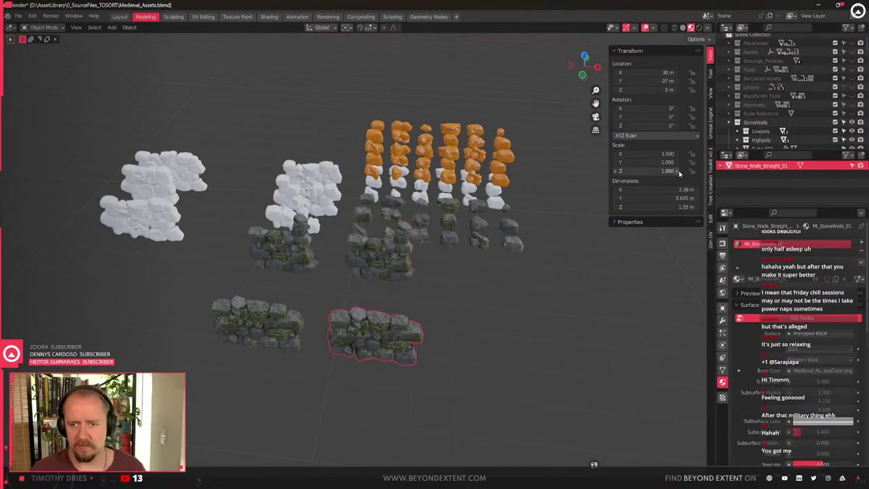
# Inspect the Unreal Engine export settings in Blender, comparing the joined end wall with the straight wall
pyautogui.click(710, 120)
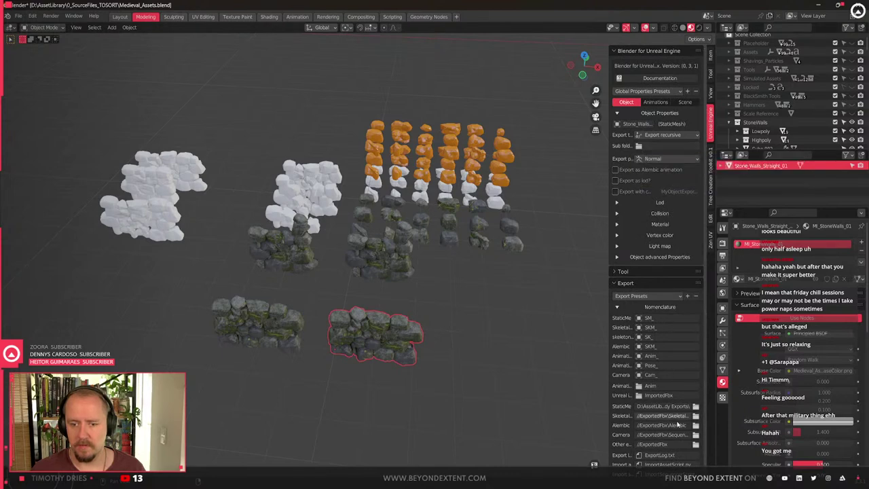
pyautogui.click(380, 256)
pyautogui.click(382, 345)
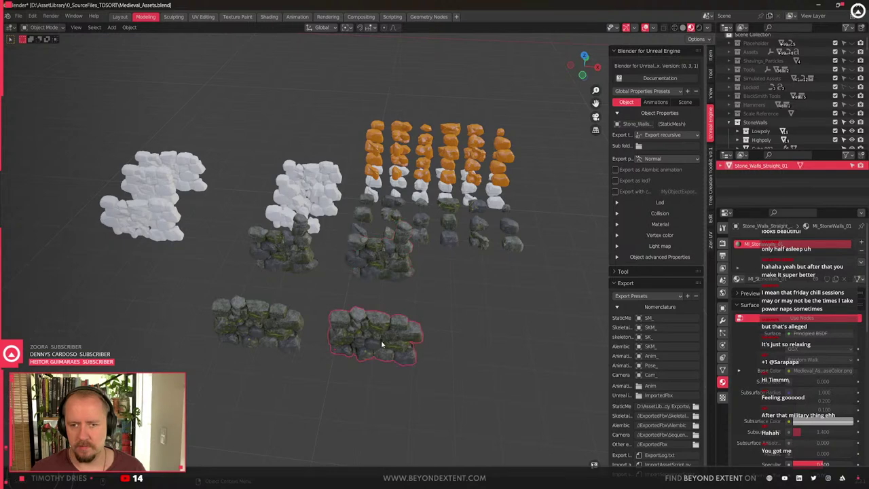
# Remove the SM_ prefix from the joined end wall's name and export it for Unreal Engine
pyautogui.click(395, 261)
pyautogui.doubleClick(774, 165)
pyautogui.click(743, 165)
pyautogui.press('BackSpace')
pyautogui.press('BackSpace')
pyautogui.press('BackSpace')
pyautogui.press('Return')
pyautogui.press('q')
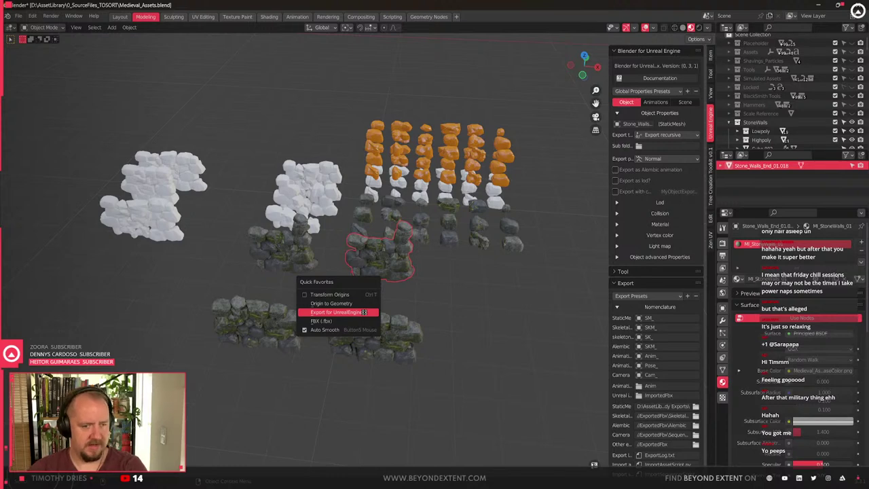
pyautogui.click(364, 312)
# Rename the joined end wall to Stone_Walls_End_01 by removing its numeric suffix, and export it for Unreal Engine
pyautogui.scroll(3, 445, 266)
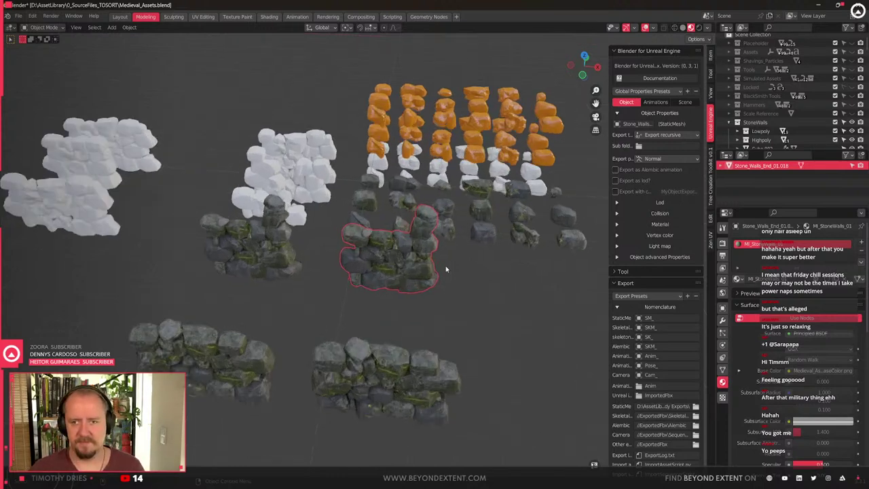
pyautogui.doubleClick(788, 166)
pyautogui.moveTo(790, 166); pyautogui.dragTo(778, 165)
pyautogui.press('BackSpace')
pyautogui.press('Return')
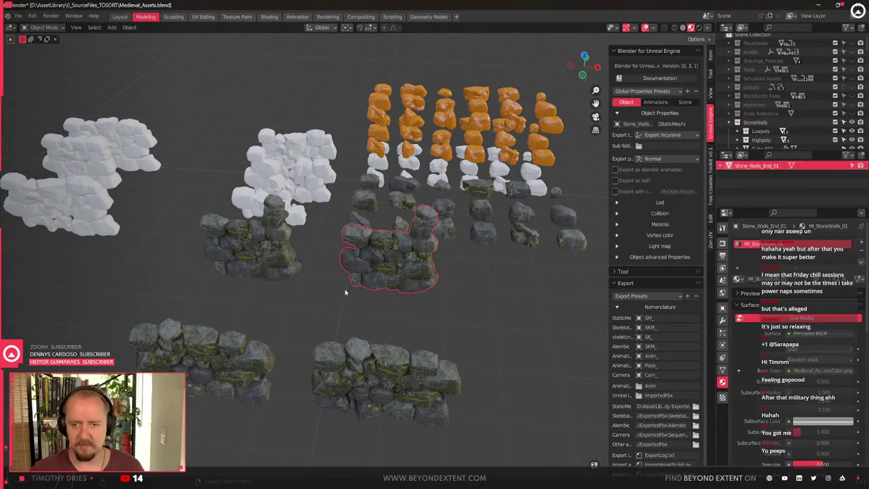
pyautogui.press('q')
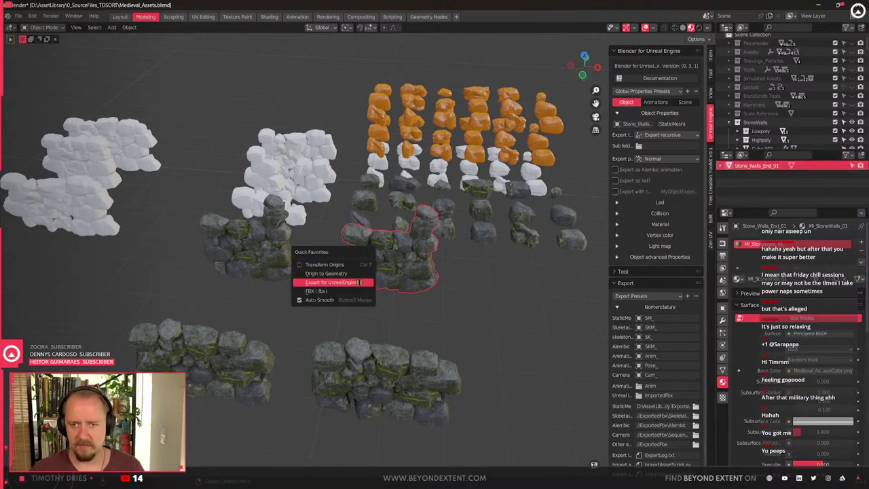
pyautogui.click(394, 373)
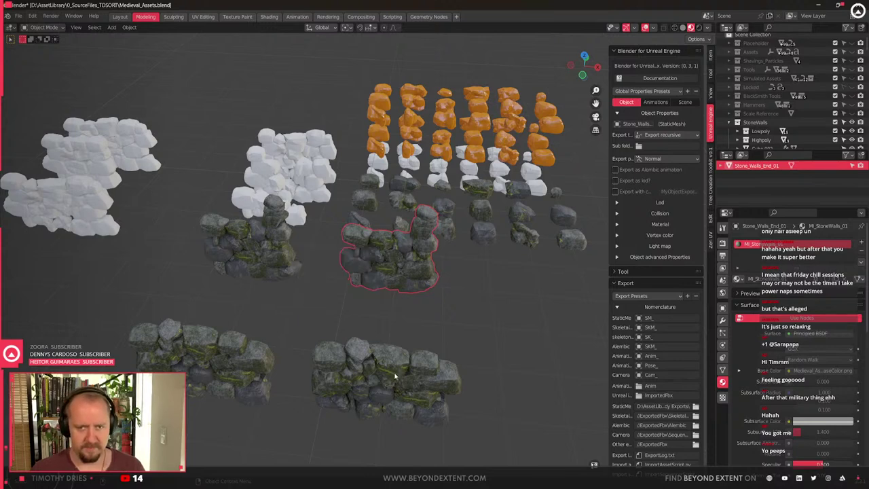
pyautogui.hotkey('ctrl', 'z')
pyautogui.hotkey('ctrl', 'shift', 'z')
pyautogui.click(399, 379)
pyautogui.click(420, 275)
pyautogui.click(428, 306)
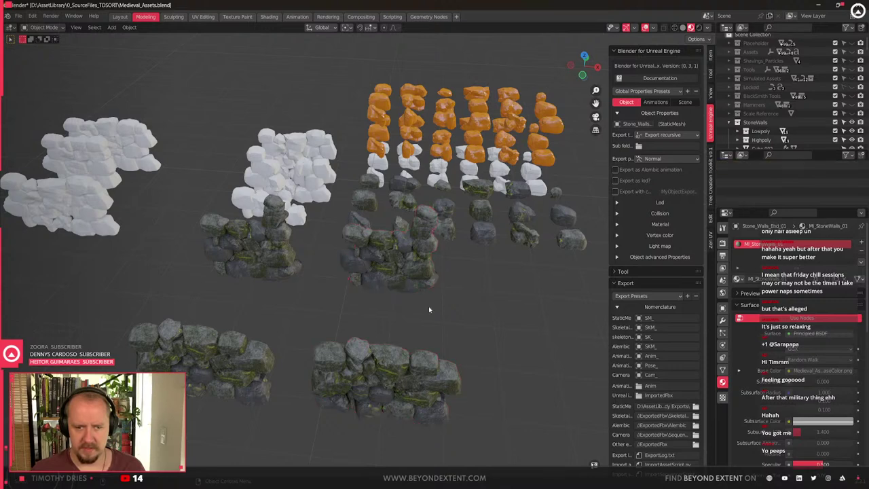
# Switch to Unreal Engine and reimport SM_Stone_Walls_End_01, resetting its material slot to the FBX's MI_StoneWalls_01
pyautogui.hotkey('alt', 'Tab')
pyautogui.rightClick(479, 407)
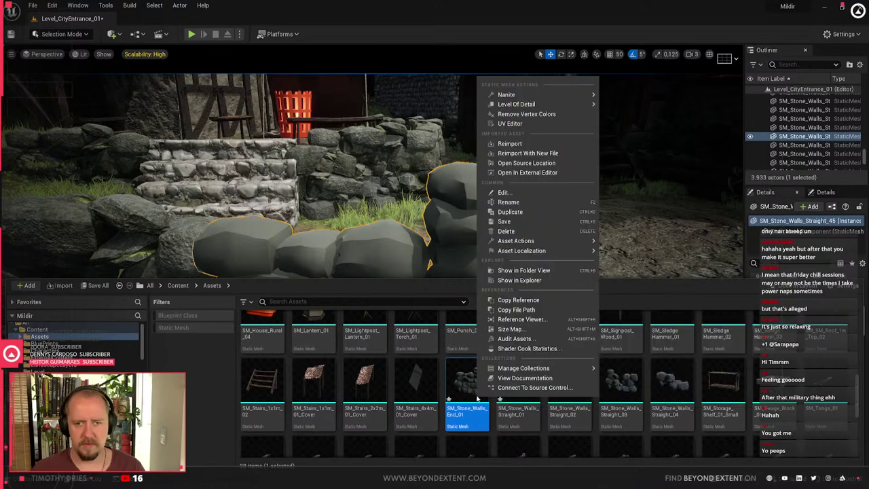
pyautogui.click(517, 144)
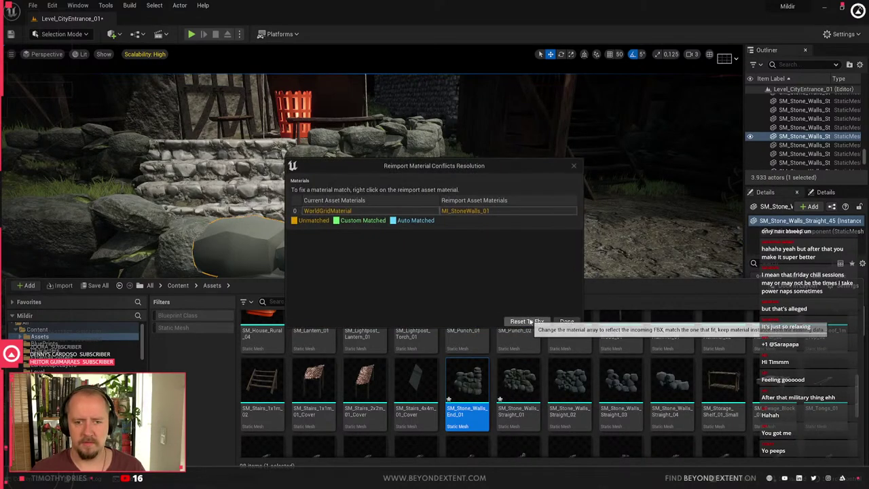
pyautogui.click(524, 302)
pyautogui.press('Escape')
# Try to shift the textured end wall placed in front of the stone stairs, and undo the move
pyautogui.press('s')
pyautogui.moveTo(371, 261); pyautogui.dragTo(367, 292, button='right')
pyautogui.press('w')
pyautogui.click(295, 245)
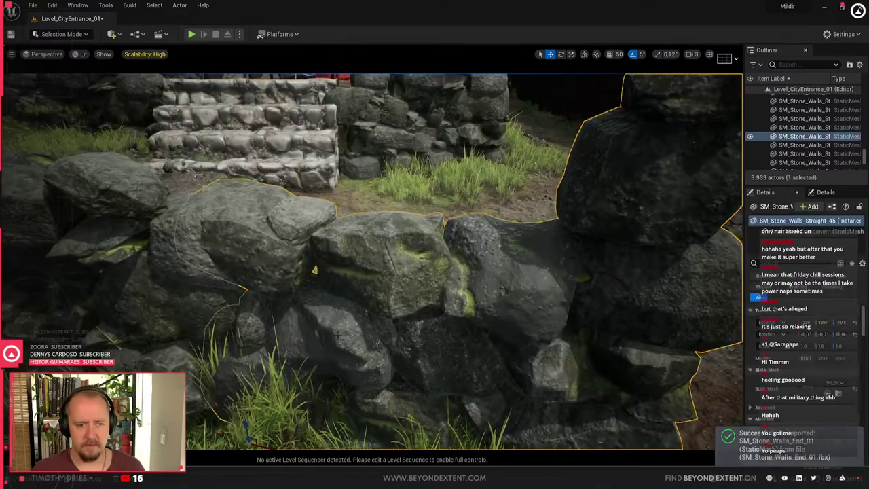
pyautogui.scroll(2, 295, 245)
pyautogui.moveTo(255, 422); pyautogui.dragTo(296, 435)
pyautogui.hotkey('ctrl', 'z')
# Examine the stone walls along the path in front of the house for segments that still lack textures
pyautogui.press('s')
pyautogui.moveTo(335, 301); pyautogui.dragTo(400, 347, button='right')
pyautogui.click(334, 300)
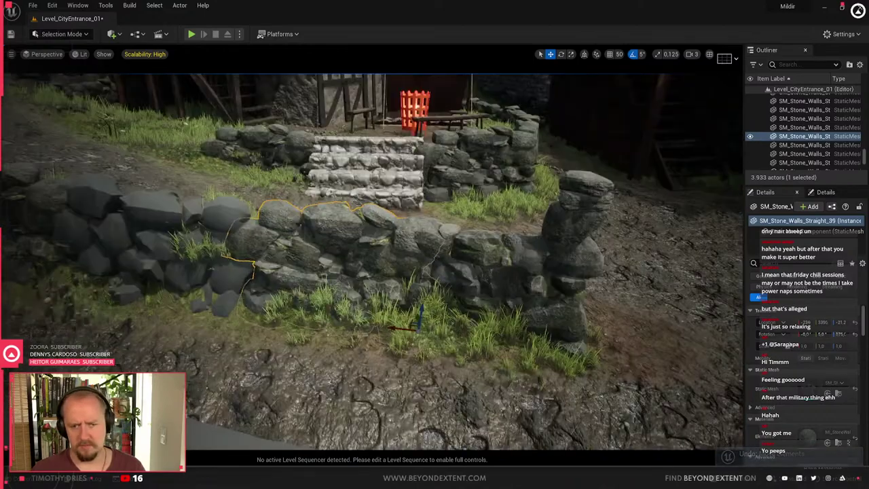
pyautogui.moveTo(335, 300); pyautogui.dragTo(402, 214, button='right')
pyautogui.press('s')
pyautogui.click(360, 178)
pyautogui.press('w')
pyautogui.moveTo(360, 178); pyautogui.dragTo(238, 125, button='right')
pyautogui.press('s')
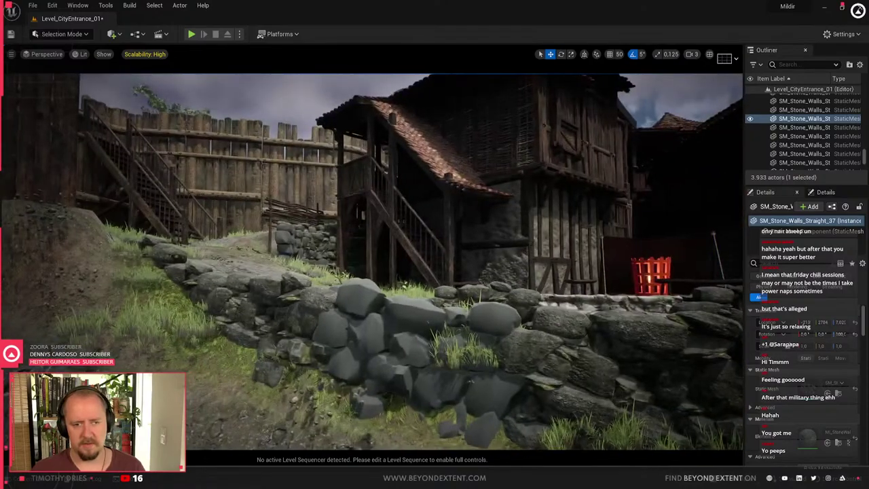
pyautogui.moveTo(469, 354); pyautogui.dragTo(509, 374, button='right')
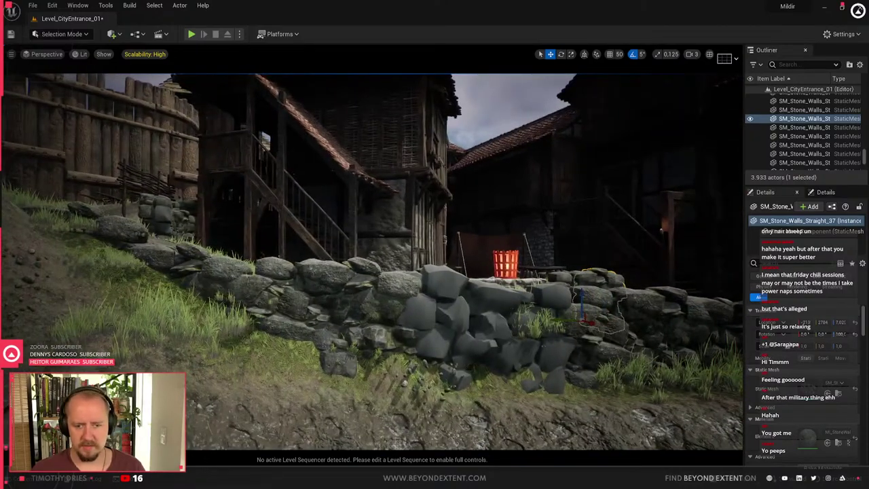
# Switch to Blender and move both textured end walls along the Y axis to sit close behind the textured straight walls
pyautogui.hotkey('alt', 'Tab')
pyautogui.scroll(-5, 385, 261)
pyautogui.moveTo(385, 260); pyautogui.dragTo(394, 299, button='middle')
pyautogui.moveTo(301, 242); pyautogui.dragTo(456, 287)
pyautogui.scroll(3, 386, 260)
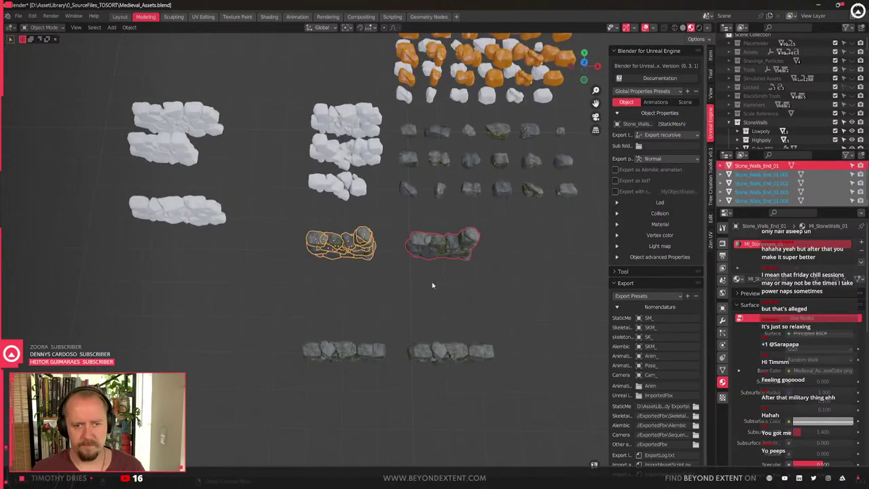
pyautogui.press('g')
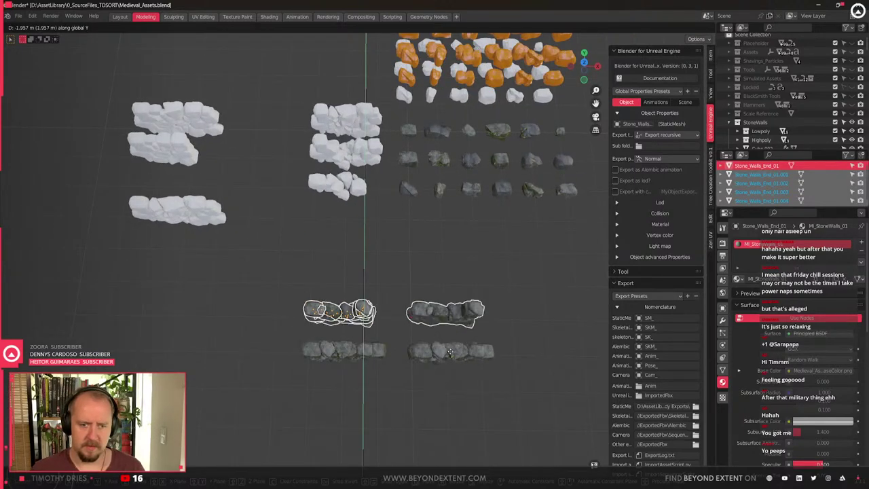
pyautogui.click(412, 293)
pyautogui.moveTo(364, 273); pyautogui.dragTo(203, 268, button='middle')
# Move the white Stone_Walls_Straight_02 wall along the Y axis to the front of the textured walls
pyautogui.click(379, 177)
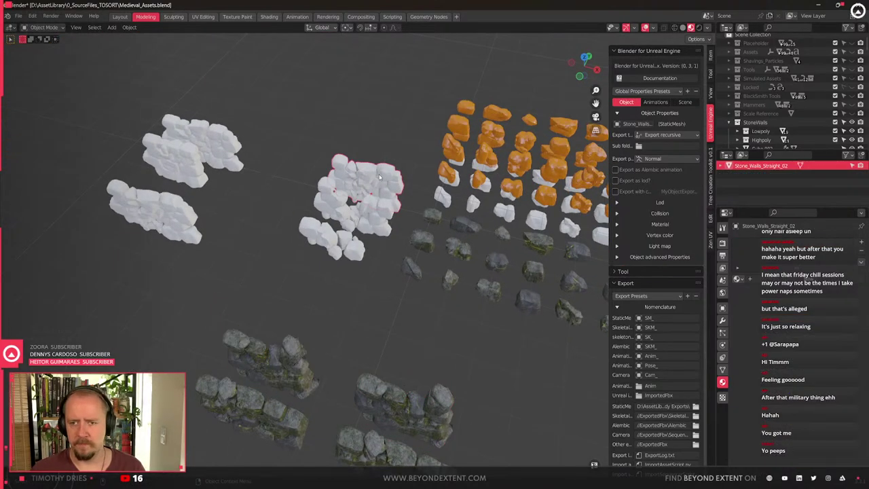
pyautogui.press('g')
pyautogui.press('y')
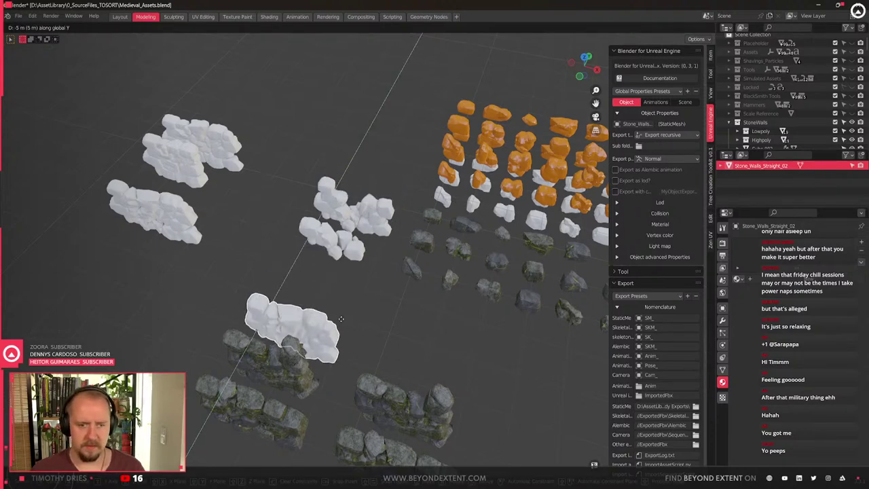
pyautogui.click(341, 319)
pyautogui.keyDown('shift'); pyautogui.moveTo(355, 338); pyautogui.dragTo(403, 230, button='middle'); pyautogui.keyUp('shift')
pyautogui.press('g')
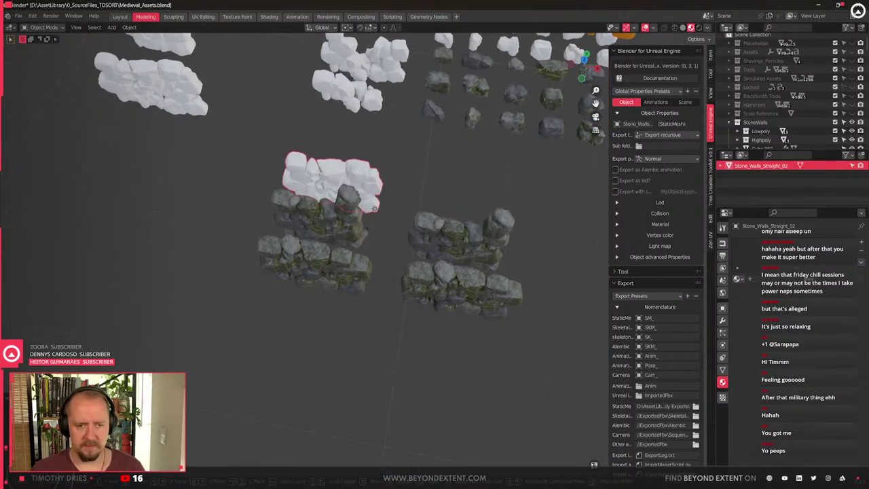
pyautogui.press('y')
pyautogui.click(365, 355)
# Separate Stone_Walls_Straight_02 into its individual loose stones and set each stone's origin to its geometry
pyautogui.scroll(-2, 400, 292)
pyautogui.moveTo(312, 373); pyautogui.dragTo(320, 297, button='middle')
pyautogui.scroll(3, 320, 298)
pyautogui.press('Tab')
pyautogui.press('a')
pyautogui.press('p')
pyautogui.click(264, 339)
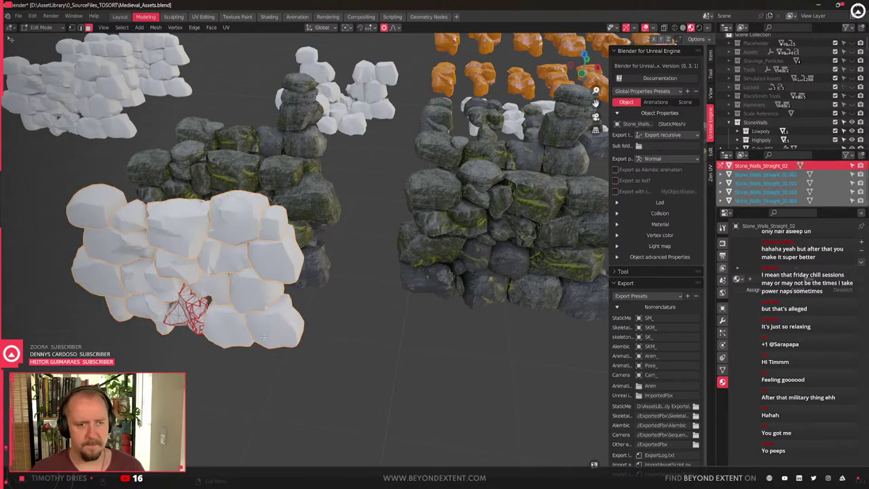
pyautogui.scroll(-2, 264, 339)
pyautogui.press('Tab')
pyautogui.press('q')
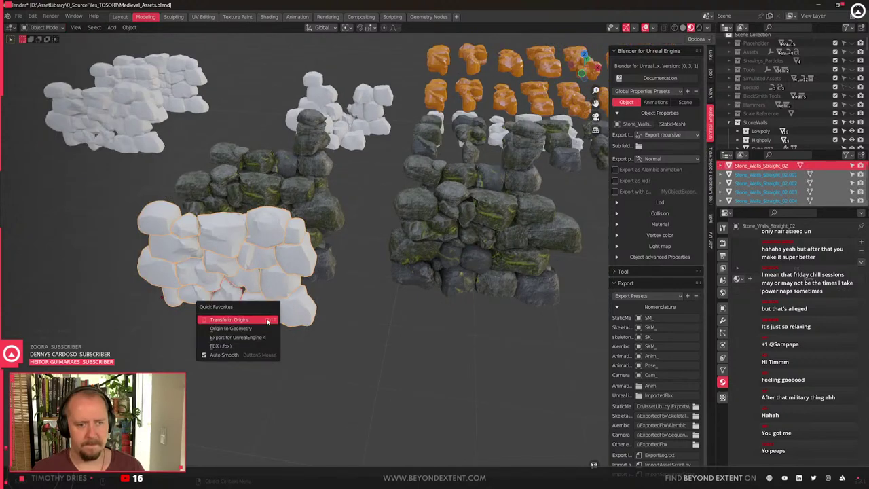
pyautogui.click(231, 328)
# Select all the separated stones of the white straight wall and apply their transforms
pyautogui.moveTo(231, 328); pyautogui.dragTo(325, 309, button='middle')
pyautogui.click(343, 334)
pyautogui.click(332, 315)
pyautogui.press('KP_7')
pyautogui.moveTo(373, 426); pyautogui.dragTo(197, 346)
pyautogui.hotkey('ctrl', 'a')
pyautogui.click(332, 369)
# Compare the separated white stones with the rows of textured rocks to identify matching shapes
pyautogui.moveTo(332, 369); pyautogui.dragTo(367, 376, button='middle')
pyautogui.click(386, 393)
pyautogui.scroll(2, 387, 394)
pyautogui.click(350, 388)
pyautogui.scroll(-4, 367, 371)
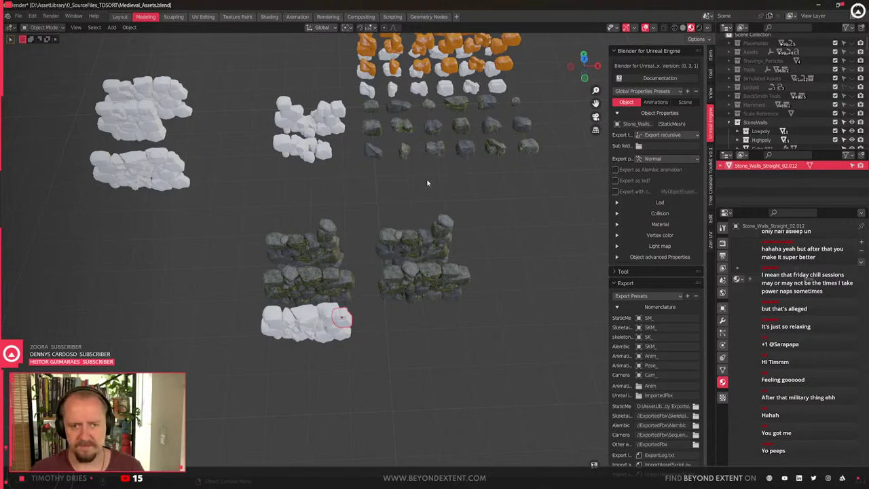
pyautogui.scroll(3, 427, 182)
pyautogui.keyDown('shift'); pyautogui.moveTo(455, 204); pyautogui.dragTo(377, 278, button='middle'); pyautogui.keyUp('shift')
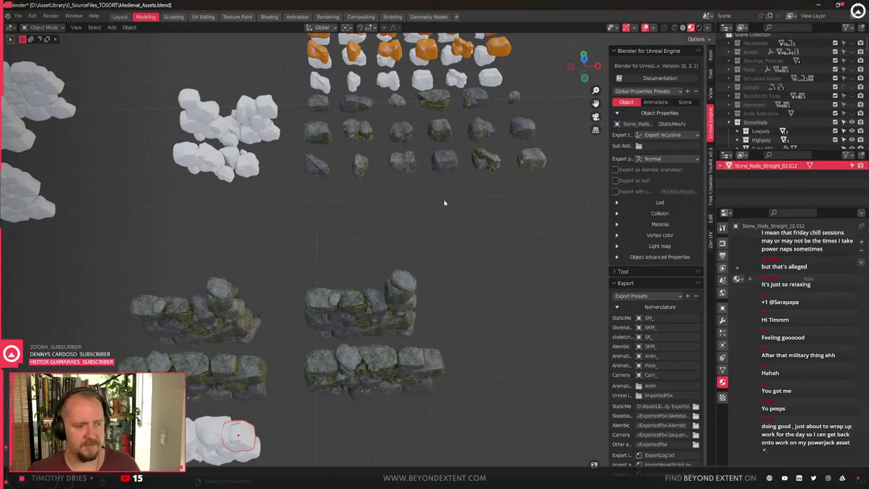
pyautogui.keyDown('shift'); pyautogui.moveTo(353, 278); pyautogui.dragTo(463, 147, button='middle'); pyautogui.keyUp('shift')
pyautogui.scroll(-2, 380, 248)
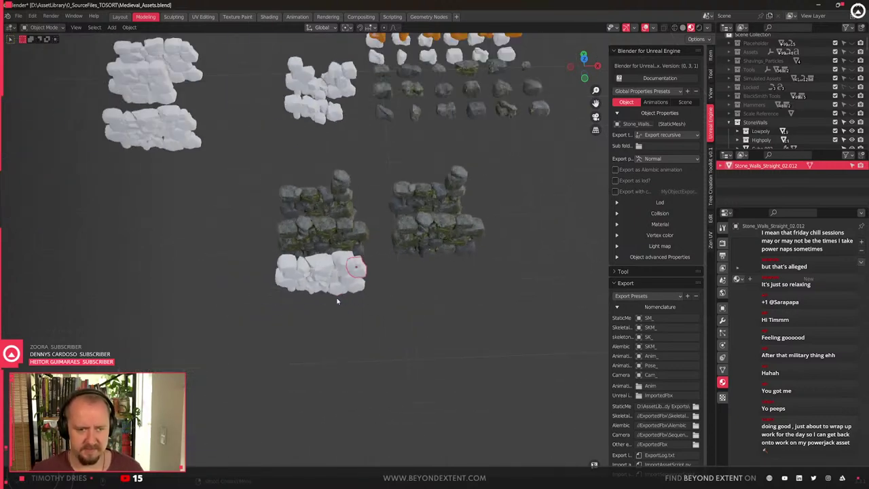
# Link the object data of Rocks_Lowpoly.013 to the wall's top middle stone and Rocks_Lowpoly.011 to the stone right of it
pyautogui.click(324, 264)
pyautogui.keyDown('shift'); pyautogui.moveTo(407, 227); pyautogui.dragTo(395, 270, button='middle'); pyautogui.keyUp('shift')
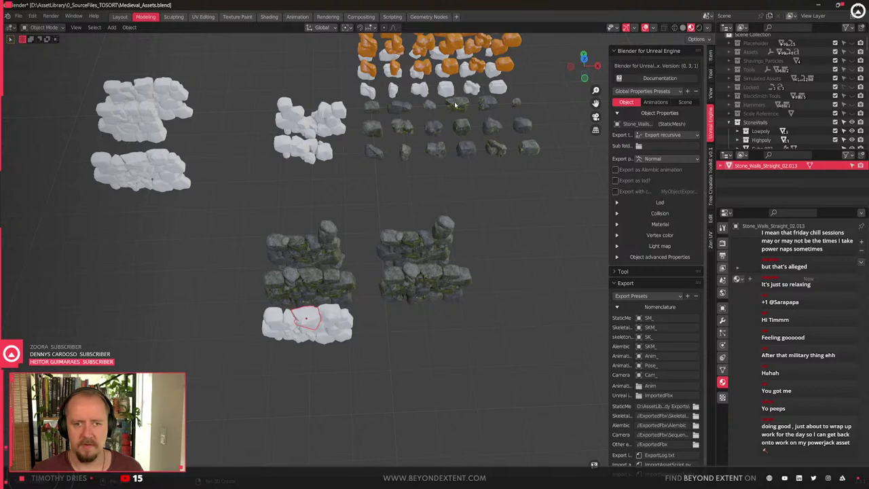
pyautogui.keyDown('shift'); pyautogui.click(456, 105); pyautogui.keyUp('shift')
pyautogui.hotkey('ctrl', 'l')
pyautogui.click(457, 103)
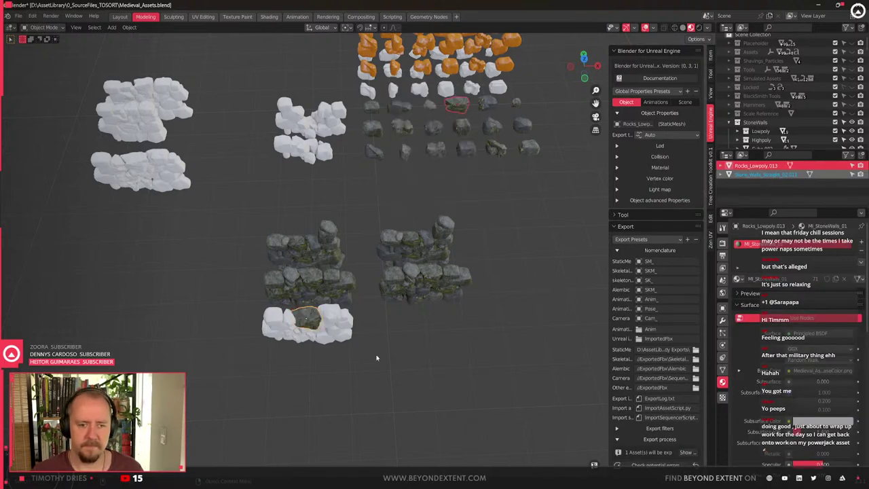
pyautogui.scroll(4, 391, 257)
pyautogui.scroll(-5, 390, 257)
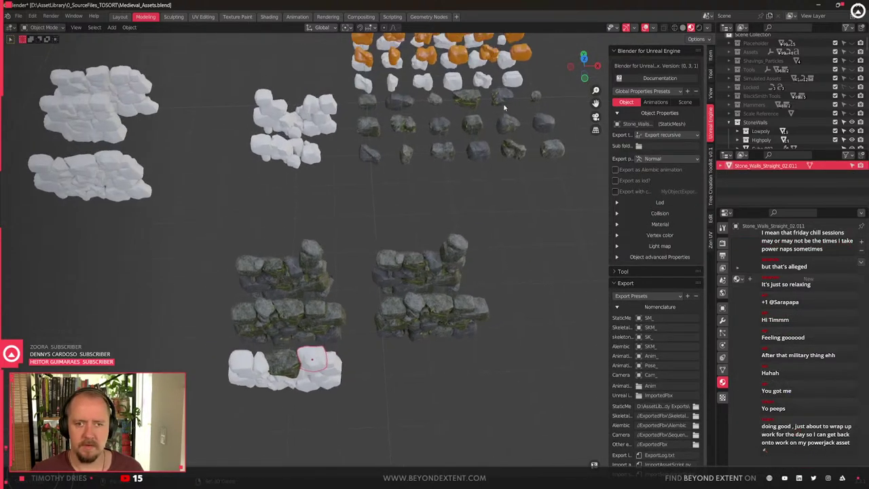
pyautogui.keyDown('shift'); pyautogui.click(504, 103); pyautogui.keyUp('shift')
pyautogui.hotkey('ctrl', 'l')
pyautogui.click(504, 105)
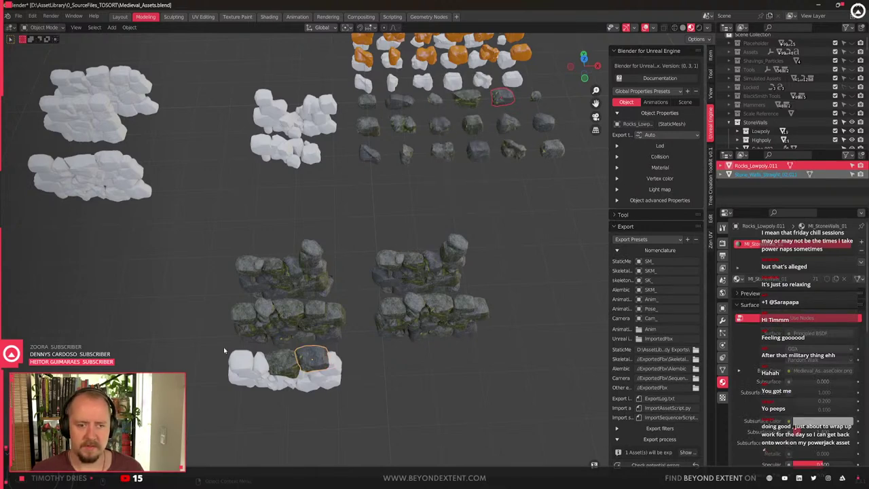
# Link the object data of Rocks_Lowpoly.014 to the wall's top left stone and Rocks_Lowpoly.008 to the small stone beside it
pyautogui.click(247, 365)
pyautogui.keyDown('shift'); pyautogui.click(369, 103); pyautogui.keyUp('shift')
pyautogui.hotkey('ctrl', 'l')
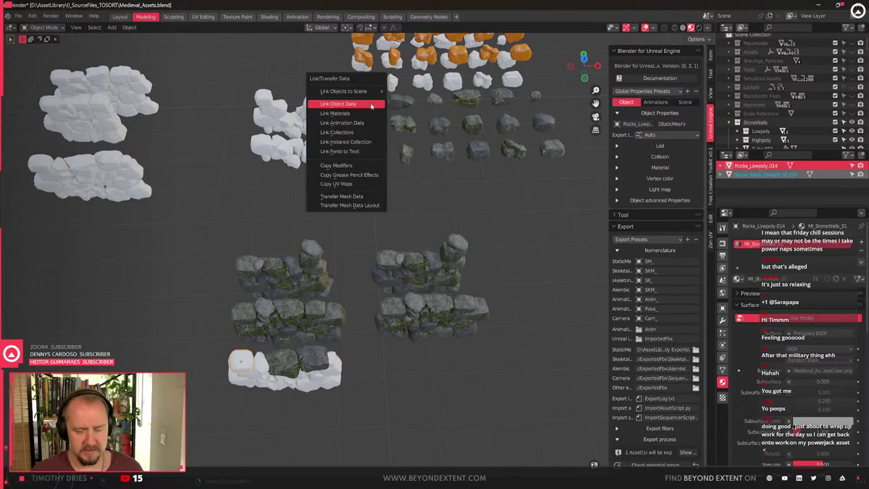
pyautogui.click(371, 106)
pyautogui.click(437, 105)
pyautogui.keyDown('shift'); pyautogui.click(437, 105); pyautogui.keyUp('shift')
pyautogui.hotkey('ctrl', 'l')
pyautogui.click(436, 105)
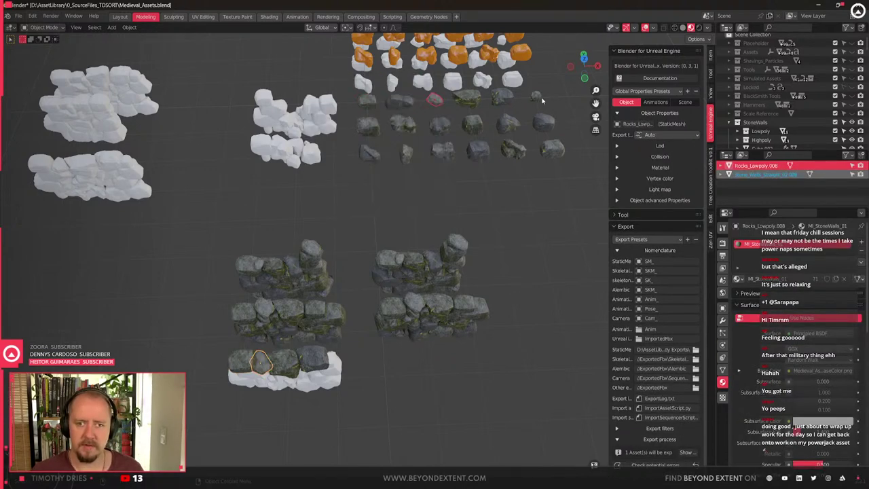
# Try to link the smallest textured rock's object data to Stone_Walls_Straight_02.012 at the wall's right end
pyautogui.click(535, 98)
pyautogui.click(332, 361)
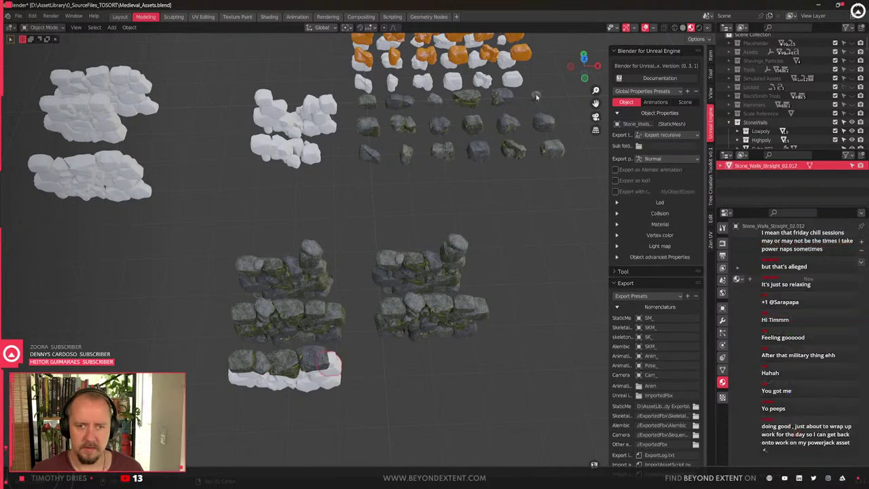
pyautogui.keyDown('shift'); pyautogui.click(535, 97); pyautogui.keyUp('shift')
pyautogui.hotkey('ctrl', 'l')
pyautogui.click(534, 98)
# Link the smallest textured rock's object data to Stone_Walls_Straight_02.017, the small stone at the wall's upper right end
pyautogui.moveTo(363, 384); pyautogui.dragTo(353, 339, button='middle')
pyautogui.click(327, 334)
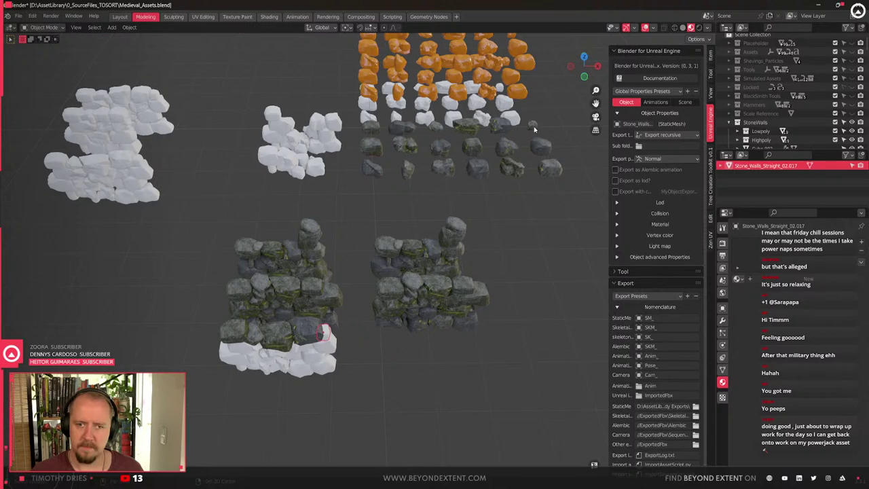
pyautogui.keyDown('shift'); pyautogui.click(531, 126); pyautogui.keyUp('shift')
pyautogui.hotkey('ctrl', 'l')
pyautogui.click(524, 128)
# Link the object data of Rocks_Lowpoly.015 to the second row's left stone and Rocks_Lowpoly.002 to the stone next to it
pyautogui.moveTo(250, 377); pyautogui.dragTo(298, 311, button='middle')
pyautogui.click(261, 299)
pyautogui.keyDown('shift'); pyautogui.click(380, 150); pyautogui.keyUp('shift')
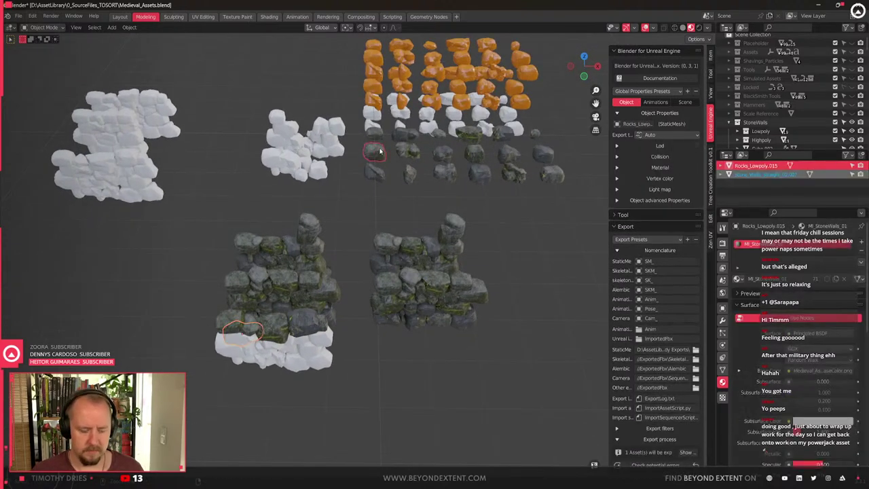
pyautogui.hotkey('ctrl', 'l')
pyautogui.click(380, 150)
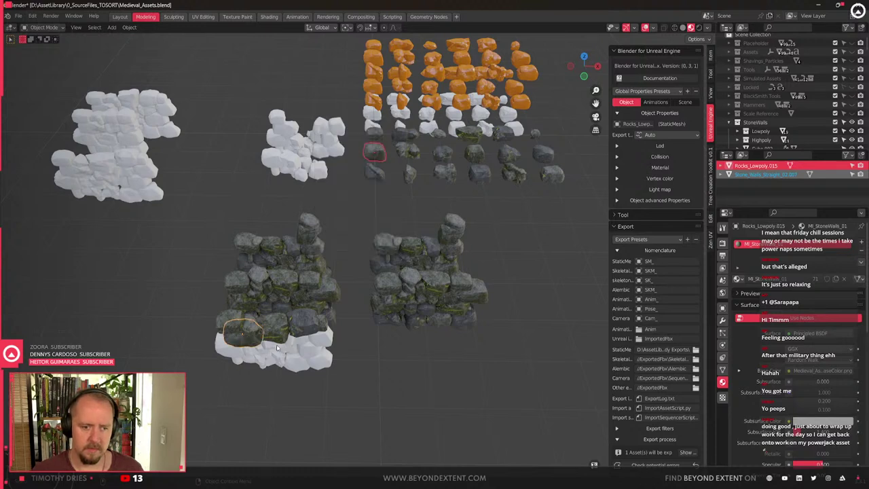
pyautogui.click(478, 163)
pyautogui.keyDown('shift'); pyautogui.click(411, 155); pyautogui.keyUp('shift')
pyautogui.hotkey('ctrl', 'l')
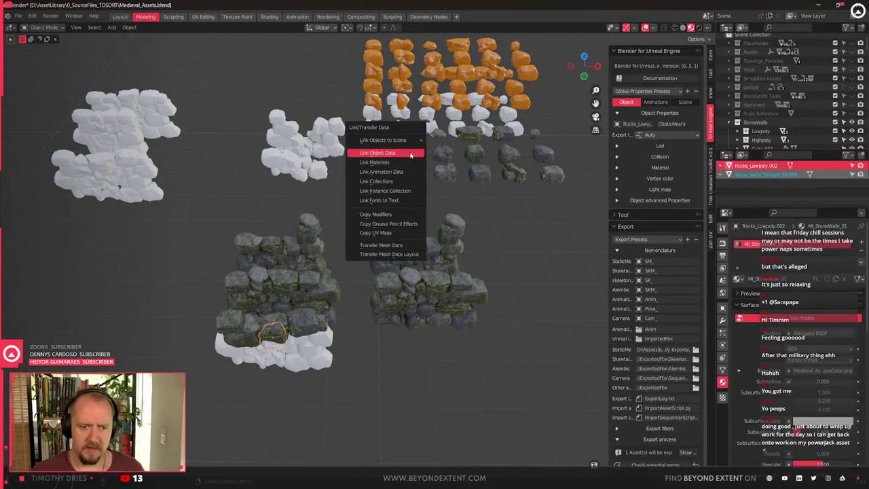
pyautogui.click(410, 154)
# Link the object data of Rocks_Lowpoly.001 to Stone_Walls_Straight_02.010, the large stone right of the mossy middle stone
pyautogui.click(298, 343)
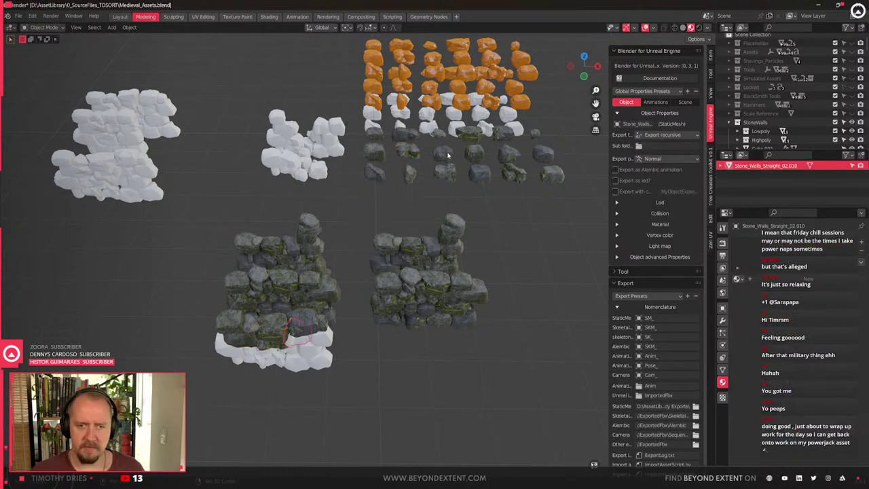
pyautogui.keyDown('shift'); pyautogui.click(449, 155); pyautogui.keyUp('shift')
pyautogui.hotkey('ctrl', 'l')
pyautogui.click(448, 155)
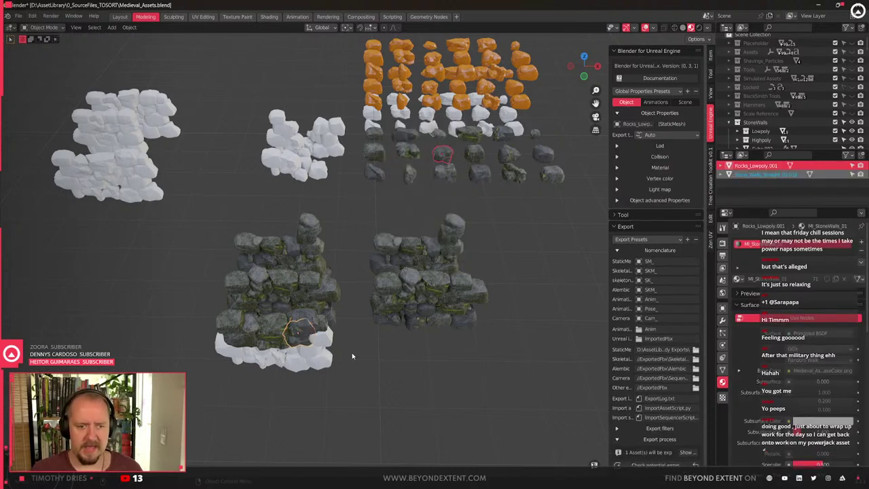
# Link the object data of Rocks_Lowpoly.012 to Stone_Walls_Straight_02.012 at the right end of the wall's lower section
pyautogui.click(330, 343)
pyautogui.keyDown('shift'); pyautogui.click(475, 159); pyautogui.keyUp('shift')
pyautogui.hotkey('ctrl', 'l')
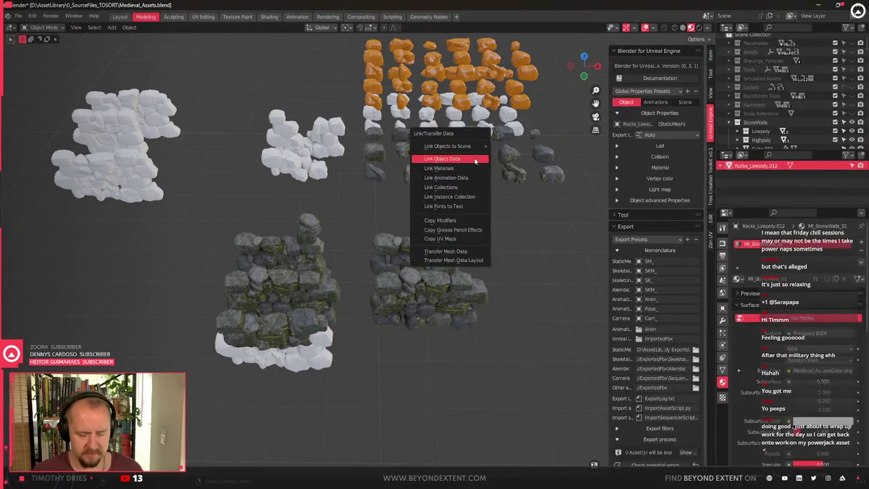
pyautogui.click(476, 158)
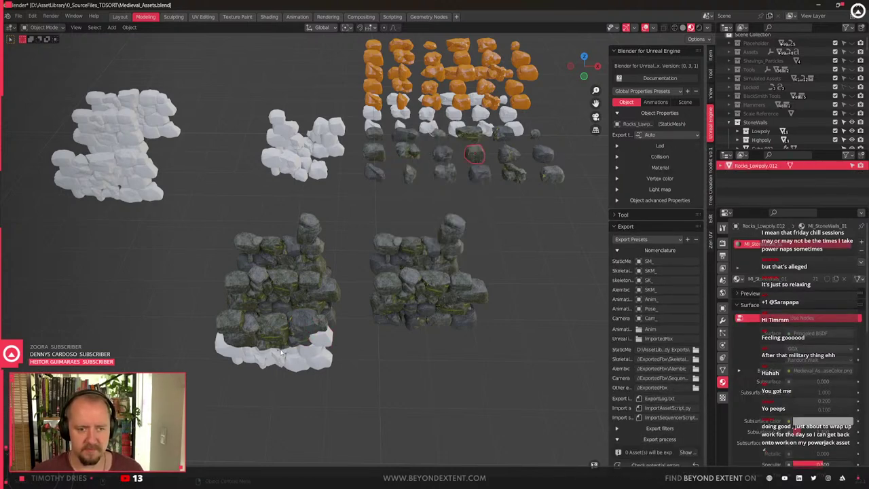
pyautogui.click(319, 336)
pyautogui.keyDown('shift'); pyautogui.click(474, 158); pyautogui.keyUp('shift')
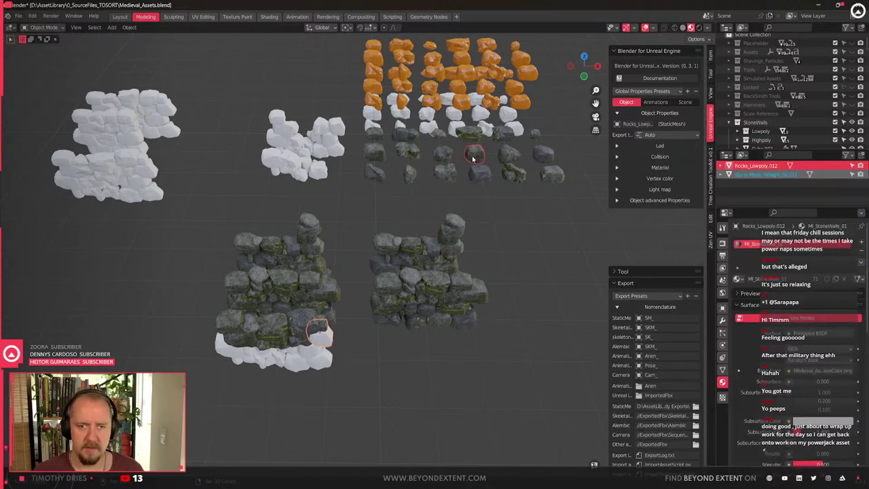
pyautogui.click(331, 349)
pyautogui.keyDown('shift'); pyautogui.click(485, 159); pyautogui.keyUp('shift')
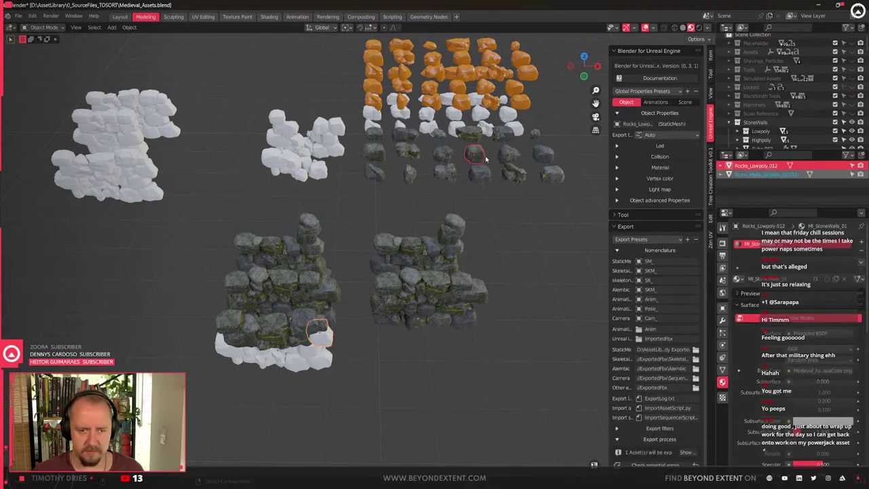
pyautogui.hotkey('ctrl', 'l')
pyautogui.click(486, 159)
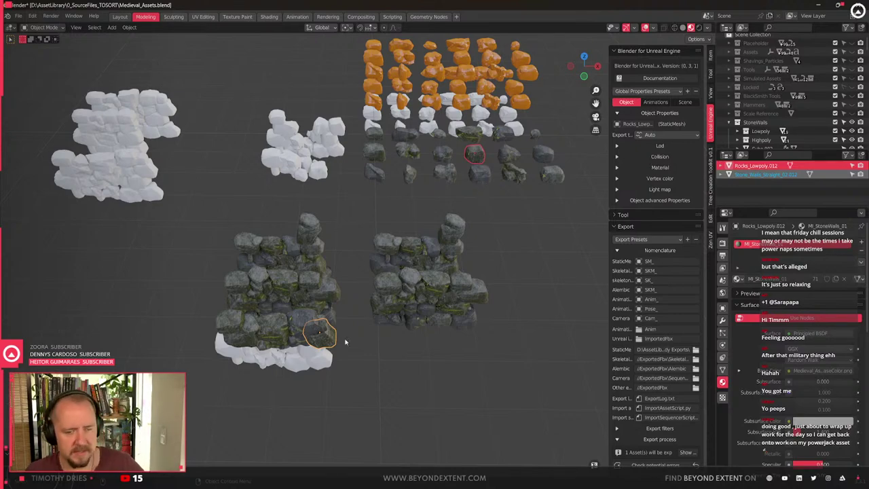
# Link the object data of Rocks_Lowpoly.015 to the untextured stone at the left end of the wall's lower section
pyautogui.scroll(1, 295, 417)
pyautogui.click(197, 381)
pyautogui.click(198, 379)
pyautogui.scroll(3, 199, 379)
pyautogui.keyDown('shift'); pyautogui.moveTo(203, 376); pyautogui.dragTo(299, 298, button='middle'); pyautogui.keyUp('shift')
pyautogui.moveTo(339, 360); pyautogui.dragTo(451, 152, button='middle')
pyautogui.scroll(-2, 366, 294)
pyautogui.scroll(-3, 365, 293)
pyautogui.click(448, 123)
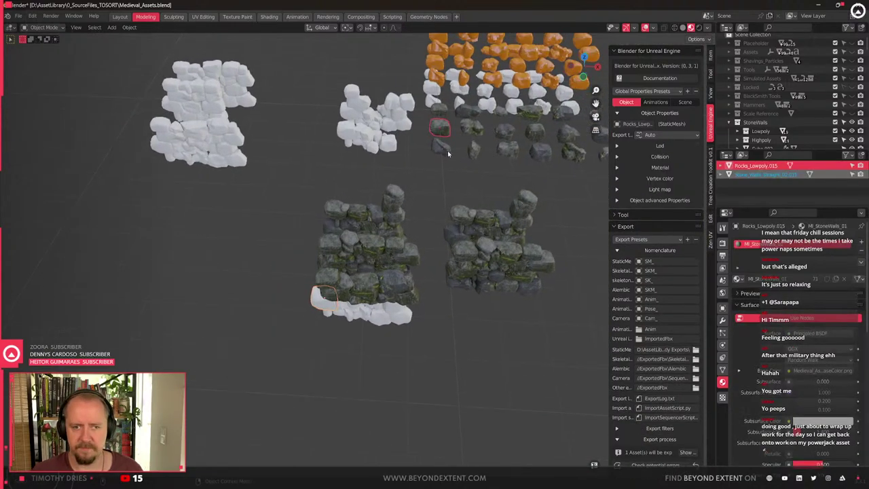
pyautogui.keyDown('shift'); pyautogui.click(328, 295); pyautogui.keyUp('shift')
pyautogui.keyDown('shift'); pyautogui.click(441, 129); pyautogui.keyUp('shift')
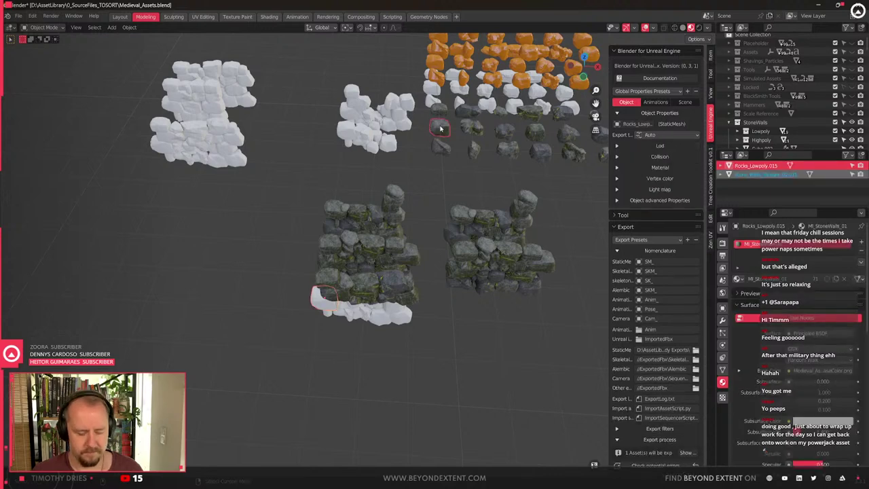
pyautogui.hotkey('ctrl', 'l')
pyautogui.click(440, 129)
# Link the object data of Rocks_Lowpoly.019 to the untextured stone just right of the newly textured left end stone
pyautogui.moveTo(440, 128); pyautogui.dragTo(493, 135, button='middle')
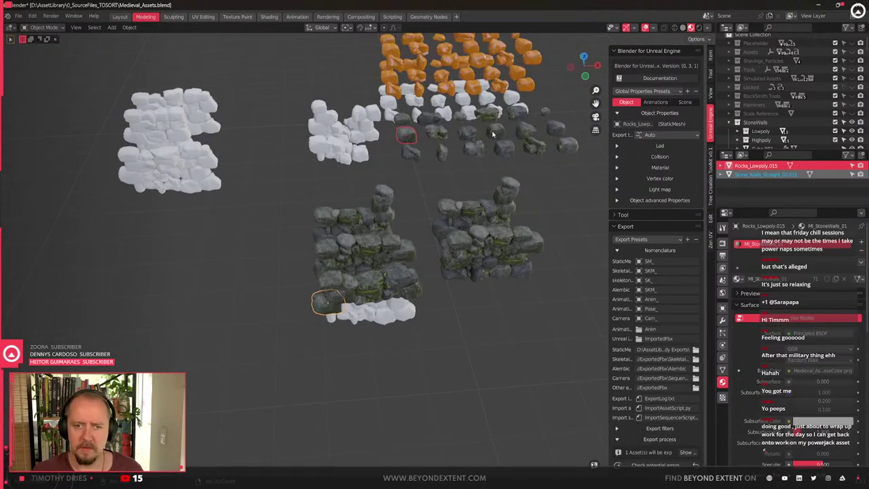
pyautogui.keyDown('shift'); pyautogui.click(406, 134); pyautogui.keyUp('shift')
pyautogui.hotkey('ctrl', 'l')
pyautogui.moveTo(334, 389); pyautogui.dragTo(340, 335, button='middle')
pyautogui.click(340, 334)
pyautogui.click(340, 334)
pyautogui.scroll(-2, 340, 334)
pyautogui.moveTo(430, 238); pyautogui.dragTo(433, 295, button='middle')
pyautogui.moveTo(433, 255); pyautogui.dragTo(433, 288, button='middle')
pyautogui.click(429, 158)
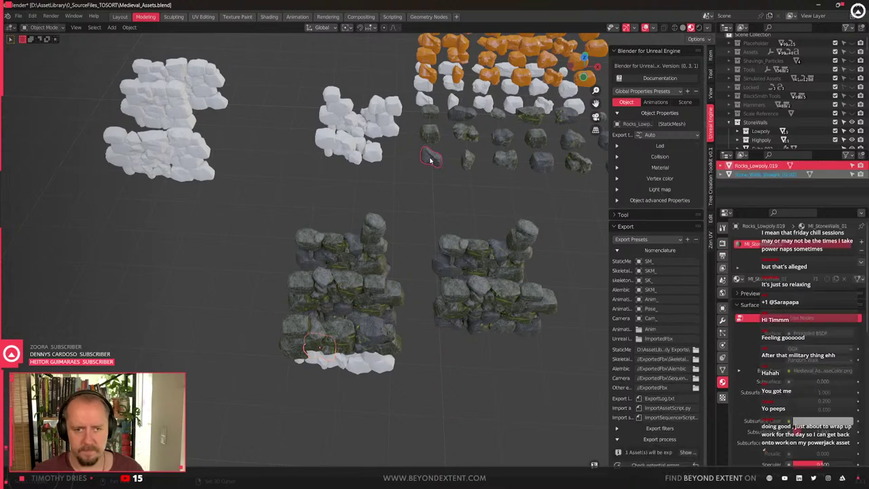
pyautogui.hotkey('ctrl', 'l')
pyautogui.click(430, 158)
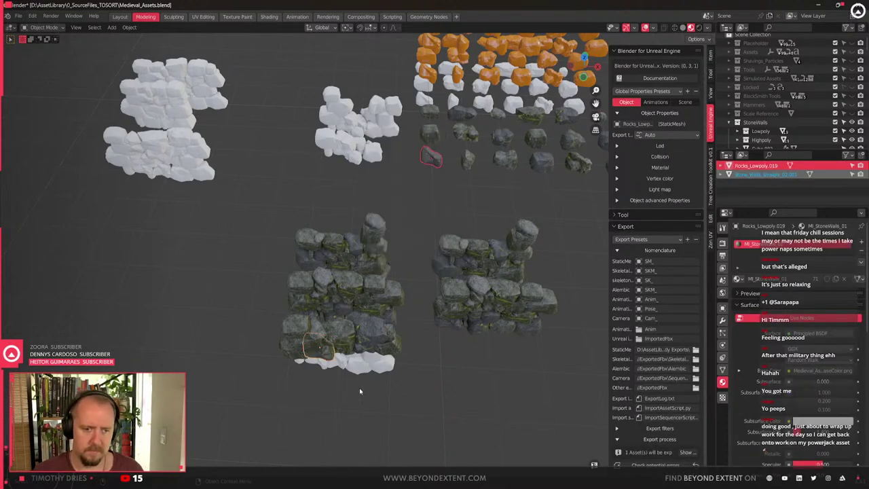
# Link the object data of Rocks_Lowpoly.016 to the untextured stone in the middle of the wall's bottom row
pyautogui.click(343, 360)
pyautogui.click(579, 163)
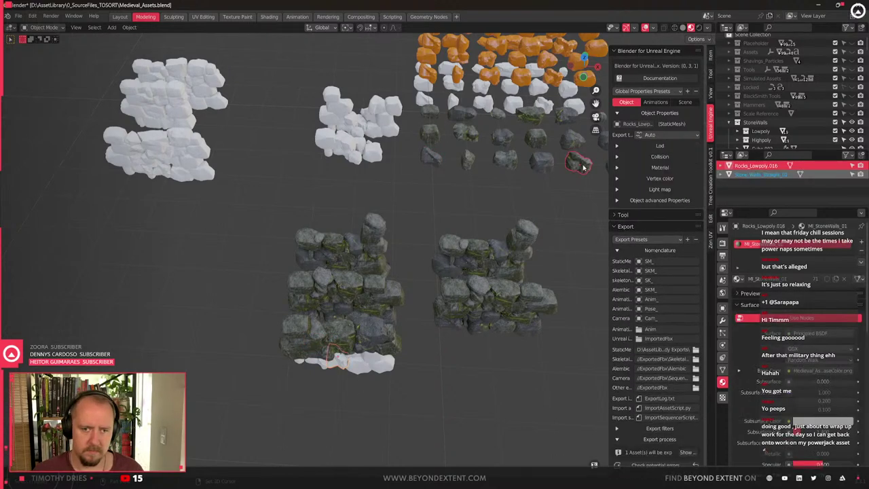
pyautogui.hotkey('ctrl', 'z')
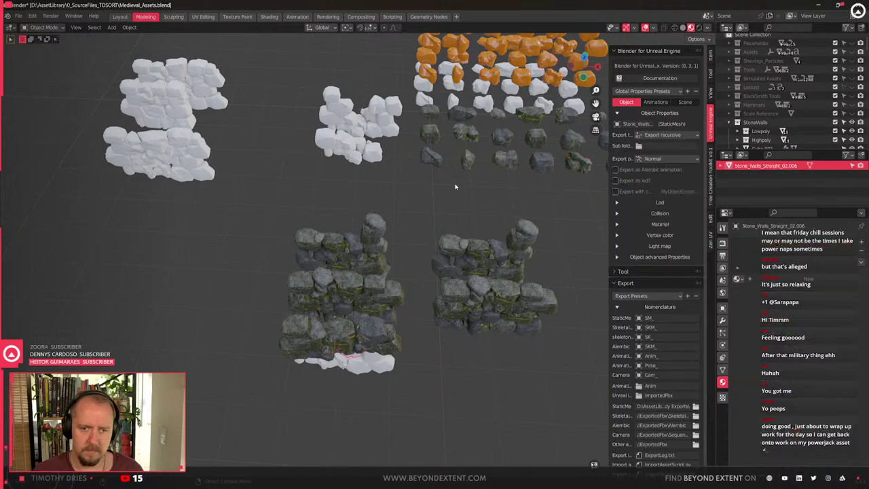
# Try linking the object data of Rocks_Lowpoly.017 to Stone_Walls_Straight_02.006 in the middle of the lower section
pyautogui.keyDown('shift'); pyautogui.click(509, 166); pyautogui.keyUp('shift')
pyautogui.hotkey('ctrl', 'l')
pyautogui.click(510, 166)
pyautogui.moveTo(355, 446); pyautogui.dragTo(338, 256, button='middle')
pyautogui.scroll(4, 353, 323)
pyautogui.click(353, 323)
pyautogui.scroll(-3, 353, 324)
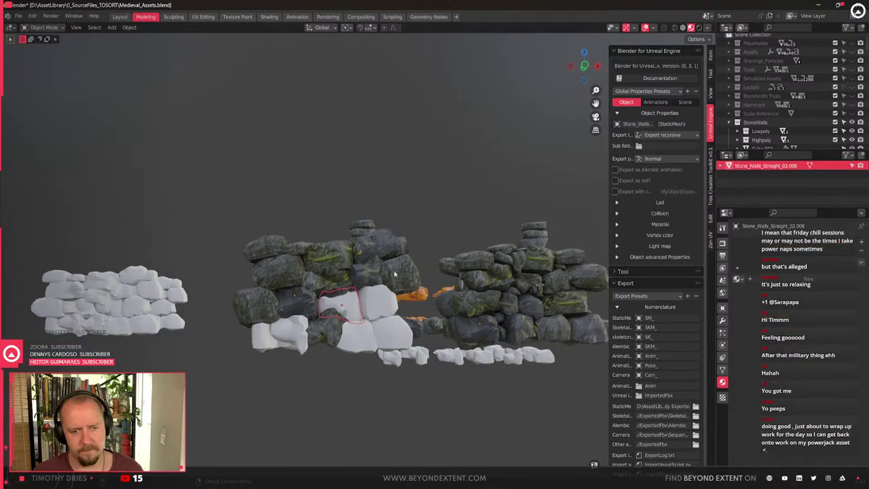
pyautogui.moveTo(352, 323); pyautogui.dragTo(488, 178, button='middle')
pyautogui.keyDown('shift'); pyautogui.click(516, 169); pyautogui.keyUp('shift')
pyautogui.hotkey('ctrl', 'l')
pyautogui.click(516, 169)
# Try linking Rocks_Lowpoly.019's object data to both Rocks_Lowpoly.017 and Stone_Walls_Straight_02.006, then undo it and deselect everything
pyautogui.keyDown('shift'); pyautogui.click(462, 161); pyautogui.keyUp('shift')
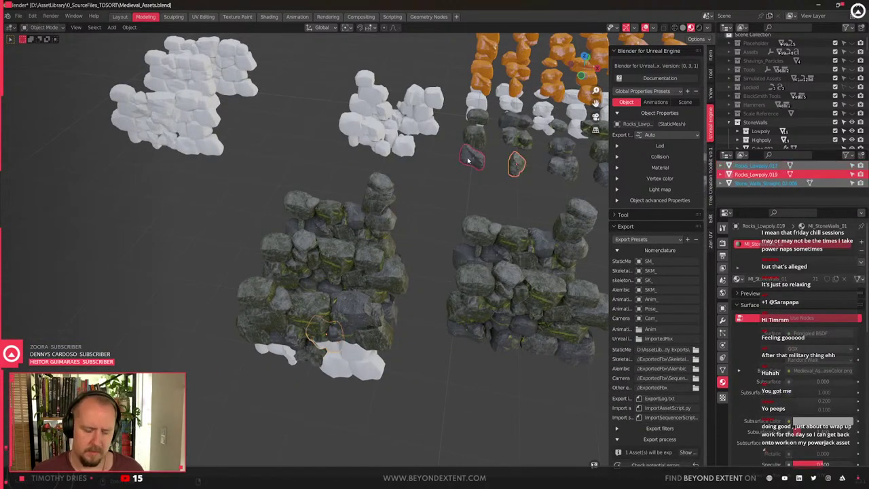
pyautogui.hotkey('ctrl', 'l')
pyautogui.click(468, 161)
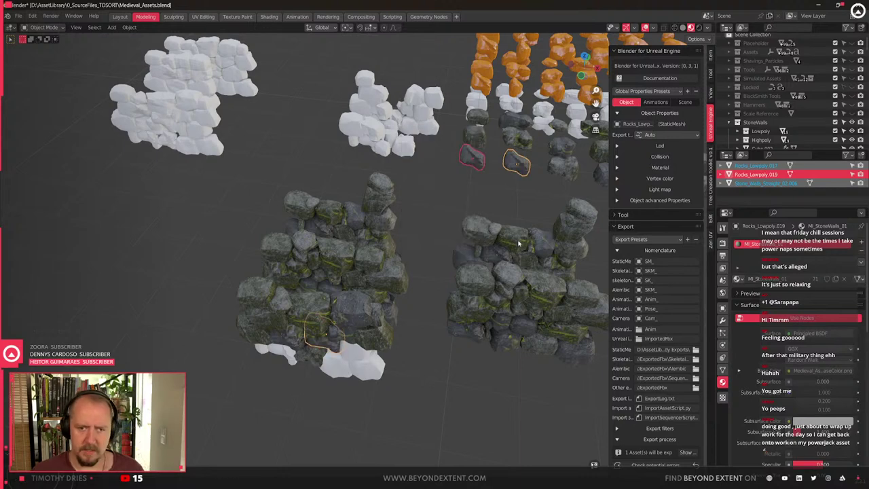
pyautogui.keyDown('shift'); pyautogui.moveTo(518, 242); pyautogui.dragTo(516, 243, button='middle'); pyautogui.keyUp('shift')
pyautogui.hotkey('ctrl', 'z')
pyautogui.hotkey('alt', 'a')
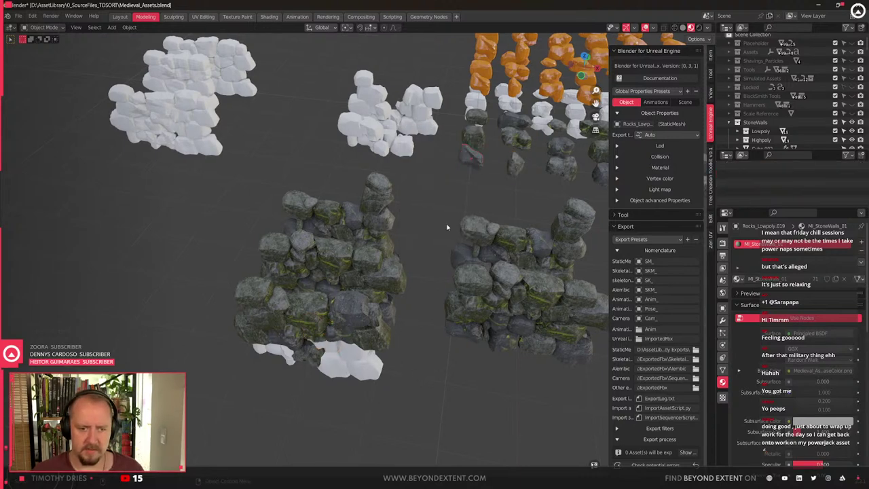
# Link the object data of Rocks_Lowpoly.019 to Stone_Walls_Straight_02.006 only
pyautogui.click(398, 286)
pyautogui.keyDown('shift'); pyautogui.click(471, 163); pyautogui.keyUp('shift')
pyautogui.hotkey('ctrl', 'l')
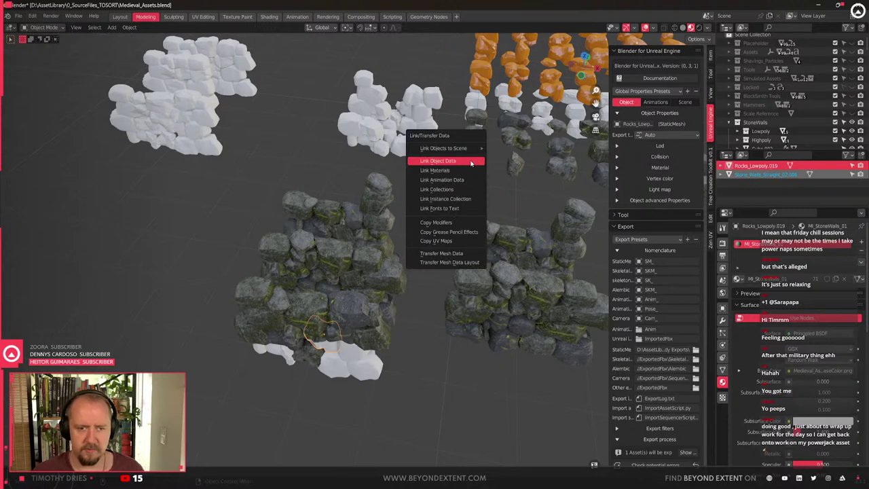
pyautogui.click(471, 161)
# Link Rocks_Lowpoly.003's object data to the white stone below the large right one, and the middle textured row's fifth rock to Stone_Walls_Straight_02.005
pyautogui.moveTo(450, 218); pyautogui.dragTo(451, 238, button='middle')
pyautogui.click(520, 168)
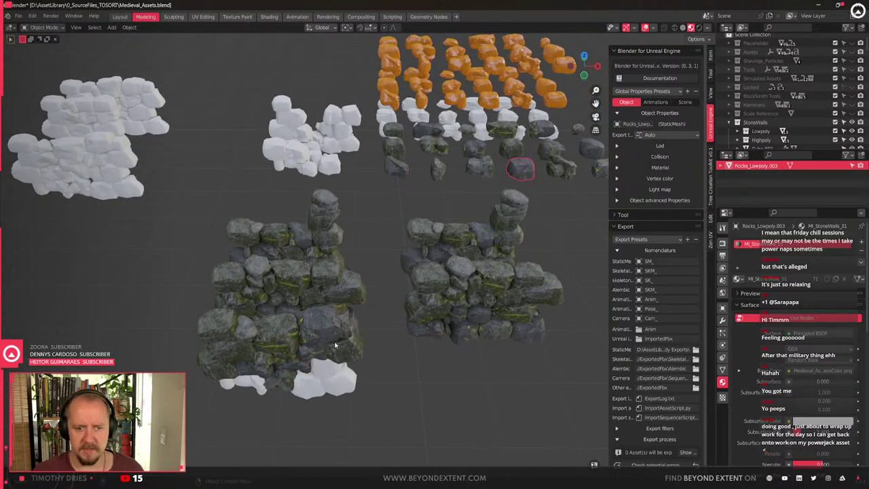
pyautogui.click(316, 369)
pyautogui.keyDown('shift'); pyautogui.click(520, 172); pyautogui.keyUp('shift')
pyautogui.hotkey('ctrl', 'l')
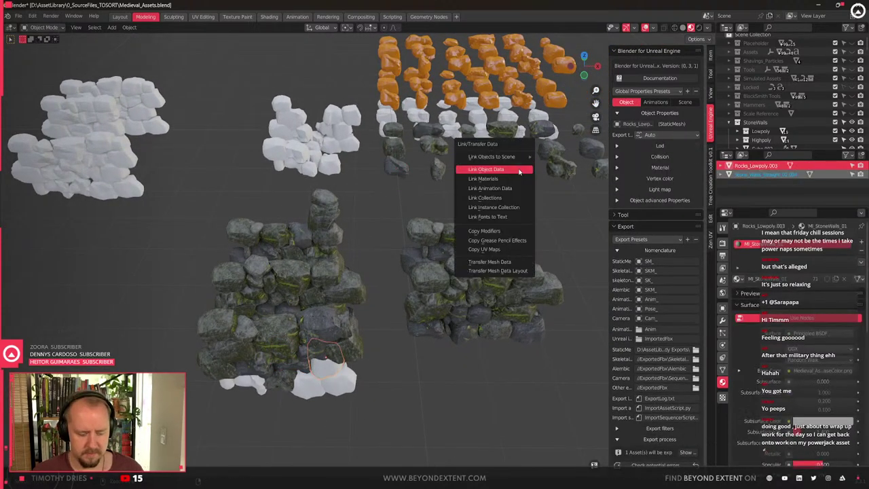
pyautogui.click(519, 170)
pyautogui.click(345, 388)
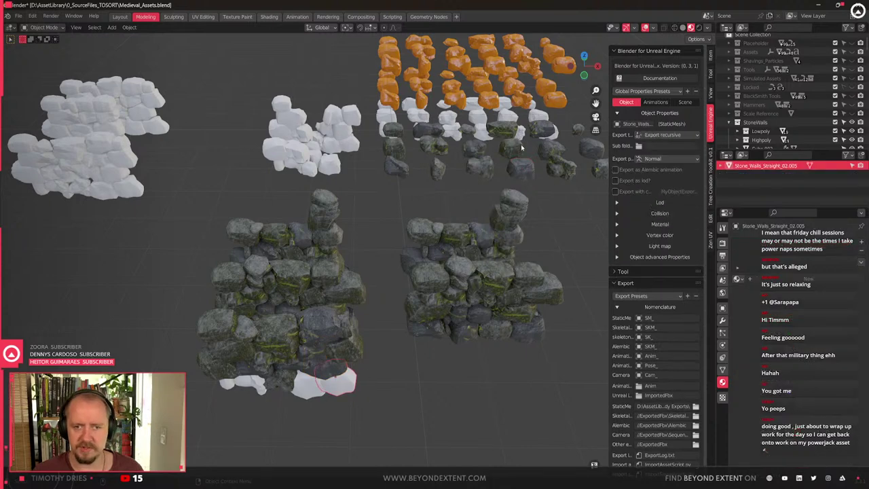
pyautogui.keyDown('shift'); pyautogui.click(556, 149); pyautogui.keyUp('shift')
pyautogui.hotkey('ctrl', 'l')
pyautogui.click(533, 146)
# Link the object data of Rocks_Lowpoly.005 to Stone_Walls_Straight_02.002 and of Rocks_Lowpoly.016 to Stone_Walls_Straight_02.018 in the bottom row
pyautogui.click(314, 390)
pyautogui.keyDown('shift'); pyautogui.moveTo(388, 356); pyautogui.dragTo(357, 365, button='middle'); pyautogui.keyUp('shift')
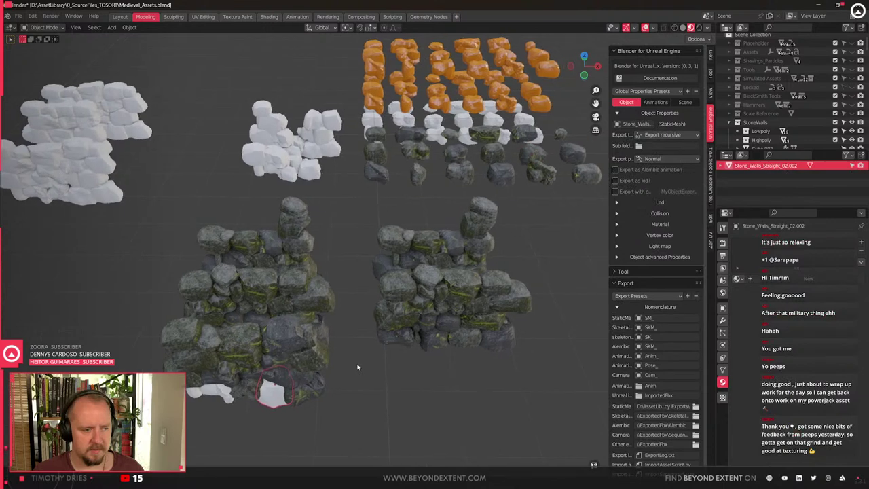
pyautogui.keyDown('shift'); pyautogui.click(590, 183); pyautogui.keyUp('shift')
pyautogui.hotkey('ctrl', 'l')
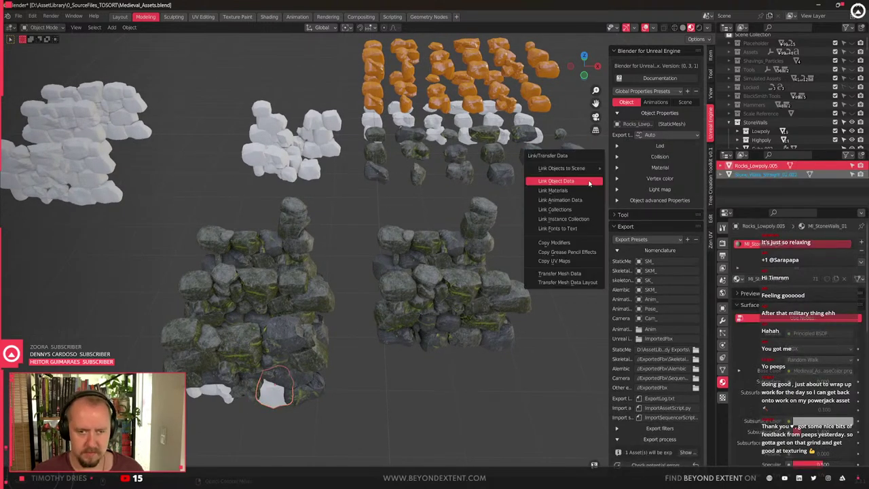
pyautogui.click(590, 182)
pyautogui.click(495, 177)
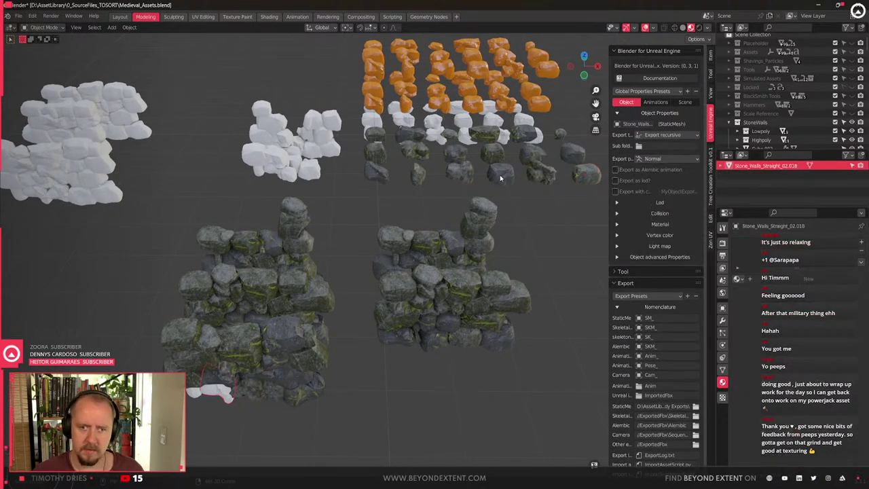
pyautogui.keyDown('shift'); pyautogui.click(537, 178); pyautogui.keyUp('shift')
pyautogui.hotkey('ctrl', 'l')
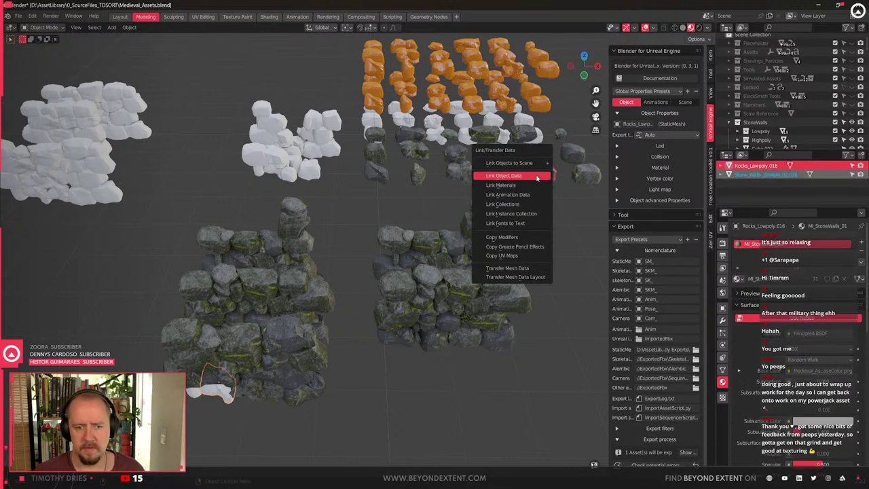
pyautogui.click(537, 178)
# Link the object data of Rocks_Lowpoly.017 to the last untextured stone at the wall's lower left
pyautogui.moveTo(536, 178); pyautogui.dragTo(285, 302, button='middle')
pyautogui.click(252, 305)
pyautogui.scroll(-1, 358, 290)
pyautogui.keyDown('shift'); pyautogui.moveTo(459, 139); pyautogui.dragTo(442, 185, button='middle'); pyautogui.keyUp('shift')
pyautogui.keyDown('shift'); pyautogui.click(431, 175); pyautogui.keyUp('shift')
pyautogui.hotkey('ctrl', 'l')
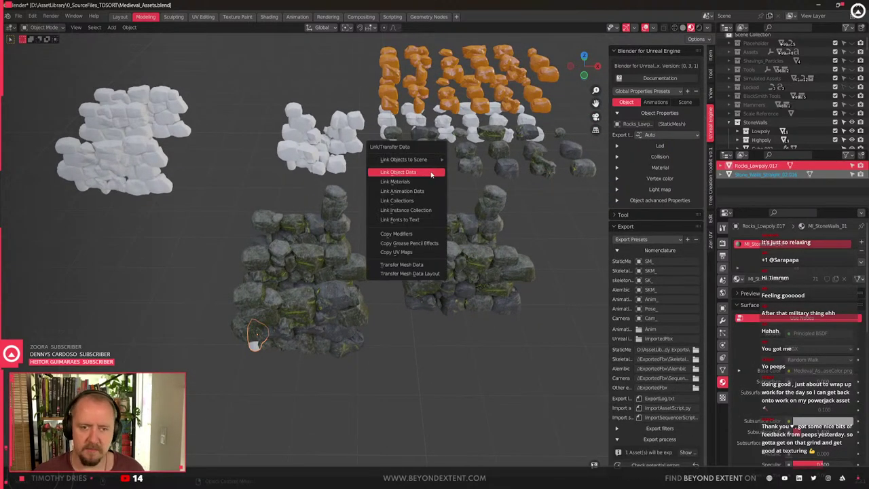
pyautogui.click(431, 175)
# Isolate the stones of the wall's lower section in local view and inspect them up close
pyautogui.scroll(1, 307, 351)
pyautogui.moveTo(308, 353); pyautogui.dragTo(377, 403, button='middle')
pyautogui.moveTo(381, 402)
pyautogui.mouseDown()
pyautogui.moveTo(290, 371)
pyautogui.moveTo(164, 305)
pyautogui.mouseUp()
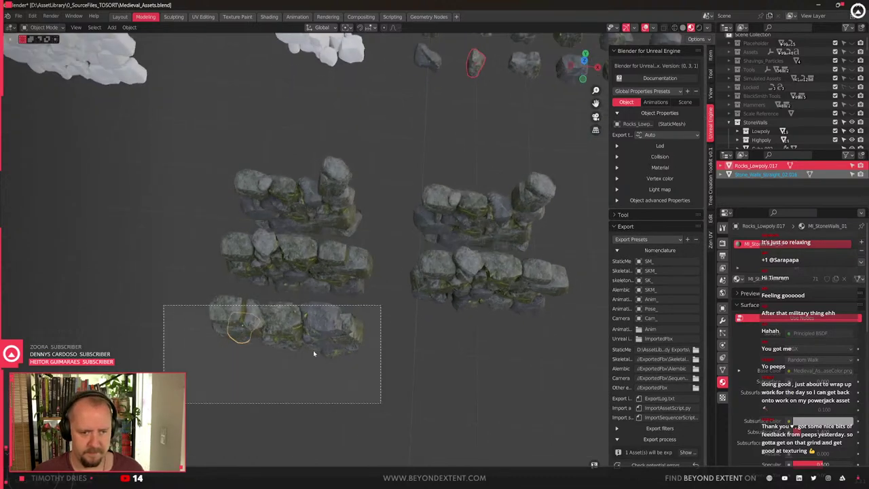
pyautogui.press('/')
pyautogui.moveTo(319, 357); pyautogui.dragTo(356, 326, button='middle')
pyautogui.scroll(3, 315, 293)
pyautogui.click(361, 316)
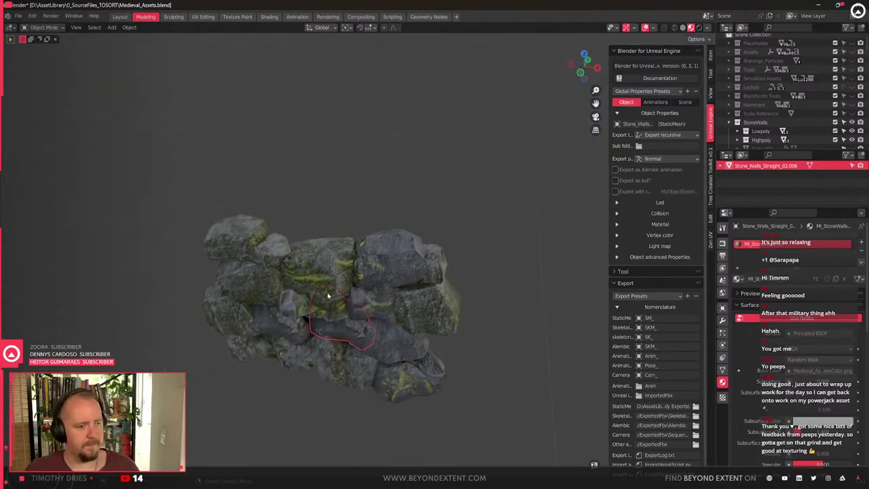
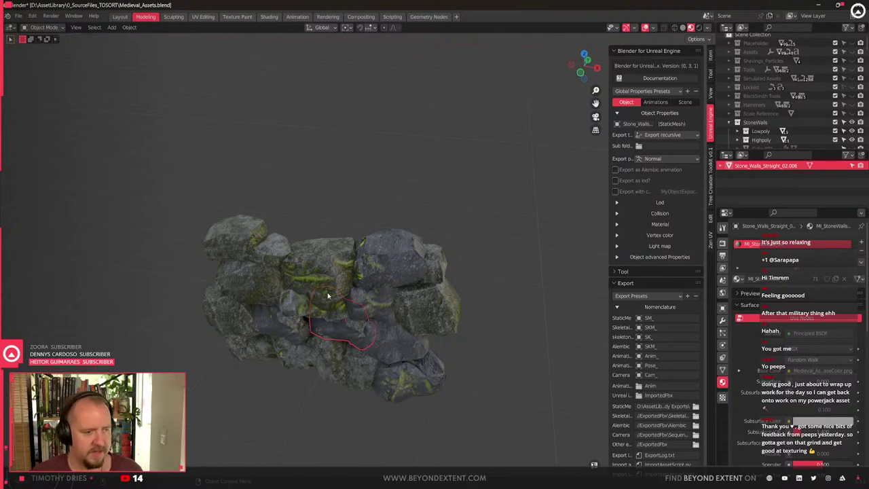
# Rotate the small top stone Stone_Walls_Straight_02.008 about 11 degrees around the global Y axis
pyautogui.scroll(3, 340, 290)
pyautogui.moveTo(241, 241); pyautogui.dragTo(324, 235, button='middle')
pyautogui.scroll(2, 324, 235)
pyautogui.press('r')
pyautogui.press('y')
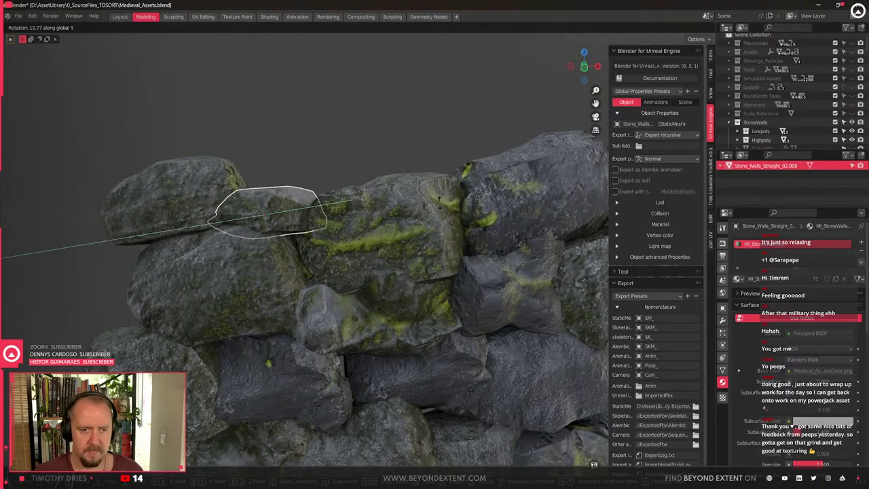
pyautogui.click(147, 196)
# Rotate the top left stone Stone_Walls_Straight_02.014 around the global Y axis to seat it on the stone below
pyautogui.click(147, 196)
pyautogui.keyDown('shift'); pyautogui.moveTo(228, 225); pyautogui.dragTo(289, 210, button='middle'); pyautogui.keyUp('shift')
pyautogui.press('r')
pyautogui.press('y')
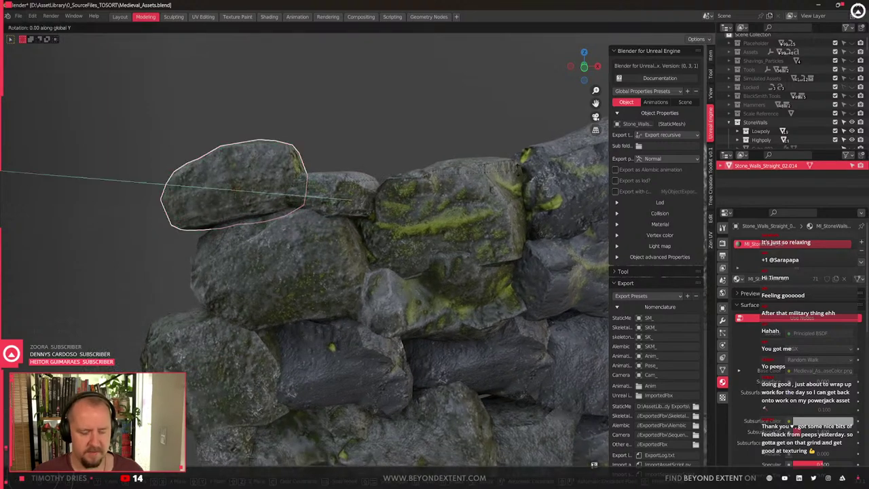
pyautogui.click(504, 221)
# Scale the small top stone Stone_Walls_Straight_02.008 down to about 0.85 and rotate it around the Z axis to fit between its neighbours
pyautogui.click(340, 191)
pyautogui.moveTo(340, 190); pyautogui.dragTo(404, 311, button='middle')
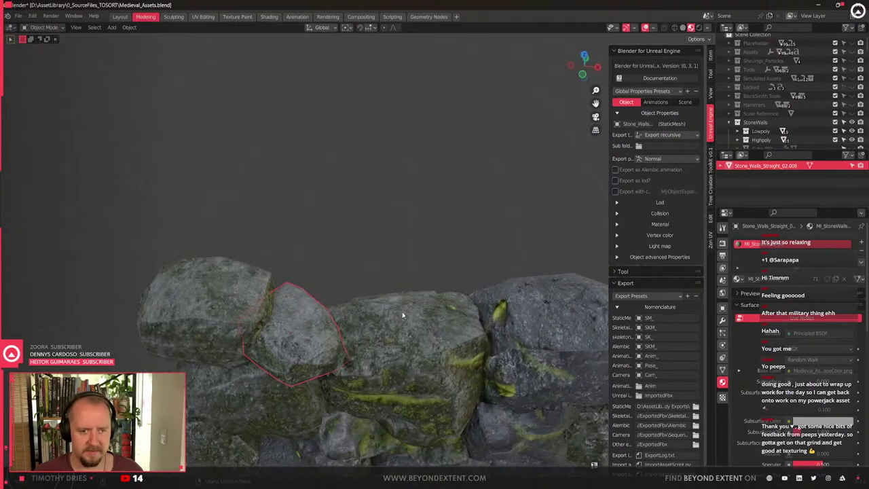
pyautogui.press('r')
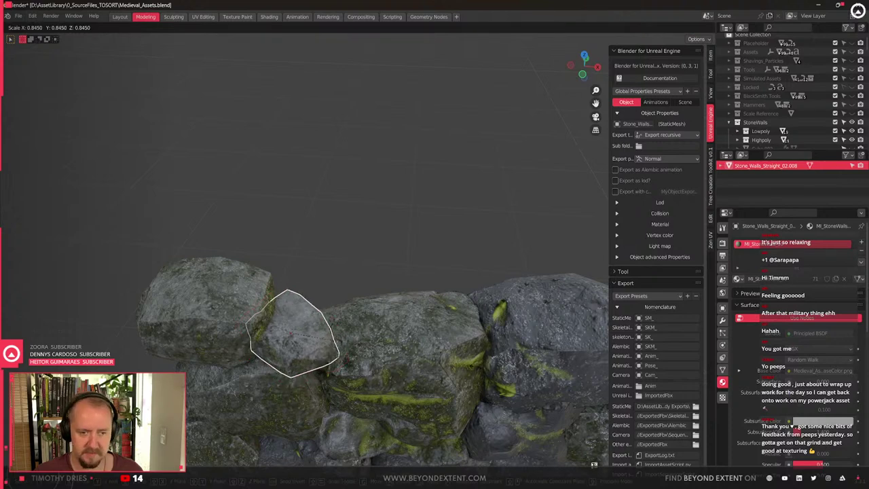
pyautogui.press('z')
pyautogui.click(401, 385)
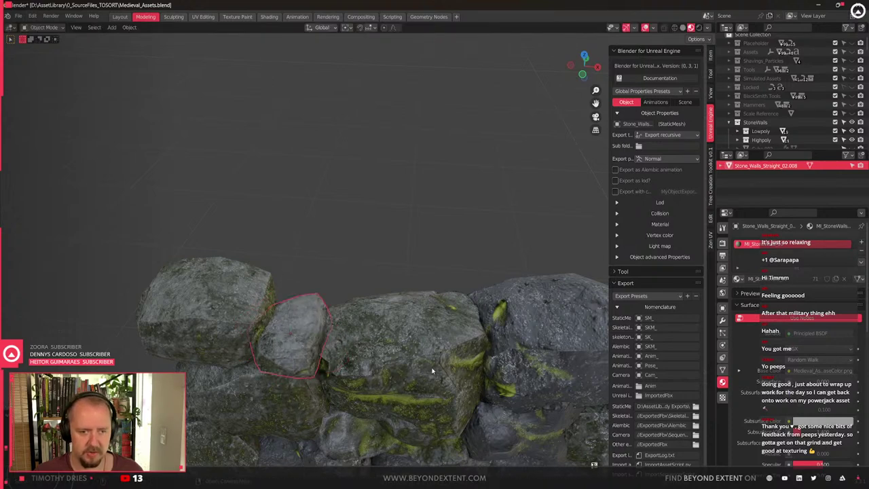
# Adjust the scale of the mossy top middle stone Stone_Walls_Straight_02.013 and shift it vertically along the global Z axis
pyautogui.click(423, 369)
pyautogui.keyDown('shift'); pyautogui.moveTo(423, 369); pyautogui.dragTo(416, 277, button='middle'); pyautogui.keyUp('shift')
pyautogui.scroll(-1, 415, 278)
pyautogui.press('s')
pyautogui.press('Return')
pyautogui.press('g')
pyautogui.press('z')
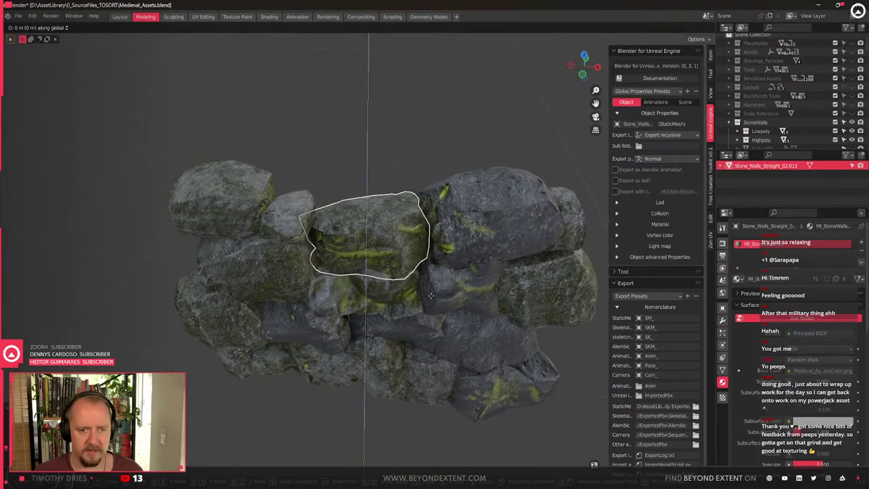
pyautogui.click(439, 295)
# Rotate the large dark top stone Stone_Walls_Straight_02.011 to sit flatter on the stones below it
pyautogui.click(506, 252)
pyautogui.keyDown('shift'); pyautogui.moveTo(510, 264); pyautogui.dragTo(438, 158, button='middle'); pyautogui.keyUp('shift')
pyautogui.press('r')
pyautogui.press('z')
pyautogui.click(466, 280)
pyautogui.rightClick(467, 270)
pyautogui.click(351, 256)
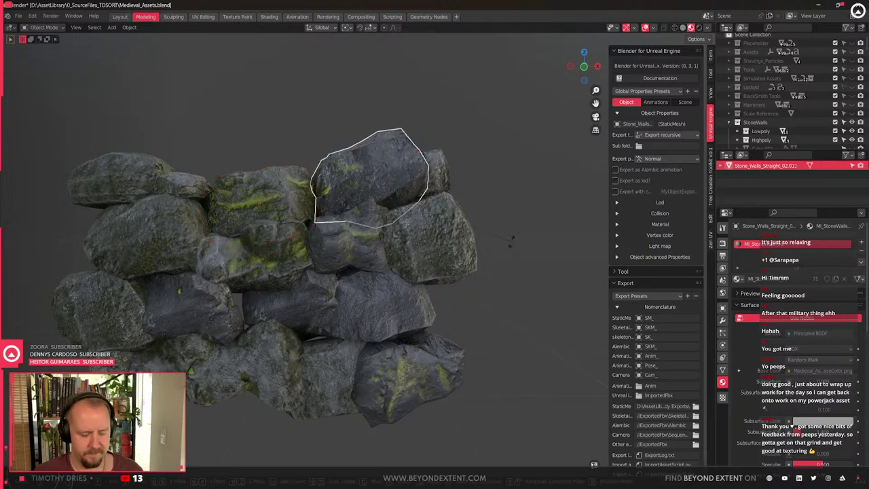
pyautogui.press('r')
pyautogui.press('z')
pyautogui.click(511, 289)
# Rotate the small stone Stone_Walls_Straight_02.017 at the right end of the top row around the global Y axis
pyautogui.click(440, 178)
pyautogui.moveTo(476, 202); pyautogui.dragTo(466, 227, button='middle')
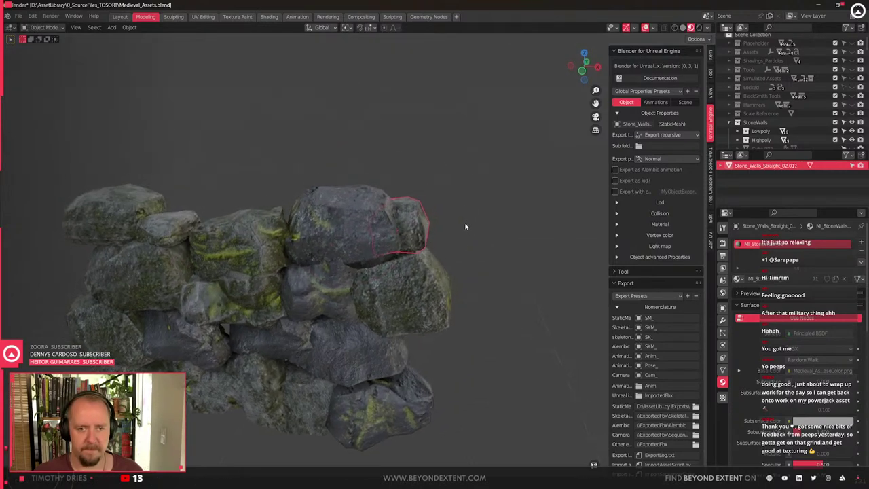
pyautogui.press('r')
pyautogui.press('y')
pyautogui.click(497, 255)
# Rotate the mossy stone Stone_Walls_Straight_02.009 in the wall's centre about 5 degrees around the global Y axis
pyautogui.moveTo(365, 272); pyautogui.dragTo(373, 224, button='middle')
pyautogui.click(373, 224)
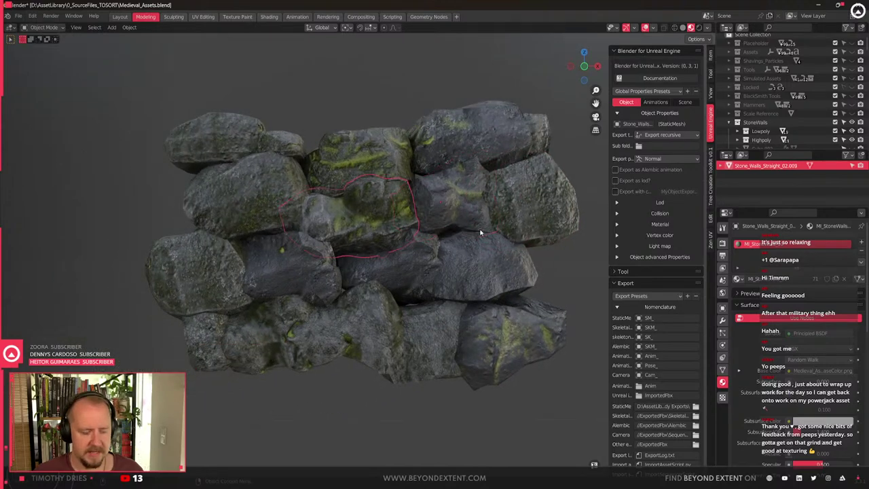
pyautogui.press('r')
pyautogui.press('y')
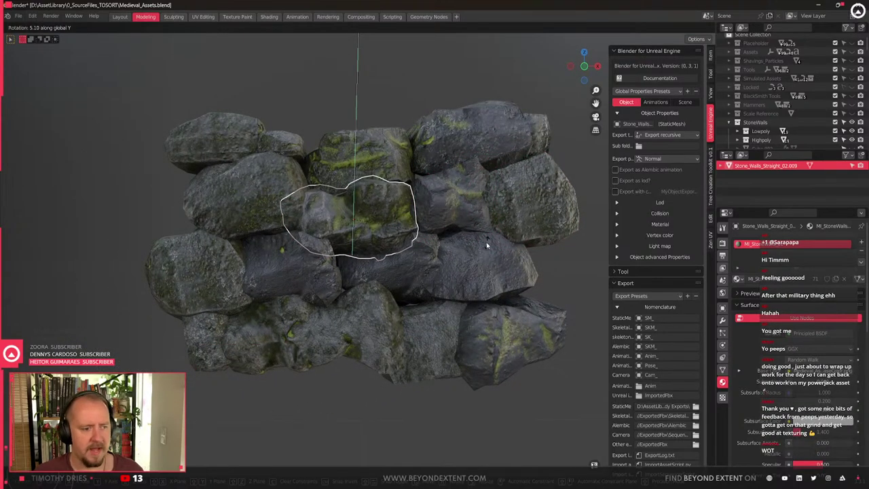
pyautogui.click(486, 244)
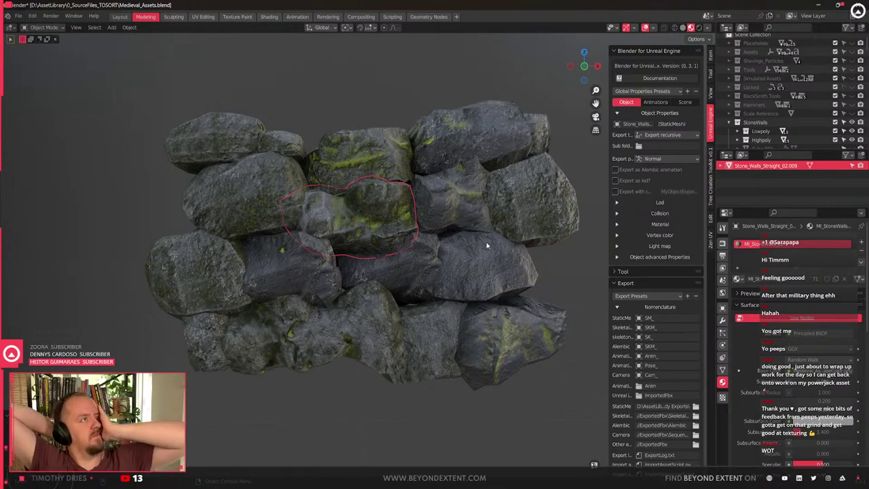
# Rotate the stone Stone_Walls_Straight_02.007 below the top left stone around the global Y axis to level it
pyautogui.scroll(5, 486, 245)
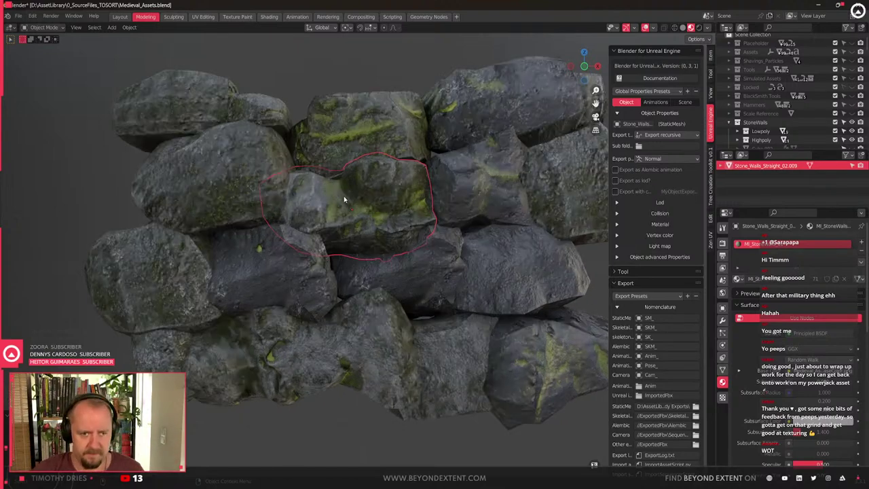
pyautogui.scroll(-5, 305, 213)
pyautogui.click(301, 212)
pyautogui.press('r')
pyautogui.press('y')
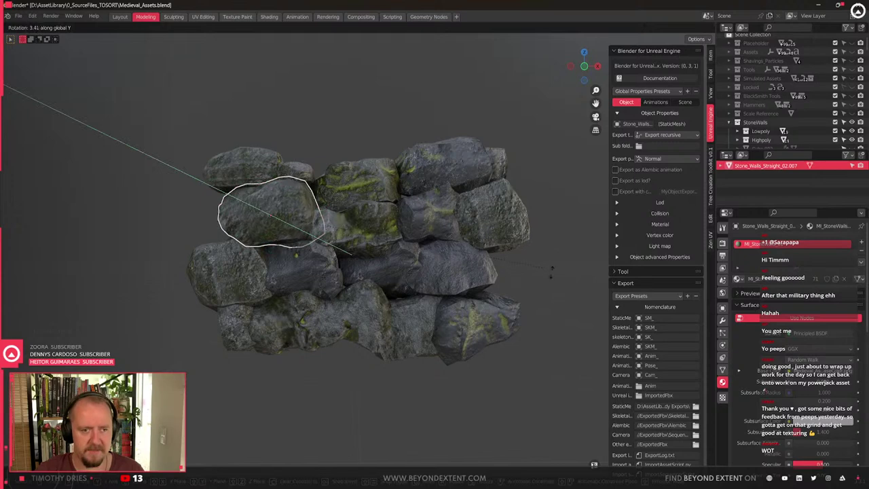
pyautogui.click(552, 299)
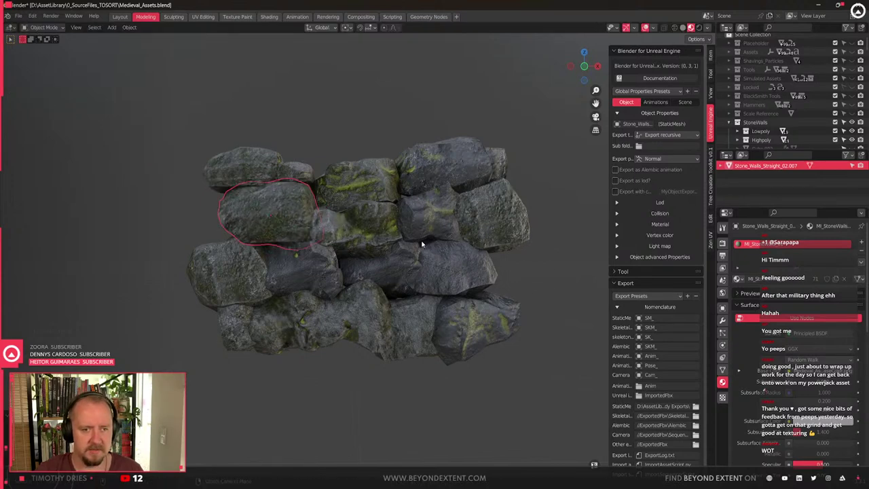
# Rotate the left end stone Stone_Walls_Straight_02.015 above the bottom row around the global Y axis
pyautogui.scroll(3, 421, 245)
pyautogui.click(243, 276)
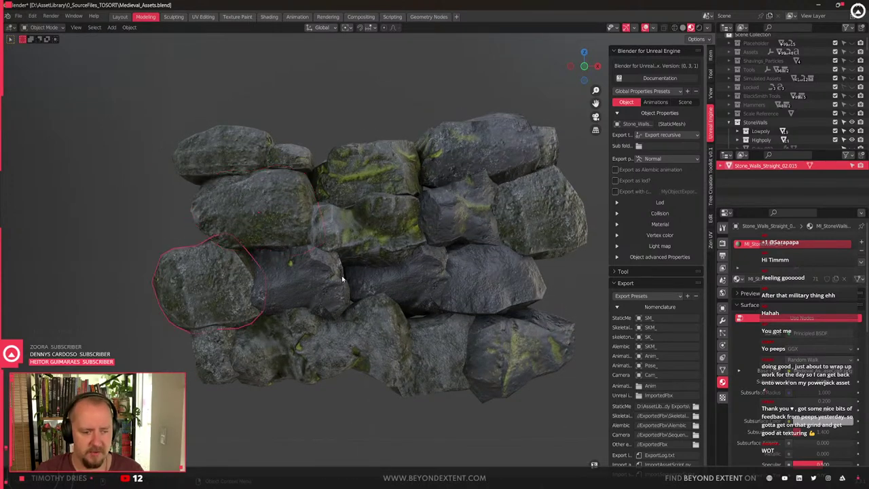
pyautogui.press('r')
pyautogui.press('y')
pyautogui.click(310, 284)
# Move the dark stone Stone_Walls_Straight_02.001 horizontally by about -0.09 m in X and 0.07 m in Y, locking the Z axis
pyautogui.moveTo(310, 285); pyautogui.dragTo(460, 306, button='middle')
pyautogui.scroll(2, 384, 276)
pyautogui.click(476, 333)
pyautogui.scroll(1, 477, 335)
pyautogui.press('g')
pyautogui.hotkey('shift', 'z')
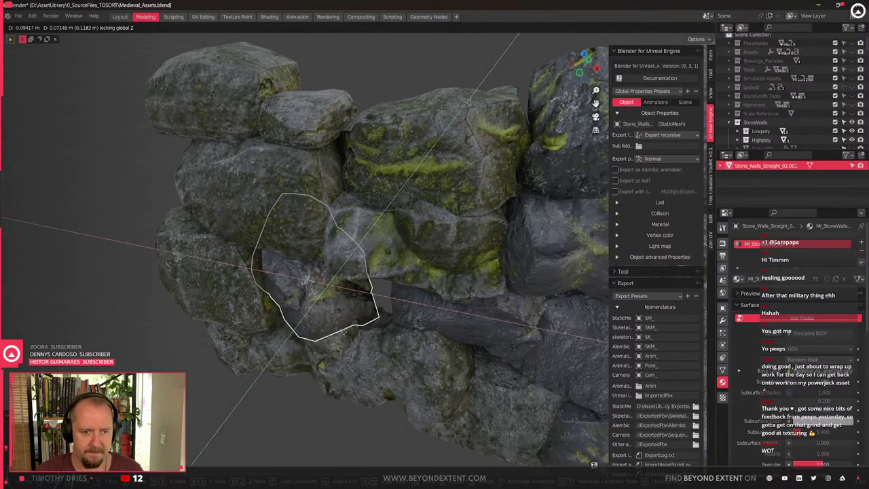
pyautogui.click(345, 332)
pyautogui.click(421, 325)
pyautogui.moveTo(442, 326); pyautogui.dragTo(357, 288, button='middle')
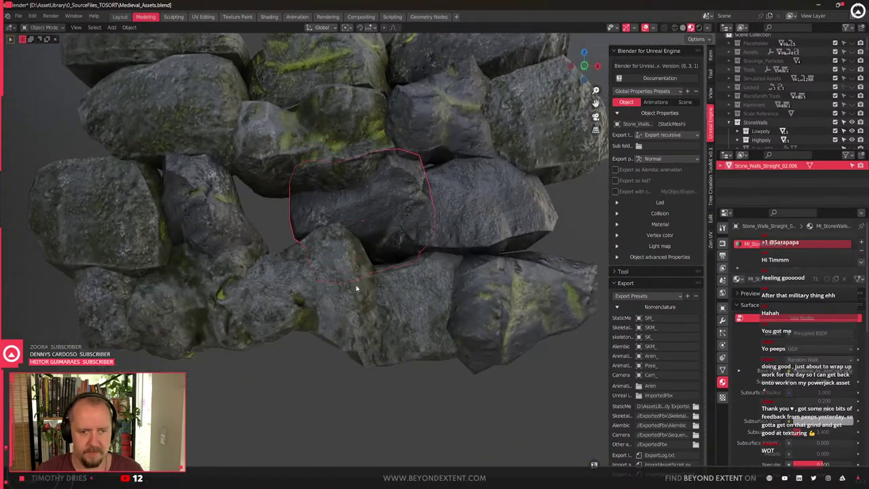
# Scale the dark stone Stone_Walls_Straight_02.001 along the Z axis and shift it vertically to fit between the rows
pyautogui.click(213, 228)
pyautogui.moveTo(214, 228); pyautogui.dragTo(302, 267, button='middle')
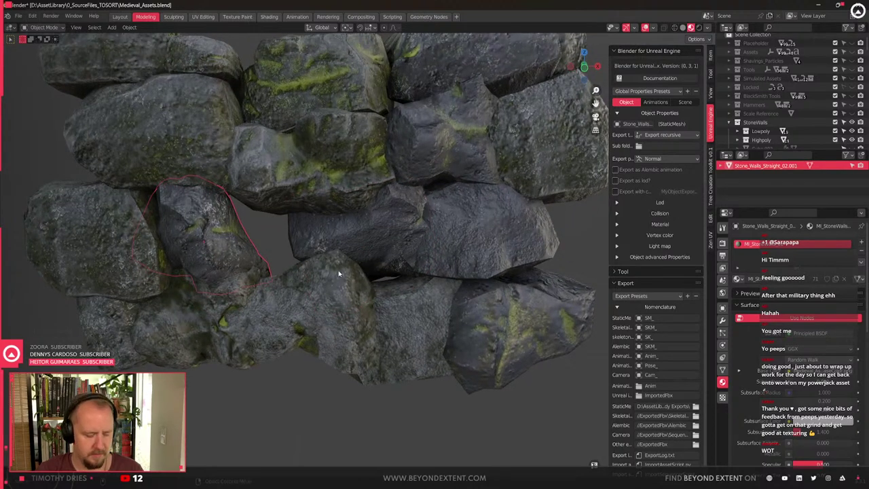
pyautogui.press('g')
pyautogui.press('z')
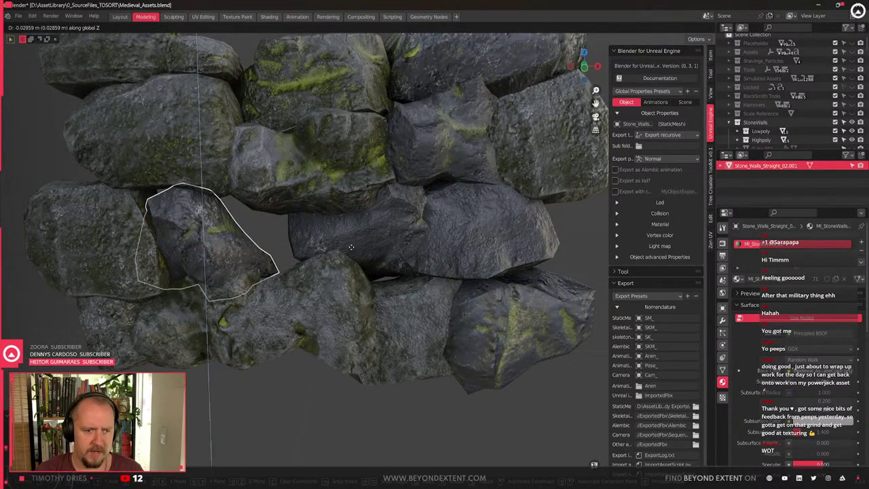
pyautogui.click(351, 251)
pyautogui.press('s')
pyautogui.press('z')
pyautogui.click(347, 261)
pyautogui.press('g')
pyautogui.press('z')
pyautogui.click(355, 254)
# Move the mossy centre stone Stone_Walls_Straight_02.009 back into the wall along the global Y axis
pyautogui.scroll(-2, 373, 235)
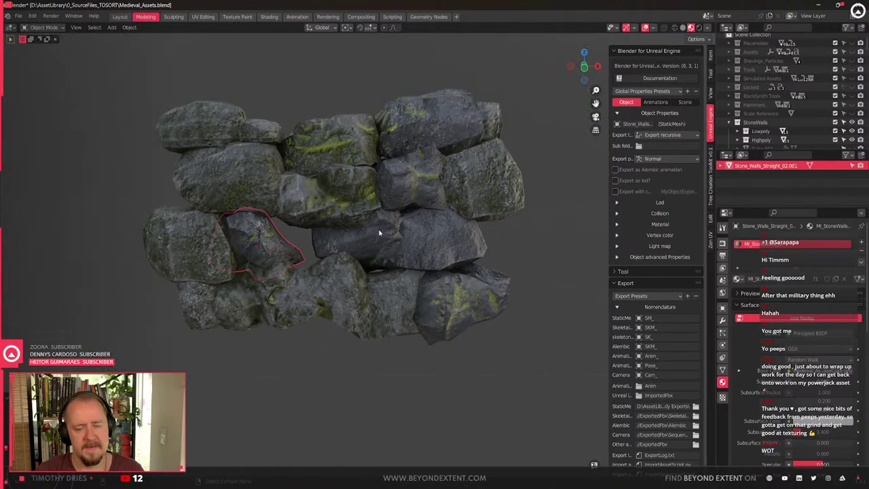
pyautogui.scroll(5, 332, 238)
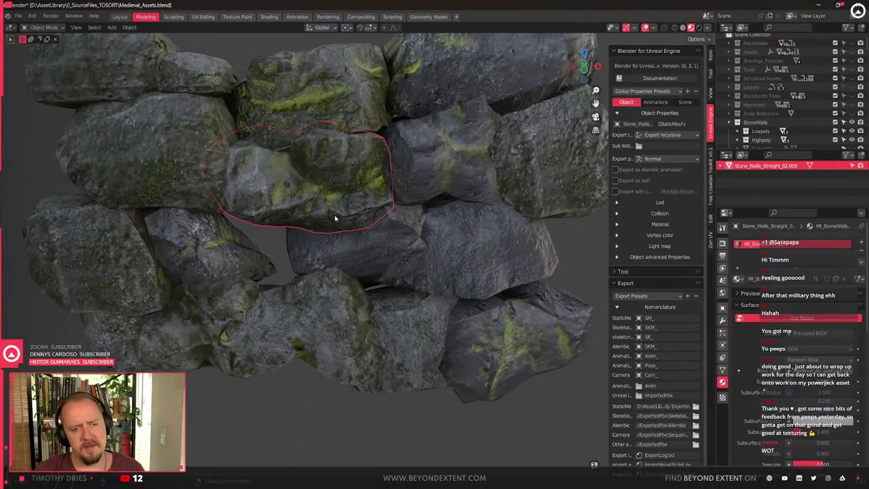
pyautogui.press('g')
pyautogui.press('x')
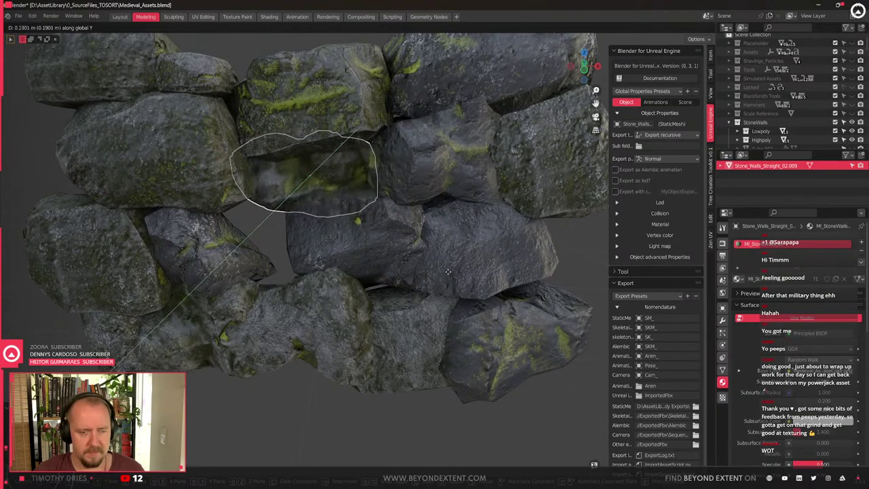
pyautogui.click(383, 165)
# Rotate the dark stone Stone_Walls_Straight_02.010 beside the mossy centre stone about 8 degrees around the global Y axis
pyautogui.moveTo(407, 174); pyautogui.dragTo(476, 224, button='middle')
pyautogui.press('r')
pyautogui.press('y')
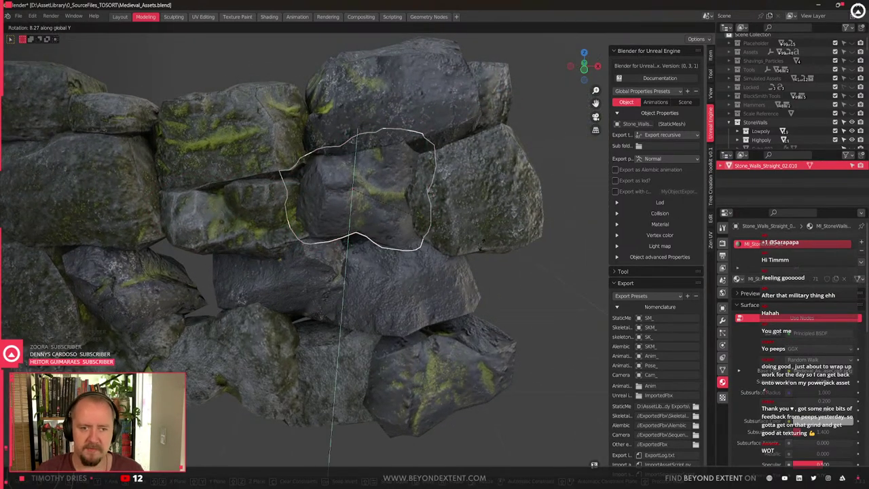
pyautogui.click(482, 258)
# Reposition and scale down the right end stone Stone_Walls_Straight_02.012, adjusting its height along the Z axis
pyautogui.click(535, 243)
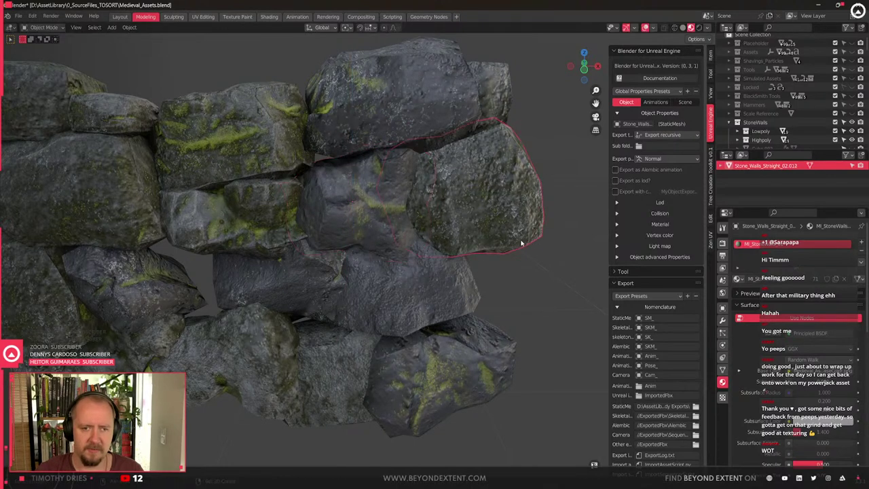
pyautogui.moveTo(535, 243); pyautogui.dragTo(493, 239, button='middle')
pyautogui.press('g')
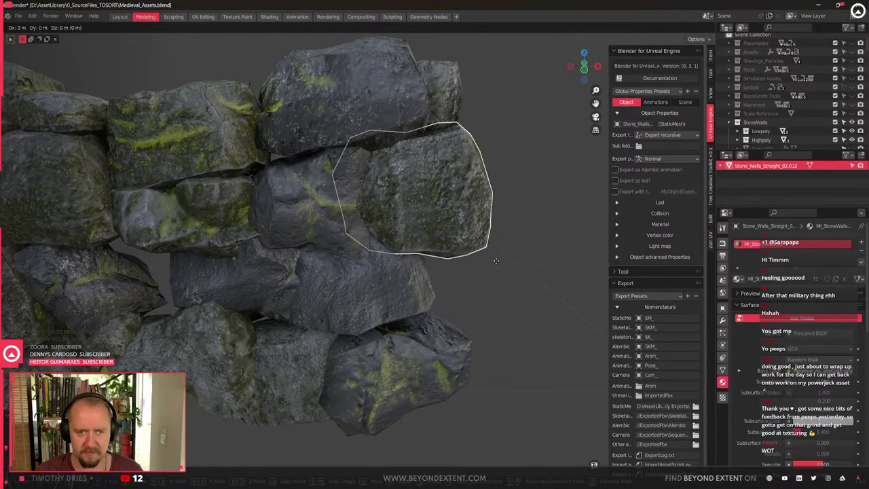
pyautogui.click(498, 268)
pyautogui.press('s')
pyautogui.click(533, 288)
pyautogui.press('g')
pyautogui.press('z')
pyautogui.click(541, 284)
# Rotate the large top stone Stone_Walls_Straight_02.011 around the global Y axis and lower it onto the stones beneath
pyautogui.click(393, 124)
pyautogui.keyDown('shift'); pyautogui.moveTo(394, 121); pyautogui.dragTo(384, 142, button='middle'); pyautogui.keyUp('shift')
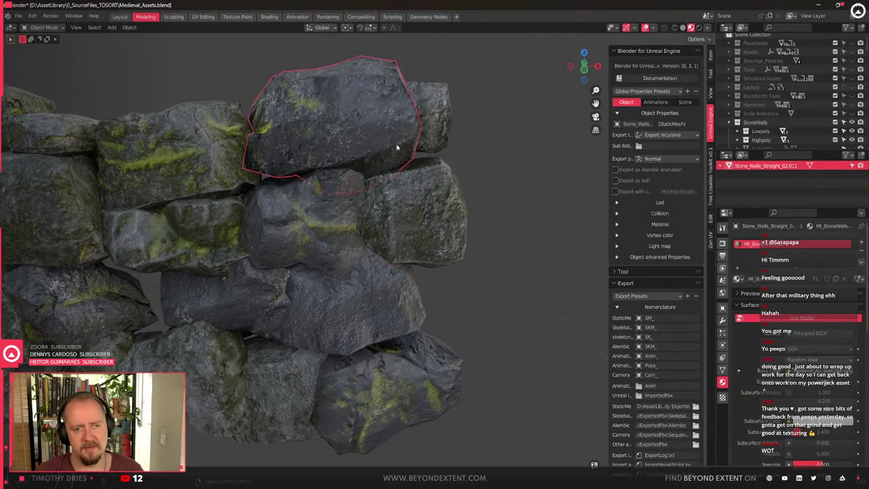
pyautogui.press('r')
pyautogui.press('y')
pyautogui.click(446, 179)
pyautogui.press('g')
pyautogui.press('z')
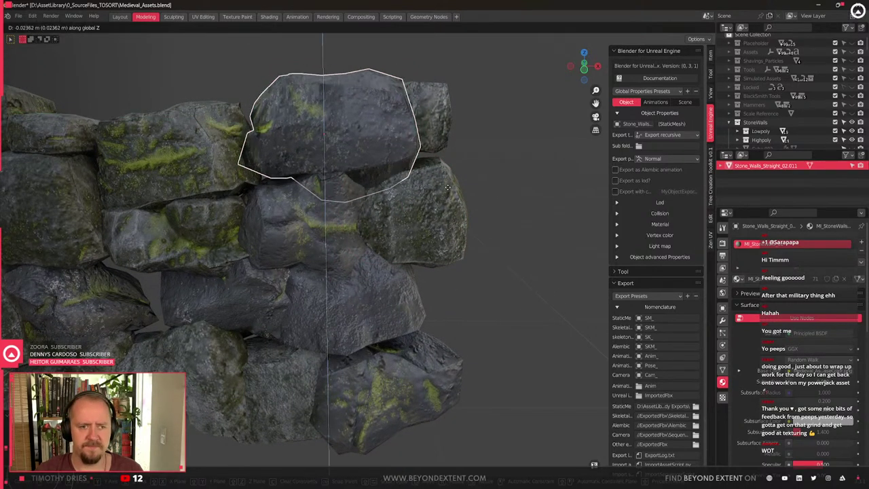
pyautogui.click(449, 196)
# Adjust the height of the small top right end stone Stone_Walls_Straight_02.017 along the global Z axis
pyautogui.press('g')
pyautogui.keyDown('shift'); pyautogui.moveTo(475, 184); pyautogui.dragTo(335, 289, button='middle'); pyautogui.keyUp('shift')
pyautogui.press('z')
pyautogui.click(460, 206)
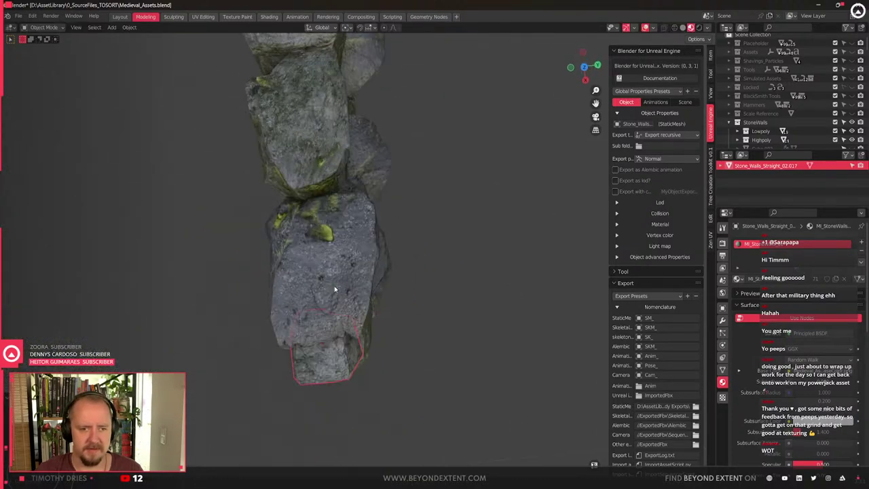
# Rotate the bottom row stone Stone_Walls_Straight_02 about -70 degrees around the Z axis and shift it horizontally into line
pyautogui.moveTo(392, 310); pyautogui.dragTo(426, 178, button='middle')
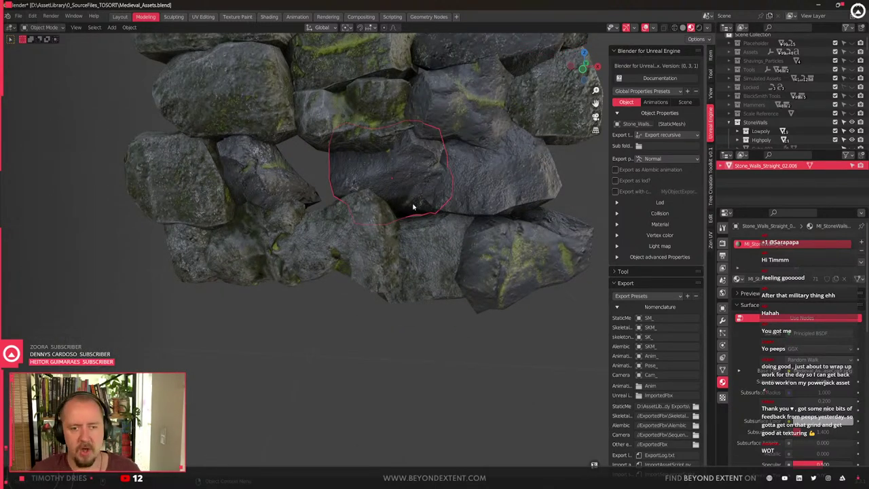
pyautogui.click(342, 256)
pyautogui.moveTo(342, 256); pyautogui.dragTo(374, 163, button='middle')
pyautogui.scroll(3, 366, 244)
pyautogui.press('r')
pyautogui.press('z')
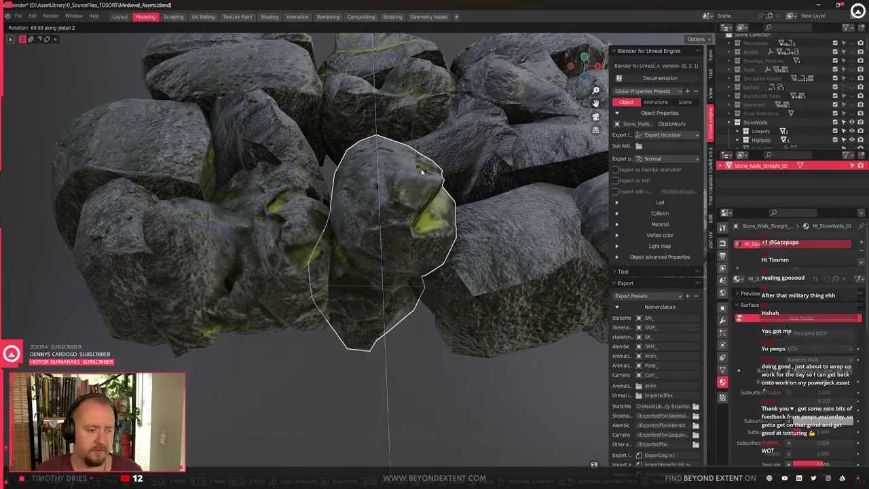
pyautogui.click(421, 170)
pyautogui.moveTo(380, 212); pyautogui.dragTo(406, 166, button='middle')
pyautogui.press('g')
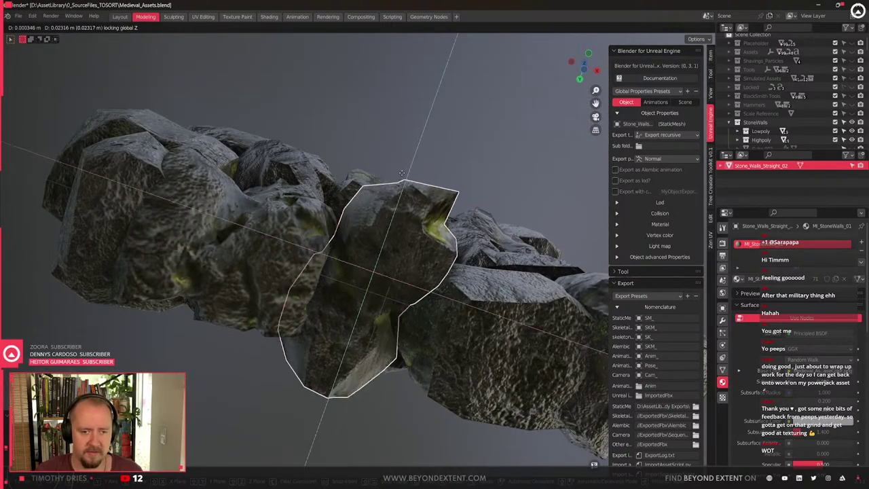
pyautogui.click(400, 181)
# Rotate the bottom left end stone Stone_Walls_Straight_02.016 about 63 degrees around the Z axis and shift it horizontally with Z locked
pyautogui.moveTo(401, 181); pyautogui.dragTo(328, 316, button='middle')
pyautogui.press('r')
pyautogui.rightClick(376, 281)
pyautogui.press('r')
pyautogui.press('y')
pyautogui.press('z')
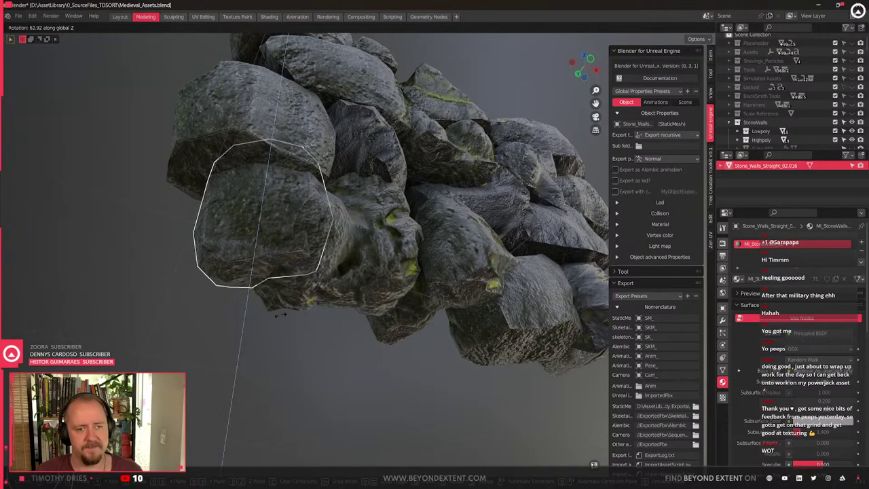
pyautogui.click(285, 178)
pyautogui.moveTo(285, 178); pyautogui.dragTo(294, 255, button='middle')
pyautogui.press('g')
pyautogui.hotkey('shift', 'z')
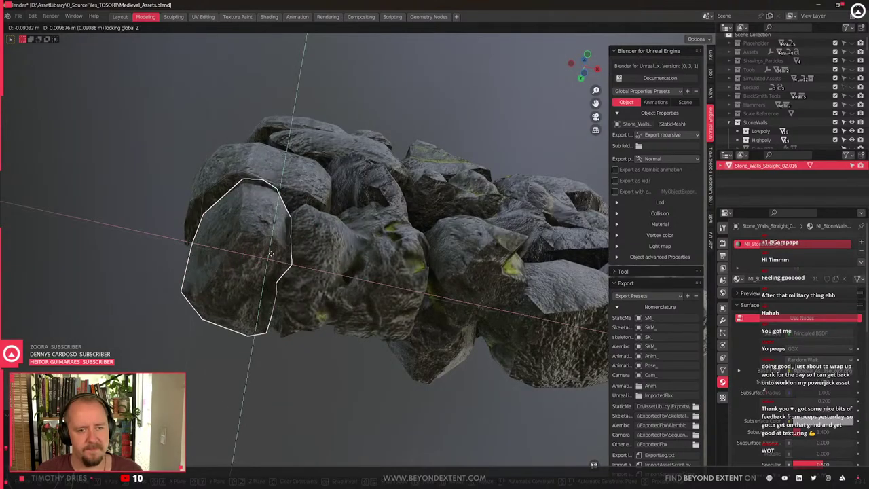
pyautogui.click(252, 291)
pyautogui.moveTo(252, 290); pyautogui.dragTo(229, 339, button='middle')
# Try scaling the bottom right end stone Stone_Walls_Straight_02.005 down to about 0.89 and undo the change
pyautogui.click(390, 318)
pyautogui.moveTo(391, 318); pyautogui.dragTo(441, 305, button='middle')
pyautogui.press('s')
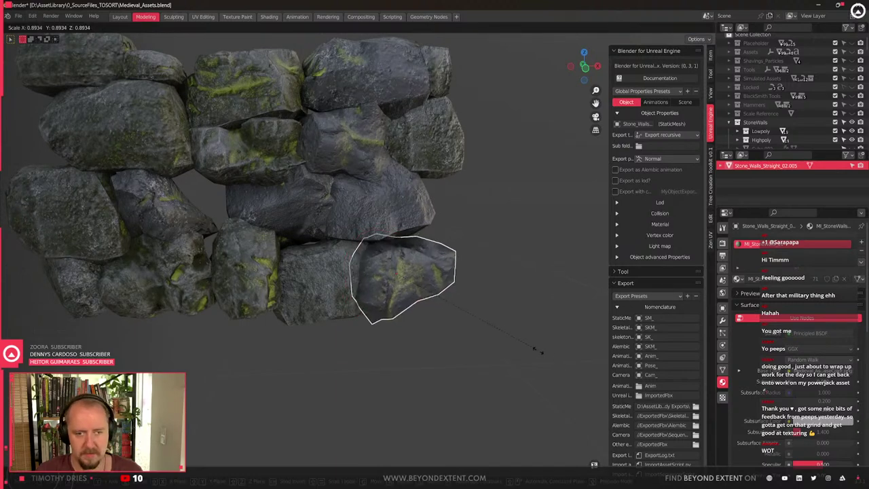
pyautogui.click(530, 349)
pyautogui.moveTo(530, 349); pyautogui.dragTo(494, 312, button='middle')
pyautogui.hotkey('ctrl', 'z')
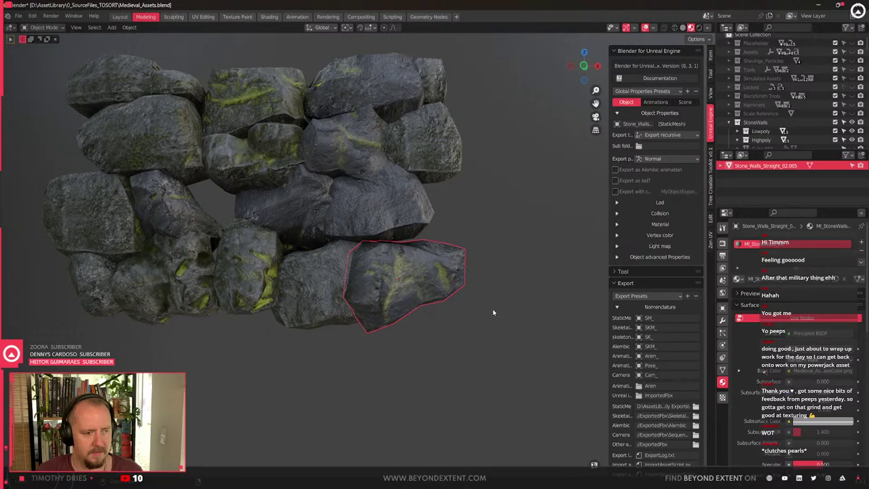
# Rotate the bottom right end stone Stone_Walls_Straight_02.005 about 22 degrees around the global Y axis
pyautogui.click(437, 283)
pyautogui.press('r')
pyautogui.press('y')
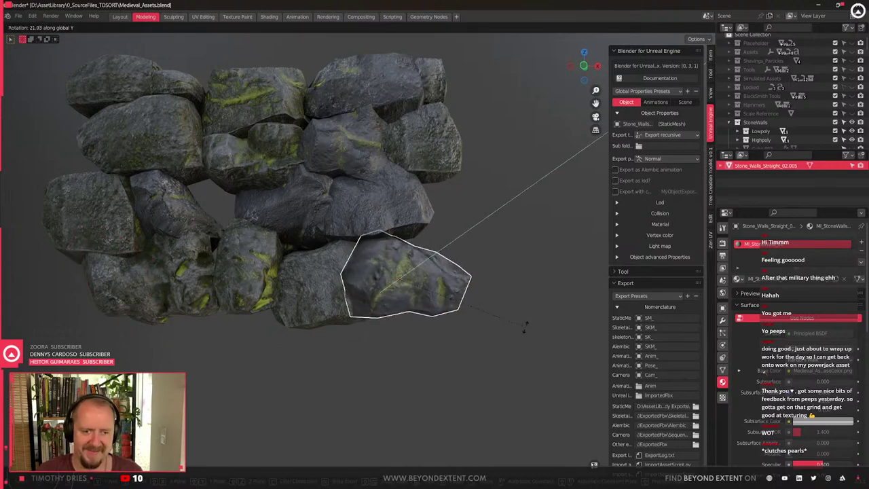
pyautogui.click(529, 321)
# Rotate the bottom row stone Stone_Walls_Straight_02.002 about 81 degrees around the Z axis and shift it horizontally with Z locked
pyautogui.click(305, 297)
pyautogui.keyDown('alt'); pyautogui.moveTo(400, 317); pyautogui.dragTo(457, 258, button='middle'); pyautogui.keyUp('alt')
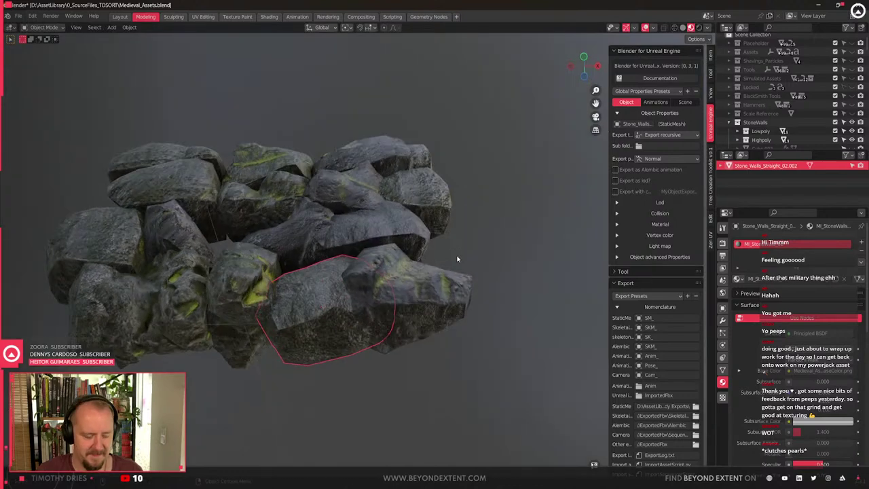
pyautogui.press('r')
pyautogui.press('y')
pyautogui.press('z')
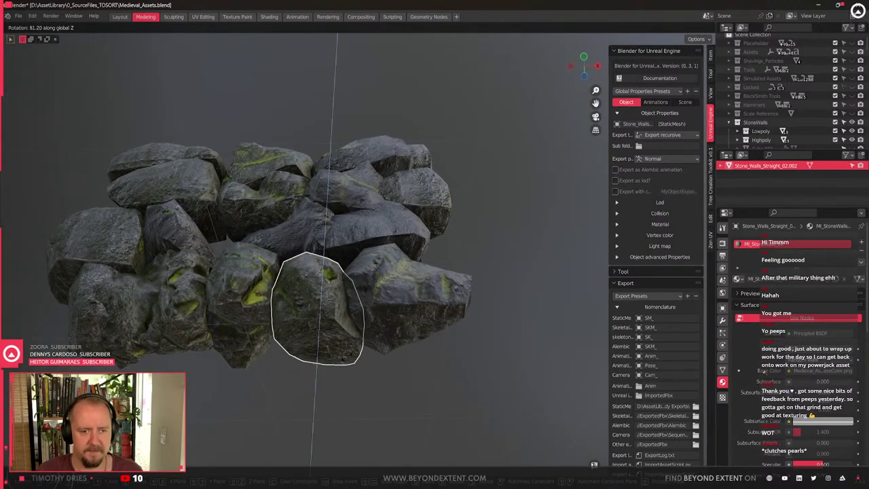
pyautogui.press('Return')
pyautogui.press('g')
pyautogui.hotkey('shift', 'z')
pyautogui.click(331, 358)
# Rotate the right end stone Stone_Walls_Straight_02.004 above the bottom row around Z and global Y, and shift it along X
pyautogui.moveTo(344, 322); pyautogui.dragTo(384, 263, button='middle')
pyautogui.click(376, 267)
pyautogui.press('r')
pyautogui.press('z')
pyautogui.click(398, 262)
pyautogui.press('r')
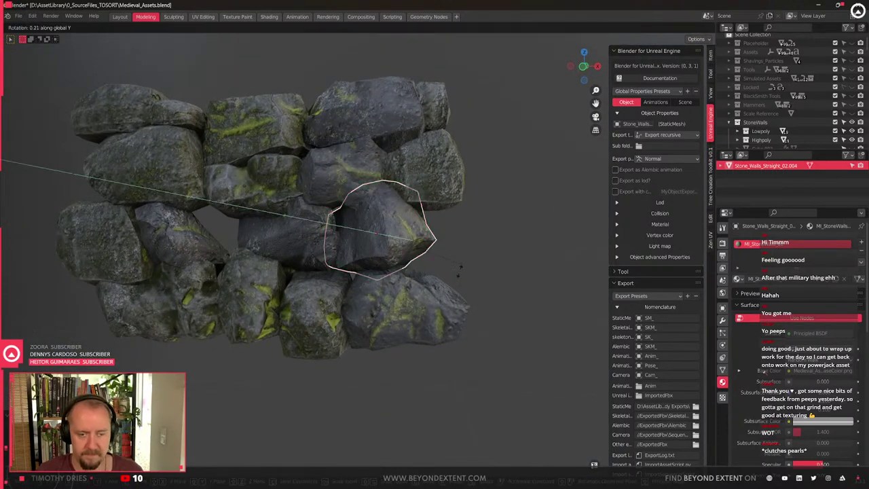
pyautogui.press('x')
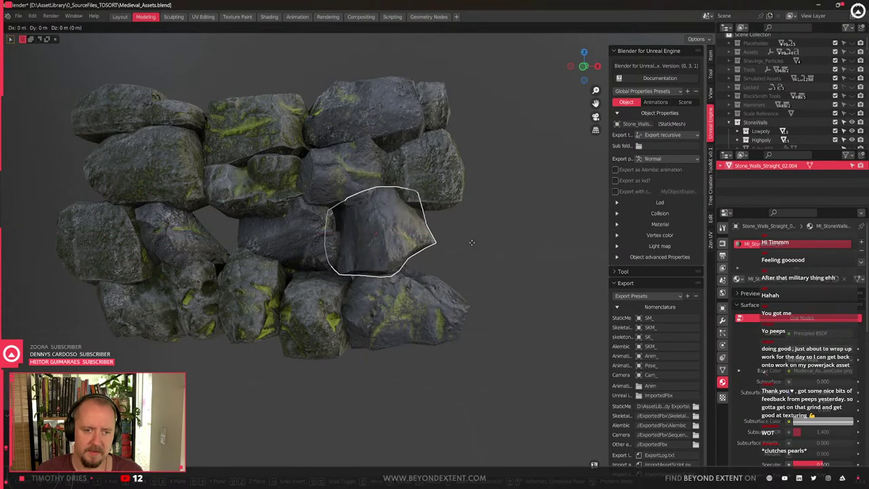
pyautogui.press('Return')
# Duplicate the small top row stone and move the copy with Y locked into the gap above the bottom row
pyautogui.moveTo(332, 245); pyautogui.dragTo(433, 263, button='middle')
pyautogui.click(326, 238)
pyautogui.moveTo(334, 241); pyautogui.dragTo(266, 52, button='middle')
pyautogui.click(272, 79)
pyautogui.press('g')
pyautogui.hotkey('shift', 'y')
pyautogui.press('Return')
# Rotate the small stone Stone_Walls_Straight_02.019 about 38 degrees around global Y and shift it about -0.05 m along X
pyautogui.press('r')
pyautogui.press('y')
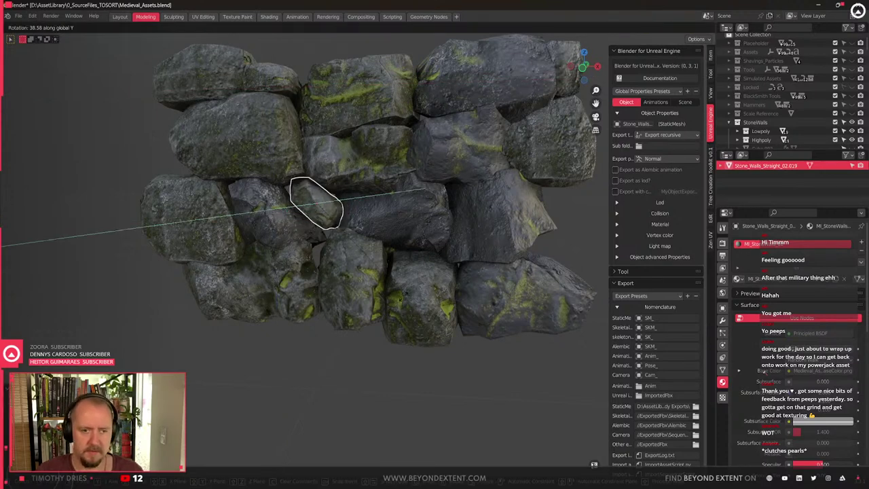
pyautogui.press('Return')
pyautogui.press('g')
pyautogui.press('g')
pyautogui.press('y')
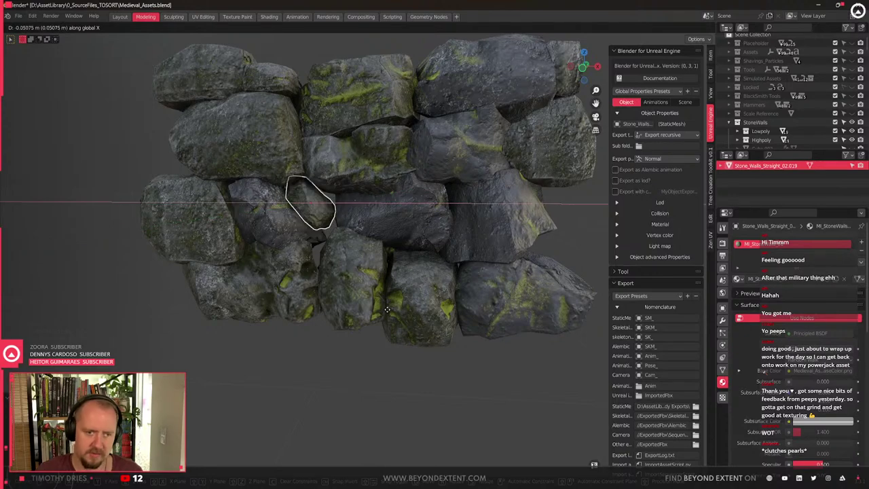
pyautogui.click(426, 337)
# Try moving the middle stone Stone_Walls_Straight_02.006 about 1.09 m along X, out of the wall
pyautogui.moveTo(428, 268); pyautogui.dragTo(371, 197, button='middle')
pyautogui.click(372, 198)
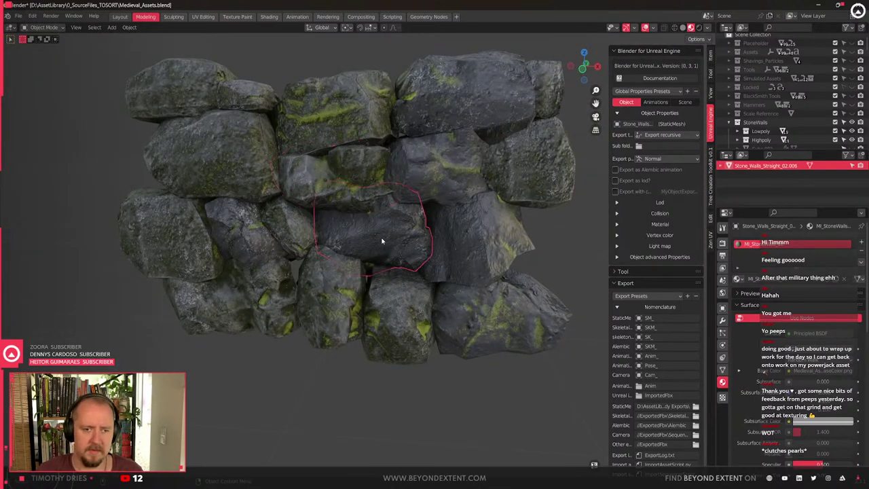
pyautogui.press('g')
pyautogui.press('y')
pyautogui.press('x')
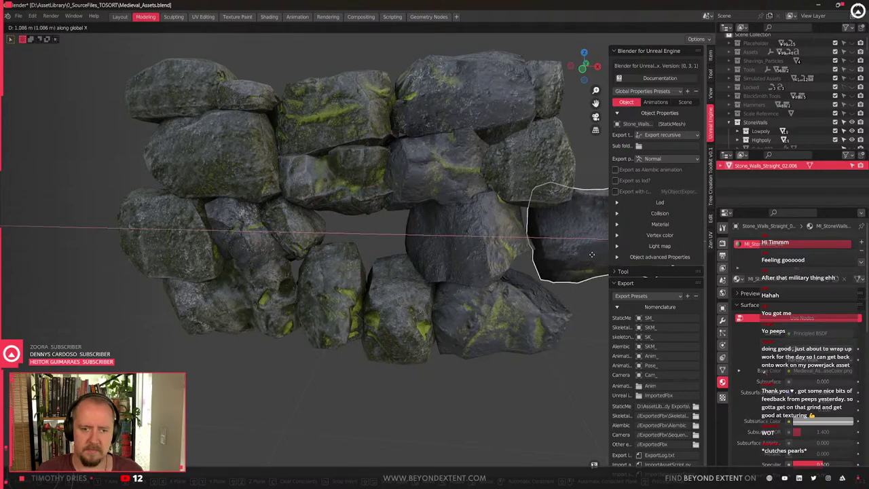
pyautogui.click(589, 260)
# Try rotating Stone_Walls_Straight_02.009 about 87 degrees around Y and lowering it along Z, and undo this and the previous stone's move
pyautogui.click(358, 165)
pyautogui.press('g')
pyautogui.press('r')
pyautogui.press('y')
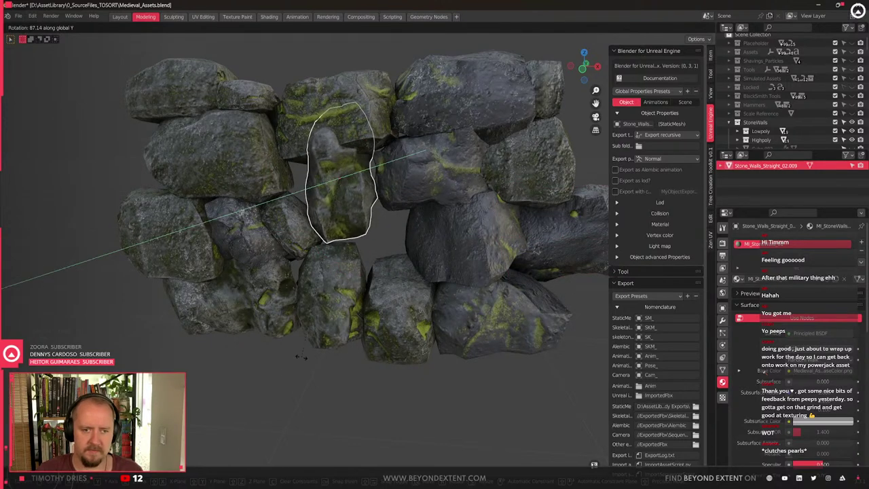
pyautogui.press('z')
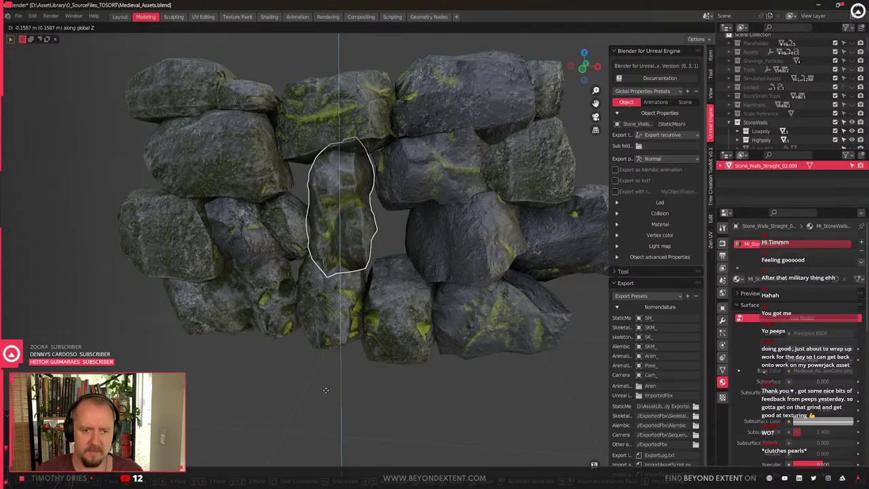
pyautogui.rightClick(326, 391)
pyautogui.hotkey('ctrl', 'z')
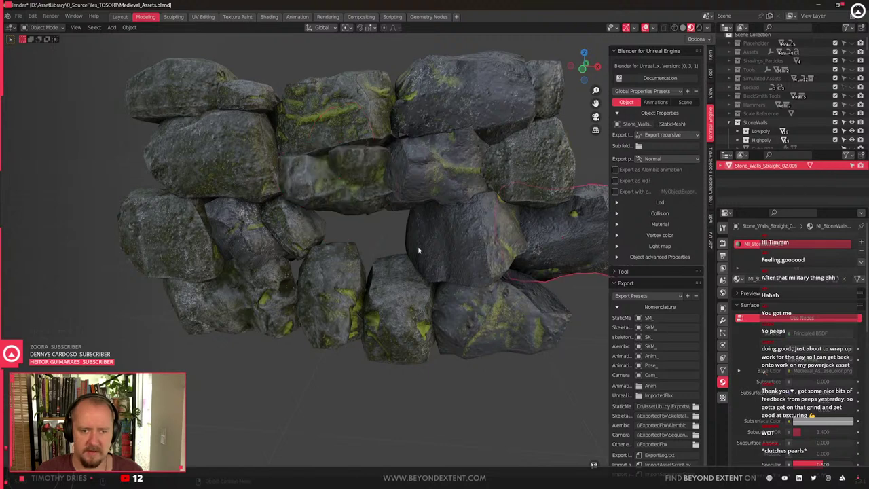
pyautogui.click(417, 251)
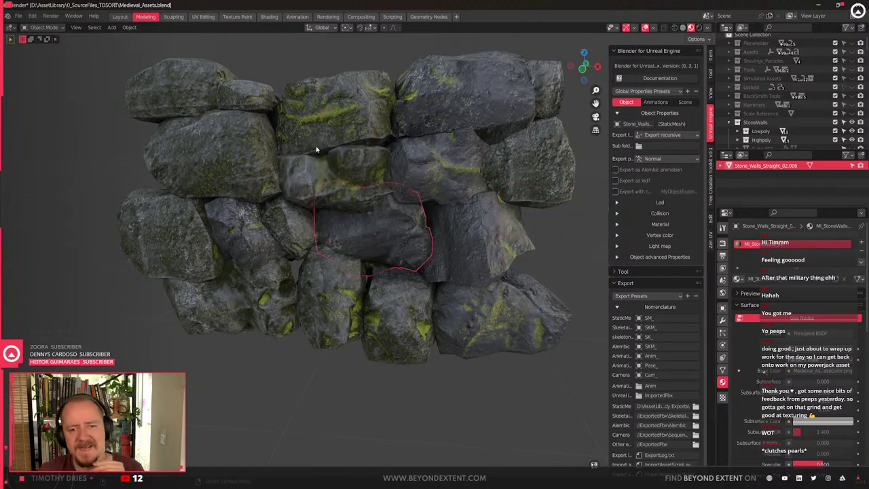
# Raise the top row middle stone Stone_Walls_Straight_02.013 about 0.03 m along Z and rotate it about 13 degrees around Y
pyautogui.click(364, 98)
pyautogui.press('g')
pyautogui.press('z')
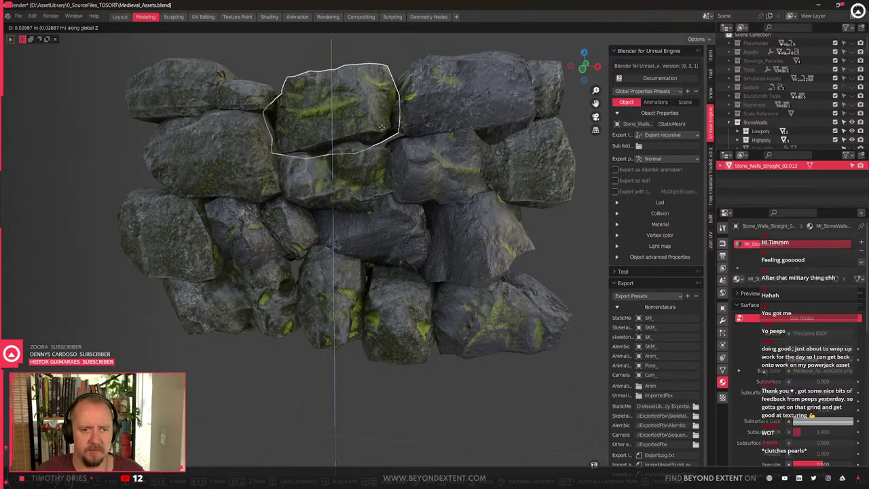
pyautogui.click(394, 126)
pyautogui.press('r')
pyautogui.press('y')
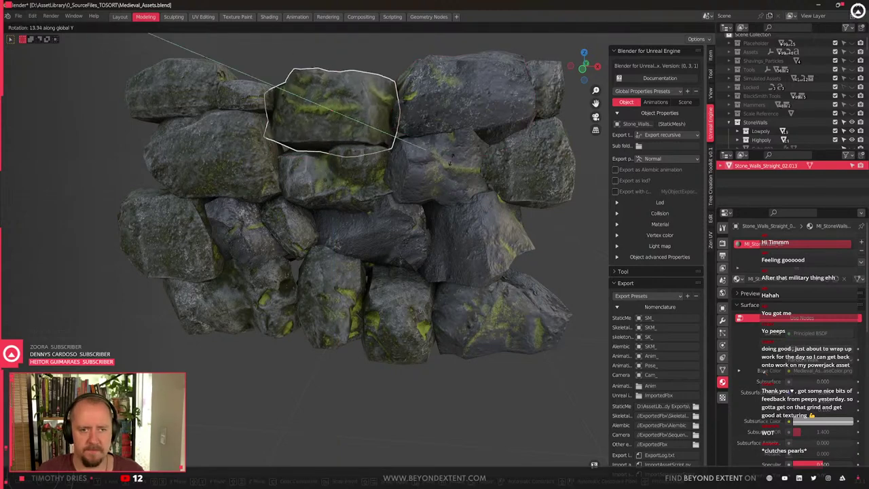
pyautogui.click(456, 152)
# Exit local view to bring back all the wall modules
pyautogui.click(360, 204)
pyautogui.moveTo(360, 207); pyautogui.dragTo(408, 258, button='middle')
pyautogui.click(305, 235)
pyautogui.scroll(-4, 305, 235)
pyautogui.press('KP_Divide')
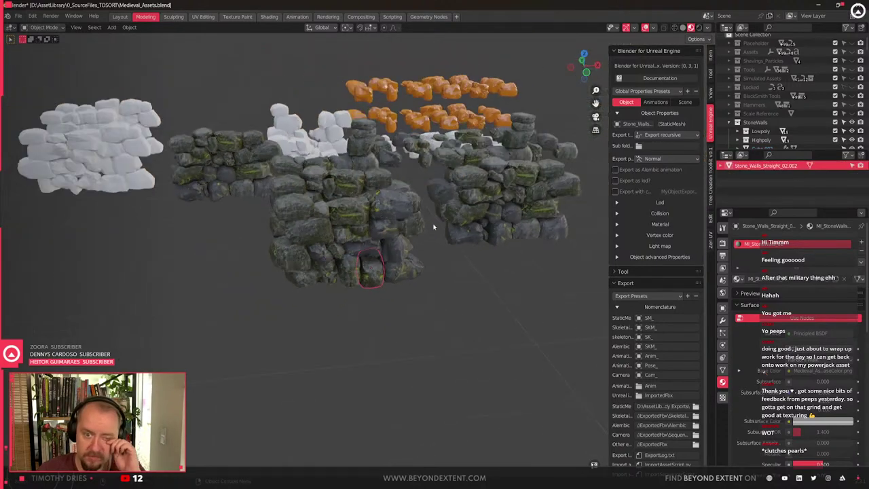
pyautogui.moveTo(456, 214); pyautogui.dragTo(357, 161, button='middle')
# Duplicate a small stone from the wall behind and move the copy with Z locked to the front wall's face
pyautogui.scroll(4, 326, 120)
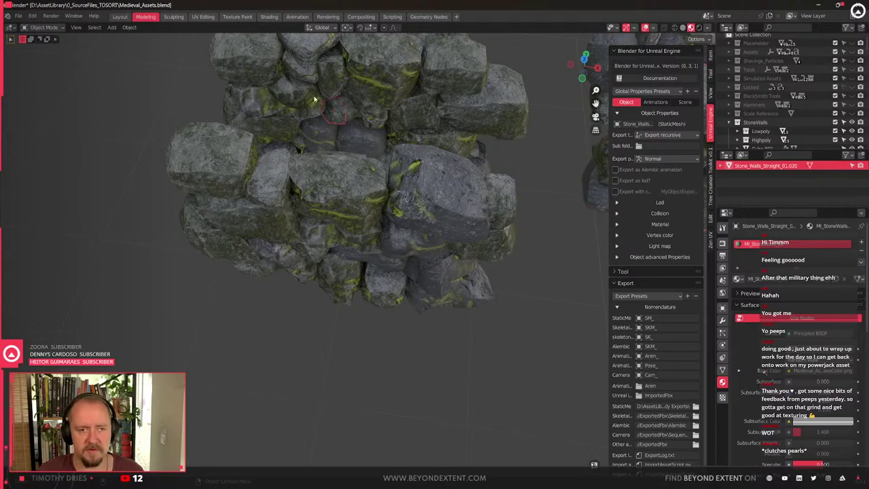
pyautogui.click(315, 100)
pyautogui.moveTo(314, 100); pyautogui.dragTo(352, 165, button='middle')
pyautogui.press('g')
pyautogui.hotkey('shift', 'z')
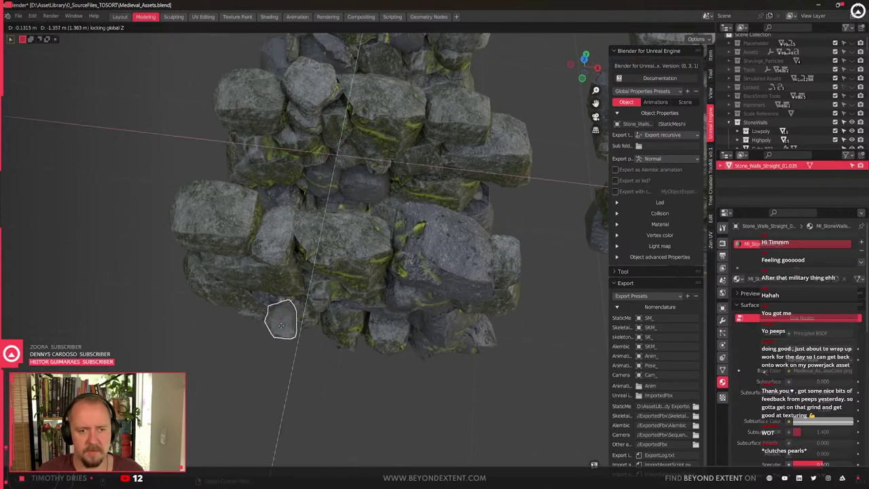
pyautogui.click(303, 294)
pyautogui.moveTo(303, 293); pyautogui.dragTo(316, 272, button='middle')
pyautogui.scroll(2, 307, 250)
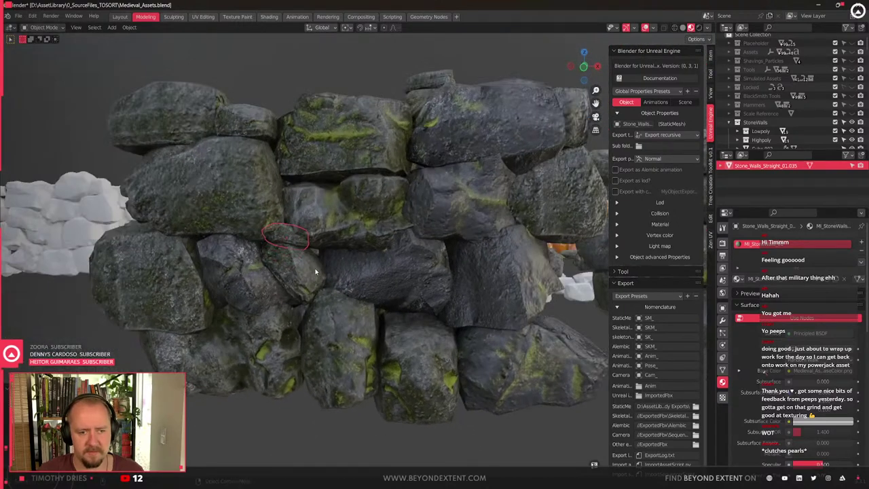
# Lower the small stone Stone_Walls_Straight_01.035, rotate it upright around Y, and shift it with Z locked into the bottom row gap
pyautogui.press('g')
pyautogui.press('z')
pyautogui.press('r')
pyautogui.press('y')
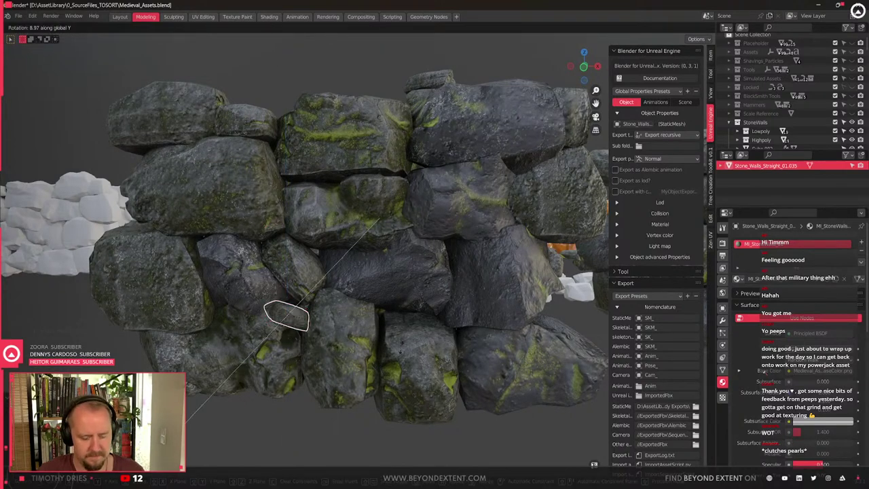
pyautogui.click(289, 410)
pyautogui.press('g')
pyautogui.hotkey('shift', 'z')
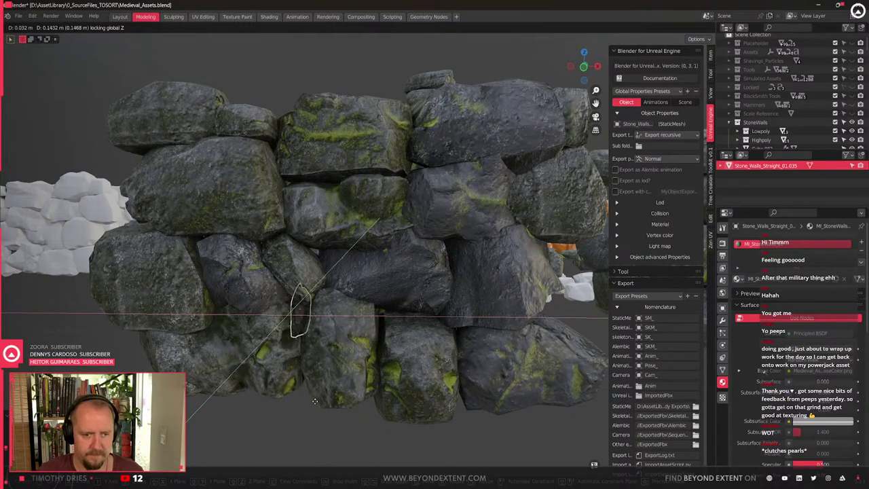
# Duplicate the small filler stone along X to the next bottom row gap and lower the copy about 0.05 m along Z
pyautogui.press('x')
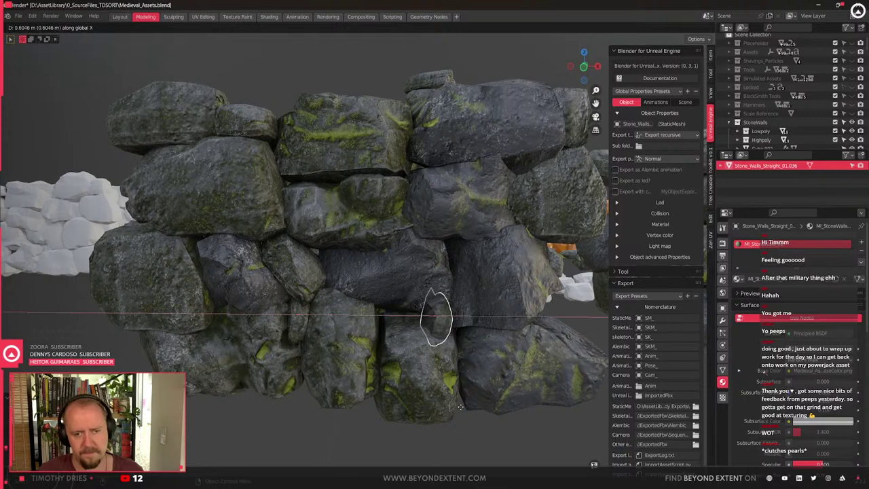
pyautogui.press('z')
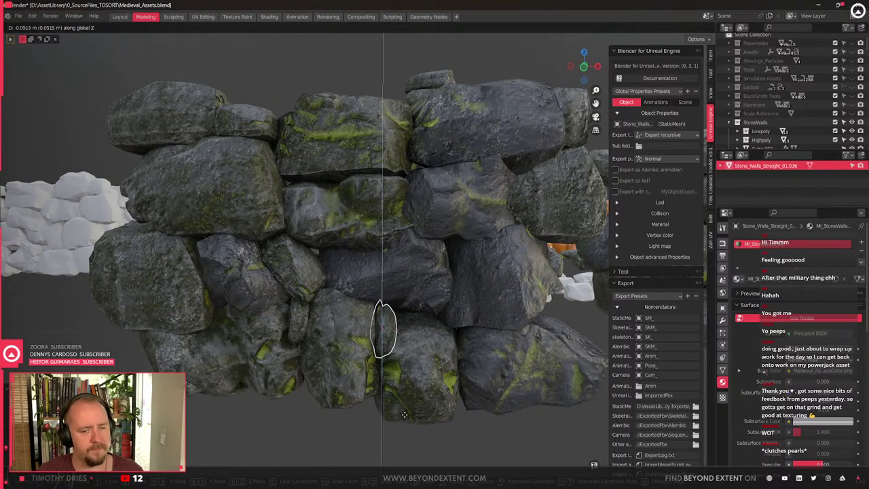
pyautogui.click(409, 412)
# Rotate the filler stone Stone_Walls_Straight_01.036 around the X axis by about -23 degrees, and again by about 197 degrees
pyautogui.moveTo(408, 413); pyautogui.dragTo(417, 381, button='middle')
pyautogui.press('r')
pyautogui.press('x')
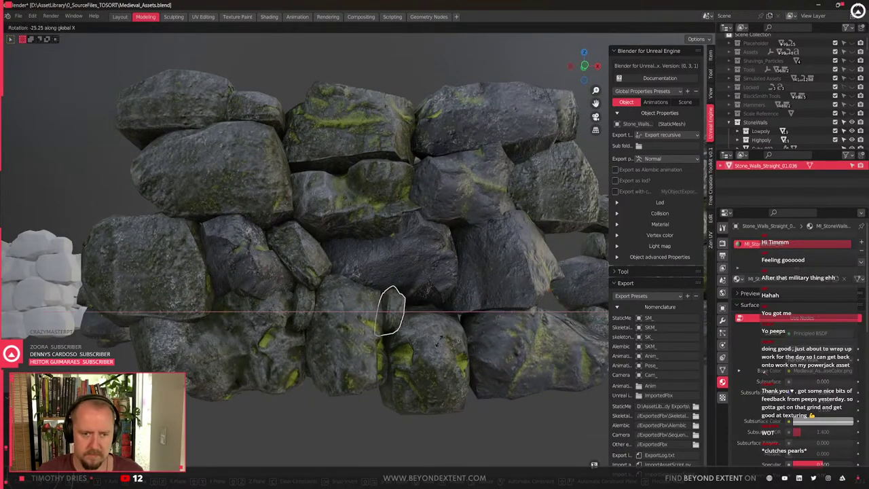
pyautogui.click(440, 345)
pyautogui.moveTo(440, 345); pyautogui.dragTo(451, 323, button='middle')
pyautogui.scroll(2, 381, 321)
pyautogui.press('r')
pyautogui.click(333, 333)
pyautogui.press('r')
pyautogui.press('x')
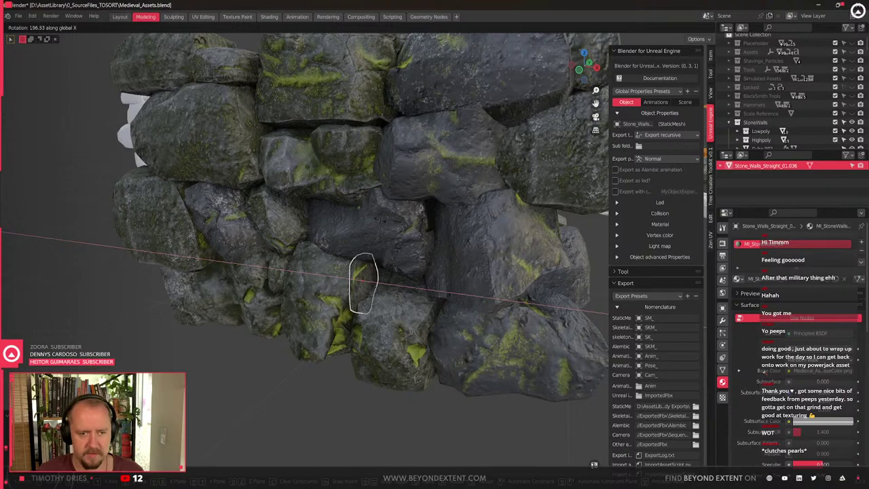
pyautogui.click(404, 210)
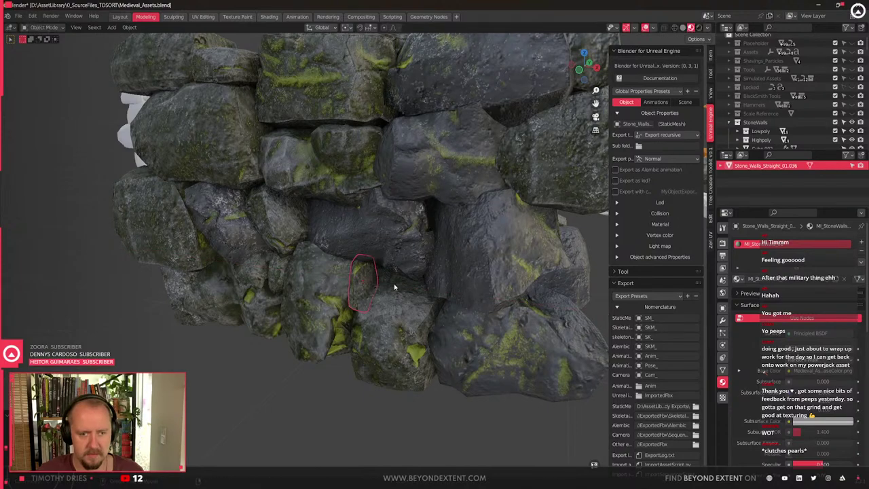
# Shift the filler stone Stone_Walls_Straight_01.036 horizontally with Z locked between the two bottom row stones
pyautogui.moveTo(394, 287); pyautogui.dragTo(419, 306, button='middle')
pyautogui.press('g')
pyautogui.hotkey('shift', 'z')
pyautogui.click(421, 296)
# Duplicate the filler stone, move the copy along X, and rotate it around global Y to lie flat
pyautogui.hotkey('shift', 'd')
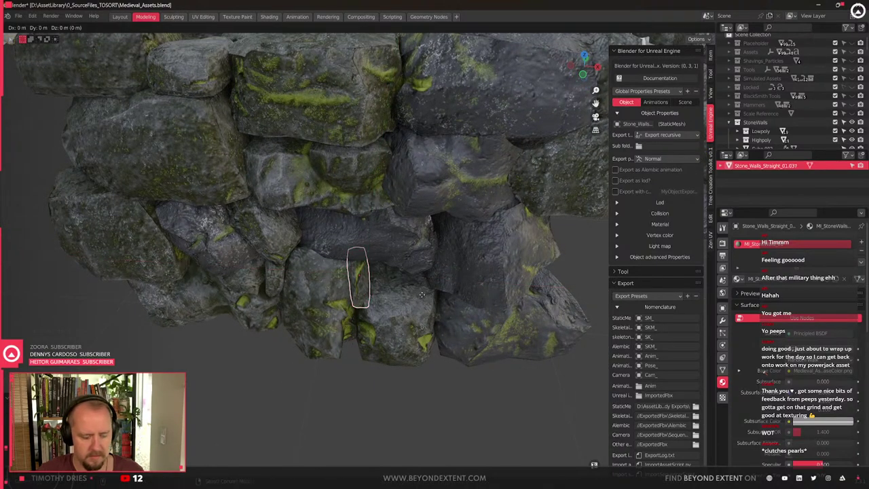
pyautogui.press('x')
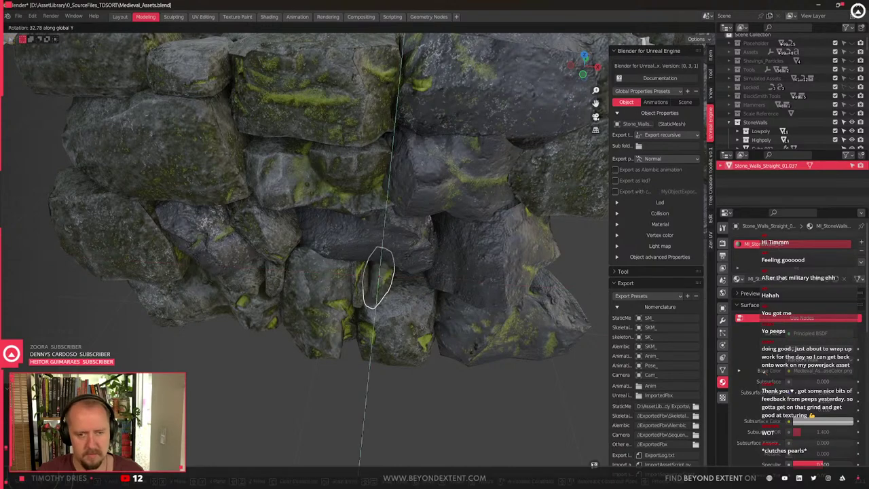
pyautogui.rightClick(388, 361)
pyautogui.moveTo(382, 335); pyautogui.dragTo(380, 310, button='middle')
pyautogui.scroll(2, 380, 310)
# Shift the flat filler stone Stone_Walls_Straight_01.037 with Z locked and adjust its height above the bottom row stone
pyautogui.press('g')
pyautogui.hotkey('shift', 'z')
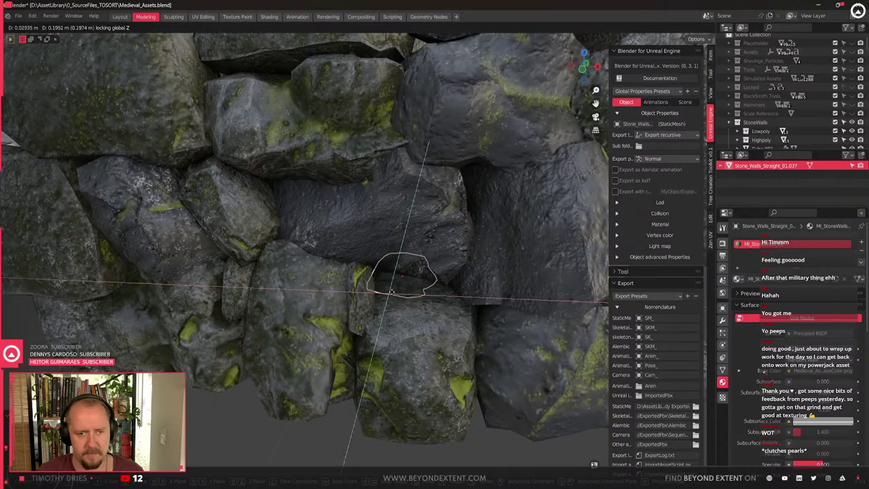
pyautogui.press('z')
pyautogui.press('x')
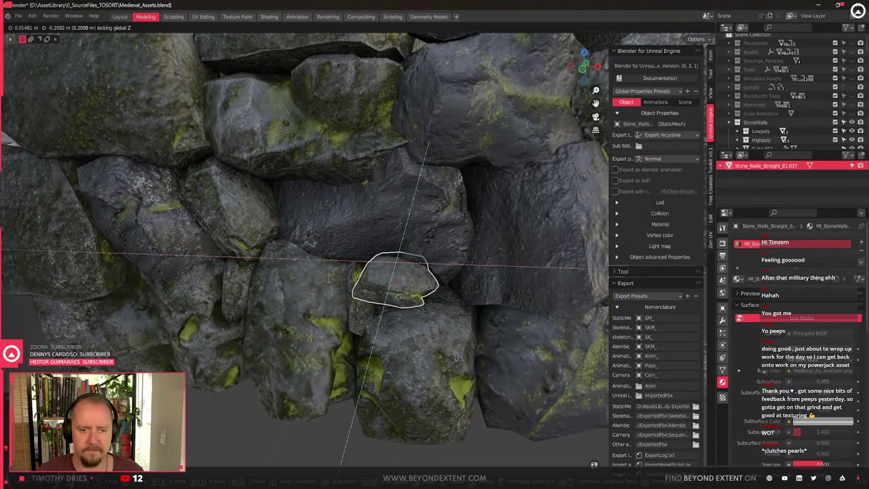
pyautogui.press('z')
pyautogui.click(440, 334)
# Rotate the flat filler stone Stone_Walls_Straight_01.037 around the global Z axis
pyautogui.press('r')
pyautogui.press('z')
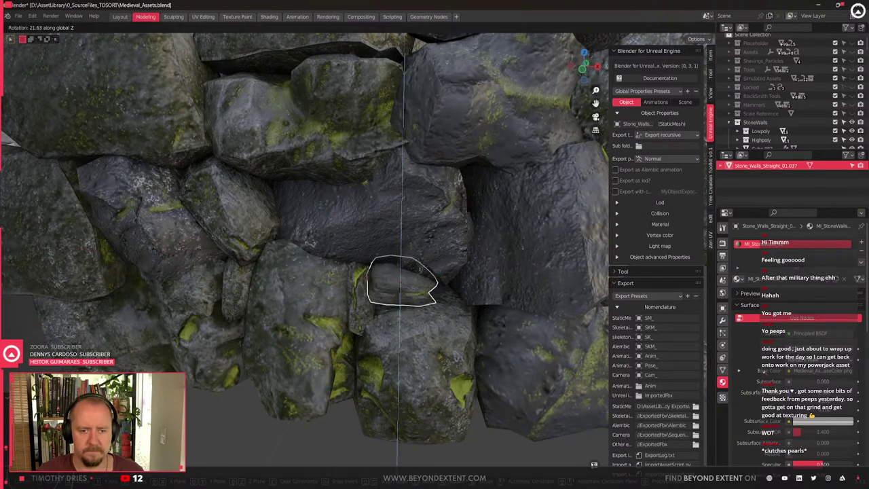
pyautogui.click(533, 265)
pyautogui.moveTo(533, 265); pyautogui.dragTo(414, 276, button='middle')
# Scale down the dark middle stone Stone_Walls_Straight_02.006 above the bottom row
pyautogui.click(402, 210)
pyautogui.moveTo(402, 210); pyautogui.dragTo(394, 248, button='middle')
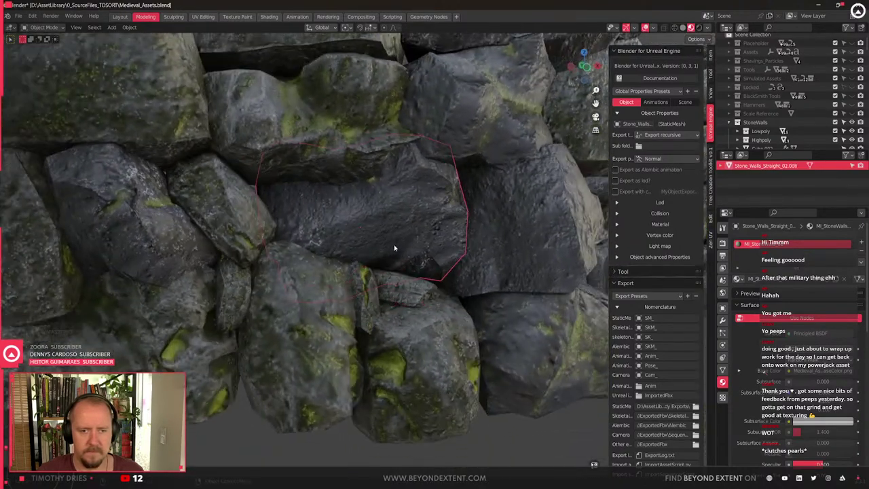
pyautogui.scroll(-1, 394, 249)
pyautogui.press('s')
pyautogui.click(522, 309)
# Rotate Stone_Walls_Straight_02.006 around the Z axis and adjust its height along Z
pyautogui.moveTo(489, 305); pyautogui.dragTo(444, 322, button='middle')
pyautogui.press('r')
pyautogui.press('z')
pyautogui.click(428, 333)
pyautogui.press('g')
pyautogui.press('z')
pyautogui.click(426, 352)
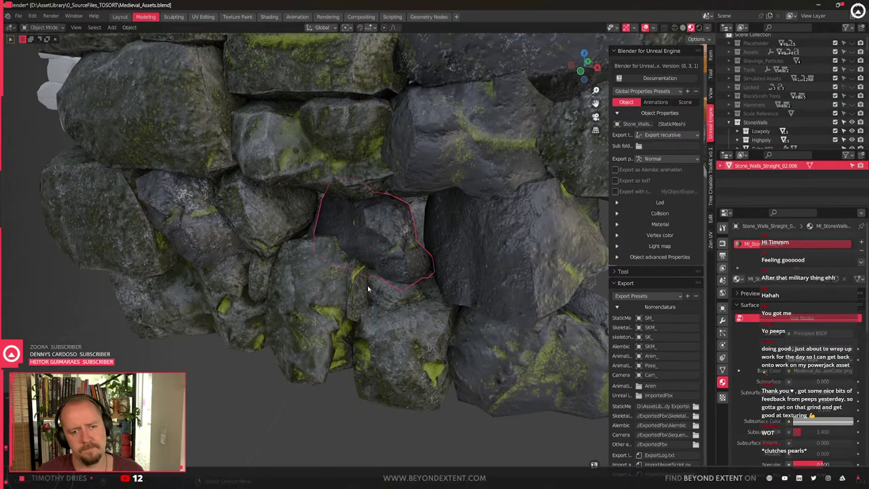
# Try filling the gap beside Stone_Walls_Straight_02.006 with another stone, scaled and rotated around Z, and delete that stone
pyautogui.press('g')
pyautogui.hotkey('shift', 'z')
pyautogui.press('s')
pyautogui.press('Return')
pyautogui.press('r')
pyautogui.press('z')
pyautogui.click(226, 136)
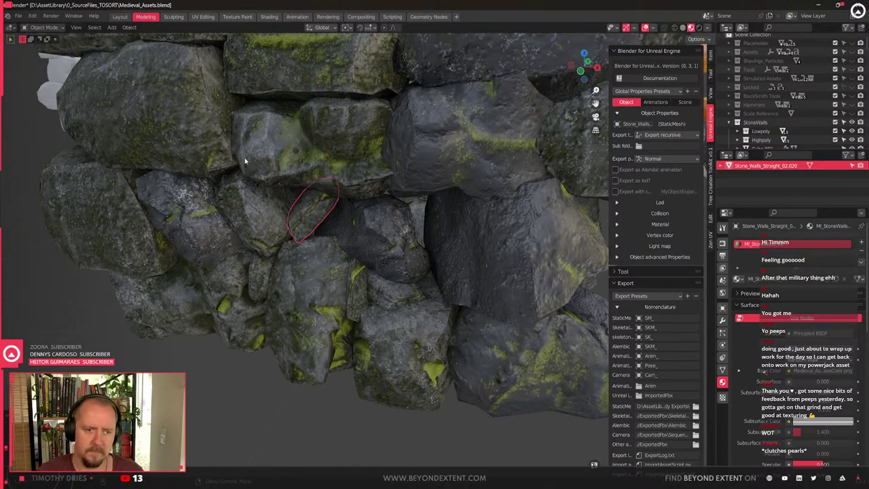
pyautogui.press('Delete')
# Duplicate the right end stone Stone_Walls_Straight_02.012 into the gap with Y locked and scale the copy to about 0.58
pyautogui.scroll(-3, 479, 164)
pyautogui.click(479, 163)
pyautogui.click(542, 184)
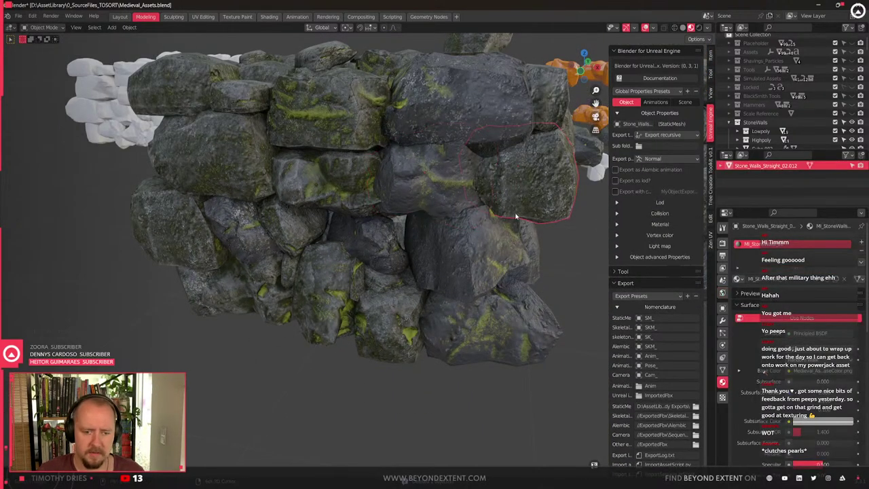
pyautogui.press('g')
pyautogui.hotkey('shift', 'y')
pyautogui.press('s')
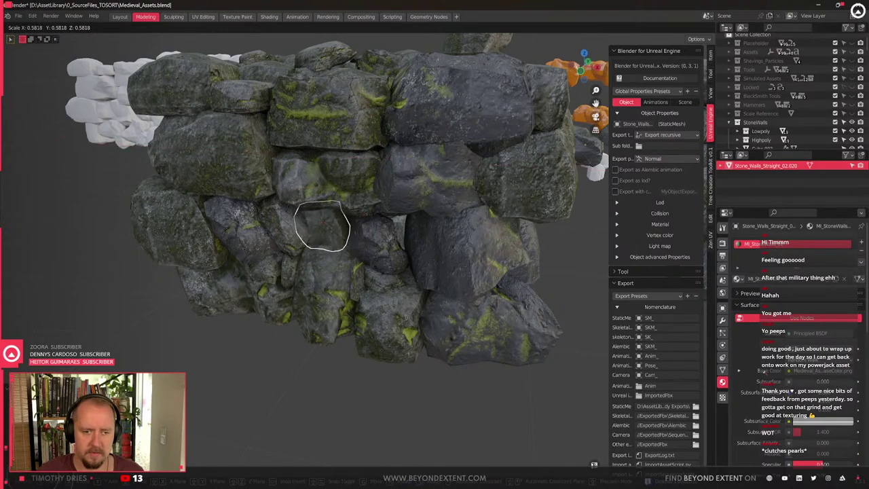
# Rotate the small gap-filling stone around Z and reposition it horizontally with Z locked
pyautogui.press('r')
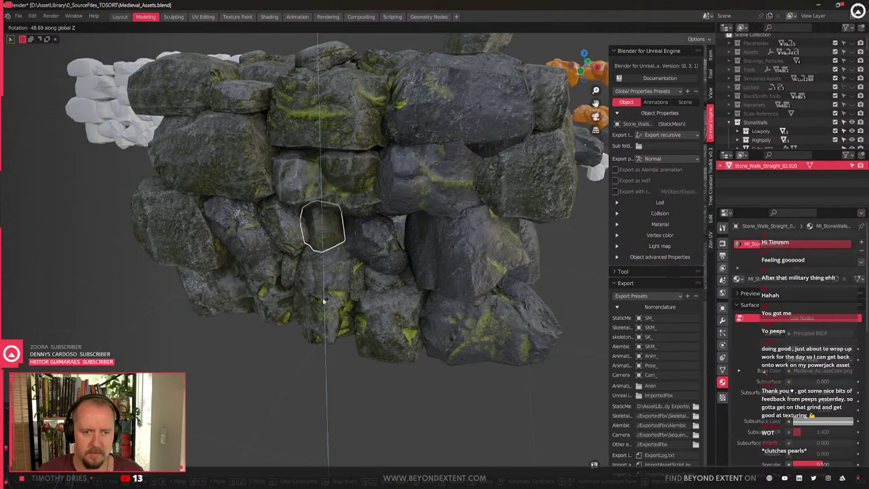
pyautogui.click(326, 299)
pyautogui.scroll(3, 330, 267)
pyautogui.press('g')
pyautogui.hotkey('shift', 'z')
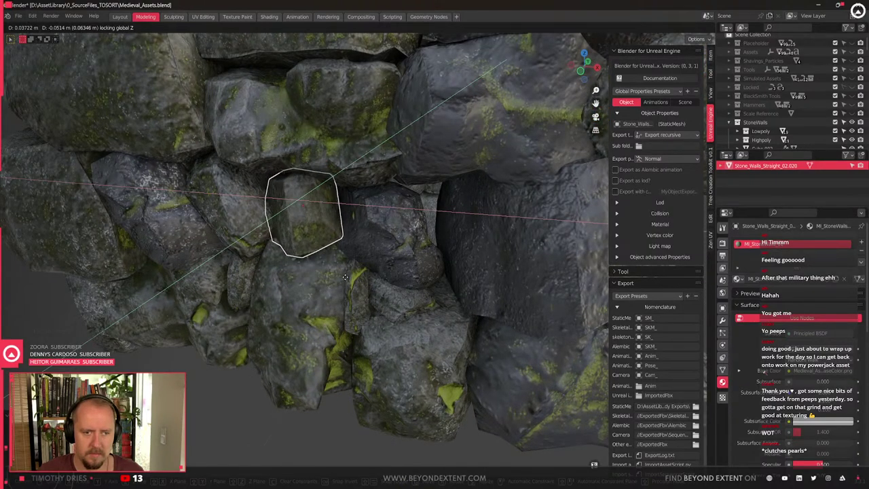
pyautogui.press('r')
pyautogui.press('z')
pyautogui.click(339, 145)
# Place a copy of the small stone in the gap beside the dark stone, keeping Z locked
pyautogui.moveTo(384, 224); pyautogui.dragTo(361, 226, button='middle')
pyautogui.press('g')
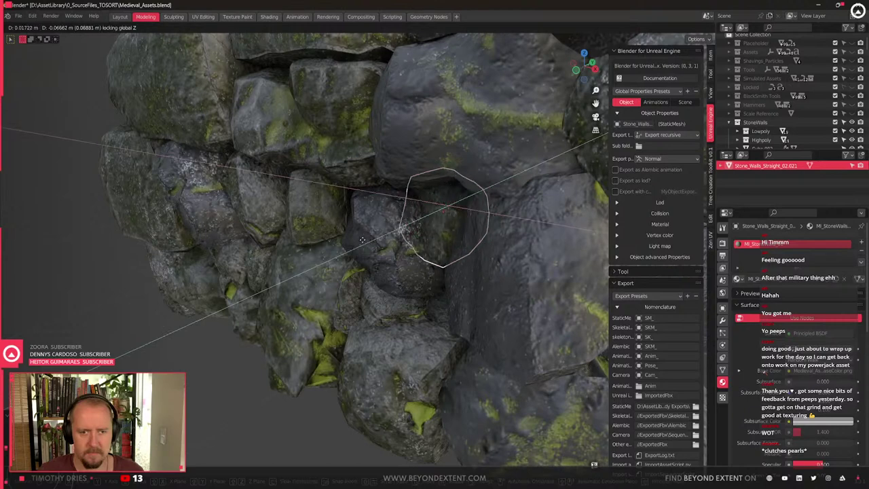
pyautogui.click(398, 277)
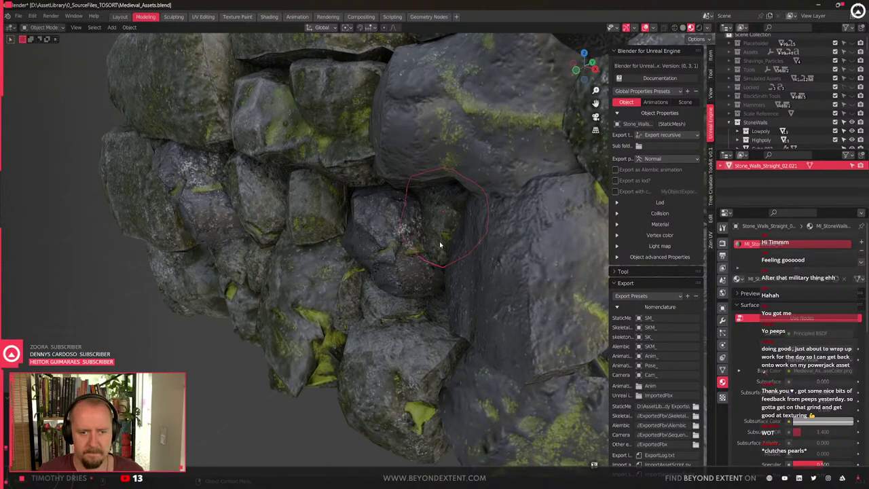
# Duplicate the small stone again, shift it with Z locked and lower it along Z into the gap above the bottom row
pyautogui.hotkey('shift', 'd')
pyautogui.hotkey('shift', 'z')
pyautogui.click(433, 272)
pyautogui.press('g')
pyautogui.press('z')
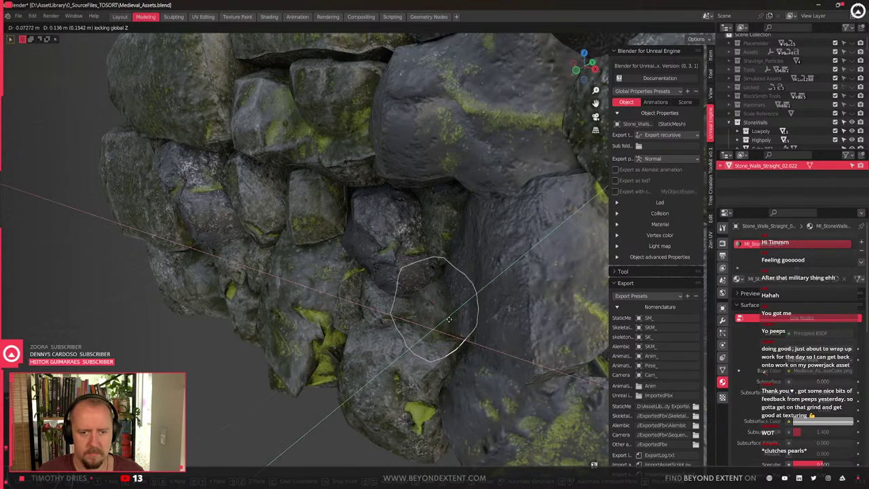
pyautogui.click(435, 347)
pyautogui.moveTo(436, 347); pyautogui.dragTo(469, 311, button='middle')
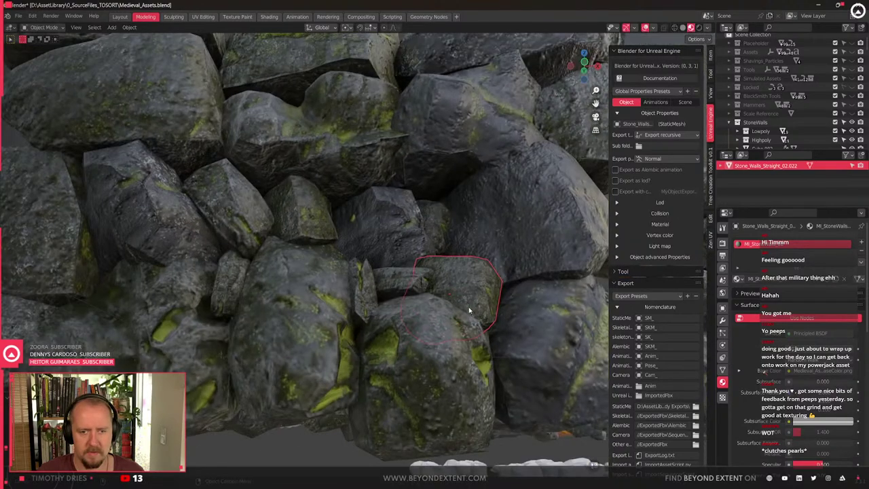
pyautogui.scroll(-3, 469, 310)
pyautogui.press('g')
pyautogui.press('z')
pyautogui.click(482, 295)
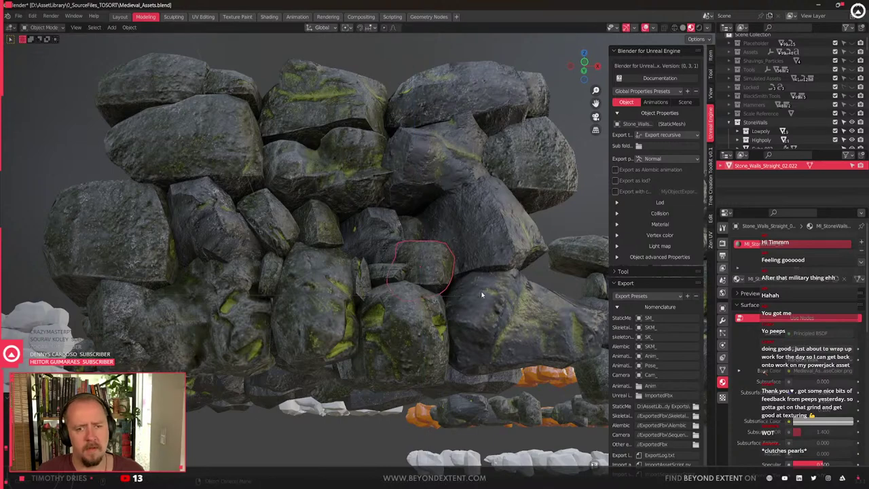
# Lower the mossy middle stone Stone_Walls_Straight_02.009 slightly along Z
pyautogui.hotkey('alt', 'a')
pyautogui.scroll(-6, 373, 273)
pyautogui.moveTo(373, 272); pyautogui.dragTo(362, 233, button='middle')
pyautogui.scroll(4, 394, 274)
pyautogui.click(362, 232)
pyautogui.press('KP_Decimal')
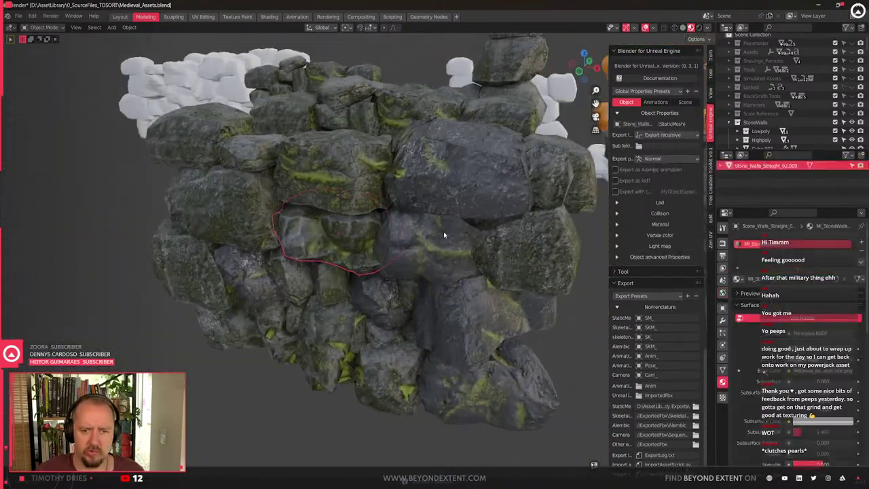
pyautogui.press('g')
pyautogui.press('z')
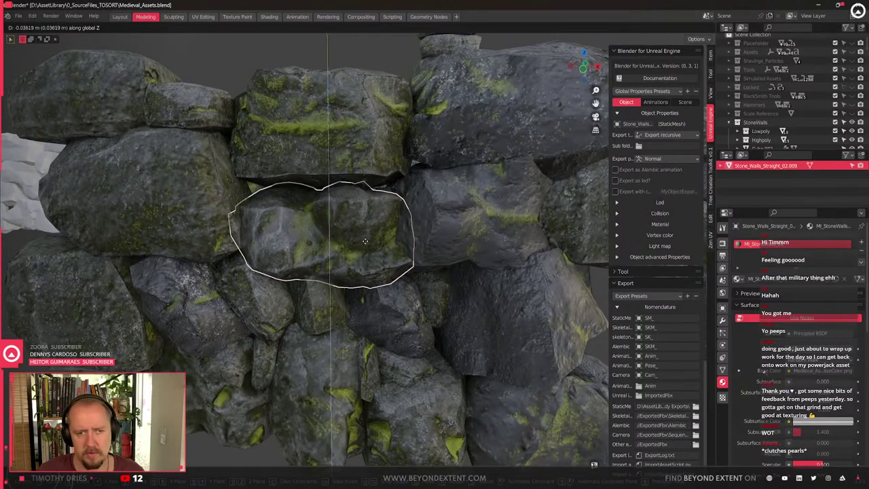
pyautogui.click(365, 245)
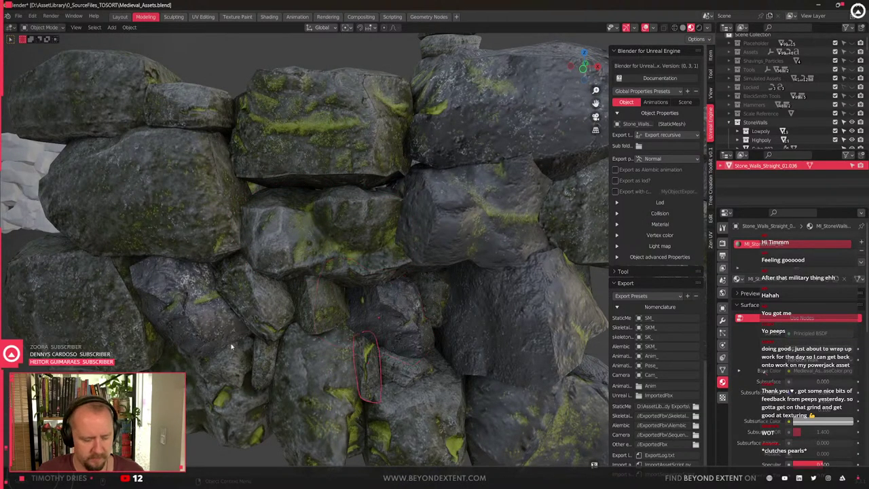
# Place two copies of the flat filler stone in the gap above Stone_Walls_Straight_02.009, keeping Y locked
pyautogui.click(410, 368)
pyautogui.hotkey('shift', 'd')
pyautogui.hotkey('shift', 'y')
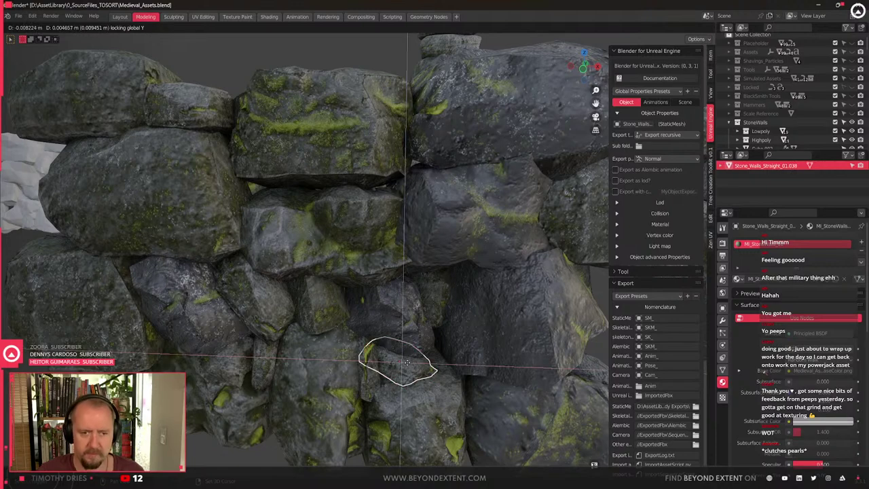
pyautogui.click(271, 194)
pyautogui.hotkey('shift', 'd')
pyautogui.hotkey('shift', 'y')
pyautogui.click(397, 189)
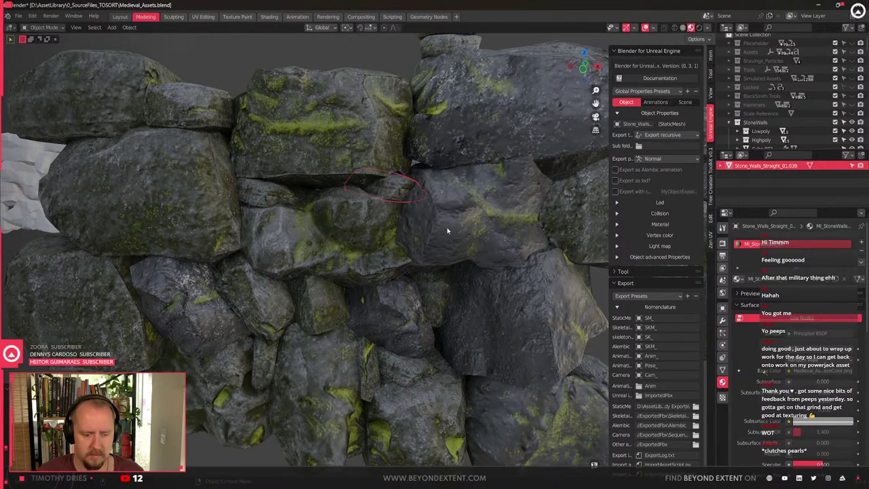
# Rotate the right flat filler stone around its local Z axis and shift it horizontally with Z locked
pyautogui.press('r')
pyautogui.press('z')
pyautogui.press('z')
pyautogui.click(284, 204)
pyautogui.moveTo(393, 224)
pyautogui.mouseDown(button='middle')
pyautogui.moveTo(383, 254)
pyautogui.moveTo(381, 229)
pyautogui.mouseUp(button='middle')
pyautogui.press('g')
pyautogui.hotkey('shift', 'z')
pyautogui.click(374, 261)
# Scale down the right flat filler stone and adjust its height along Z to fit the gap
pyautogui.press('g')
pyautogui.press('z')
pyautogui.click(381, 230)
pyautogui.press('s')
pyautogui.press('g')
pyautogui.press('z')
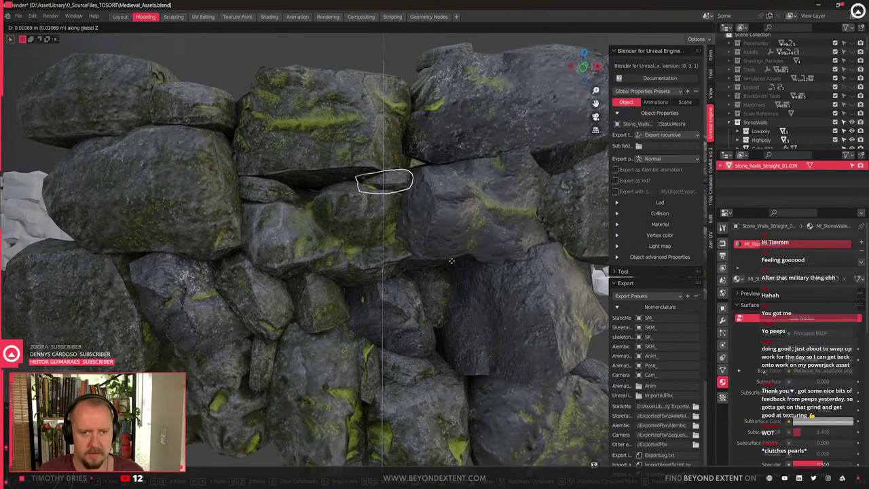
pyautogui.click(452, 260)
# Adjust the left flat filler stone's height along Z and rotate it about -11 degrees around Y
pyautogui.press('g')
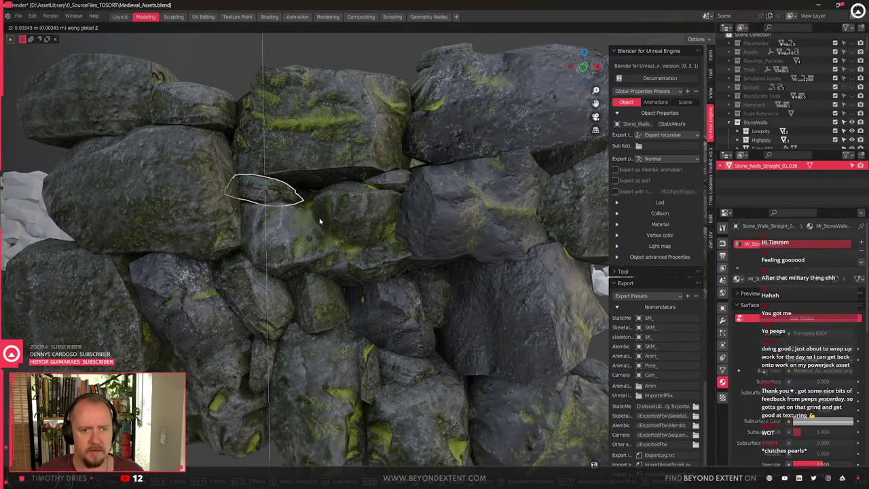
pyautogui.press('y')
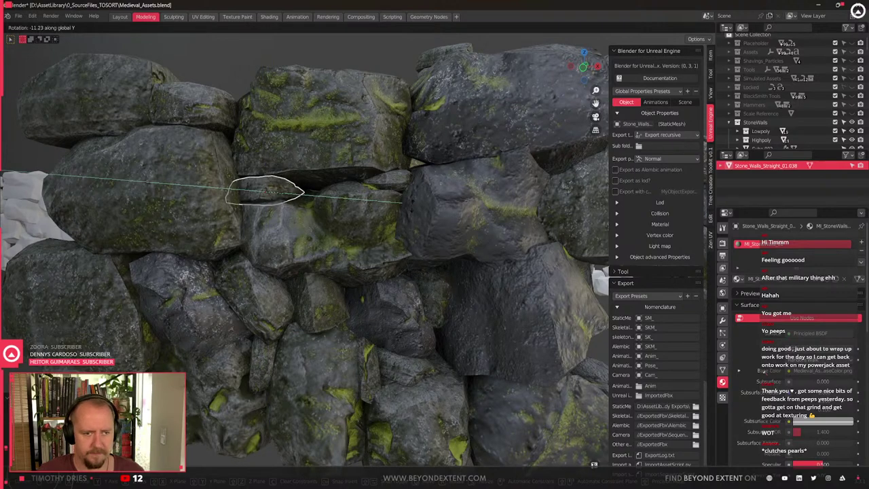
pyautogui.click(270, 191)
# Examine the rebuilt wall from several angles and distances for remaining gaps and repeated stones
pyautogui.scroll(-5, 306, 251)
pyautogui.moveTo(306, 251); pyautogui.dragTo(358, 310, button='middle')
pyautogui.click(419, 377)
pyautogui.scroll(2, 354, 253)
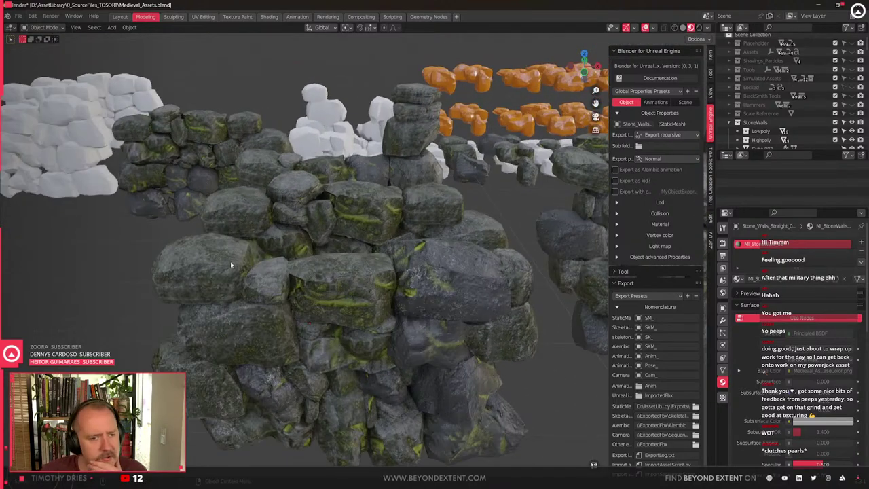
pyautogui.scroll(-5, 444, 240)
pyautogui.moveTo(427, 251); pyautogui.dragTo(390, 343, button='middle')
pyautogui.scroll(4, 390, 284)
pyautogui.scroll(-2, 228, 184)
pyautogui.moveTo(229, 184); pyautogui.dragTo(478, 357)
pyautogui.moveTo(432, 320); pyautogui.dragTo(335, 309, button='middle')
pyautogui.scroll(2, 349, 292)
# Swap the mesh of wall stone Stone_Walls_Straight_02.013 by linking its object data to a loose low-poly stone
pyautogui.click(348, 291)
pyautogui.scroll(-2, 349, 315)
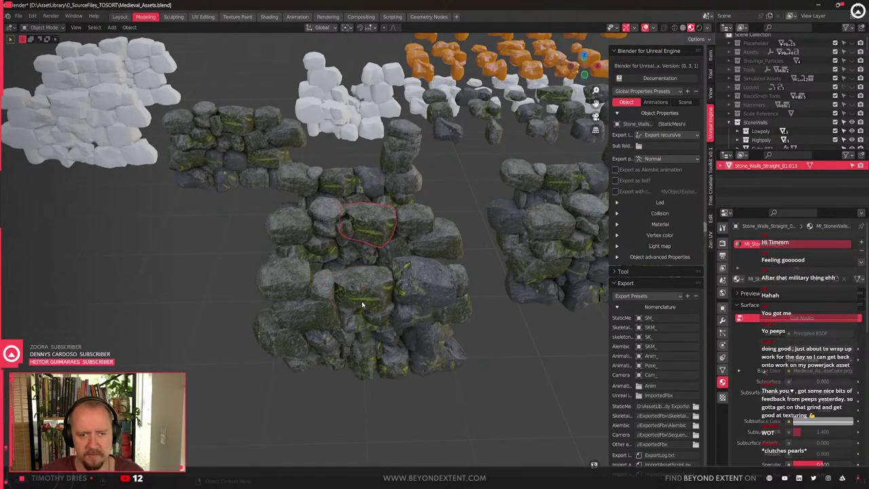
pyautogui.click(287, 281)
pyautogui.scroll(-1, 292, 282)
pyautogui.click(367, 289)
pyautogui.keyDown('shift'); pyautogui.moveTo(367, 289); pyautogui.dragTo(223, 357, button='middle'); pyautogui.keyUp('shift')
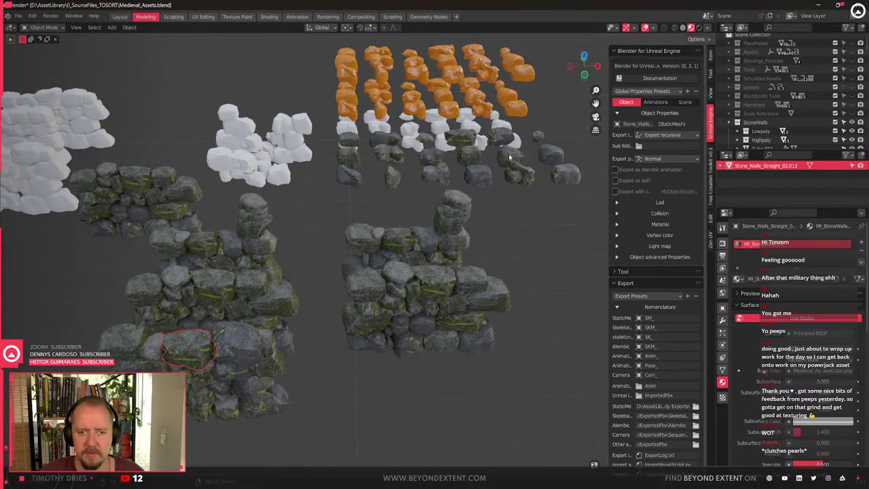
pyautogui.keyDown('shift'); pyautogui.click(399, 143); pyautogui.keyUp('shift')
pyautogui.hotkey('ctrl', 'l')
pyautogui.click(400, 142)
# Rotate Stone_Walls_Straight_02.013 around Z by about -181 degrees
pyautogui.keyDown('shift'); pyautogui.moveTo(248, 340); pyautogui.dragTo(384, 223, button='middle'); pyautogui.keyUp('shift')
pyautogui.scroll(2, 384, 224)
pyautogui.click(306, 221)
pyautogui.press('KP_Decimal')
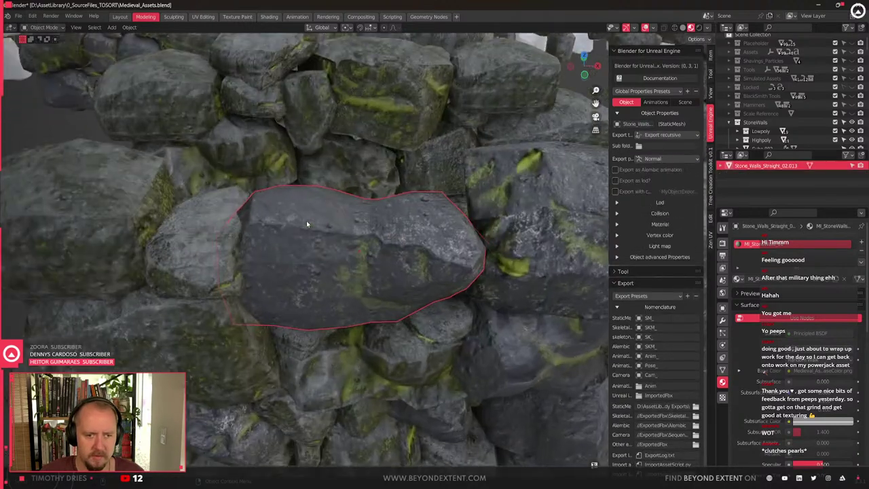
pyautogui.scroll(-2, 388, 253)
pyautogui.moveTo(389, 254); pyautogui.dragTo(378, 272, button='middle')
pyautogui.press('r')
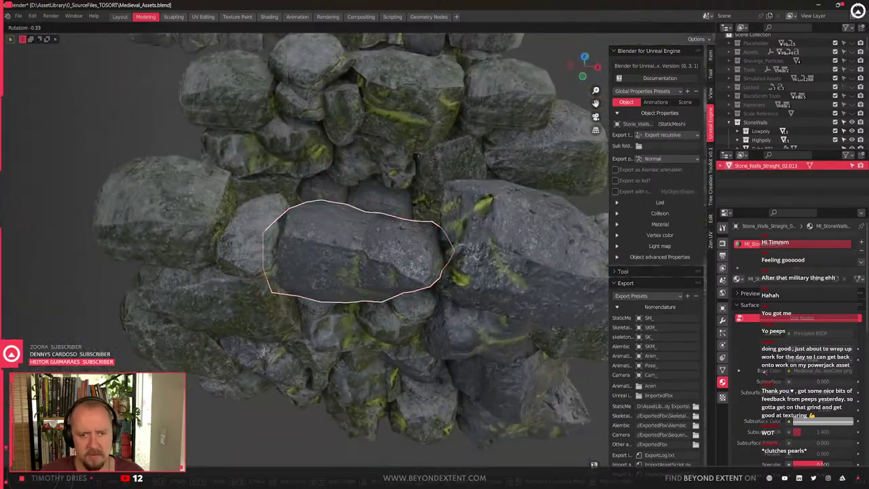
pyautogui.press('z')
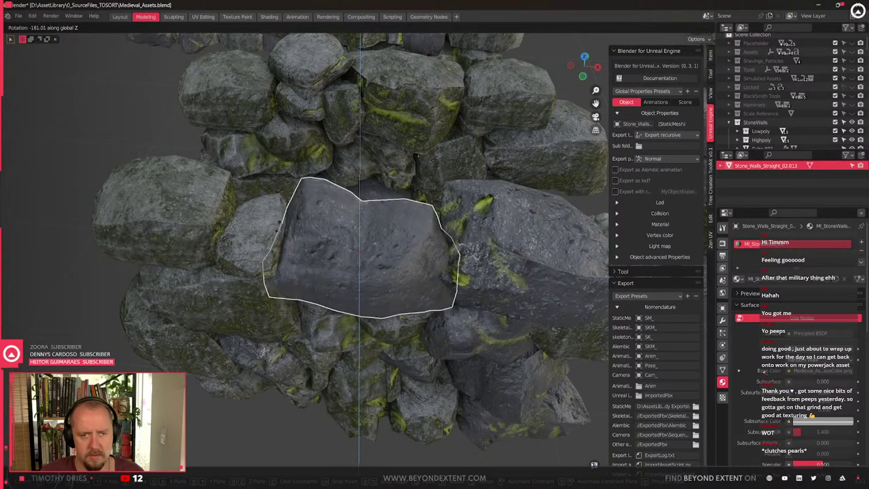
pyautogui.click(284, 229)
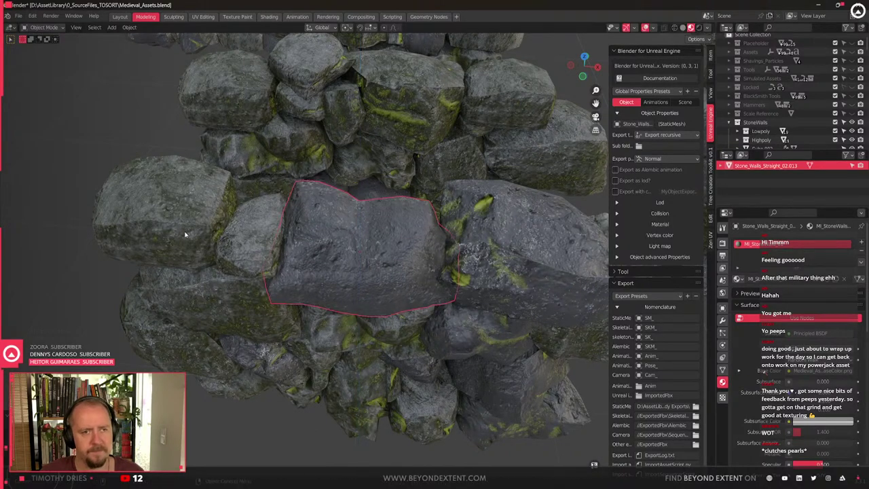
# Swap the mesh of end stone Stone_Walls_Straight_02.014 by linking its object data to the loose stone Rocks_Lowpoly.012
pyautogui.scroll(-8, 285, 231)
pyautogui.moveTo(540, 205); pyautogui.dragTo(461, 185, button='middle')
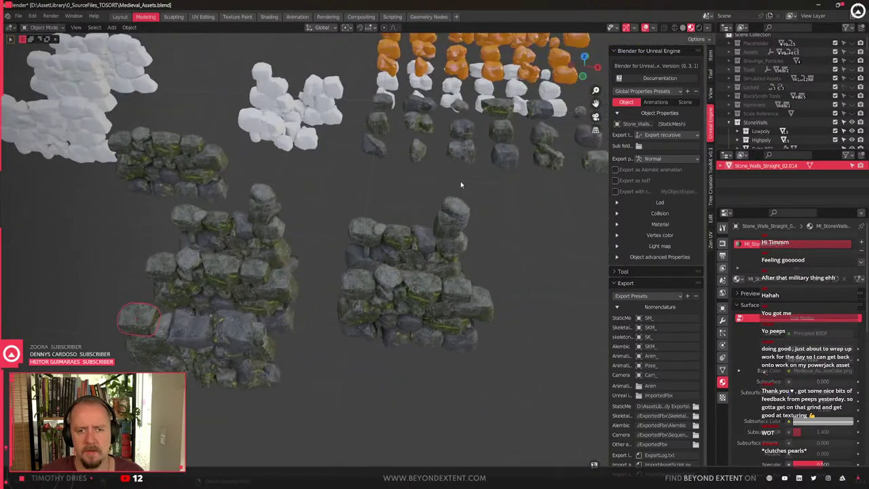
pyautogui.keyDown('shift'); pyautogui.click(506, 135); pyautogui.keyUp('shift')
pyautogui.hotkey('ctrl', 'l')
pyautogui.click(507, 134)
pyautogui.keyDown('shift'); pyautogui.moveTo(198, 324); pyautogui.dragTo(333, 214, button='middle'); pyautogui.keyUp('shift')
pyautogui.scroll(4, 258, 301)
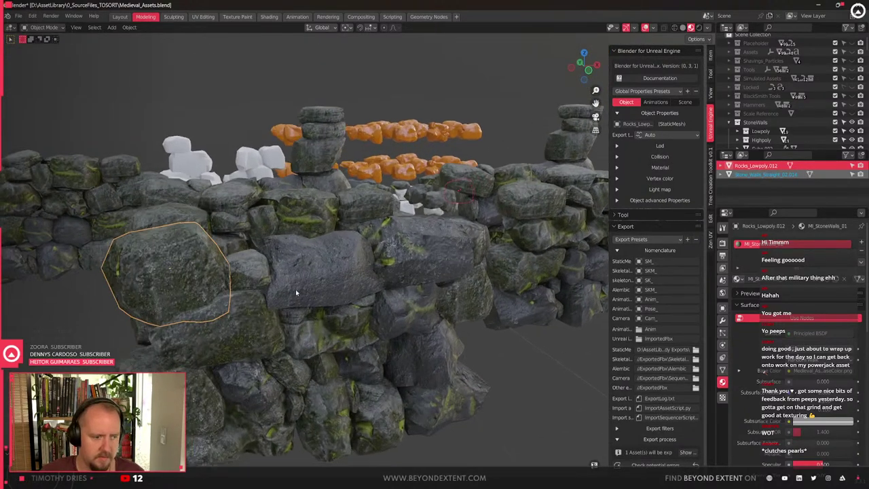
# Seat Stone_Walls_Straight_02.014 on the wall's end by moving it with Z locked and then along Z and Y
pyautogui.keyDown('shift'); pyautogui.click(249, 252); pyautogui.keyUp('shift')
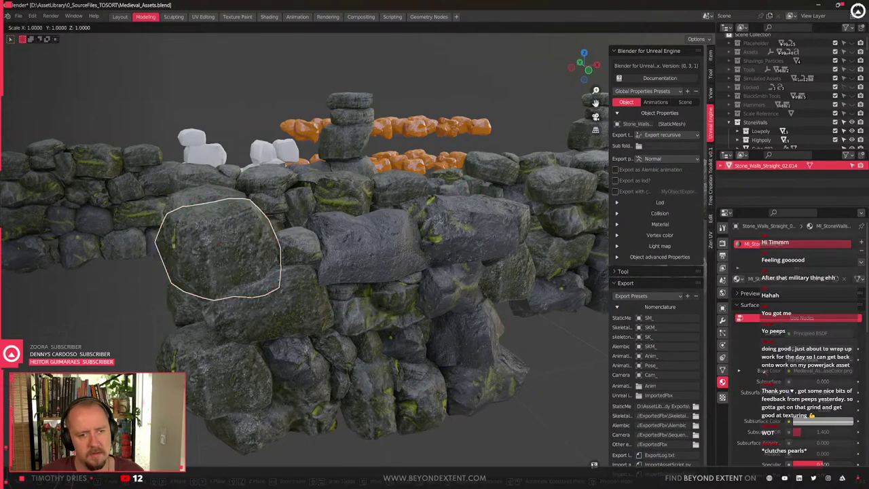
pyautogui.moveTo(334, 304); pyautogui.dragTo(402, 289, button='middle')
pyautogui.press('g')
pyautogui.hotkey('shift', 'z')
pyautogui.click(252, 332)
pyautogui.press('g')
pyautogui.press('z')
pyautogui.click(294, 277)
pyautogui.press('g')
pyautogui.press('y')
pyautogui.click(423, 264)
# Adjust the depth of stone Stone_Walls_Straight_02.019 along Y while viewing the walls from above
pyautogui.scroll(-3, 402, 289)
pyautogui.moveTo(337, 191); pyautogui.dragTo(457, 430)
pyautogui.moveTo(456, 431); pyautogui.dragTo(385, 323, button='middle')
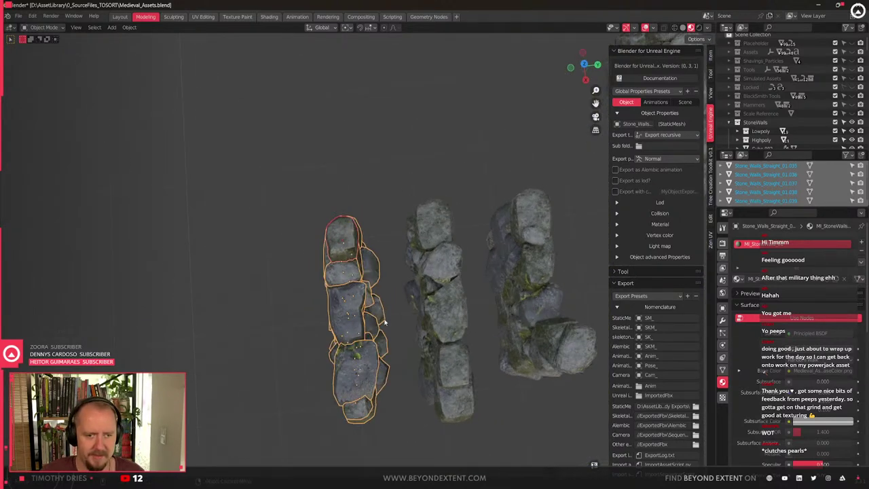
pyautogui.click(365, 267)
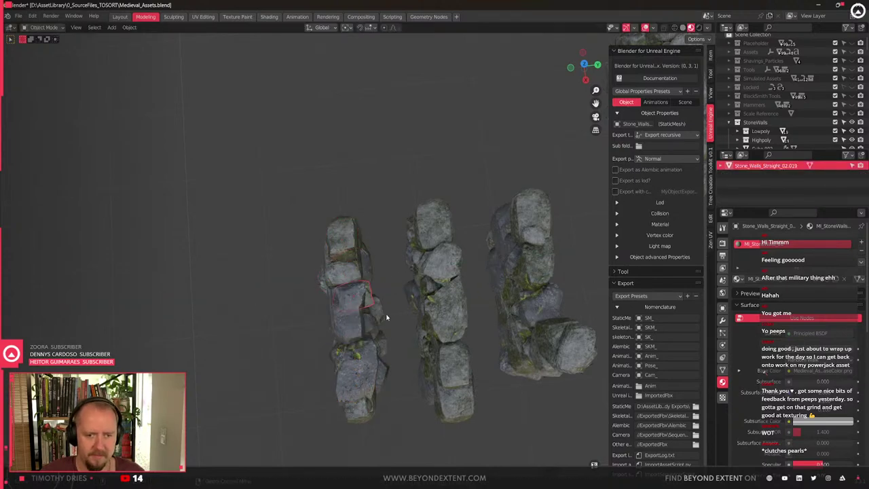
pyautogui.click(386, 317)
pyautogui.press('g')
pyautogui.press('y')
pyautogui.click(382, 320)
# Shift another protruding stone of the wall along Y to even out its thickness
pyautogui.moveTo(390, 349); pyautogui.dragTo(589, 311, button='middle')
pyautogui.click(431, 309)
pyautogui.moveTo(432, 309)
pyautogui.mouseDown(button='middle')
pyautogui.moveTo(413, 279)
pyautogui.moveTo(402, 283)
pyautogui.moveTo(407, 324)
pyautogui.moveTo(435, 367)
pyautogui.moveTo(252, 271)
pyautogui.moveTo(324, 260)
pyautogui.moveTo(318, 293)
pyautogui.moveTo(332, 337)
pyautogui.moveTo(372, 371)
pyautogui.mouseUp(button='middle')
pyautogui.click(408, 284)
pyautogui.press('g')
pyautogui.press('y')
pyautogui.click(406, 288)
# Try duplicating all stones of the second wall and offsetting the copy along X
pyautogui.scroll(4, 332, 337)
pyautogui.scroll(-5, 331, 337)
pyautogui.moveTo(458, 360); pyautogui.dragTo(256, 225)
pyautogui.moveTo(457, 268); pyautogui.dragTo(457, 268)
pyautogui.scroll(-3, 367, 295)
pyautogui.keyDown('shift'); pyautogui.moveTo(457, 268); pyautogui.dragTo(357, 279, button='middle'); pyautogui.keyUp('shift')
pyautogui.hotkey('shift', 'd')
pyautogui.press('y')
pyautogui.press('x')
pyautogui.click(504, 322)
# Join the duplicated wall stones into a single mesh
pyautogui.keyDown('shift'); pyautogui.moveTo(459, 327); pyautogui.dragTo(410, 246, button='middle'); pyautogui.keyUp('shift')
pyautogui.scroll(2, 416, 275)
pyautogui.hotkey('ctrl', 'j')
# Reposition the joined wall's origin using Transform Origins, adjusting it horizontally with Z locked
pyautogui.press('q')
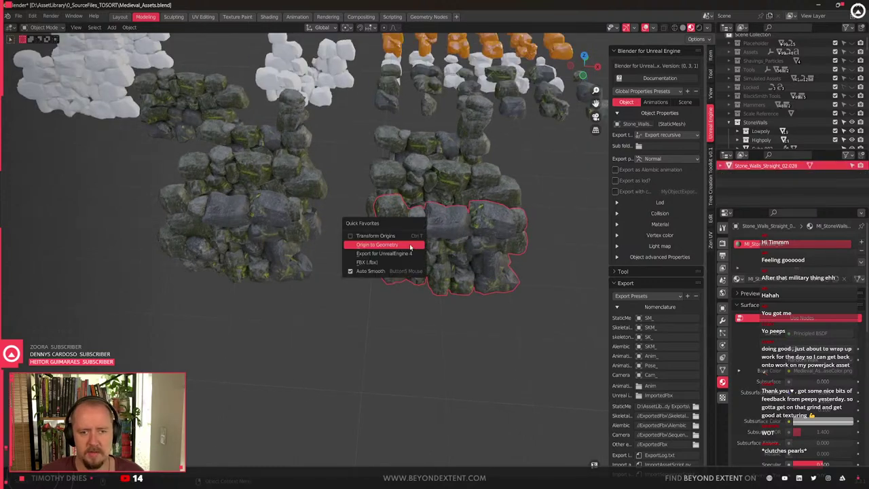
pyautogui.click(400, 238)
pyautogui.press('g')
pyautogui.click(400, 273)
pyautogui.press('g')
pyautogui.hotkey('shift', 'z')
pyautogui.click(378, 274)
pyautogui.press('q')
pyautogui.click(376, 273)
# Try moving the joined wall with Z locked and lining it up with Stone_Walls_Straight_01
pyautogui.scroll(-2, 236, 303)
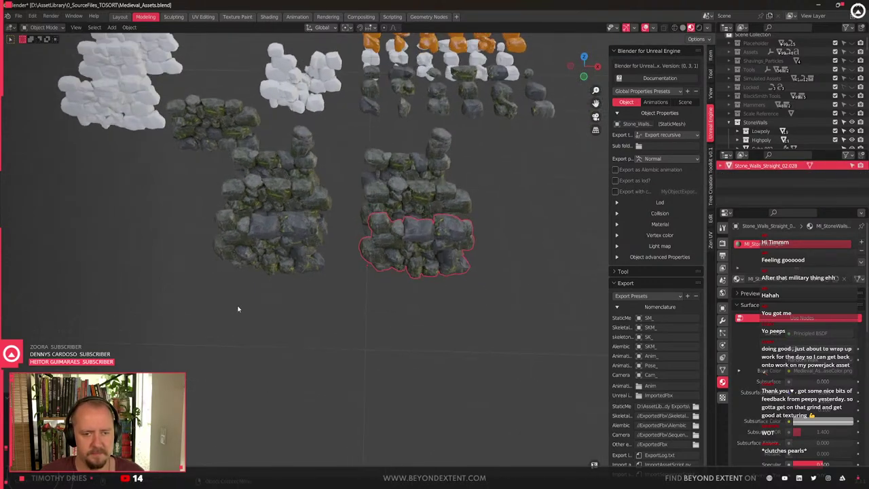
pyautogui.moveTo(403, 277); pyautogui.dragTo(370, 288, button='middle')
pyautogui.press('g')
pyautogui.hotkey('shift', 'z')
pyautogui.click(493, 300)
pyautogui.press('KP_Decimal')
pyautogui.press('KP_1')
pyautogui.keyDown('shift'); pyautogui.moveTo(227, 270); pyautogui.dragTo(362, 335, button='middle'); pyautogui.keyUp('shift')
pyautogui.scroll(3, 312, 282)
pyautogui.scroll(-4, 311, 280)
pyautogui.scroll(-2, 365, 306)
pyautogui.keyDown('shift'); pyautogui.moveTo(280, 330); pyautogui.dragTo(519, 291, button='middle'); pyautogui.keyUp('shift')
pyautogui.scroll(-4, 501, 276)
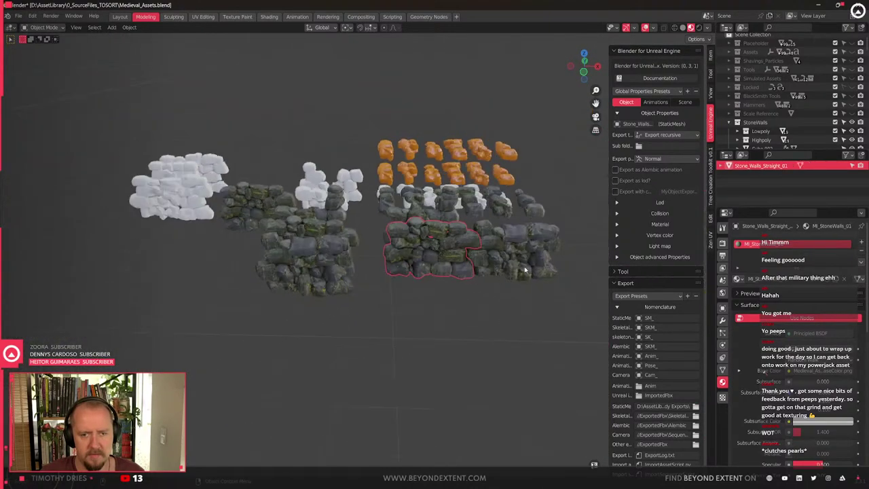
# Undo the duplication, joining and placement of the test wall copy
pyautogui.hotkey('ctrl', 'z')
pyautogui.hotkey('ctrl', 'z')
pyautogui.hotkey('ctrl', 'z')
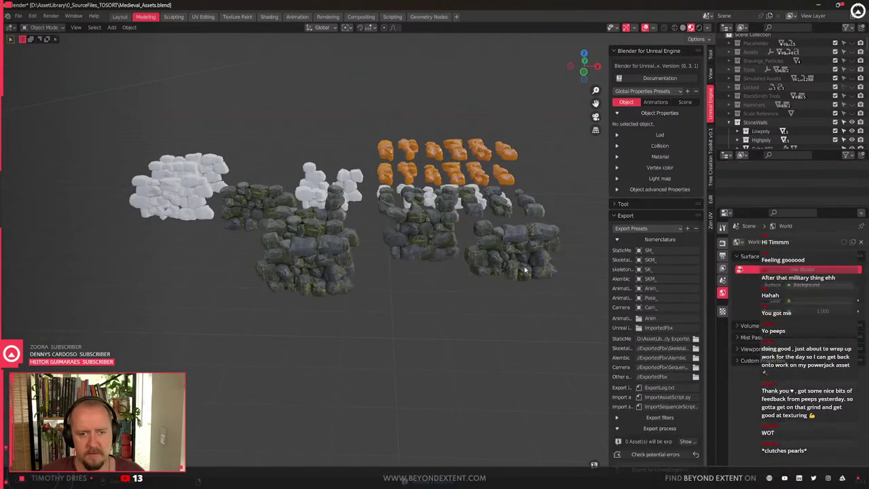
pyautogui.scroll(3, 500, 289)
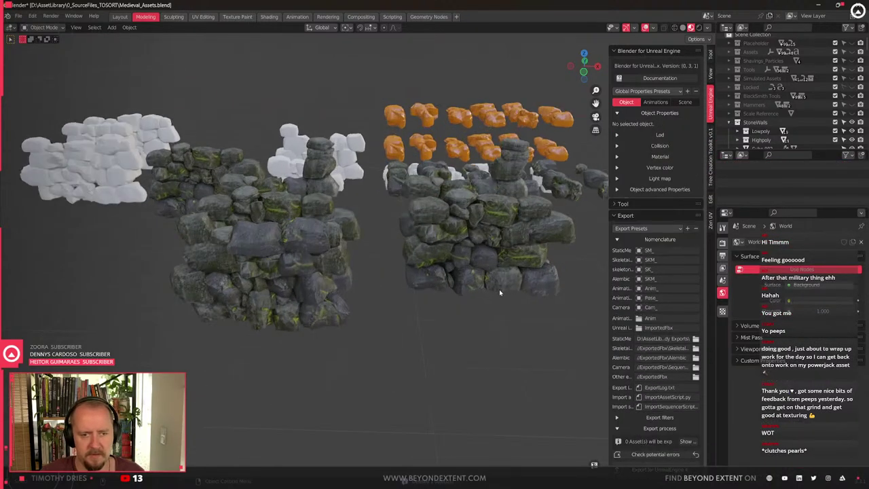
# Duplicate the Stone_Walls_Straight_01 section with Z locked and place the copy against the second wall's left end
pyautogui.hotkey('shift', 'd')
pyautogui.hotkey('shift', 'z')
pyautogui.click(144, 313)
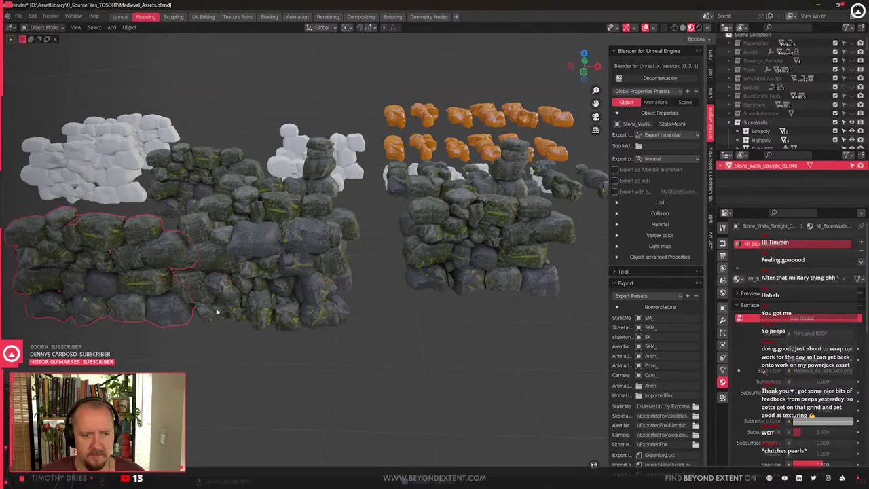
# Adjust the height of Stone_Walls_Straight_02.015, the lower stone at the seam between the wall sections, moving it along Z
pyautogui.scroll(10, 176, 248)
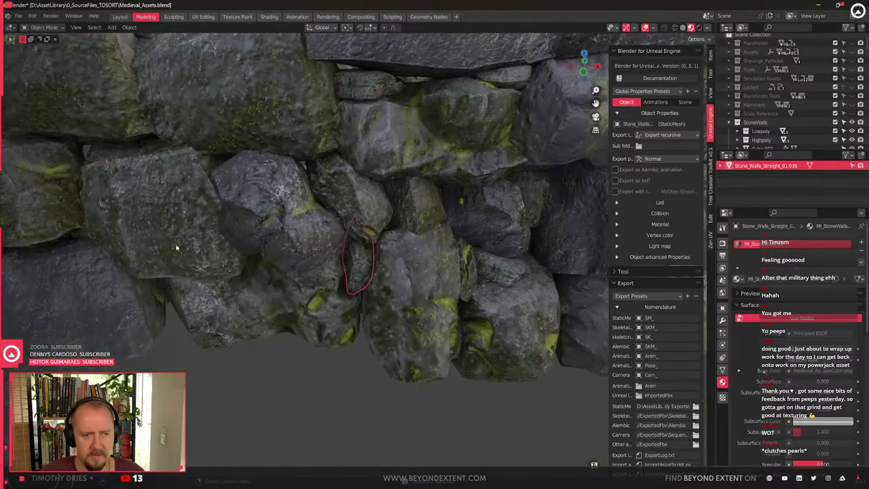
pyautogui.click(171, 230)
pyautogui.keyDown('shift'); pyautogui.moveTo(179, 212); pyautogui.dragTo(345, 339, button='middle'); pyautogui.keyUp('shift')
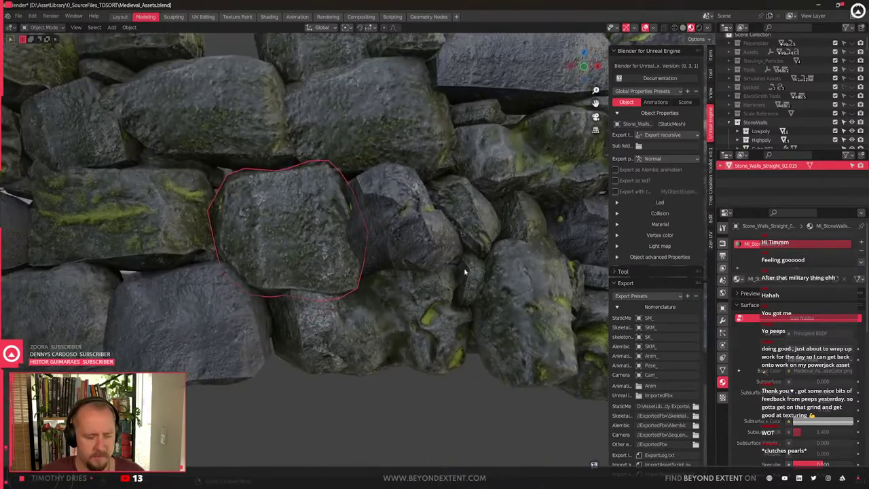
pyautogui.press('g')
pyautogui.press('z')
pyautogui.click(316, 288)
# Adjust the height of the top-row stone at the second wall's left end by moving it along Z
pyautogui.keyDown('shift'); pyautogui.moveTo(316, 287); pyautogui.dragTo(356, 438, button='middle'); pyautogui.keyUp('shift')
pyautogui.click(368, 213)
pyautogui.moveTo(367, 213); pyautogui.dragTo(357, 250, button='middle')
pyautogui.press('g')
pyautogui.press('z')
pyautogui.click(374, 276)
# Duplicate the small top-row stone with Z locked into the gap at the wall seam, rotate it about Z and fine-tune its placement
pyautogui.click(456, 192)
pyautogui.hotkey('shift', 'd')
pyautogui.hotkey('shift', 'z')
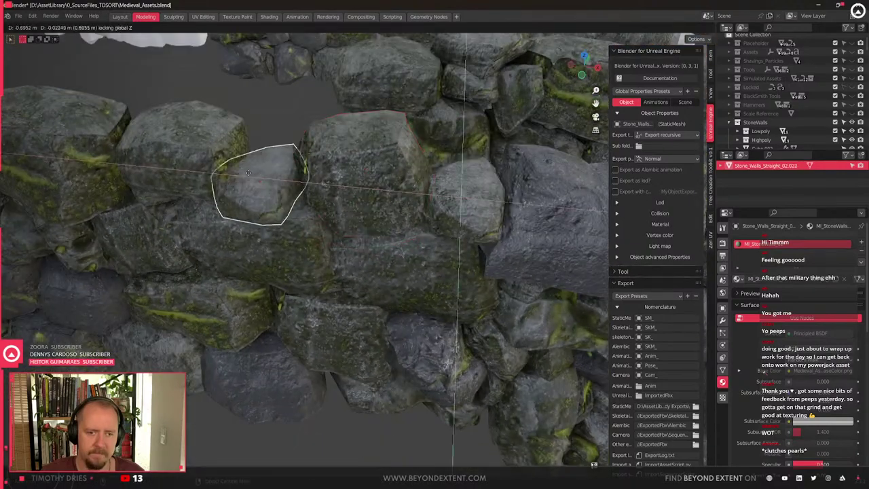
pyautogui.click(237, 165)
pyautogui.moveTo(267, 207)
pyautogui.mouseDown(button='middle')
pyautogui.moveTo(271, 169)
pyautogui.moveTo(276, 212)
pyautogui.mouseUp(button='middle')
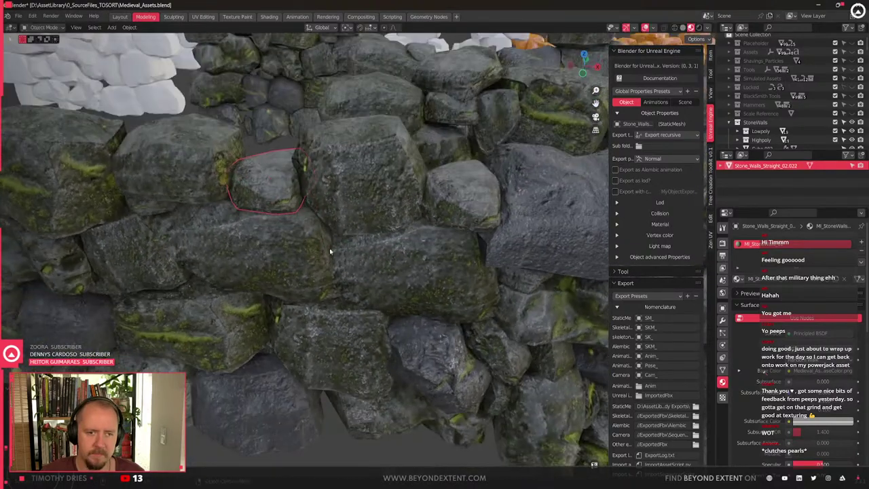
pyautogui.press('r')
pyautogui.press('z')
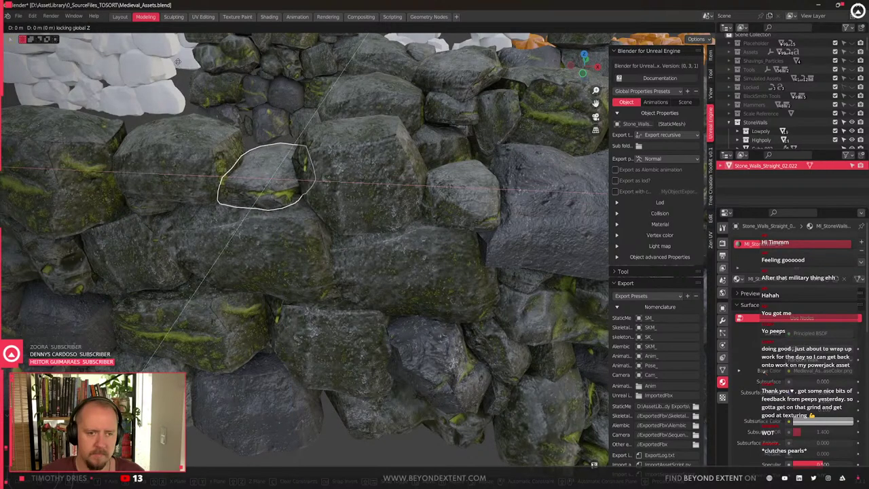
pyautogui.click(178, 66)
# Hide the copied wall section and examine how the filler stone sits at the second wall's left end
pyautogui.moveTo(178, 67); pyautogui.dragTo(303, 225, button='middle')
pyautogui.click(274, 274)
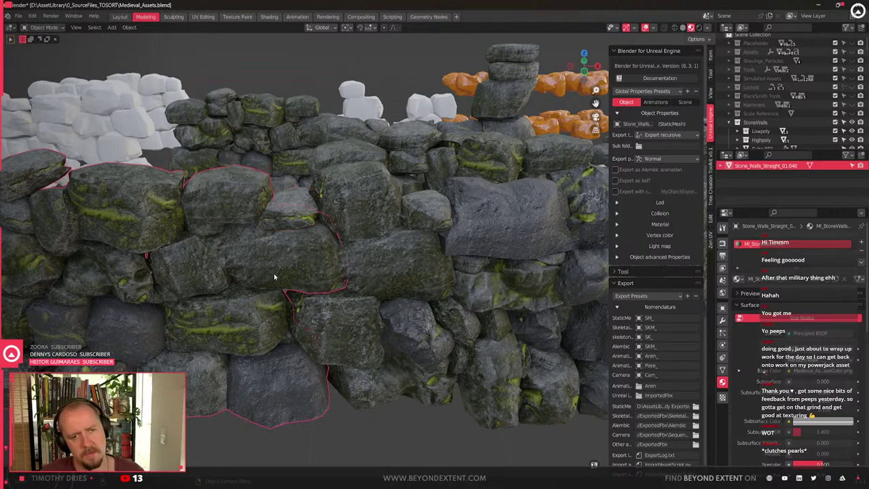
pyautogui.press('h')
pyautogui.scroll(-1, 274, 273)
pyautogui.moveTo(274, 273); pyautogui.dragTo(281, 290, button='middle')
pyautogui.scroll(5, 307, 269)
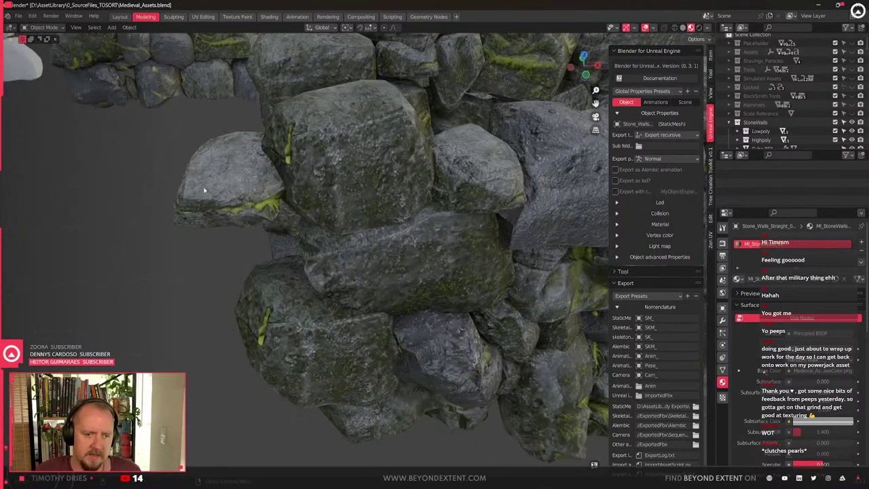
pyautogui.click(204, 190)
pyautogui.scroll(-6, 203, 190)
pyautogui.moveTo(360, 272); pyautogui.dragTo(357, 292, button='middle')
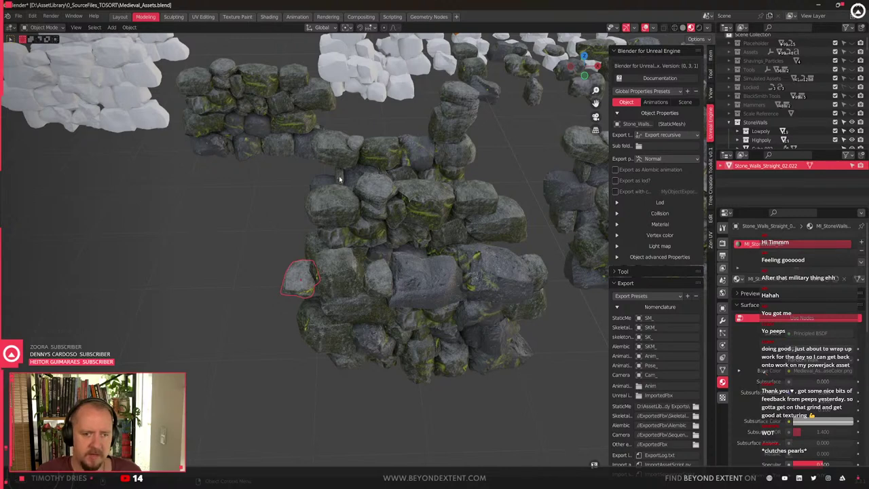
pyautogui.scroll(2, 291, 299)
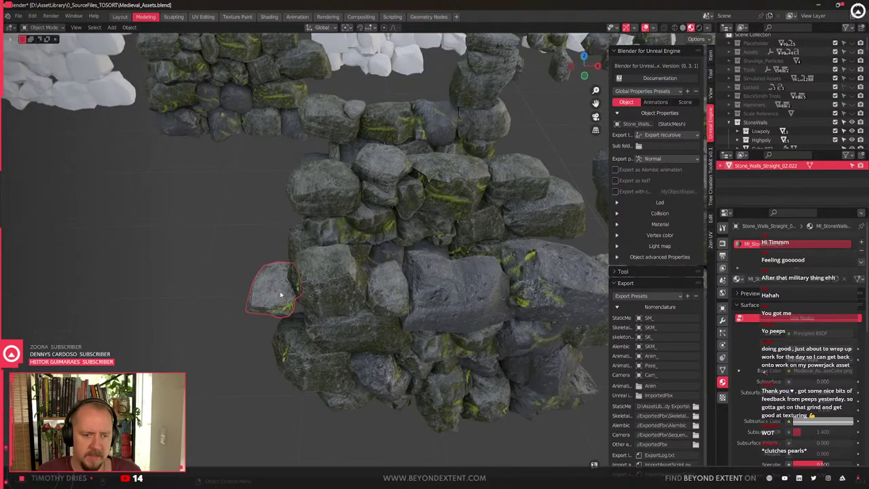
# Undo hiding the copied wall section
pyautogui.hotkey('ctrl', 'z')
pyautogui.hotkey('ctrl', 'z')
pyautogui.hotkey('ctrl', 'z')
pyautogui.hotkey('ctrl', 'z')
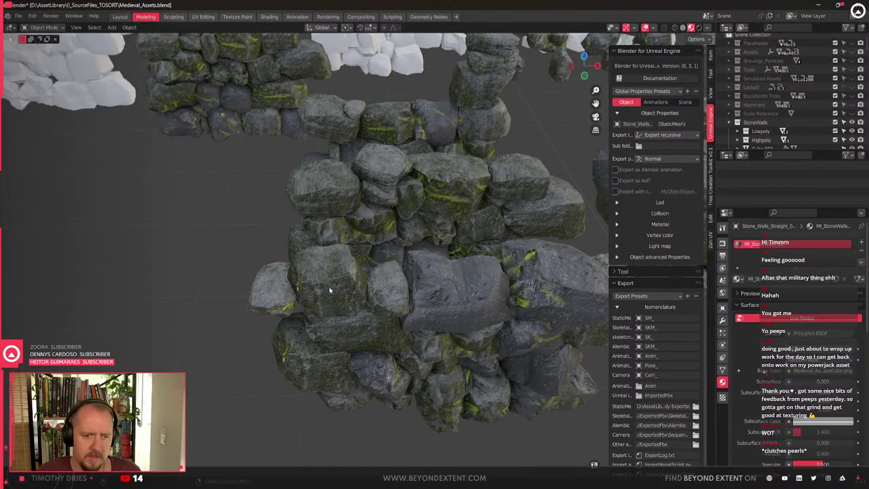
# Swap the shape of Stone_Walls_Straight_02.014 at the seam by linking its object data to a stone from the loose textured set
pyautogui.click(279, 304)
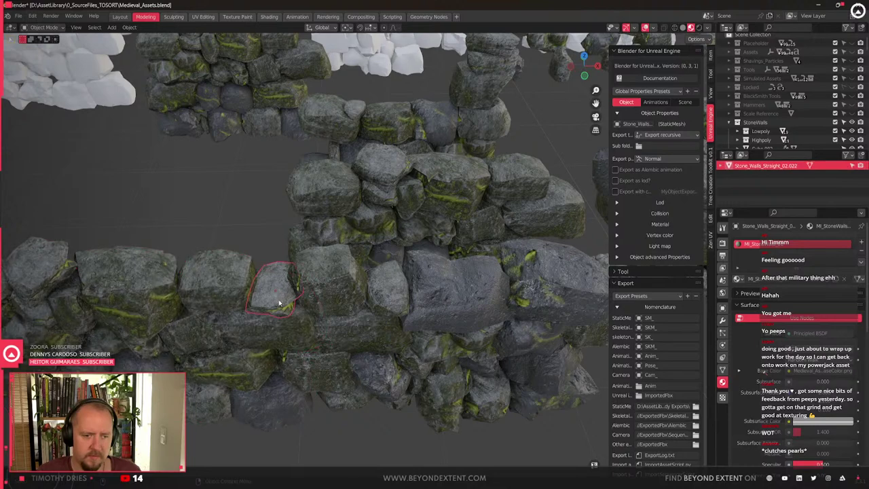
pyautogui.click(321, 287)
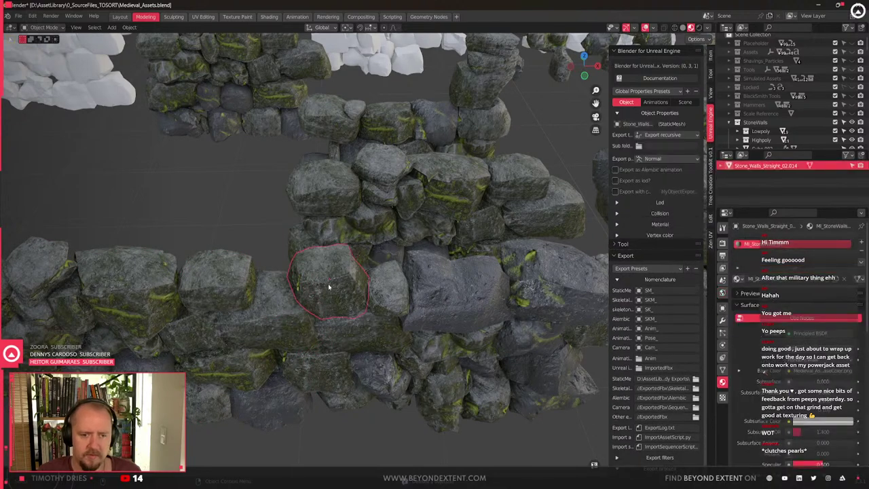
pyautogui.scroll(-3, 320, 286)
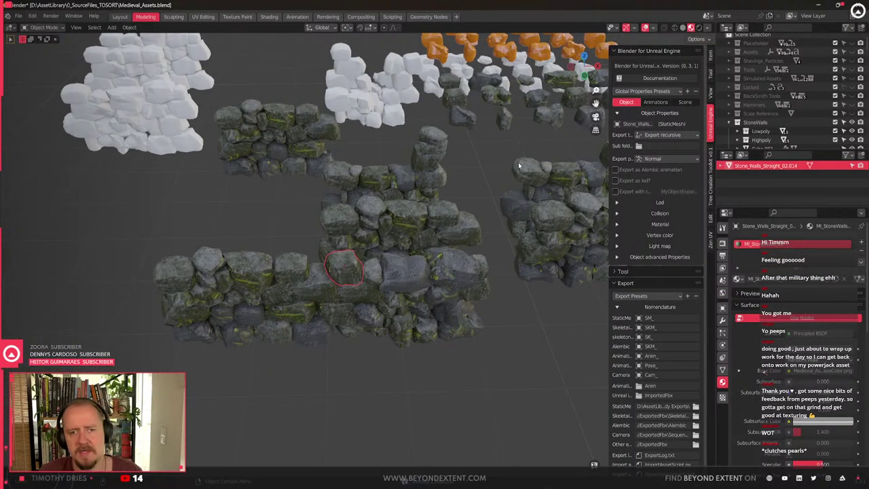
pyautogui.keyDown('shift'); pyautogui.moveTo(518, 165); pyautogui.dragTo(433, 219, button='middle'); pyautogui.keyUp('shift')
pyautogui.keyDown('shift'); pyautogui.moveTo(554, 166); pyautogui.dragTo(481, 176, button='middle'); pyautogui.keyUp('shift')
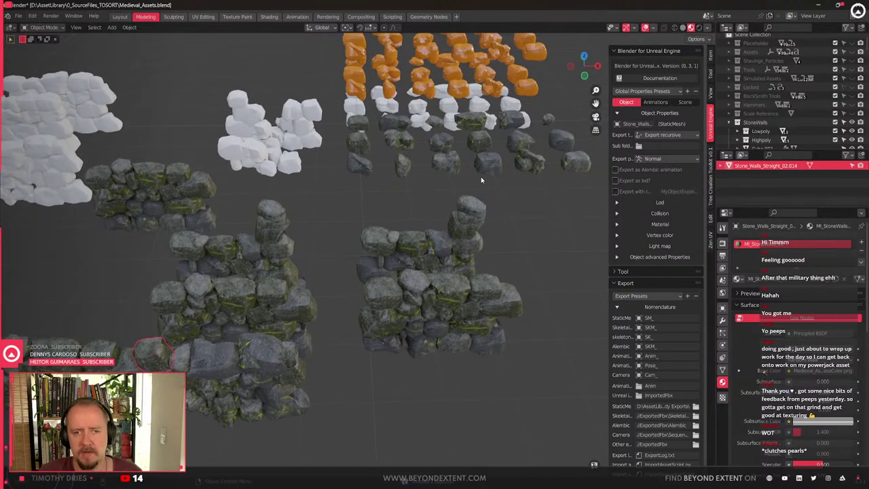
pyautogui.keyDown('shift'); pyautogui.click(411, 146); pyautogui.keyUp('shift')
pyautogui.hotkey('ctrl', 'l')
pyautogui.click(411, 146)
pyautogui.press('KP_Decimal')
pyautogui.click(279, 236)
pyautogui.moveTo(279, 237); pyautogui.dragTo(284, 194, button='middle')
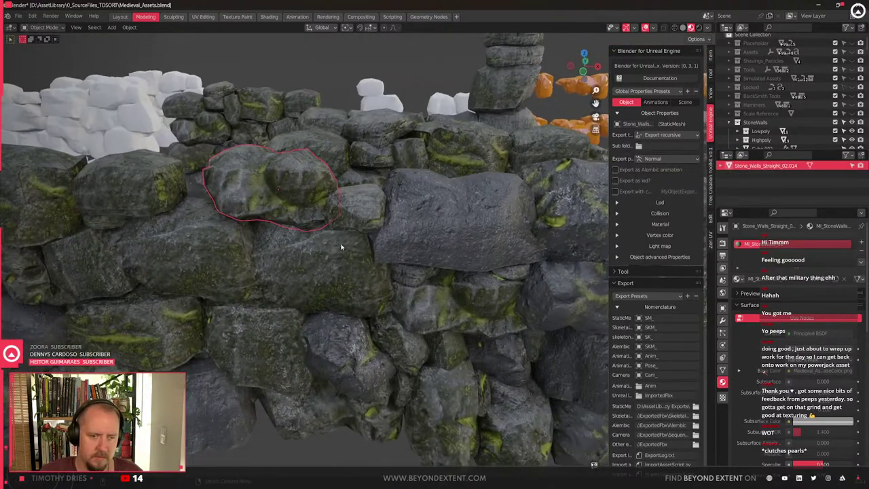
# Scale the swapped seam stone along Z and lower it onto the row below
pyautogui.press('s')
pyautogui.press('z')
pyautogui.click(342, 219)
pyautogui.press('g')
pyautogui.press('z')
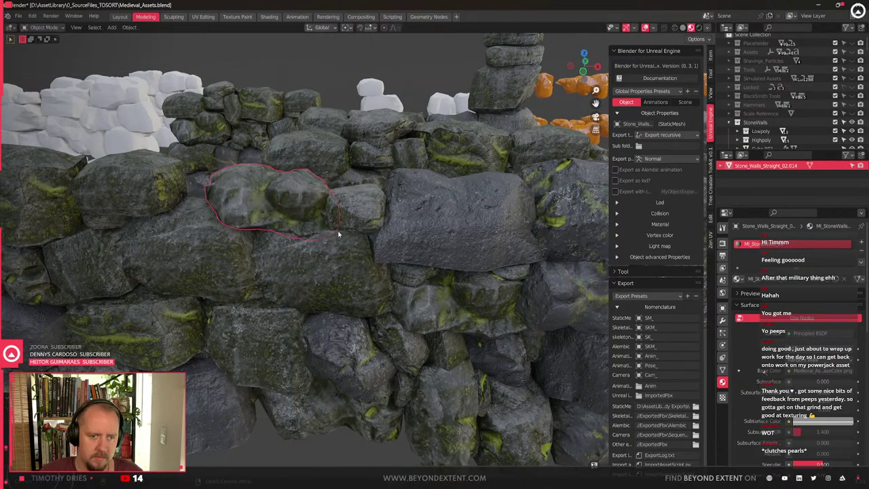
pyautogui.click(339, 237)
# Scale the swapped seam stone along Y and shift it along X towards the copied wall section
pyautogui.moveTo(340, 237); pyautogui.dragTo(345, 247, button='middle')
pyautogui.press('s')
pyautogui.press('y')
pyautogui.click(353, 248)
pyautogui.press('g')
pyautogui.press('x')
pyautogui.click(339, 246)
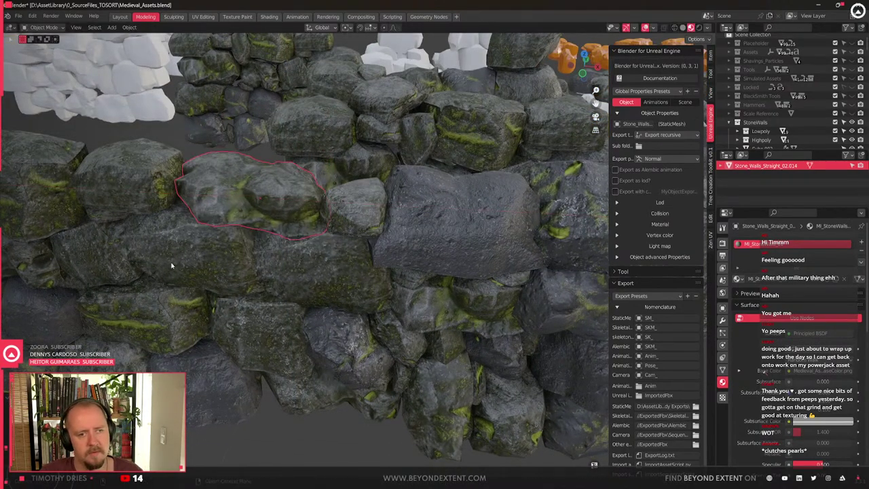
# Remove the copied wall section from view at the second wall's left end
pyautogui.moveTo(172, 265); pyautogui.dragTo(301, 189, button='middle')
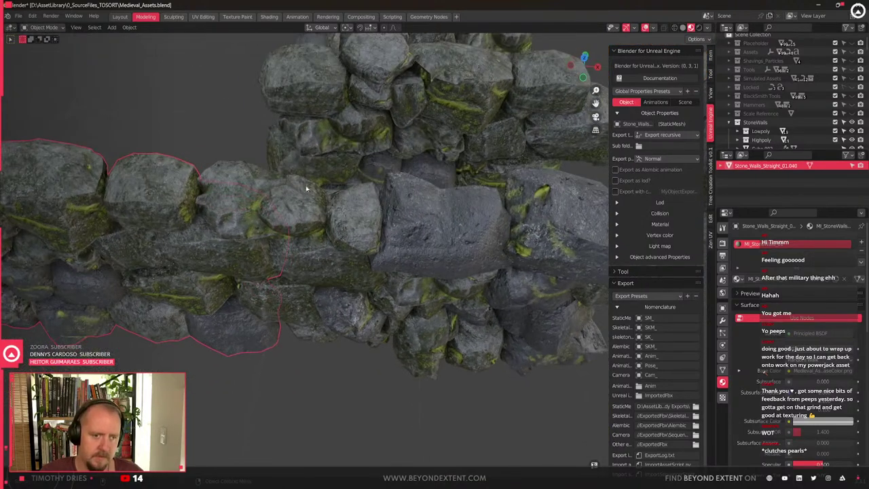
pyautogui.press('g')
pyautogui.rightClick(192, 285)
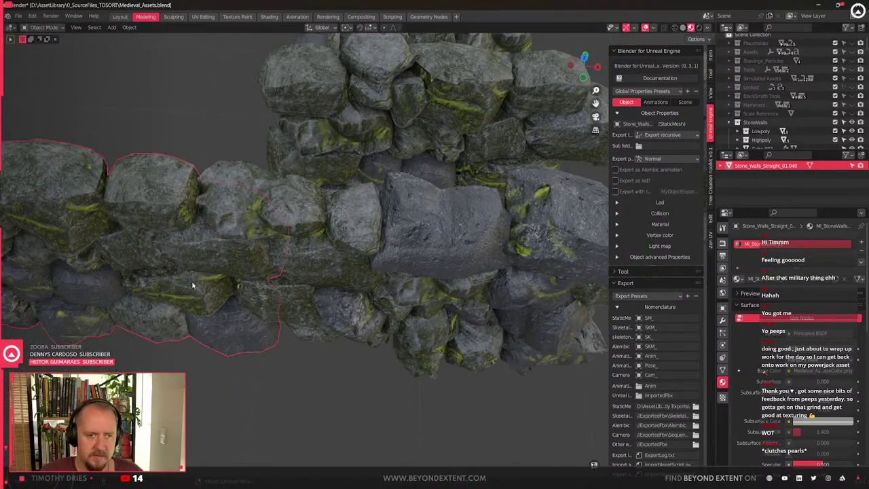
pyautogui.hotkey('alt', 'a')
pyautogui.scroll(-7, 192, 285)
pyautogui.moveTo(238, 301); pyautogui.dragTo(344, 235, button='middle')
pyautogui.scroll(4, 347, 221)
# Move the small filler stone on top of the swapped seam stone with Y locked, and adjust it horizontally with Z locked
pyautogui.click(347, 222)
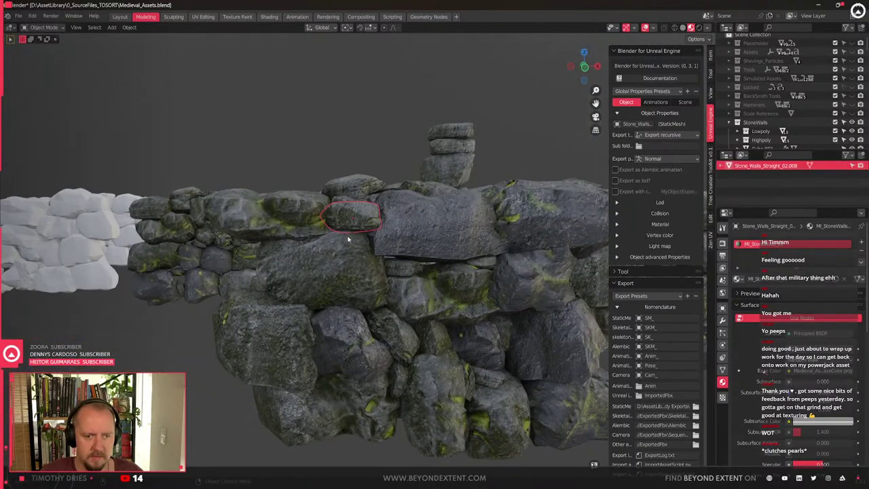
pyautogui.press('g')
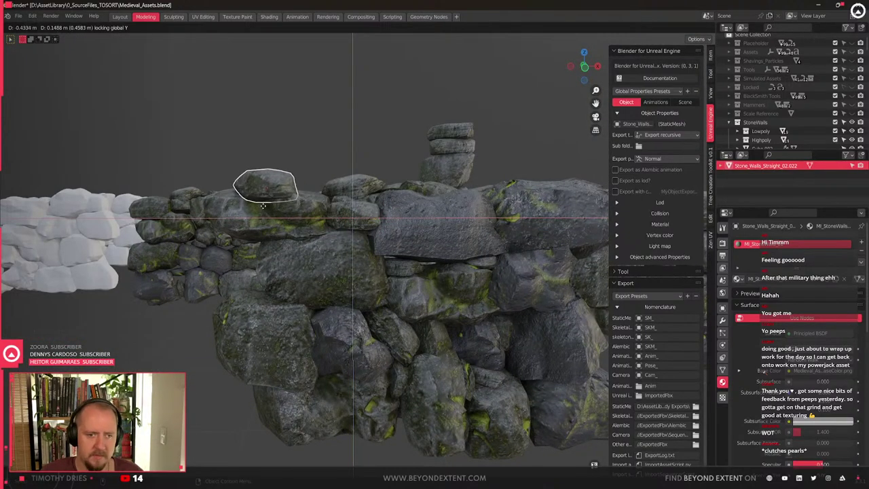
pyautogui.click(265, 202)
pyautogui.moveTo(265, 203); pyautogui.dragTo(272, 259, button='middle')
pyautogui.press('g')
pyautogui.hotkey('shift', 'z')
pyautogui.click(286, 291)
# Duplicate the small top stone onto the joint between the two large dark stones with Z locked, rotate it about Z, scale and reposition it
pyautogui.moveTo(285, 290); pyautogui.dragTo(337, 260, button='middle')
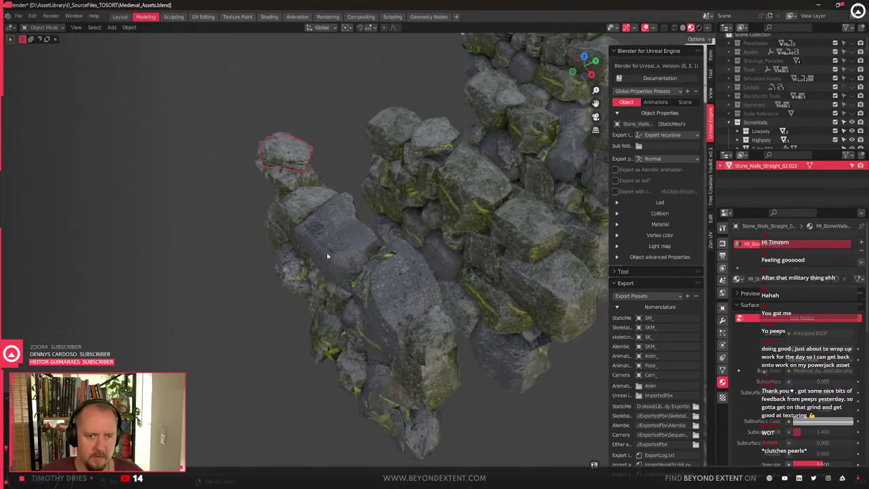
pyautogui.hotkey('shift', 'd')
pyautogui.hotkey('shift', 'z')
pyautogui.press('r')
pyautogui.press('z')
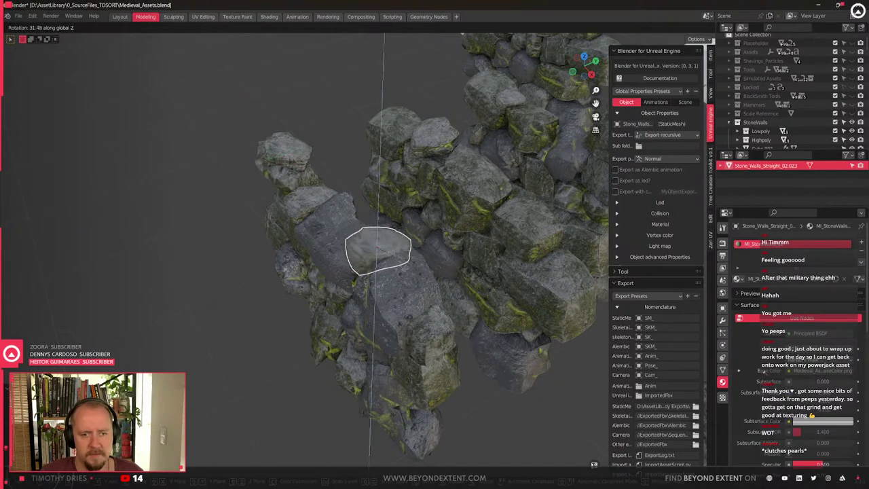
pyautogui.press('s')
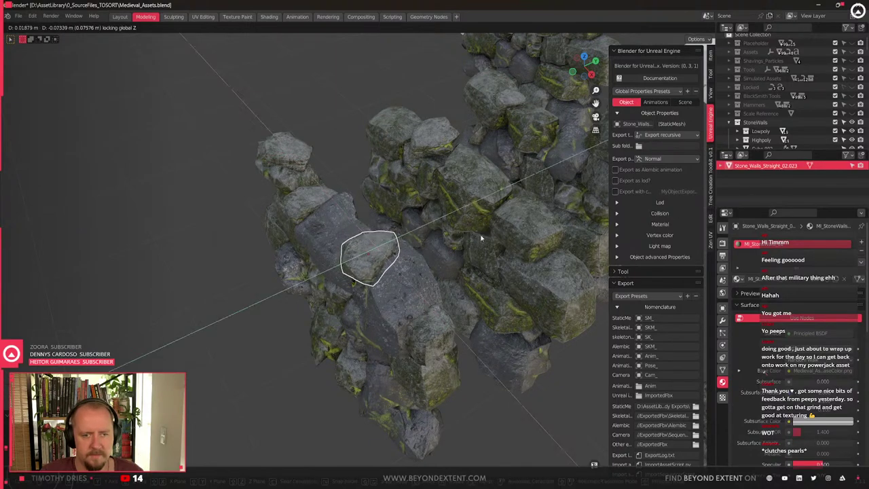
pyautogui.press('g')
pyautogui.hotkey('shift', 'z')
pyautogui.click(443, 276)
# Duplicate a small lower stone with Y locked into the gap between the two large dark stones, scale it down and set it with Z locked
pyautogui.moveTo(443, 276); pyautogui.dragTo(421, 263, button='middle')
pyautogui.scroll(2, 370, 301)
pyautogui.hotkey('shift', 'd')
pyautogui.hotkey('shift', 'z')
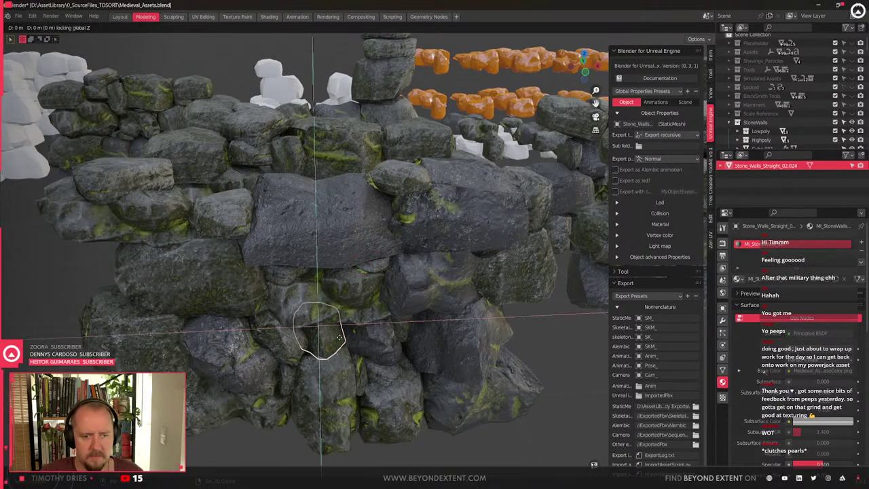
pyautogui.hotkey('shift', 'y')
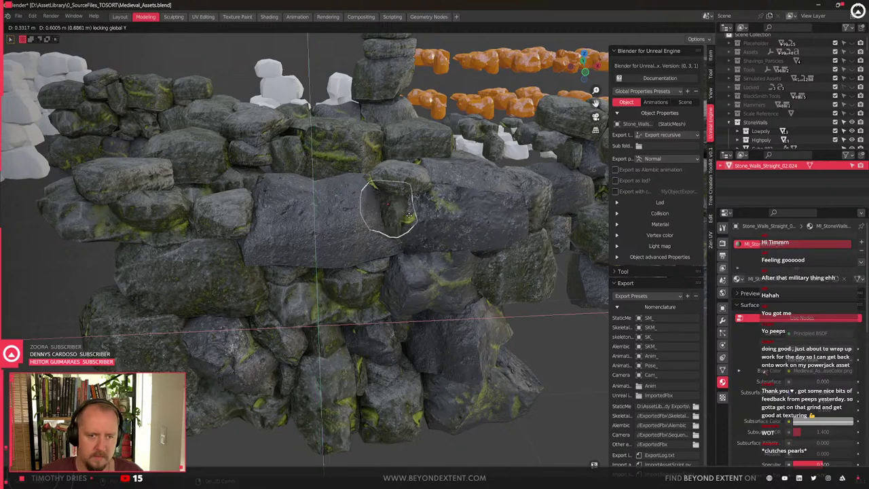
pyautogui.press('s')
pyautogui.hotkey('shift', 'z')
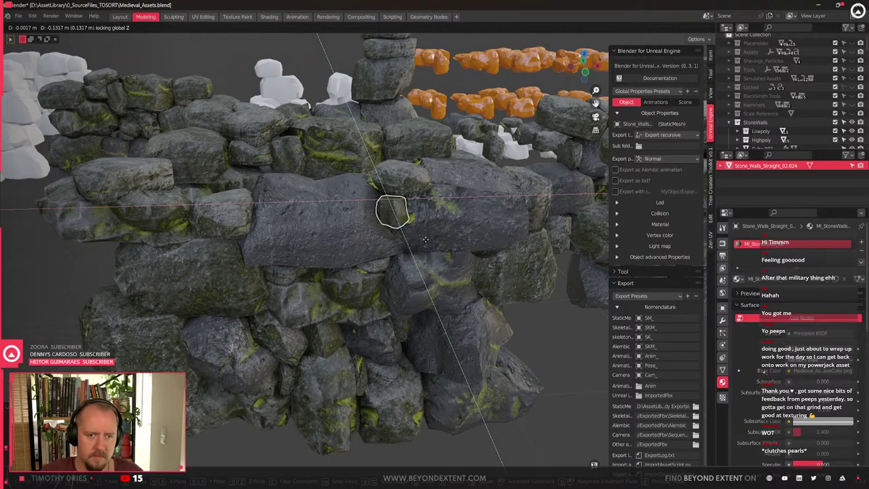
pyautogui.click(424, 234)
# Adjust the small gap stone's height along Z and rotate it about X beneath the capping stone
pyautogui.scroll(4, 423, 230)
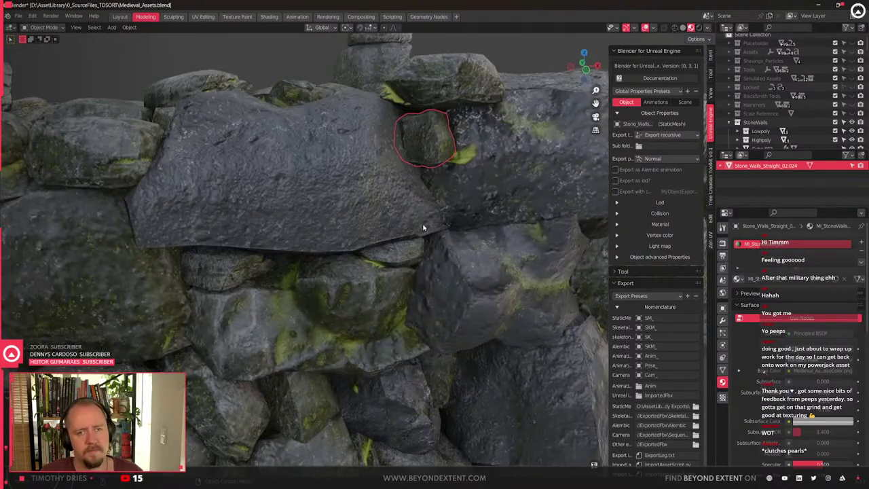
pyautogui.moveTo(423, 228); pyautogui.dragTo(388, 248, button='middle')
pyautogui.press('g')
pyautogui.press('z')
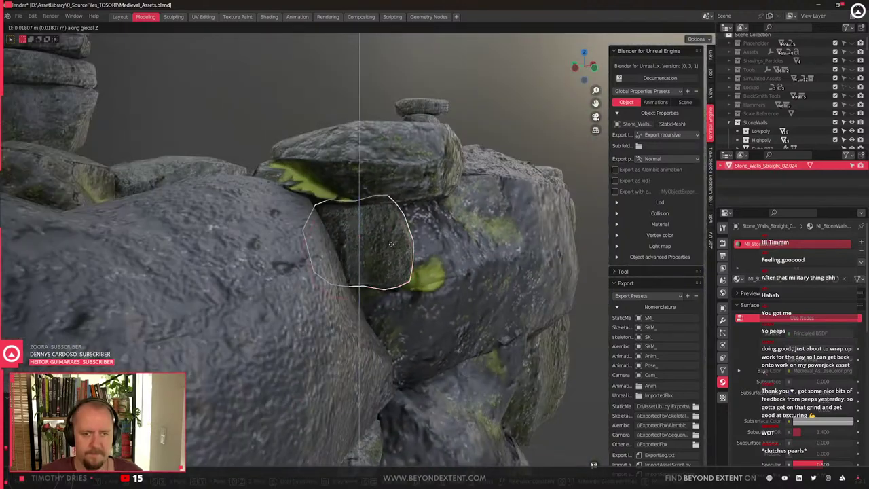
pyautogui.press('r')
pyautogui.press('x')
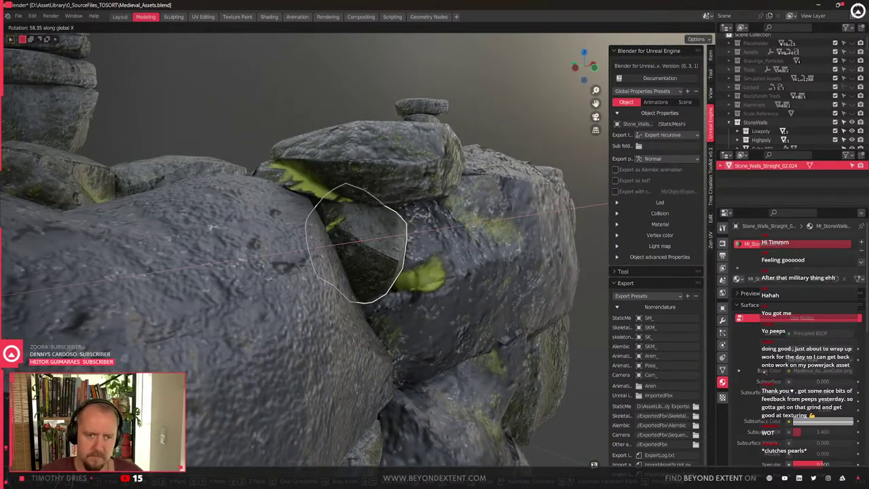
pyautogui.press('g')
pyautogui.press('z')
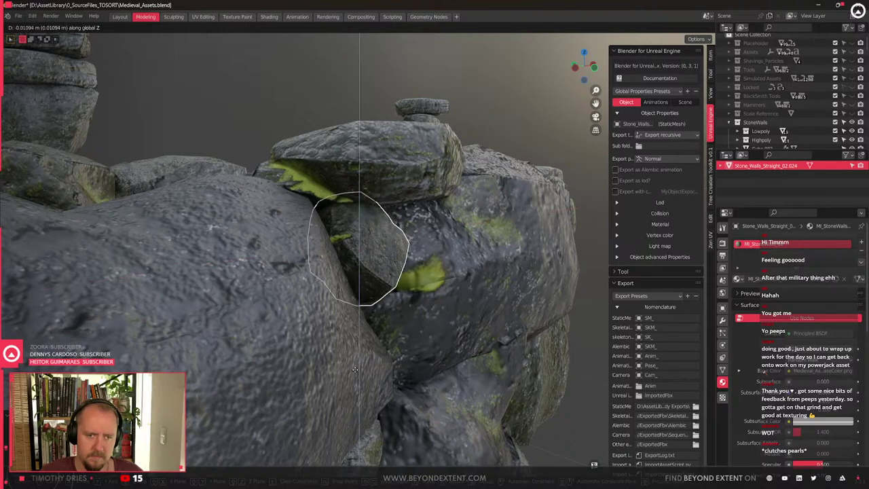
pyautogui.click(355, 377)
# Nudge the small gap stone along Y and Z to seat it between the two large dark stones
pyautogui.click(378, 262)
pyautogui.press('g')
pyautogui.press('y')
pyautogui.click(393, 270)
pyautogui.press('g')
pyautogui.press('z')
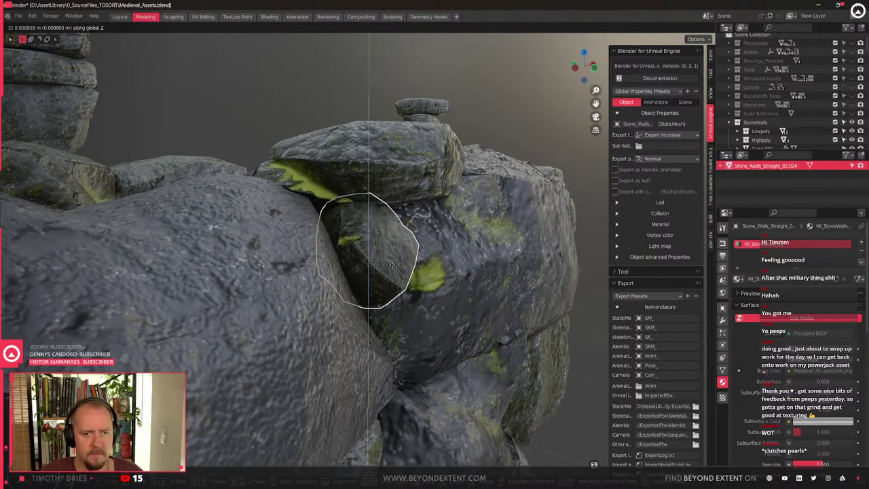
pyautogui.click(392, 263)
# Edit Stone_Walls_Straight_02.013, the large dark stone, moving an upper front-edge vertex along Z with proportional editing
pyautogui.scroll(-4, 392, 263)
pyautogui.moveTo(393, 263); pyautogui.dragTo(289, 283, button='middle')
pyautogui.click(381, 226)
pyautogui.scroll(2, 426, 269)
pyautogui.click(294, 282)
pyautogui.scroll(-2, 297, 283)
pyautogui.scroll(2, 291, 282)
pyautogui.press('Tab')
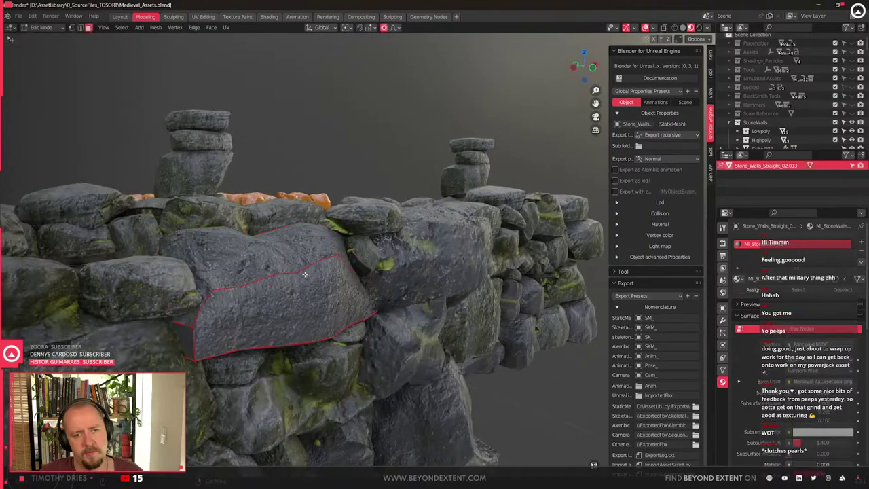
pyautogui.press('g')
pyautogui.press('z')
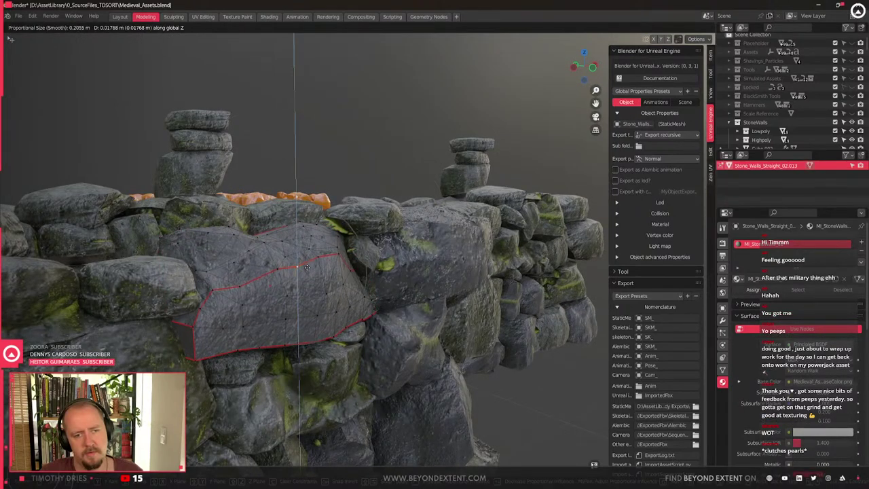
pyautogui.click(282, 273)
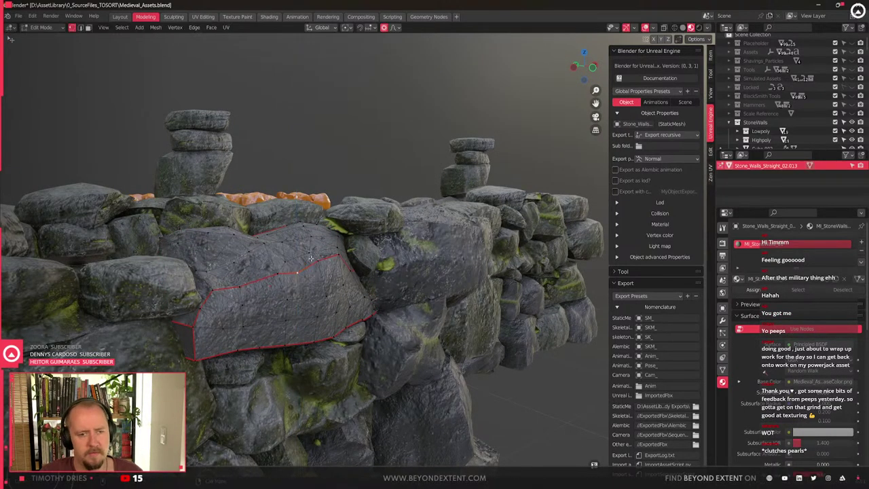
pyautogui.press('g')
pyautogui.press('z')
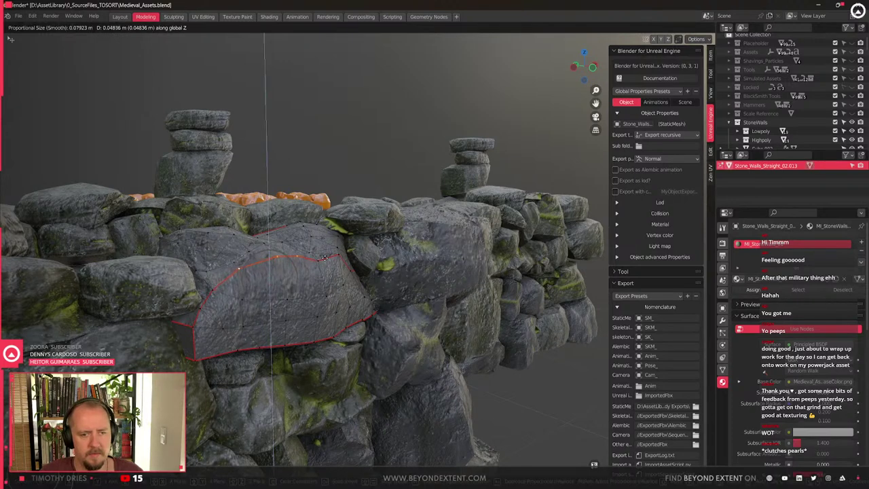
pyautogui.rightClick(329, 255)
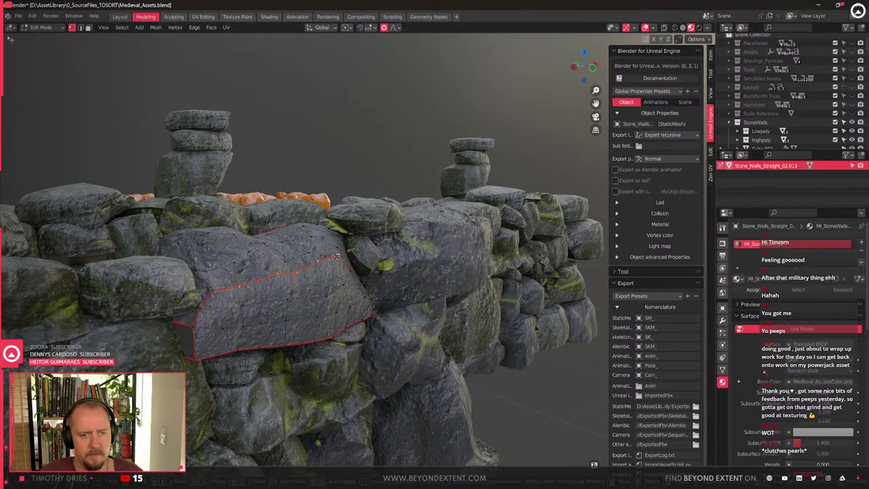
# Raise the large dark stone's upper front edge about 0.055 m along Z with proportional editing and finish editing its mesh
pyautogui.press('g')
pyautogui.press('z')
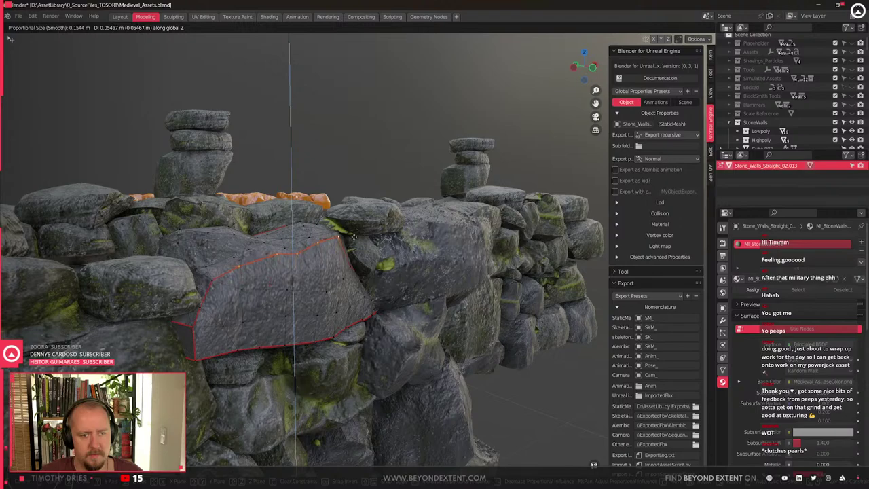
pyautogui.click(354, 236)
pyautogui.press('Tab')
# Duplicate all loose stones of the frontmost wall and place the copy beside the originals along X, in line with the joined walls
pyautogui.moveTo(330, 292); pyautogui.dragTo(309, 324, button='middle')
pyautogui.scroll(-4, 305, 275)
pyautogui.moveTo(438, 344); pyautogui.dragTo(219, 242)
pyautogui.press('KP_Decimal')
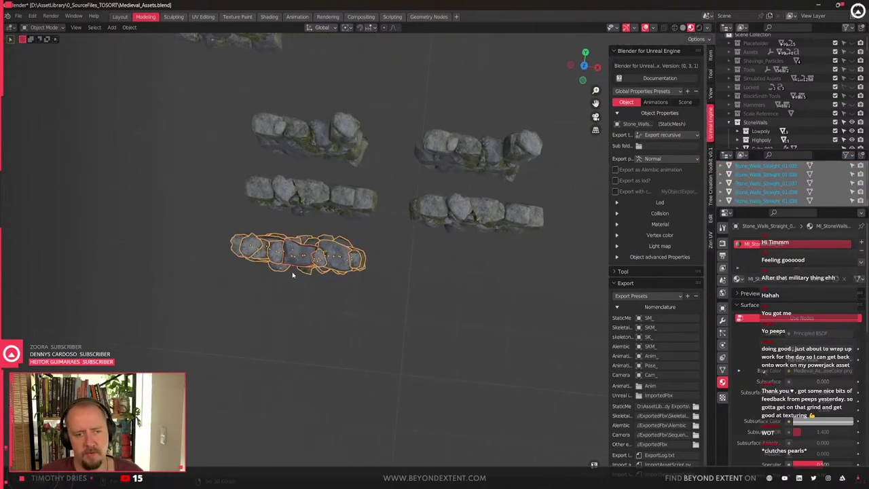
pyautogui.press('g')
pyautogui.press('y')
pyautogui.press('x')
pyautogui.click(479, 278)
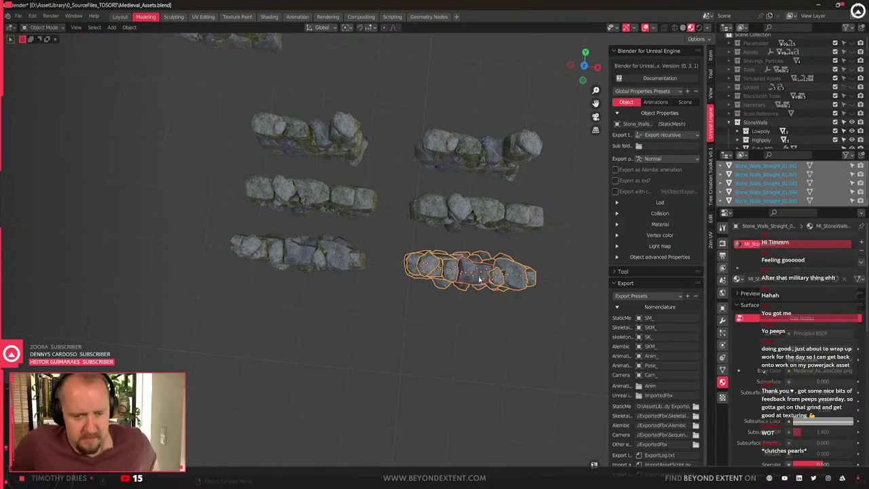
# Join the duplicated stones into one wall mesh
pyautogui.scroll(4, 479, 279)
pyautogui.moveTo(469, 265); pyautogui.dragTo(339, 294, button='middle')
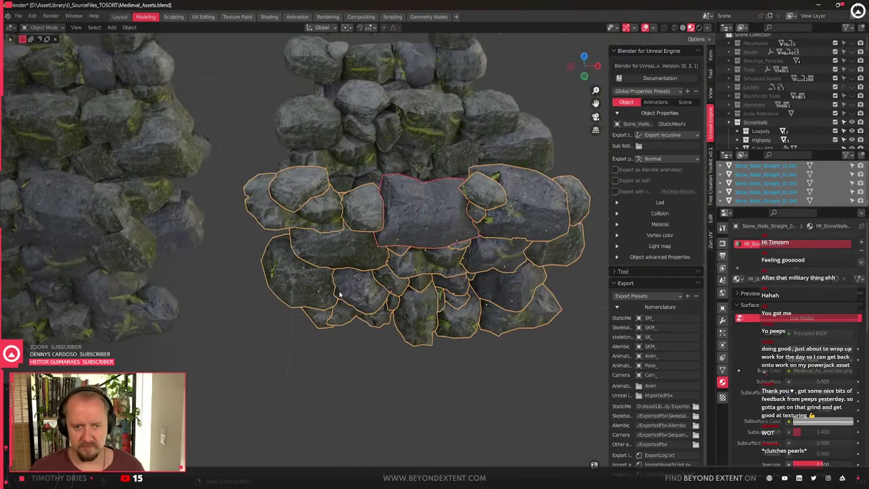
pyautogui.hotkey('ctrl', 'j')
# Reposition only the joined wall's origin with Y locked, toward the wall's lower end
pyautogui.press('q')
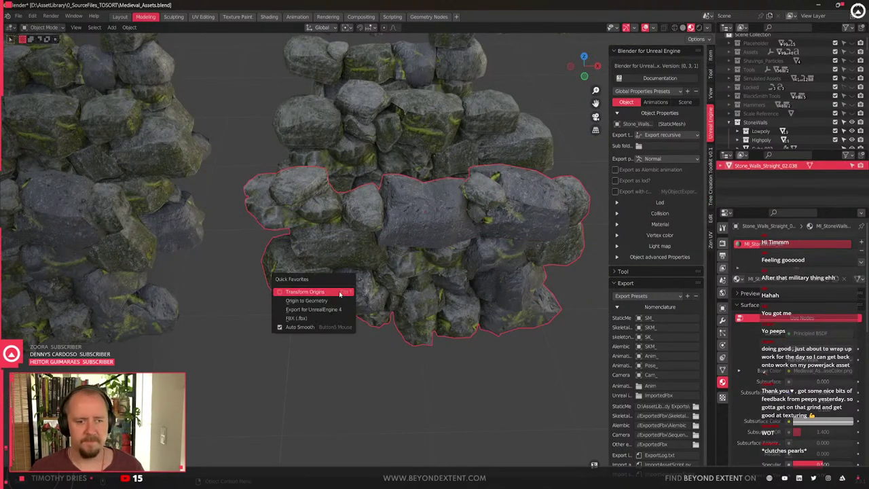
pyautogui.click(340, 293)
pyautogui.press('g')
pyautogui.press('x')
pyautogui.press('y')
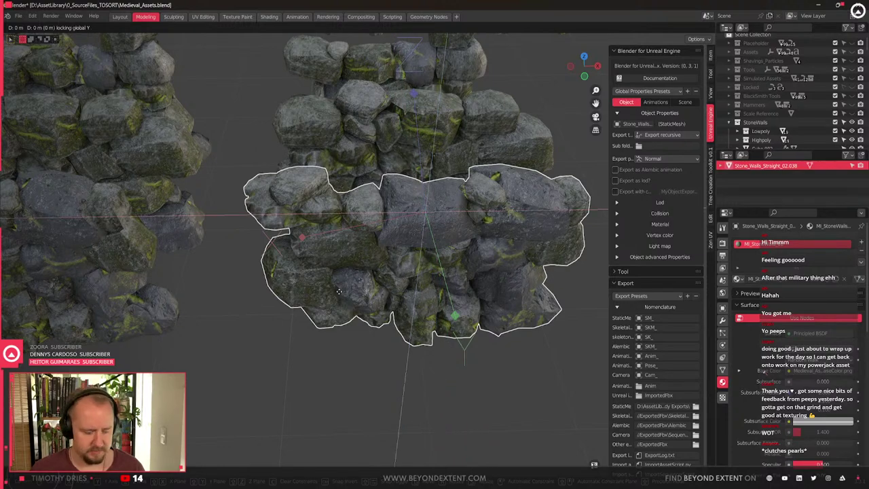
pyautogui.click(213, 354)
pyautogui.press('q')
pyautogui.click(239, 330)
# Adjust only the joined wall's origin along Y, viewing the wall from its end
pyautogui.moveTo(241, 331); pyautogui.dragTo(363, 355, button='middle')
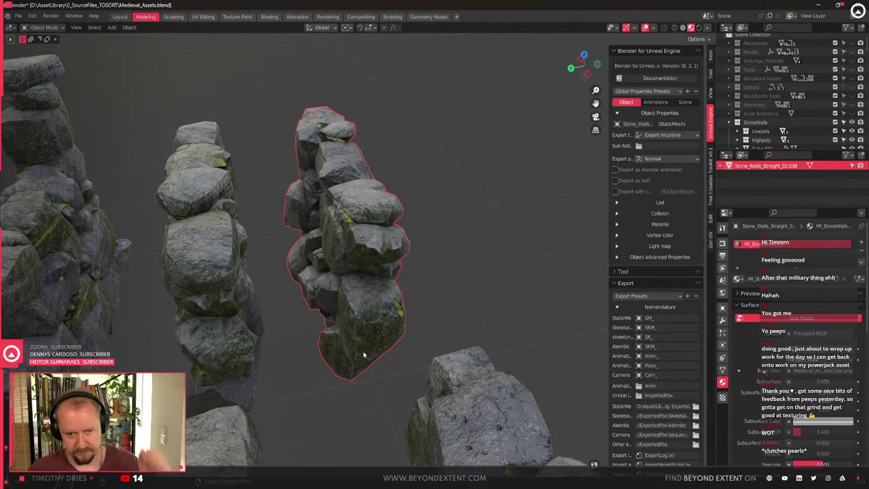
pyautogui.scroll(1, 360, 331)
pyautogui.moveTo(360, 330)
pyautogui.mouseDown(button='middle')
pyautogui.moveTo(345, 316)
pyautogui.moveTo(345, 335)
pyautogui.mouseUp(button='middle')
pyautogui.press('q')
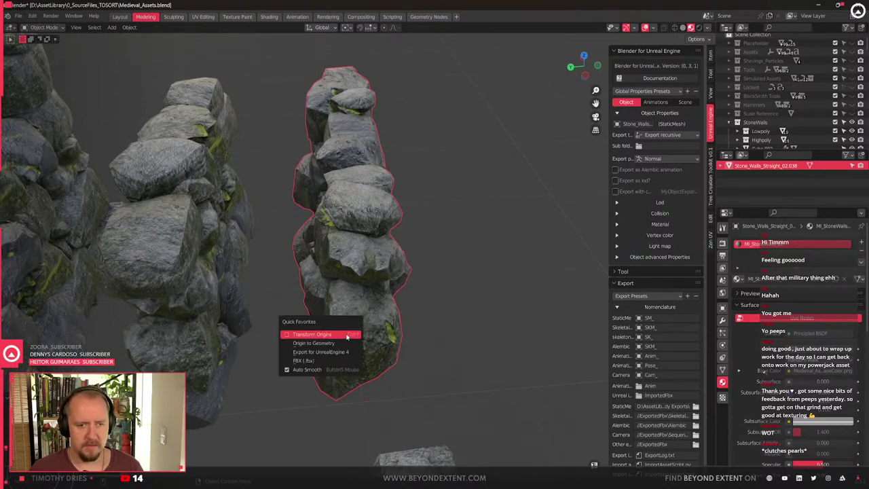
pyautogui.click(348, 335)
pyautogui.press('g')
pyautogui.press('y')
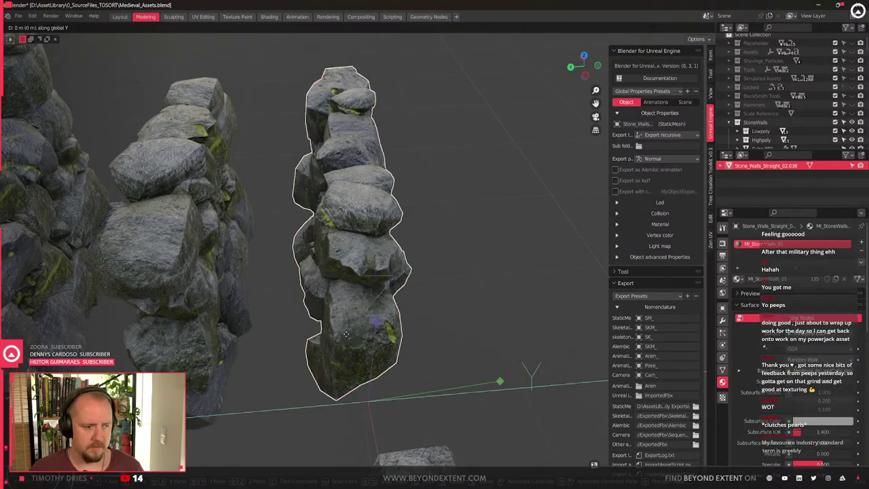
pyautogui.click(347, 336)
pyautogui.press('q')
pyautogui.click(347, 336)
# Inspect the joined wall's shape and thickness from the end, from above and from the front
pyautogui.moveTo(363, 336); pyautogui.dragTo(328, 340, button='middle')
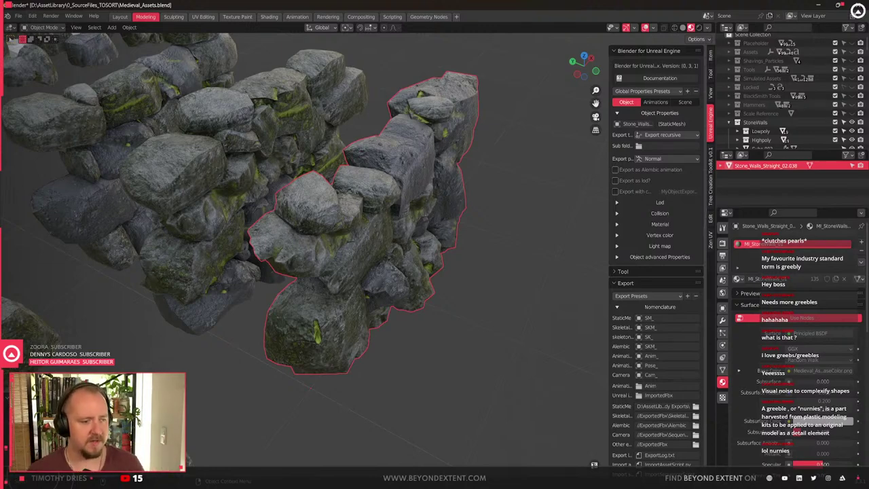
pyautogui.scroll(-3, 471, 286)
pyautogui.moveTo(433, 301); pyautogui.dragTo(362, 365, button='middle')
pyautogui.scroll(2, 351, 327)
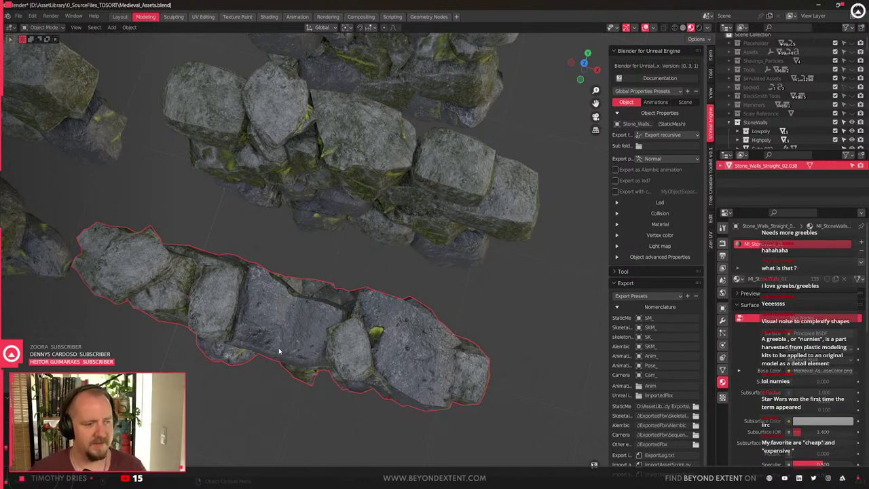
pyautogui.moveTo(398, 271); pyautogui.dragTo(390, 254, button='middle')
pyautogui.scroll(2, 391, 254)
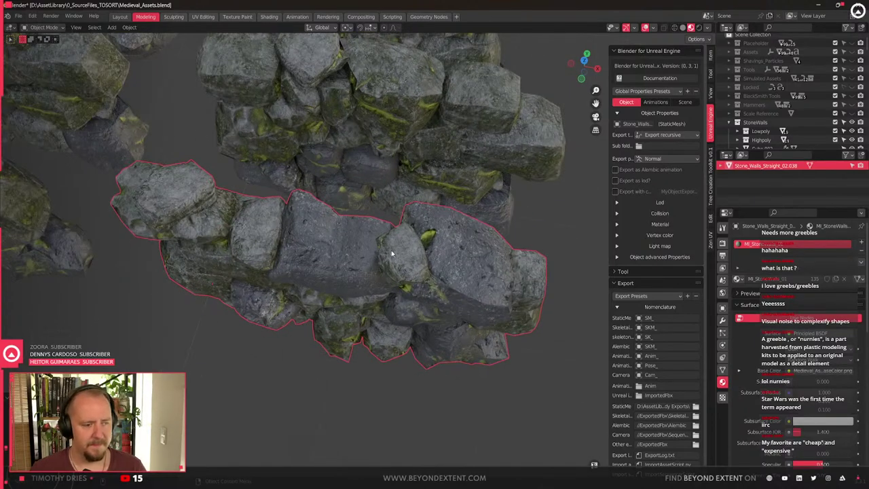
pyautogui.scroll(2, 392, 254)
pyautogui.scroll(-3, 391, 254)
pyautogui.moveTo(392, 254); pyautogui.dragTo(372, 316, button='middle')
pyautogui.scroll(-2, 382, 259)
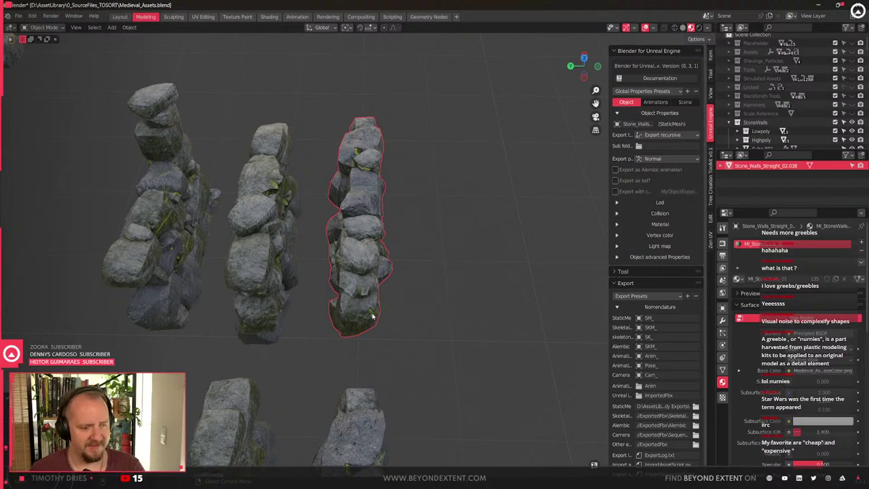
pyautogui.scroll(4, 387, 315)
pyautogui.moveTo(403, 314); pyautogui.dragTo(228, 290, button='middle')
pyautogui.moveTo(285, 310); pyautogui.dragTo(405, 305, button='middle')
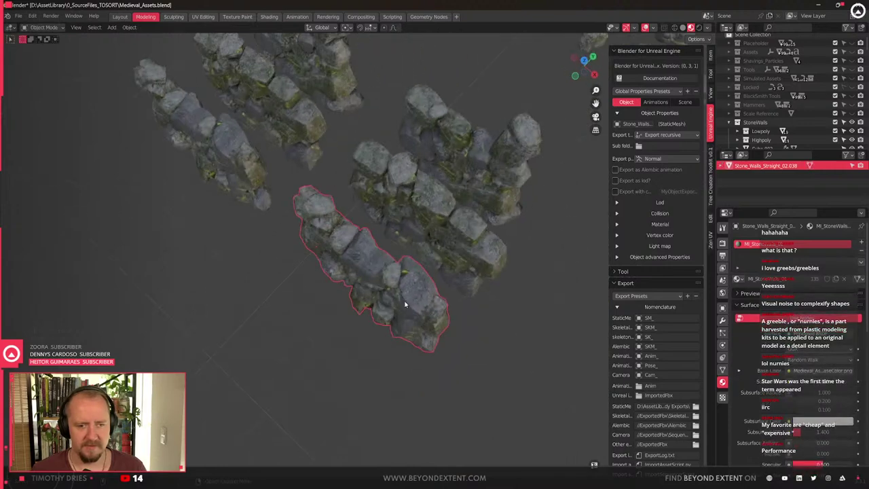
# Compare the new joined wall with the neighbouring wall sections from above and at an angle
pyautogui.rightClick(406, 305)
pyautogui.click(210, 254)
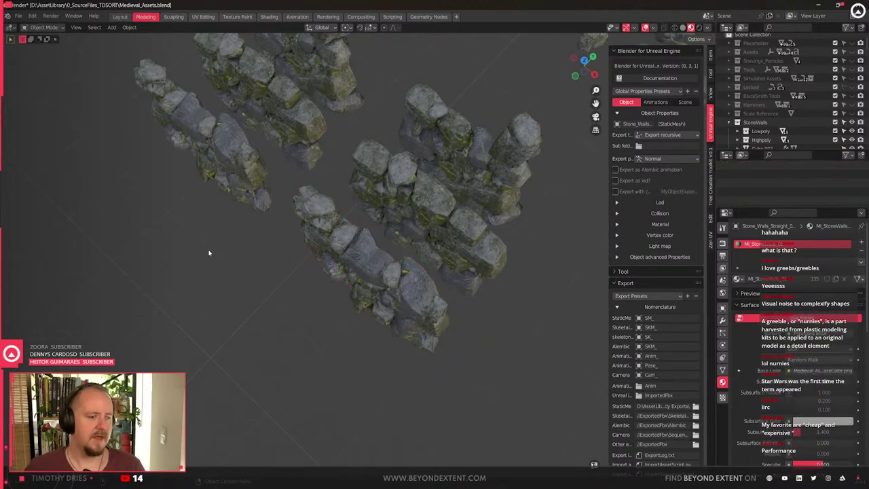
pyautogui.scroll(2, 354, 308)
pyautogui.moveTo(354, 308); pyautogui.dragTo(383, 334, button='middle')
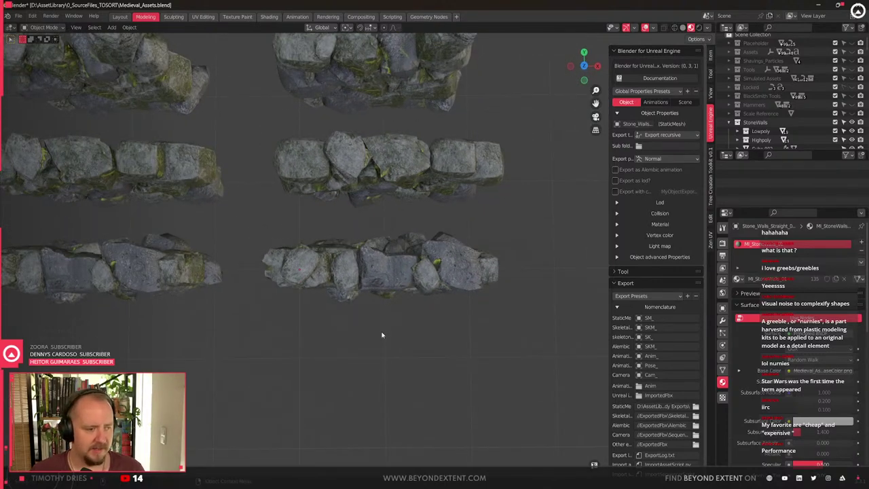
pyautogui.scroll(-1, 382, 335)
pyautogui.scroll(3, 381, 335)
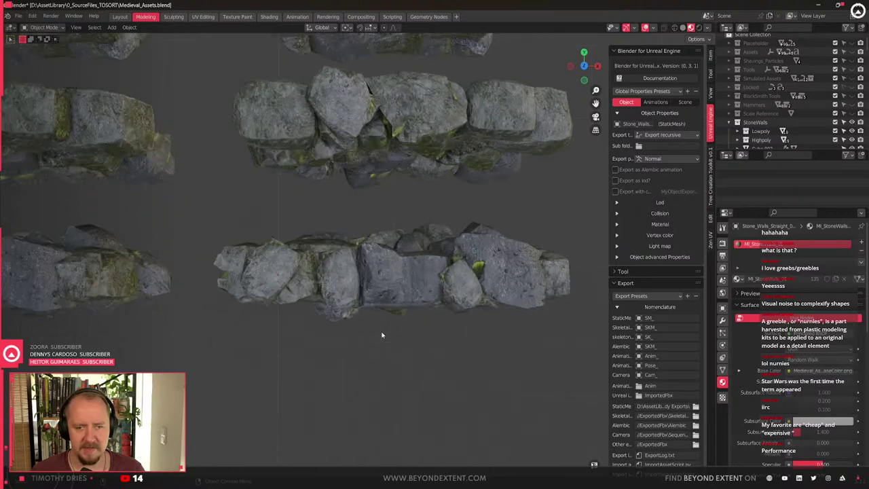
pyautogui.scroll(-3, 383, 336)
pyautogui.moveTo(383, 339); pyautogui.dragTo(386, 349, button='middle')
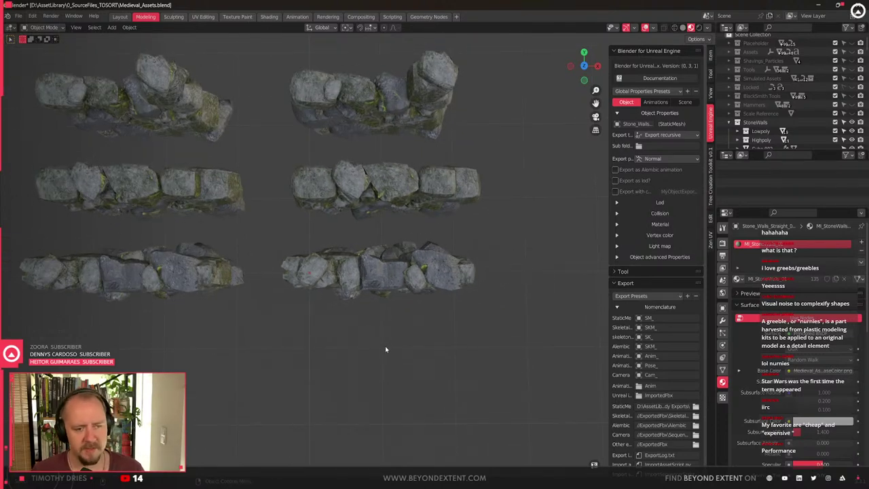
pyautogui.moveTo(486, 342); pyautogui.dragTo(247, 236)
pyautogui.click(363, 350)
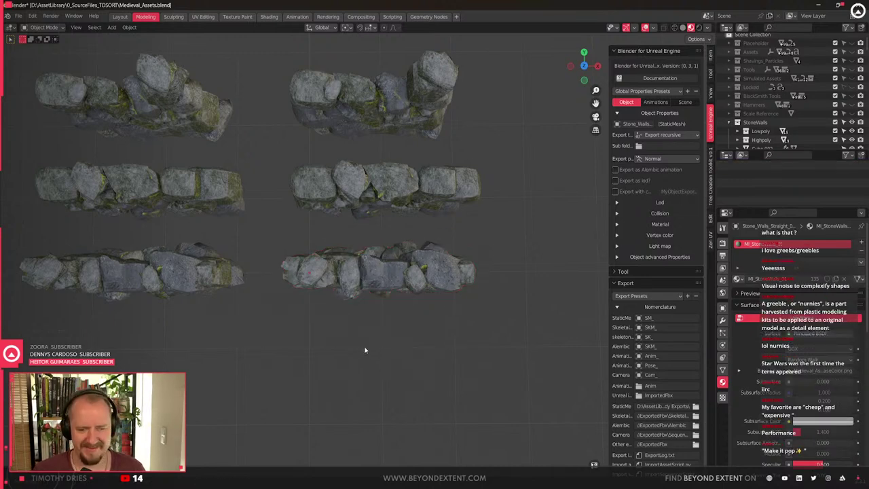
pyautogui.moveTo(363, 350); pyautogui.dragTo(450, 223, button='middle')
pyautogui.scroll(2, 417, 265)
pyautogui.click(408, 320)
pyautogui.press('q')
pyautogui.moveTo(394, 372); pyautogui.dragTo(441, 300, button='middle')
pyautogui.scroll(-2, 276, 309)
# Copy the name of the middle joined wall, Stone_Walls_Straight_01, and rename the new front wall Stone_Walls_Straight_02
pyautogui.click(355, 193)
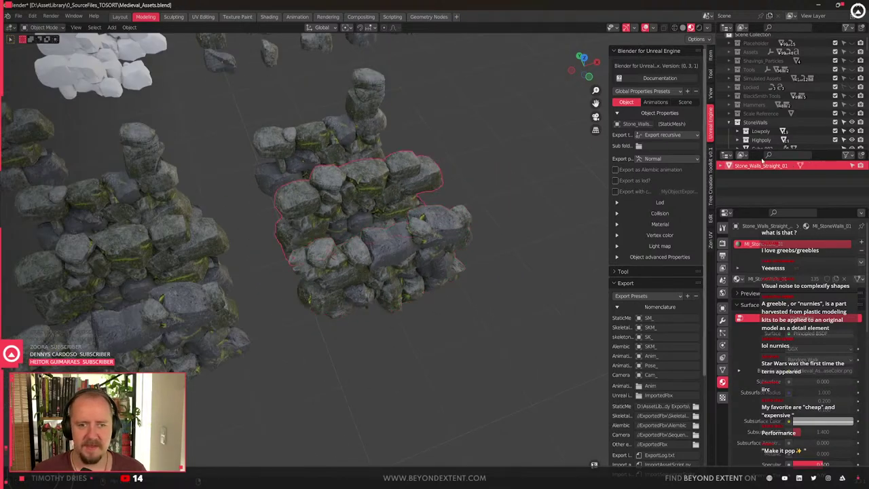
pyautogui.doubleClick(783, 165)
pyautogui.hotkey('ctrl', 'c')
pyautogui.click(364, 364)
pyautogui.click(400, 261)
pyautogui.doubleClick(768, 167)
pyautogui.hotkey('ctrl', 'v')
pyautogui.press('Return')
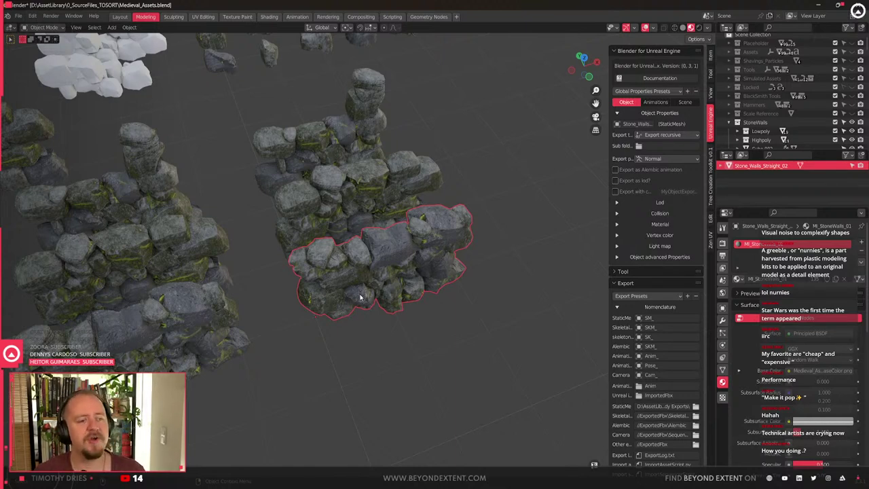
# Export the wall Stone_Walls_Straight_02 for Unreal Engine
pyautogui.click(399, 339)
pyautogui.click(428, 287)
pyautogui.scroll(4, 398, 293)
pyautogui.scroll(-2, 398, 292)
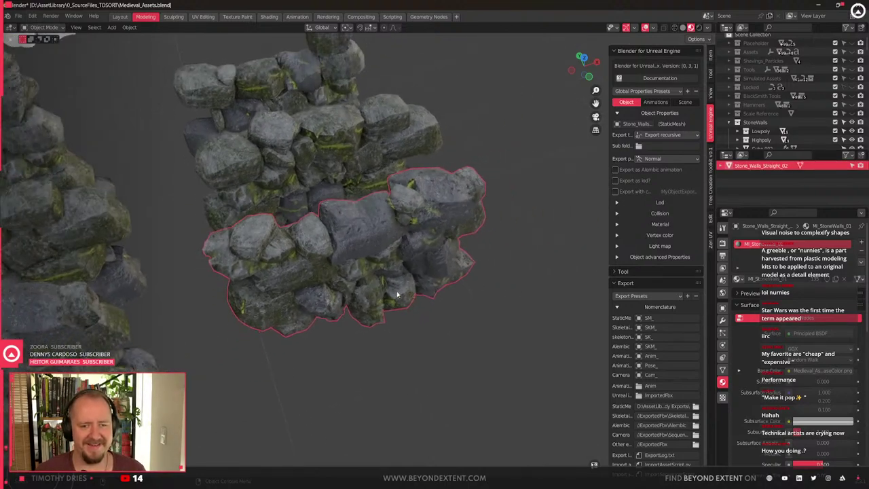
pyautogui.moveTo(322, 368); pyautogui.dragTo(407, 351, button='middle')
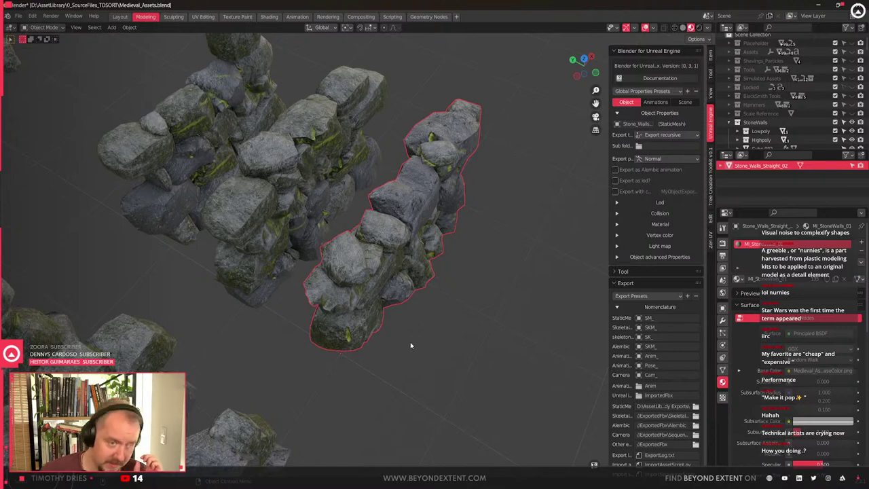
pyautogui.moveTo(368, 234); pyautogui.dragTo(353, 320, button='middle')
pyautogui.press('q')
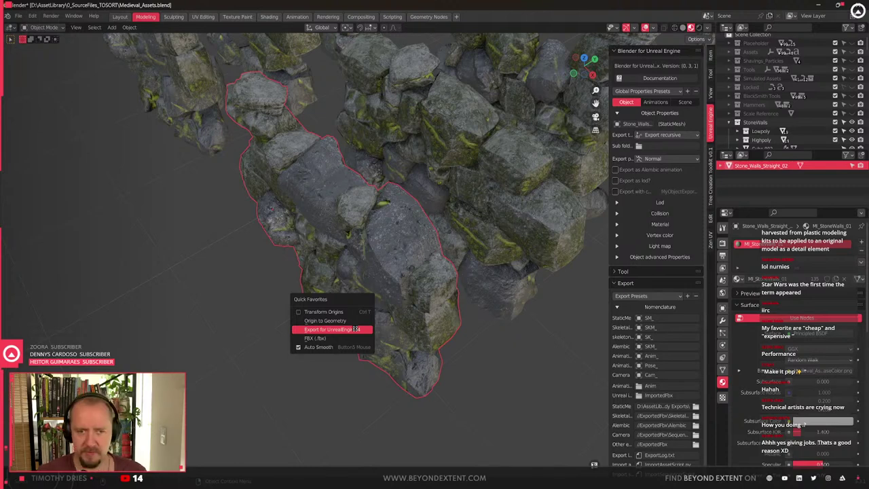
pyautogui.click(355, 329)
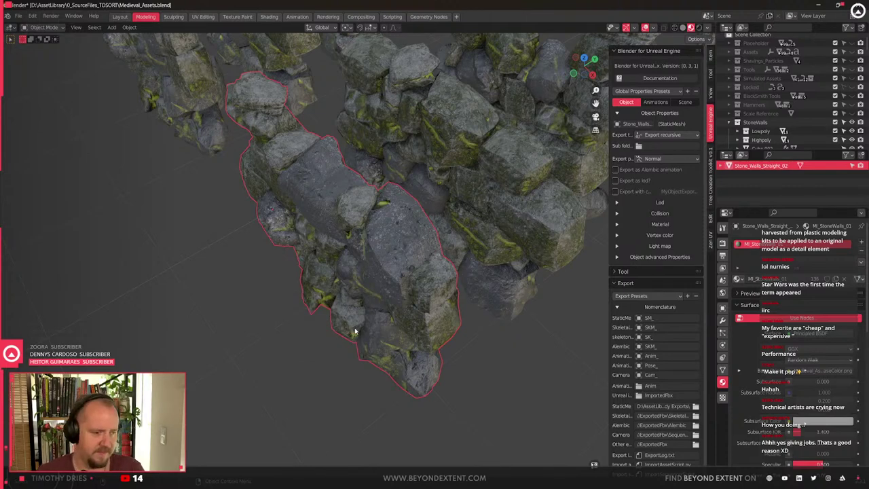
# Switch to Unreal Engine and reimport SM_Stone_Walls_Straight_02, resetting its conflicting material to the FBX
pyautogui.hotkey('alt', 'Tab')
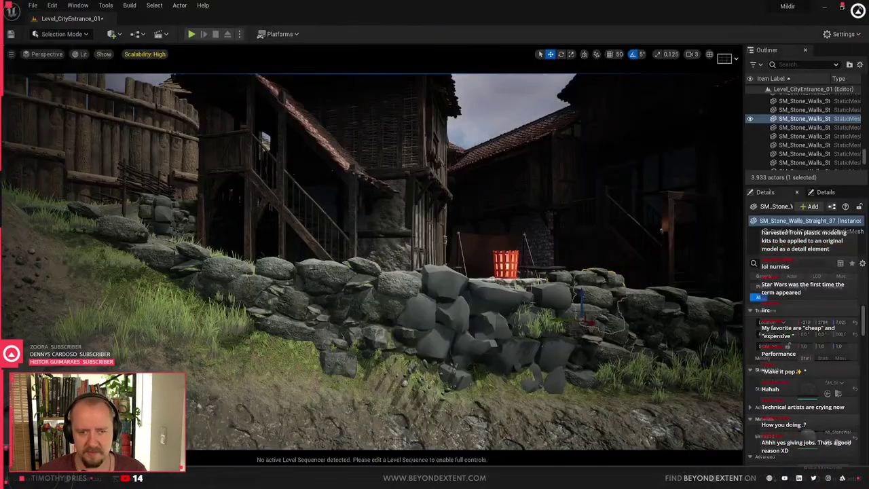
pyautogui.moveTo(430, 264)
pyautogui.mouseDown(button='right')
pyautogui.moveTo(401, 299)
pyautogui.moveTo(430, 265)
pyautogui.mouseUp(button='right')
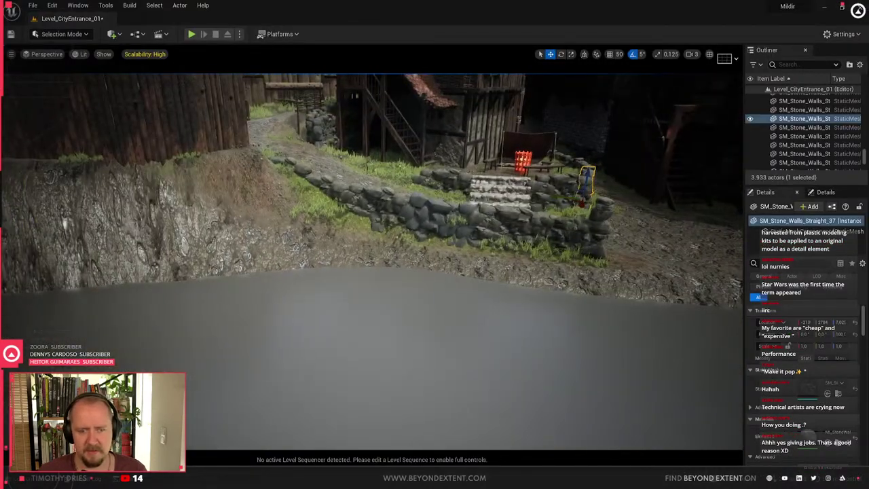
pyautogui.click(494, 196)
pyautogui.click(506, 224)
pyautogui.hotkey('ctrl', 'b')
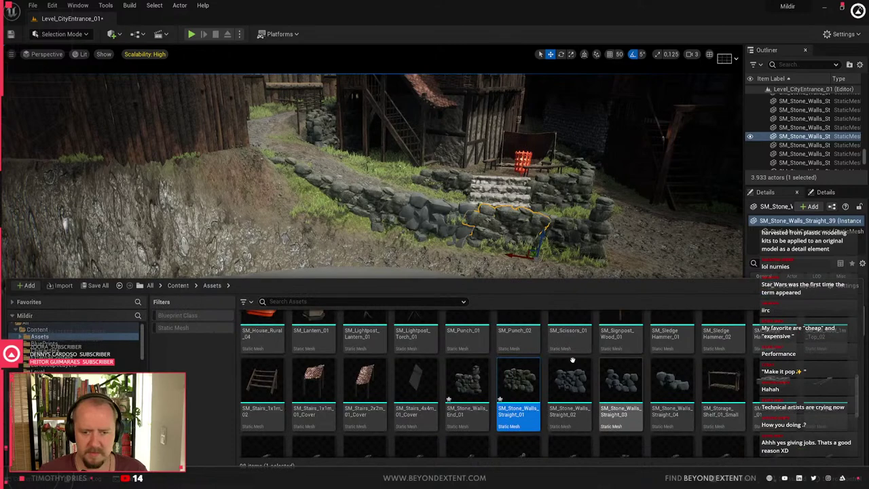
pyautogui.rightClick(557, 397)
pyautogui.click(611, 141)
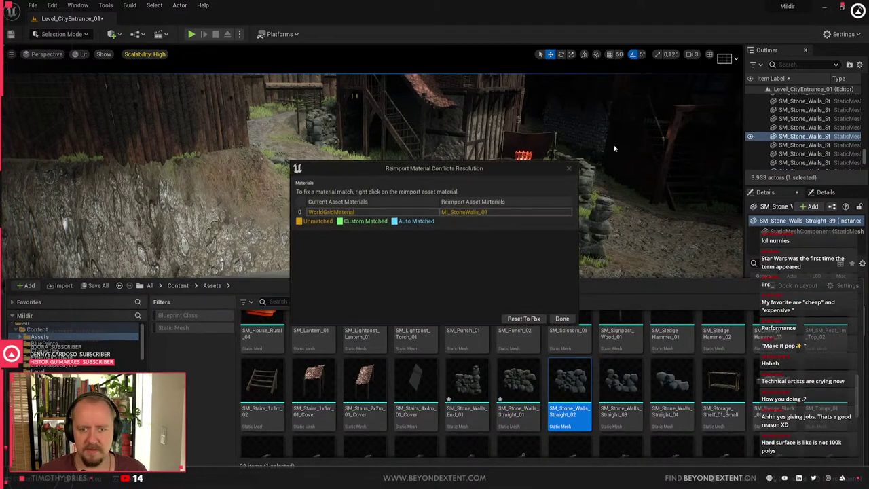
pyautogui.click(537, 322)
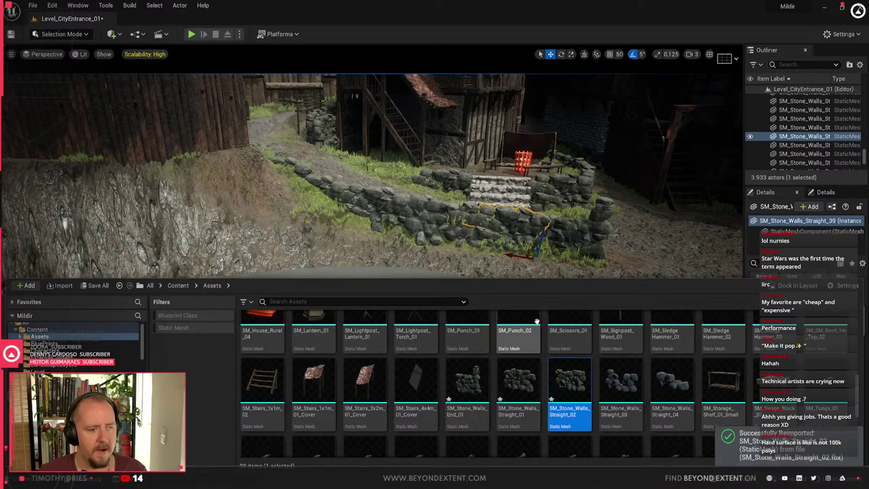
# Examine the stone walls in the level, including the retaining wall beneath the wattle fence
pyautogui.click(494, 262)
pyautogui.press('w')
pyautogui.moveTo(495, 262); pyautogui.dragTo(547, 289, button='right')
pyautogui.press('w')
pyautogui.click(494, 263)
pyautogui.moveTo(495, 262); pyautogui.dragTo(530, 275, button='right')
pyautogui.press('w')
pyautogui.press('w')
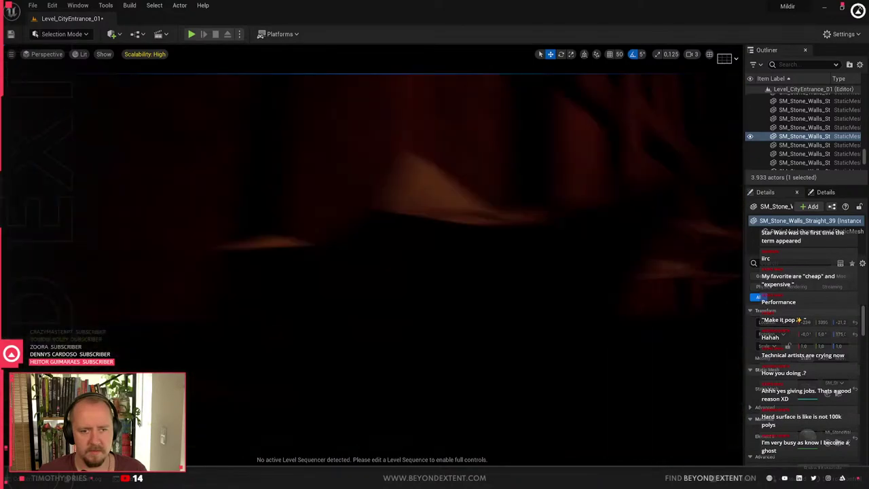
pyautogui.moveTo(435, 311); pyautogui.dragTo(434, 322, button='right')
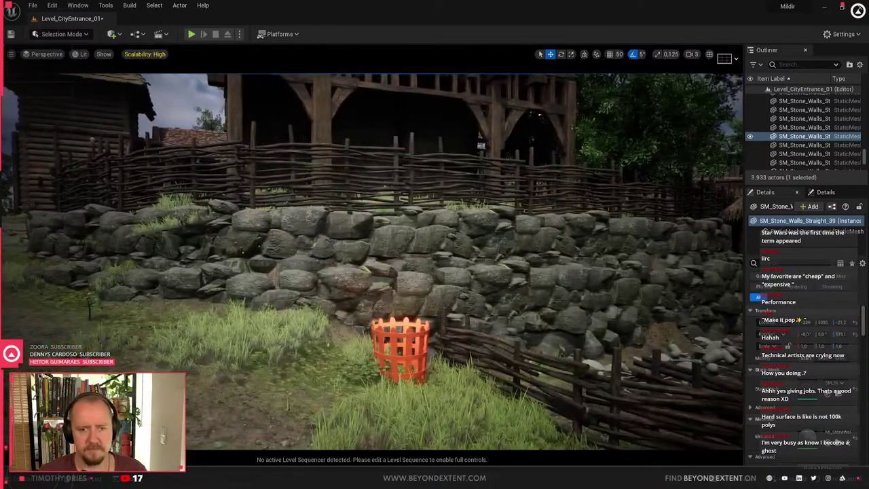
pyautogui.click(419, 232)
pyautogui.moveTo(420, 232); pyautogui.dragTo(476, 231, button='right')
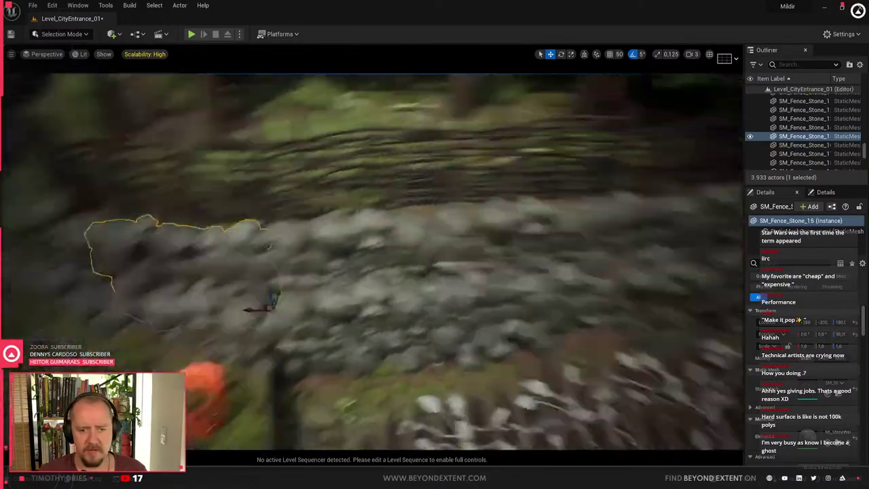
# Examine the stone retaining wall around the field, inspecting its individual fence-stone pieces from several sides
pyautogui.moveTo(419, 233); pyautogui.dragTo(419, 233, button='right')
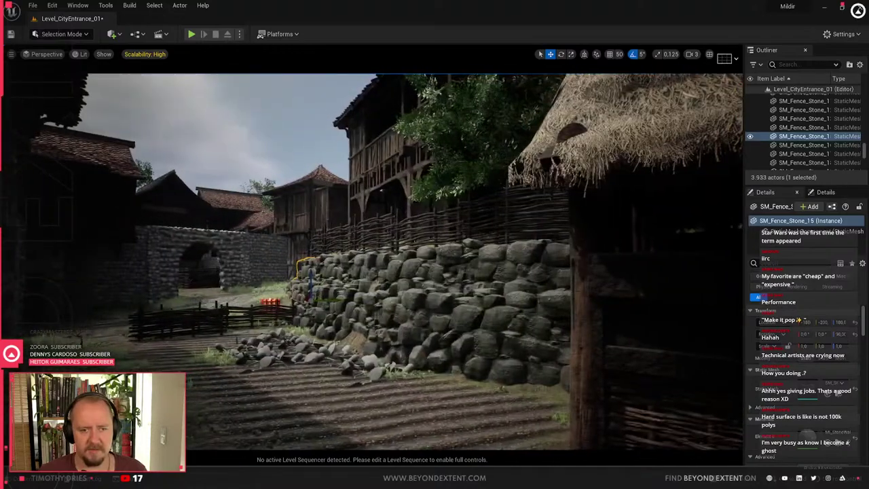
pyautogui.click(495, 355)
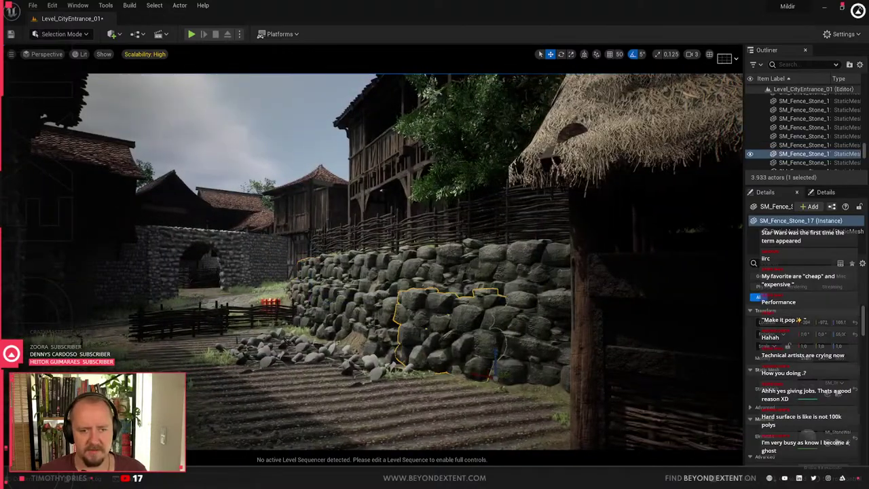
pyautogui.moveTo(494, 354); pyautogui.dragTo(495, 354, button='right')
pyautogui.moveTo(435, 233); pyautogui.dragTo(434, 233, button='right')
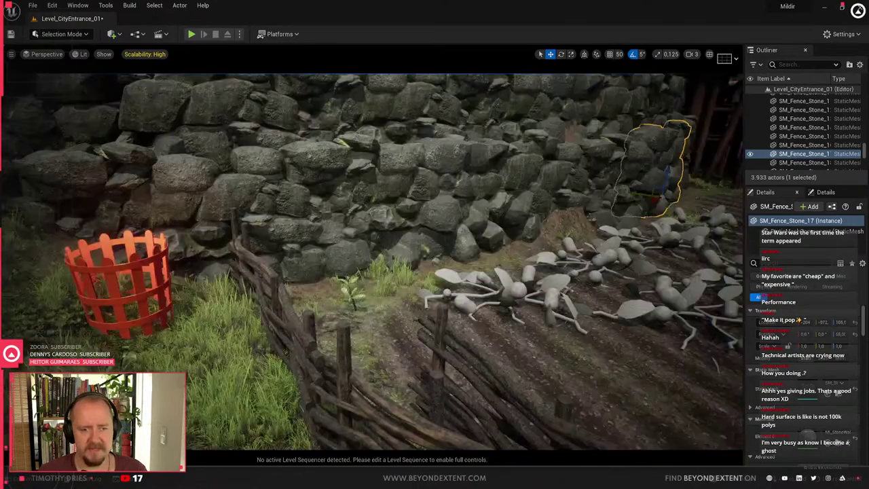
pyautogui.moveTo(372, 284); pyautogui.dragTo(372, 284, button='right')
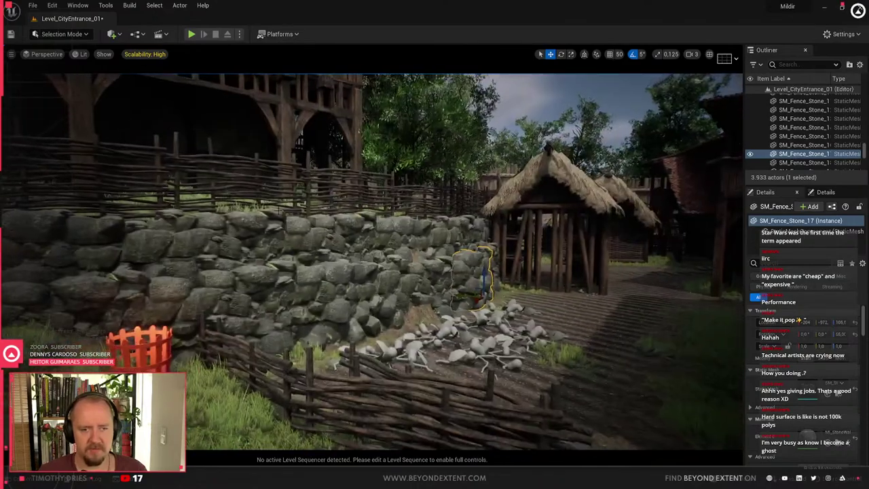
pyautogui.click(298, 224)
pyautogui.moveTo(307, 370); pyautogui.dragTo(307, 369, button='right')
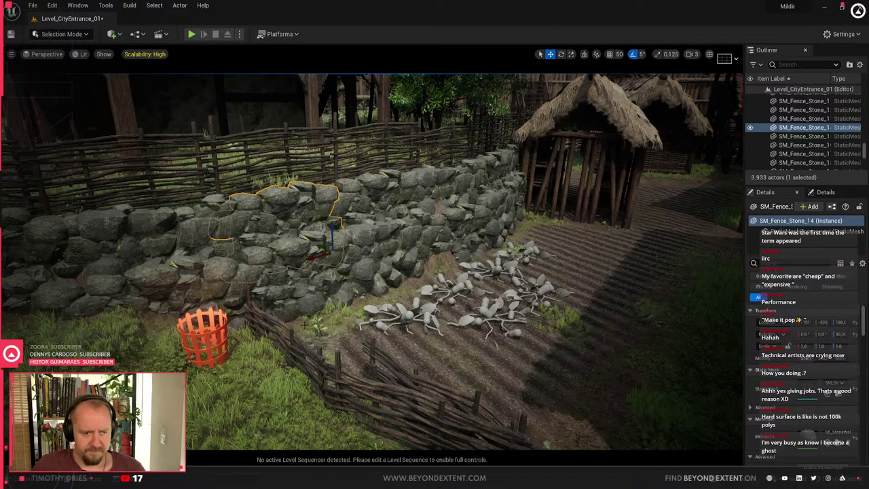
# Examine the curved stone wall around the shingled hut and the surroundings of the wooden gate in the level
pyautogui.moveTo(434, 261); pyautogui.dragTo(611, 367, button='right')
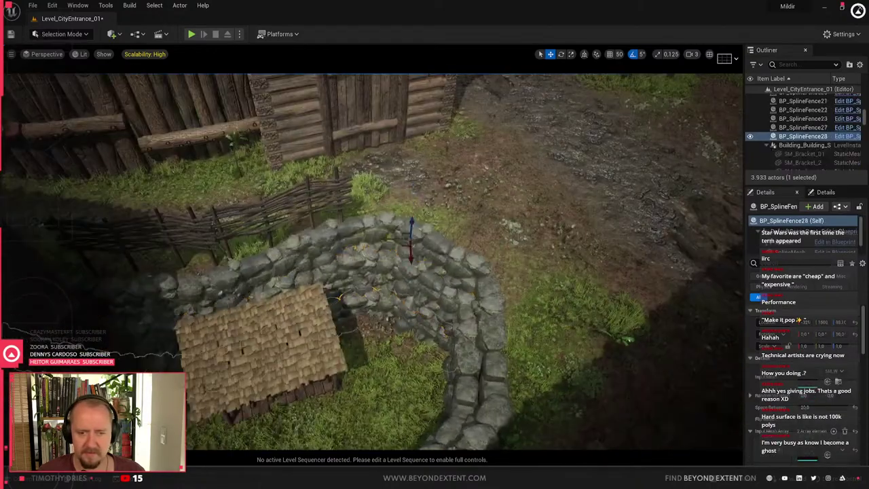
pyautogui.click(494, 286)
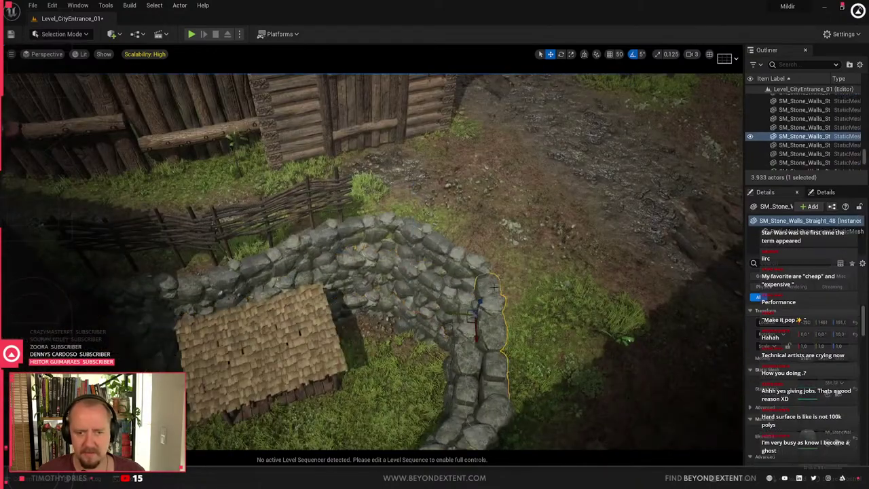
pyautogui.press('f')
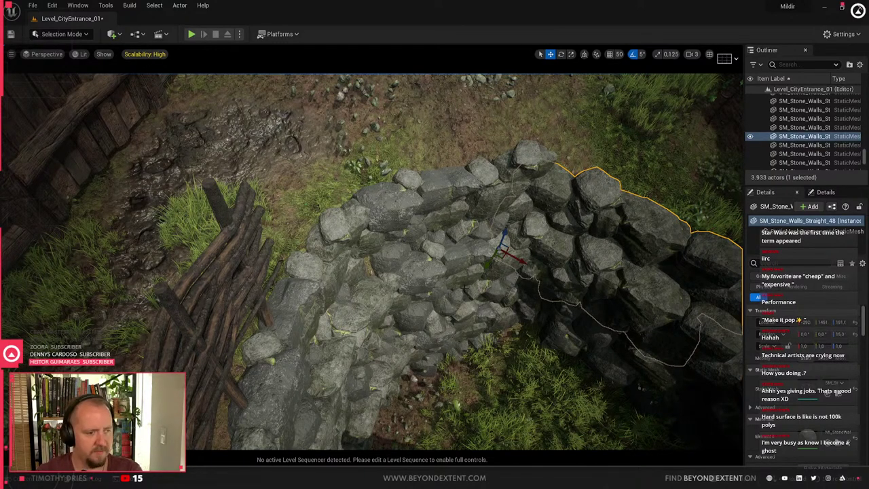
pyautogui.press('1')
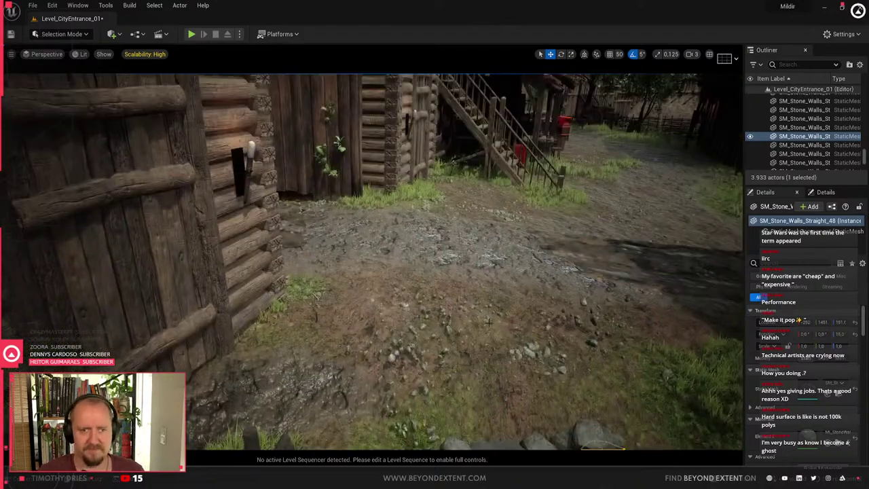
pyautogui.press('Escape')
pyautogui.moveTo(435, 262); pyautogui.dragTo(312, 285, button='right')
pyautogui.click(439, 294)
pyautogui.moveTo(439, 294); pyautogui.dragTo(414, 292, button='right')
pyautogui.press('Escape')
pyautogui.click(285, 394)
pyautogui.click(272, 272)
pyautogui.moveTo(314, 245)
pyautogui.mouseDown(button='right')
pyautogui.moveTo(315, 261)
pyautogui.moveTo(315, 244)
pyautogui.mouseUp(button='right')
# Switch to Blender and move the untextured wall Stone_Walls_Straight_04 7 m in X and -4 m in Y, beside the textured walls
pyautogui.hotkey('alt', 'Tab')
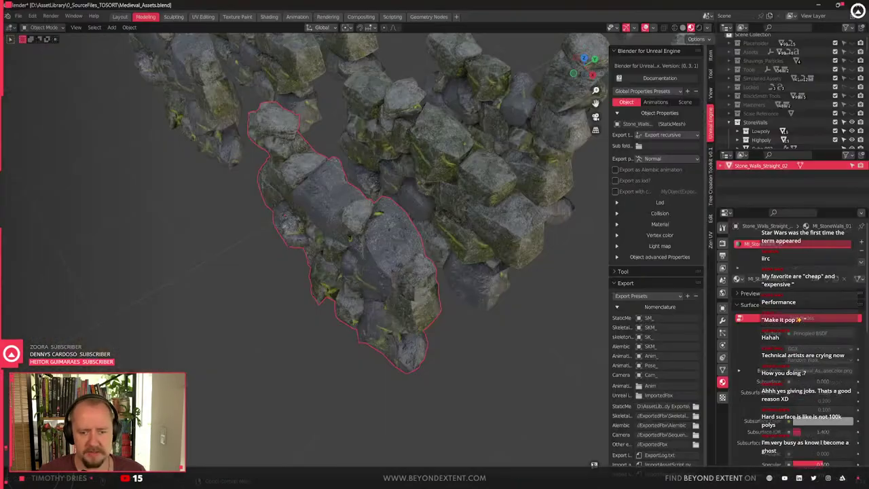
pyautogui.scroll(-5, 406, 320)
pyautogui.moveTo(407, 322); pyautogui.dragTo(425, 299, button='middle')
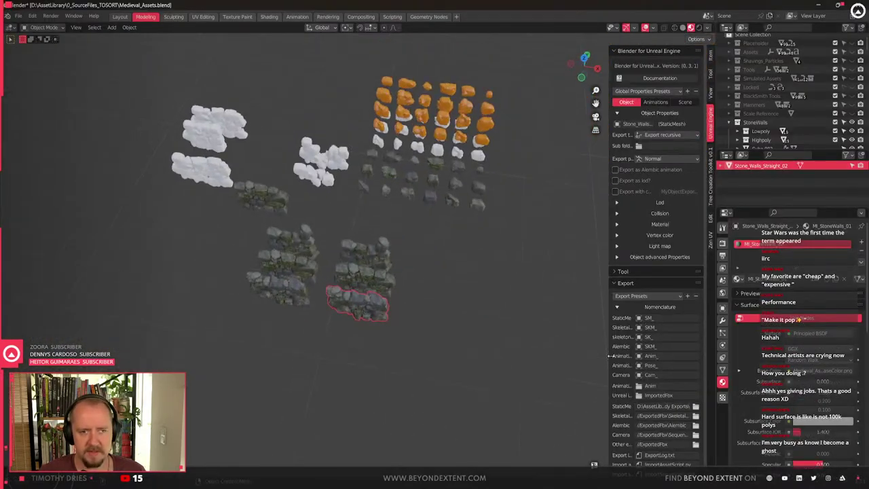
pyautogui.scroll(5, 344, 336)
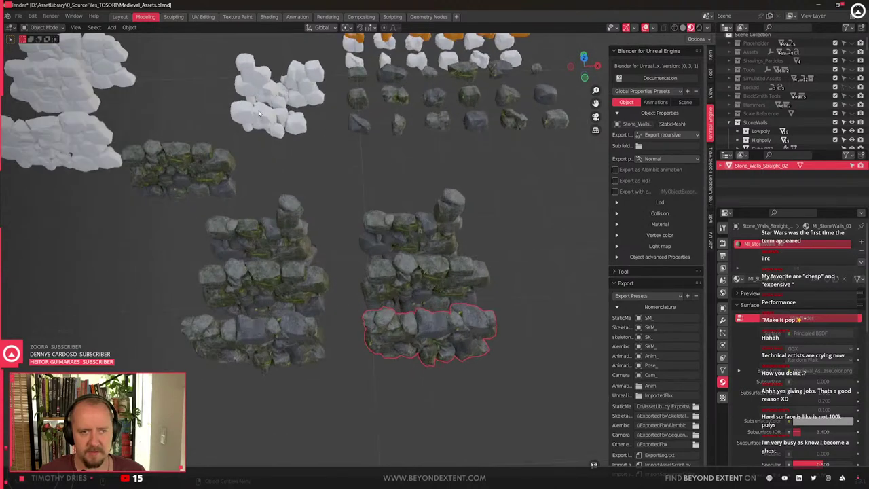
pyautogui.click(258, 114)
pyautogui.scroll(-5, 285, 156)
pyautogui.scroll(2, 314, 204)
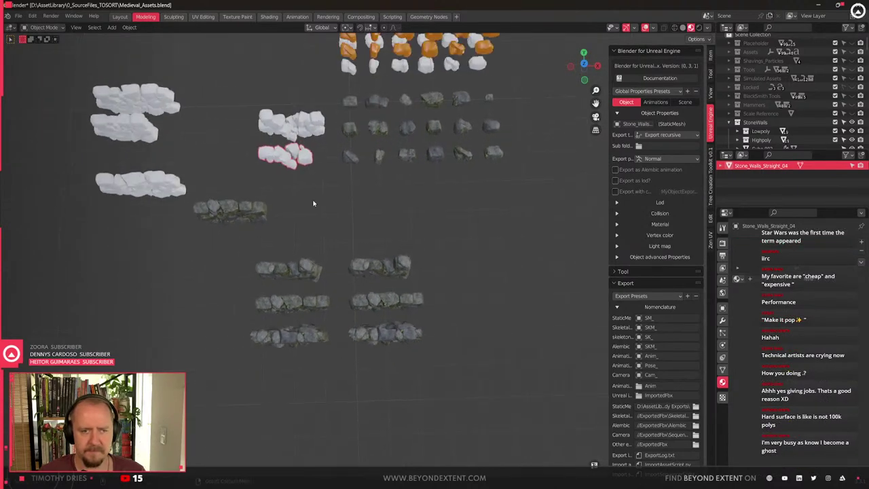
pyautogui.press('g')
pyautogui.hotkey('shift', 'z')
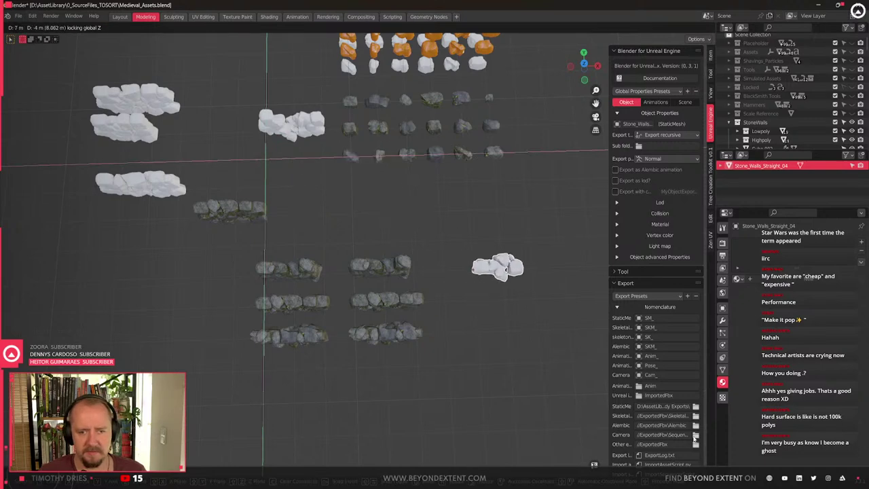
pyautogui.click(700, 441)
# Move the untextured wall Stone_Walls_Straight_03 about 7 m in X and -6 m in Y, in front of Stone_Walls_Straight_04
pyautogui.click(281, 121)
pyautogui.keyDown('shift'); pyautogui.moveTo(360, 205); pyautogui.dragTo(274, 146, button='middle'); pyautogui.keyUp('shift')
pyautogui.press('g')
pyautogui.hotkey('shift', 'z')
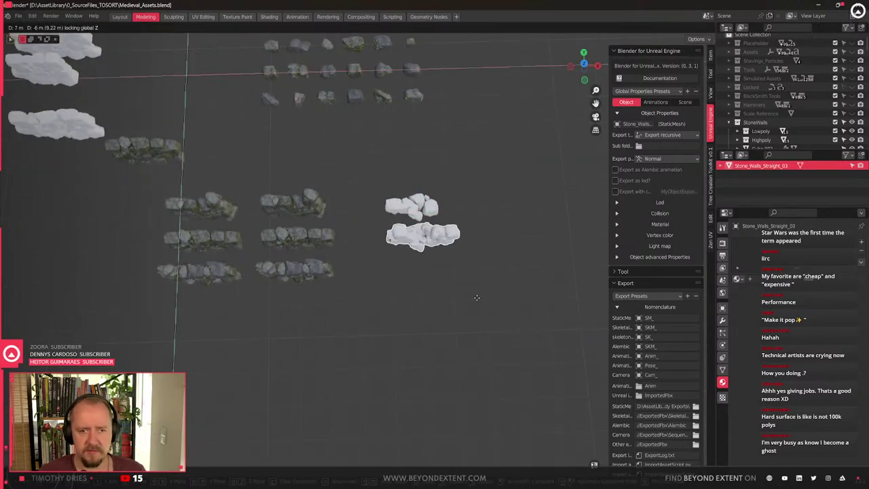
pyautogui.click(441, 236)
# Separate the untextured walls Stone_Walls_Straight_03 and Stone_Walls_Straight_04 into individual stones by loose parts
pyautogui.press('KP_Decimal')
pyautogui.scroll(-5, 443, 235)
pyautogui.moveTo(442, 235); pyautogui.dragTo(352, 335, button='middle')
pyautogui.scroll(3, 396, 225)
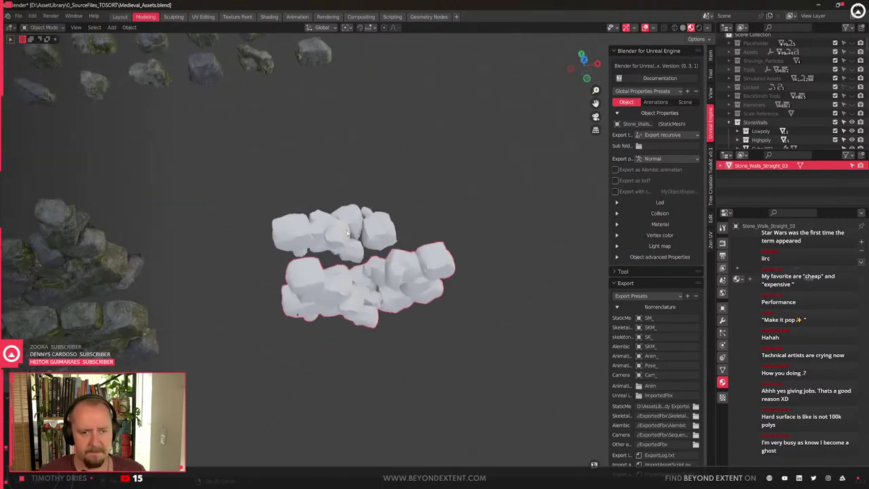
pyautogui.click(381, 263)
pyautogui.press('Tab')
pyautogui.press('a')
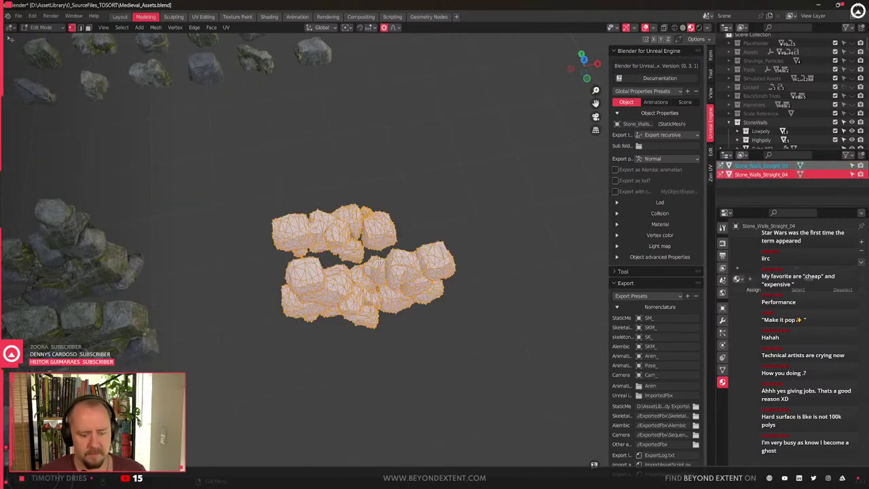
pyautogui.press('p')
pyautogui.click(381, 263)
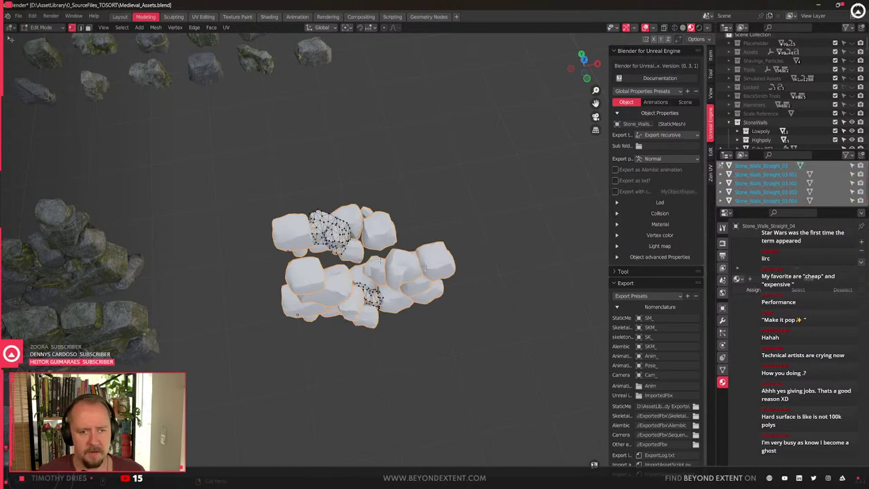
pyautogui.press('Tab')
# Set the origin of every separated stone to its own geometry and clear the selection
pyautogui.press('q')
pyautogui.click(379, 252)
pyautogui.press('q')
pyautogui.click(379, 251)
pyautogui.click(380, 200)
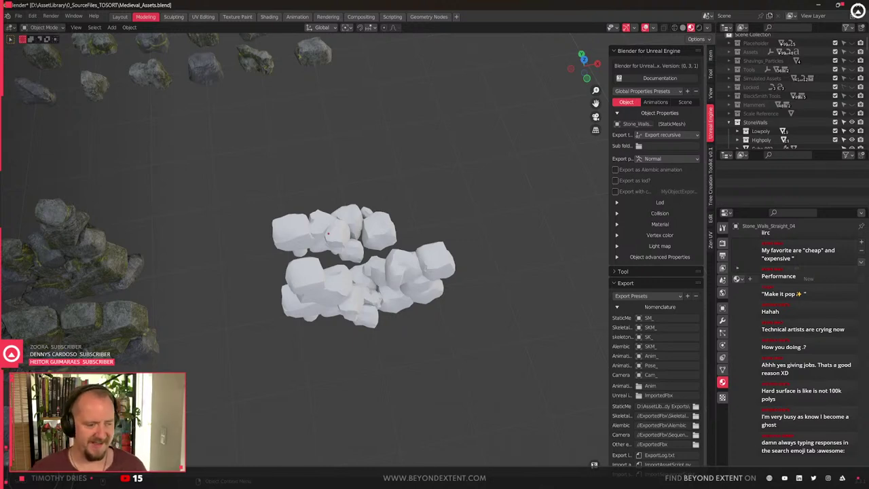
# Examine the shapes of the separated untextured stones and compare them with the textured low-poly rocks
pyautogui.moveTo(254, 192); pyautogui.dragTo(572, 409)
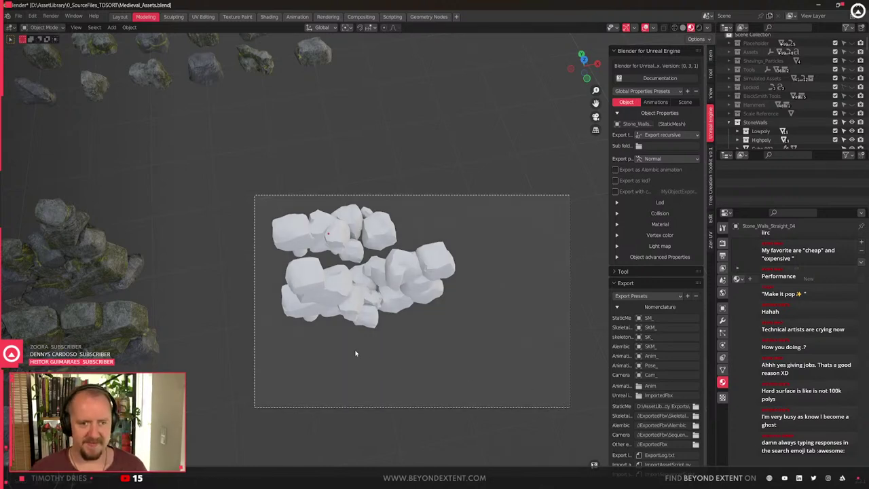
pyautogui.press('KP_Decimal')
pyautogui.moveTo(356, 351); pyautogui.dragTo(359, 269, button='middle')
pyautogui.scroll(-2, 359, 264)
pyautogui.click(356, 242)
pyautogui.moveTo(441, 238); pyautogui.dragTo(388, 276, button='middle')
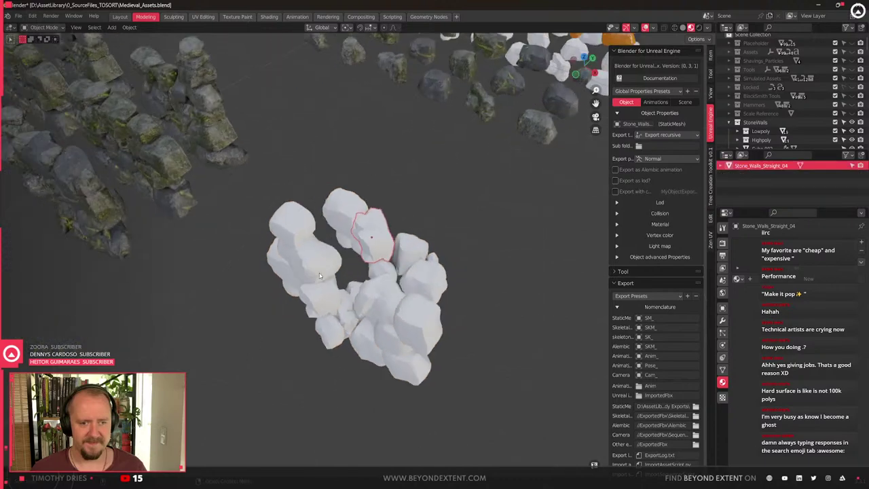
pyautogui.scroll(3, 388, 276)
pyautogui.scroll(-4, 388, 276)
pyautogui.moveTo(440, 222); pyautogui.dragTo(424, 242, button='middle')
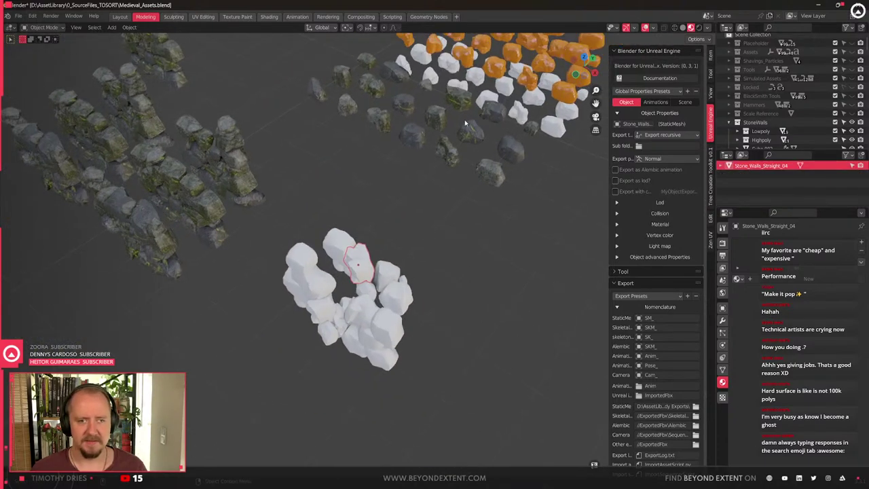
pyautogui.click(365, 87)
pyautogui.moveTo(295, 426); pyautogui.dragTo(299, 353, button='middle')
pyautogui.scroll(3, 364, 341)
pyautogui.click(320, 358)
pyautogui.scroll(-3, 322, 358)
pyautogui.click(438, 299)
pyautogui.scroll(1, 418, 327)
pyautogui.moveTo(418, 328); pyautogui.dragTo(377, 327, button='middle')
# Try linking the object data of Rocks_Lowpoly.016 to a lower stone of the front untextured wall
pyautogui.click(316, 361)
pyautogui.moveTo(317, 361); pyautogui.dragTo(318, 407, button='middle')
pyautogui.moveTo(322, 176); pyautogui.dragTo(373, 115, button='middle')
pyautogui.keyDown('shift'); pyautogui.click(373, 111); pyautogui.keyUp('shift')
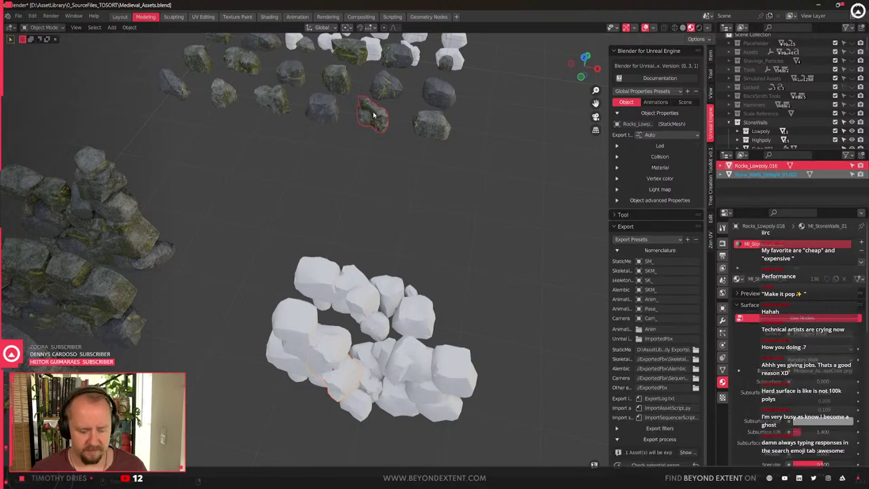
pyautogui.hotkey('ctrl', 'l')
pyautogui.click(373, 113)
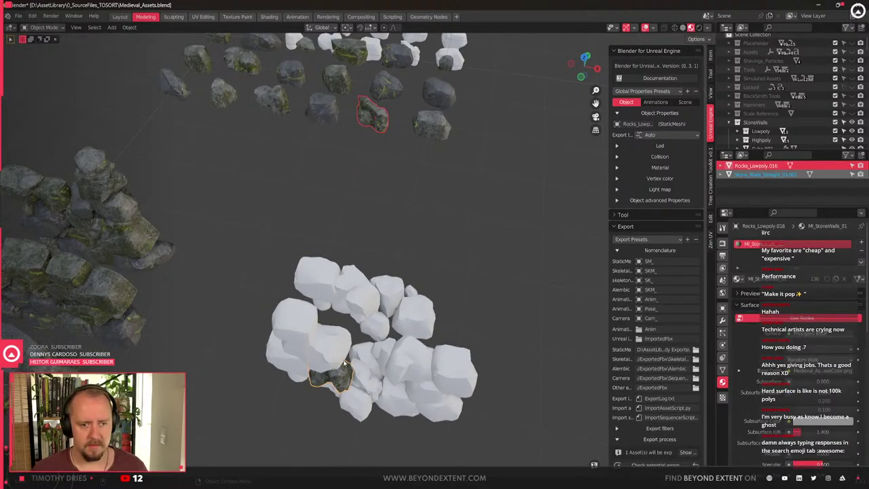
# Link the object data of Rocks_Lowpoly.006 to the same lower stone of the front untextured wall
pyautogui.keyDown('shift'); pyautogui.click(284, 95); pyautogui.keyUp('shift')
pyautogui.hotkey('ctrl', 'l')
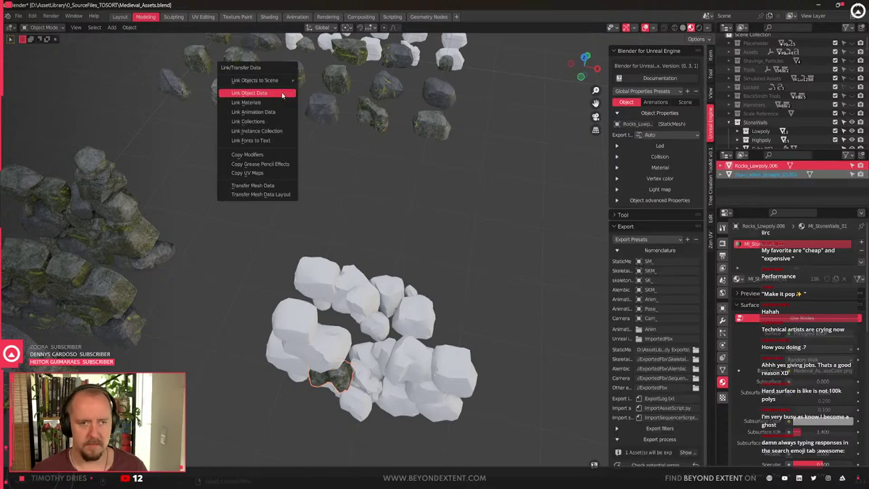
pyautogui.click(282, 95)
# Link the object data of Rocks_Lowpoly.014 to the upper end stone Stone_Walls_Straight_03.011 of the front untextured wall
pyautogui.click(331, 295)
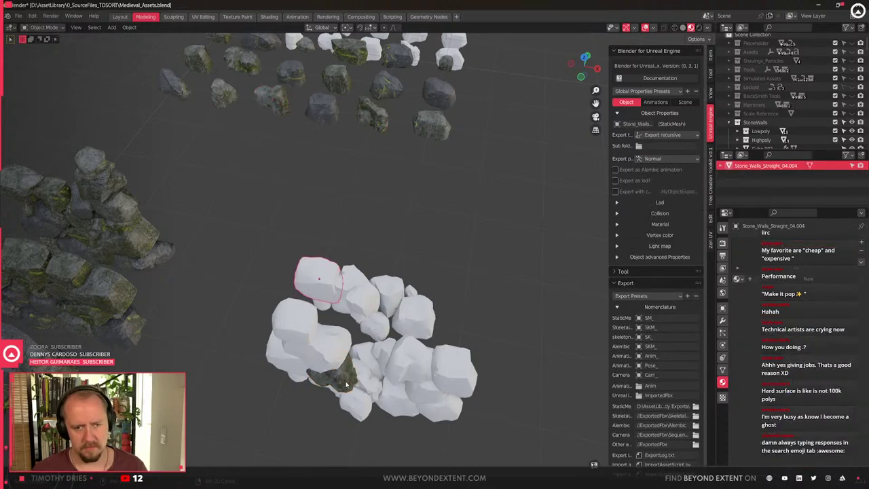
pyautogui.keyDown('shift'); pyautogui.moveTo(345, 376); pyautogui.dragTo(362, 307, button='middle'); pyautogui.keyUp('shift')
pyautogui.scroll(2, 361, 307)
pyautogui.click(299, 237)
pyautogui.scroll(-5, 290, 175)
pyautogui.keyDown('shift'); pyautogui.moveTo(289, 174); pyautogui.dragTo(288, 224, button='middle'); pyautogui.keyUp('shift')
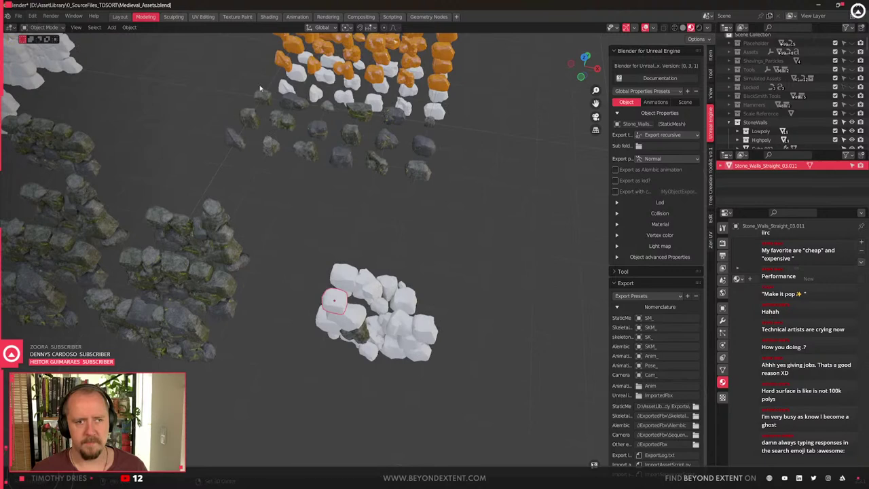
pyautogui.keyDown('shift'); pyautogui.click(255, 97); pyautogui.keyUp('shift')
pyautogui.hotkey('ctrl', 'l')
pyautogui.click(258, 95)
# Duplicate all loose stones of the middle textured wall and place the copy over the rear untextured wall
pyautogui.moveTo(285, 312); pyautogui.dragTo(304, 386, button='middle')
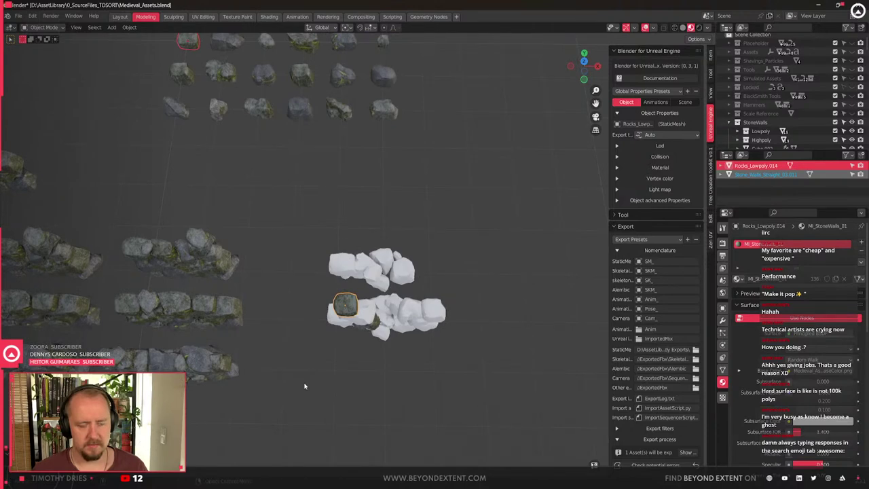
pyautogui.keyDown('shift'); pyautogui.moveTo(246, 300); pyautogui.dragTo(303, 267, button='middle'); pyautogui.keyUp('shift')
pyautogui.click(277, 296)
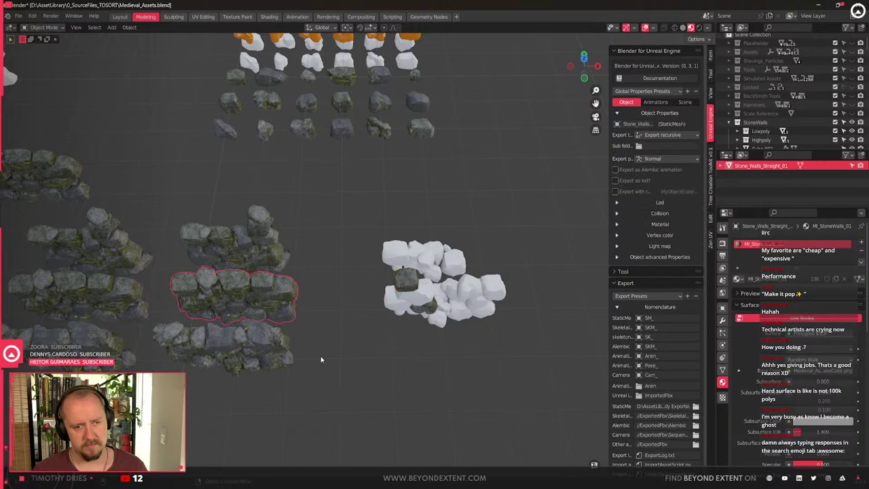
pyautogui.click(77, 304)
pyautogui.moveTo(109, 325); pyautogui.dragTo(319, 340, button='middle')
pyautogui.moveTo(222, 274); pyautogui.dragTo(337, 310)
pyautogui.keyDown('shift'); pyautogui.moveTo(319, 312); pyautogui.dragTo(160, 320, button='middle'); pyautogui.keyUp('shift')
pyautogui.hotkey('shift', 'z')
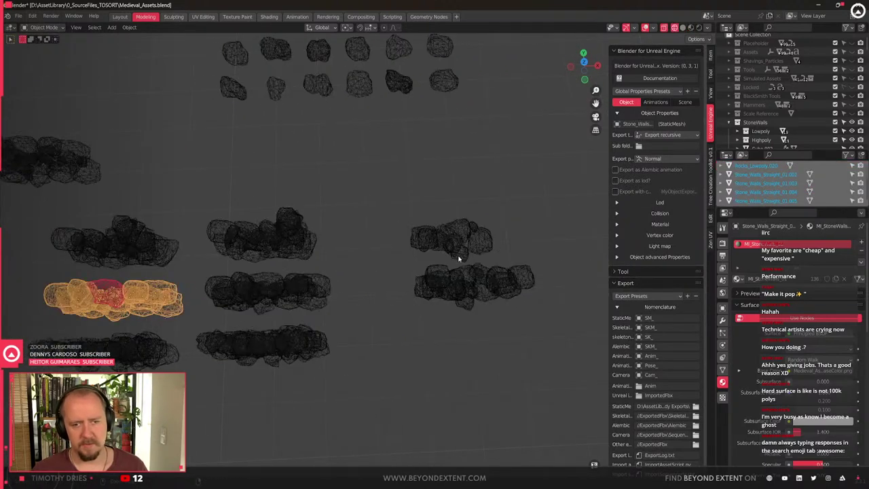
pyautogui.hotkey('shift', 'z')
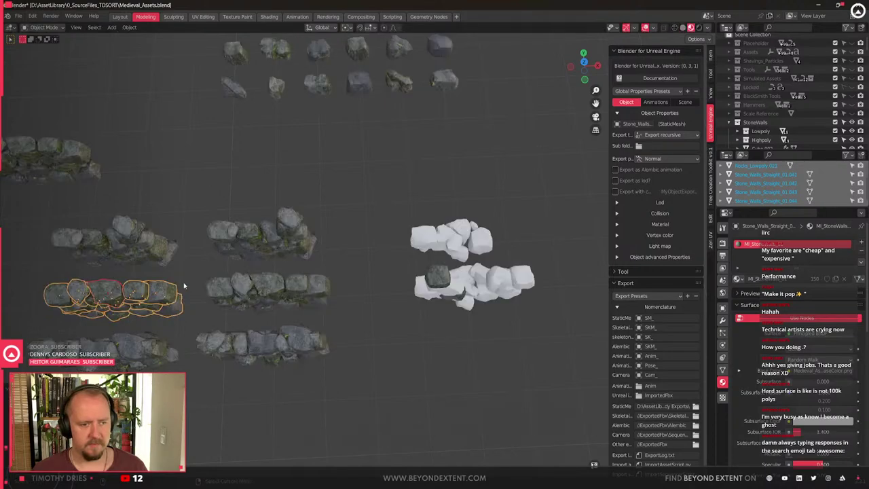
pyautogui.press('g')
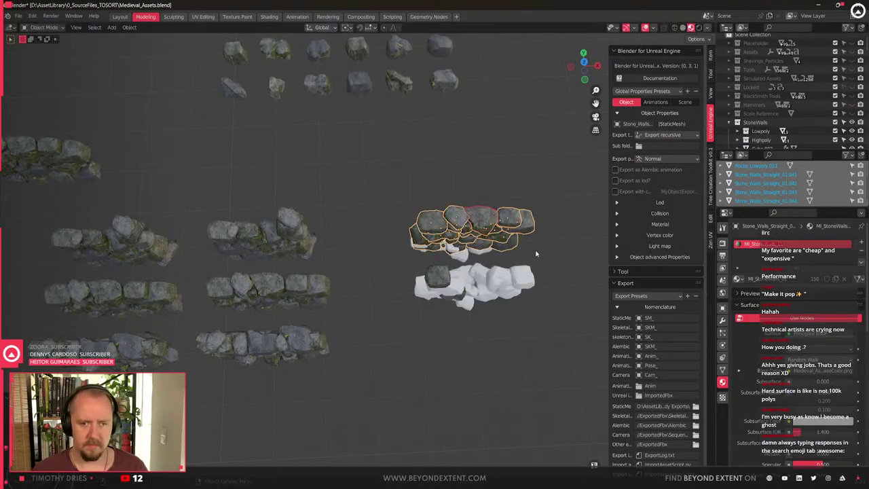
pyautogui.click(541, 243)
# Move the duplicated loose textured stones 1 m along Y, behind the rear untextured wall
pyautogui.press('KP_Decimal')
pyautogui.moveTo(389, 293); pyautogui.dragTo(386, 272, button='middle')
pyautogui.scroll(-2, 385, 272)
pyautogui.press('g')
pyautogui.press('y')
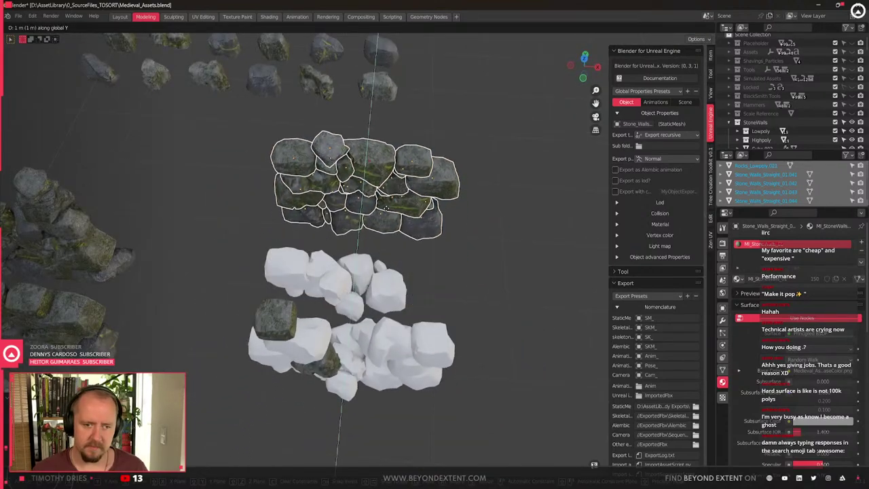
pyautogui.click(386, 215)
# Move the one-piece textured wall 2 m along X and 1 m along Y, against the end of the rear untextured wall
pyautogui.scroll(2, 386, 215)
pyautogui.moveTo(374, 298); pyautogui.dragTo(258, 243, button='middle')
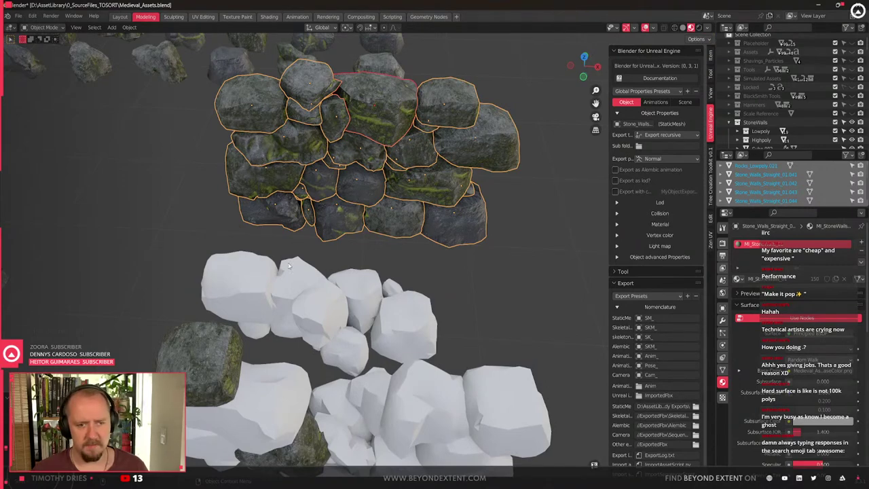
pyautogui.moveTo(369, 311); pyautogui.dragTo(190, 292, button='middle')
pyautogui.click(190, 293)
pyautogui.press('g')
pyautogui.hotkey('shift', 'z')
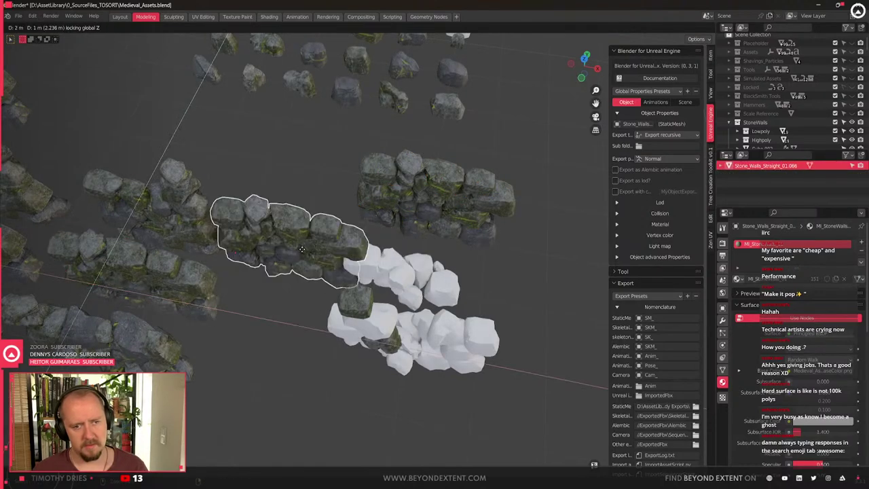
pyautogui.click(305, 253)
# Try to move the loose textured stones along Y over the rear untextured wall
pyautogui.moveTo(306, 253); pyautogui.dragTo(388, 243, button='middle')
pyautogui.scroll(-1, 435, 211)
pyautogui.click(440, 207)
pyautogui.moveTo(440, 206); pyautogui.dragTo(504, 250, button='middle')
pyautogui.moveTo(503, 250); pyautogui.dragTo(311, 160)
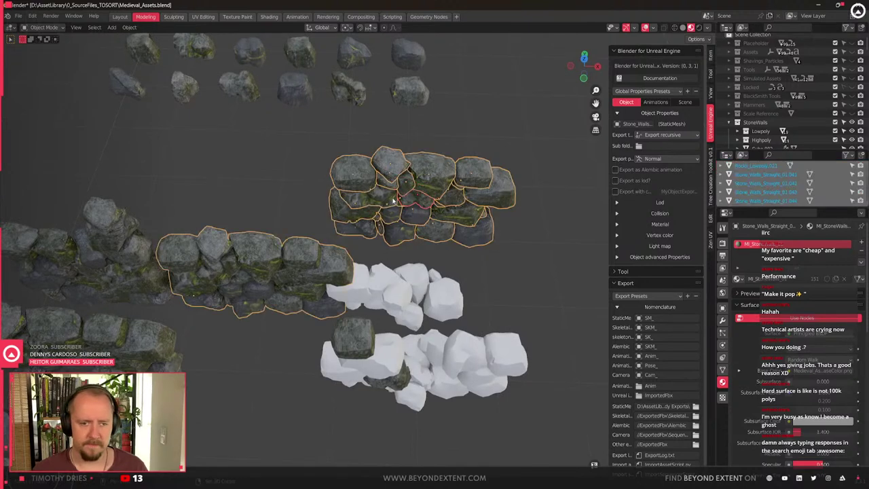
pyautogui.moveTo(510, 247); pyautogui.dragTo(520, 232)
pyautogui.moveTo(484, 217); pyautogui.dragTo(475, 230, button='middle')
pyautogui.press('g')
pyautogui.press('y')
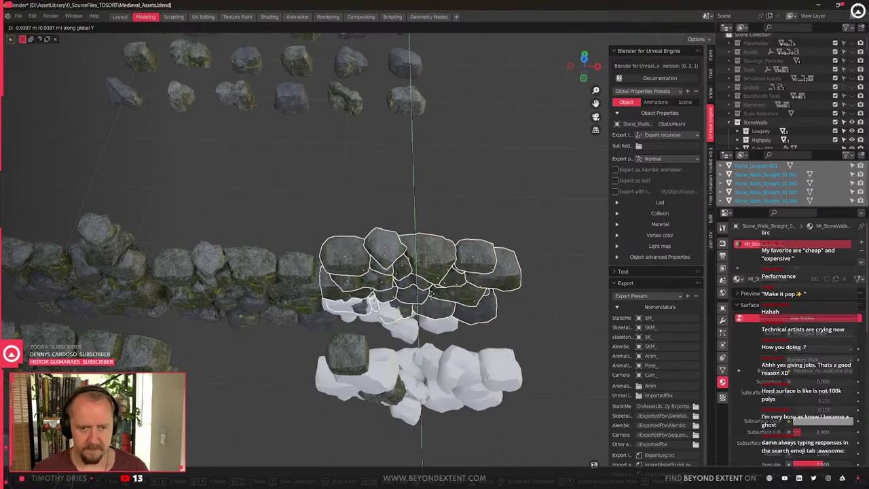
pyautogui.click(446, 242)
pyautogui.scroll(2, 340, 299)
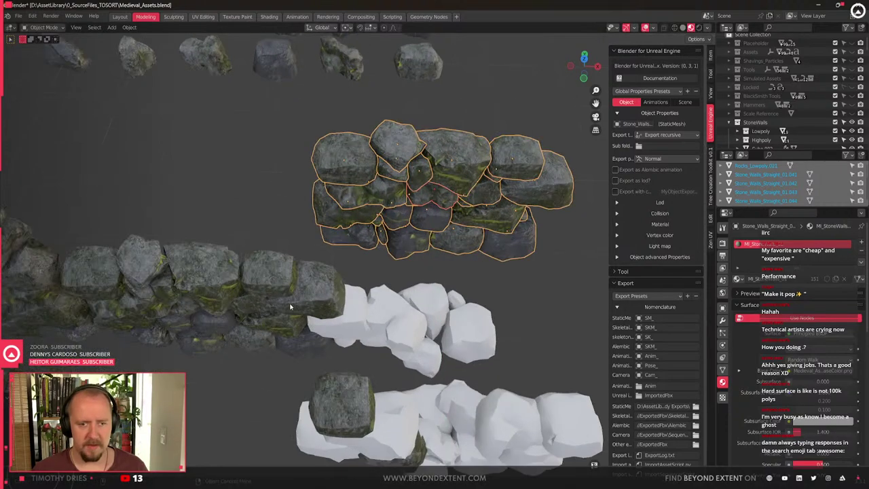
# Move the one-piece textured wall 1 m along Y so it lines up beside the loose textured stones
pyautogui.click(293, 304)
pyautogui.press('g')
pyautogui.press('y')
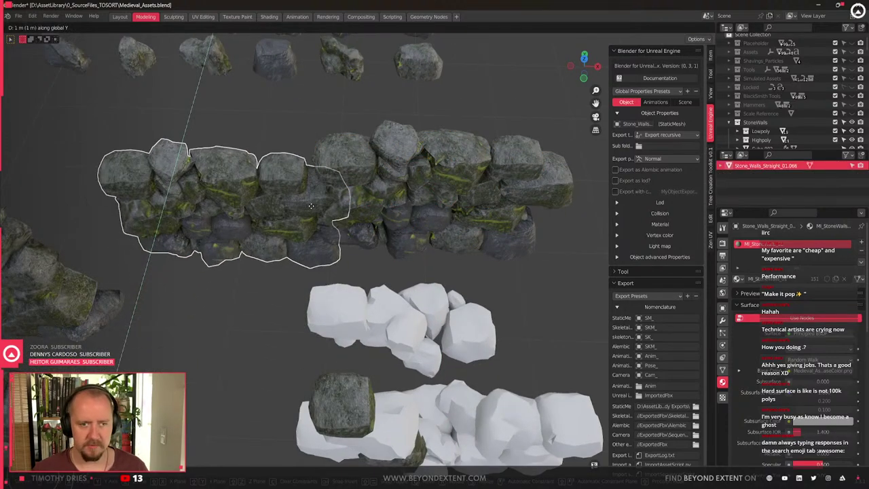
pyautogui.click(311, 210)
# Adjust the height of all loose textured stones along Z to level them with the adjoining one-piece wall
pyautogui.moveTo(312, 209); pyautogui.dragTo(333, 170, button='middle')
pyautogui.moveTo(385, 252); pyautogui.dragTo(330, 146, button='middle')
pyautogui.moveTo(329, 146); pyautogui.dragTo(552, 280)
pyautogui.keyDown('shift'); pyautogui.moveTo(395, 272); pyautogui.dragTo(387, 219, button='middle'); pyautogui.keyUp('shift')
pyautogui.press('g')
pyautogui.rightClick(391, 210)
pyautogui.scroll(-2, 392, 207)
pyautogui.press('g')
pyautogui.press('z')
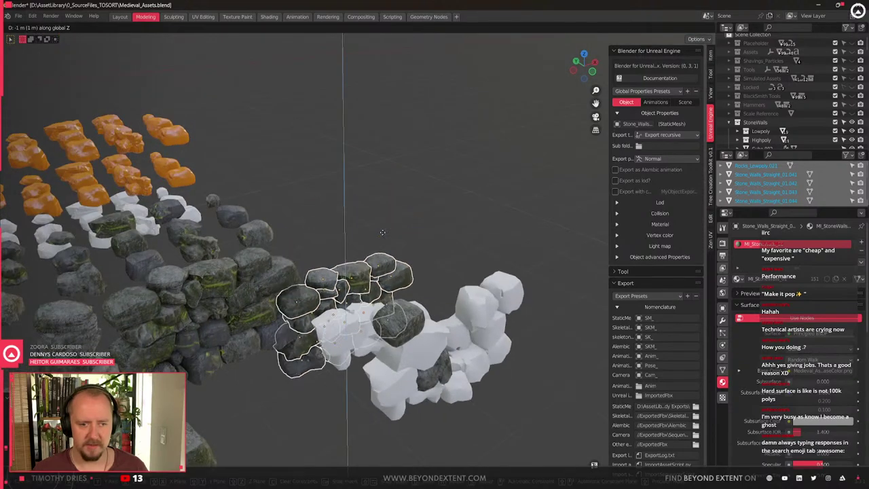
pyautogui.rightClick(386, 222)
pyautogui.scroll(2, 387, 221)
pyautogui.moveTo(305, 316); pyautogui.dragTo(337, 208, button='middle')
pyautogui.press('g')
pyautogui.press('z')
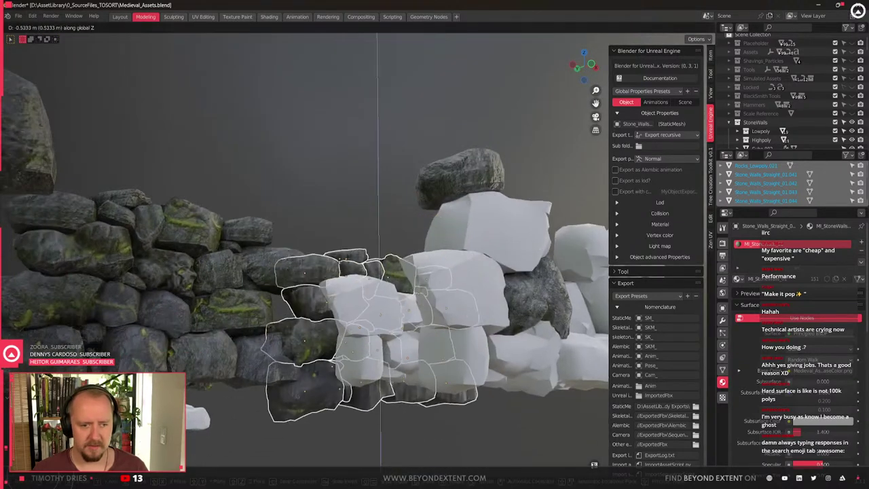
pyautogui.click(382, 186)
pyautogui.moveTo(383, 186); pyautogui.dragTo(301, 310, button='middle')
pyautogui.scroll(-3, 337, 304)
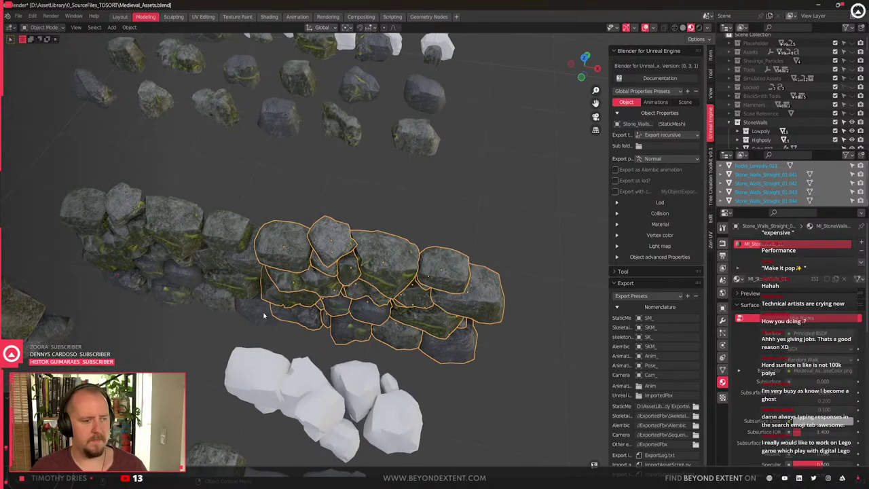
# Move the loose textured stones sideways, away from the one-piece wall and clear of the untextured walls
pyautogui.moveTo(265, 315); pyautogui.dragTo(337, 284, button='middle')
pyautogui.scroll(2, 349, 291)
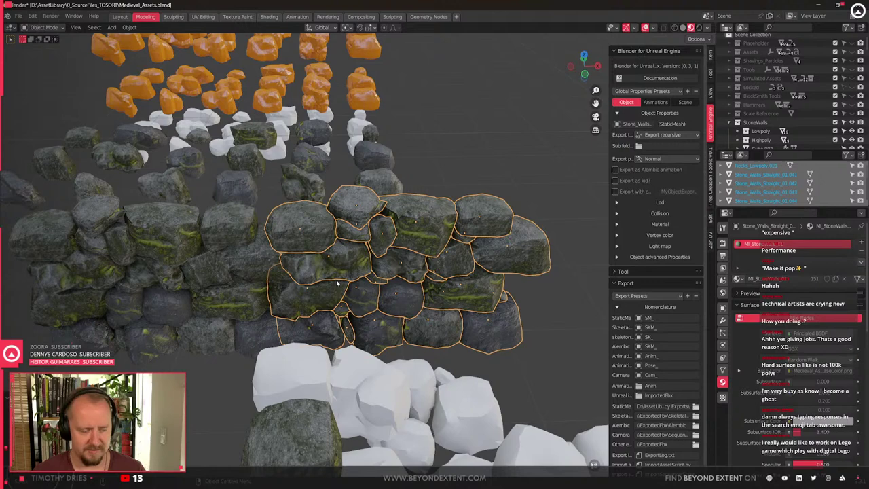
pyautogui.scroll(-5, 336, 284)
pyautogui.scroll(6, 340, 292)
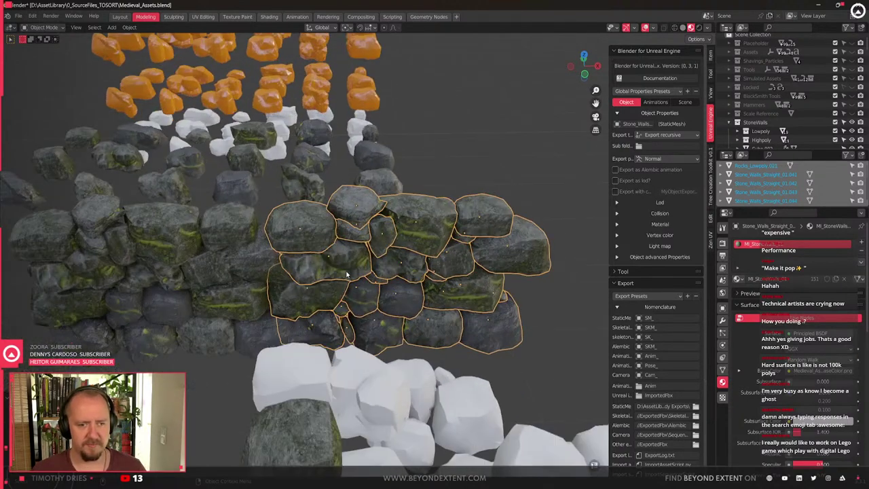
pyautogui.moveTo(341, 299); pyautogui.dragTo(351, 245, button='middle')
pyautogui.press('g')
pyautogui.click(497, 311)
pyautogui.scroll(-1, 350, 245)
pyautogui.scroll(-4, 350, 241)
pyautogui.scroll(5, 351, 246)
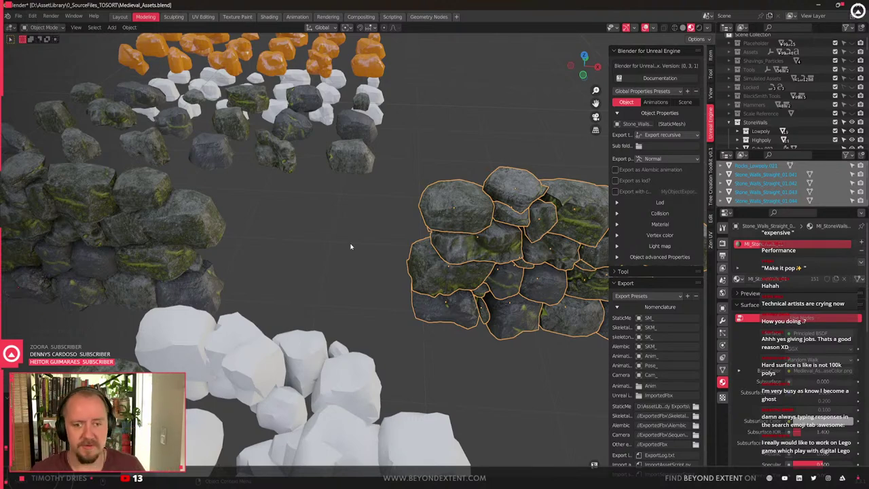
# Select stone Stone_Walls_Straight_03.007 of the front untextured wall and examine its shape against the textured rocks
pyautogui.scroll(-2, 351, 247)
pyautogui.moveTo(404, 294); pyautogui.dragTo(413, 229, button='middle')
pyautogui.click(319, 285)
pyautogui.press('KP_Decimal')
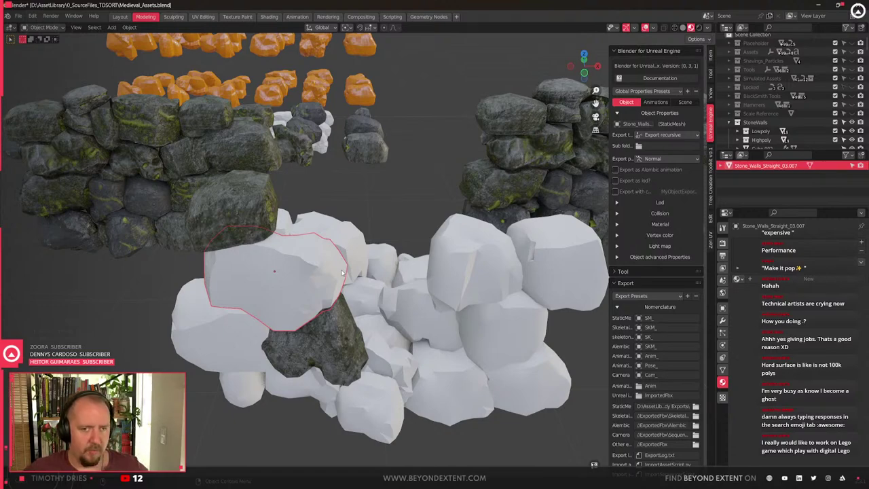
pyautogui.scroll(-5, 311, 222)
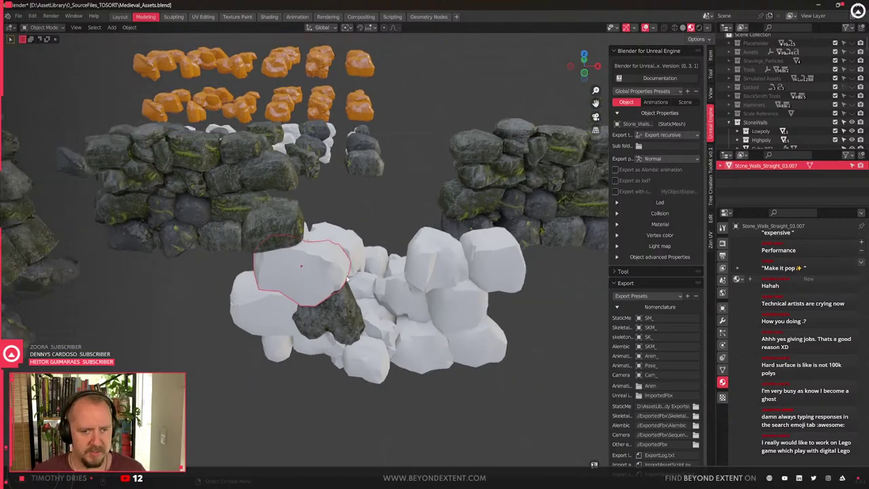
pyautogui.moveTo(311, 222); pyautogui.dragTo(373, 360, button='middle')
pyautogui.scroll(3, 372, 319)
pyautogui.scroll(2, 354, 288)
pyautogui.scroll(-5, 360, 288)
pyautogui.scroll(2, 279, 240)
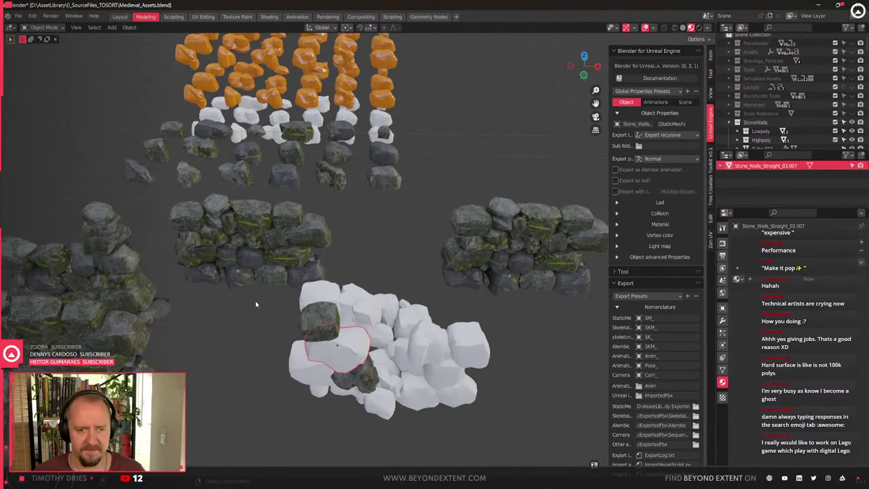
# Try linking the object data of Rocks_Lowpoly.013 to stone Stone_Walls_Straight_03.007, and undo the link
pyautogui.click(288, 135)
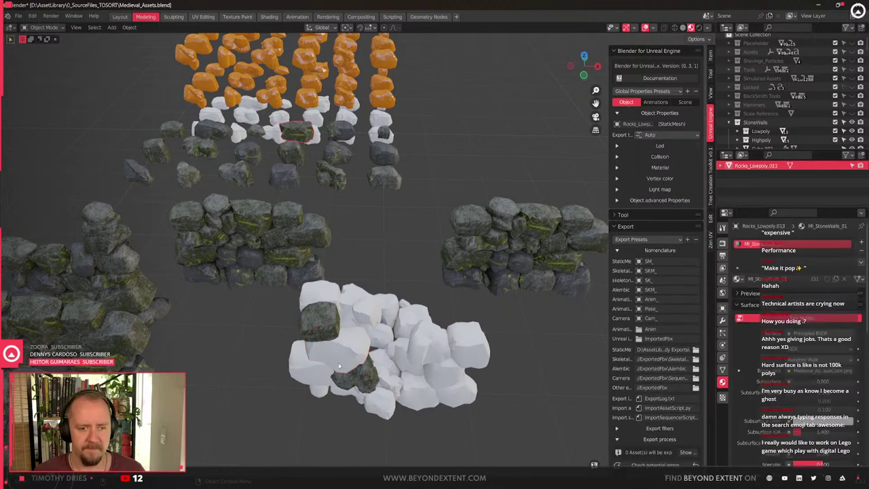
pyautogui.click(347, 340)
pyautogui.keyDown('shift'); pyautogui.click(350, 133); pyautogui.keyUp('shift')
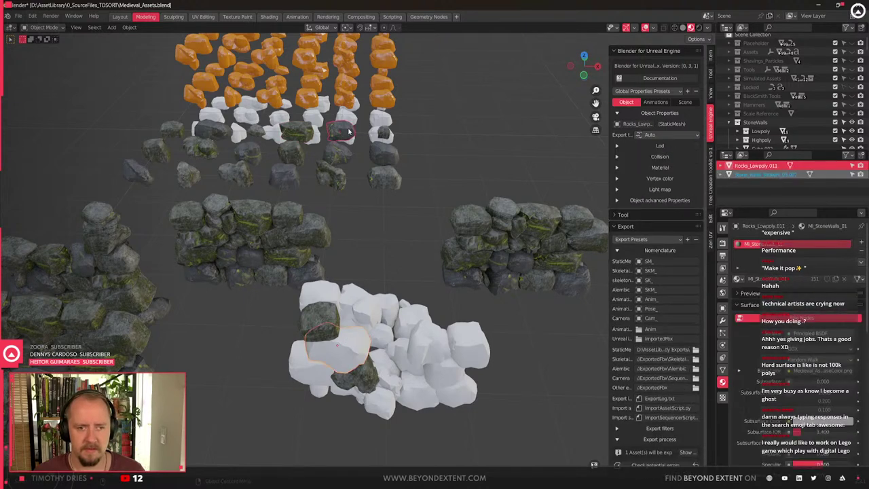
pyautogui.click(349, 367)
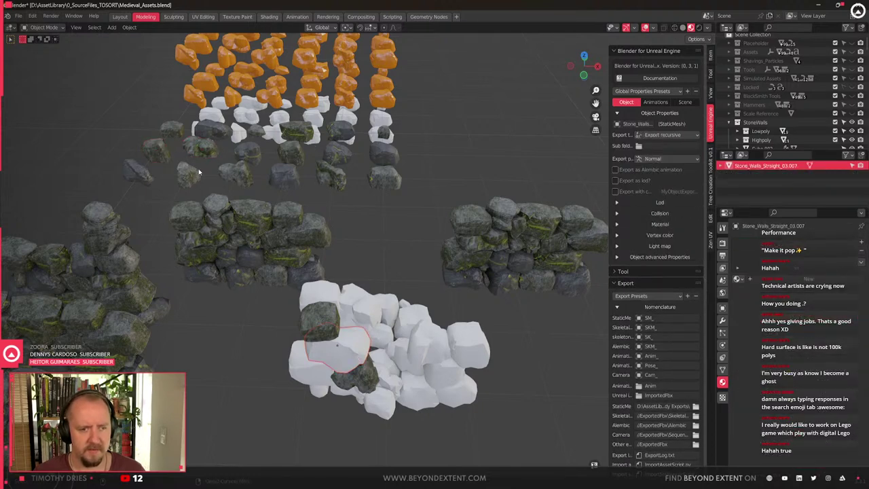
pyautogui.keyDown('shift'); pyautogui.click(294, 127); pyautogui.keyUp('shift')
pyautogui.hotkey('ctrl', 'l')
pyautogui.click(293, 127)
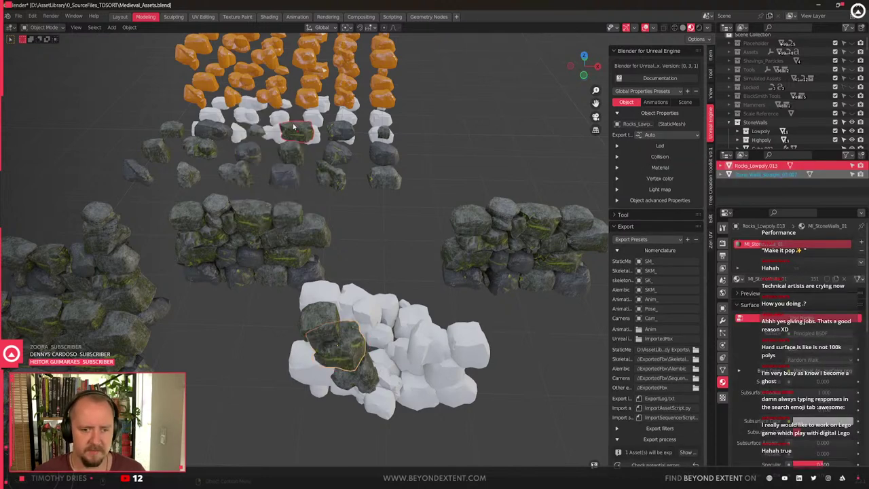
pyautogui.hotkey('ctrl', 'z')
pyautogui.click(431, 293)
# Link the object data of Rocks_Lowpoly.004 to the upper end stone Stone_Walls_Straight_03.010 of the front untextured wall
pyautogui.keyDown('shift'); pyautogui.moveTo(431, 293); pyautogui.dragTo(372, 272, button='middle'); pyautogui.keyUp('shift')
pyautogui.keyDown('shift'); pyautogui.moveTo(290, 140); pyautogui.dragTo(318, 141, button='middle'); pyautogui.keyUp('shift')
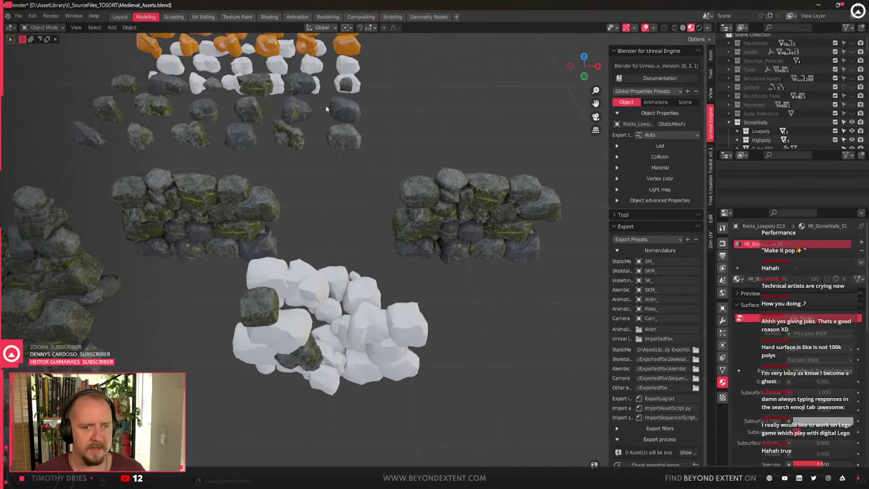
pyautogui.click(407, 324)
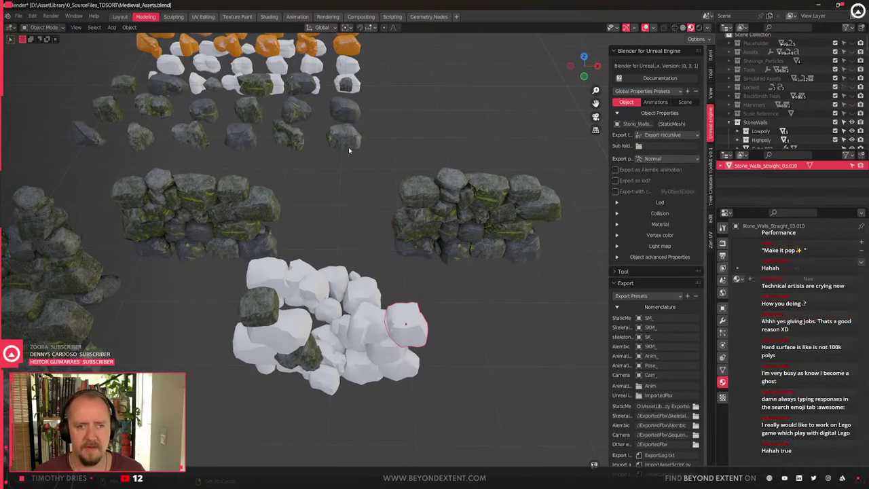
pyautogui.keyDown('shift'); pyautogui.click(346, 111); pyautogui.keyUp('shift')
pyautogui.hotkey('ctrl', 'l')
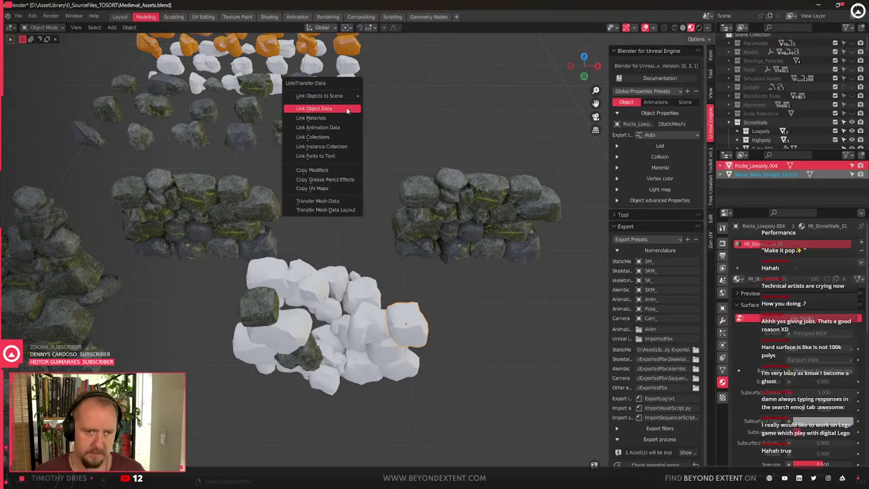
pyautogui.click(346, 110)
# Link the object data of the fifth rock in the middle textured row to the stone beside Stone_Walls_Straight_03.010
pyautogui.click(371, 323)
pyautogui.keyDown('shift'); pyautogui.click(297, 111); pyautogui.keyUp('shift')
pyautogui.hotkey('ctrl', 'l')
pyautogui.click(293, 112)
# Link the object data of Rocks_Lowpoly.007 to stone Stone_Walls_Straight_03.007 of the front wall
pyautogui.click(294, 343)
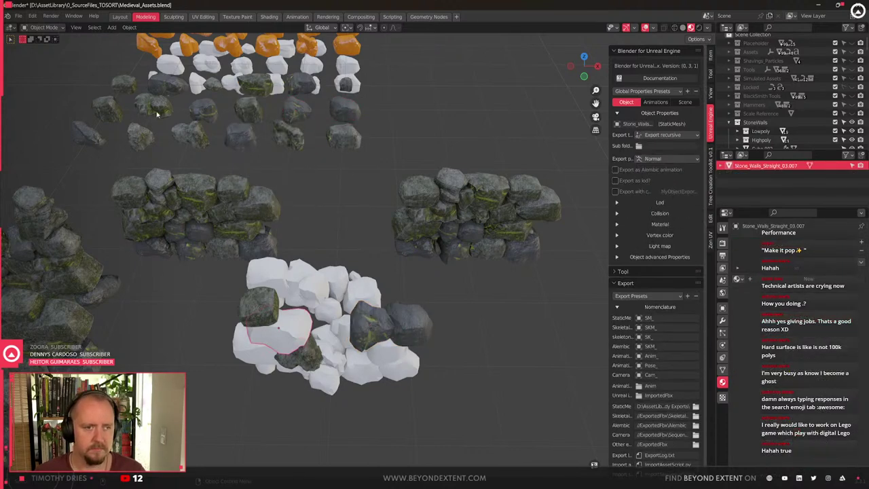
pyautogui.keyDown('shift'); pyautogui.click(174, 88); pyautogui.keyUp('shift')
pyautogui.hotkey('ctrl', 'l')
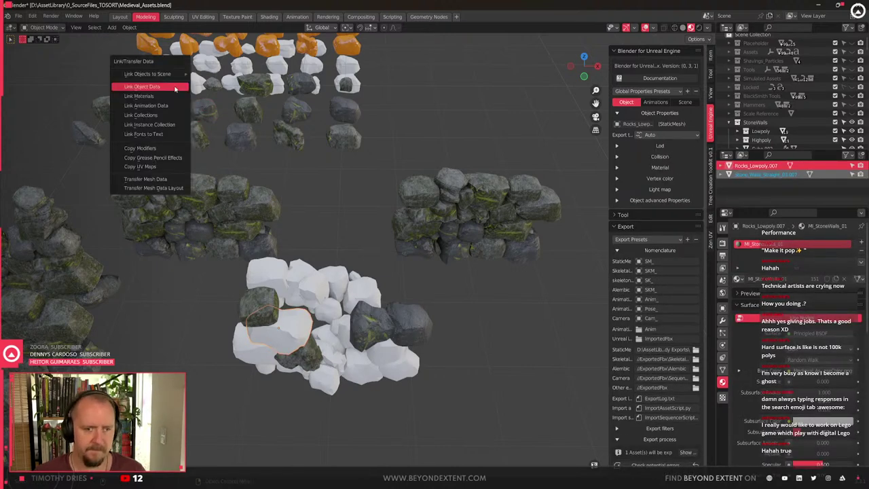
pyautogui.click(176, 89)
# Link the object data of Rocks_Lowpoly.014 to the end stone Stone_Walls_Straight_03.012 of the front wall
pyautogui.keyDown('shift'); pyautogui.click(113, 103); pyautogui.keyUp('shift')
pyautogui.keyDown('shift'); pyautogui.click(122, 87); pyautogui.keyUp('shift')
pyautogui.hotkey('ctrl', 'l')
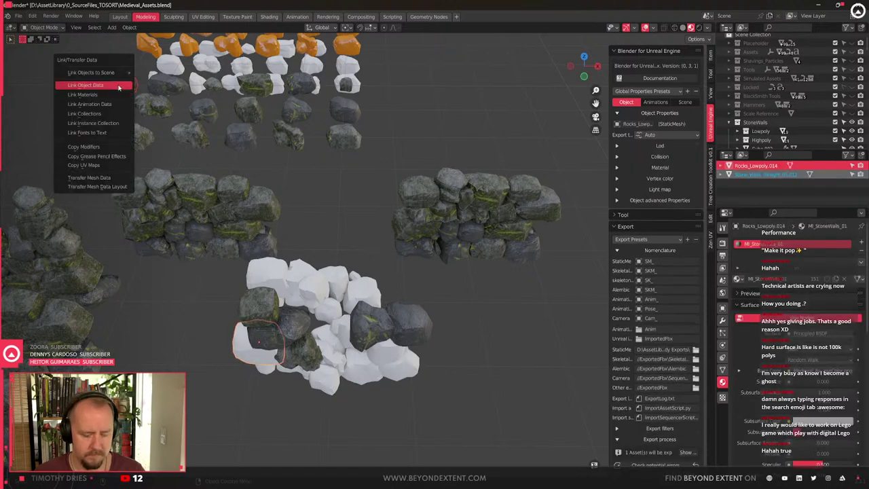
pyautogui.click(119, 86)
# Link the object data of Rocks_Lowpoly.017 to the small lower stone Stone_Walls_Straight_03.013 of the front wall
pyautogui.click(266, 366)
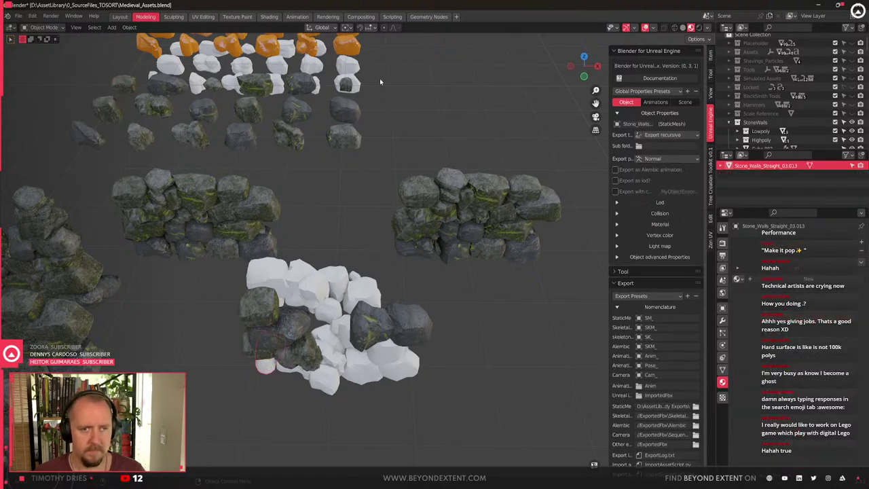
pyautogui.keyDown('shift'); pyautogui.click(265, 359); pyautogui.keyUp('shift')
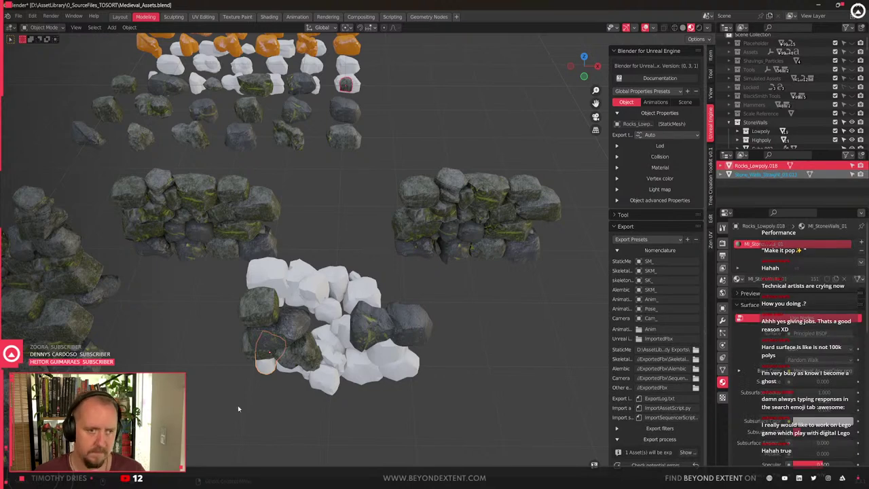
pyautogui.keyDown('shift'); pyautogui.click(133, 140); pyautogui.keyUp('shift')
pyautogui.hotkey('ctrl', 'l')
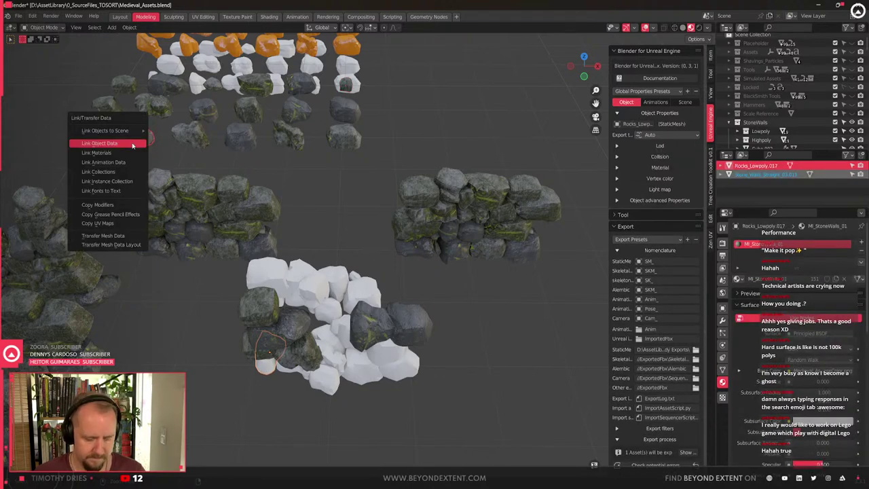
pyautogui.click(132, 144)
# Link the object data of Rocks_Lowpoly.011 to the bottom stone Stone_Walls_Straight_03.015 of the front wall
pyautogui.click(325, 385)
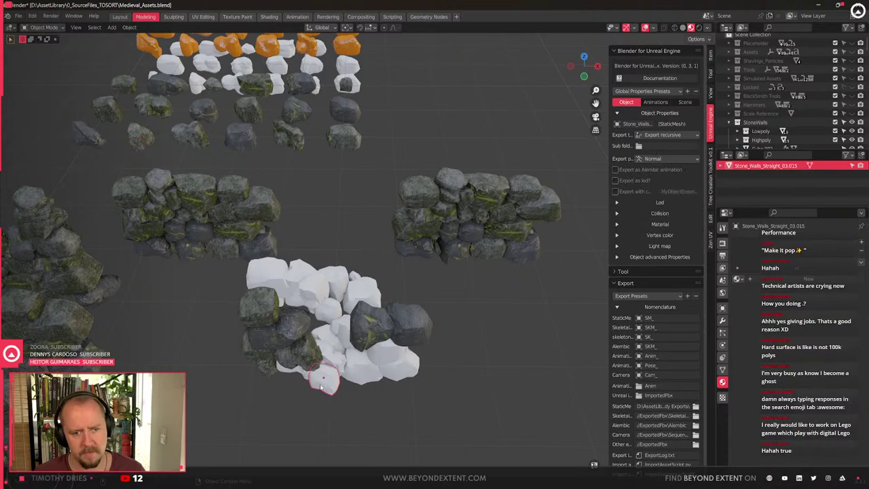
pyautogui.keyDown('shift'); pyautogui.click(298, 93); pyautogui.keyUp('shift')
pyautogui.hotkey('ctrl', 'l')
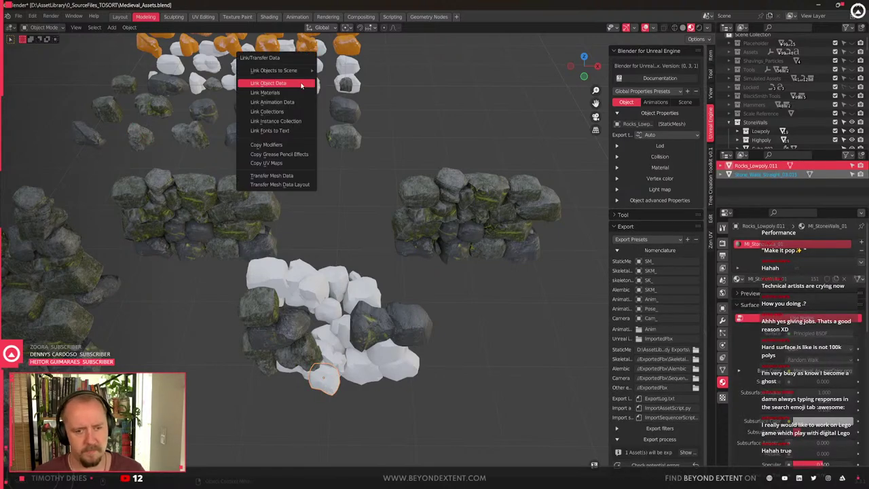
pyautogui.click(301, 83)
# Link the object data of Rocks_Lowpoly.016 to the stone Stone_Walls_Straight_03 above the bottom row of the front wall
pyautogui.click(330, 394)
pyautogui.moveTo(330, 394); pyautogui.dragTo(361, 180, button='middle')
pyautogui.scroll(2, 331, 285)
pyautogui.scroll(-5, 345, 317)
pyautogui.keyDown('shift'); pyautogui.click(360, 203); pyautogui.keyUp('shift')
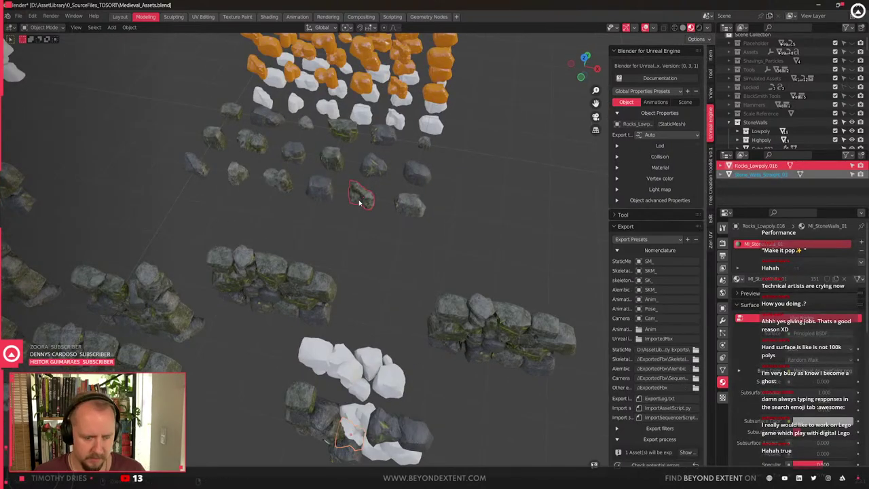
pyautogui.hotkey('ctrl', 'l')
pyautogui.click(360, 202)
pyautogui.moveTo(370, 291); pyautogui.dragTo(373, 335, button='middle')
pyautogui.scroll(3, 373, 334)
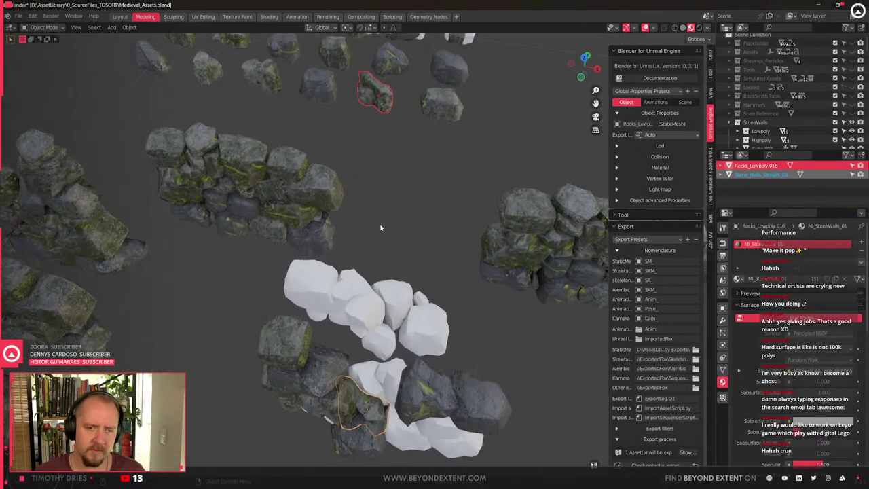
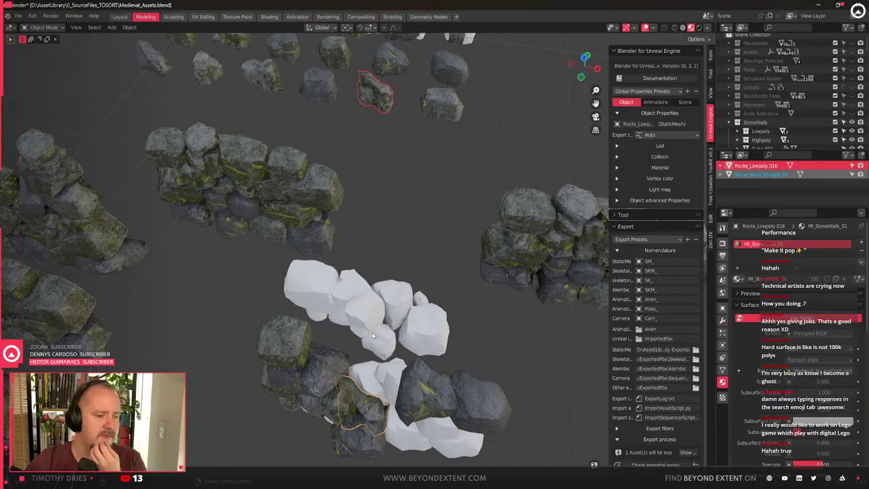
# Link the object data of Rocks_Lowpoly.016 to the lower stone Stone_Walls_Straight_03.014 of the front wall
pyautogui.scroll(2, 373, 339)
pyautogui.keyDown('shift'); pyautogui.moveTo(403, 345); pyautogui.dragTo(407, 313, button='middle'); pyautogui.keyUp('shift')
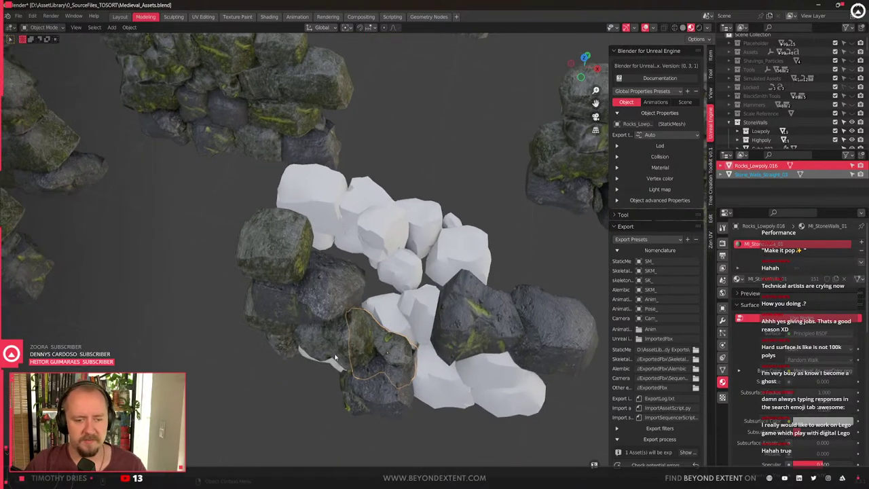
pyautogui.click(337, 372)
pyautogui.press('KP_Decimal')
pyautogui.scroll(-2, 337, 372)
pyautogui.moveTo(336, 372); pyautogui.dragTo(370, 272, button='middle')
pyautogui.scroll(-1, 368, 299)
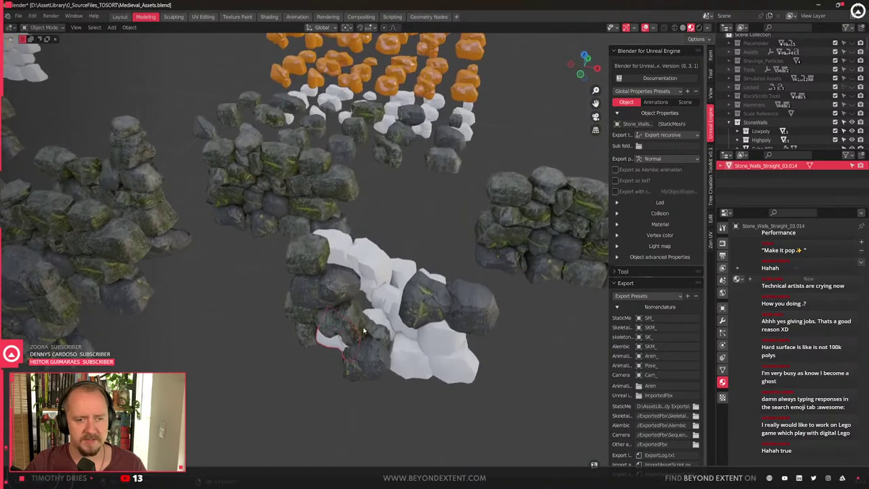
pyautogui.scroll(1, 380, 260)
pyautogui.scroll(-3, 380, 260)
pyautogui.keyDown('shift'); pyautogui.scroll(1, 382, 261); pyautogui.keyUp('shift')
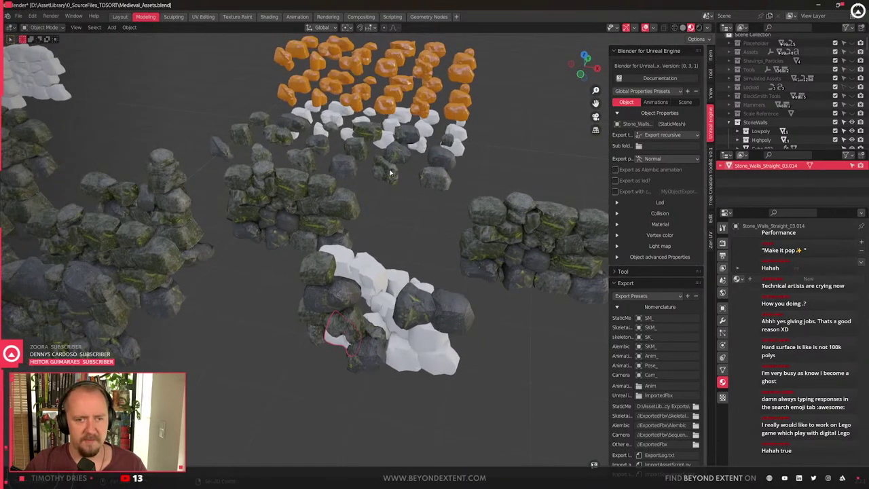
pyautogui.click(391, 173)
pyautogui.hotkey('ctrl', 'l')
pyautogui.click(390, 171)
# Link the object data of the third textured rock in the middle library row to the stone Stone_Walls_Straight_03.009 of the front wall
pyautogui.scroll(2, 345, 309)
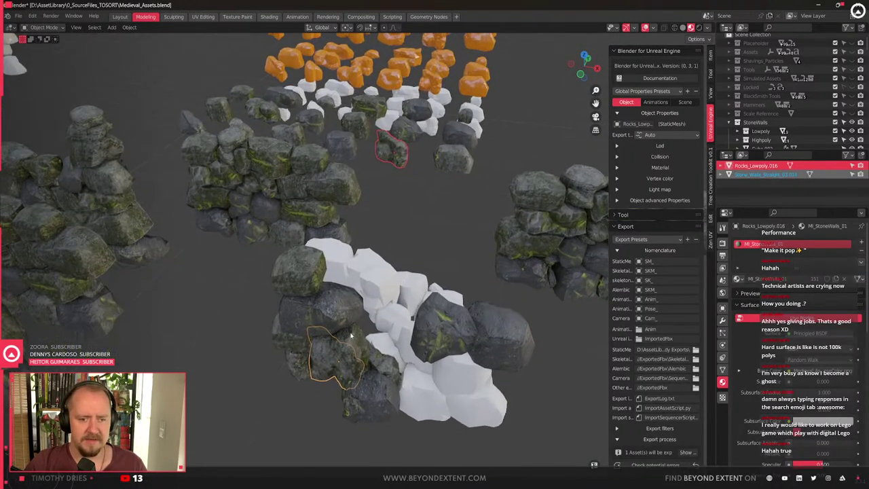
pyautogui.keyDown('shift'); pyautogui.moveTo(358, 323); pyautogui.dragTo(362, 304, button='middle'); pyautogui.keyUp('shift')
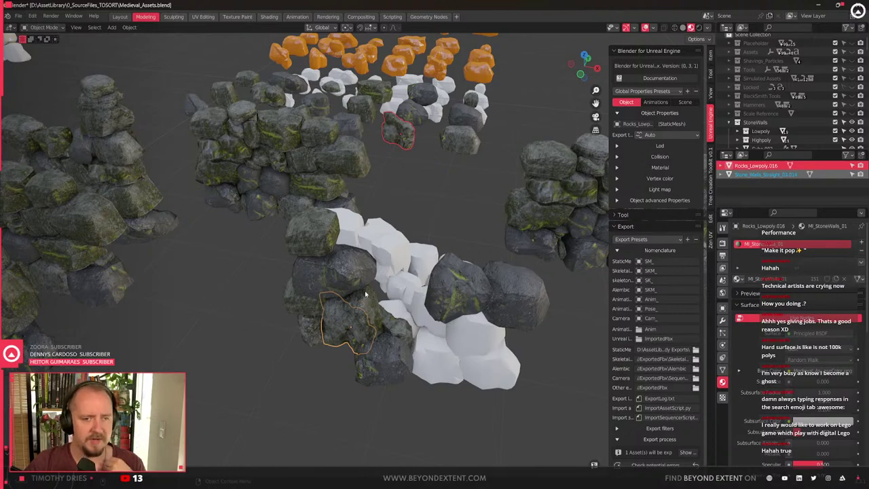
pyautogui.scroll(2, 366, 295)
pyautogui.scroll(-2, 365, 294)
pyautogui.moveTo(366, 294); pyautogui.dragTo(410, 290, button='middle')
pyautogui.click(411, 290)
pyautogui.scroll(-2, 410, 313)
pyautogui.scroll(-3, 407, 299)
pyautogui.click(375, 265)
pyautogui.keyDown('shift'); pyautogui.moveTo(376, 266); pyautogui.dragTo(355, 218, button='middle'); pyautogui.keyUp('shift')
pyautogui.scroll(4, 349, 297)
pyautogui.scroll(-1, 337, 279)
pyautogui.scroll(-1, 353, 207)
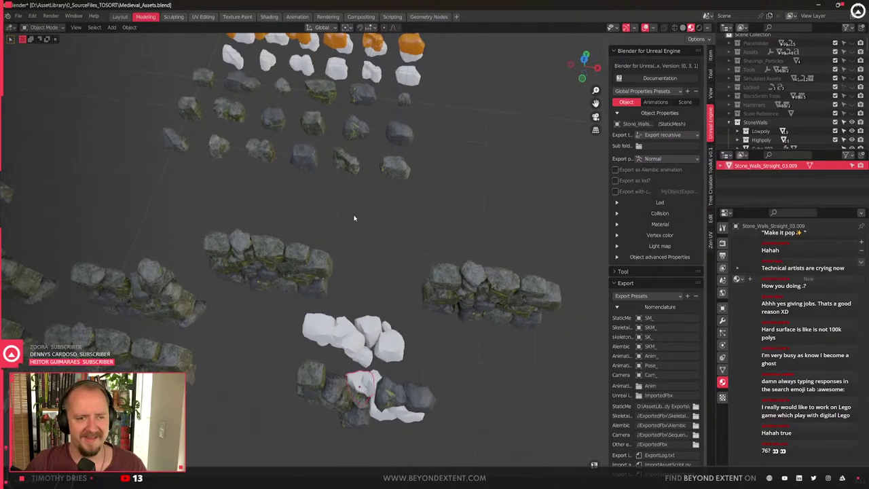
pyautogui.keyDown('shift'); pyautogui.click(268, 122); pyautogui.keyUp('shift')
pyautogui.hotkey('ctrl', 'l')
pyautogui.click(267, 123)
# Link the object data of Rocks_Lowpoly.003 to the bottom stone Stone_Walls_Straight_03.002 of the front wall
pyautogui.keyDown('shift'); pyautogui.moveTo(386, 408); pyautogui.dragTo(362, 308, button='middle'); pyautogui.keyUp('shift')
pyautogui.scroll(3, 370, 267)
pyautogui.click(373, 276)
pyautogui.scroll(-3, 369, 277)
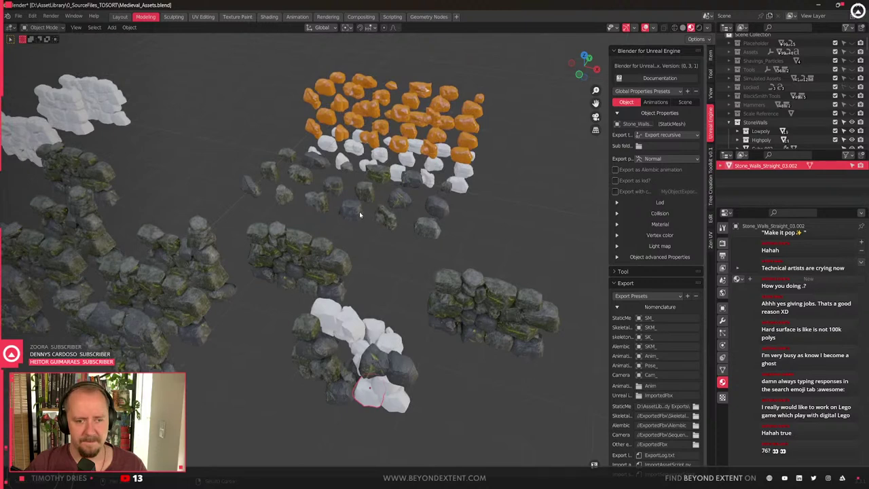
pyautogui.keyDown('shift'); pyautogui.click(360, 214); pyautogui.keyUp('shift')
pyautogui.hotkey('ctrl', 'l')
pyautogui.click(361, 213)
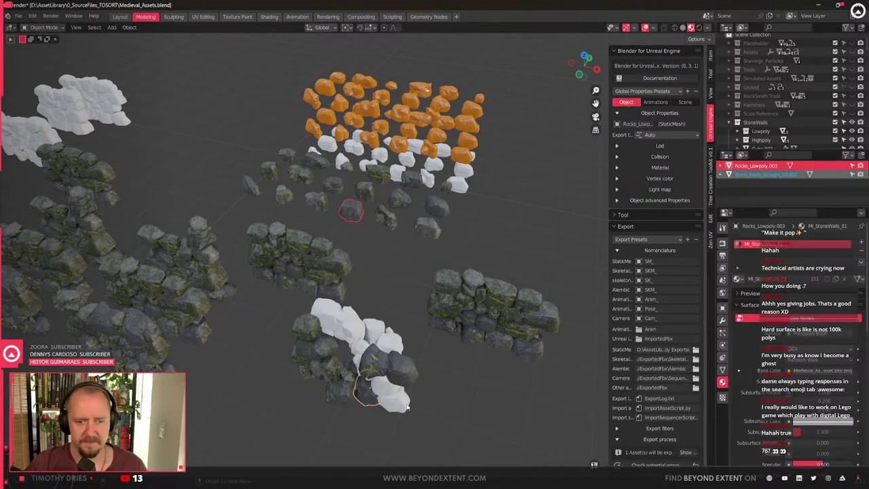
# Link the object data of Rocks_Lowpoly.005 to the bottom end stone Stone_Walls_Straight_03.005 of the front wall
pyautogui.click(406, 405)
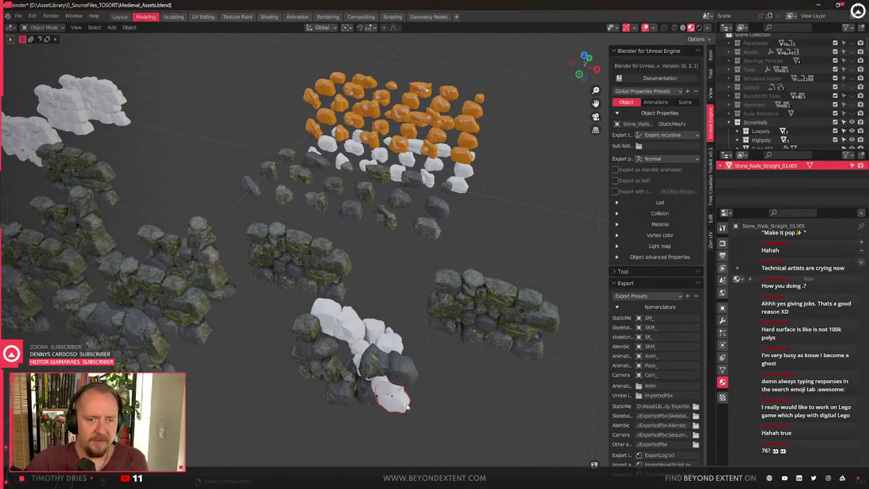
pyautogui.moveTo(439, 263); pyautogui.dragTo(407, 315, button='middle')
pyautogui.keyDown('shift'); pyautogui.click(401, 209); pyautogui.keyUp('shift')
pyautogui.hotkey('ctrl', 'l')
pyautogui.click(404, 209)
# Link the object data of Rocks_Lowpoly.004 to the white stone just above the textured bottom end stone of the front wall
pyautogui.keyDown('shift'); pyautogui.moveTo(401, 398); pyautogui.dragTo(391, 357, button='middle'); pyautogui.keyUp('shift')
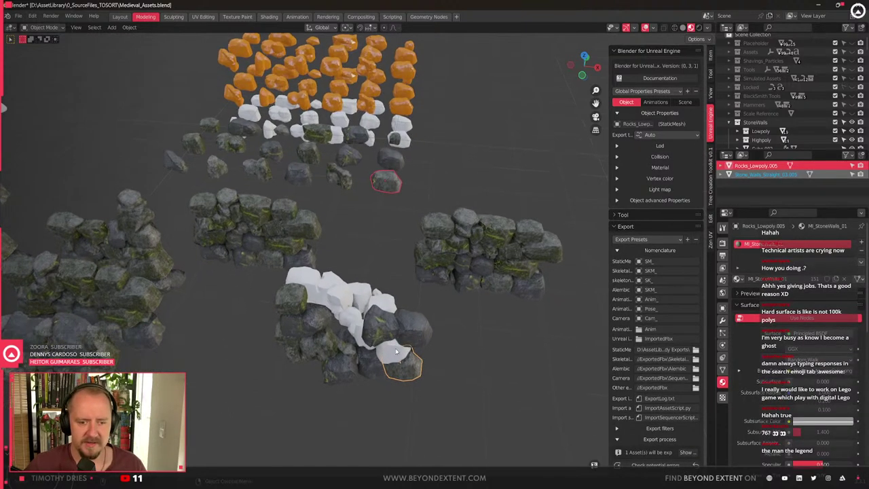
pyautogui.click(394, 349)
pyautogui.keyDown('shift'); pyautogui.click(391, 157); pyautogui.keyUp('shift')
pyautogui.hotkey('ctrl', 'l')
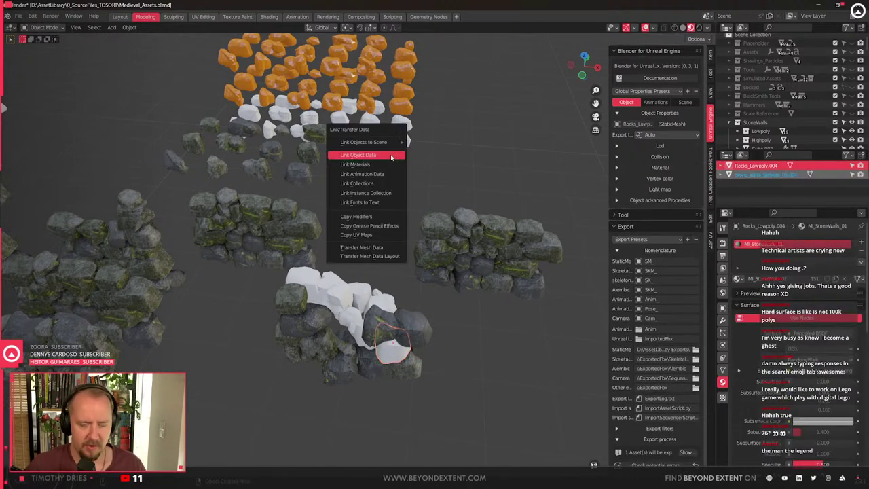
pyautogui.click(391, 157)
# Link the object data of Rocks_Lowpoly.009 to the middle stone Stone_Walls_Straight_03.006 of the front wall
pyautogui.moveTo(362, 252); pyautogui.dragTo(344, 307, button='middle')
pyautogui.scroll(4, 343, 331)
pyautogui.moveTo(379, 407); pyautogui.dragTo(418, 364, button='middle')
pyautogui.click(331, 373)
pyautogui.scroll(-2, 320, 377)
pyautogui.scroll(-4, 254, 147)
pyautogui.moveTo(254, 146)
pyautogui.mouseDown(button='middle')
pyautogui.moveTo(262, 180)
pyautogui.moveTo(246, 161)
pyautogui.mouseUp(button='middle')
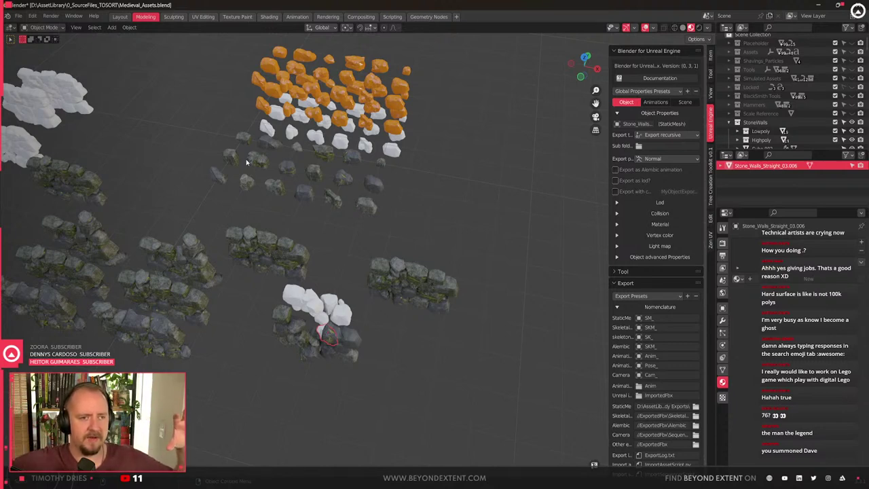
pyautogui.moveTo(276, 231); pyautogui.dragTo(395, 201, button='middle')
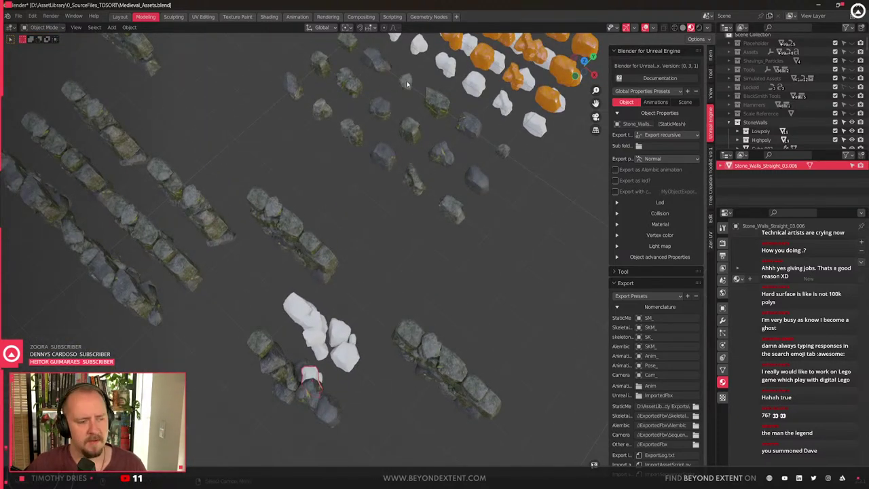
pyautogui.moveTo(396, 186); pyautogui.dragTo(336, 334, button='middle')
pyautogui.scroll(2, 336, 334)
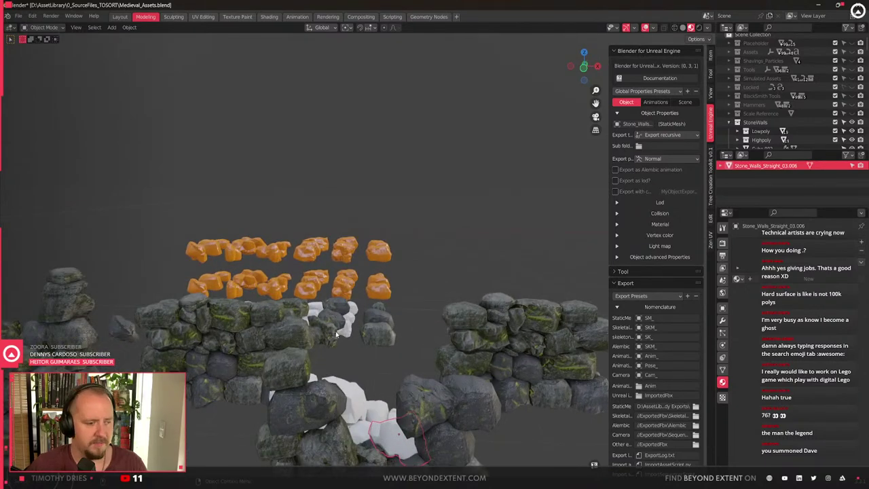
pyautogui.moveTo(372, 244); pyautogui.dragTo(351, 296, button='middle')
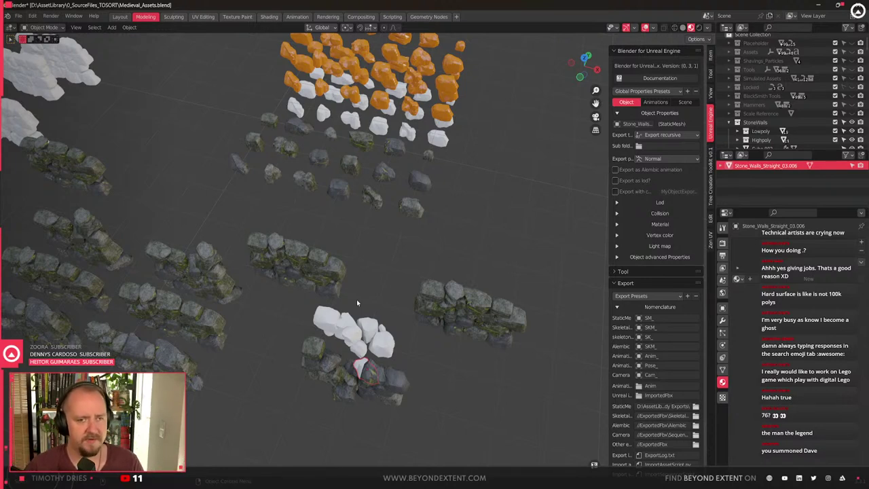
pyautogui.scroll(-1, 357, 300)
pyautogui.moveTo(446, 343); pyautogui.dragTo(362, 334, button='middle')
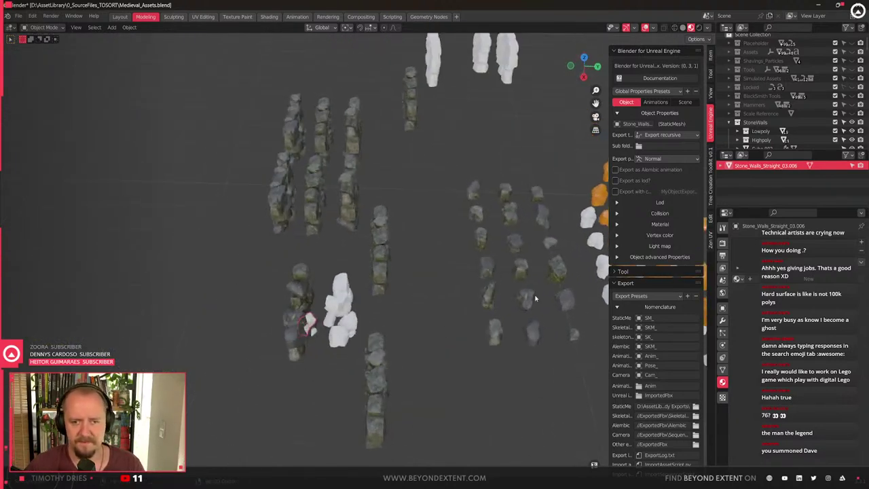
pyautogui.moveTo(534, 297); pyautogui.dragTo(520, 301, button='middle')
pyautogui.keyDown('shift'); pyautogui.click(520, 304); pyautogui.keyUp('shift')
pyautogui.hotkey('ctrl', 'l')
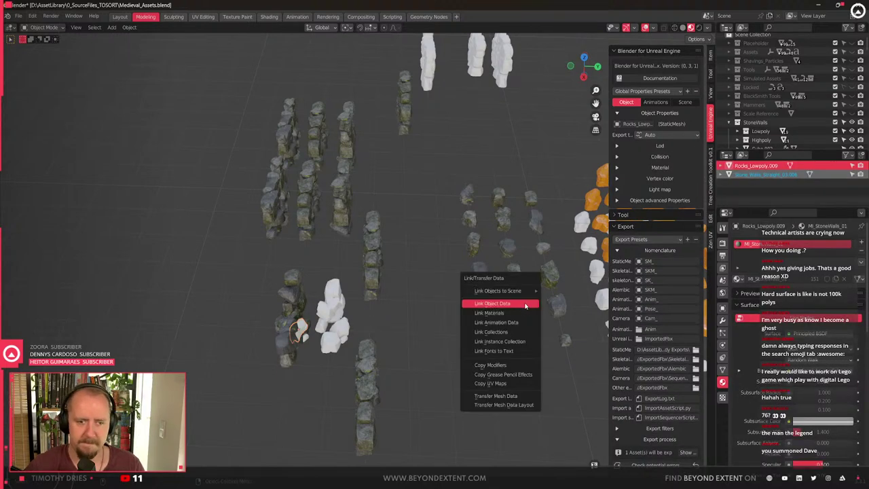
pyautogui.click(525, 306)
# Link the object data of Rocks_Lowpoly.008 to the small filler stone Stone_Walls_Straight_03.016 of the front wall
pyautogui.scroll(3, 364, 316)
pyautogui.keyDown('shift'); pyautogui.moveTo(276, 394); pyautogui.dragTo(321, 322, button='middle'); pyautogui.keyUp('shift')
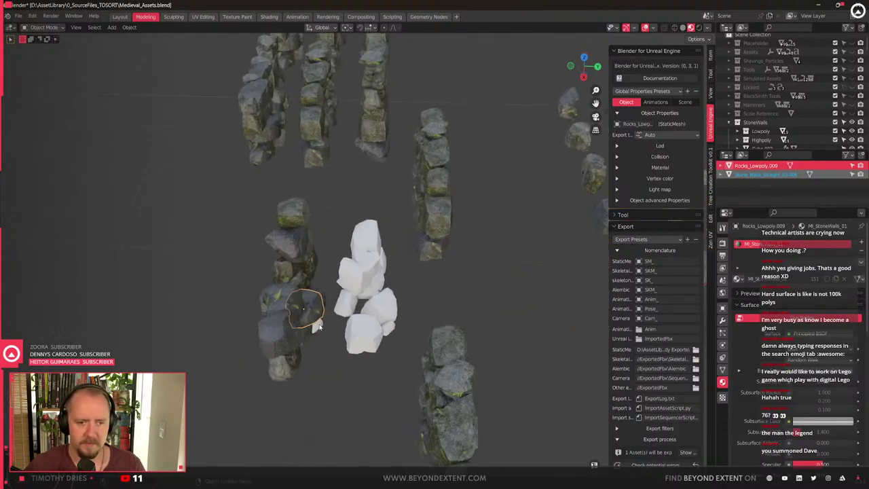
pyautogui.click(320, 324)
pyautogui.scroll(-2, 329, 327)
pyautogui.keyDown('shift'); pyautogui.moveTo(502, 332); pyautogui.dragTo(451, 349, button='middle'); pyautogui.keyUp('shift')
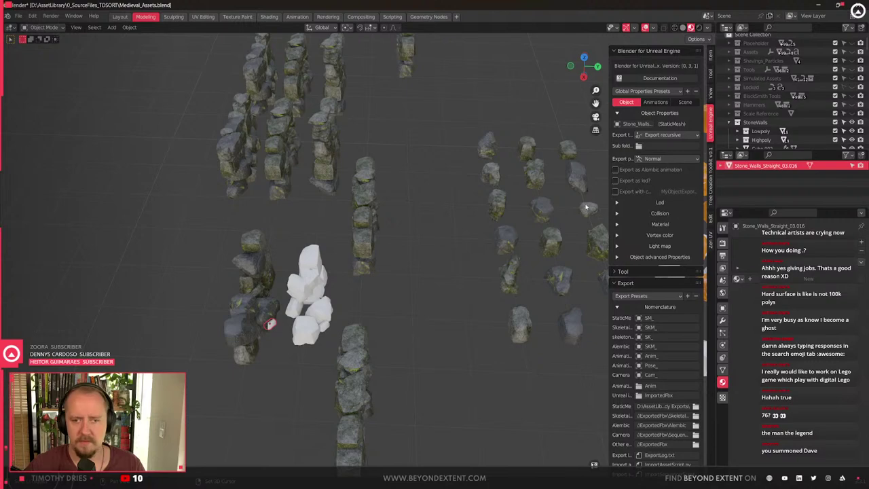
pyautogui.keyDown('shift'); pyautogui.click(586, 207); pyautogui.keyUp('shift')
pyautogui.rightClick(590, 208)
pyautogui.moveTo(168, 352); pyautogui.dragTo(199, 335, button='middle')
pyautogui.scroll(3, 305, 301)
pyautogui.scroll(-3, 305, 301)
pyautogui.scroll(6, 346, 334)
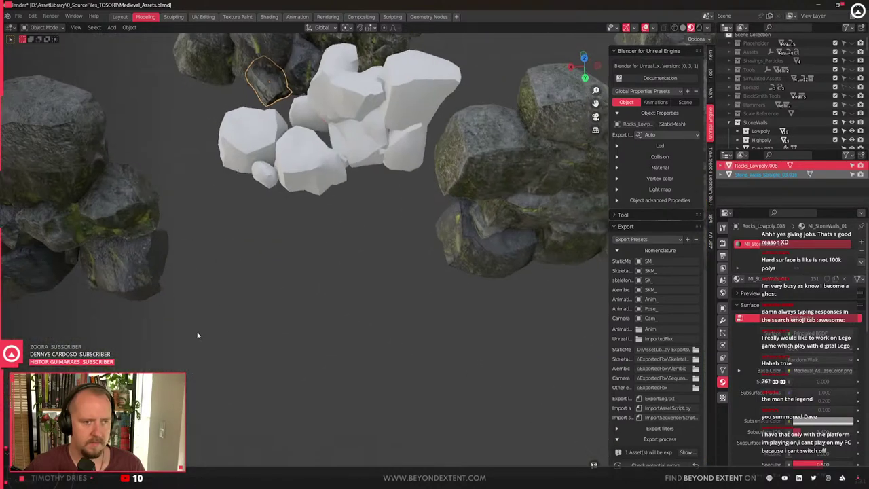
pyautogui.keyDown('shift'); pyautogui.moveTo(233, 93); pyautogui.dragTo(297, 246, button='middle'); pyautogui.keyUp('shift')
pyautogui.scroll(4, 299, 249)
pyautogui.click(277, 217)
pyautogui.press('r')
pyautogui.press('Escape')
# Rotate the small filler stone Stone_Walls_Straight_03.016 around Z and by about -89° around the global X axis
pyautogui.click(254, 275)
pyautogui.press('r')
pyautogui.press('z')
pyautogui.click(405, 212)
pyautogui.moveTo(405, 212); pyautogui.dragTo(294, 249, button='middle')
pyautogui.scroll(4, 294, 249)
pyautogui.scroll(-5, 345, 270)
pyautogui.moveTo(345, 271); pyautogui.dragTo(378, 299, button='middle')
pyautogui.scroll(-1, 315, 358)
pyautogui.scroll(3, 317, 358)
pyautogui.press('r')
pyautogui.press('x')
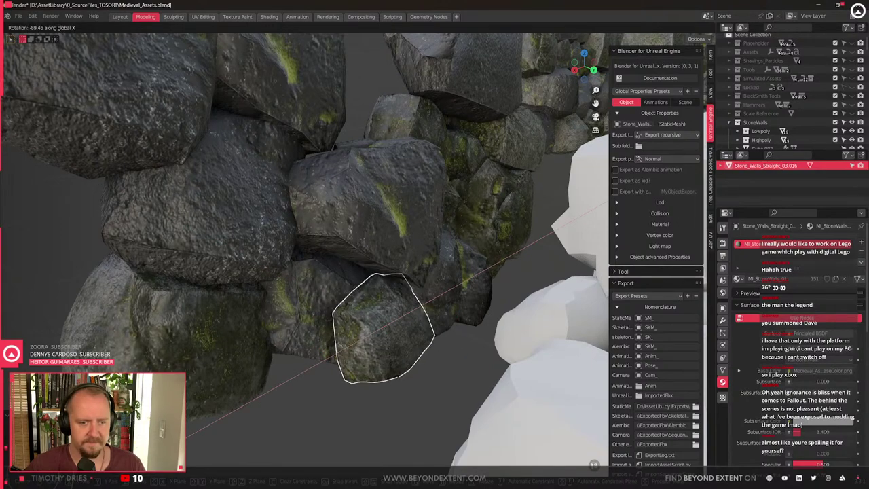
pyautogui.click(396, 378)
pyautogui.moveTo(396, 378); pyautogui.dragTo(435, 333, button='middle')
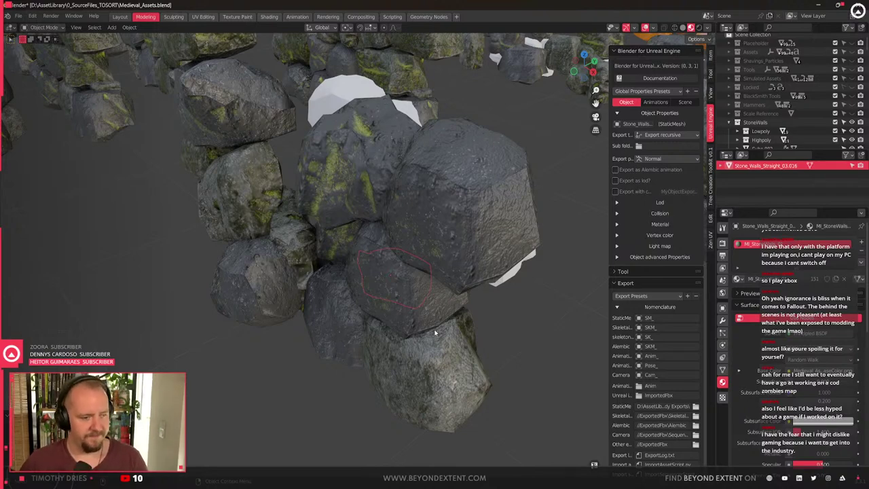
# Rotate the bottom stone Stone_Walls_Straight_03.015 by about 35° around the global Y axis
pyautogui.moveTo(435, 332); pyautogui.dragTo(391, 303, button='middle')
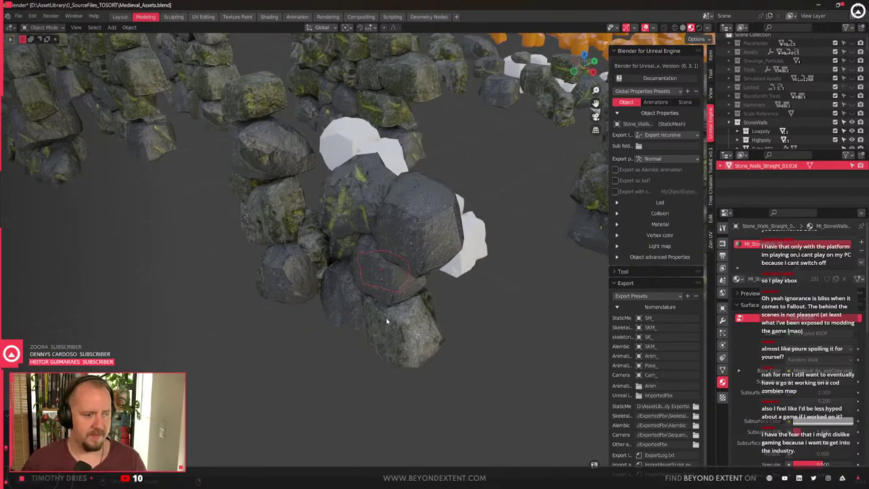
pyautogui.moveTo(392, 303); pyautogui.dragTo(378, 331, button='middle')
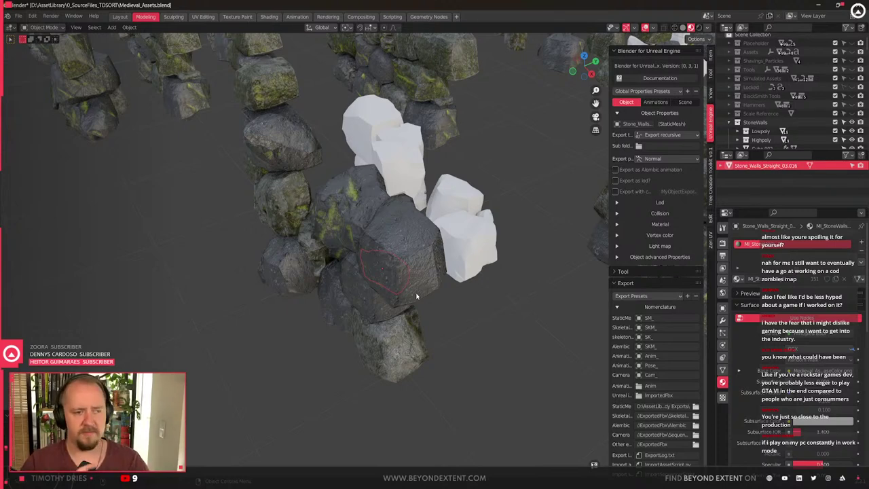
pyautogui.moveTo(417, 296); pyautogui.dragTo(359, 346, button='middle')
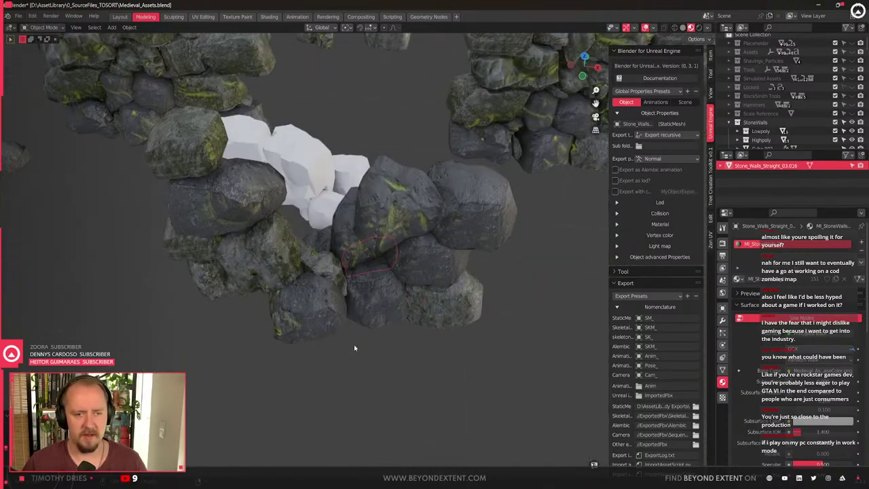
pyautogui.scroll(3, 333, 318)
pyautogui.moveTo(351, 312); pyautogui.dragTo(376, 290, button='middle')
pyautogui.scroll(1, 378, 289)
pyautogui.press('r')
pyautogui.press('y')
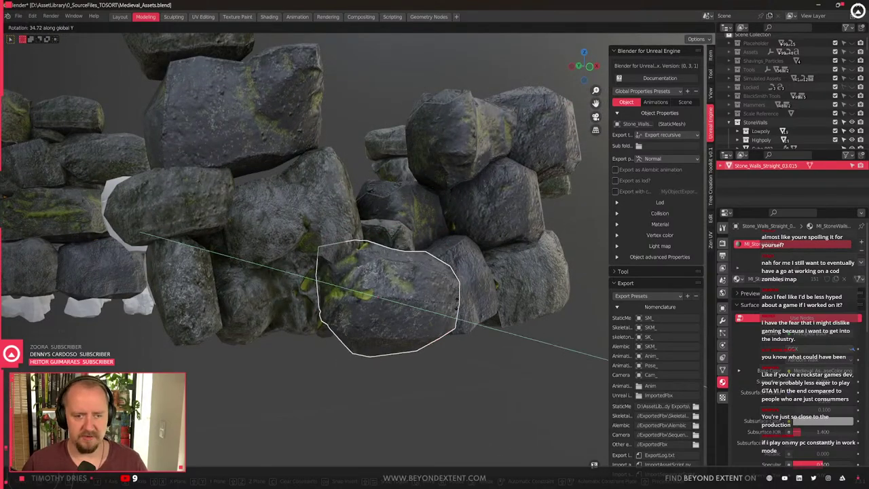
pyautogui.click(430, 303)
# Rotate the stone Stone_Walls_Straight_03.009 of the front wall around the global Y axis
pyautogui.moveTo(430, 303); pyautogui.dragTo(293, 353, button='middle')
pyautogui.scroll(5, 356, 283)
pyautogui.scroll(3, 357, 283)
pyautogui.moveTo(357, 284); pyautogui.dragTo(347, 321, button='middle')
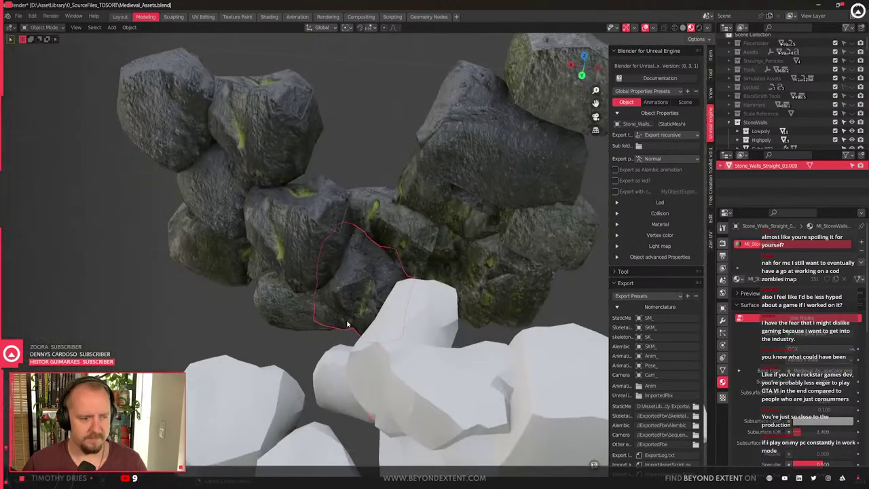
pyautogui.press('r')
pyautogui.press('y')
pyautogui.click(450, 299)
# Rotate the small stone Stone_Walls_Straight_03.016 around Z and shift it about 0.03 m horizontally with its height locked
pyautogui.moveTo(450, 299); pyautogui.dragTo(334, 311, button='middle')
pyautogui.scroll(-5, 334, 311)
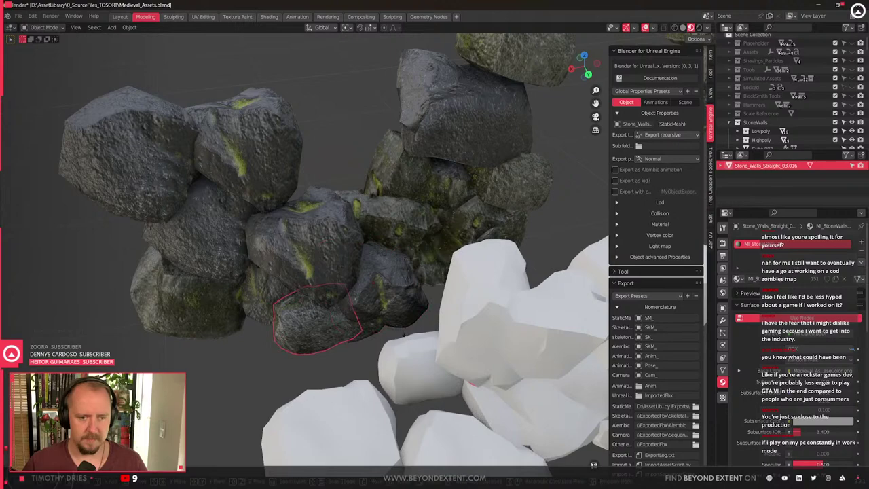
pyautogui.press('r')
pyautogui.press('z')
pyautogui.click(386, 367)
pyautogui.press('g')
pyautogui.hotkey('shift', 'z')
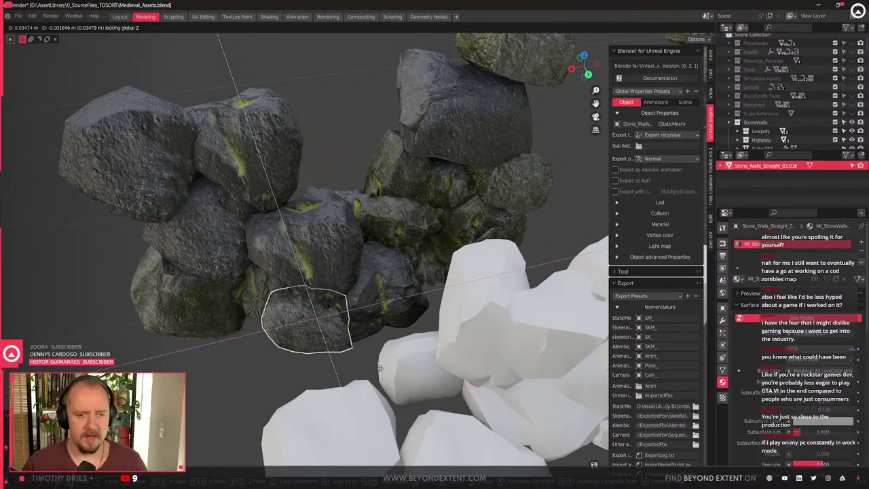
pyautogui.click(379, 376)
# Rotate the middle stone Stone_Walls_Straight_03.006 by about -25° around the global X axis
pyautogui.moveTo(378, 376); pyautogui.dragTo(345, 270, button='middle')
pyautogui.click(332, 273)
pyautogui.press('r')
pyautogui.press('x')
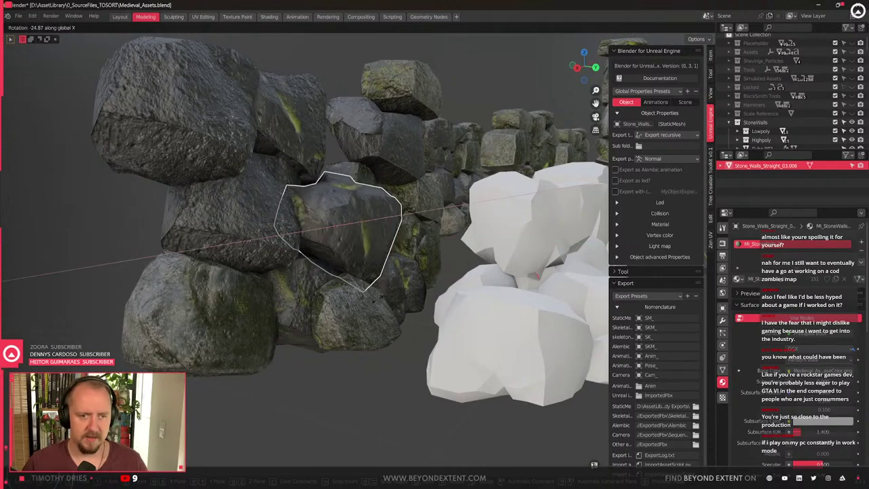
pyautogui.click(381, 299)
pyautogui.moveTo(382, 298); pyautogui.dragTo(369, 289, button='middle')
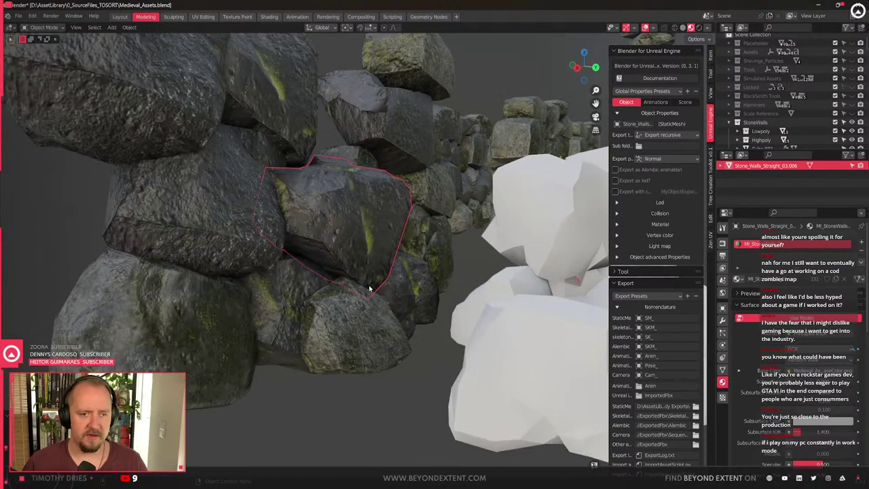
pyautogui.scroll(-1, 369, 288)
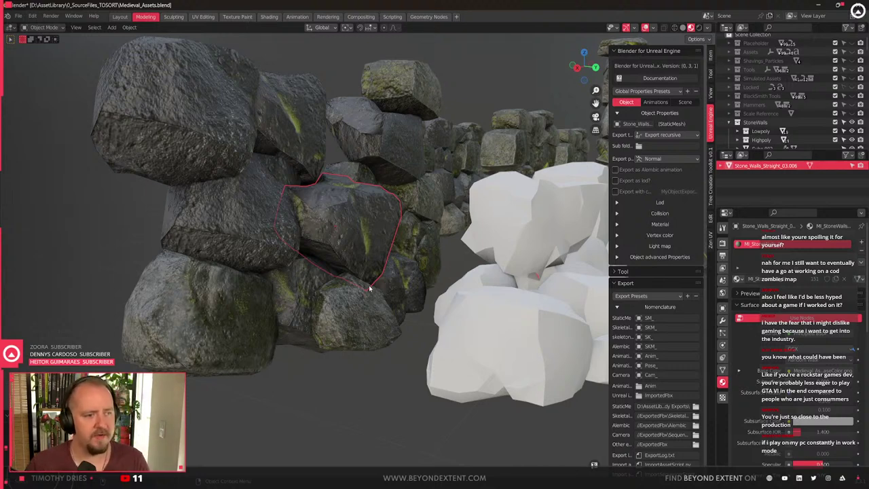
# Link the mesh of the textured rock Rocks_Lowpoly.002 to the middle wall stone Stone_Walls_Straight_03.006
pyautogui.moveTo(378, 238); pyautogui.dragTo(401, 330, button='middle')
pyautogui.moveTo(402, 289); pyautogui.dragTo(260, 266, button='middle')
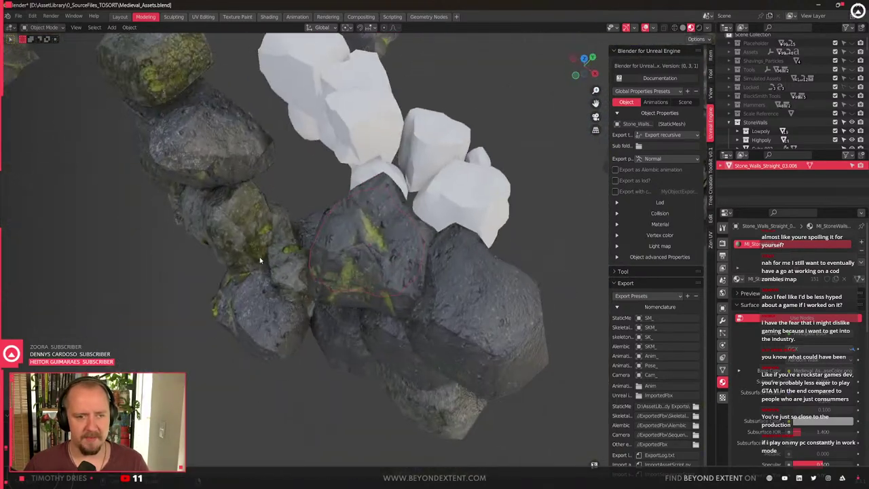
pyautogui.scroll(-5, 260, 266)
pyautogui.keyDown('shift'); pyautogui.moveTo(309, 230); pyautogui.dragTo(292, 274, button='middle'); pyautogui.keyUp('shift')
pyautogui.scroll(-4, 269, 269)
pyautogui.keyDown('shift'); pyautogui.moveTo(350, 122); pyautogui.dragTo(338, 195, button='middle'); pyautogui.keyUp('shift')
pyautogui.scroll(-2, 341, 162)
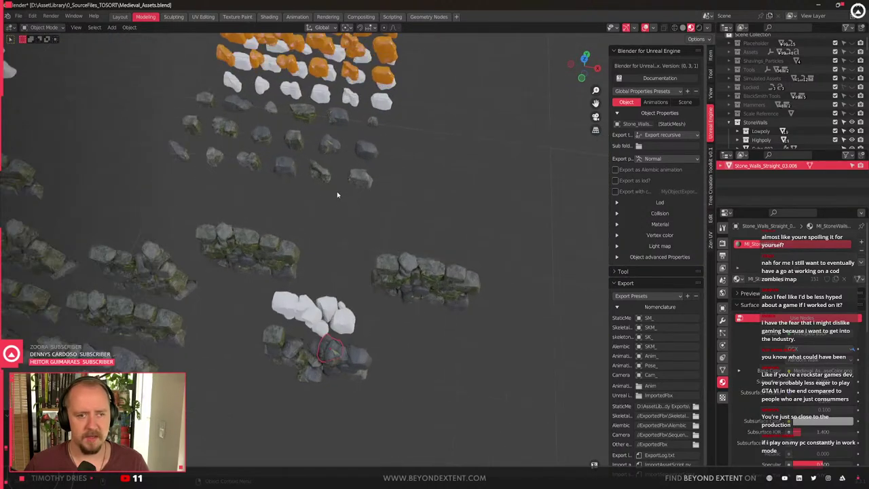
pyautogui.keyDown('shift'); pyautogui.click(230, 132); pyautogui.keyUp('shift')
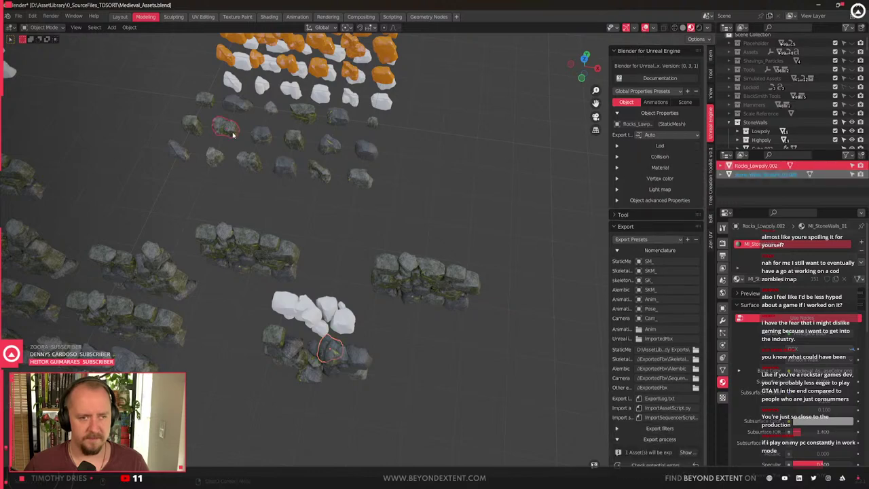
pyautogui.rightClick(232, 132)
pyautogui.scroll(3, 285, 307)
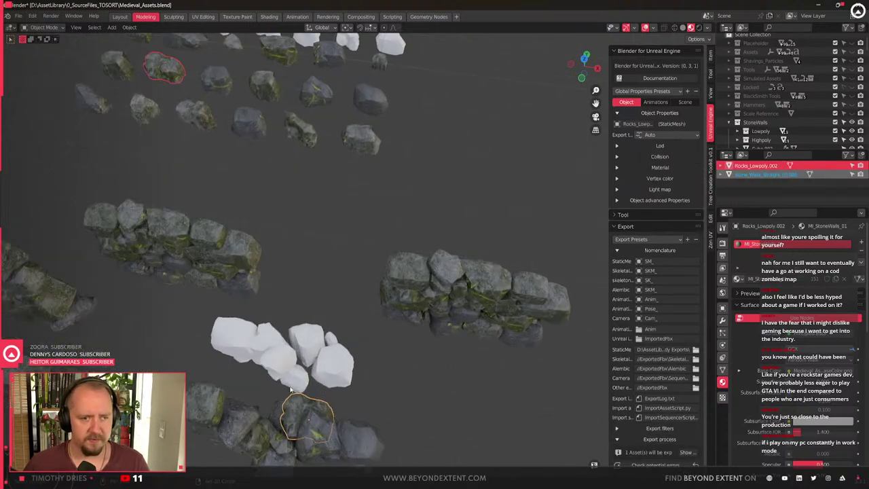
# Rotate Stone_Walls_Straight_03.006 by about 52° around the global Z axis and shift it horizontally with its height locked
pyautogui.click(296, 429)
pyautogui.press('KP_Decimal')
pyautogui.moveTo(296, 429); pyautogui.dragTo(475, 272, button='middle')
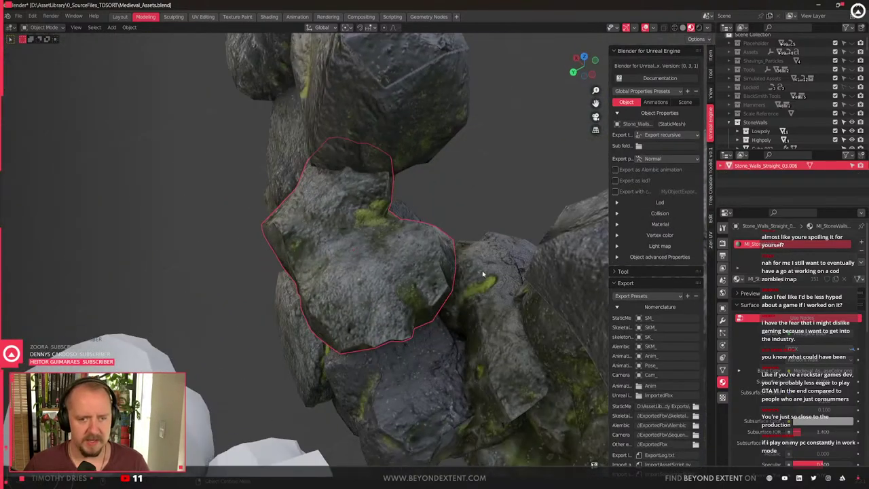
pyautogui.press('r')
pyautogui.press('z')
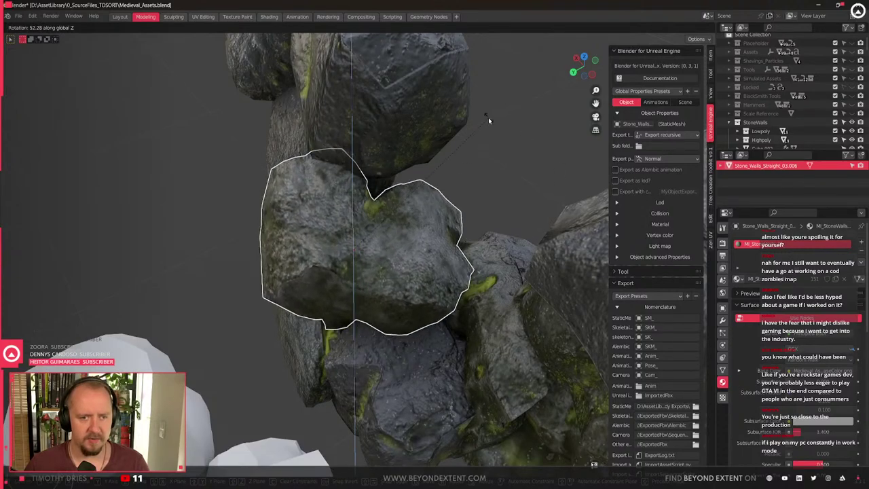
pyautogui.click(488, 115)
pyautogui.press('g')
pyautogui.hotkey('shift', 'z')
pyautogui.click(503, 90)
pyautogui.moveTo(353, 224); pyautogui.dragTo(410, 198, button='middle')
pyautogui.scroll(3, 371, 243)
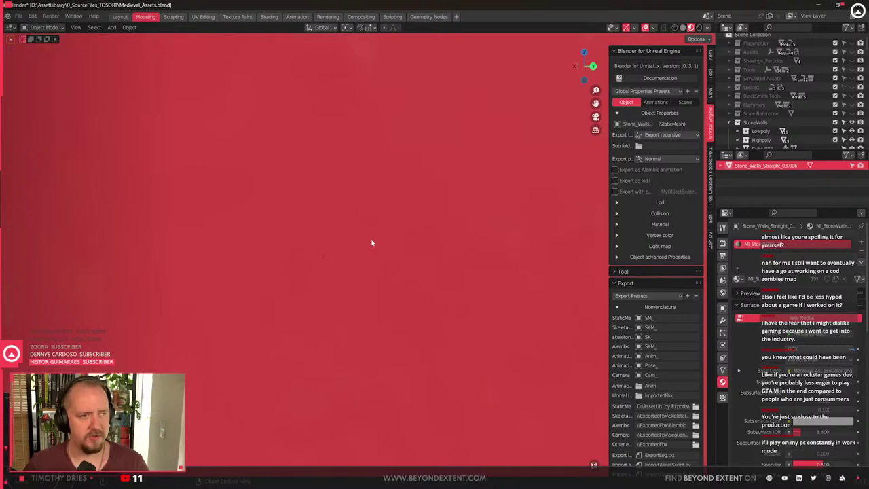
# Duplicate a small textured wall stone and bring the copy to the gap beneath the large dark upper stone
pyautogui.scroll(-6, 371, 242)
pyautogui.moveTo(373, 242); pyautogui.dragTo(516, 342, button='middle')
pyautogui.scroll(4, 360, 356)
pyautogui.moveTo(280, 299)
pyautogui.keyDown('shift'); pyautogui.mouseDown(button='middle')
pyautogui.moveTo(365, 315)
pyautogui.moveTo(376, 290)
pyautogui.moveTo(148, 320)
pyautogui.moveTo(240, 268)
pyautogui.moveTo(215, 262)
pyautogui.moveTo(188, 277)
pyautogui.moveTo(280, 284)
pyautogui.mouseUp(button='middle'); pyautogui.keyUp('shift')
pyautogui.scroll(4, 364, 314)
pyautogui.scroll(-4, 377, 290)
pyautogui.click(240, 269)
pyautogui.click(135, 262)
pyautogui.moveTo(142, 232); pyautogui.dragTo(332, 286, button='middle')
pyautogui.click(442, 238)
# Fit the copied stone Stone_Walls_Straight_02.026 into the gap by moving it vertically and rotating it around the global Z axis
pyautogui.scroll(5, 466, 291)
pyautogui.moveTo(466, 313); pyautogui.dragTo(436, 210, button='middle')
pyautogui.press('g')
pyautogui.press('z')
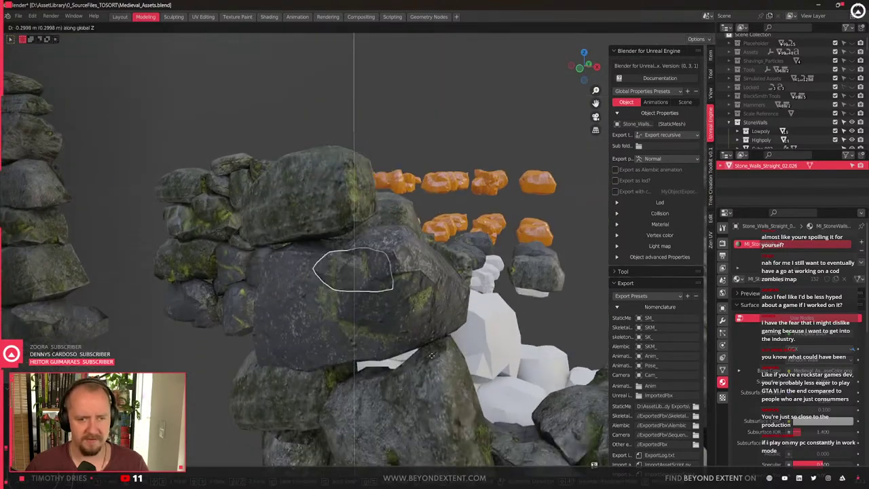
pyautogui.click(425, 398)
pyautogui.moveTo(425, 401); pyautogui.dragTo(434, 381, button='middle')
pyautogui.press('r')
pyautogui.press('z')
pyautogui.click(369, 411)
pyautogui.press('g')
pyautogui.press('z')
pyautogui.click(382, 400)
pyautogui.moveTo(383, 400); pyautogui.dragTo(396, 353, button='middle')
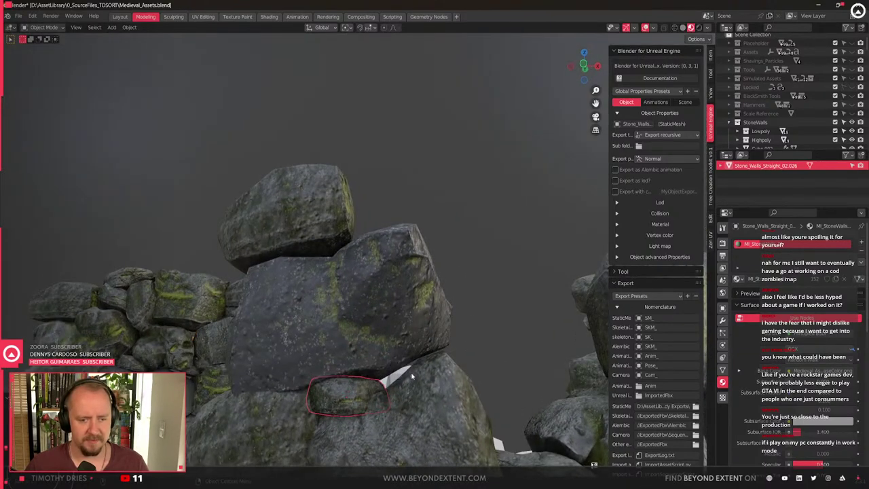
# Tilt Stone_Walls_Straight_02.026 around the global Y axis and adjust its height to sit under the large dark stone
pyautogui.press('r')
pyautogui.press('y')
pyautogui.click(481, 374)
pyautogui.press('g')
pyautogui.press('z')
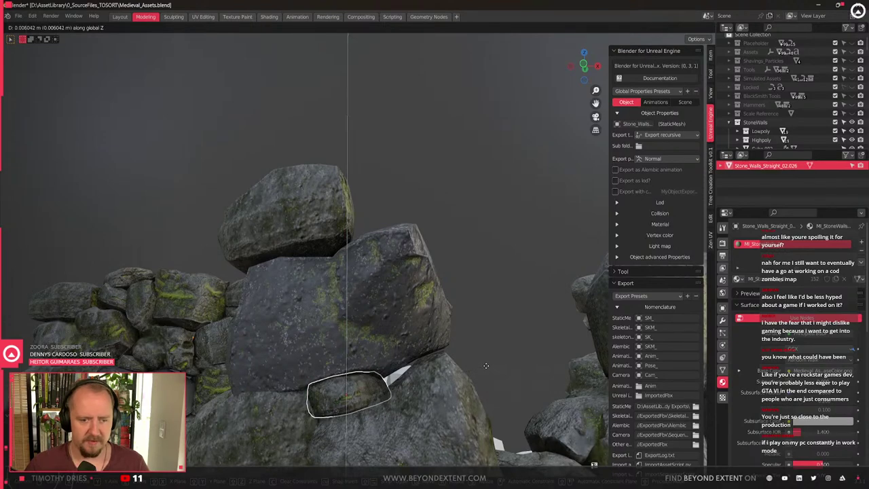
pyautogui.click(459, 340)
# Duplicate the small filler stone and place the copy in the notch above the two dark bottom stones, adjusting it horizontally
pyautogui.scroll(-4, 435, 361)
pyautogui.moveTo(435, 361); pyautogui.dragTo(358, 345, button='middle')
pyautogui.scroll(3, 352, 297)
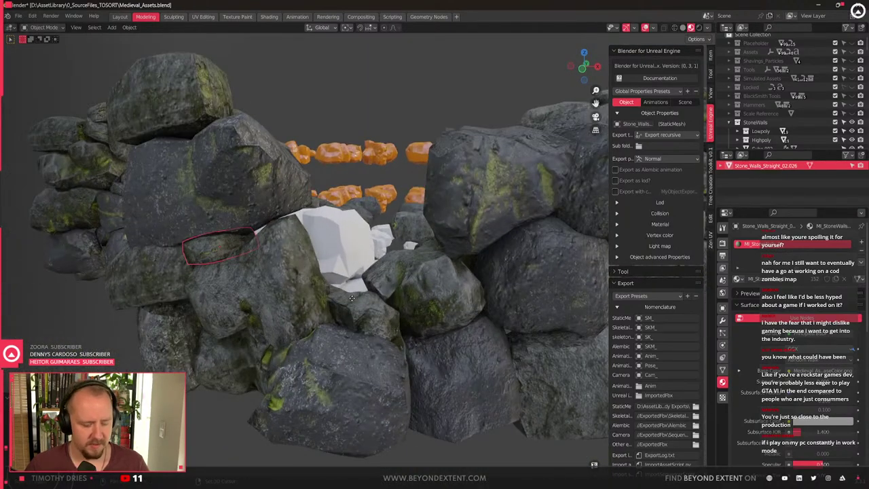
pyautogui.press('g')
pyautogui.hotkey('shift', 'y')
pyautogui.click(474, 374)
pyautogui.moveTo(473, 374); pyautogui.dragTo(469, 400, button='middle')
pyautogui.press('r')
pyautogui.hotkey('shift', 'z')
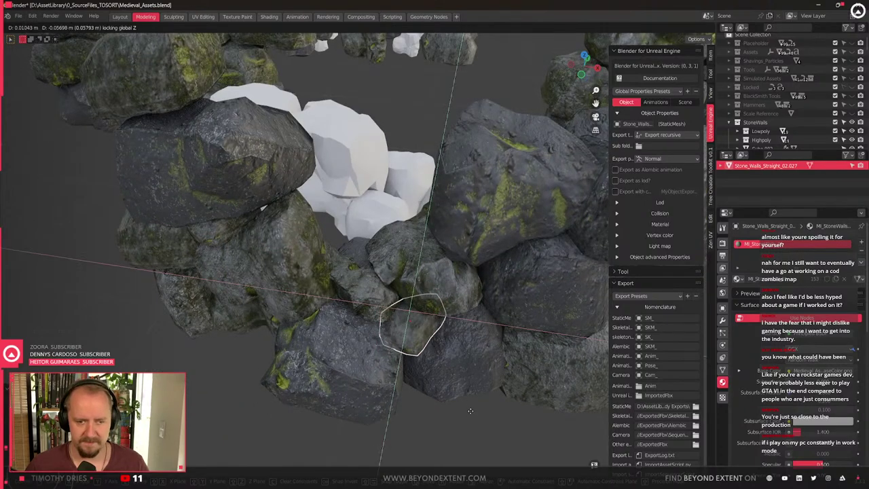
pyautogui.click(536, 319)
pyautogui.moveTo(536, 319); pyautogui.dragTo(535, 352, button='middle')
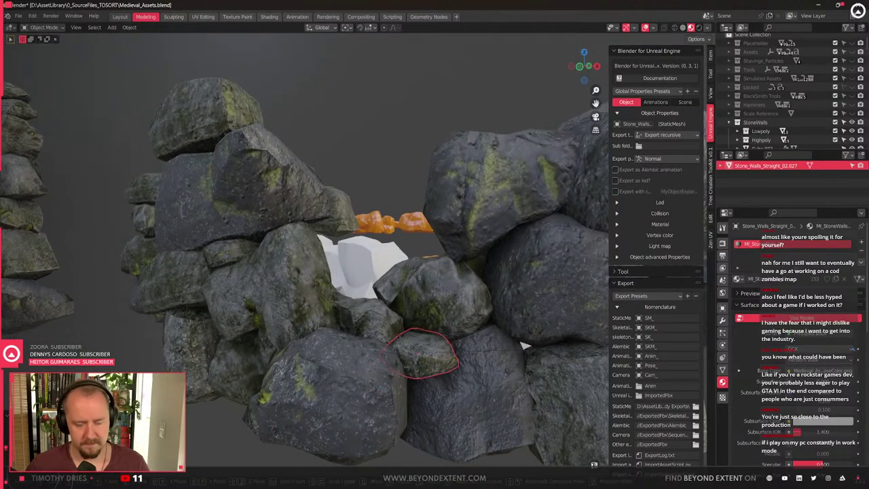
# Rotate the filler stone Stone_Walls_Straight_02.027 by about -8° around the global X axis
pyautogui.press('r')
pyautogui.press('x')
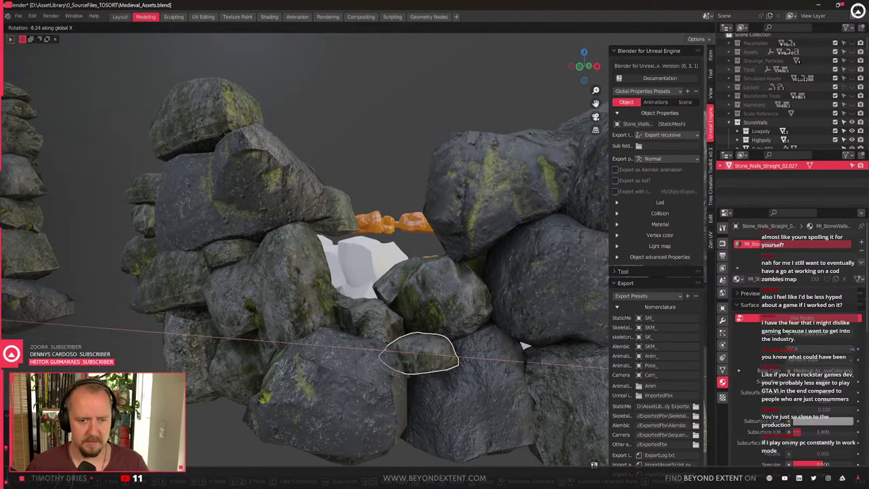
pyautogui.click(527, 365)
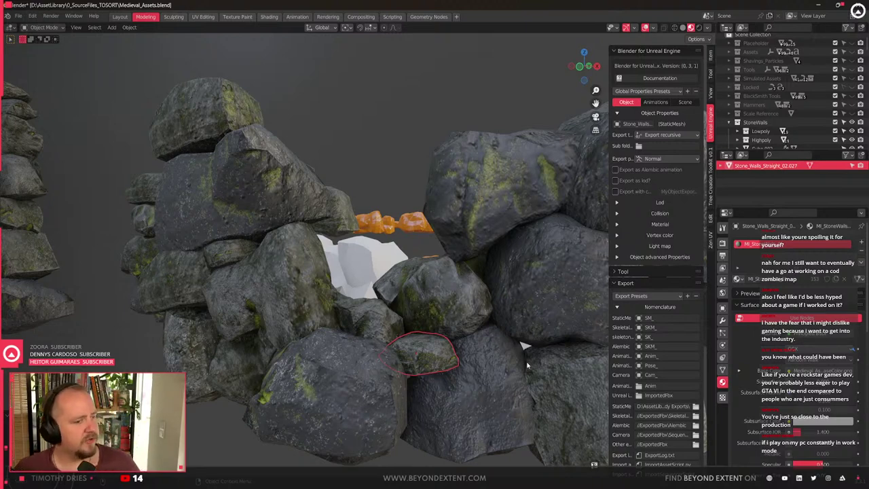
pyautogui.scroll(1, 313, 327)
pyautogui.scroll(-6, 312, 329)
pyautogui.moveTo(313, 330); pyautogui.dragTo(384, 364, button='middle')
pyautogui.scroll(4, 404, 325)
pyautogui.moveTo(403, 326); pyautogui.dragTo(374, 291, button='middle')
pyautogui.scroll(3, 373, 262)
pyautogui.scroll(-5, 372, 261)
pyautogui.scroll(3, 372, 262)
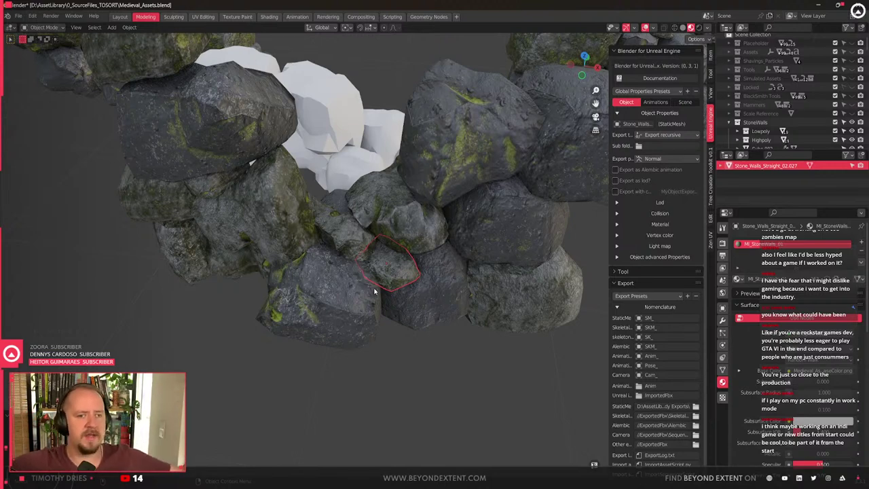
# Duplicate the small filler stone and place the copy at the wall's foot between the two dark bottom stones
pyautogui.moveTo(374, 291); pyautogui.dragTo(373, 289, button='middle')
pyautogui.hotkey('shift', 'd')
pyautogui.press('z')
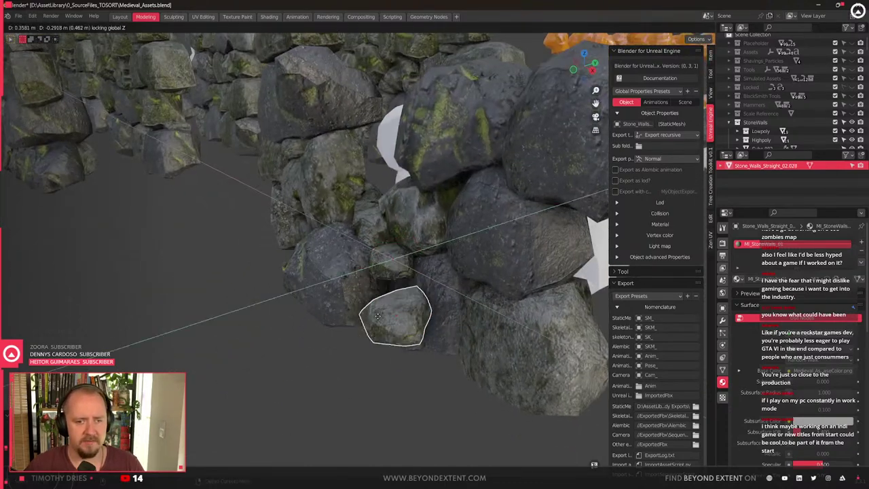
pyautogui.click(375, 326)
pyautogui.press('g')
pyautogui.hotkey('shift', 'z')
pyautogui.hotkey('shift', 'z')
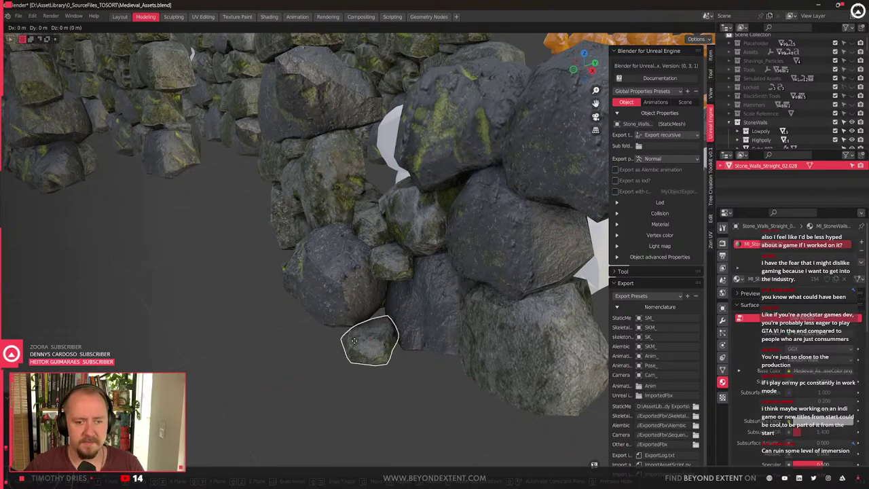
pyautogui.click(360, 338)
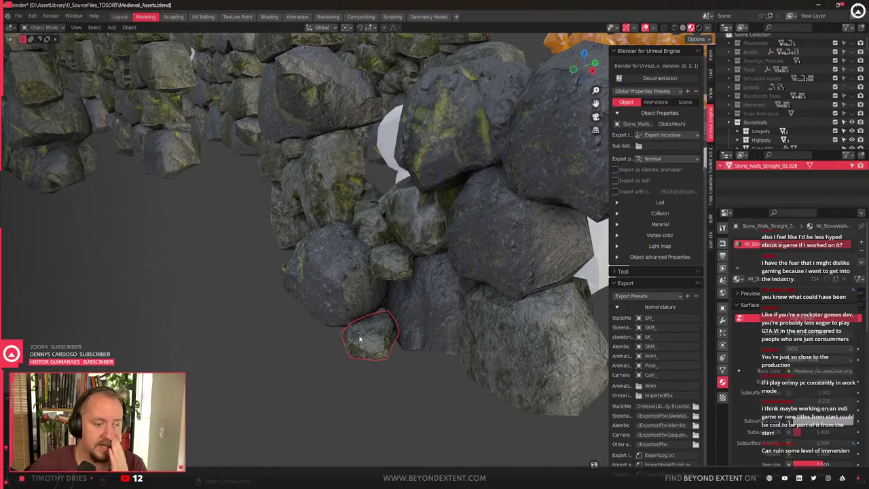
# Rotate the filler stone Stone_Walls_Straight_02.028 at the wall's foot around the global Z and Y axes
pyautogui.moveTo(360, 339); pyautogui.dragTo(340, 361, button='middle')
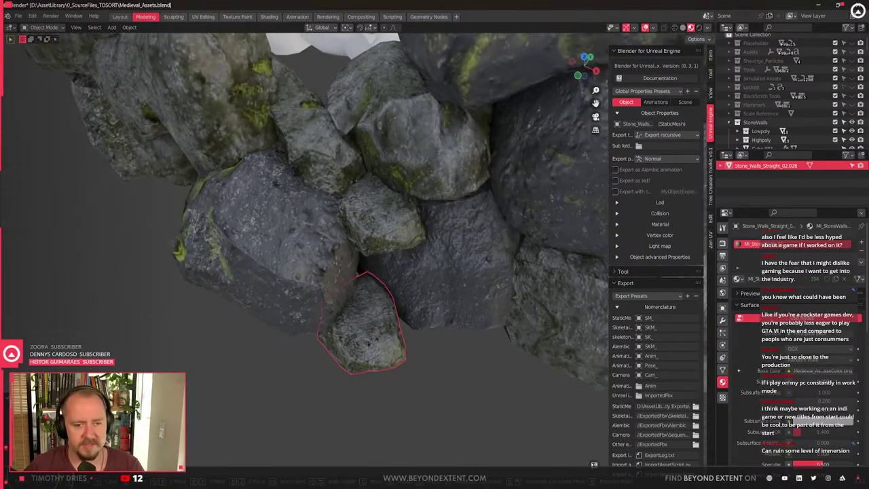
pyautogui.press('r')
pyautogui.press('z')
pyautogui.click(349, 316)
pyautogui.moveTo(350, 317); pyautogui.dragTo(366, 296, button='middle')
pyautogui.press('r')
pyautogui.press('y')
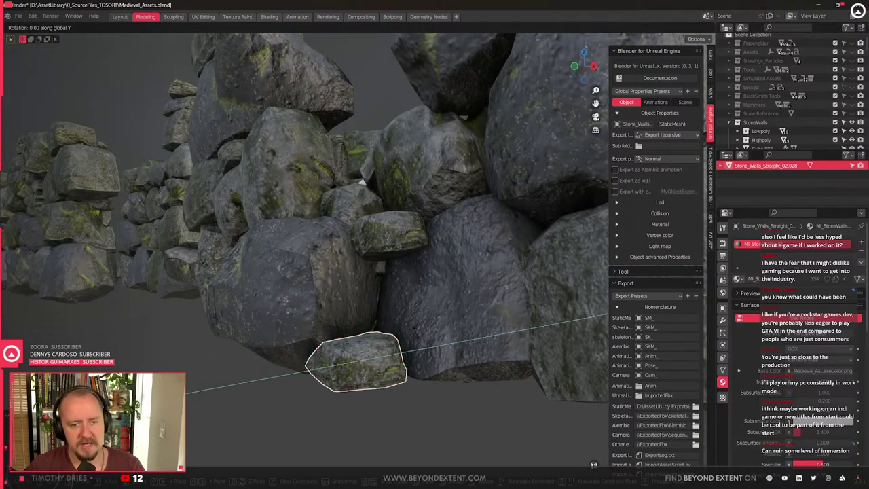
pyautogui.click(411, 342)
# Duplicate the foot stone and move the copy horizontally to the other side of the large bottom stone, keeping its height locked
pyautogui.moveTo(412, 342); pyautogui.dragTo(480, 342, button='middle')
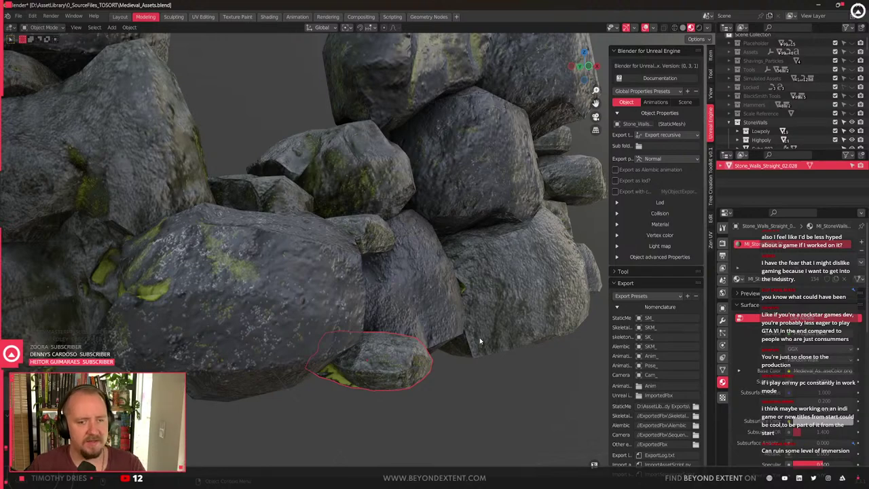
pyautogui.scroll(3, 480, 340)
pyautogui.scroll(-4, 450, 313)
pyautogui.moveTo(383, 331); pyautogui.dragTo(336, 360, button='middle')
pyautogui.press('g')
pyautogui.hotkey('shift', 'z')
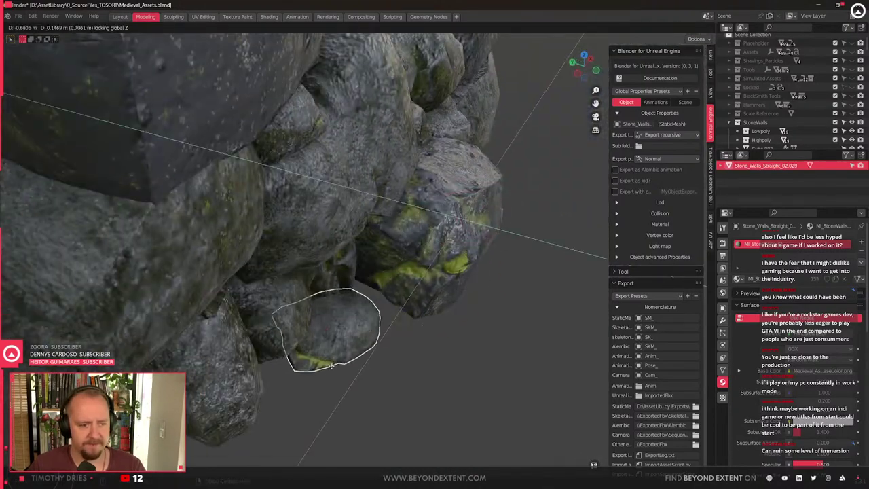
pyautogui.click(415, 333)
# Fit Stone_Walls_Straight_02.029 into the wall's base by rotating it around global Z, shifting it horizontally and adjusting its height
pyautogui.press('r')
pyautogui.press('z')
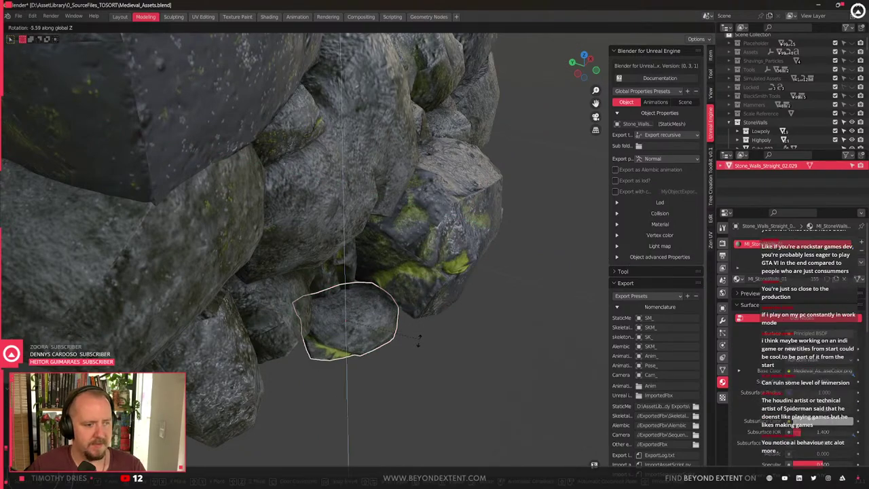
pyautogui.click(418, 338)
pyautogui.press('g')
pyautogui.hotkey('shift', 'z')
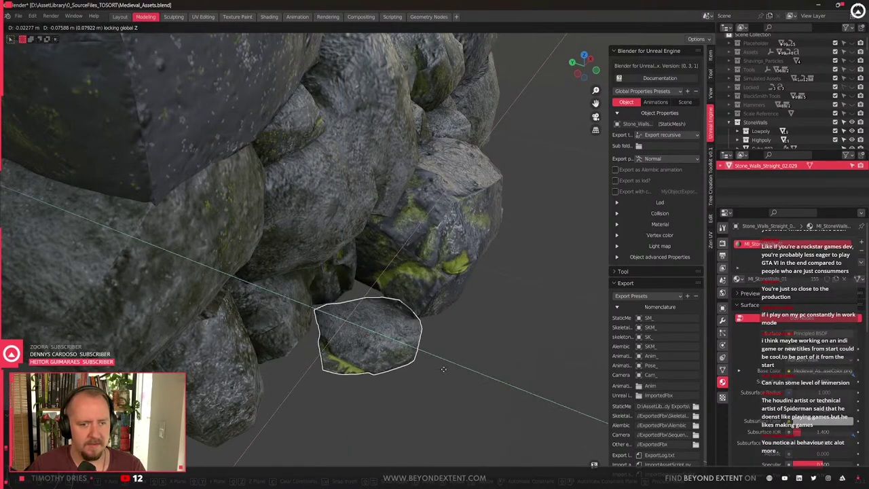
pyautogui.click(432, 354)
pyautogui.moveTo(432, 353); pyautogui.dragTo(391, 322, button='middle')
pyautogui.press('g')
pyautogui.press('z')
pyautogui.click(395, 308)
# Rotate the stone Stone_Walls_Straight_03.009 by about 35° around the global Z axis
pyautogui.scroll(-4, 391, 323)
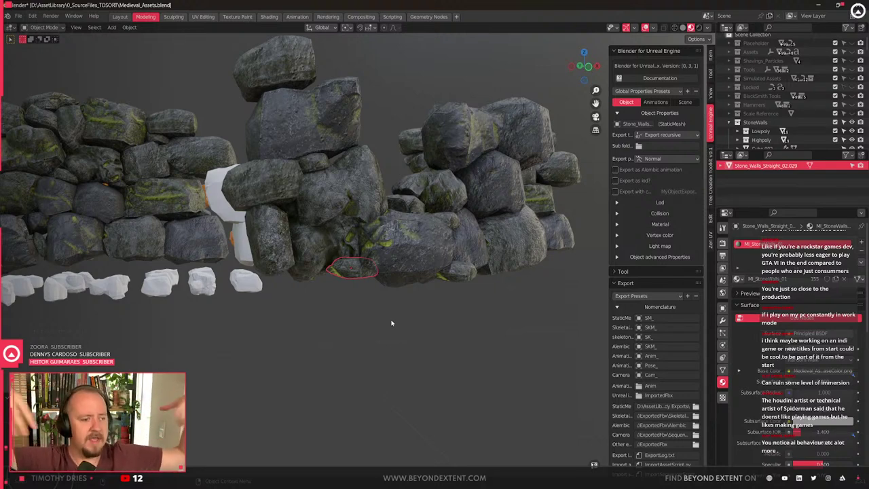
pyautogui.scroll(4, 339, 265)
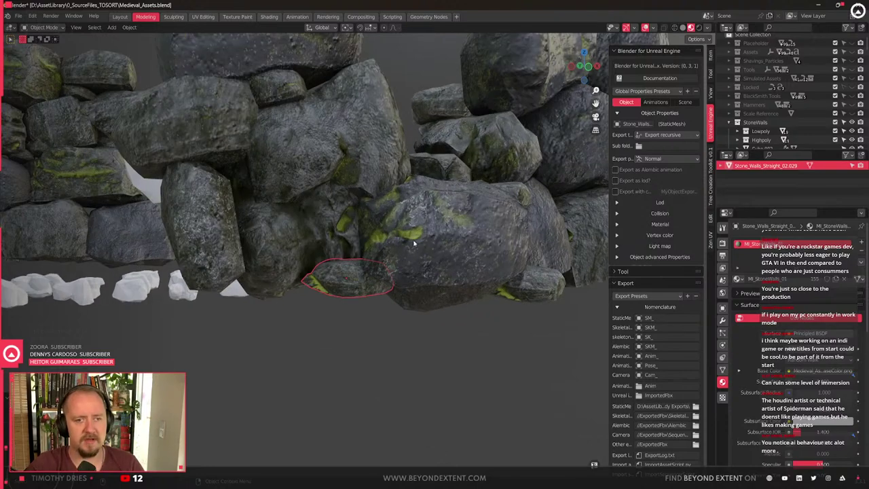
pyautogui.moveTo(346, 258); pyautogui.dragTo(368, 314, button='middle')
pyautogui.scroll(-3, 341, 303)
pyautogui.click(369, 315)
pyautogui.press('r')
pyautogui.press('z')
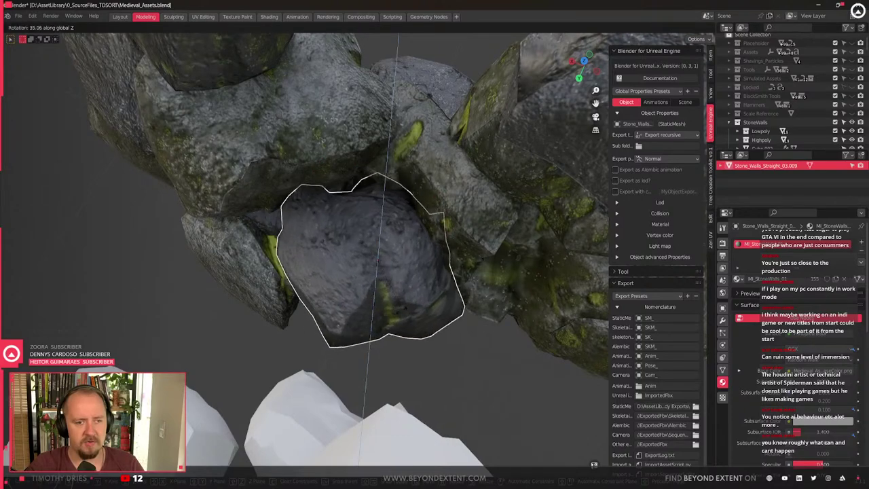
pyautogui.click(396, 311)
# Scale a small filler stone at the wall's base and shift it horizontally with its height locked
pyautogui.scroll(-2, 396, 314)
pyautogui.moveTo(396, 314); pyautogui.dragTo(314, 289, button='middle')
pyautogui.click(369, 387)
pyautogui.click(390, 385)
pyautogui.scroll(-1, 390, 385)
pyautogui.press('s')
pyautogui.click(421, 380)
pyautogui.press('g')
pyautogui.hotkey('shift', 'z')
pyautogui.click(415, 377)
# Move a filler stone farther along the wall's base in the horizontal plane, keeping its height locked
pyautogui.moveTo(415, 376); pyautogui.dragTo(336, 312, button='middle')
pyautogui.press('g')
pyautogui.hotkey('shift', 'z')
pyautogui.click(312, 397)
pyautogui.press('KP_Decimal')
pyautogui.scroll(-6, 283, 378)
# Rotate the large bottom end stone Stone_Walls_Straight_03.005 around the global X axis to improve its fit
pyautogui.click(264, 219)
pyautogui.press('KP_Decimal')
pyautogui.scroll(-5, 301, 248)
pyautogui.click(373, 246)
pyautogui.moveTo(373, 247); pyautogui.dragTo(410, 262, button='middle')
pyautogui.press('r')
pyautogui.press('y')
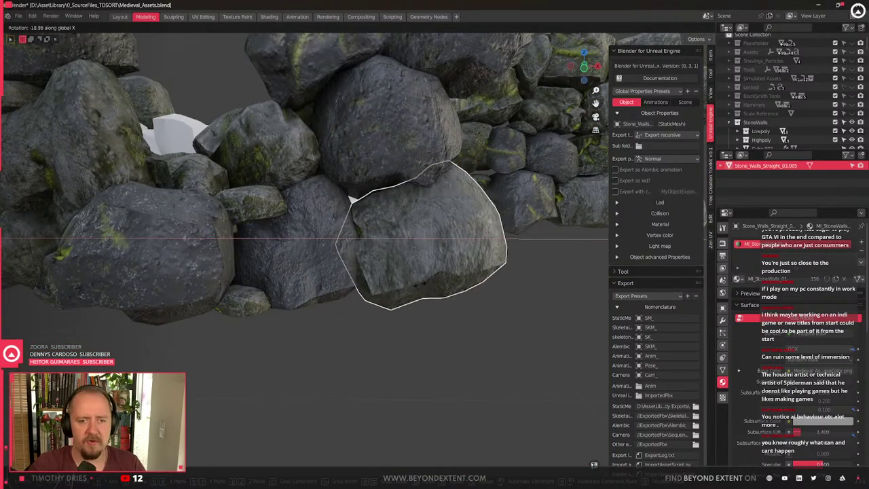
pyautogui.click(388, 320)
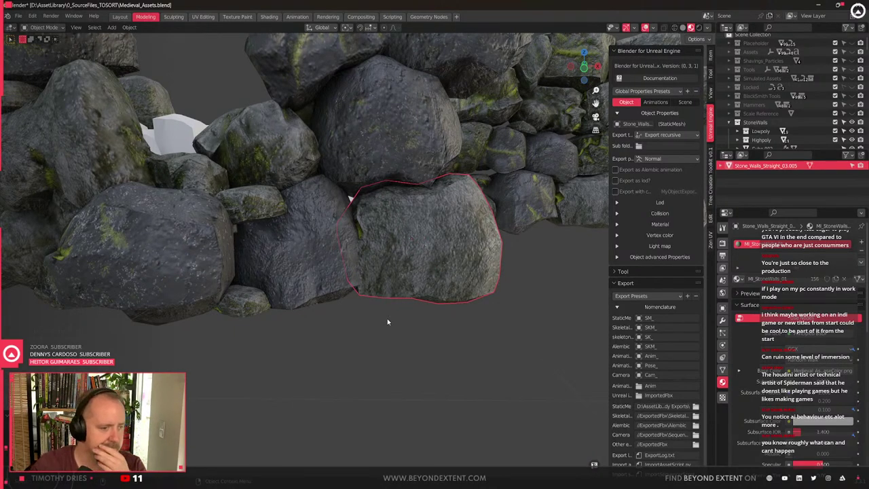
# Rotate the mossy upper stone beside the broken wall's end stone about the vertical axis
pyautogui.scroll(-1, 389, 288)
pyautogui.click(371, 177)
pyautogui.moveTo(371, 176); pyautogui.dragTo(384, 203, button='middle')
pyautogui.click(435, 170)
pyautogui.moveTo(435, 170); pyautogui.dragTo(369, 262, button='middle')
pyautogui.press('r')
pyautogui.press('z')
pyautogui.click(340, 258)
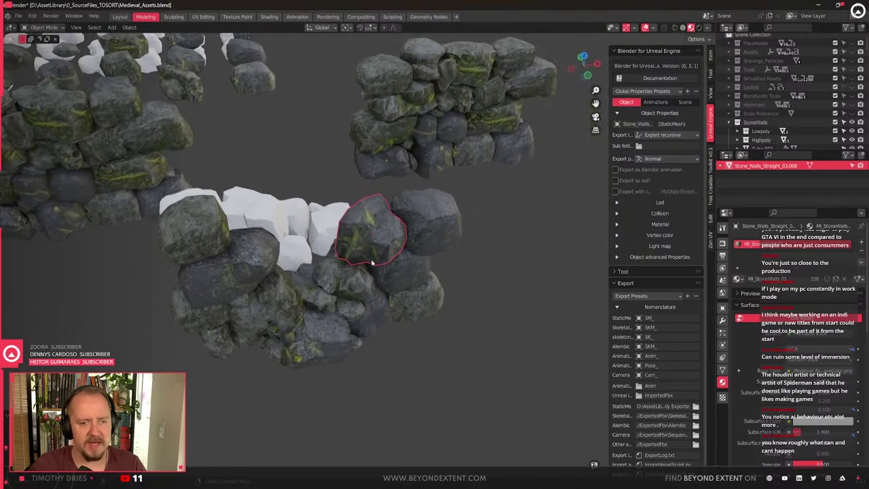
# Examine how the broken wall's stones fit together from the front, from above and from behind
pyautogui.scroll(2, 370, 262)
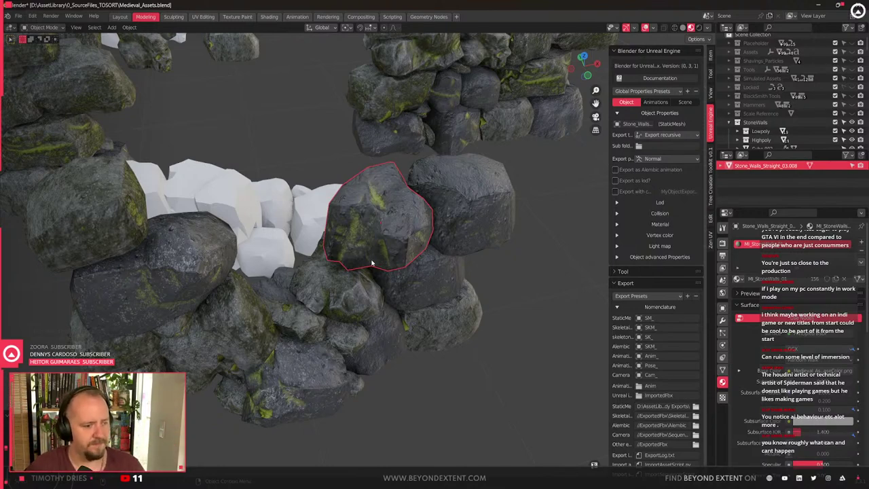
pyautogui.scroll(-3, 249, 346)
pyautogui.moveTo(324, 339); pyautogui.dragTo(298, 380, button='middle')
pyautogui.click(297, 381)
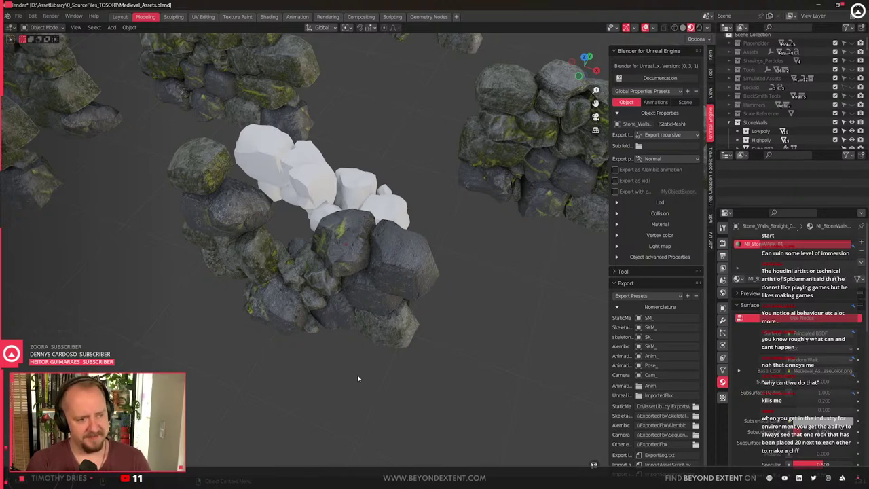
pyautogui.scroll(3, 383, 279)
pyautogui.scroll(-3, 324, 252)
pyautogui.moveTo(307, 272); pyautogui.dragTo(329, 270, button='middle')
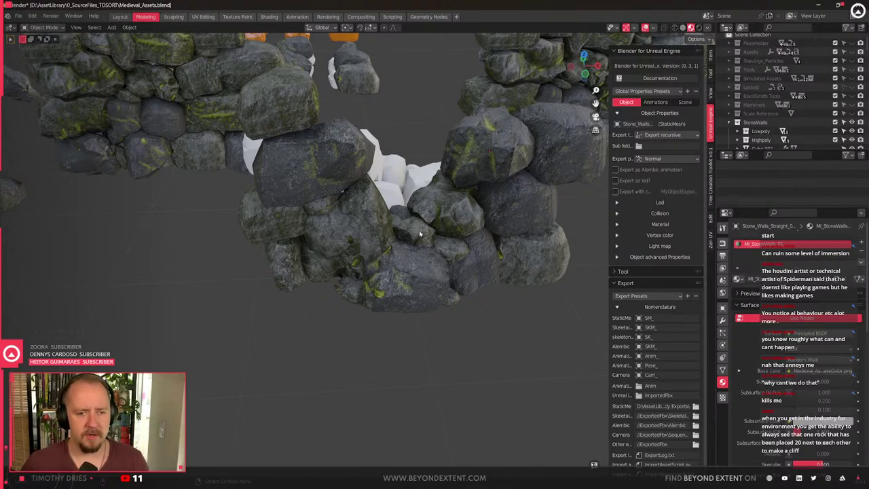
pyautogui.scroll(2, 420, 234)
pyautogui.scroll(-3, 420, 245)
pyautogui.scroll(-2, 448, 286)
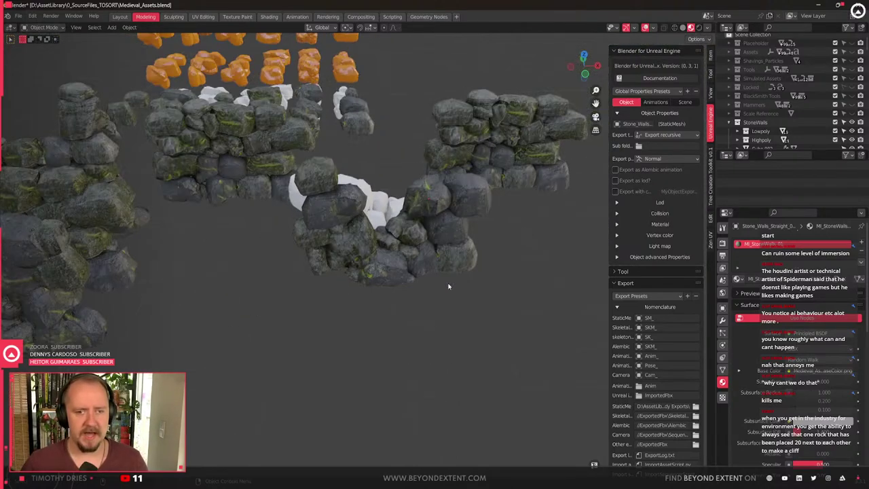
pyautogui.moveTo(448, 286); pyautogui.dragTo(446, 356, button='middle')
pyautogui.scroll(2, 446, 356)
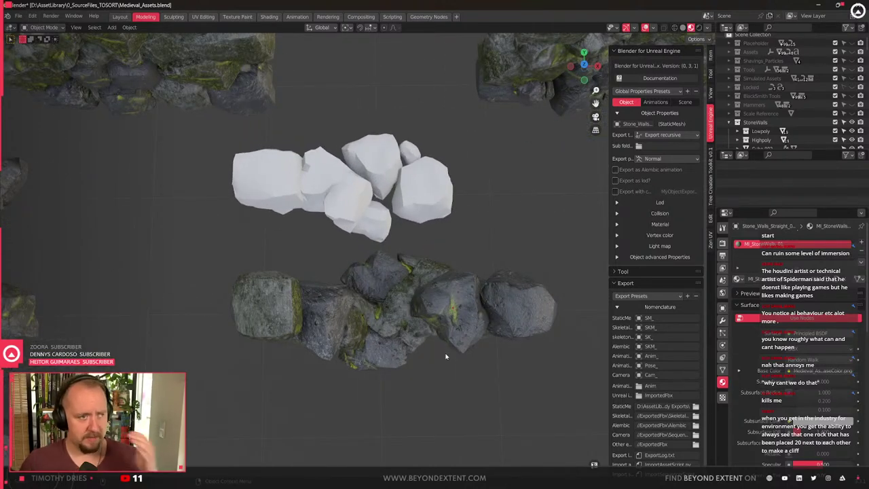
pyautogui.moveTo(545, 404); pyautogui.dragTo(221, 262)
pyautogui.moveTo(285, 326); pyautogui.dragTo(383, 328, button='middle')
pyautogui.scroll(3, 413, 308)
pyautogui.click(394, 306)
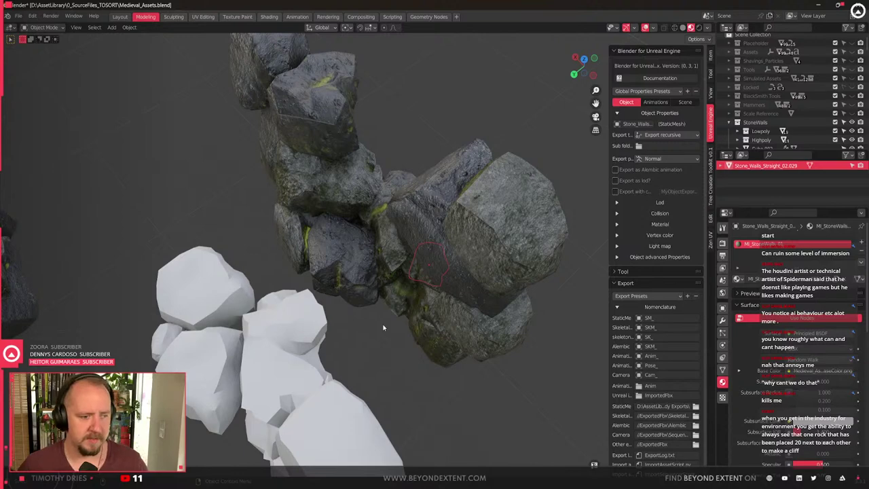
pyautogui.scroll(2, 255, 306)
pyautogui.scroll(-4, 255, 305)
pyautogui.moveTo(254, 304); pyautogui.dragTo(303, 306, button='middle')
# Rotate the large dark stone at the wall's upper right end about the vertical axis
pyautogui.click(250, 235)
pyautogui.scroll(2, 250, 235)
pyautogui.keyDown('shift'); pyautogui.moveTo(316, 238); pyautogui.dragTo(370, 240, button='middle'); pyautogui.keyUp('shift')
pyautogui.press('r')
pyautogui.press('z')
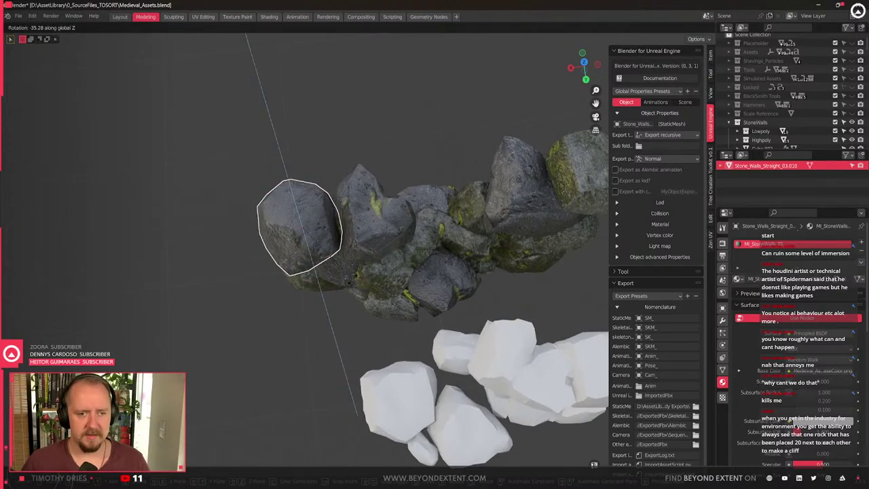
pyautogui.click(360, 277)
pyautogui.moveTo(360, 277); pyautogui.dragTo(292, 315, button='middle')
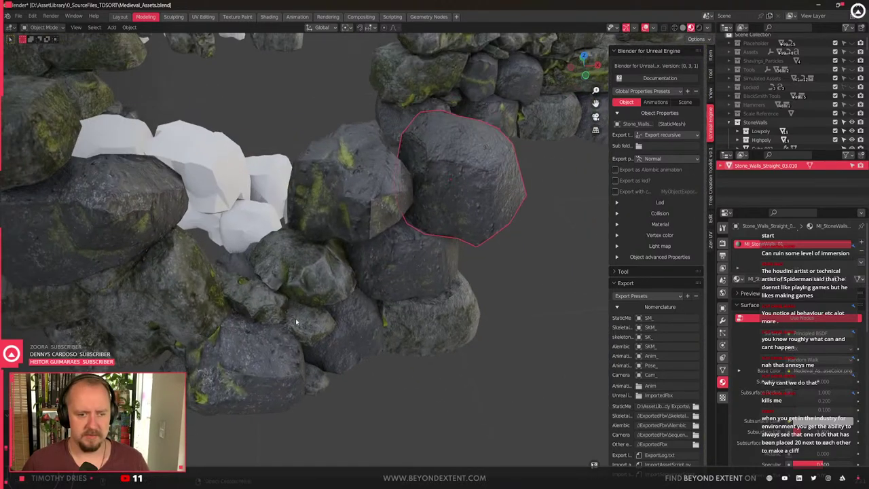
# Duplicate the small stone near the wall's base and move the copy up beside the two large upper right stones, keeping its depth
pyautogui.click(292, 316)
pyautogui.press('g')
pyautogui.press('x')
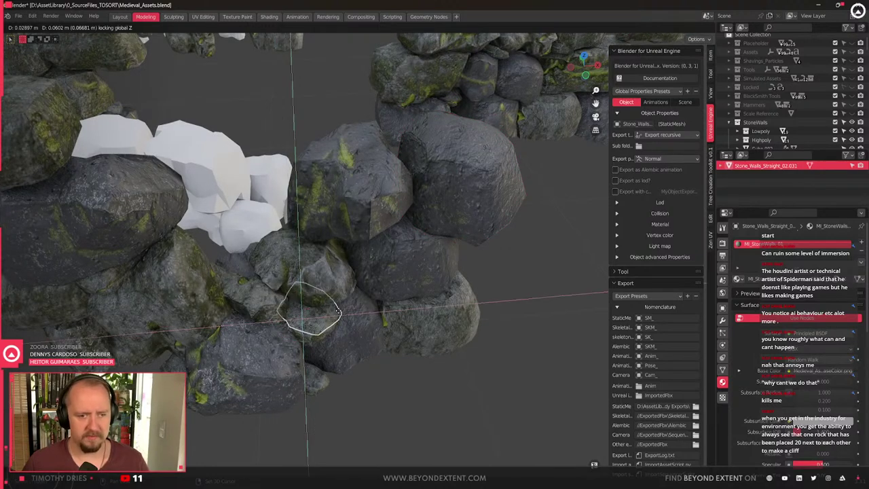
pyautogui.press('z')
pyautogui.hotkey('shift', 'y')
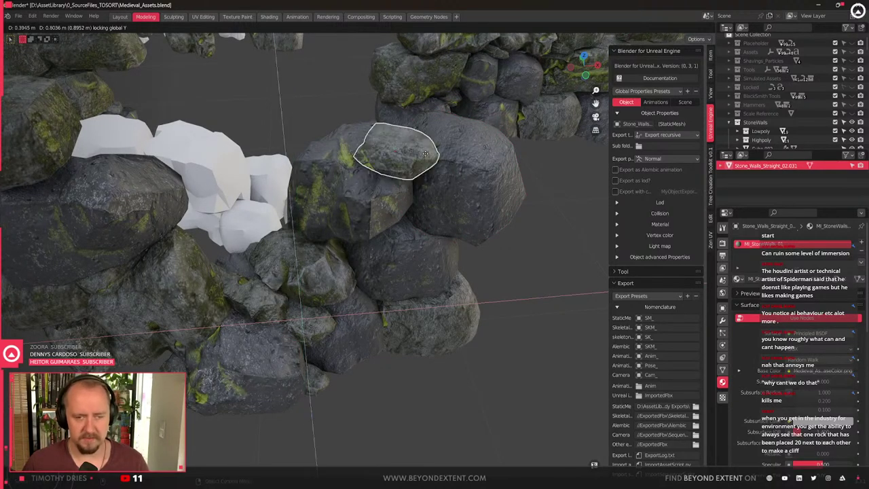
pyautogui.click(427, 157)
# Rotate the small stone copy upright about the Y axis and lower it into the gap between the two upper right stones
pyautogui.press('r')
pyautogui.press('y')
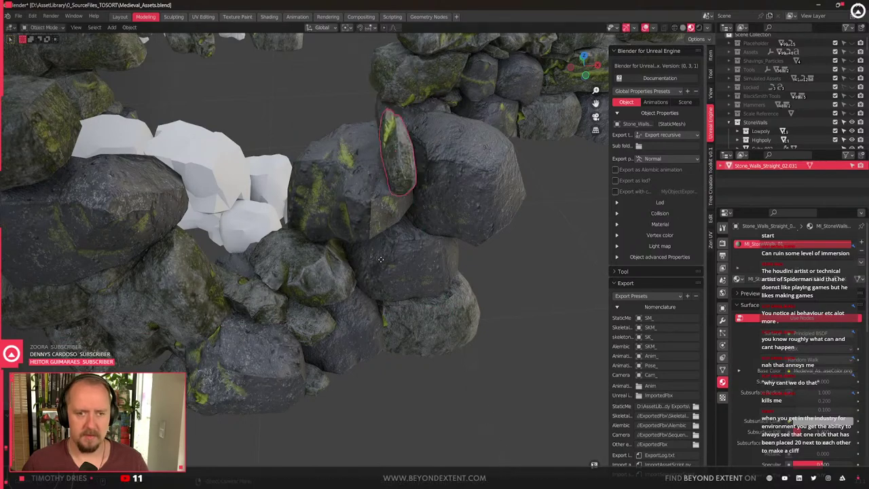
pyautogui.press('g')
pyautogui.press('z')
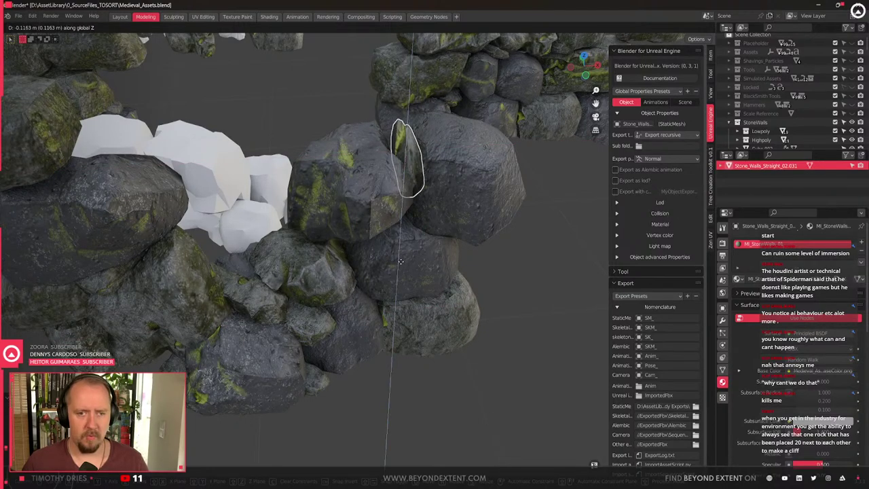
pyautogui.click(398, 272)
# Wedge the small stone between the two large upper stones by shifting it horizontally, tilting it about X and adjusting its height
pyautogui.moveTo(398, 272); pyautogui.dragTo(394, 246, button='middle')
pyautogui.press('g')
pyautogui.hotkey('shift', 'z')
pyautogui.click(392, 212)
pyautogui.scroll(3, 391, 210)
pyautogui.moveTo(391, 210); pyautogui.dragTo(428, 252, button='middle')
pyautogui.press('r')
pyautogui.press('y')
pyautogui.press('x')
pyautogui.click(381, 343)
pyautogui.press('g')
pyautogui.press('z')
pyautogui.click(379, 354)
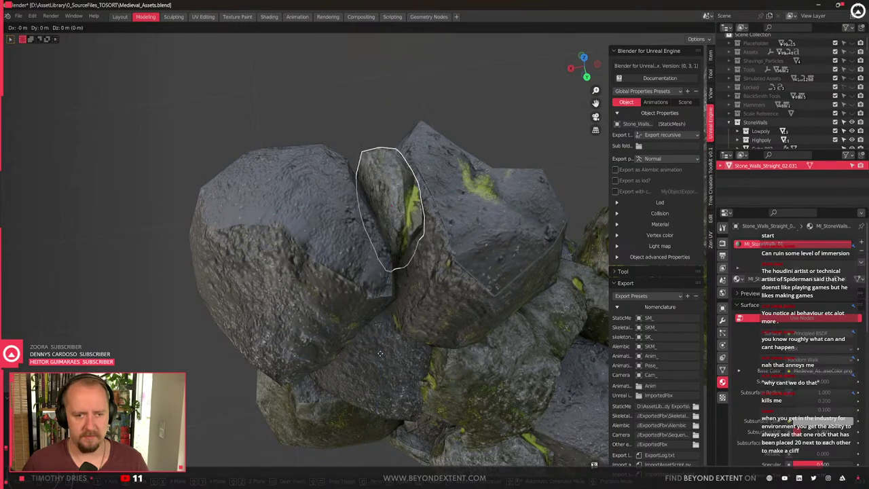
# Move the large dark end stone along the X axis to fit against the small wedge stone
pyautogui.click(317, 256)
pyautogui.press('g')
pyautogui.press('z')
pyautogui.press('x')
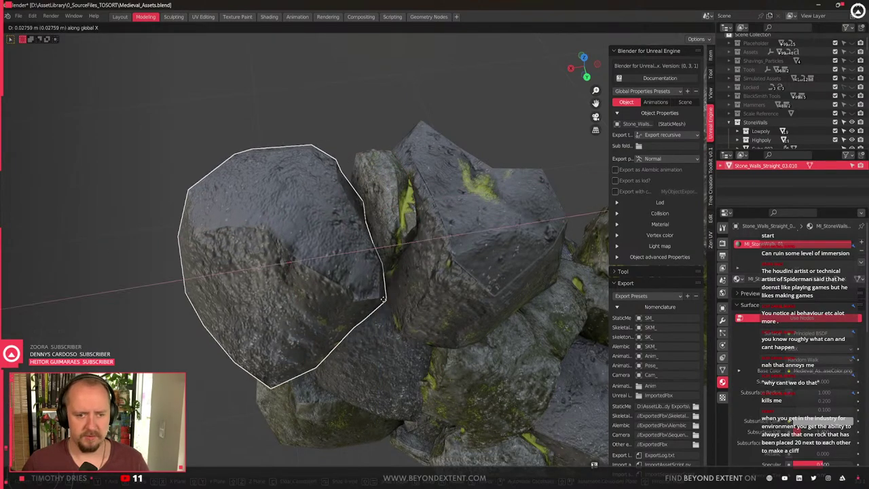
pyautogui.click(384, 291)
# Adjust the small wedge stone's position in the horizontal plane between the two large upper stones
pyautogui.click(413, 179)
pyautogui.moveTo(413, 180); pyautogui.dragTo(429, 281, button='middle')
pyautogui.click(333, 214)
pyautogui.press('g')
pyautogui.hotkey('shift', 'z')
pyautogui.click(355, 235)
# Duplicate the small wedge stone along X to the wall's upper left stack and rotate the copy about the Y axis
pyautogui.scroll(-2, 326, 269)
pyautogui.scroll(3, 371, 250)
pyautogui.hotkey('shift', 'd')
pyautogui.press('y')
pyautogui.press('x')
pyautogui.click(36, 281)
pyautogui.press('r')
pyautogui.press('y')
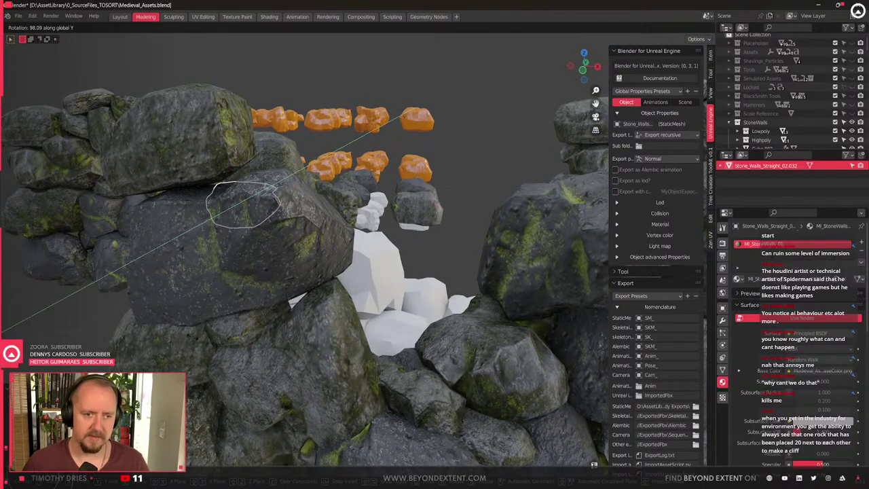
pyautogui.click(193, 337)
# Move the copied stone vertically and along Y to fill the gap between the top mossy block and the dark stone below
pyautogui.press('g')
pyautogui.press('z')
pyautogui.click(240, 289)
pyautogui.moveTo(240, 290); pyautogui.dragTo(331, 262, button='middle')
pyautogui.press('g')
pyautogui.press('y')
pyautogui.click(306, 275)
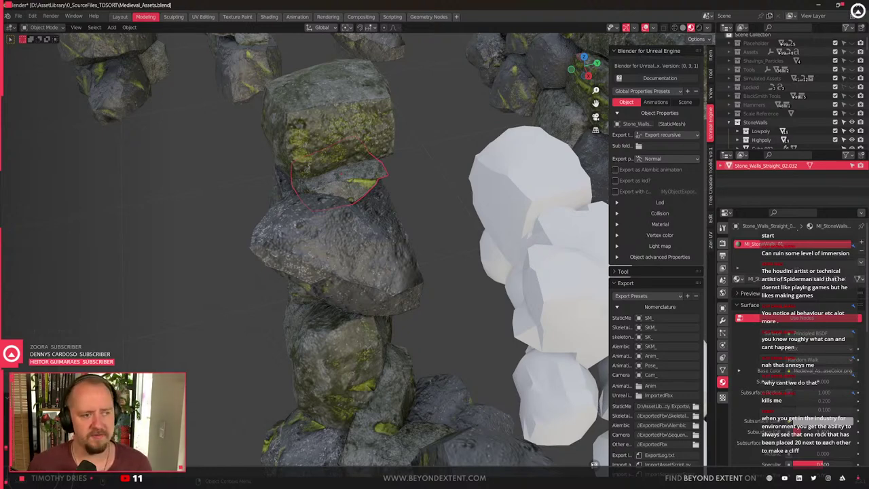
# Rotate the filler stone under the top mossy block about the vertical axis
pyautogui.scroll(4, 474, 161)
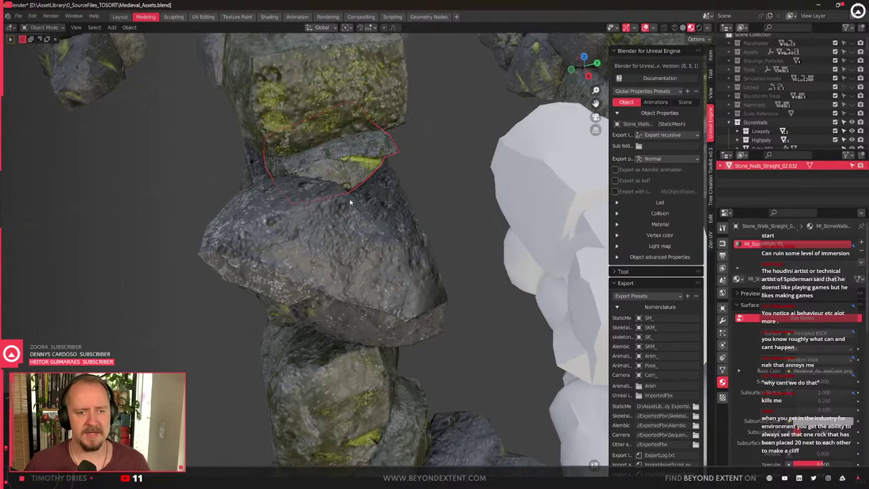
pyautogui.press('r')
pyautogui.press('z')
pyautogui.click(321, 250)
pyautogui.moveTo(321, 250); pyautogui.dragTo(339, 365, button='middle')
pyautogui.scroll(-4, 374, 213)
pyautogui.scroll(-3, 259, 326)
# Review the repaired broken wall and its individual stones from several angles beside the other wall pieces
pyautogui.moveTo(486, 363); pyautogui.dragTo(156, 192)
pyautogui.moveTo(156, 192); pyautogui.dragTo(284, 287, button='middle')
pyautogui.click(284, 287)
pyautogui.click(493, 334)
pyautogui.keyDown('shift'); pyautogui.moveTo(480, 342); pyautogui.dragTo(196, 146, button='middle'); pyautogui.keyUp('shift')
pyautogui.scroll(-6, 400, 258)
pyautogui.moveTo(195, 145); pyautogui.dragTo(451, 268)
pyautogui.moveTo(451, 267); pyautogui.dragTo(363, 281, button='middle')
pyautogui.click(390, 327)
pyautogui.click(302, 250)
pyautogui.moveTo(301, 249); pyautogui.dragTo(442, 277, button='middle')
pyautogui.scroll(-5, 390, 294)
pyautogui.scroll(1, 405, 283)
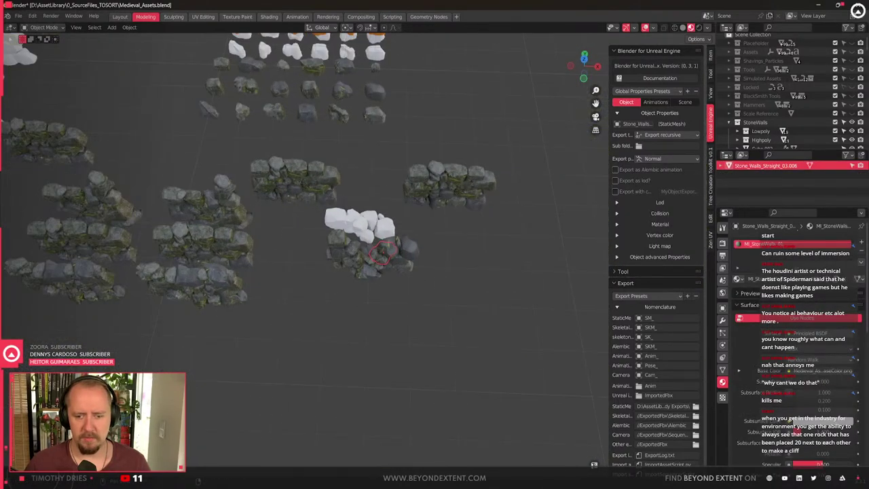
# Switch to Unreal Engine, locate the placed stone wall's static mesh asset to check its name, and return to Blender
pyautogui.hotkey('alt', 'Tab')
pyautogui.click(488, 277)
pyautogui.moveTo(487, 277); pyautogui.dragTo(414, 313, button='right')
pyautogui.hotkey('ctrl', 'b')
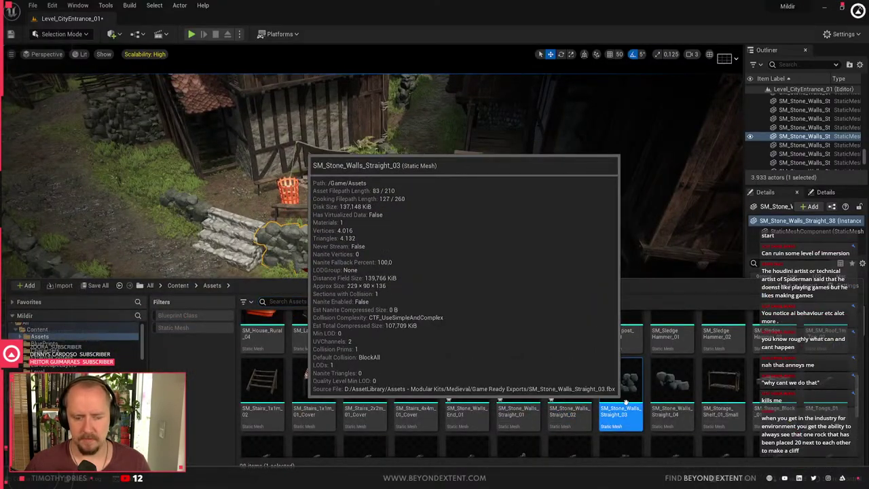
pyautogui.press('F2')
pyautogui.hotkey('alt', 'Tab')
# Select all textured stones of the broken wall and place a duplicate set beside it along the X axis
pyautogui.scroll(5, 394, 298)
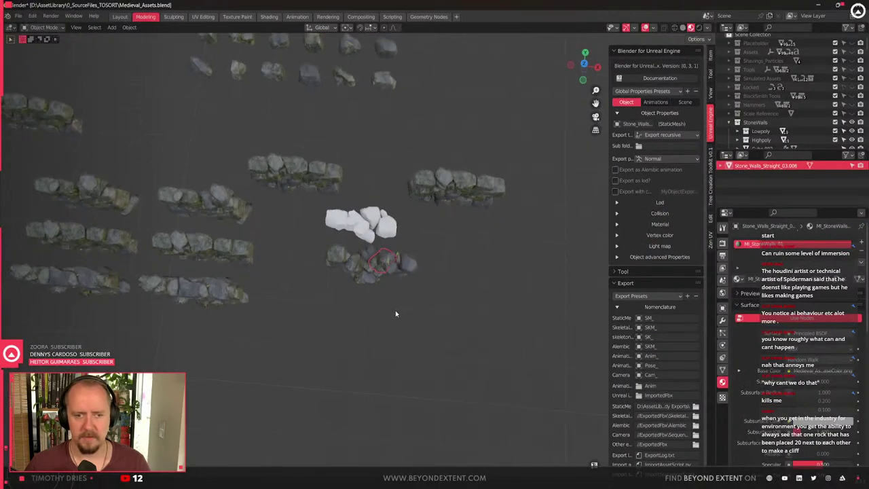
pyautogui.moveTo(403, 299); pyautogui.dragTo(439, 349, button='middle')
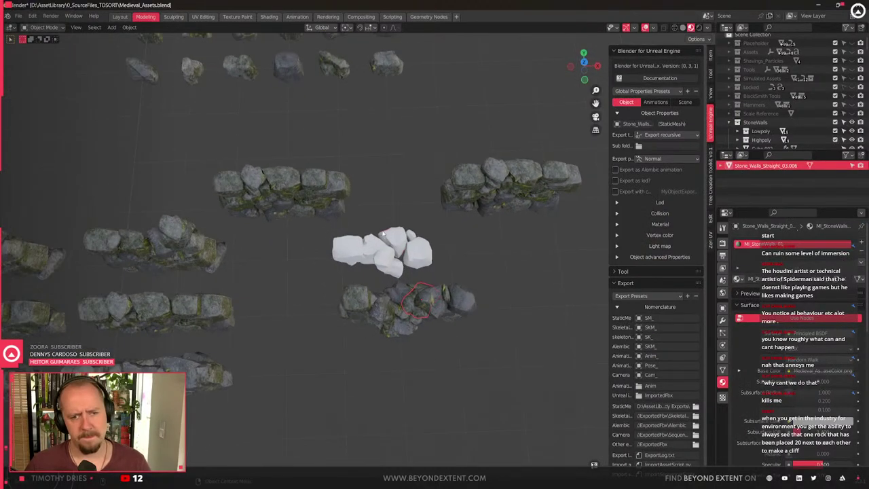
pyautogui.click(385, 237)
pyautogui.moveTo(335, 224); pyautogui.dragTo(468, 293)
pyautogui.moveTo(491, 384); pyautogui.dragTo(326, 282)
pyautogui.keyDown('shift'); pyautogui.moveTo(410, 306); pyautogui.dragTo(281, 298, button='middle'); pyautogui.keyUp('shift')
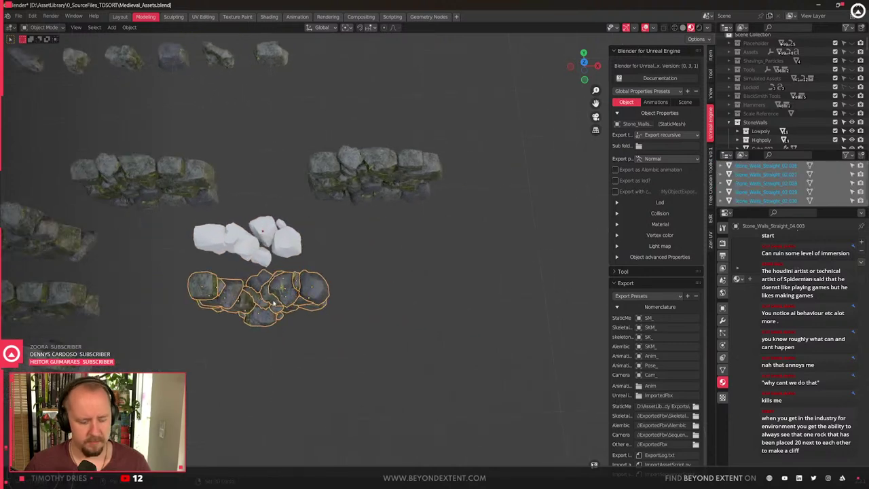
pyautogui.press('g')
pyautogui.press('x')
pyautogui.click(436, 309)
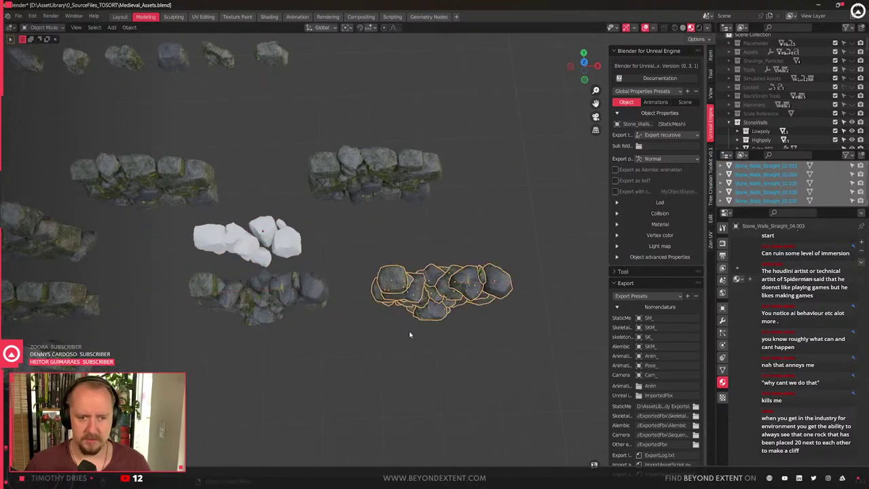
# Join the duplicated stones into a single mesh, using one of its stones as the active object
pyautogui.hotkey('ctrl', 'j')
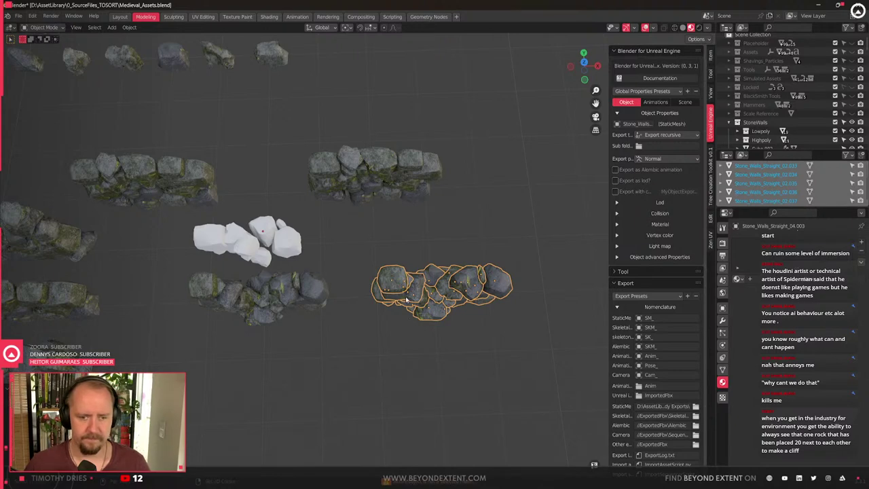
pyautogui.keyDown('shift'); pyautogui.click(406, 300); pyautogui.keyUp('shift')
pyautogui.hotkey('ctrl', 'j')
# Turn on origin-only transforms and move the joined wall's origin along the Y axis
pyautogui.moveTo(390, 343); pyautogui.dragTo(378, 277, button='middle')
pyautogui.scroll(1, 378, 277)
pyautogui.press('q')
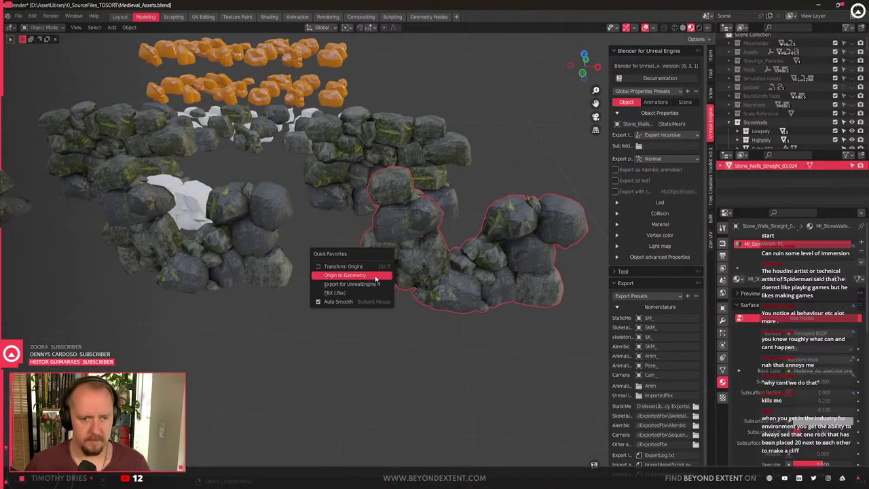
pyautogui.click(372, 267)
pyautogui.press('g')
pyautogui.hotkey('shift', 'y')
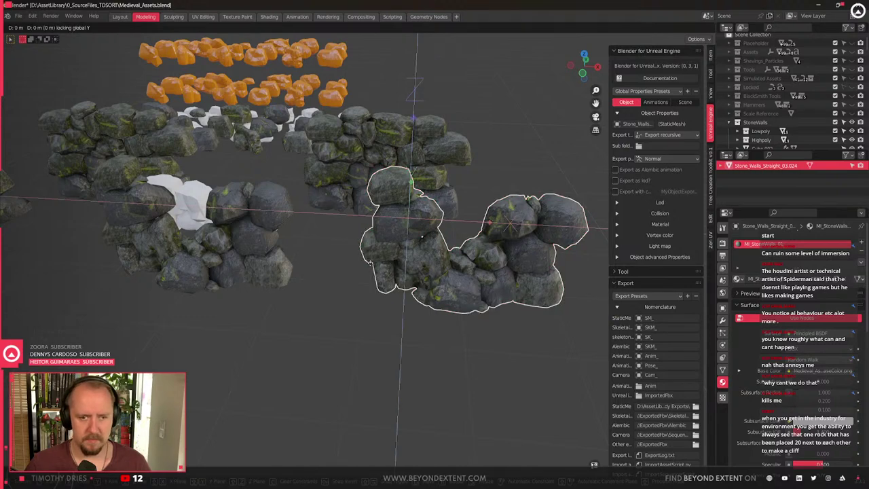
pyautogui.press('y')
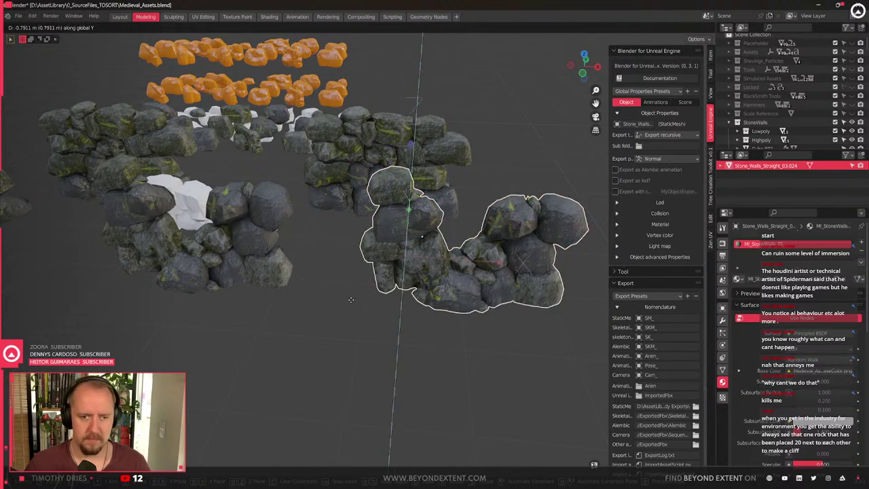
pyautogui.click(349, 314)
# Move the joined wall's origin horizontally to its lower left end, then turn off origin-only transforms
pyautogui.press('g')
pyautogui.hotkey('shift', 'z')
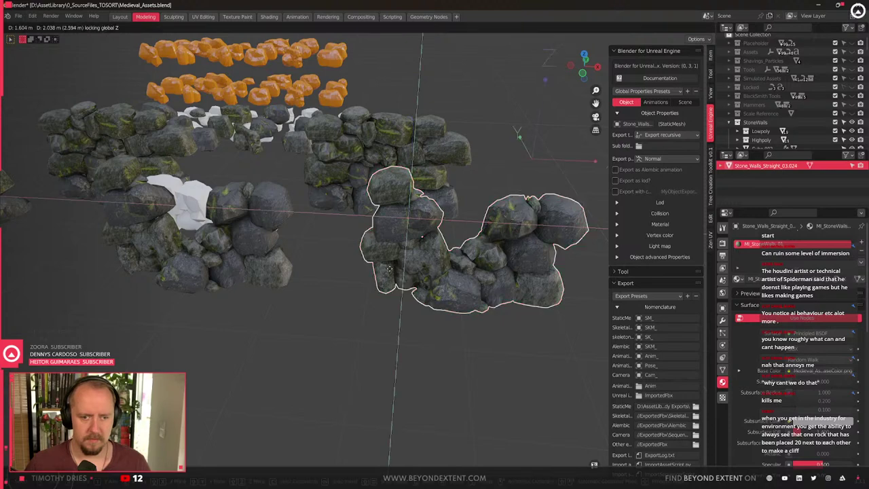
pyautogui.click(421, 252)
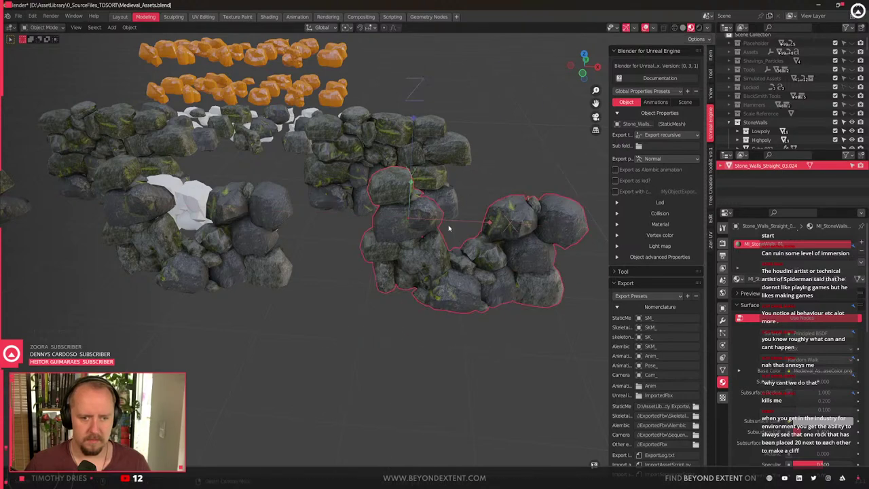
pyautogui.press('g')
pyautogui.hotkey('shift', 'z')
pyautogui.click(397, 277)
pyautogui.press('q')
pyautogui.click(397, 275)
# Rename the joined wall mesh to Stone_Walls_Straight_03 and deselect it
pyautogui.moveTo(346, 290); pyautogui.dragTo(380, 288, button='middle')
pyautogui.click(790, 172)
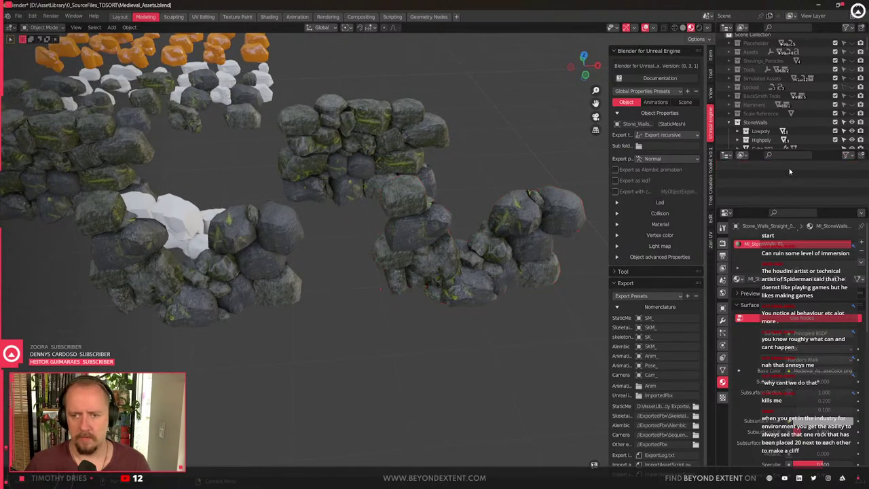
pyautogui.hotkey('ctrl', 'z')
pyautogui.doubleClick(747, 165)
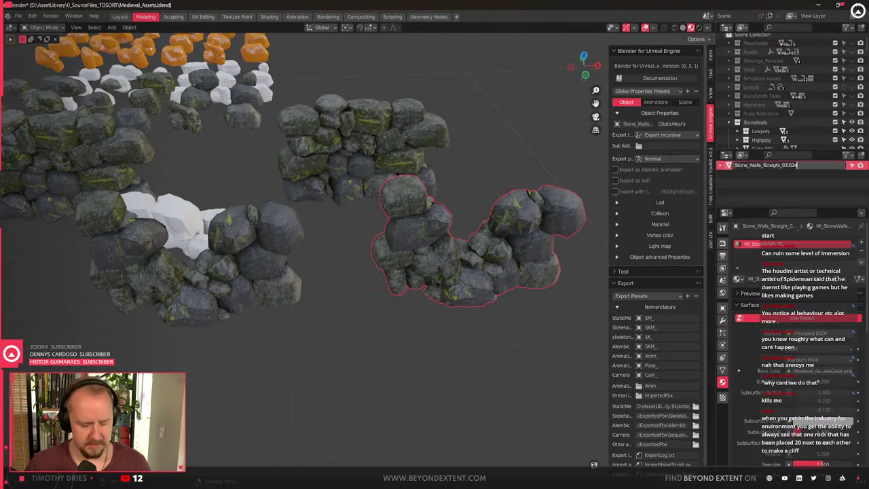
pyautogui.press('BackSpace')
pyautogui.press('BackSpace')
pyautogui.press('BackSpace')
pyautogui.press('BackSpace')
pyautogui.press('Home')
pyautogui.write('SM_')
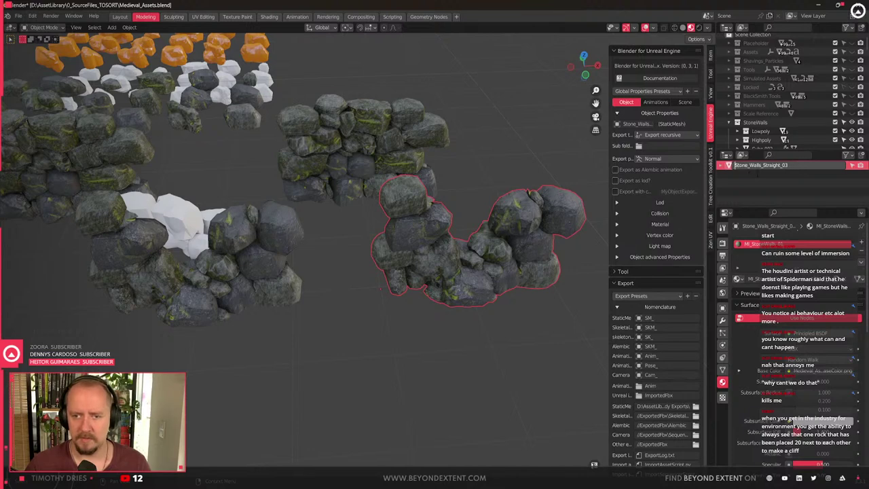
pyautogui.press('Return')
pyautogui.moveTo(455, 342); pyautogui.dragTo(462, 319, button='middle')
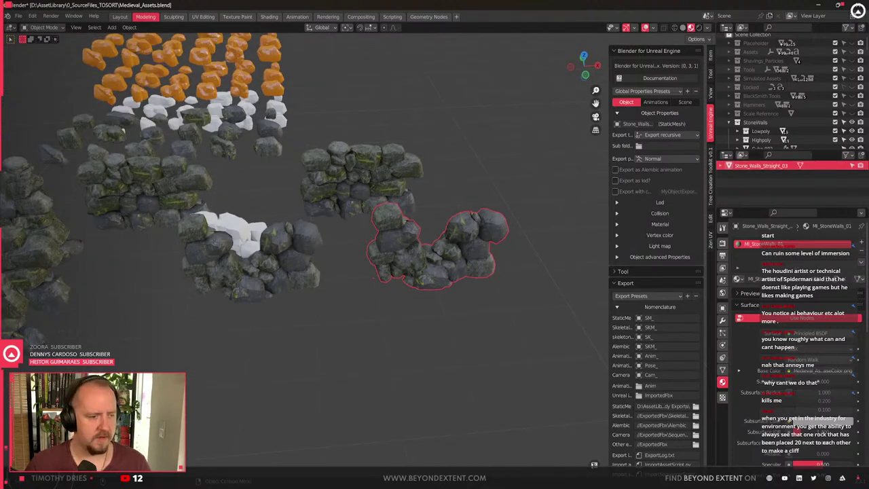
pyautogui.click(282, 368)
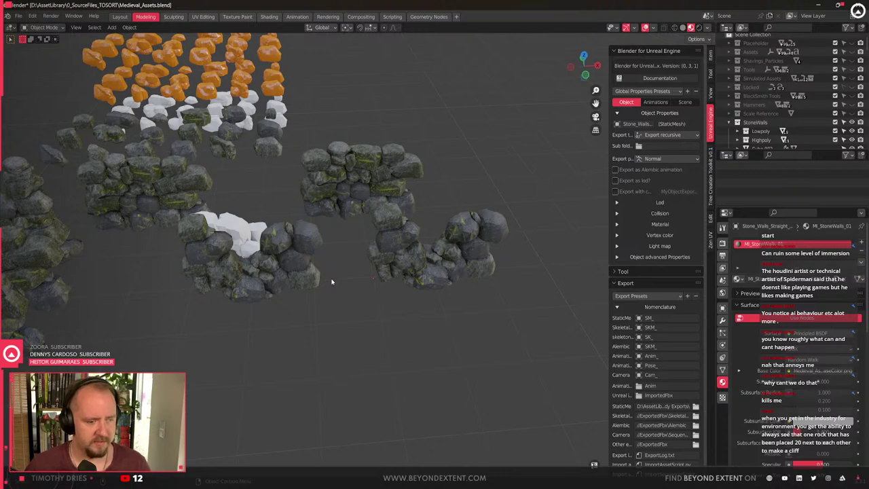
# Examine the joined Stone_Walls_Straight_03 mesh from several sides, checking its stones up close
pyautogui.scroll(5, 452, 250)
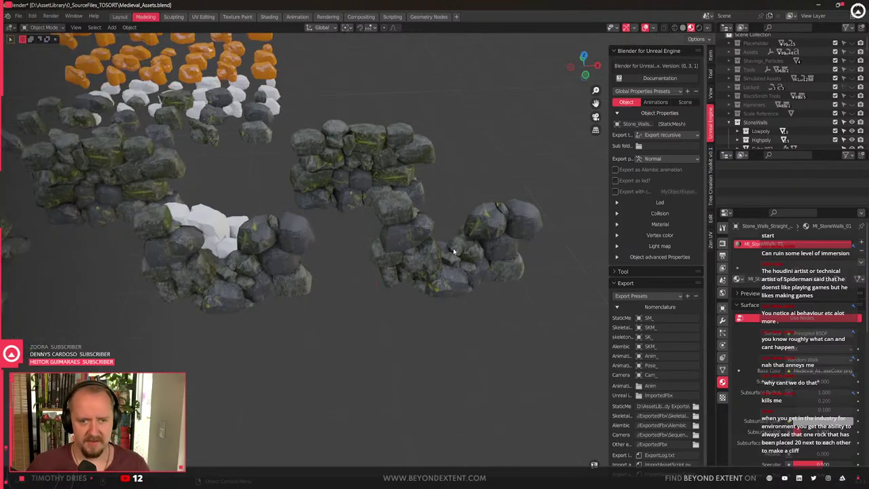
pyautogui.click(478, 285)
pyautogui.press('KP_Decimal')
pyautogui.scroll(-2, 373, 284)
pyautogui.moveTo(390, 301); pyautogui.dragTo(337, 278, button='middle')
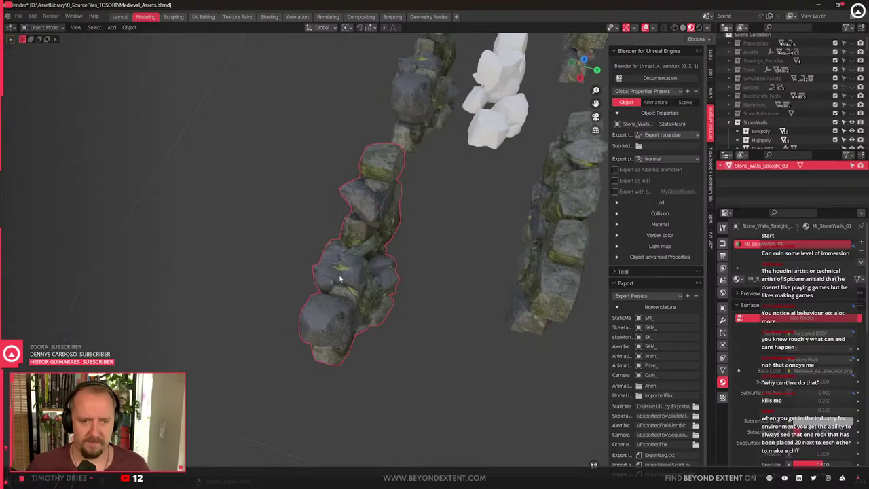
pyautogui.scroll(4, 286, 284)
pyautogui.moveTo(279, 285); pyautogui.dragTo(310, 338, button='middle')
pyautogui.scroll(-3, 346, 307)
pyautogui.scroll(3, 365, 319)
pyautogui.scroll(-3, 328, 214)
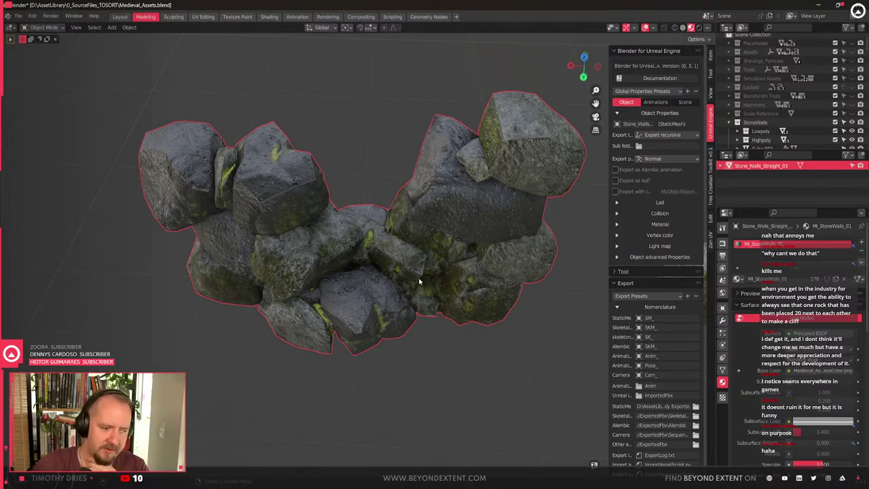
pyautogui.scroll(3, 351, 254)
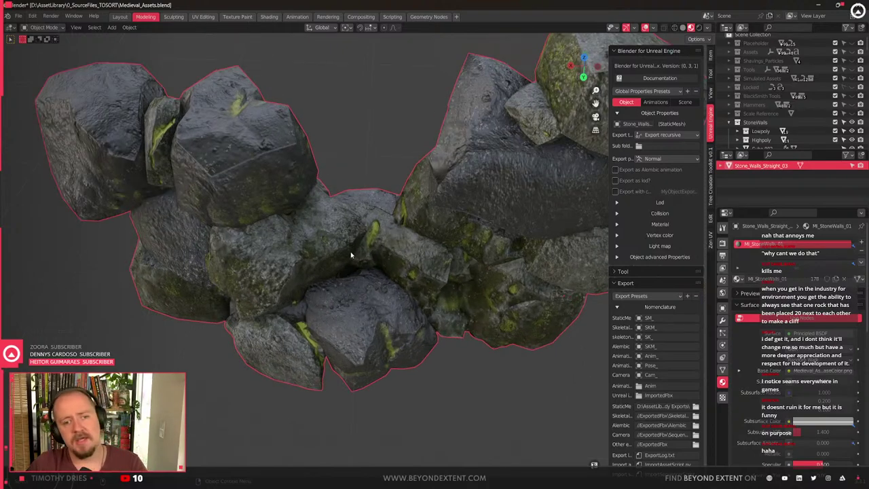
pyautogui.scroll(-4, 351, 254)
pyautogui.moveTo(351, 254); pyautogui.dragTo(345, 329, button='middle')
pyautogui.scroll(2, 458, 234)
pyautogui.moveTo(459, 233); pyautogui.dragTo(378, 301, button='middle')
pyautogui.scroll(-4, 366, 275)
pyautogui.scroll(2, 375, 291)
pyautogui.scroll(-3, 375, 290)
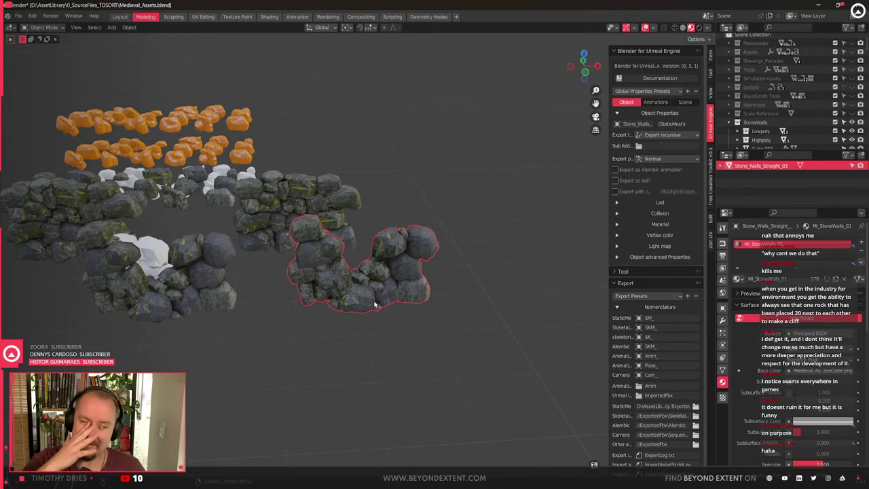
pyautogui.scroll(-2, 377, 302)
pyautogui.moveTo(378, 300)
pyautogui.mouseDown(button='middle')
pyautogui.moveTo(369, 325)
pyautogui.moveTo(333, 305)
pyautogui.moveTo(367, 307)
pyautogui.moveTo(377, 328)
pyautogui.moveTo(391, 326)
pyautogui.moveTo(388, 299)
pyautogui.mouseUp(button='middle')
pyautogui.scroll(3, 340, 302)
pyautogui.press('g')
pyautogui.press('z')
pyautogui.rightClick(374, 307)
pyautogui.rightClick(377, 328)
pyautogui.press('Escape')
# Move all of Stone_Walls_Straight_03's geometry about -0.05 m along the global Y axis in Edit Mode, leaving its origin in place
pyautogui.press('Tab')
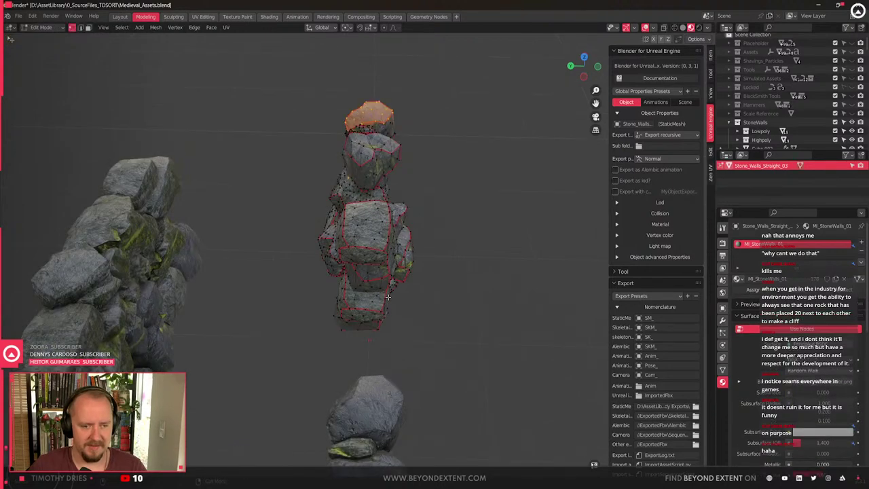
pyautogui.press('a')
pyautogui.press('g')
pyautogui.press('y')
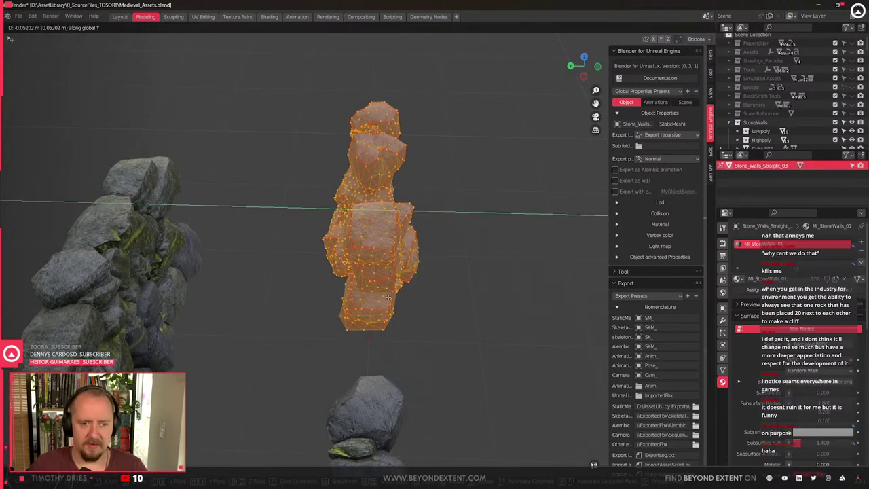
pyautogui.click(390, 298)
pyautogui.press('q')
pyautogui.click(388, 298)
pyautogui.press('q')
pyautogui.click(421, 307)
pyautogui.moveTo(419, 305); pyautogui.dragTo(375, 306, button='middle')
pyautogui.press('Tab')
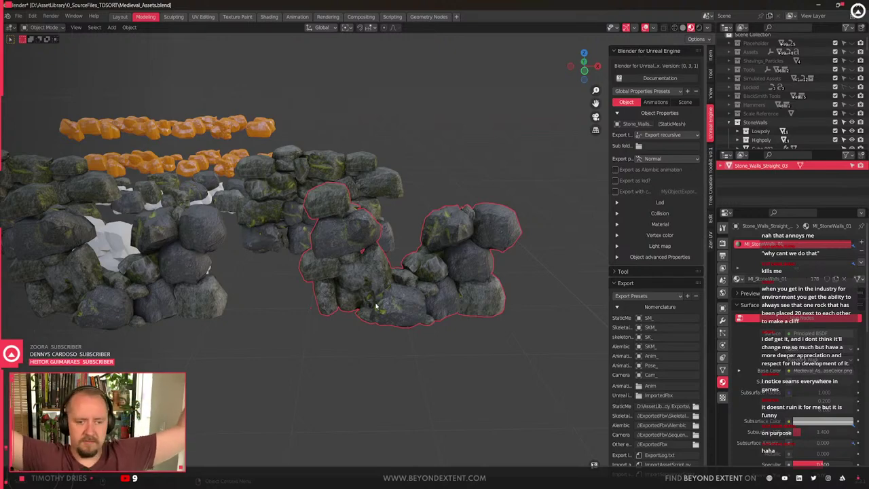
# Examine the shifted broken wall from above and from the front
pyautogui.moveTo(382, 288); pyautogui.dragTo(355, 347, button='middle')
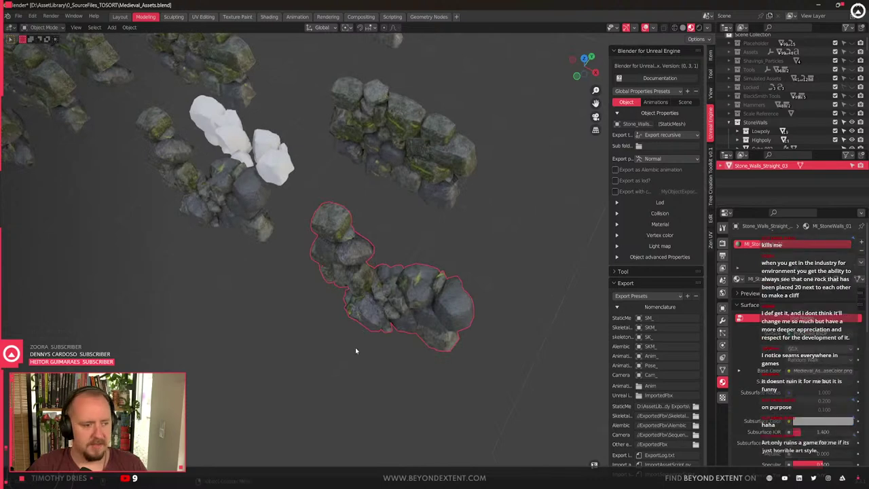
pyautogui.scroll(2, 355, 347)
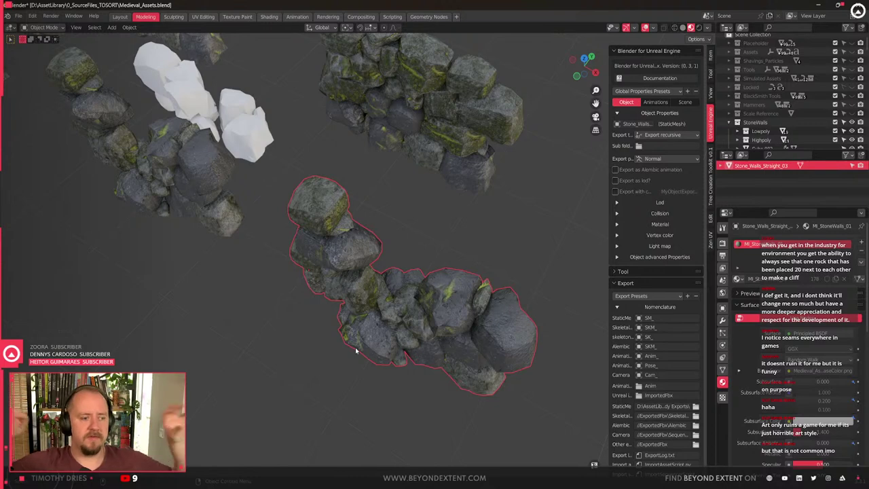
pyautogui.moveTo(363, 348); pyautogui.dragTo(351, 310, button='middle')
pyautogui.scroll(2, 292, 343)
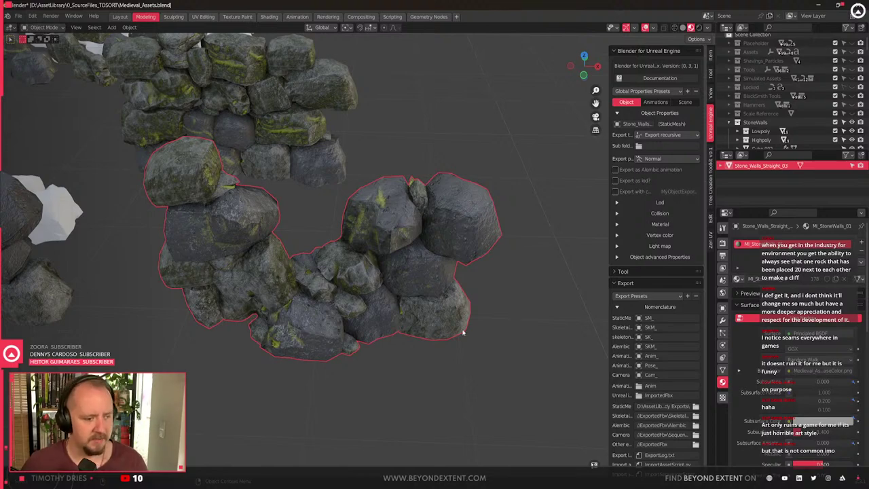
pyautogui.click(448, 361)
pyautogui.scroll(-2, 449, 361)
pyautogui.moveTo(448, 361); pyautogui.dragTo(372, 404, button='middle')
pyautogui.click(347, 301)
pyautogui.click(379, 366)
# Select the Stone_Walls_Straight_03 mesh and export it for Unreal Engine
pyautogui.click(361, 300)
pyautogui.press('KP_Decimal')
pyautogui.scroll(3, 363, 349)
pyautogui.scroll(-5, 367, 355)
pyautogui.scroll(-2, 326, 227)
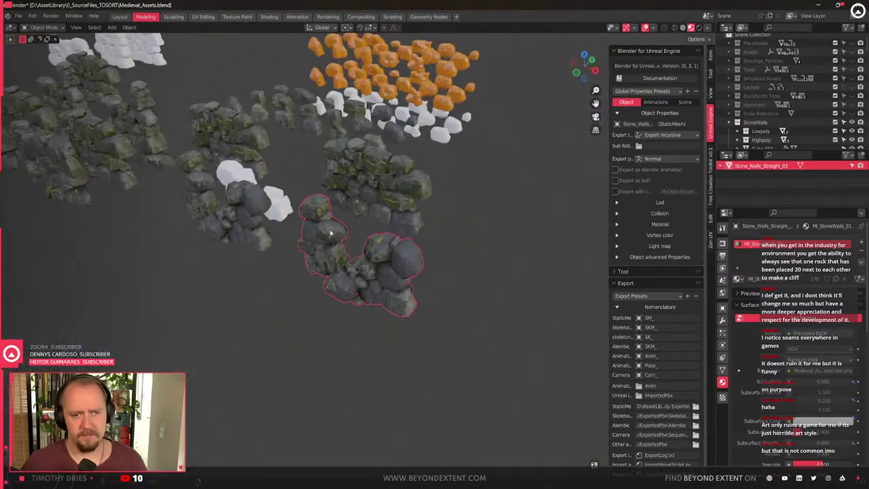
pyautogui.moveTo(324, 224); pyautogui.dragTo(369, 301, button='middle')
pyautogui.press('q')
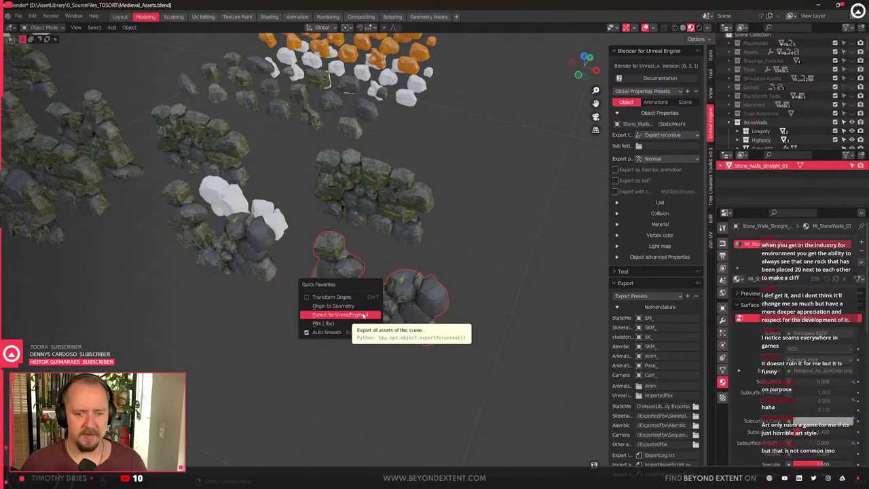
pyautogui.click(364, 315)
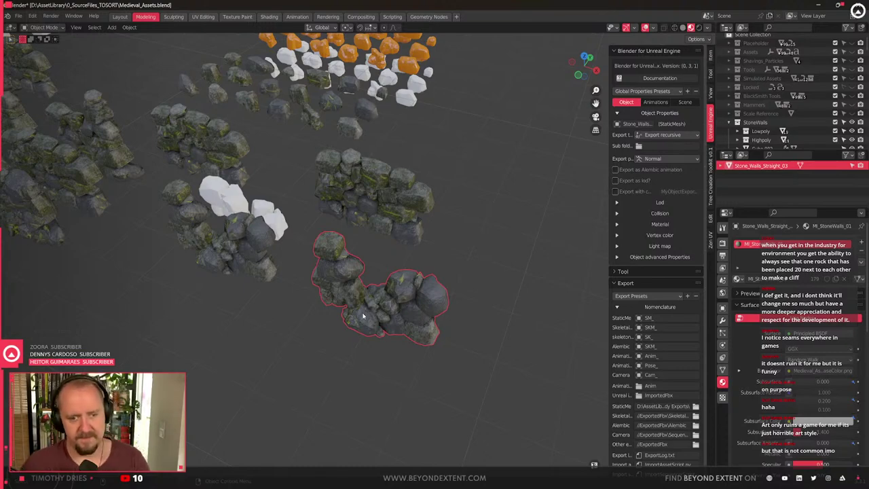
# Switch to Unreal Engine and place an SM_Stone_Walls_Straight_03 instance on the muddy ground in front of the stone wall
pyautogui.hotkey('alt', 'Tab')
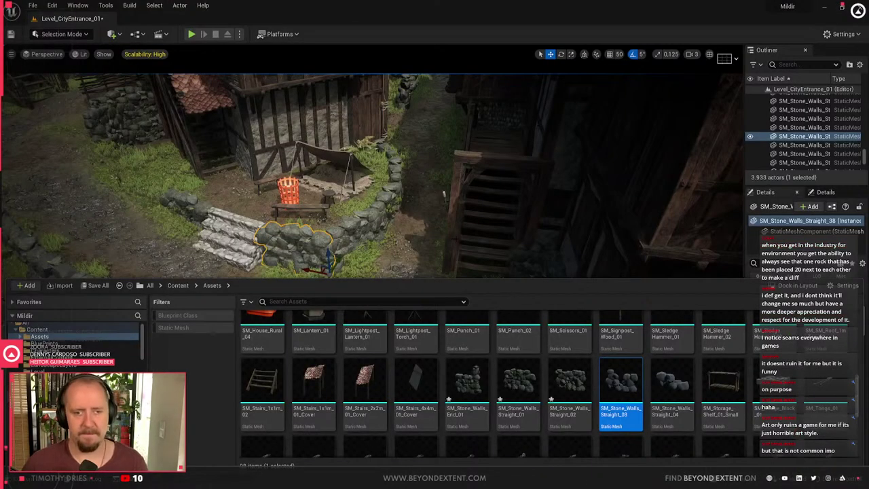
pyautogui.click(486, 244)
pyautogui.moveTo(486, 244); pyautogui.dragTo(408, 255, button='right')
pyautogui.hotkey('ctrl', 'space')
pyautogui.moveTo(628, 400); pyautogui.dragTo(345, 349)
pyautogui.moveTo(345, 349); pyautogui.dragTo(434, 312, button='right')
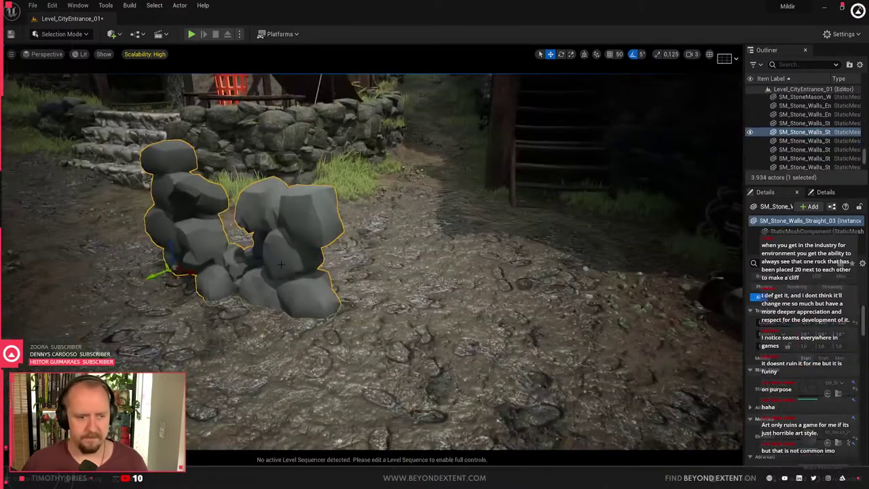
# Reimport the SM_Stone_Walls_Straight_03 static mesh and resolve its material conflict by resetting to the FBX
pyautogui.hotkey('ctrl', 'space')
pyautogui.rightClick(630, 392)
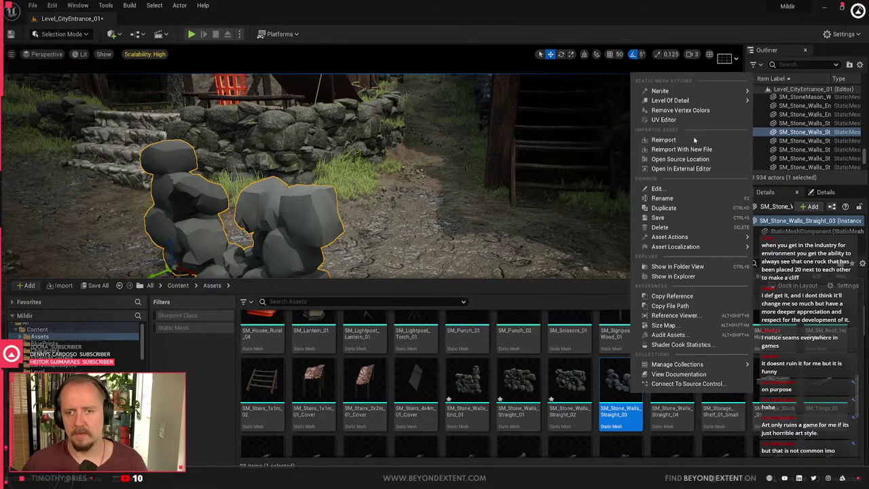
pyautogui.click(663, 138)
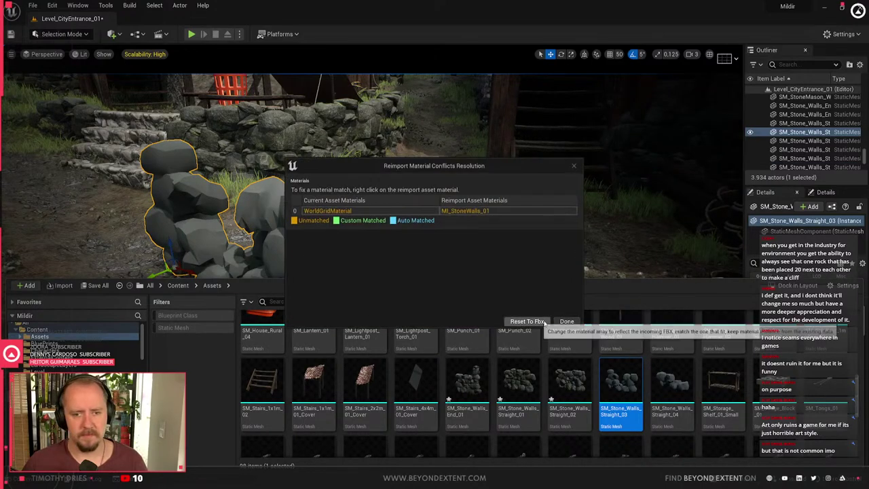
pyautogui.click(532, 322)
pyautogui.click(282, 269)
pyautogui.press('Escape')
# Check the reimported wall in the level and delete the placed SM_Stone_Walls_Straight_03 instance
pyautogui.moveTo(281, 269); pyautogui.dragTo(408, 228, button='right')
pyautogui.click(408, 228)
pyautogui.click(439, 241)
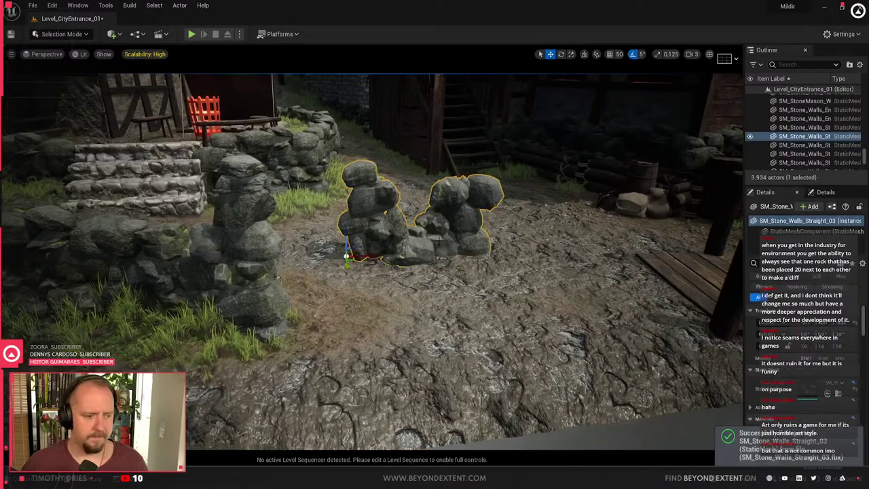
pyautogui.press('Delete')
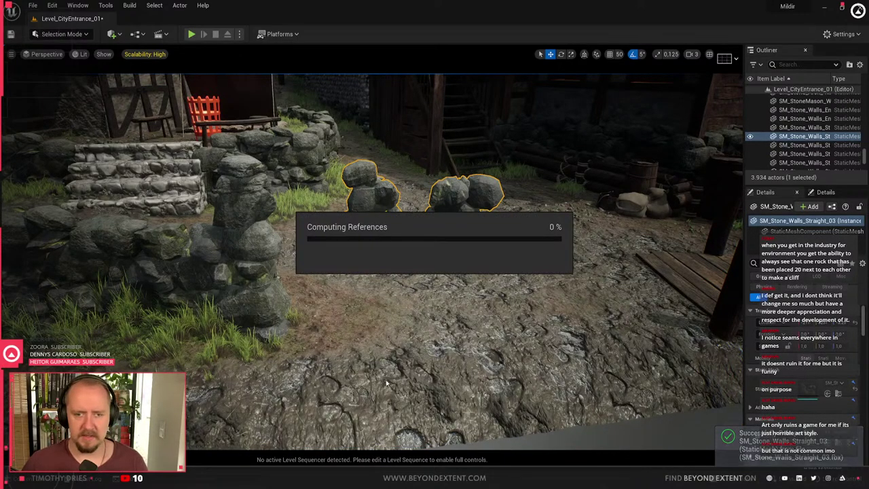
# Switch back to Blender and select all the white Stone_Walls_Straight_04 blockout stones
pyautogui.hotkey('alt', 'Tab')
pyautogui.scroll(2, 386, 225)
pyautogui.scroll(-2, 231, 174)
pyautogui.moveTo(231, 175); pyautogui.dragTo(262, 219, button='middle')
pyautogui.click(263, 223)
pyautogui.click(214, 225)
pyautogui.moveTo(197, 220); pyautogui.dragTo(300, 276, button='middle')
pyautogui.scroll(2, 285, 248)
pyautogui.scroll(-3, 285, 248)
pyautogui.moveTo(282, 268); pyautogui.dragTo(419, 321)
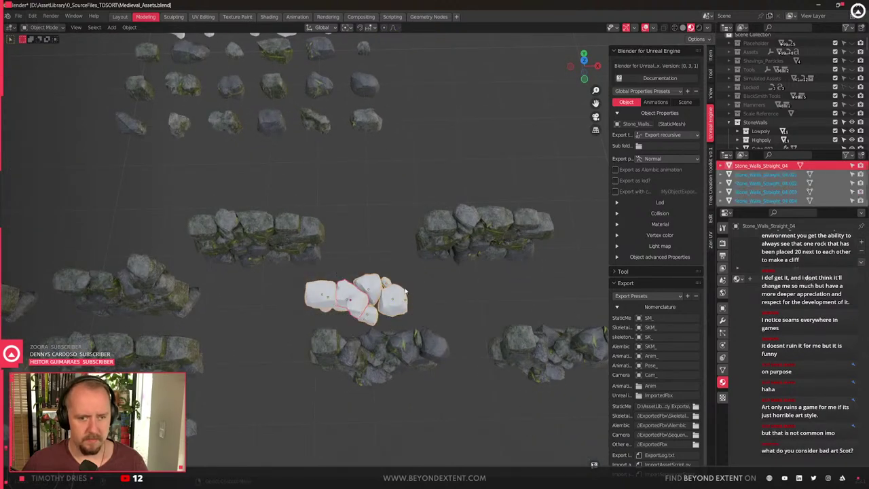
# Isolate the Stone_Walls_Straight_04 blockout stones together with the textured low-poly rocks by hiding all other objects
pyautogui.hotkey('shift', 'h')
pyautogui.hotkey('ctrl', 'z')
pyautogui.scroll(-2, 405, 290)
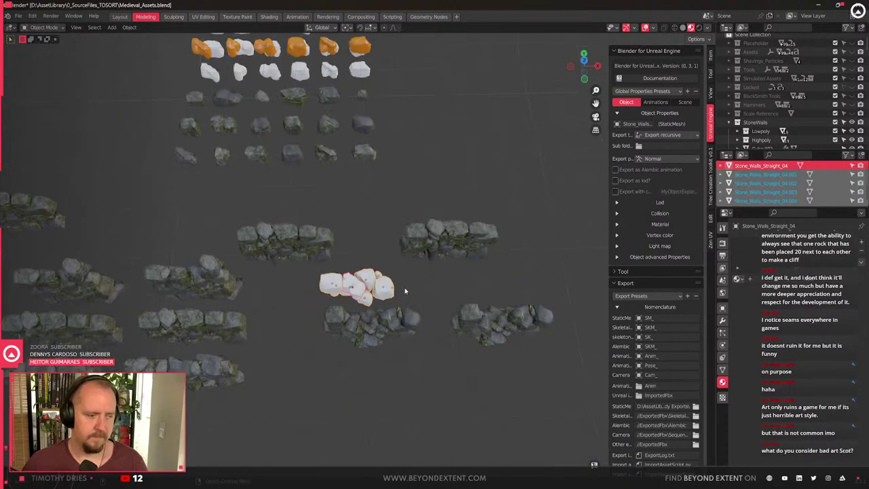
pyautogui.keyDown('shift'); pyautogui.moveTo(405, 291); pyautogui.dragTo(408, 337, button='middle'); pyautogui.keyUp('shift')
pyautogui.keyDown('shift'); pyautogui.moveTo(262, 138); pyautogui.dragTo(286, 208, button='middle'); pyautogui.keyUp('shift')
pyautogui.scroll(-2, 285, 208)
pyautogui.moveTo(241, 211); pyautogui.dragTo(435, 278)
pyautogui.hotkey('shift', 'h')
pyautogui.moveTo(405, 337); pyautogui.dragTo(390, 319, button='middle')
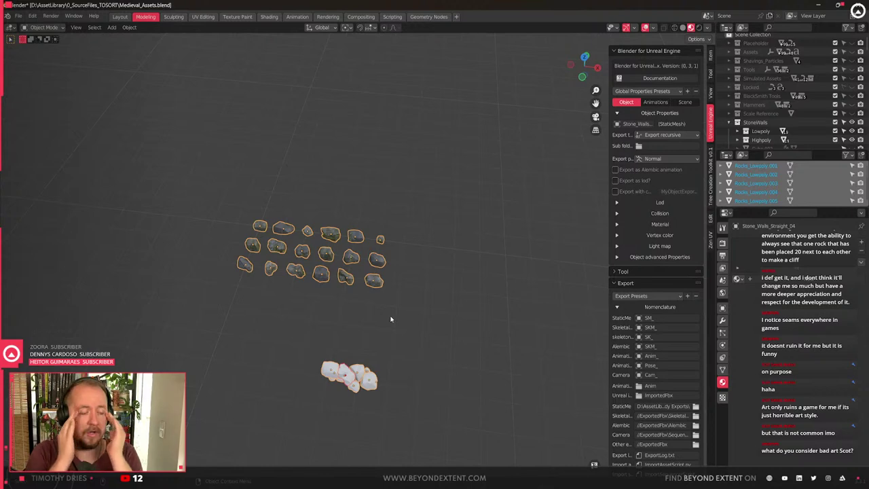
# Examine the isolated Stone_Walls_Straight_04 blockout stones up close, picking out individual stones
pyautogui.scroll(2, 393, 414)
pyautogui.keyDown('shift'); pyautogui.moveTo(398, 372); pyautogui.dragTo(400, 272, button='middle'); pyautogui.keyUp('shift')
pyautogui.moveTo(258, 278); pyautogui.dragTo(470, 414)
pyautogui.press('KP_Decimal')
pyautogui.scroll(-3, 407, 365)
pyautogui.click(347, 260)
pyautogui.scroll(3, 347, 261)
pyautogui.moveTo(348, 264); pyautogui.dragTo(346, 299, button='middle')
pyautogui.click(444, 315)
pyautogui.scroll(-5, 443, 314)
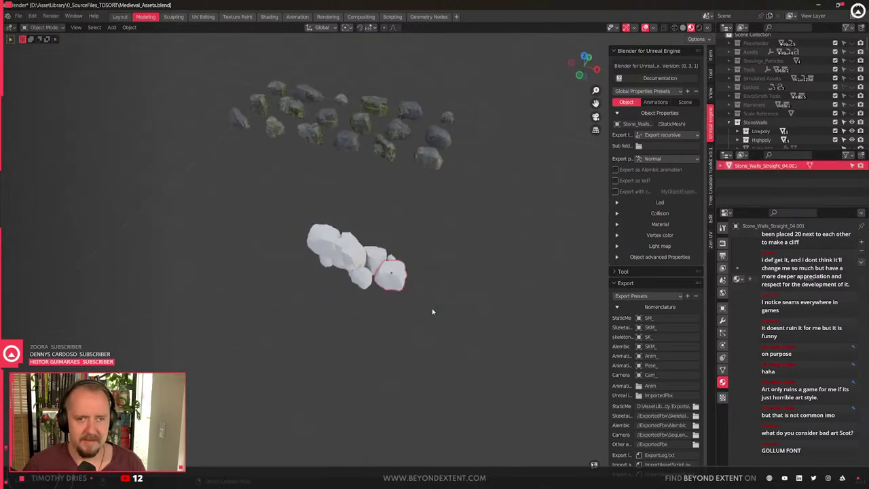
# Link the object data of Rocks_Lowpoly.002 to the blockout stone Stone_Walls_Straight_04
pyautogui.keyDown('shift'); pyautogui.moveTo(443, 314); pyautogui.dragTo(443, 341, button='middle'); pyautogui.keyUp('shift')
pyautogui.scroll(3, 352, 299)
pyautogui.click(348, 286)
pyautogui.keyDown('shift'); pyautogui.moveTo(349, 133); pyautogui.dragTo(360, 198, button='middle'); pyautogui.keyUp('shift')
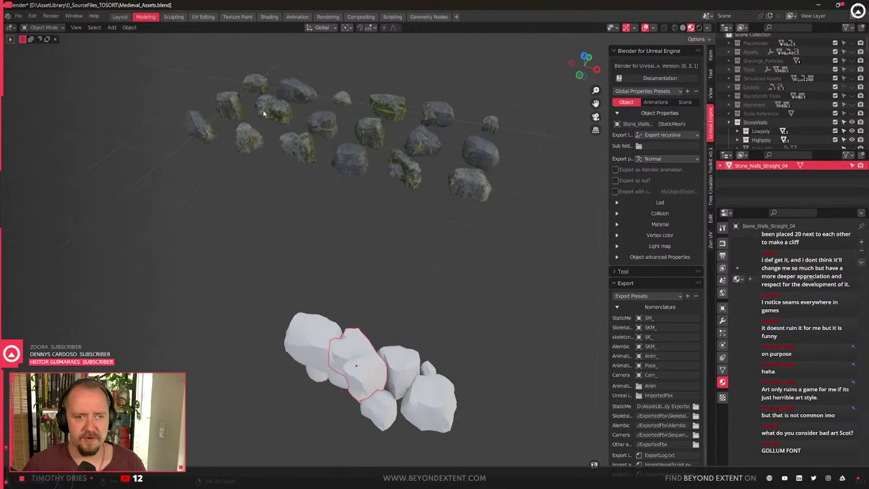
pyautogui.keyDown('shift'); pyautogui.click(263, 110); pyautogui.keyUp('shift')
pyautogui.hotkey('ctrl', 'l')
pyautogui.click(264, 111)
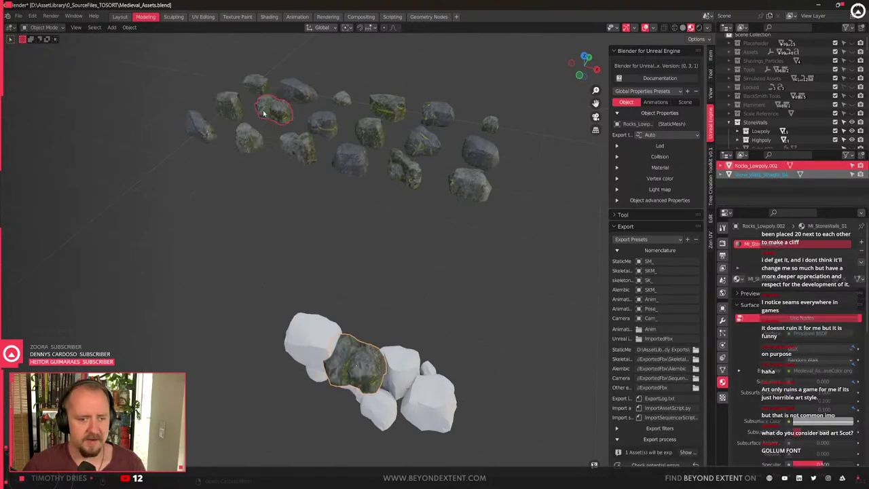
# Link the object data of Rocks_Lowpoly.004 to the blockout stone at the upper end of the wall
pyautogui.click(309, 341)
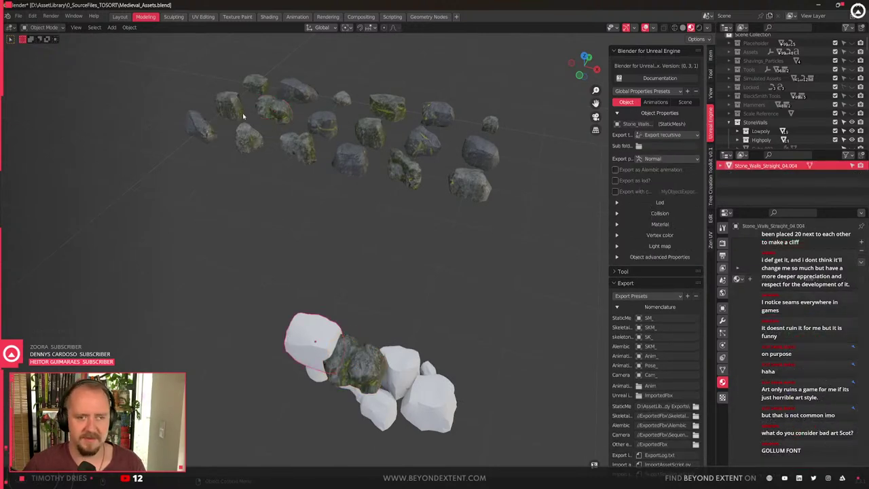
pyautogui.keyDown('shift'); pyautogui.click(499, 161); pyautogui.keyUp('shift')
pyautogui.hotkey('ctrl', 'l')
pyautogui.click(490, 157)
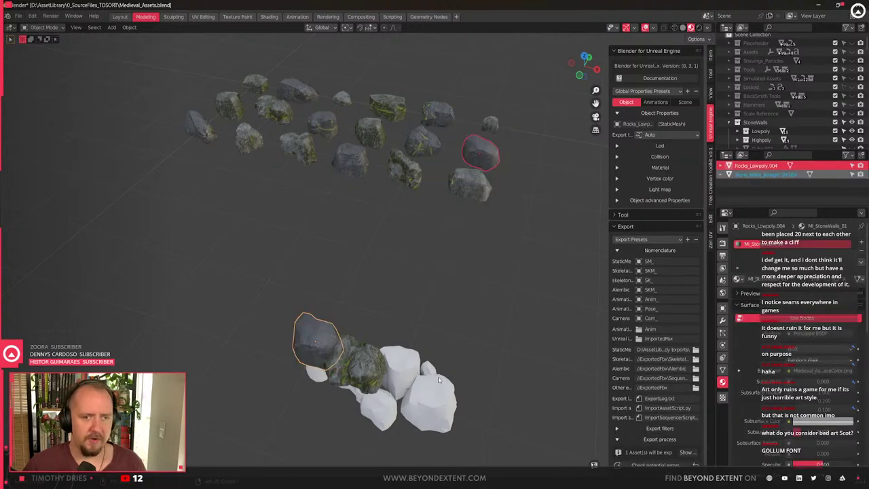
# Try to link the object data of Rocks_Lowpoly.011 to the blockout stone Stone_Walls_Straight_04.003
pyautogui.moveTo(407, 292); pyautogui.dragTo(380, 326, button='middle')
pyautogui.click(380, 331)
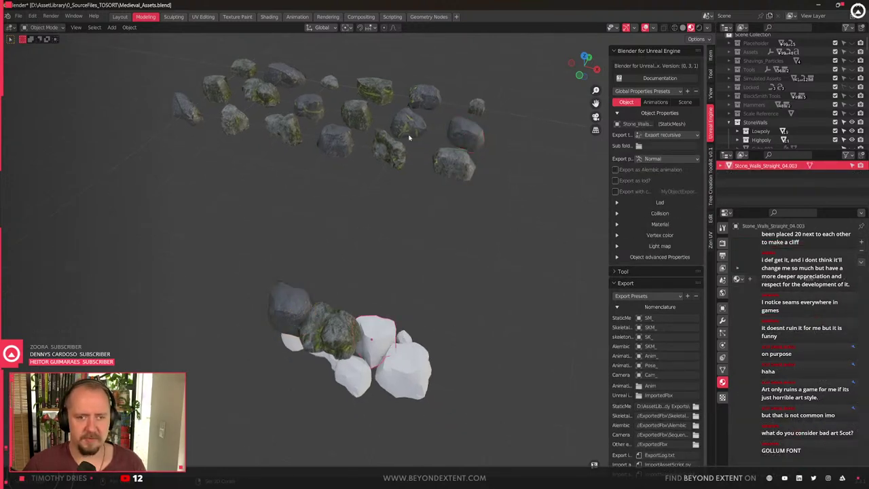
pyautogui.keyDown('shift'); pyautogui.click(422, 104); pyautogui.keyUp('shift')
pyautogui.hotkey('ctrl', 'l')
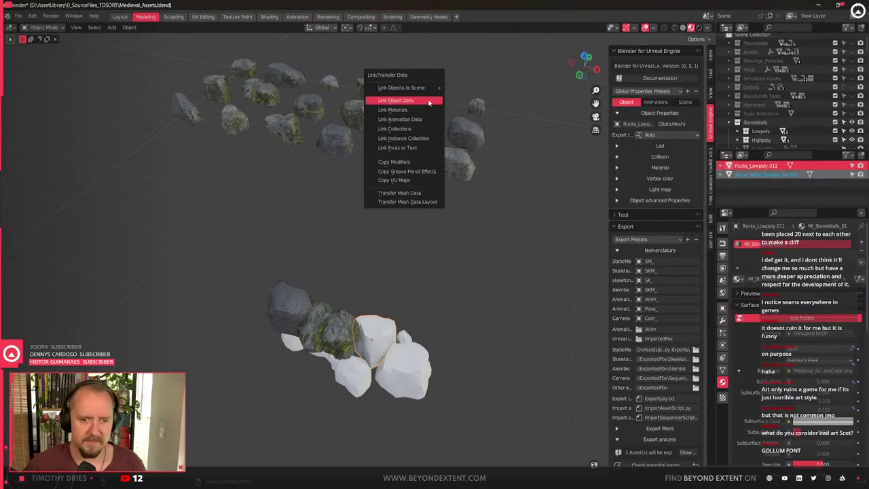
pyautogui.click(408, 97)
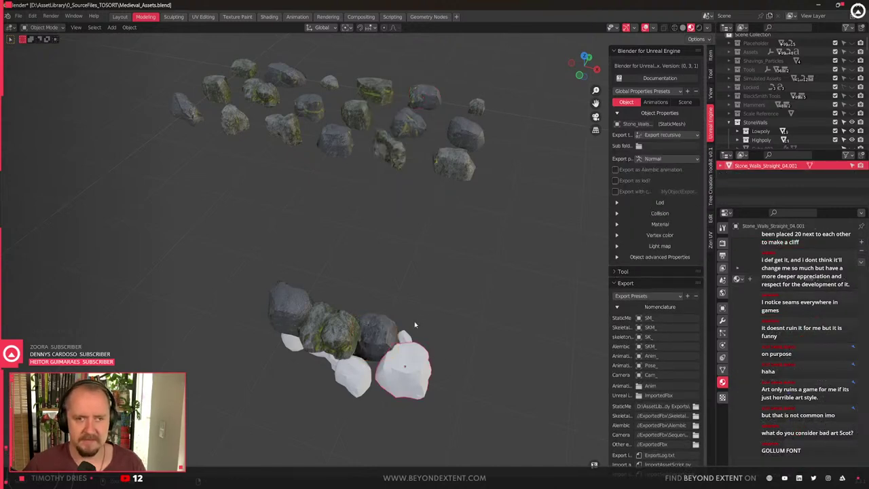
pyautogui.hotkey('ctrl', 'z')
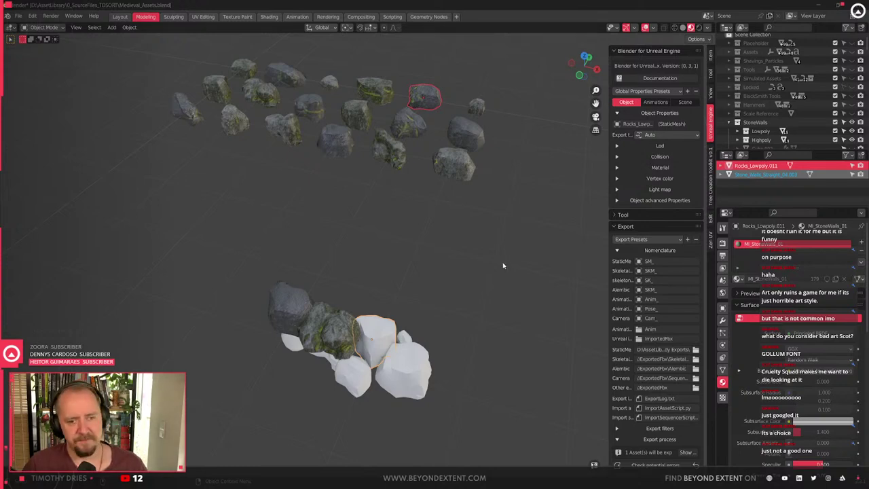
# Try to link the object data of Rocks_Lowpoly.002 to the blockout stone Stone_Walls_Straight_04.006
pyautogui.click(373, 336)
pyautogui.press('KP_Decimal')
pyautogui.scroll(-8, 400, 381)
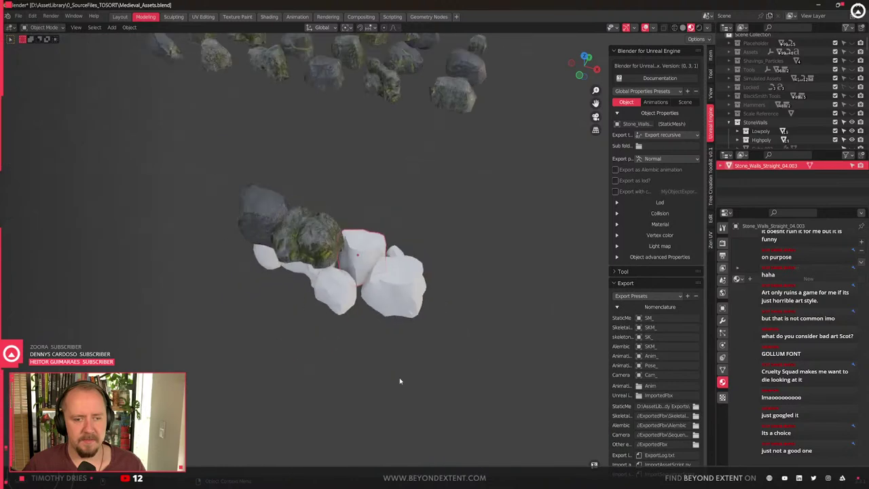
pyautogui.moveTo(400, 381); pyautogui.dragTo(451, 322, button='middle')
pyautogui.scroll(3, 339, 277)
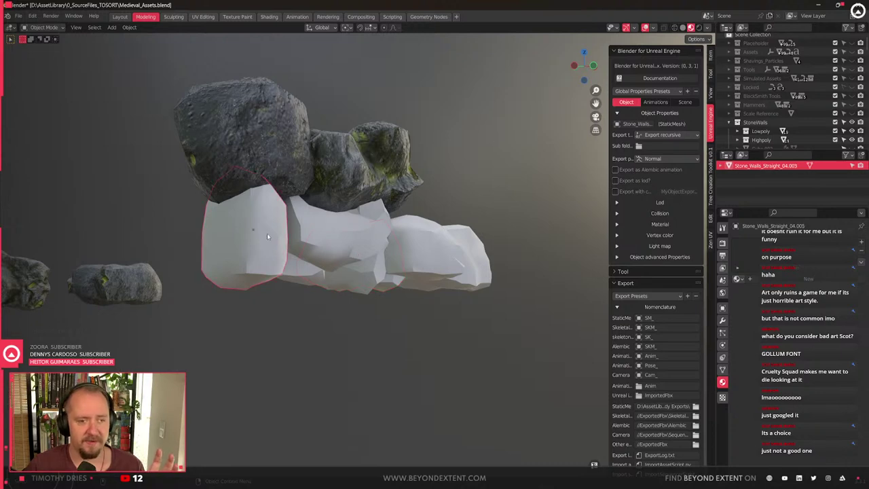
pyautogui.click(334, 233)
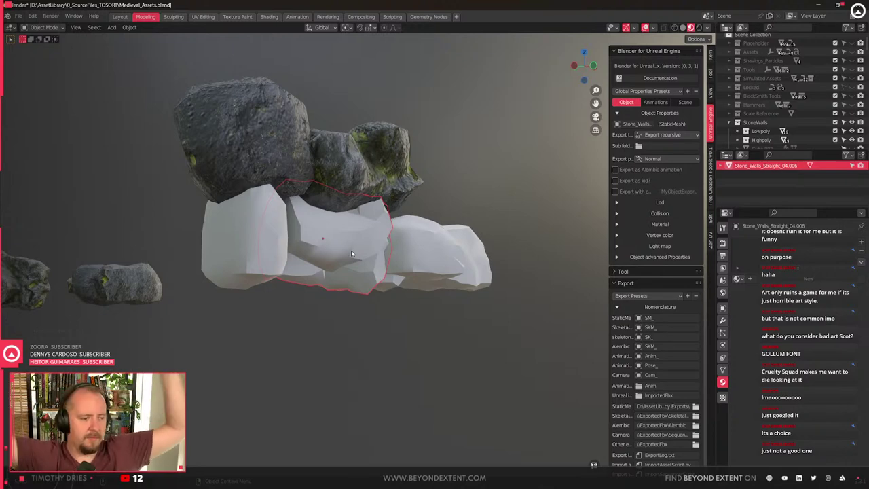
pyautogui.moveTo(306, 378); pyautogui.dragTo(405, 74, button='middle')
pyautogui.scroll(-3, 290, 279)
pyautogui.click(296, 111)
pyautogui.hotkey('ctrl', 'l')
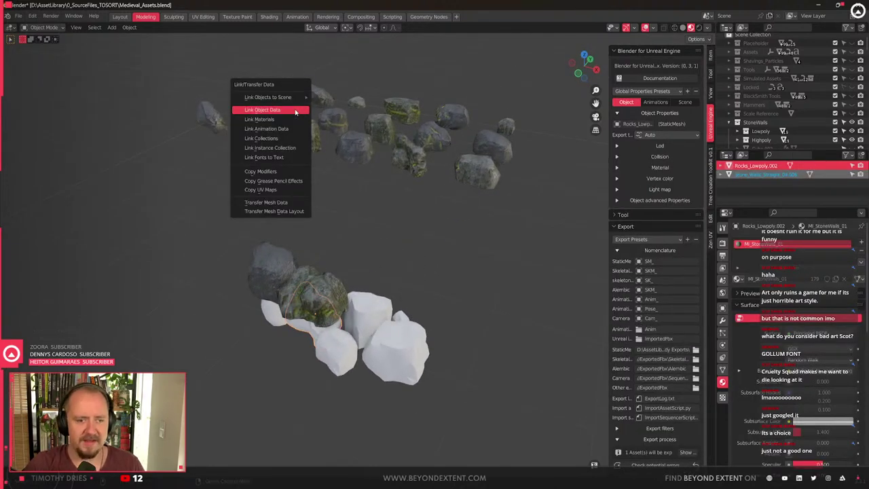
pyautogui.click(295, 111)
# Try to link the object data of Rocks_Lowpoly.001 to the stone Stone_Walls_Straight_04.006, and undo the link
pyautogui.moveTo(364, 333); pyautogui.dragTo(340, 142, button='middle')
pyautogui.keyDown('shift'); pyautogui.click(340, 142); pyautogui.keyUp('shift')
pyautogui.hotkey('ctrl', 'l')
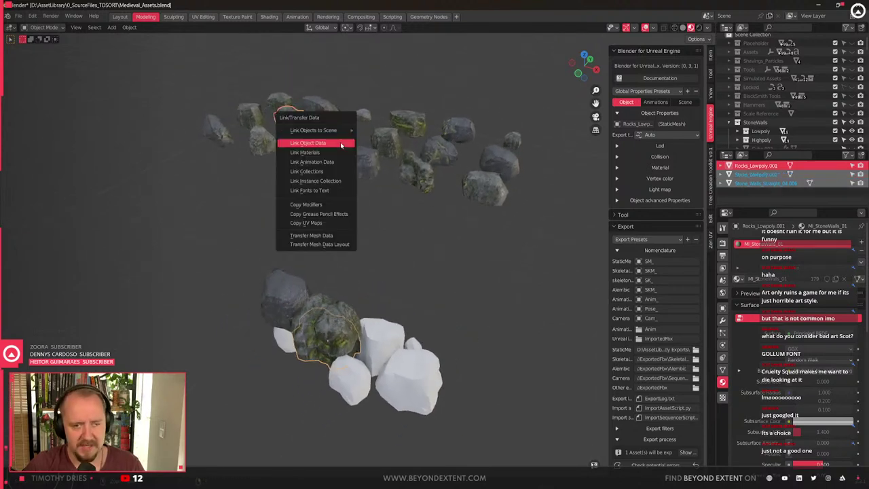
pyautogui.click(341, 143)
pyautogui.click(324, 358)
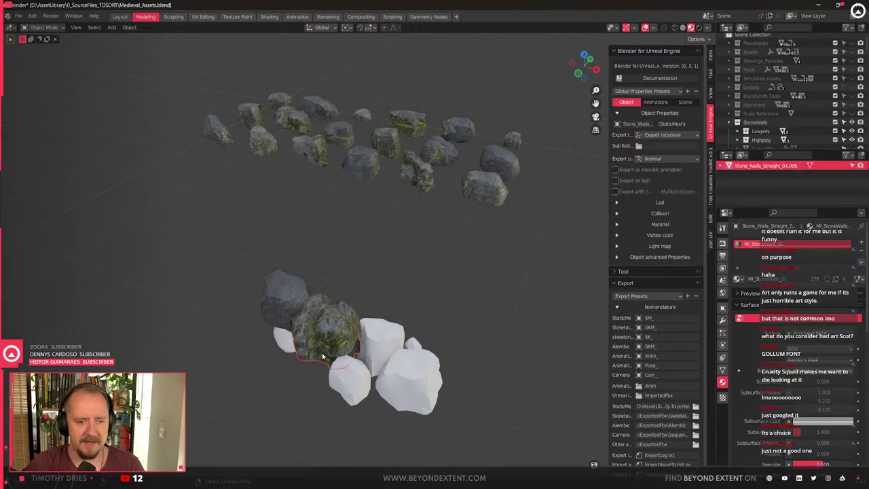
pyautogui.keyDown('shift'); pyautogui.click(348, 136); pyautogui.keyUp('shift')
pyautogui.hotkey('ctrl', 'l')
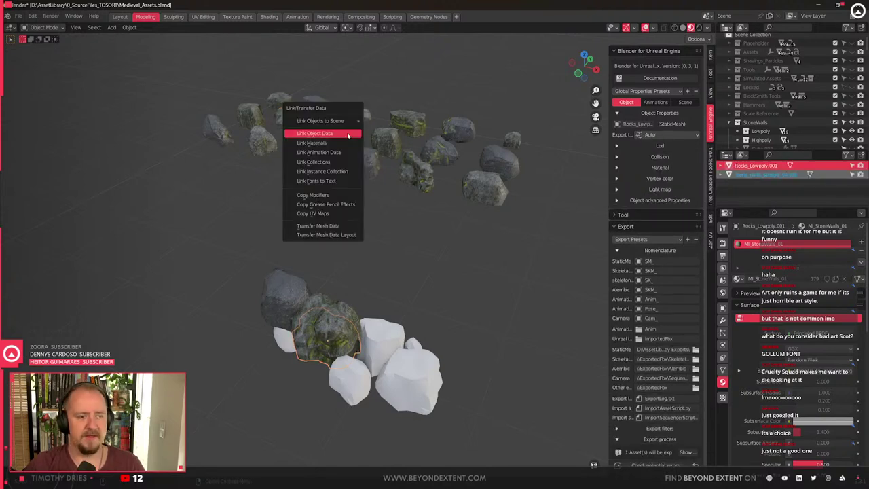
pyautogui.click(348, 136)
pyautogui.scroll(2, 357, 391)
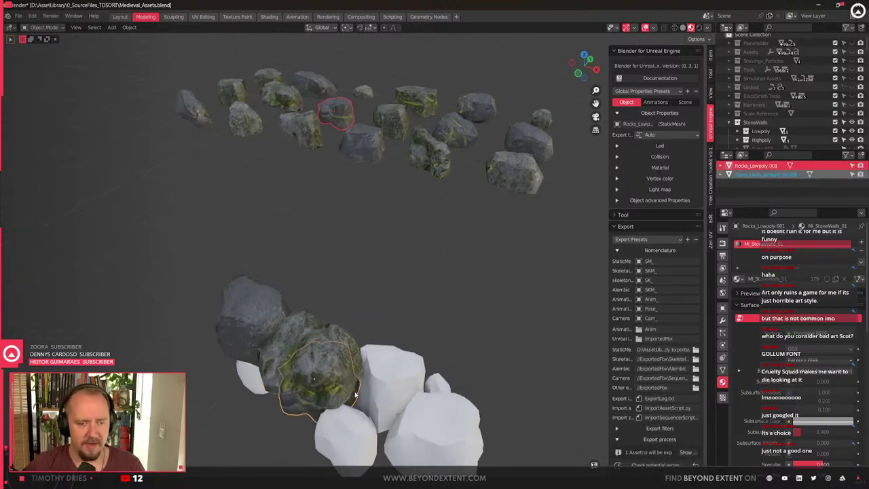
pyautogui.scroll(-3, 360, 383)
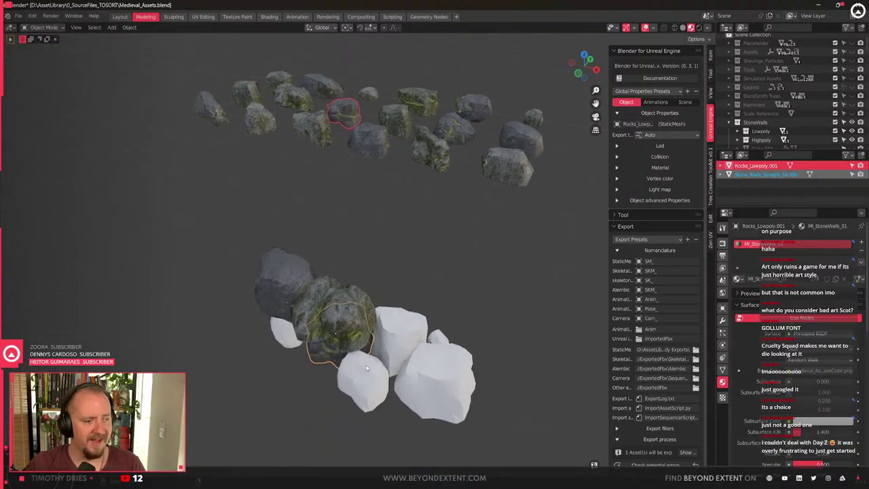
pyautogui.hotkey('ctrl', 'z')
# Try the object data of Rocks_Lowpoly.015 on the stone Stone_Walls_Straight_04.006
pyautogui.click(320, 361)
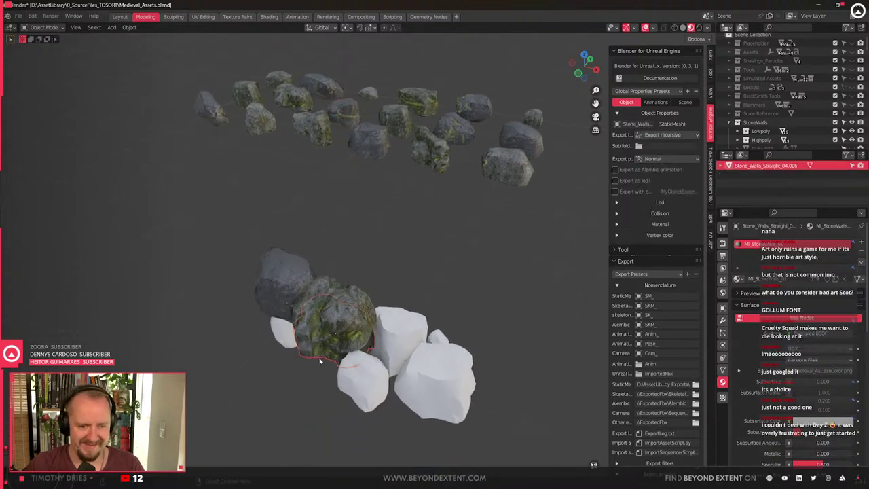
pyautogui.keyDown('shift'); pyautogui.click(244, 96); pyautogui.keyUp('shift')
pyautogui.hotkey('ctrl', 'l')
pyautogui.click(245, 95)
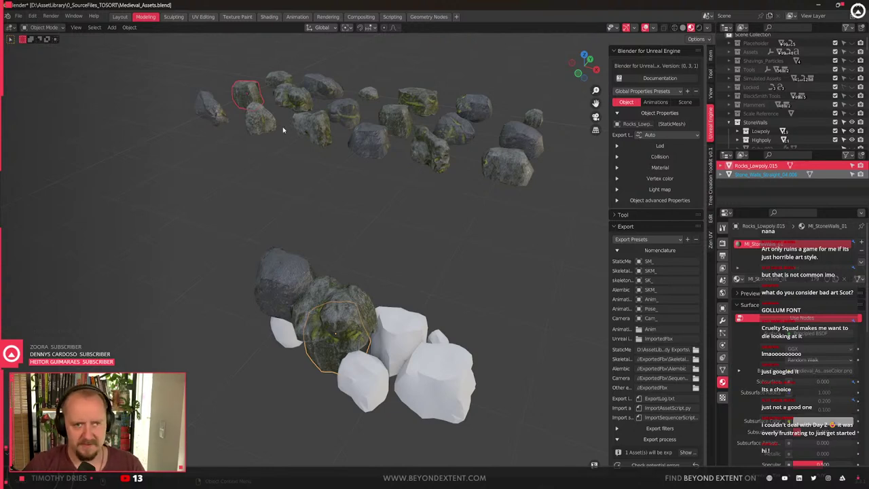
# Try the object data of Rocks_Lowpoly.009 on the stone Stone_Walls_Straight_04.006
pyautogui.keyDown('shift'); pyautogui.moveTo(403, 247); pyautogui.dragTo(387, 270, button='middle'); pyautogui.keyUp('shift')
pyautogui.click(308, 389)
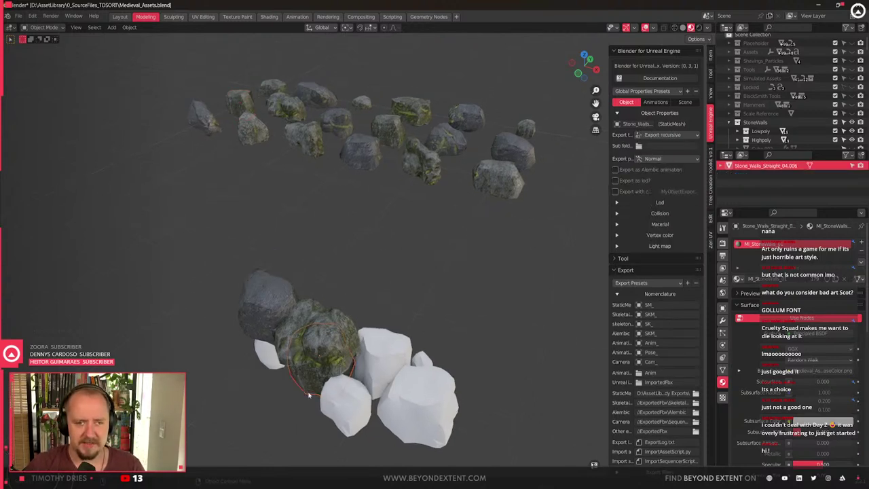
pyautogui.keyDown('shift'); pyautogui.click(445, 144); pyautogui.keyUp('shift')
pyautogui.hotkey('ctrl', 'l')
pyautogui.click(442, 144)
# Link the object data of Rocks_Lowpoly.013 to the stone Stone_Walls_Straight_04.006
pyautogui.moveTo(443, 144); pyautogui.dragTo(388, 259, button='middle')
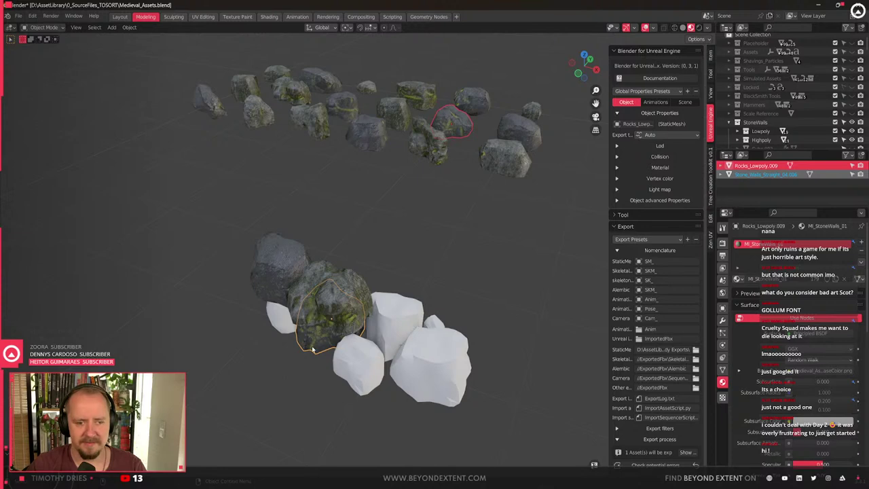
pyautogui.click(418, 100)
pyautogui.hotkey('ctrl', 'l')
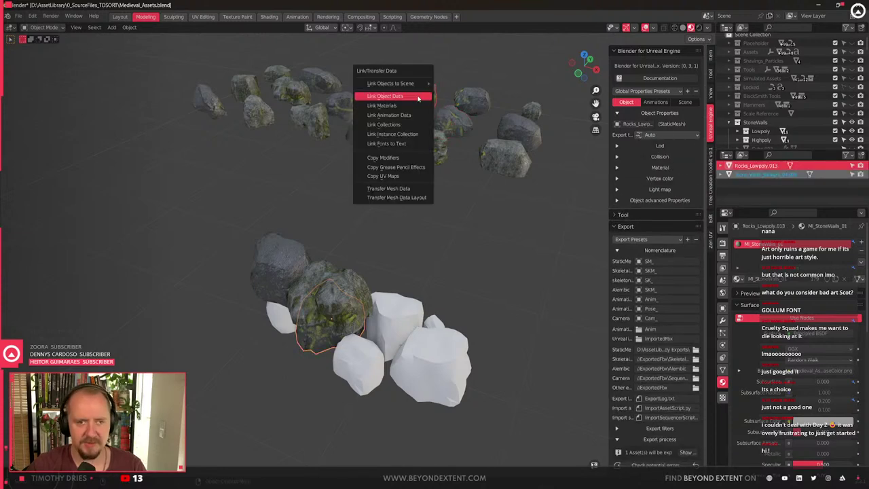
pyautogui.click(385, 95)
pyautogui.scroll(1, 326, 332)
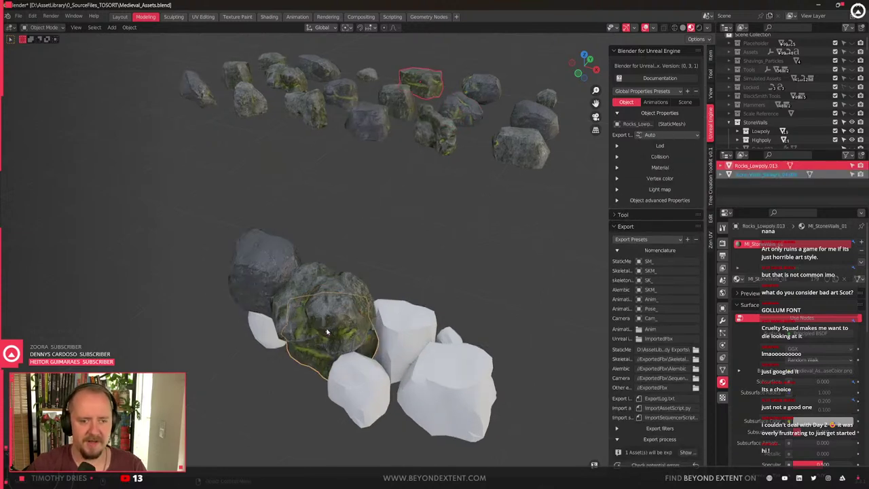
# Link the object data of Rocks_Lowpoly.014 to the partly hidden blockout stone beneath the wall's upper end
pyautogui.click(267, 332)
pyautogui.hotkey('ctrl', 'l')
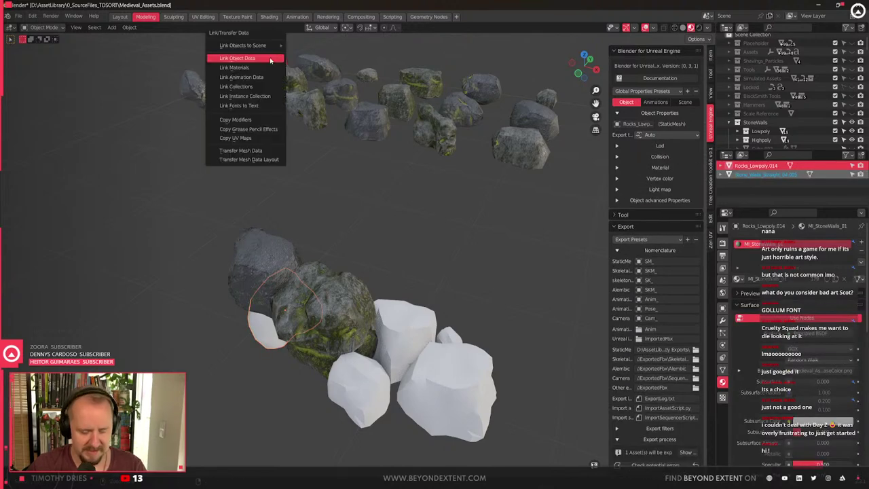
pyautogui.click(270, 59)
# Link the object data of Rocks_Lowpoly.001 to the blockout stone Stone_Walls_Straight_04.003
pyautogui.click(391, 318)
pyautogui.scroll(-1, 395, 320)
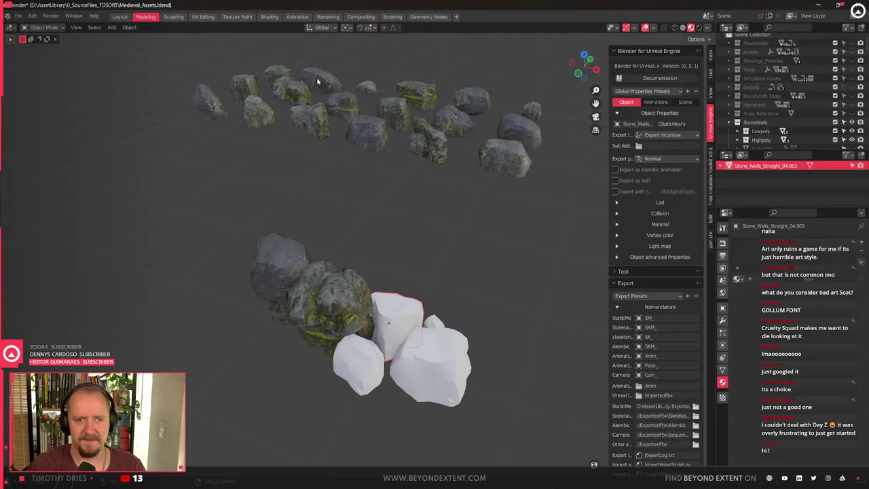
pyautogui.keyDown('shift'); pyautogui.click(350, 101); pyautogui.keyUp('shift')
pyautogui.hotkey('ctrl', 'l')
pyautogui.click(349, 102)
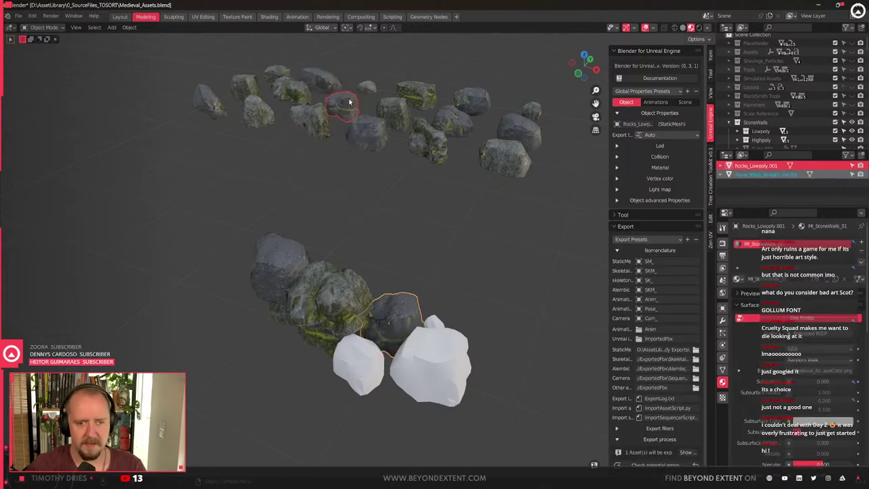
# Rotate the stone Stone_Walls_Straight_04.003 about the global Z axis
pyautogui.click(402, 304)
pyautogui.press('r')
pyautogui.press('z')
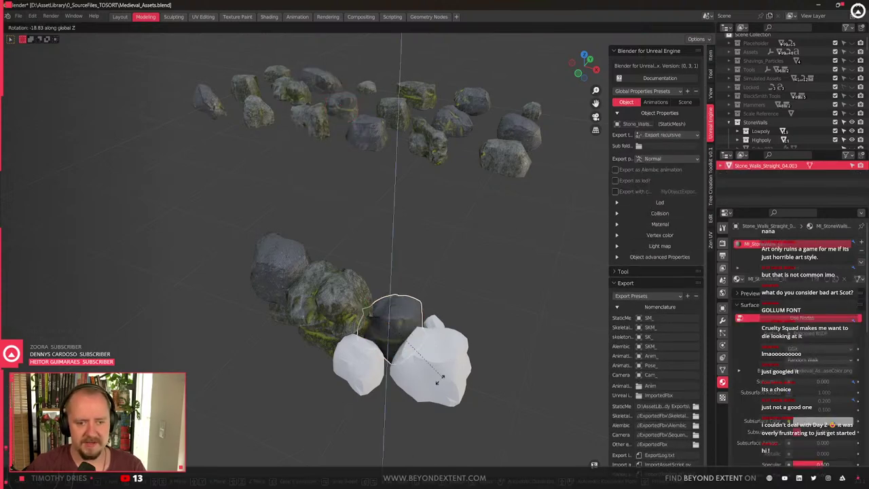
pyautogui.click(420, 405)
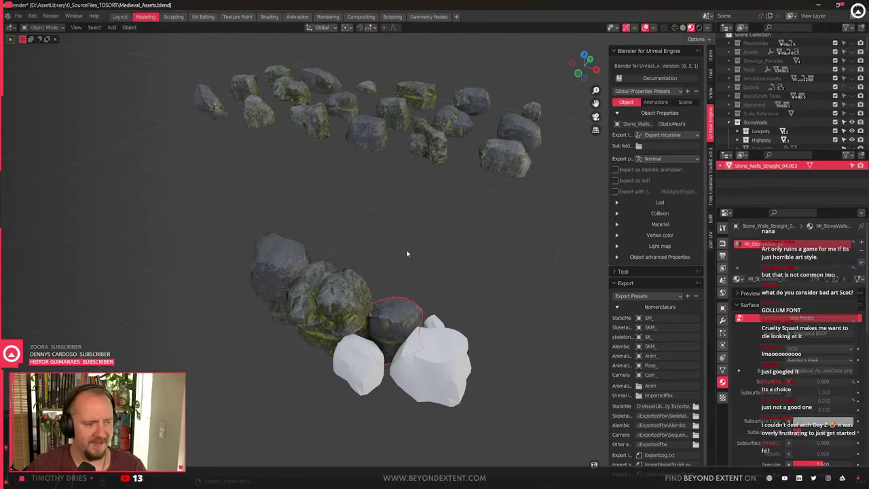
# Try to pick a source rock and link object data with Stone_Walls_Straight_04.007 as the active object
pyautogui.click(319, 129)
pyautogui.click(353, 374)
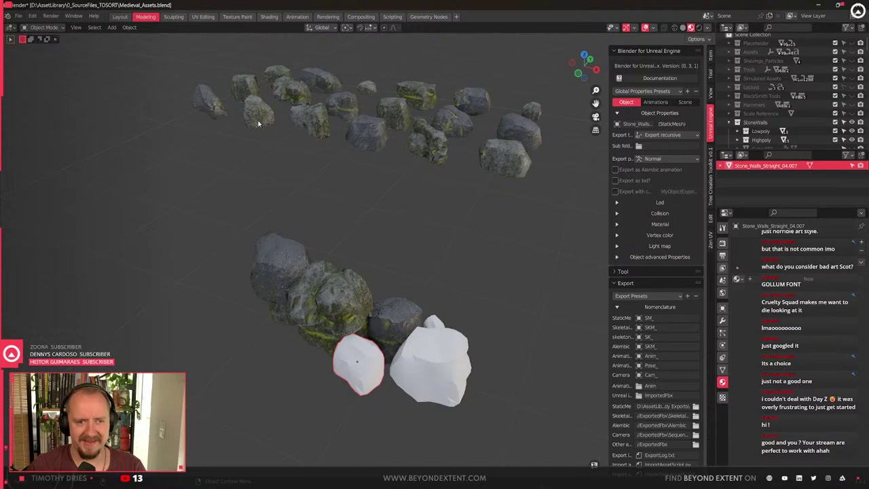
pyautogui.keyDown('shift'); pyautogui.click(277, 97); pyautogui.keyUp('shift')
pyautogui.keyDown('shift'); pyautogui.click(353, 112); pyautogui.keyUp('shift')
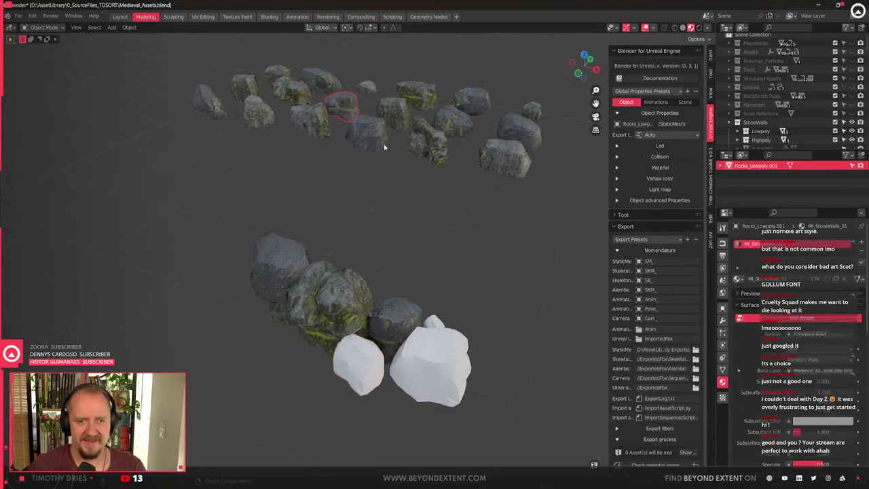
pyautogui.click(533, 113)
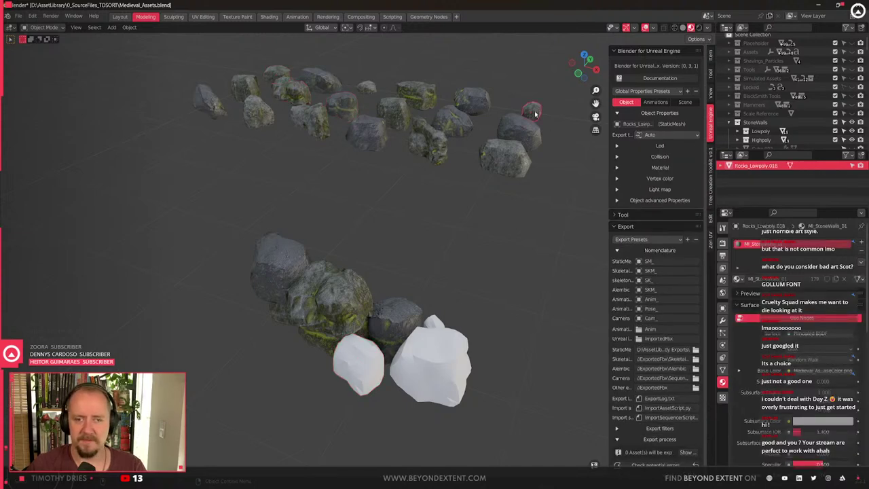
pyautogui.keyDown('shift'); pyautogui.click(355, 379); pyautogui.keyUp('shift')
pyautogui.hotkey('ctrl', 'l')
pyautogui.click(355, 379)
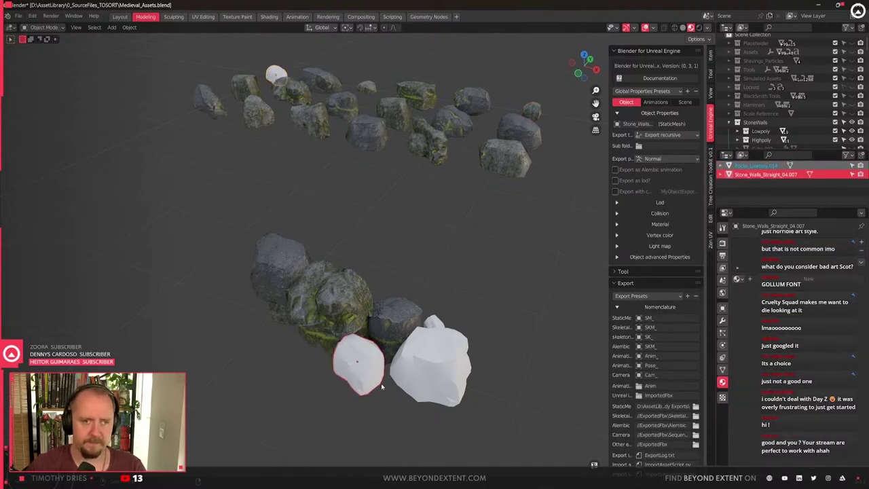
# Link the object data of Rocks_Lowpoly.014 to the blockout stone Stone_Walls_Straight_04.007
pyautogui.keyDown('shift'); pyautogui.click(269, 80); pyautogui.keyUp('shift')
pyautogui.hotkey('ctrl', 'l')
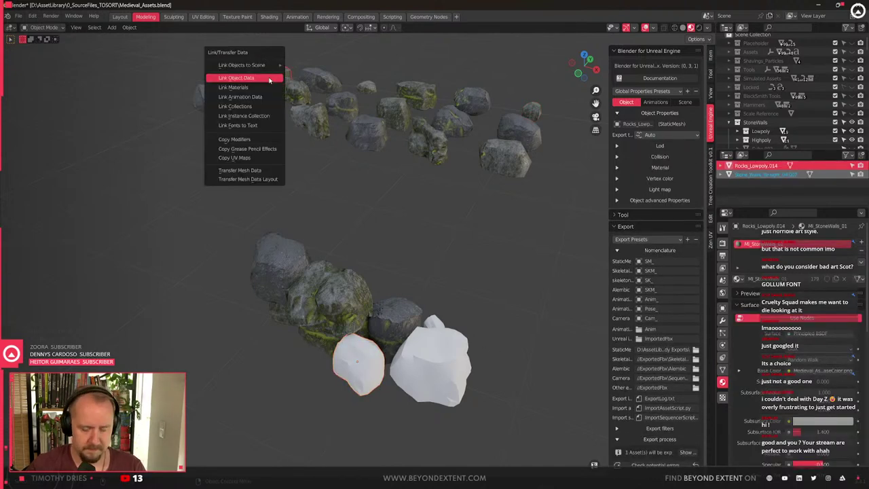
pyautogui.click(269, 81)
# Try to link the object data of Rocks_Lowpoly.019 to the large blockout stone Stone_Walls_Straight_04.001, and undo the link
pyautogui.click(461, 365)
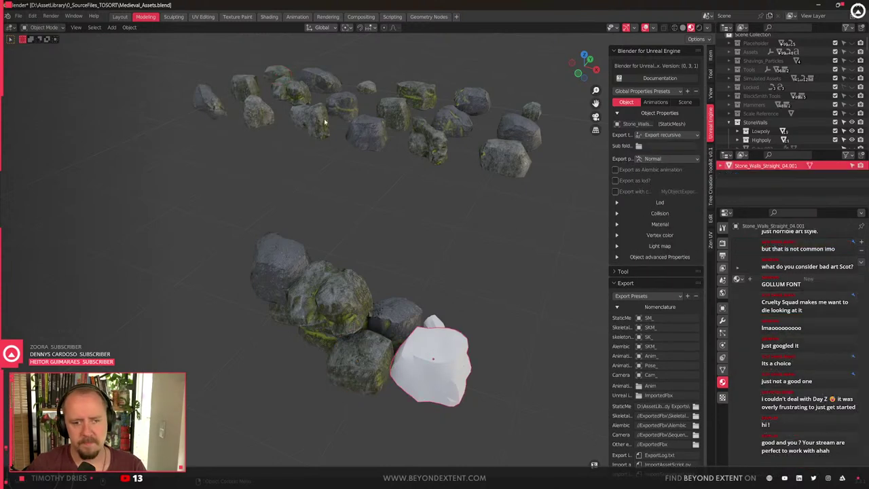
pyautogui.keyDown('shift'); pyautogui.click(220, 107); pyautogui.keyUp('shift')
pyautogui.hotkey('ctrl', 'l')
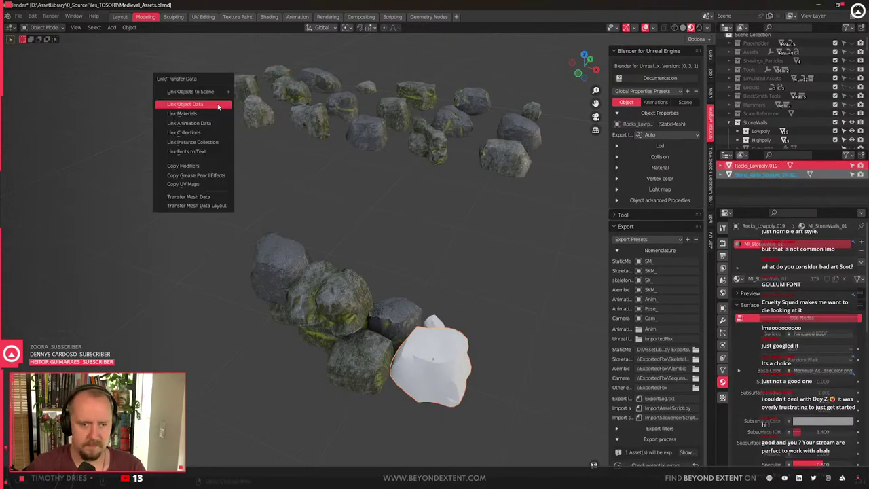
pyautogui.click(218, 107)
pyautogui.hotkey('ctrl', 'z')
pyautogui.hotkey('ctrl', 'z')
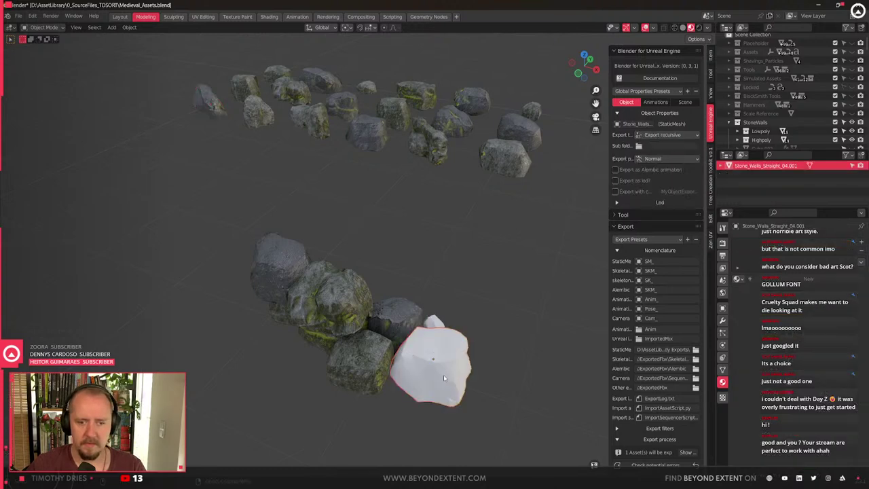
# Try to link the object data of Rocks_Lowpoly.012 to Stone_Walls_Straight_04.001, and undo the link
pyautogui.keyDown('shift'); pyautogui.click(403, 117); pyautogui.keyUp('shift')
pyautogui.hotkey('ctrl', 'l')
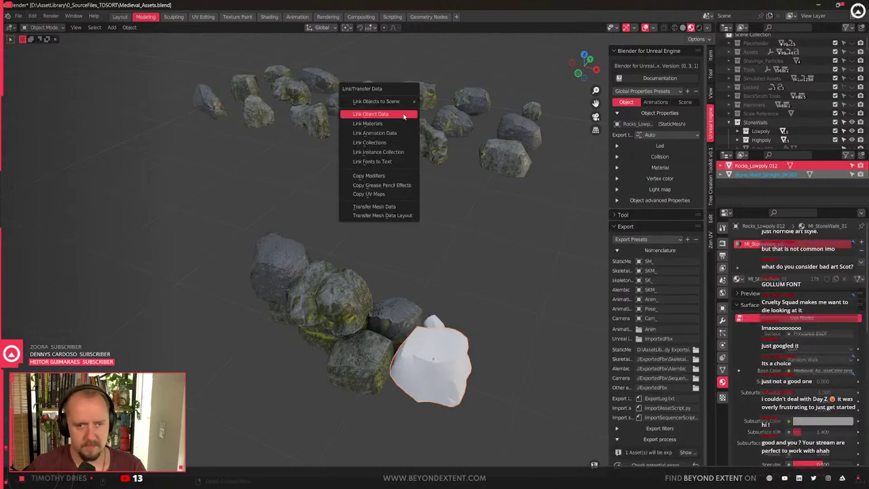
pyautogui.click(405, 116)
pyautogui.hotkey('ctrl', 'z')
pyautogui.hotkey('ctrl', 'z')
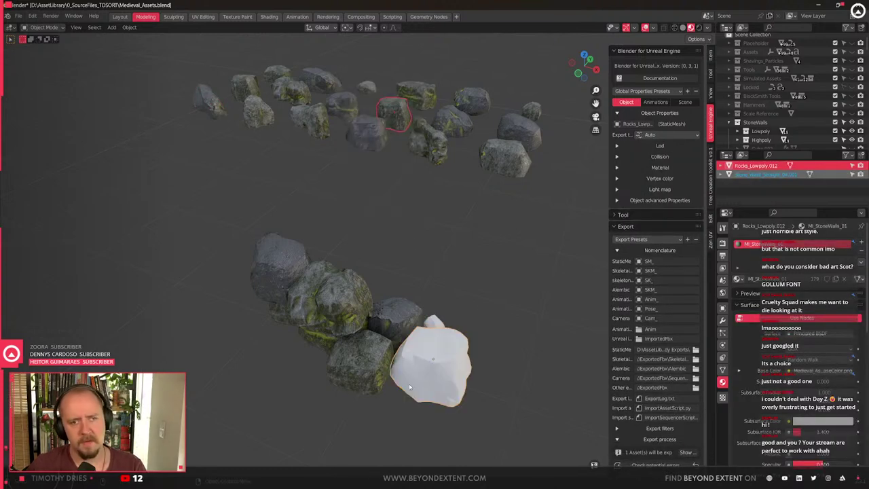
# Link the object data of Rocks_Lowpoly.001 to the large blockout stone Stone_Walls_Straight_04.001
pyautogui.keyDown('shift'); pyautogui.click(349, 106); pyautogui.keyUp('shift')
pyautogui.hotkey('ctrl', 'l')
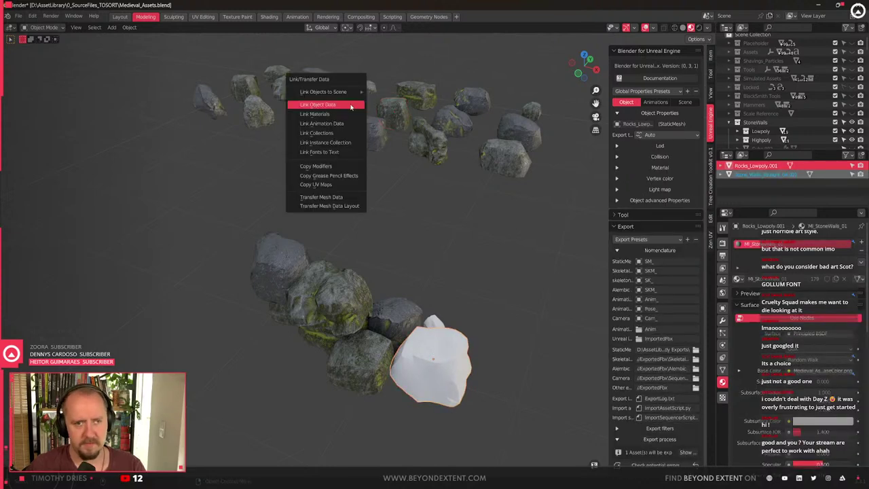
pyautogui.click(350, 105)
# Link the object data of Rocks_Lowpoly.018 to the small remaining blockout stone behind the large end stone
pyautogui.click(435, 323)
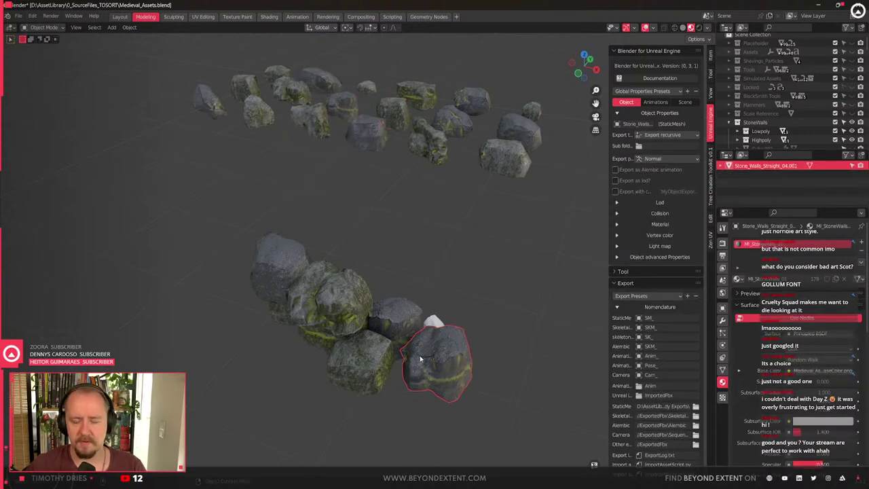
pyautogui.keyDown('shift'); pyautogui.click(532, 111); pyautogui.keyUp('shift')
pyautogui.hotkey('ctrl', 'l')
pyautogui.click(534, 111)
# Rotate the end stone Stone_Walls_Straight_04.004 about the global Z axis
pyautogui.scroll(2, 404, 240)
pyautogui.moveTo(401, 326); pyautogui.dragTo(380, 352, button='middle')
pyautogui.click(257, 307)
pyautogui.press('r')
pyautogui.press('z')
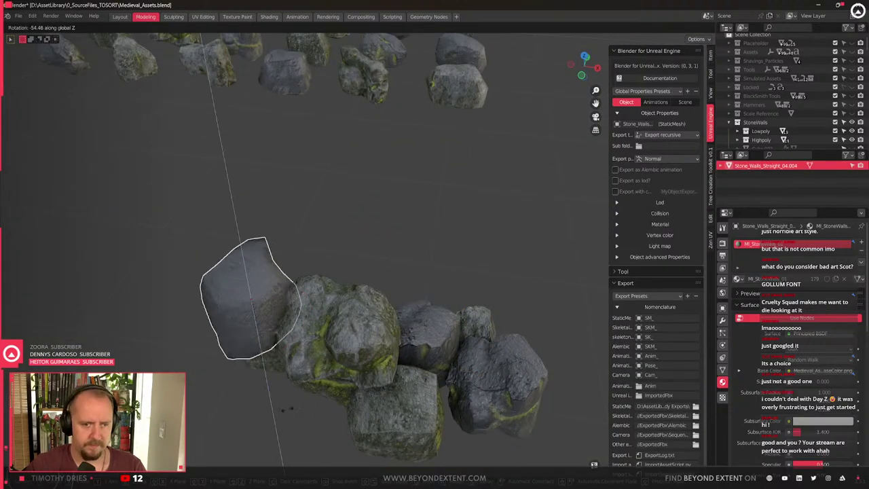
pyautogui.click(260, 422)
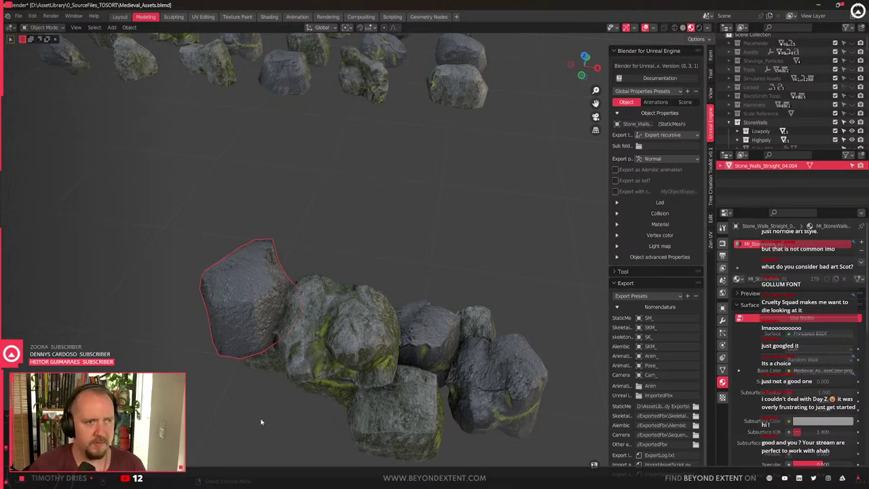
pyautogui.scroll(-8, 370, 317)
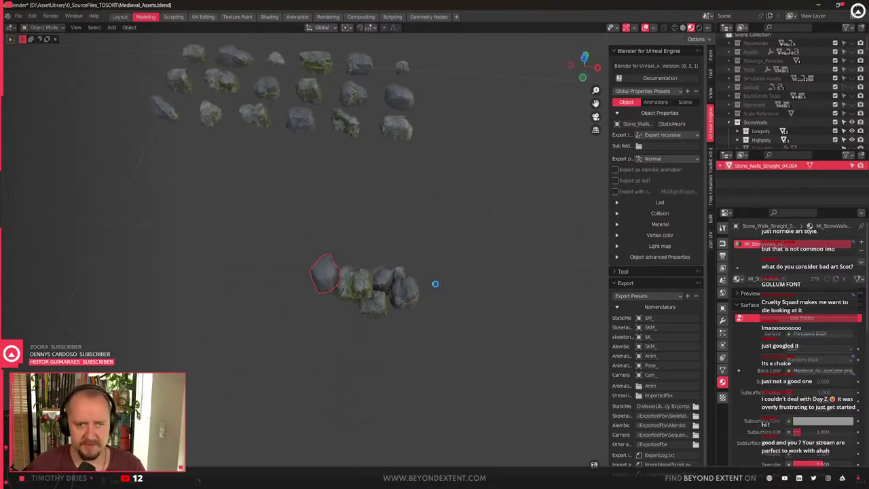
# Select the stones of the finished short wall piece and reveal the hidden objects in the scene
pyautogui.click(281, 285)
pyautogui.scroll(3, 281, 285)
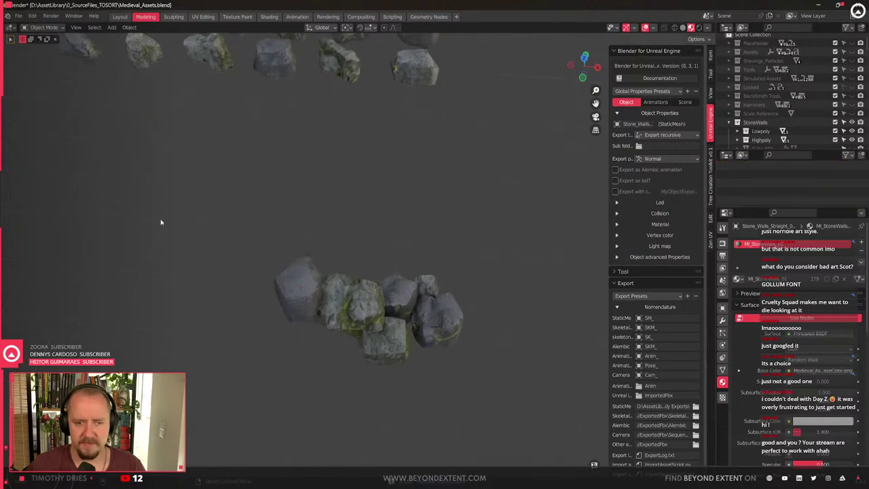
pyautogui.moveTo(151, 209); pyautogui.dragTo(537, 448)
pyautogui.moveTo(403, 310); pyautogui.dragTo(279, 314, button='middle')
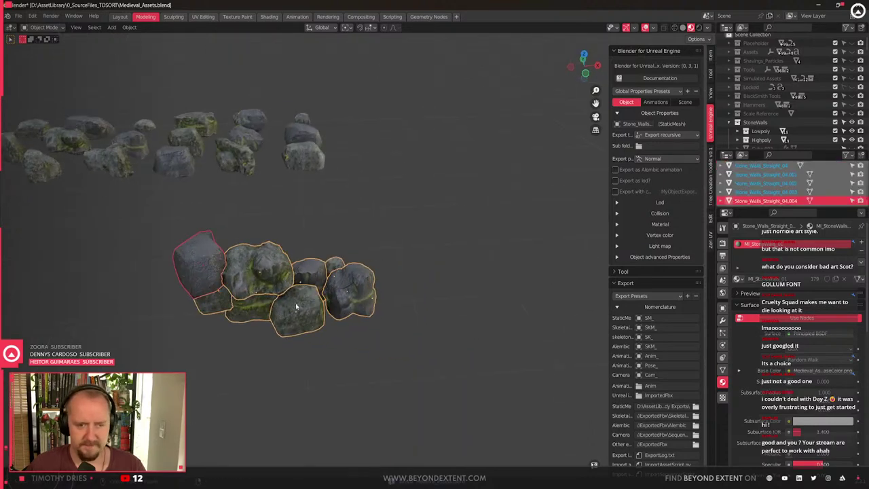
pyautogui.hotkey('alt', 'h')
pyautogui.scroll(-3, 303, 301)
pyautogui.moveTo(378, 326); pyautogui.dragTo(357, 311, button='middle')
# Duplicate the short wall's stones and move the copy along the X axis between the other finished wall pieces
pyautogui.click(352, 267)
pyautogui.moveTo(262, 249); pyautogui.dragTo(385, 288)
pyautogui.keyDown('shift'); pyautogui.moveTo(385, 288); pyautogui.dragTo(360, 291, button='middle'); pyautogui.keyUp('shift')
pyautogui.press('g')
pyautogui.press('y')
pyautogui.press('x')
pyautogui.click(493, 305)
# Examine the duplicated stones from several angles and compare their thickness and shape with the neighbouring walls
pyautogui.scroll(2, 503, 319)
pyautogui.keyDown('shift'); pyautogui.moveTo(509, 328); pyautogui.dragTo(382, 387, button='middle'); pyautogui.keyUp('shift')
pyautogui.moveTo(383, 387); pyautogui.dragTo(440, 313, button='middle')
pyautogui.scroll(2, 383, 324)
pyautogui.scroll(-1, 377, 314)
pyautogui.scroll(1, 440, 313)
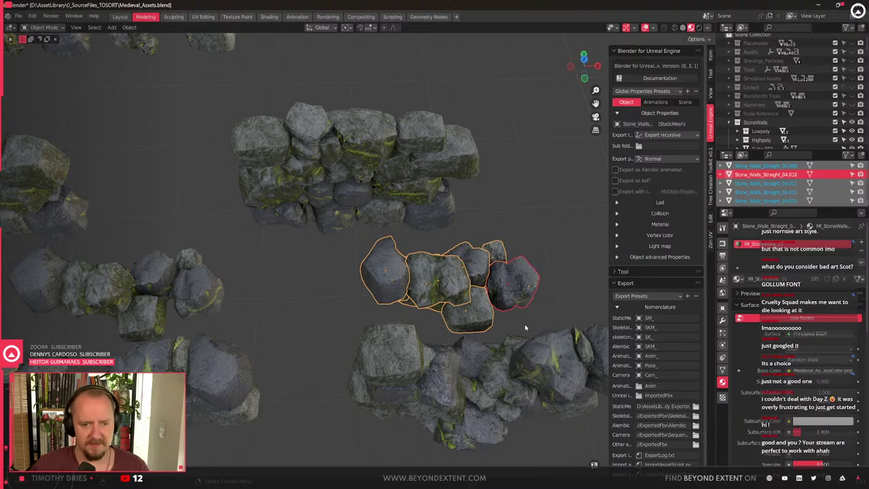
pyautogui.scroll(2, 525, 328)
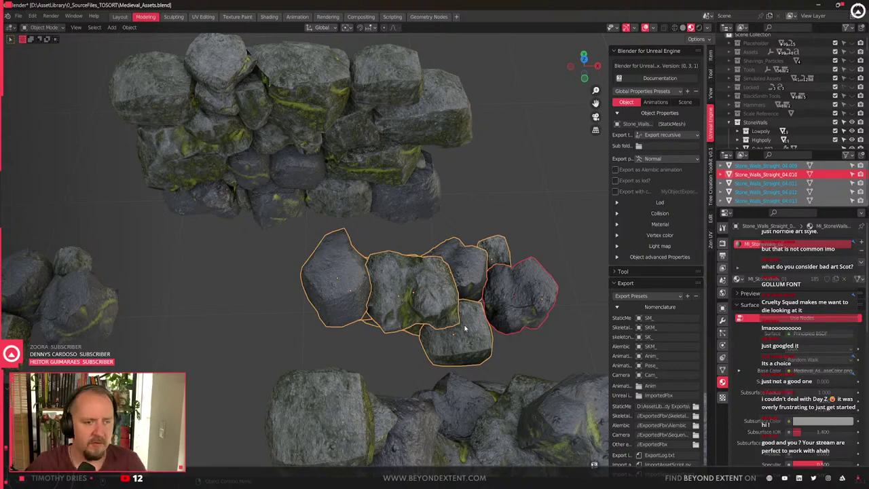
pyautogui.scroll(-3, 423, 355)
pyautogui.moveTo(415, 285)
pyautogui.mouseDown(button='middle')
pyautogui.moveTo(428, 334)
pyautogui.moveTo(442, 279)
pyautogui.moveTo(401, 290)
pyautogui.mouseUp(button='middle')
pyautogui.scroll(3, 421, 304)
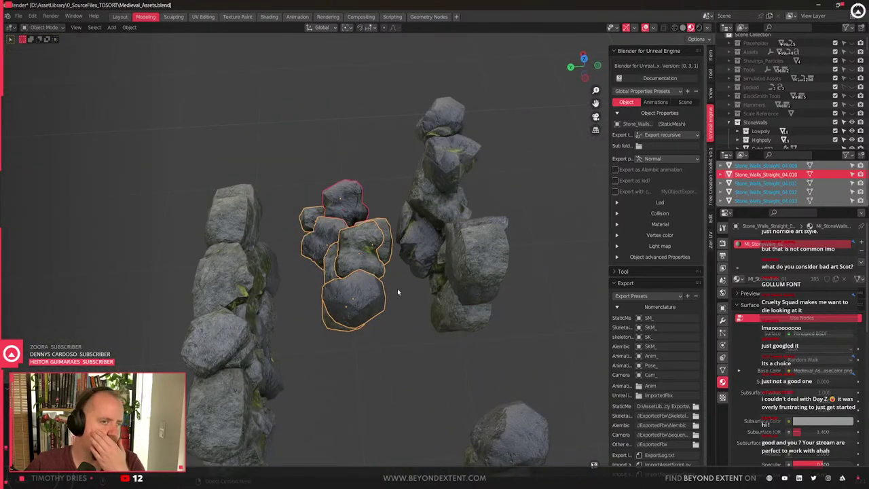
pyautogui.scroll(5, 397, 288)
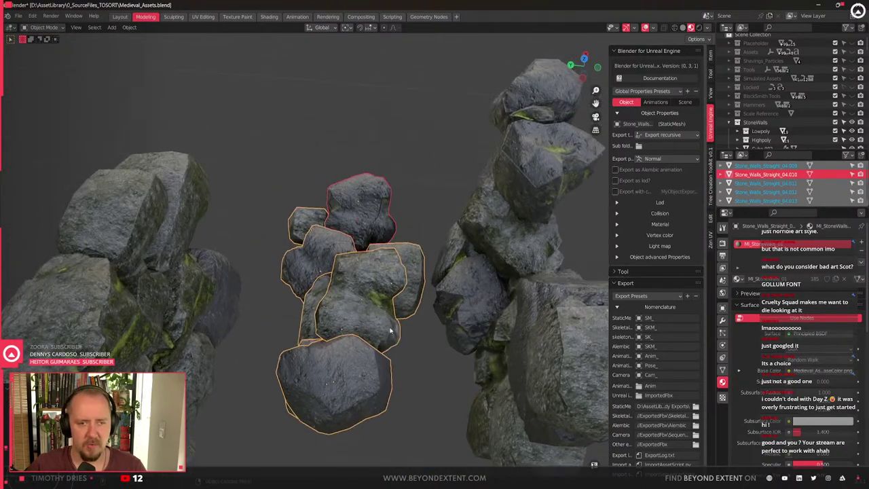
pyautogui.scroll(-2, 390, 332)
pyautogui.moveTo(388, 322); pyautogui.dragTo(253, 335, button='middle')
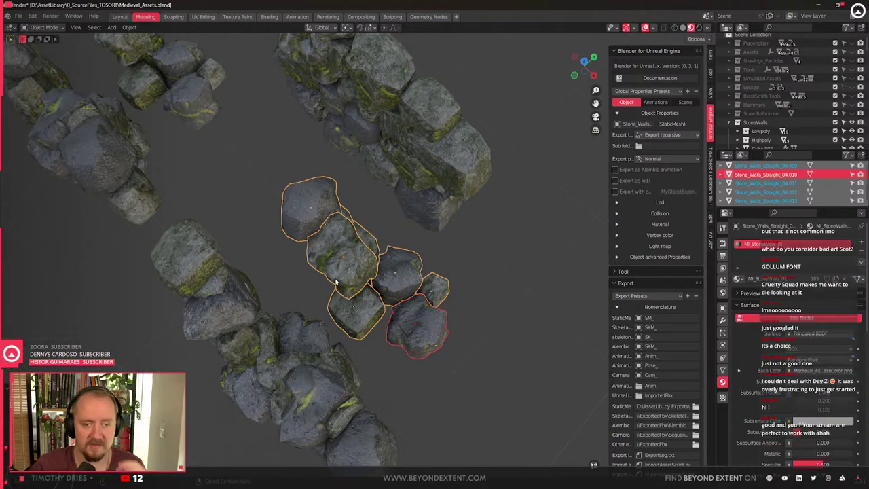
pyautogui.moveTo(252, 334); pyautogui.dragTo(452, 271, button='middle')
# Join the duplicated stones into one mesh and clear the selection
pyautogui.hotkey('ctrl', 'j')
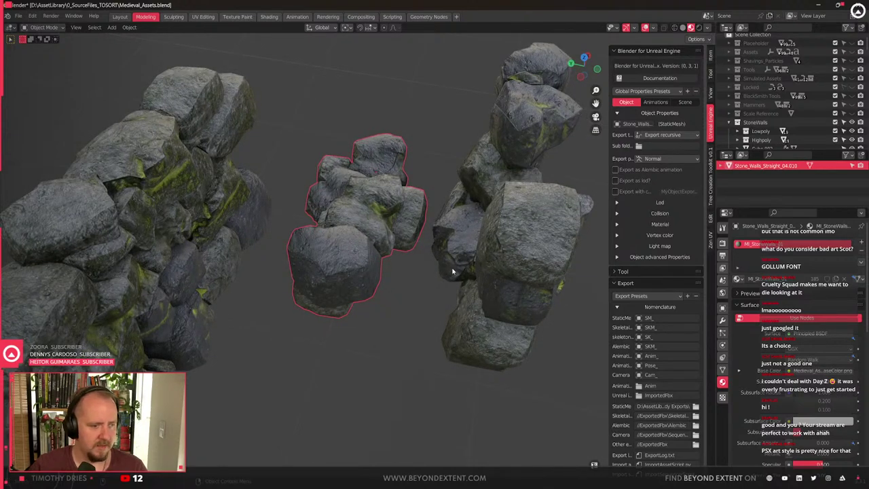
pyautogui.moveTo(452, 271); pyautogui.dragTo(406, 268, button='middle')
pyautogui.scroll(-2, 402, 268)
pyautogui.click(190, 178)
pyautogui.scroll(-1, 242, 215)
pyautogui.moveTo(243, 213); pyautogui.dragTo(378, 254, button='middle')
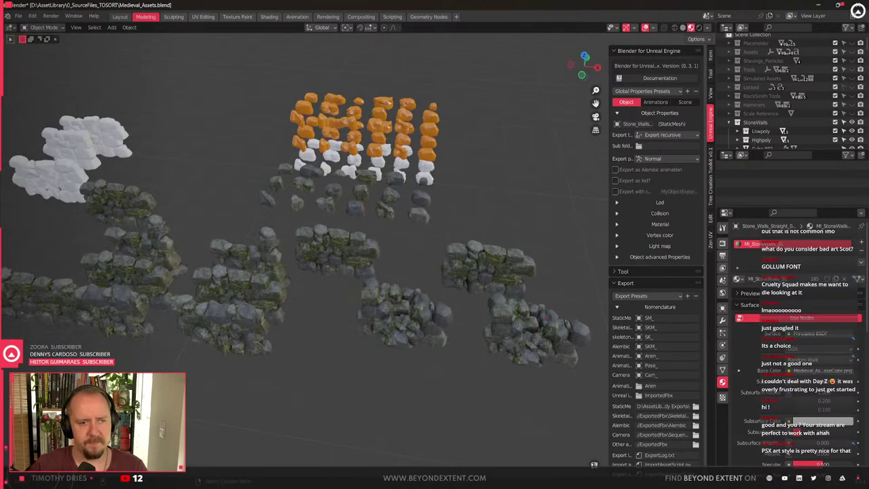
# Switch to Unreal Engine and examine the stone walls beside the steps and around the tent yard
pyautogui.hotkey('alt', 'Tab')
pyautogui.moveTo(303, 225); pyautogui.dragTo(513, 159, button='right')
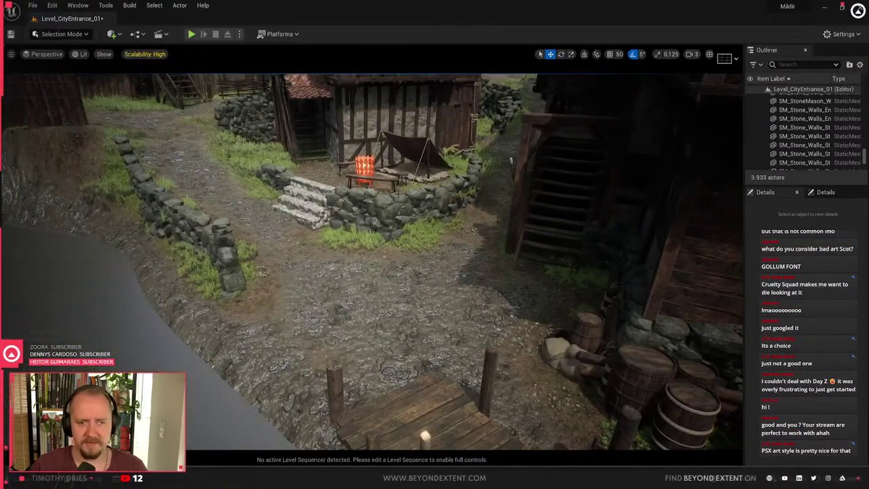
pyautogui.click(512, 159)
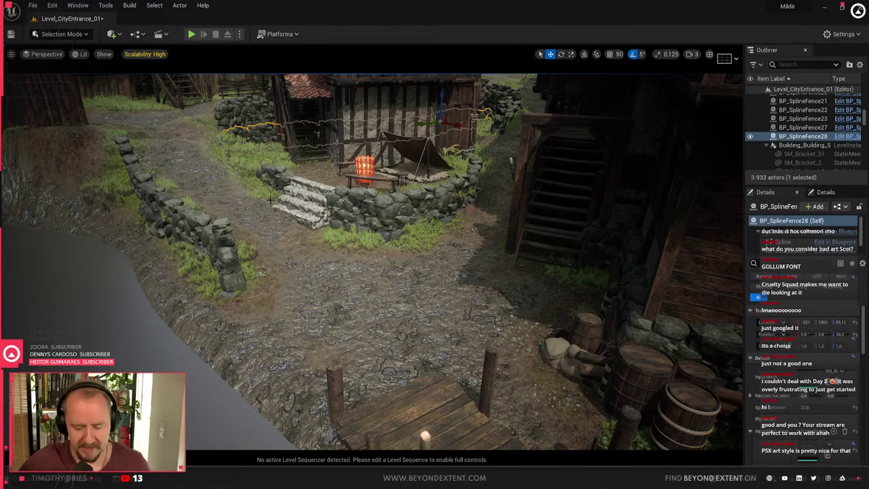
pyautogui.press('w')
pyautogui.moveTo(428, 316); pyautogui.dragTo(384, 279, button='right')
pyautogui.press('s')
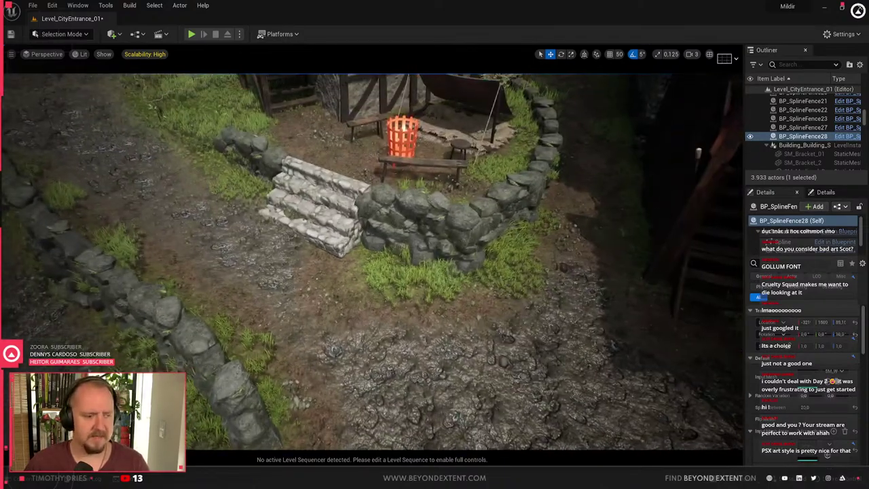
pyautogui.moveTo(427, 315); pyautogui.dragTo(428, 315, button='right')
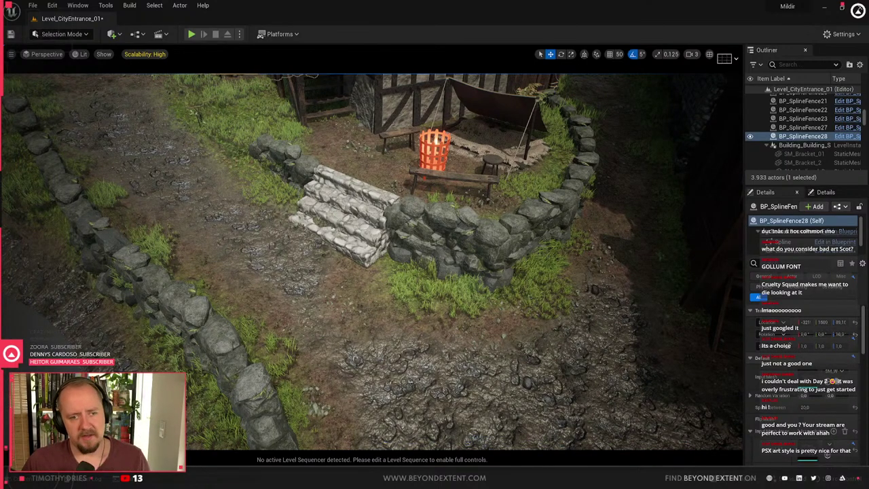
pyautogui.click(358, 223)
pyautogui.click(194, 113)
pyautogui.moveTo(194, 112); pyautogui.dragTo(265, 95, button='right')
pyautogui.click(340, 326)
pyautogui.press('Escape')
pyautogui.moveTo(339, 326)
pyautogui.mouseDown(button='right')
pyautogui.moveTo(231, 367)
pyautogui.moveTo(367, 347)
pyautogui.moveTo(346, 336)
pyautogui.mouseUp(button='right')
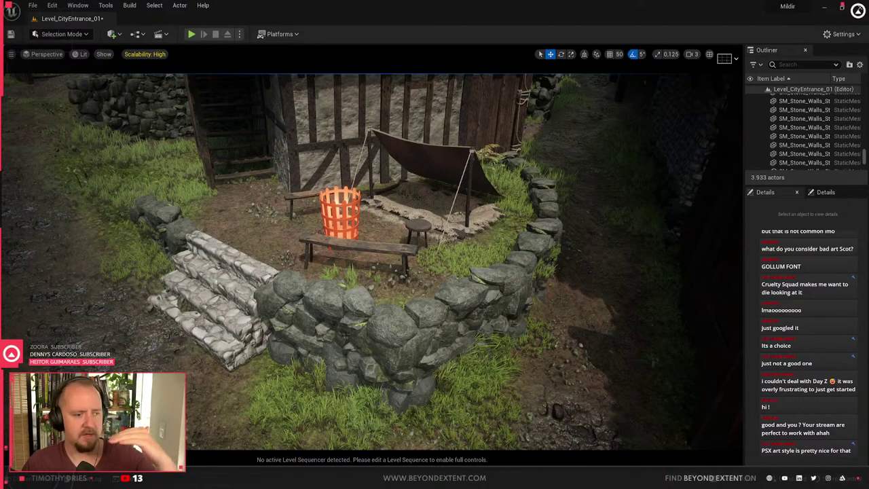
pyautogui.moveTo(346, 335); pyautogui.dragTo(381, 332, button='right')
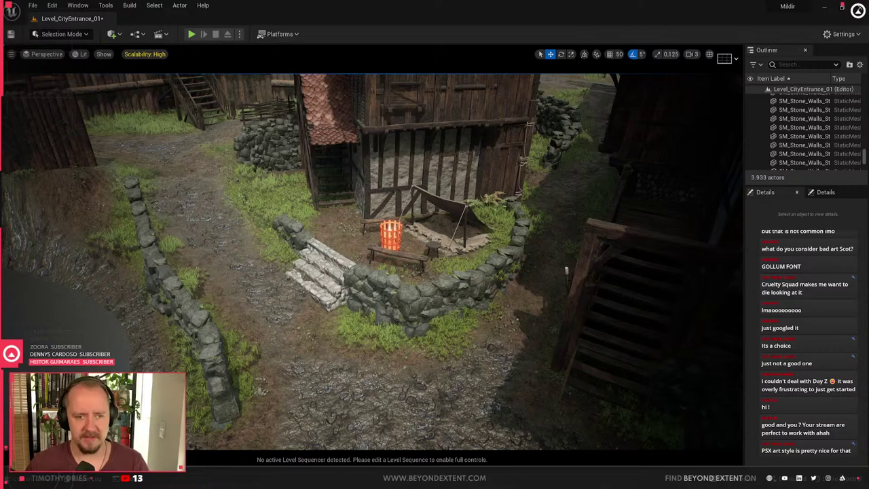
pyautogui.scroll(5, 382, 331)
# Switch to Blender and move the origin of the joined short wall horizontally to its large end stone
pyautogui.hotkey('alt', 'Tab')
pyautogui.moveTo(437, 382); pyautogui.dragTo(433, 424, button='middle')
pyautogui.click(418, 229)
pyautogui.scroll(3, 408, 241)
pyautogui.click(402, 247)
pyautogui.keyDown('shift'); pyautogui.moveTo(389, 254); pyautogui.dragTo(252, 269, button='middle'); pyautogui.keyUp('shift')
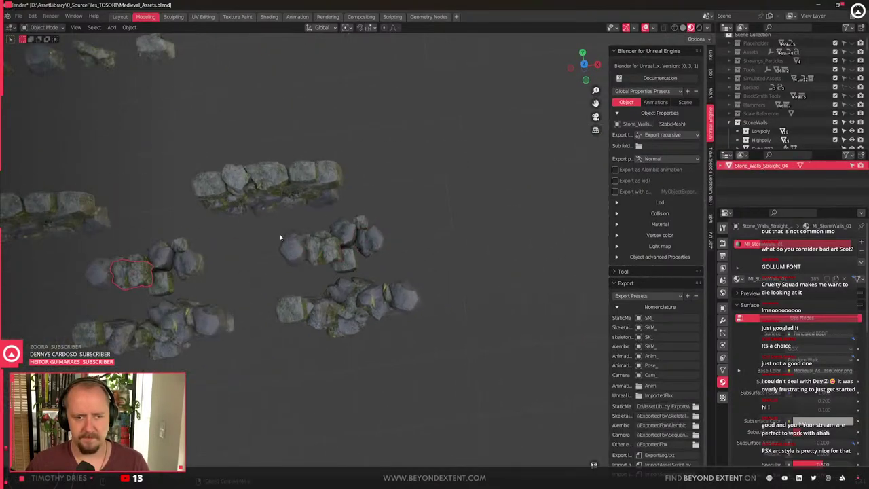
pyautogui.moveTo(379, 270); pyautogui.dragTo(319, 328, button='middle')
pyautogui.scroll(1, 349, 263)
pyautogui.click(359, 262)
pyautogui.scroll(4, 360, 262)
pyautogui.press('q')
pyautogui.click(403, 258)
pyautogui.press('g')
pyautogui.hotkey('shift', 'z')
pyautogui.click(301, 360)
# Move the joined short wall's origin vertically along the Z axis
pyautogui.press('q')
pyautogui.click(309, 352)
pyautogui.press('q')
pyautogui.click(317, 325)
pyautogui.press('g')
pyautogui.press('z')
pyautogui.click(317, 335)
pyautogui.press('q')
pyautogui.click(318, 336)
# Frame the joined short wall and examine its stones from above and from the end beside the neighbouring walls
pyautogui.scroll(-2, 329, 368)
pyautogui.click(350, 328)
pyautogui.moveTo(350, 328); pyautogui.dragTo(334, 359, button='middle')
pyautogui.click(344, 263)
pyautogui.press('KP_Decimal')
pyautogui.scroll(-2, 344, 266)
pyautogui.moveTo(343, 266); pyautogui.dragTo(356, 363, button='middle')
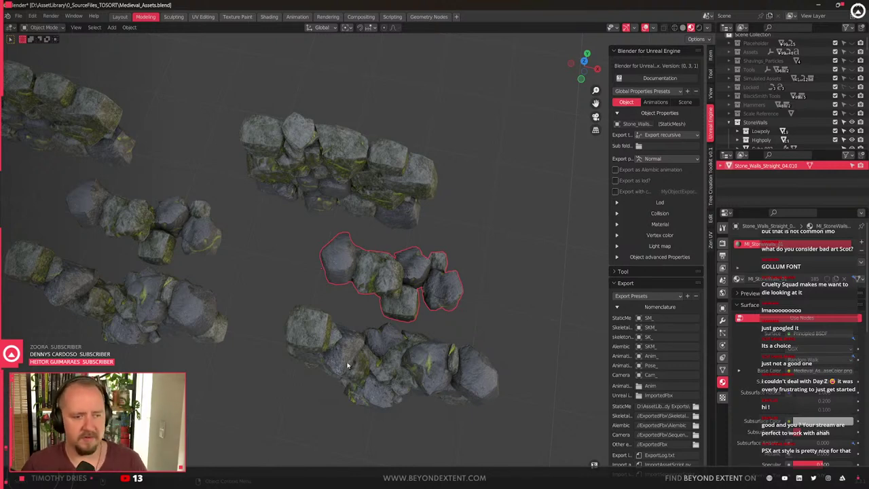
pyautogui.scroll(-3, 389, 293)
pyautogui.scroll(4, 389, 292)
pyautogui.moveTo(388, 292); pyautogui.dragTo(431, 301, button='middle')
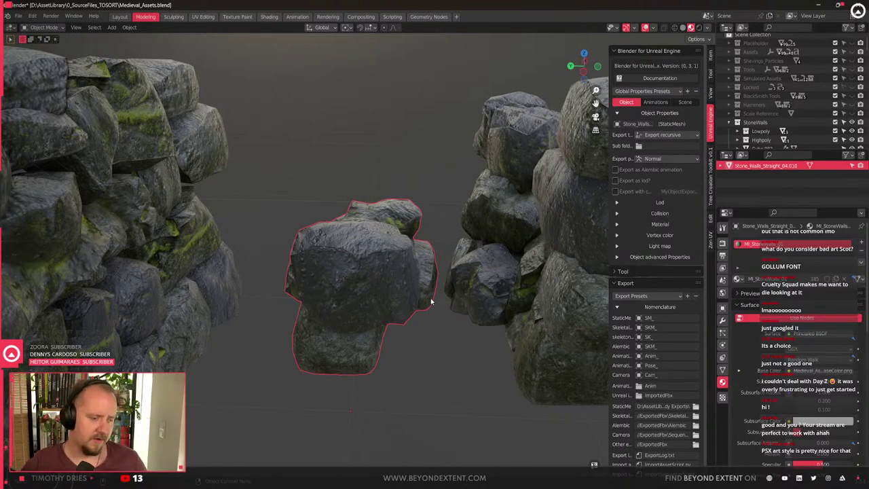
# Enter Edit Mode on the joined wall and rotate its wide mossy middle stone about the global Z axis
pyautogui.scroll(-2, 422, 148)
pyautogui.moveTo(422, 148); pyautogui.dragTo(354, 296, button='middle')
pyautogui.press('Tab')
pyautogui.press('l')
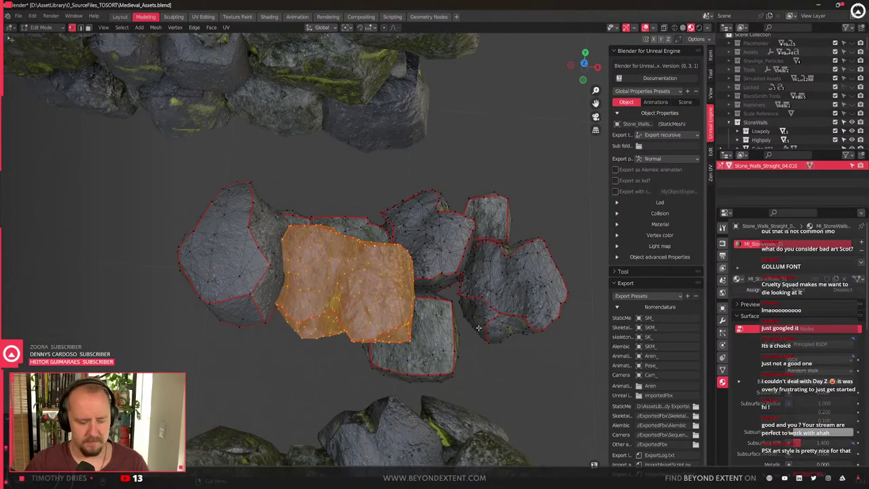
pyautogui.press('r')
pyautogui.press('y')
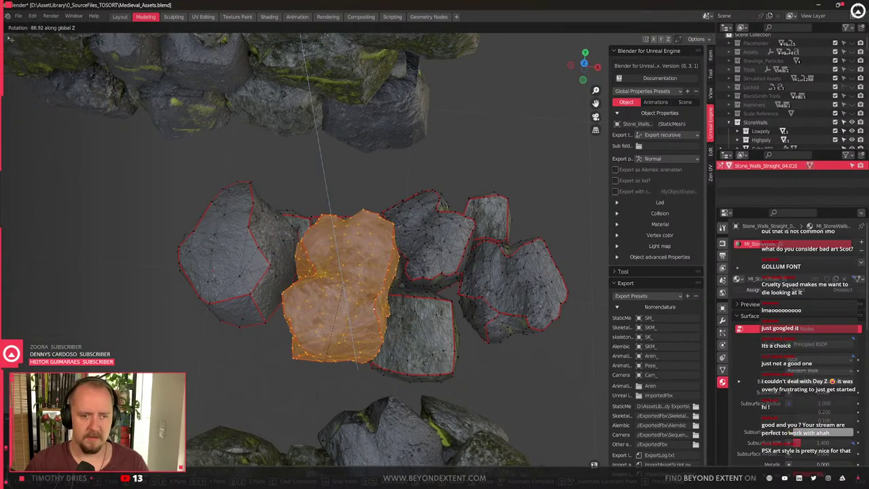
pyautogui.click(344, 311)
# Move the rotated mossy stone horizontally towards the back of the wall, keeping its height, and deselect it
pyautogui.click(436, 338)
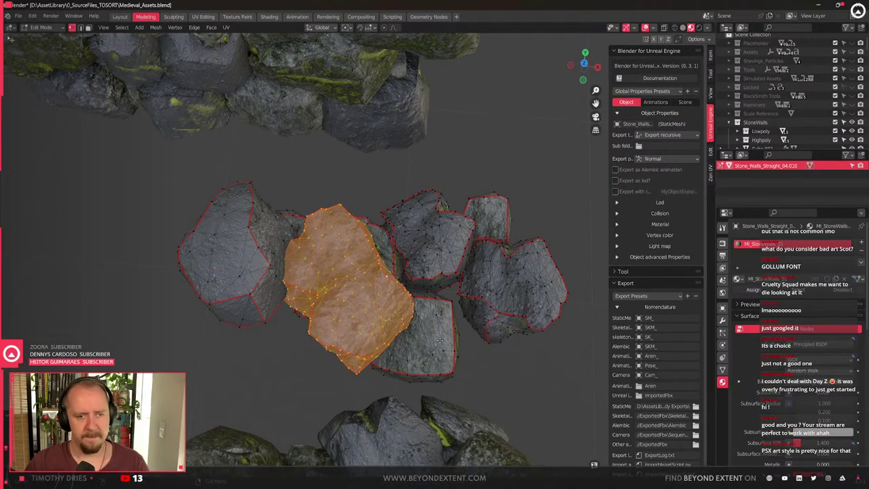
pyautogui.press('g')
pyautogui.hotkey('shift', 'z')
pyautogui.click(436, 292)
pyautogui.hotkey('alt', 'a')
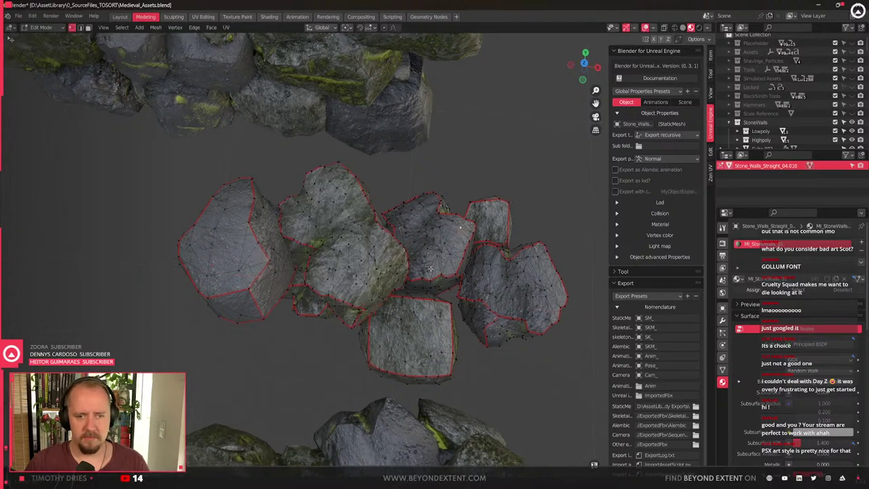
# Select the whole block-shaped front stone and move it horizontally, keeping its height
pyautogui.moveTo(459, 292); pyautogui.dragTo(404, 252, button='middle')
pyautogui.press('l')
pyautogui.hotkey('alt', 'a')
pyautogui.press('l')
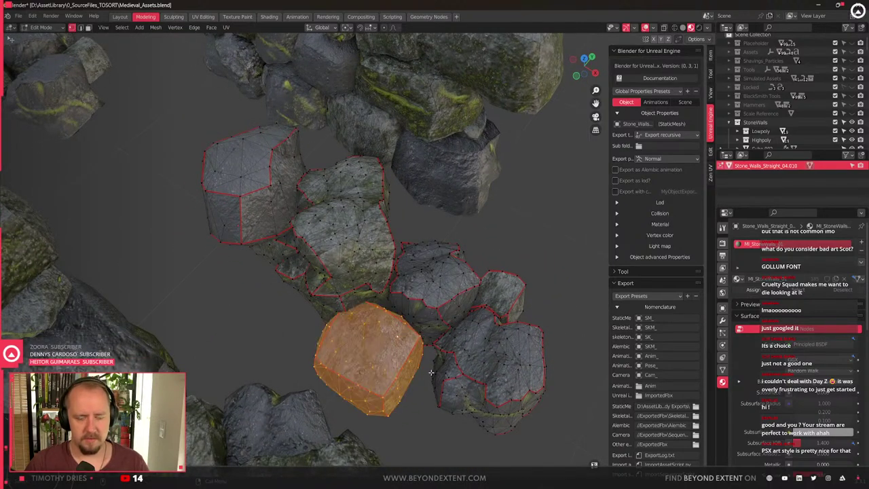
pyautogui.press('g')
pyautogui.hotkey('shift', 'z')
pyautogui.click(433, 372)
pyautogui.click(434, 372)
# Rotate another stone of the joined wall about the Z axis and return to Object Mode
pyautogui.moveTo(435, 372); pyautogui.dragTo(393, 296, button='middle')
pyautogui.press('l')
pyautogui.moveTo(392, 331); pyautogui.dragTo(378, 368, button='middle')
pyautogui.press('r')
pyautogui.press('z')
pyautogui.click(445, 339)
pyautogui.press('Tab')
pyautogui.scroll(-4, 306, 291)
pyautogui.moveTo(306, 291); pyautogui.dragTo(386, 315, button='middle')
pyautogui.scroll(-4, 398, 328)
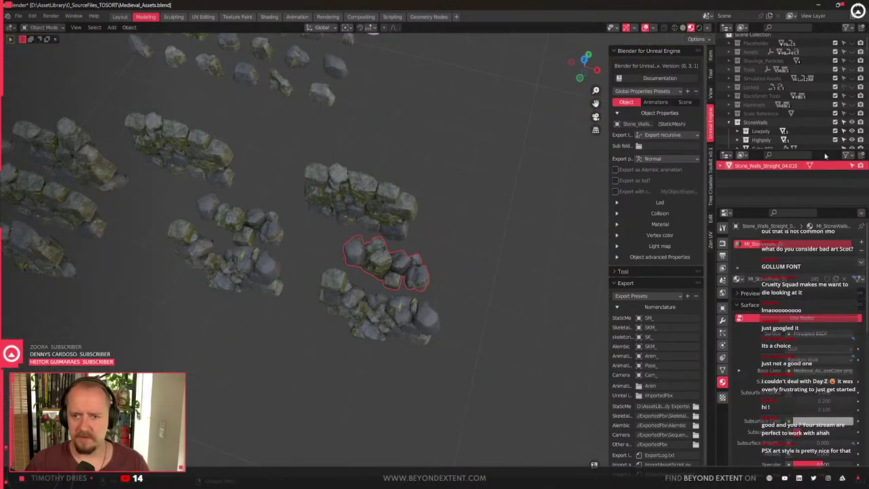
# Switch to Unreal Engine and locate the SM_Stone_Walls_Straight_04 mesh in the Assets folder by browsing from a placed wall
pyautogui.hotkey('alt', 'Tab')
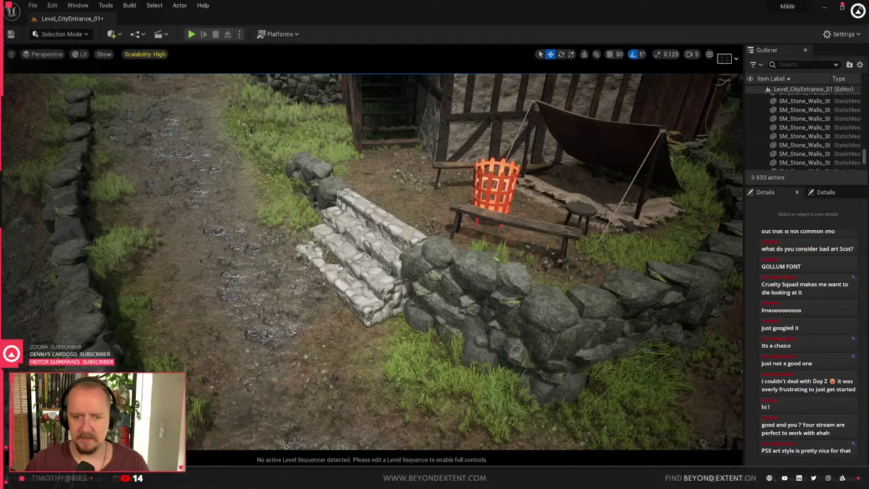
pyautogui.click(453, 294)
pyautogui.hotkey('ctrl', 'b')
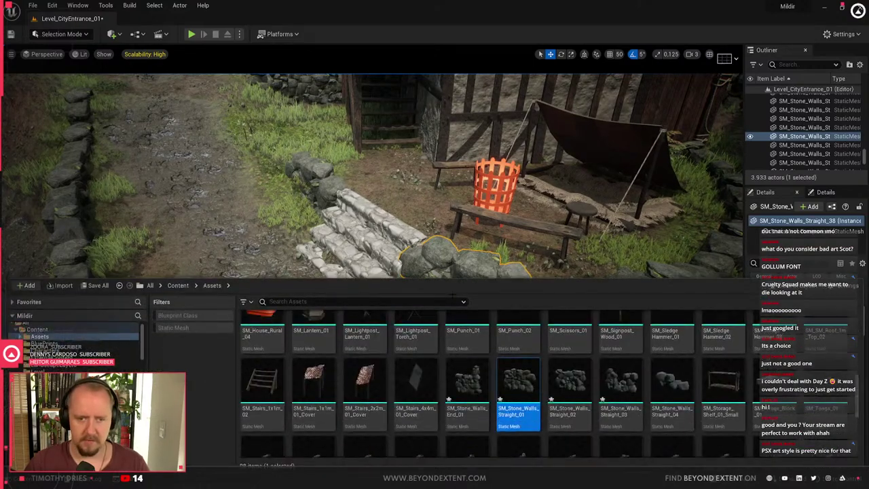
pyautogui.click(656, 385)
# Switch to Blender, rename the joined short wall as Stone_Walls_Straight_04 and export it
pyautogui.hotkey('alt', 'Tab')
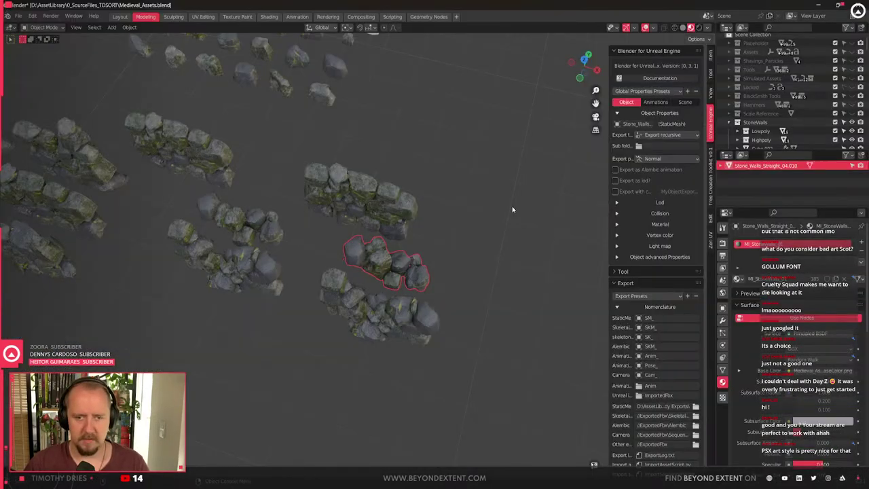
pyautogui.press('F2')
pyautogui.write('SM_Stone_Walls_Straight_04')
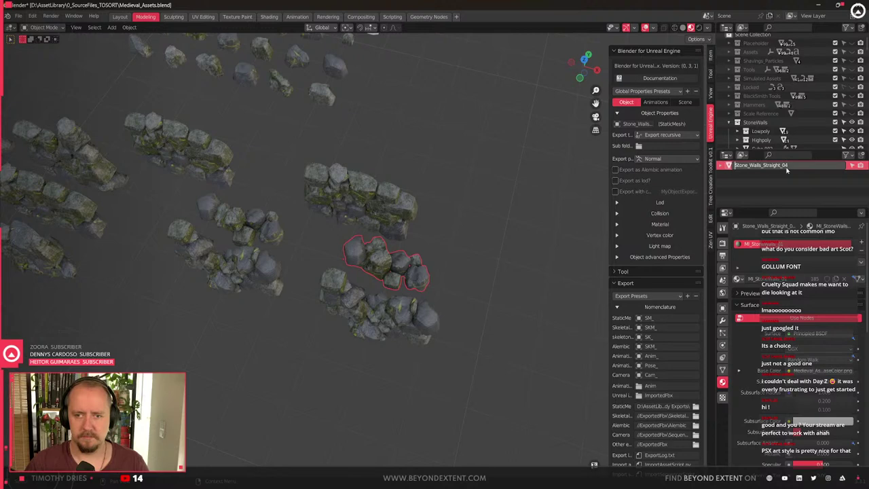
pyautogui.press('Return')
pyautogui.click(468, 298)
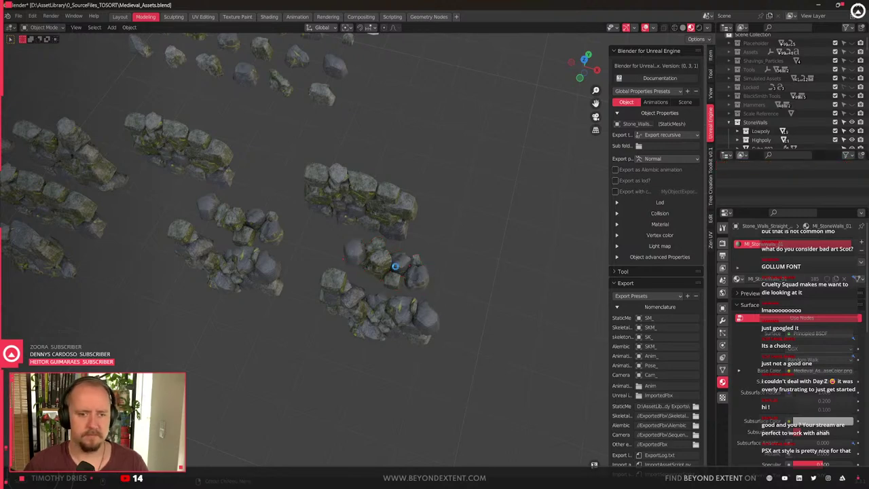
pyautogui.click(397, 266)
pyautogui.press('q')
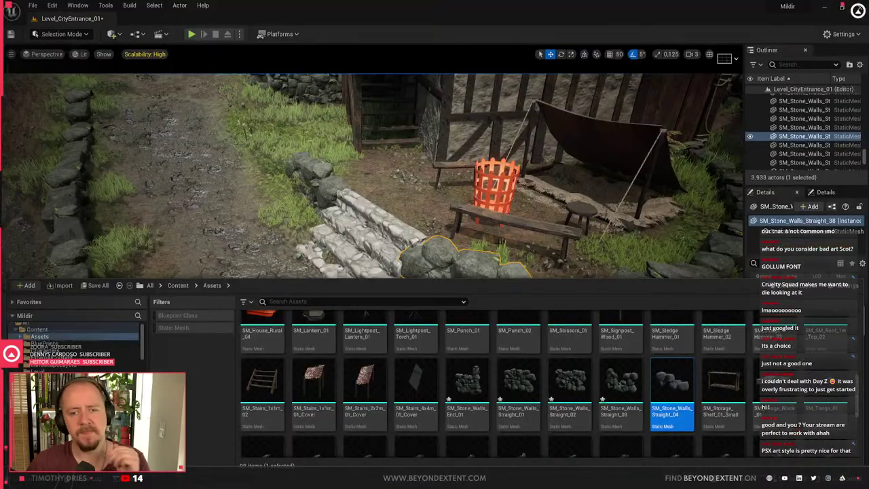
# Switch to Unreal Engine, place SM_Stone_Walls_Straight_04 on the ground in front of the stone steps and frame it
pyautogui.moveTo(673, 390); pyautogui.dragTo(344, 363)
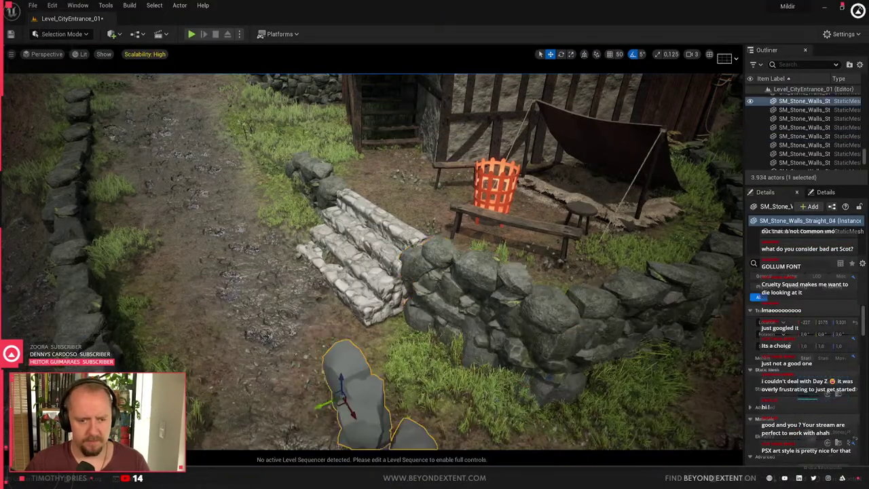
pyautogui.press('f')
# Reimport the SM_Stone_Walls_Straight_04 mesh and resolve the material conflict by resetting to the FBX material MI_StoneWalls_01
pyautogui.hotkey('ctrl', 'space')
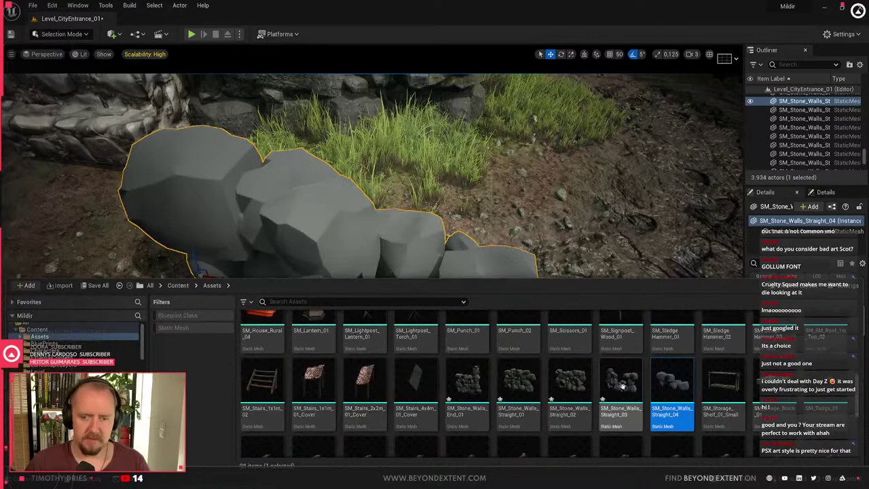
pyautogui.rightClick(674, 389)
pyautogui.click(713, 130)
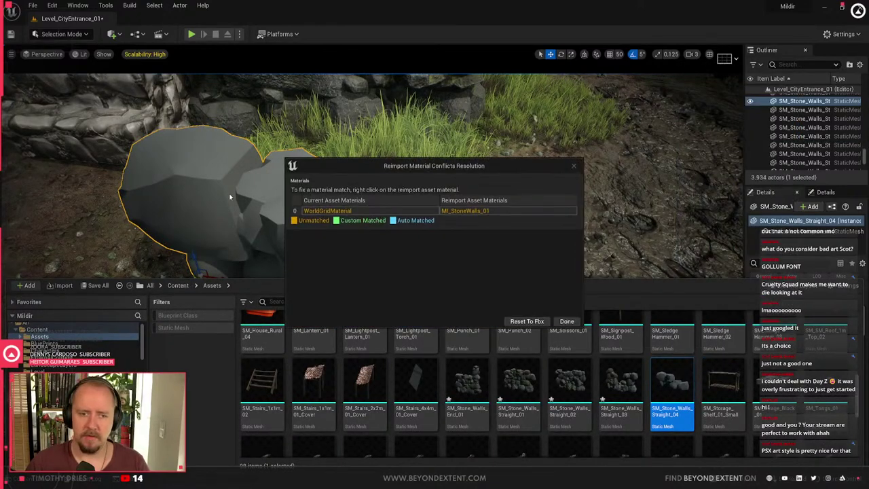
pyautogui.click(536, 321)
# Delete the SM_Stone_Walls_Straight_04 copy placed in front of the steps
pyautogui.moveTo(475, 224); pyautogui.dragTo(421, 224, button='right')
pyautogui.scroll(-2, 577, 176)
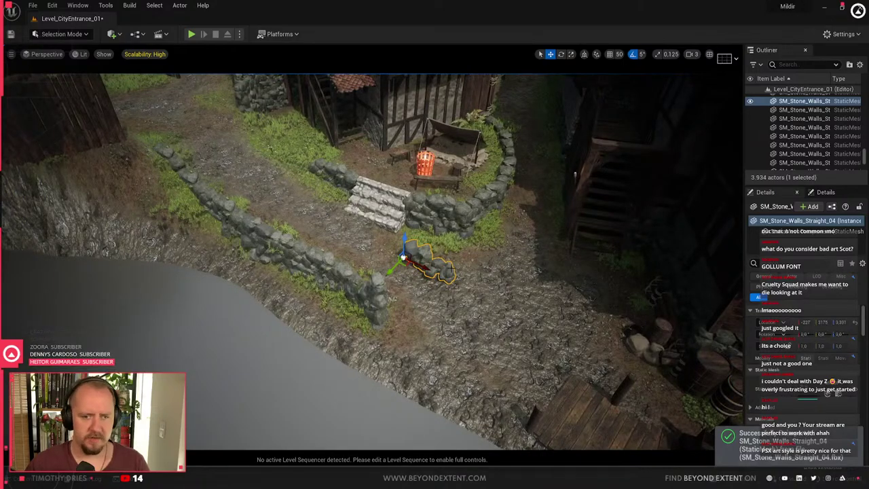
pyautogui.press('Delete')
pyautogui.moveTo(425, 341); pyautogui.dragTo(400, 319, button='right')
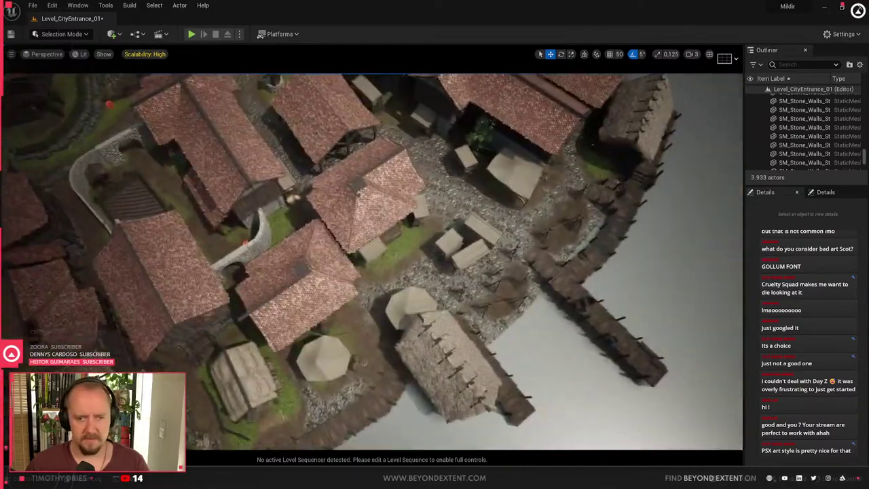
# Place a stone wall end piece and an adjoining straight segment on the open ground outside the village
pyautogui.moveTo(468, 360); pyautogui.dragTo(478, 381, button='right')
pyautogui.hotkey('ctrl', 'space')
pyautogui.moveTo(475, 82); pyautogui.dragTo(360, 275)
pyautogui.moveTo(531, 368)
pyautogui.mouseDown(button='right')
pyautogui.moveTo(543, 356)
pyautogui.moveTo(530, 377)
pyautogui.moveTo(531, 369)
pyautogui.mouseUp(button='right')
pyautogui.hotkey('ctrl', 'space')
pyautogui.moveTo(531, 368); pyautogui.dragTo(201, 235)
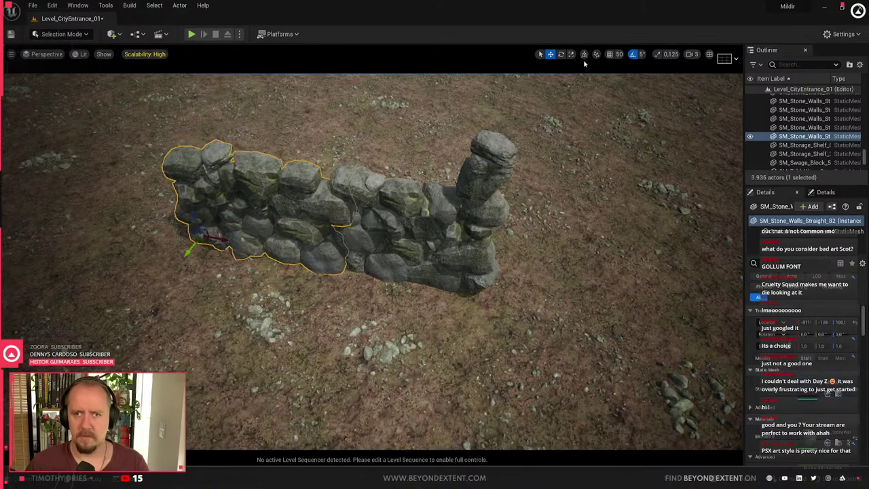
# Set the viewport's position grid snap to 10
pyautogui.click(620, 54)
pyautogui.click(628, 88)
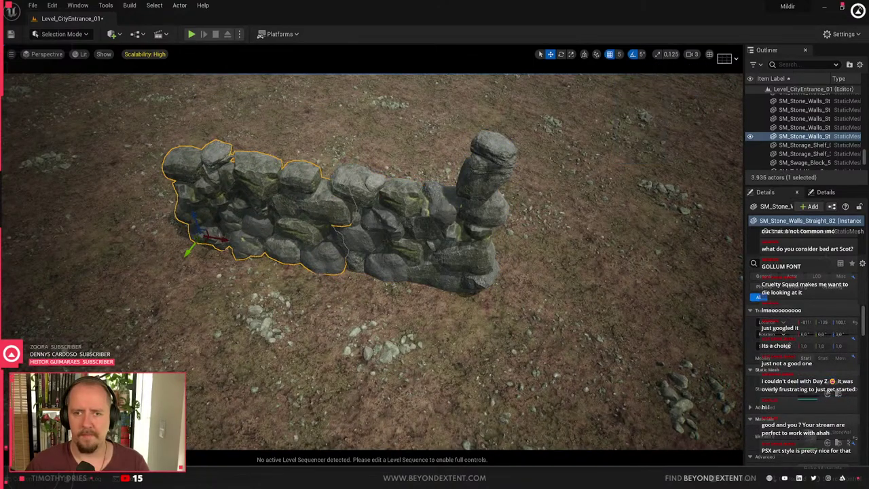
pyautogui.click(628, 88)
pyautogui.click(620, 55)
pyautogui.click(629, 98)
# Delete the two test wall pieces placed on the open ground
pyautogui.click(401, 217)
pyautogui.keyDown('ctrl'); pyautogui.click(210, 208); pyautogui.keyUp('ctrl')
pyautogui.press('Delete')
# Place a pillar end piece and two straight stone wall segments in a row on the open ground
pyautogui.click(210, 208)
pyautogui.hotkey('ctrl', 'space')
pyautogui.moveTo(464, 400); pyautogui.dragTo(395, 212)
pyautogui.hotkey('ctrl', 'space')
pyautogui.moveTo(466, 411); pyautogui.dragTo(270, 186)
pyautogui.hotkey('ctrl', 'space')
pyautogui.moveTo(514, 411); pyautogui.dragTo(147, 172)
# Duplicate the last straight segment and line the copy up at the wall's open end
pyautogui.press('w')
pyautogui.moveTo(389, 133); pyautogui.dragTo(389, 133, button='right')
pyautogui.press('s')
pyautogui.click(514, 204)
pyautogui.moveTo(513, 204); pyautogui.dragTo(513, 205, button='right')
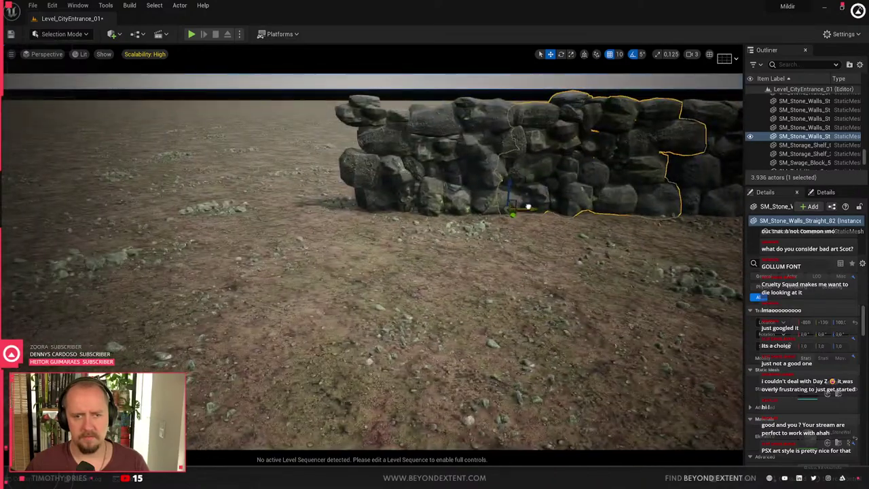
pyautogui.keyDown('alt'); pyautogui.moveTo(533, 209); pyautogui.dragTo(280, 209); pyautogui.keyUp('alt')
pyautogui.moveTo(231, 208); pyautogui.dragTo(232, 208, button='right')
pyautogui.press('Escape')
pyautogui.moveTo(425, 318); pyautogui.dragTo(424, 317, button='right')
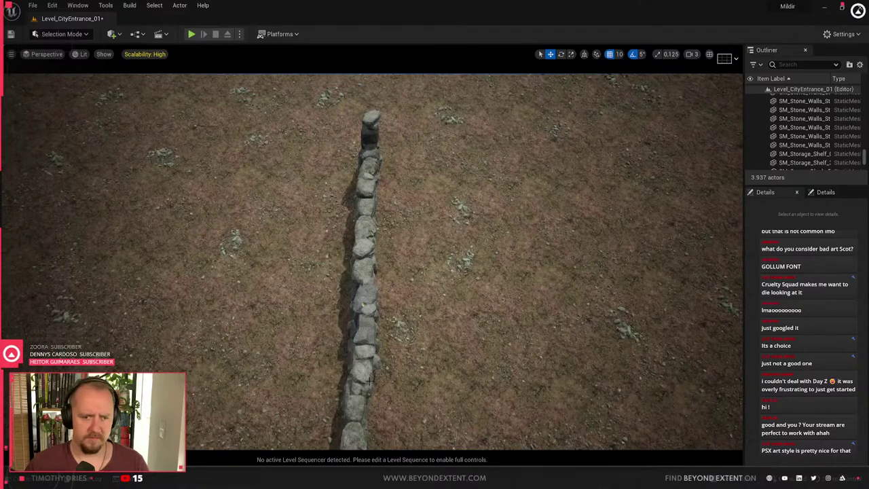
# Place the crumbling wall piece at the wall's open end, opposite the pillar
pyautogui.moveTo(364, 305); pyautogui.dragTo(367, 320, button='right')
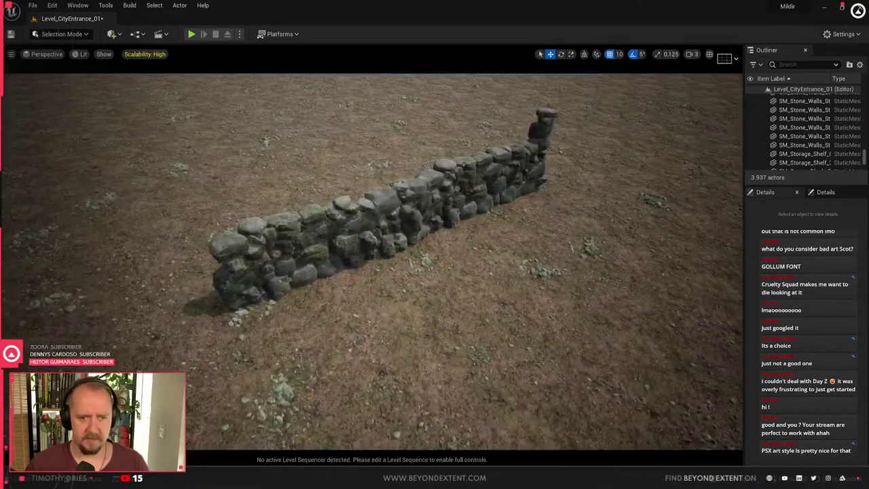
pyautogui.moveTo(387, 368); pyautogui.dragTo(411, 367, button='right')
pyautogui.click(360, 343)
pyautogui.press('Escape')
pyautogui.hotkey('ctrl', 'space')
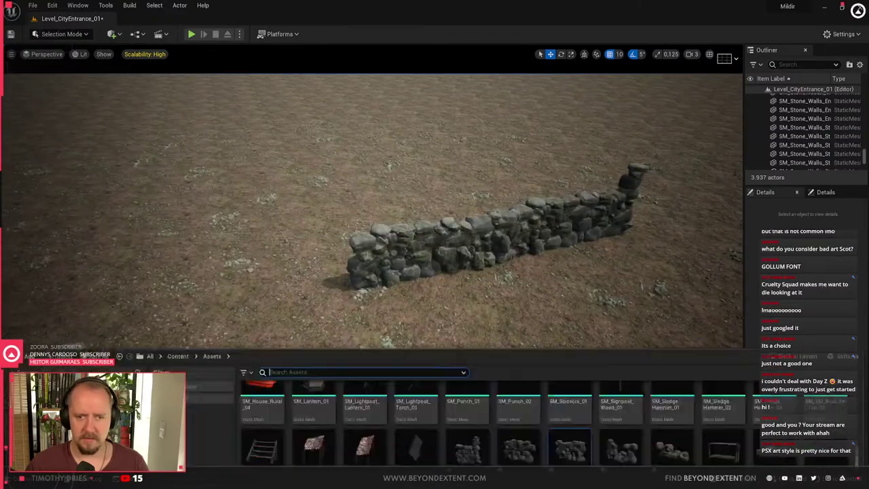
pyautogui.moveTo(623, 395); pyautogui.dragTo(265, 307)
# Place SM_Stone_Walls_Straight_04 beyond the crumbling piece, turn it around and align it with the wall line
pyautogui.hotkey('ctrl', 'space')
pyautogui.moveTo(669, 401); pyautogui.dragTo(258, 328)
pyautogui.press('e')
pyautogui.press('w')
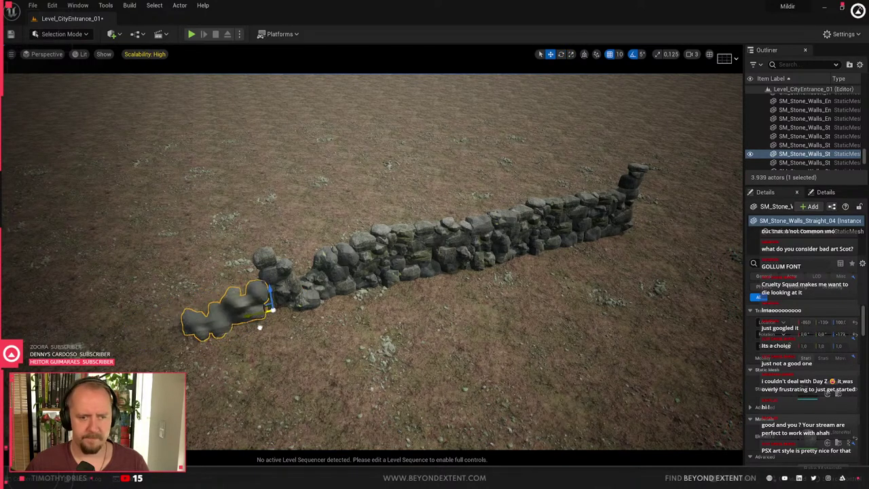
pyautogui.moveTo(260, 328); pyautogui.dragTo(364, 212, button='right')
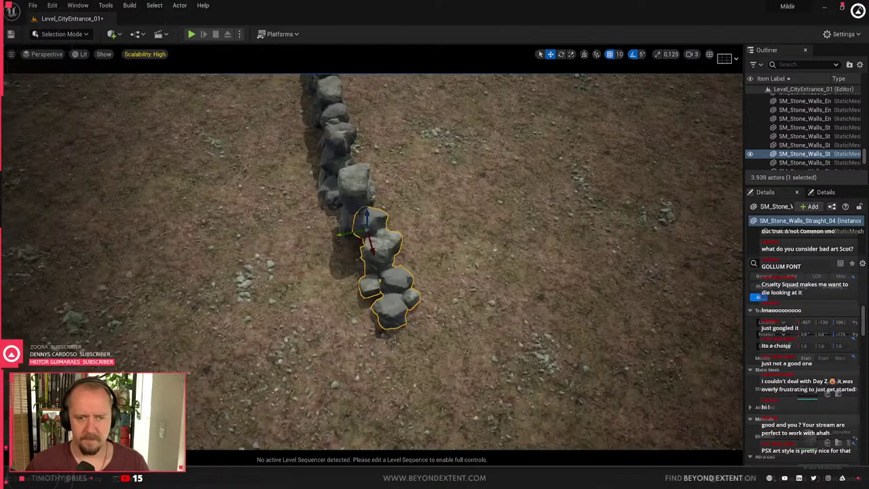
pyautogui.moveTo(342, 234); pyautogui.dragTo(327, 236)
pyautogui.press('Escape')
# Duplicate the SM_Stone_Walls_Straight_04 rubble and set the copy against the base of the wall's middle section
pyautogui.moveTo(326, 236); pyautogui.dragTo(338, 272, button='right')
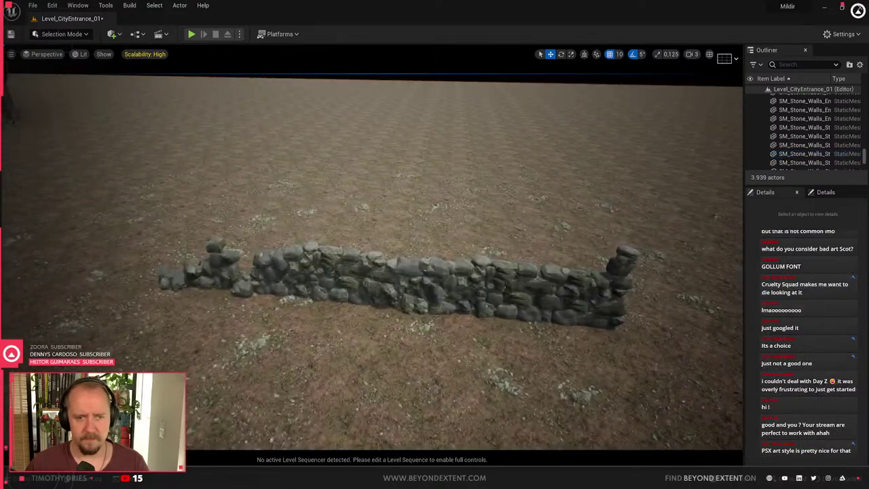
pyautogui.click(263, 276)
pyautogui.click(192, 275)
pyautogui.click(263, 275)
pyautogui.click(306, 288)
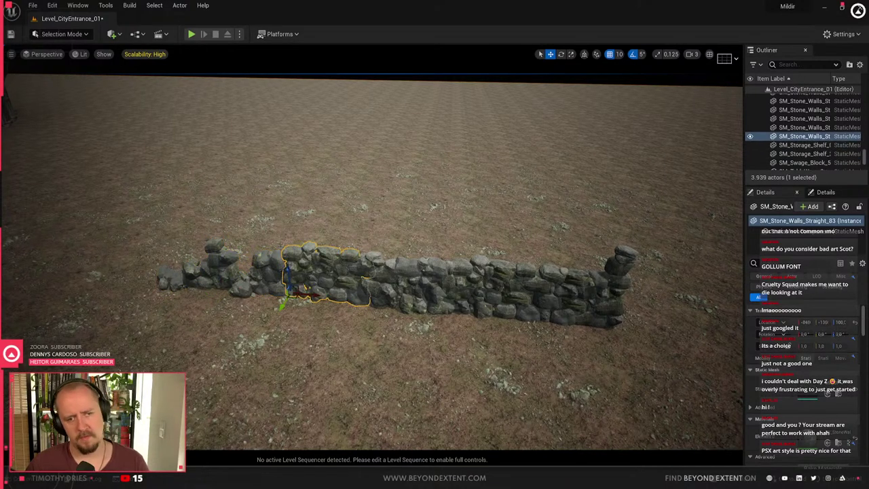
pyautogui.click(191, 277)
pyautogui.keyDown('alt'); pyautogui.moveTo(218, 281); pyautogui.dragTo(399, 304); pyautogui.keyUp('alt')
pyautogui.press('Escape')
# Duplicate the rubble at the wall's base, then turn the copy and position it beside the pillar end
pyautogui.press('w')
pyautogui.moveTo(392, 323); pyautogui.dragTo(480, 305, button='right')
pyautogui.click(502, 294)
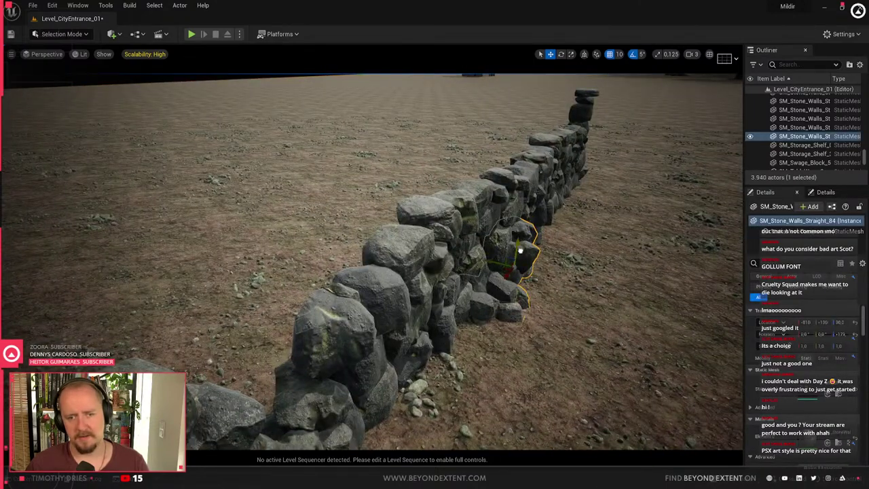
pyautogui.press('d')
pyautogui.moveTo(524, 251); pyautogui.dragTo(269, 267, button='right')
pyautogui.press('s')
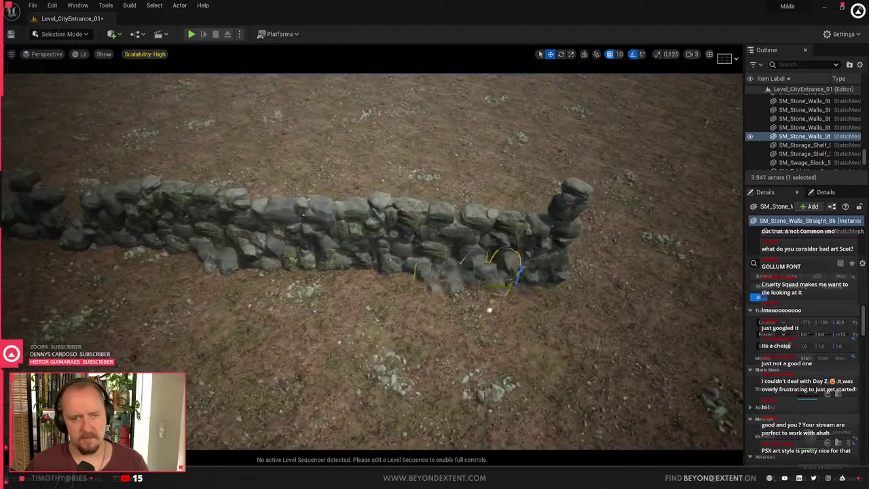
pyautogui.moveTo(475, 291); pyautogui.dragTo(571, 299)
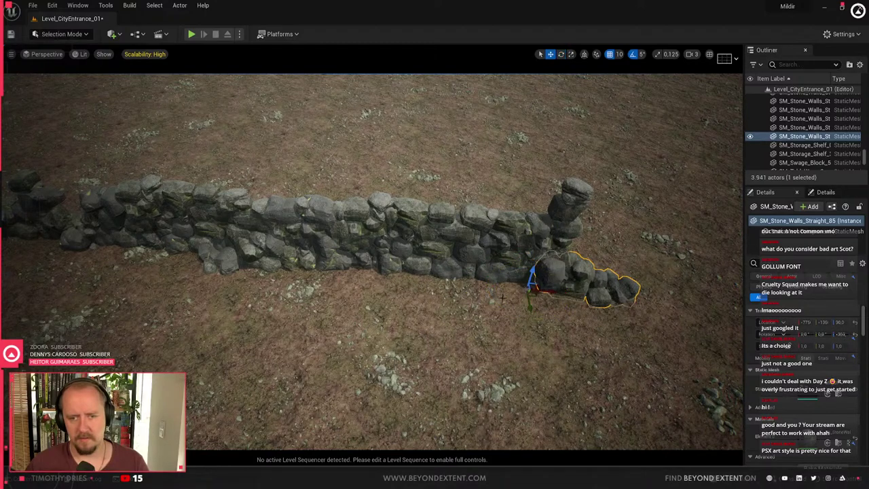
pyautogui.press('Escape')
# Duplicate the rubble beside the pillar and place the copy against the other side of the wall
pyautogui.moveTo(461, 291); pyautogui.dragTo(285, 305, button='right')
pyautogui.press('d')
pyautogui.press('s')
pyautogui.click(397, 343)
pyautogui.keyDown('alt'); pyautogui.moveTo(377, 287); pyautogui.dragTo(392, 302); pyautogui.keyUp('alt')
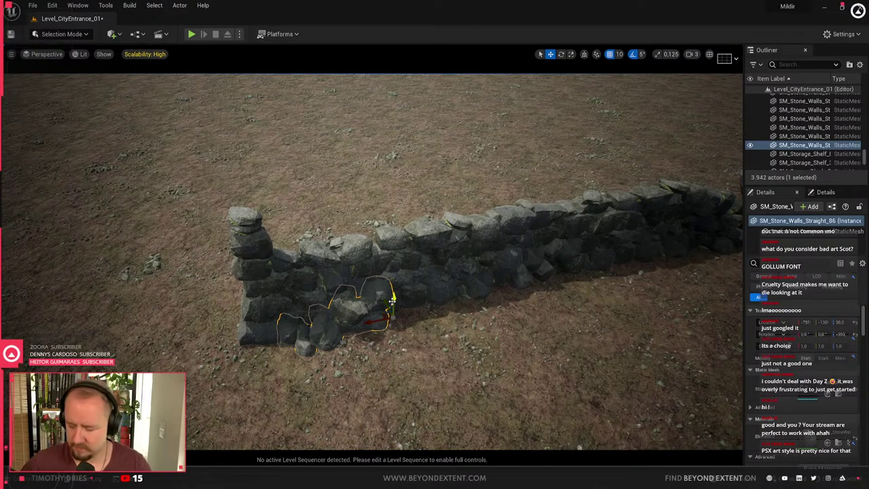
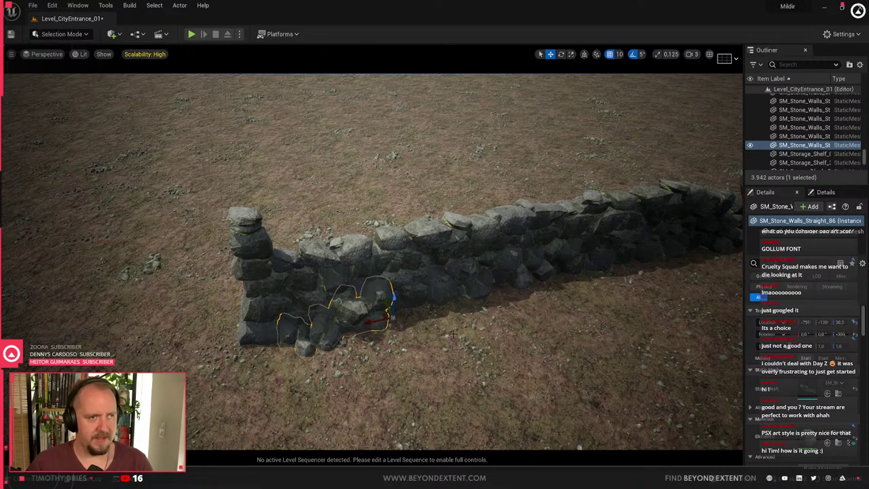
# Examine the assembled stone wall from both sides, checking how the segments, rubble pieces and broken end blend together
pyautogui.click(427, 250)
pyautogui.press('Escape')
pyautogui.moveTo(377, 229); pyautogui.dragTo(435, 271, button='right')
pyautogui.click(442, 275)
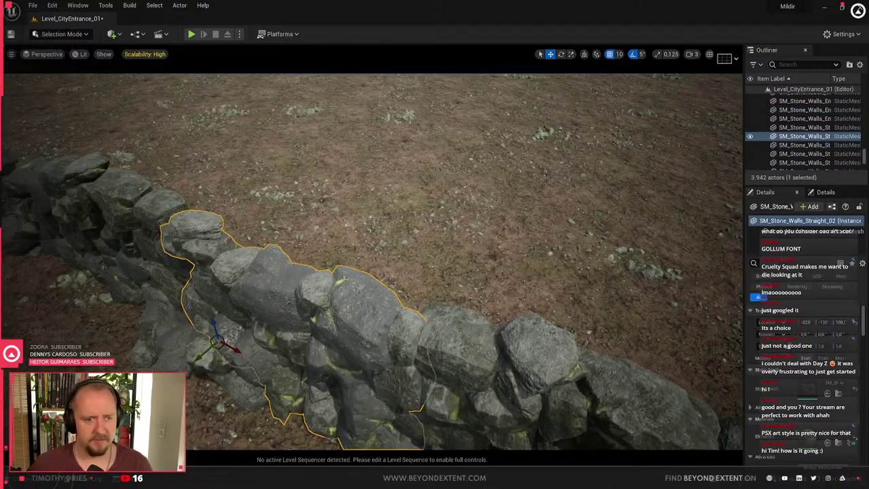
pyautogui.click(220, 361)
pyautogui.moveTo(231, 378); pyautogui.dragTo(136, 372, button='right')
pyautogui.press('Escape')
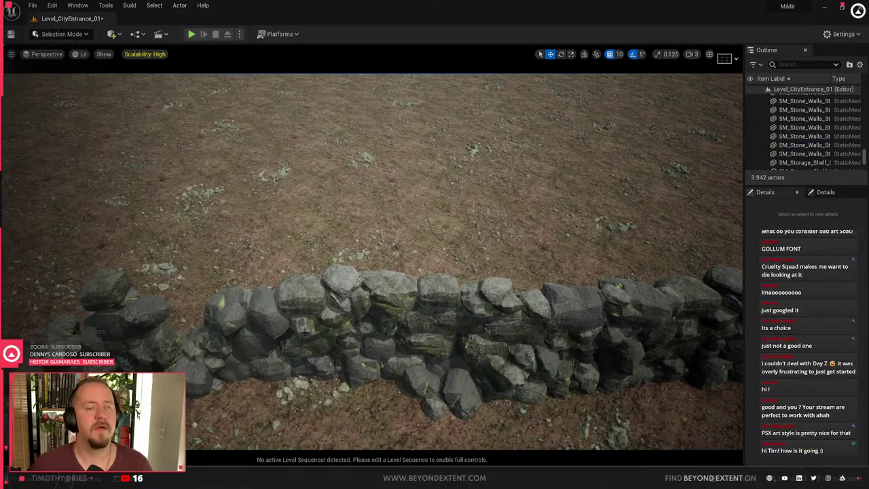
pyautogui.moveTo(305, 333); pyautogui.dragTo(251, 326, button='right')
pyautogui.click(428, 313)
pyautogui.moveTo(427, 312); pyautogui.dragTo(299, 316, button='right')
pyautogui.click(462, 312)
pyautogui.press('Escape')
pyautogui.moveTo(454, 278); pyautogui.dragTo(360, 272, button='right')
pyautogui.click(453, 278)
pyautogui.press('Escape')
pyautogui.moveTo(399, 336)
pyautogui.mouseDown(button='right')
pyautogui.moveTo(415, 354)
pyautogui.moveTo(448, 336)
pyautogui.moveTo(435, 347)
pyautogui.moveTo(408, 336)
pyautogui.mouseUp(button='right')
pyautogui.click(399, 335)
pyautogui.press('Escape')
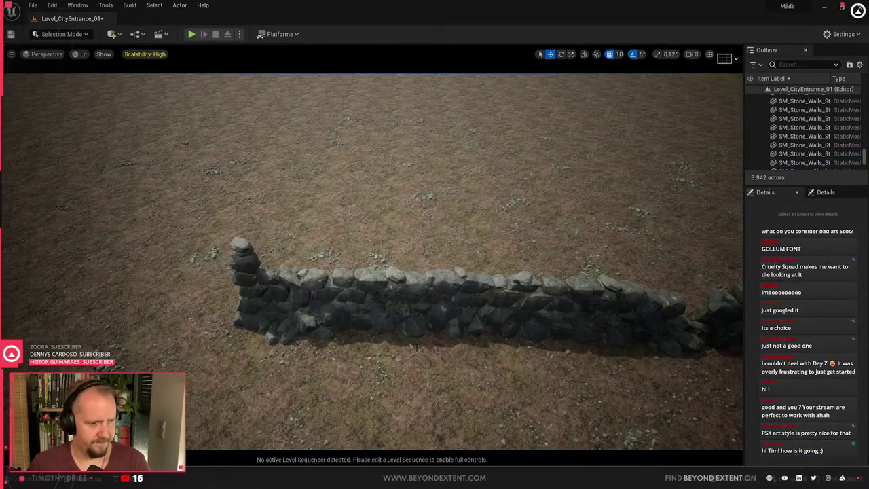
pyautogui.click(399, 326)
pyautogui.press('Escape')
pyautogui.moveTo(398, 326); pyautogui.dragTo(451, 290, button='right')
pyautogui.click(421, 294)
pyautogui.press('Escape')
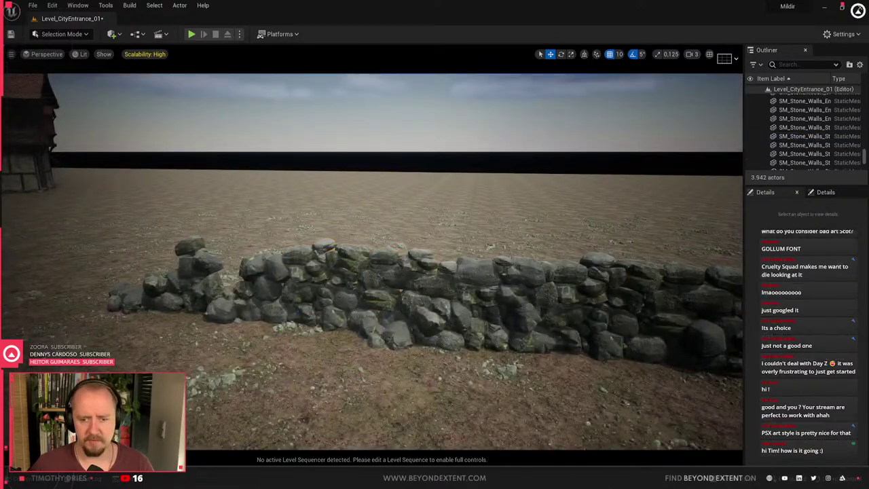
# Switch to Blender and delete the leftover full-wall copies around the two rubble wall sets
pyautogui.hotkey('alt', 'Tab')
pyautogui.scroll(-6, 357, 258)
pyautogui.moveTo(339, 265); pyautogui.dragTo(373, 280, button='middle')
pyautogui.scroll(4, 374, 281)
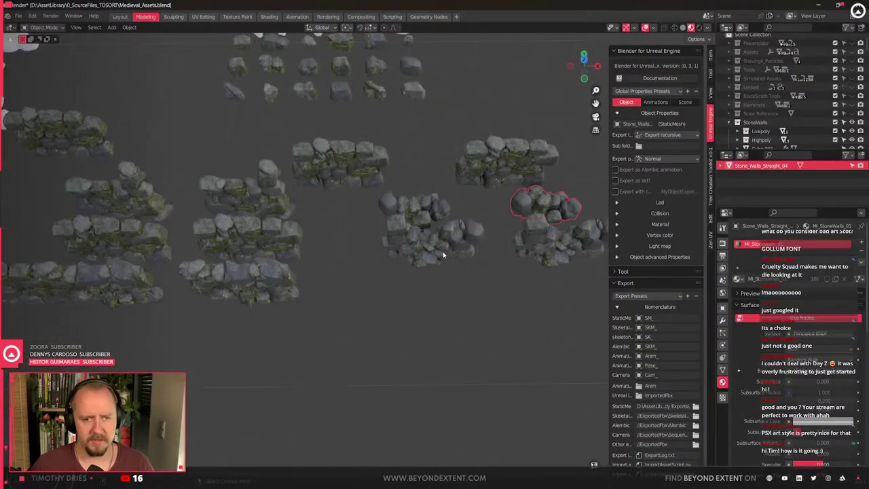
pyautogui.keyDown('shift'); pyautogui.moveTo(438, 235); pyautogui.dragTo(407, 272, button='middle'); pyautogui.keyUp('shift')
pyautogui.click(325, 205)
pyautogui.keyDown('shift'); pyautogui.click(474, 206); pyautogui.keyUp('shift')
pyautogui.press('Delete')
pyautogui.keyDown('shift'); pyautogui.moveTo(474, 207); pyautogui.dragTo(421, 244, button='middle'); pyautogui.keyUp('shift')
pyautogui.moveTo(357, 196); pyautogui.dragTo(489, 248)
pyautogui.press('Delete')
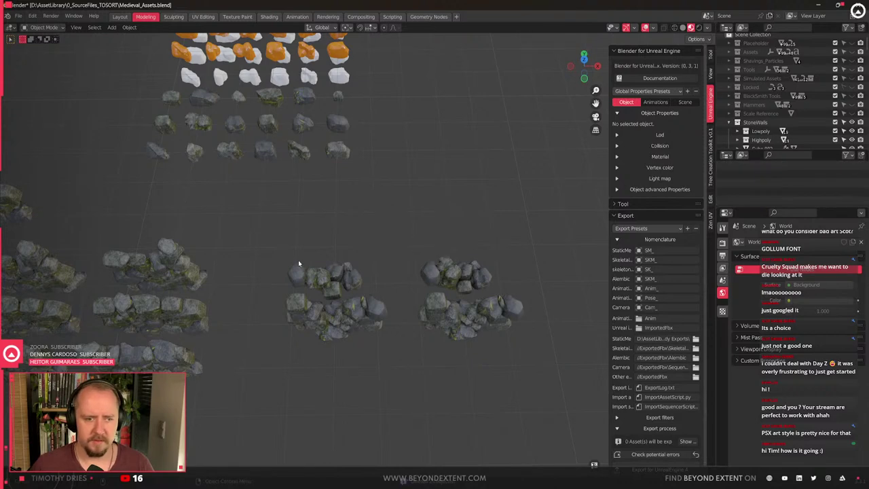
pyautogui.keyDown('shift'); pyautogui.moveTo(299, 265); pyautogui.dragTo(331, 241, button='middle'); pyautogui.keyUp('shift')
pyautogui.scroll(-2, 356, 281)
pyautogui.moveTo(325, 233); pyautogui.dragTo(556, 352)
pyautogui.keyDown('shift'); pyautogui.moveTo(337, 303); pyautogui.dragTo(456, 282, button='middle'); pyautogui.keyUp('shift')
pyautogui.click(207, 289)
pyautogui.press('Delete')
# Try to move both rubble wall sets across the ground plane to below the finished wall rows
pyautogui.moveTo(426, 203); pyautogui.dragTo(571, 320)
pyautogui.keyDown('shift'); pyautogui.moveTo(523, 348); pyautogui.dragTo(459, 372, button='middle'); pyautogui.keyUp('shift')
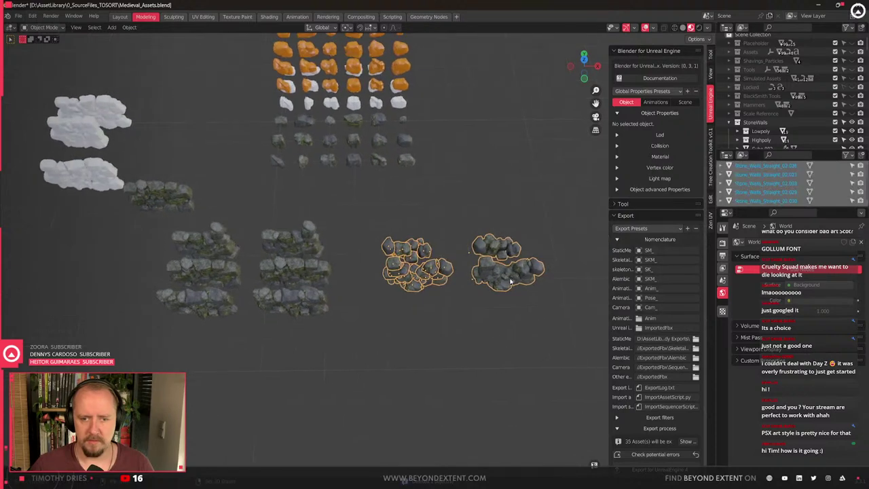
pyautogui.keyDown('shift'); pyautogui.click(510, 282); pyautogui.keyUp('shift')
pyautogui.press('g')
pyautogui.hotkey('shift', 'z')
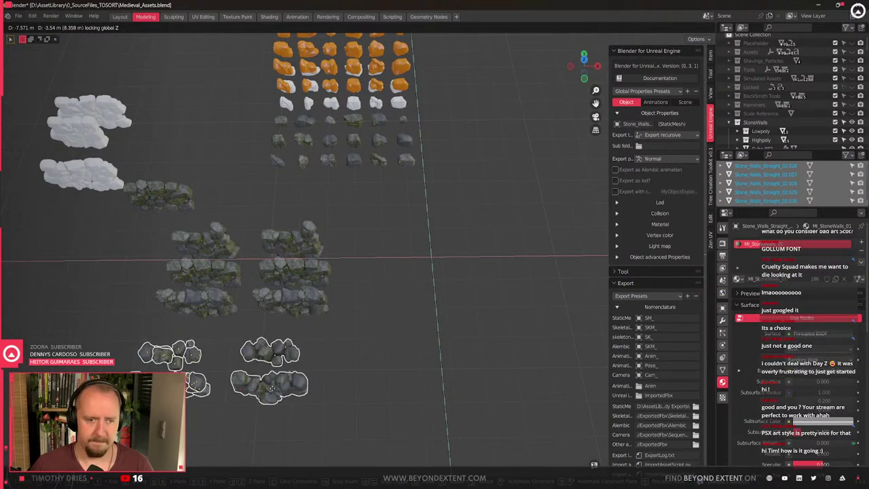
pyautogui.press('Escape')
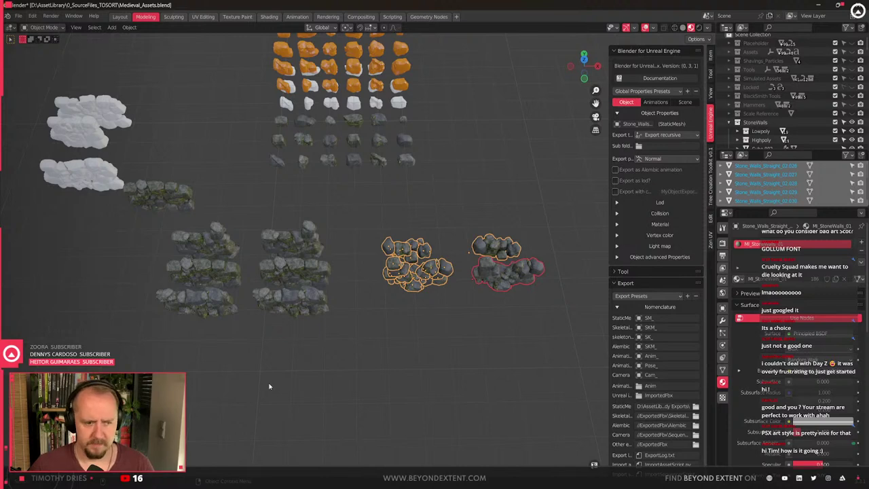
# Select both rubble wall sets with the lower joined wall active and set the transform pivot point to Active Element
pyautogui.keyDown('shift'); pyautogui.moveTo(361, 366); pyautogui.dragTo(237, 361, button='middle'); pyautogui.keyUp('shift')
pyautogui.scroll(2, 355, 285)
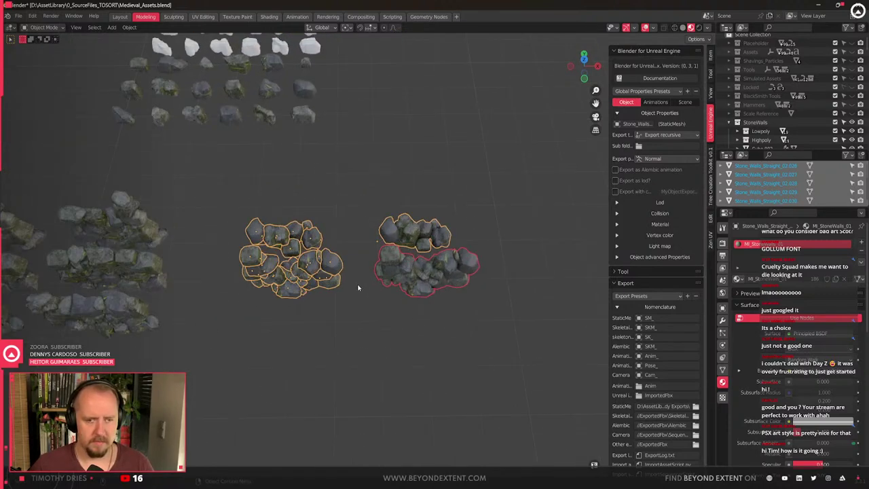
pyautogui.click(512, 258)
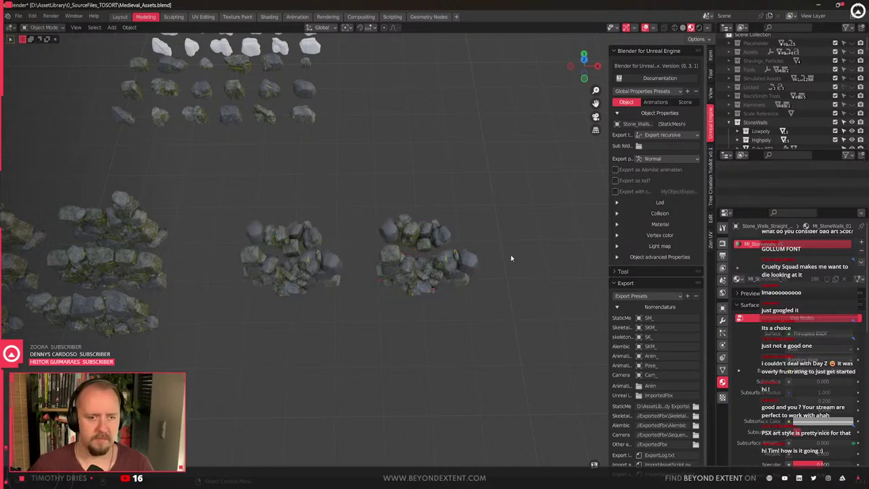
pyautogui.moveTo(216, 187); pyautogui.dragTo(563, 358)
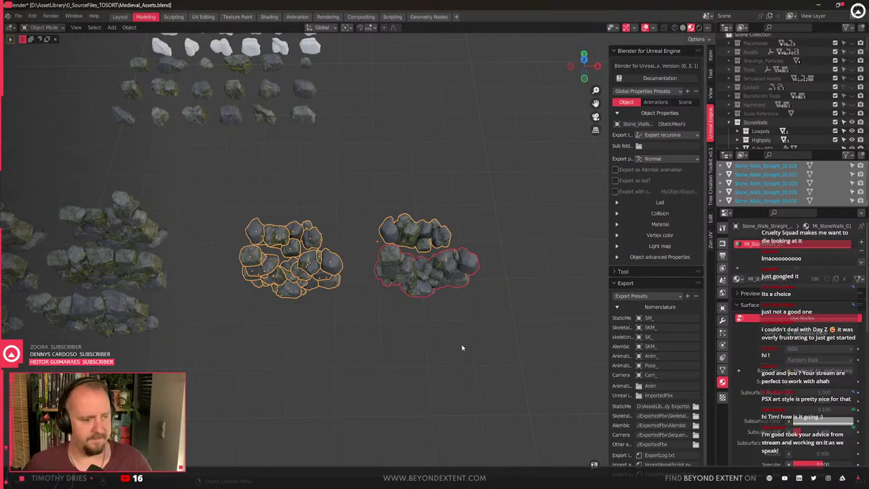
pyautogui.scroll(3, 443, 348)
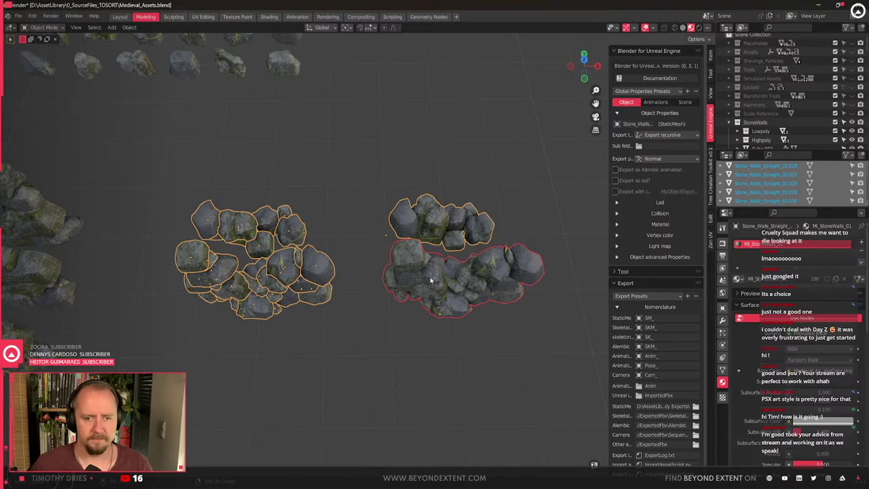
pyautogui.keyDown('shift'); pyautogui.moveTo(396, 282); pyautogui.dragTo(371, 313, button='middle'); pyautogui.keyUp('shift')
pyautogui.keyDown('shift'); pyautogui.click(413, 308); pyautogui.keyUp('shift')
pyautogui.scroll(-3, 413, 307)
pyautogui.keyDown('shift'); pyautogui.click(402, 293); pyautogui.keyUp('shift')
pyautogui.click(347, 27)
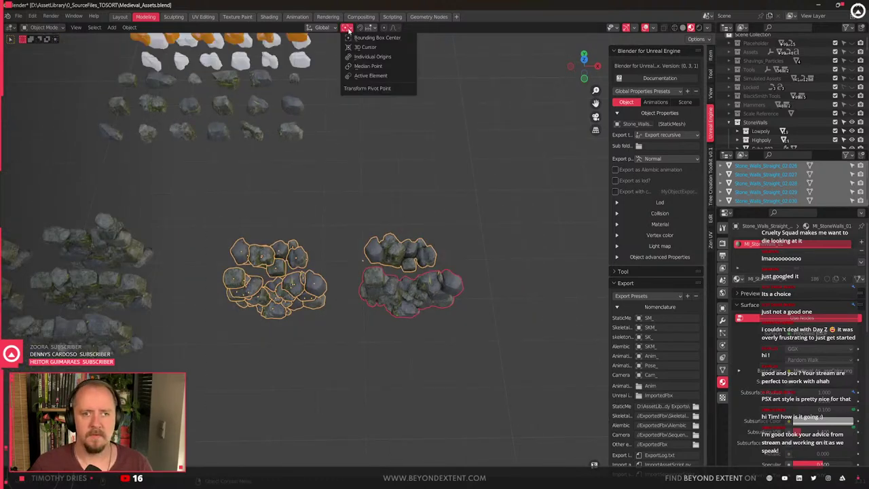
pyautogui.click(377, 74)
# Move the selected rubble wall sets across the ground plane, lining them up below the two columns of finished walls
pyautogui.keyDown('shift'); pyautogui.moveTo(287, 314); pyautogui.dragTo(423, 254, button='middle'); pyautogui.keyUp('shift')
pyautogui.press('g')
pyautogui.hotkey('shift', 'z')
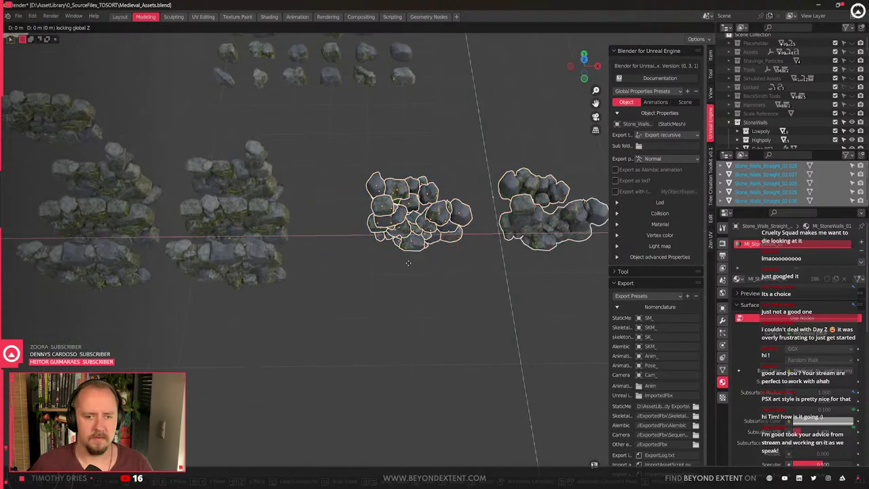
pyautogui.click(237, 417)
pyautogui.keyDown('shift'); pyautogui.moveTo(237, 417); pyautogui.dragTo(398, 355, button='middle'); pyautogui.keyUp('shift')
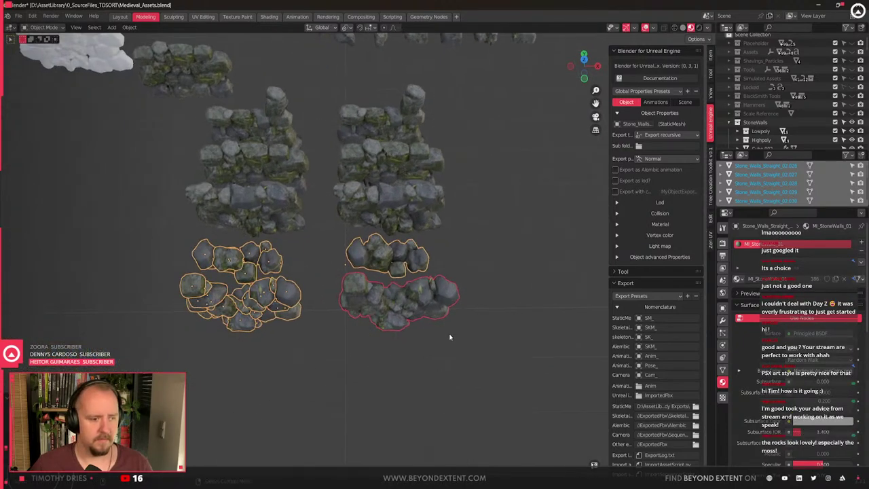
pyautogui.click(451, 334)
# Select all the wall rows with Stone_Walls_End_01 active and move them -5 m along the global X axis
pyautogui.scroll(3, 350, 298)
pyautogui.keyDown('shift'); pyautogui.moveTo(351, 298); pyautogui.dragTo(362, 347, button='middle'); pyautogui.keyUp('shift')
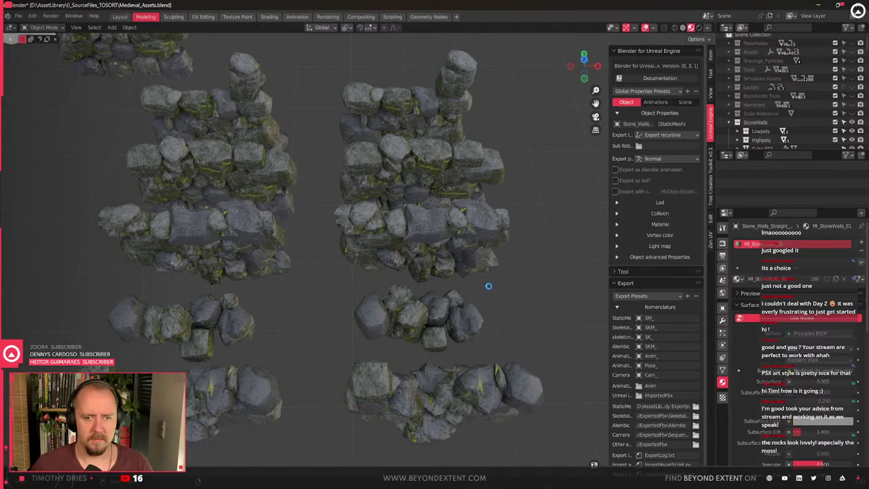
pyautogui.scroll(-5, 488, 285)
pyautogui.scroll(-3, 486, 298)
pyautogui.moveTo(463, 364); pyautogui.dragTo(272, 198)
pyautogui.keyDown('shift'); pyautogui.moveTo(360, 202); pyautogui.dragTo(381, 215, button='middle'); pyautogui.keyUp('shift')
pyautogui.keyDown('shift'); pyautogui.click(384, 226); pyautogui.keyUp('shift')
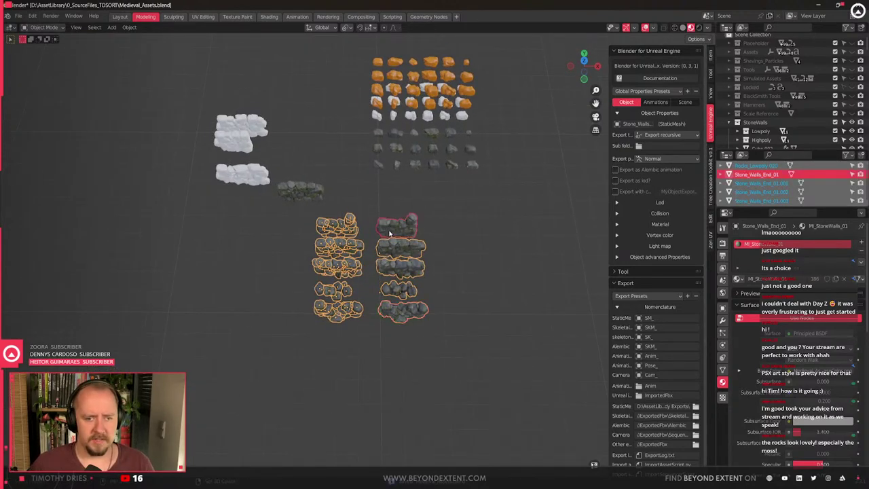
pyautogui.press('g')
pyautogui.press('x')
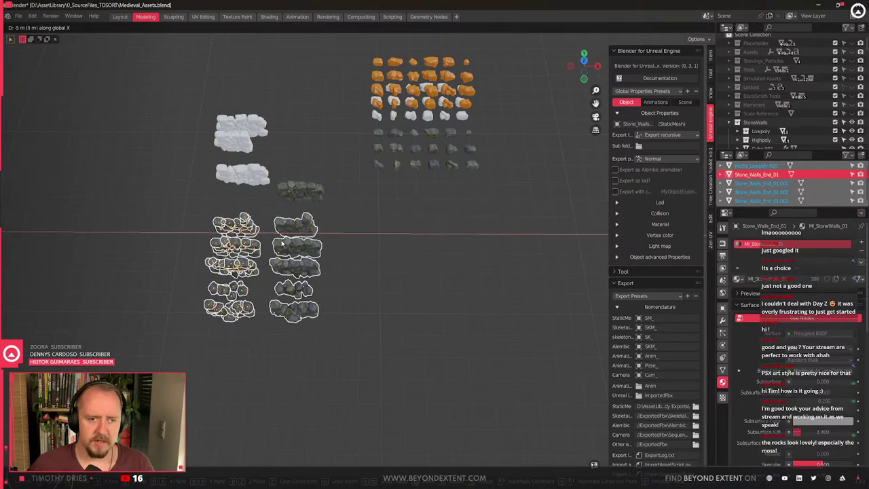
pyautogui.click(282, 243)
pyautogui.keyDown('shift'); pyautogui.moveTo(413, 242); pyautogui.dragTo(415, 265, button='middle'); pyautogui.keyUp('shift')
pyautogui.click(415, 264)
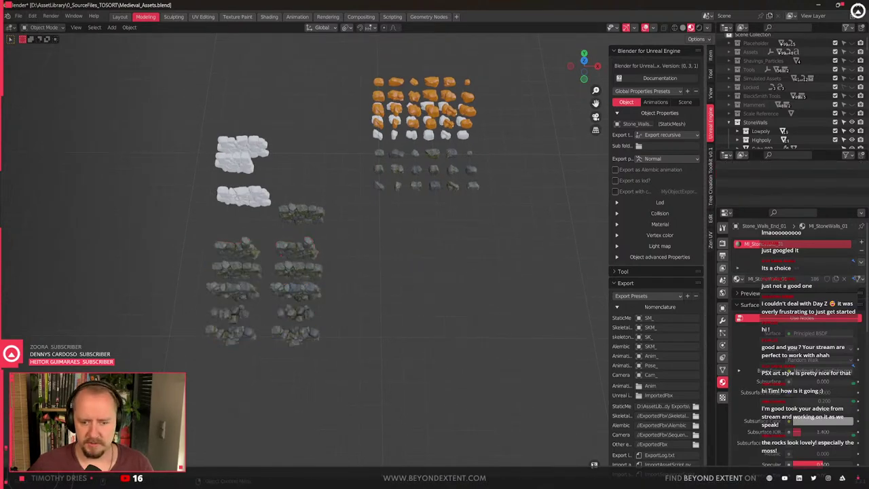
# Switch to Unreal Engine and examine how the straight and end stone wall pieces fit together in the level up close
pyautogui.hotkey('alt', 'Tab')
pyautogui.moveTo(450, 244); pyautogui.dragTo(299, 241, button='right')
pyautogui.press('w')
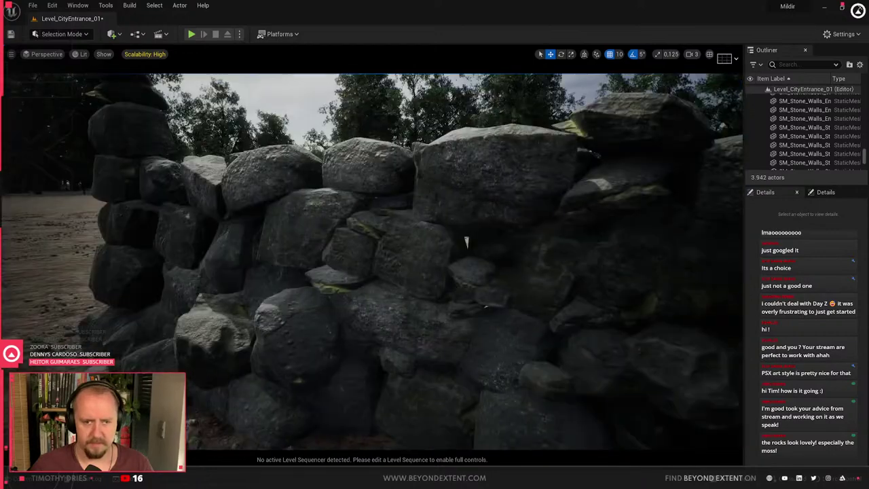
pyautogui.press('s')
pyautogui.moveTo(402, 334); pyautogui.dragTo(401, 306, button='right')
pyautogui.click(401, 336)
pyautogui.press('Escape')
pyautogui.press('d')
pyautogui.press('w')
pyautogui.click(400, 336)
pyautogui.press('s')
pyautogui.moveTo(401, 337); pyautogui.dragTo(367, 391, button='right')
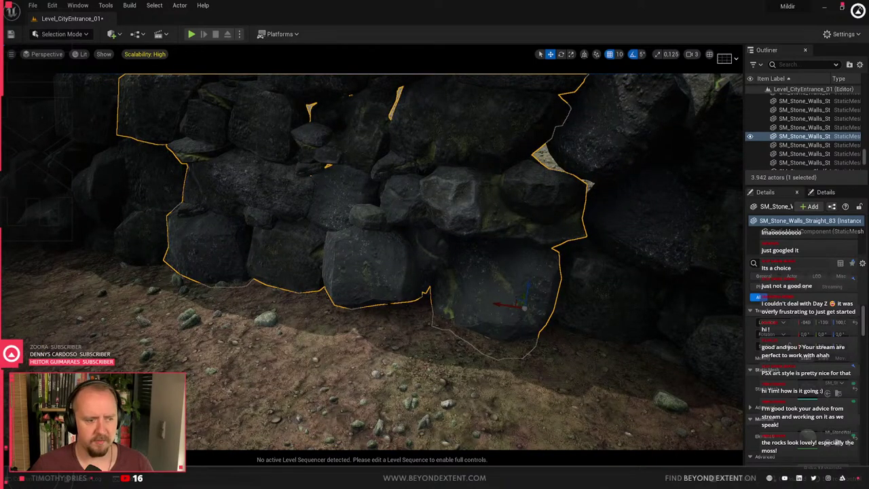
pyautogui.moveTo(401, 358)
pyautogui.mouseDown(button='right')
pyautogui.moveTo(412, 346)
pyautogui.moveTo(258, 343)
pyautogui.moveTo(271, 333)
pyautogui.moveTo(407, 350)
pyautogui.mouseUp(button='right')
pyautogui.press('Escape')
# Delete the six market stalls and the large tent SM_Tent_Large_01 standing in the cobbled street
pyautogui.press('w')
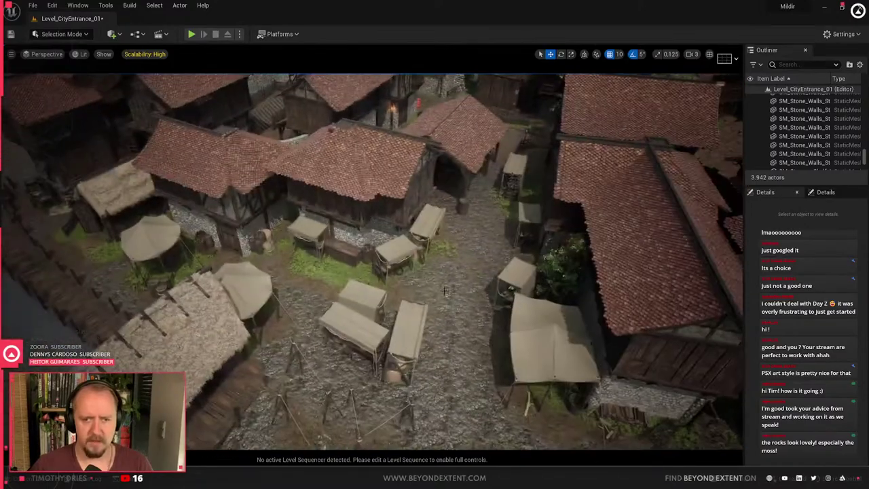
pyautogui.moveTo(445, 291); pyautogui.dragTo(373, 260, button='right')
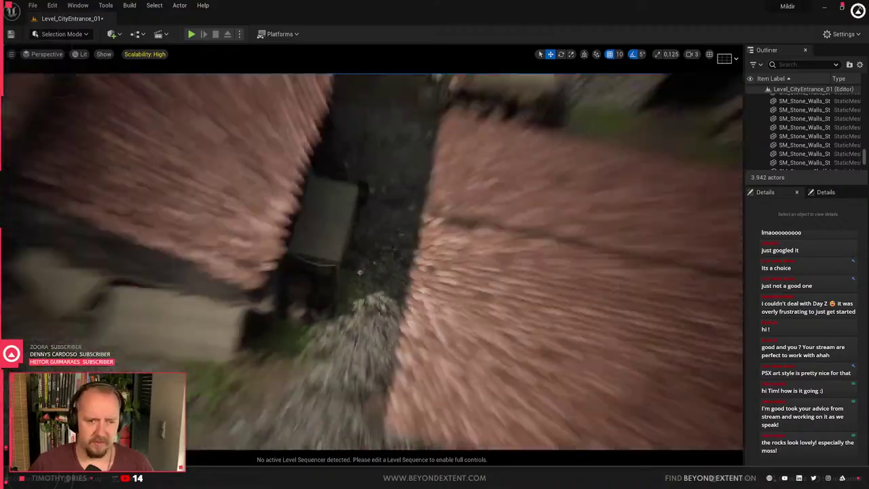
pyautogui.moveTo(498, 244); pyautogui.dragTo(498, 244, button='right')
pyautogui.click(498, 245)
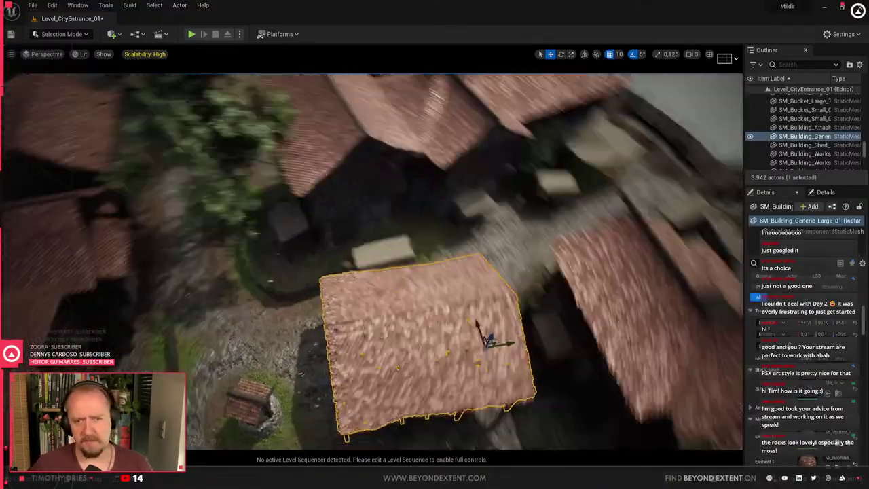
pyautogui.moveTo(498, 244); pyautogui.dragTo(498, 245, button='right')
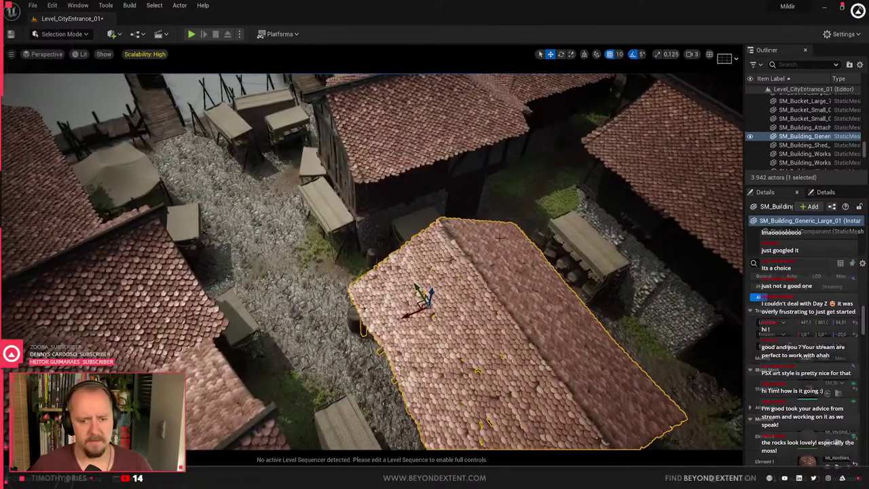
pyautogui.moveTo(340, 309); pyautogui.dragTo(323, 309, button='right')
pyautogui.click(323, 309)
pyautogui.keyDown('shift'); pyautogui.click(325, 272); pyautogui.keyUp('shift')
pyautogui.keyDown('shift'); pyautogui.click(350, 184); pyautogui.keyUp('shift')
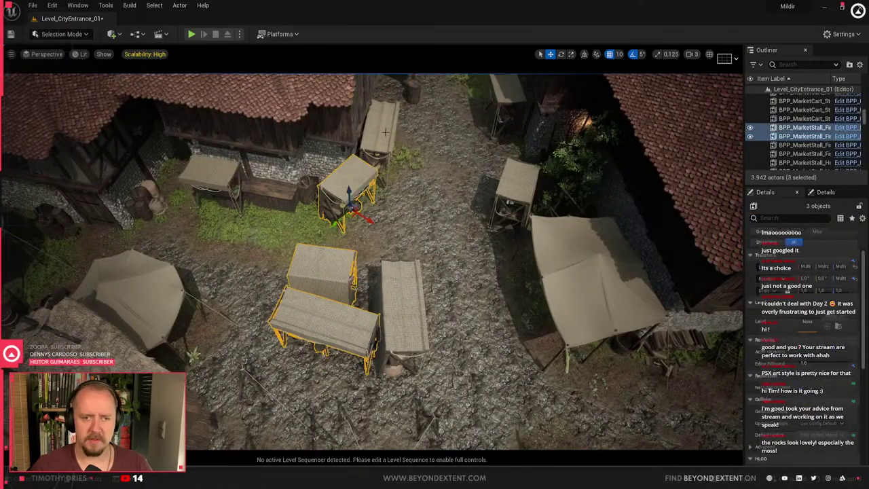
pyautogui.keyDown('shift'); pyautogui.click(379, 132); pyautogui.keyUp('shift')
pyautogui.keyDown('shift'); pyautogui.click(399, 313); pyautogui.keyUp('shift')
pyautogui.keyDown('ctrl'); pyautogui.click(514, 167); pyautogui.keyUp('ctrl')
pyautogui.keyDown('ctrl'); pyautogui.click(583, 295); pyautogui.keyUp('ctrl')
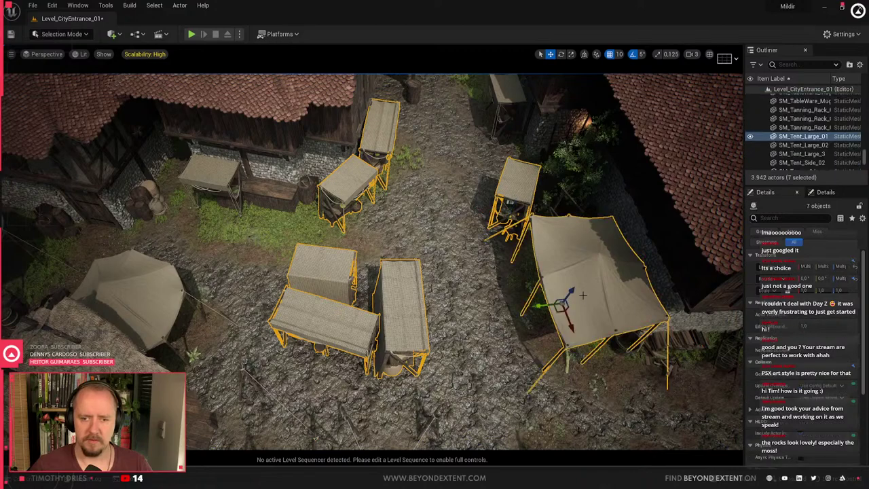
pyautogui.press('Delete')
# Delete the canopy stall, the wooden bench and the Clutter_Barrels_01 barrels beside the stone-based house
pyautogui.moveTo(435, 271); pyautogui.dragTo(353, 211, button='right')
pyautogui.click(321, 309)
pyautogui.keyDown('ctrl'); pyautogui.click(383, 346); pyautogui.keyUp('ctrl')
pyautogui.keyDown('ctrl'); pyautogui.click(435, 356); pyautogui.keyUp('ctrl')
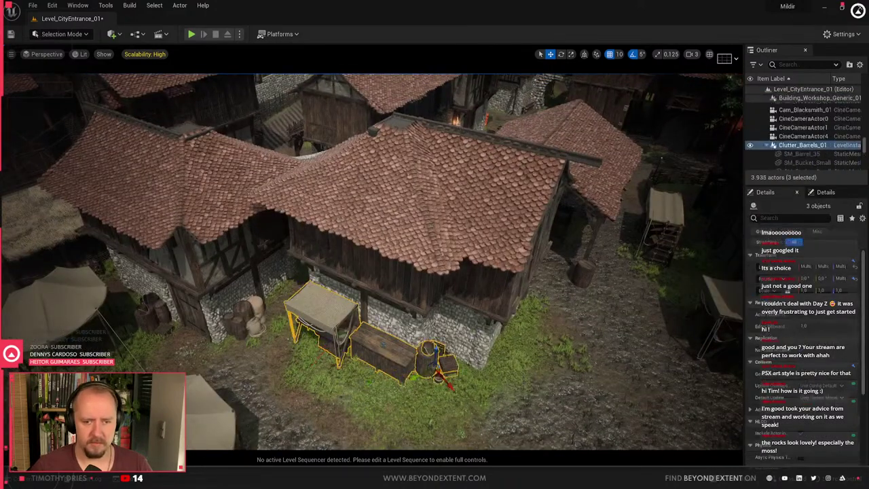
pyautogui.press('Delete')
# Delete the remaining large tents and the barrels on the open ground between the thatched building and the houses
pyautogui.moveTo(310, 418); pyautogui.dragTo(306, 448, button='right')
pyautogui.click(151, 221)
pyautogui.press('Delete')
pyautogui.moveTo(151, 221); pyautogui.dragTo(207, 204, button='right')
pyautogui.click(213, 203)
pyautogui.press('Delete')
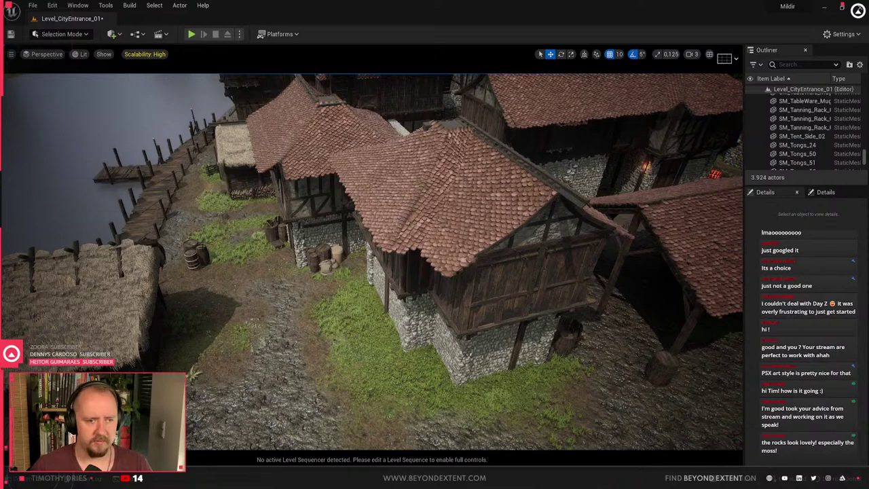
pyautogui.click(197, 255)
pyautogui.press('Delete')
# Delete the market stall in the lane and the wooden stump props between the house and the tiled open shelter
pyautogui.moveTo(207, 254); pyautogui.dragTo(380, 81, button='right')
pyautogui.click(425, 119)
pyautogui.moveTo(388, 205); pyautogui.dragTo(388, 205, button='right')
pyautogui.press('Delete')
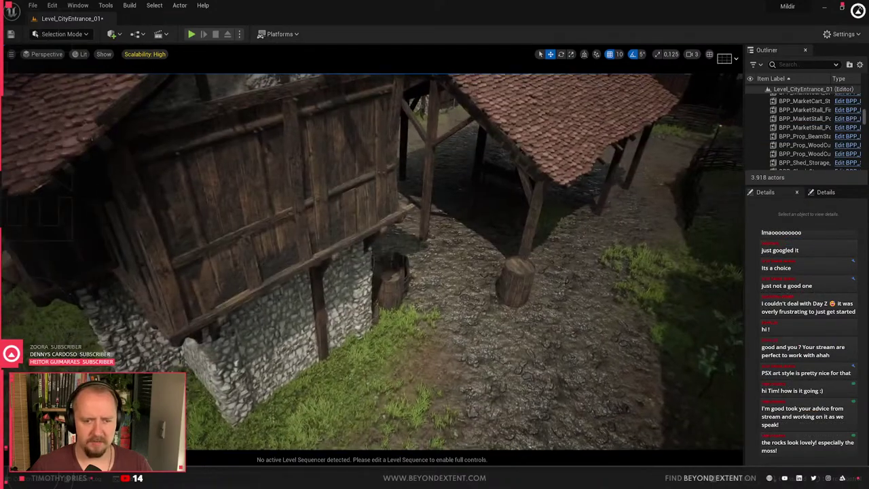
pyautogui.click(515, 278)
pyautogui.moveTo(514, 279); pyautogui.dragTo(428, 227, button='right')
pyautogui.keyDown('ctrl'); pyautogui.click(320, 298); pyautogui.keyUp('ctrl')
pyautogui.press('Delete')
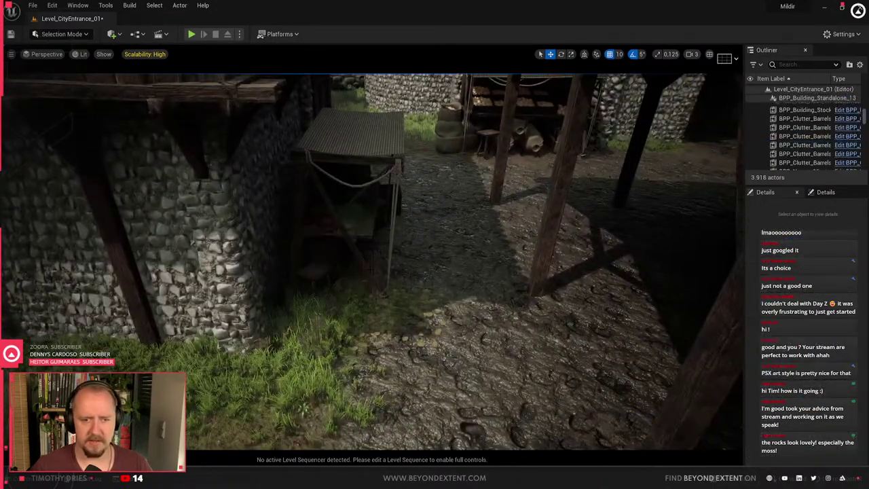
# Delete the canopy stall at the house's stone corner and the leftover props around and beneath the tiled shelter
pyautogui.click(356, 204)
pyautogui.press('Delete')
pyautogui.click(368, 203)
pyautogui.keyDown('ctrl'); pyautogui.click(515, 147); pyautogui.keyUp('ctrl')
pyautogui.press('Delete')
pyautogui.moveTo(515, 147); pyautogui.dragTo(454, 176, button='right')
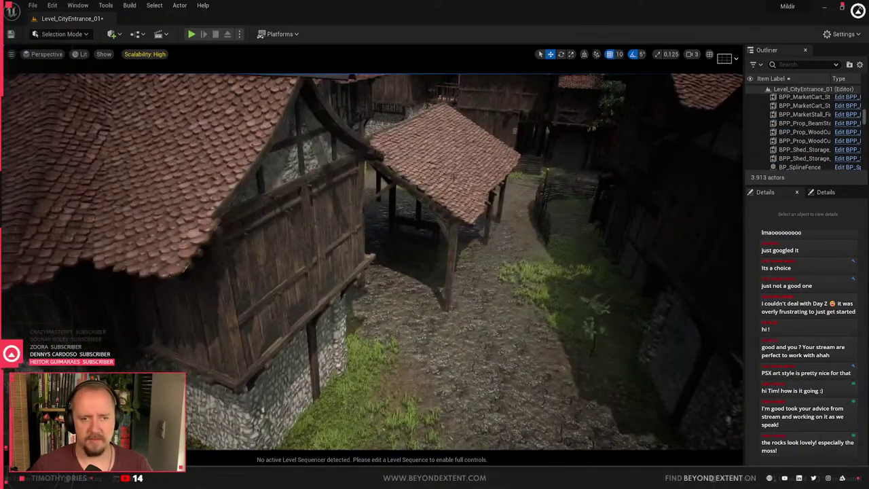
pyautogui.click(413, 243)
pyautogui.press('Delete')
# Move the SM_Building_Generic_Large_01 shelter along its X axis so it tucks against the neighbouring large house
pyautogui.moveTo(412, 243); pyautogui.dragTo(380, 265, button='right')
pyautogui.click(407, 203)
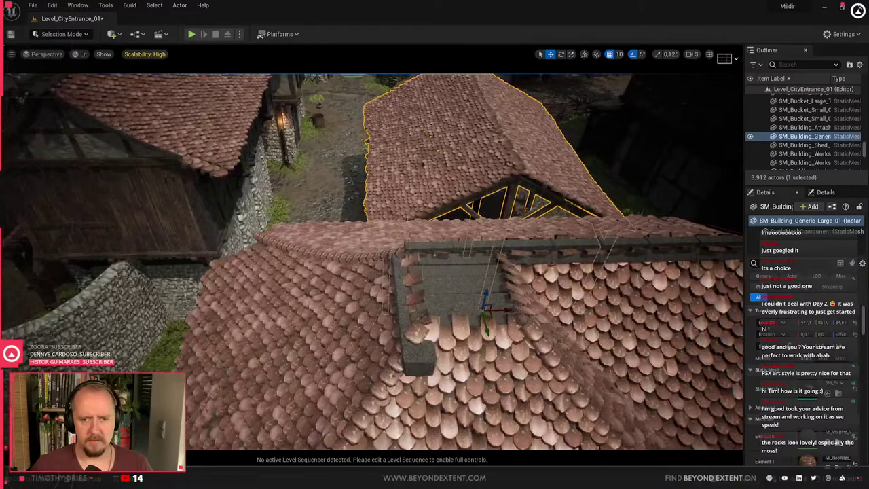
pyautogui.moveTo(506, 308); pyautogui.dragTo(242, 310)
pyautogui.moveTo(242, 309); pyautogui.dragTo(102, 299, button='right')
pyautogui.press('Escape')
# Try to move the tiled shelter away from the large house into the cobbled yard
pyautogui.moveTo(340, 178); pyautogui.dragTo(459, 306, button='right')
pyautogui.click(460, 286)
pyautogui.keyDown('alt'); pyautogui.moveTo(421, 257); pyautogui.dragTo(266, 286); pyautogui.keyUp('alt')
pyautogui.hotkey('ctrl', 'z')
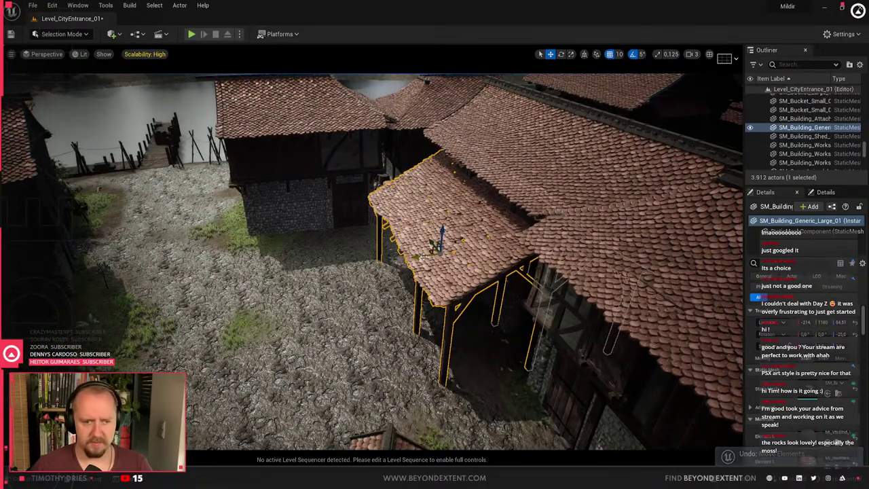
# Examine the repositioned shelter and the emptied yard from ground level and from above
pyautogui.moveTo(423, 257); pyautogui.dragTo(360, 275, button='right')
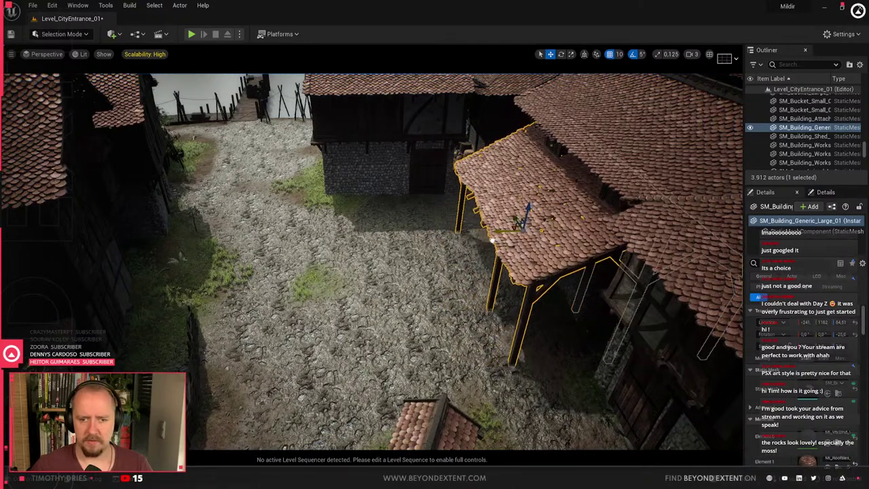
pyautogui.press('f')
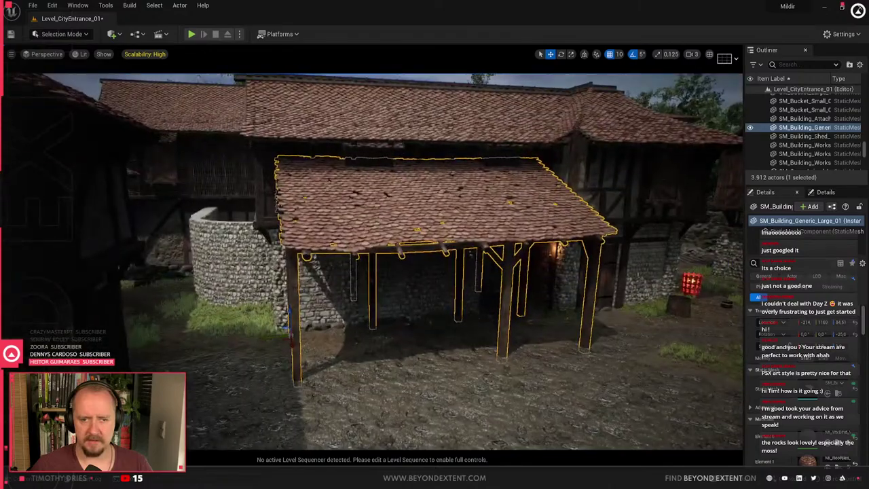
pyautogui.moveTo(435, 262); pyautogui.dragTo(557, 272, button='right')
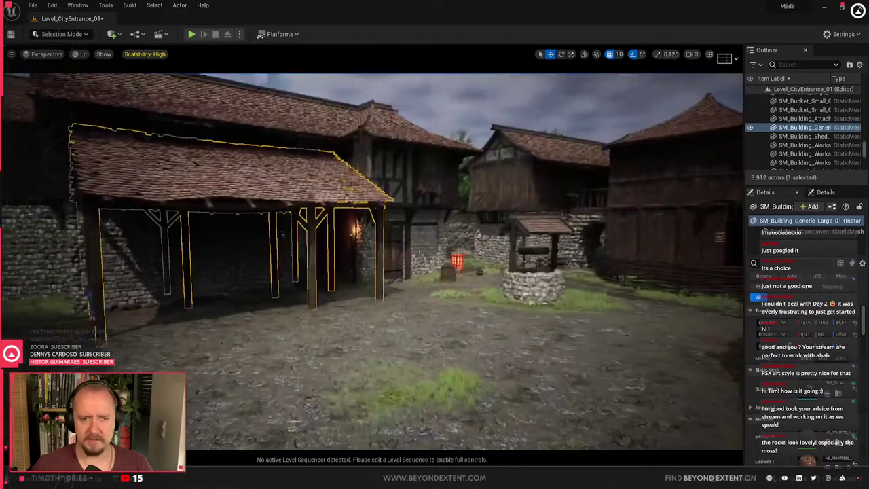
pyautogui.press('Escape')
pyautogui.press('1')
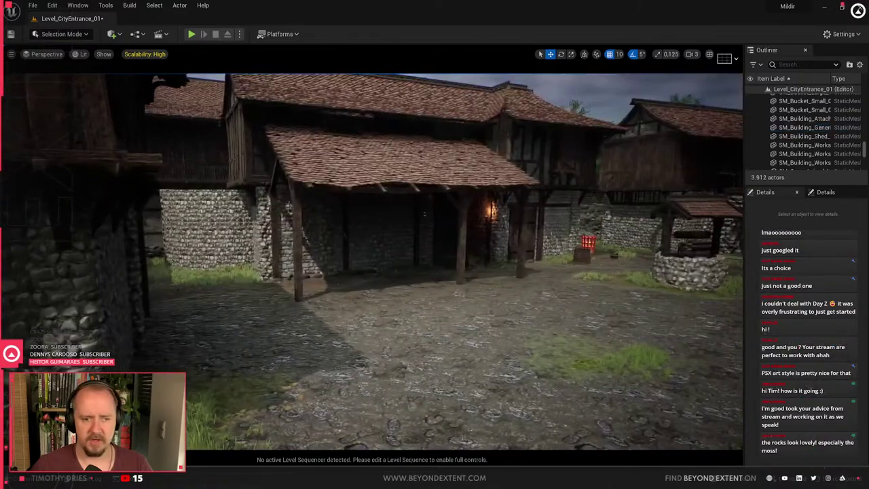
pyautogui.moveTo(435, 261); pyautogui.dragTo(299, 381, button='right')
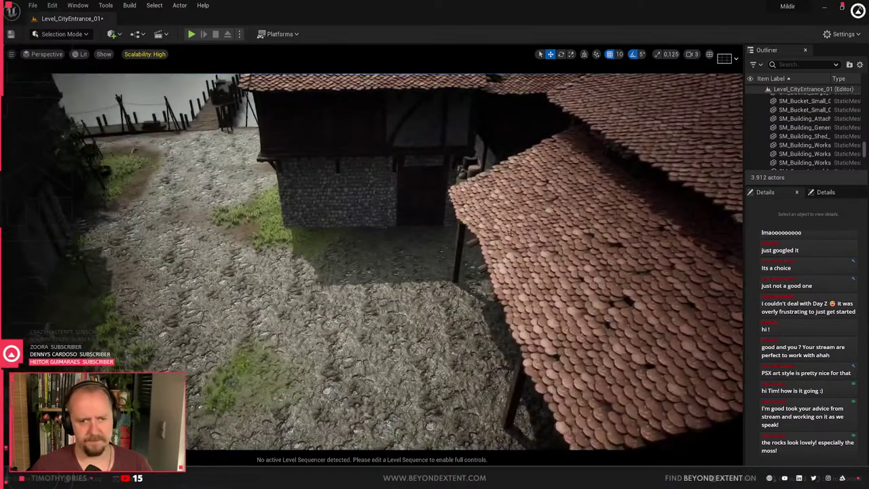
# Browse the BluePrints folder in the project content for building and prop assets to place in the yard
pyautogui.click(513, 233)
pyautogui.hotkey('ctrl', 'space')
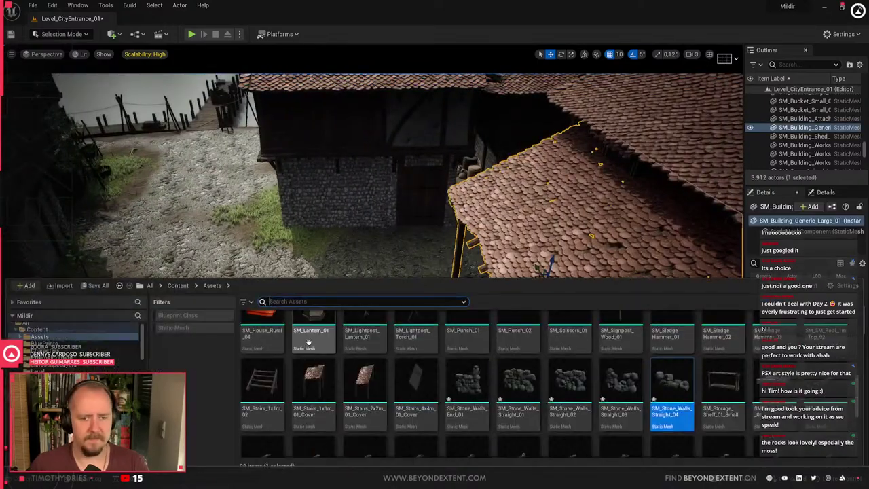
pyautogui.scroll(-3, 77, 360)
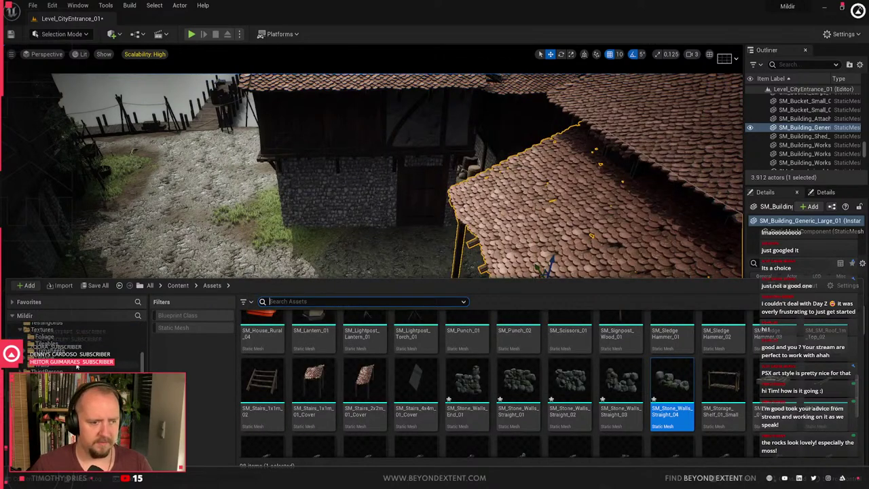
pyautogui.scroll(3, 47, 343)
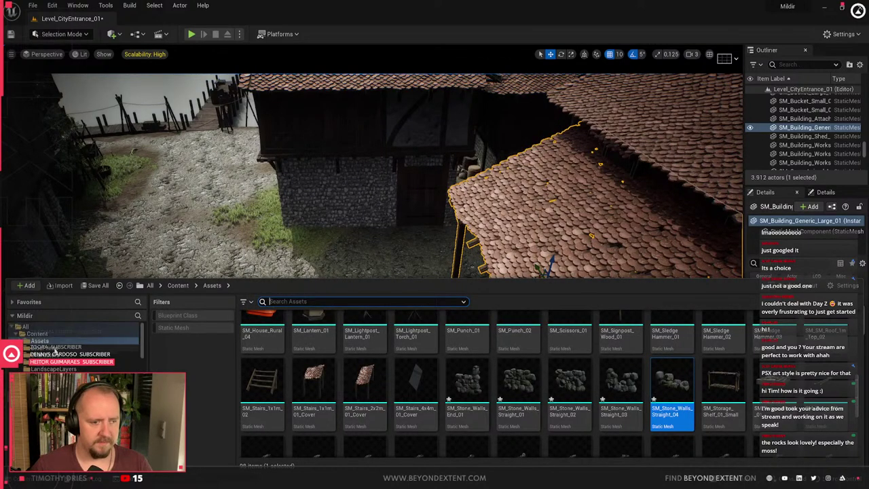
pyautogui.click(53, 347)
pyautogui.scroll(-5, 598, 385)
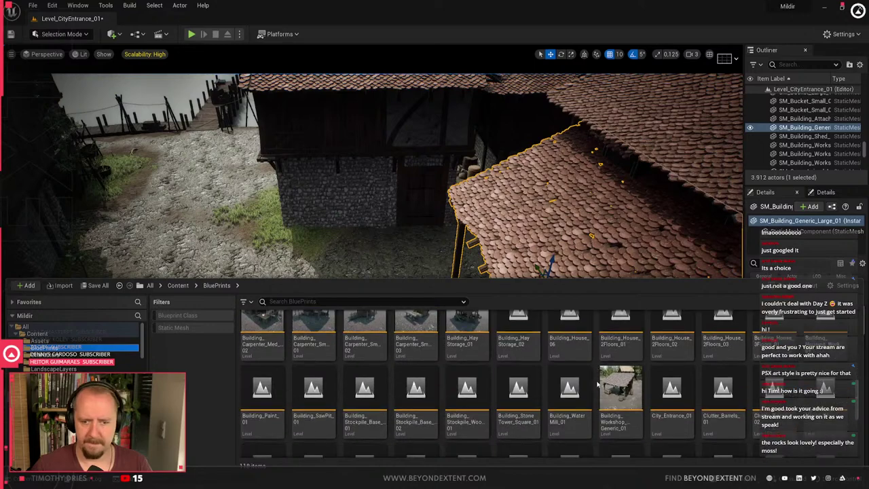
pyautogui.scroll(6, 597, 385)
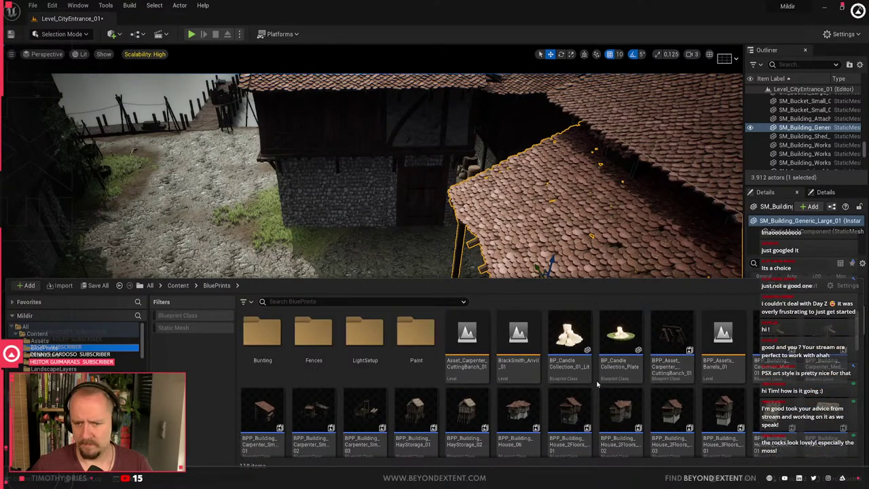
pyautogui.scroll(-2, 598, 385)
pyautogui.scroll(-1, 598, 385)
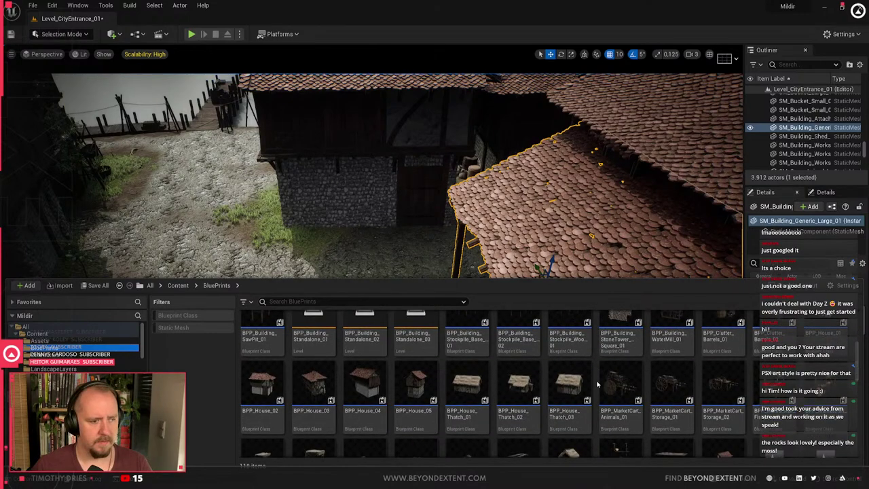
pyautogui.scroll(-5, 598, 385)
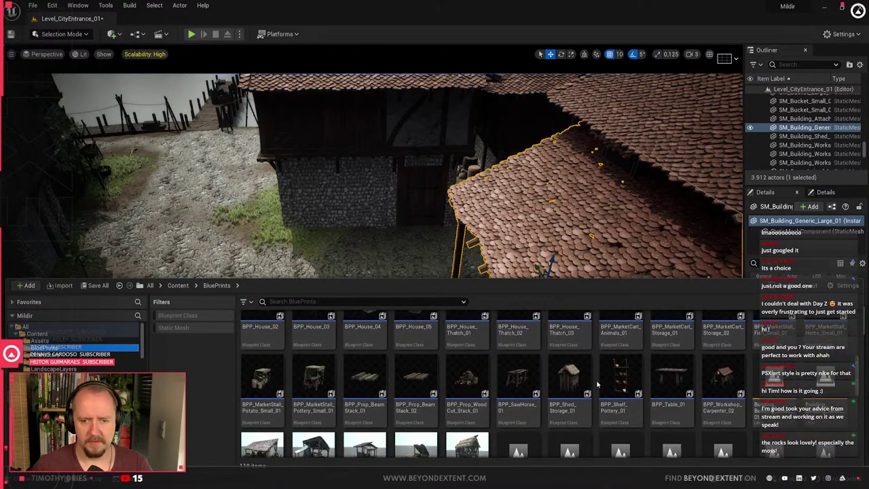
pyautogui.scroll(-1, 598, 385)
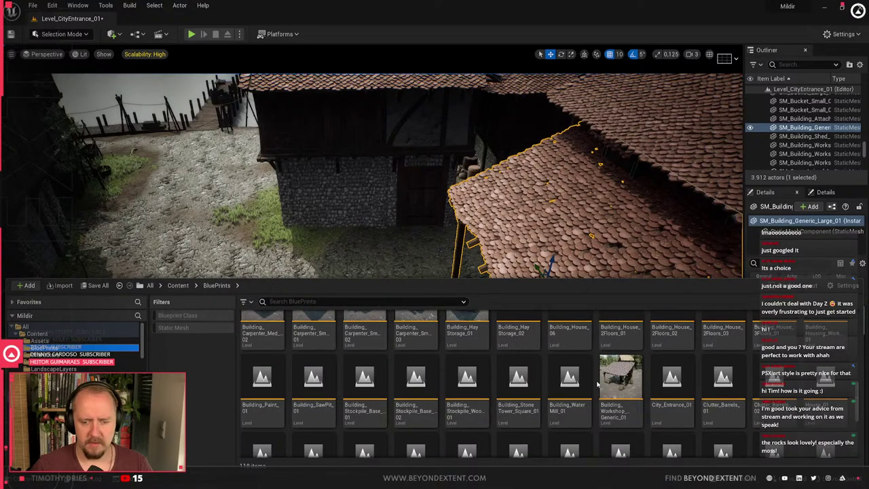
pyautogui.scroll(-1, 597, 385)
pyautogui.scroll(3, 598, 385)
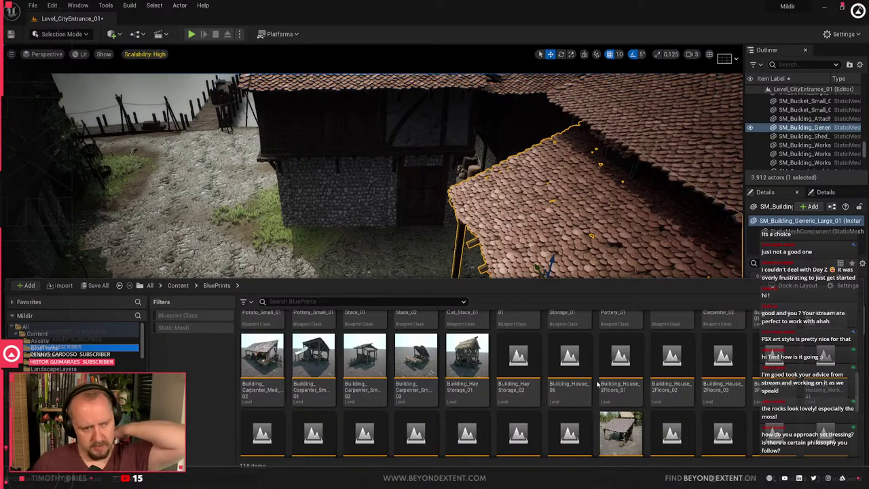
pyautogui.click(407, 258)
pyautogui.press('Escape')
# Examine the layout of the cleared town square and the surrounding buildings from above
pyautogui.moveTo(408, 258)
pyautogui.mouseDown(button='right')
pyautogui.moveTo(322, 272)
pyautogui.moveTo(414, 271)
pyautogui.mouseUp(button='right')
pyautogui.moveTo(322, 328); pyautogui.dragTo(322, 328, button='right')
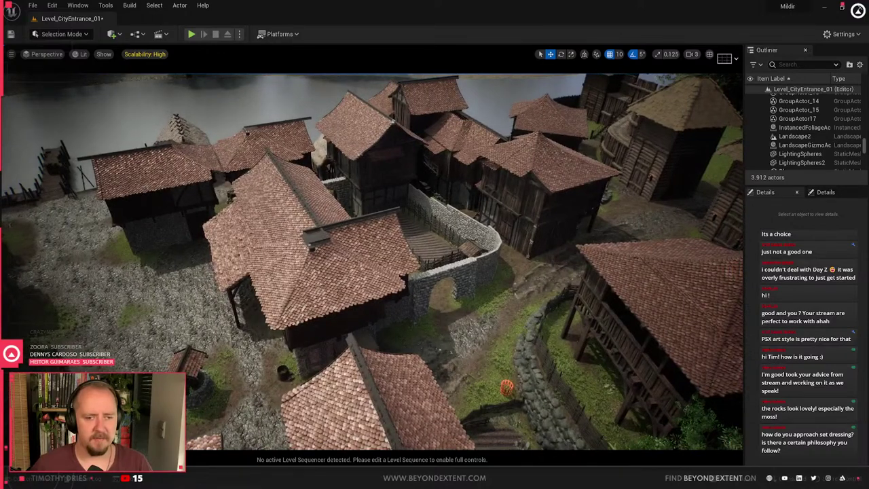
pyautogui.moveTo(321, 328); pyautogui.dragTo(322, 328, button='right')
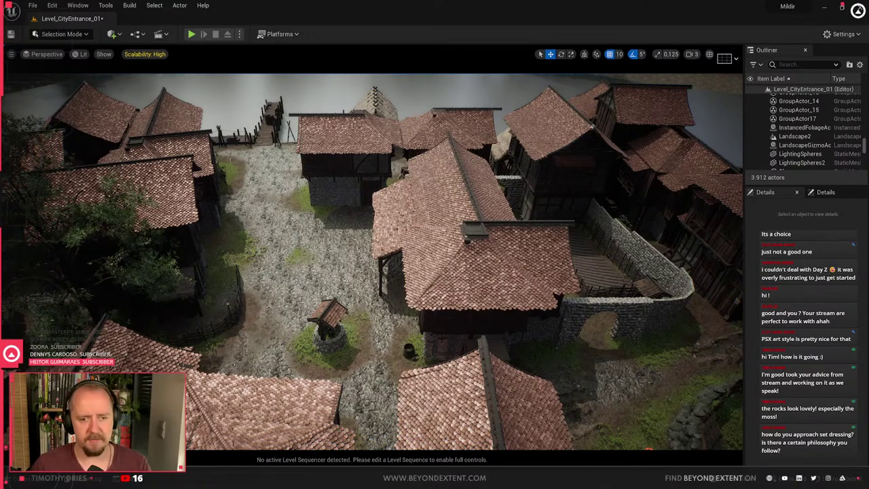
pyautogui.moveTo(439, 338); pyautogui.dragTo(388, 338, button='right')
pyautogui.press('w')
pyautogui.moveTo(439, 338); pyautogui.dragTo(379, 323, button='right')
pyautogui.press('s')
pyautogui.press('w')
pyautogui.press('s')
# Paint the Dirt_01 landscape layer over the cobblestones in the town square with an enlarged brush, then return to Selection mode
pyautogui.click(61, 34)
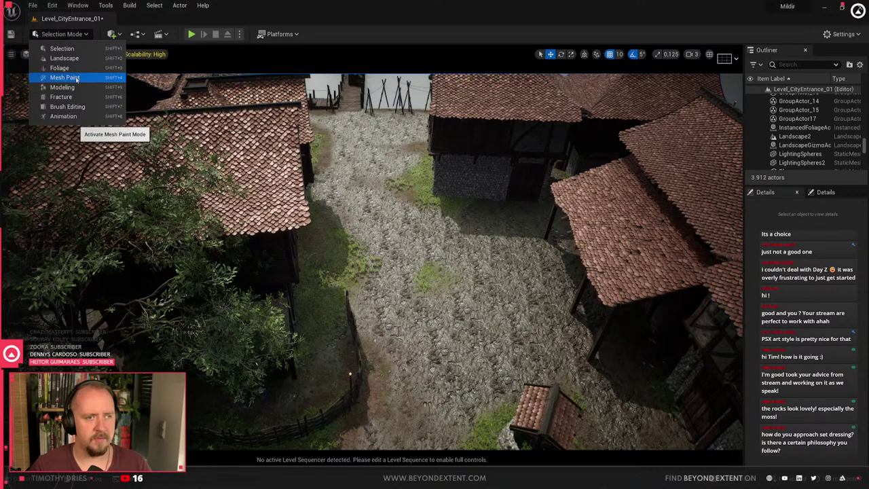
pyautogui.click(81, 58)
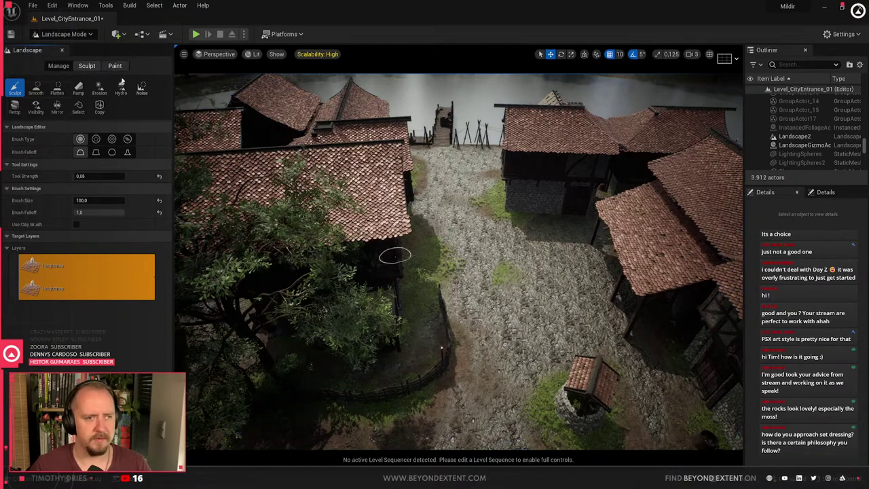
pyautogui.click(115, 66)
pyautogui.click(81, 277)
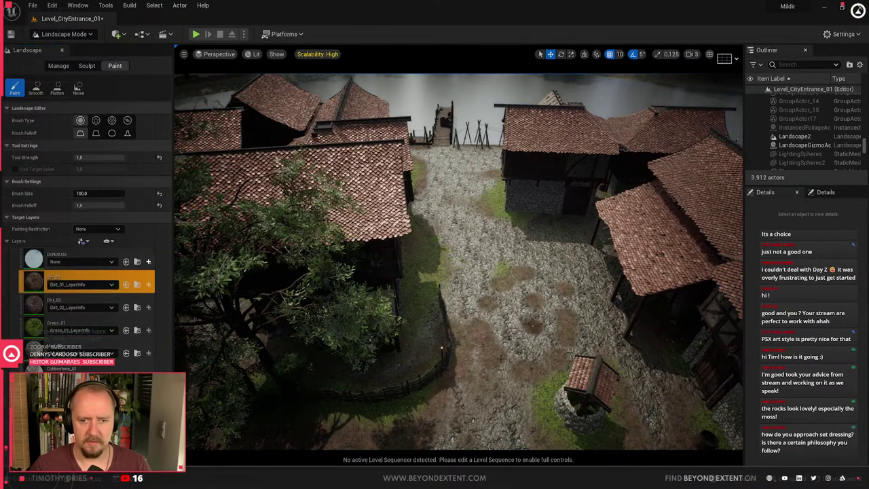
pyautogui.moveTo(92, 193); pyautogui.dragTo(102, 193)
pyautogui.moveTo(542, 326)
pyautogui.mouseDown()
pyautogui.moveTo(571, 360)
pyautogui.moveTo(516, 299)
pyautogui.moveTo(469, 224)
pyautogui.moveTo(516, 380)
pyautogui.moveTo(591, 340)
pyautogui.moveTo(503, 305)
pyautogui.mouseUp()
pyautogui.click(70, 34)
pyautogui.click(62, 48)
# Delete the stone well and another prop near the houses from the town square
pyautogui.moveTo(372, 271); pyautogui.dragTo(530, 298, button='right')
pyautogui.click(590, 331)
pyautogui.moveTo(590, 331); pyautogui.dragTo(666, 367, button='right')
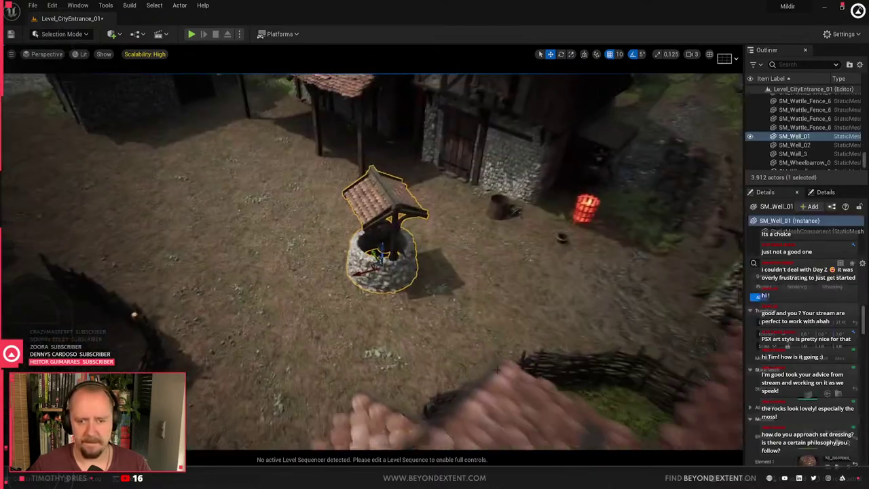
pyautogui.press('Delete')
pyautogui.moveTo(638, 211); pyautogui.dragTo(625, 251, button='right')
pyautogui.click(366, 292)
pyautogui.moveTo(313, 246); pyautogui.dragTo(312, 246, button='right')
pyautogui.press('Delete')
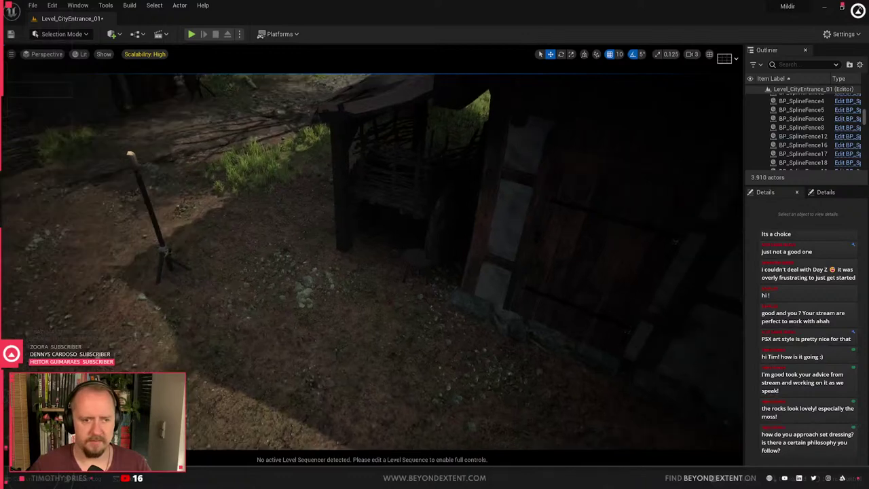
# Delete the standing torch and the wattle fence pieces bordering the dirt square by the wooden house
pyautogui.click(163, 250)
pyautogui.press('Delete')
pyautogui.moveTo(177, 283); pyautogui.dragTo(136, 261, button='right')
pyautogui.click(231, 245)
pyautogui.press('Delete')
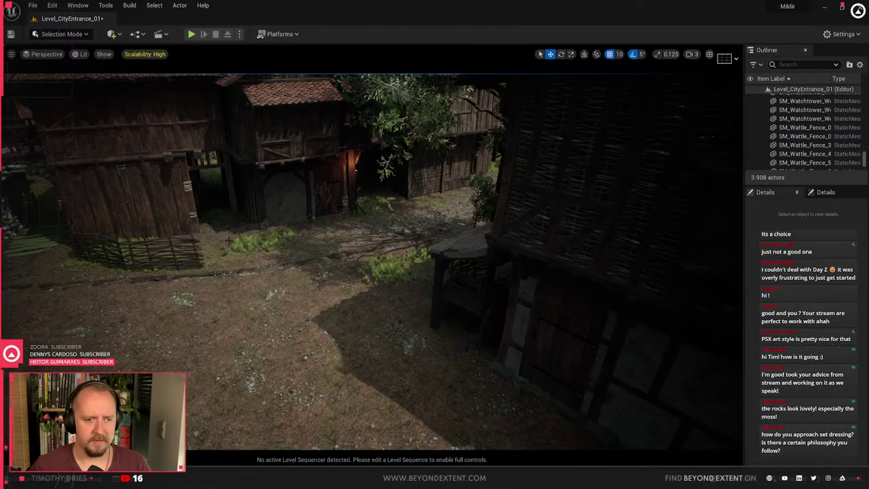
pyautogui.click(290, 392)
pyautogui.click(175, 257)
pyautogui.press('Delete')
pyautogui.click(82, 246)
pyautogui.press('Delete')
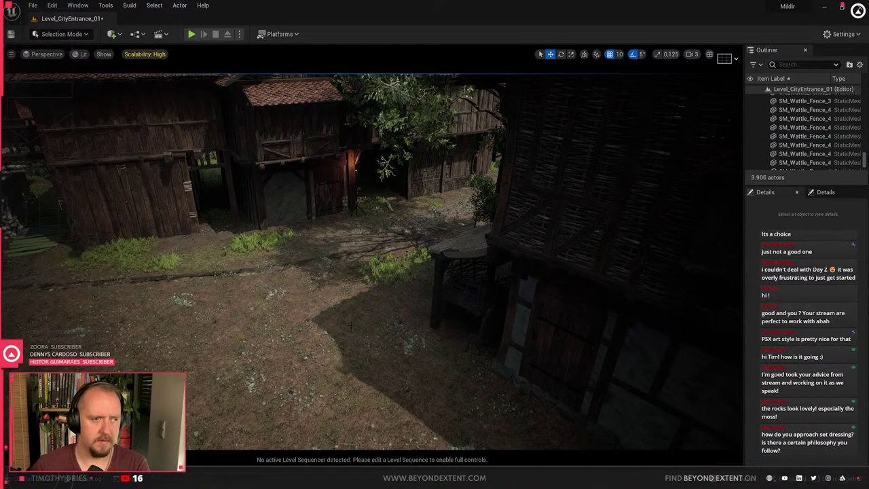
# Rotate BPP_House_9 together with its small lean-to by about 10 degrees, then clear the selection
pyautogui.moveTo(311, 339); pyautogui.dragTo(301, 321, button='right')
pyautogui.click(363, 305)
pyautogui.moveTo(363, 305); pyautogui.dragTo(363, 305, button='right')
pyautogui.keyDown('ctrl'); pyautogui.click(350, 343); pyautogui.keyUp('ctrl')
pyautogui.press('e')
pyautogui.keyDown('ctrl'); pyautogui.click(370, 305); pyautogui.keyUp('ctrl')
pyautogui.keyDown('ctrl'); pyautogui.click(370, 305); pyautogui.keyUp('ctrl')
pyautogui.moveTo(378, 273); pyautogui.dragTo(376, 279)
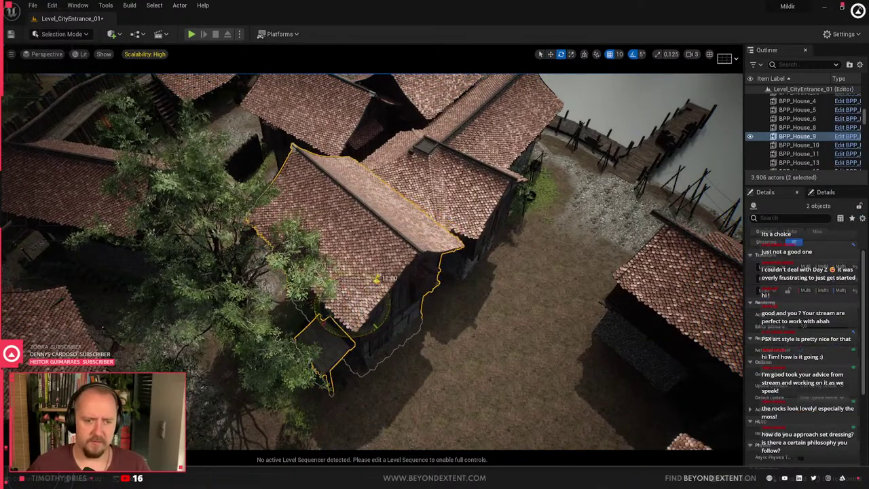
pyautogui.moveTo(376, 278); pyautogui.dragTo(489, 319, button='right')
pyautogui.press('Escape')
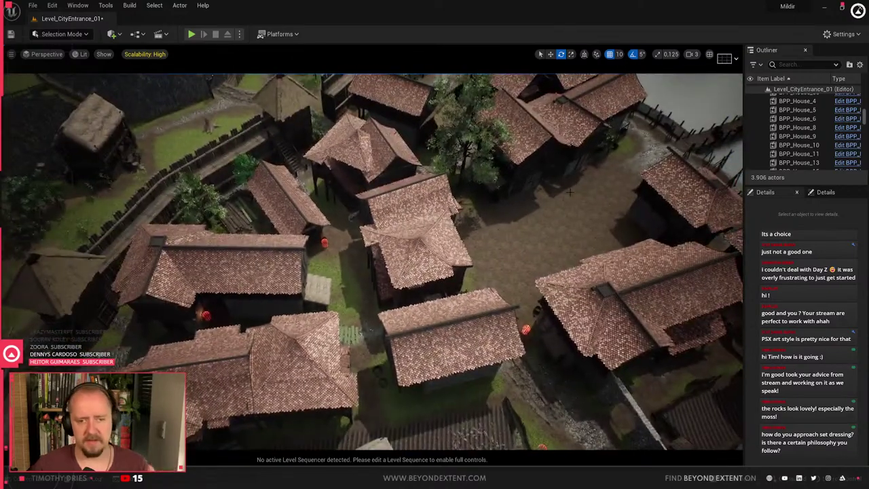
# Examine the layout of the whole walled village and its central square from high above
pyautogui.moveTo(494, 283); pyautogui.dragTo(496, 302, button='right')
pyautogui.moveTo(230, 159); pyautogui.dragTo(229, 159, button='right')
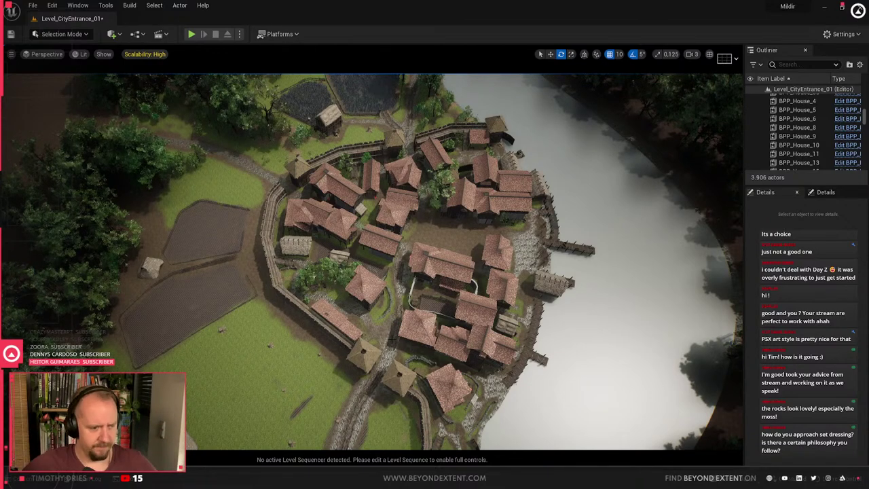
pyautogui.press('w')
pyautogui.moveTo(434, 261); pyautogui.dragTo(469, 262, button='right')
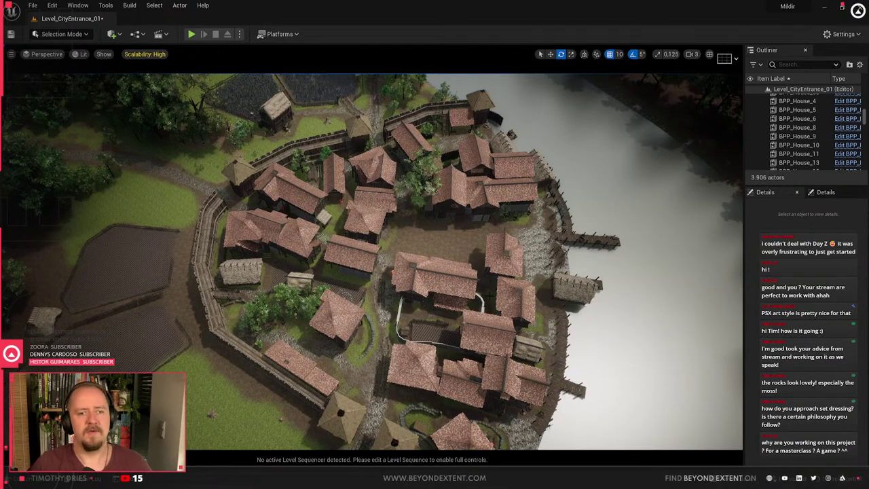
pyautogui.press('w')
pyautogui.moveTo(449, 303); pyautogui.dragTo(448, 304, button='right')
pyautogui.press('w')
pyautogui.moveTo(477, 277); pyautogui.dragTo(480, 277, button='right')
# Place BPP_MarketStall_Potato_Small_01 in the square and position it against the stone-based house
pyautogui.hotkey('ctrl', 'space')
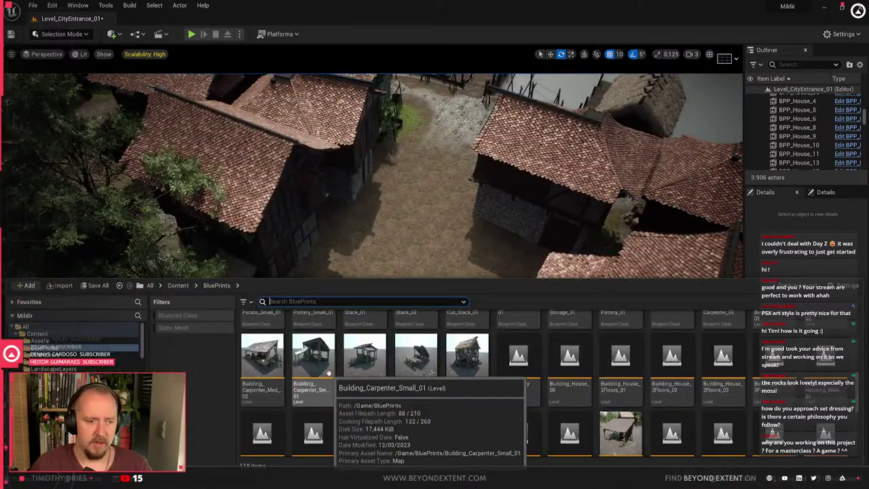
pyautogui.scroll(3, 329, 374)
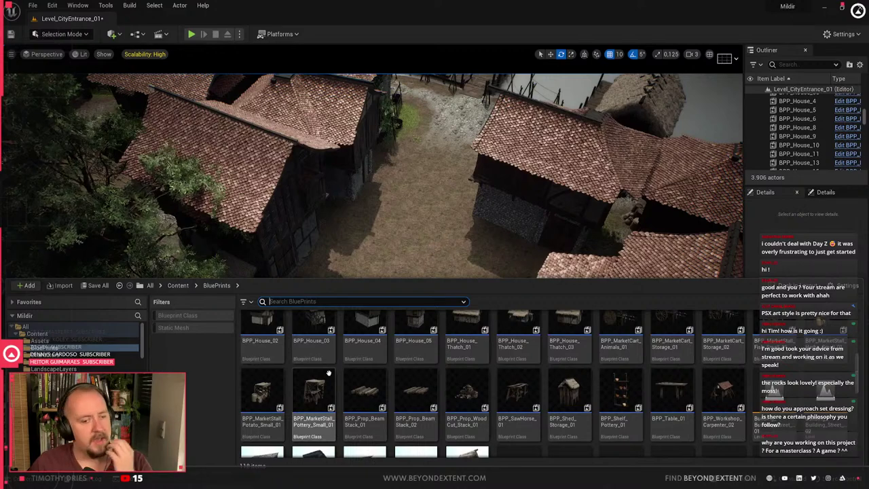
pyautogui.moveTo(262, 392); pyautogui.dragTo(371, 248)
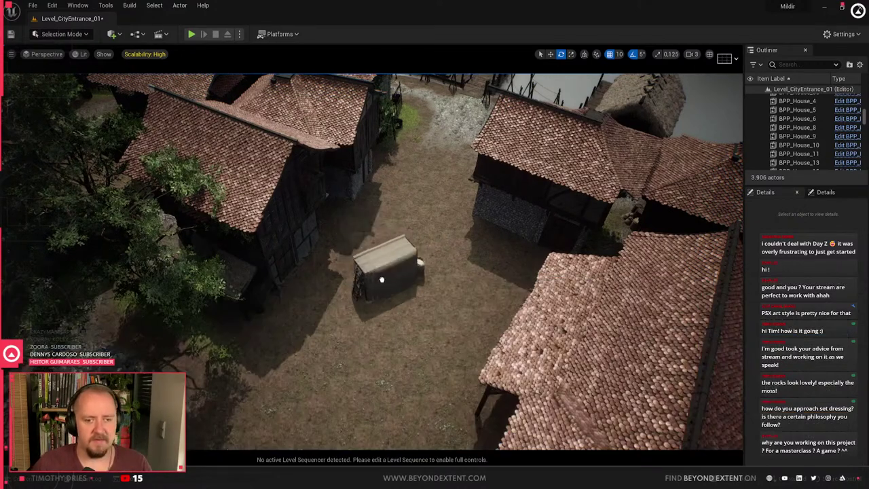
pyautogui.press('f')
pyautogui.moveTo(442, 277); pyautogui.dragTo(427, 273)
pyautogui.moveTo(426, 276); pyautogui.dragTo(544, 245, button='right')
pyautogui.press('s')
pyautogui.press('w')
pyautogui.moveTo(255, 306); pyautogui.dragTo(438, 206)
pyautogui.press('e')
pyautogui.press('w')
# Replace the potato stall with BPP_MarketStall_Pottery_Small_01 and BPP_MarketStall_Fish_Small_01 in the middle of the square
pyautogui.hotkey('ctrl', 'space')
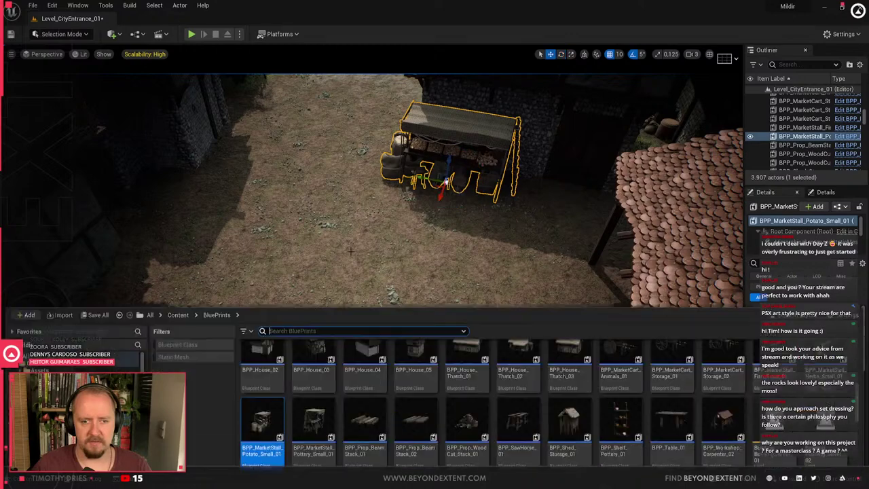
pyautogui.moveTo(324, 417); pyautogui.dragTo(231, 268)
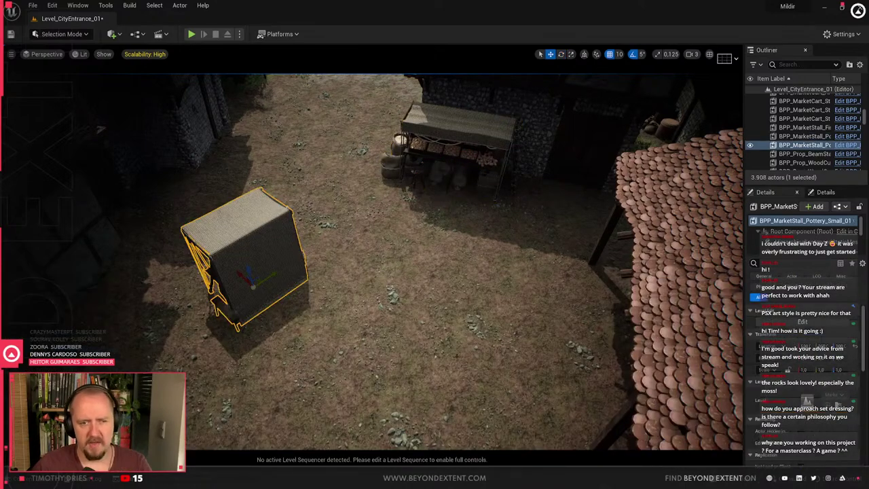
pyautogui.hotkey('ctrl', 'space')
pyautogui.scroll(2, 720, 405)
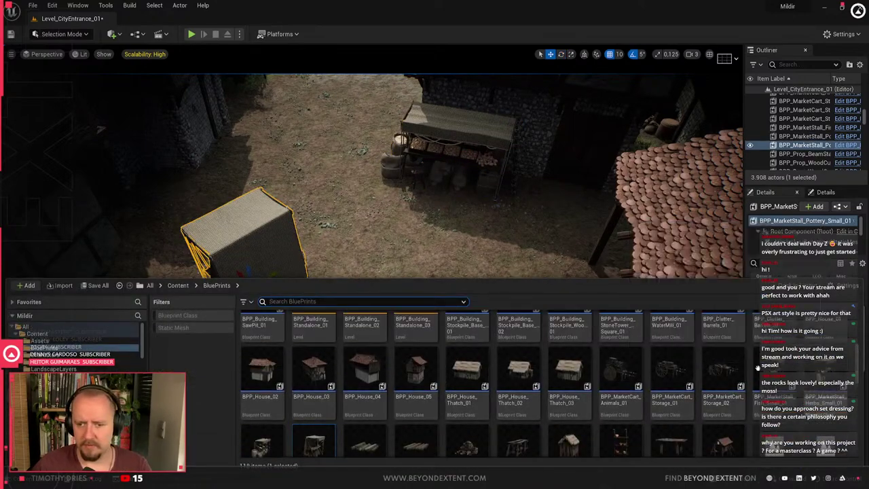
pyautogui.moveTo(775, 377); pyautogui.dragTo(407, 251)
pyautogui.click(462, 125)
pyautogui.press('Delete')
pyautogui.click(381, 165)
pyautogui.press('e')
pyautogui.moveTo(336, 257); pyautogui.dragTo(326, 255)
pyautogui.hotkey('ctrl', 'z')
pyautogui.moveTo(327, 255); pyautogui.dragTo(357, 248, button='right')
pyautogui.press('w')
pyautogui.click(358, 248)
pyautogui.click(413, 231)
pyautogui.keyDown('alt'); pyautogui.moveTo(413, 231); pyautogui.dragTo(355, 234); pyautogui.keyUp('alt')
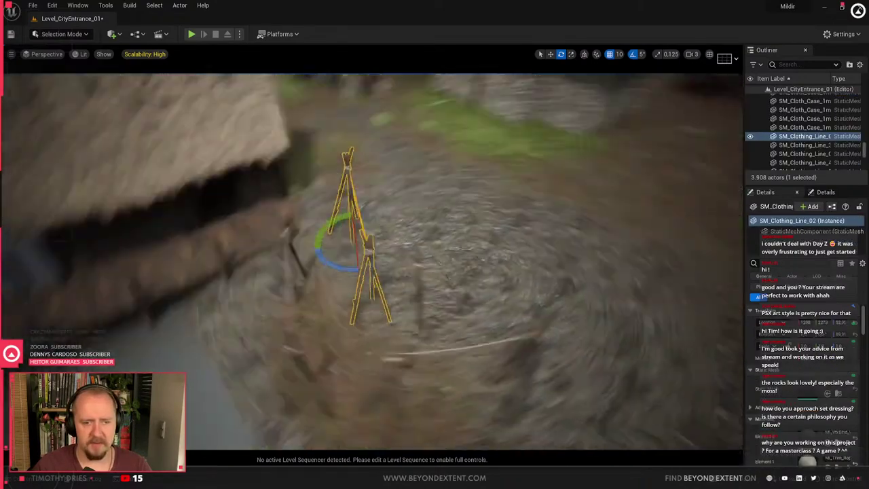
# Move the fish stall from the street to the waterfront side of the stone-based house
pyautogui.press('s')
pyautogui.moveTo(356, 234); pyautogui.dragTo(469, 218, button='right')
pyautogui.click(610, 221)
pyautogui.press('w')
pyautogui.moveTo(603, 248); pyautogui.dragTo(401, 272)
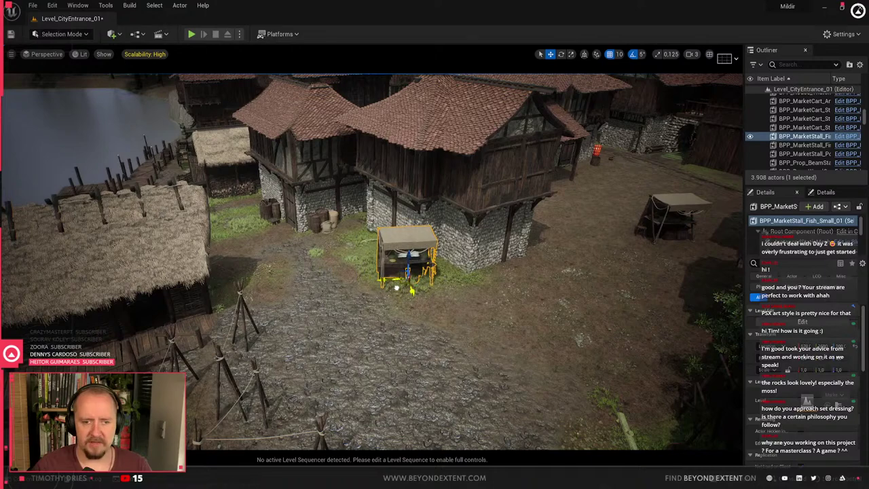
pyautogui.hotkey('ctrl', 'z')
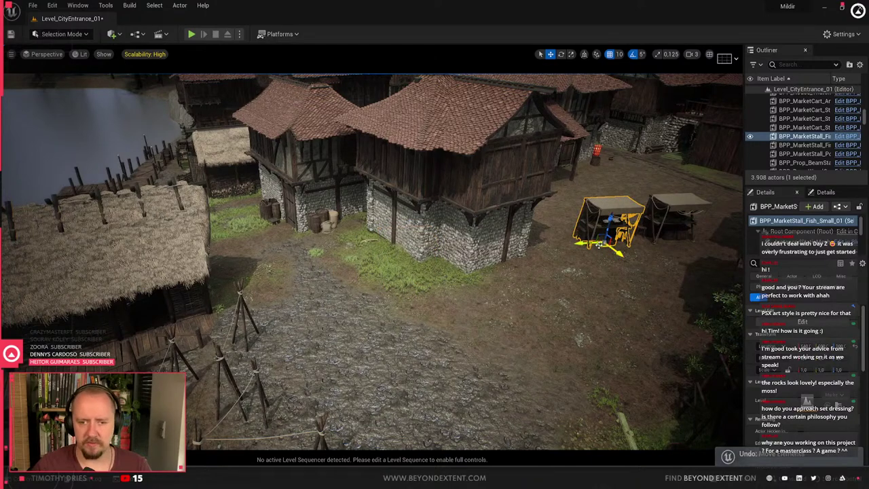
pyautogui.moveTo(603, 247); pyautogui.dragTo(395, 284)
pyautogui.press('w')
# Paint the Dirt_01 landscape layer over the cobblestones between the fish stall and the waterfront, then return to Selection mode
pyautogui.moveTo(396, 284); pyautogui.dragTo(408, 309, button='right')
pyautogui.click(61, 34)
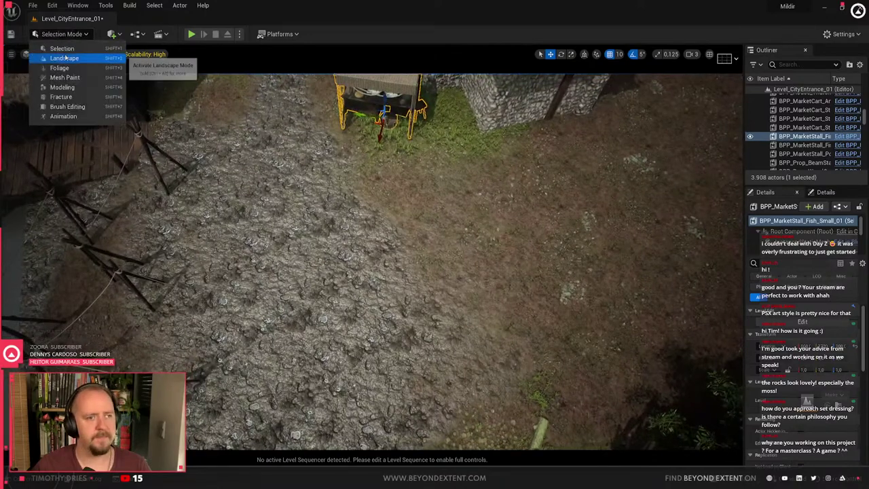
pyautogui.click(68, 59)
pyautogui.moveTo(475, 305); pyautogui.dragTo(367, 231)
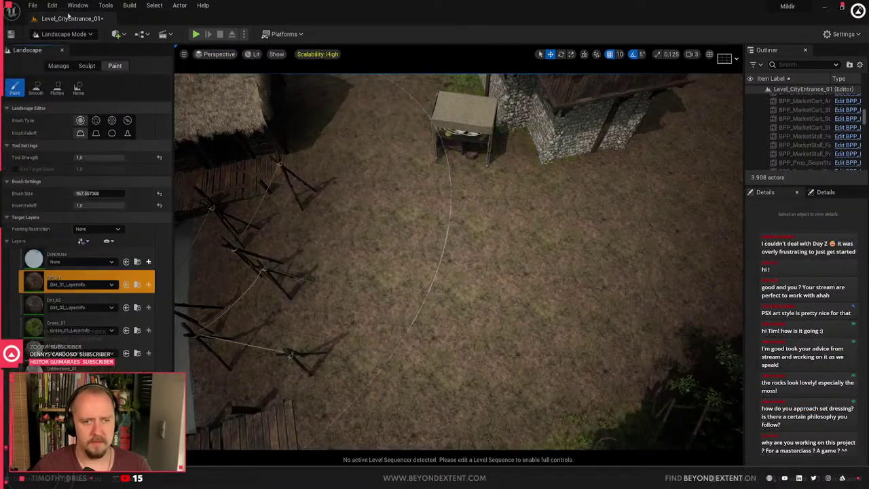
pyautogui.click(56, 37)
pyautogui.click(58, 48)
# Move the fish stall close to the stone wall of the waterfront house and check its placement from above
pyautogui.press('w')
pyautogui.moveTo(226, 192); pyautogui.dragTo(231, 129, button='right')
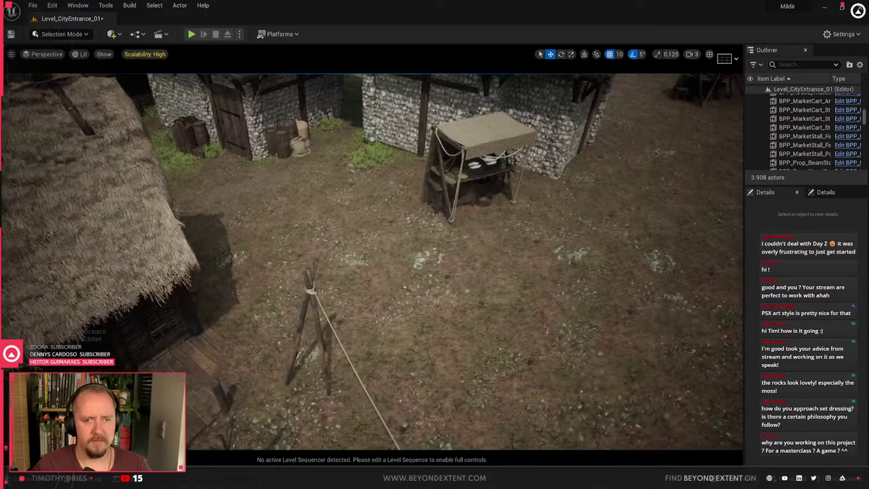
pyautogui.click(421, 119)
pyautogui.click(486, 202)
pyautogui.moveTo(471, 205); pyautogui.dragTo(387, 153)
pyautogui.press('e')
pyautogui.press('w')
pyautogui.moveTo(394, 159); pyautogui.dragTo(510, 159, button='right')
pyautogui.moveTo(382, 283); pyautogui.dragTo(382, 283, button='right')
pyautogui.press('s')
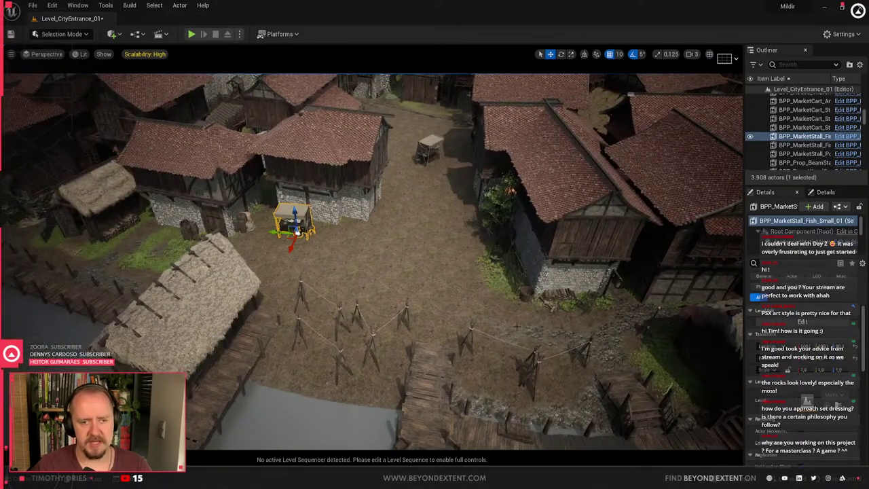
# Fine-tune the fish stall's position and orientation in front of the stone wall
pyautogui.press('w')
pyautogui.moveTo(343, 261); pyautogui.dragTo(335, 292, button='right')
pyautogui.press('e')
pyautogui.press('w')
pyautogui.moveTo(286, 293); pyautogui.dragTo(296, 292)
pyautogui.moveTo(296, 291); pyautogui.dragTo(414, 285, button='right')
pyautogui.press('s')
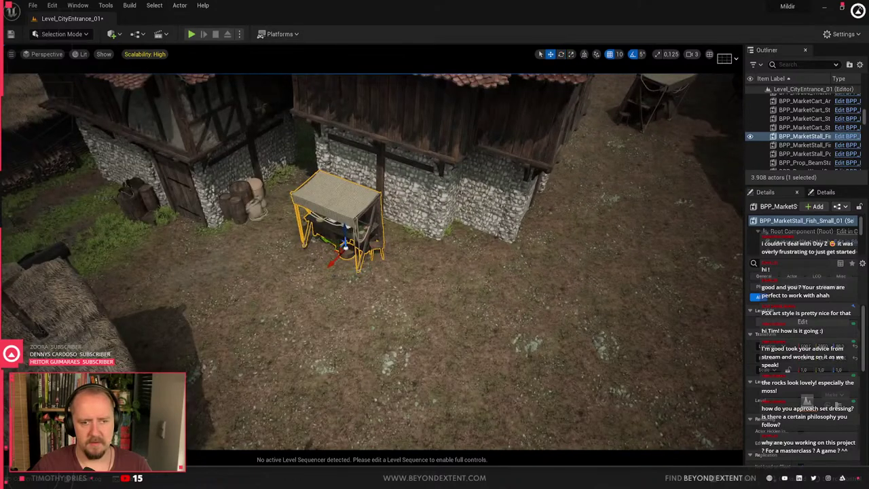
# Duplicate the fish stall twice and arrange the copies in a staggered row along the stone wall
pyautogui.keyDown('alt'); pyautogui.moveTo(346, 248); pyautogui.dragTo(435, 319); pyautogui.keyUp('alt')
pyautogui.press('e')
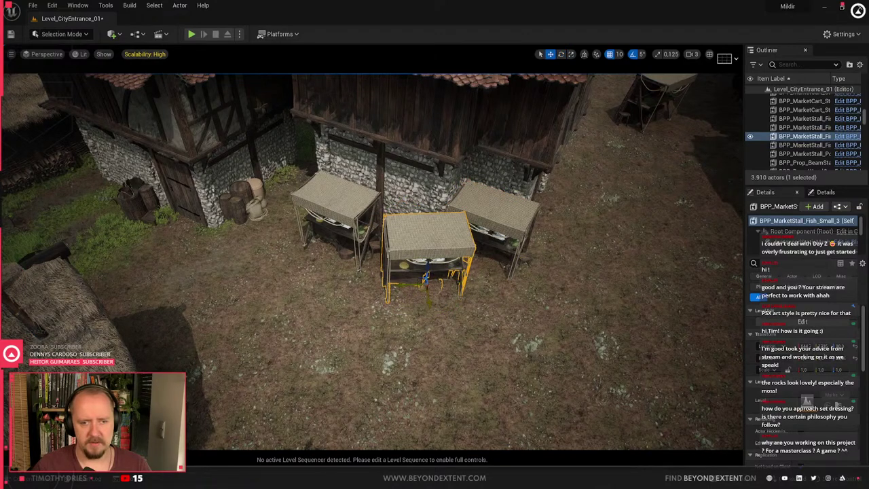
pyautogui.moveTo(419, 290); pyautogui.dragTo(411, 281)
# Duplicate the fish stall twice toward the thatched waterfront building, rotating and shifting the copies into place
pyautogui.click(343, 242)
pyautogui.keyDown('alt'); pyautogui.moveTo(333, 262); pyautogui.dragTo(193, 407); pyautogui.keyUp('alt')
pyautogui.moveTo(193, 406); pyautogui.dragTo(115, 401, button='right')
pyautogui.press('e')
pyautogui.moveTo(321, 378); pyautogui.dragTo(372, 419)
pyautogui.moveTo(372, 419); pyautogui.dragTo(231, 419, button='right')
pyautogui.press('w')
pyautogui.moveTo(386, 407); pyautogui.dragTo(350, 410)
# Duplicate the fish stall nearest the street to the opposite side and rotate the copy about 75 degrees
pyautogui.moveTo(350, 411); pyautogui.dragTo(543, 394, button='right')
pyautogui.moveTo(443, 368); pyautogui.dragTo(443, 368, button='right')
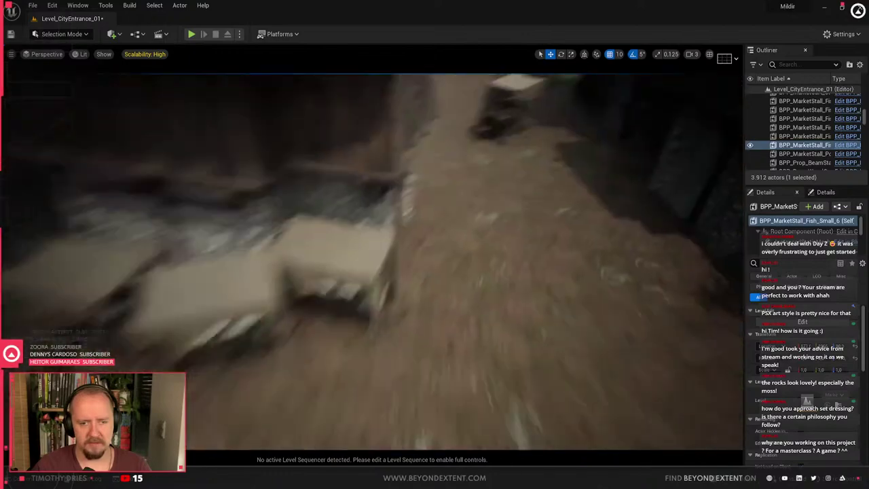
pyautogui.moveTo(468, 291); pyautogui.dragTo(468, 290, button='right')
pyautogui.click(370, 285)
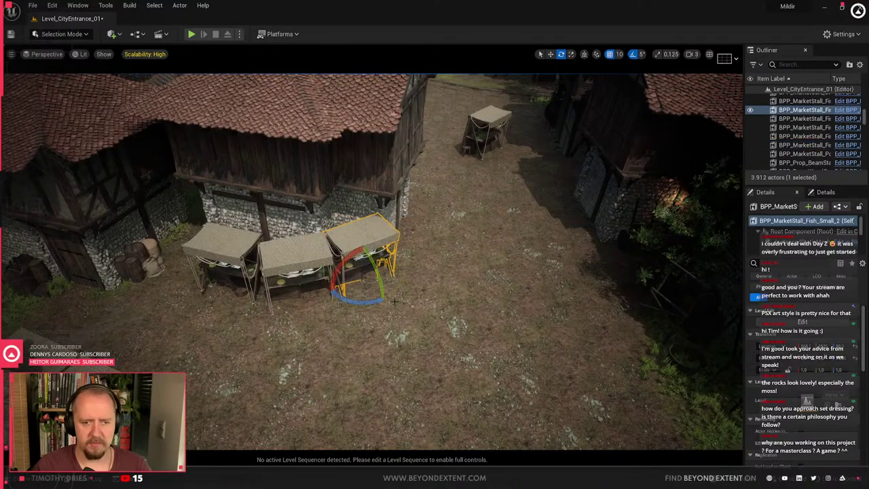
pyautogui.hotkey('ctrl', 'z')
pyautogui.keyDown('alt'); pyautogui.moveTo(365, 293); pyautogui.dragTo(593, 367); pyautogui.keyUp('alt')
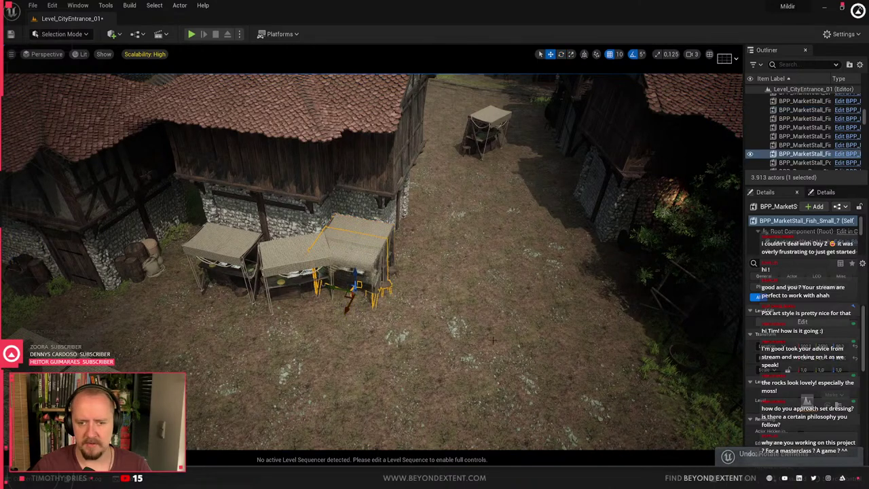
pyautogui.moveTo(347, 296); pyautogui.dragTo(598, 321)
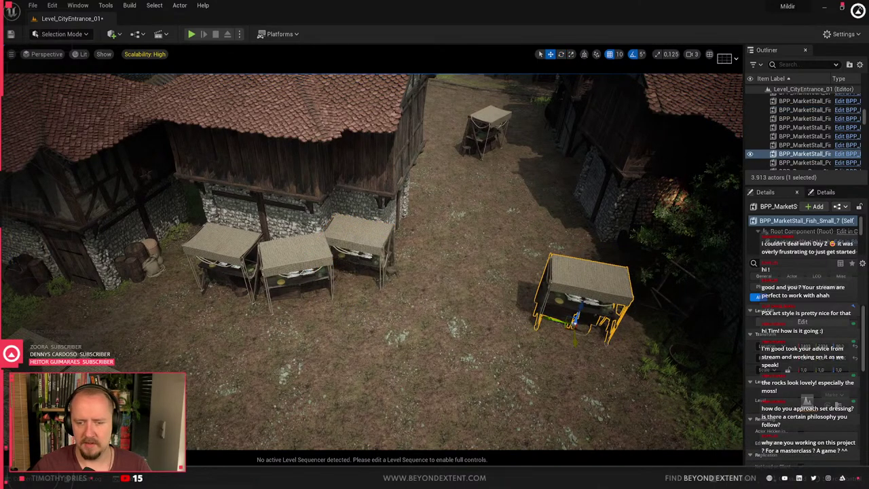
pyautogui.moveTo(598, 321); pyautogui.dragTo(706, 339, button='right')
pyautogui.press('e')
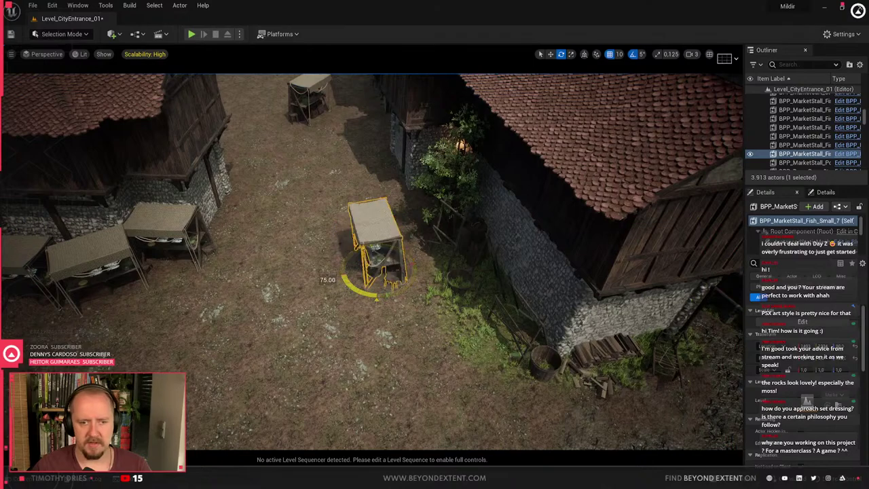
# Delete the tanning rack beside the stone wall and adjust the orientation of the fish stall next to it
pyautogui.press('Delete')
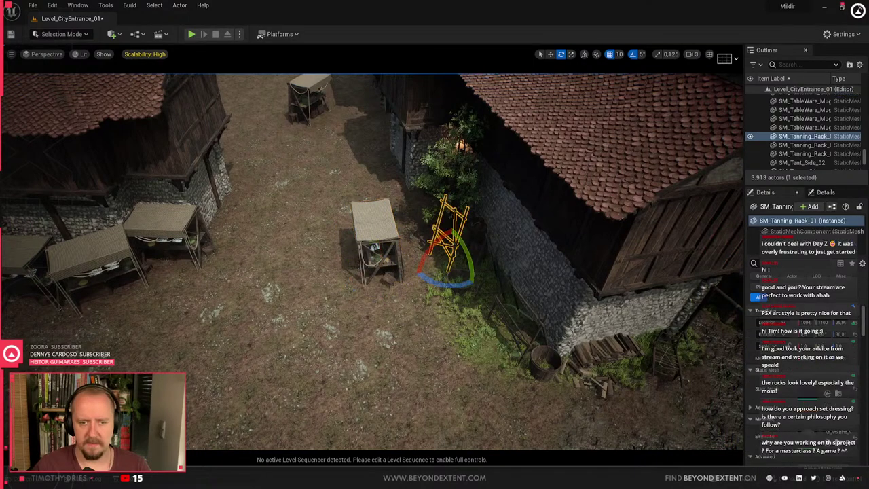
pyautogui.moveTo(457, 244); pyautogui.dragTo(476, 246, button='right')
pyautogui.click(361, 271)
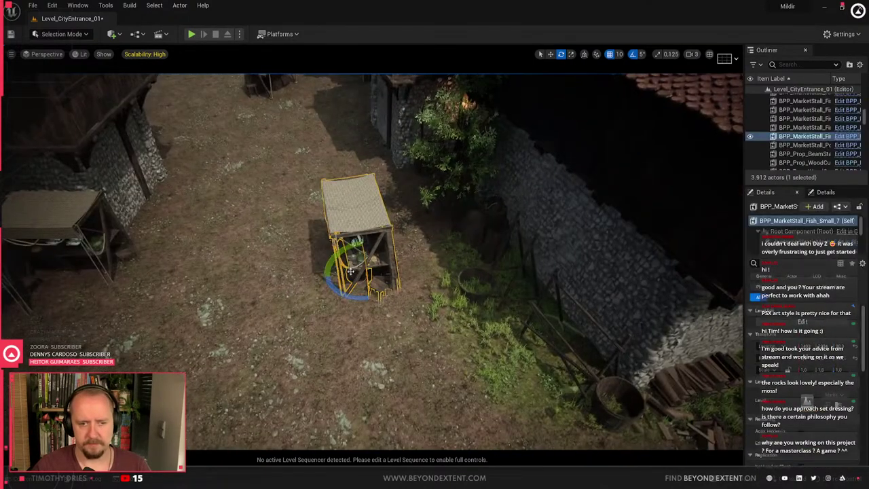
pyautogui.moveTo(341, 274); pyautogui.dragTo(407, 271)
# Duplicate that fish stall twice to extend the row toward the waterfront, angling the first copy
pyautogui.keyDown('alt'); pyautogui.moveTo(387, 226); pyautogui.dragTo(435, 284); pyautogui.keyUp('alt')
pyautogui.press('e')
pyautogui.press('w')
pyautogui.hotkey('ctrl', 'space')
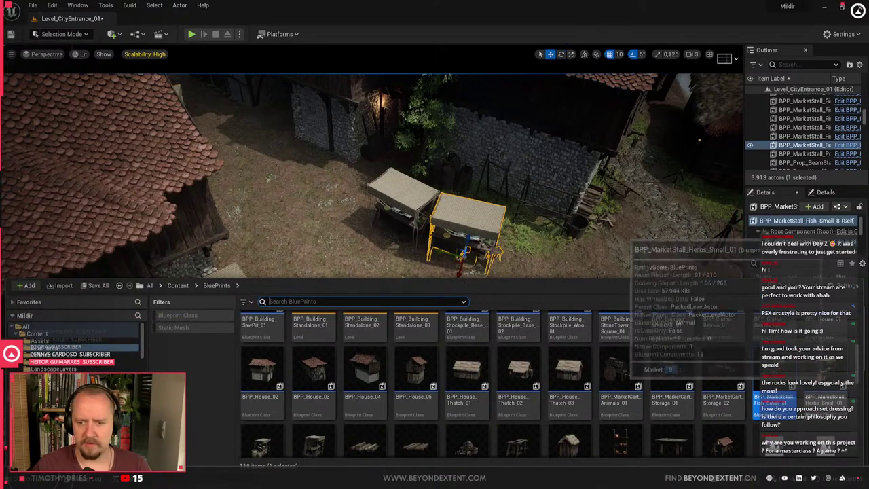
pyautogui.scroll(-1, 615, 387)
pyautogui.scroll(1, 615, 391)
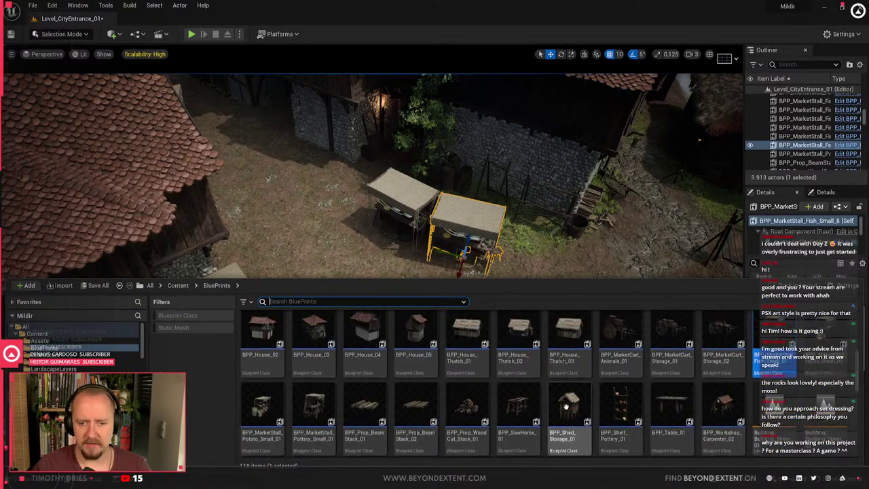
pyautogui.moveTo(473, 258); pyautogui.dragTo(516, 258, button='right')
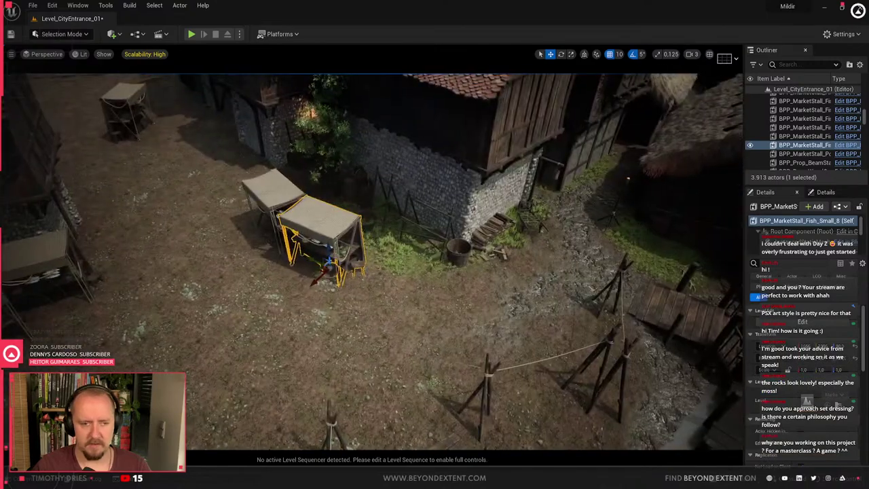
pyautogui.keyDown('alt'); pyautogui.moveTo(308, 256); pyautogui.dragTo(384, 296); pyautogui.keyUp('alt')
pyautogui.moveTo(383, 295); pyautogui.dragTo(348, 298, button='right')
# Place an SM_Barrel_01 from the Storage collection on the open ground in front of the fish stalls
pyautogui.hotkey('ctrl', 'space')
pyautogui.click(347, 251)
pyautogui.moveTo(347, 251); pyautogui.dragTo(258, 248, button='right')
pyautogui.hotkey('ctrl', 'space')
pyautogui.scroll(2, 620, 409)
pyautogui.scroll(4, 619, 410)
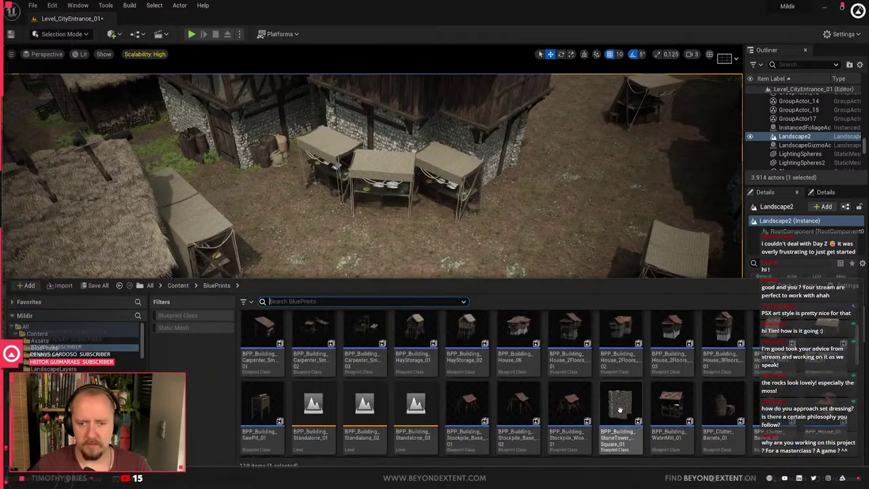
pyautogui.scroll(-5, 619, 410)
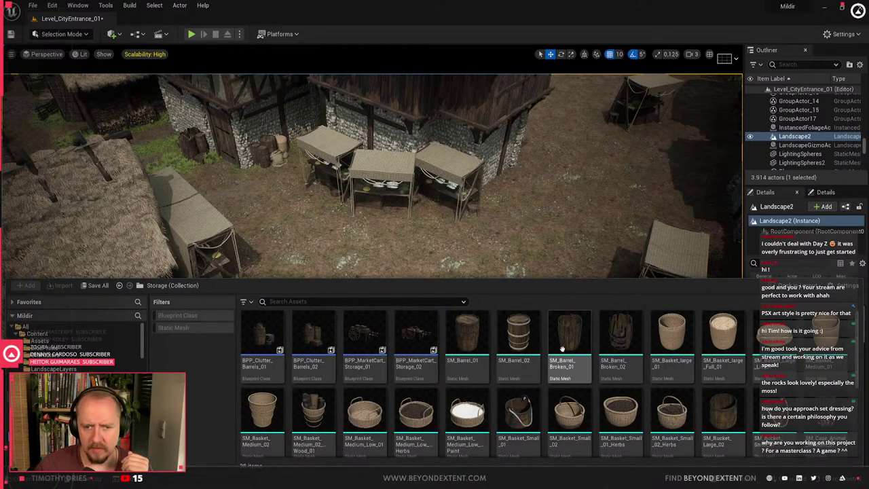
pyautogui.moveTo(475, 346); pyautogui.dragTo(379, 314)
pyautogui.press('w')
pyautogui.moveTo(378, 314); pyautogui.dragTo(408, 333, button='right')
# Place an SM_Bucket_Large_02 on the ground between the barrel and the tripod clothes lines
pyautogui.hotkey('ctrl', 'space')
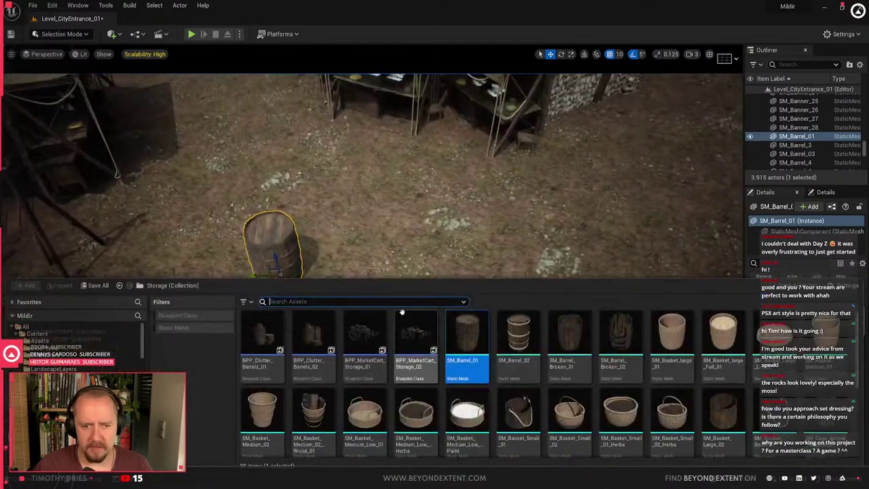
pyautogui.moveTo(724, 419); pyautogui.dragTo(132, 302)
pyautogui.moveTo(176, 310); pyautogui.dragTo(82, 302, button='right')
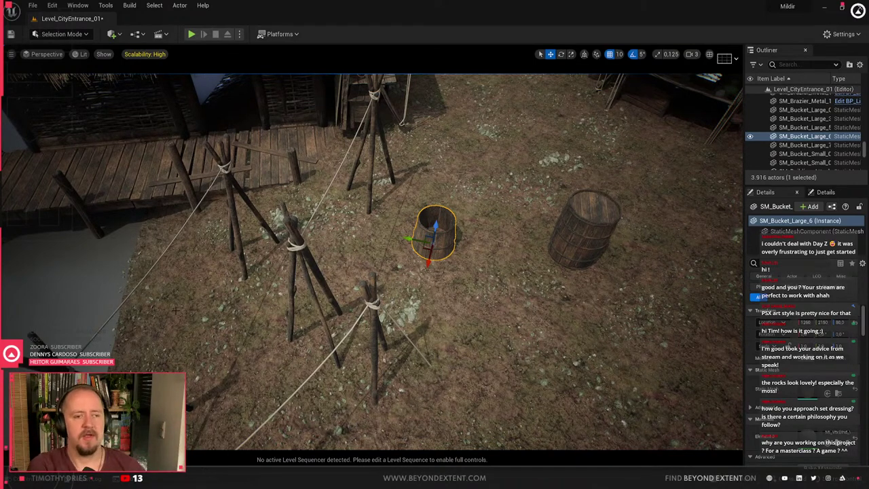
# Examine the waterfront, its wooden piers and the props already on them from above
pyautogui.moveTo(175, 311); pyautogui.dragTo(44, 320, button='right')
pyautogui.scroll(-3, 208, 291)
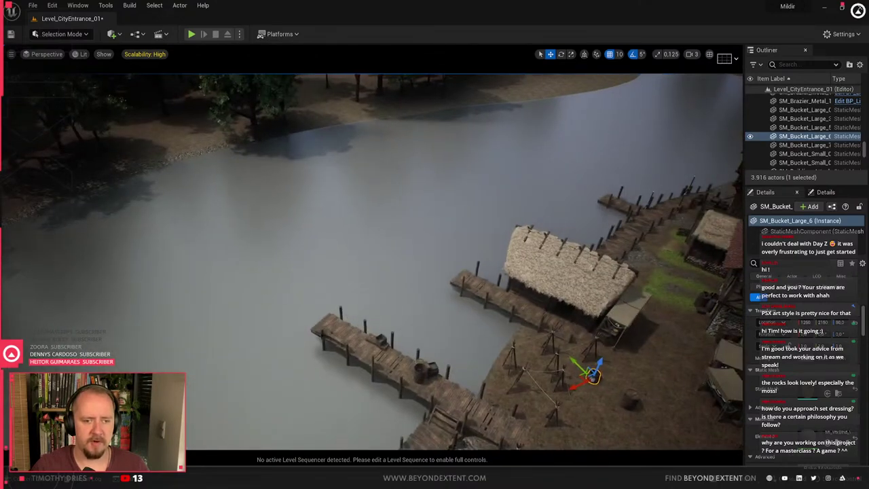
pyautogui.scroll(-3, 208, 290)
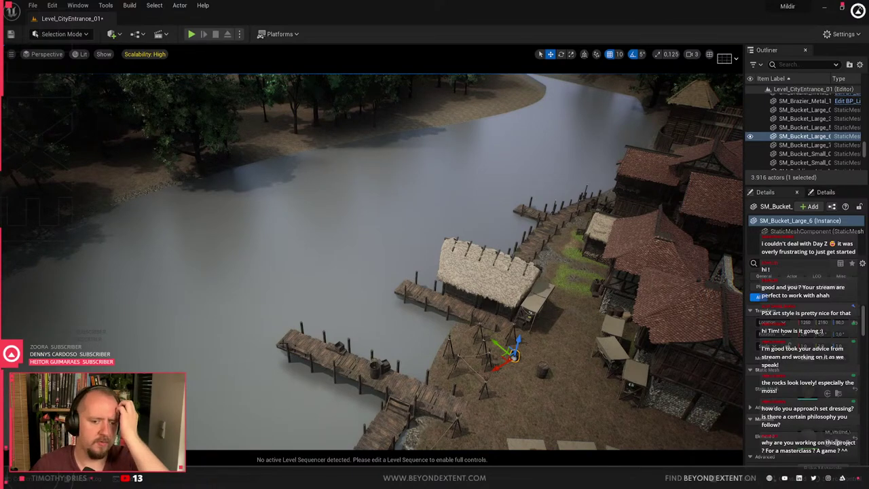
pyautogui.moveTo(303, 300); pyautogui.dragTo(272, 320, button='right')
pyautogui.press('w')
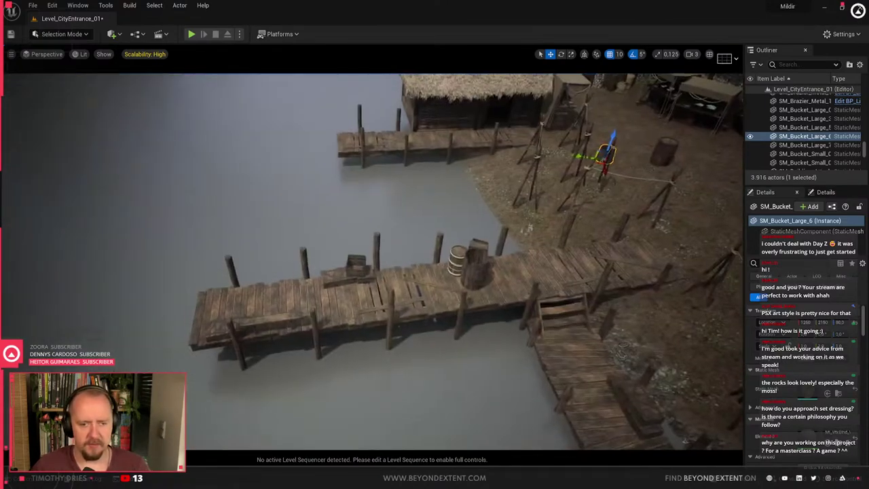
pyautogui.scroll(-3, 103, 254)
pyautogui.moveTo(437, 293); pyautogui.dragTo(451, 293, button='right')
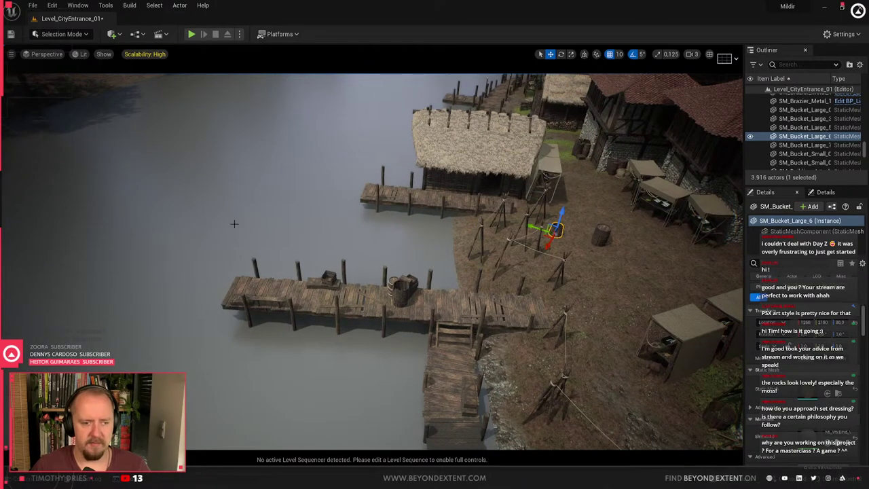
pyautogui.press('w')
pyautogui.moveTo(451, 293); pyautogui.dragTo(421, 306, button='right')
pyautogui.press('s')
# Add an SM_Barrel_01 and a medium wooden crate to the outer part of the long pier
pyautogui.click(334, 238)
pyautogui.moveTo(333, 292); pyautogui.dragTo(380, 285, button='right')
pyautogui.hotkey('ctrl', 'space')
pyautogui.moveTo(470, 343); pyautogui.dragTo(303, 231)
pyautogui.hotkey('ctrl', 'space')
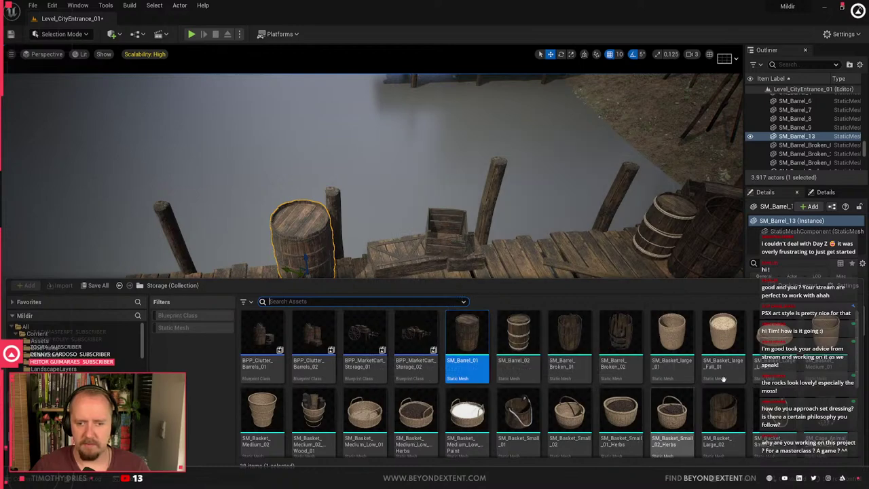
pyautogui.scroll(-1, 394, 394)
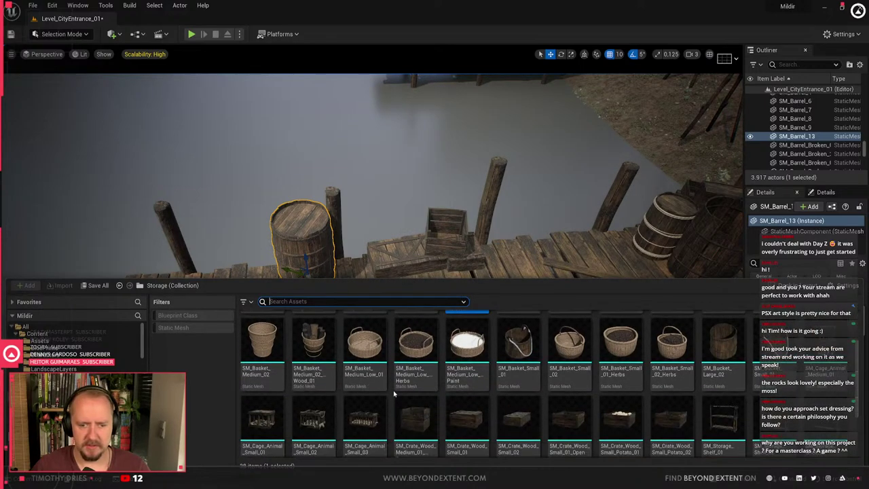
pyautogui.moveTo(416, 424); pyautogui.dragTo(258, 278)
pyautogui.moveTo(297, 300); pyautogui.dragTo(459, 272, button='right')
pyautogui.press('Escape')
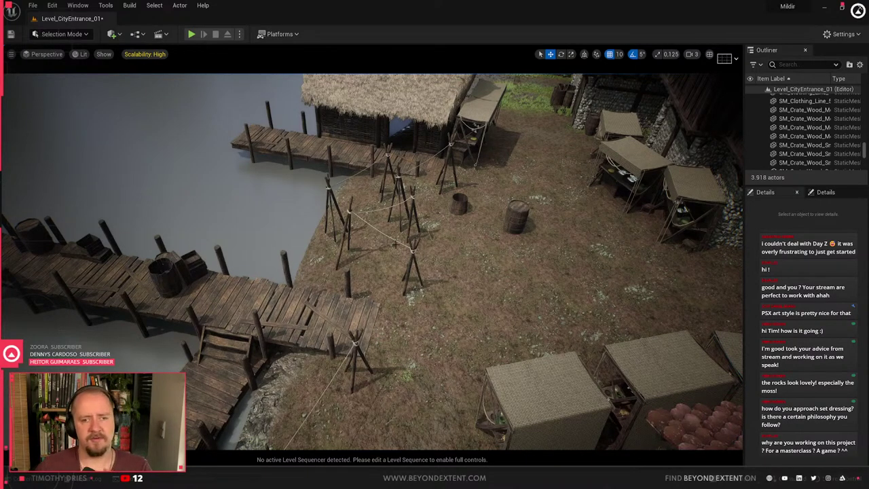
# Move the barrel in the square closer to the large bucket beside the clothes lines
pyautogui.click(515, 219)
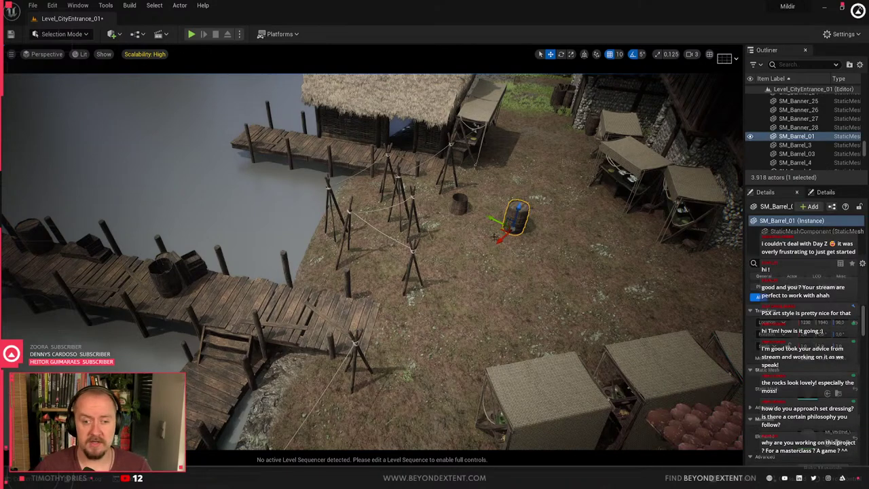
pyautogui.moveTo(504, 230); pyautogui.dragTo(475, 208)
pyautogui.moveTo(427, 248); pyautogui.dragTo(387, 280, button='right')
pyautogui.press('w')
pyautogui.press('s')
pyautogui.press('Escape')
# Duplicate the large bucket and place the copy near the walkway beside the thatched building
pyautogui.click(454, 279)
pyautogui.moveTo(439, 289); pyautogui.dragTo(544, 267)
pyautogui.press('Escape')
pyautogui.click(502, 278)
pyautogui.click(433, 267)
pyautogui.keyDown('alt'); pyautogui.moveTo(451, 257); pyautogui.dragTo(347, 239); pyautogui.keyUp('alt')
pyautogui.moveTo(347, 247); pyautogui.dragTo(407, 285, button='right')
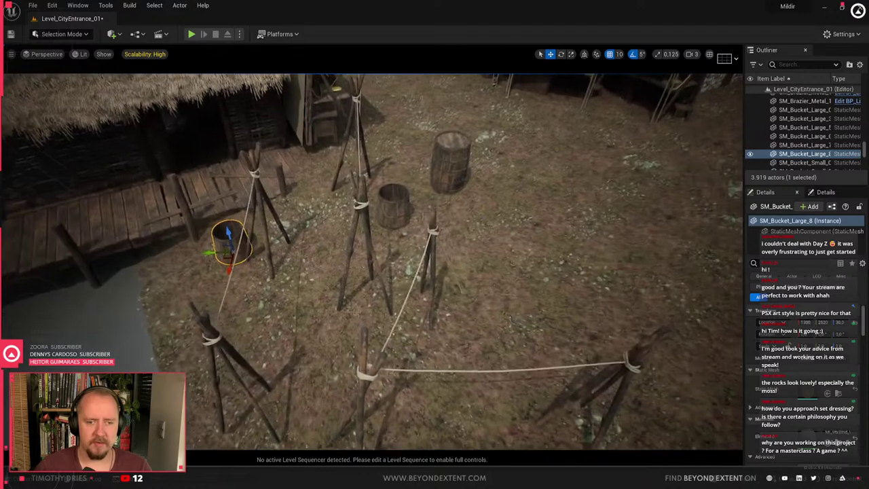
# Duplicate the straight 4 m walkway section four times along the shoreline to bridge the gap between the two piers
pyautogui.click(310, 328)
pyautogui.moveTo(309, 328); pyautogui.dragTo(435, 328, button='right')
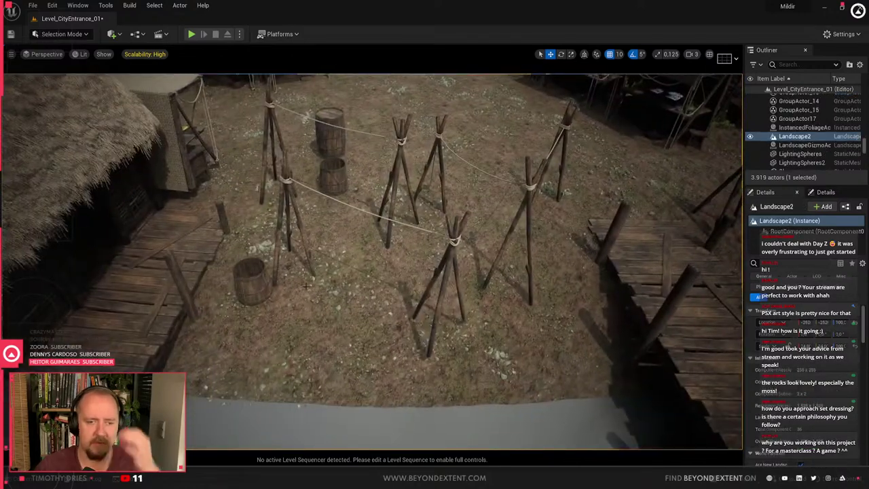
pyautogui.click(163, 284)
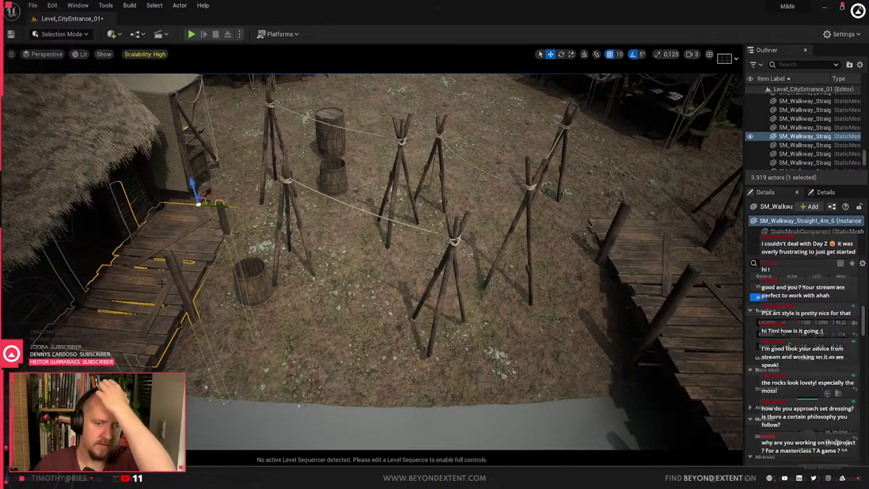
pyautogui.keyDown('alt'); pyautogui.moveTo(199, 204); pyautogui.dragTo(320, 250); pyautogui.keyUp('alt')
pyautogui.keyDown('alt'); pyautogui.moveTo(304, 212); pyautogui.dragTo(393, 249); pyautogui.keyUp('alt')
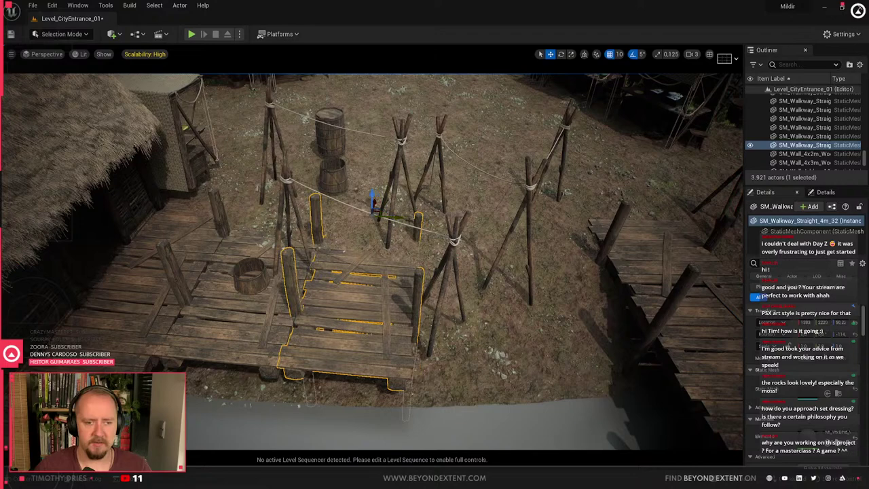
pyautogui.keyDown('alt'); pyautogui.moveTo(403, 218); pyautogui.dragTo(577, 242); pyautogui.keyUp('alt')
pyautogui.press('Escape')
pyautogui.moveTo(576, 242); pyautogui.dragTo(476, 244, button='right')
# Select the new walkway sections together and nudge them into place between the piers
pyautogui.click(352, 309)
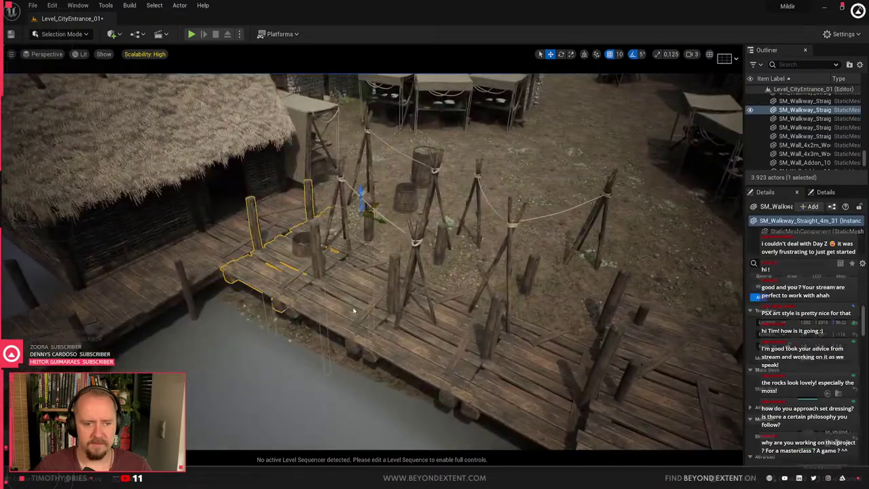
pyautogui.keyDown('ctrl'); pyautogui.click(352, 309); pyautogui.keyUp('ctrl')
pyautogui.keyDown('ctrl'); pyautogui.click(463, 369); pyautogui.keyUp('ctrl')
pyautogui.keyDown('ctrl'); pyautogui.click(493, 387); pyautogui.keyUp('ctrl')
pyautogui.moveTo(592, 271)
pyautogui.mouseDown()
pyautogui.moveTo(596, 258)
pyautogui.moveTo(588, 262)
pyautogui.moveTo(599, 260)
pyautogui.mouseUp()
pyautogui.moveTo(600, 261); pyautogui.dragTo(476, 272, button='right')
# Raise the clothes line nearest the thatched building so that its tripods stand on the new walkway deck
pyautogui.click(631, 345)
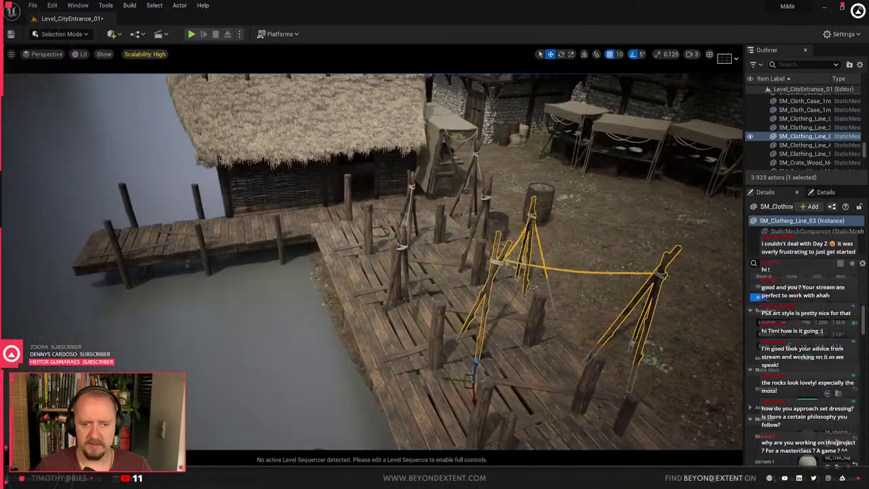
pyautogui.moveTo(413, 333); pyautogui.dragTo(448, 319, button='right')
pyautogui.click(498, 376)
pyautogui.moveTo(560, 248); pyautogui.dragTo(449, 285, button='right')
pyautogui.click(475, 272)
pyautogui.click(413, 257)
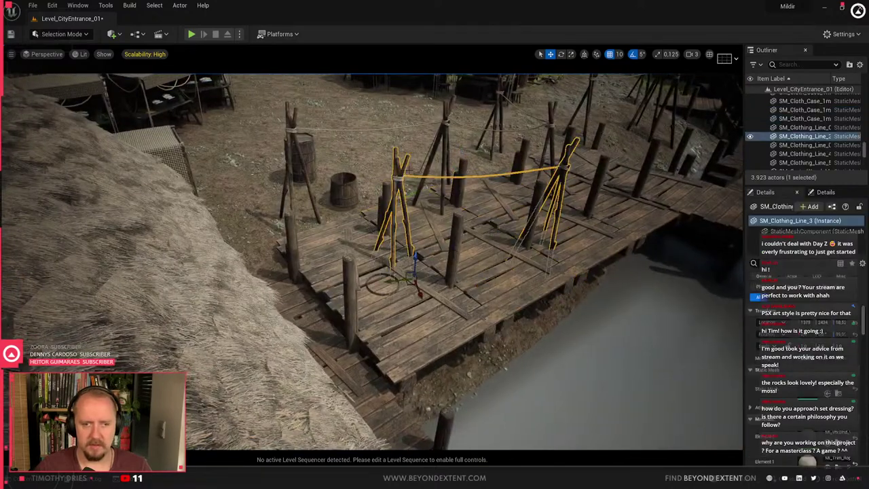
pyautogui.click(406, 170)
pyautogui.click(403, 188)
pyautogui.moveTo(416, 257); pyautogui.dragTo(417, 223)
# Move the large bucket on the deck to the outer corner beside the thatched building
pyautogui.click(384, 285)
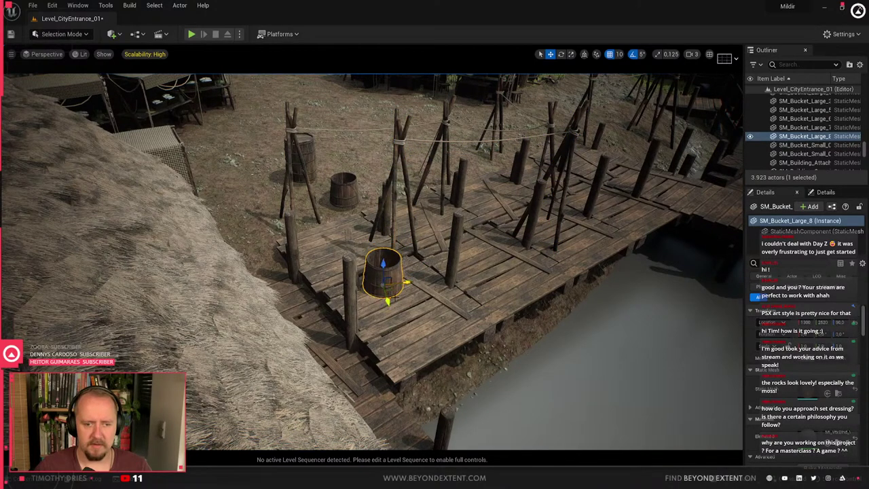
pyautogui.moveTo(402, 288); pyautogui.dragTo(403, 353)
pyautogui.moveTo(404, 353); pyautogui.dragTo(230, 350, button='right')
pyautogui.press('w')
pyautogui.press('s')
pyautogui.press('w')
pyautogui.press('w')
pyautogui.press('s')
# Search all content for "pillar" and place a round medieval 4 m pillar at the deck's front corner by the thatched building
pyautogui.hotkey('ctrl', 'space')
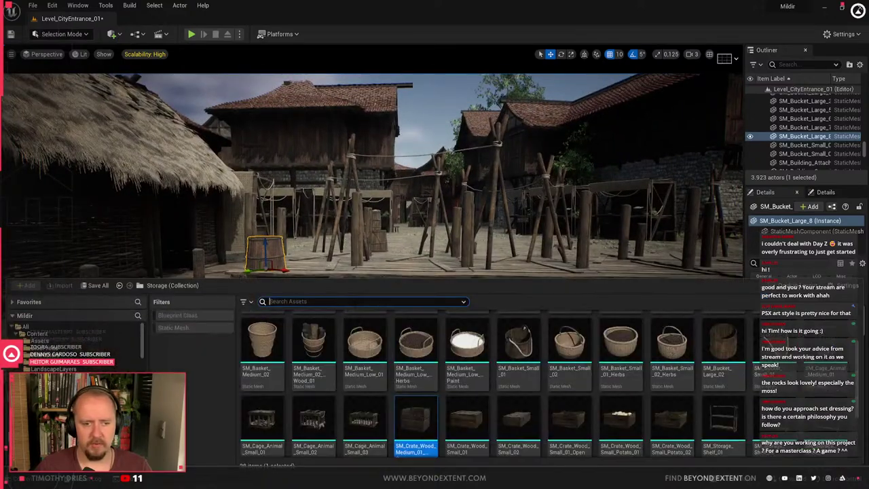
pyautogui.click(65, 335)
pyautogui.write('pole')
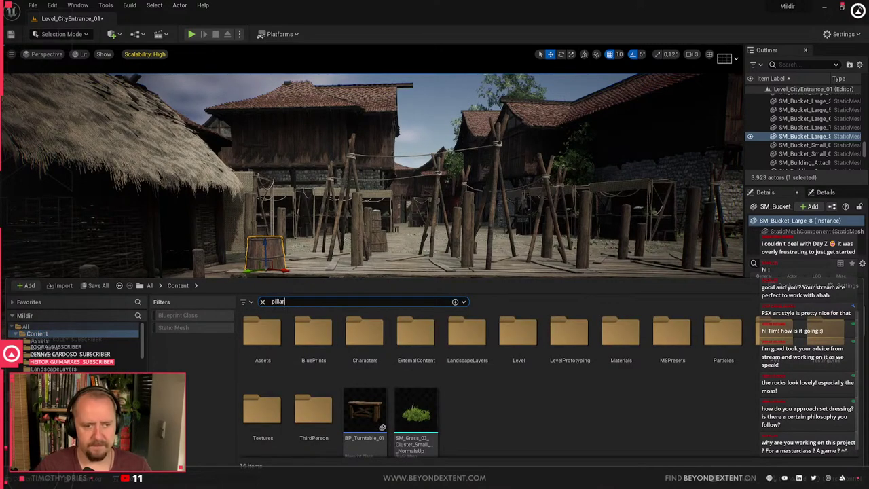
pyautogui.moveTo(372, 367); pyautogui.dragTo(229, 376)
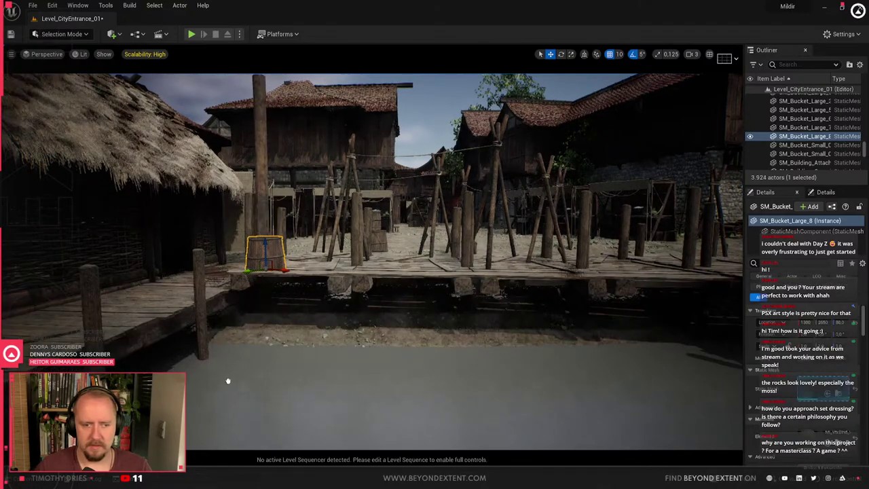
pyautogui.moveTo(246, 332); pyautogui.dragTo(232, 340)
# Adjust the pillar against the deck's front edge and duplicate it twice along the waterline
pyautogui.moveTo(233, 339); pyautogui.dragTo(392, 359, button='right')
pyautogui.press('s')
pyautogui.moveTo(386, 355); pyautogui.dragTo(385, 359)
pyautogui.moveTo(386, 359); pyautogui.dragTo(415, 434, button='right')
pyautogui.press('e')
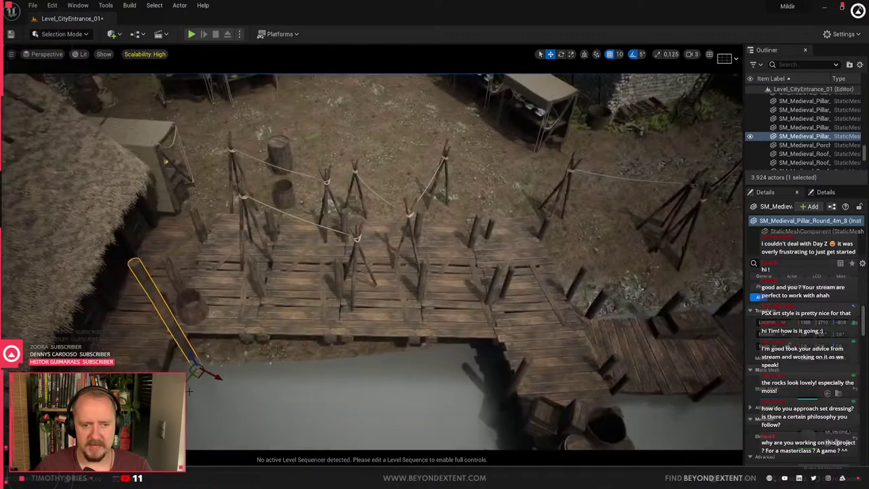
pyautogui.keyDown('alt'); pyautogui.moveTo(197, 372); pyautogui.dragTo(423, 380); pyautogui.keyUp('alt')
# Try shifting the clothes line nearest the thatched building along the deck toward the building
pyautogui.click(355, 232)
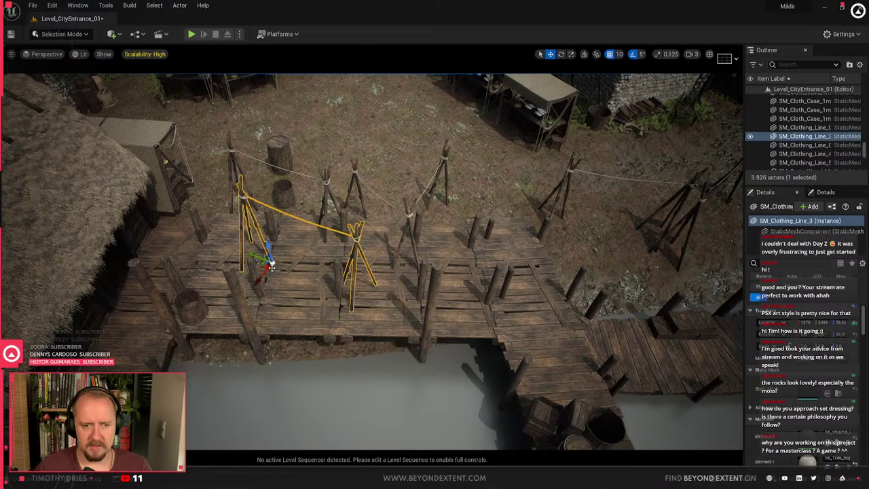
pyautogui.moveTo(265, 267); pyautogui.dragTo(219, 280)
pyautogui.hotkey('ctrl', 'z')
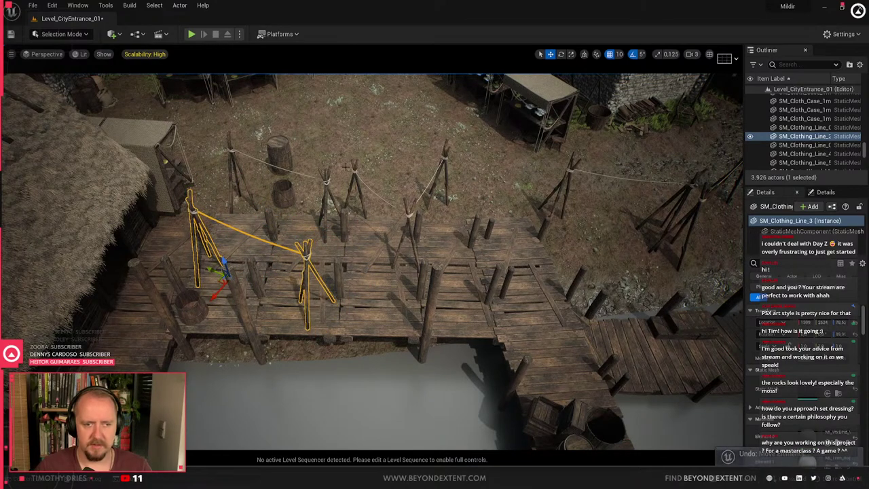
# Rotate and reposition the clothes line at the deck's rear edge so it runs across the deck toward the water
pyautogui.click(326, 192)
pyautogui.press('e')
pyautogui.moveTo(271, 239); pyautogui.dragTo(306, 242)
pyautogui.press('w')
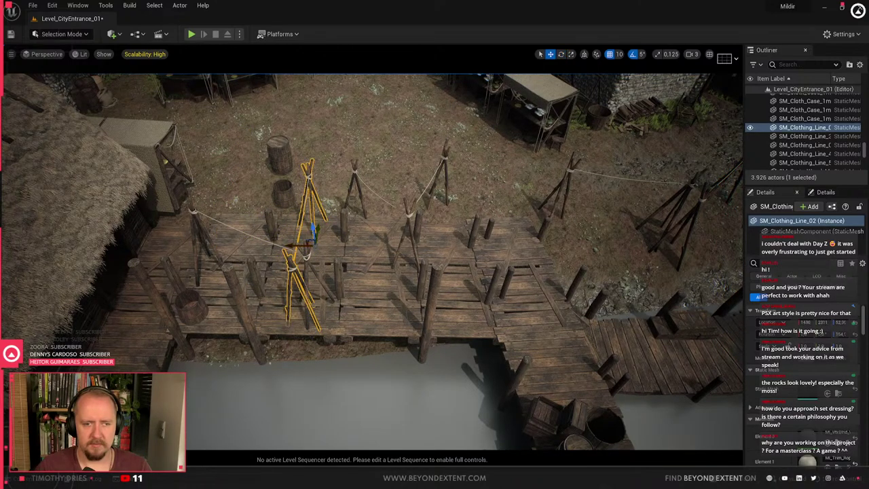
# Rotate the clothes line nearest the thatched building and move it parallel beside the line crossing the deck
pyautogui.click(305, 255)
pyautogui.press('e')
pyautogui.moveTo(256, 299); pyautogui.dragTo(224, 307)
pyautogui.press('w')
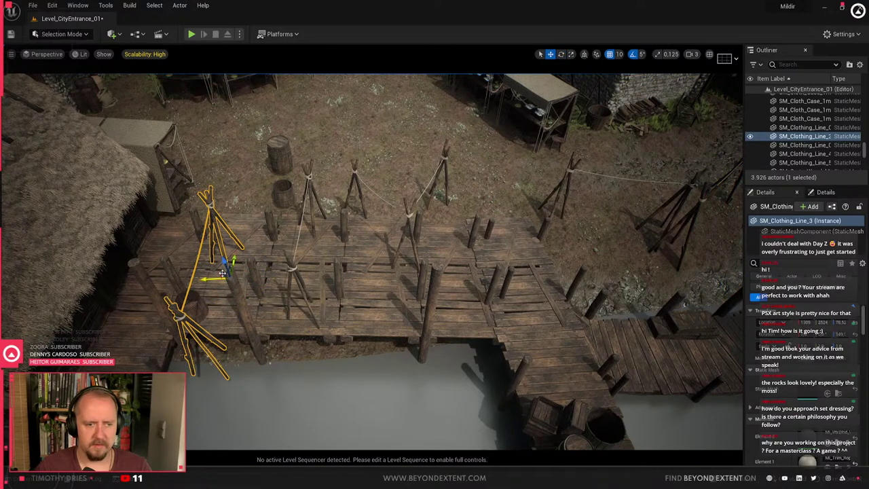
pyautogui.moveTo(222, 274); pyautogui.dragTo(275, 236)
pyautogui.moveTo(278, 243); pyautogui.dragTo(287, 241)
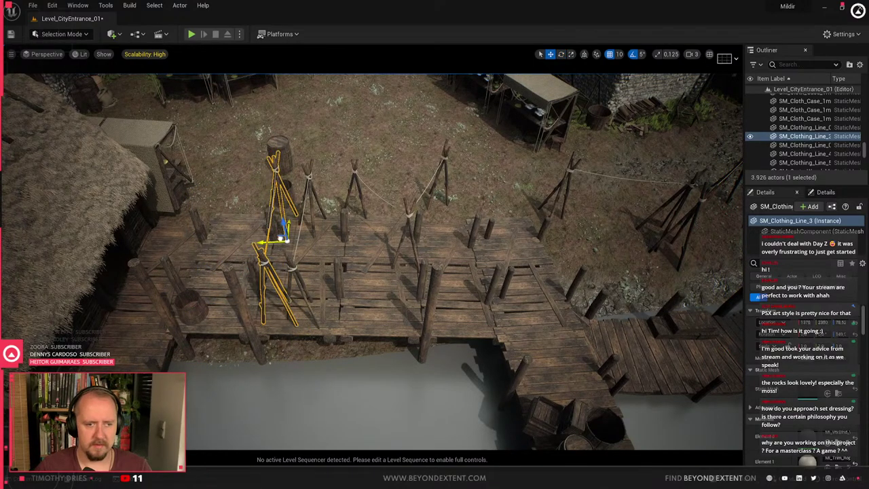
# Delete the three-tripod clothes line on the deck and the clothes line on the bare ground beside the walkway
pyautogui.press('Delete')
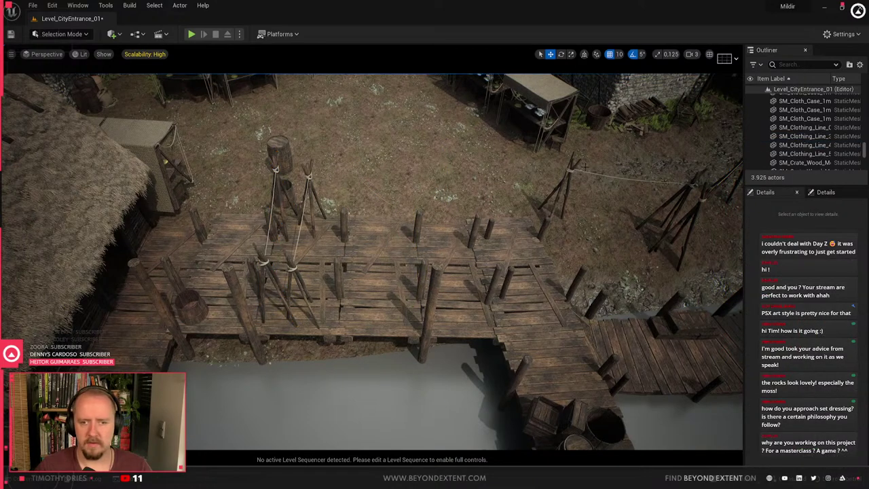
pyautogui.click(571, 174)
pyautogui.press('Delete')
# Duplicate the two parallel clothes lines to the other end of the new deck
pyautogui.moveTo(571, 174); pyautogui.dragTo(530, 214, button='right')
pyautogui.click(351, 151)
pyautogui.keyDown('alt'); pyautogui.moveTo(338, 203); pyautogui.dragTo(449, 223); pyautogui.keyUp('alt')
pyautogui.click(460, 216)
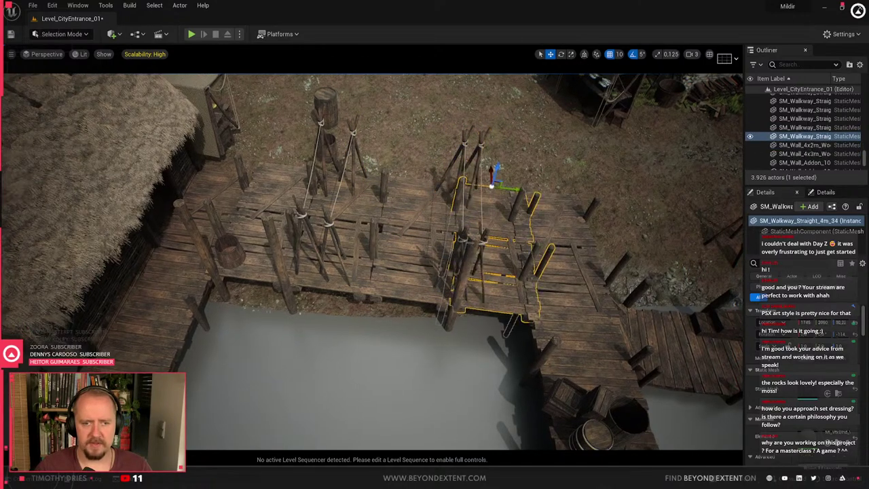
pyautogui.press('f')
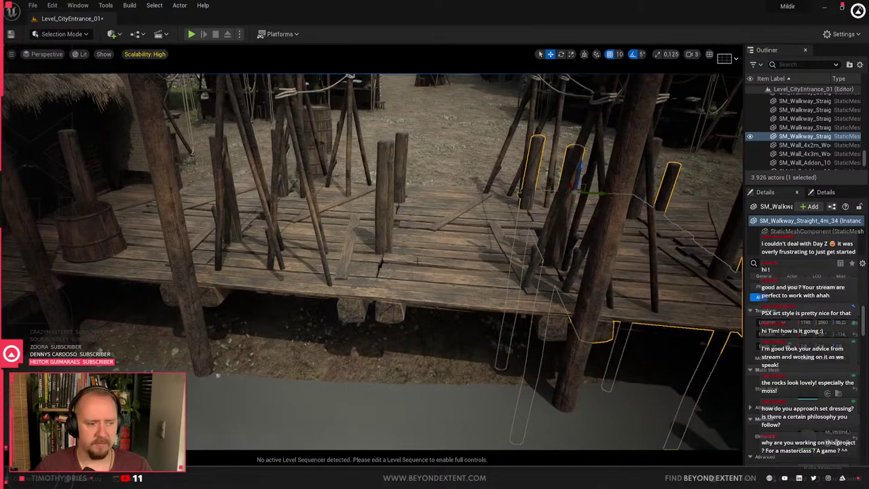
pyautogui.moveTo(435, 244); pyautogui.dragTo(380, 231, button='right')
pyautogui.click(435, 279)
# Move the barrel from the square onto the deck and the large bucket to the deck's front edge
pyautogui.moveTo(370, 295); pyautogui.dragTo(481, 270, button='right')
pyautogui.click(481, 270)
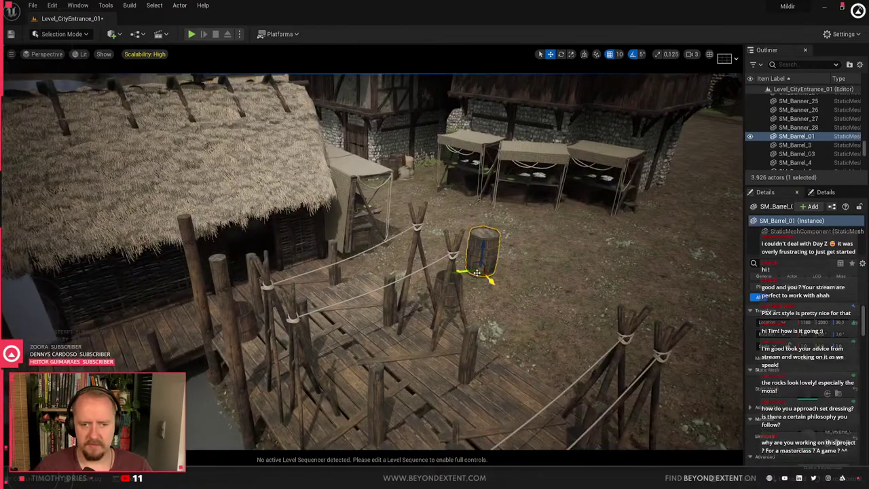
pyautogui.moveTo(478, 274); pyautogui.dragTo(434, 367)
pyautogui.moveTo(431, 356); pyautogui.dragTo(388, 306, button='right')
pyautogui.click(445, 173)
pyautogui.moveTo(446, 167); pyautogui.dragTo(147, 206)
pyautogui.moveTo(148, 206); pyautogui.dragTo(349, 216, button='right')
# Clear the asset search in the Storage collection and place SM_Basket_Small_01 beside the large bucket on the deck's front edge
pyautogui.hotkey('ctrl', 'space')
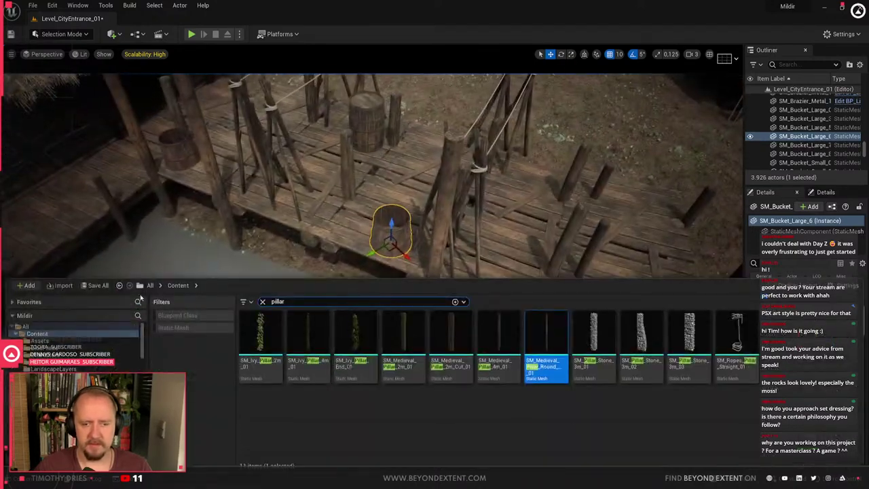
pyautogui.click(81, 435)
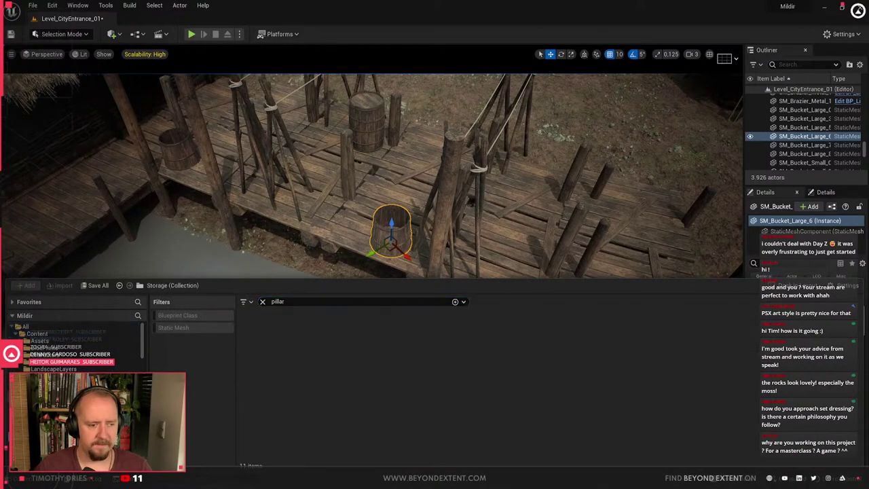
pyautogui.click(262, 302)
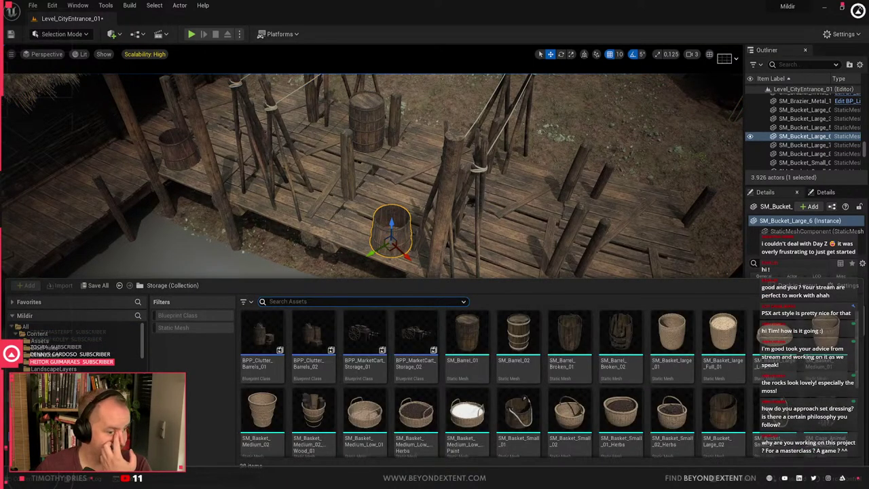
pyautogui.scroll(-2, 523, 389)
pyautogui.scroll(2, 519, 394)
pyautogui.moveTo(518, 401); pyautogui.dragTo(356, 240)
pyautogui.hotkey('ctrl', 'space')
# Place SM_Bucket_Large_02 and the BPP_Clutter_Barrels_01 prop group farther along the deck's front edge
pyautogui.moveTo(723, 400); pyautogui.dragTo(513, 294)
pyautogui.hotkey('ctrl', 'space')
pyautogui.scroll(-3, 671, 417)
pyautogui.scroll(3, 671, 417)
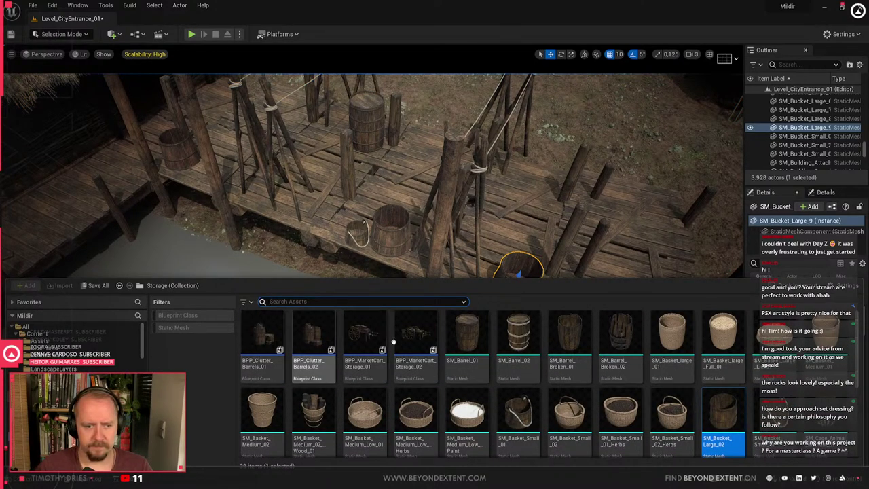
pyautogui.moveTo(265, 341); pyautogui.dragTo(571, 301)
# Examine the dressed deck, its walkway pieces and the open ground beside it from several angles
pyautogui.moveTo(467, 292); pyautogui.dragTo(462, 246, button='right')
pyautogui.click(532, 197)
pyautogui.press('Escape')
pyautogui.click(462, 246)
pyautogui.click(435, 269)
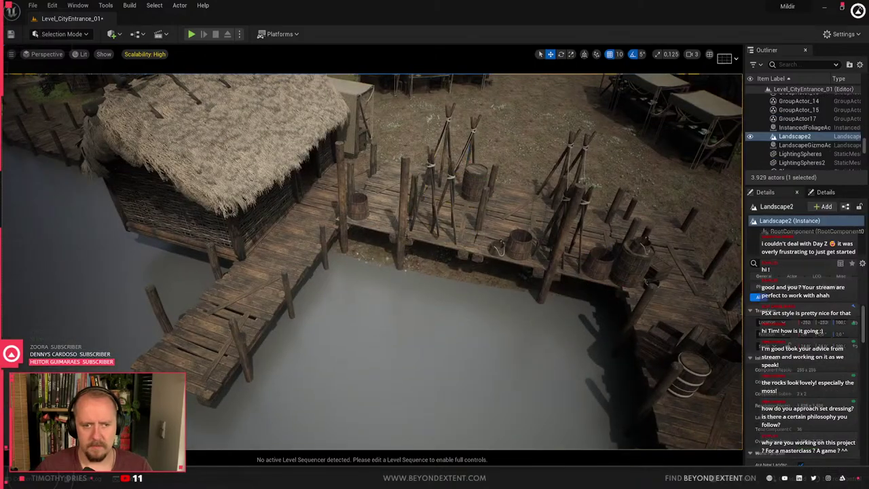
pyautogui.click(385, 208)
pyautogui.moveTo(384, 207); pyautogui.dragTo(385, 159, button='right')
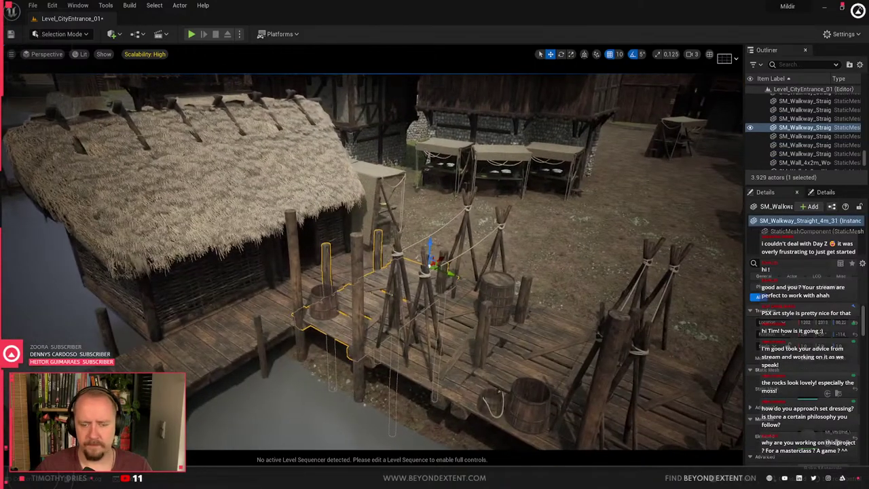
pyautogui.moveTo(298, 267)
pyautogui.mouseDown(button='right')
pyautogui.moveTo(298, 292)
pyautogui.moveTo(244, 271)
pyautogui.moveTo(292, 299)
pyautogui.moveTo(298, 267)
pyautogui.mouseUp(button='right')
pyautogui.click(297, 266)
pyautogui.press('f')
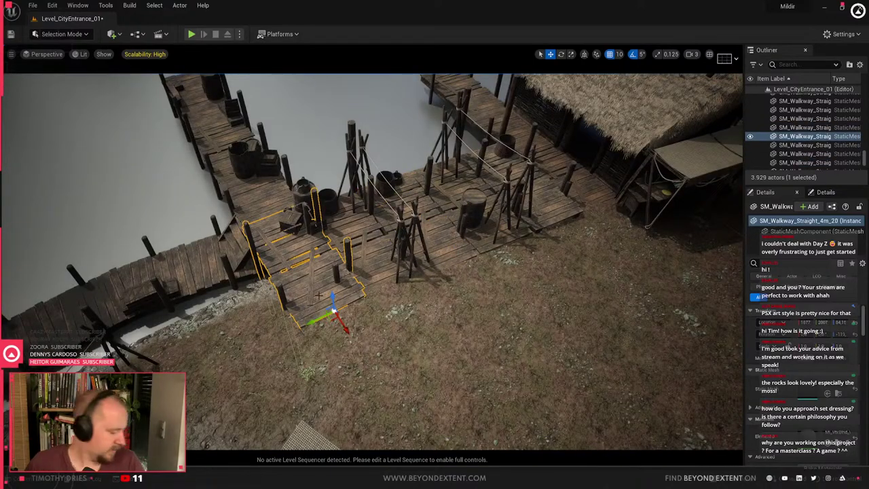
pyautogui.moveTo(481, 287); pyautogui.dragTo(482, 306, button='right')
pyautogui.click(481, 287)
pyautogui.click(412, 133)
pyautogui.moveTo(346, 241); pyautogui.dragTo(371, 241, button='right')
# Duplicate a deck clothes line onto the bare ground beside the deck and turn it to a different angle
pyautogui.click(271, 266)
pyautogui.moveTo(427, 294); pyautogui.dragTo(333, 295, button='right')
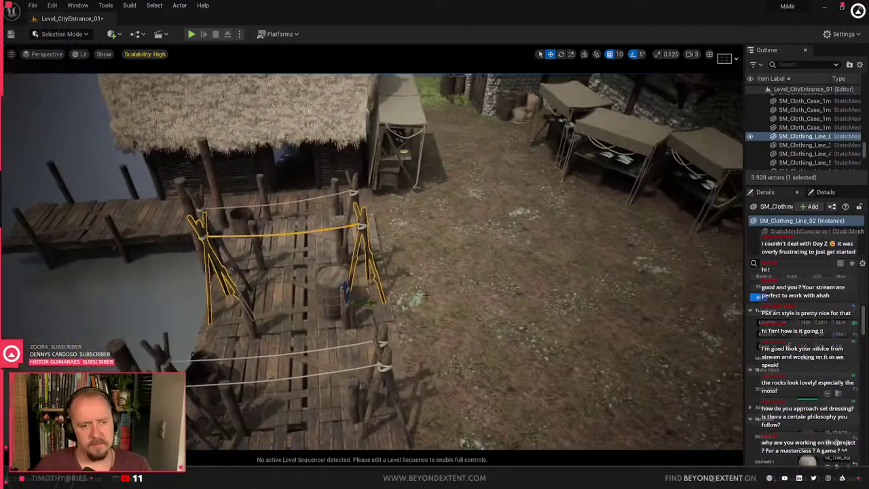
pyautogui.keyDown('alt'); pyautogui.moveTo(373, 303); pyautogui.dragTo(458, 315); pyautogui.keyUp('alt')
pyautogui.press('w')
pyautogui.moveTo(458, 316); pyautogui.dragTo(598, 330, button='right')
# Place SM_Clothing_Line_03 on the bare ground so that it adjoins the end of the duplicated clothes line
pyautogui.hotkey('ctrl', 'space')
pyautogui.moveTo(462, 272); pyautogui.dragTo(408, 271, button='right')
pyautogui.hotkey('ctrl', 'b')
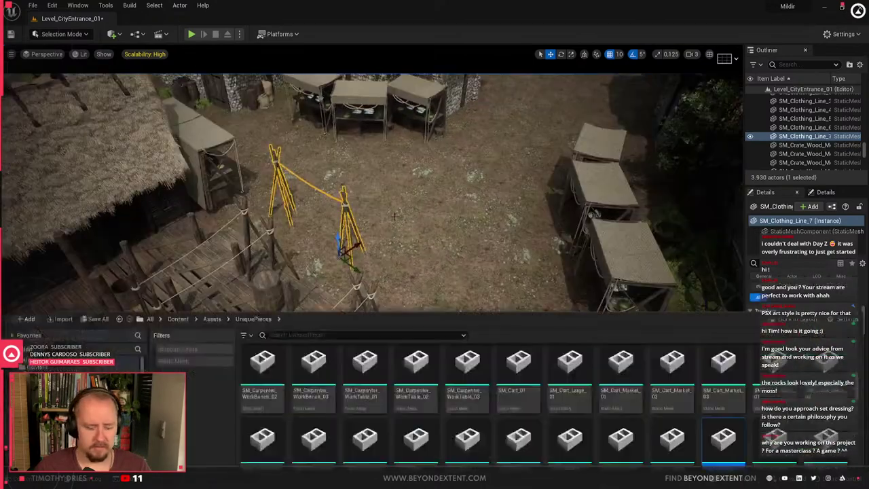
pyautogui.moveTo(786, 423); pyautogui.dragTo(378, 294)
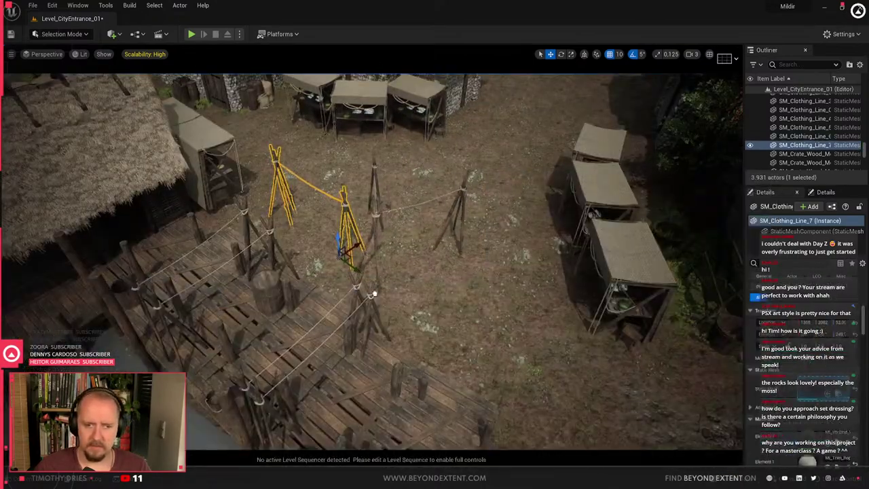
pyautogui.click(387, 274)
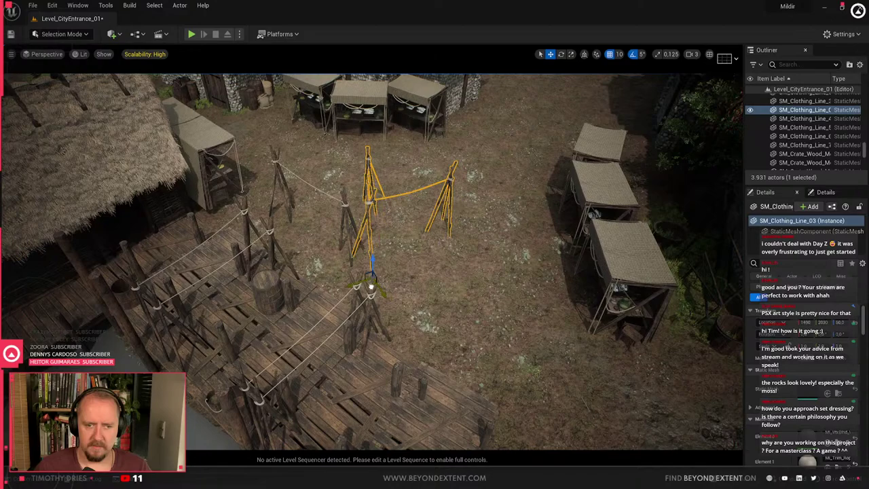
pyautogui.moveTo(398, 273); pyautogui.dragTo(641, 303, button='right')
pyautogui.click(430, 191)
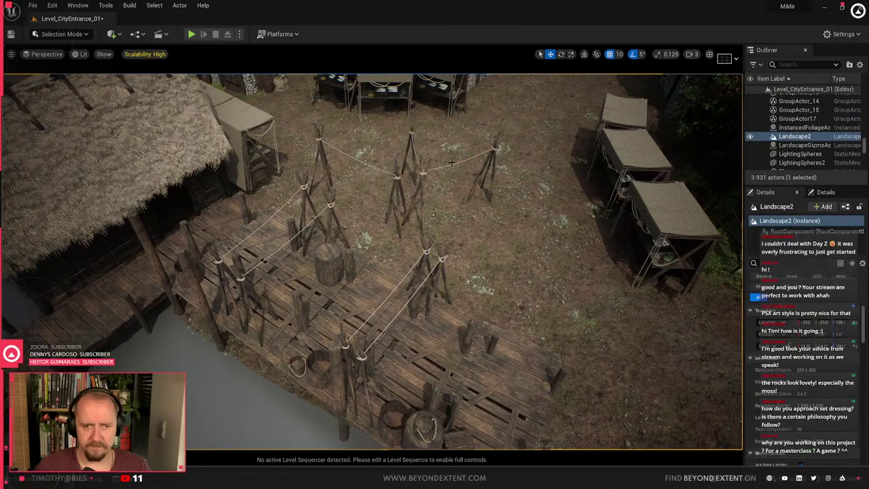
pyautogui.press('Escape')
pyautogui.moveTo(453, 164); pyautogui.dragTo(405, 234, button='right')
pyautogui.click(403, 211)
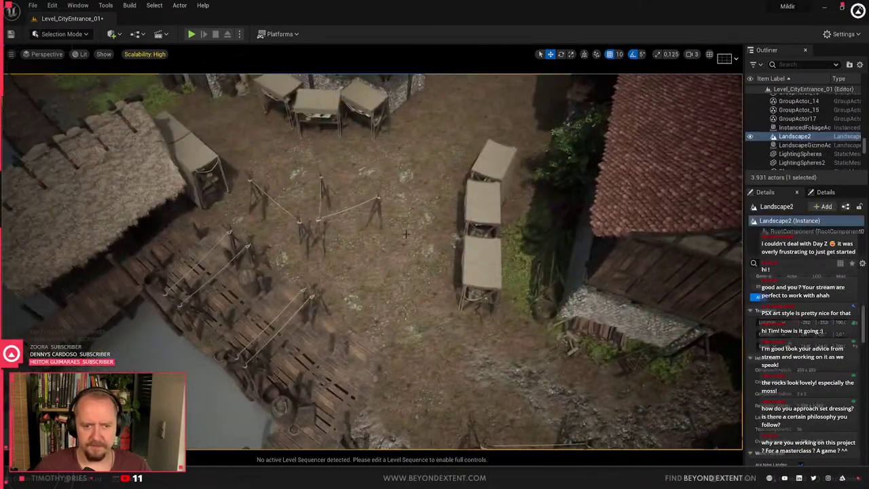
# Place SM_Bucket_Large_02 and a small rope-handled bucket beside a tripod of the clothes lines on the bare ground
pyautogui.moveTo(291, 239); pyautogui.dragTo(485, 298, button='right')
pyautogui.moveTo(373, 261); pyautogui.dragTo(448, 319, button='right')
pyautogui.click(466, 351)
pyautogui.hotkey('ctrl', 'b')
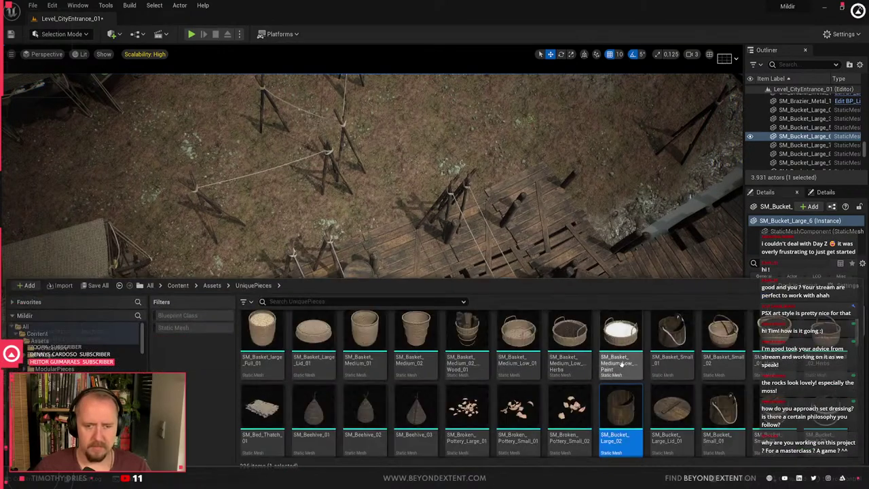
pyautogui.moveTo(621, 418); pyautogui.dragTo(245, 134)
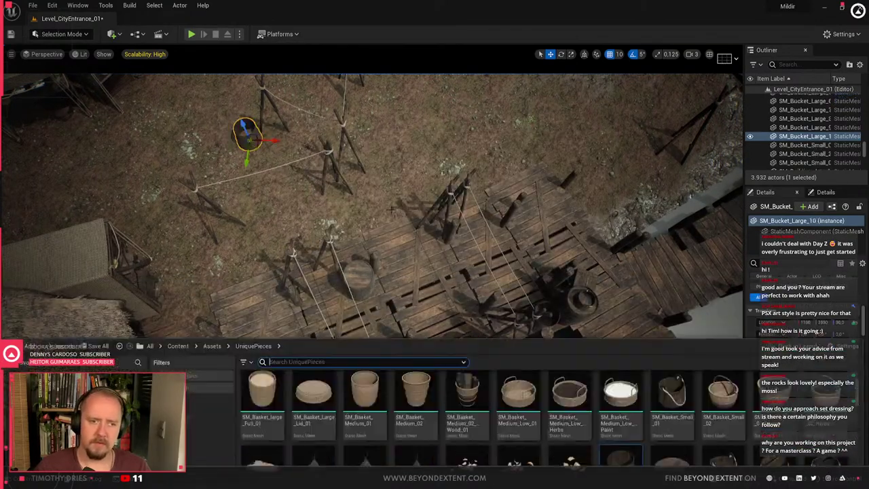
pyautogui.moveTo(759, 401); pyautogui.dragTo(270, 102)
pyautogui.moveTo(279, 135); pyautogui.dragTo(272, 133)
pyautogui.moveTo(275, 133); pyautogui.dragTo(292, 68, button='right')
# Place SM_Basket_Small_01 beside the far tripod of the three-tripod clothes line and rotate it
pyautogui.hotkey('ctrl', 'space')
pyautogui.moveTo(673, 343); pyautogui.dragTo(468, 363)
pyautogui.moveTo(469, 363); pyautogui.dragTo(424, 411, button='right')
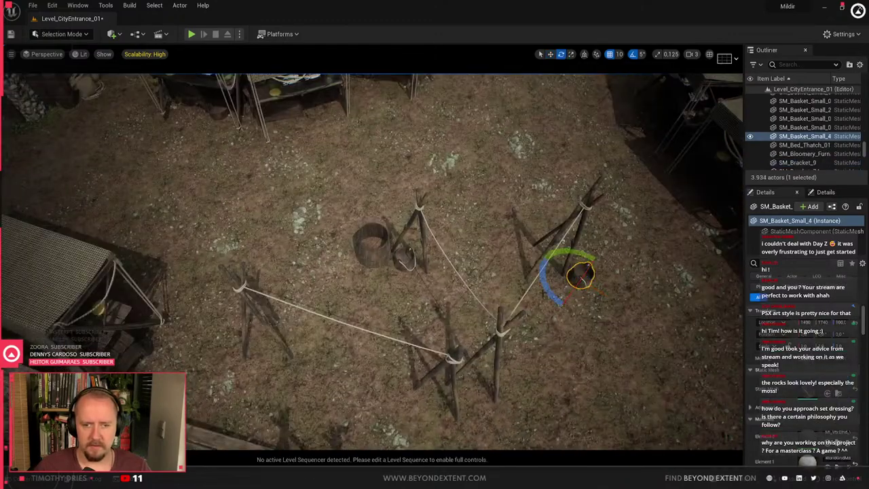
pyautogui.moveTo(612, 305); pyautogui.dragTo(597, 311)
pyautogui.press('Escape')
pyautogui.press('w')
# Move the two-tripod clothes line on the bare ground slightly closer to the adjoining three-tripod line
pyautogui.moveTo(598, 311); pyautogui.dragTo(371, 317, button='right')
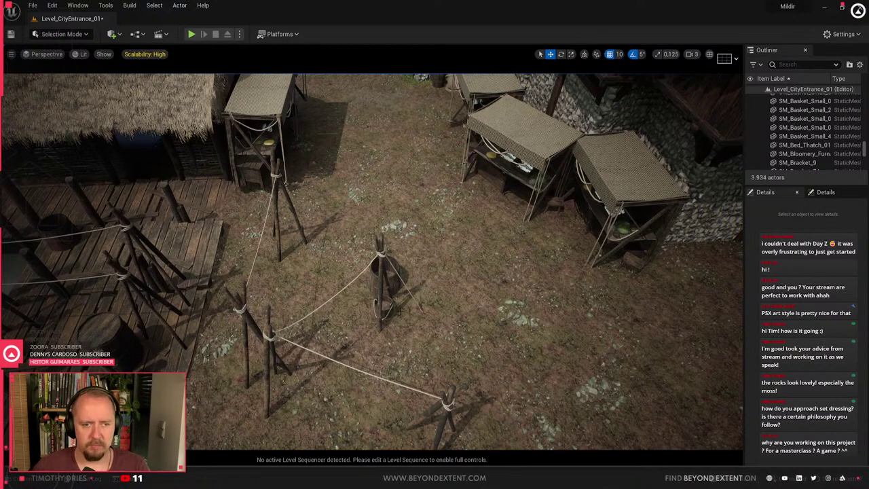
pyautogui.click(416, 257)
pyautogui.click(389, 273)
pyautogui.press('Escape')
pyautogui.moveTo(389, 273); pyautogui.dragTo(424, 408, button='right')
pyautogui.click(417, 384)
pyautogui.press('w')
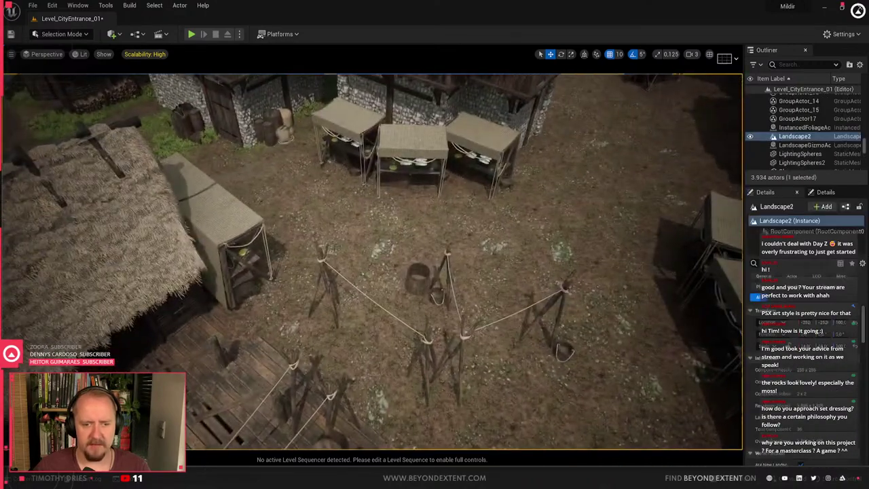
pyautogui.click(421, 366)
pyautogui.moveTo(417, 379); pyautogui.dragTo(436, 374)
pyautogui.press('Escape')
# Browse the UniquePieces assets for more props to dress the square
pyautogui.moveTo(390, 359)
pyautogui.mouseDown(button='right')
pyautogui.moveTo(434, 380)
pyautogui.moveTo(408, 360)
pyautogui.mouseUp(button='right')
pyautogui.hotkey('ctrl', 'space')
pyautogui.scroll(-5, 639, 379)
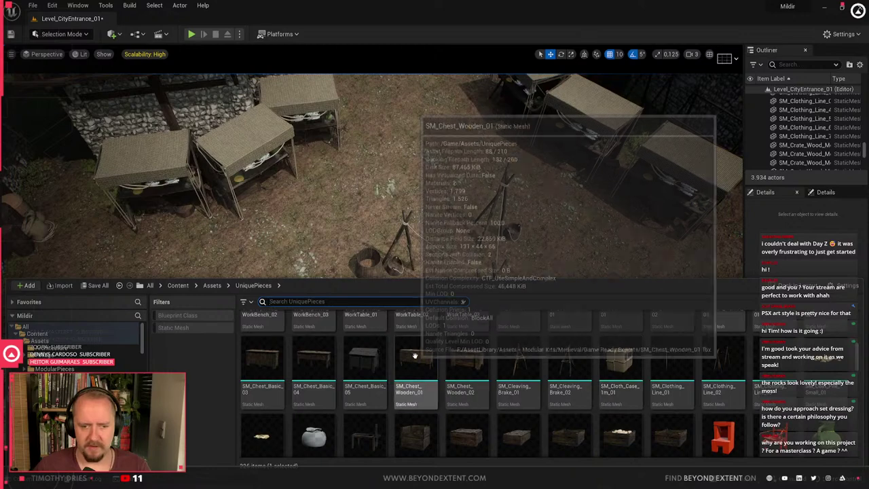
pyautogui.scroll(-1, 462, 370)
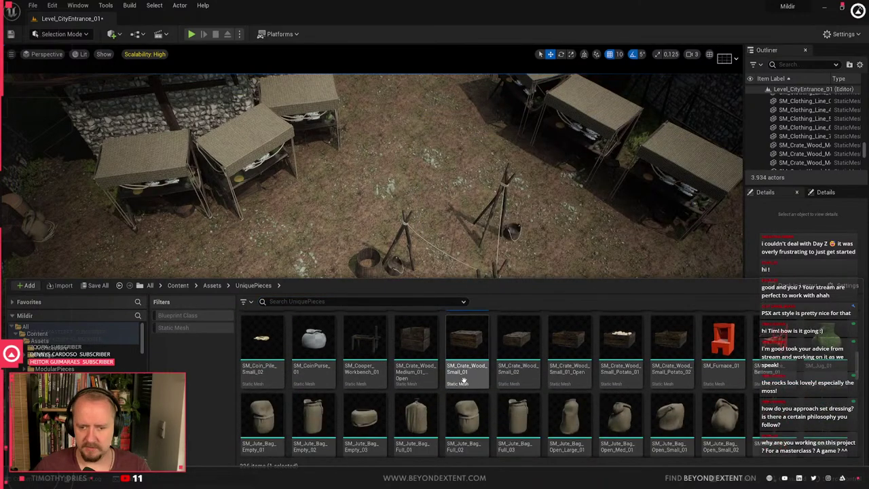
pyautogui.scroll(-5, 340, 397)
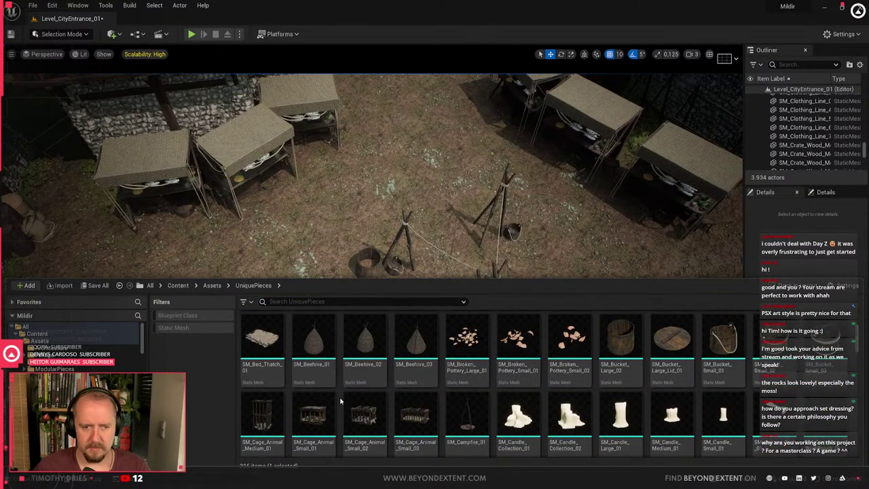
pyautogui.moveTo(292, 245); pyautogui.dragTo(197, 218, button='right')
# Delete the two market stalls standing beside the thatched building
pyautogui.moveTo(435, 244); pyautogui.dragTo(380, 285, button='right')
pyautogui.click(557, 238)
pyautogui.moveTo(557, 237); pyautogui.dragTo(530, 286, button='right')
pyautogui.press('Delete')
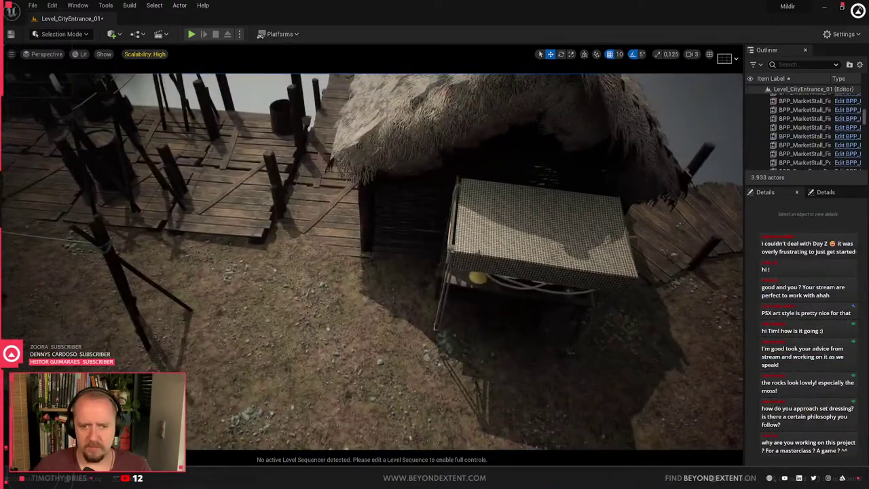
pyautogui.click(543, 231)
pyautogui.press('Delete')
pyautogui.moveTo(434, 346); pyautogui.dragTo(544, 186, button='right')
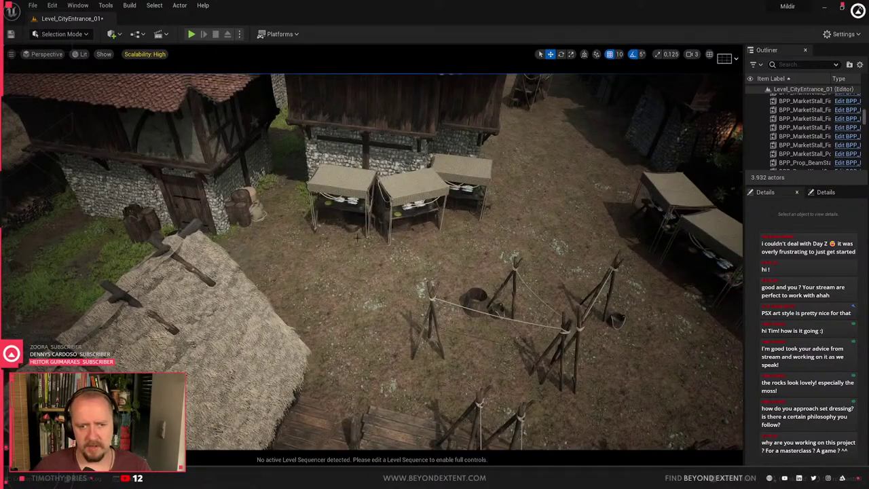
# Raise the middle round pillar at the deck's waterfront edge so that it stands taller
pyautogui.moveTo(547, 224); pyautogui.dragTo(456, 294, button='right')
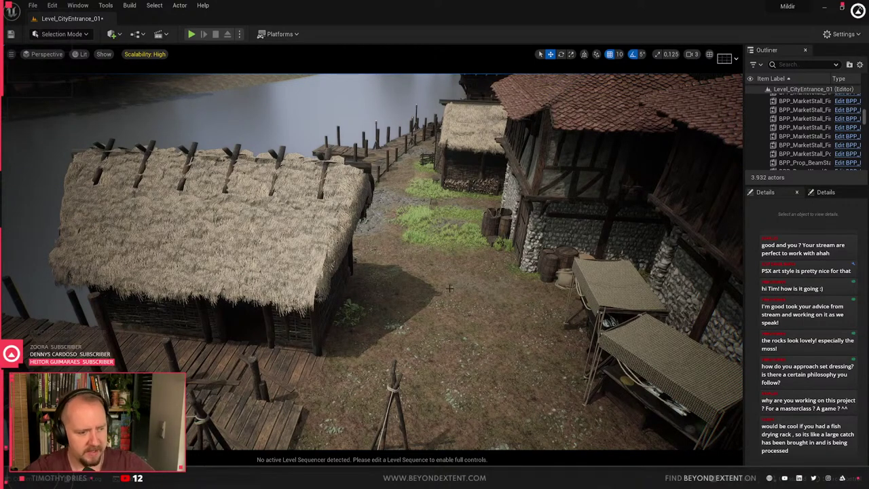
pyautogui.moveTo(371, 280); pyautogui.dragTo(499, 261, button='right')
pyautogui.click(394, 292)
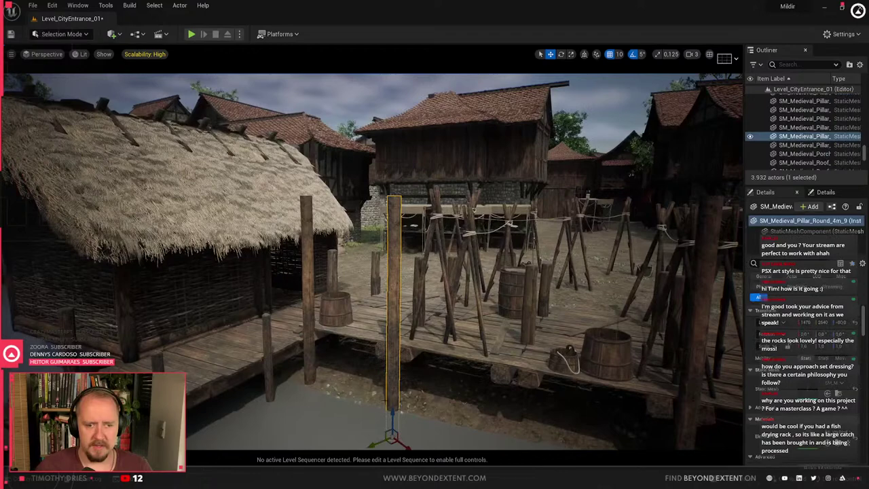
pyautogui.moveTo(394, 416); pyautogui.dragTo(394, 373)
pyautogui.press('r')
pyautogui.press('Escape')
pyautogui.moveTo(397, 343); pyautogui.dragTo(326, 339, button='right')
# Examine the clothes lines on the deck and on the bare ground as possible fish-drying racks
pyautogui.moveTo(372, 262); pyautogui.dragTo(387, 313, button='right')
pyautogui.click(387, 234)
pyautogui.moveTo(387, 234); pyautogui.dragTo(381, 95, button='right')
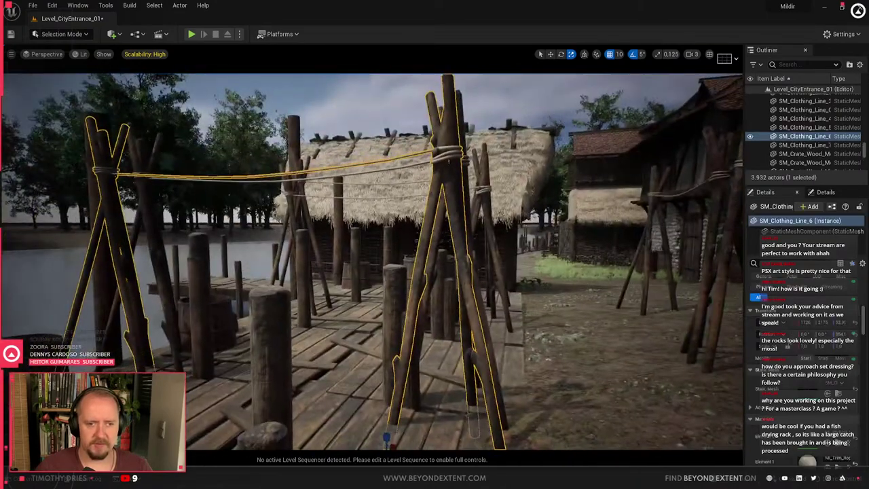
pyautogui.moveTo(358, 244)
pyautogui.mouseDown(button='right')
pyautogui.moveTo(435, 231)
pyautogui.moveTo(408, 339)
pyautogui.moveTo(358, 244)
pyautogui.mouseUp(button='right')
pyautogui.press('Escape')
pyautogui.click(405, 125)
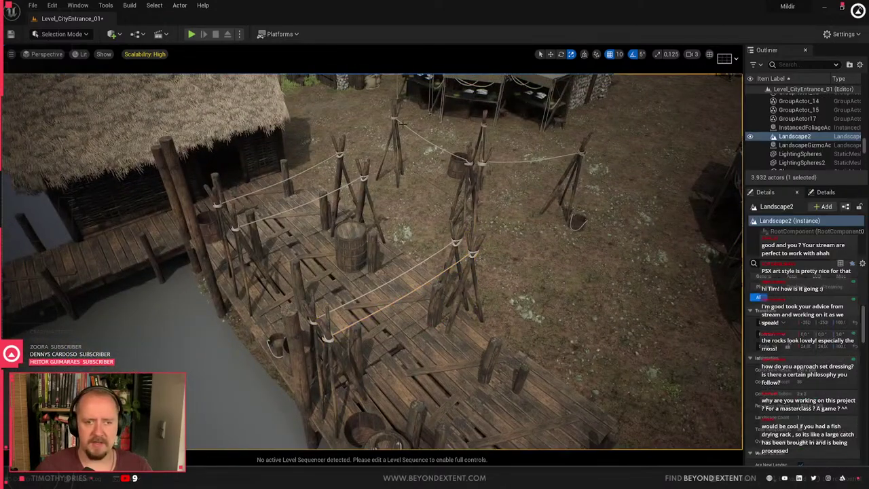
pyautogui.click(404, 125)
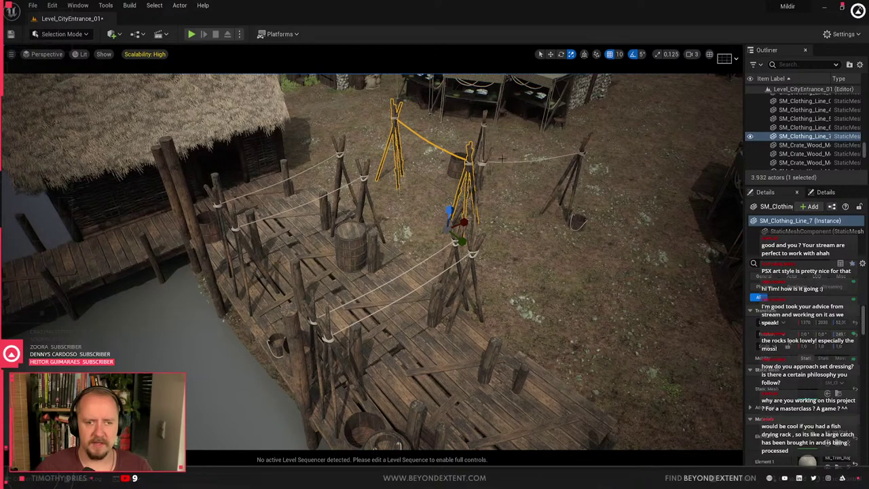
# Search the Assets folder for "fish" and place SM_Fish_Salmon_01 at the front clothes line on the deck
pyautogui.moveTo(403, 204); pyautogui.dragTo(319, 177, button='right')
pyautogui.hotkey('ctrl', 'space')
pyautogui.click(38, 342)
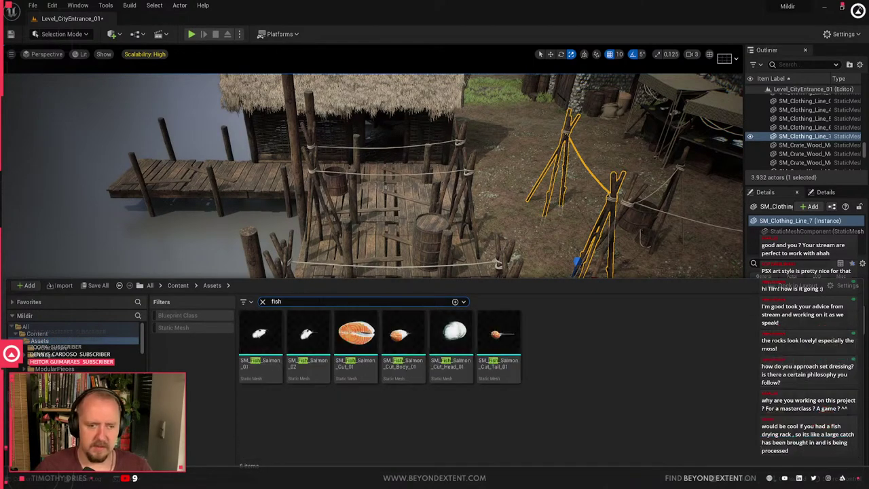
pyautogui.moveTo(306, 334); pyautogui.dragTo(364, 271)
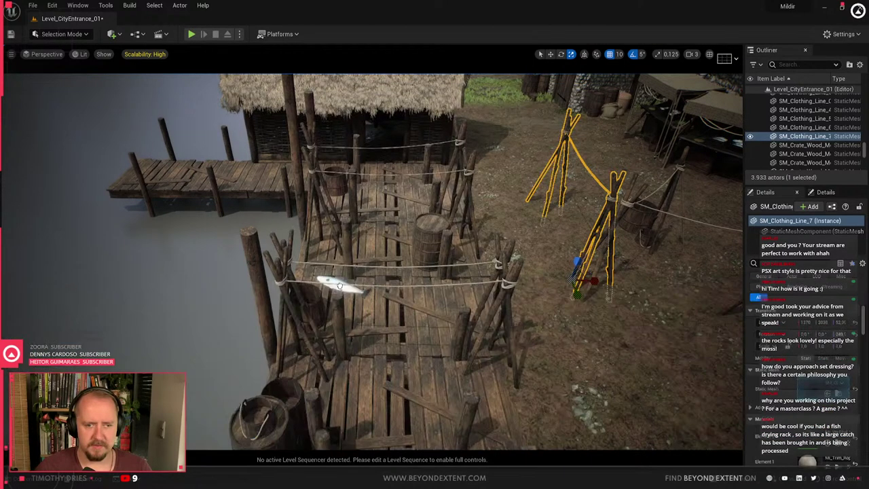
pyautogui.click(352, 285)
# Rotate the salmon head-down and move it so that its tail hangs at the front clothes line's rope
pyautogui.moveTo(351, 285); pyautogui.dragTo(326, 312, button='right')
pyautogui.press('w')
pyautogui.press('e')
pyautogui.moveTo(561, 187)
pyautogui.mouseDown()
pyautogui.moveTo(541, 169)
pyautogui.moveTo(546, 192)
pyautogui.mouseUp()
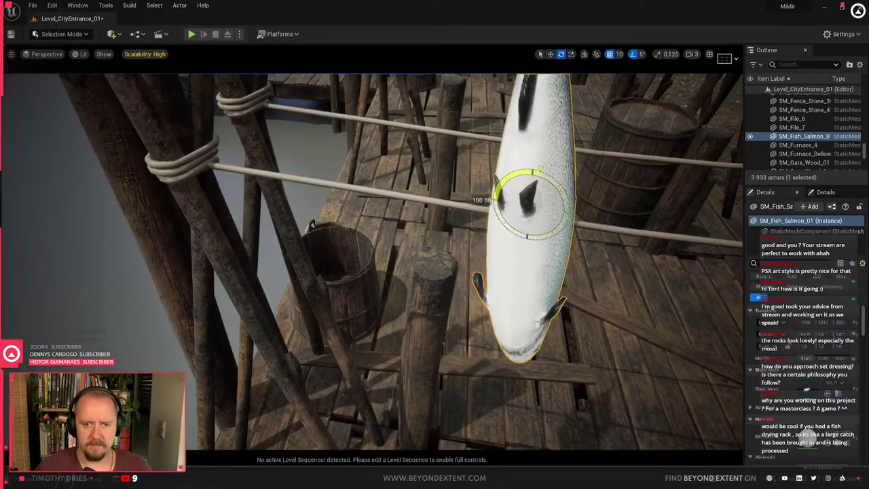
pyautogui.press('w')
pyautogui.moveTo(525, 221); pyautogui.dragTo(548, 415)
pyautogui.moveTo(548, 415); pyautogui.dragTo(237, 304, button='right')
pyautogui.press('f')
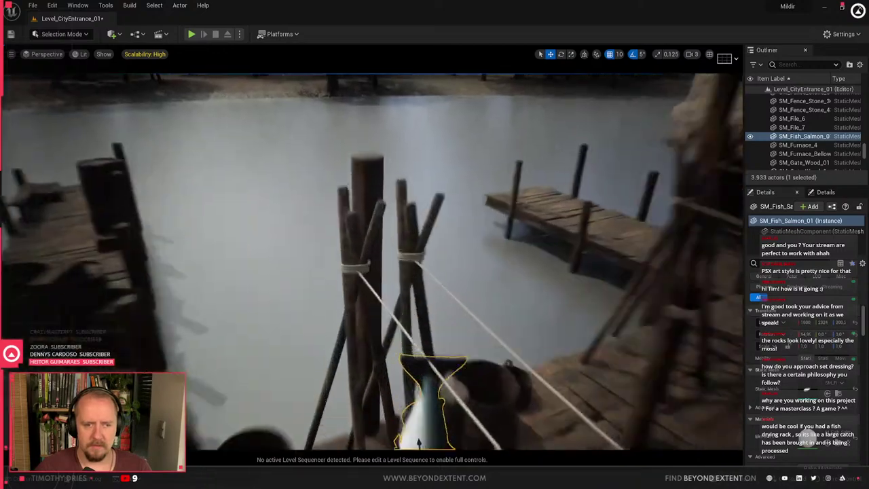
# Tilt the hanging salmon slightly and duplicate it along the rope toward the waterside tripod
pyautogui.press('e')
pyautogui.moveTo(279, 329); pyautogui.dragTo(273, 332)
pyautogui.press('w')
pyautogui.keyDown('alt'); pyautogui.moveTo(293, 301); pyautogui.dragTo(215, 277); pyautogui.keyUp('alt')
pyautogui.moveTo(249, 307); pyautogui.dragTo(224, 337)
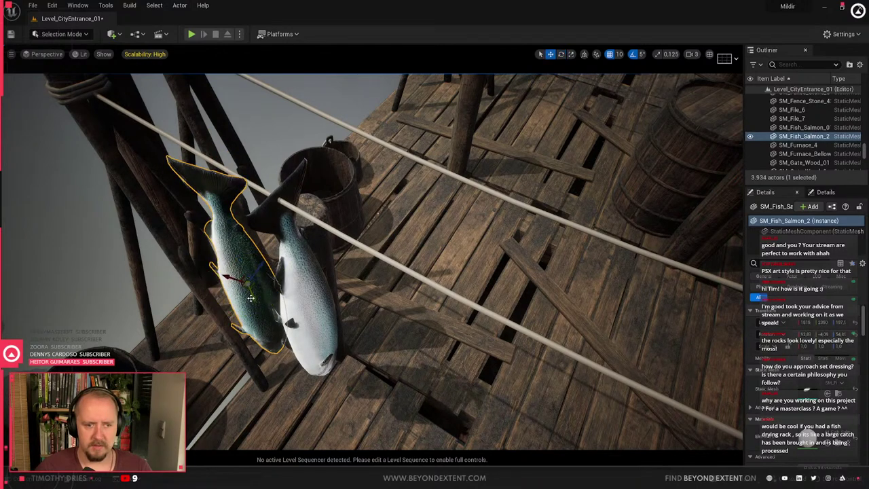
# Shrink the copied salmon to a scale of about 0.514 at the rope and delete the original full-size fish
pyautogui.moveTo(249, 280); pyautogui.dragTo(261, 252)
pyautogui.press('Delete')
pyautogui.click(224, 235)
pyautogui.moveTo(224, 234); pyautogui.dragTo(271, 258, button='right')
pyautogui.moveTo(202, 167); pyautogui.dragTo(212, 172, button='right')
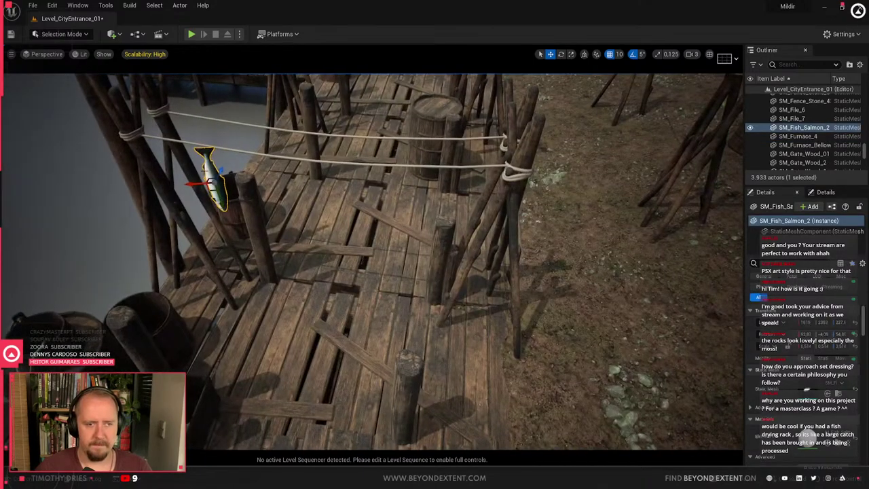
# Duplicate the hanging salmon along the front clothes line up to the inland tripod and rotate one of the copies
pyautogui.keyDown('alt'); pyautogui.moveTo(204, 182); pyautogui.dragTo(246, 182); pyautogui.keyUp('alt')
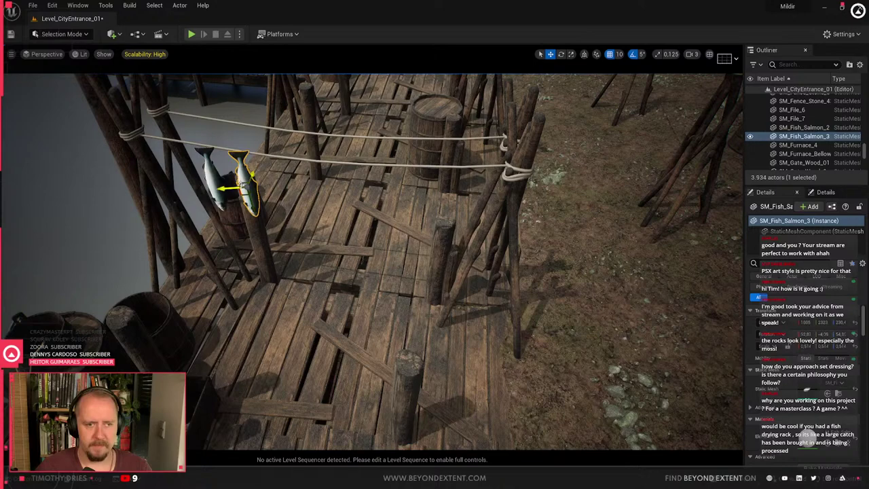
pyautogui.moveTo(531, 132); pyautogui.dragTo(516, 269, button='right')
pyautogui.keyDown('ctrl'); pyautogui.click(272, 254); pyautogui.keyUp('ctrl')
pyautogui.keyDown('alt'); pyautogui.moveTo(269, 253); pyautogui.dragTo(401, 272); pyautogui.keyUp('alt')
pyautogui.click(407, 288)
pyautogui.press('e')
pyautogui.moveTo(385, 303); pyautogui.dragTo(462, 290)
# Lower the four middle salmon in two pairs so that their tails meet the sagging front rope
pyautogui.press('w')
pyautogui.keyDown('ctrl'); pyautogui.click(375, 275); pyautogui.keyUp('ctrl')
pyautogui.moveTo(411, 299); pyautogui.dragTo(427, 230, button='right')
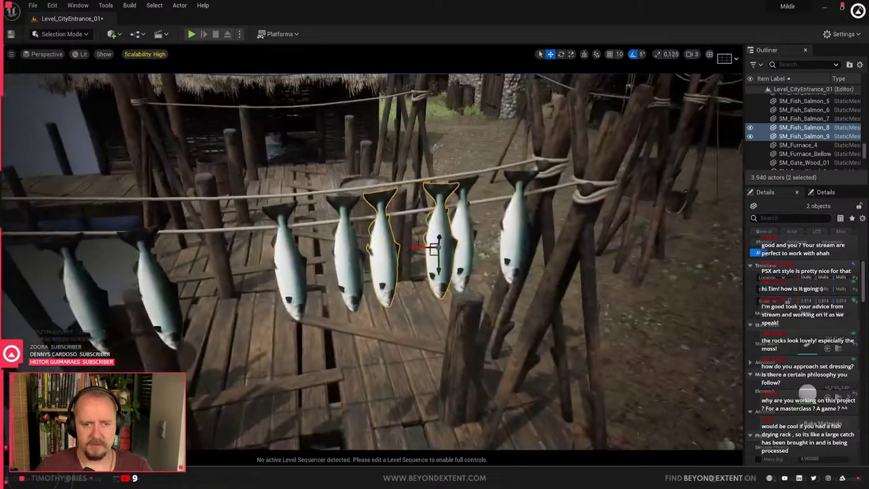
pyautogui.moveTo(440, 274); pyautogui.dragTo(444, 297)
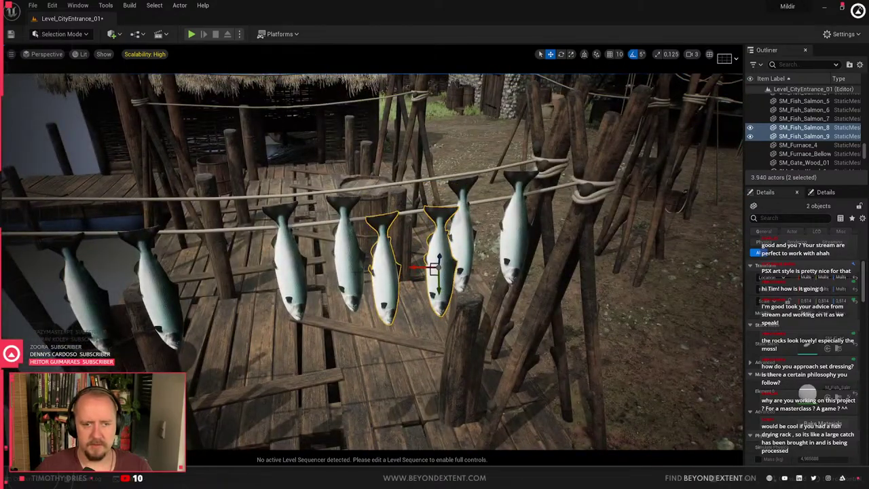
pyautogui.click(346, 265)
pyautogui.keyDown('ctrl'); pyautogui.click(289, 282); pyautogui.keyUp('ctrl')
pyautogui.moveTo(294, 288); pyautogui.dragTo(323, 305)
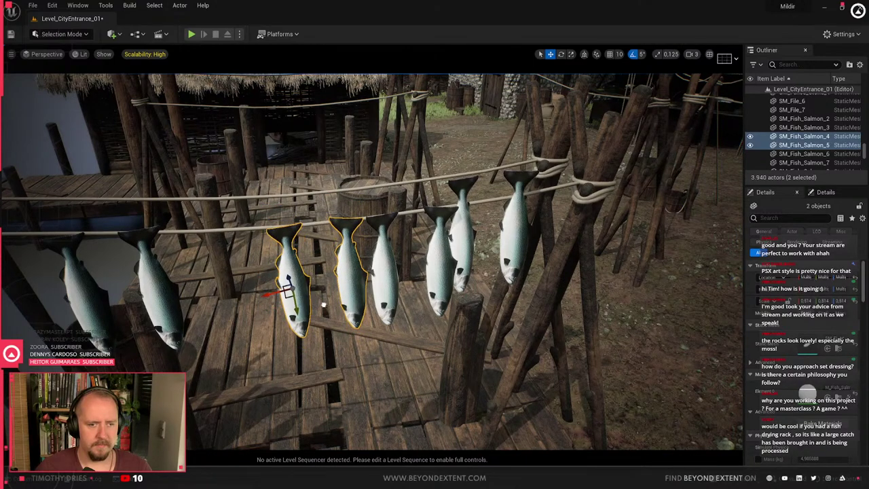
# Adjust the height of the two salmon nearest the inland tripod so that they hang from the rope
pyautogui.click(500, 230)
pyautogui.click(507, 232)
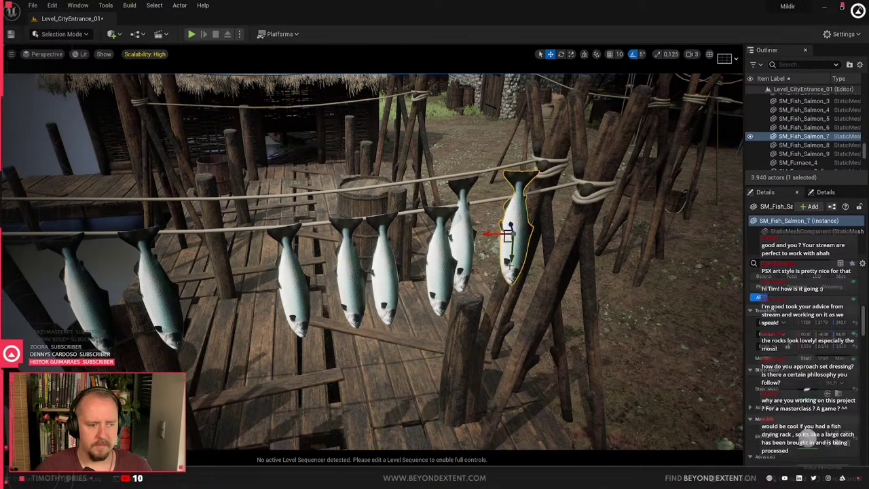
pyautogui.keyDown('ctrl'); pyautogui.click(466, 237); pyautogui.keyUp('ctrl')
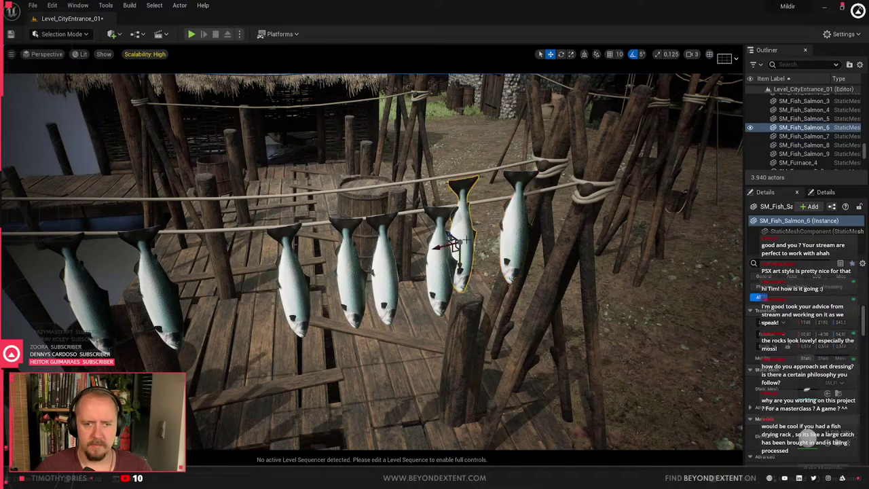
pyautogui.moveTo(513, 252); pyautogui.dragTo(511, 275)
pyautogui.moveTo(511, 275); pyautogui.dragTo(475, 285, button='right')
# Duplicate a salmon into the gap between the two fish hanging near the waterside tripod
pyautogui.click(355, 245)
pyautogui.press('w')
pyautogui.moveTo(355, 244); pyautogui.dragTo(323, 273, button='right')
pyautogui.keyDown('alt'); pyautogui.moveTo(477, 231); pyautogui.dragTo(424, 246); pyautogui.keyUp('alt')
pyautogui.press('e')
pyautogui.press('w')
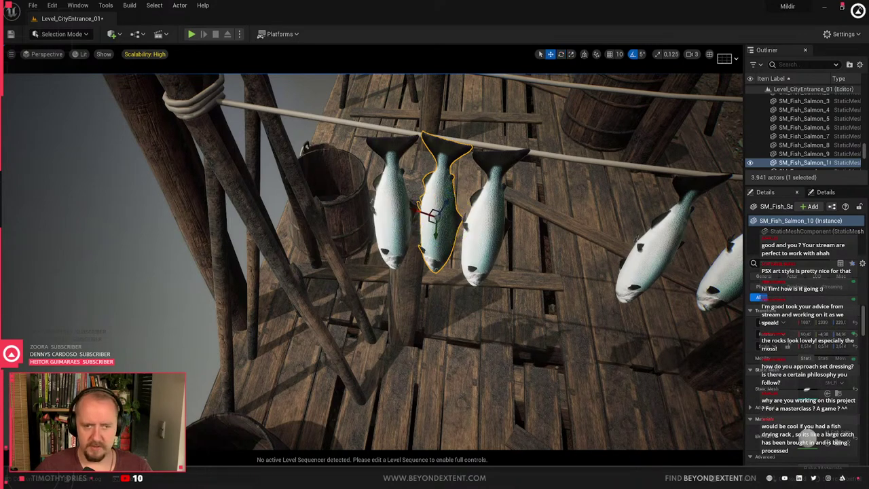
# Lower the salmon nearest the waterside tripod to the rope and duplicate it closer to the tripod
pyautogui.click(389, 225)
pyautogui.moveTo(383, 212); pyautogui.dragTo(378, 229)
pyautogui.press('e')
pyautogui.press('w')
pyautogui.keyDown('alt'); pyautogui.moveTo(386, 199); pyautogui.dragTo(320, 217); pyautogui.keyUp('alt')
pyautogui.moveTo(320, 218); pyautogui.dragTo(326, 265, button='right')
# Enlarge the middle salmon to a scale of about 0.62, lower it to the rope, and shrink a nearby salmon to about 0.39
pyautogui.moveTo(292, 191); pyautogui.dragTo(405, 250, button='right')
pyautogui.click(374, 257)
pyautogui.press('r')
pyautogui.moveTo(371, 252); pyautogui.dragTo(388, 235)
pyautogui.moveTo(377, 267); pyautogui.dragTo(378, 273)
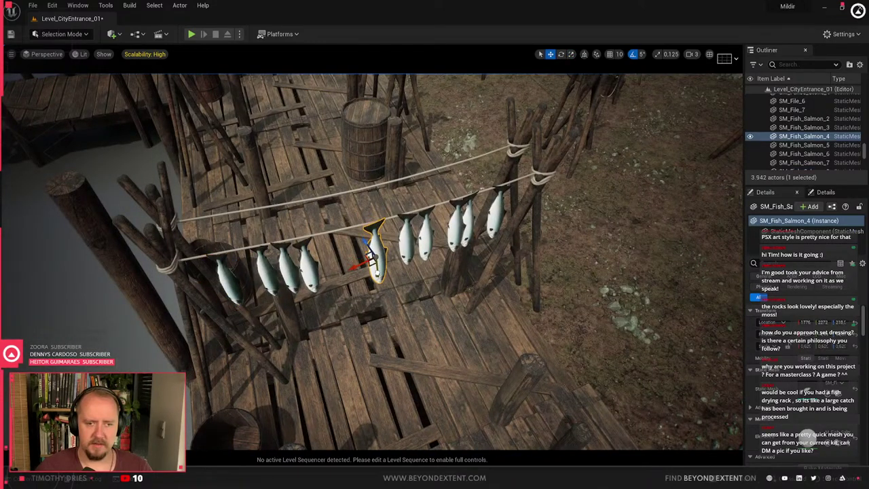
pyautogui.click(418, 237)
pyautogui.press('r')
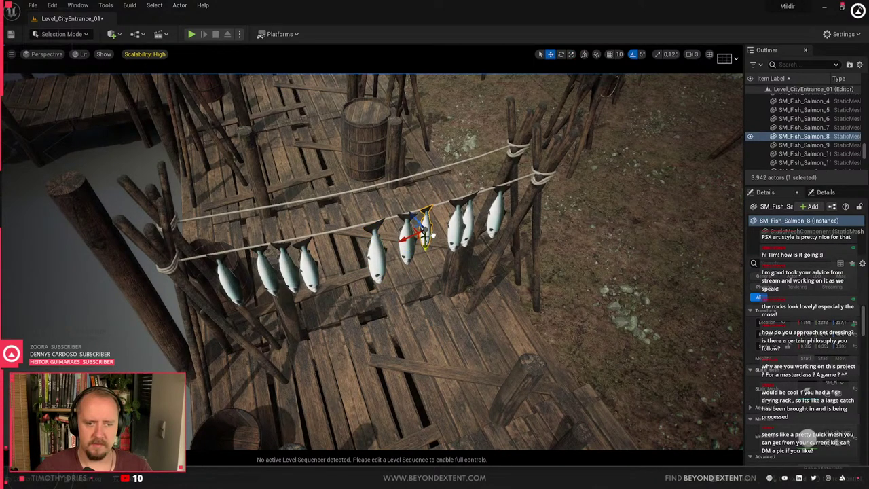
# Enlarge one salmon in the waterside cluster and one near the inland tripod, and lower the latter to the rope
pyautogui.click(291, 275)
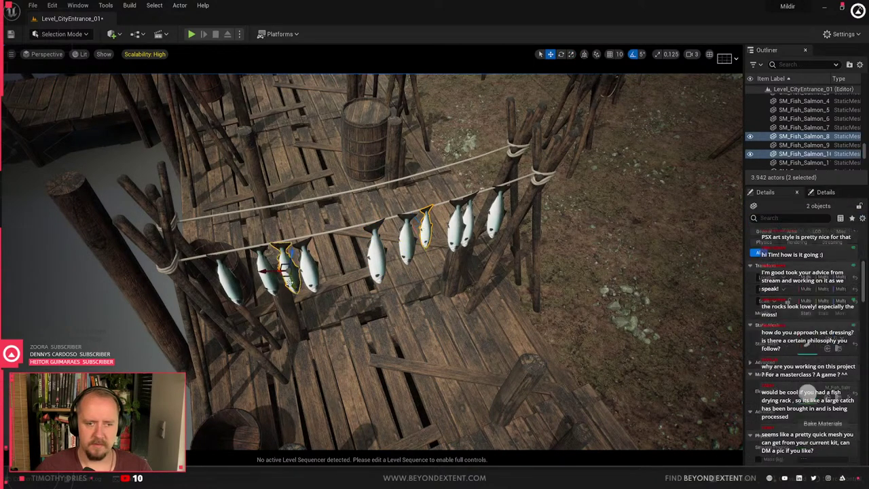
pyautogui.keyDown('ctrl'); pyautogui.click(462, 221); pyautogui.keyUp('ctrl')
pyautogui.moveTo(467, 224); pyautogui.dragTo(468, 216)
pyautogui.press('w')
pyautogui.moveTo(468, 230); pyautogui.dragTo(460, 237, button='right')
pyautogui.moveTo(469, 232); pyautogui.dragTo(470, 241)
# Move the enlarged waterside salmon along the rope to hang just past its inland neighbour
pyautogui.click(229, 275)
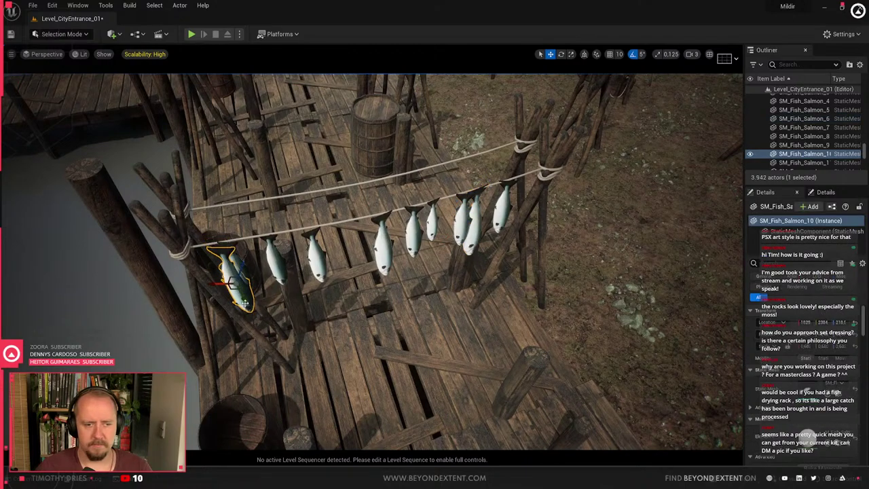
pyautogui.moveTo(229, 272); pyautogui.dragTo(329, 265)
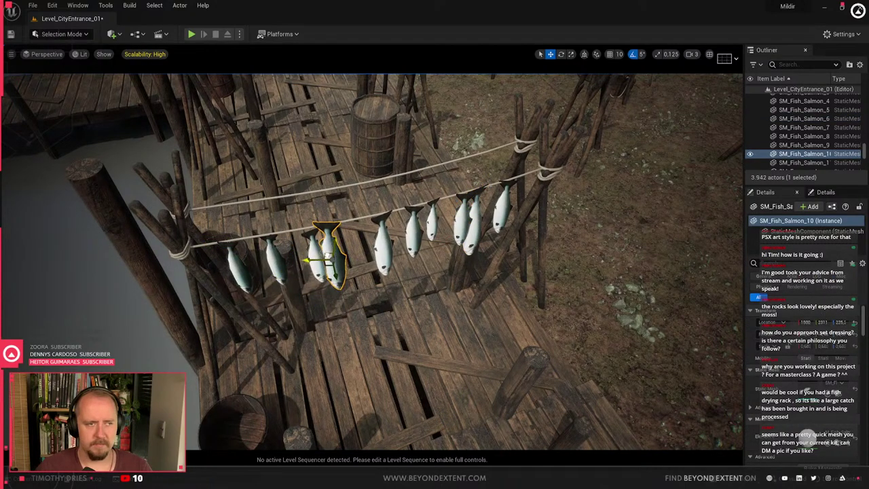
pyautogui.press('f')
pyautogui.press('Escape')
pyautogui.moveTo(372, 261)
pyautogui.mouseDown(button='right')
pyautogui.moveTo(360, 251)
pyautogui.moveTo(408, 237)
pyautogui.moveTo(401, 224)
pyautogui.moveTo(435, 259)
pyautogui.moveTo(380, 231)
pyautogui.moveTo(353, 272)
pyautogui.moveTo(389, 263)
pyautogui.mouseUp(button='right')
# Select all ten hanging salmon together with their clothes line and group them into one fish rack
pyautogui.click(326, 244)
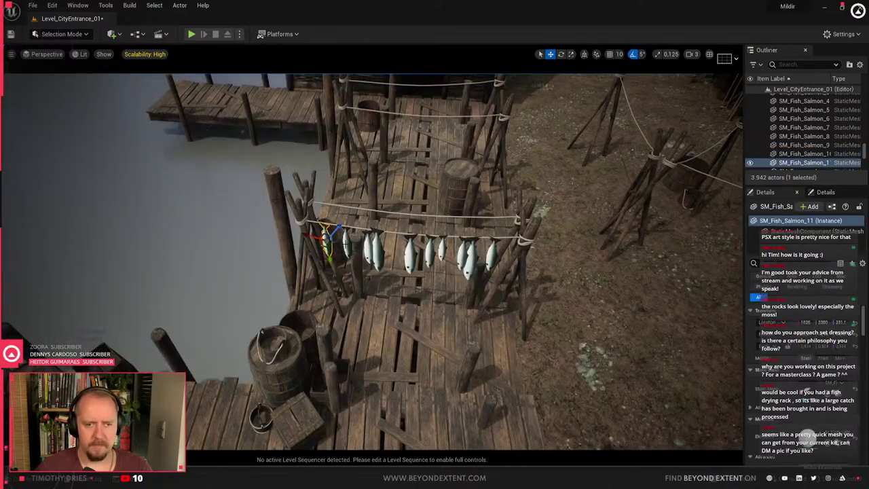
pyautogui.keyDown('shift'); pyautogui.click(347, 245); pyautogui.keyUp('shift')
pyautogui.keyDown('ctrl'); pyautogui.click(367, 250); pyautogui.keyUp('ctrl')
pyautogui.keyDown('ctrl'); pyautogui.click(380, 248); pyautogui.keyUp('ctrl')
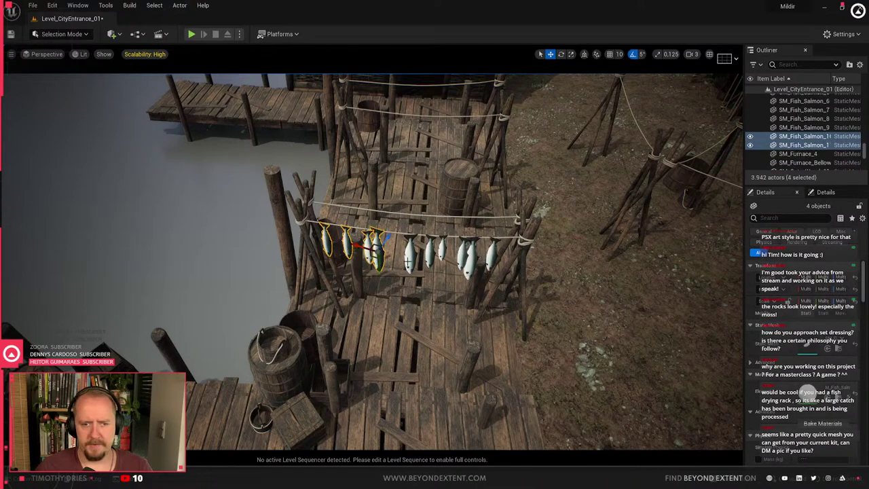
pyautogui.keyDown('ctrl'); pyautogui.click(410, 252); pyautogui.keyUp('ctrl')
pyautogui.keyDown('ctrl'); pyautogui.click(429, 252); pyautogui.keyUp('ctrl')
pyautogui.keyDown('ctrl'); pyautogui.click(442, 250); pyautogui.keyUp('ctrl')
pyautogui.keyDown('ctrl'); pyautogui.click(467, 256); pyautogui.keyUp('ctrl')
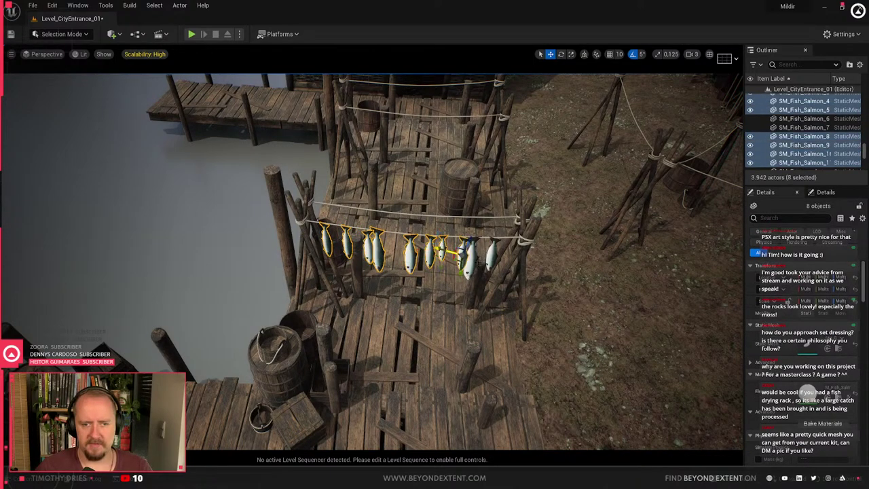
pyautogui.keyDown('ctrl'); pyautogui.click(473, 265); pyautogui.keyUp('ctrl')
pyautogui.keyDown('ctrl'); pyautogui.click(490, 255); pyautogui.keyUp('ctrl')
pyautogui.keyDown('ctrl'); pyautogui.click(511, 264); pyautogui.keyUp('ctrl')
pyautogui.hotkey('ctrl', 'g')
# Delete the three empty clothes lines on the deck, keeping only the grouped fish rack
pyautogui.keyDown('alt'); pyautogui.moveTo(440, 262); pyautogui.dragTo(320, 262); pyautogui.keyUp('alt')
pyautogui.click(611, 218)
pyautogui.keyDown('alt'); pyautogui.moveTo(440, 262); pyautogui.dragTo(343, 261); pyautogui.keyUp('alt')
pyautogui.click(397, 314)
pyautogui.keyDown('ctrl'); pyautogui.click(577, 224); pyautogui.keyUp('ctrl')
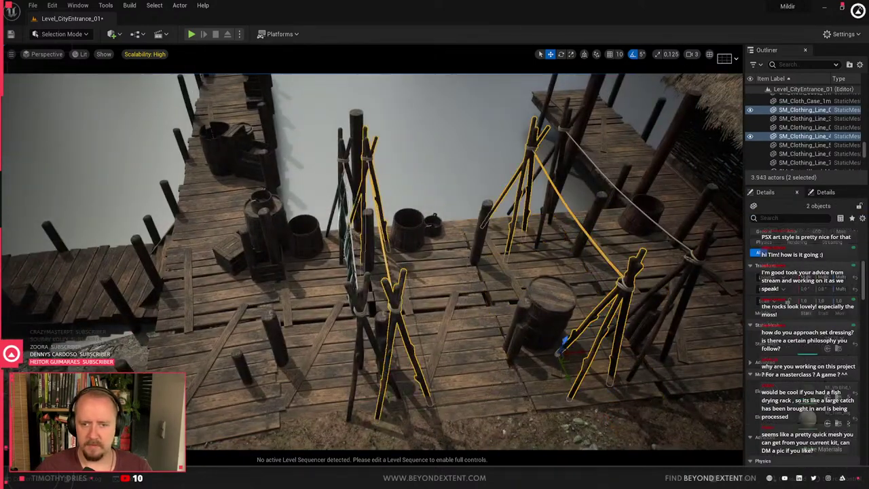
pyautogui.press('Delete')
# Duplicate the fish rack beside the original and across to the far side of the deck, undoing the last move
pyautogui.click(362, 313)
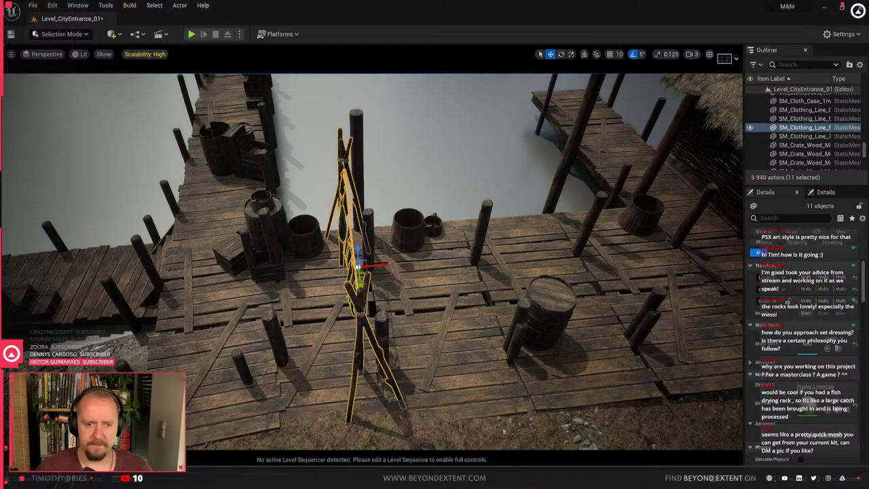
pyautogui.keyDown('alt'); pyautogui.moveTo(372, 265); pyautogui.dragTo(597, 249); pyautogui.keyUp('alt')
pyautogui.press('e')
pyautogui.press('w')
pyautogui.hotkey('ctrl', 'z')
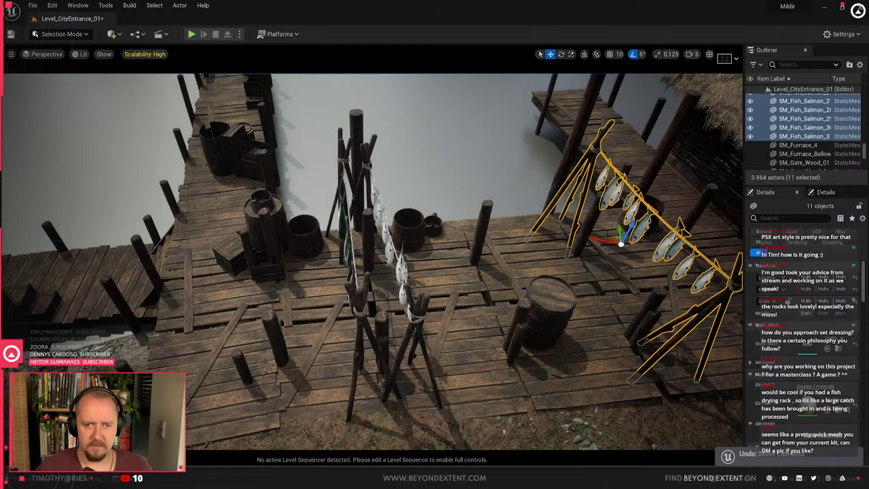
# Duplicate the far-side fish rack once more to form a second parallel pair
pyautogui.keyDown('alt'); pyautogui.moveTo(620, 239); pyautogui.dragTo(577, 267); pyautogui.keyUp('alt')
pyautogui.press('Escape')
pyautogui.moveTo(578, 267); pyautogui.dragTo(727, 237, button='right')
pyautogui.moveTo(435, 261)
pyautogui.mouseDown(button='right')
pyautogui.moveTo(408, 251)
pyautogui.moveTo(435, 211)
pyautogui.moveTo(354, 271)
pyautogui.moveTo(435, 265)
pyautogui.mouseUp(button='right')
# Duplicate a rack from one pair to the deck's waterside edge and turn the copy to span between the two pairs
pyautogui.moveTo(543, 276); pyautogui.dragTo(470, 214, button='right')
pyautogui.click(475, 210)
pyautogui.click(499, 178)
pyautogui.click(526, 170)
pyautogui.press('w')
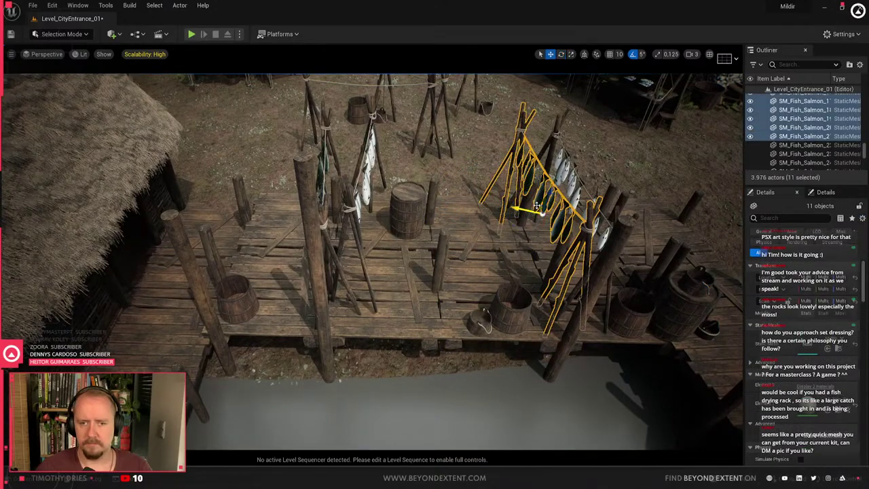
pyautogui.keyDown('alt'); pyautogui.moveTo(534, 207); pyautogui.dragTo(424, 246); pyautogui.keyUp('alt')
pyautogui.press('e')
pyautogui.moveTo(438, 216); pyautogui.dragTo(439, 271)
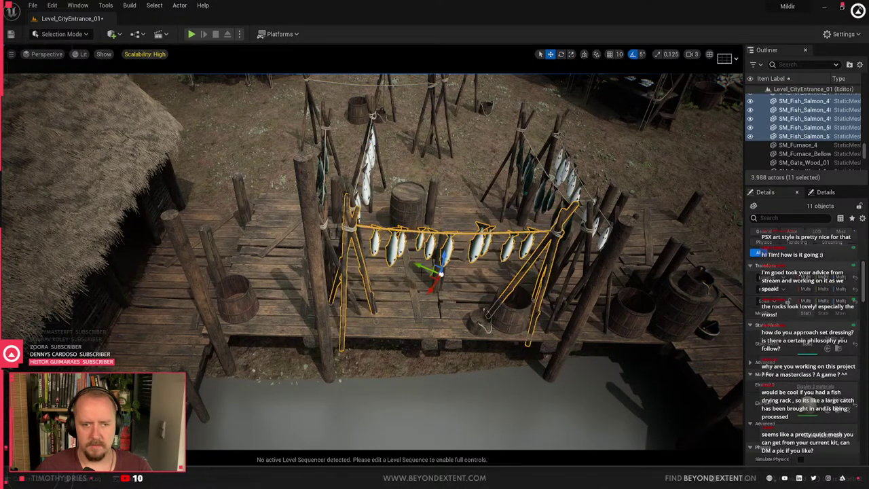
# Select all five fish racks and shift them along the deck toward the thatched building
pyautogui.keyDown('ctrl'); pyautogui.click(363, 163); pyautogui.keyUp('ctrl')
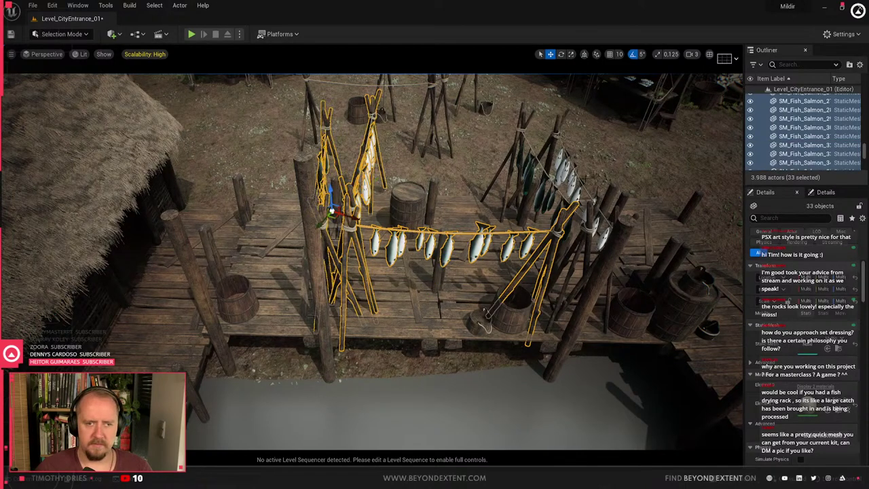
pyautogui.keyDown('ctrl'); pyautogui.click(543, 189); pyautogui.keyUp('ctrl')
pyautogui.keyDown('ctrl'); pyautogui.click(577, 193); pyautogui.keyUp('ctrl')
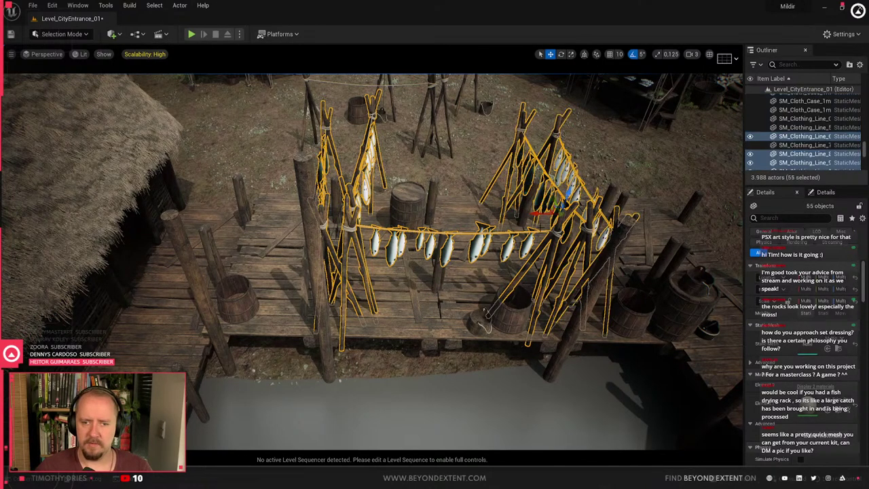
pyautogui.moveTo(539, 216); pyautogui.dragTo(435, 216)
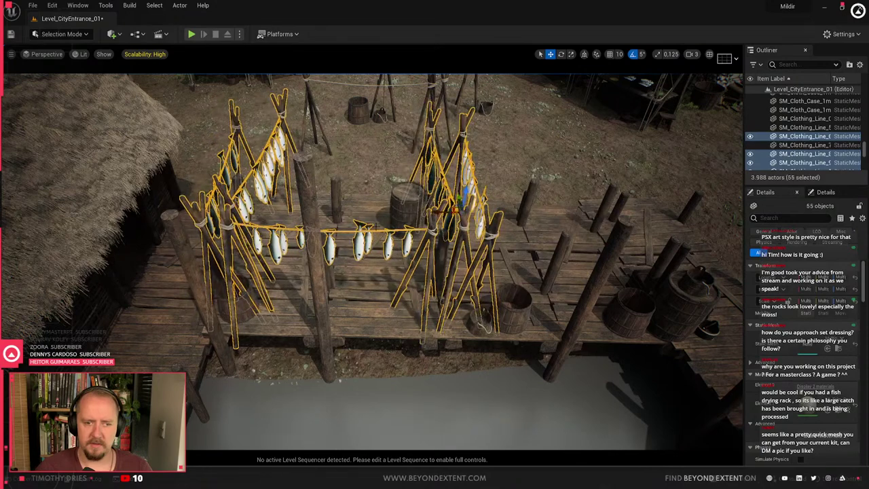
# Duplicate the waterside rack farther along the deck and copy the adjacent pair of racks to its far end
pyautogui.click(370, 241)
pyautogui.moveTo(370, 241); pyautogui.dragTo(370, 241, button='right')
pyautogui.press('d')
pyautogui.keyDown('alt'); pyautogui.moveTo(177, 273); pyautogui.dragTo(442, 278); pyautogui.keyUp('alt')
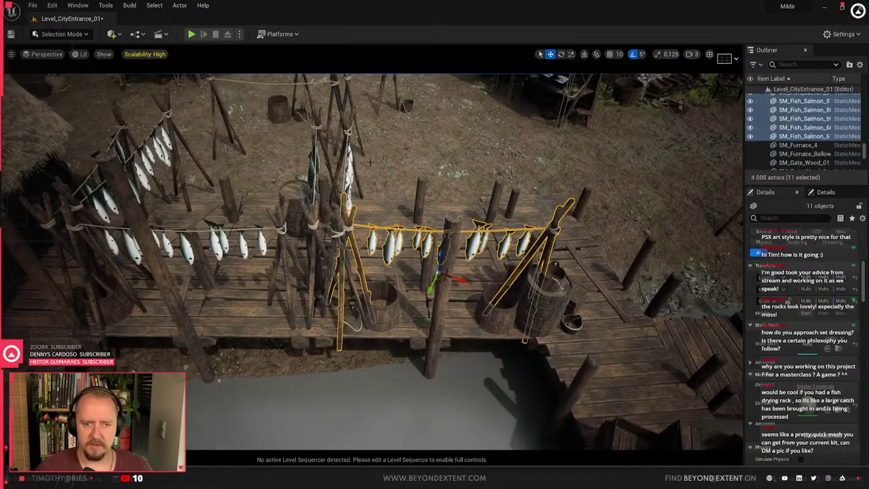
pyautogui.click(325, 204)
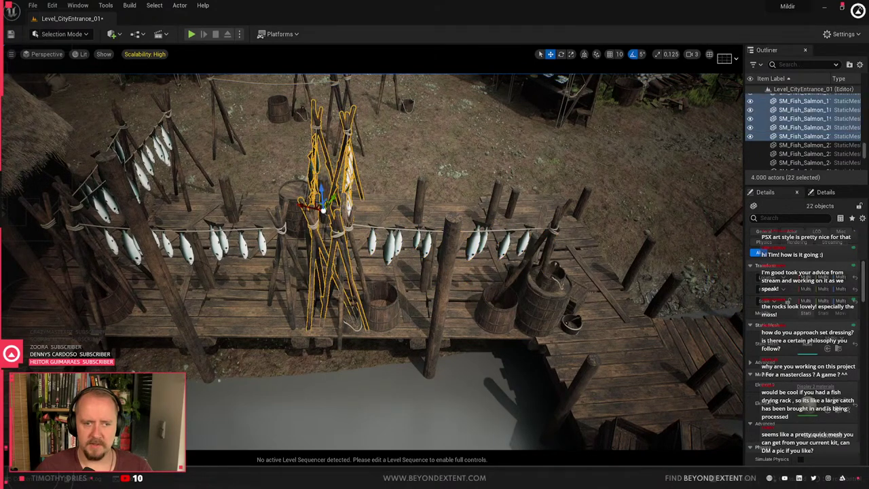
pyautogui.keyDown('alt'); pyautogui.moveTo(322, 207); pyautogui.dragTo(492, 208); pyautogui.keyUp('alt')
# Move the large bucket clear of the rack legs at the deck corner and delete the barrel behind them
pyautogui.click(497, 313)
pyautogui.moveTo(497, 312); pyautogui.dragTo(509, 360, button='right')
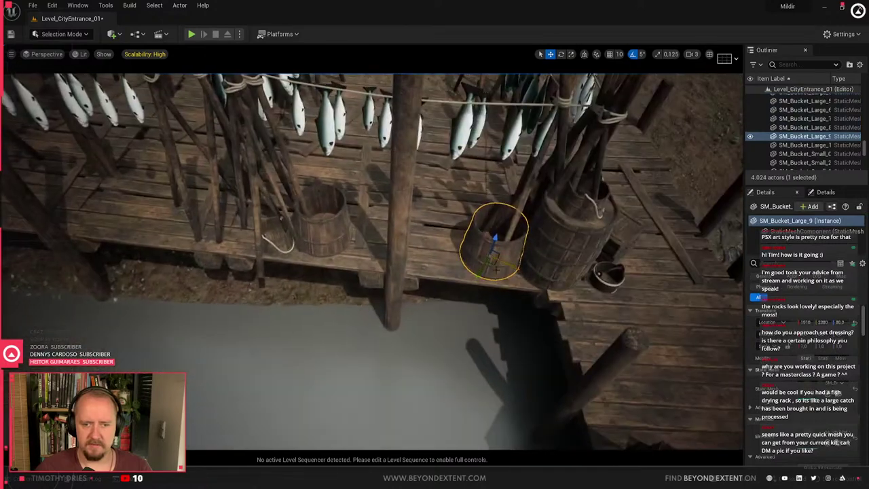
pyautogui.moveTo(494, 266); pyautogui.dragTo(464, 263)
pyautogui.click(560, 253)
pyautogui.press('Delete')
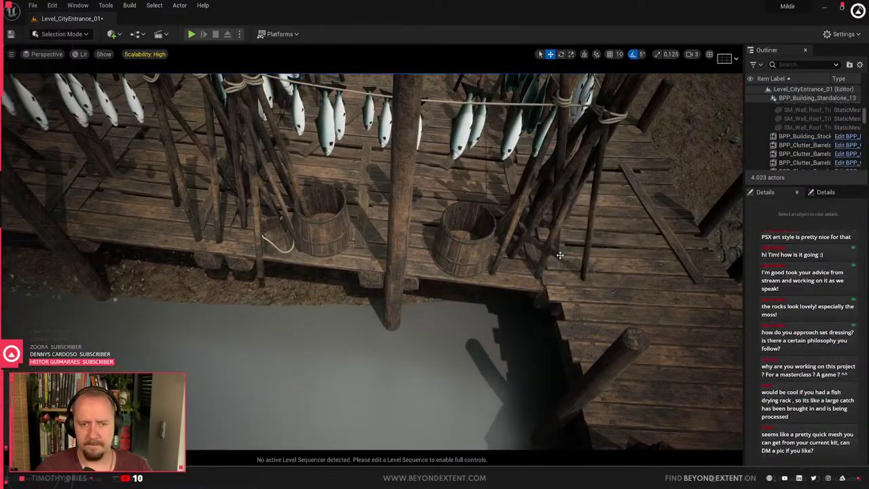
# Reposition the other large bucket toward the waterside post and move the small bucket next to it
pyautogui.click(319, 216)
pyautogui.moveTo(327, 244); pyautogui.dragTo(335, 245)
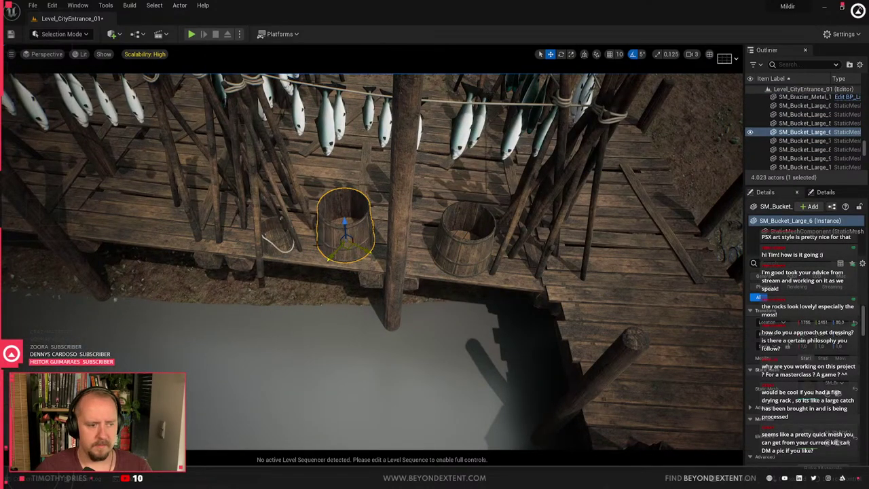
pyautogui.click(280, 248)
pyautogui.moveTo(280, 248); pyautogui.dragTo(400, 269)
# Move the large bucket near the thatched building along the deck's edge, clear of the rack legs
pyautogui.moveTo(401, 269); pyautogui.dragTo(224, 258, button='right')
pyautogui.click(322, 301)
pyautogui.moveTo(327, 307); pyautogui.dragTo(328, 314, button='right')
pyautogui.moveTo(344, 310); pyautogui.dragTo(424, 310)
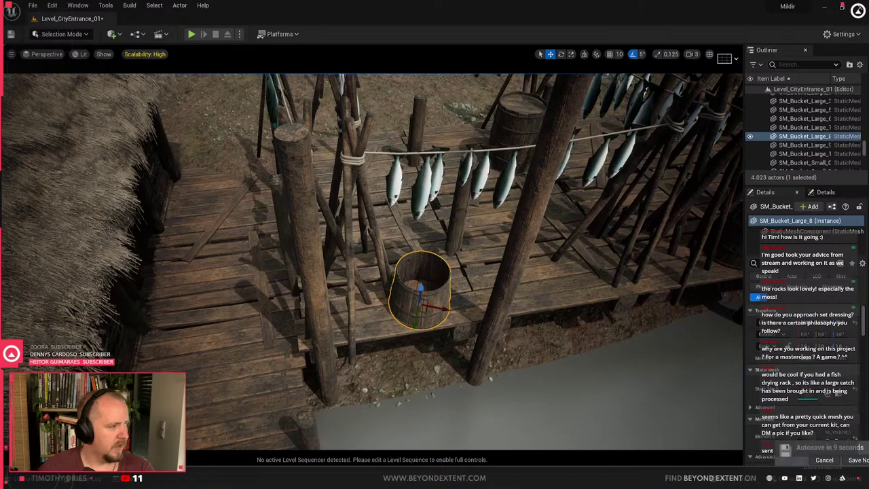
# Duplicate a fish rack onto the side of the narrow jetty that extends over the water
pyautogui.moveTo(435, 261); pyautogui.dragTo(584, 272, button='right')
pyautogui.click(506, 193)
pyautogui.moveTo(506, 194); pyautogui.dragTo(469, 258, button='right')
pyautogui.keyDown('alt'); pyautogui.moveTo(606, 180); pyautogui.dragTo(536, 183); pyautogui.keyUp('alt')
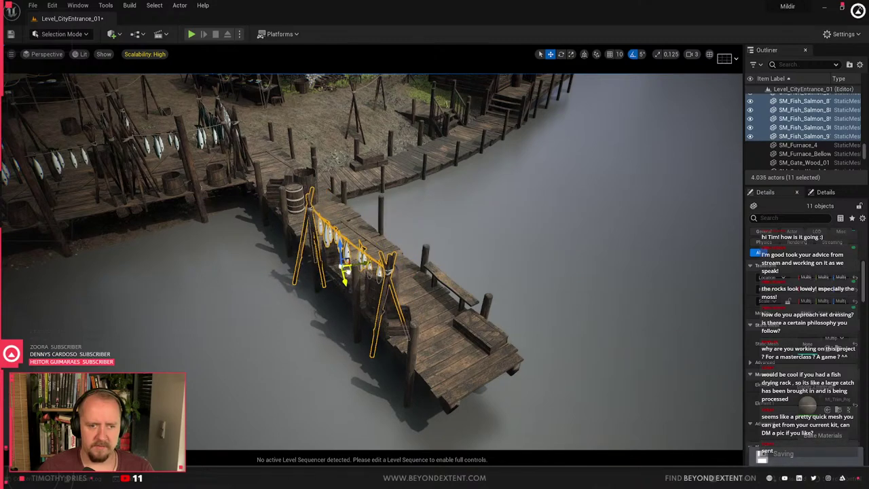
pyautogui.press('Escape')
pyautogui.moveTo(345, 199); pyautogui.dragTo(197, 199, button='right')
pyautogui.click(369, 236)
pyautogui.moveTo(381, 237); pyautogui.dragTo(381, 204)
pyautogui.press('Escape')
pyautogui.moveTo(381, 204); pyautogui.dragTo(408, 190, button='right')
pyautogui.moveTo(369, 236); pyautogui.dragTo(327, 235, button='right')
# Duplicate a deck fish rack twice into the town square and rotate one copy to meet the other at an angle
pyautogui.click(161, 310)
pyautogui.click(155, 311)
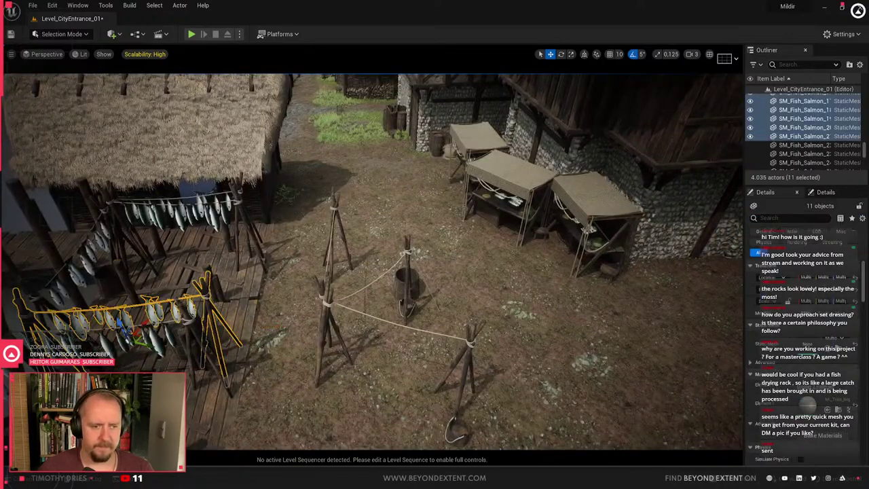
pyautogui.keyDown('alt'); pyautogui.moveTo(141, 337); pyautogui.dragTo(419, 320); pyautogui.keyUp('alt')
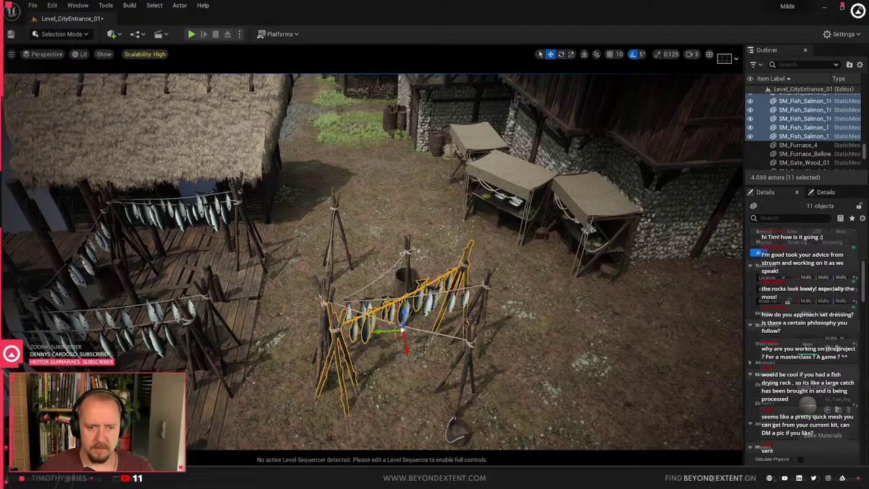
pyautogui.moveTo(384, 328); pyautogui.dragTo(379, 307)
pyautogui.press('w')
# Delete the empty double clothes line and the remaining empty clothes line around the square's fish racks
pyautogui.click(401, 324)
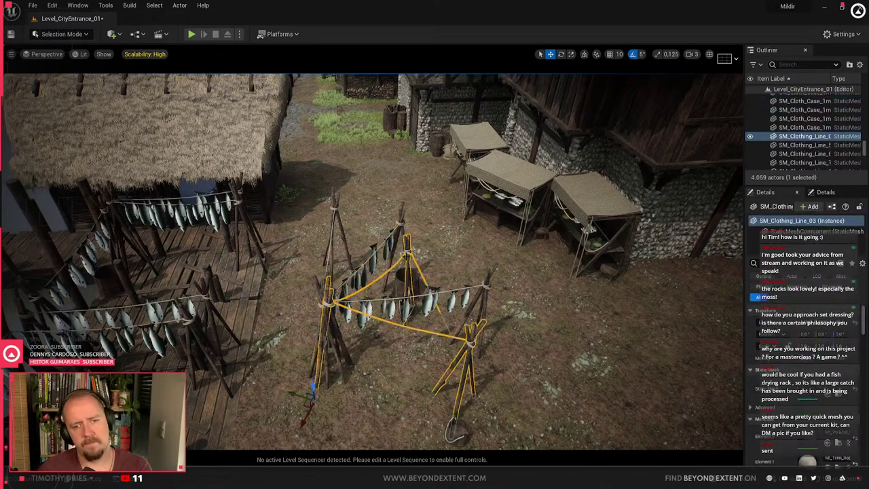
pyautogui.press('Delete')
pyautogui.moveTo(399, 285); pyautogui.dragTo(322, 312, button='right')
pyautogui.click(331, 252)
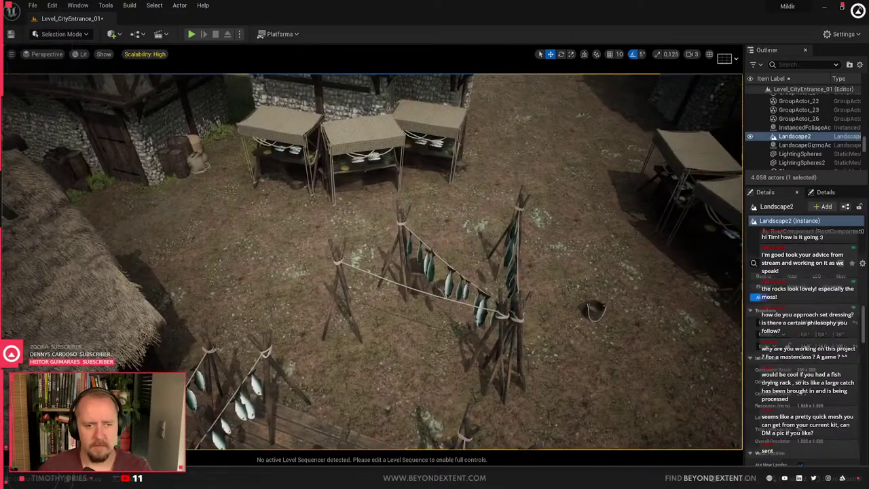
pyautogui.press('Delete')
# Place SM_Basket_Medium_02 from the Storage collection at the legs of the fish rack in the town square
pyautogui.moveTo(396, 313); pyautogui.dragTo(414, 332, button='right')
pyautogui.hotkey('ctrl', 'space')
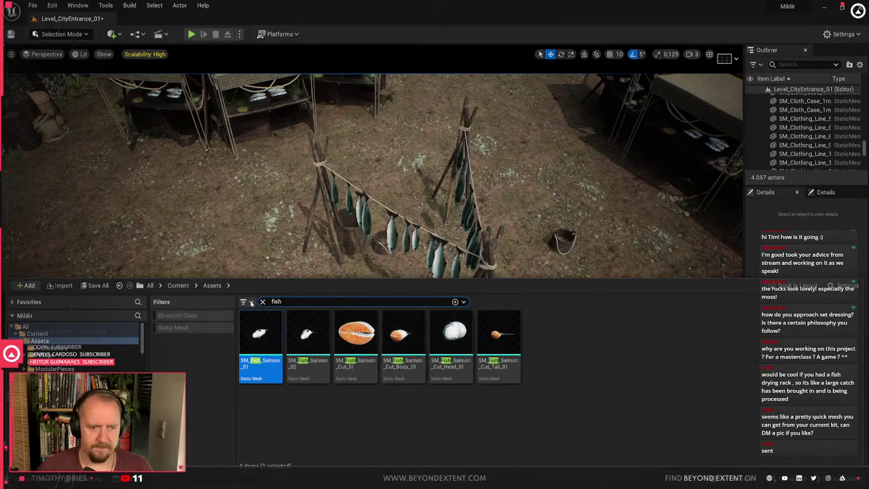
pyautogui.click(262, 302)
pyautogui.scroll(-5, 467, 389)
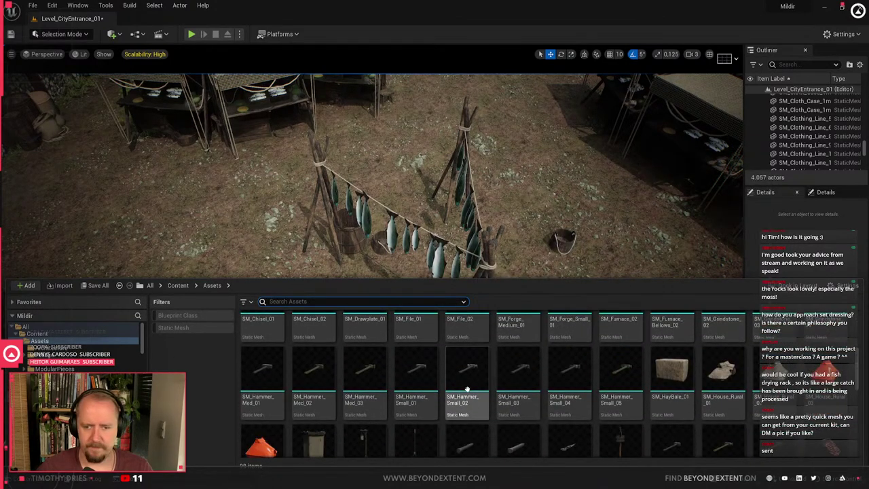
pyautogui.click(47, 445)
pyautogui.click(48, 424)
pyautogui.click(47, 438)
pyautogui.moveTo(252, 427); pyautogui.dragTo(320, 256)
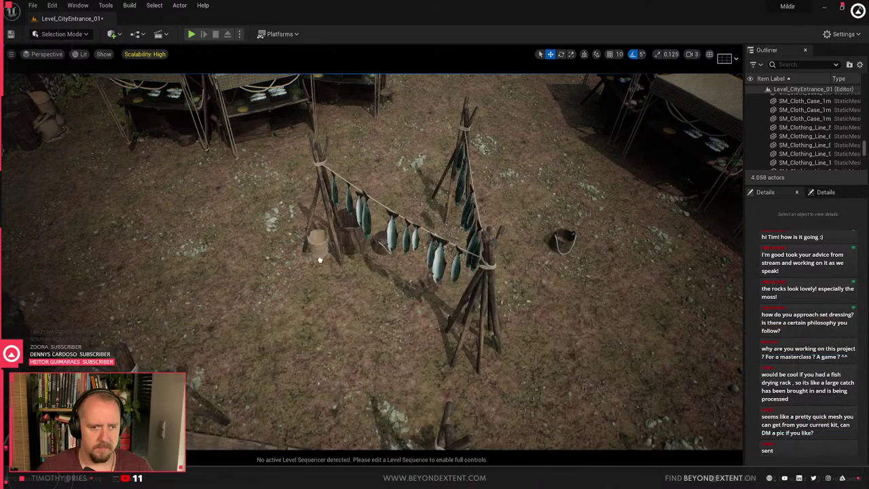
pyautogui.press('Escape')
# Delete the lone bucket standing apart from the square's fish racks
pyautogui.moveTo(325, 255); pyautogui.dragTo(462, 340, button='right')
pyautogui.moveTo(231, 272); pyautogui.dragTo(475, 265, button='right')
pyautogui.click(378, 282)
pyautogui.press('Delete')
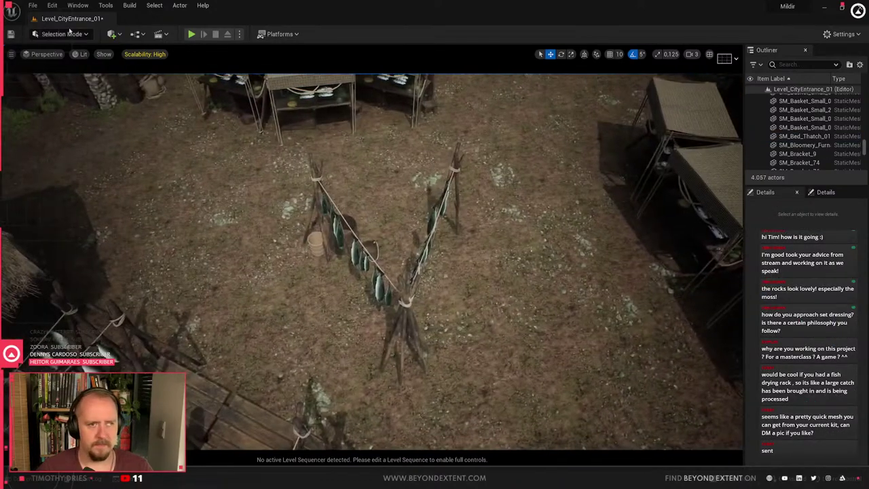
# Set up landscape painting with the Dirt_02 layer, tool strength 0.2 and brush size 200 for the ground around the fish racks
pyautogui.click(68, 34)
pyautogui.click(72, 64)
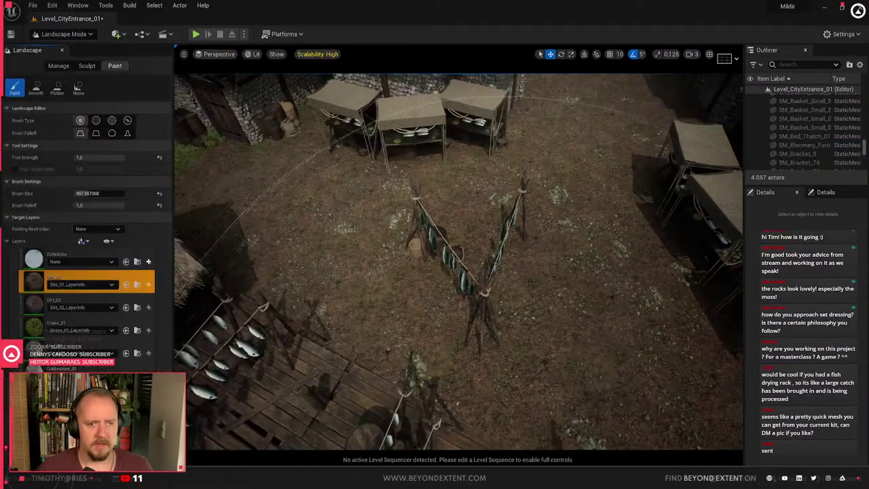
pyautogui.click(75, 301)
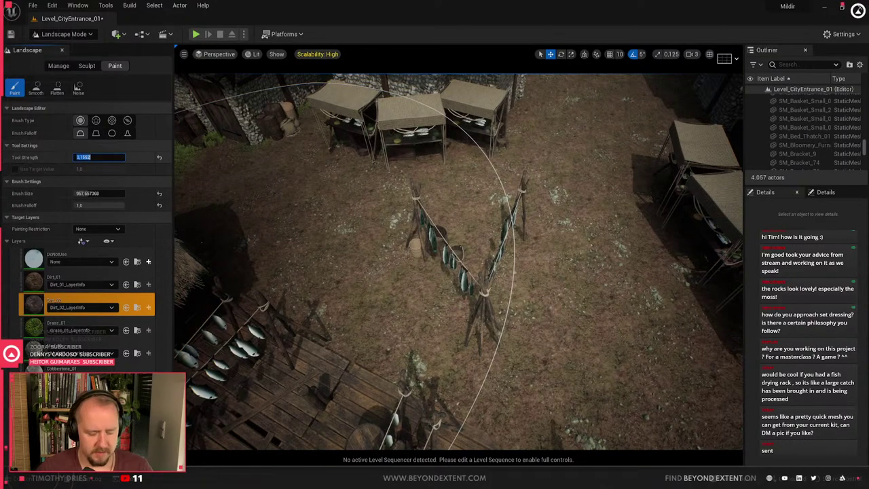
pyautogui.moveTo(89, 193); pyautogui.dragTo(79, 193)
pyautogui.click(91, 194)
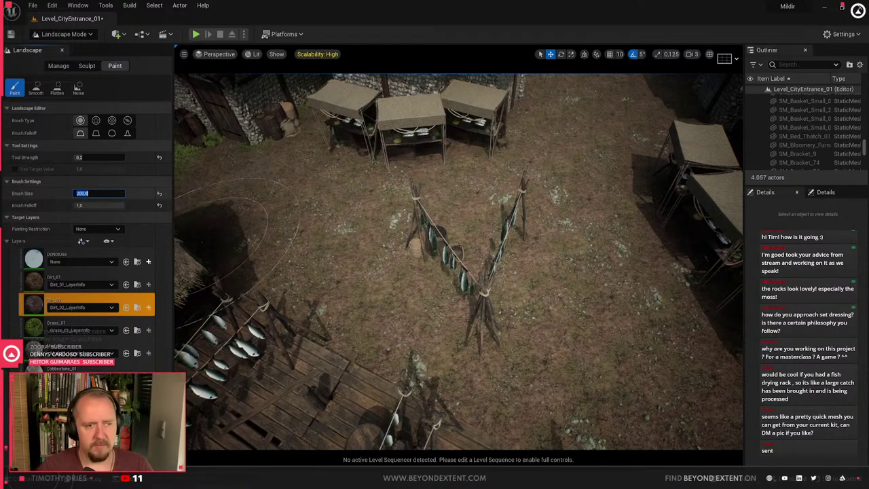
pyautogui.press('Return')
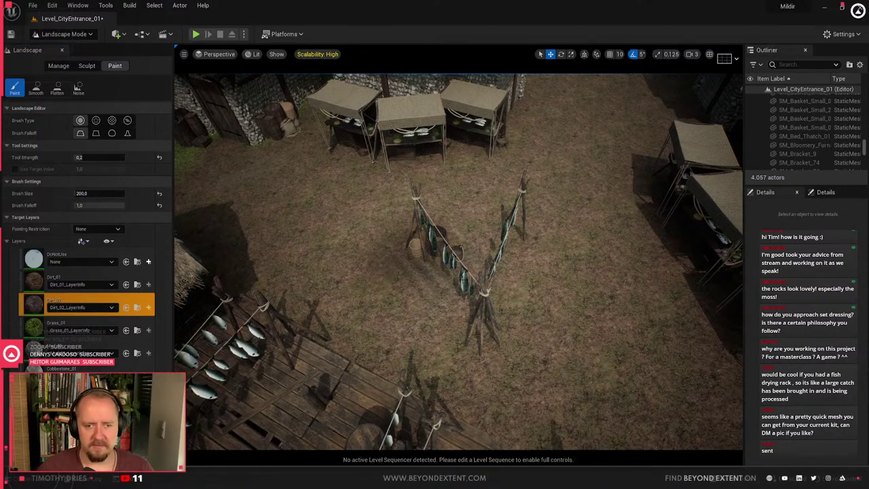
# Paint the stony ground layer listed below Grass_01 under the square's fish racks and along the shore beside the decking
pyautogui.click(72, 280)
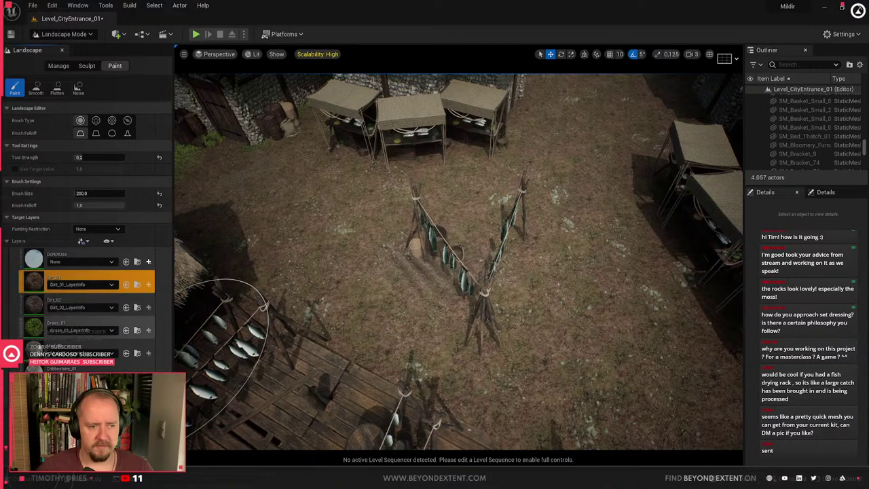
pyautogui.click(75, 348)
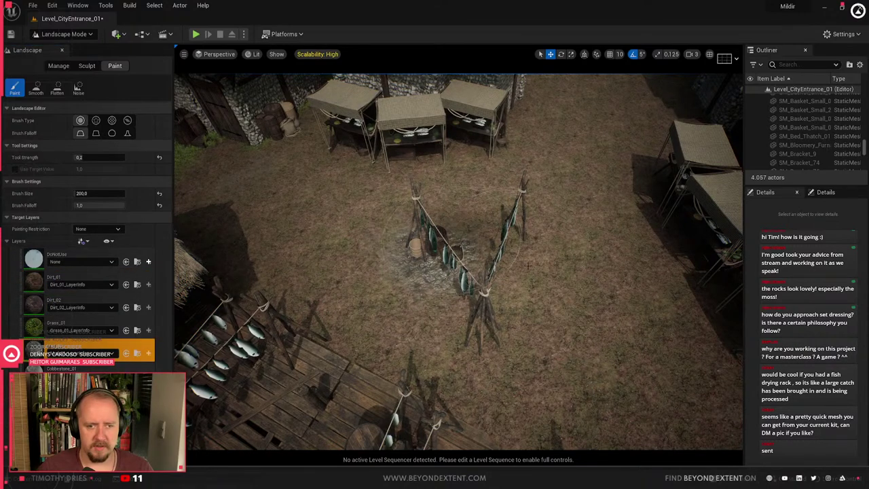
pyautogui.moveTo(473, 309); pyautogui.dragTo(496, 289)
pyautogui.moveTo(475, 306); pyautogui.dragTo(352, 229, button='right')
pyautogui.moveTo(448, 336); pyautogui.dragTo(392, 227)
pyautogui.moveTo(313, 259); pyautogui.dragTo(302, 302, button='right')
pyautogui.moveTo(448, 278)
pyautogui.mouseDown(button='right')
pyautogui.moveTo(442, 275)
pyautogui.moveTo(449, 278)
pyautogui.mouseUp(button='right')
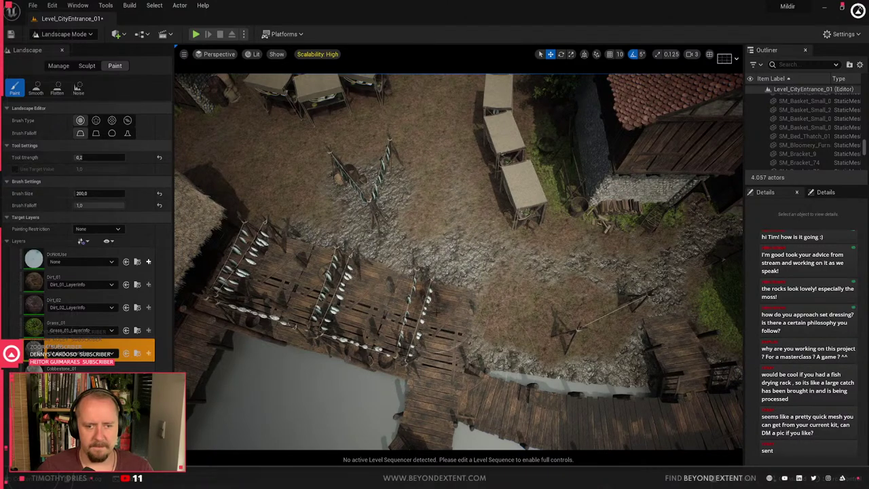
# Extend the stony ground layer from the fish racks toward the thatched building and the market stalls
pyautogui.moveTo(459, 271); pyautogui.dragTo(547, 272, button='right')
pyautogui.moveTo(406, 275); pyautogui.dragTo(429, 285, button='right')
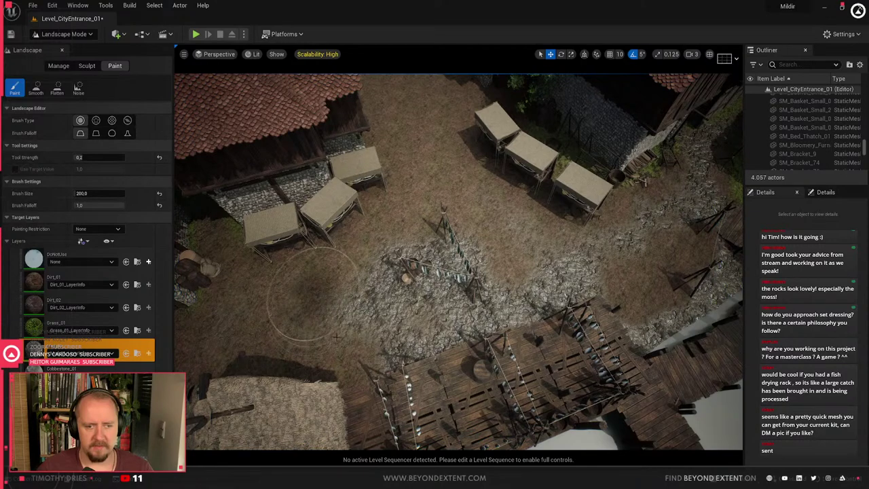
pyautogui.moveTo(486, 197); pyautogui.dragTo(463, 216)
pyautogui.moveTo(579, 248); pyautogui.dragTo(553, 193, button='right')
pyautogui.moveTo(469, 211); pyautogui.dragTo(370, 197, button='right')
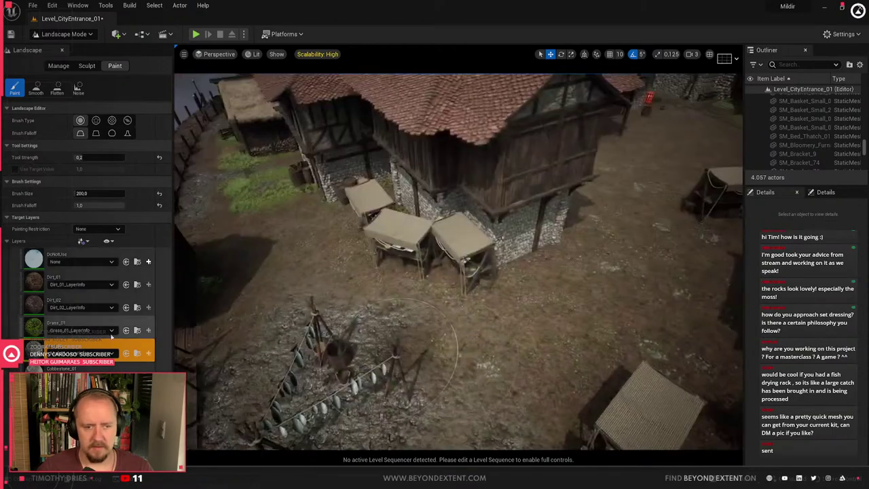
# Paint the Grass_01 layer at strength 0.45 along the house walls and behind the market stalls, then return to object selection
pyautogui.click(35, 329)
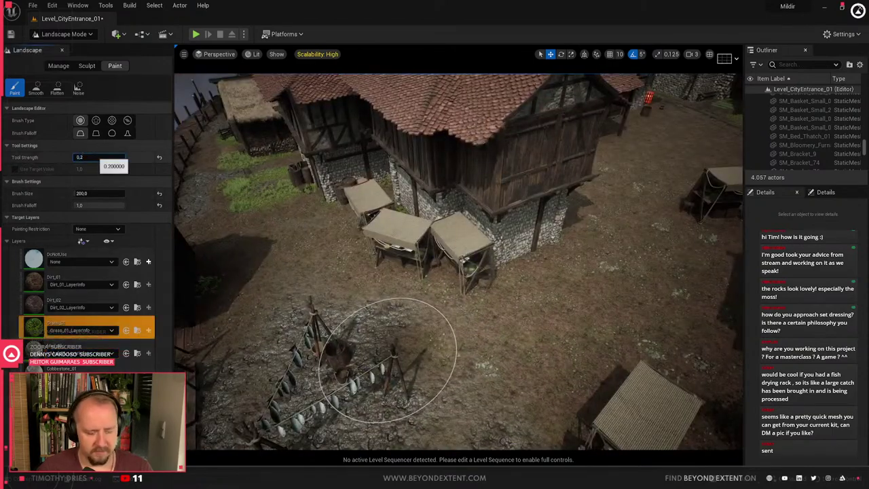
pyautogui.click(499, 260)
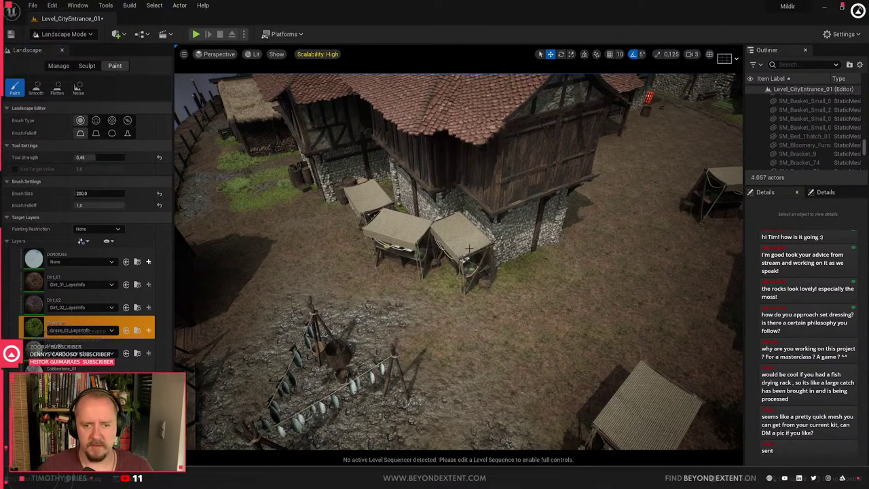
pyautogui.moveTo(486, 287)
pyautogui.mouseDown(button='right')
pyautogui.moveTo(550, 292)
pyautogui.moveTo(605, 279)
pyautogui.mouseUp(button='right')
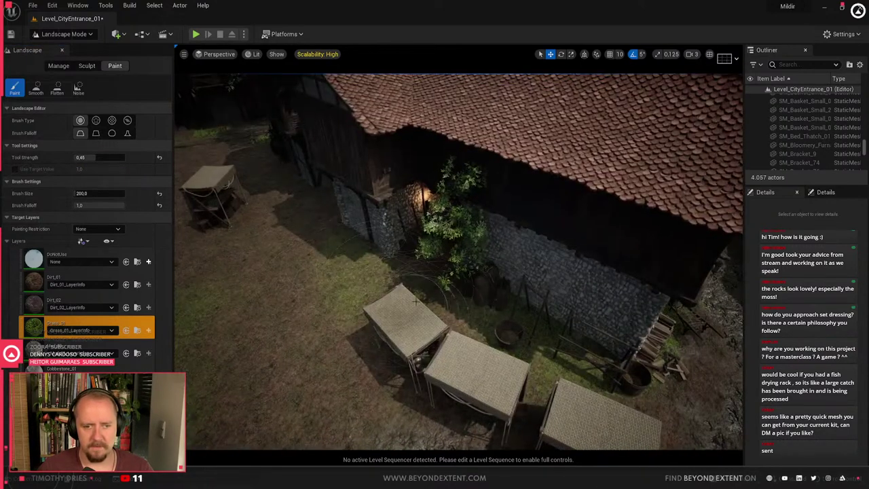
pyautogui.moveTo(412, 334)
pyautogui.mouseDown(button='right')
pyautogui.moveTo(299, 258)
pyautogui.moveTo(319, 319)
pyautogui.moveTo(353, 326)
pyautogui.moveTo(408, 292)
pyautogui.mouseUp(button='right')
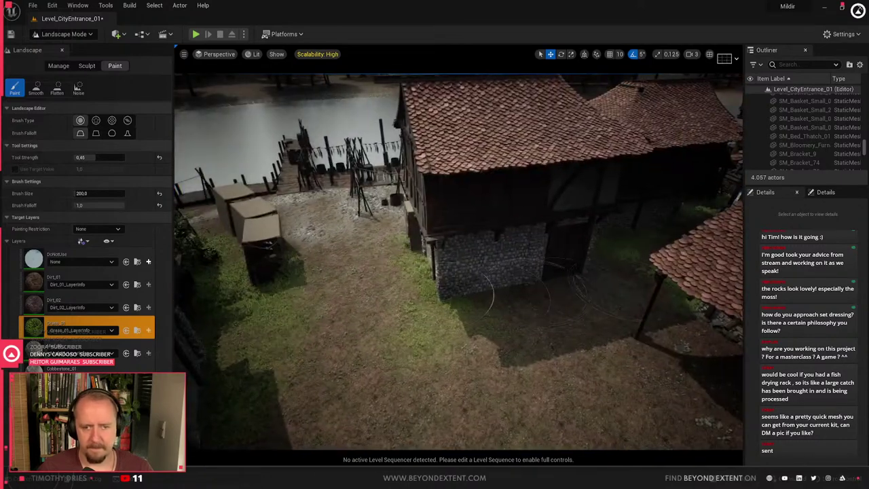
pyautogui.moveTo(484, 307)
pyautogui.mouseDown(button='right')
pyautogui.moveTo(414, 282)
pyautogui.moveTo(353, 319)
pyautogui.mouseUp(button='right')
pyautogui.moveTo(442, 297); pyautogui.dragTo(597, 320, button='right')
pyautogui.moveTo(411, 323)
pyautogui.mouseDown(button='right')
pyautogui.moveTo(440, 269)
pyautogui.moveTo(417, 275)
pyautogui.moveTo(435, 266)
pyautogui.mouseUp(button='right')
pyautogui.click(65, 34)
pyautogui.click(61, 49)
pyautogui.click(411, 373)
pyautogui.press('Escape')
pyautogui.moveTo(412, 372); pyautogui.dragTo(434, 387, button='right')
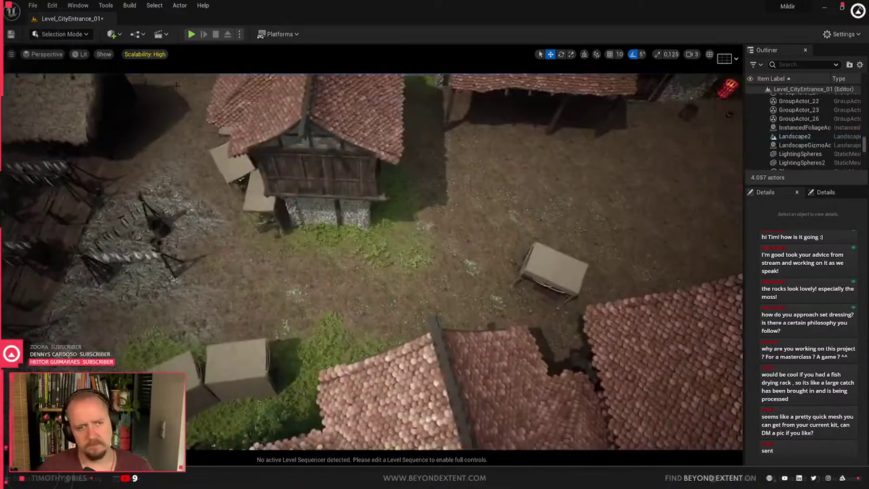
# Paint the stony ground layer at strength 0.2 into the dirt passage between the two houses
pyautogui.click(81, 35)
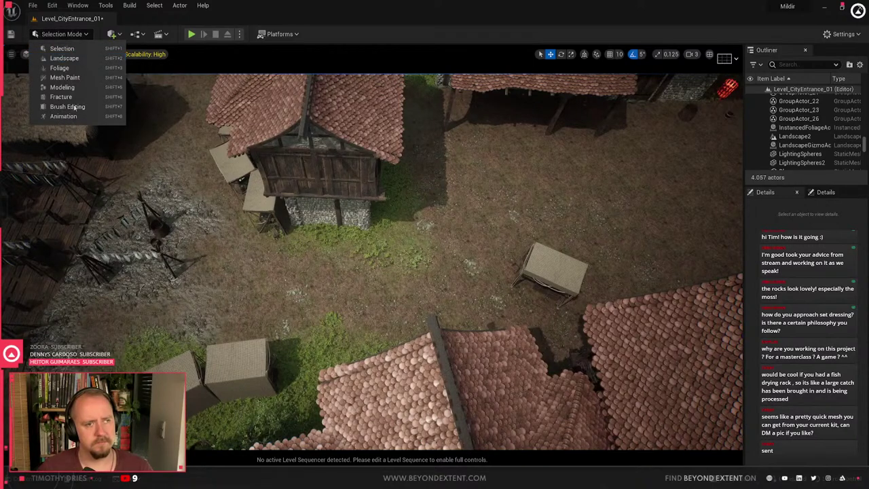
pyautogui.click(65, 58)
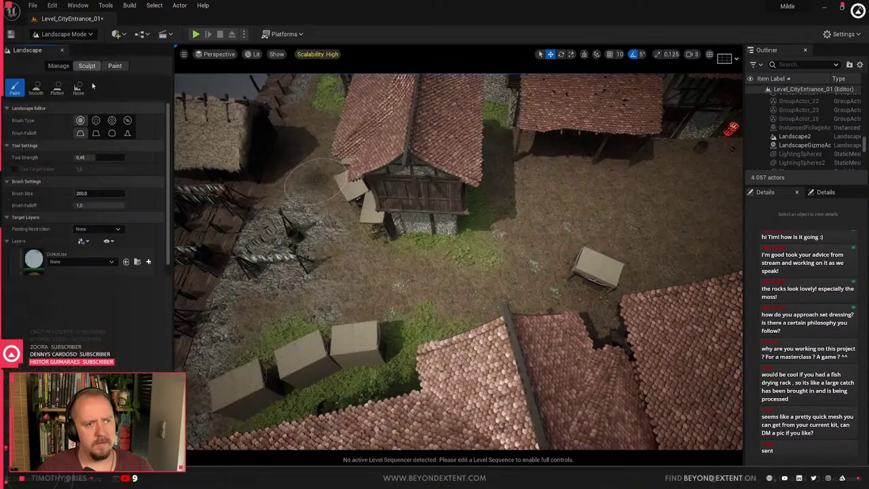
pyautogui.click(71, 347)
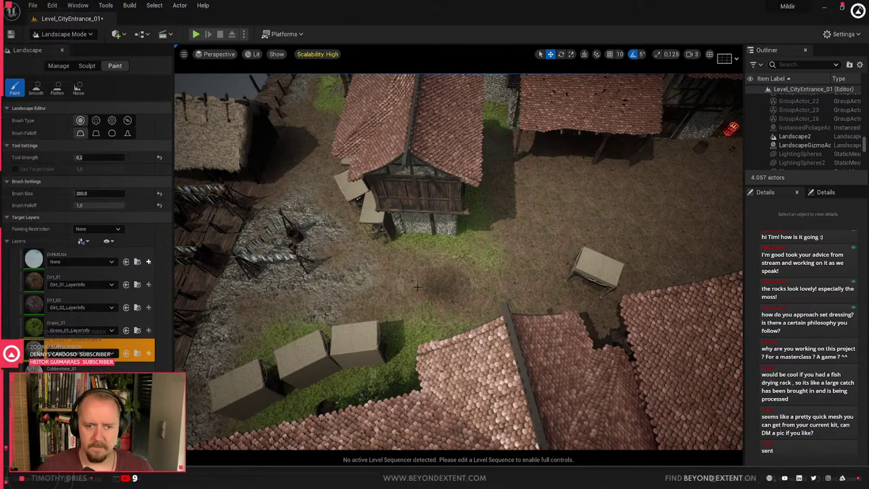
pyautogui.moveTo(491, 289)
pyautogui.mouseDown()
pyautogui.moveTo(550, 258)
pyautogui.moveTo(520, 275)
pyautogui.mouseUp()
# Return to object selection and delete the lone market stall in the passage beyond the square
pyautogui.click(66, 34)
pyautogui.click(83, 48)
pyautogui.moveTo(417, 233); pyautogui.dragTo(502, 221, button='right')
pyautogui.click(418, 235)
pyautogui.press('Delete')
# Delete two of the three market stalls in the row by the stone wall, keeping the one nearest the tree
pyautogui.moveTo(373, 222); pyautogui.dragTo(506, 265, button='right')
pyautogui.moveTo(299, 156); pyautogui.dragTo(228, 155, button='right')
pyautogui.moveTo(370, 234); pyautogui.dragTo(489, 234, button='right')
pyautogui.click(490, 234)
pyautogui.click(374, 218)
pyautogui.moveTo(373, 218); pyautogui.dragTo(373, 209, button='right')
pyautogui.moveTo(417, 235); pyautogui.dragTo(417, 235, button='right')
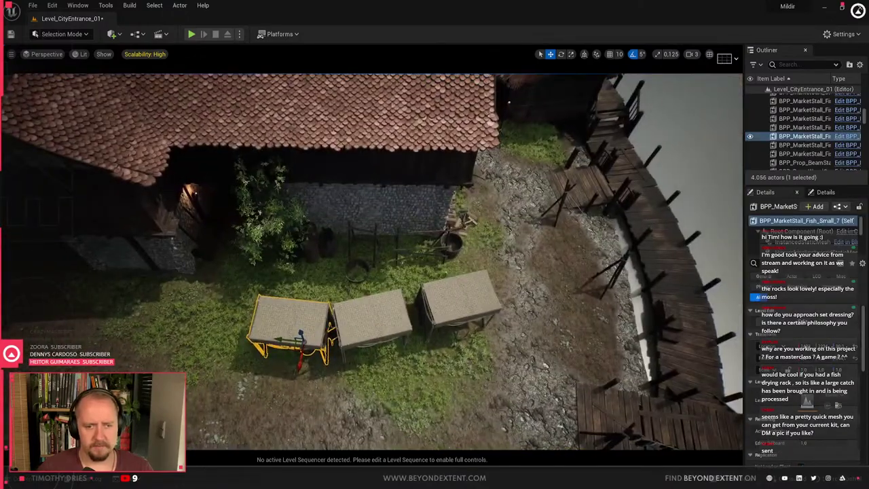
pyautogui.click(373, 316)
pyautogui.keyDown('ctrl'); pyautogui.click(459, 299); pyautogui.keyUp('ctrl')
pyautogui.press('Delete')
# Move the remaining fish stall back toward the tree and rotate it to line up with the stone wall
pyautogui.moveTo(459, 299)
pyautogui.mouseDown(button='right')
pyautogui.moveTo(459, 265)
pyautogui.moveTo(459, 285)
pyautogui.mouseUp(button='right')
pyautogui.click(442, 191)
pyautogui.moveTo(442, 190); pyautogui.dragTo(468, 163, button='right')
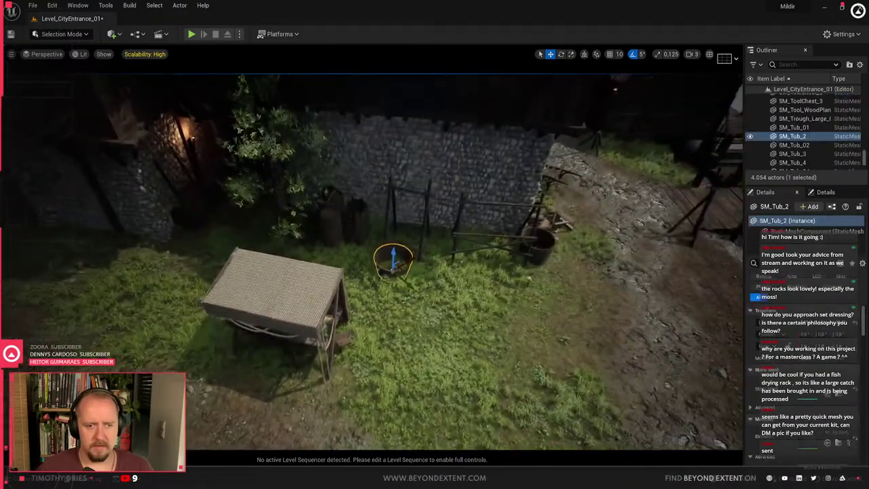
pyautogui.click(286, 292)
pyautogui.moveTo(292, 352); pyautogui.dragTo(297, 328)
pyautogui.press('e')
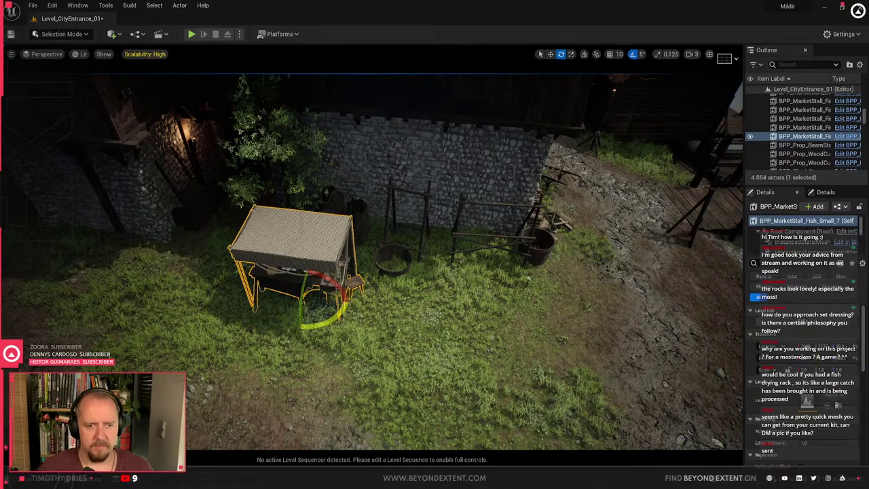
pyautogui.press('Escape')
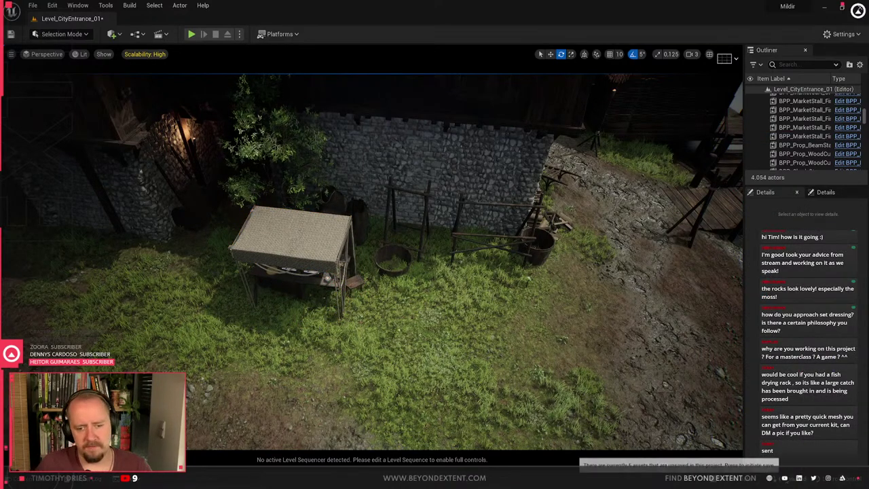
# Delete the small tanning rack and the tub beside the fish stall
pyautogui.click(425, 230)
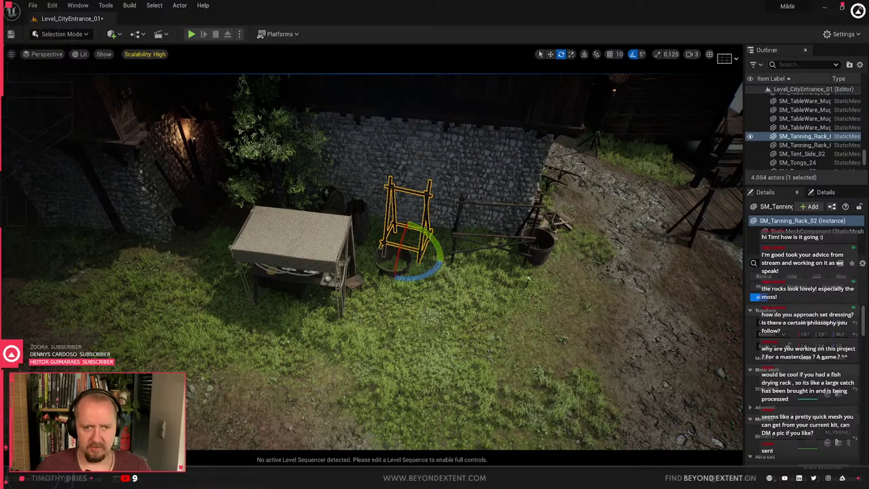
pyautogui.press('Delete')
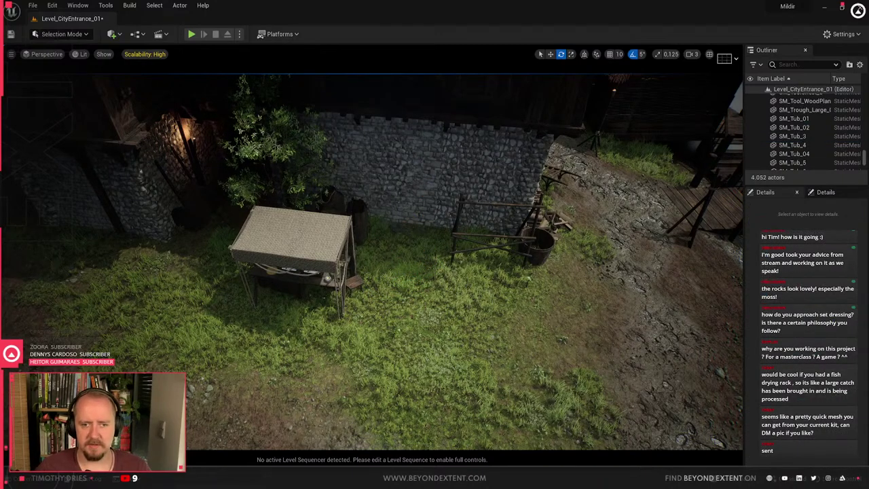
# Scale up the remaining tanning rack beside the stone wall
pyautogui.click(504, 227)
pyautogui.click(496, 252)
pyautogui.moveTo(503, 247); pyautogui.dragTo(447, 293, button='right')
pyautogui.moveTo(446, 293); pyautogui.dragTo(461, 297)
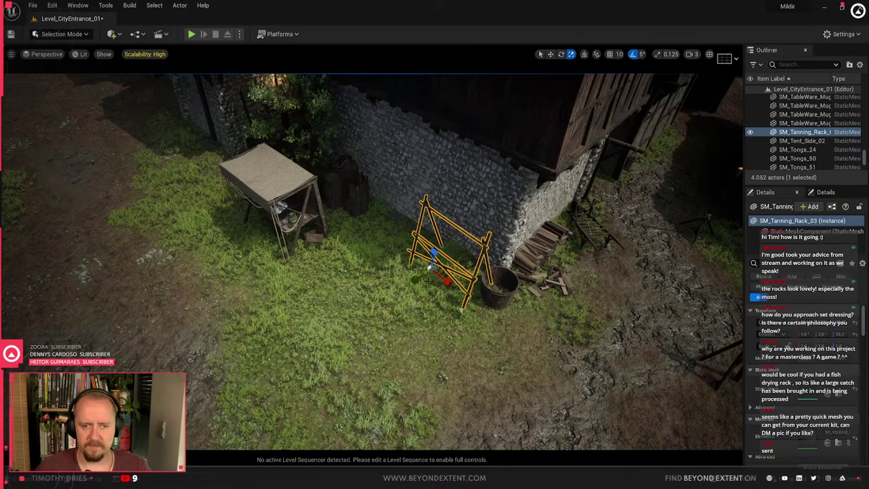
pyautogui.moveTo(431, 271); pyautogui.dragTo(470, 286)
pyautogui.press('w')
pyautogui.press('Escape')
# Duplicate the tanning rack along the stone wall and stretch both racks deeper, away from the wall
pyautogui.moveTo(433, 284); pyautogui.dragTo(381, 319, button='right')
pyautogui.click(433, 284)
pyautogui.click(438, 278)
pyautogui.moveTo(439, 279); pyautogui.dragTo(476, 292, button='right')
pyautogui.press('r')
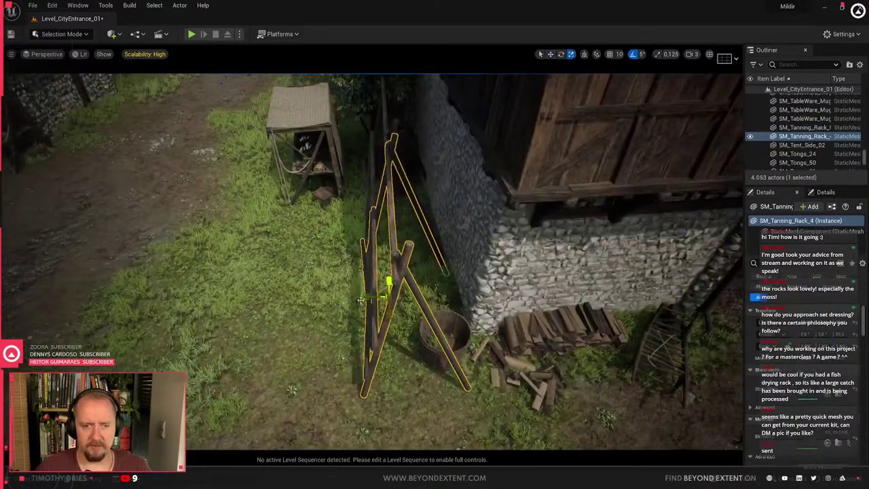
pyautogui.moveTo(363, 296); pyautogui.dragTo(343, 299)
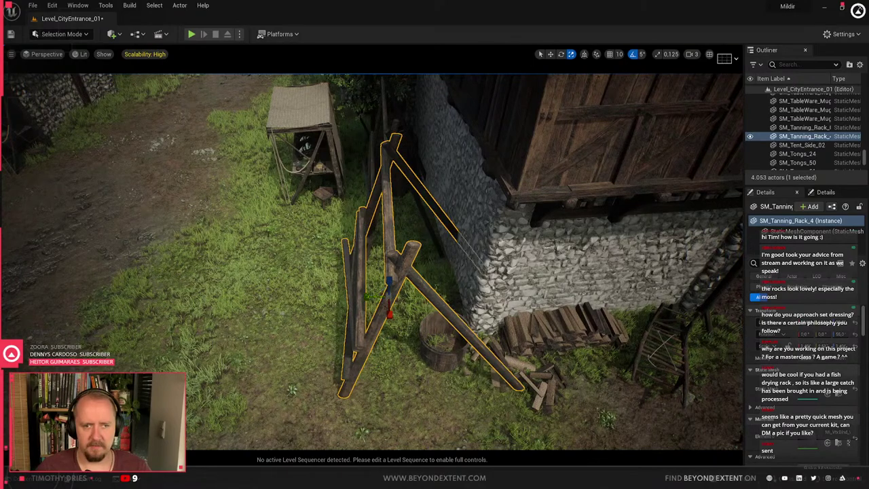
pyautogui.click(422, 216)
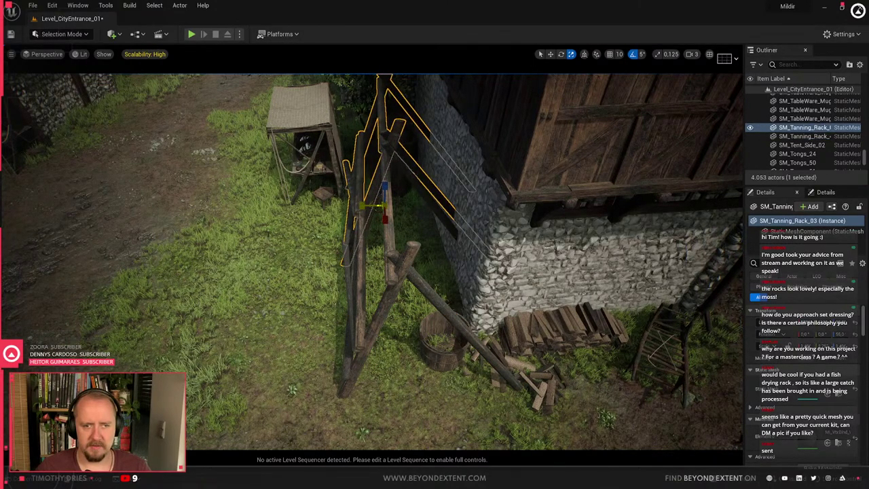
pyautogui.press('Escape')
# Slide the duplicated tanning rack along the stone wall toward the fish stall so it overlaps the first rack
pyautogui.moveTo(378, 205); pyautogui.dragTo(434, 204, button='right')
pyautogui.click(531, 195)
pyautogui.click(543, 167)
pyautogui.moveTo(543, 167); pyautogui.dragTo(543, 136, button='right')
pyautogui.press('w')
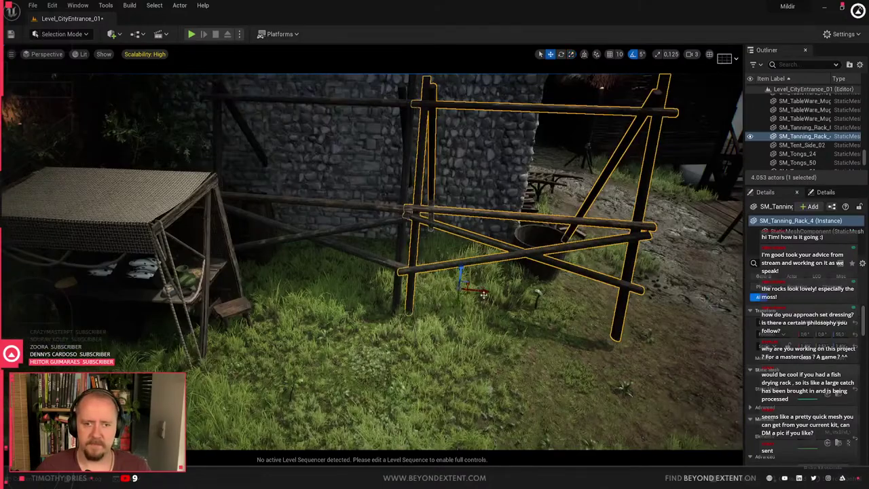
pyautogui.moveTo(483, 292); pyautogui.dragTo(394, 295)
pyautogui.press('Escape')
pyautogui.moveTo(394, 295); pyautogui.dragTo(470, 229, button='right')
pyautogui.click(470, 229)
pyautogui.moveTo(410, 298); pyautogui.dragTo(292, 318, button='right')
pyautogui.press('Escape')
# Remove SM_Basket_Medium_02 from the Storage collection and open the Assets folder
pyautogui.hotkey('ctrl', 'space')
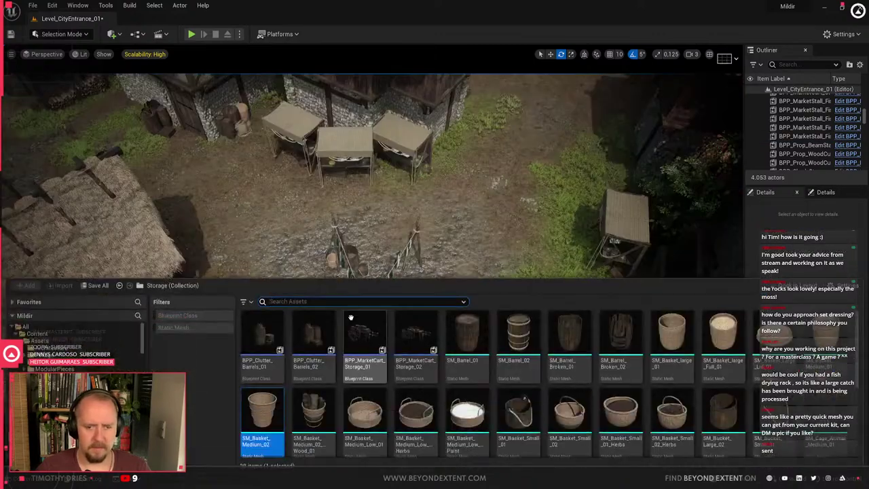
pyautogui.scroll(-2, 581, 422)
pyautogui.scroll(2, 580, 426)
pyautogui.press('Delete')
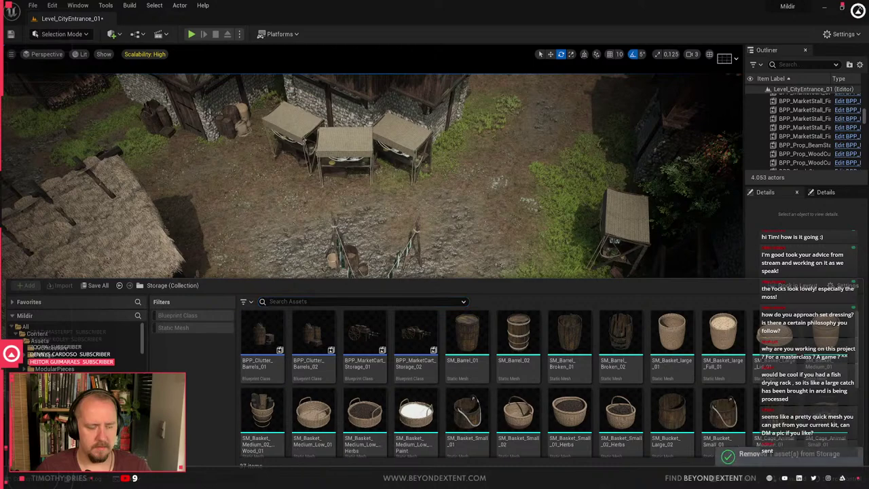
pyautogui.click(39, 342)
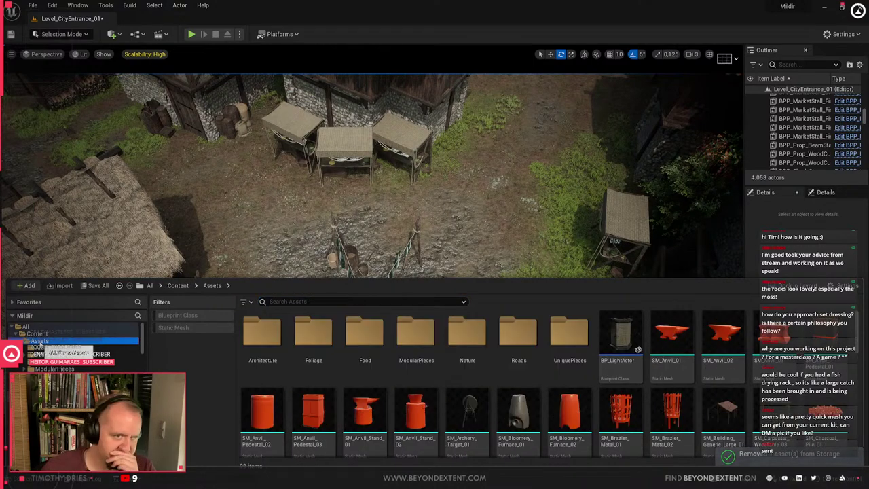
# Place SM_Building_Shelter_Small_02 from the static meshes in front of the fish stalls and delete the stall behind it
pyautogui.click(175, 328)
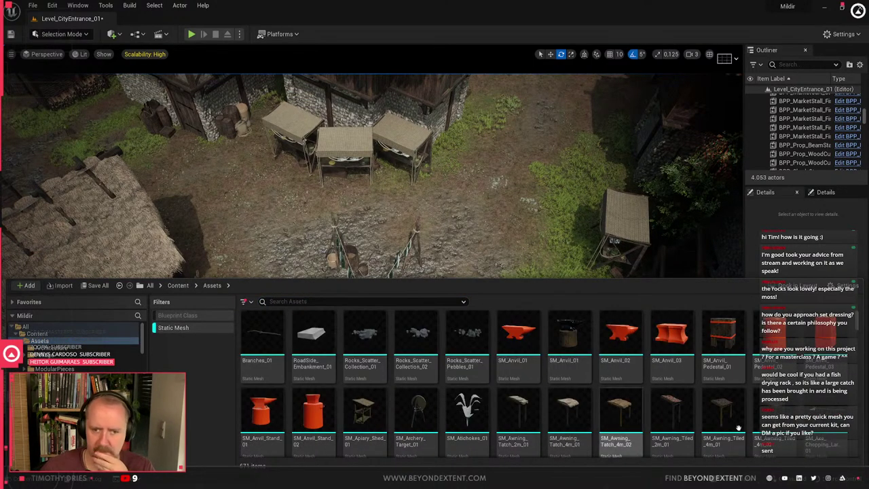
pyautogui.scroll(-2, 710, 401)
pyautogui.scroll(-1, 710, 400)
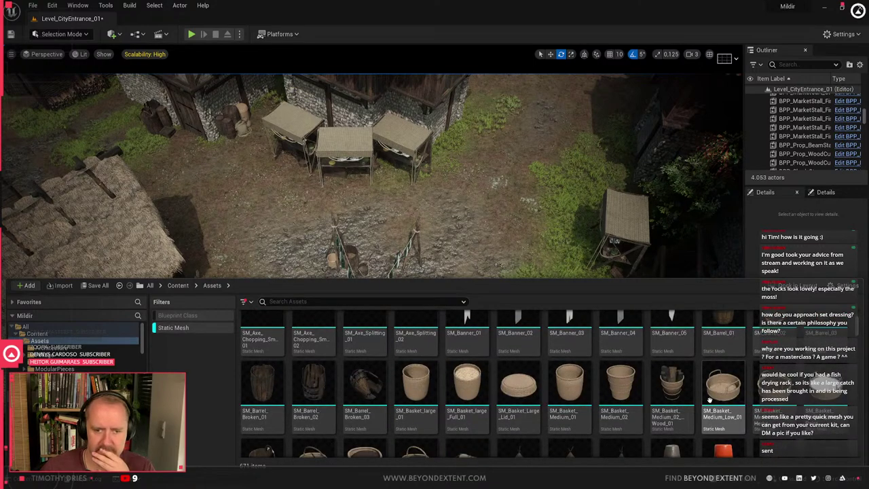
pyautogui.scroll(-1, 710, 401)
pyautogui.scroll(-4, 710, 400)
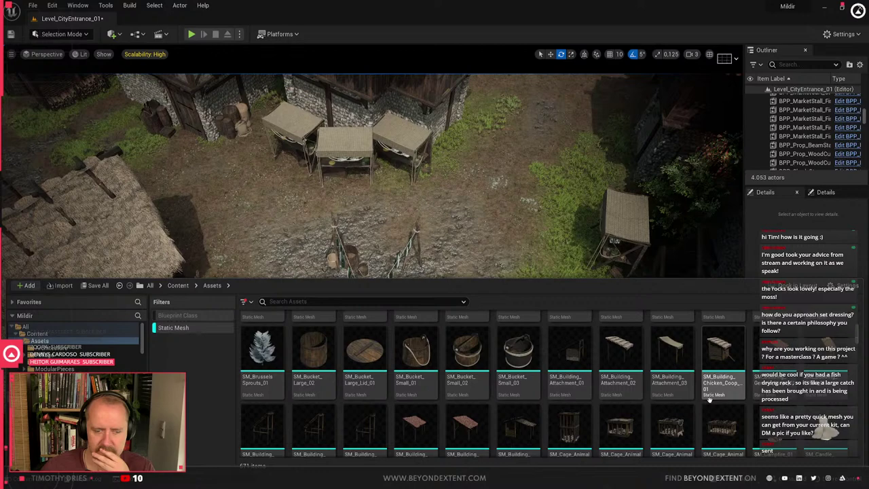
pyautogui.moveTo(301, 434); pyautogui.dragTo(301, 195)
pyautogui.press('f')
pyautogui.click(352, 182)
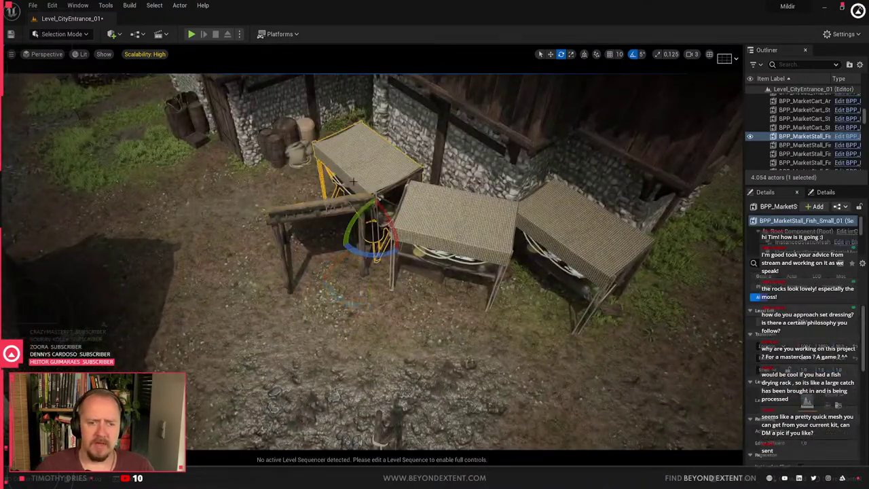
pyautogui.press('Delete')
# Try the wooden shelter in the deleted stall's place beside the remaining fish stalls
pyautogui.click(363, 267)
pyautogui.moveTo(350, 303); pyautogui.dragTo(395, 270)
pyautogui.moveTo(395, 271); pyautogui.dragTo(369, 309, button='right')
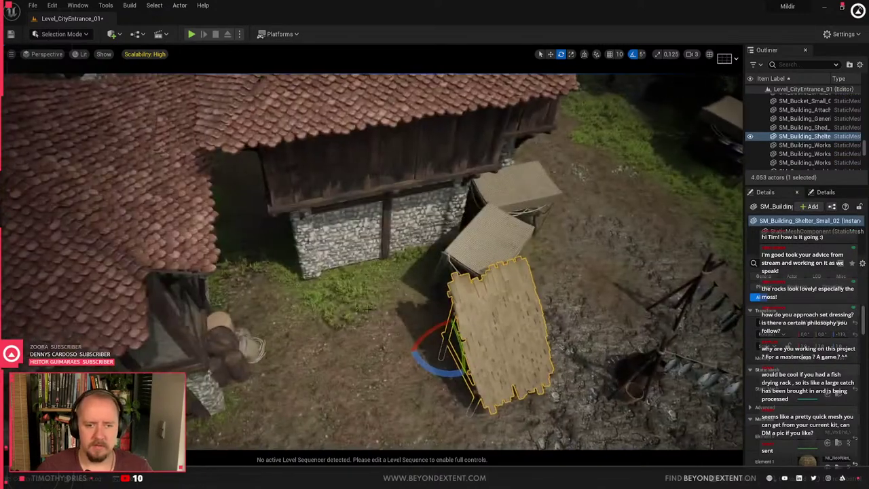
pyautogui.press('Delete')
# Place the canvas awning SM_Building_Attachment_03 against the stone wall beside the fish stalls
pyautogui.hotkey('ctrl', 'space')
pyautogui.moveTo(658, 296); pyautogui.dragTo(412, 355)
pyautogui.moveTo(407, 389); pyautogui.dragTo(327, 356)
pyautogui.moveTo(322, 359); pyautogui.dragTo(204, 343)
pyautogui.keyDown('alt'); pyautogui.moveTo(337, 327); pyautogui.dragTo(423, 287); pyautogui.keyUp('alt')
pyautogui.press('Escape')
# Delete the fish stall nearest the awning and reposition the remaining stall at the corner of the stone wall
pyautogui.click(337, 328)
pyautogui.press('e')
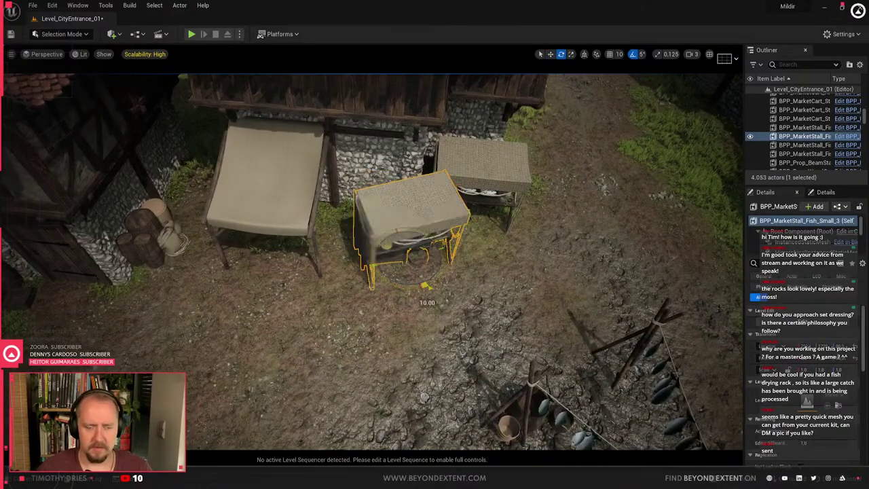
pyautogui.press('Delete')
pyautogui.keyDown('alt'); pyautogui.moveTo(419, 284); pyautogui.dragTo(414, 249); pyautogui.keyUp('alt')
pyautogui.click(514, 262)
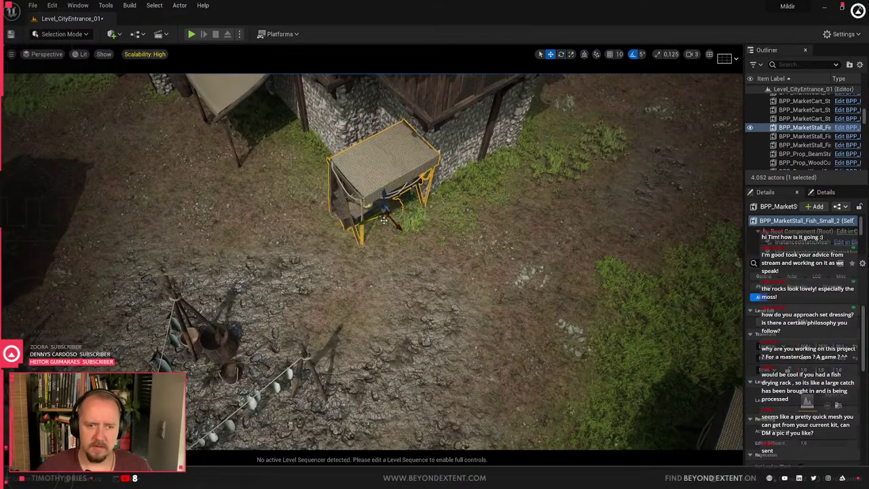
pyautogui.moveTo(485, 197)
pyautogui.mouseDown(button='right')
pyautogui.moveTo(435, 183)
pyautogui.moveTo(401, 193)
pyautogui.moveTo(428, 197)
pyautogui.moveTo(387, 210)
pyautogui.moveTo(475, 203)
pyautogui.moveTo(479, 190)
pyautogui.mouseUp(button='right')
# Duplicate the canvas awning and line the copy up directly beside the first one along the stone wall
pyautogui.click(303, 175)
pyautogui.moveTo(303, 175); pyautogui.dragTo(326, 178, button='right')
pyautogui.keyDown('alt'); pyautogui.moveTo(148, 365); pyautogui.dragTo(310, 399); pyautogui.keyUp('alt')
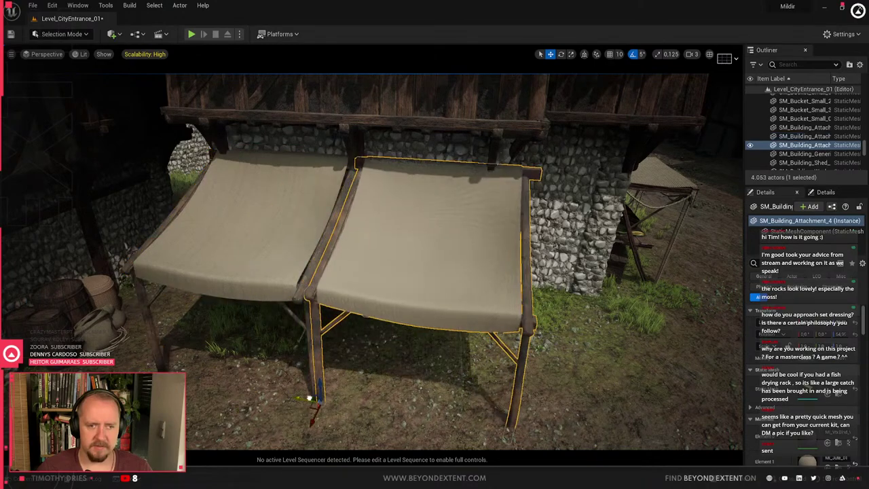
pyautogui.moveTo(310, 398); pyautogui.dragTo(258, 339, button='right')
pyautogui.keyDown('ctrl'); pyautogui.click(299, 265); pyautogui.keyUp('ctrl')
pyautogui.moveTo(299, 265)
pyautogui.mouseDown(button='right')
pyautogui.moveTo(326, 261)
pyautogui.moveTo(285, 259)
pyautogui.mouseUp(button='right')
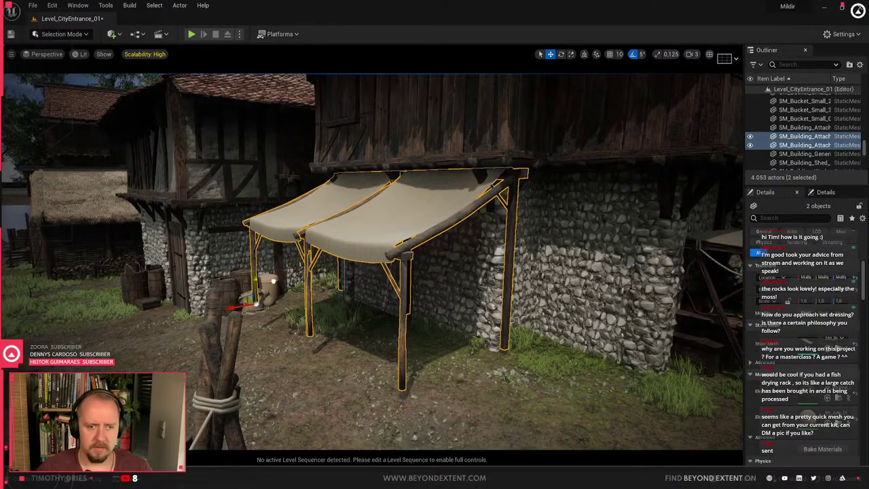
pyautogui.press('Escape')
# Try to rescale the duplicated canvas awning beside the first one
pyautogui.moveTo(273, 285); pyautogui.dragTo(389, 306, button='right')
pyautogui.click(352, 286)
pyautogui.click(408, 334)
pyautogui.press('Escape')
pyautogui.click(388, 306)
pyautogui.press('f')
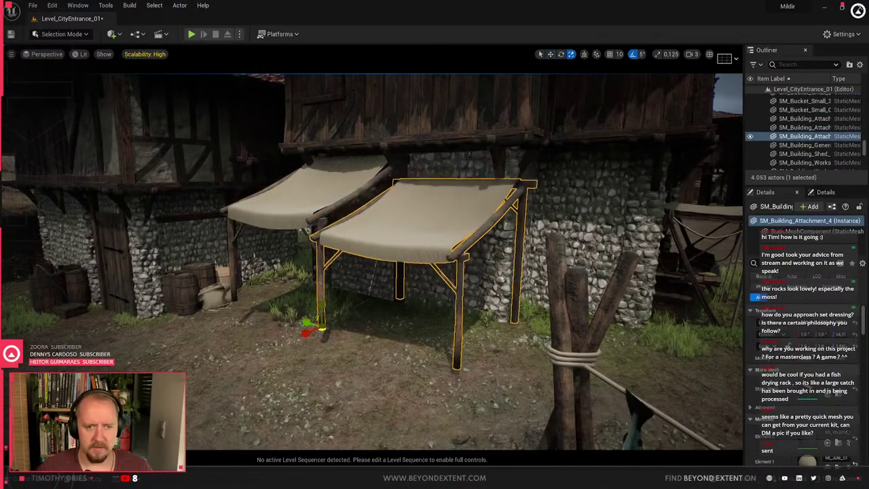
pyautogui.hotkey('ctrl', 'z')
# Select both canvas awnings and adjust their position together against the stone wall
pyautogui.moveTo(321, 304); pyautogui.dragTo(314, 328, button='right')
pyautogui.click(292, 132)
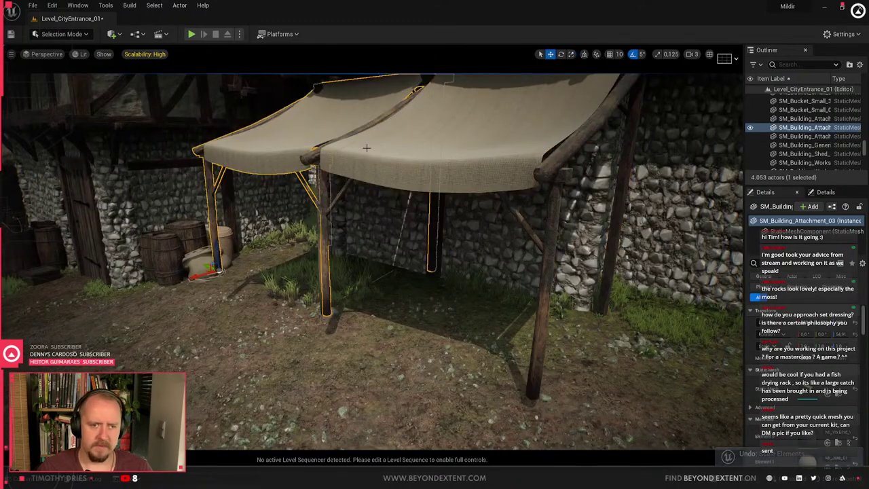
pyautogui.keyDown('ctrl'); pyautogui.click(367, 147); pyautogui.keyUp('ctrl')
pyautogui.moveTo(329, 285); pyautogui.dragTo(317, 338)
pyautogui.moveTo(317, 337); pyautogui.dragTo(399, 198, button='right')
pyautogui.press('Escape')
pyautogui.moveTo(386, 330); pyautogui.dragTo(319, 312, button='right')
pyautogui.click(313, 277)
pyautogui.keyDown('ctrl'); pyautogui.click(443, 265); pyautogui.keyUp('ctrl')
pyautogui.moveTo(414, 367); pyautogui.dragTo(436, 324)
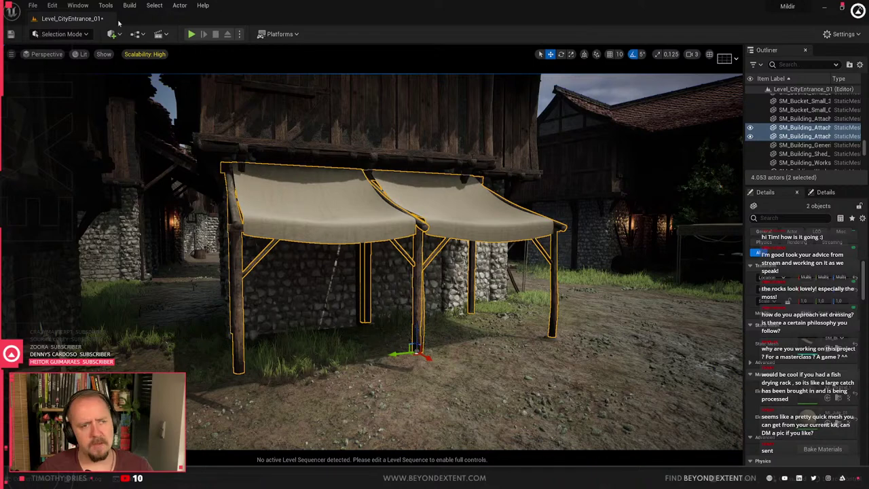
# Switch from Selection mode to Landscape mode with the Sculpt tools for the ground under the awnings
pyautogui.click(40, 34)
pyautogui.click(80, 61)
pyautogui.moveTo(435, 265)
pyautogui.mouseDown(button='right')
pyautogui.moveTo(425, 313)
pyautogui.moveTo(408, 333)
pyautogui.mouseUp(button='right')
pyautogui.click(87, 66)
pyautogui.click(58, 66)
pyautogui.click(87, 66)
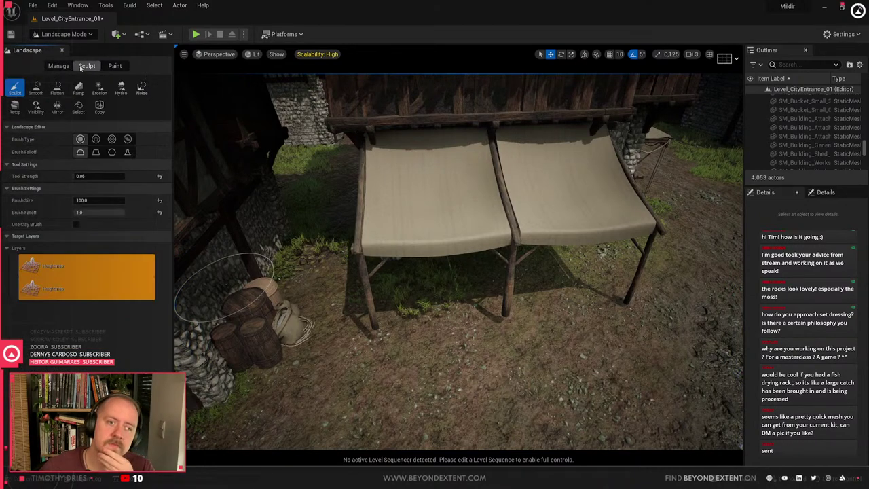
# Flatten the ground under and in front of the awnings, using a sampled Flatten Target of 91.40625
pyautogui.click(57, 88)
pyautogui.moveTo(435, 306)
pyautogui.mouseDown(button='right')
pyautogui.moveTo(437, 316)
pyautogui.moveTo(438, 286)
pyautogui.moveTo(440, 307)
pyautogui.mouseUp(button='right')
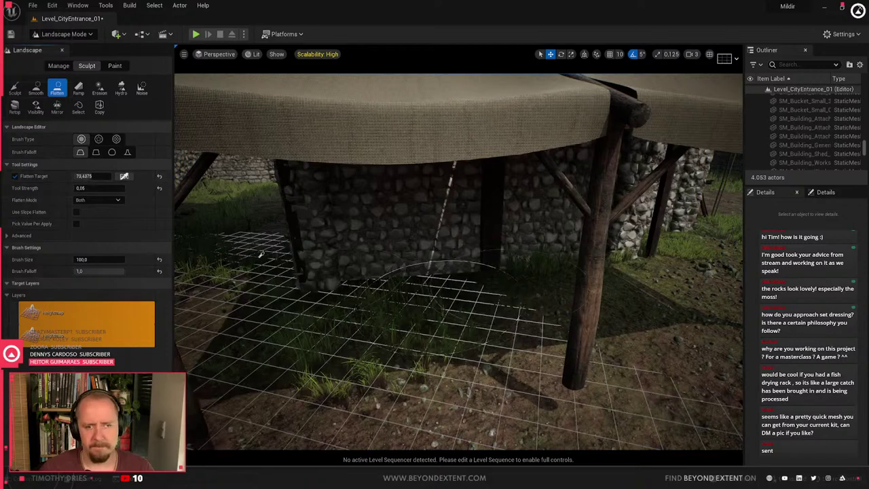
pyautogui.moveTo(448, 299); pyautogui.dragTo(462, 286)
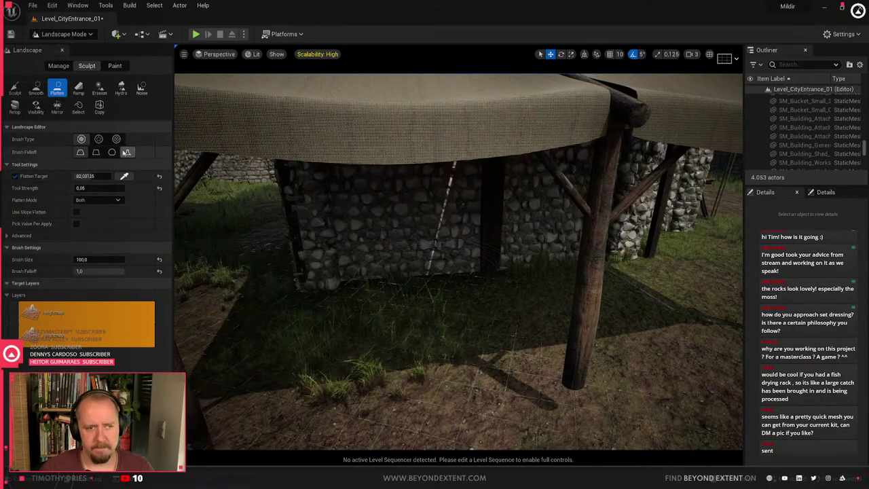
pyautogui.click(219, 210)
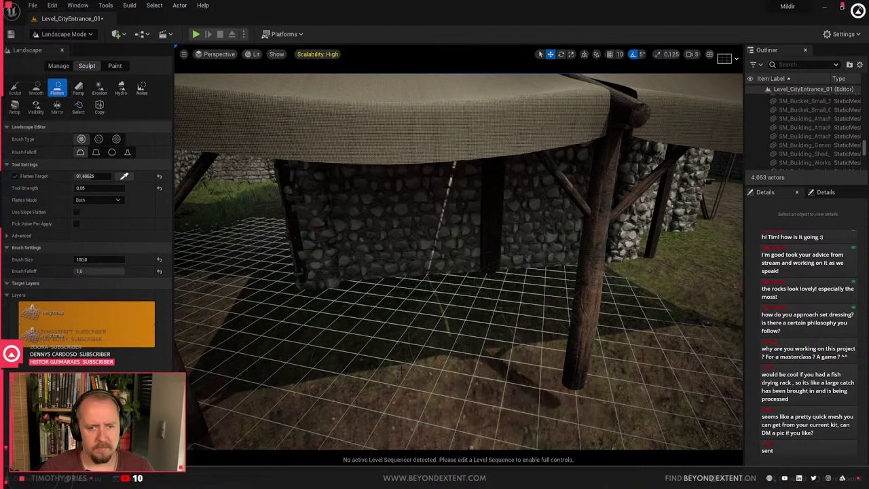
pyautogui.moveTo(459, 262); pyautogui.dragTo(401, 319, button='right')
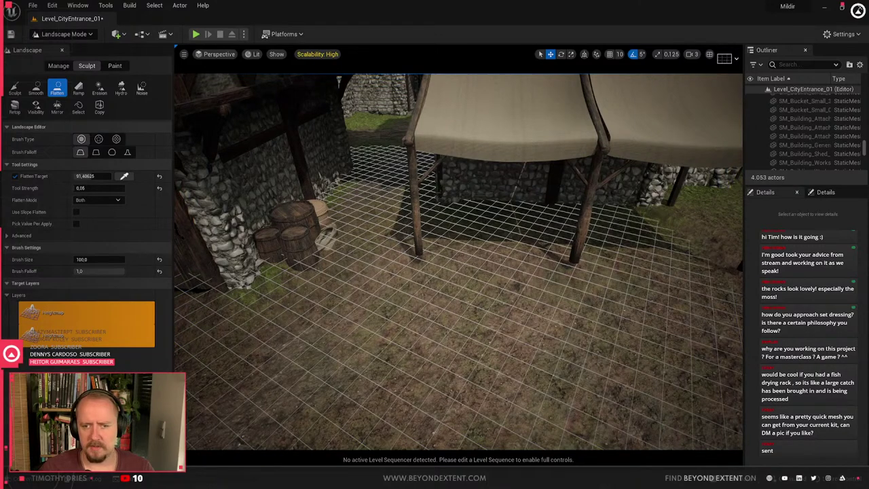
pyautogui.moveTo(539, 260)
pyautogui.mouseDown()
pyautogui.moveTo(523, 298)
pyautogui.moveTo(480, 285)
pyautogui.moveTo(471, 341)
pyautogui.moveTo(397, 339)
pyautogui.moveTo(372, 174)
pyautogui.mouseUp()
pyautogui.moveTo(372, 174); pyautogui.dragTo(326, 224, button='right')
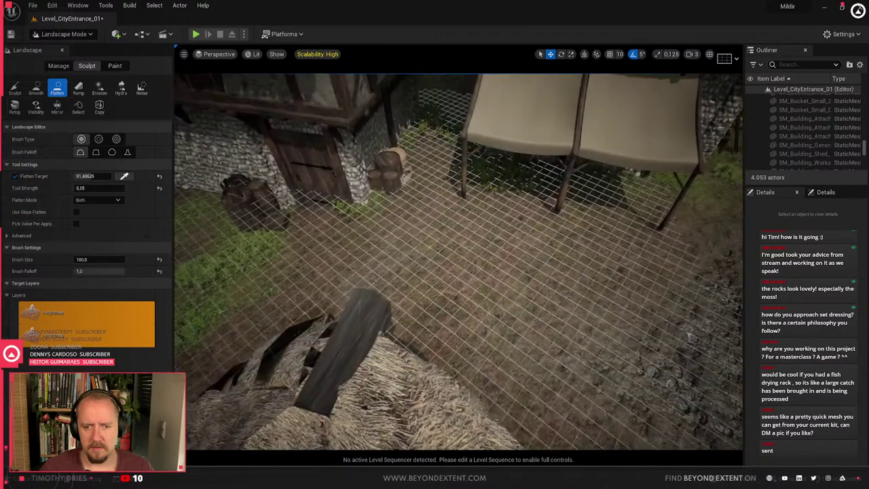
# Raise earth mounds around the awnings' front posts with the Sculpt tool and return to Selection mode
pyautogui.click(35, 88)
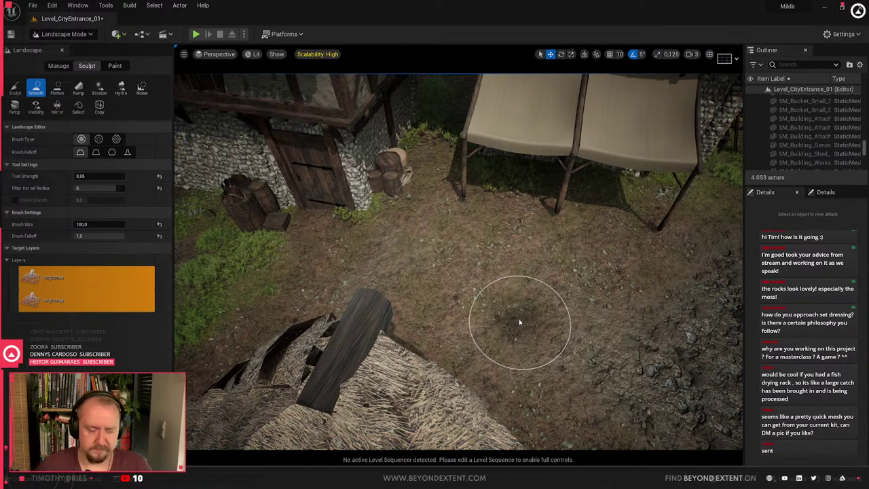
pyautogui.moveTo(519, 322); pyautogui.dragTo(519, 322, button='right')
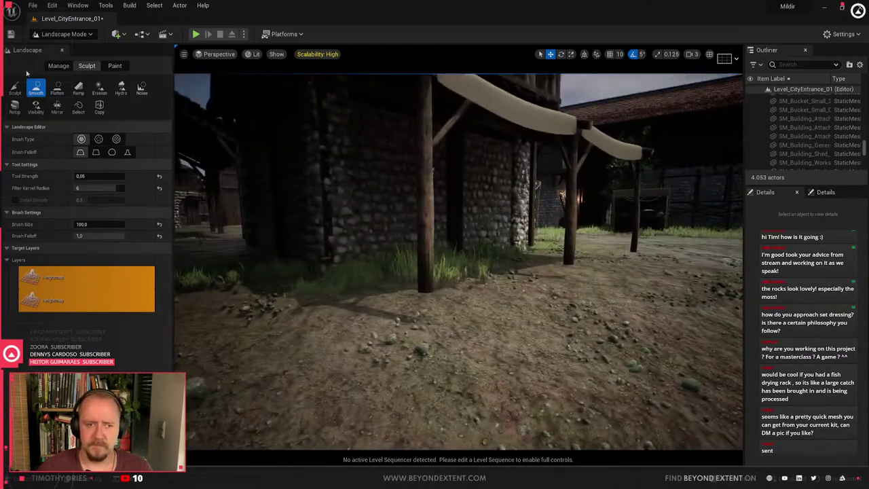
pyautogui.click(15, 88)
pyautogui.moveTo(367, 309)
pyautogui.mouseDown()
pyautogui.moveTo(528, 306)
pyautogui.moveTo(464, 307)
pyautogui.moveTo(425, 294)
pyautogui.moveTo(448, 299)
pyautogui.moveTo(576, 276)
pyautogui.mouseUp()
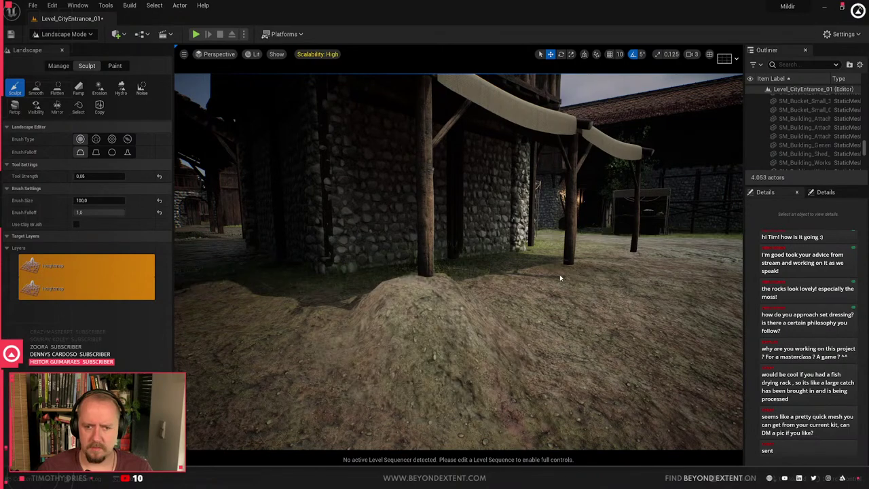
pyautogui.click(64, 34)
pyautogui.click(58, 45)
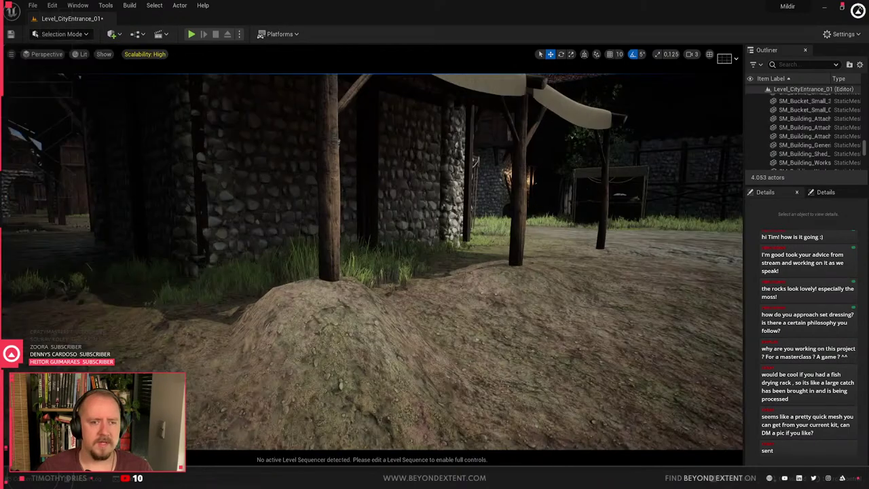
# Select the canvas awning pieces against the stone wall and lower them slightly toward the ground
pyautogui.click(461, 88)
pyautogui.press('f')
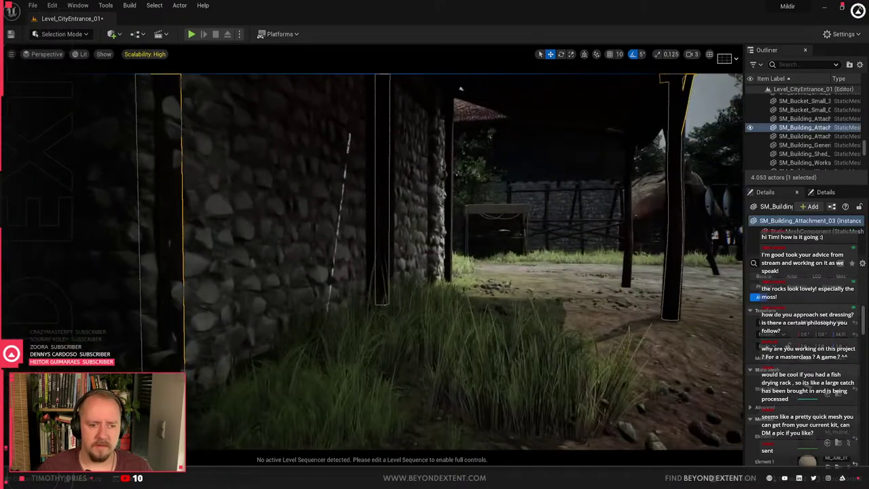
pyautogui.keyDown('ctrl'); pyautogui.click(450, 267); pyautogui.keyUp('ctrl')
pyautogui.moveTo(450, 267); pyautogui.dragTo(415, 267, button='right')
pyautogui.moveTo(547, 275); pyautogui.dragTo(547, 293)
# Flatten the uneven ground around the awning posts with the Flatten sculpt tool at brush size 100 and strength 0.05
pyautogui.click(74, 35)
pyautogui.click(71, 58)
pyautogui.moveTo(427, 250)
pyautogui.mouseDown(button='right')
pyautogui.moveTo(401, 250)
pyautogui.moveTo(401, 285)
pyautogui.mouseUp(button='right')
pyautogui.click(57, 88)
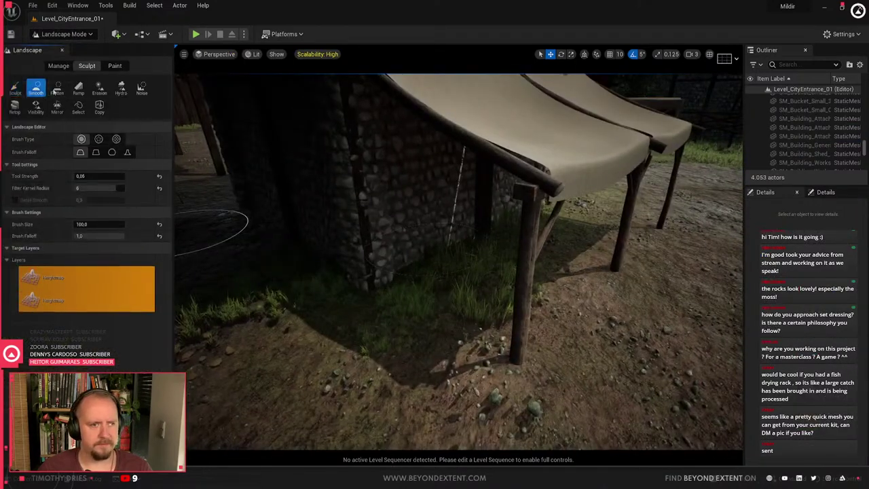
pyautogui.moveTo(418, 350)
pyautogui.mouseDown()
pyautogui.moveTo(476, 360)
pyautogui.moveTo(591, 278)
pyautogui.mouseUp()
pyautogui.moveTo(478, 295); pyautogui.dragTo(245, 169, button='right')
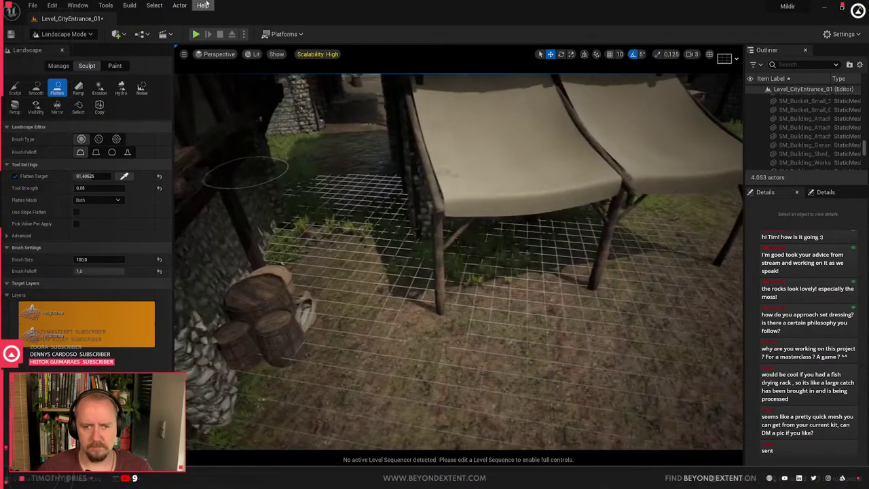
pyautogui.click(51, 35)
pyautogui.click(56, 49)
# Play the level from the ground near the market stall and walk the character around the awning to check its scale
pyautogui.moveTo(435, 265); pyautogui.dragTo(581, 294, button='right')
pyautogui.rightClick(581, 294)
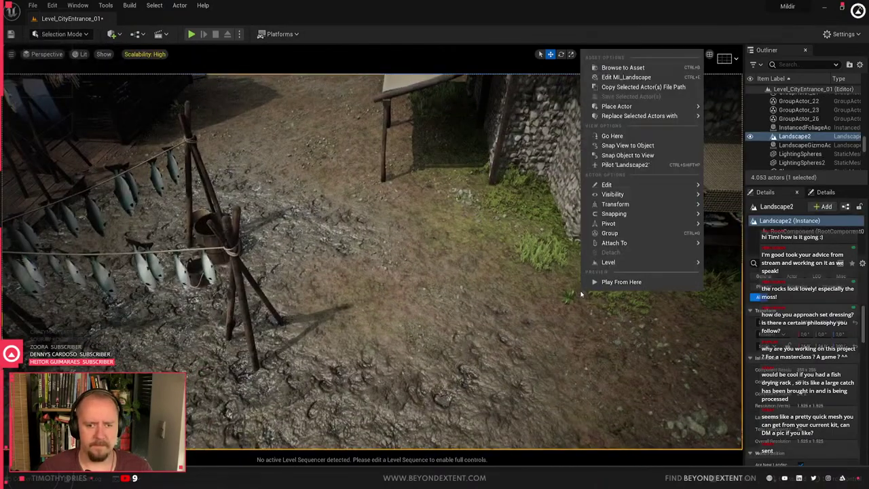
pyautogui.click(651, 281)
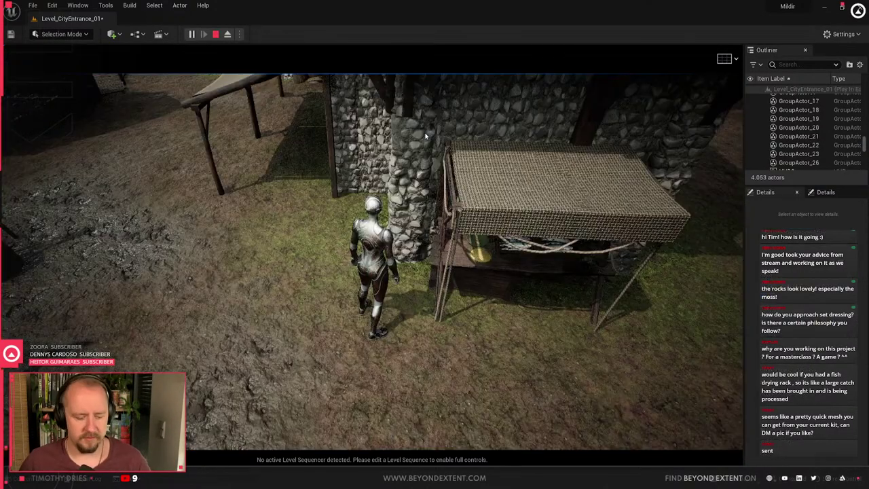
pyautogui.click(415, 333)
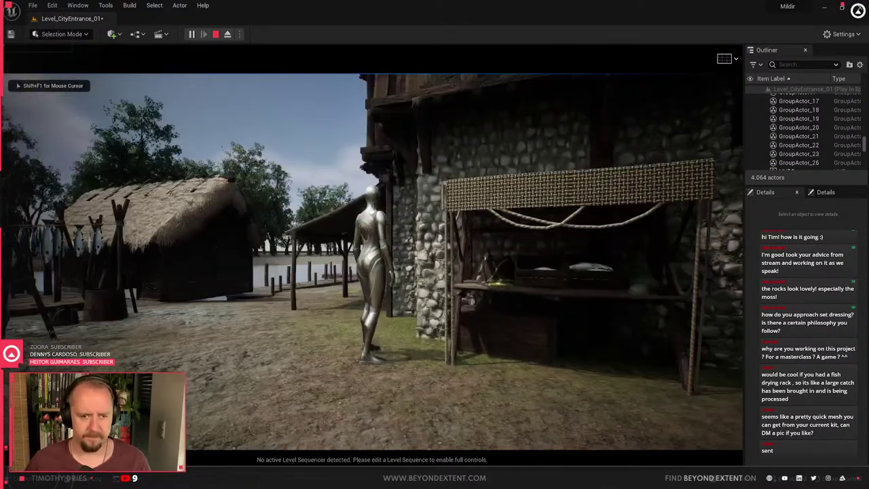
pyautogui.press('w')
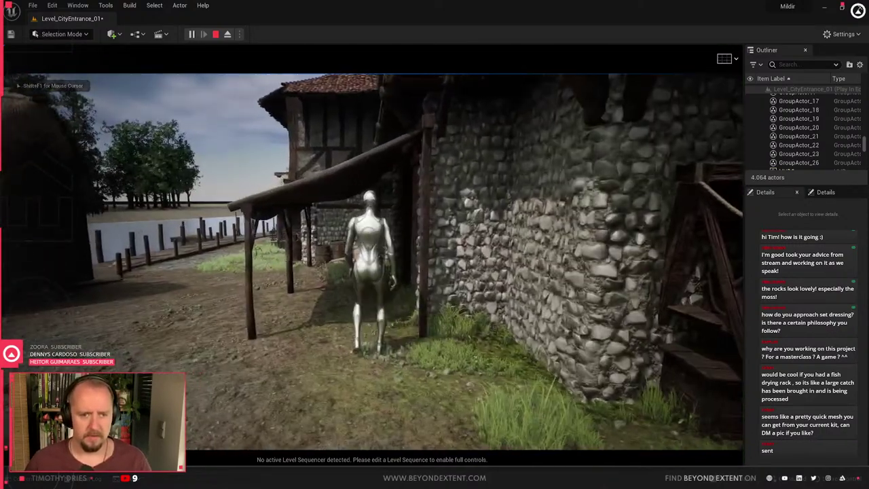
pyautogui.press('w')
pyautogui.press('w')
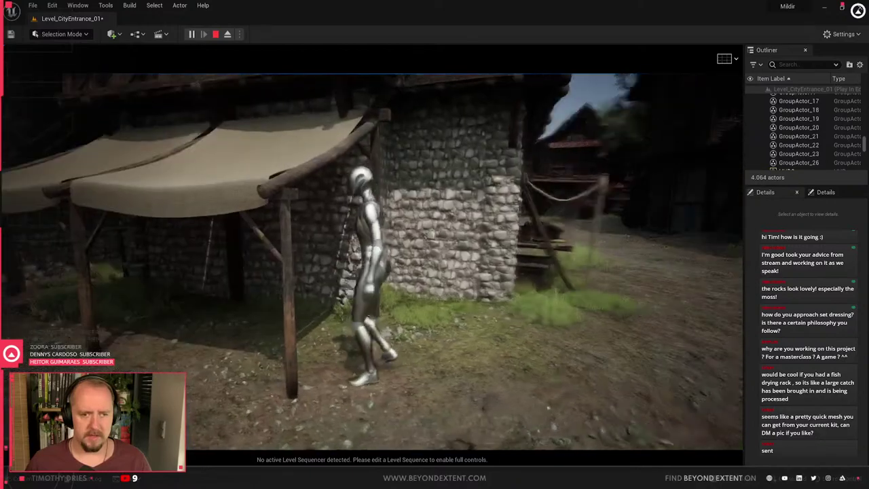
pyautogui.press('s')
pyautogui.press('s')
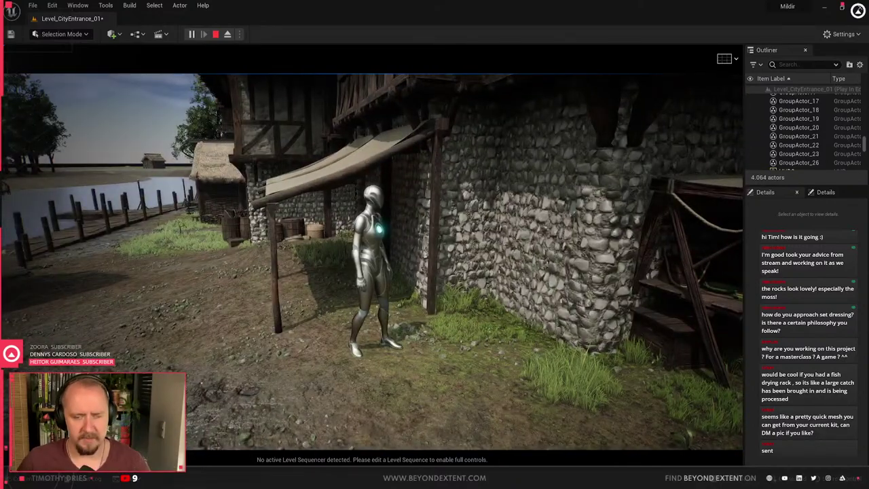
pyautogui.press('Escape')
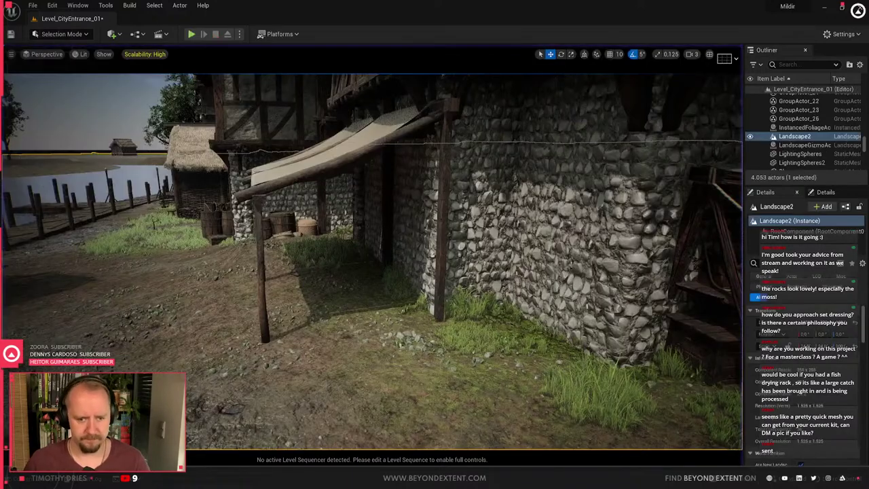
# Switch to Blender to look over the Medieval_Assets.blend scene, and return to Unreal Editor
pyautogui.click(548, 479)
pyautogui.scroll(-7, 325, 220)
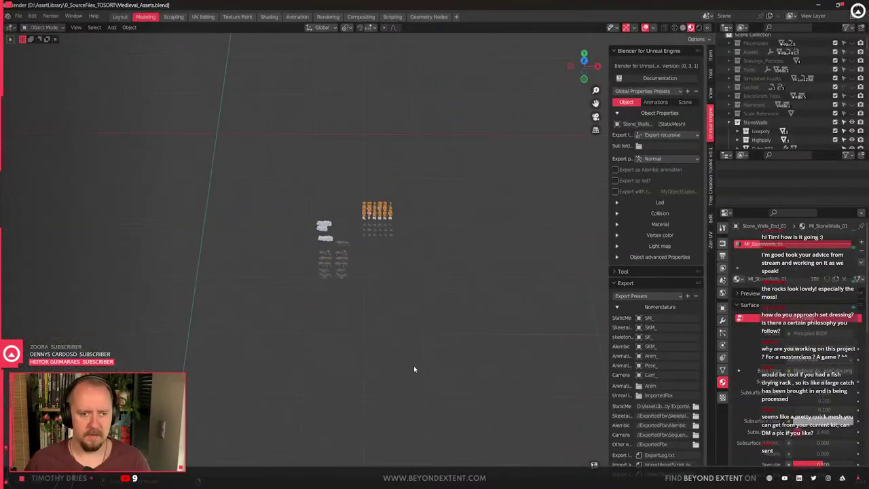
pyautogui.moveTo(414, 366); pyautogui.dragTo(468, 289, button='middle')
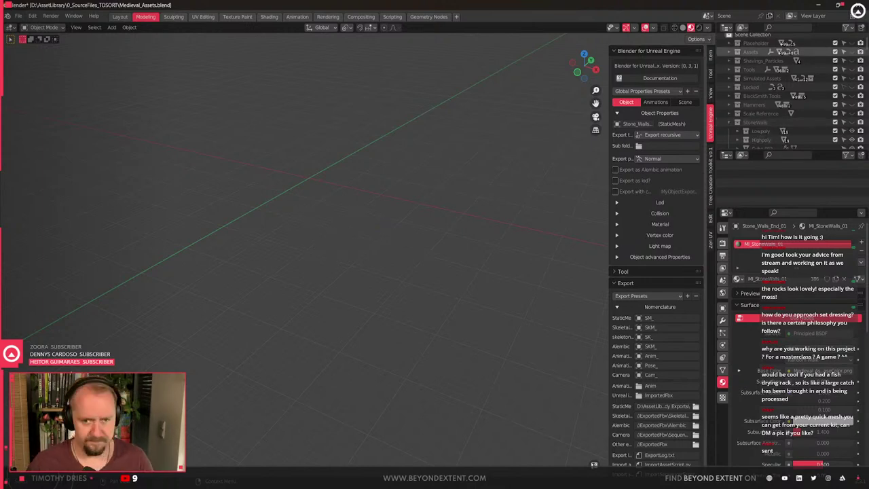
pyautogui.hotkey('alt', 'Tab')
# Place SM_Bucket_Large_02, SM_Bucket_Small_02 and SM_Bucket_Small_01 on the ground in front of the awning
pyautogui.moveTo(397, 360); pyautogui.dragTo(372, 262, button='right')
pyautogui.press('Escape')
pyautogui.hotkey('ctrl', 'space')
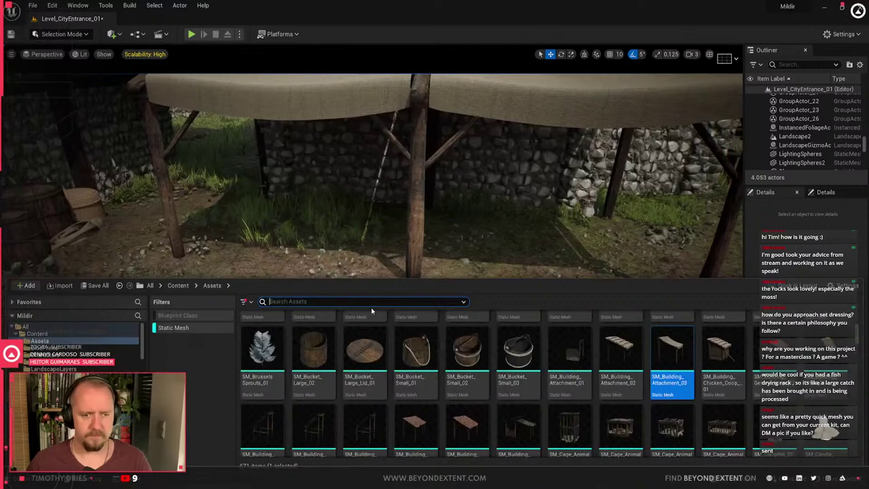
pyautogui.moveTo(314, 350); pyautogui.dragTo(243, 258)
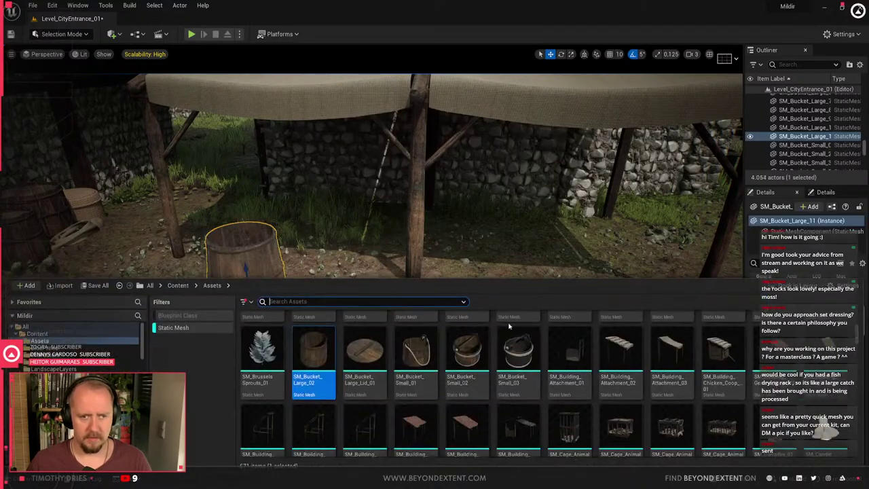
pyautogui.moveTo(543, 265); pyautogui.dragTo(541, 326, button='right')
pyautogui.hotkey('ctrl', 'space')
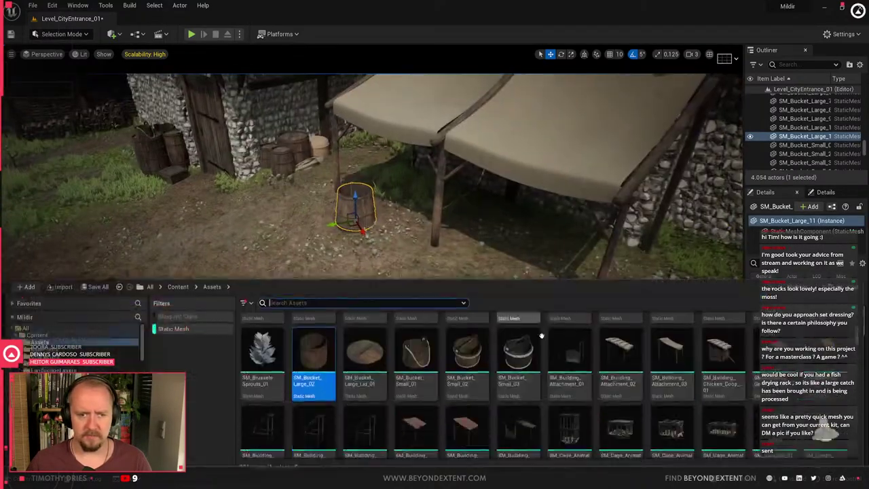
pyautogui.moveTo(476, 370); pyautogui.dragTo(380, 252)
pyautogui.hotkey('ctrl', 'space')
pyautogui.moveTo(416, 355); pyautogui.dragTo(428, 271)
pyautogui.hotkey('ctrl', 'space')
# Smooth the landscape in front of the awning with the Smooth sculpt tool at brush size 100 and strength 0.05
pyautogui.click(61, 34)
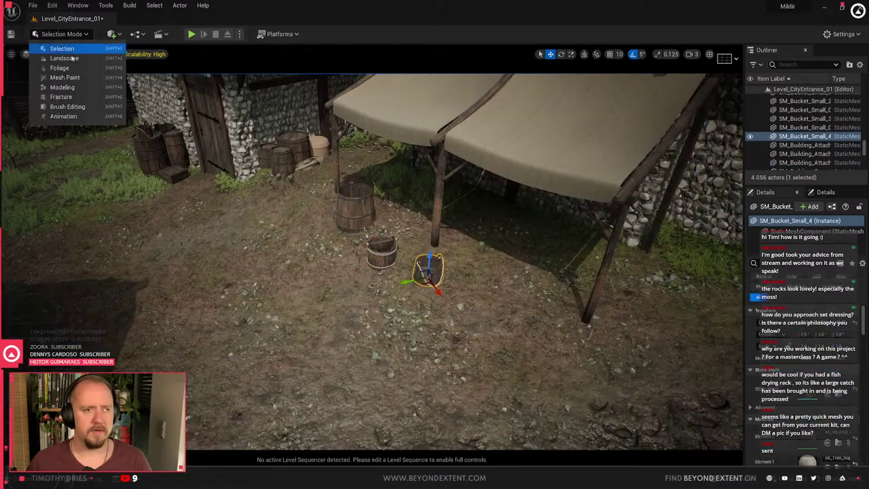
pyautogui.click(54, 59)
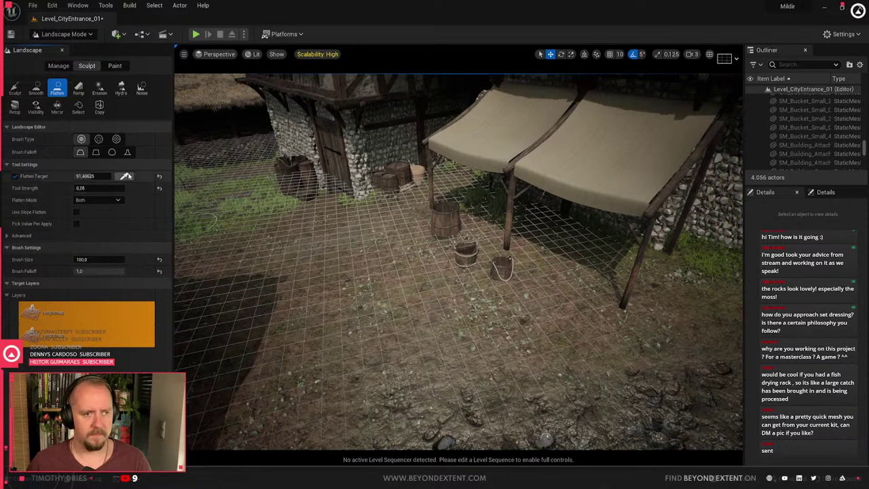
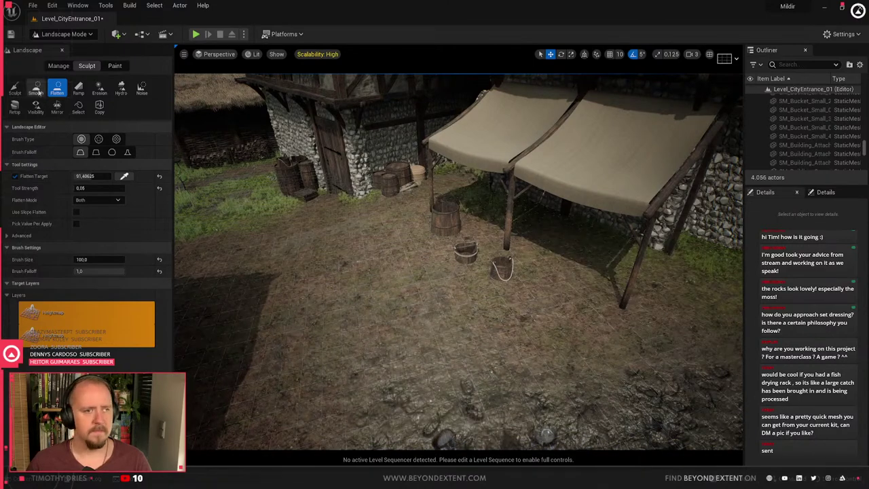
pyautogui.click(36, 88)
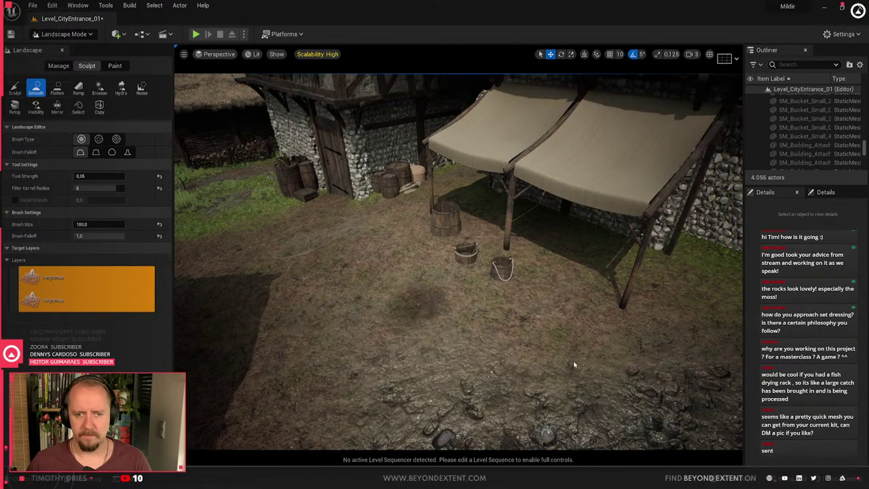
pyautogui.click(62, 34)
pyautogui.click(77, 49)
pyautogui.moveTo(448, 245); pyautogui.dragTo(503, 216, button='right')
pyautogui.press('w')
pyautogui.click(504, 214)
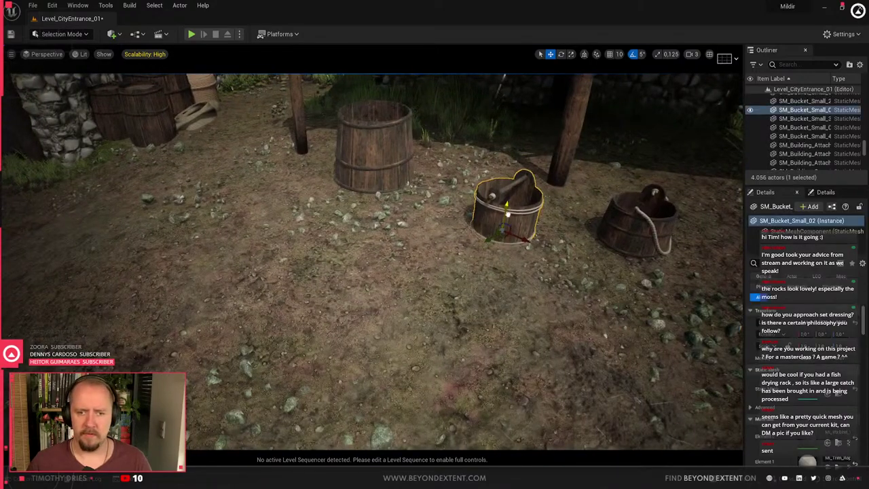
pyautogui.click(372, 165)
# Search the assets for "table", place SM_Wooden_Table_01 by the awning and shift it next to the small buckets
pyautogui.moveTo(368, 152); pyautogui.dragTo(418, 75, button='right')
pyautogui.press('s')
pyautogui.press('w')
pyautogui.hotkey('ctrl', 'space')
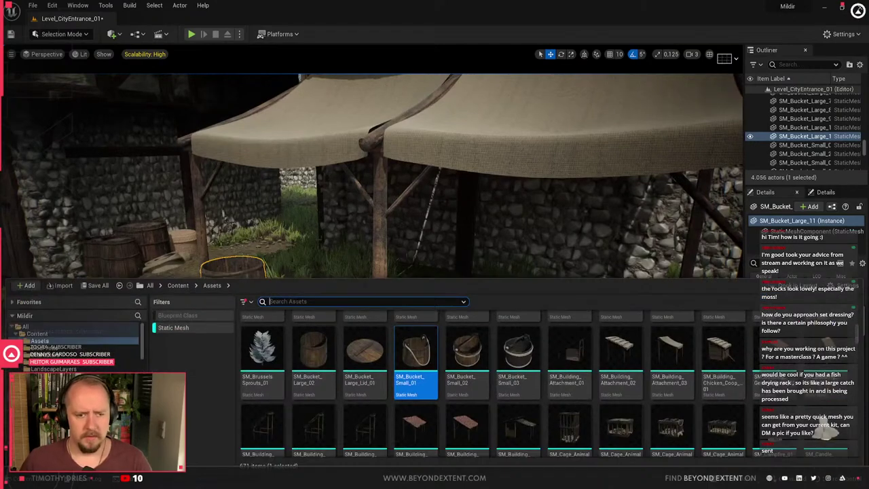
pyautogui.write('table')
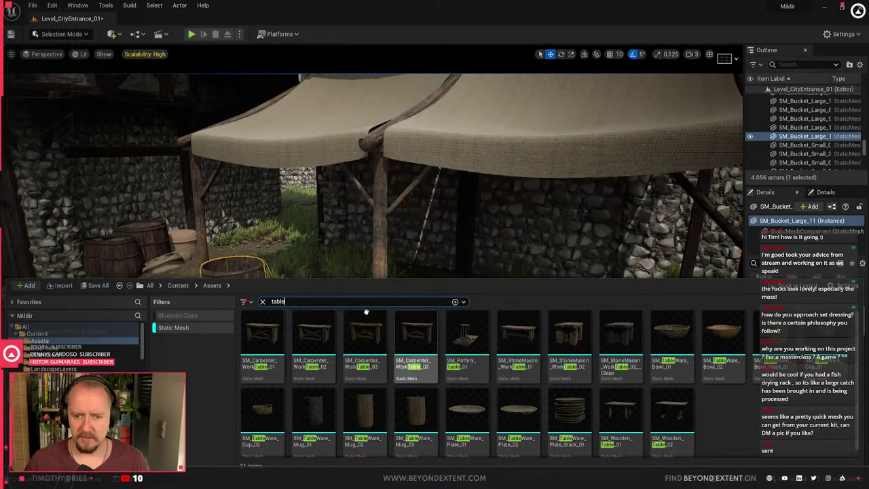
pyautogui.moveTo(621, 427); pyautogui.dragTo(498, 350)
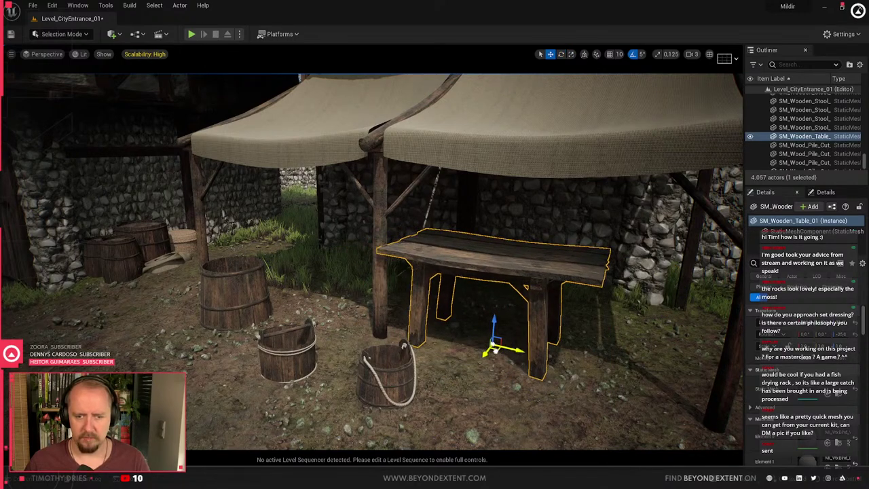
pyautogui.moveTo(498, 349); pyautogui.dragTo(546, 356, button='right')
pyautogui.moveTo(442, 337); pyautogui.dragTo(415, 378)
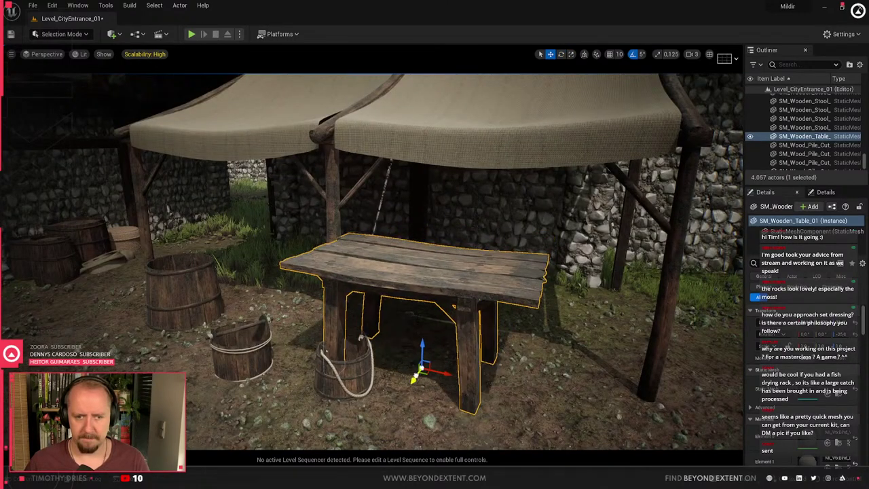
# Try SM_Wooden_Table_02 as a second table beside the first one and delete it
pyautogui.hotkey('ctrl', 'space')
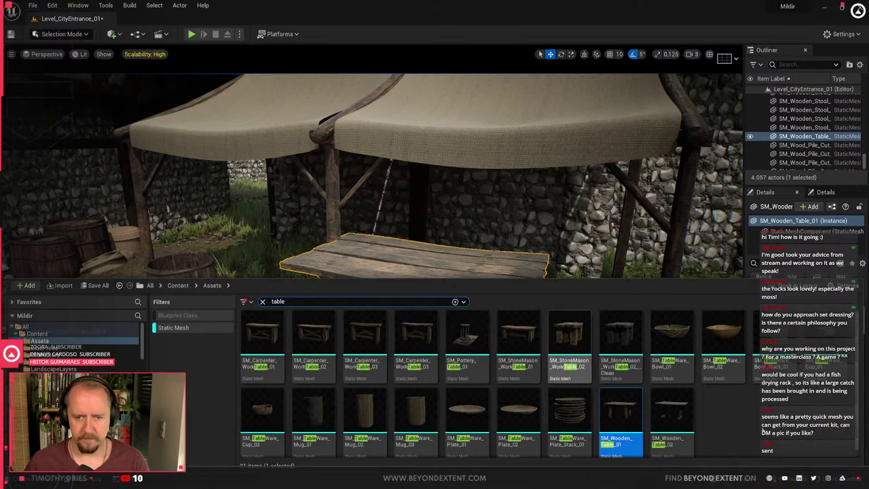
pyautogui.moveTo(679, 425); pyautogui.dragTo(574, 349)
pyautogui.click(543, 336)
pyautogui.press('f')
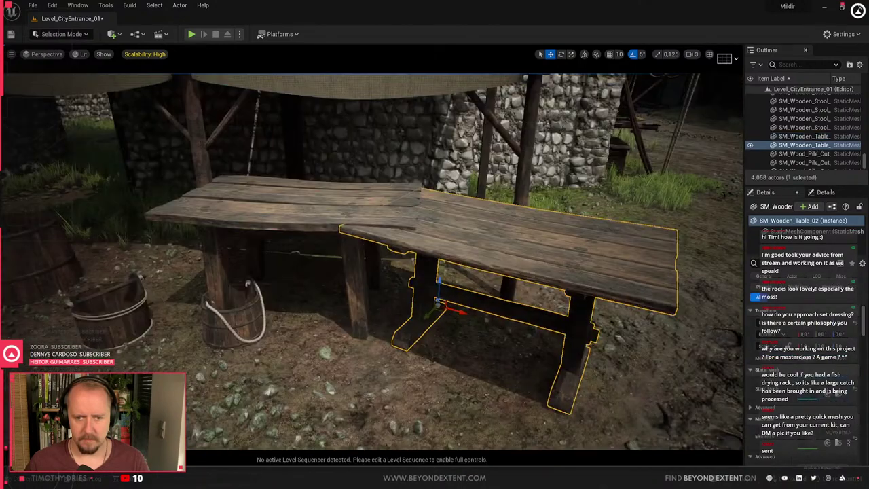
pyautogui.press('Delete')
# Place SM_StoneMason_WorkTable_01, turn it crosswise and fit it against the end of the wooden table to form a corner
pyautogui.hotkey('ctrl', 'space')
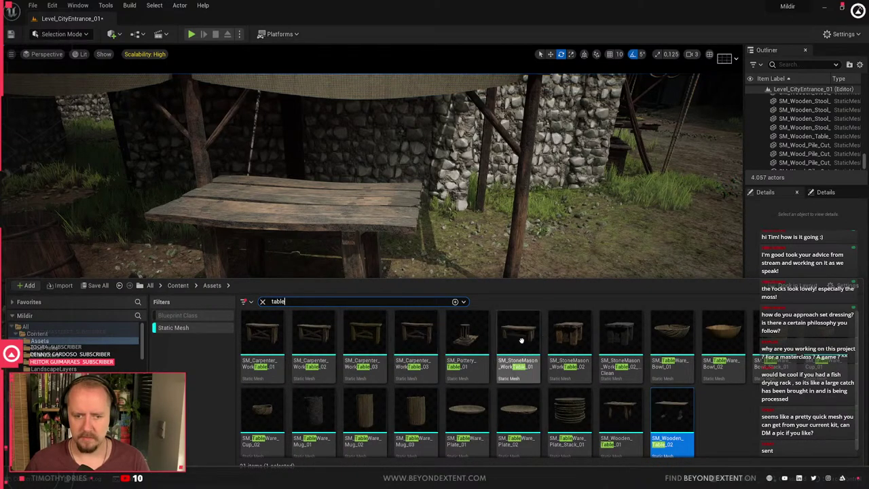
pyautogui.moveTo(520, 340); pyautogui.dragTo(440, 267)
pyautogui.moveTo(443, 303); pyautogui.dragTo(398, 306)
pyautogui.press('w')
pyautogui.moveTo(421, 306)
pyautogui.mouseDown(button='right')
pyautogui.moveTo(421, 244)
pyautogui.moveTo(421, 306)
pyautogui.mouseUp(button='right')
pyautogui.press('s')
pyautogui.press('w')
pyautogui.moveTo(398, 265); pyautogui.dragTo(412, 238)
pyautogui.moveTo(421, 238); pyautogui.dragTo(414, 244, button='right')
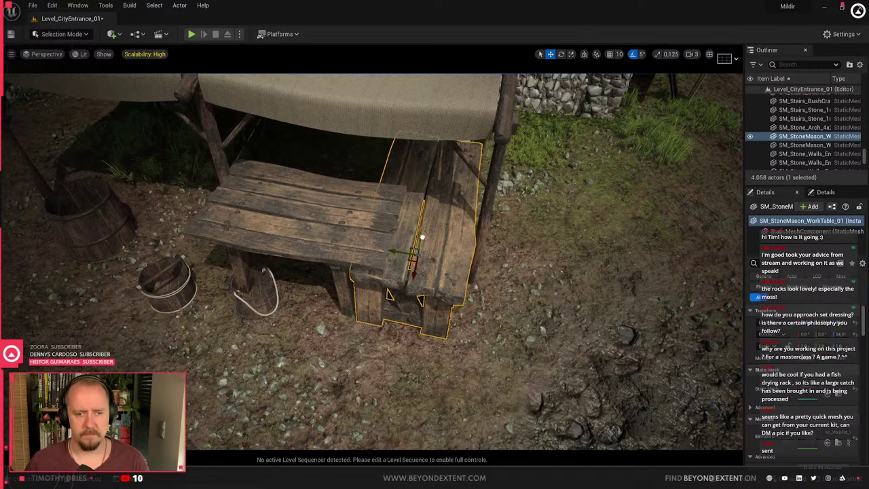
# Apply the MI_VtxBlnd_Clean_01 material from the Trimsheets folder to the stonemason work table and the wooden table
pyautogui.hotkey('ctrl', 'space')
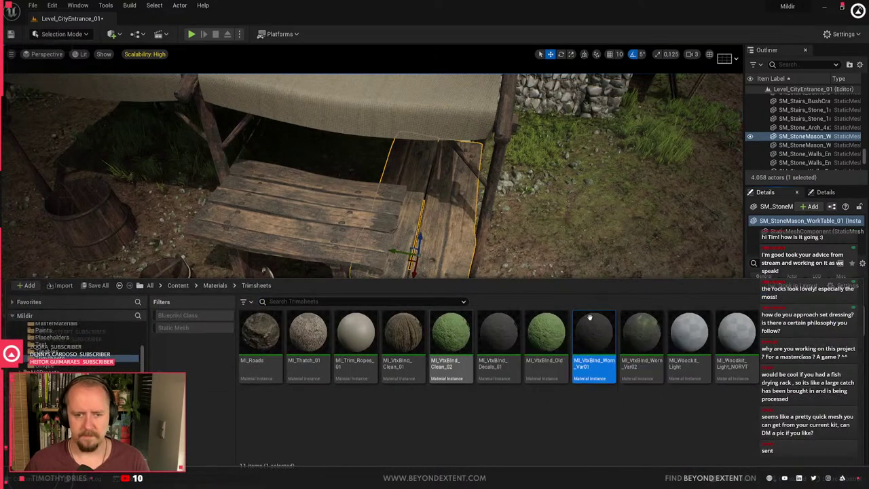
pyautogui.click(416, 364)
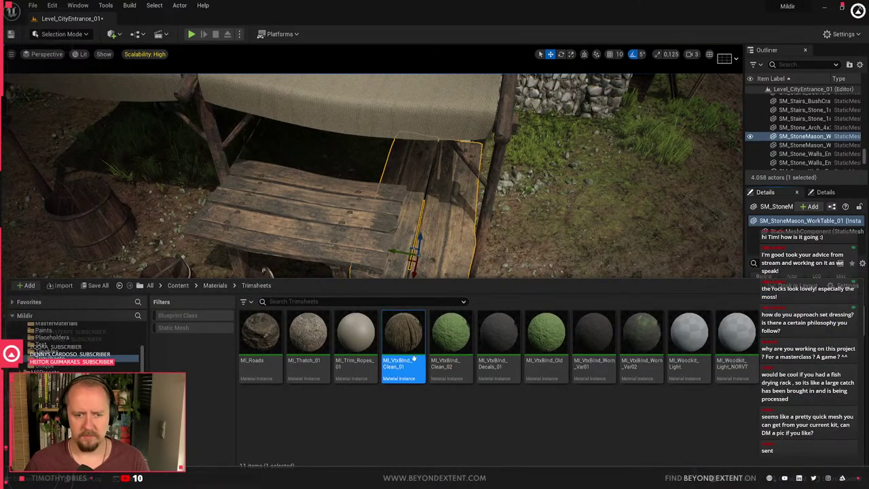
pyautogui.moveTo(419, 365); pyautogui.dragTo(419, 240)
pyautogui.moveTo(421, 338); pyautogui.dragTo(367, 288, button='right')
pyautogui.hotkey('ctrl', 'space')
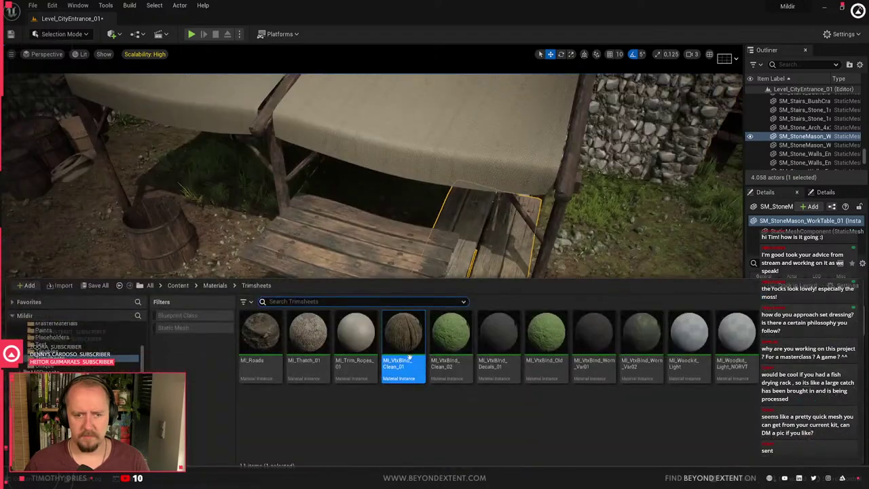
pyautogui.moveTo(419, 363); pyautogui.dragTo(413, 306)
# Try MI_VtxBlnd_Clean_02 on the wooden table and put MI_VtxBlnd_Clean_01 back on it
pyautogui.hotkey('ctrl', 'space')
pyautogui.click(451, 333)
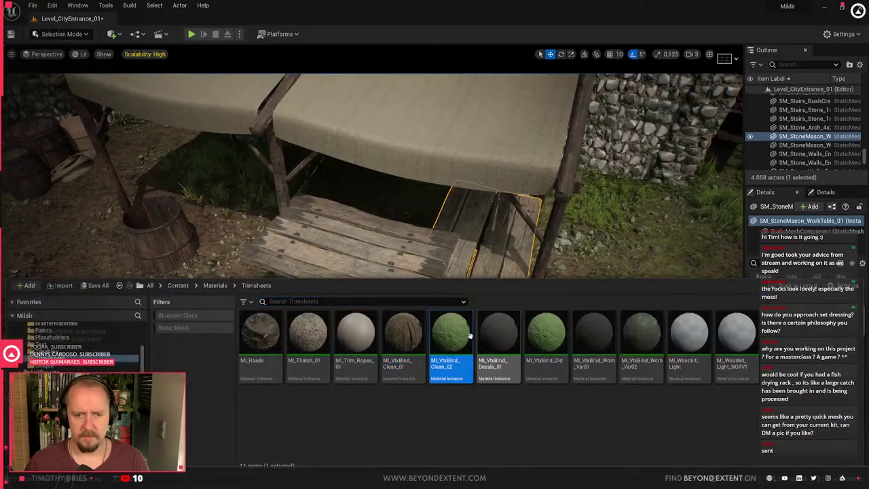
pyautogui.moveTo(451, 333); pyautogui.dragTo(374, 247)
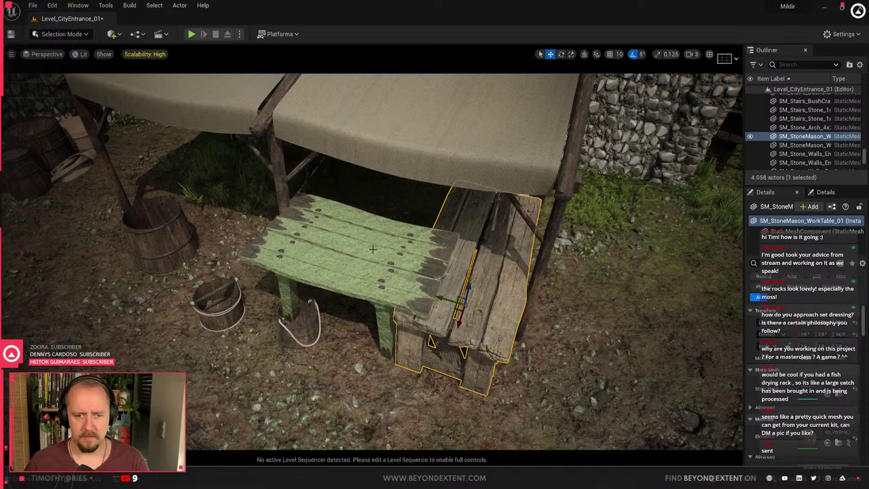
pyautogui.hotkey('ctrl', 'space')
pyautogui.moveTo(403, 337); pyautogui.dragTo(350, 225)
# Open the MI_VtxBlnd_Decals_01 material instance of the wooden table for editing while keeping the table end in view
pyautogui.moveTo(350, 225); pyautogui.dragTo(367, 238, button='right')
pyautogui.click(413, 260)
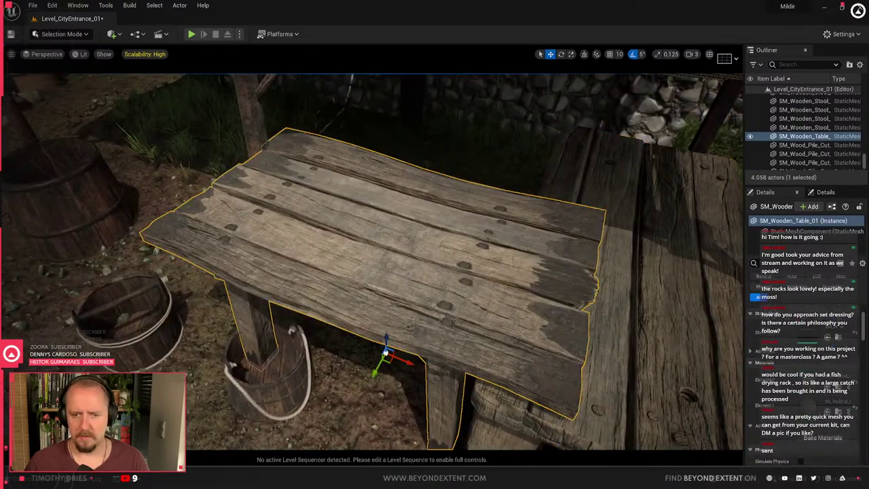
pyautogui.click(828, 401)
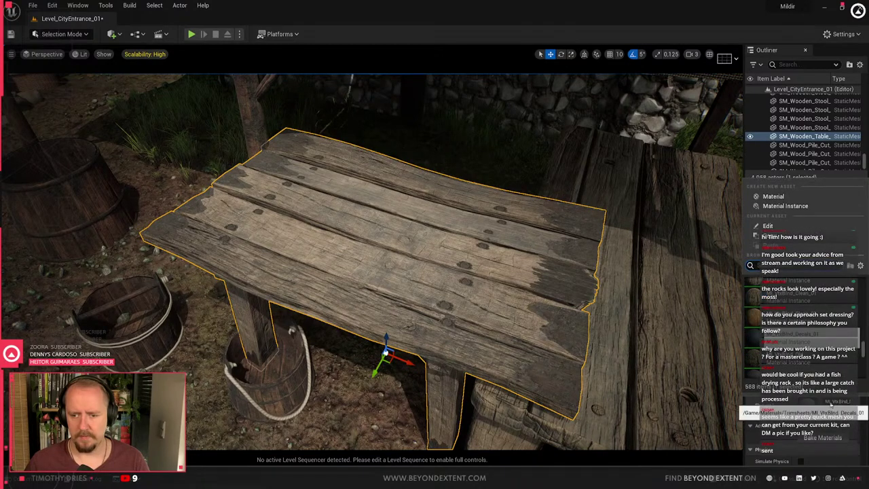
pyautogui.click(825, 410)
pyautogui.doubleClick(826, 411)
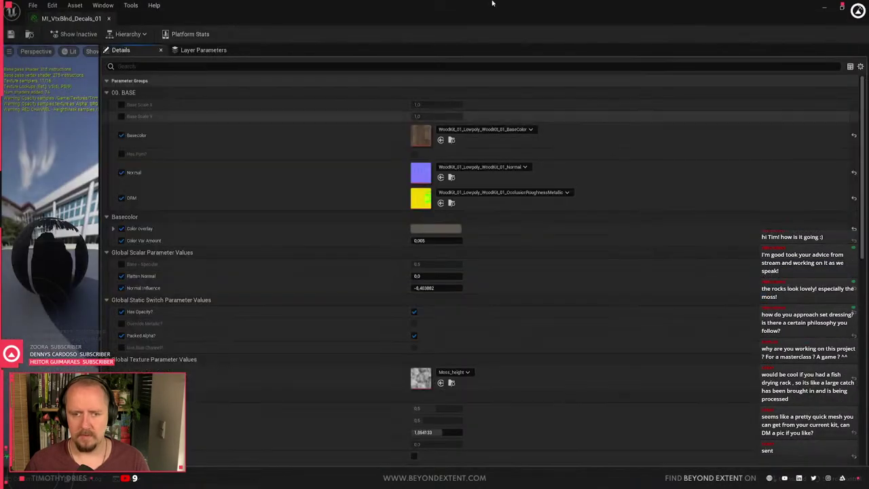
pyautogui.moveTo(500, 4); pyautogui.dragTo(264, 79)
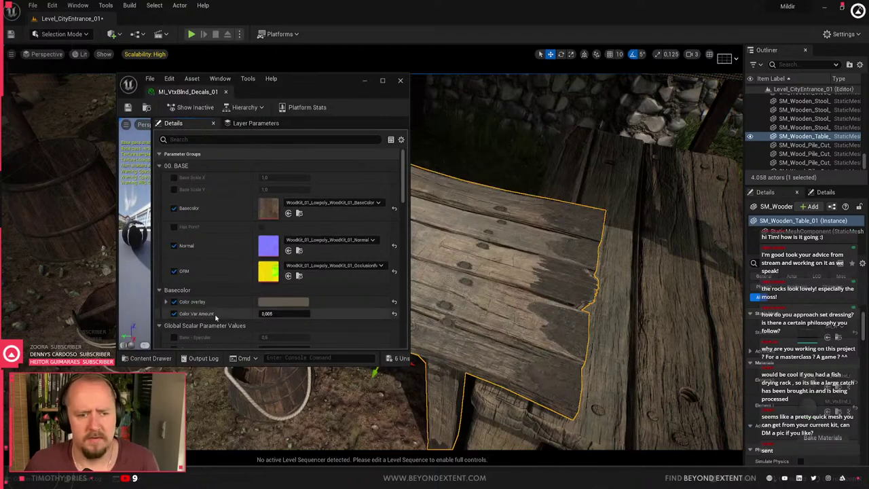
# Try a different Color Overlay in MI_VtxBlnd_Decals_01 and cancel it
pyautogui.scroll(-4, 233, 286)
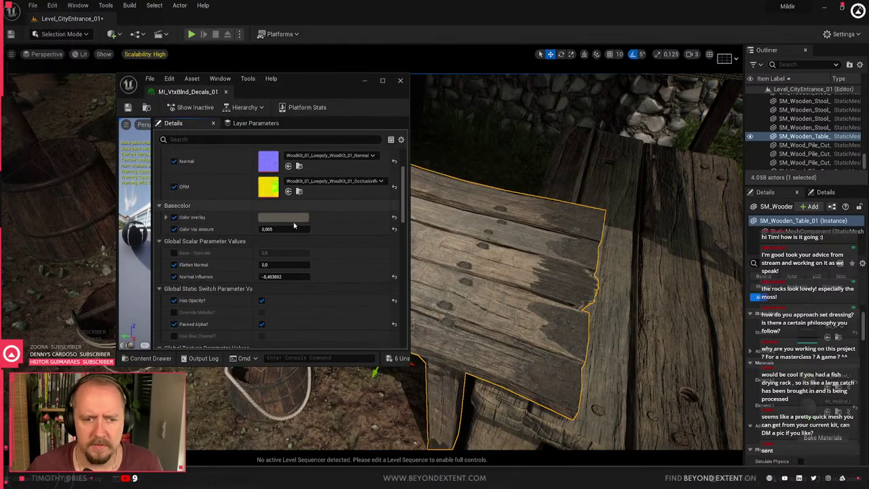
pyautogui.click(296, 218)
pyautogui.moveTo(365, 299); pyautogui.dragTo(374, 289)
pyautogui.click(461, 441)
pyautogui.moveTo(482, 324); pyautogui.dragTo(516, 360, button='right')
pyautogui.press('s')
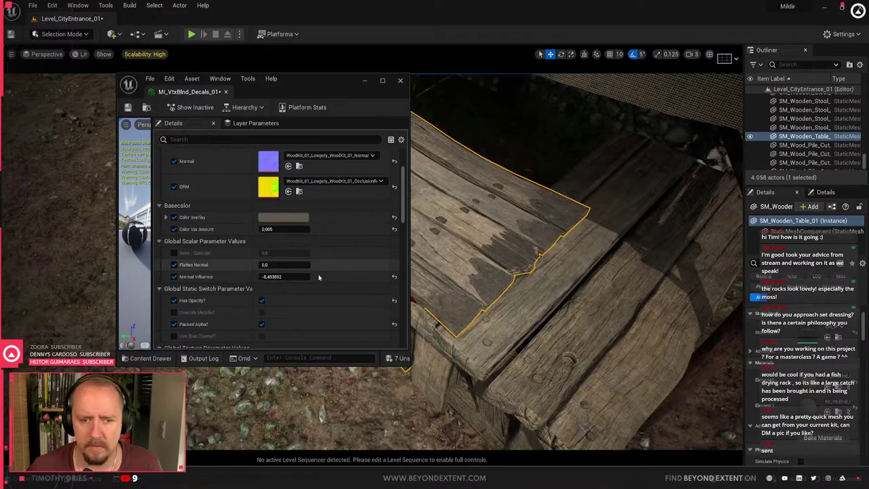
# Set RED - Blend Power in the Layering parameters of MI_VtxBlnd_Decals_01 to 0.7296
pyautogui.scroll(-6, 239, 281)
pyautogui.scroll(6, 239, 281)
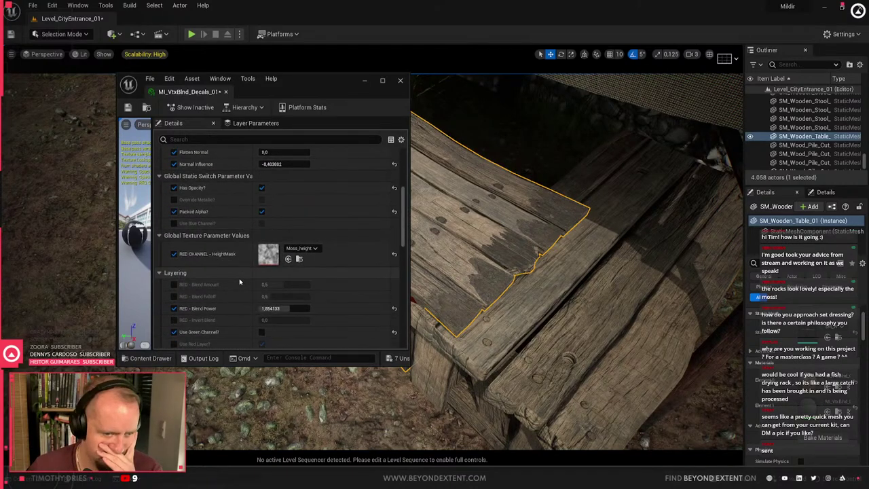
pyautogui.scroll(-6, 239, 282)
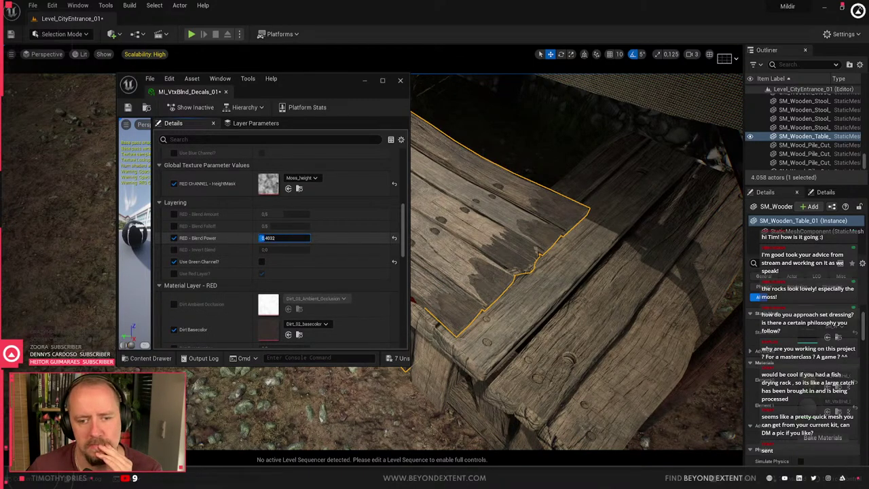
pyautogui.moveTo(261, 238); pyautogui.dragTo(270, 238)
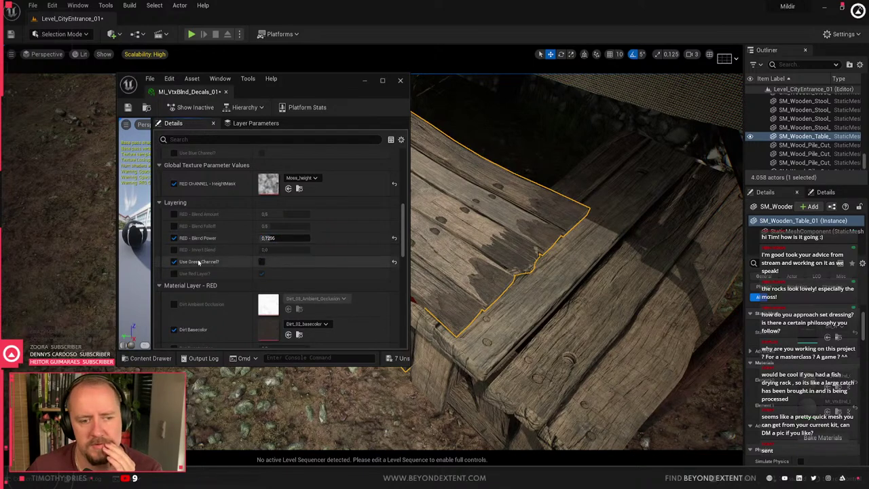
# Try removing the Use Green Channel? override in MI_VtxBlnd_Decals_01 and restore it
pyautogui.click(174, 272)
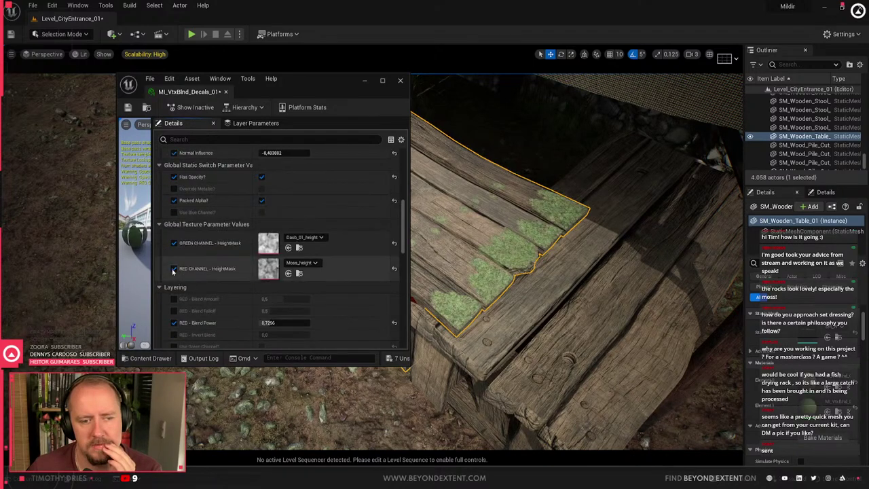
pyautogui.scroll(-1, 173, 272)
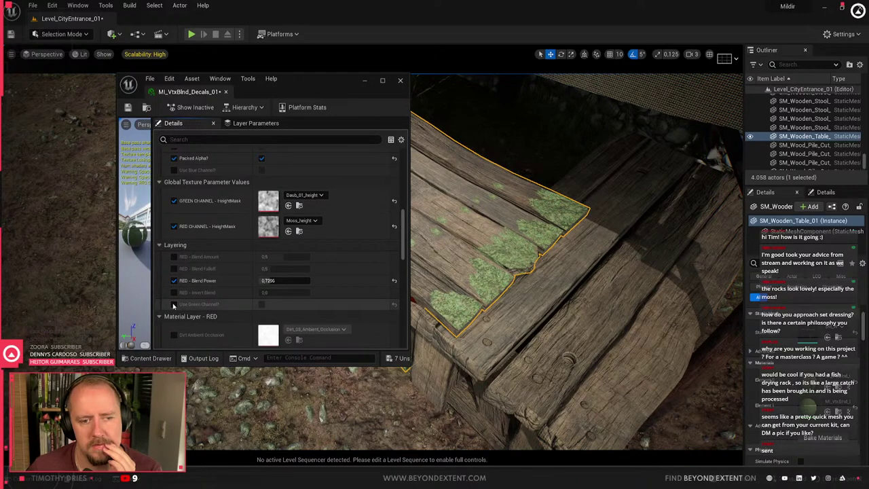
pyautogui.scroll(4, 173, 306)
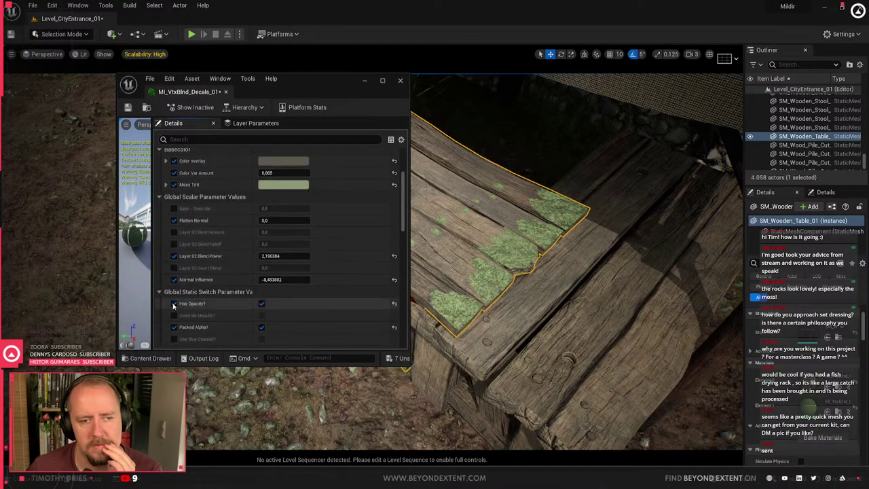
pyautogui.scroll(-2, 173, 305)
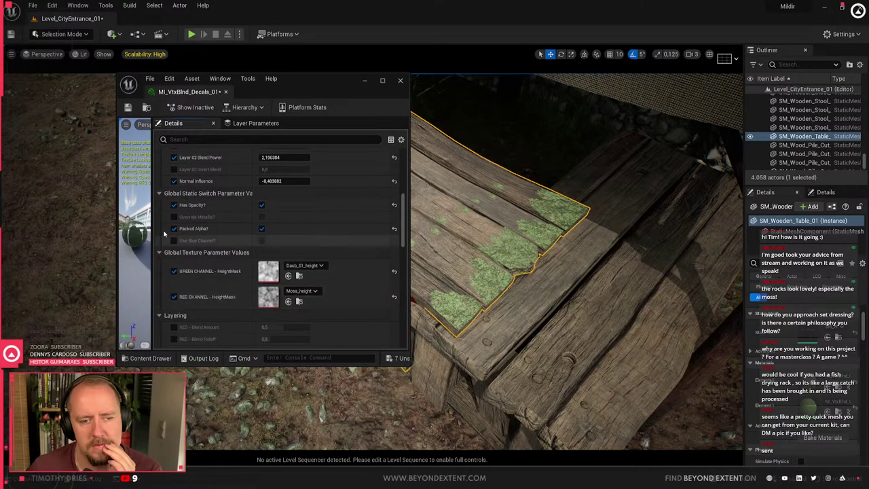
pyautogui.scroll(-2, 175, 246)
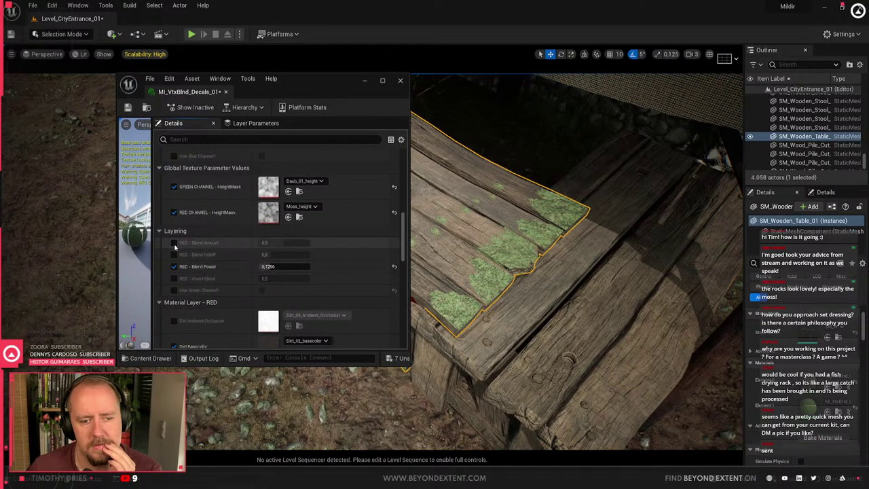
pyautogui.click(173, 290)
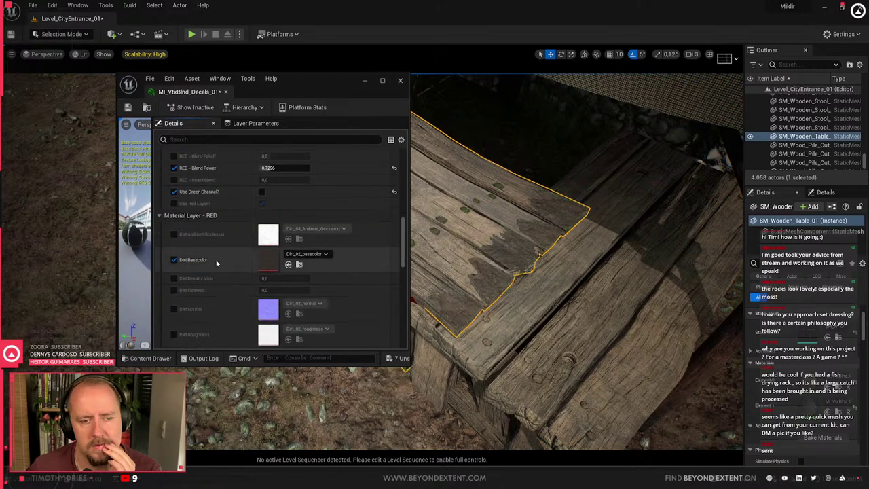
# Override Use Red Layer? in MI_VtxBlnd_Decals_01 and turn the red layer off
pyautogui.scroll(-2, 217, 261)
pyautogui.scroll(-2, 216, 263)
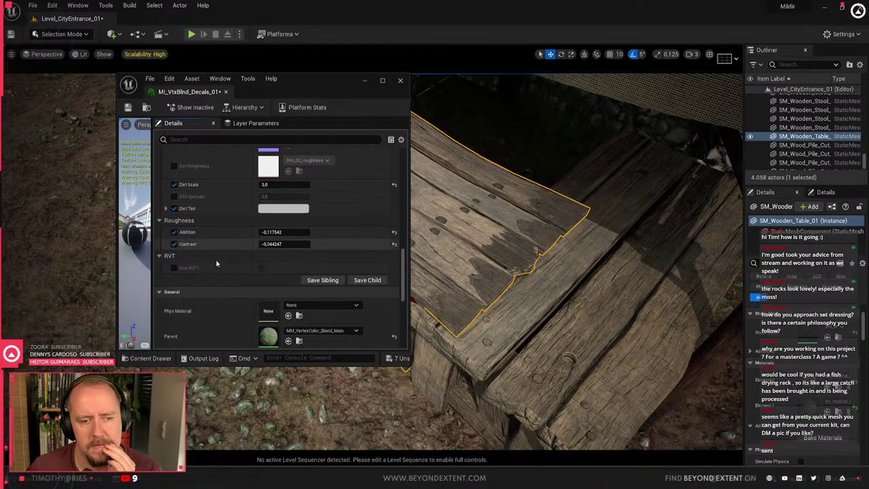
pyautogui.scroll(3, 217, 263)
pyautogui.scroll(2, 216, 264)
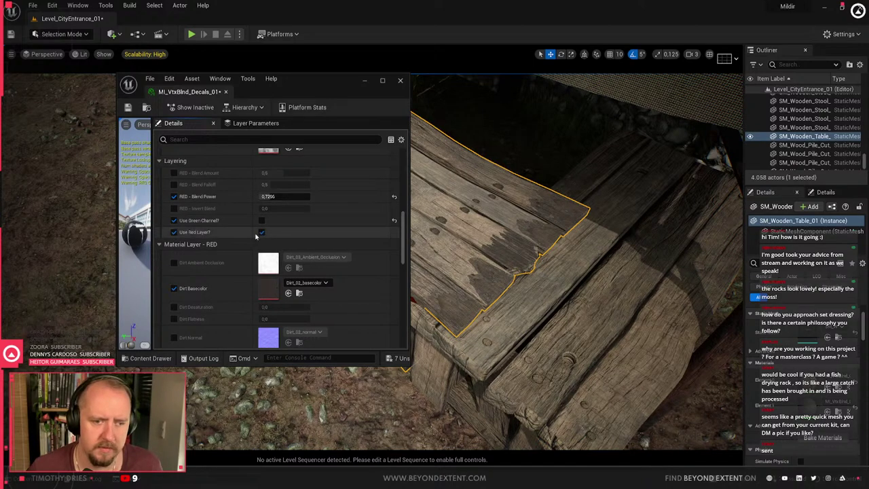
pyautogui.click(261, 233)
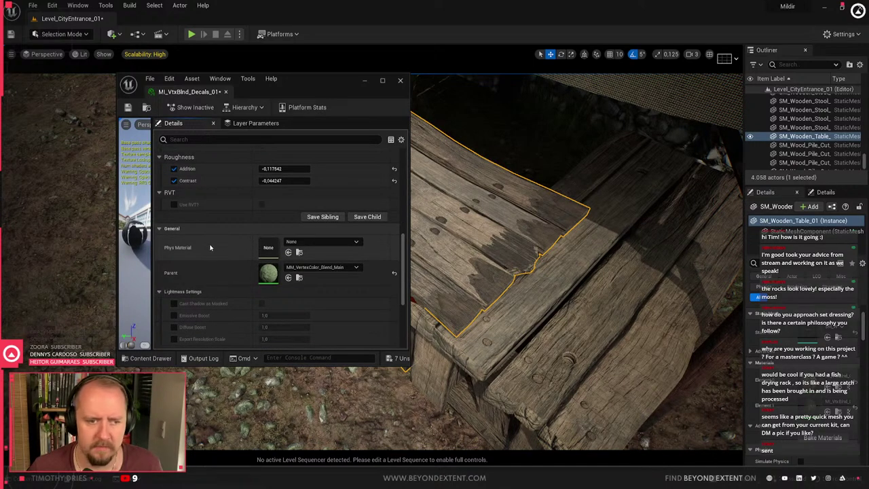
pyautogui.scroll(-3, 211, 247)
pyautogui.scroll(5, 211, 247)
pyautogui.scroll(2, 211, 248)
pyautogui.moveTo(500, 317); pyautogui.dragTo(468, 326, button='right')
pyautogui.scroll(1, 274, 228)
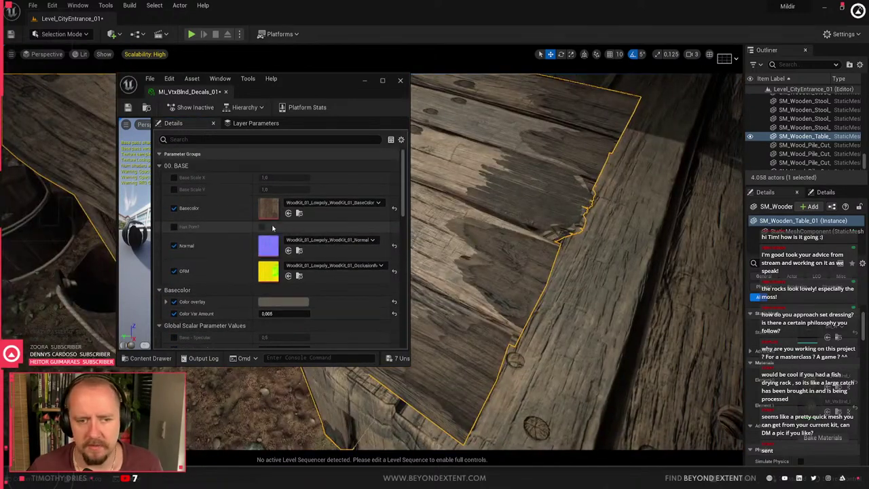
# Try a light cream Color Overlay, sRGB hex EBDBC7, in MI_VtxBlnd_Decals_01 and check it on the table ends
pyautogui.click(296, 303)
pyautogui.moveTo(425, 347); pyautogui.dragTo(425, 300)
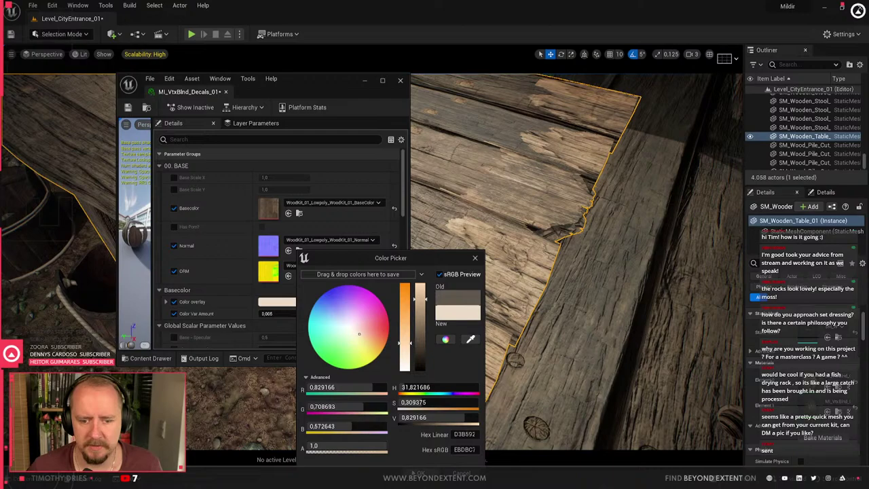
pyautogui.click(418, 473)
pyautogui.click(402, 80)
pyautogui.moveTo(343, 265); pyautogui.dragTo(363, 275, button='right')
pyautogui.press('Escape')
pyautogui.click(343, 264)
pyautogui.press('f')
# Change the Color Overlay of MI_VtxBlnd_Decals_01 to a more saturated tan with hue about 37.7 and saturation about 0.6
pyautogui.doubleClick(810, 406)
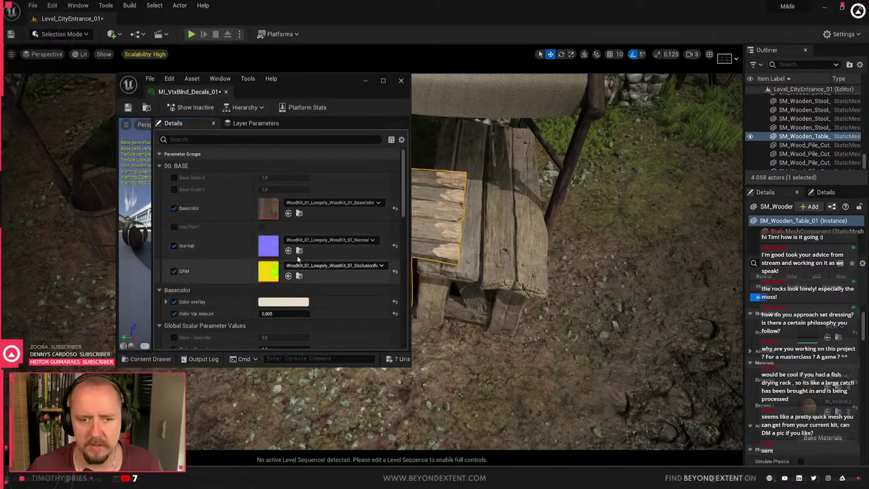
pyautogui.click(284, 303)
pyautogui.moveTo(411, 319); pyautogui.dragTo(413, 338)
pyautogui.moveTo(355, 343); pyautogui.dragTo(357, 343)
pyautogui.click(464, 257)
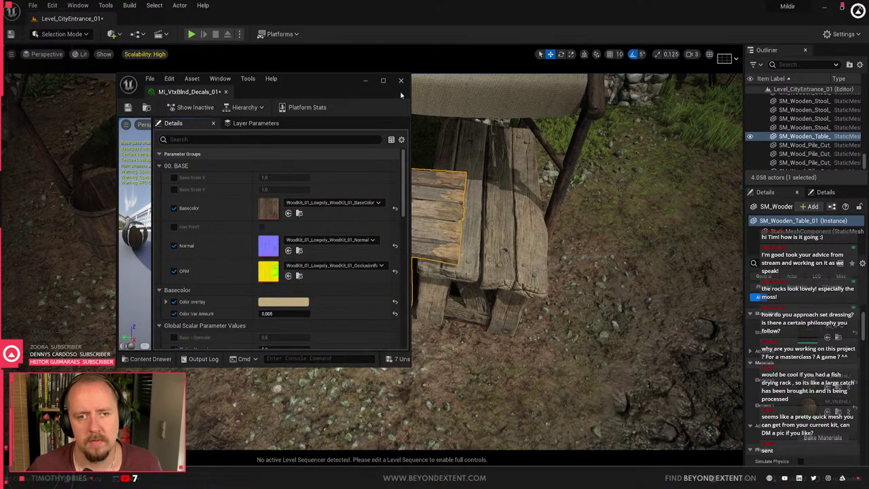
pyautogui.click(401, 80)
# Mute the tan Color Overlay of MI_VtxBlnd_Decals_01 to linear hex 675943, with saturation about 0.354 and value about 0.404
pyautogui.click(543, 353)
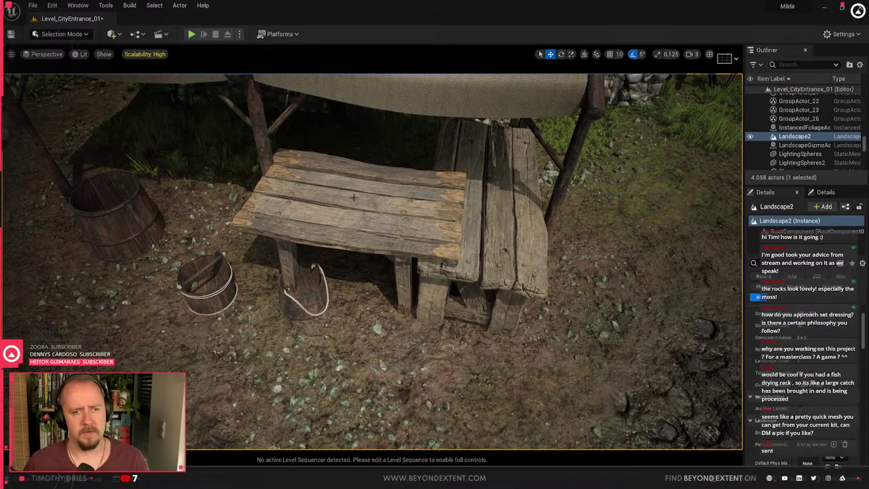
pyautogui.hotkey('ctrl', 'z')
pyautogui.moveTo(543, 353); pyautogui.dragTo(543, 306, button='right')
pyautogui.press('w')
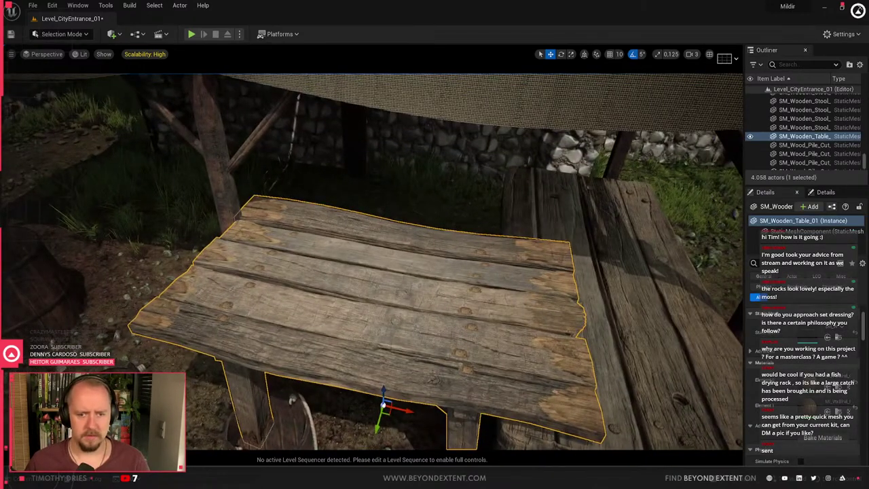
pyautogui.doubleClick(805, 408)
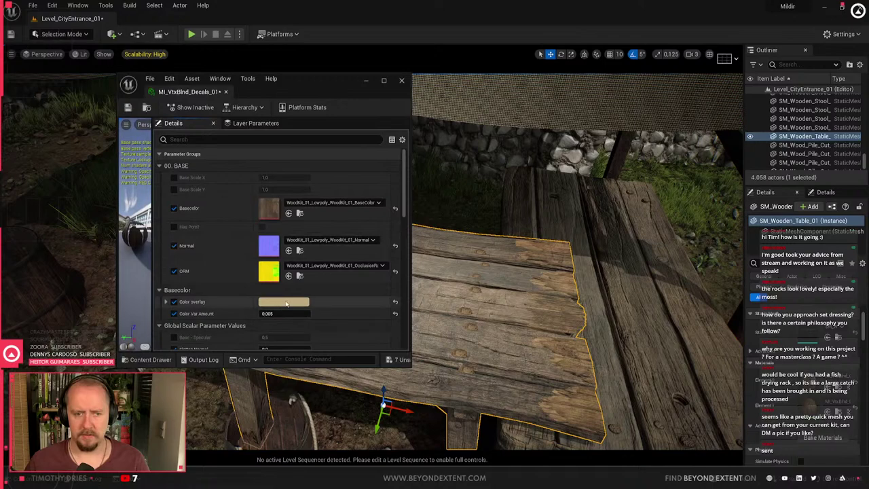
pyautogui.click(286, 303)
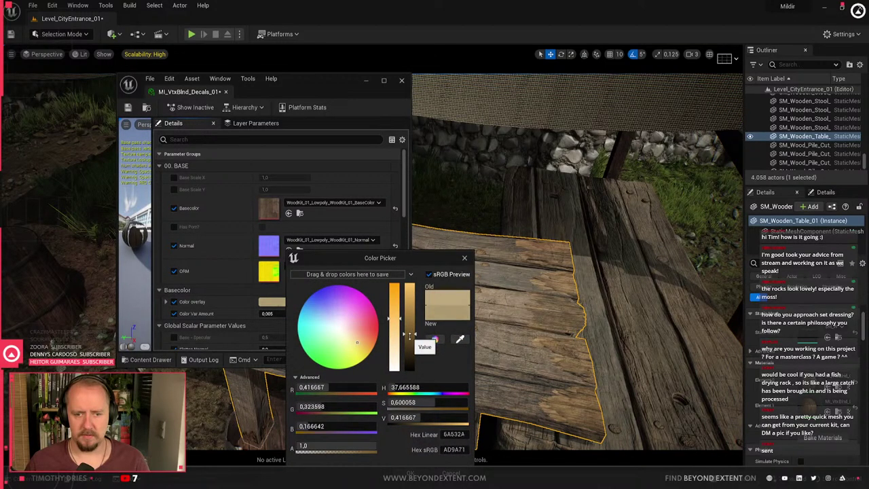
pyautogui.moveTo(409, 339); pyautogui.dragTo(398, 320)
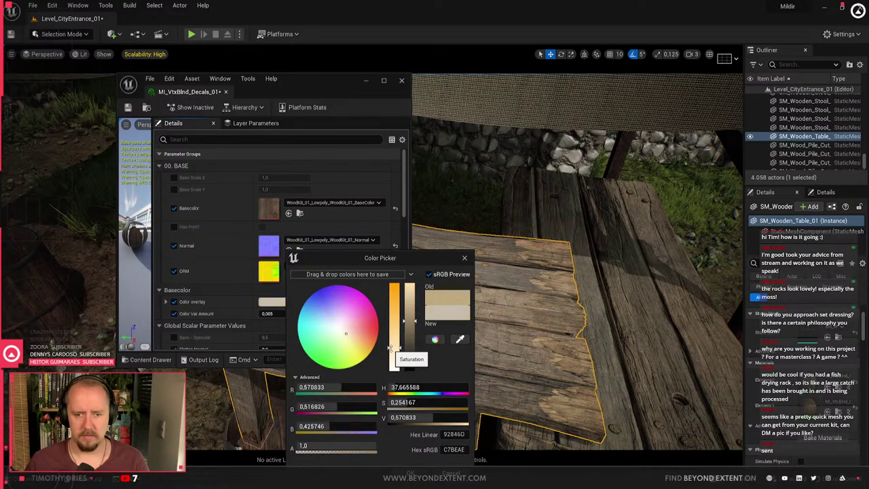
pyautogui.moveTo(409, 328); pyautogui.dragTo(407, 336)
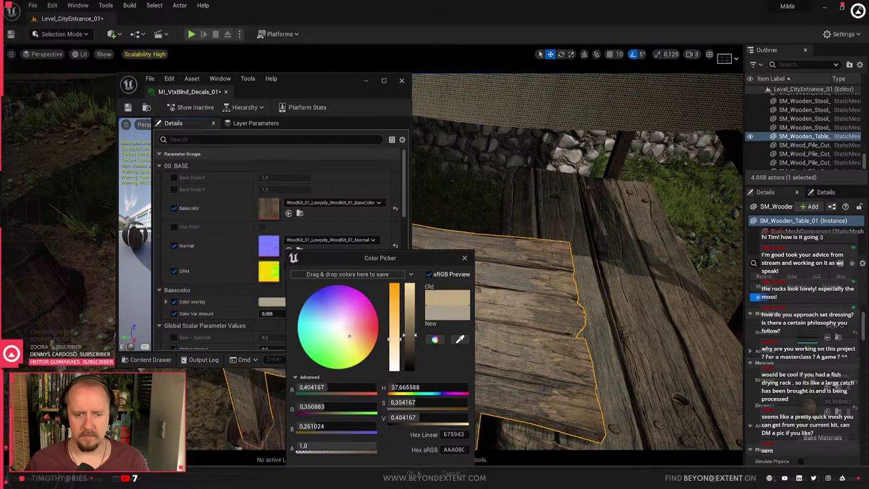
pyautogui.click(416, 473)
pyautogui.click(401, 80)
# Examine the wooden table beside the stonemason work table under the awning to judge the wood colour match
pyautogui.press('Escape')
pyautogui.moveTo(400, 204); pyautogui.dragTo(380, 224, button='right')
pyautogui.moveTo(414, 261); pyautogui.dragTo(435, 235, button='right')
pyautogui.click(491, 325)
pyautogui.press('Escape')
pyautogui.click(435, 235)
pyautogui.click(429, 232)
pyautogui.moveTo(421, 243); pyautogui.dragTo(338, 232)
pyautogui.moveTo(339, 232); pyautogui.dragTo(380, 211, button='right')
pyautogui.press('Escape')
# Filter the Assets folder to static meshes and look through it for props that suit the stall
pyautogui.hotkey('ctrl', 'space')
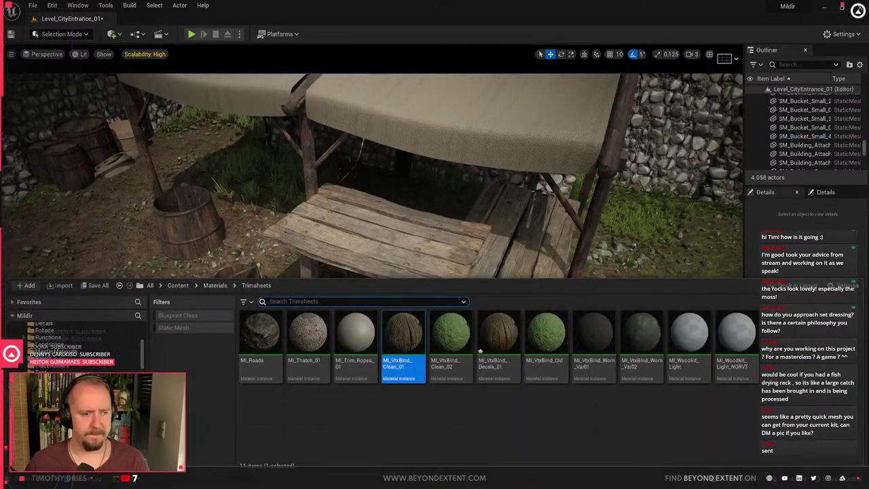
pyautogui.click(41, 341)
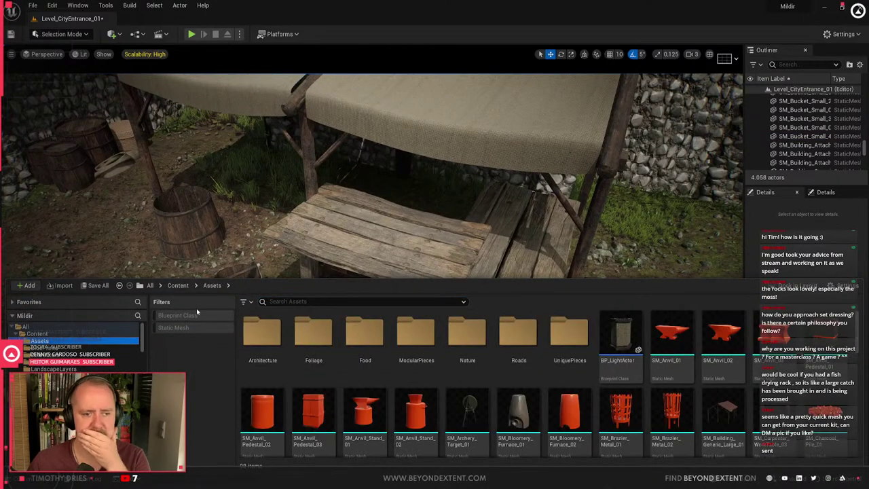
pyautogui.click(174, 328)
pyautogui.scroll(-10, 693, 405)
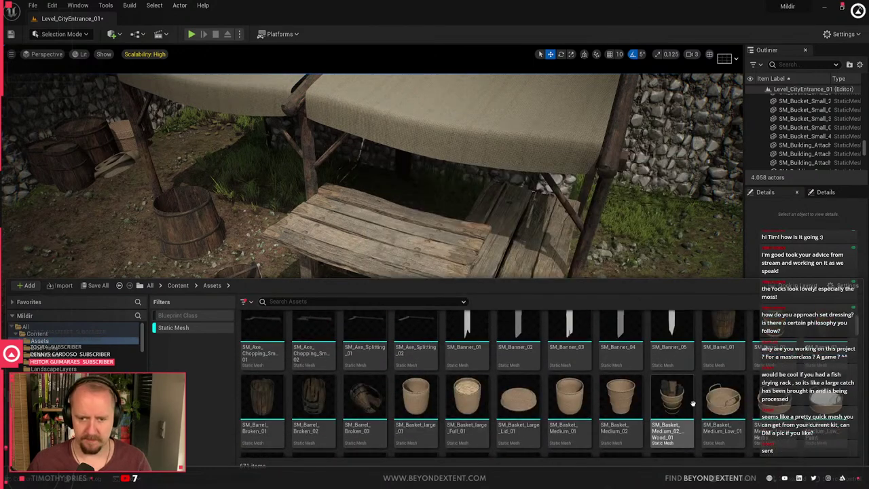
pyautogui.scroll(-3, 693, 404)
# Switch to Blender to look over the props in Medieval_Assets.blend and check the recent files, then return to Unreal Editor
pyautogui.hotkey('alt', 'Tab')
pyautogui.scroll(-3, 419, 202)
pyautogui.moveTo(419, 202); pyautogui.dragTo(182, 251, button='middle')
pyautogui.scroll(6, 367, 309)
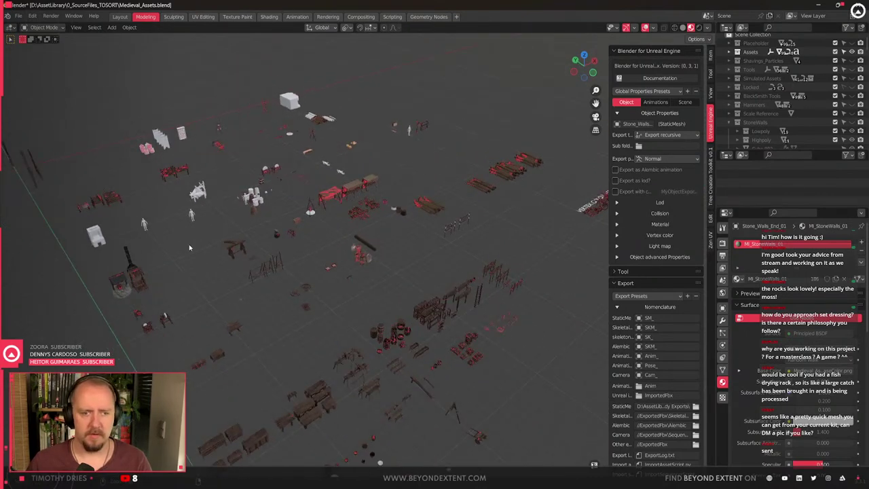
pyautogui.click(19, 16)
pyautogui.moveTo(80, 46)
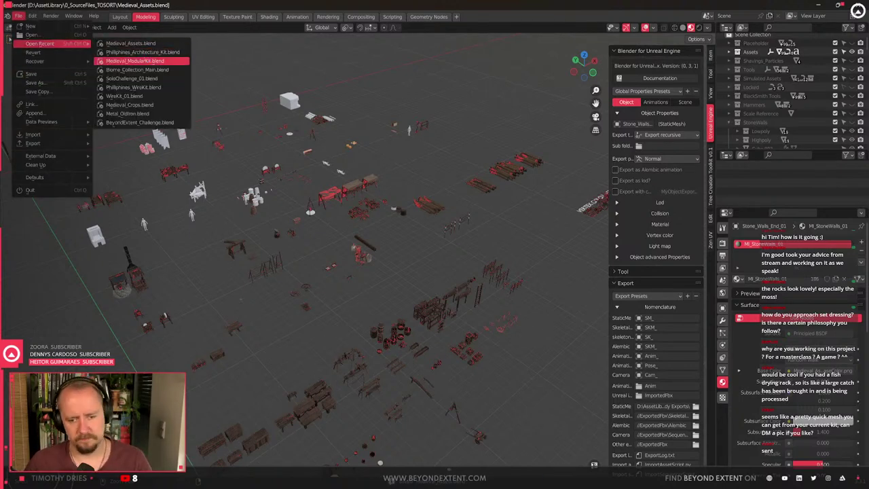
pyautogui.hotkey('alt', 'Tab')
# Duplicate the wooden table and place the copy at its free end, extending the counter under the awning
pyautogui.click(484, 259)
pyautogui.click(460, 250)
pyautogui.moveTo(460, 250); pyautogui.dragTo(523, 265, button='right')
pyautogui.click(461, 250)
pyautogui.hotkey('ctrl', 'space')
pyautogui.click(390, 246)
pyautogui.click(326, 270)
pyautogui.moveTo(326, 270); pyautogui.dragTo(224, 270, button='right')
pyautogui.keyDown('alt'); pyautogui.moveTo(497, 311); pyautogui.dragTo(323, 305); pyautogui.keyUp('alt')
pyautogui.moveTo(299, 275); pyautogui.dragTo(302, 287)
# Move the large bucket under the duplicated table and tuck the small bucket SM_Bucket_Small_02 in beside that table's leg
pyautogui.moveTo(255, 271); pyautogui.dragTo(204, 272, button='right')
pyautogui.click(242, 333)
pyautogui.moveTo(267, 331); pyautogui.dragTo(332, 349)
pyautogui.hotkey('ctrl', 'space')
pyautogui.hotkey('ctrl', 'space')
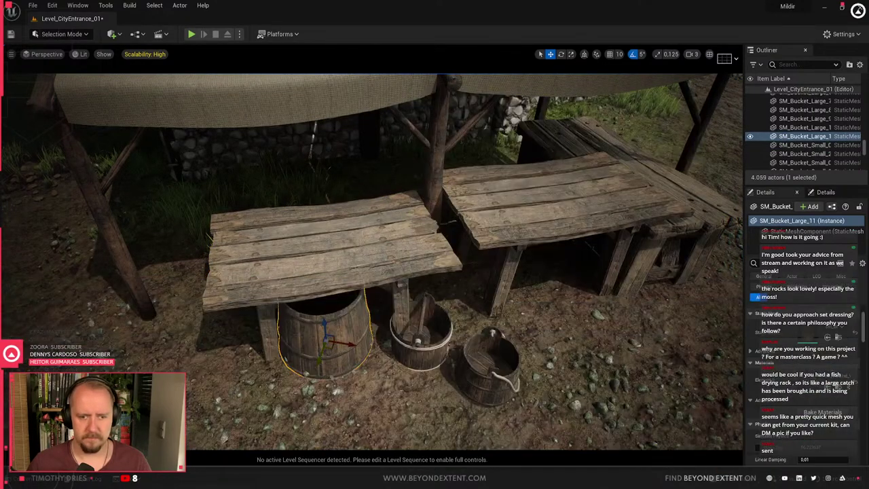
pyautogui.click(424, 348)
pyautogui.moveTo(422, 357); pyautogui.dragTo(435, 314)
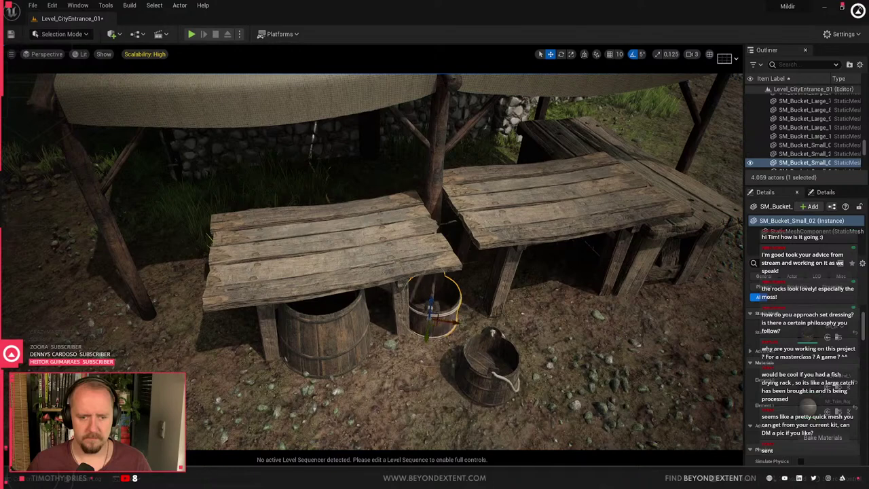
# Move the loose small bucket from the open ground to under the longer table, next to its front leg
pyautogui.click(506, 388)
pyautogui.moveTo(494, 387); pyautogui.dragTo(530, 301)
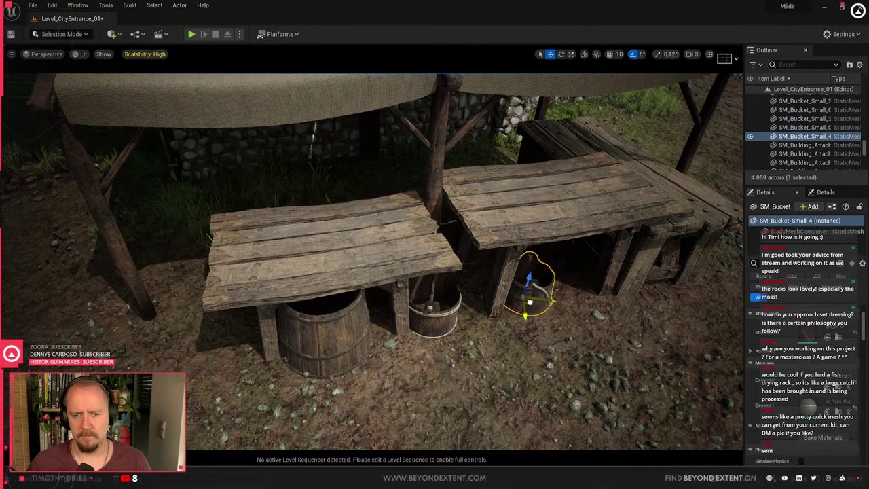
pyautogui.moveTo(514, 314); pyautogui.dragTo(503, 313, button='right')
# Look through the static meshes in the Assets folder and place SM_Chest_Basic_04 behind the tables under the awning
pyautogui.hotkey('ctrl', 'space')
pyautogui.scroll(-3, 482, 358)
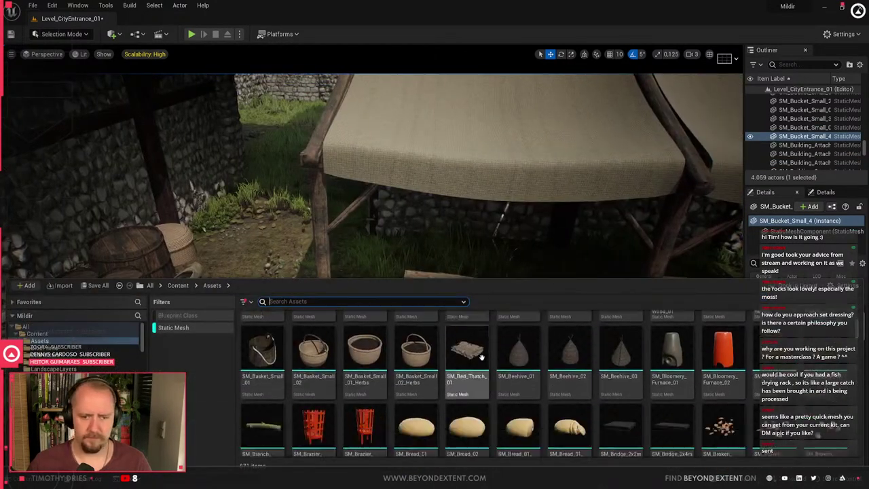
pyautogui.scroll(-4, 483, 358)
pyautogui.scroll(2, 482, 358)
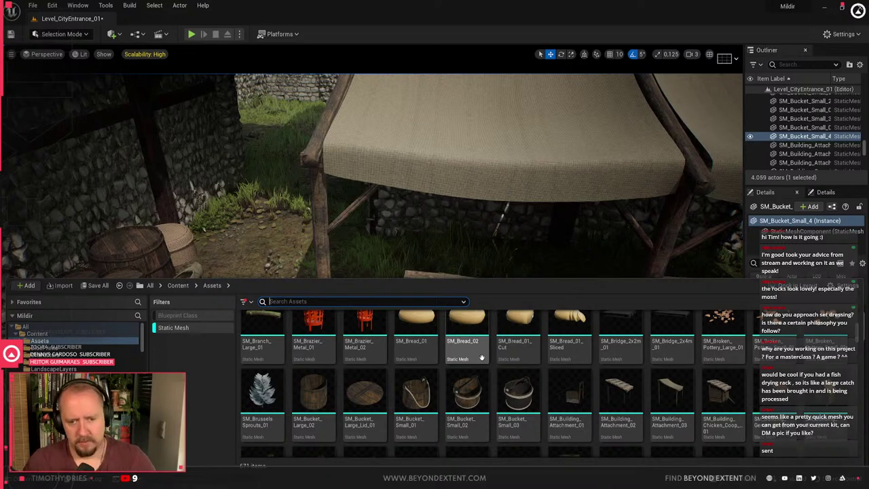
pyautogui.scroll(-4, 486, 380)
pyautogui.scroll(-1, 490, 415)
pyautogui.scroll(-1, 490, 416)
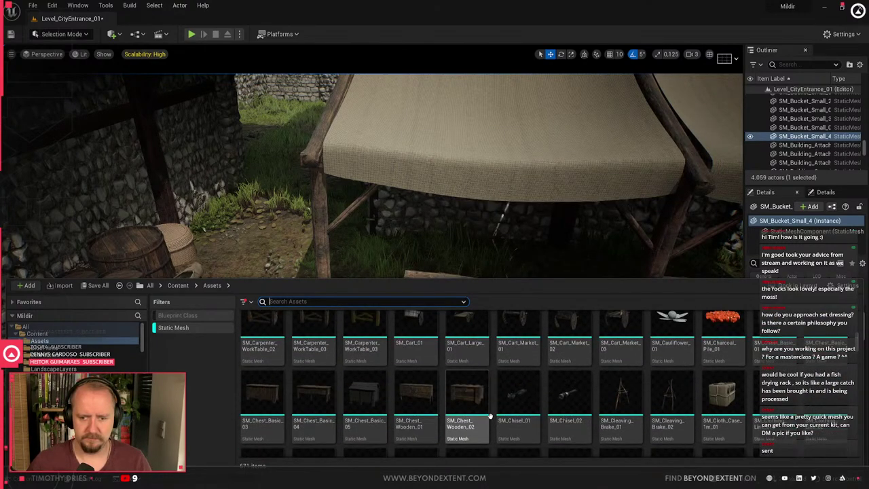
pyautogui.moveTo(314, 394); pyautogui.dragTo(463, 256)
pyautogui.press('f')
# Rotate the chest and shift it back along the stone wall behind the tables
pyautogui.press('e')
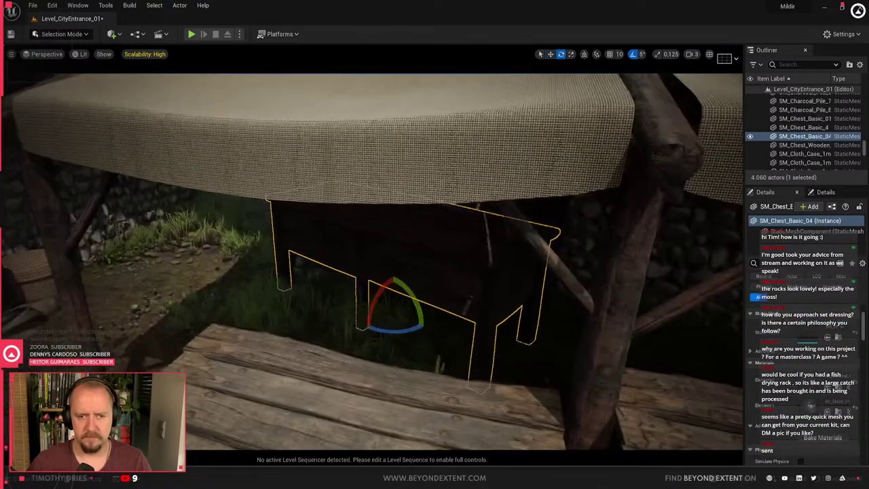
pyautogui.moveTo(411, 329); pyautogui.dragTo(425, 324)
pyautogui.moveTo(425, 324); pyautogui.dragTo(400, 324, button='right')
pyautogui.press('s')
pyautogui.moveTo(419, 341); pyautogui.dragTo(419, 301)
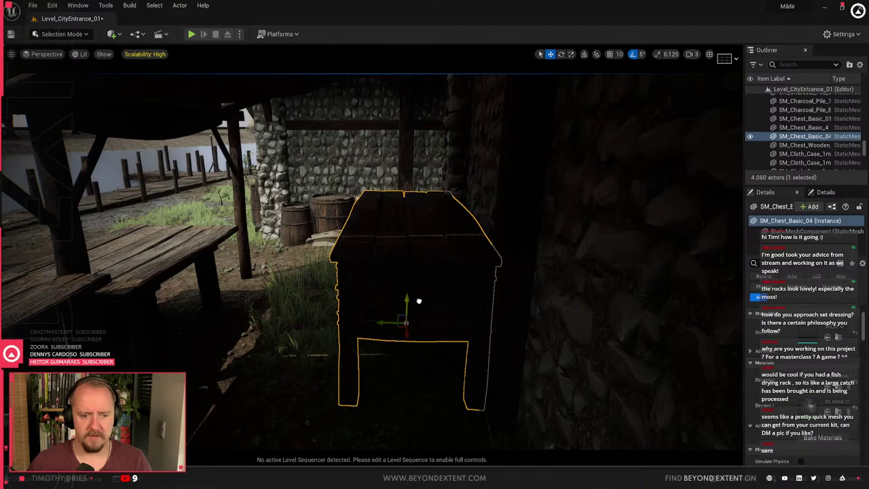
pyautogui.press('a')
pyautogui.moveTo(410, 319); pyautogui.dragTo(516, 319, button='right')
pyautogui.moveTo(343, 331); pyautogui.dragTo(368, 330)
pyautogui.press('Escape')
pyautogui.press('s')
pyautogui.moveTo(343, 336)
pyautogui.mouseDown(button='right')
pyautogui.moveTo(271, 339)
pyautogui.moveTo(341, 334)
pyautogui.mouseUp(button='right')
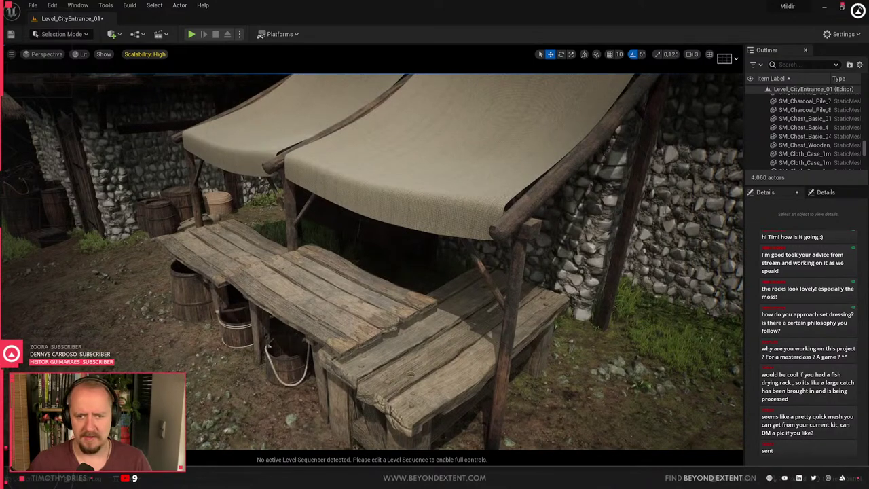
# Look through the remaining static meshes in the Assets folder for more props that fit the stall
pyautogui.moveTo(338, 324)
pyautogui.mouseDown(button='right')
pyautogui.moveTo(381, 324)
pyautogui.moveTo(337, 324)
pyautogui.mouseUp(button='right')
pyautogui.hotkey('ctrl', 'space')
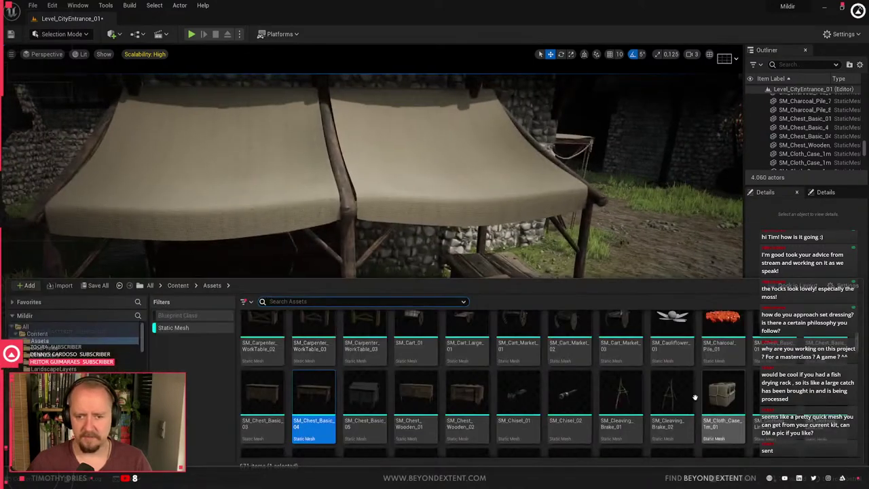
pyautogui.scroll(-1, 693, 394)
pyautogui.scroll(1, 693, 394)
pyautogui.scroll(-1, 692, 394)
pyautogui.moveTo(434, 177); pyautogui.dragTo(514, 224, button='right')
pyautogui.hotkey('ctrl', 'space')
pyautogui.scroll(-2, 514, 402)
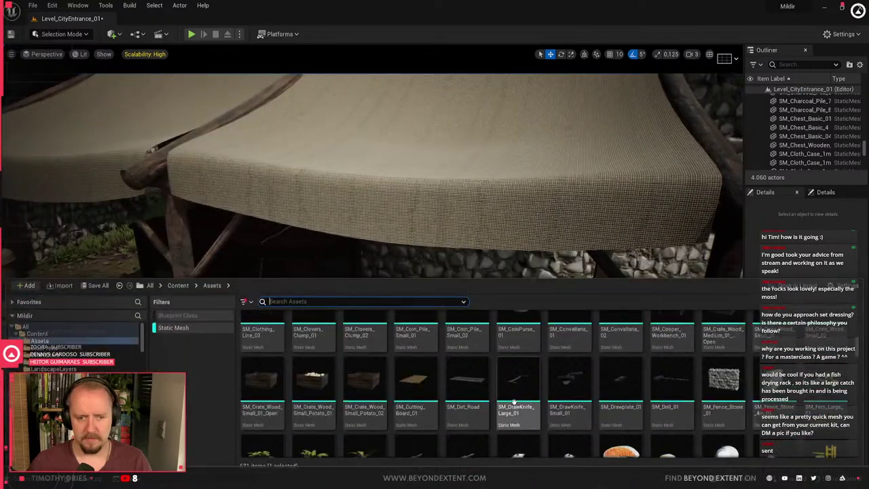
pyautogui.scroll(-1, 514, 402)
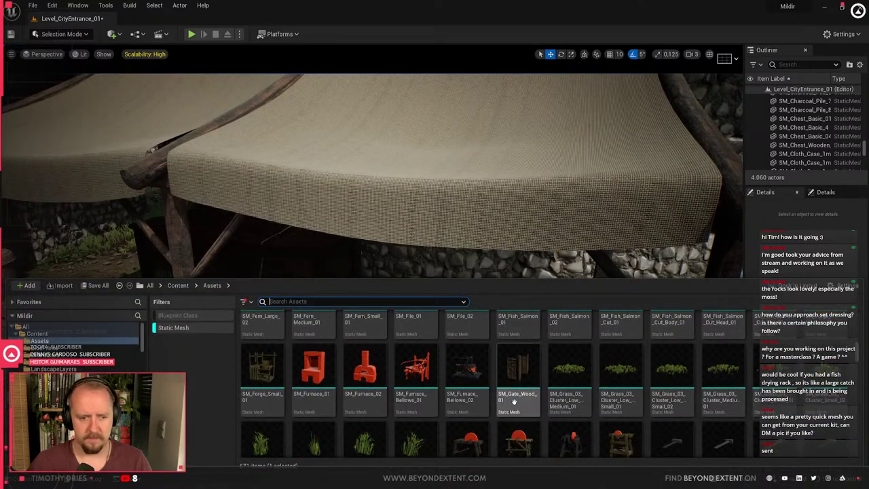
pyautogui.scroll(-2, 514, 402)
pyautogui.scroll(-5, 514, 402)
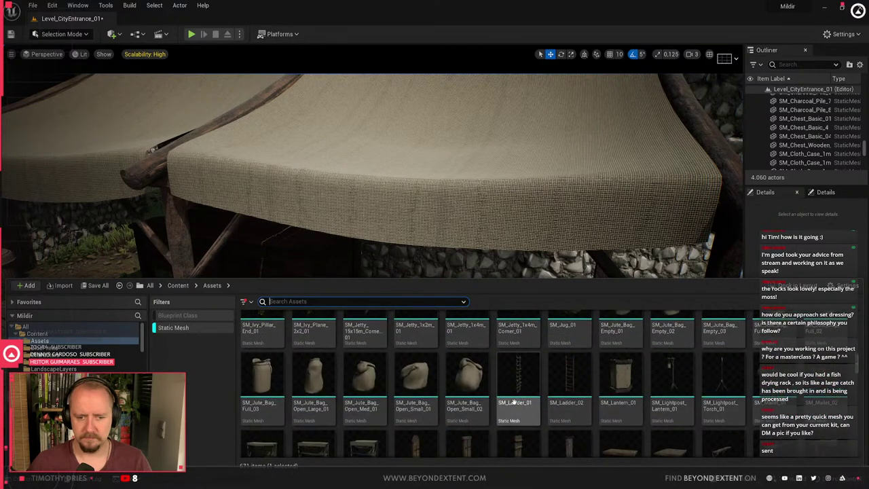
pyautogui.scroll(-1, 514, 402)
# Show the BluePrints folder with both the Static Mesh and Blueprint Class filters off
pyautogui.click(71, 369)
pyautogui.scroll(-3, 71, 369)
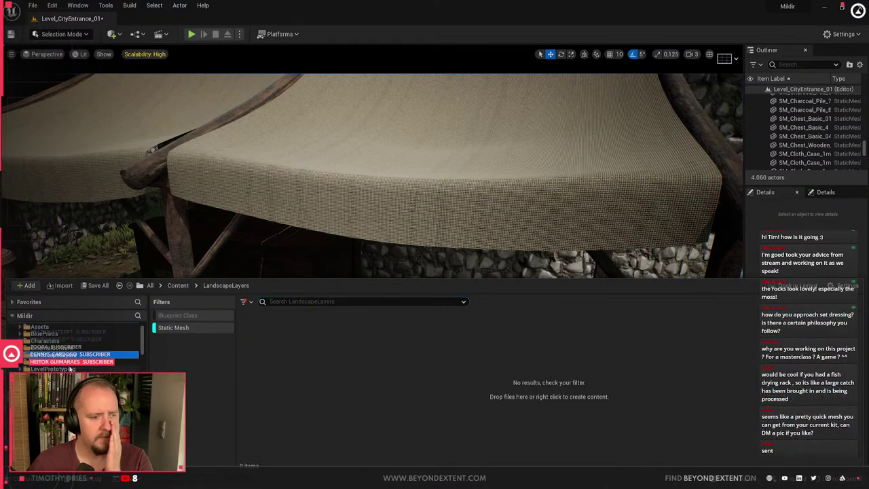
pyautogui.click(73, 342)
pyautogui.click(70, 355)
pyautogui.click(71, 355)
pyautogui.scroll(3, 70, 355)
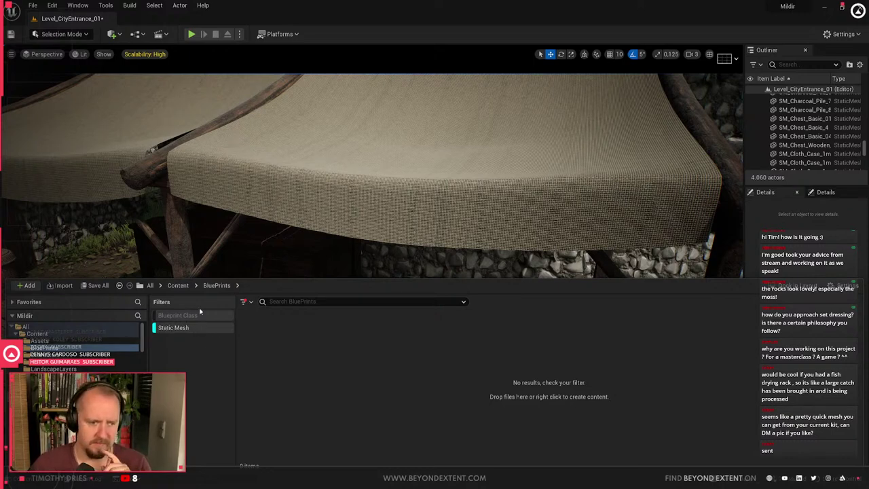
pyautogui.click(196, 326)
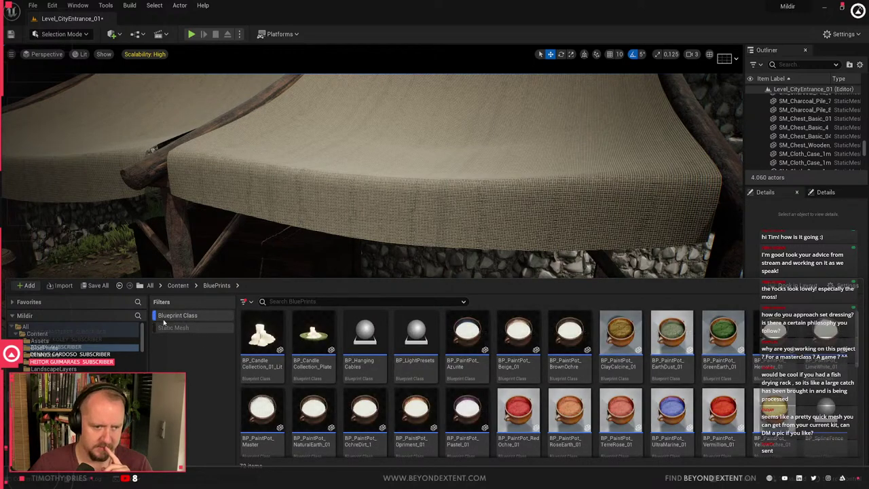
pyautogui.click(170, 316)
# Find the prop clutter levels in the BluePrints folder and add Prop_Clutter_02 near the side table
pyautogui.scroll(-5, 537, 385)
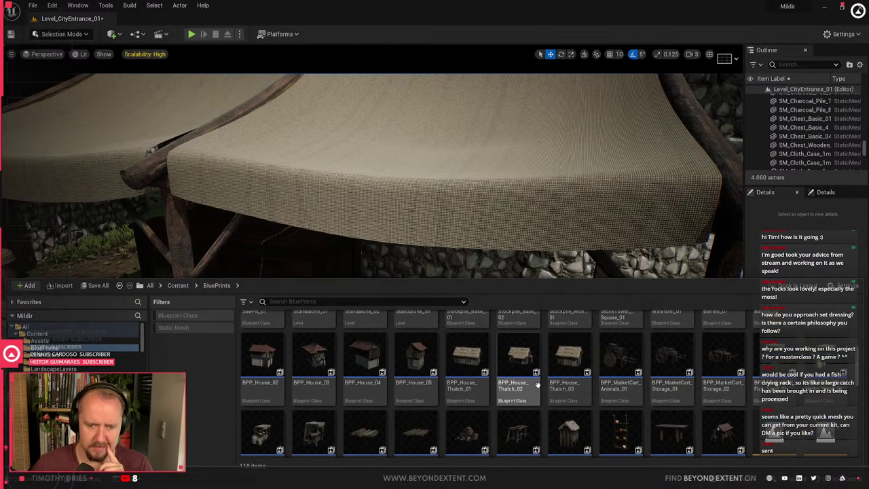
pyautogui.scroll(-5, 537, 385)
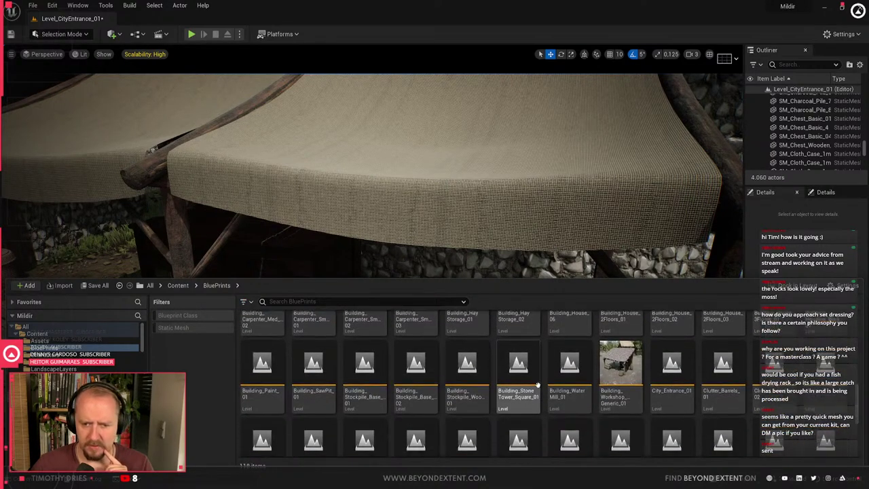
pyautogui.scroll(-3, 538, 385)
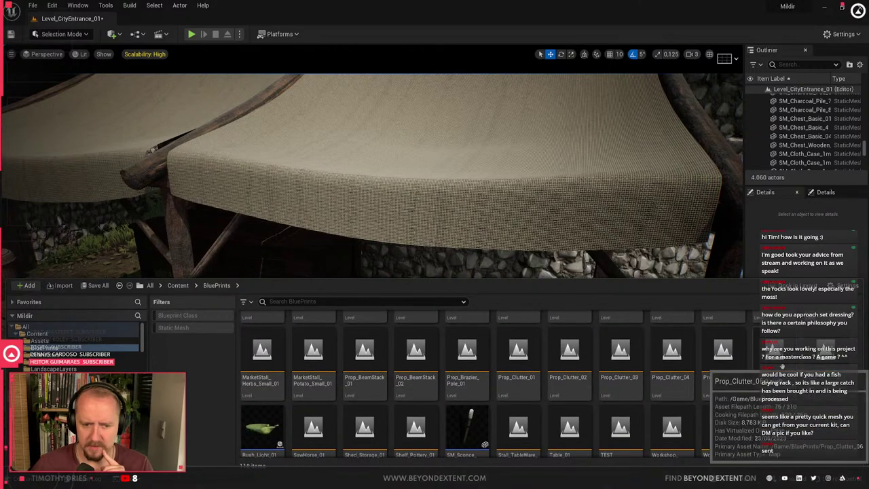
pyautogui.moveTo(570, 368); pyautogui.dragTo(448, 384)
pyautogui.moveTo(638, 399); pyautogui.dragTo(639, 401)
pyautogui.press('f')
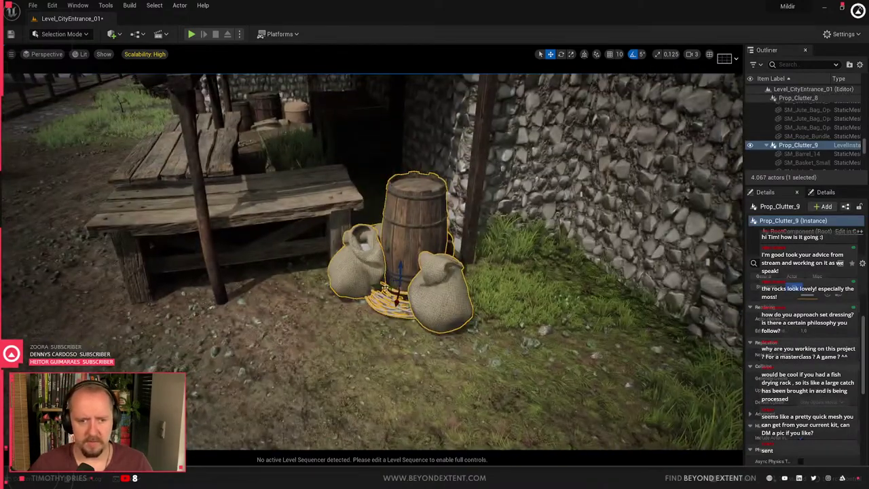
# Move and rotate the barrel and sack group so it sits tightly around the outer corner of the side table
pyautogui.moveTo(394, 290); pyautogui.dragTo(162, 298)
pyautogui.press('Escape')
pyautogui.moveTo(162, 299)
pyautogui.mouseDown(button='right')
pyautogui.moveTo(299, 299)
pyautogui.moveTo(156, 306)
pyautogui.moveTo(178, 293)
pyautogui.mouseUp(button='right')
pyautogui.click(483, 332)
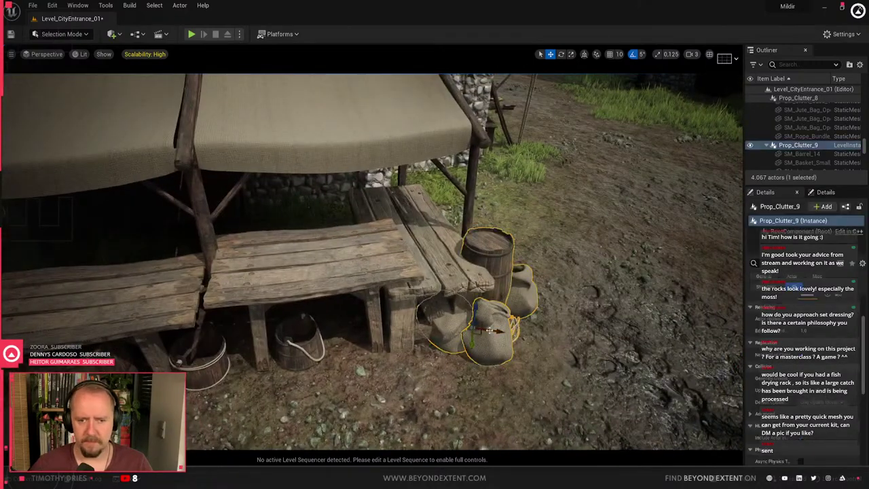
pyautogui.moveTo(484, 331); pyautogui.dragTo(492, 335)
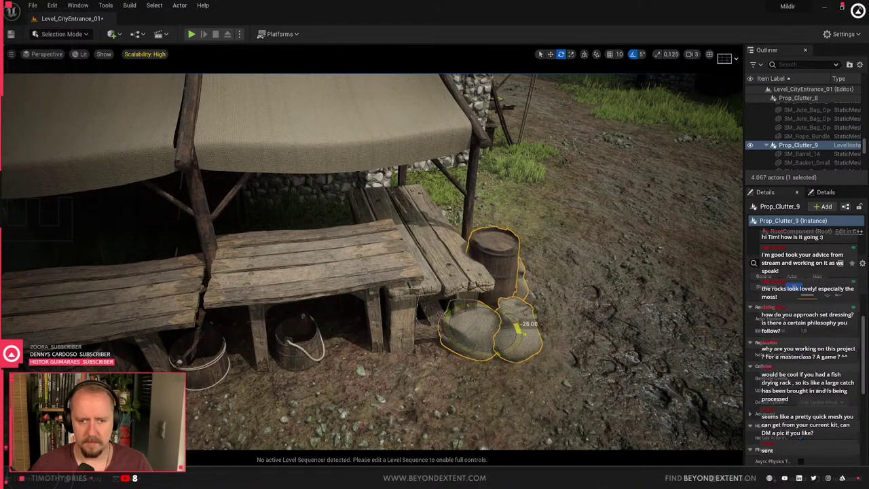
pyautogui.moveTo(445, 349); pyautogui.dragTo(486, 306, button='right')
pyautogui.moveTo(485, 308); pyautogui.dragTo(525, 311)
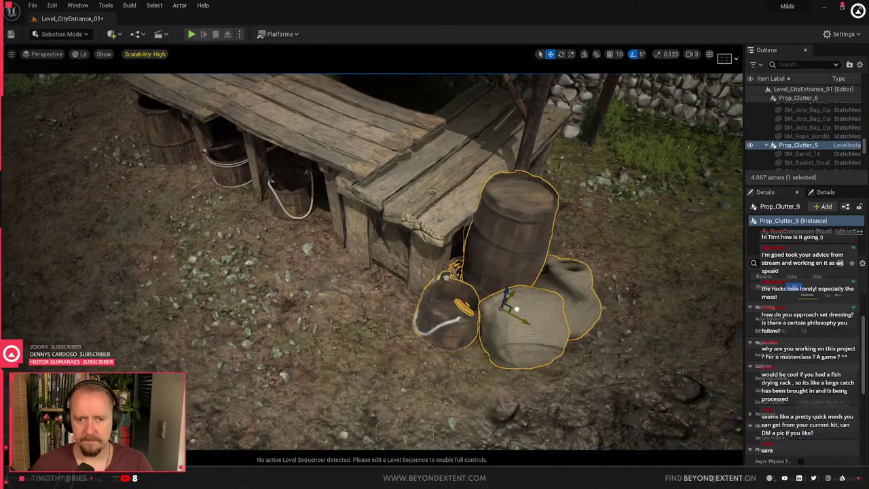
pyautogui.press('Escape')
pyautogui.moveTo(569, 289)
pyautogui.mouseDown(button='right')
pyautogui.moveTo(614, 271)
pyautogui.moveTo(569, 271)
pyautogui.mouseUp(button='right')
pyautogui.hotkey('ctrl', 'space')
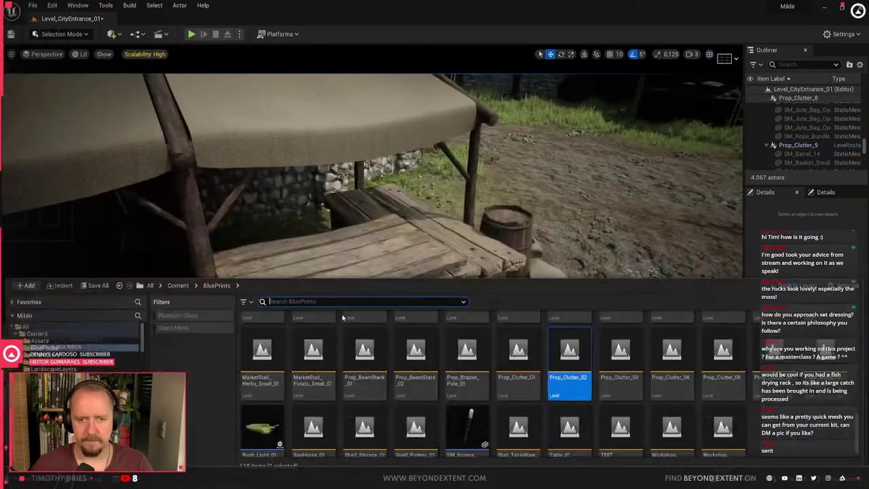
pyautogui.hotkey('ctrl', 'space')
pyautogui.moveTo(376, 268); pyautogui.dragTo(358, 257)
pyautogui.press('Delete')
# Add Prop_Clutter_03 and rotate it so its crates and barrel stand against the stone wall beside the awning
pyautogui.moveTo(393, 269); pyautogui.dragTo(435, 293, button='right')
pyautogui.hotkey('ctrl', 'space')
pyautogui.moveTo(620, 357); pyautogui.dragTo(475, 224)
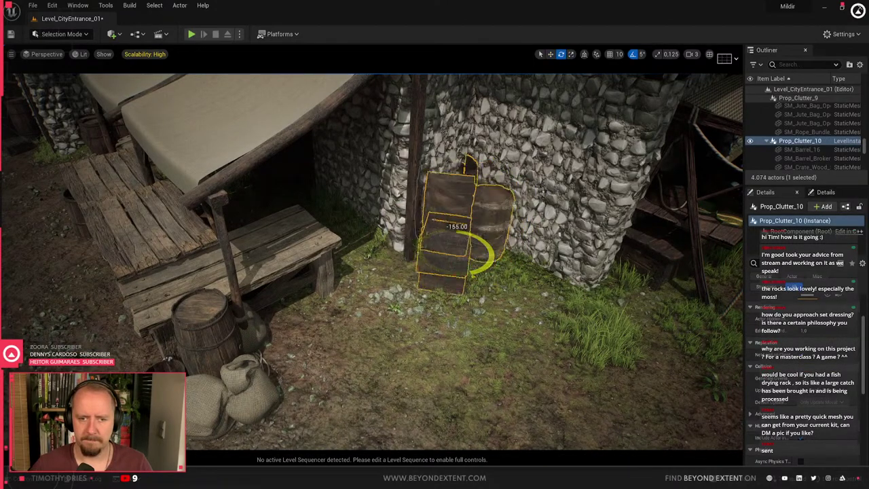
pyautogui.moveTo(467, 244); pyautogui.dragTo(467, 261)
pyautogui.press('Escape')
# Add Prop_Clutter_04 and position its sacks in front of the barrels at the corner of the neighbouring house
pyautogui.moveTo(469, 265); pyautogui.dragTo(469, 265, button='right')
pyautogui.hotkey('ctrl', 'space')
pyautogui.moveTo(681, 366); pyautogui.dragTo(232, 336)
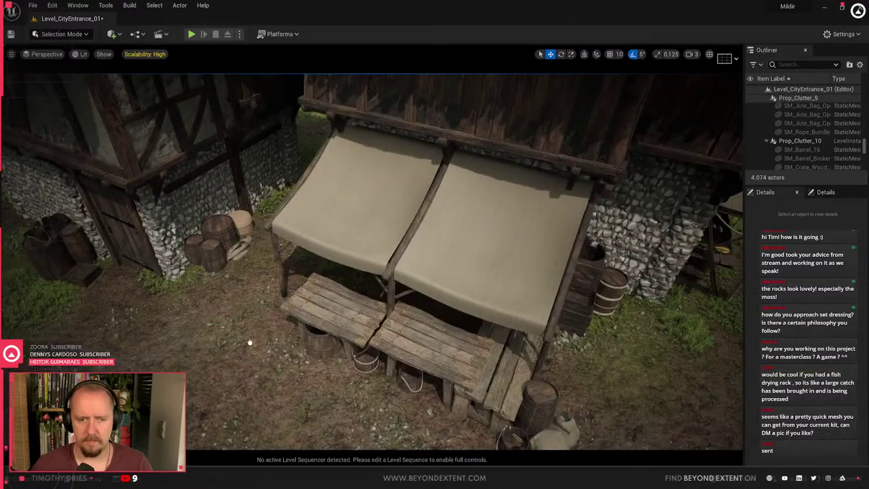
pyautogui.moveTo(237, 305); pyautogui.dragTo(223, 282)
pyautogui.moveTo(247, 301); pyautogui.dragTo(247, 302, button='right')
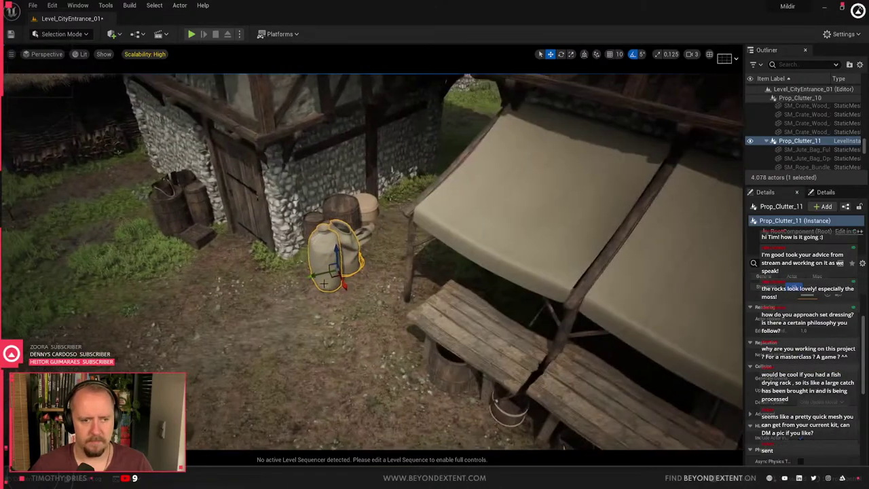
pyautogui.moveTo(334, 273); pyautogui.dragTo(316, 283)
pyautogui.press('e')
pyautogui.press('w')
pyautogui.press('Escape')
# Try out Prop_Clutter_05 on the ground beside the barrel and sacks at the counter's end, and delete it again
pyautogui.moveTo(315, 283); pyautogui.dragTo(325, 292, button='right')
pyautogui.hotkey('ctrl', 'space')
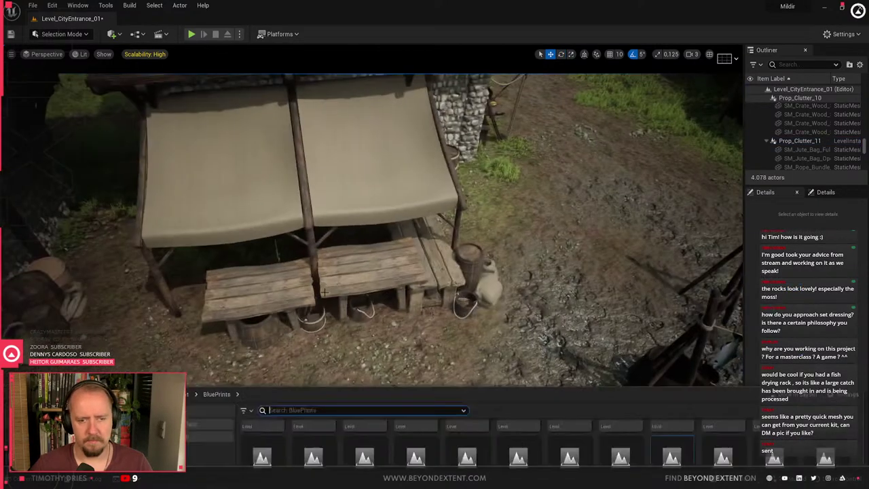
pyautogui.moveTo(723, 384); pyautogui.dragTo(509, 258)
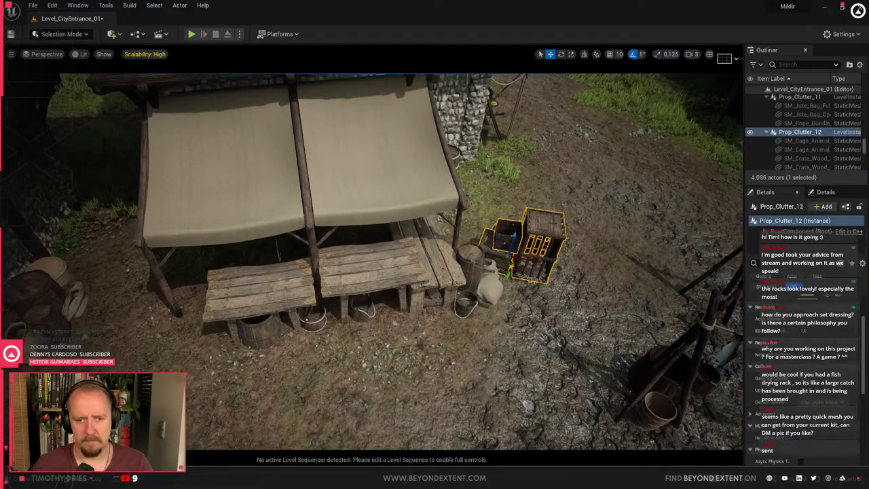
pyautogui.press('Delete')
# Look through the BluePrints folder and the asset collections for more props, finishing on the Furniture collection
pyautogui.hotkey('ctrl', 'space')
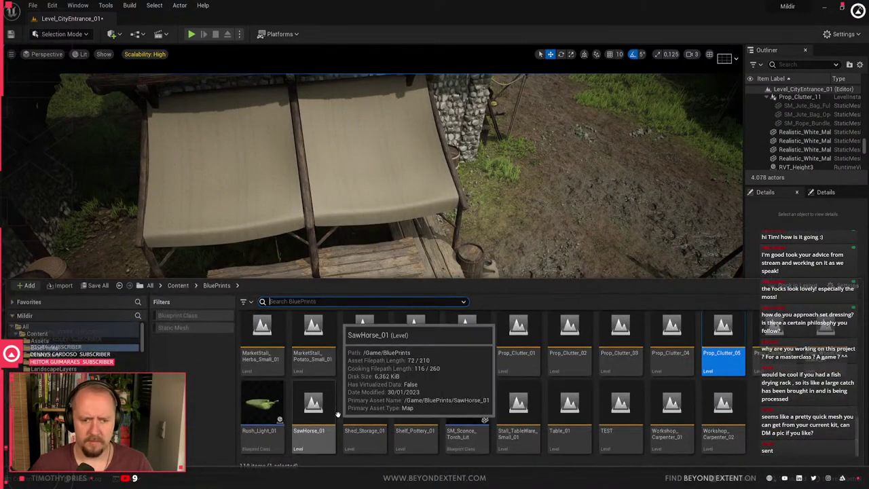
pyautogui.scroll(1, 339, 417)
pyautogui.scroll(4, 341, 419)
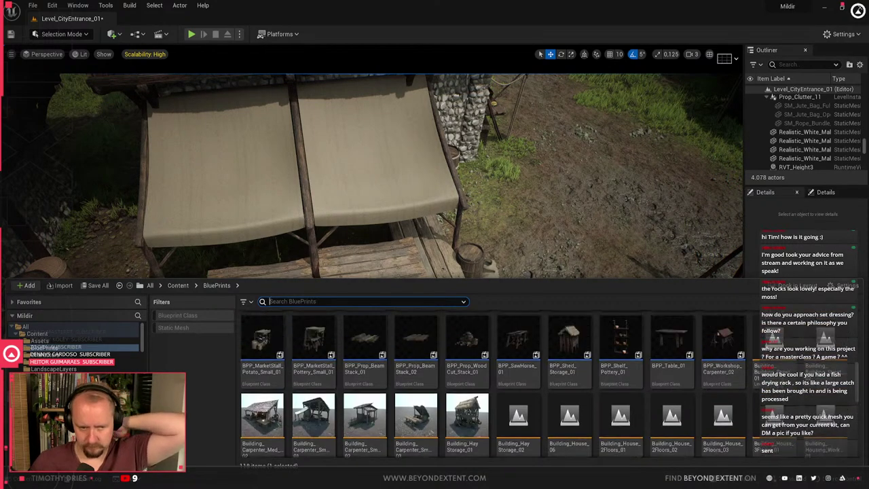
pyautogui.click(68, 428)
pyautogui.press('Down')
pyautogui.press('Down')
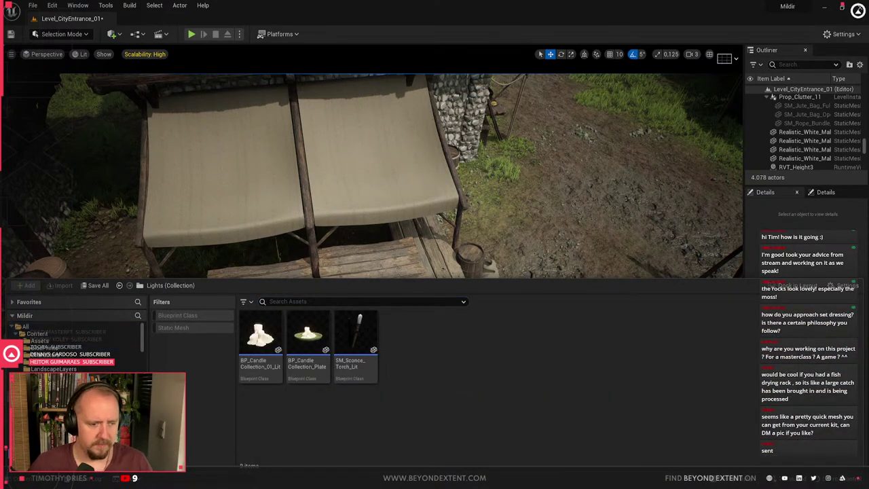
pyautogui.press('Up')
pyautogui.press('Up')
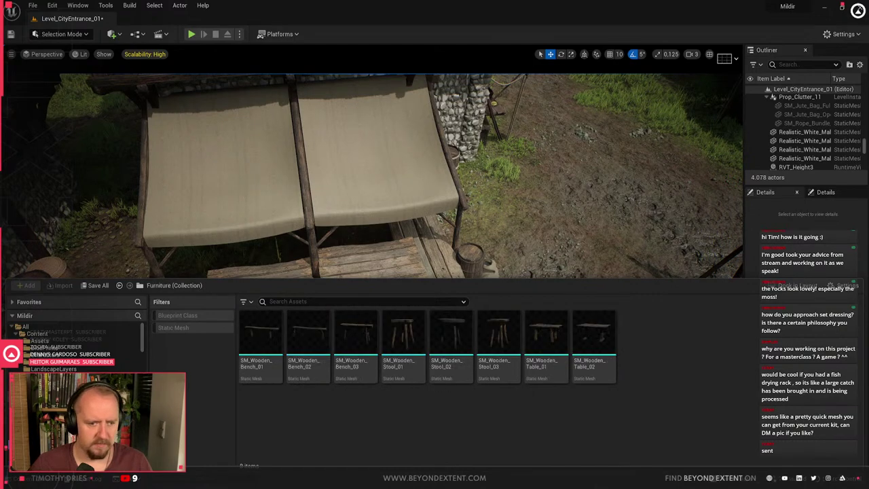
pyautogui.press('Up')
pyautogui.press('Down')
# Place SM_Wooden_Stool_03 and SM_Wooden_Stool_01 on the ground behind the tables under the awning
pyautogui.moveTo(576, 165); pyautogui.dragTo(584, 197, button='right')
pyautogui.press('w')
pyautogui.hotkey('ctrl', 'space')
pyautogui.moveTo(498, 329); pyautogui.dragTo(377, 227)
pyautogui.hotkey('ctrl', 'space')
pyautogui.moveTo(395, 340); pyautogui.dragTo(498, 375)
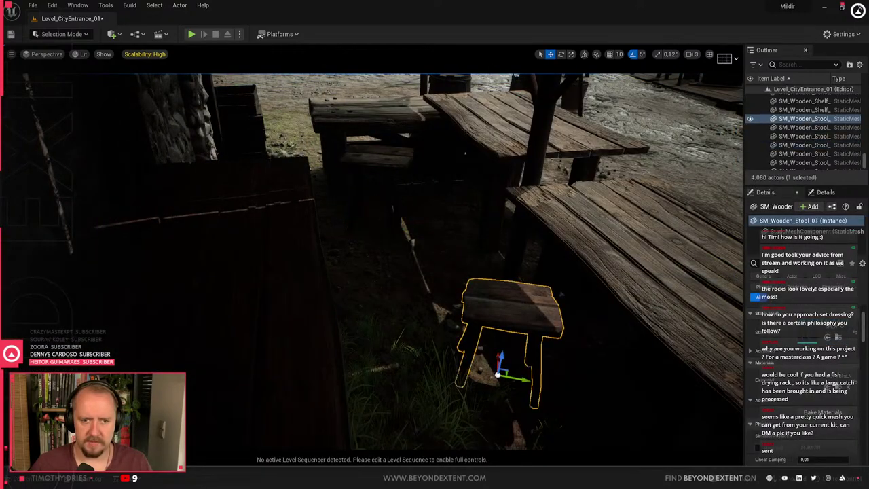
# Rotate SM_Wooden_Stool_01 so it stands at a different angle behind its table
pyautogui.moveTo(498, 375); pyautogui.dragTo(543, 434, button='right')
pyautogui.press('e')
pyautogui.moveTo(384, 254); pyautogui.dragTo(442, 238)
pyautogui.press('s')
pyautogui.moveTo(441, 238); pyautogui.dragTo(545, 376, button='right')
# Remove SM_Wooden_Stool_01 from the Furniture collection
pyautogui.hotkey('ctrl', 'space')
pyautogui.moveTo(435, 204); pyautogui.dragTo(516, 218, button='right')
pyautogui.press('s')
pyautogui.hotkey('ctrl', 'space')
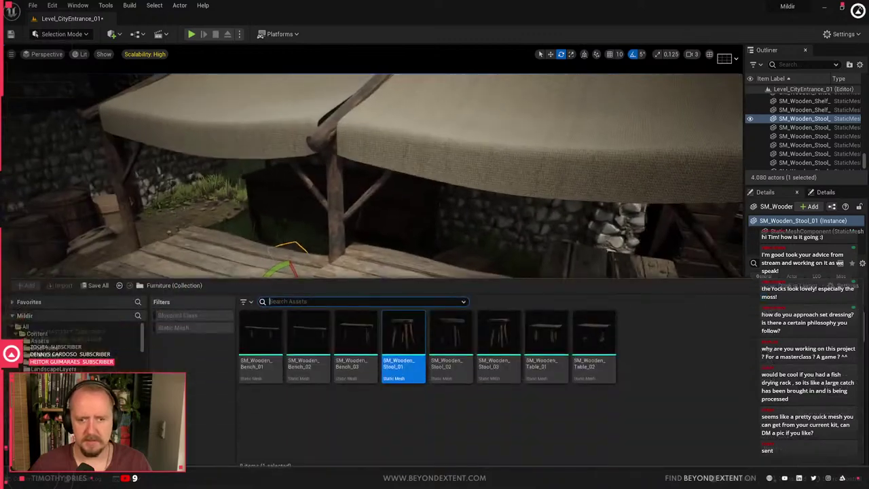
pyautogui.press('Delete')
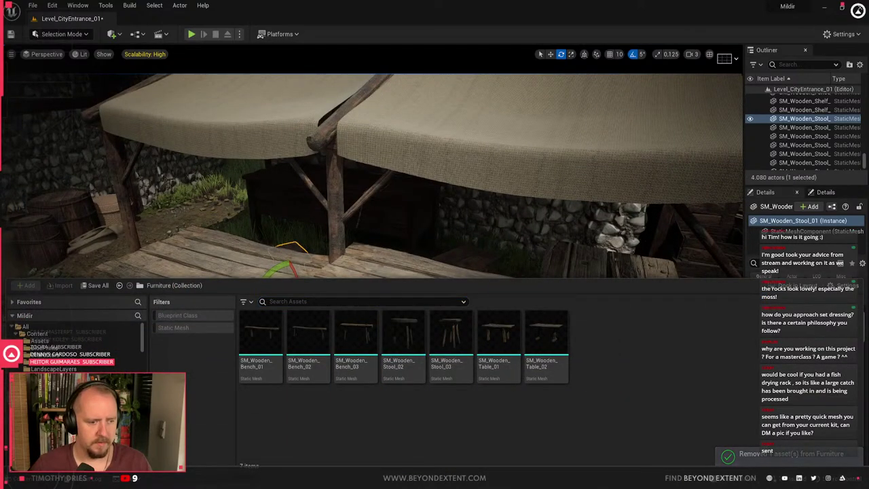
# Place SM_Crate_Wood_Small_01 from the Storage collection on the tables under the awning
pyautogui.hotkey('alt', 'Left')
pyautogui.moveTo(435, 204)
pyautogui.mouseDown(button='right')
pyautogui.moveTo(564, 191)
pyautogui.moveTo(421, 197)
pyautogui.mouseUp(button='right')
pyautogui.hotkey('ctrl', 'space')
pyautogui.scroll(-2, 578, 384)
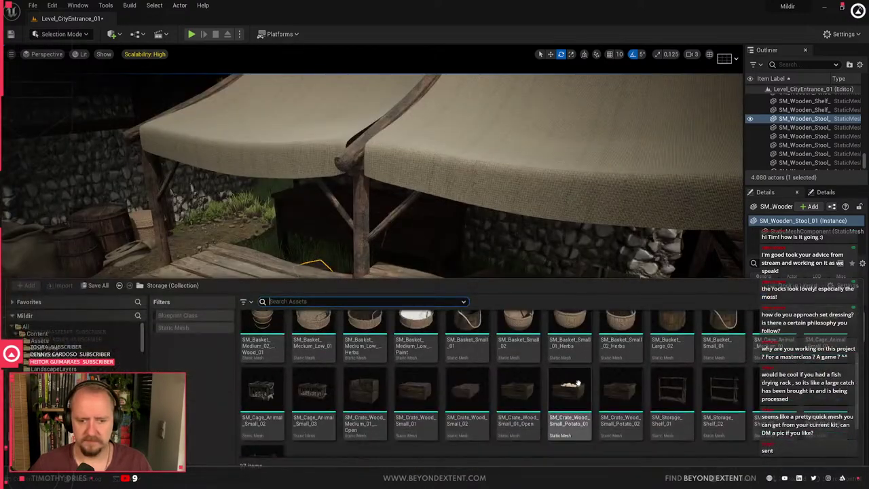
pyautogui.moveTo(477, 283); pyautogui.dragTo(401, 303)
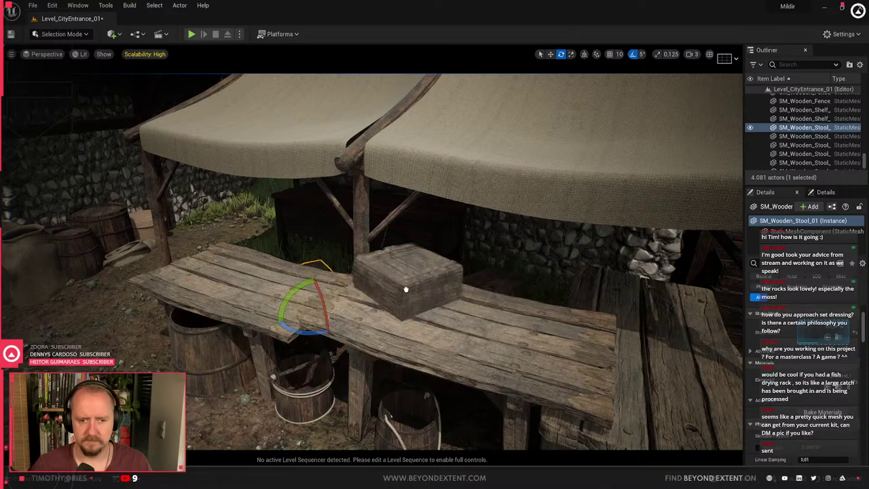
pyautogui.click(409, 293)
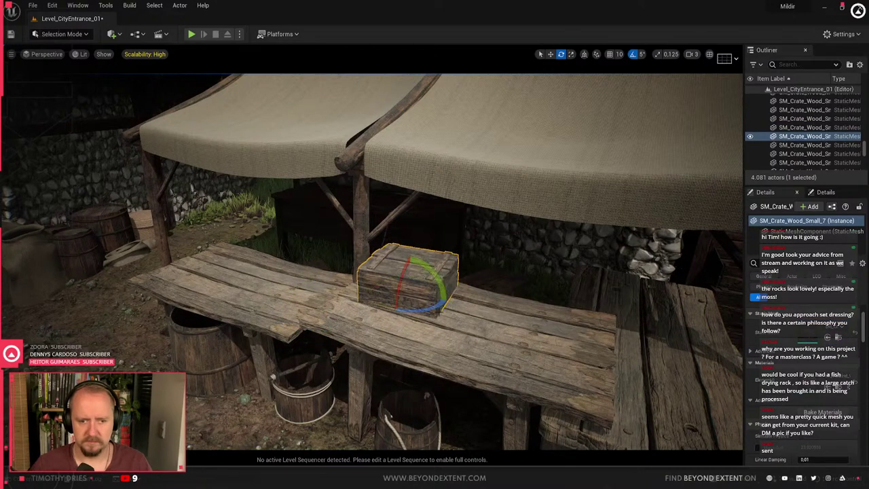
# Place SM_Crate_Wood_Small_01_Open in front of the closed crate and tilt it so it leans against that crate
pyautogui.hotkey('ctrl', 'space')
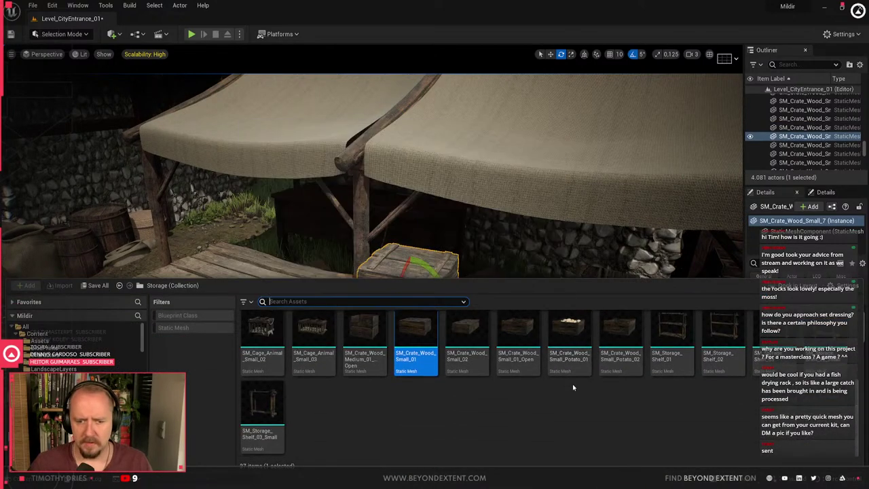
pyautogui.moveTo(518, 336); pyautogui.dragTo(379, 326)
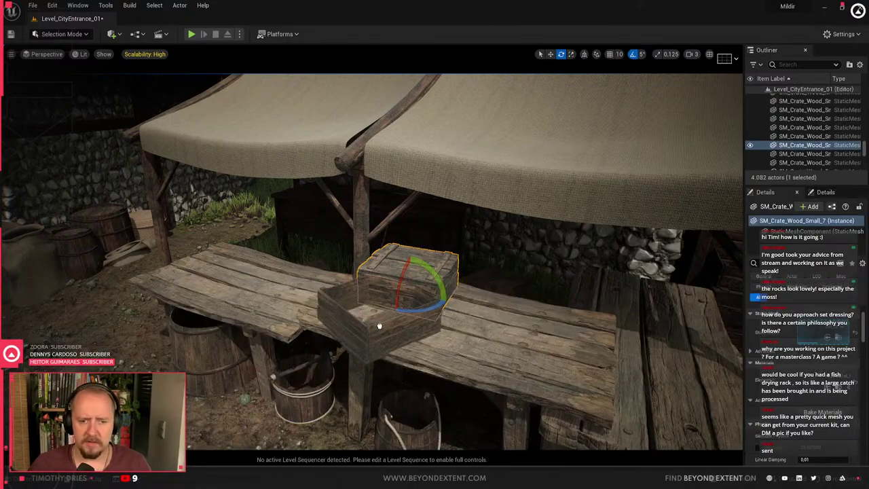
pyautogui.click(379, 326)
pyautogui.moveTo(379, 326); pyautogui.dragTo(271, 312, button='right')
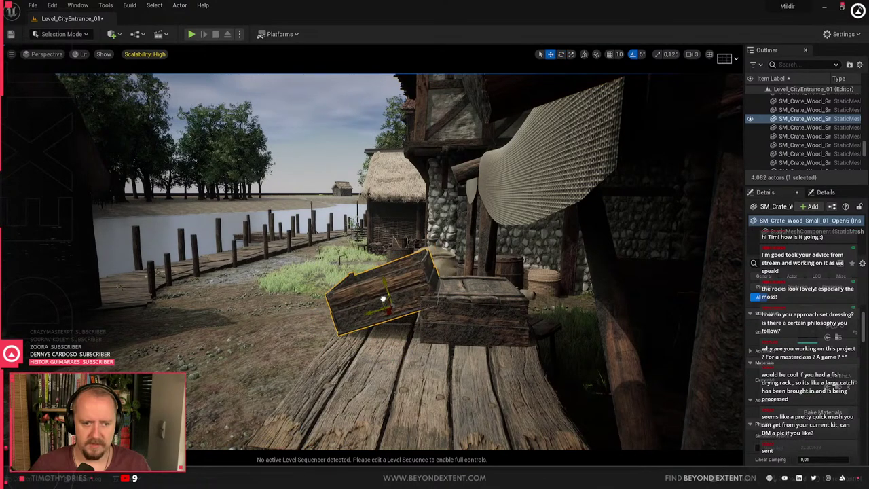
pyautogui.click(453, 314)
pyautogui.moveTo(454, 313); pyautogui.dragTo(475, 317, button='right')
pyautogui.click(368, 319)
pyautogui.moveTo(345, 301); pyautogui.dragTo(356, 284)
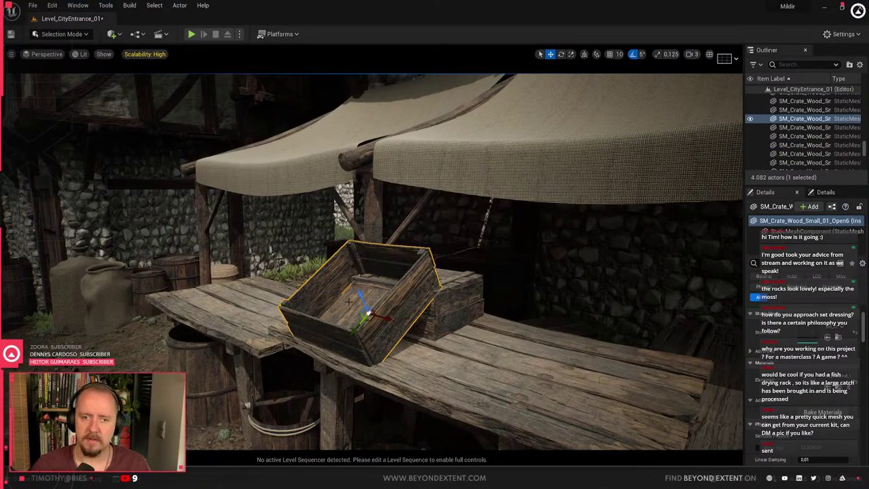
pyautogui.moveTo(360, 299); pyautogui.dragTo(362, 316)
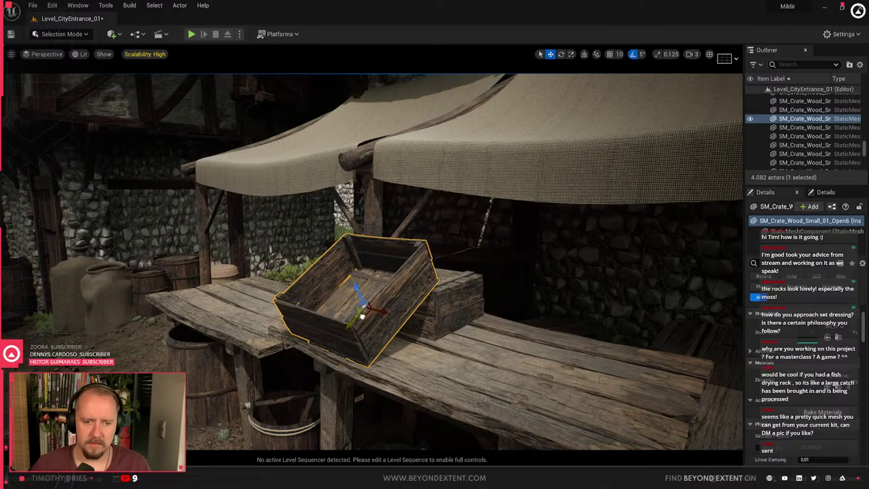
# Duplicate the closed and tilted open crate pair twice along the tables to form a row of three displays
pyautogui.keyDown('ctrl'); pyautogui.click(445, 311); pyautogui.keyUp('ctrl')
pyautogui.moveTo(445, 311); pyautogui.dragTo(502, 311, button='right')
pyautogui.keyDown('alt'); pyautogui.moveTo(311, 271); pyautogui.dragTo(384, 272); pyautogui.keyUp('alt')
pyautogui.hotkey('ctrl', 'z')
pyautogui.hotkey('ctrl', 'z')
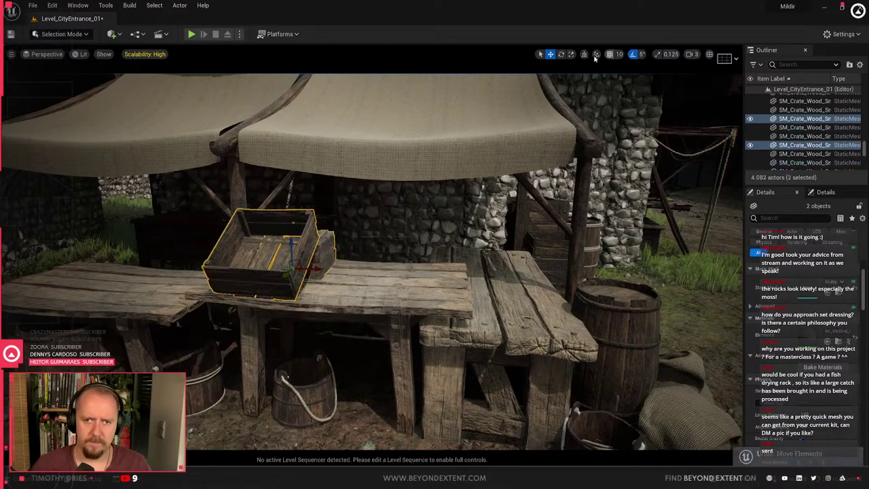
pyautogui.keyDown('alt'); pyautogui.moveTo(290, 273); pyautogui.dragTo(476, 270); pyautogui.keyUp('alt')
# Search the Assets folder for "fish" and place SM_Fish_Salmon_01 in the first open crate
pyautogui.hotkey('ctrl', 'space')
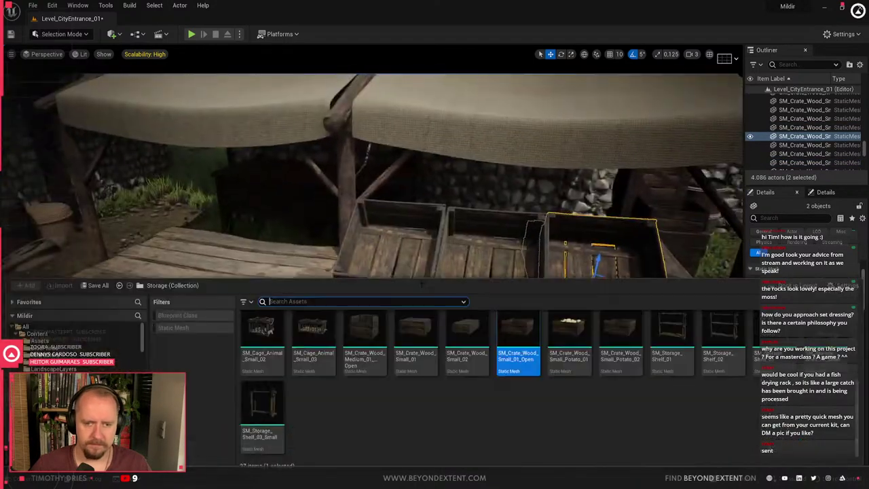
pyautogui.write('fish')
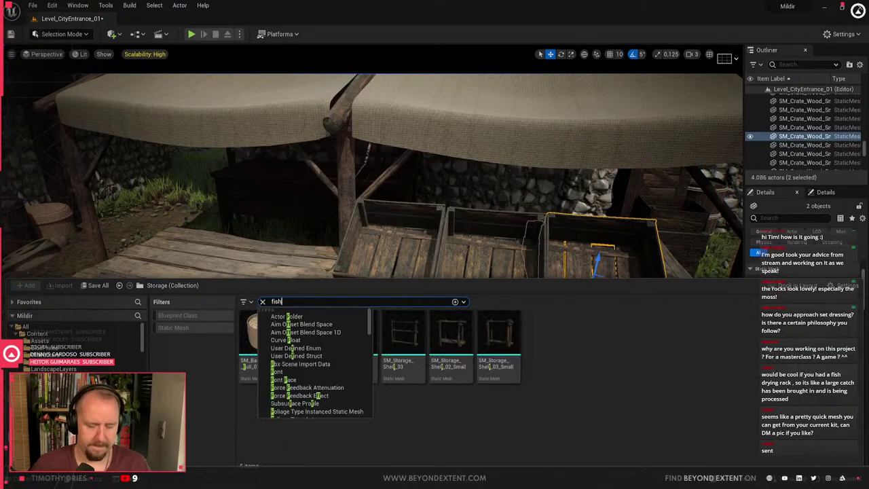
pyautogui.click(50, 339)
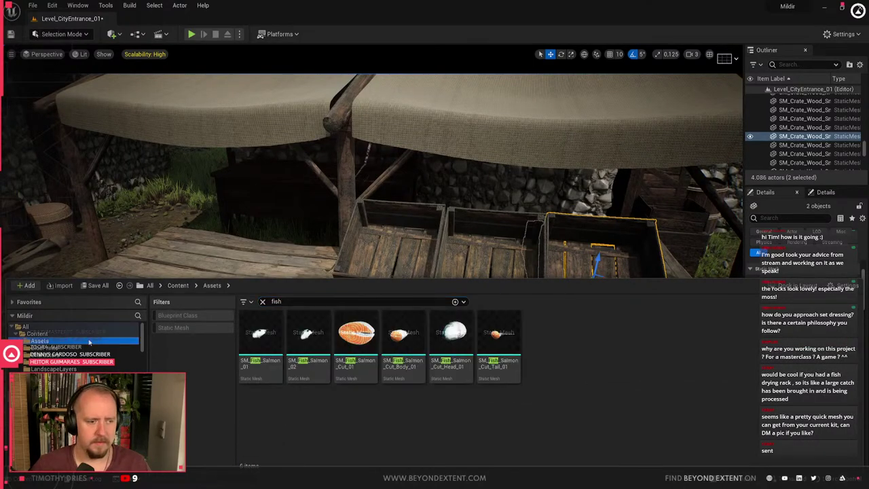
pyautogui.moveTo(264, 329); pyautogui.dragTo(429, 234)
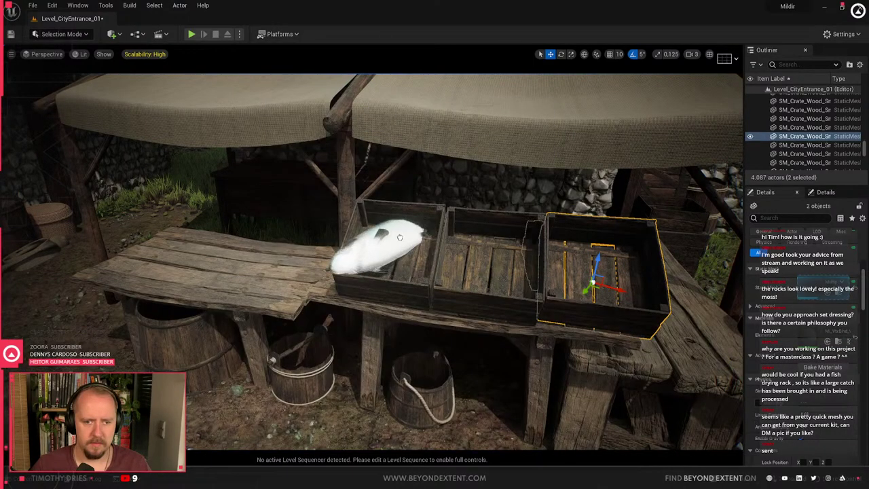
# Rotate the salmon across the first open crate and scale it down to fit
pyautogui.press('f')
pyautogui.press('e')
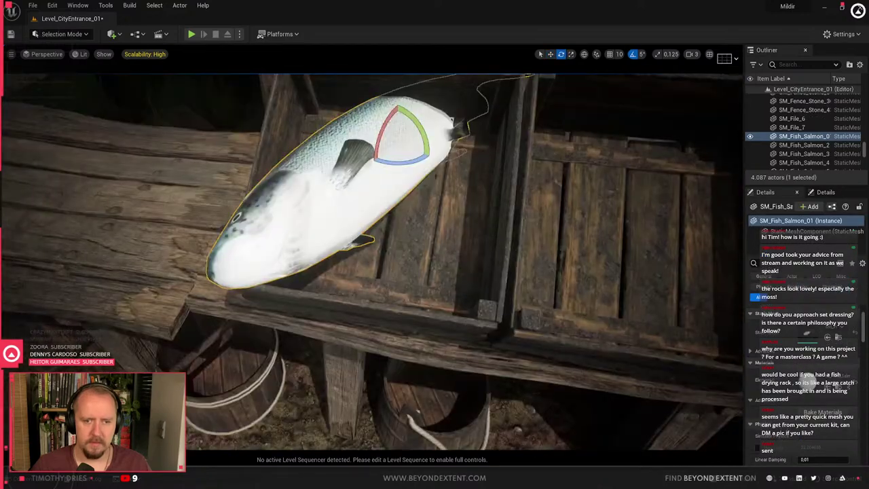
pyautogui.moveTo(402, 162); pyautogui.dragTo(409, 165)
pyautogui.moveTo(408, 165); pyautogui.dragTo(415, 253, button='right')
pyautogui.press('r')
pyautogui.moveTo(419, 239)
pyautogui.mouseDown()
pyautogui.moveTo(429, 232)
pyautogui.moveTo(406, 247)
pyautogui.mouseUp()
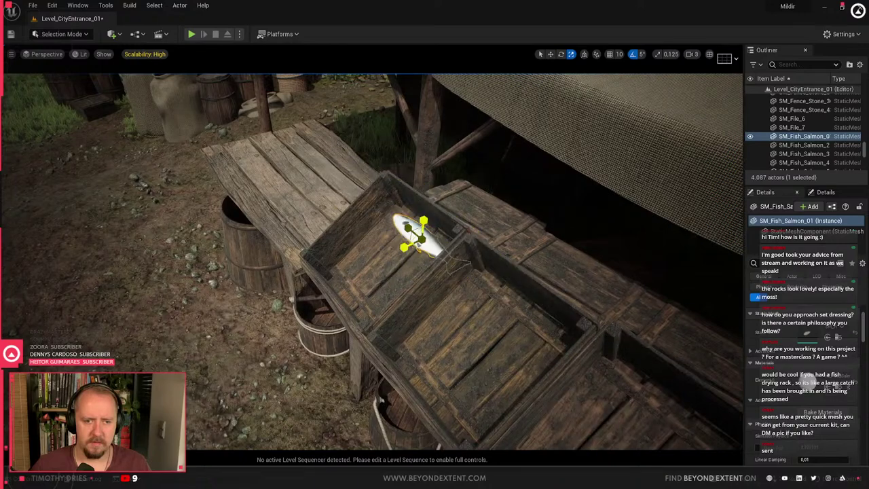
# Raise the salmon off the crate floor and rotate it to match the tilt of the crate
pyautogui.click(583, 55)
pyautogui.moveTo(434, 245); pyautogui.dragTo(454, 249, button='right')
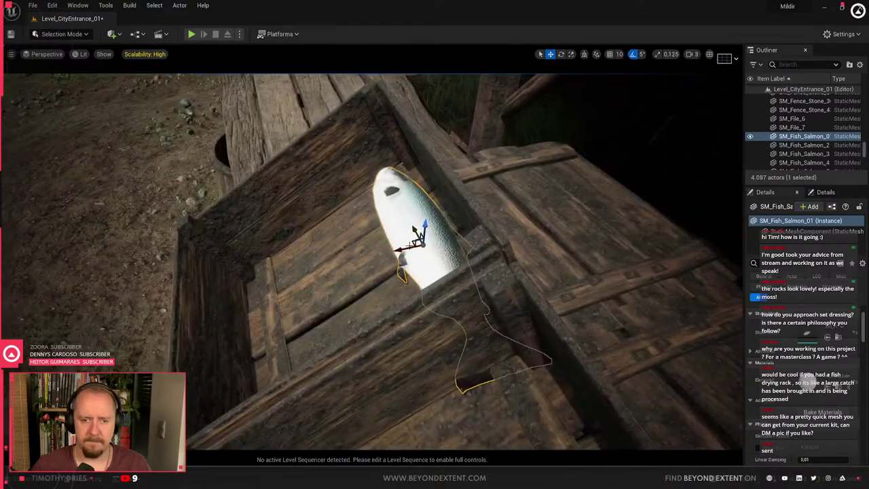
pyautogui.moveTo(422, 225); pyautogui.dragTo(424, 215)
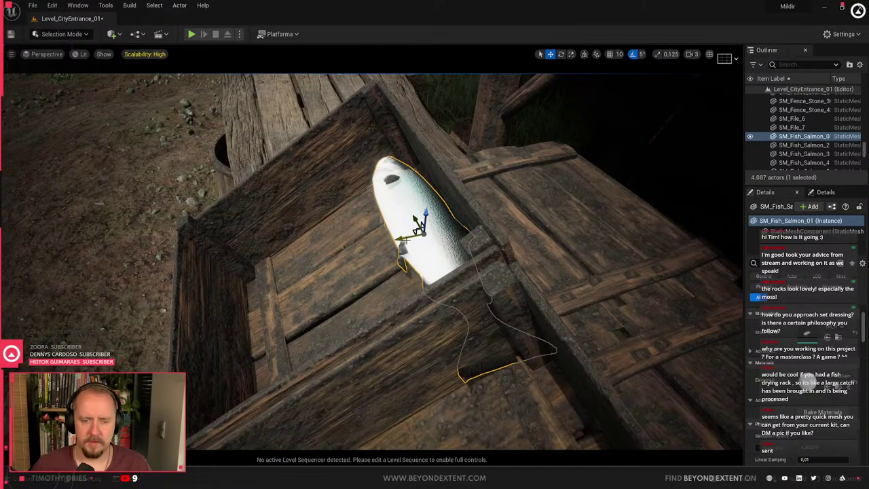
pyautogui.moveTo(406, 240); pyautogui.dragTo(391, 244, button='right')
pyautogui.press('e')
pyautogui.moveTo(374, 229); pyautogui.dragTo(353, 270)
pyautogui.moveTo(353, 270); pyautogui.dragTo(434, 244, button='right')
pyautogui.moveTo(360, 234); pyautogui.dragTo(381, 233, button='right')
# Duplicate the salmon down the slope of the crate to form a row of four fish
pyautogui.press('w')
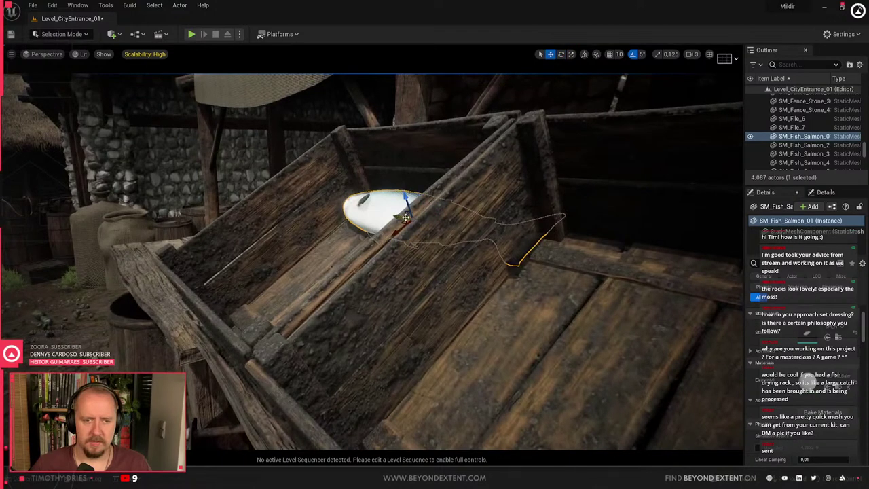
pyautogui.keyDown('alt'); pyautogui.moveTo(406, 217); pyautogui.dragTo(362, 260); pyautogui.keyUp('alt')
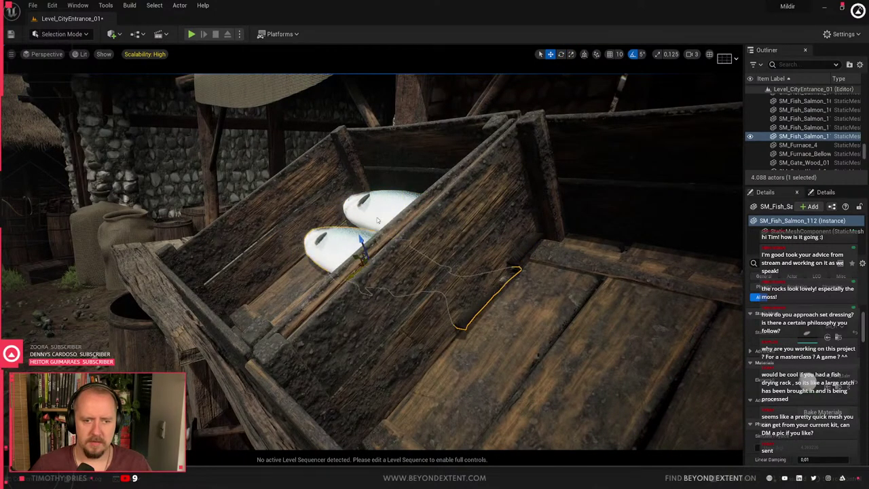
pyautogui.keyDown('ctrl'); pyautogui.click(403, 218); pyautogui.keyUp('ctrl')
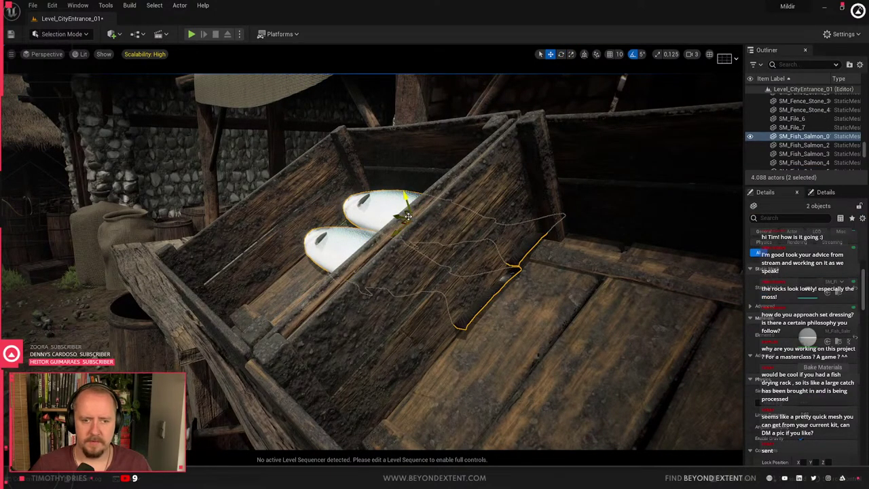
pyautogui.keyDown('alt'); pyautogui.moveTo(405, 217); pyautogui.dragTo(359, 229); pyautogui.keyUp('alt')
pyautogui.hotkey('ctrl', 'z')
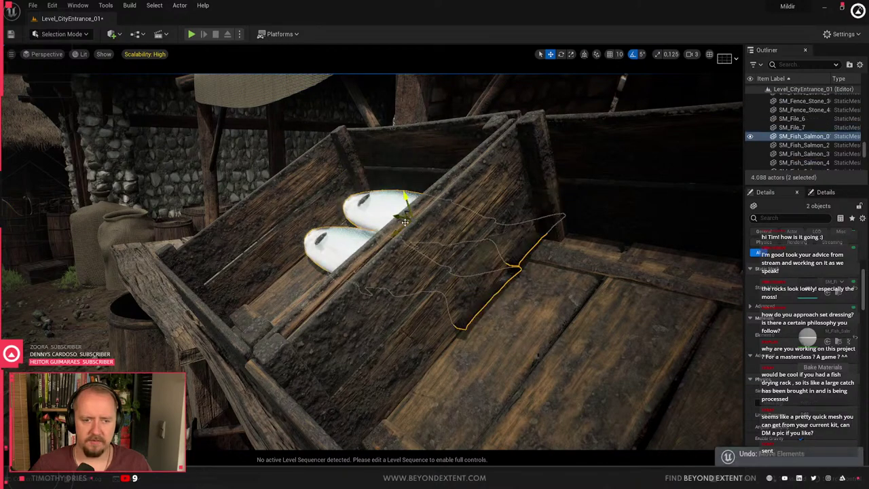
pyautogui.keyDown('alt'); pyautogui.moveTo(412, 220); pyautogui.dragTo(258, 360); pyautogui.keyUp('alt')
# Duplicate the row of four salmon upward twice to stack further layers in the crate
pyautogui.keyDown('ctrl'); pyautogui.click(343, 239); pyautogui.keyUp('ctrl')
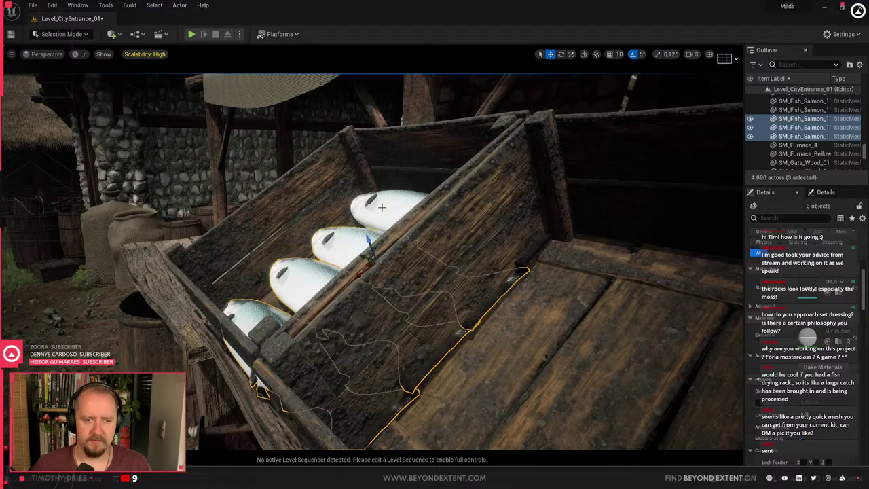
pyautogui.keyDown('ctrl'); pyautogui.click(397, 207); pyautogui.keyUp('ctrl')
pyautogui.keyDown('alt'); pyautogui.moveTo(414, 216); pyautogui.dragTo(414, 198); pyautogui.keyUp('alt')
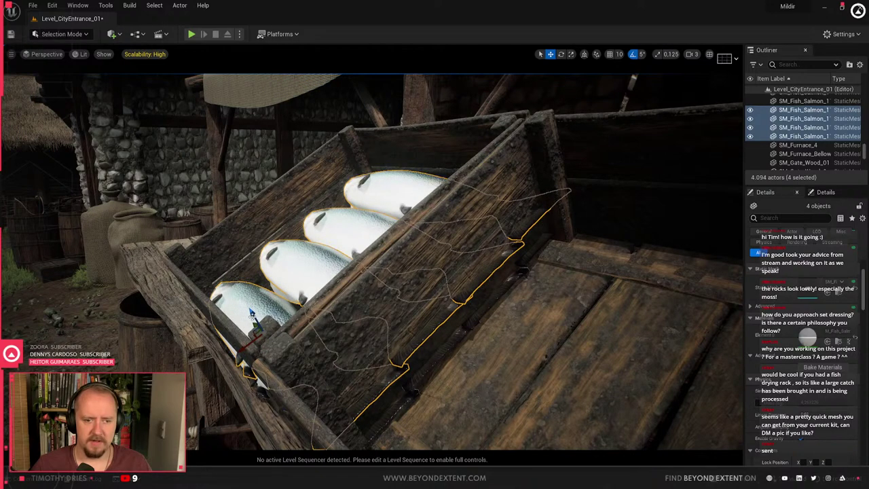
pyautogui.keyDown('alt'); pyautogui.moveTo(255, 325); pyautogui.dragTo(239, 303); pyautogui.keyUp('alt')
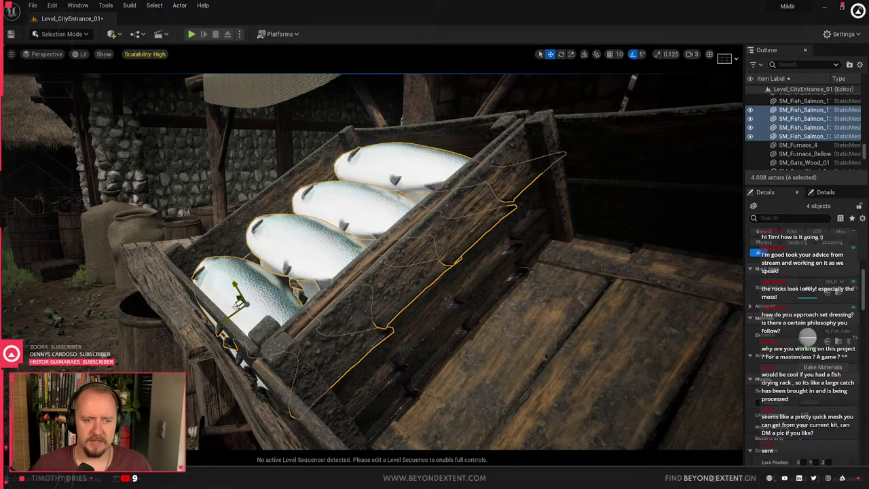
# Delete the front salmon from the top and middle layers of the stack
pyautogui.click(252, 309)
pyautogui.press('Delete')
pyautogui.click(265, 253)
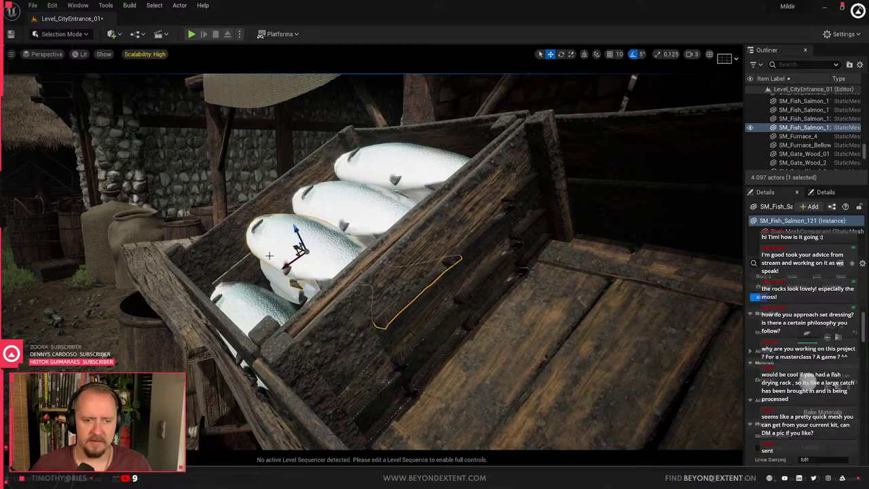
pyautogui.click(257, 312)
pyautogui.press('Delete')
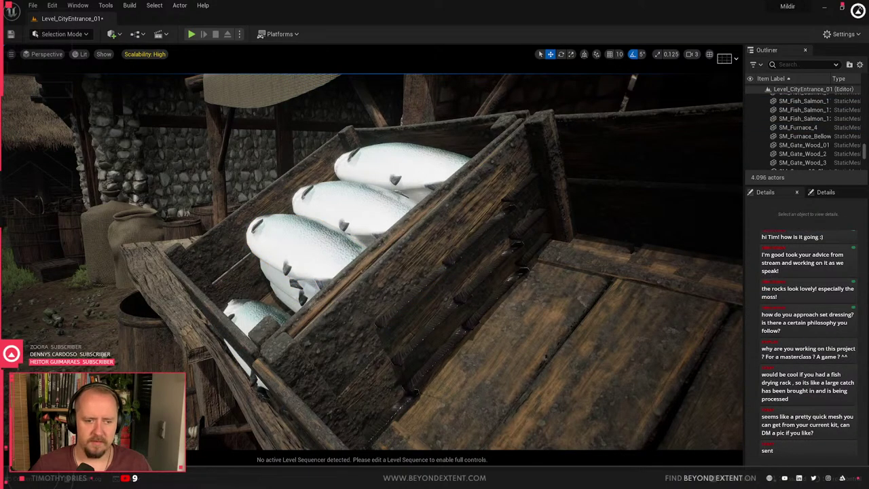
# Lift the three top-layer salmon above the crate to expose the fish beneath
pyautogui.click(299, 250)
pyautogui.keyDown('ctrl'); pyautogui.click(366, 198); pyautogui.keyUp('ctrl')
pyautogui.keyDown('ctrl'); pyautogui.click(390, 166); pyautogui.keyUp('ctrl')
pyautogui.moveTo(397, 155); pyautogui.dragTo(358, 89)
pyautogui.hotkey('ctrl', 'z')
pyautogui.hotkey('ctrl', 'z')
pyautogui.hotkey('ctrl', 'z')
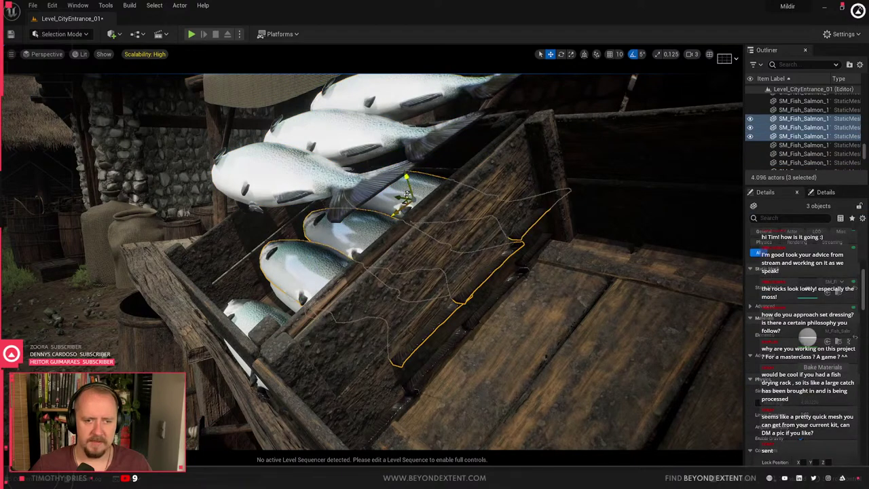
pyautogui.hotkey('ctrl', 'z')
pyautogui.moveTo(381, 209); pyautogui.dragTo(376, 202)
# Flip one middle-layer salmon to face the opposite way and rotate the salmon behind it
pyautogui.moveTo(376, 201); pyautogui.dragTo(366, 217, button='right')
pyautogui.press('r')
pyautogui.click(259, 277)
pyautogui.press('e')
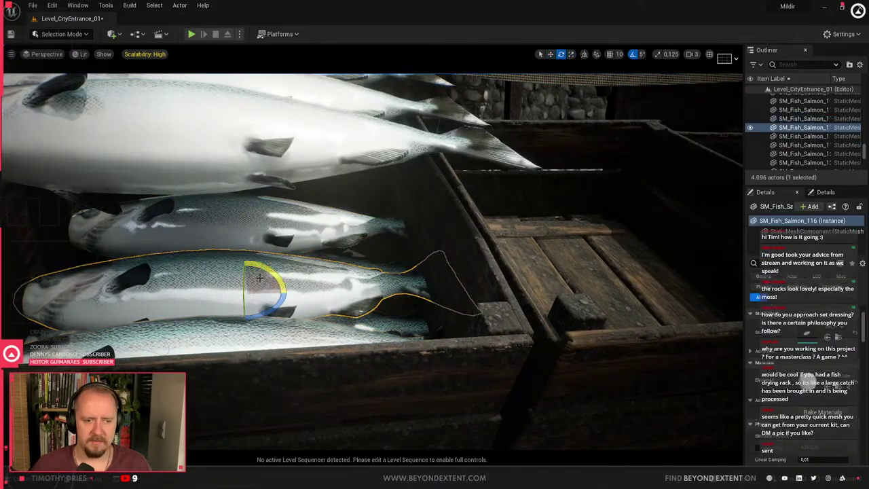
pyautogui.moveTo(275, 274); pyautogui.dragTo(299, 275)
pyautogui.click(299, 219)
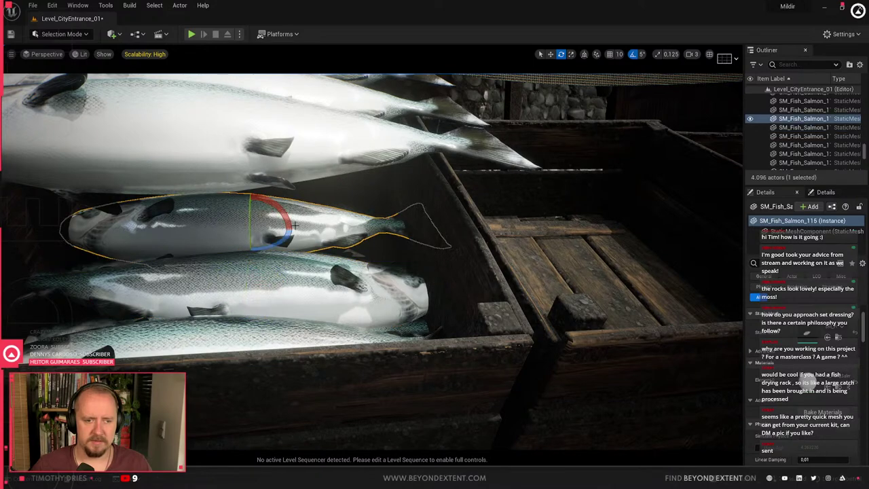
pyautogui.moveTo(284, 243); pyautogui.dragTo(272, 244)
# Flip the middle one of the three raised salmon to face the opposite way and undo the trial rotation of the front one
pyautogui.scroll(-5, 285, 243)
pyautogui.click(346, 225)
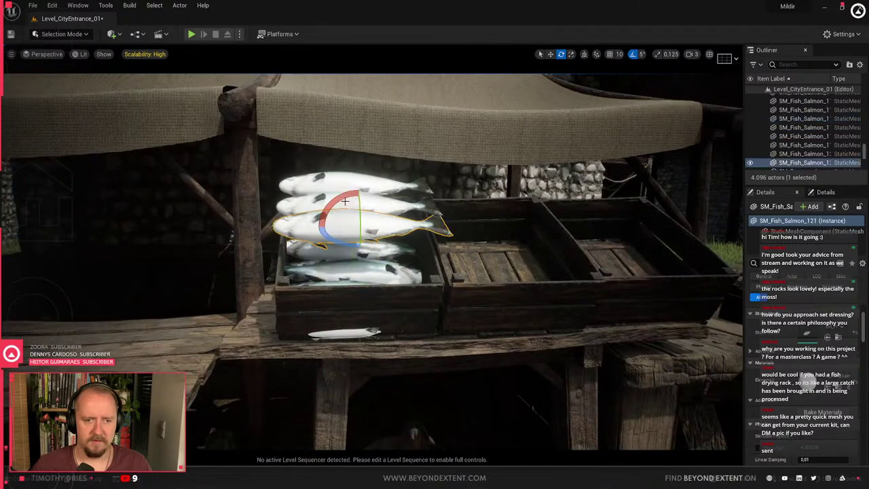
pyautogui.keyDown('shift'); pyautogui.click(352, 203); pyautogui.keyUp('shift')
pyautogui.keyDown('ctrl'); pyautogui.click(368, 179); pyautogui.keyUp('ctrl')
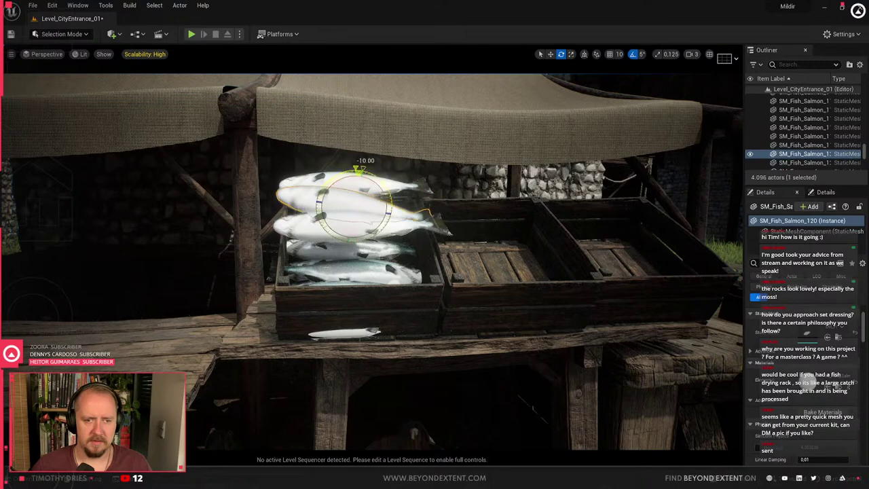
pyautogui.moveTo(358, 169); pyautogui.dragTo(356, 239)
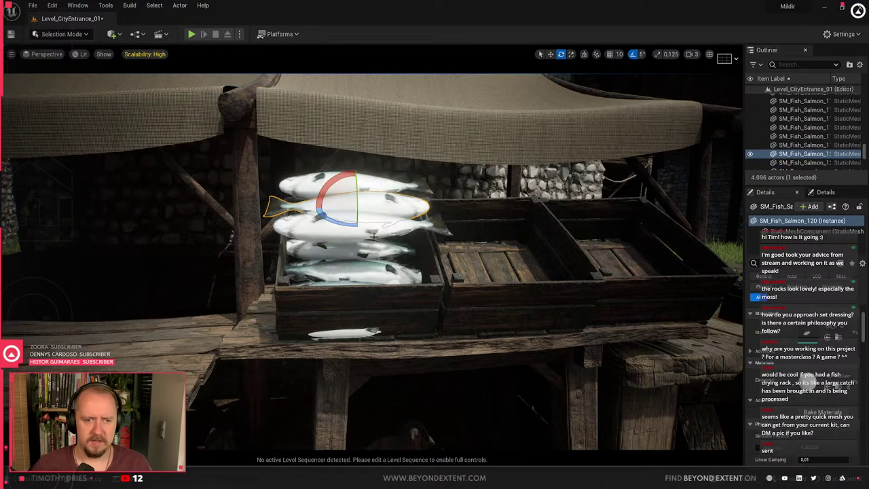
pyautogui.click(373, 237)
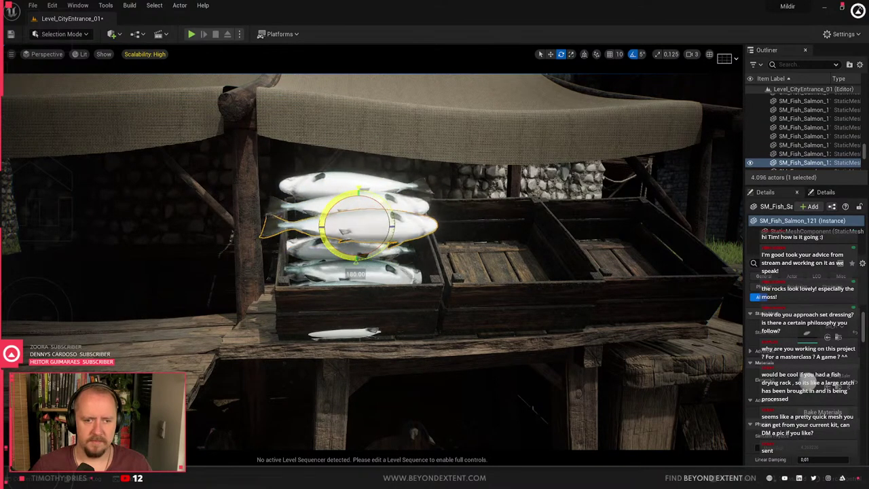
pyautogui.hotkey('ctrl', 'z')
# Lower the three raised salmon together back onto the stack in the first crate
pyautogui.keyDown('ctrl'); pyautogui.click(380, 203); pyautogui.keyUp('ctrl')
pyautogui.keyDown('ctrl'); pyautogui.click(367, 182); pyautogui.keyUp('ctrl')
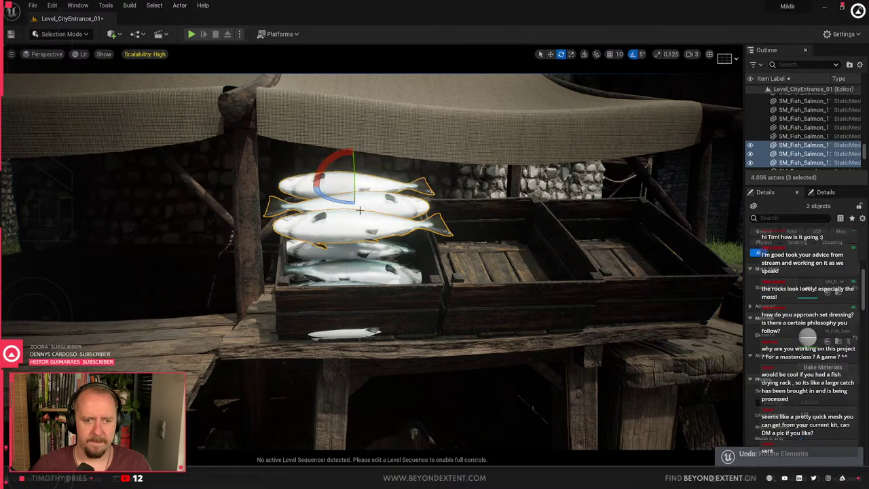
pyautogui.moveTo(353, 167); pyautogui.dragTo(362, 234)
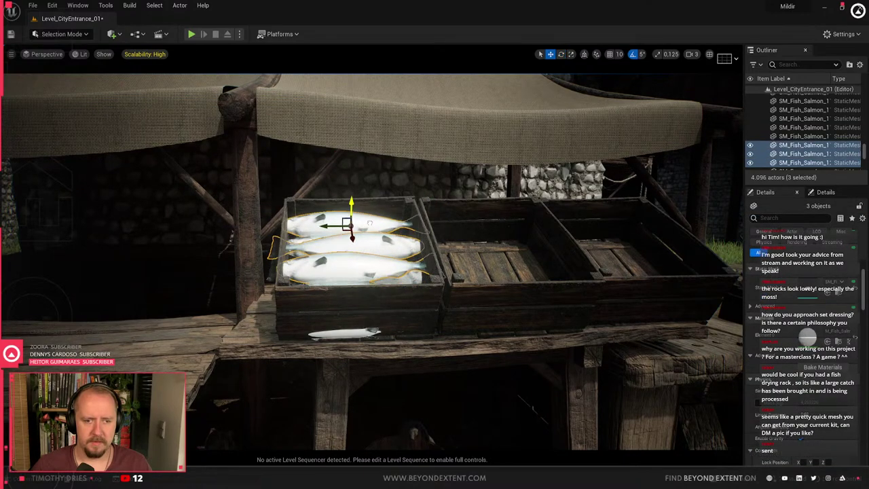
# Delete the three top-layer salmon and scale the remaining seven down together so they fit inside the first crate
pyautogui.moveTo(371, 222)
pyautogui.mouseDown(button='right')
pyautogui.moveTo(371, 190)
pyautogui.moveTo(371, 258)
pyautogui.moveTo(371, 218)
pyautogui.mouseUp(button='right')
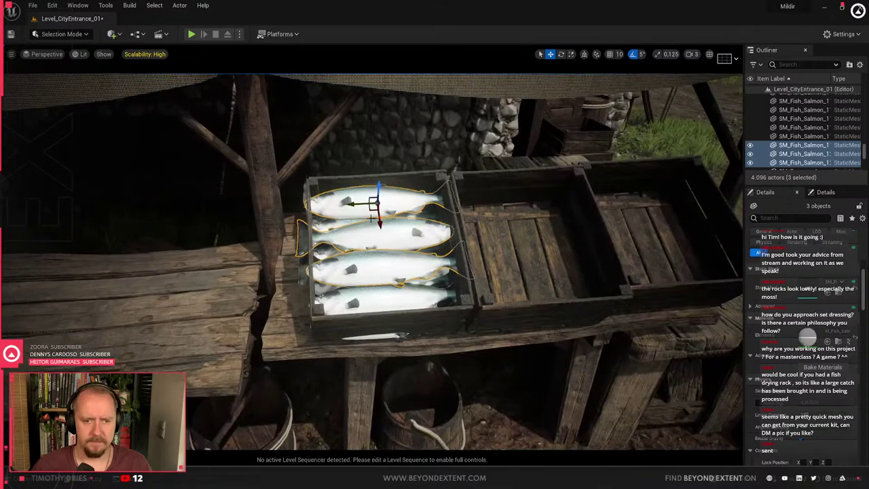
pyautogui.press('Delete')
pyautogui.click(375, 300)
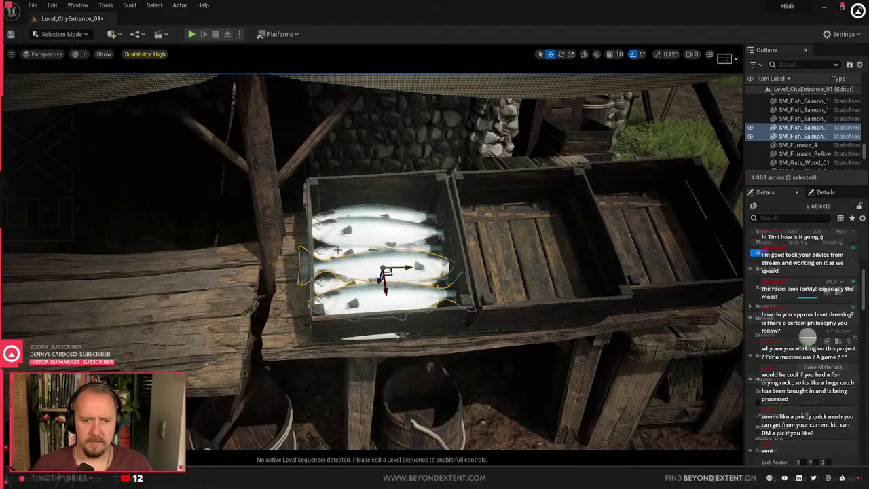
pyautogui.keyDown('ctrl'); pyautogui.click(377, 267); pyautogui.keyUp('ctrl')
pyautogui.keyDown('ctrl'); pyautogui.click(378, 266); pyautogui.keyUp('ctrl')
pyautogui.keyDown('ctrl'); pyautogui.click(373, 234); pyautogui.keyUp('ctrl')
pyautogui.keyDown('ctrl'); pyautogui.click(367, 215); pyautogui.keyUp('ctrl')
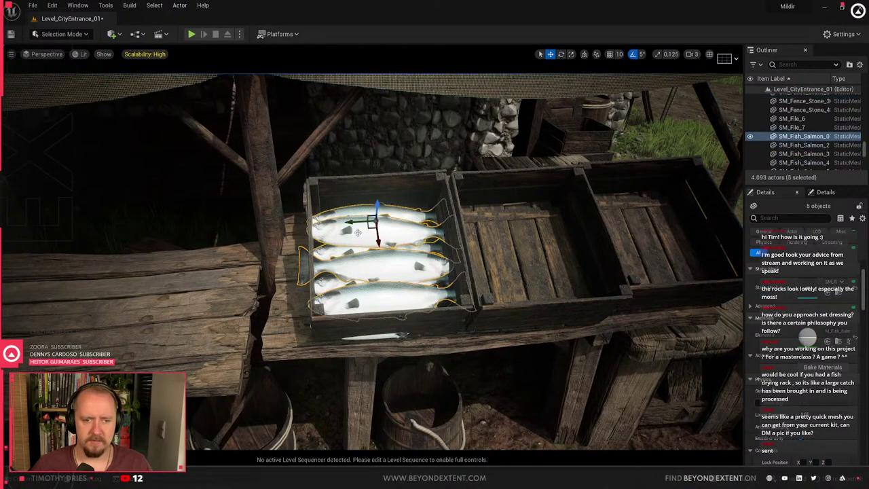
pyautogui.keyDown('ctrl'); pyautogui.click(327, 291); pyautogui.keyUp('ctrl')
pyautogui.moveTo(328, 291); pyautogui.dragTo(327, 291, button='right')
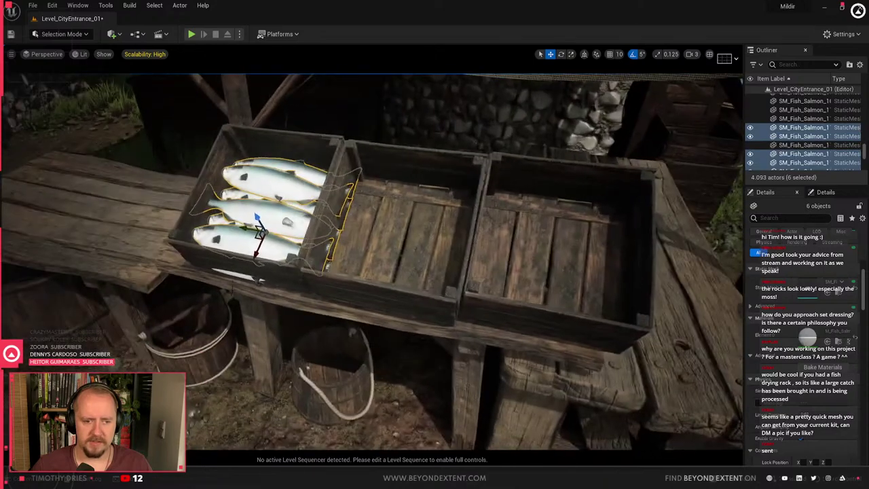
pyautogui.keyDown('ctrl'); pyautogui.click(240, 277); pyautogui.keyUp('ctrl')
pyautogui.moveTo(240, 278); pyautogui.dragTo(241, 278, button='right')
pyautogui.keyDown('ctrl'); pyautogui.click(354, 242); pyautogui.keyUp('ctrl')
pyautogui.keyDown('ctrl'); pyautogui.click(353, 242); pyautogui.keyUp('ctrl')
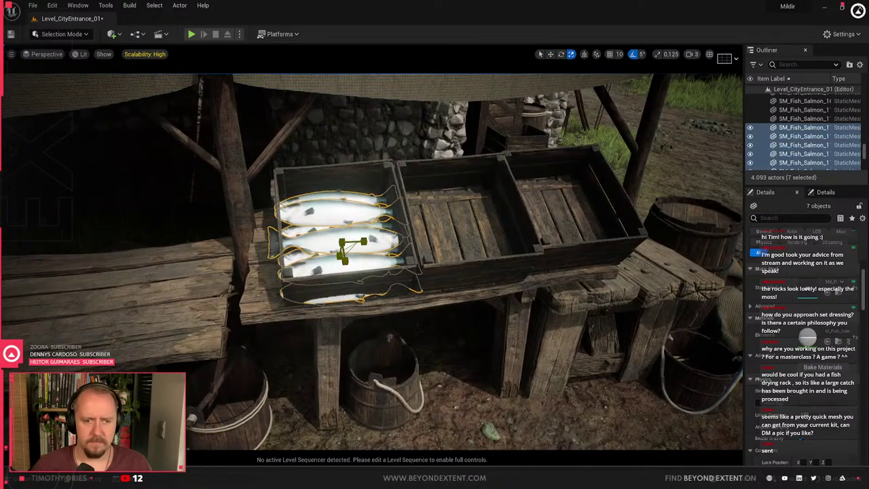
pyautogui.moveTo(343, 241); pyautogui.dragTo(329, 252)
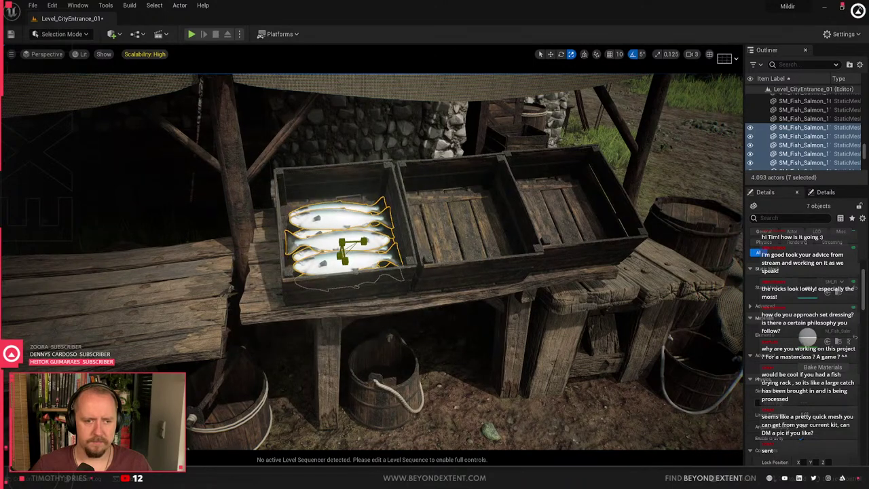
pyautogui.moveTo(347, 242); pyautogui.dragTo(348, 242, button='right')
# Duplicate the seven scaled salmon into the second and third open crates
pyautogui.press('w')
pyautogui.moveTo(240, 278); pyautogui.dragTo(241, 278, button='right')
pyautogui.keyDown('alt'); pyautogui.moveTo(266, 217); pyautogui.dragTo(383, 213); pyautogui.keyUp('alt')
pyautogui.hotkey('ctrl', 'z')
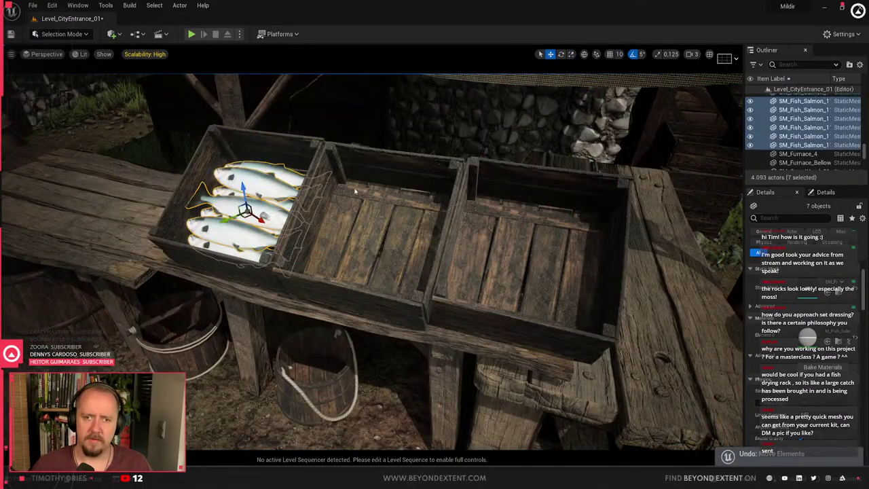
pyautogui.keyDown('alt'); pyautogui.moveTo(245, 212); pyautogui.dragTo(516, 292); pyautogui.keyUp('alt')
# Delete the three rear salmon from the third crate to thin out its stack
pyautogui.click(533, 228)
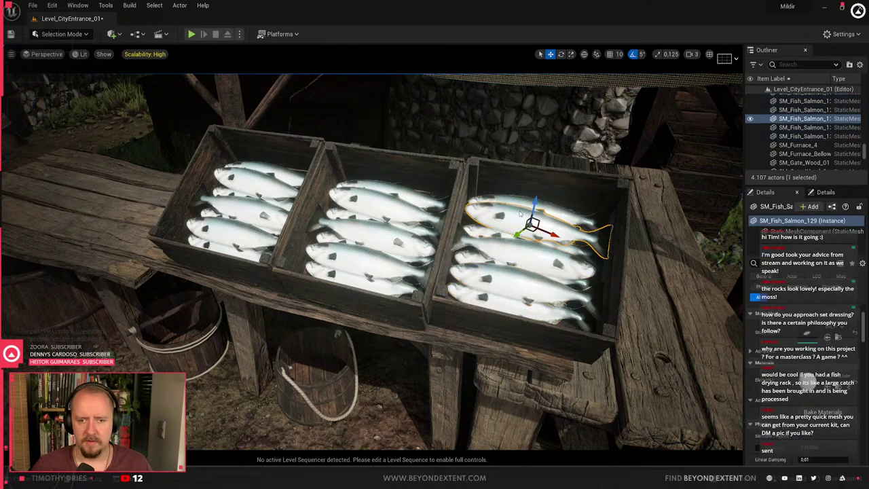
pyautogui.keyDown('ctrl'); pyautogui.click(496, 248); pyautogui.keyUp('ctrl')
pyautogui.press('Delete')
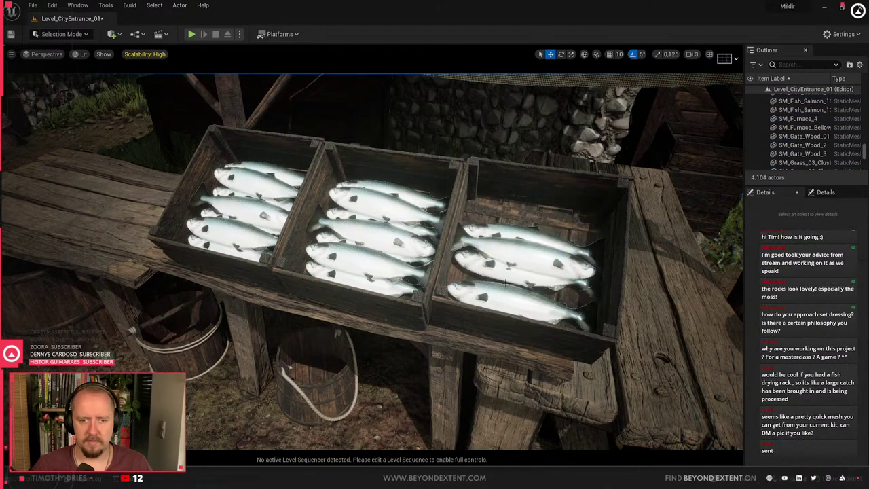
# Try moving two of the salmon left in the third crate, undoing the move
pyautogui.click(502, 270)
pyautogui.keyDown('ctrl'); pyautogui.click(502, 239); pyautogui.keyUp('ctrl')
pyautogui.moveTo(502, 239); pyautogui.dragTo(421, 248, button='right')
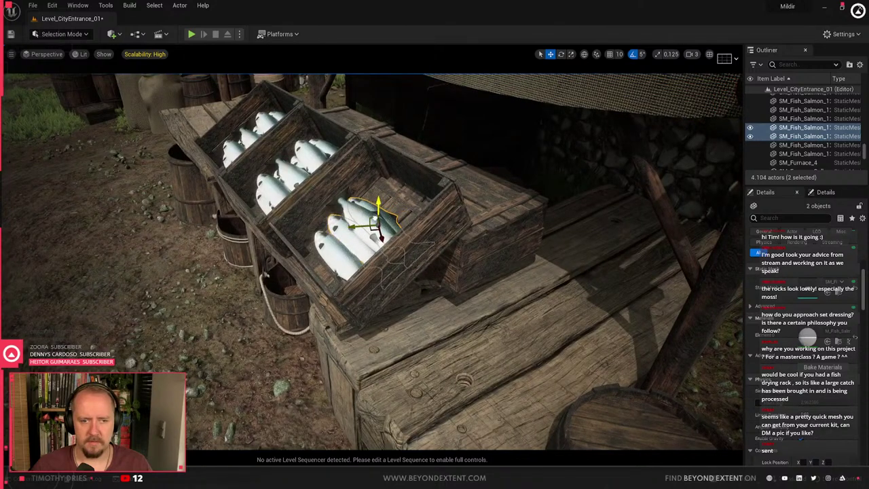
pyautogui.hotkey('ctrl', 'z')
pyautogui.keyDown('ctrl'); pyautogui.click(348, 254); pyautogui.keyUp('ctrl')
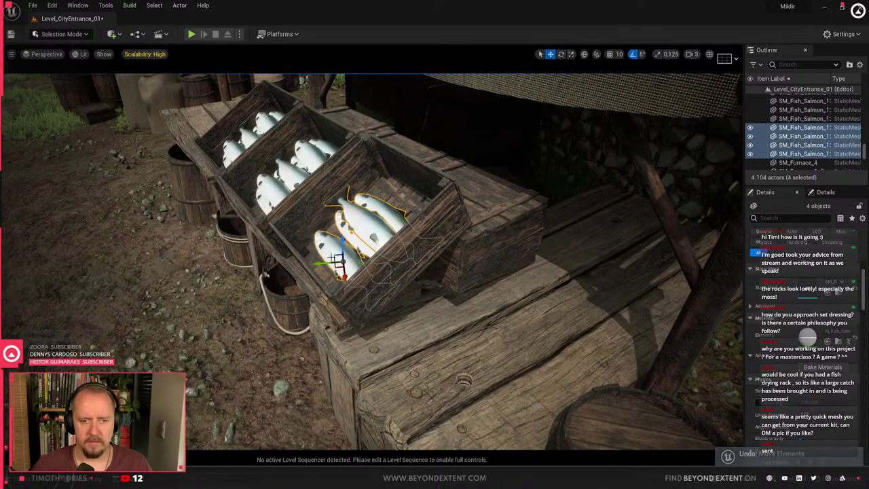
pyautogui.moveTo(404, 247)
pyautogui.mouseDown(button='right')
pyautogui.moveTo(394, 237)
pyautogui.moveTo(360, 238)
pyautogui.moveTo(408, 264)
pyautogui.moveTo(404, 247)
pyautogui.mouseUp(button='right')
# Duplicate salmon near the front of the second crate and delete one surplus fish from the stack
pyautogui.click(403, 247)
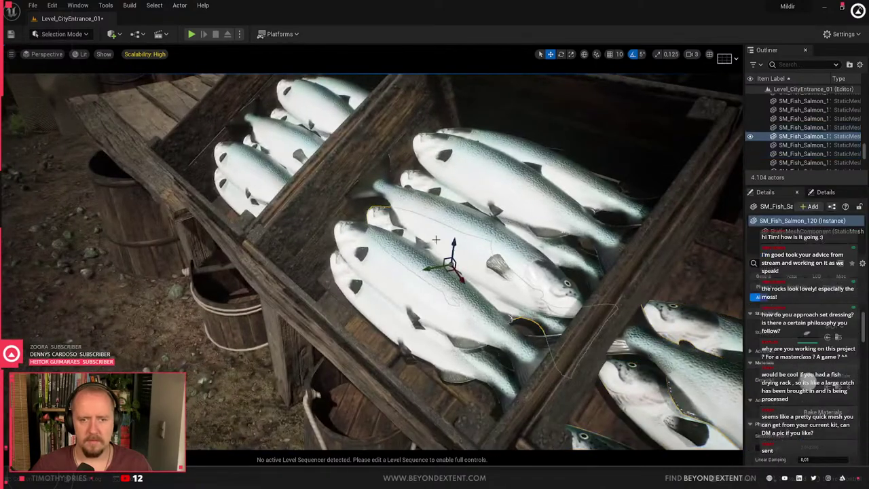
pyautogui.keyDown('ctrl'); pyautogui.click(483, 192); pyautogui.keyUp('ctrl')
pyautogui.click(380, 305)
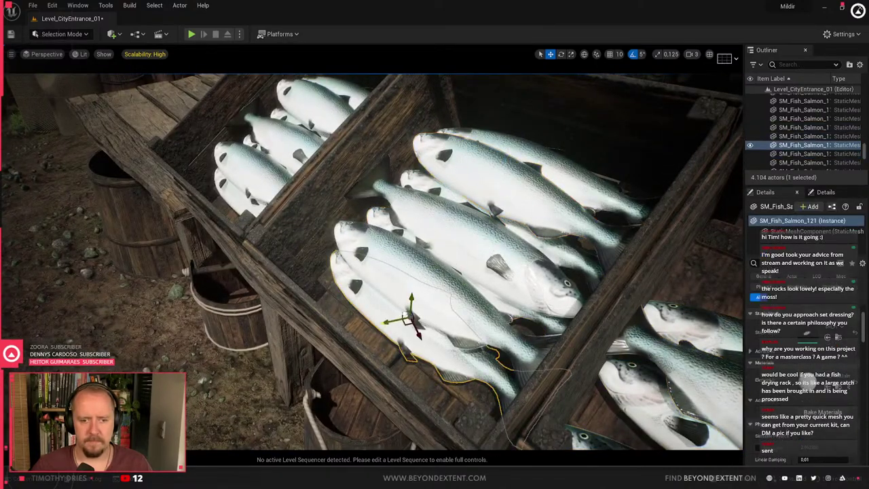
pyautogui.keyDown('alt'); pyautogui.moveTo(406, 318); pyautogui.dragTo(369, 333); pyautogui.keyUp('alt')
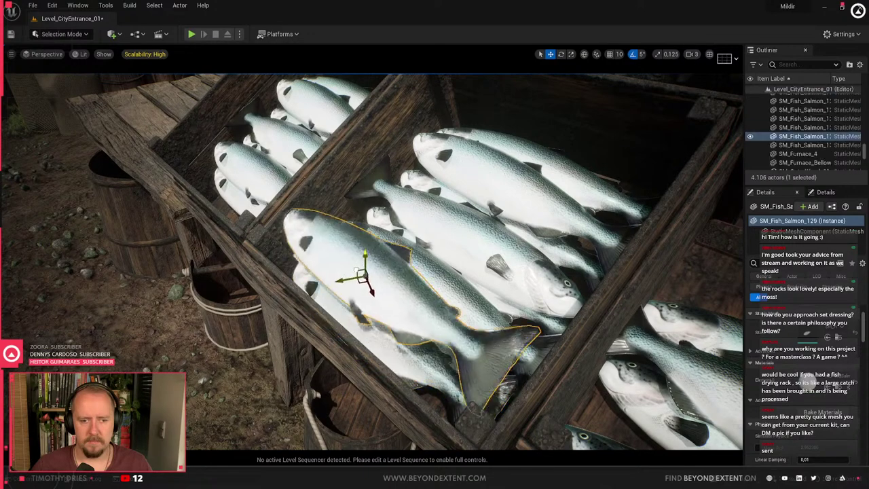
pyautogui.moveTo(332, 277); pyautogui.dragTo(326, 296, button='right')
pyautogui.press('Escape')
pyautogui.click(312, 240)
pyautogui.press('Delete')
# Locate the stone mason work table's material, MI_VtxBlnd_Clean_01, and apply it to two of the open crates
pyautogui.click(474, 328)
pyautogui.click(836, 386)
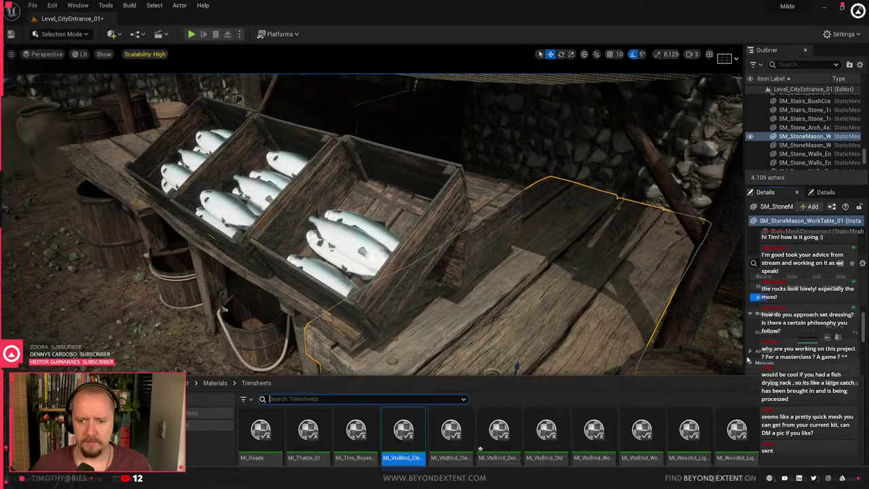
pyautogui.moveTo(475, 204); pyautogui.dragTo(381, 224, button='right')
pyautogui.moveTo(285, 237); pyautogui.dragTo(292, 240, button='right')
pyautogui.hotkey('ctrl', 'space')
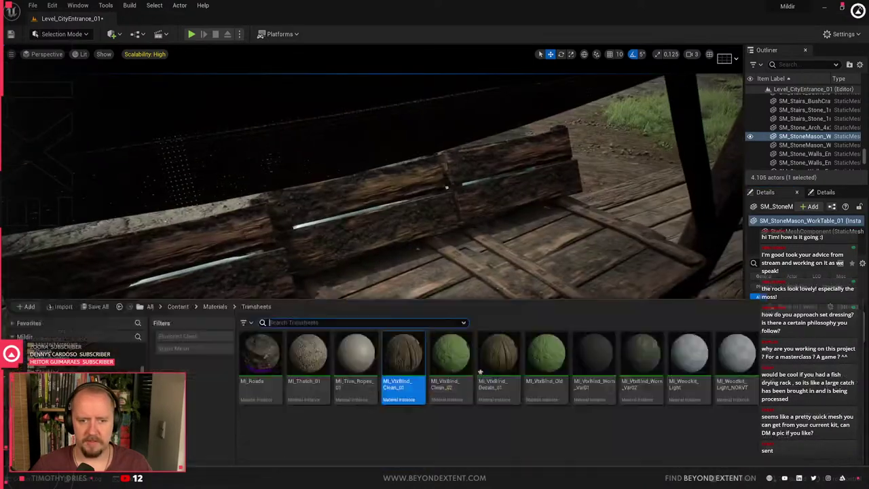
pyautogui.moveTo(229, 246); pyautogui.dragTo(227, 238)
pyautogui.hotkey('ctrl', 'space')
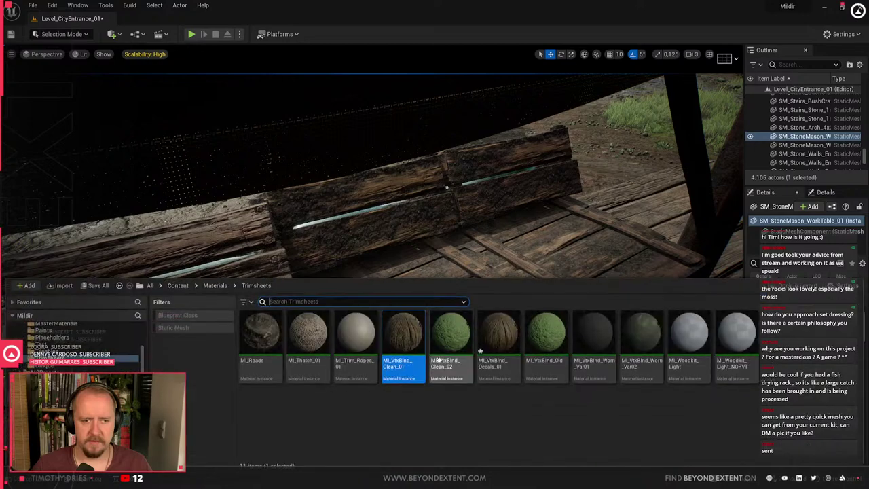
pyautogui.moveTo(403, 352); pyautogui.dragTo(366, 210)
pyautogui.click(241, 316)
pyautogui.click(838, 387)
# Apply the same clean wood material to the remaining open crate and the closed crates supporting the row
pyautogui.click(511, 178)
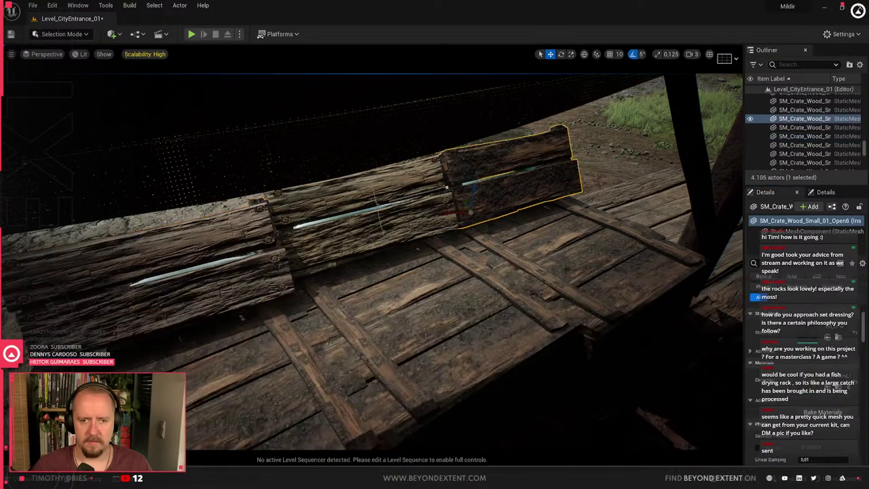
pyautogui.keyDown('shift'); pyautogui.click(589, 261); pyautogui.keyUp('shift')
pyautogui.keyDown('shift'); pyautogui.click(456, 300); pyautogui.keyUp('shift')
pyautogui.keyDown('shift'); pyautogui.click(292, 357); pyautogui.keyUp('shift')
pyautogui.click(828, 341)
pyautogui.moveTo(375, 337); pyautogui.dragTo(376, 299, button='right')
pyautogui.press('Escape')
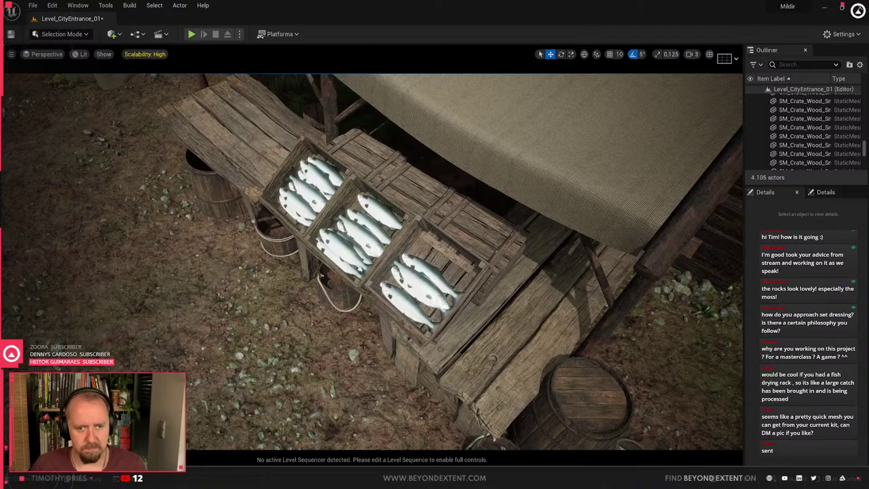
pyautogui.moveTo(375, 292)
pyautogui.mouseDown(button='right')
pyautogui.moveTo(362, 296)
pyautogui.moveTo(379, 304)
pyautogui.mouseUp(button='right')
pyautogui.click(619, 210)
pyautogui.press('f')
pyautogui.keyDown('shift'); pyautogui.click(396, 313); pyautogui.keyUp('shift')
pyautogui.keyDown('shift'); pyautogui.click(416, 293); pyautogui.keyUp('shift')
pyautogui.keyDown('shift'); pyautogui.click(418, 265); pyautogui.keyUp('shift')
pyautogui.keyDown('shift'); pyautogui.click(405, 296); pyautogui.keyUp('shift')
pyautogui.click(277, 266)
pyautogui.keyDown('shift'); pyautogui.click(320, 239); pyautogui.keyUp('shift')
# Delete the middle open crate and the closed crate behind it, along with two of its salmon
pyautogui.click(292, 274)
pyautogui.keyDown('shift'); pyautogui.click(317, 236); pyautogui.keyUp('shift')
pyautogui.keyDown('shift'); pyautogui.click(371, 191); pyautogui.keyUp('shift')
pyautogui.keyDown('shift'); pyautogui.click(349, 207); pyautogui.keyUp('shift')
pyautogui.press('Delete')
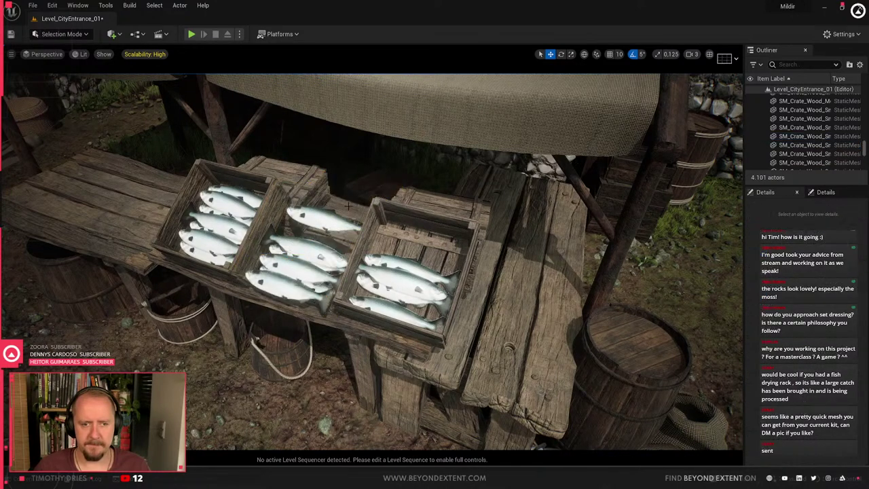
# Delete all the loose salmon left on the table between the two remaining fish crates
pyautogui.click(317, 222)
pyautogui.keyDown('shift'); pyautogui.click(309, 249); pyautogui.keyUp('shift')
pyautogui.keyDown('shift'); pyautogui.click(307, 276); pyautogui.keyUp('shift')
pyautogui.keyDown('shift'); pyautogui.click(289, 291); pyautogui.keyUp('shift')
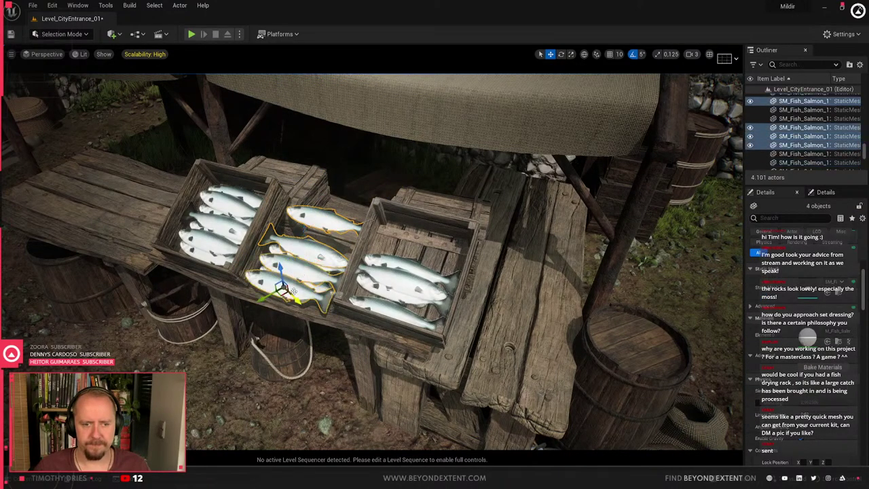
pyautogui.press('Delete')
pyautogui.click(322, 264)
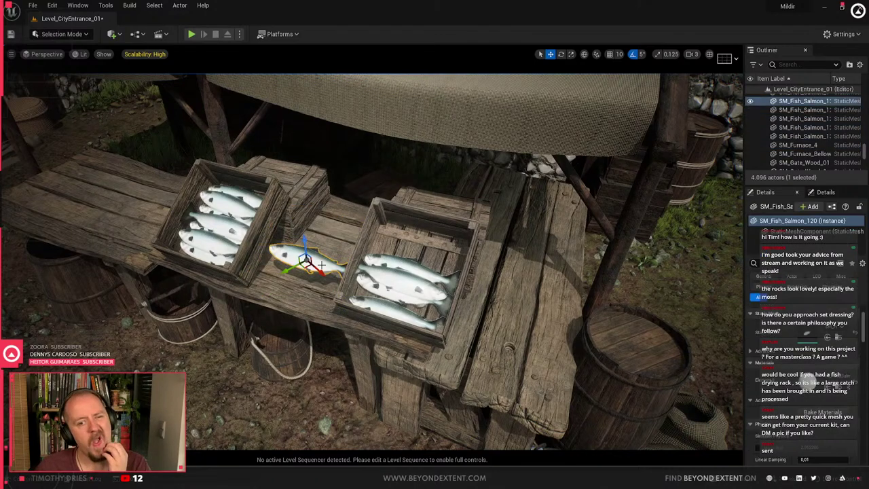
pyautogui.press('Delete')
# Move the third open crate, its four salmon and its supporting closed crate together onto the table standing crosswise at the stall's end
pyautogui.click(389, 299)
pyautogui.keyDown('ctrl'); pyautogui.click(392, 292); pyautogui.keyUp('ctrl')
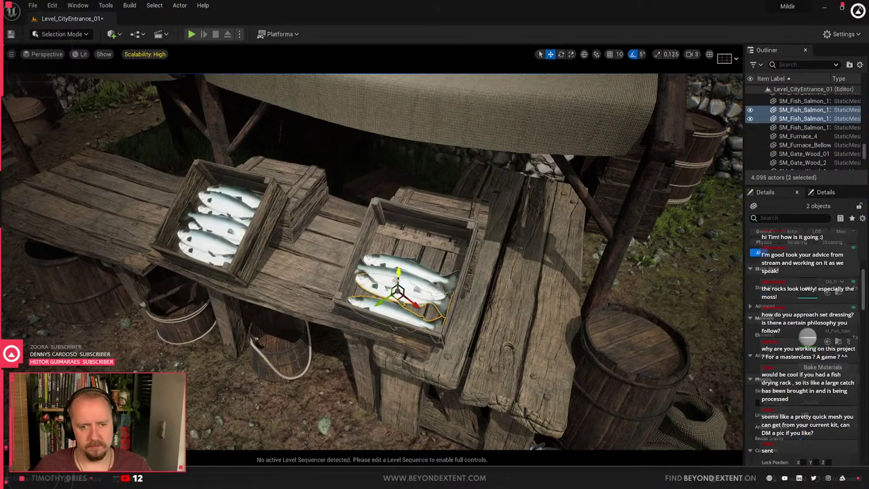
pyautogui.keyDown('ctrl'); pyautogui.click(401, 275); pyautogui.keyUp('ctrl')
pyautogui.keyDown('ctrl'); pyautogui.click(404, 262); pyautogui.keyUp('ctrl')
pyautogui.keyDown('ctrl'); pyautogui.click(470, 212); pyautogui.keyUp('ctrl')
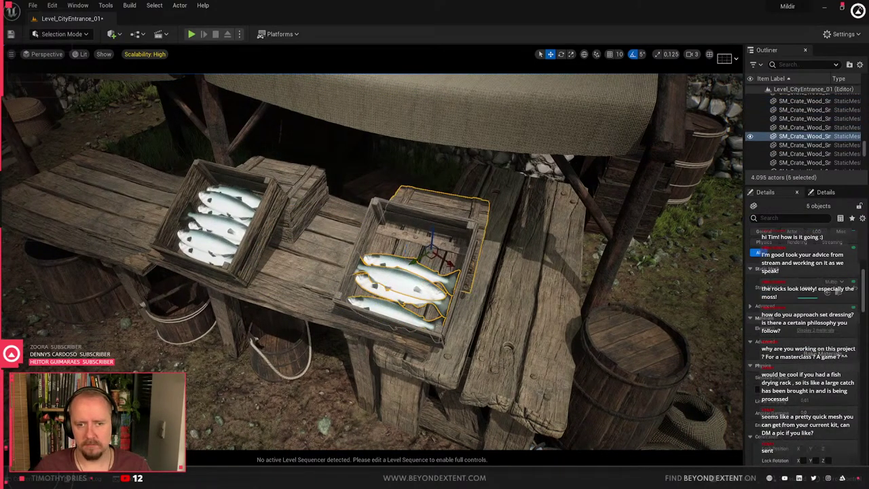
pyautogui.moveTo(431, 253); pyautogui.dragTo(309, 247)
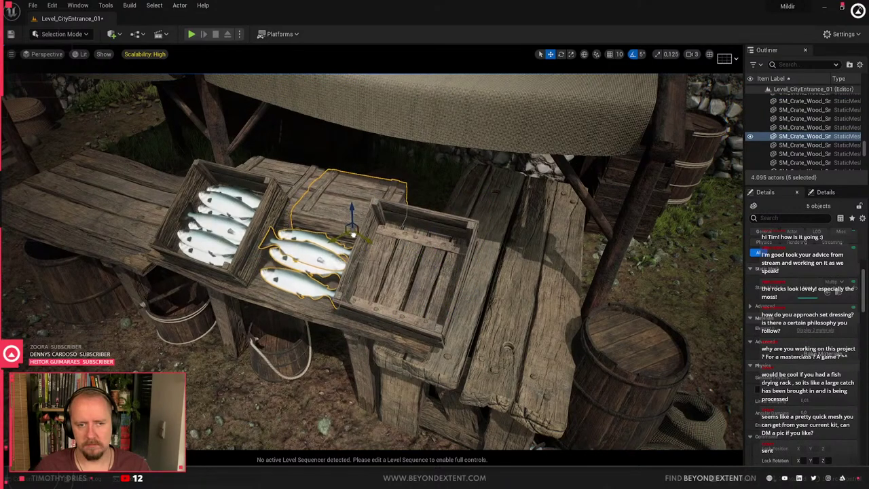
pyautogui.hotkey('ctrl', 'z')
pyautogui.keyDown('ctrl'); pyautogui.click(400, 242); pyautogui.keyUp('ctrl')
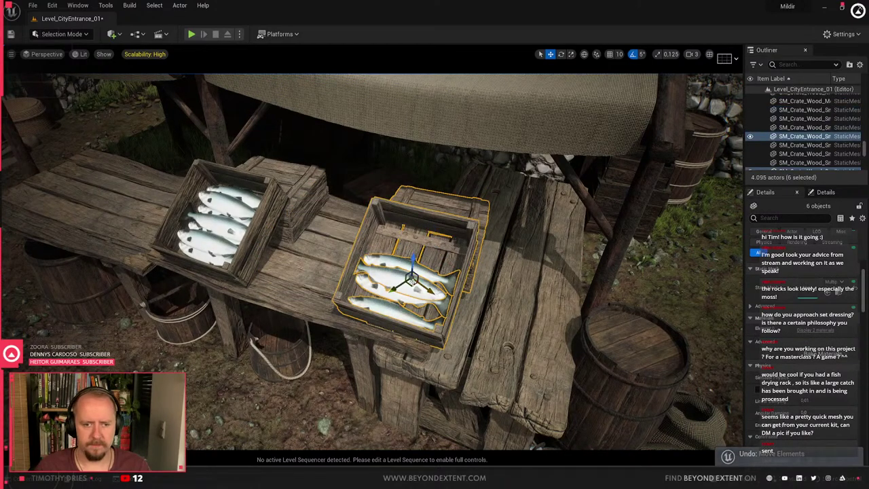
pyautogui.moveTo(405, 286); pyautogui.dragTo(314, 263)
pyautogui.moveTo(434, 289); pyautogui.dragTo(367, 298, button='right')
pyautogui.moveTo(285, 236); pyautogui.dragTo(568, 297)
# Rotate the moved crate group by -90 degrees and adjust its position on the crosswise table
pyautogui.press('e')
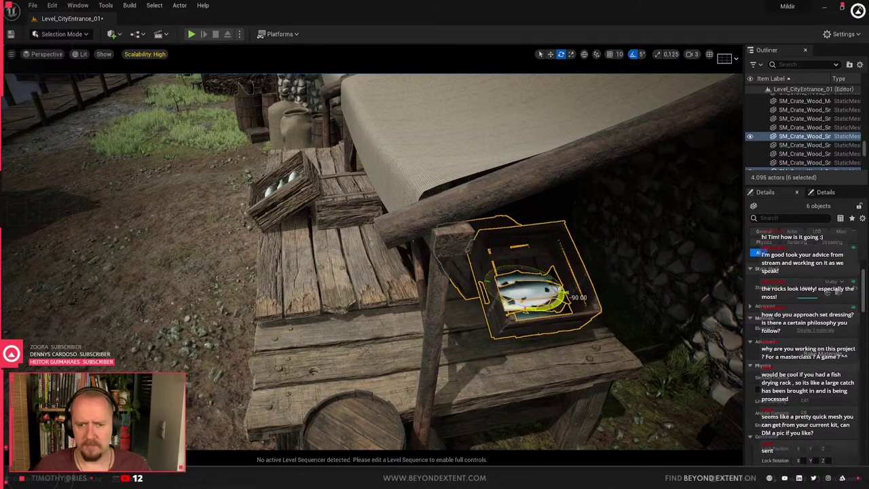
pyautogui.moveTo(563, 297); pyautogui.dragTo(639, 270, button='right')
pyautogui.press('w')
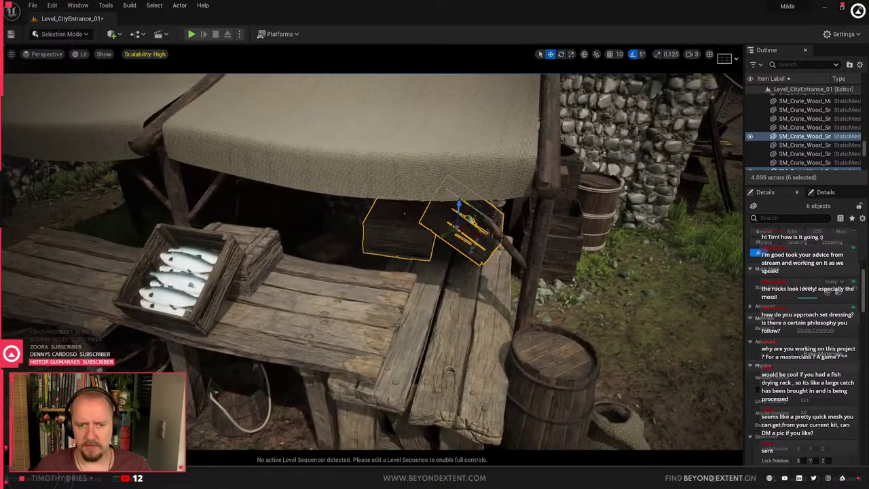
pyautogui.moveTo(463, 220); pyautogui.dragTo(482, 240)
pyautogui.press('Escape')
pyautogui.moveTo(484, 241)
pyautogui.mouseDown(button='right')
pyautogui.moveTo(523, 248)
pyautogui.moveTo(495, 272)
pyautogui.moveTo(485, 255)
pyautogui.mouseUp(button='right')
pyautogui.hotkey('ctrl', 'space')
pyautogui.click(224, 253)
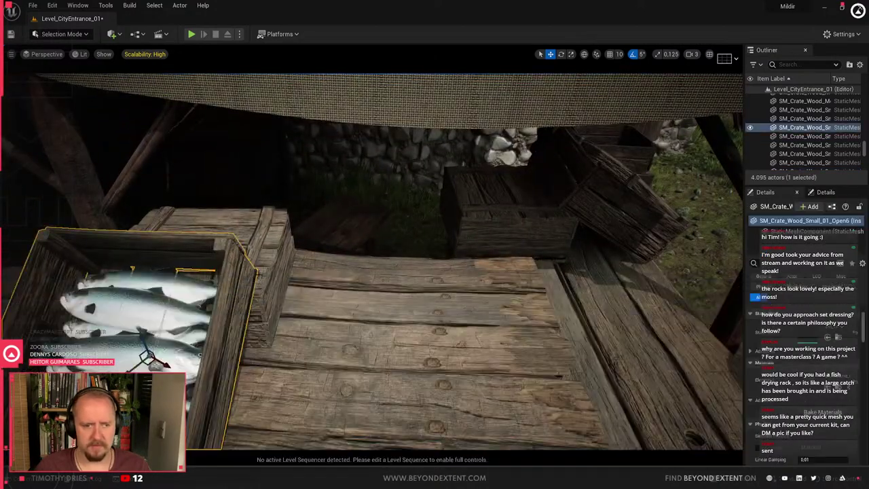
pyautogui.keyDown('ctrl'); pyautogui.click(255, 254); pyautogui.keyUp('ctrl')
pyautogui.moveTo(271, 277); pyautogui.dragTo(279, 297, button='right')
# Search the Assets folder for "fish" and place SM_Fish_Salmon_02 on the table next to the remaining fish crate
pyautogui.hotkey('ctrl', 'space')
pyautogui.scroll(3, 81, 345)
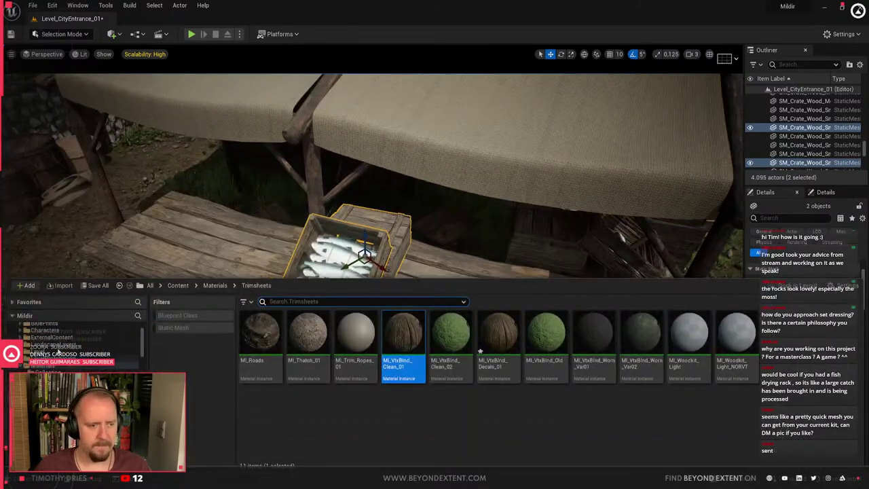
pyautogui.click(54, 353)
pyautogui.scroll(2, 54, 351)
pyautogui.click(56, 348)
pyautogui.click(58, 341)
pyautogui.write('f')
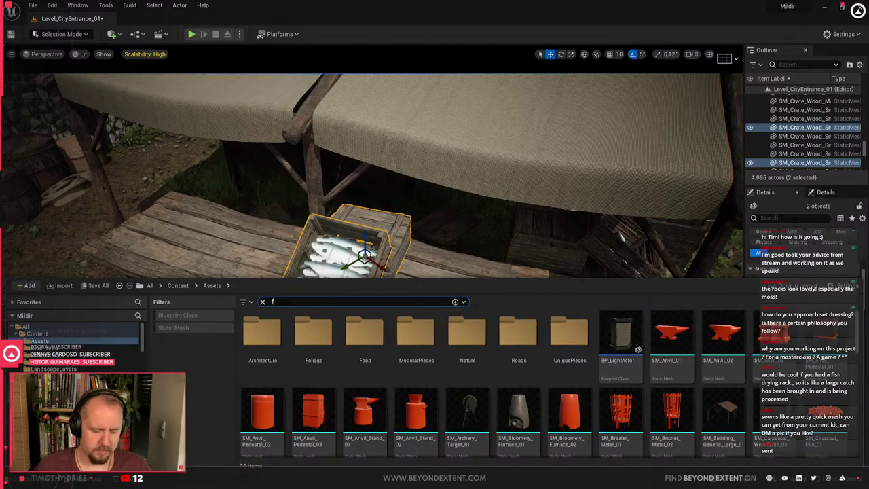
pyautogui.write('ish')
pyautogui.moveTo(328, 336); pyautogui.dragTo(434, 294)
pyautogui.moveTo(454, 297)
pyautogui.mouseDown(button='right')
pyautogui.moveTo(489, 298)
pyautogui.moveTo(454, 297)
pyautogui.mouseUp(button='right')
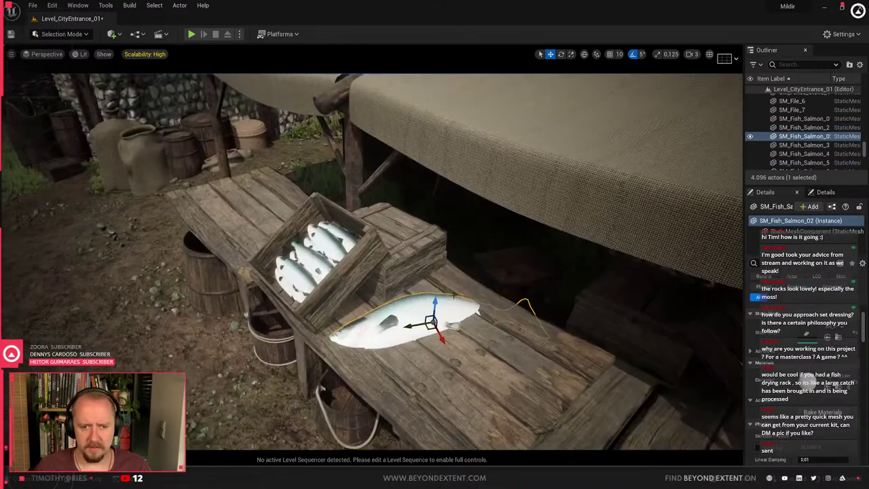
# Raise the placed salmon onto the tabletop, rotate it to lie across the planks and position it beside the fish crate
pyautogui.moveTo(436, 298); pyautogui.dragTo(454, 276)
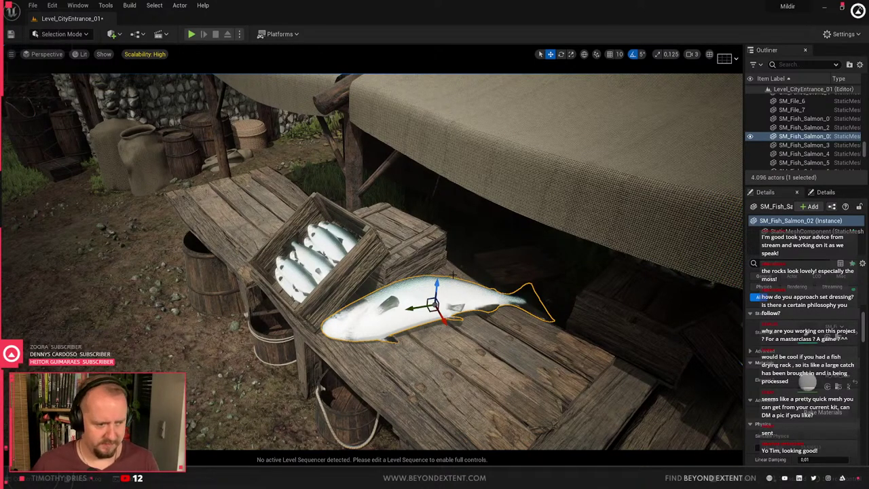
pyautogui.press('f')
pyautogui.press('e')
pyautogui.moveTo(486, 312); pyautogui.dragTo(466, 334)
pyautogui.press('s')
pyautogui.moveTo(469, 333); pyautogui.dragTo(508, 273, button='right')
pyautogui.press('w')
pyautogui.moveTo(500, 263); pyautogui.dragTo(475, 269)
pyautogui.press('e')
pyautogui.press('r')
pyautogui.press('w')
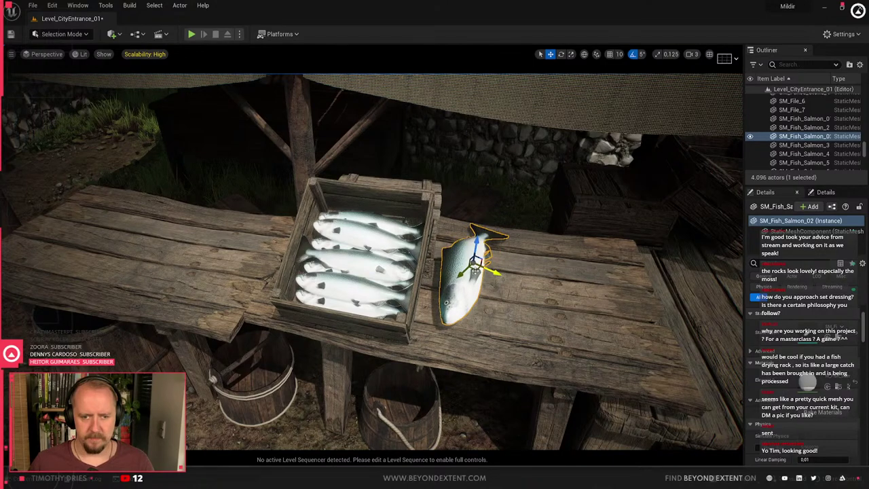
# Place SM_Fish_Salmon_Cut_01 on the open tabletop farther along from the whole salmon
pyautogui.hotkey('ctrl', 'space')
pyautogui.moveTo(357, 333); pyautogui.dragTo(607, 273)
pyautogui.hotkey('ctrl', 'space')
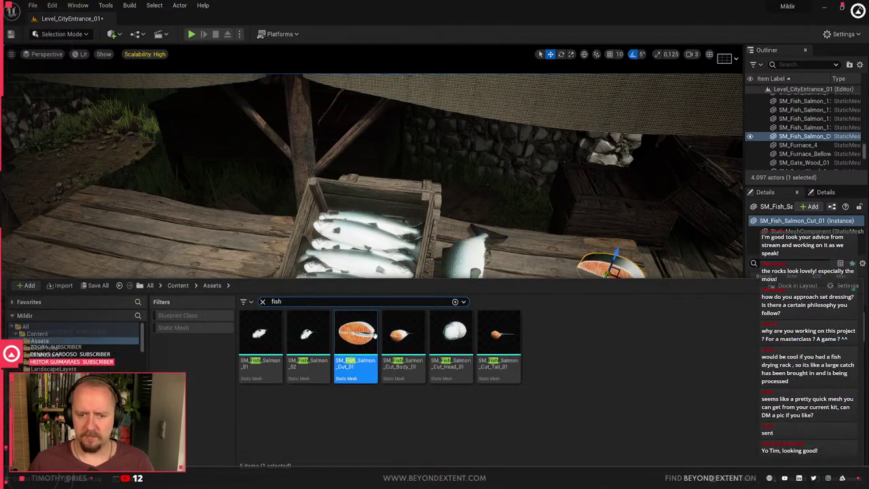
# Place the SM_Fish_Salmon_Cut body, head and tail pieces on the tabletop around the cut slice
pyautogui.moveTo(404, 333); pyautogui.dragTo(634, 294)
pyautogui.hotkey('ctrl', 'space')
pyautogui.moveTo(445, 339); pyautogui.dragTo(604, 242)
pyautogui.hotkey('ctrl', 'space')
pyautogui.moveTo(554, 264); pyautogui.dragTo(532, 266, button='right')
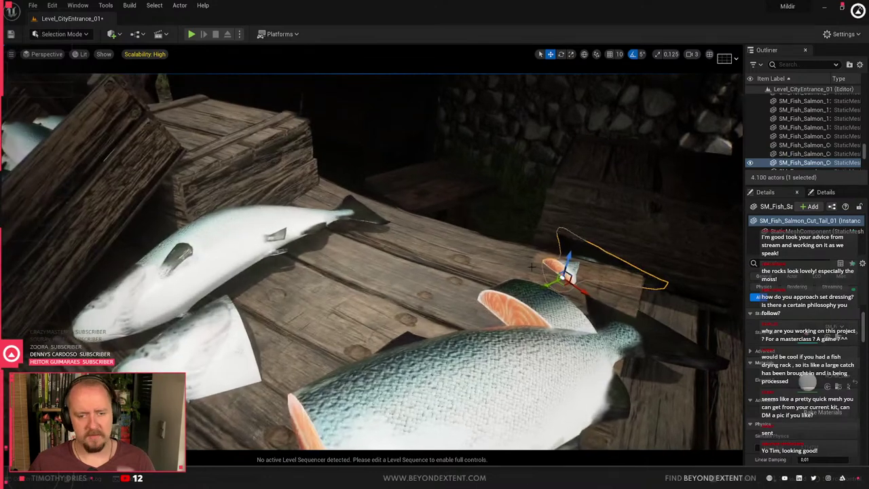
# Select the four cut salmon pieces on the tabletop and scale them down together
pyautogui.click(251, 250)
pyautogui.click(204, 348)
pyautogui.keyDown('ctrl'); pyautogui.click(400, 370); pyautogui.keyUp('ctrl')
pyautogui.keyDown('ctrl'); pyautogui.click(505, 302); pyautogui.keyUp('ctrl')
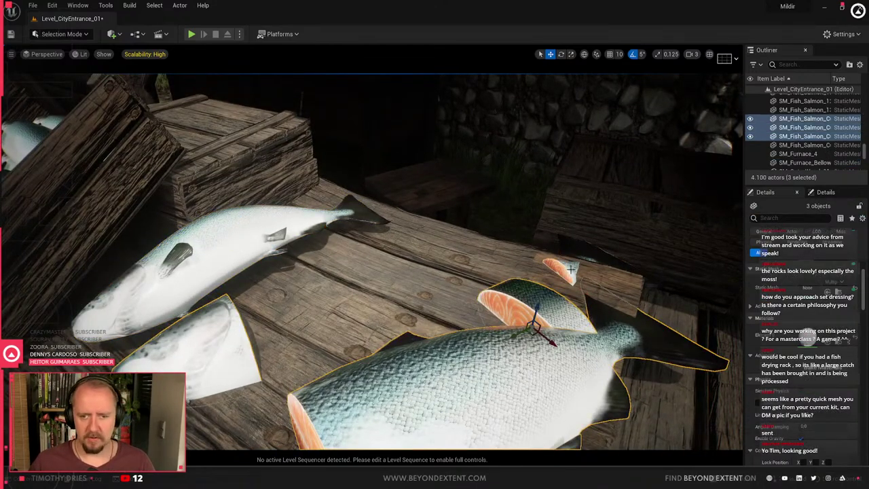
pyautogui.keyDown('ctrl'); pyautogui.click(572, 270); pyautogui.keyUp('ctrl')
pyautogui.press('r')
pyautogui.moveTo(563, 275); pyautogui.dragTo(540, 299)
pyautogui.moveTo(540, 299); pyautogui.dragTo(571, 333, button='right')
pyautogui.press('Escape')
# Clear the fish search so the whole Assets folder is listed
pyautogui.hotkey('ctrl', 'space')
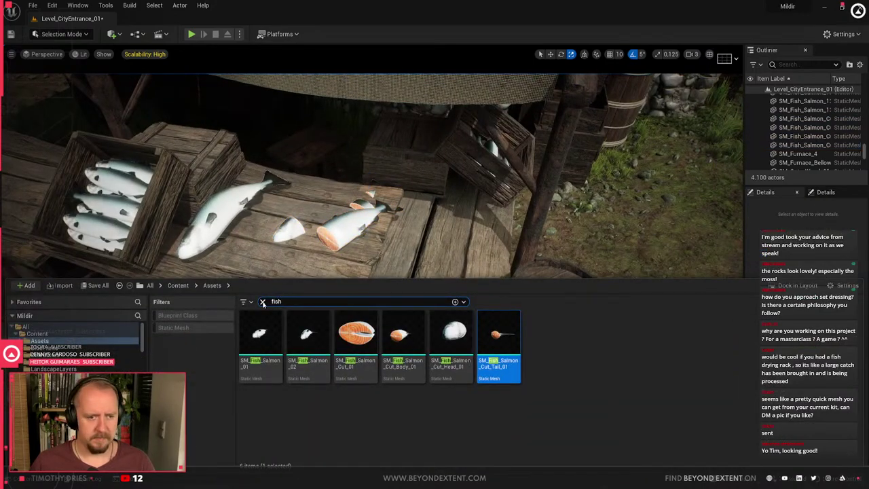
pyautogui.click(263, 302)
pyautogui.scroll(-3, 75, 345)
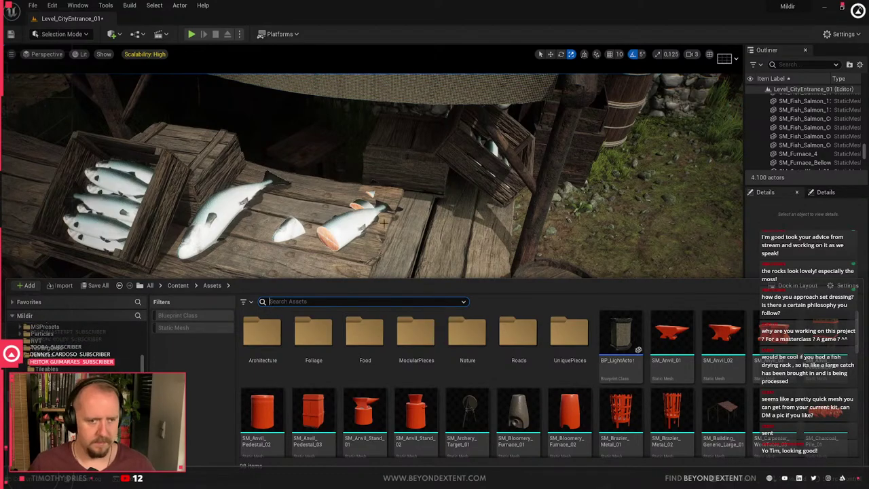
# Shift the Prop_Clutter_9 group of barrel, bucket and sacks slightly away from the end of the table
pyautogui.click(353, 227)
pyautogui.moveTo(347, 260); pyautogui.dragTo(437, 324, button='right')
pyautogui.click(438, 325)
pyautogui.press('w')
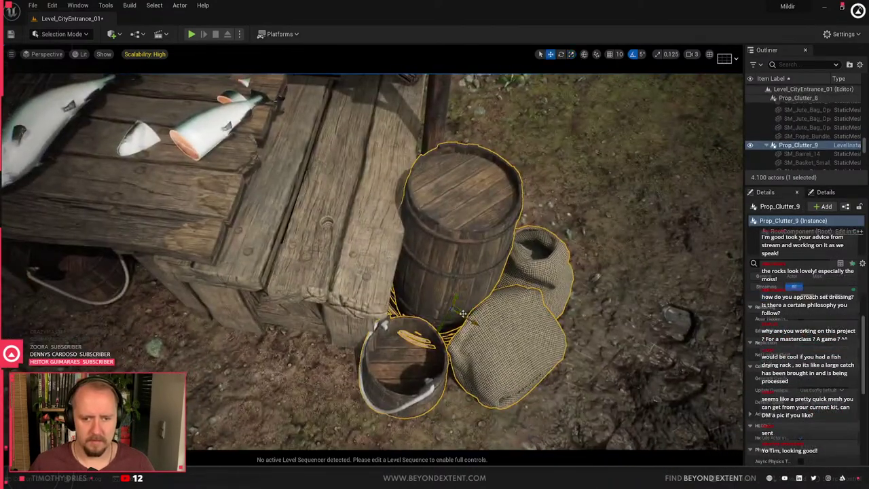
pyautogui.moveTo(474, 322); pyautogui.dragTo(483, 326)
pyautogui.press('Escape')
# Browse the Assets folder for further props for the empty table
pyautogui.moveTo(476, 323); pyautogui.dragTo(372, 262, button='right')
pyautogui.moveTo(395, 355); pyautogui.dragTo(326, 390, button='right')
pyautogui.hotkey('ctrl', 'space')
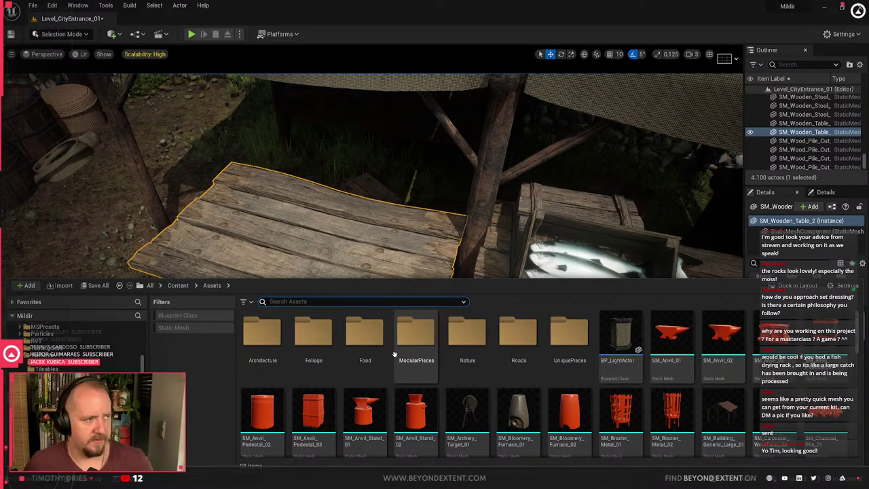
pyautogui.scroll(-1, 684, 383)
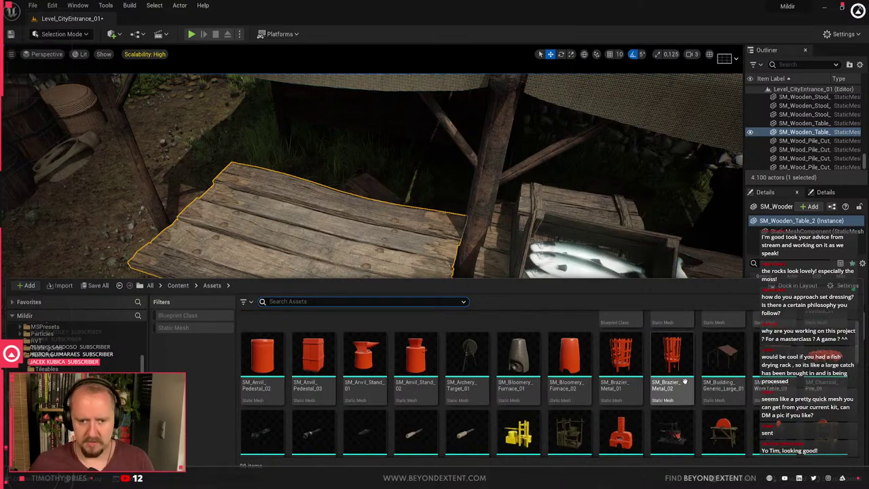
pyautogui.scroll(-1, 684, 383)
# Duplicate the torch light from the building across the square and set the copy down in front of the fish stall
pyautogui.moveTo(417, 234); pyautogui.dragTo(625, 142, button='right')
pyautogui.press('Escape')
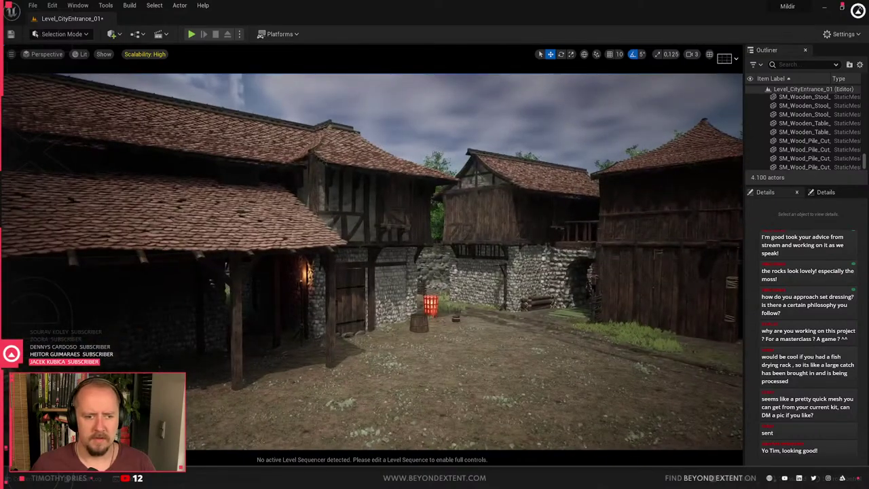
pyautogui.click(331, 345)
pyautogui.click(305, 277)
pyautogui.moveTo(305, 277); pyautogui.dragTo(543, 149, button='right')
pyautogui.press('s')
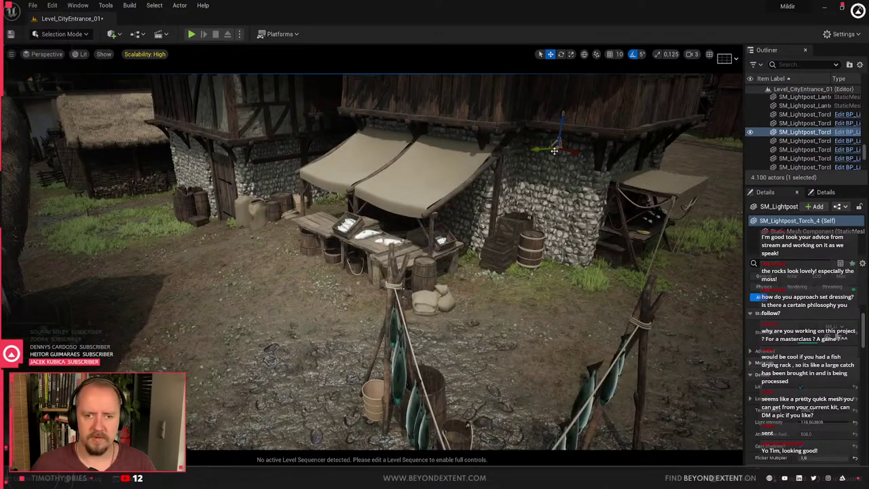
pyautogui.keyDown('alt'); pyautogui.moveTo(550, 149); pyautogui.dragTo(270, 162); pyautogui.keyUp('alt')
pyautogui.keyDown('alt'); pyautogui.moveTo(282, 201); pyautogui.dragTo(321, 331); pyautogui.keyUp('alt')
pyautogui.moveTo(321, 332); pyautogui.dragTo(251, 313, button='right')
pyautogui.press('w')
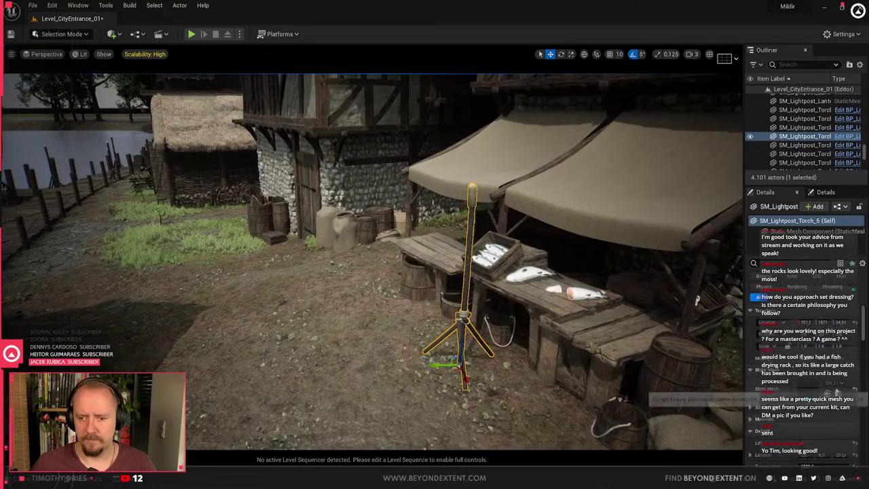
# Replace the copied torch's static mesh with SM_Lantern_01
pyautogui.click(838, 386)
pyautogui.write('lantern')
pyautogui.press('BackSpace')
pyautogui.write('te')
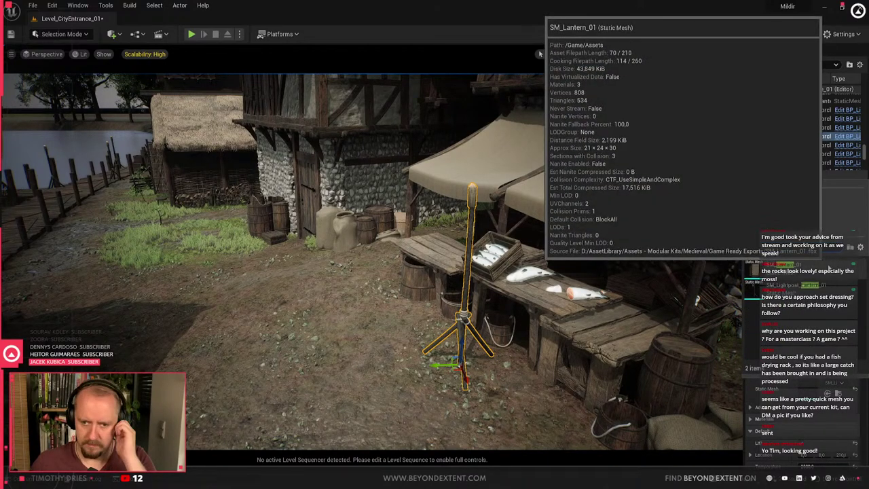
pyautogui.click(842, 268)
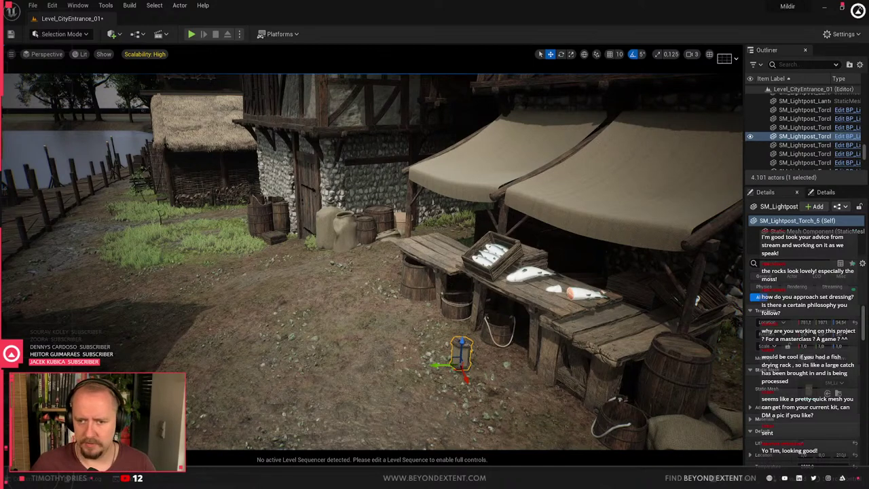
# Show the light's location handle and lower the light source into the lantern
pyautogui.press('g')
pyautogui.scroll(-2, 858, 413)
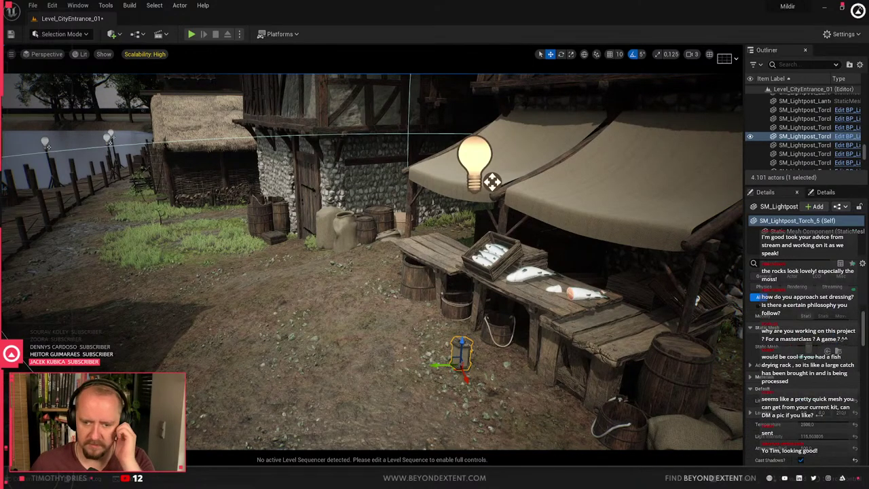
pyautogui.moveTo(492, 180); pyautogui.dragTo(466, 277)
# Move the lantern onto the far end of the empty table, close to the outer awning post
pyautogui.moveTo(466, 277); pyautogui.dragTo(447, 349, button='right')
pyautogui.press('w')
pyautogui.press('s')
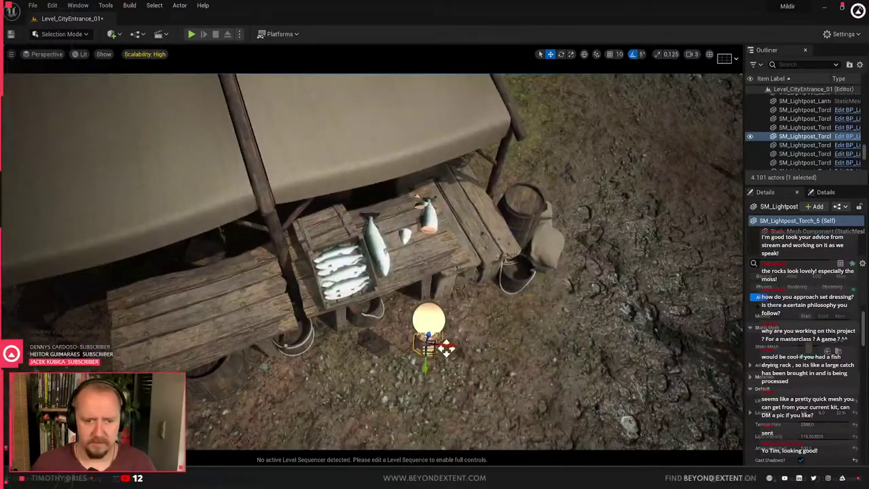
pyautogui.moveTo(446, 349); pyautogui.dragTo(116, 353)
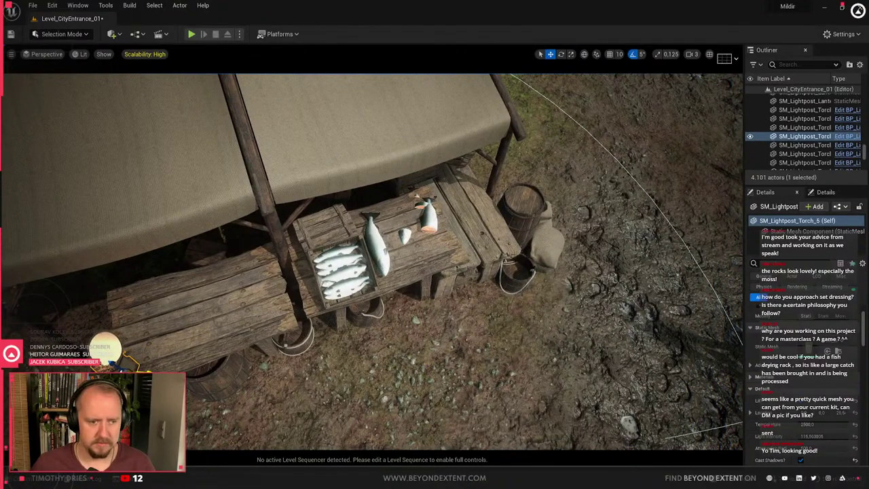
pyautogui.moveTo(117, 354); pyautogui.dragTo(219, 202, button='right')
pyautogui.press('w')
pyautogui.press('f')
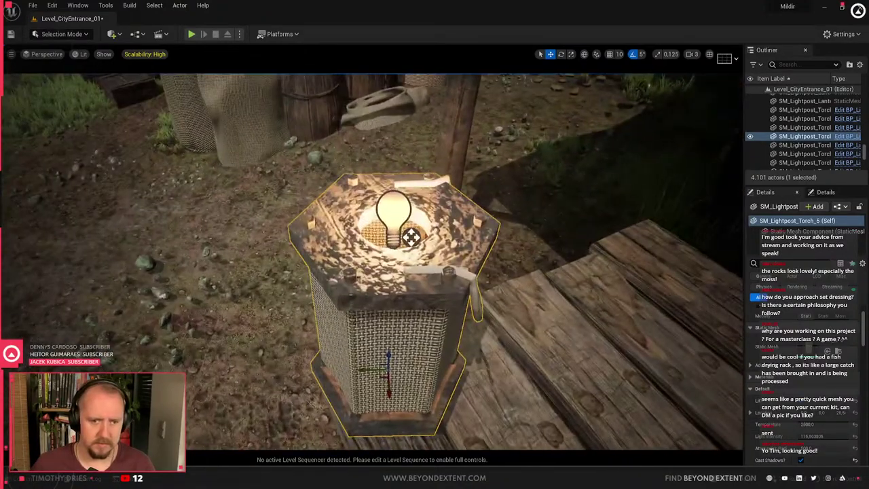
pyautogui.moveTo(410, 237); pyautogui.dragTo(448, 268)
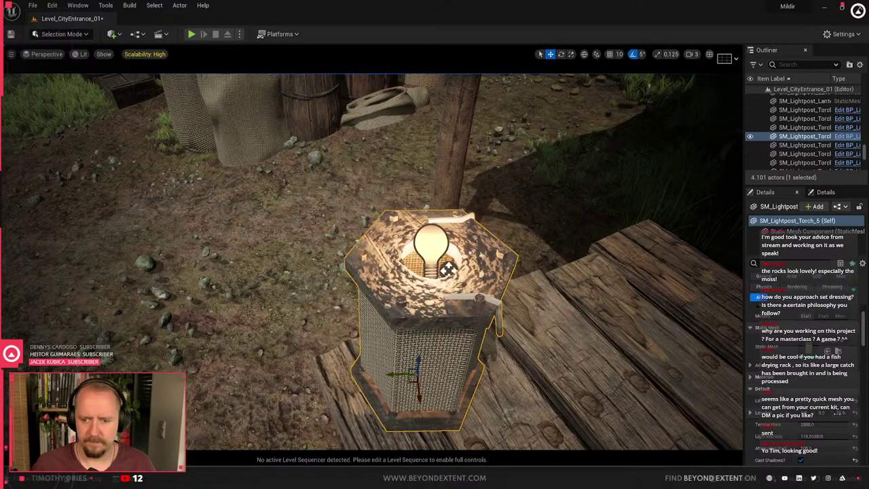
pyautogui.moveTo(449, 269); pyautogui.dragTo(312, 349, button='right')
pyautogui.scroll(-4, 312, 348)
pyautogui.press('Escape')
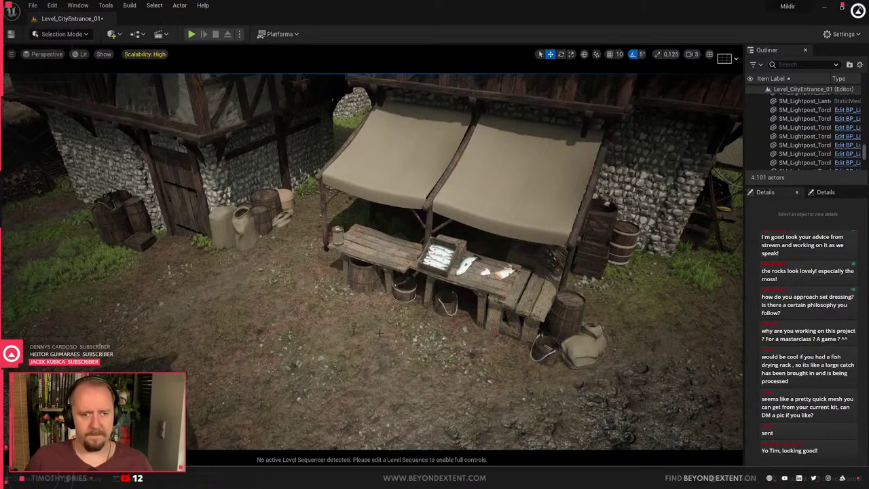
# Duplicate the table lantern, raise the copy and hang it under the awning by the middle post
pyautogui.click(377, 251)
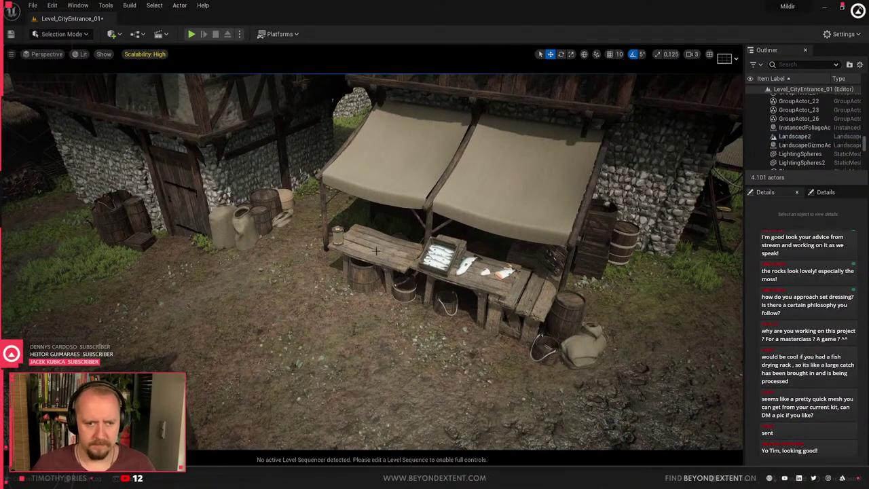
pyautogui.click(339, 233)
pyautogui.press('f')
pyautogui.hotkey('ctrl', 'space')
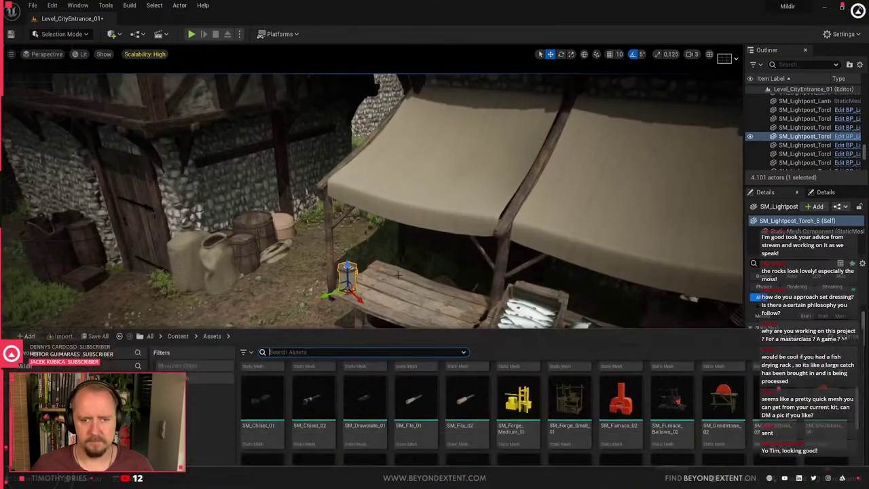
pyautogui.click(299, 258)
pyautogui.click(347, 273)
pyautogui.keyDown('alt'); pyautogui.moveTo(348, 270); pyautogui.dragTo(364, 217); pyautogui.keyUp('alt')
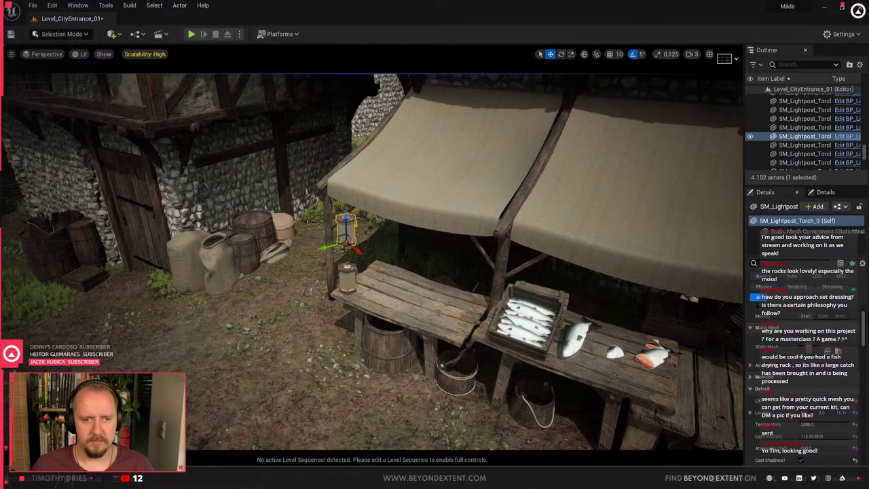
pyautogui.moveTo(344, 247); pyautogui.dragTo(517, 250)
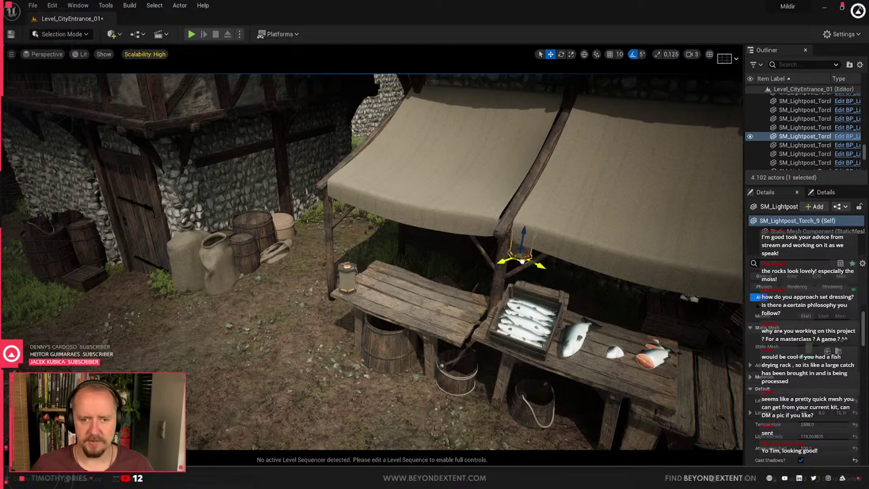
# Duplicate the hanging lantern and position the copy high on the rear awning post at the wall
pyautogui.moveTo(517, 250); pyautogui.dragTo(400, 250, button='right')
pyautogui.keyDown('alt'); pyautogui.moveTo(248, 246); pyautogui.dragTo(531, 158); pyautogui.keyUp('alt')
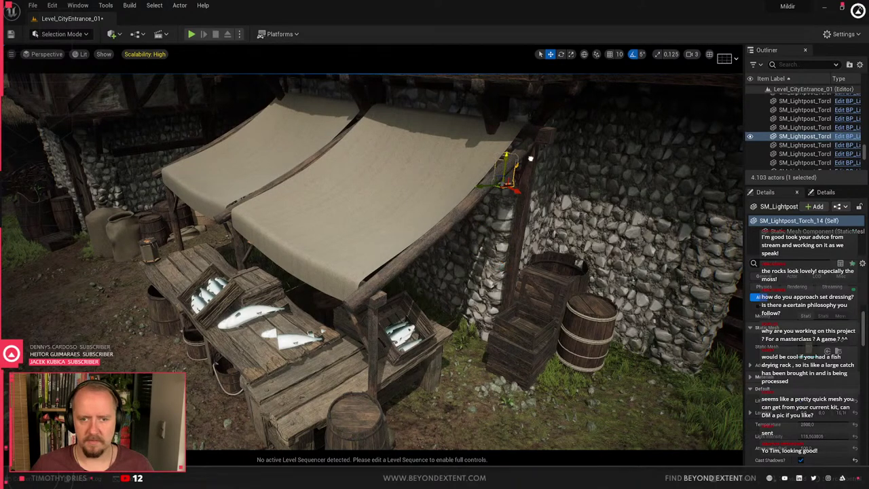
pyautogui.press('Escape')
# Find SM_Storage_Shelf_01_Small in the Assets folder and place it behind the fish tables
pyautogui.moveTo(534, 163); pyautogui.dragTo(543, 129, button='right')
pyautogui.moveTo(434, 262); pyautogui.dragTo(366, 265, button='right')
pyautogui.hotkey('ctrl', 'space')
pyautogui.scroll(-3, 660, 407)
pyautogui.scroll(-2, 660, 409)
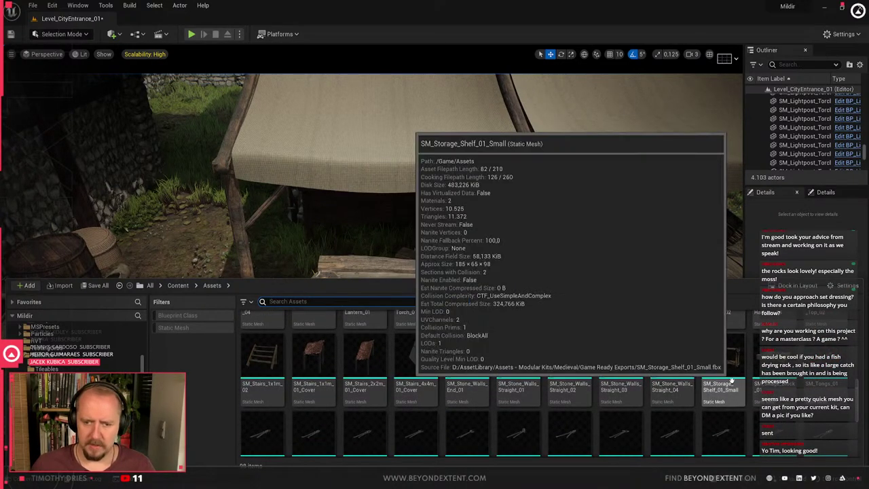
pyautogui.moveTo(475, 224); pyautogui.dragTo(435, 292, button='right')
pyautogui.hotkey('ctrl', 'space')
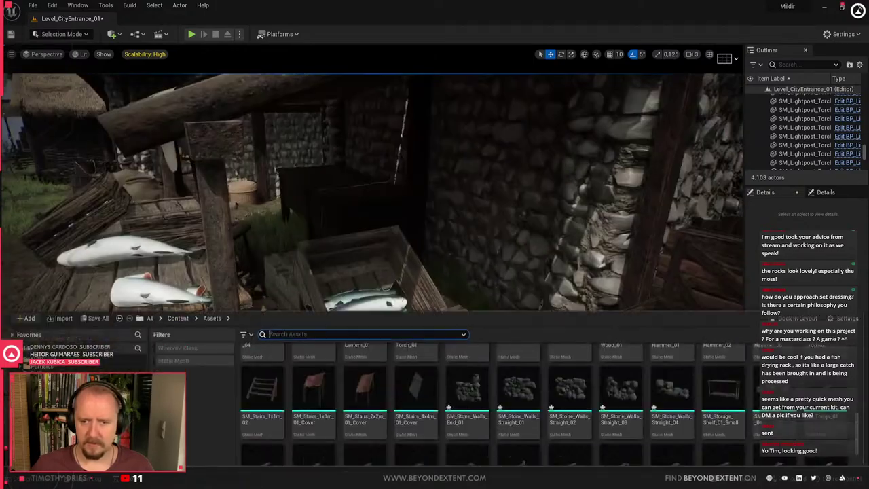
pyautogui.moveTo(743, 364); pyautogui.dragTo(455, 288)
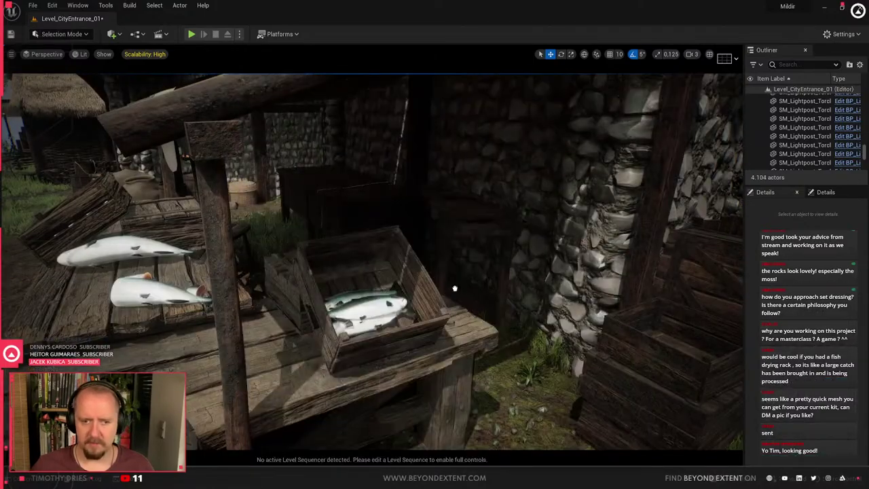
# Rotate the small storage shelf and move it under the awning against the stone wall
pyautogui.click(494, 325)
pyautogui.press('e')
pyautogui.moveTo(507, 346); pyautogui.dragTo(530, 344)
pyautogui.moveTo(530, 344); pyautogui.dragTo(457, 318, button='right')
pyautogui.press('w')
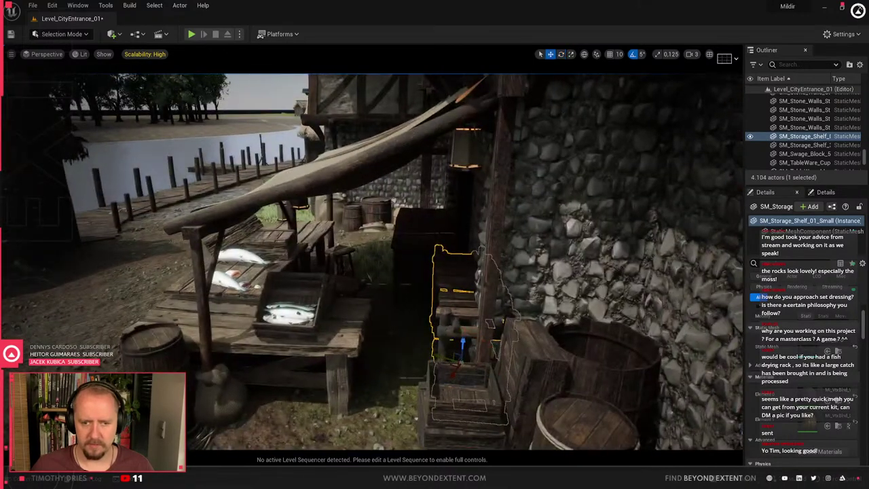
pyautogui.moveTo(451, 365); pyautogui.dragTo(430, 333)
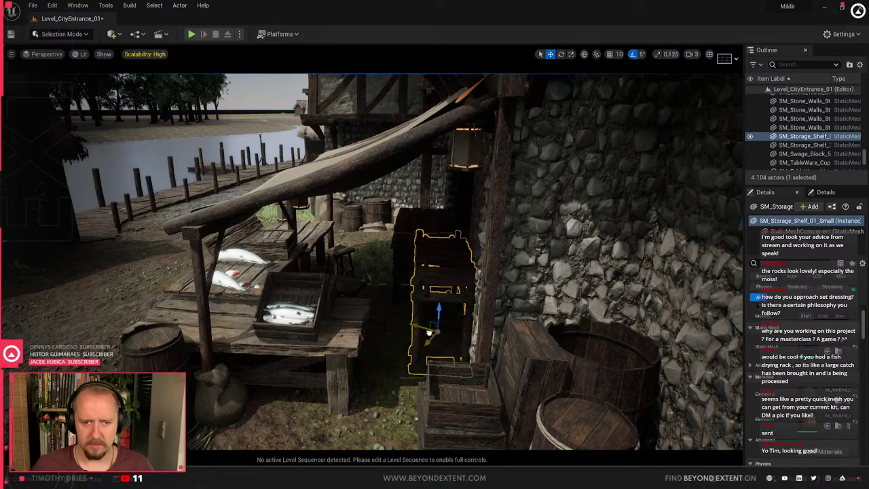
pyautogui.press('Escape')
# Filter the Assets folder to static meshes and place SM_Tub_04 at the stall near the empty table
pyautogui.moveTo(343, 339)
pyautogui.mouseDown(button='right')
pyautogui.moveTo(422, 333)
pyautogui.moveTo(407, 298)
pyautogui.moveTo(381, 333)
pyautogui.moveTo(407, 326)
pyautogui.moveTo(331, 331)
pyautogui.mouseUp(button='right')
pyautogui.hotkey('ctrl', 'space')
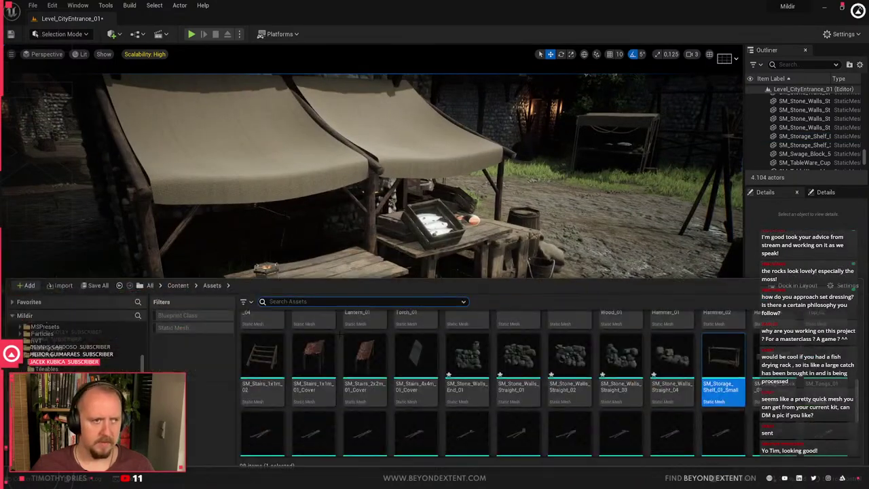
pyautogui.scroll(-3, 435, 380)
pyautogui.scroll(-1, 446, 391)
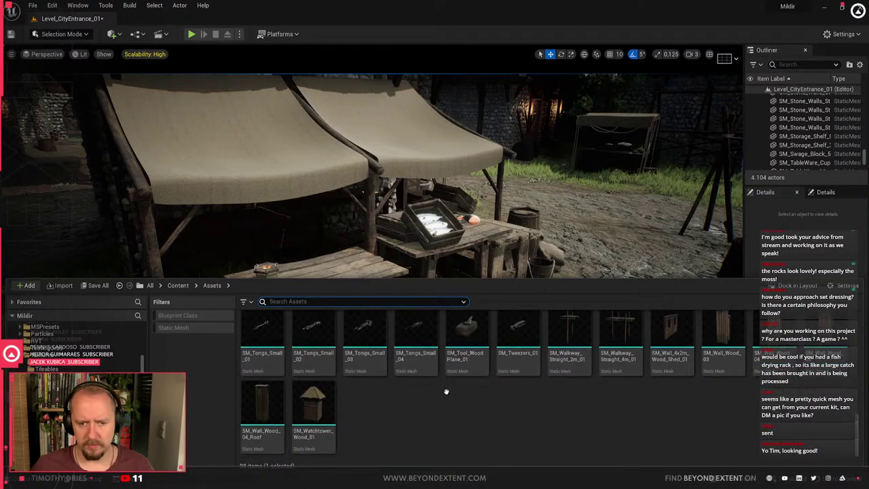
pyautogui.scroll(5, 458, 390)
pyautogui.scroll(5, 42, 366)
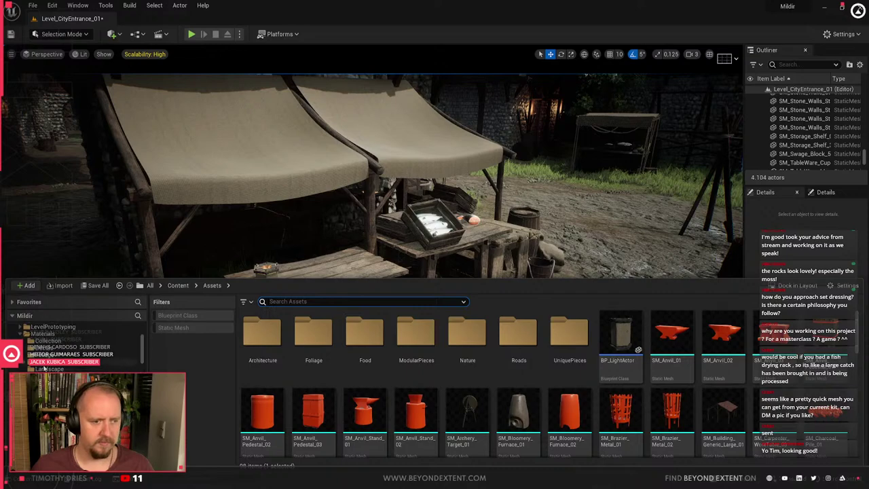
pyautogui.click(201, 328)
pyautogui.scroll(-3, 622, 369)
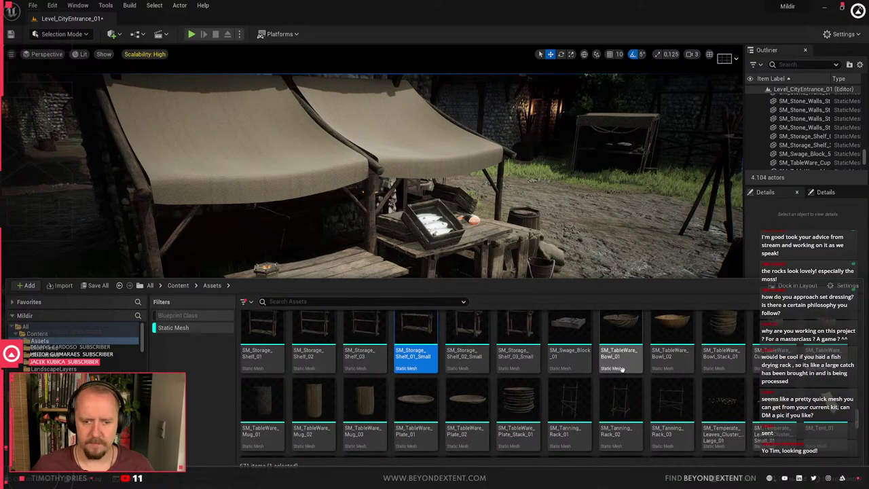
pyautogui.scroll(-10, 622, 369)
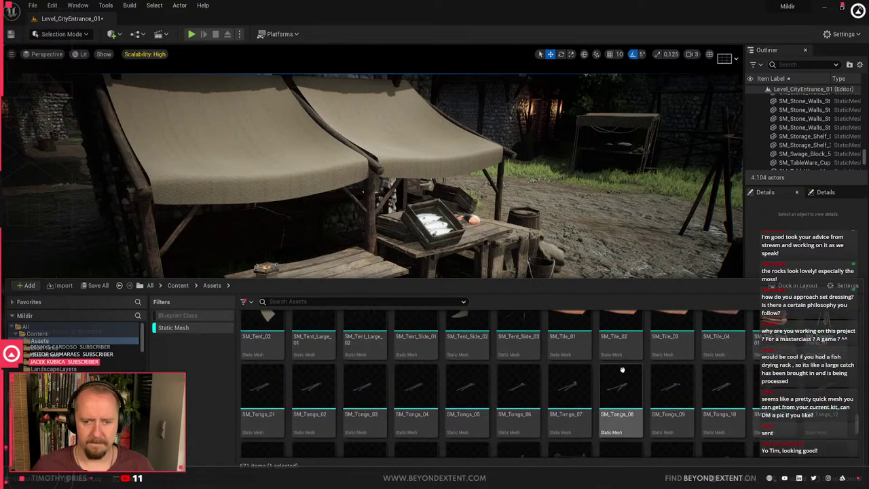
pyautogui.scroll(1, 622, 369)
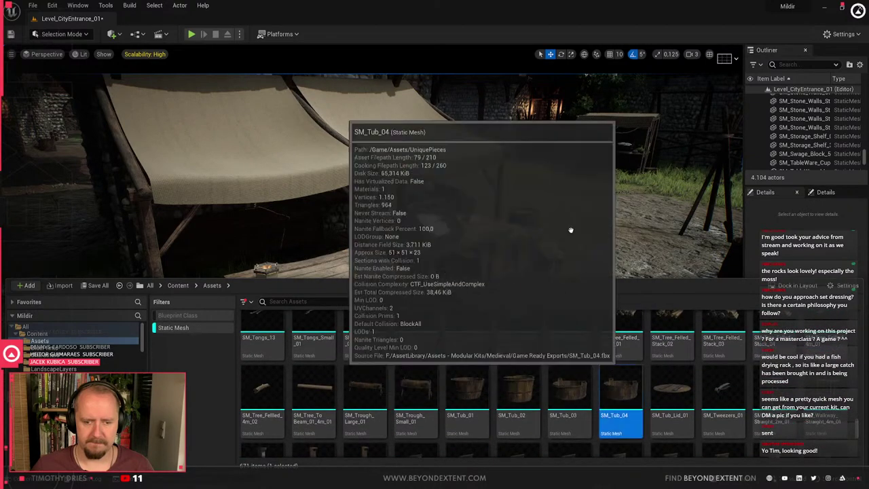
pyautogui.moveTo(622, 394); pyautogui.dragTo(367, 367)
pyautogui.hotkey('ctrl', 'space')
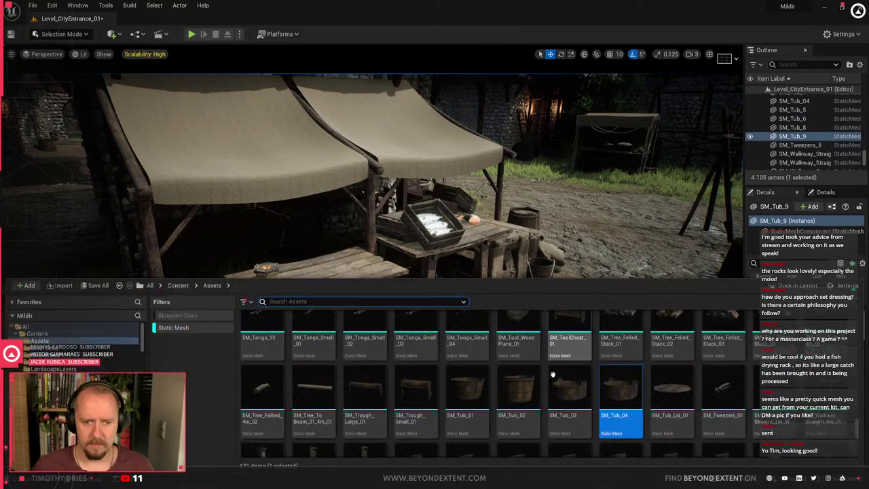
# Place SM_Tub_03 at the fish stall and move it under the front edge of the salmon table
pyautogui.moveTo(592, 403); pyautogui.dragTo(449, 299)
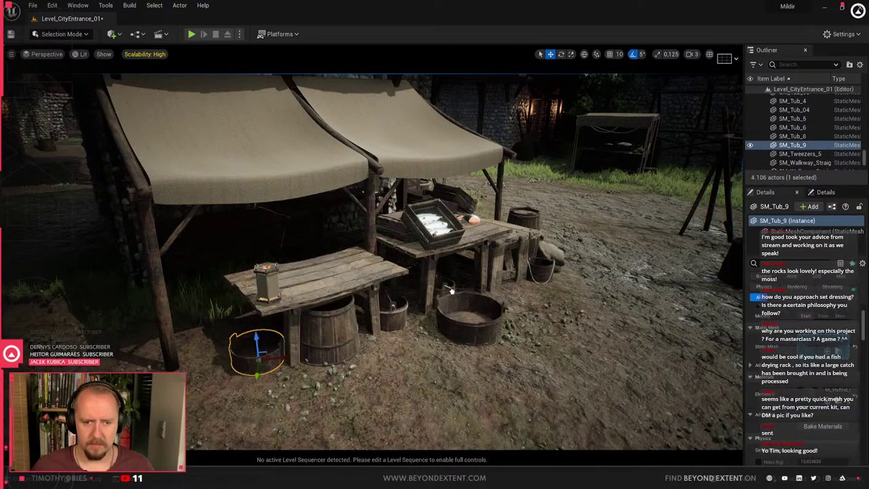
pyautogui.press('f')
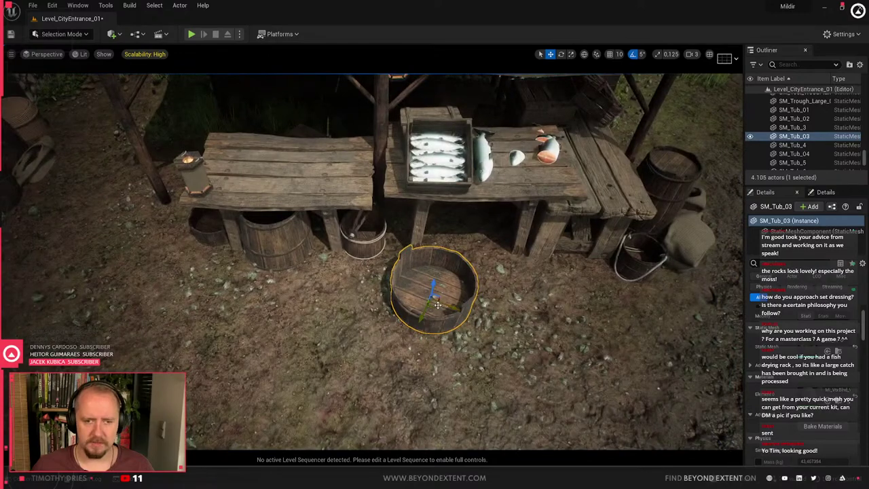
pyautogui.moveTo(438, 305); pyautogui.dragTo(474, 257)
# Place a whole salmon in the tub under the table, duplicate it into three fish and rotate them side by side
pyautogui.click(491, 154)
pyautogui.press('w')
pyautogui.moveTo(490, 155); pyautogui.dragTo(523, 139, button='right')
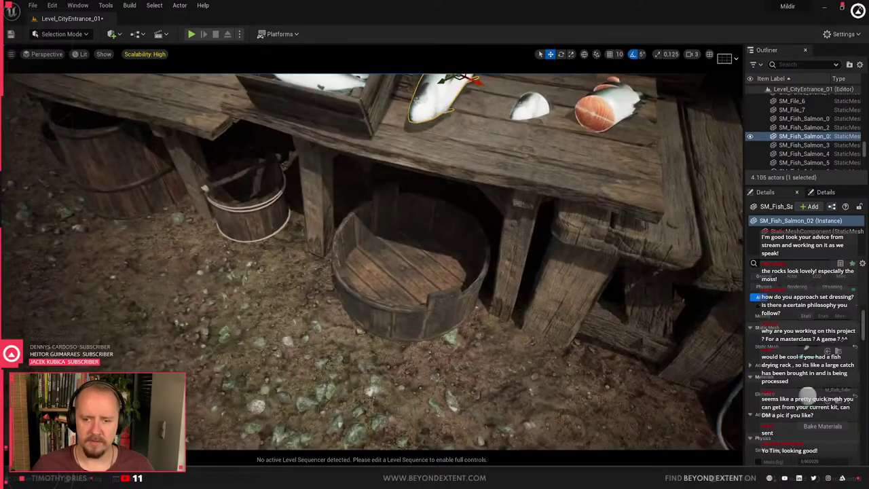
pyautogui.hotkey('ctrl', 'space')
pyautogui.moveTo(308, 367); pyautogui.dragTo(406, 288)
pyautogui.press('r')
pyautogui.press('e')
pyautogui.press('w')
pyautogui.press('r')
pyautogui.press('e')
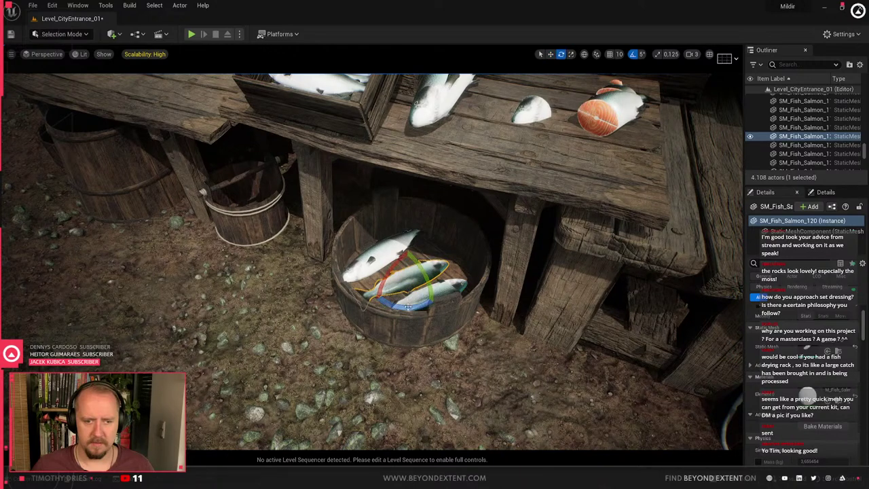
pyautogui.keyDown('ctrl'); pyautogui.click(387, 249); pyautogui.keyUp('ctrl')
pyautogui.click(388, 249)
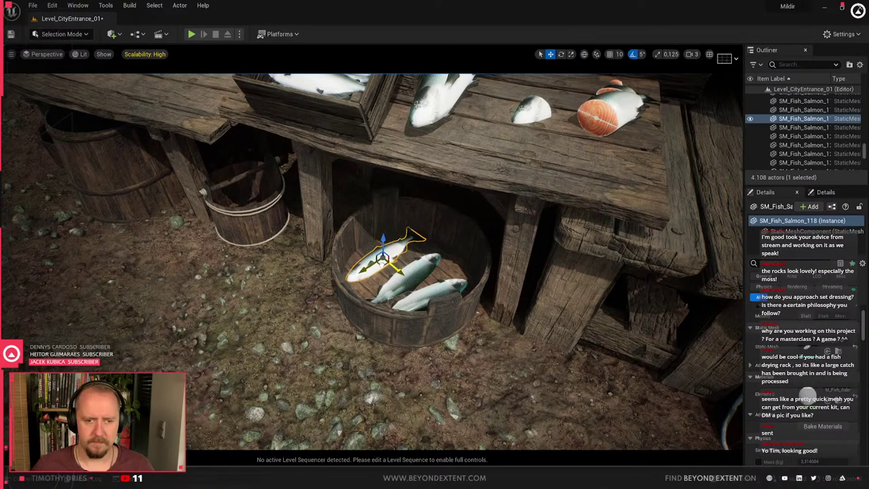
# Duplicate the three salmon in the tub slightly higher and rotate the copies about 75 degrees
pyautogui.click(413, 271)
pyautogui.keyDown('ctrl'); pyautogui.click(432, 293); pyautogui.keyUp('ctrl')
pyautogui.keyDown('ctrl'); pyautogui.click(384, 251); pyautogui.keyUp('ctrl')
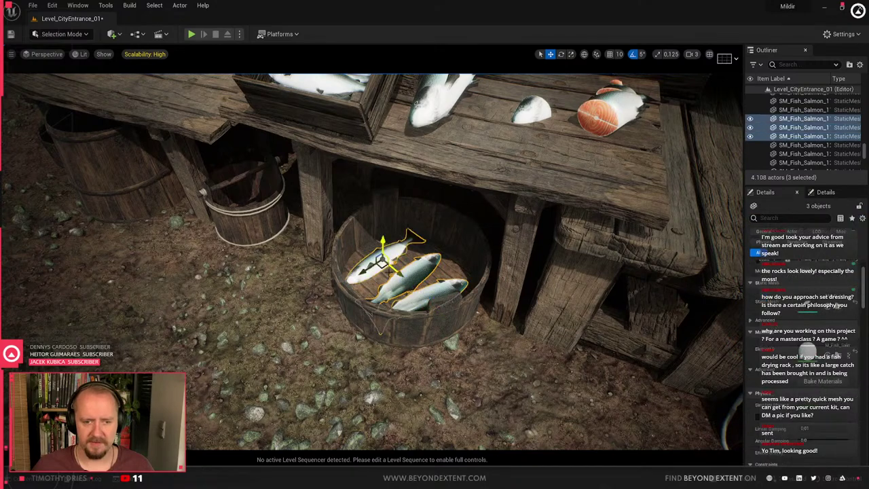
pyautogui.press('f')
pyautogui.keyDown('alt'); pyautogui.moveTo(299, 284); pyautogui.dragTo(297, 258); pyautogui.keyUp('alt')
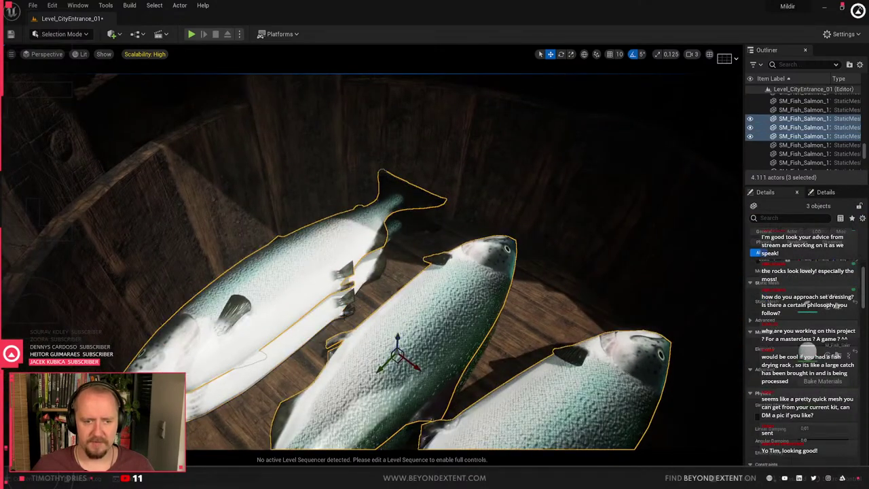
pyautogui.hotkey('ctrl', 'z')
pyautogui.scroll(-5, 346, 271)
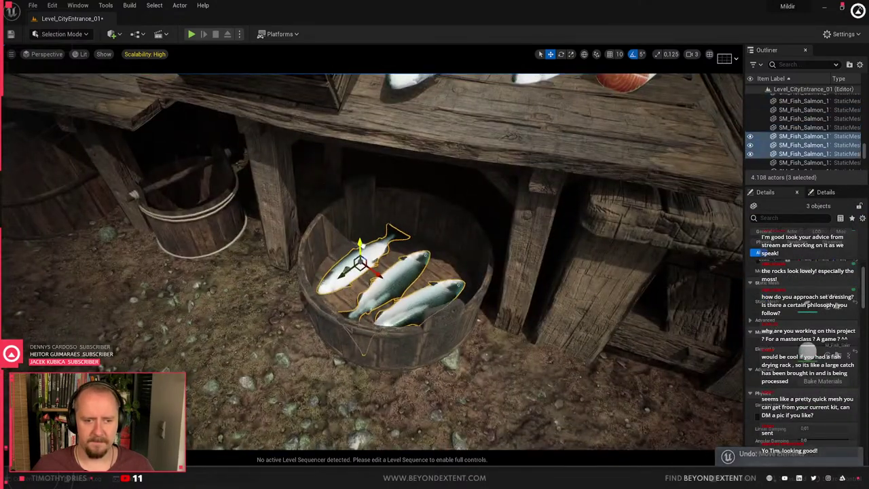
pyautogui.keyDown('alt'); pyautogui.moveTo(360, 249); pyautogui.dragTo(364, 242); pyautogui.keyUp('alt')
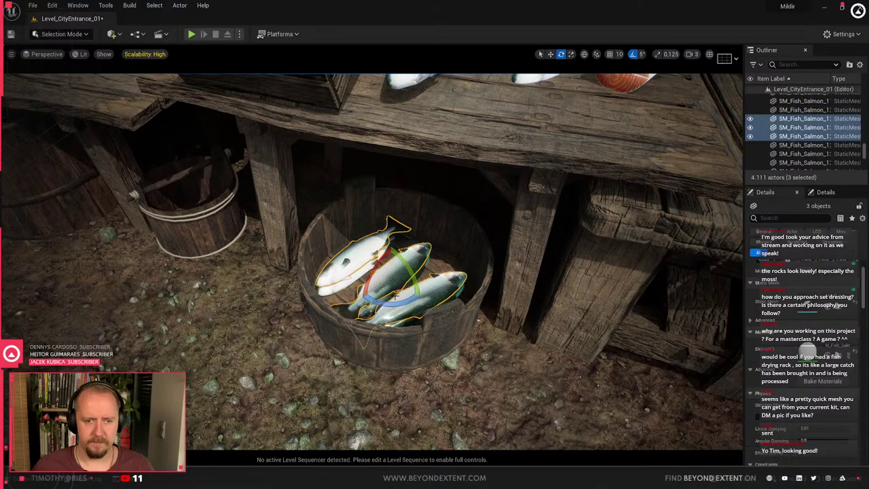
pyautogui.moveTo(428, 305); pyautogui.dragTo(367, 314)
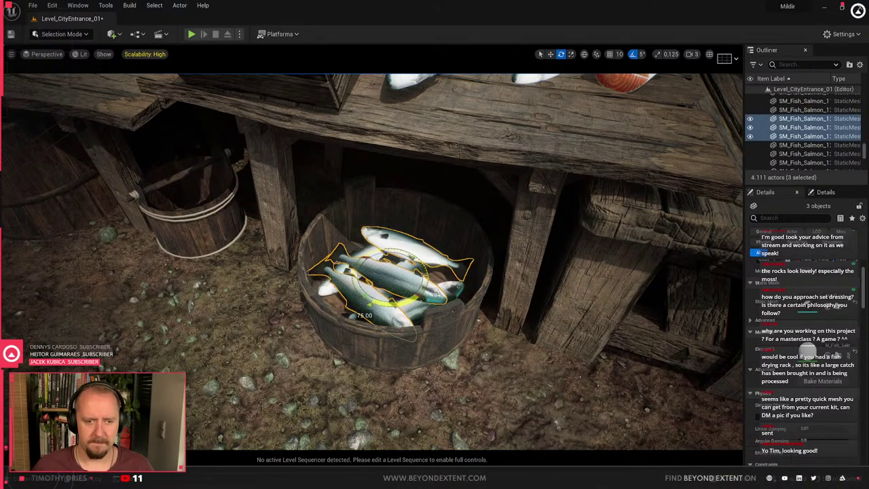
# Duplicate the upper salmon layer upward, rotate the copies about 70 degrees and delete one of them
pyautogui.keyDown('alt'); pyautogui.moveTo(390, 256); pyautogui.dragTo(392, 247); pyautogui.keyUp('alt')
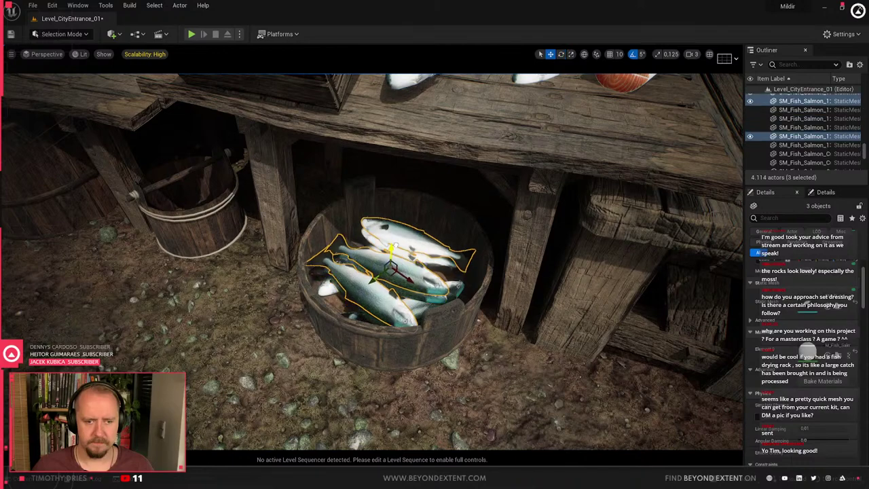
pyautogui.moveTo(396, 293); pyautogui.dragTo(382, 304)
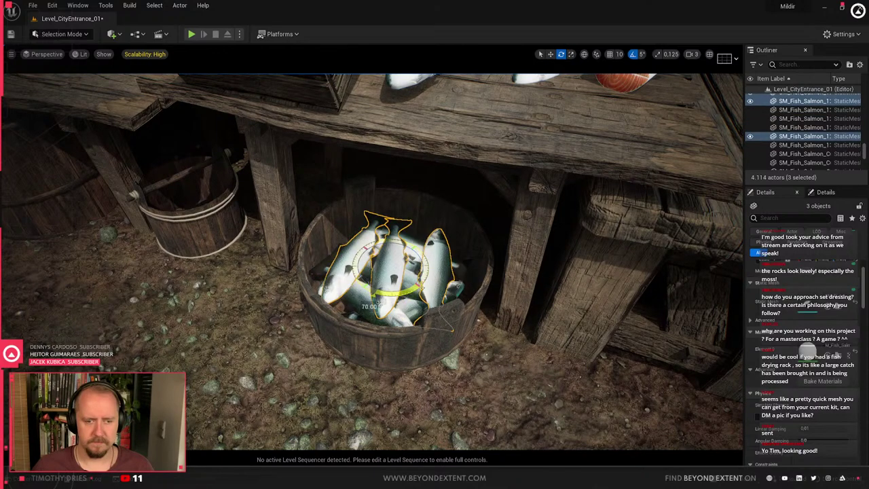
pyautogui.press('Delete')
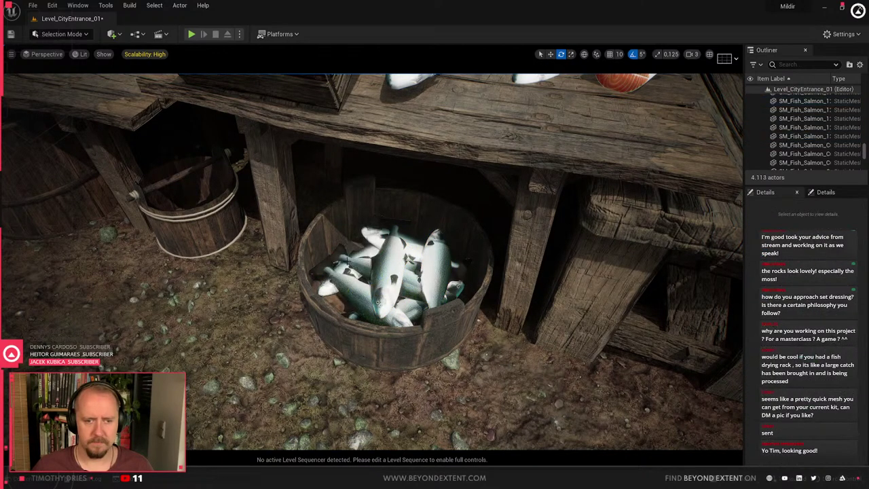
# Adjust and rotate individual salmon in the tub to make the pile irregular
pyautogui.click(384, 268)
pyautogui.press('w')
pyautogui.click(360, 291)
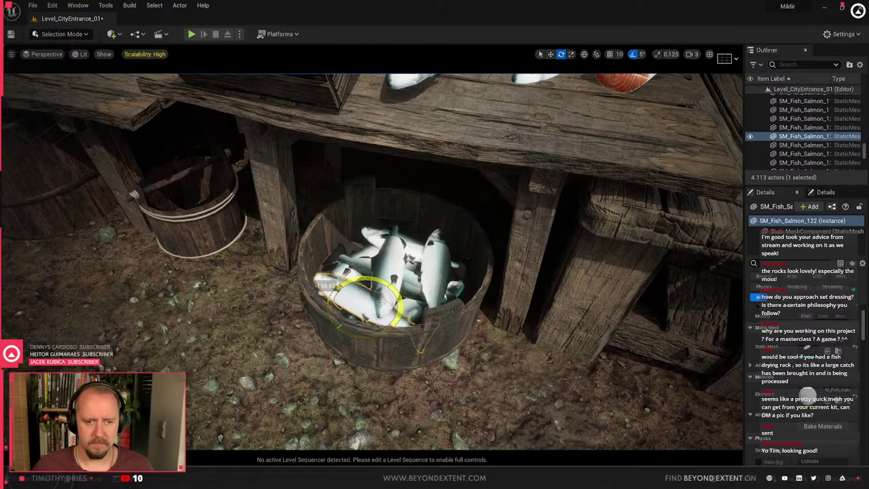
pyautogui.press('Escape')
pyautogui.click(397, 272)
pyautogui.moveTo(397, 272); pyautogui.dragTo(380, 346, button='right')
pyautogui.press('Escape')
# Locate the mesh of a salmon from the tub in the Food assets folder
pyautogui.click(419, 280)
pyautogui.moveTo(419, 279); pyautogui.dragTo(407, 221, button='right')
pyautogui.hotkey('ctrl', 'b')
pyautogui.press('F2')
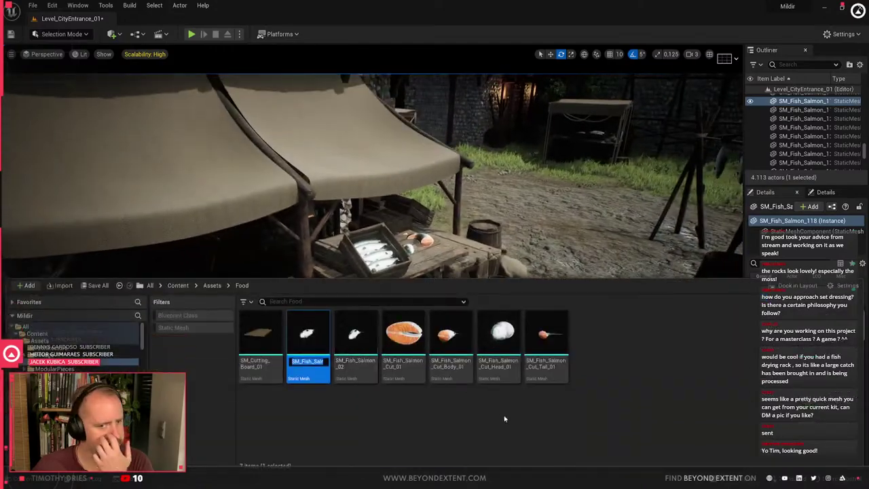
pyautogui.rightClick(394, 158)
pyautogui.moveTo(394, 158); pyautogui.dragTo(387, 231, button='right')
# Duplicate the SM_Tub_03 holding the fish and place the empty copy in front of the stall beside it
pyautogui.click(435, 196)
pyautogui.click(440, 252)
pyautogui.press('w')
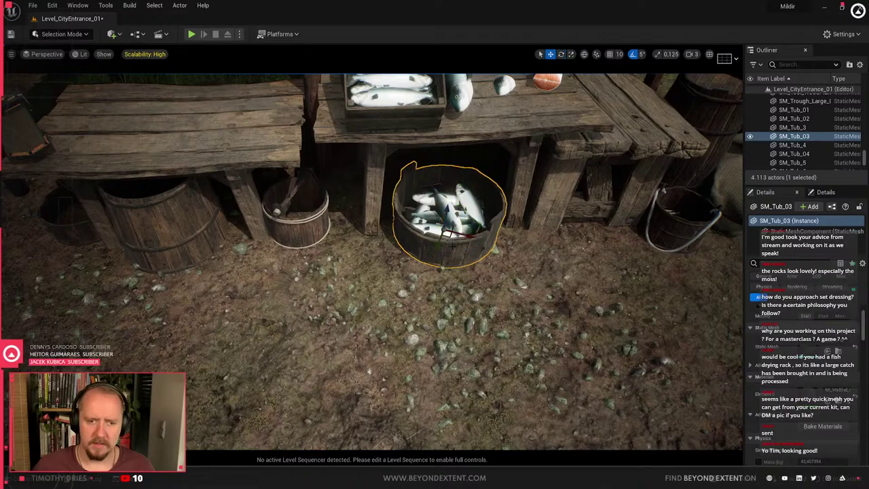
pyautogui.keyDown('alt'); pyautogui.moveTo(456, 235); pyautogui.dragTo(580, 303); pyautogui.keyUp('alt')
pyautogui.moveTo(580, 303); pyautogui.dragTo(612, 303, button='right')
# Place SM_Fish_Salmon_Cut_Head_01 and SM_Fish_Salmon_Cut_Tail_01 inside the empty tub
pyautogui.hotkey('ctrl', 'space')
pyautogui.moveTo(503, 416); pyautogui.dragTo(411, 299)
pyautogui.hotkey('ctrl', 'space')
pyautogui.moveTo(569, 355); pyautogui.dragTo(400, 318)
pyautogui.hotkey('ctrl', 'space')
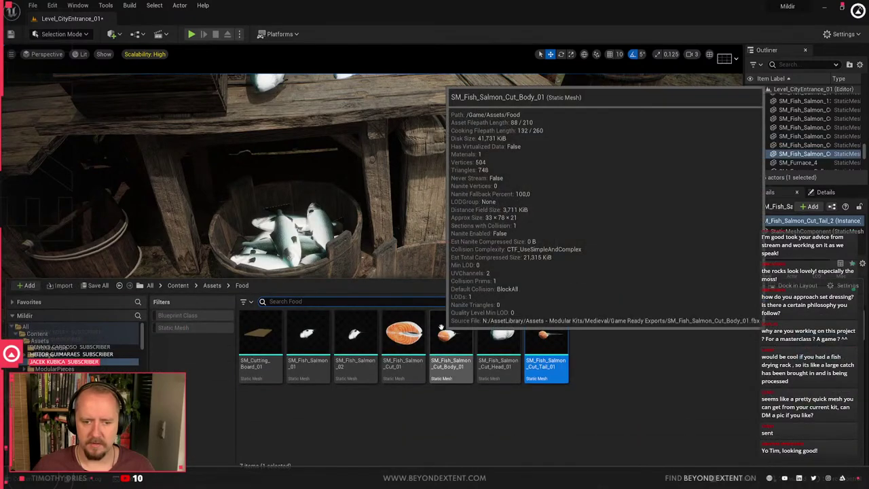
# Select the salmon head and tail pieces together and raise them above the empty tub
pyautogui.moveTo(370, 262); pyautogui.dragTo(357, 306, button='right')
pyautogui.keyDown('ctrl'); pyautogui.click(459, 297); pyautogui.keyUp('ctrl')
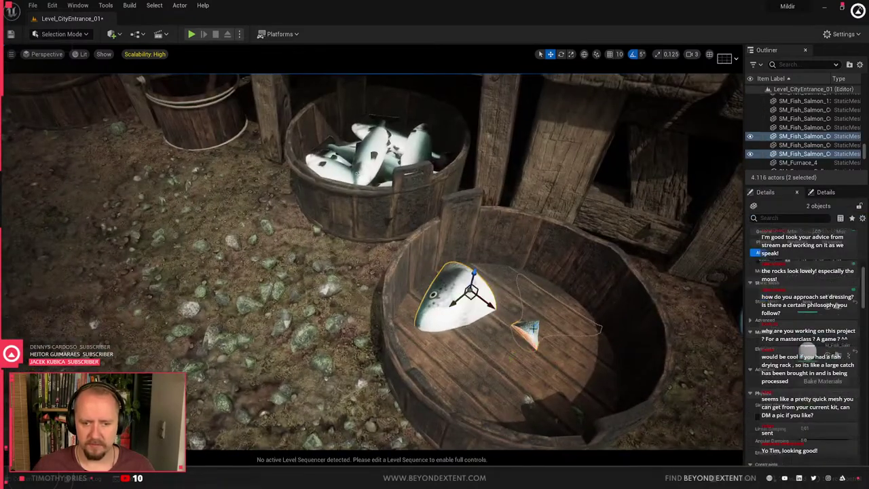
pyautogui.keyDown('ctrl'); pyautogui.click(529, 333); pyautogui.keyUp('ctrl')
pyautogui.click(529, 333)
pyautogui.keyDown('ctrl'); pyautogui.click(471, 301); pyautogui.keyUp('ctrl')
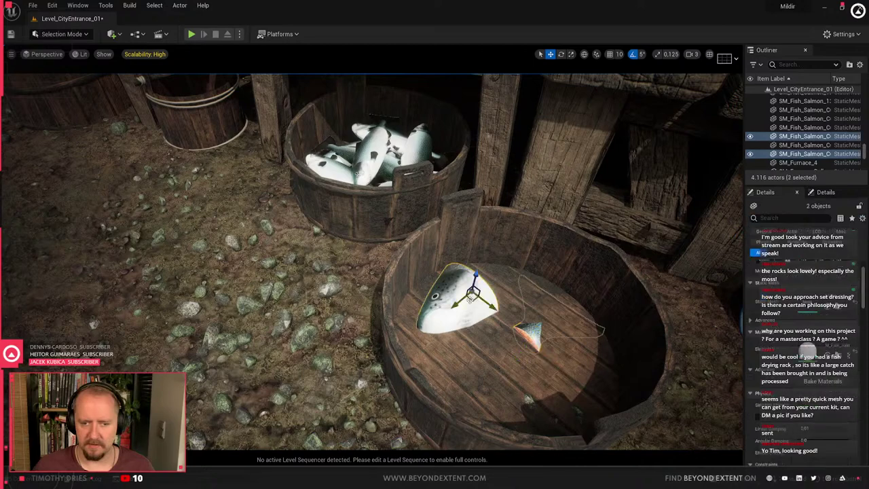
pyautogui.moveTo(454, 302); pyautogui.dragTo(516, 302, button='right')
pyautogui.press('r')
pyautogui.moveTo(415, 275); pyautogui.dragTo(435, 96)
pyautogui.moveTo(330, 219); pyautogui.dragTo(360, 187, button='right')
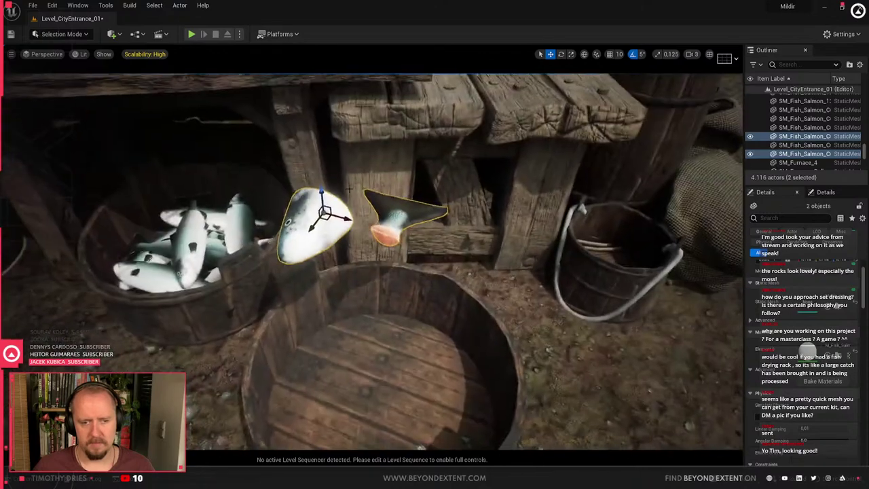
# Duplicate the salmon head and tail repeatedly into a vertical stack of eight heads and eight tails
pyautogui.keyDown('alt'); pyautogui.moveTo(330, 218); pyautogui.dragTo(343, 290); pyautogui.keyUp('alt')
pyautogui.moveTo(397, 317); pyautogui.dragTo(404, 315)
pyautogui.keyDown('shift'); pyautogui.click(316, 221); pyautogui.keyUp('shift')
pyautogui.keyDown('shift'); pyautogui.click(390, 220); pyautogui.keyUp('shift')
pyautogui.keyDown('alt'); pyautogui.moveTo(390, 220); pyautogui.dragTo(557, 115); pyautogui.keyUp('alt')
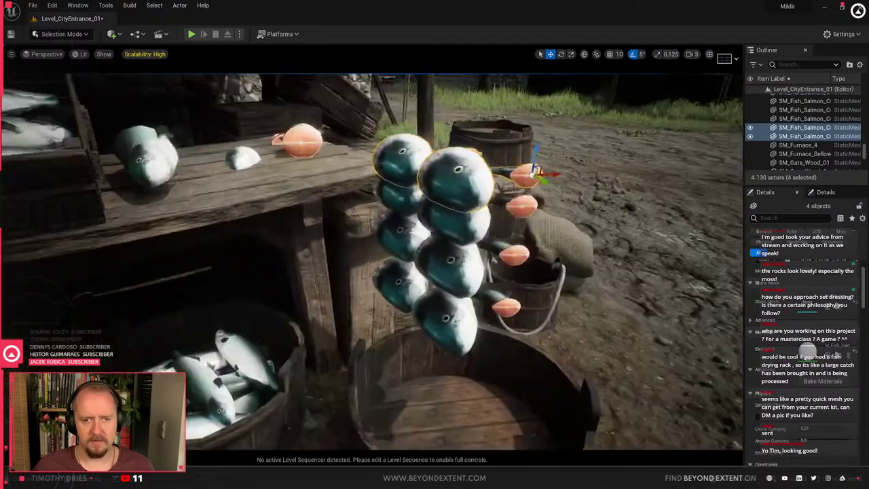
# Select all sixteen salmon head and tail pieces stacked above the empty tub
pyautogui.keyDown('ctrl'); pyautogui.click(400, 197); pyautogui.keyUp('ctrl')
pyautogui.keyDown('ctrl'); pyautogui.click(449, 230); pyautogui.keyUp('ctrl')
pyautogui.keyDown('ctrl'); pyautogui.click(526, 204); pyautogui.keyUp('ctrl')
pyautogui.keyDown('alt'); pyautogui.moveTo(526, 203); pyautogui.dragTo(407, 204); pyautogui.keyUp('alt')
pyautogui.keyDown('ctrl'); pyautogui.click(292, 208); pyautogui.keyUp('ctrl')
pyautogui.keyDown('ctrl'); pyautogui.click(252, 201); pyautogui.keyUp('ctrl')
pyautogui.keyDown('ctrl'); pyautogui.click(235, 226); pyautogui.keyUp('ctrl')
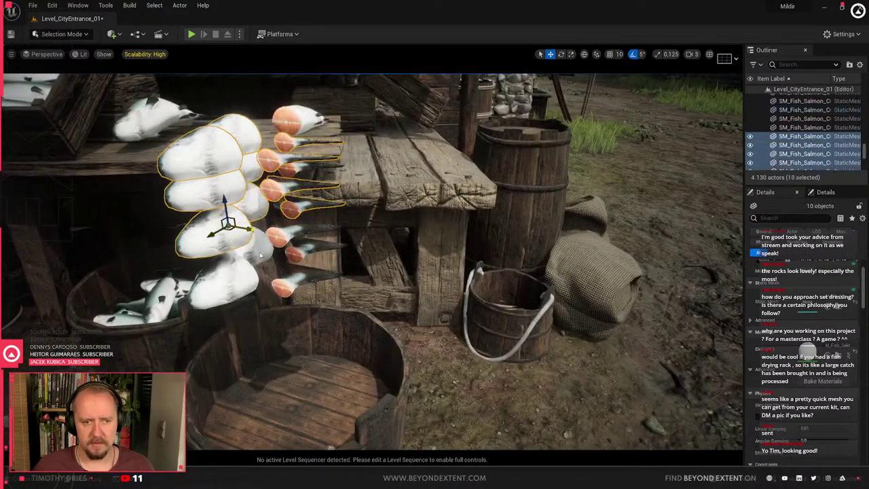
pyautogui.keyDown('ctrl'); pyautogui.click(261, 256); pyautogui.keyUp('ctrl')
pyautogui.keyDown('ctrl'); pyautogui.click(240, 277); pyautogui.keyUp('ctrl')
pyautogui.keyDown('ctrl'); pyautogui.click(280, 238); pyautogui.keyUp('ctrl')
pyautogui.keyDown('ctrl'); pyautogui.click(296, 253); pyautogui.keyUp('ctrl')
pyautogui.keyDown('ctrl'); pyautogui.click(286, 287); pyautogui.keyUp('ctrl')
pyautogui.keyDown('alt'); pyautogui.moveTo(286, 287); pyautogui.dragTo(197, 299); pyautogui.keyUp('alt')
pyautogui.press('r')
pyautogui.moveTo(353, 275); pyautogui.dragTo(333, 293)
pyautogui.keyDown('ctrl'); pyautogui.click(382, 191); pyautogui.keyUp('ctrl')
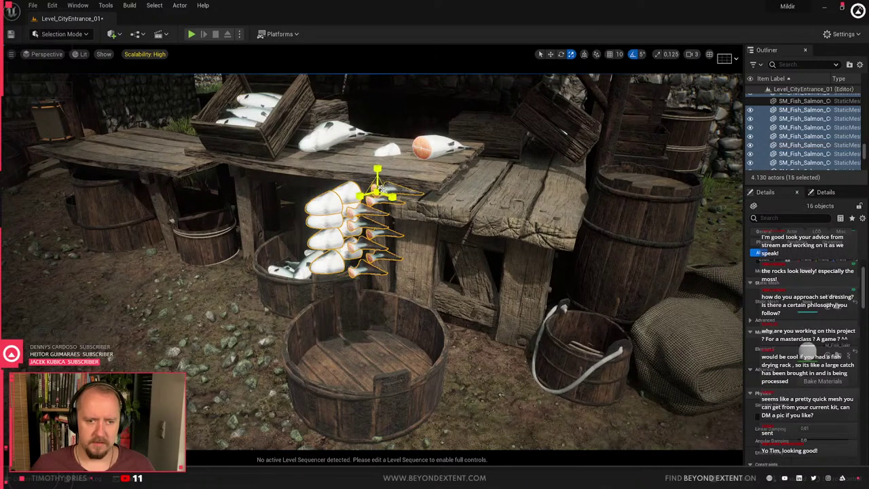
pyautogui.click(330, 205)
pyautogui.hotkey('ctrl', 'z')
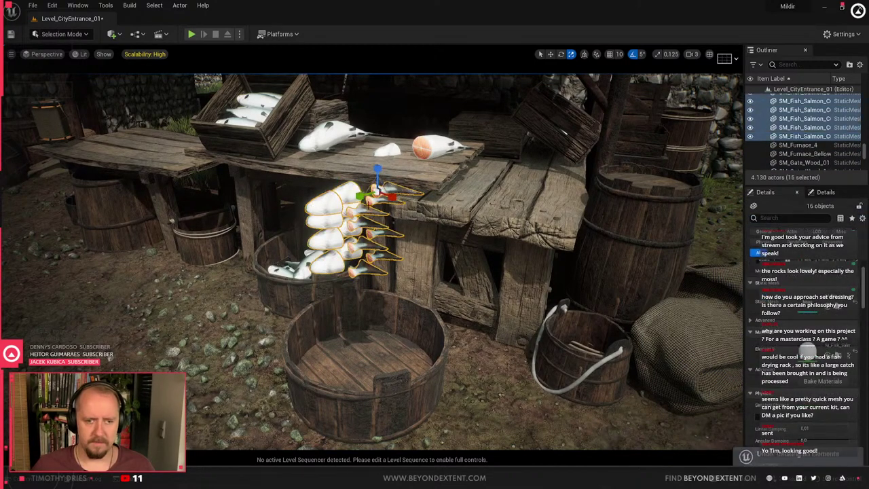
pyautogui.press('w')
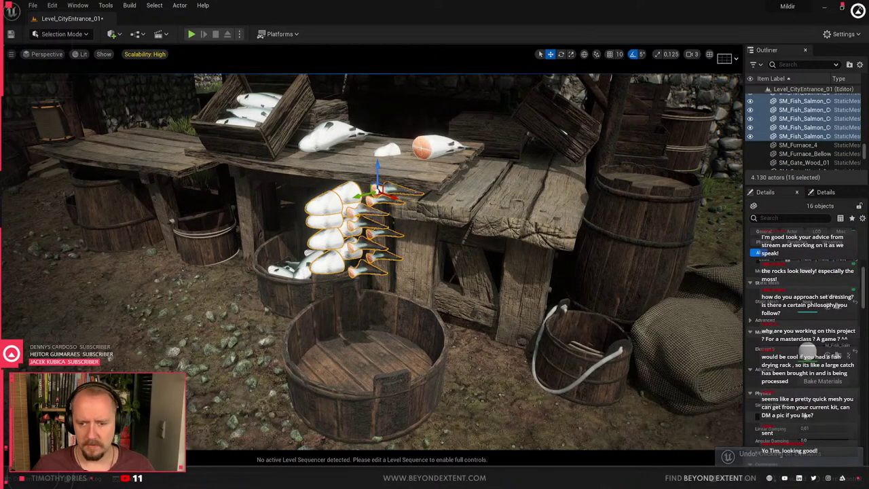
pyautogui.moveTo(452, 299); pyautogui.dragTo(400, 333, button='right')
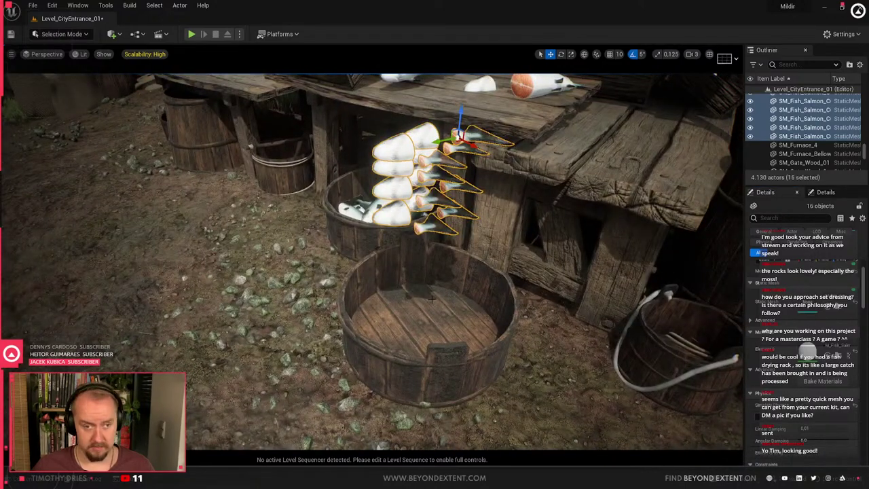
# Run the level in Simulate mode to test dropping the salmon pieces into the tub, and stop the simulation
pyautogui.click(239, 34)
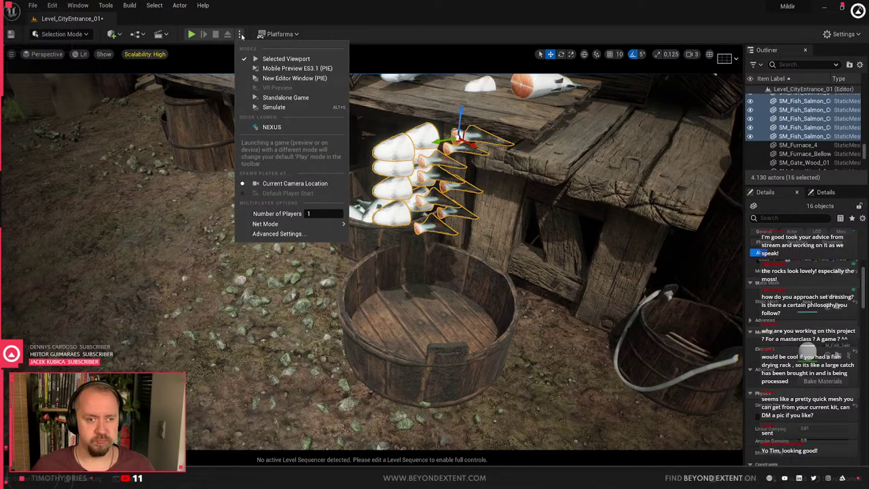
pyautogui.click(324, 108)
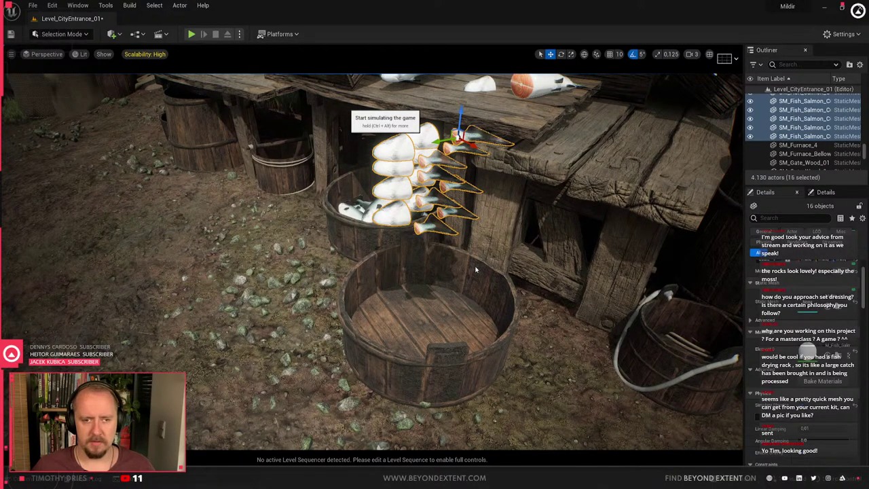
pyautogui.hotkey('alt', 's')
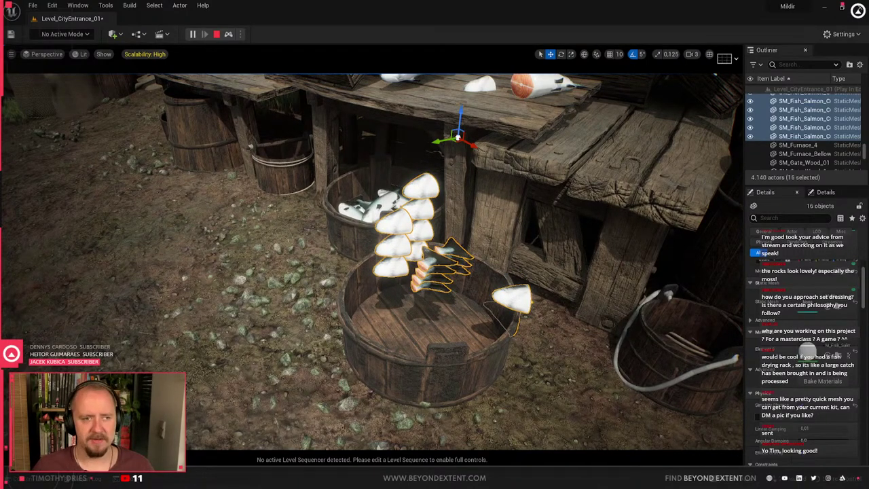
pyautogui.click(216, 33)
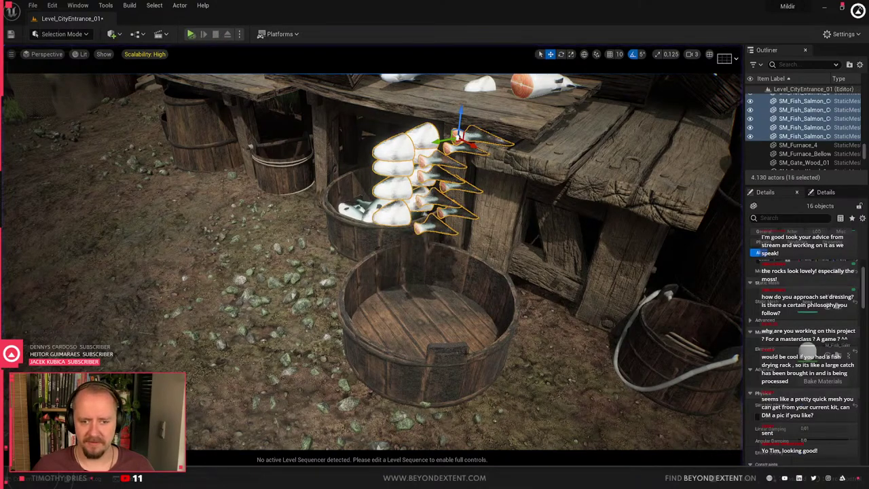
# Open the empty tub's mesh SM_Tub_03 in the mesh editor and display its simple collision
pyautogui.click(515, 357)
pyautogui.doubleClick(808, 355)
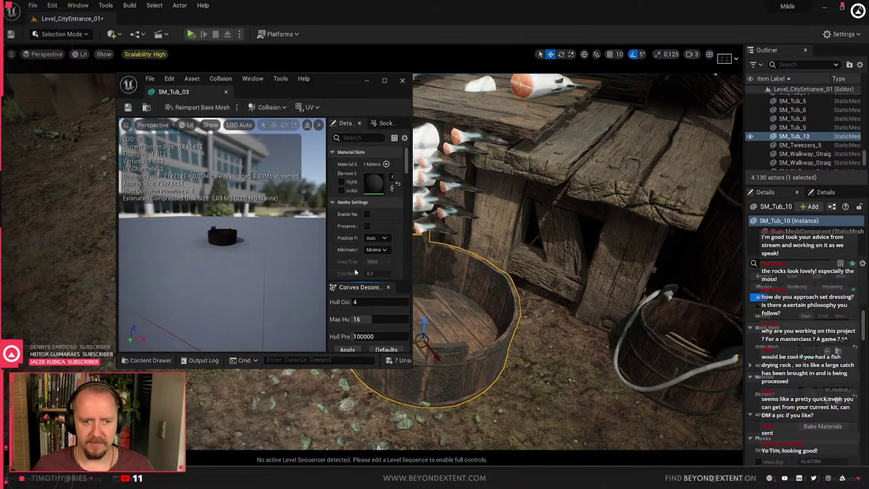
pyautogui.doubleClick(347, 81)
pyautogui.scroll(8, 190, 296)
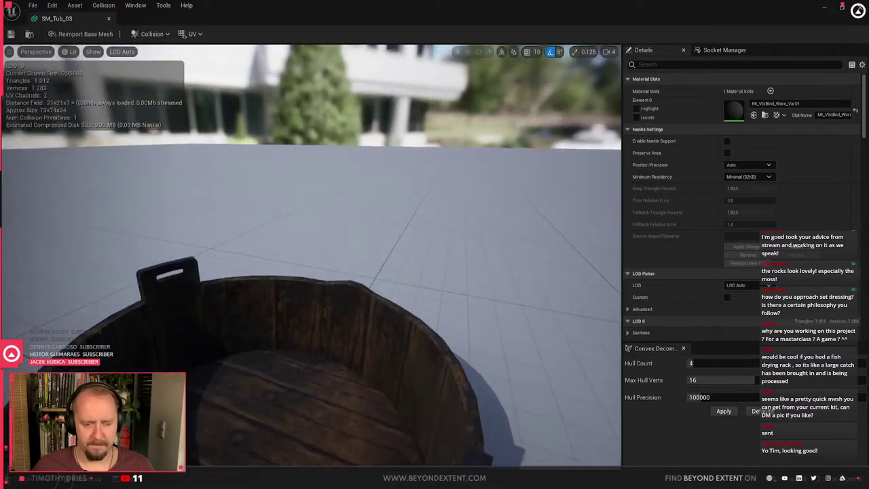
pyautogui.moveTo(326, 295); pyautogui.dragTo(326, 360, button='right')
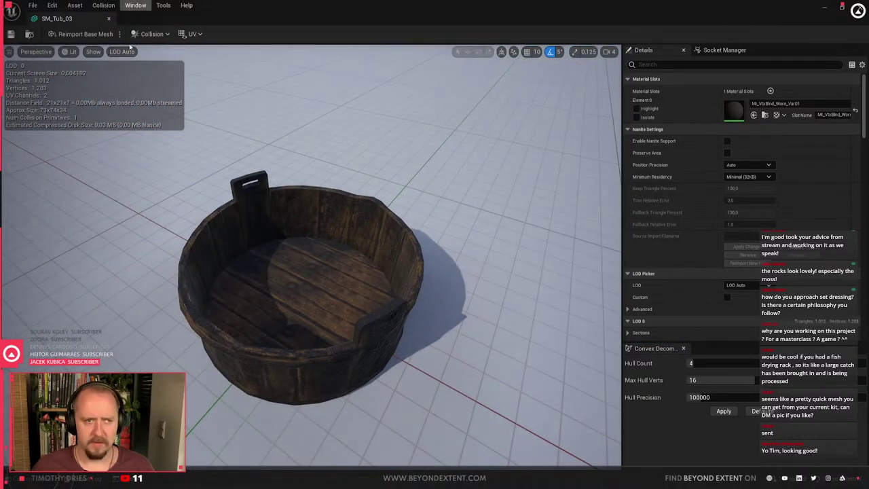
pyautogui.click(70, 56)
pyautogui.click(95, 52)
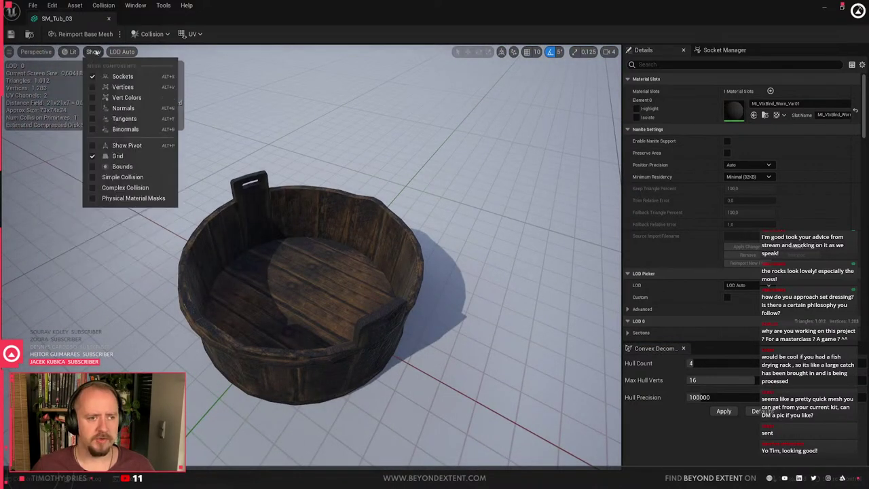
pyautogui.click(112, 177)
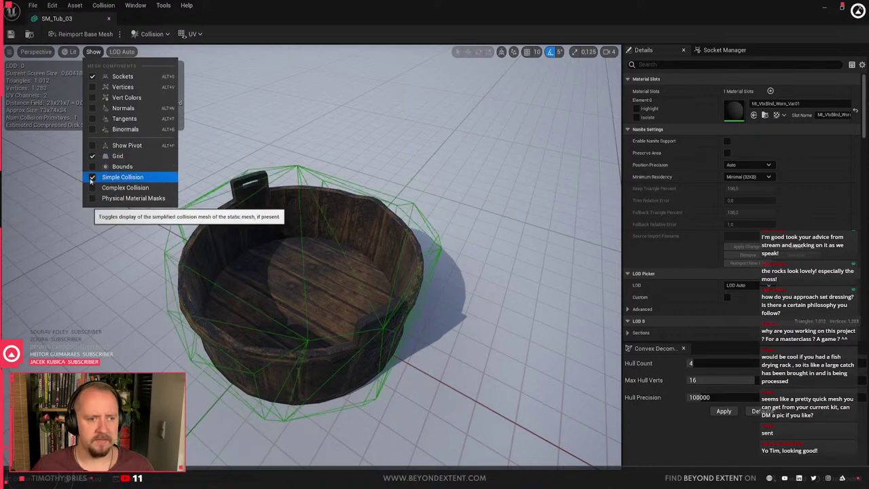
# Generate new convex collision for SM_Tub_03 with a hull count of 20, and return to the level
pyautogui.click(709, 362)
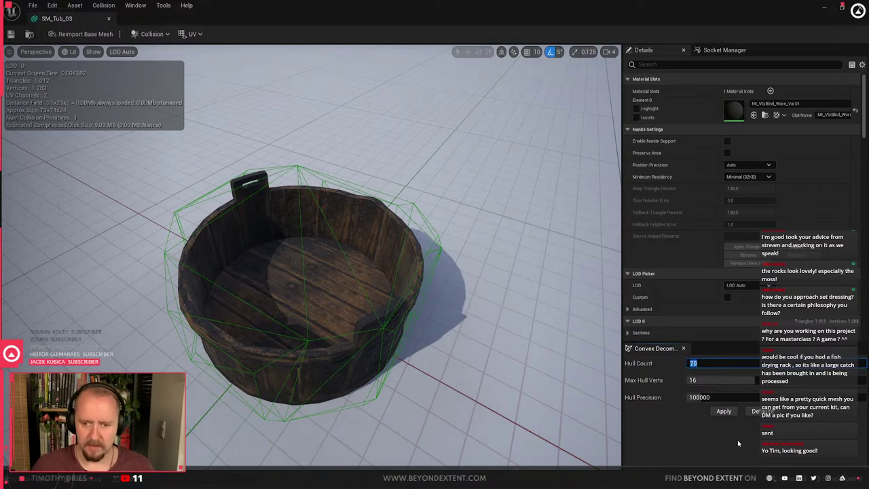
pyautogui.click(724, 411)
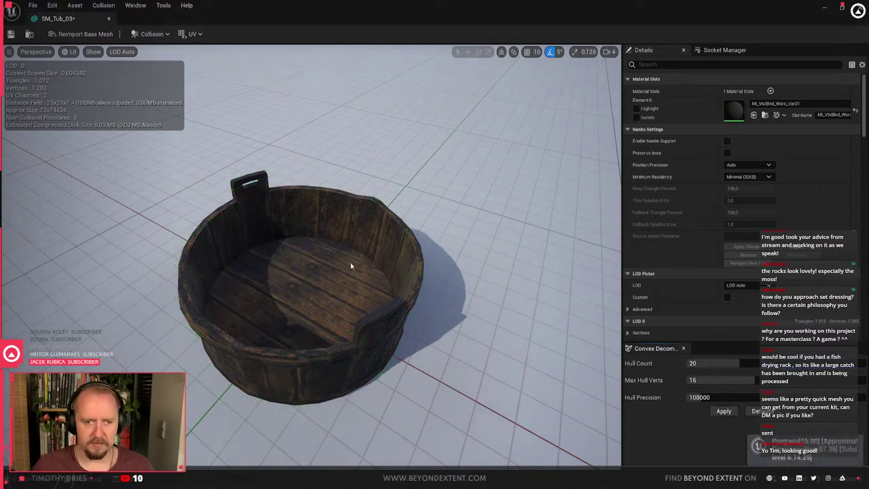
pyautogui.moveTo(351, 266); pyautogui.dragTo(530, 347, button='right')
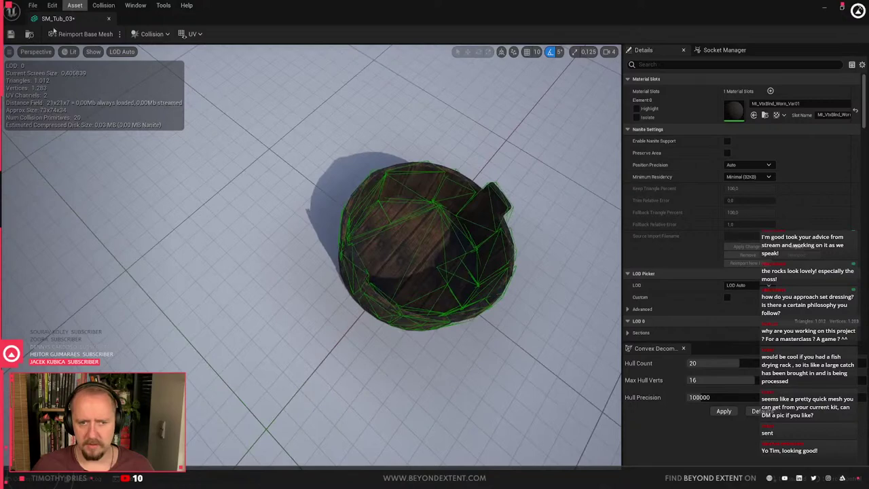
pyautogui.hotkey('alt', 'Tab')
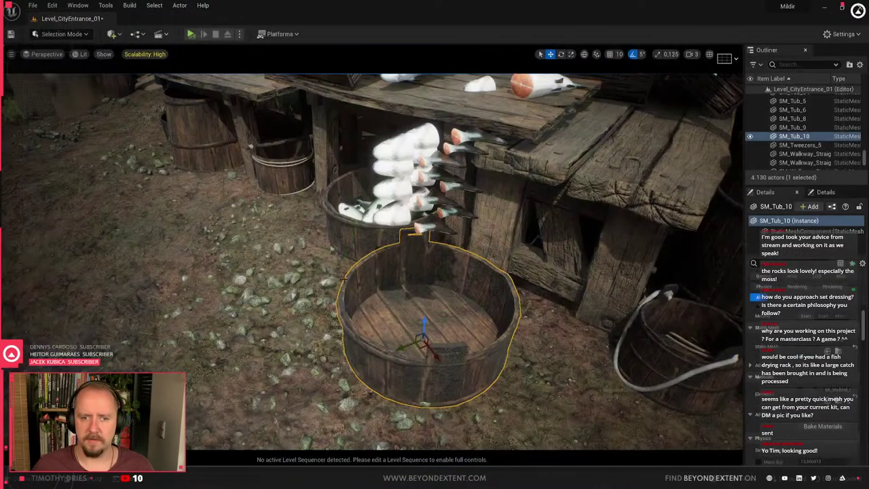
# Select all sixteen salmon head and tail pieces stacked above the empty tub
pyautogui.moveTo(434, 265); pyautogui.dragTo(468, 249, button='right')
pyautogui.click(385, 237)
pyautogui.keyDown('ctrl'); pyautogui.click(359, 223); pyautogui.keyUp('ctrl')
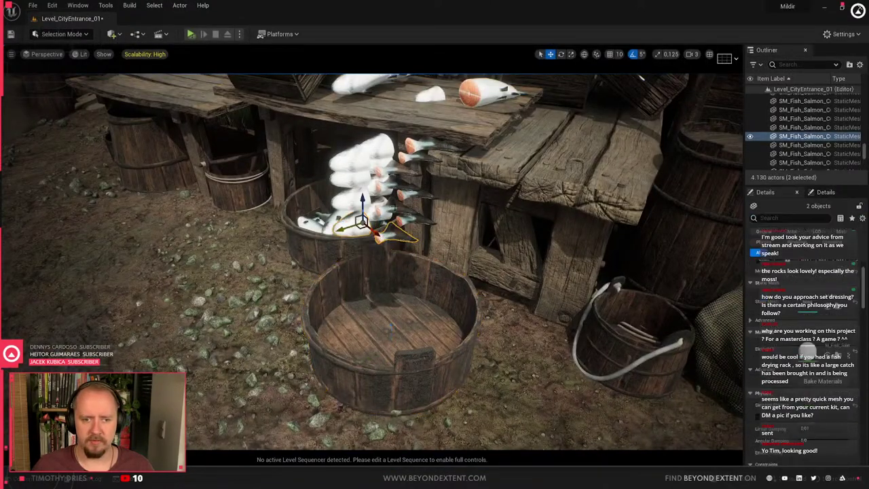
pyautogui.keyDown('ctrl'); pyautogui.click(384, 210); pyautogui.keyUp('ctrl')
pyautogui.keyDown('ctrl'); pyautogui.click(404, 195); pyautogui.keyUp('ctrl')
pyautogui.keyDown('ctrl'); pyautogui.click(411, 220); pyautogui.keyUp('ctrl')
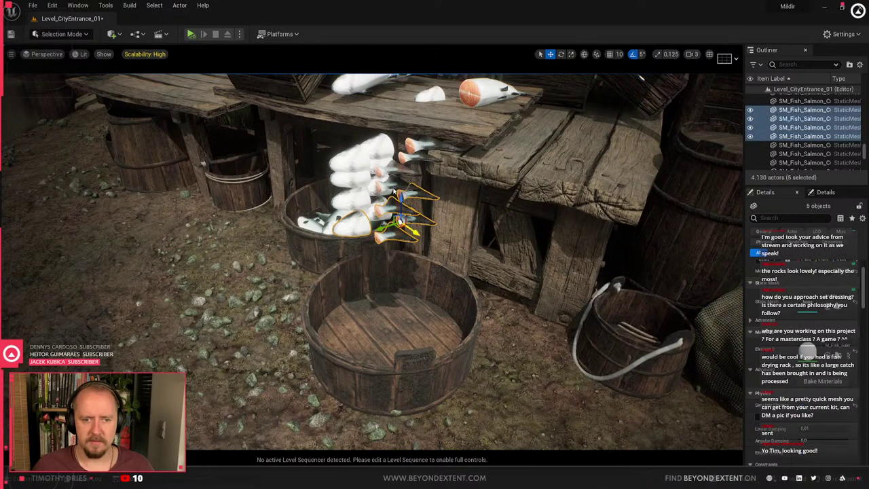
pyautogui.keyDown('ctrl'); pyautogui.click(384, 187); pyautogui.keyUp('ctrl')
pyautogui.keyDown('ctrl'); pyautogui.click(356, 197); pyautogui.keyUp('ctrl')
pyautogui.keyDown('ctrl'); pyautogui.click(354, 178); pyautogui.keyUp('ctrl')
pyautogui.keyDown('ctrl'); pyautogui.click(355, 158); pyautogui.keyUp('ctrl')
pyautogui.keyDown('ctrl'); pyautogui.click(377, 152); pyautogui.keyUp('ctrl')
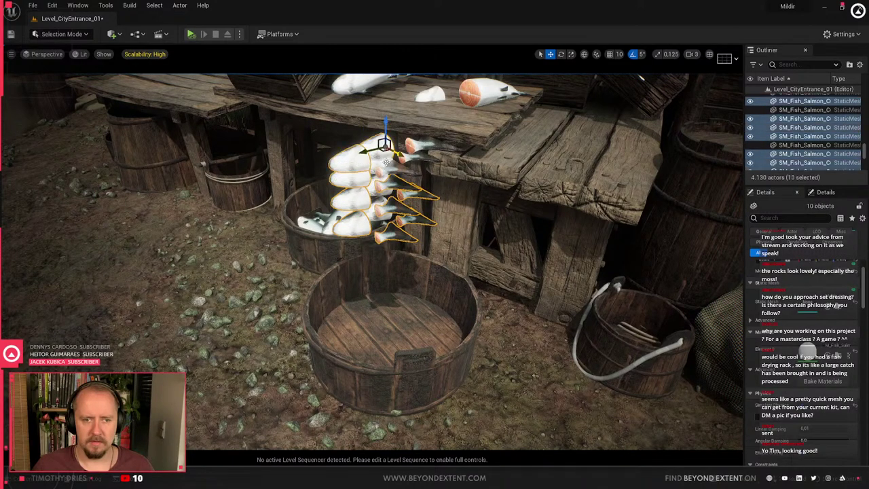
pyautogui.keyDown('ctrl'); pyautogui.click(389, 164); pyautogui.keyUp('ctrl')
pyautogui.keyDown('ctrl'); pyautogui.click(406, 157); pyautogui.keyUp('ctrl')
pyautogui.keyDown('ctrl'); pyautogui.click(413, 146); pyautogui.keyUp('ctrl')
pyautogui.keyDown('ctrl'); pyautogui.click(382, 173); pyautogui.keyUp('ctrl')
pyautogui.moveTo(303, 237)
pyautogui.mouseDown(button='right')
pyautogui.moveTo(380, 215)
pyautogui.moveTo(303, 238)
pyautogui.mouseUp(button='right')
pyautogui.press('w')
pyautogui.keyDown('ctrl'); pyautogui.click(300, 235); pyautogui.keyUp('ctrl')
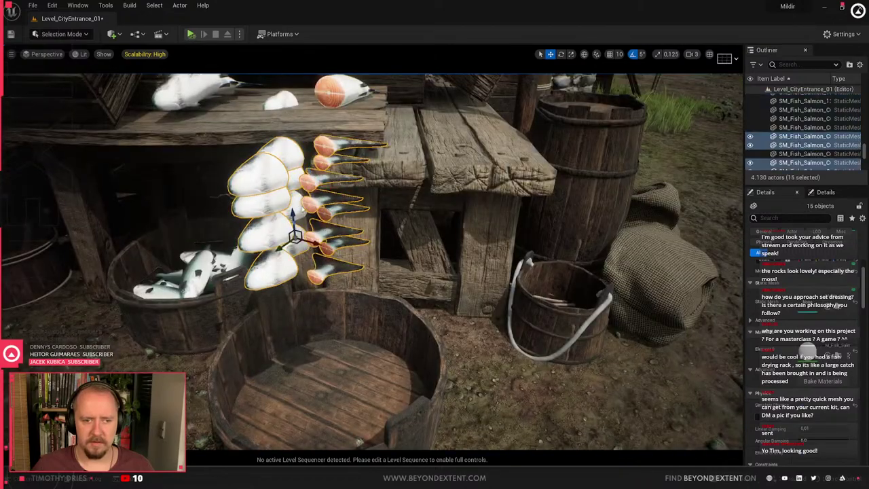
pyautogui.keyDown('ctrl'); pyautogui.click(296, 206); pyautogui.keyUp('ctrl')
# Simulate dropping the selected salmon pieces into the tub, keep their simulation changes, and stop the simulation
pyautogui.press('s')
pyautogui.moveTo(297, 206); pyautogui.dragTo(238, 197, button='right')
pyautogui.moveTo(264, 85); pyautogui.dragTo(265, 85, button='right')
pyautogui.press('w')
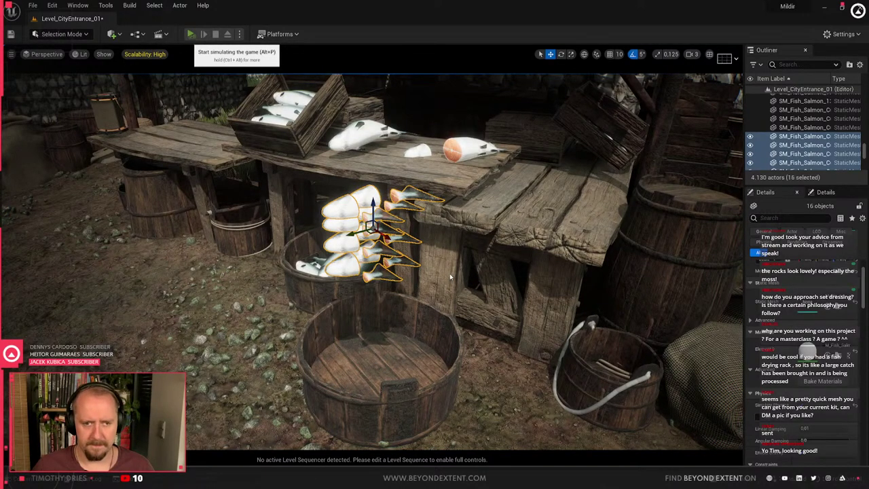
pyautogui.hotkey('alt', 'p')
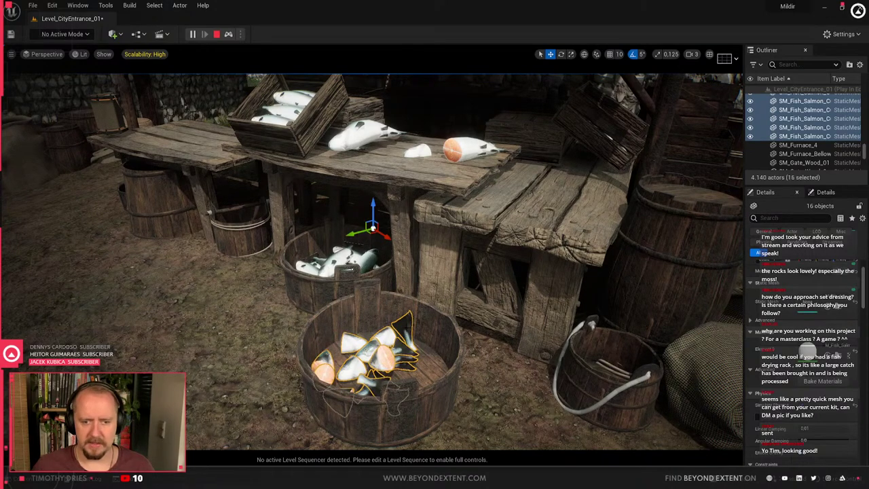
pyautogui.rightClick(408, 331)
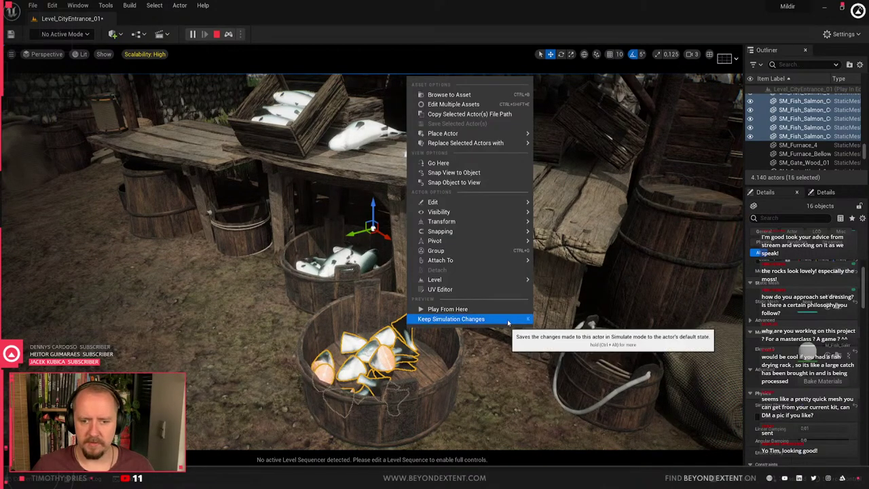
pyautogui.moveTo(445, 360)
pyautogui.mouseDown(button='right')
pyautogui.moveTo(414, 381)
pyautogui.moveTo(425, 397)
pyautogui.moveTo(446, 360)
pyautogui.mouseUp(button='right')
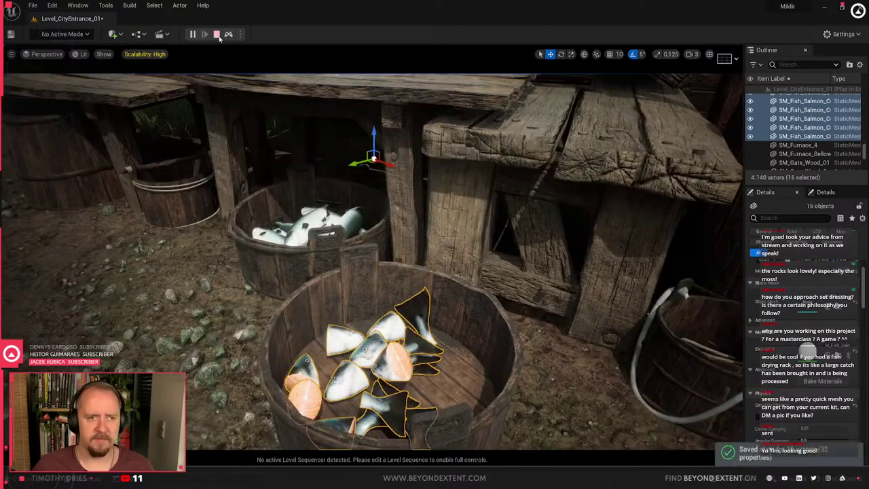
pyautogui.click(216, 34)
# Lift the sixteen dropped salmon pieces together straight up above the tub floor
pyautogui.moveTo(353, 250); pyautogui.dragTo(401, 354, button='right')
pyautogui.press('Escape')
pyautogui.hotkey('ctrl', 'z')
pyautogui.moveTo(403, 355); pyautogui.dragTo(407, 309)
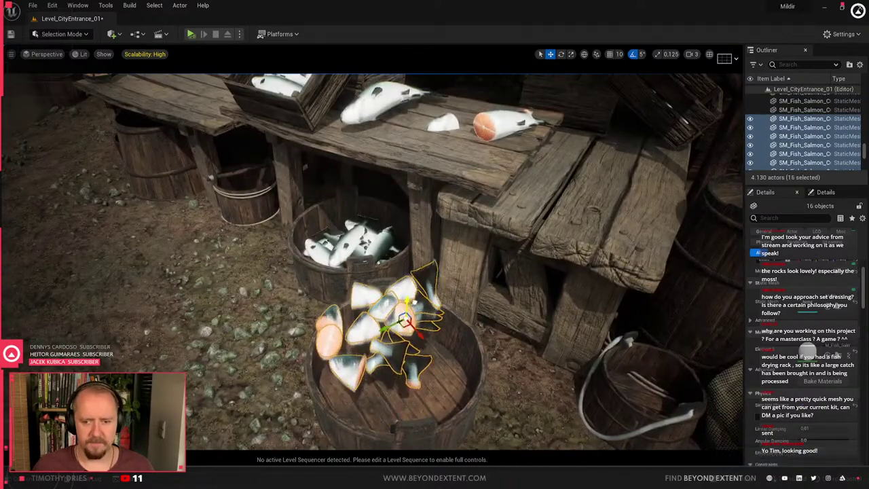
pyautogui.keyDown('alt'); pyautogui.moveTo(421, 181); pyautogui.dragTo(417, 178); pyautogui.keyUp('alt')
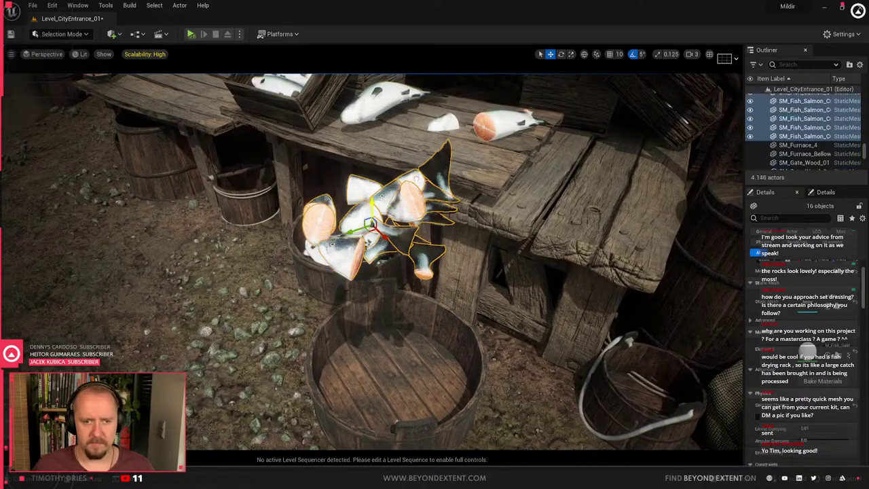
pyautogui.moveTo(422, 150); pyautogui.dragTo(394, 217, button='right')
pyautogui.hotkey('ctrl', 'z')
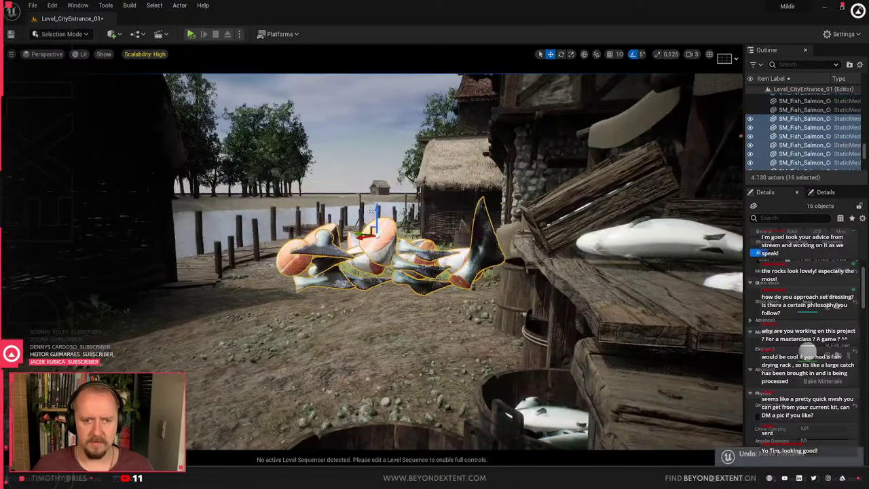
pyautogui.keyDown('alt'); pyautogui.moveTo(377, 214); pyautogui.dragTo(384, 144); pyautogui.keyUp('alt')
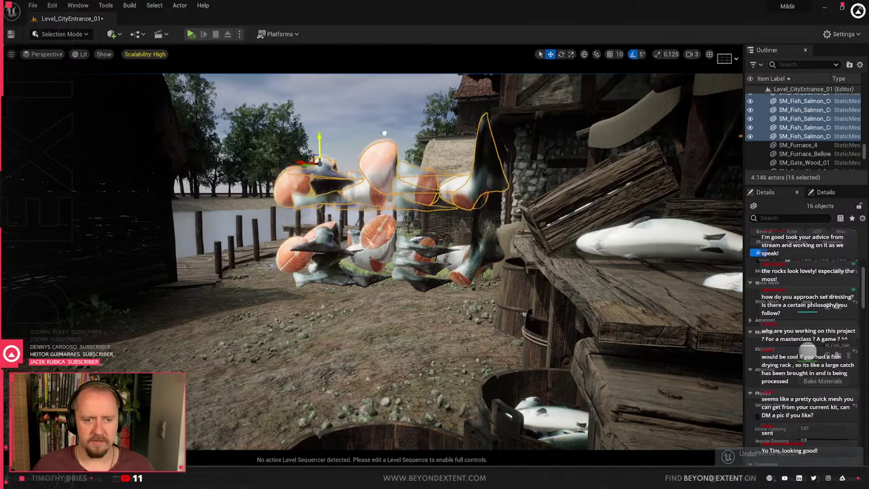
pyautogui.moveTo(386, 136); pyautogui.dragTo(309, 311, button='right')
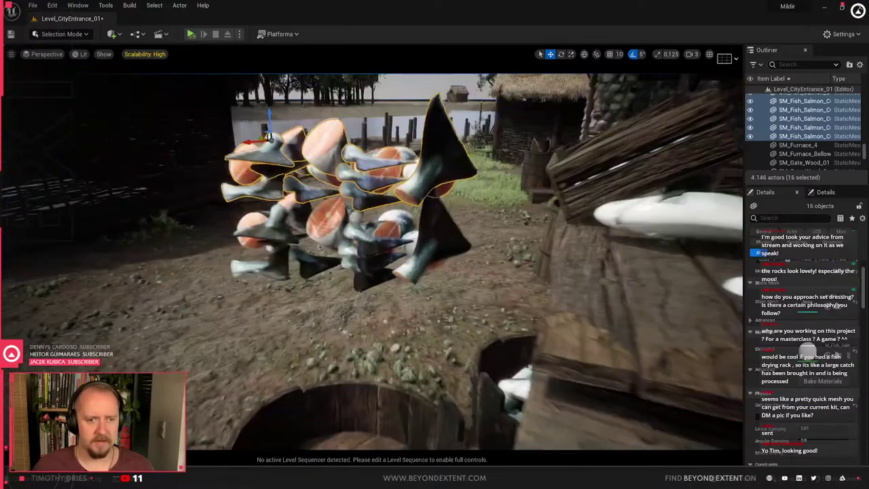
pyautogui.hotkey('ctrl', 'z')
# Group the sixteen salmon pieces, and duplicate the group directly above the original with both groups selected
pyautogui.hotkey('ctrl', 'g')
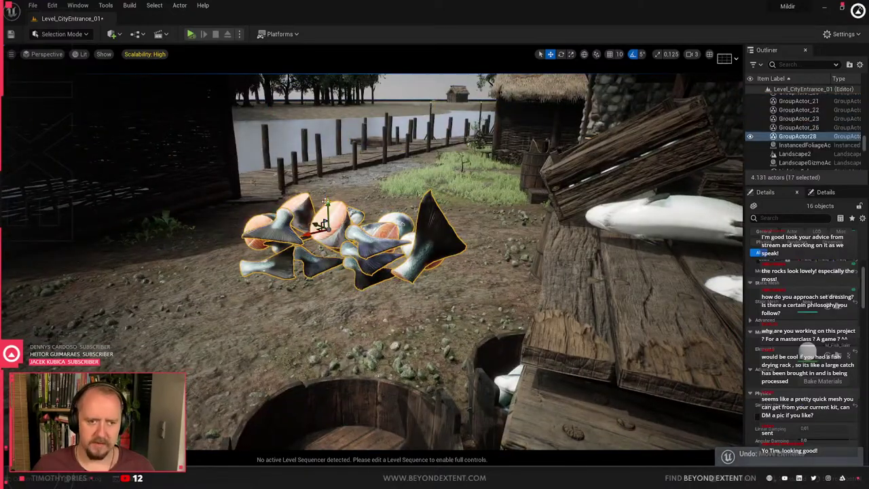
pyautogui.keyDown('alt'); pyautogui.moveTo(326, 202); pyautogui.dragTo(326, 131); pyautogui.keyUp('alt')
pyautogui.keyDown('ctrl'); pyautogui.click(334, 201); pyautogui.keyUp('ctrl')
pyautogui.click(331, 218)
pyautogui.keyDown('ctrl'); pyautogui.click(333, 175); pyautogui.keyUp('ctrl')
# Run the level in Simulate mode to test how both salmon groups drop into the tub
pyautogui.moveTo(333, 175); pyautogui.dragTo(380, 204, button='right')
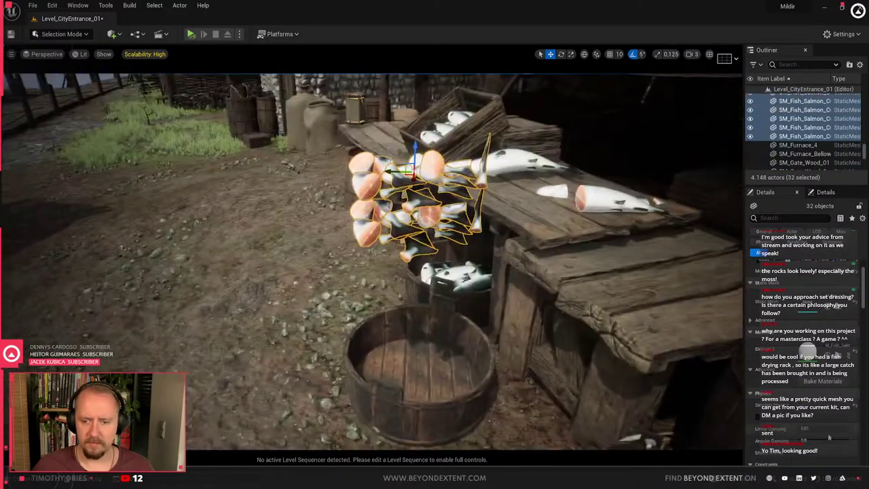
pyautogui.moveTo(402, 357); pyautogui.dragTo(442, 360, button='right')
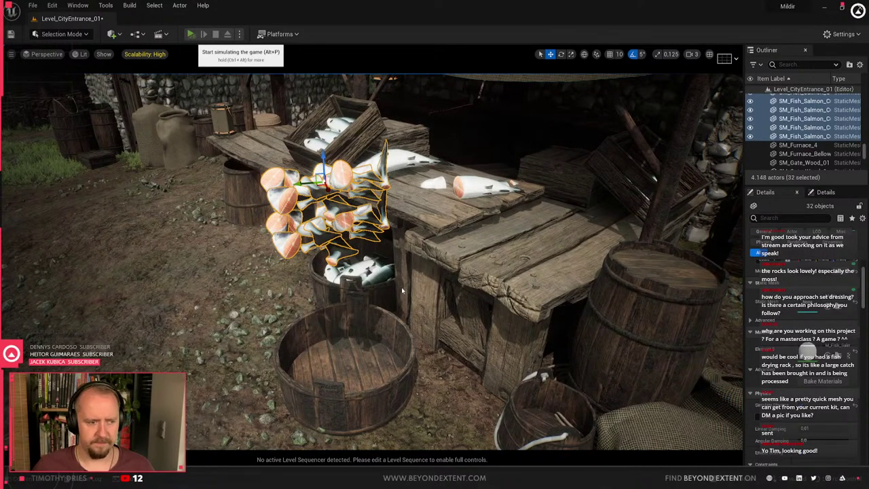
pyautogui.hotkey('alt', 's')
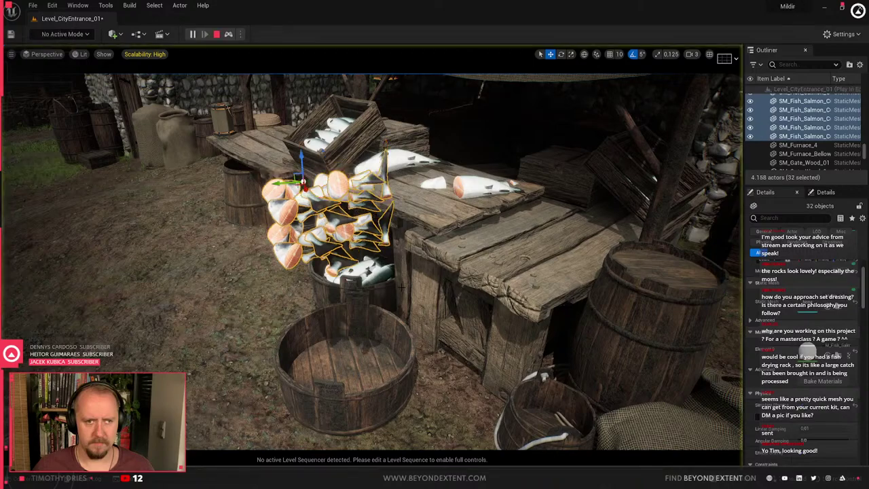
pyautogui.moveTo(386, 332); pyautogui.dragTo(265, 366, button='right')
pyautogui.press('w')
pyautogui.press('s')
pyautogui.press('w')
pyautogui.press('s')
pyautogui.press('s')
pyautogui.press('d')
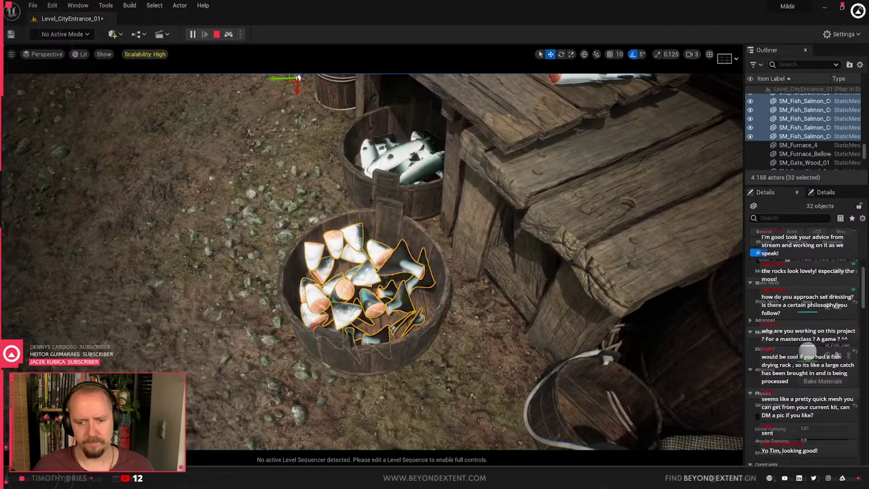
# Examine the dropped pieces' physics settings and how they settle in the tub, and stop the simulation
pyautogui.scroll(-3, 765, 443)
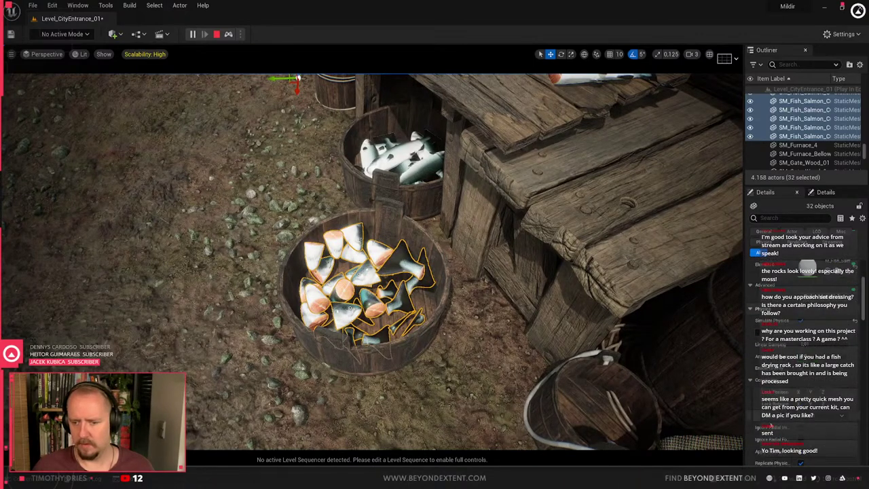
pyautogui.scroll(-3, 807, 339)
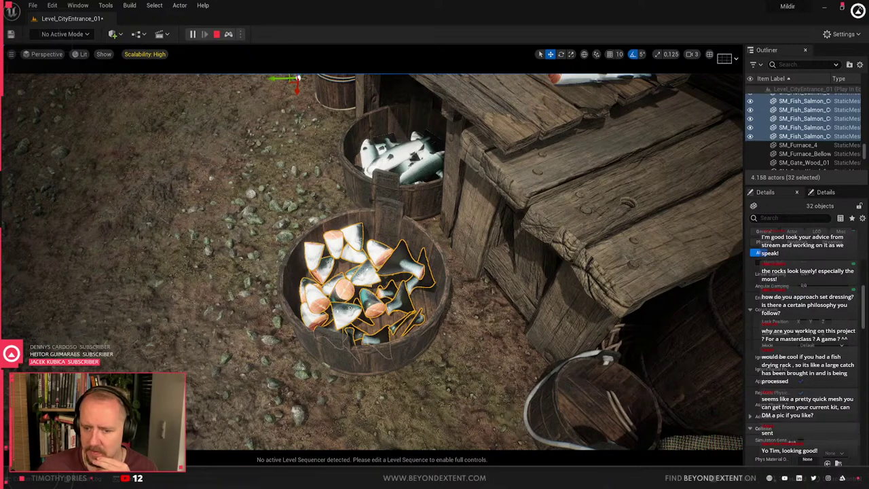
pyautogui.scroll(1, 765, 329)
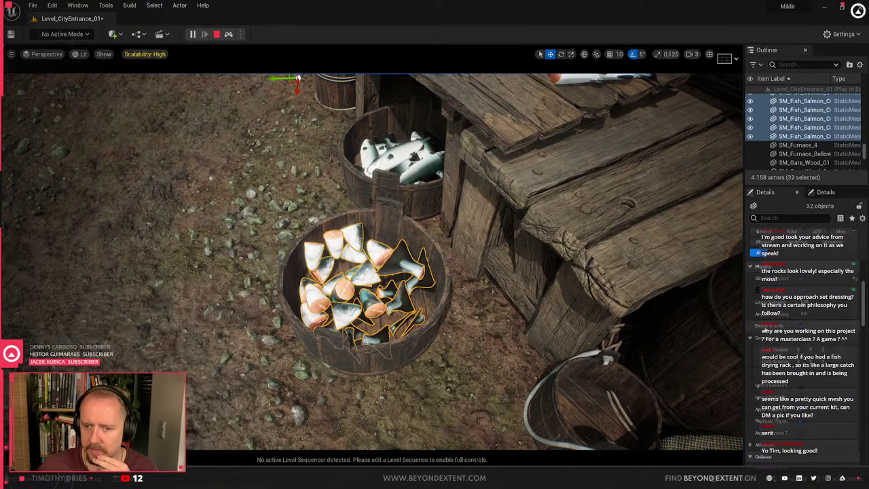
pyautogui.moveTo(435, 261); pyautogui.dragTo(367, 253, button='right')
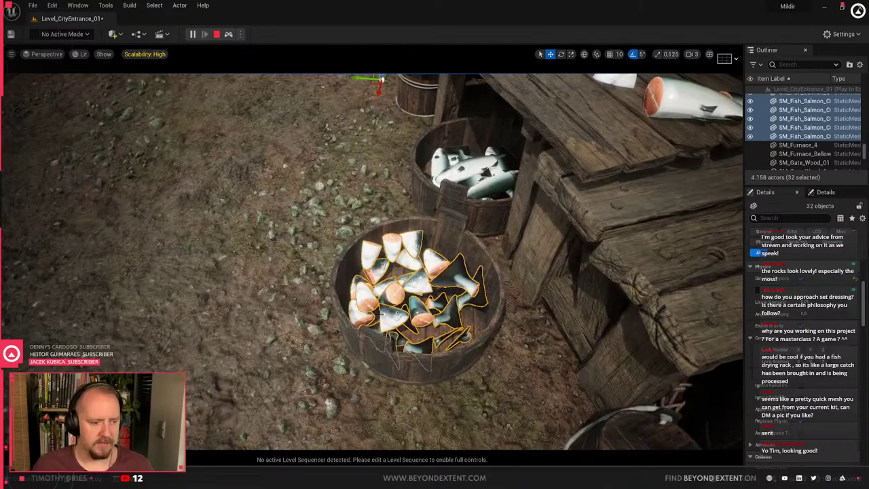
pyautogui.press('w')
pyautogui.moveTo(469, 345); pyautogui.dragTo(423, 299, button='right')
pyautogui.press('s')
pyautogui.click(217, 34)
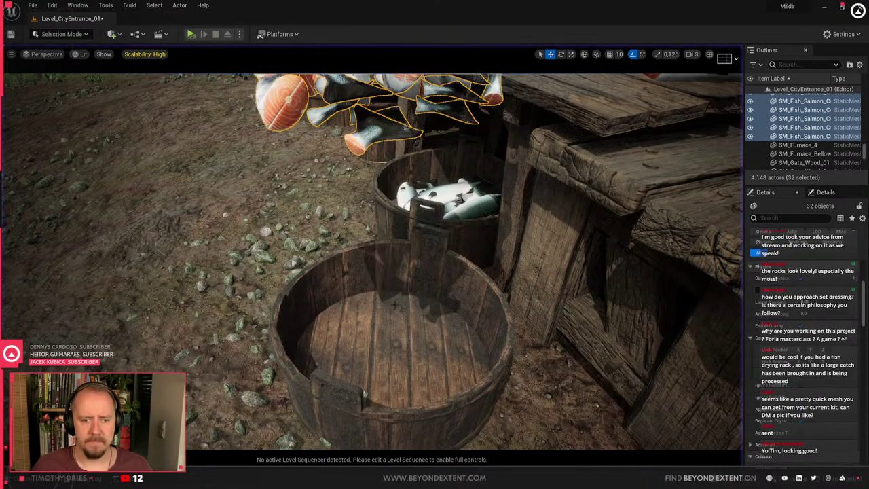
# Widen the vertical gap between the two stacked salmon groups, and select both groups
pyautogui.hotkey('ctrl', 'z')
pyautogui.hotkey('ctrl', 'z')
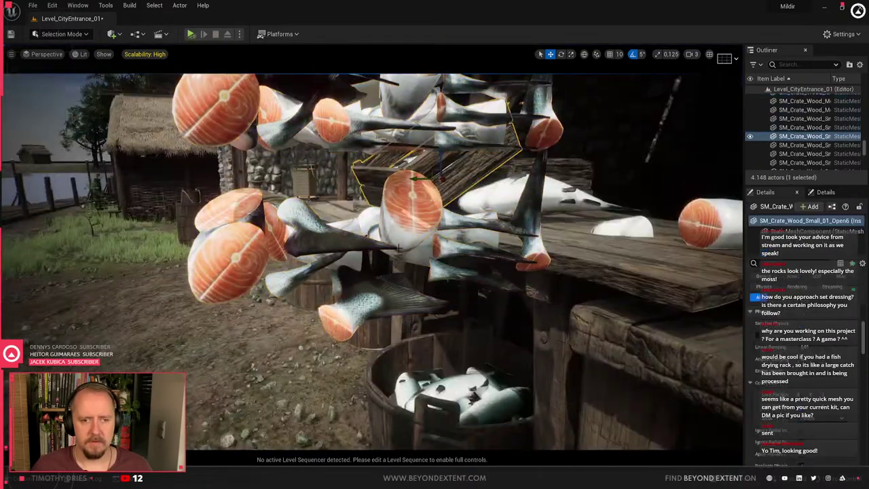
pyautogui.moveTo(364, 207); pyautogui.dragTo(364, 343)
pyautogui.keyDown('shift'); pyautogui.click(393, 125); pyautogui.keyUp('shift')
pyautogui.moveTo(392, 125); pyautogui.dragTo(340, 153, button='right')
pyautogui.press('s')
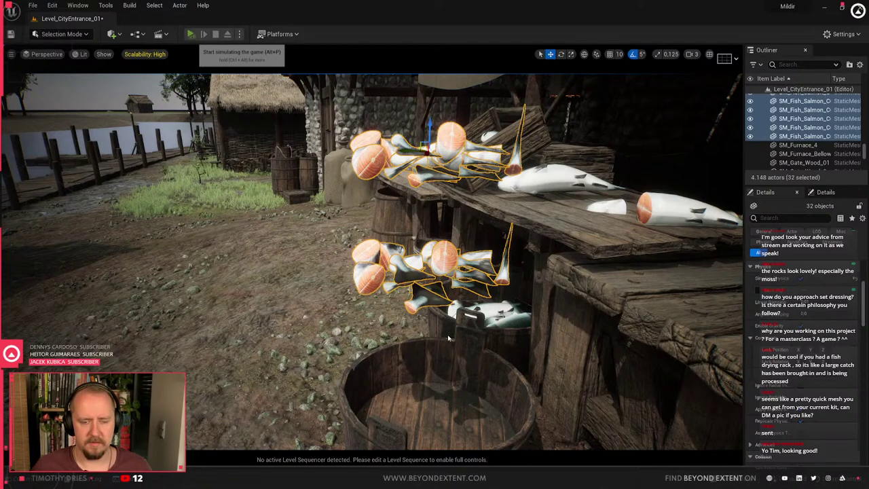
# Simulate the drop again with the wider-spaced groups, inspect the pile in the tub, and stop the simulation
pyautogui.hotkey('alt', 's')
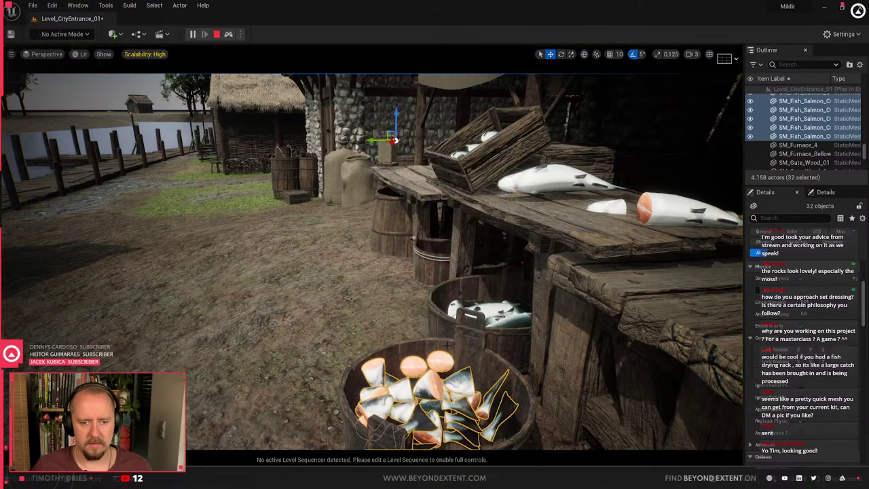
pyautogui.press('f')
pyautogui.moveTo(372, 262); pyautogui.dragTo(401, 286, button='right')
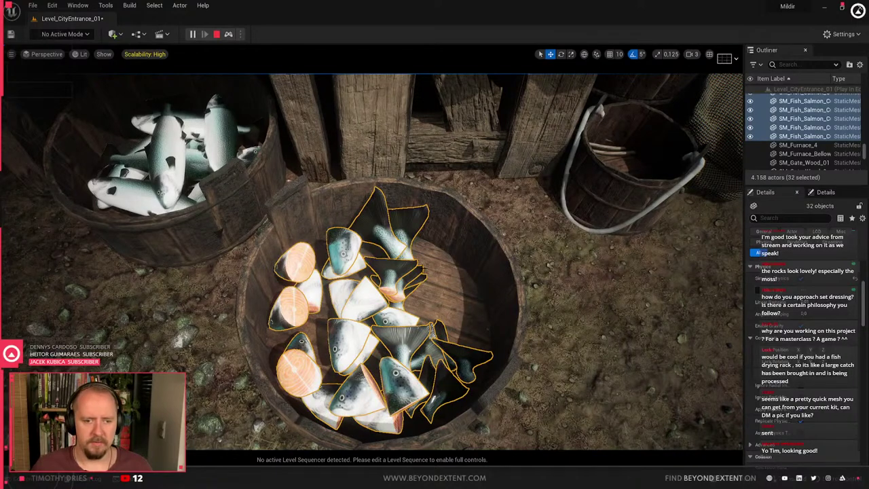
pyautogui.moveTo(429, 273); pyautogui.dragTo(414, 265, button='right')
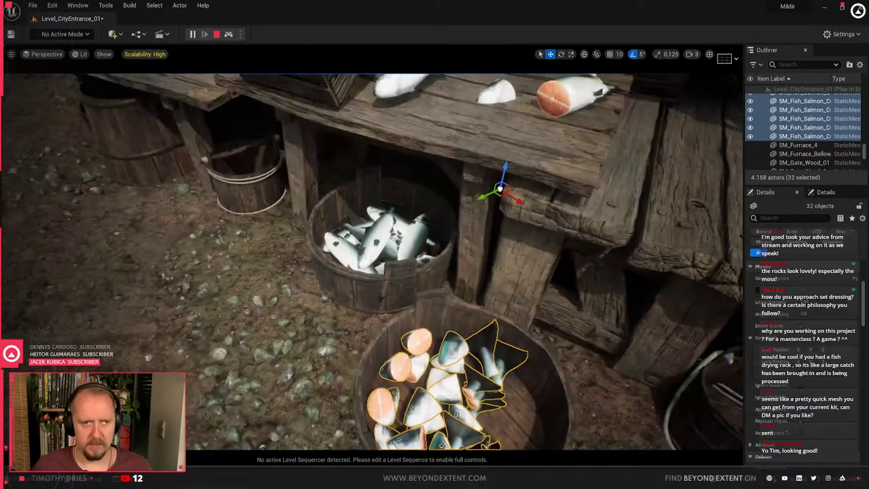
pyautogui.press('Escape')
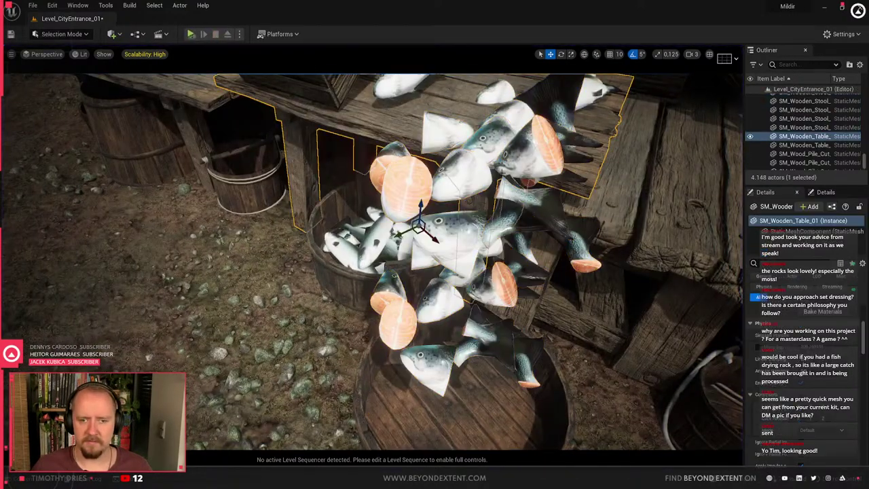
# Rotate the upper group of salmon pieces to a different orientation, and select the lower group
pyautogui.hotkey('ctrl', 'z')
pyautogui.press('r')
pyautogui.moveTo(509, 189); pyautogui.dragTo(468, 134)
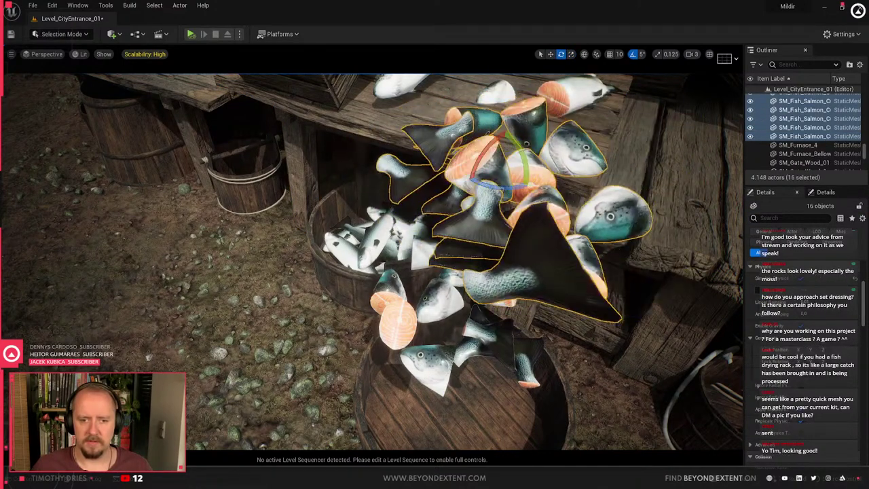
pyautogui.click(444, 306)
pyautogui.keyDown('alt'); pyautogui.moveTo(445, 307); pyautogui.dragTo(516, 306); pyautogui.keyUp('alt')
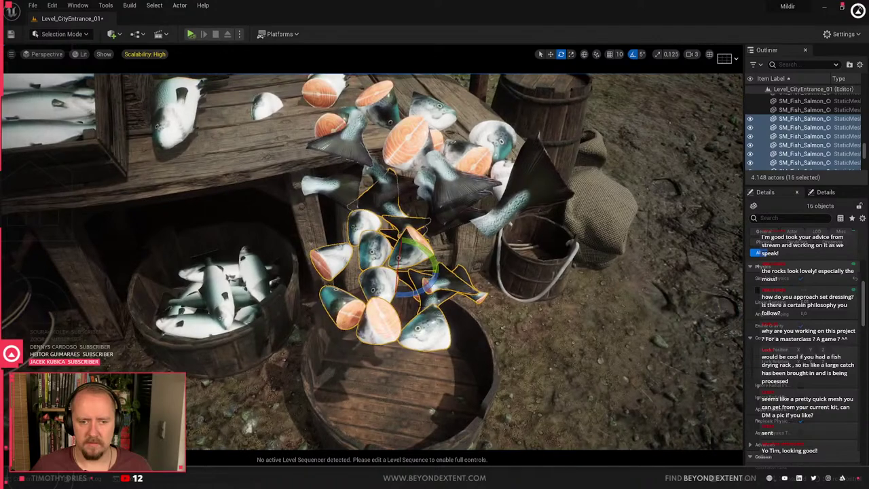
# Add the upper salmon group to the selection, simulate the drop into the tub, keep the simulated positions, and stop the simulation
pyautogui.scroll(2, 372, 262)
pyautogui.scroll(-2, 372, 261)
pyautogui.scroll(1, 373, 261)
pyautogui.scroll(-1, 372, 262)
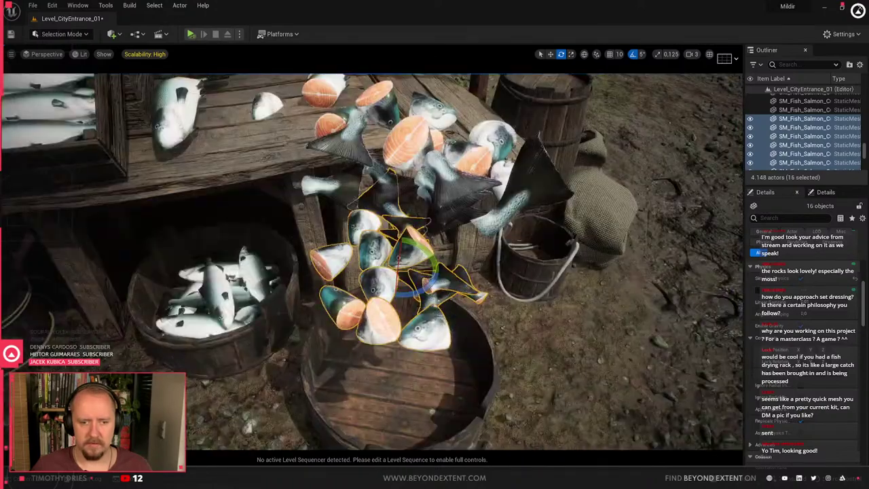
pyautogui.keyDown('shift'); pyautogui.click(428, 179); pyautogui.keyUp('shift')
pyautogui.moveTo(428, 178); pyautogui.dragTo(404, 181, button='right')
pyautogui.press('s')
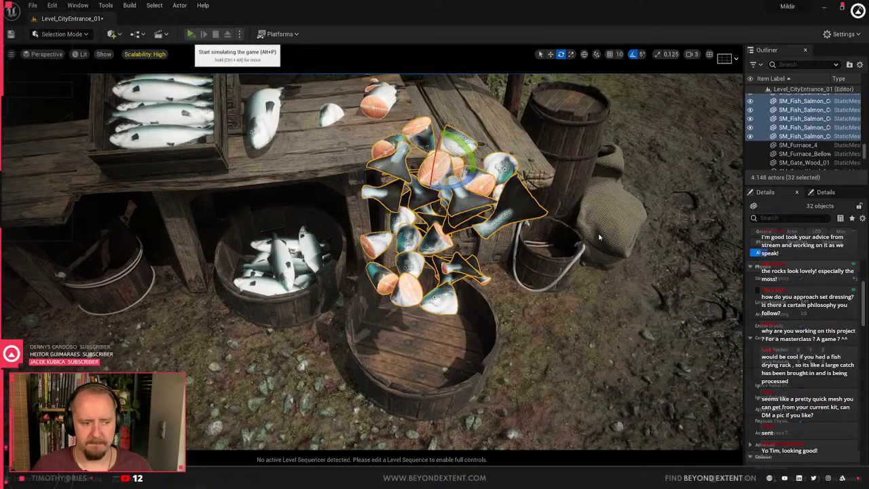
pyautogui.hotkey('alt', 'p')
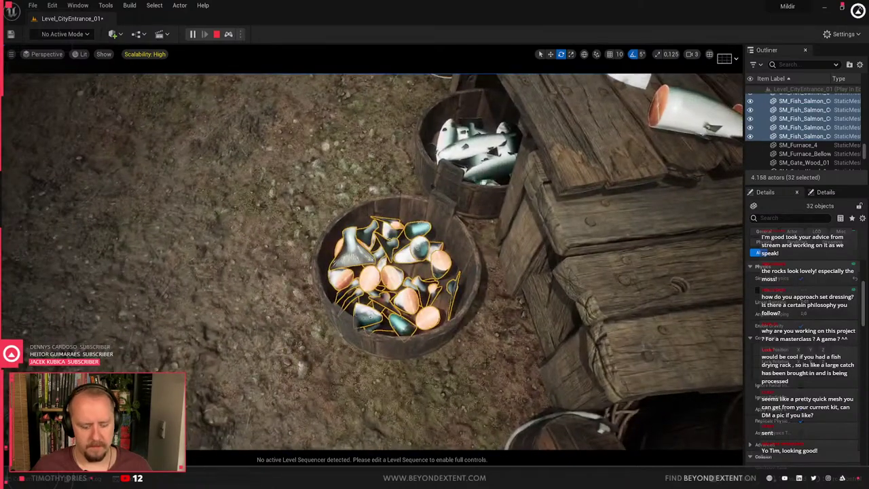
pyautogui.press('k')
pyautogui.click(218, 34)
pyautogui.moveTo(407, 258); pyautogui.dragTo(435, 262, button='right')
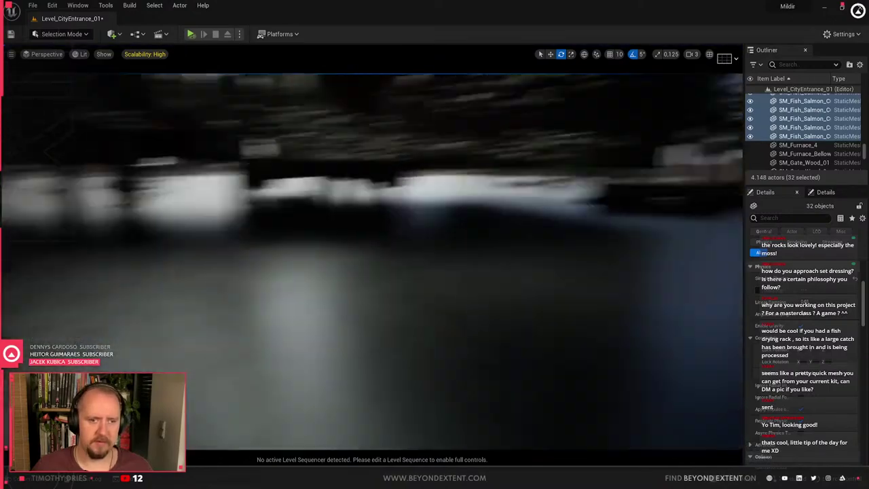
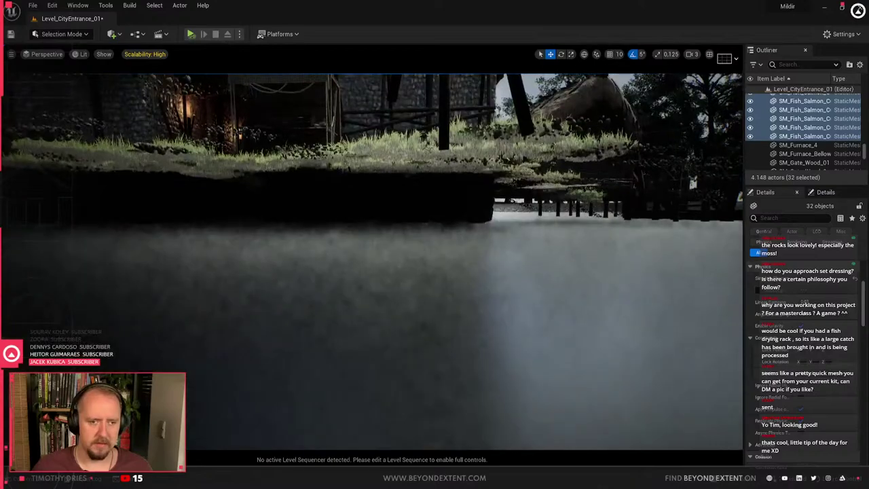
# Select both groups of cut salmon pieces lying in the tub and ungroup them
pyautogui.moveTo(371, 261); pyautogui.dragTo(475, 339, button='right')
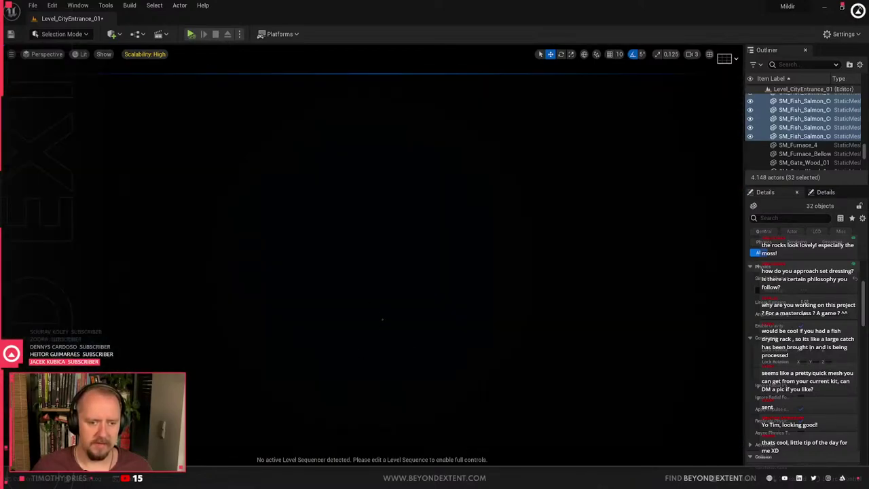
pyautogui.hotkey('ctrl', 'z')
pyautogui.press('f')
pyautogui.moveTo(372, 261)
pyautogui.mouseDown(button='right')
pyautogui.moveTo(380, 221)
pyautogui.moveTo(373, 204)
pyautogui.moveTo(374, 275)
pyautogui.mouseUp(button='right')
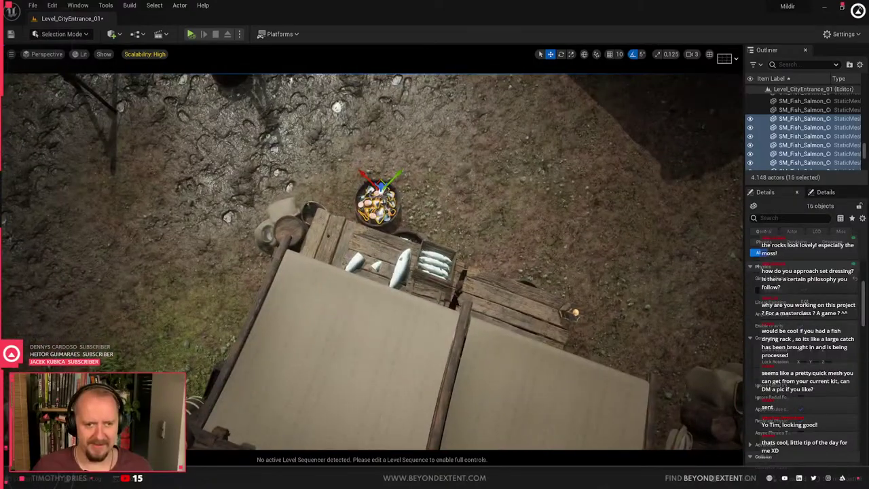
pyautogui.rightClick(394, 209)
pyautogui.press('Escape')
pyautogui.moveTo(375, 220); pyautogui.dragTo(510, 221, button='right')
pyautogui.moveTo(435, 217); pyautogui.dragTo(414, 200, button='right')
pyautogui.keyDown('ctrl'); pyautogui.click(414, 200); pyautogui.keyUp('ctrl')
pyautogui.rightClick(415, 203)
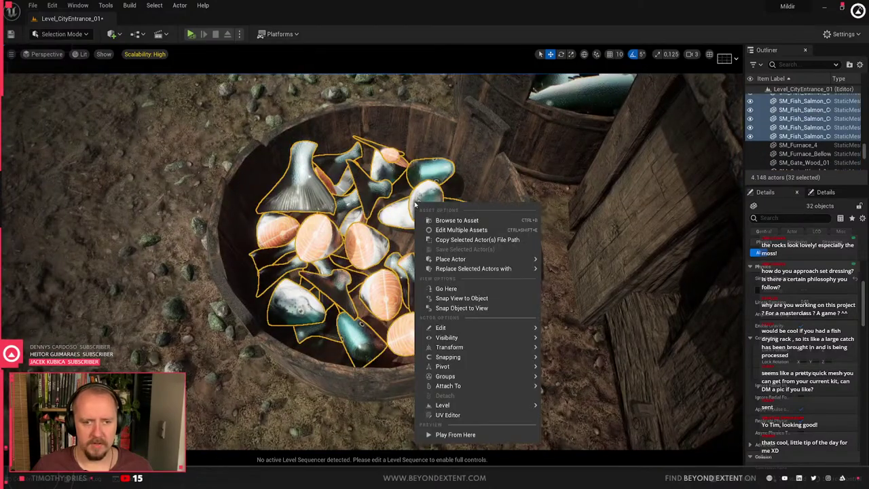
pyautogui.hotkey('shift', 'g')
# Delete the stray salmon piece that lies far outside the tub
pyautogui.press('f')
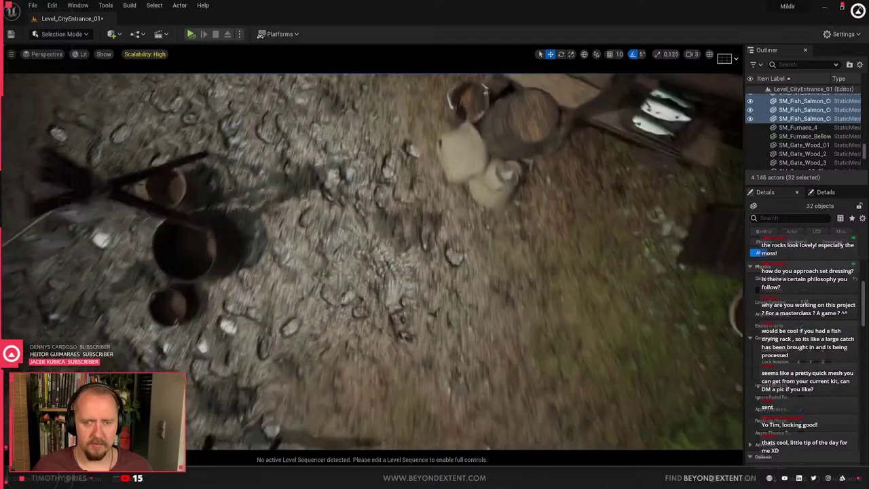
pyautogui.click(381, 221)
pyautogui.press('f')
pyautogui.press('Delete')
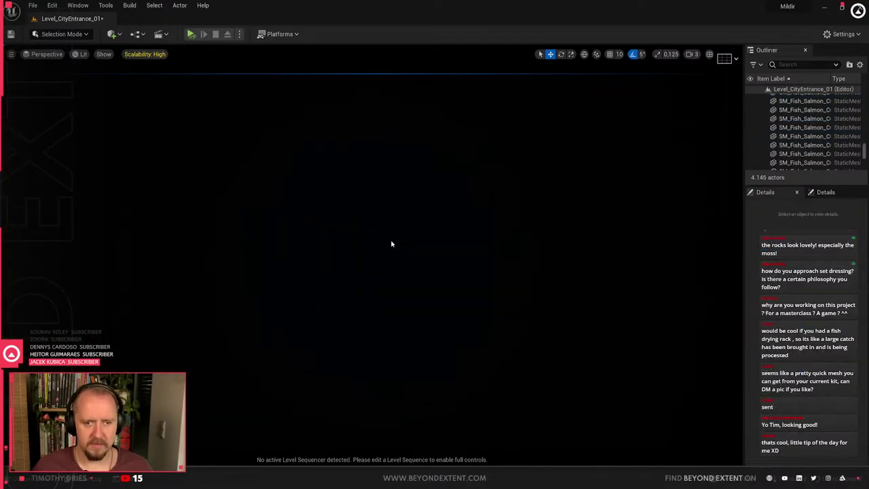
pyautogui.moveTo(382, 221); pyautogui.dragTo(408, 169, button='right')
pyautogui.moveTo(371, 261); pyautogui.dragTo(372, 262, button='right')
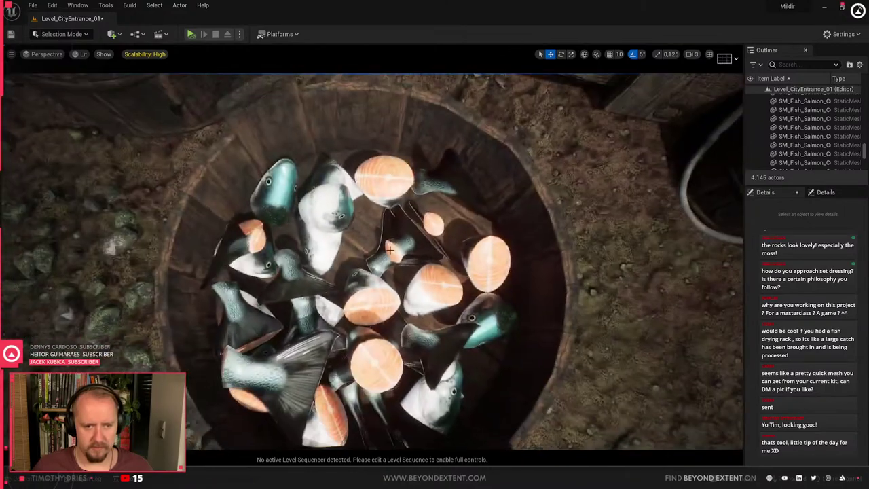
# Check that the ungrouped salmon pieces in the tub can be selected individually
pyautogui.click(372, 294)
pyautogui.moveTo(371, 293); pyautogui.dragTo(371, 293, button='right')
pyautogui.click(407, 261)
pyautogui.moveTo(408, 262); pyautogui.dragTo(407, 262, button='right')
pyautogui.click(412, 235)
pyautogui.moveTo(379, 225); pyautogui.dragTo(378, 225, button='right')
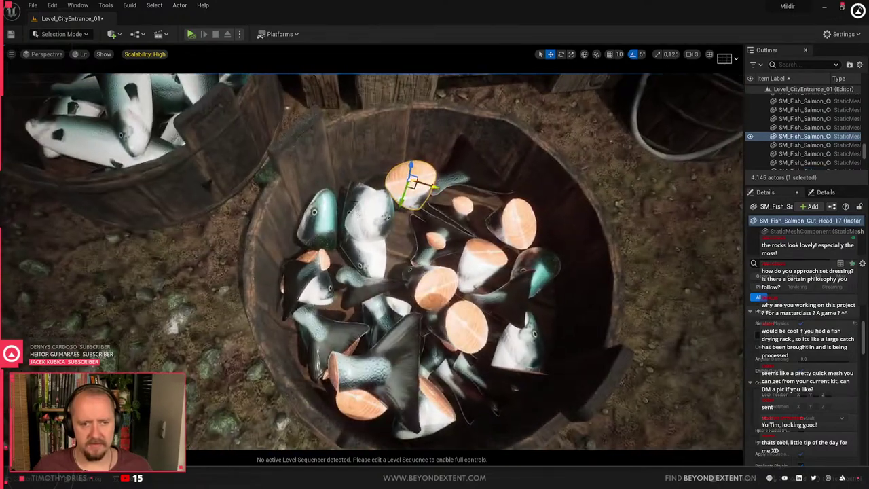
pyautogui.keyDown('ctrl'); pyautogui.click(373, 218); pyautogui.keyUp('ctrl')
pyautogui.keyDown('ctrl'); pyautogui.click(362, 196); pyautogui.keyUp('ctrl')
pyautogui.keyDown('ctrl'); pyautogui.click(317, 231); pyautogui.keyUp('ctrl')
pyautogui.click(318, 282)
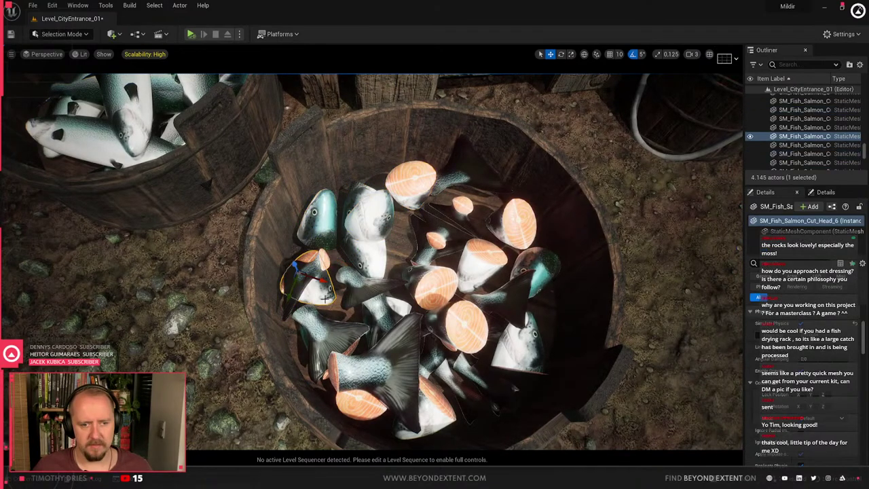
# Select five cut salmon heads along the rear edge of the pile in the tub
pyautogui.click(364, 254)
pyautogui.keyDown('ctrl'); pyautogui.click(370, 224); pyautogui.keyUp('ctrl')
pyautogui.keyDown('ctrl'); pyautogui.click(319, 216); pyautogui.keyUp('ctrl')
pyautogui.keyDown('ctrl'); pyautogui.click(371, 197); pyautogui.keyUp('ctrl')
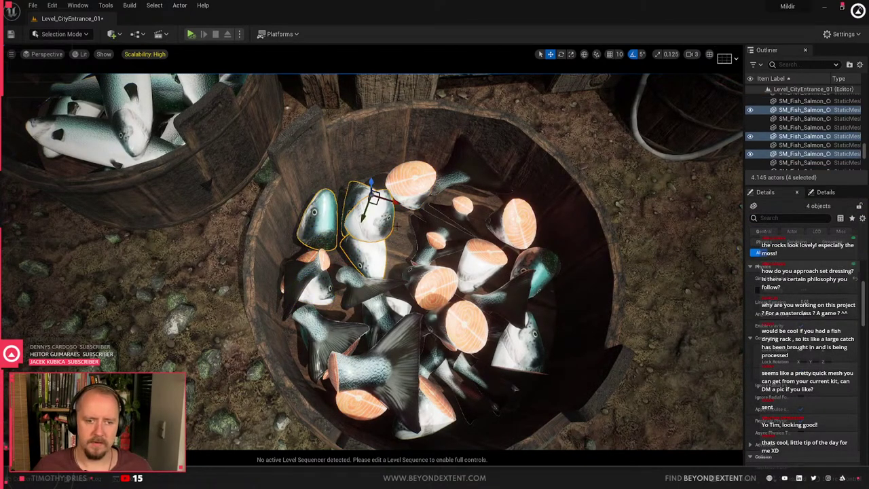
pyautogui.keyDown('ctrl'); pyautogui.click(413, 199); pyautogui.keyUp('ctrl')
pyautogui.scroll(-5, 316, 210)
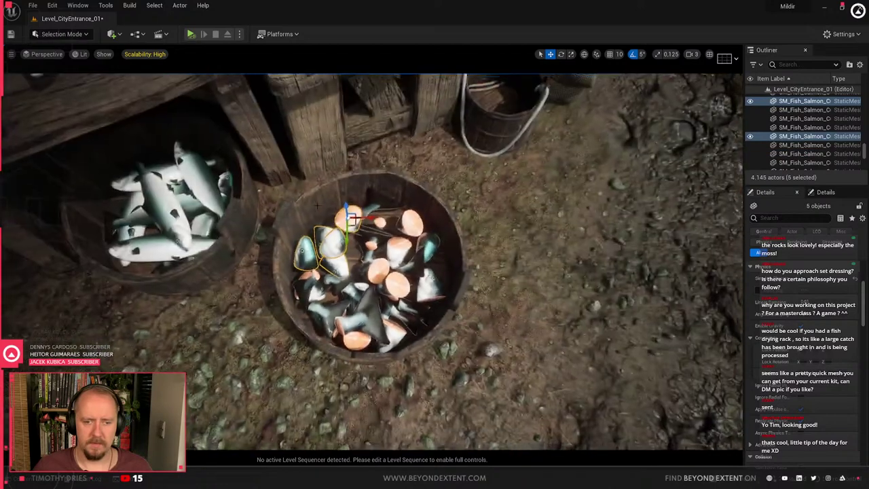
# Select all the cut salmon pieces in the tub together with the tub itself
pyautogui.keyDown('ctrl'); pyautogui.keyDown('alt'); pyautogui.moveTo(352, 237); pyautogui.dragTo(495, 333); pyautogui.keyUp('alt'); pyautogui.keyUp('ctrl')
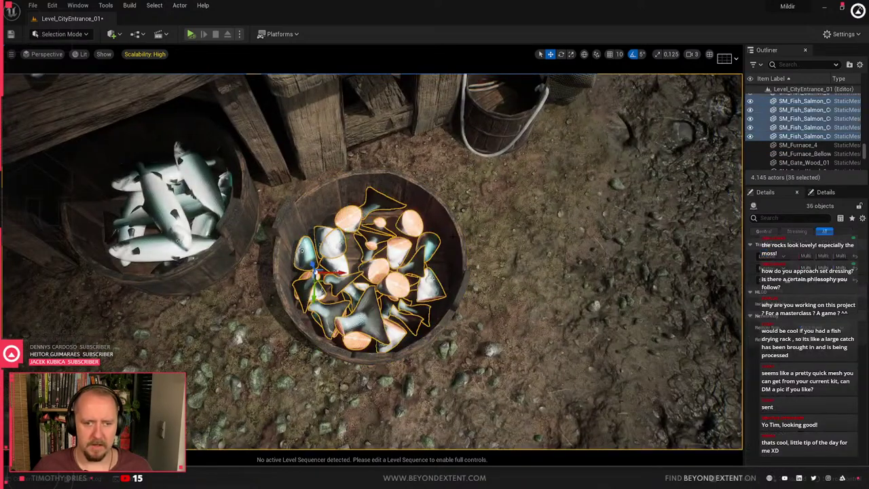
pyautogui.keyDown('ctrl'); pyautogui.click(623, 212); pyautogui.keyUp('ctrl')
pyautogui.moveTo(866, 154); pyautogui.dragTo(867, 91)
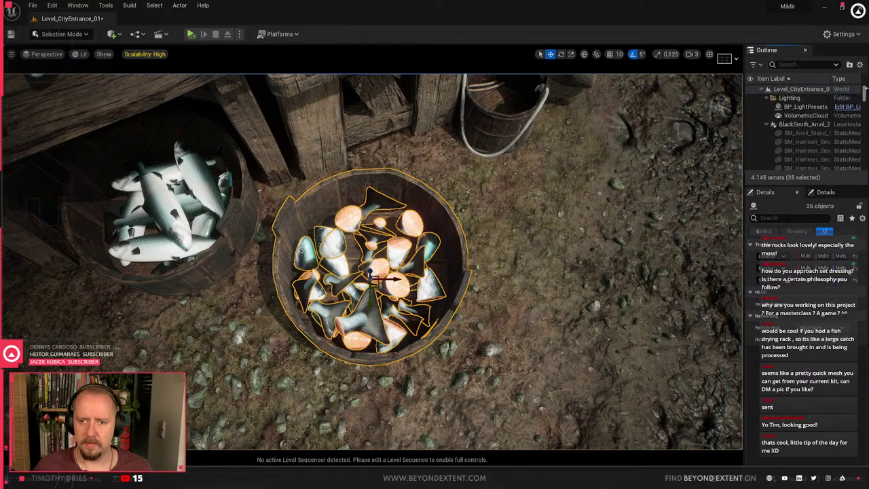
# Filter the level's actors by "rvt" and hide the runtime virtual texture volumes
pyautogui.click(766, 124)
pyautogui.write('rvt')
pyautogui.click(795, 107)
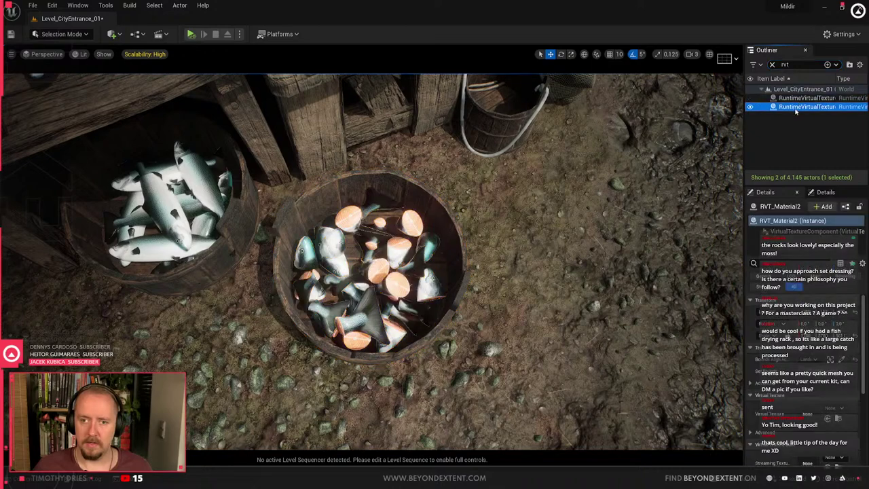
pyautogui.press('Escape')
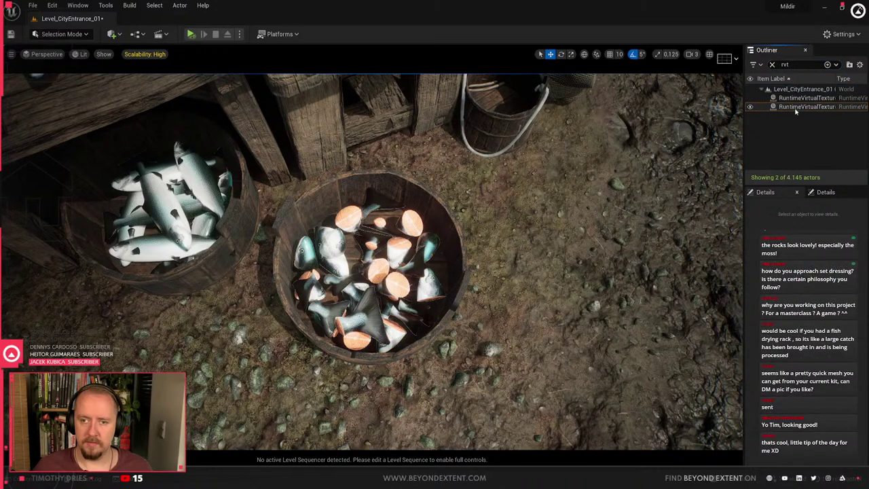
pyautogui.click(751, 106)
# Select the tub with all its cut salmon pieces, and undo the group made from them
pyautogui.keyDown('ctrl'); pyautogui.keyDown('alt'); pyautogui.moveTo(273, 184); pyautogui.dragTo(500, 369); pyautogui.keyUp('alt'); pyautogui.keyUp('ctrl')
pyautogui.keyDown('ctrl'); pyautogui.click(251, 146); pyautogui.keyUp('ctrl')
pyautogui.moveTo(250, 146); pyautogui.dragTo(251, 61, button='right')
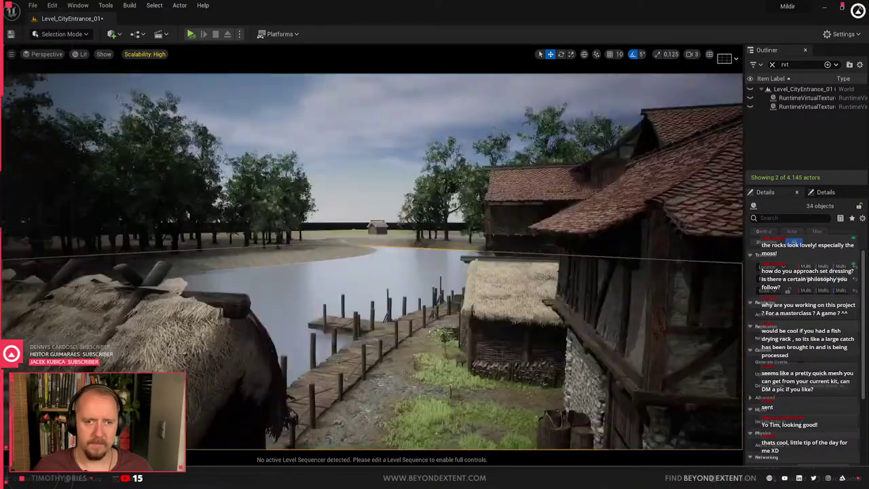
pyautogui.press('f')
pyautogui.moveTo(373, 305); pyautogui.dragTo(374, 272, button='right')
pyautogui.moveTo(396, 312); pyautogui.dragTo(435, 265, button='right')
pyautogui.hotkey('ctrl', 'z')
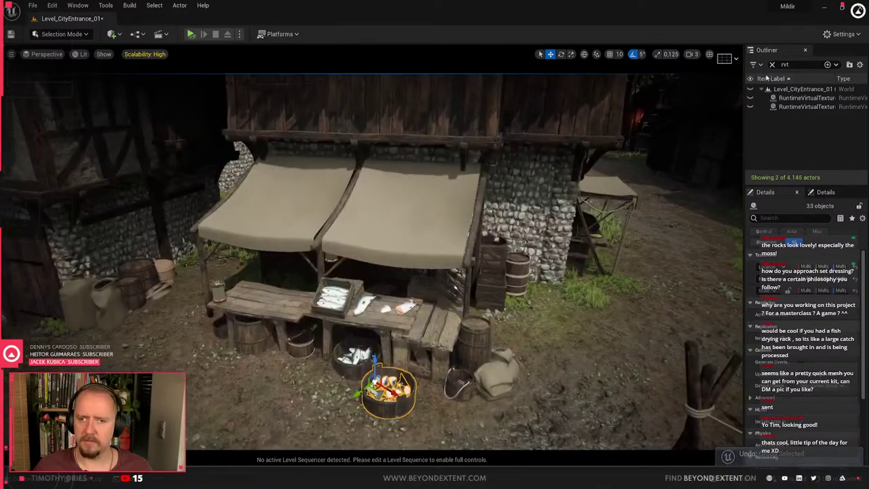
# Clear the "rvt" actor search, and undo the trial move of the tub with its salmon pieces
pyautogui.click(772, 65)
pyautogui.moveTo(867, 154); pyautogui.dragTo(867, 76)
pyautogui.moveTo(435, 271); pyautogui.dragTo(285, 204, button='right')
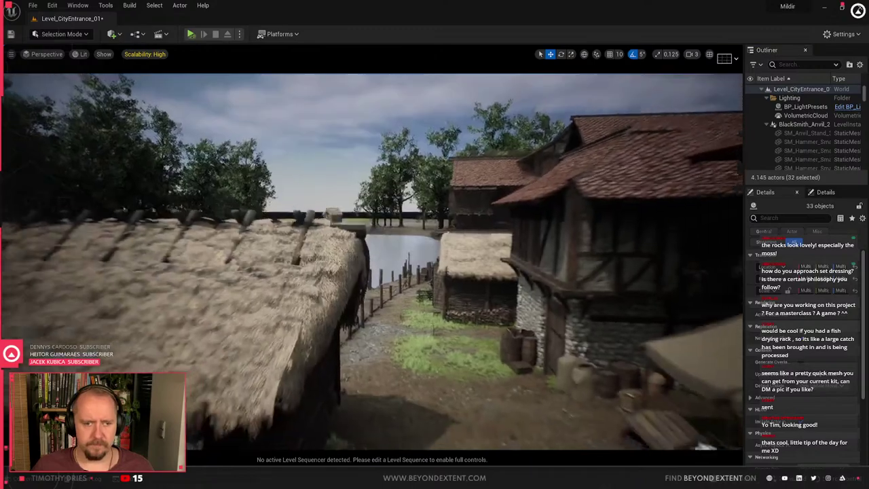
pyautogui.moveTo(435, 272); pyautogui.dragTo(109, 316, button='right')
pyautogui.press('w')
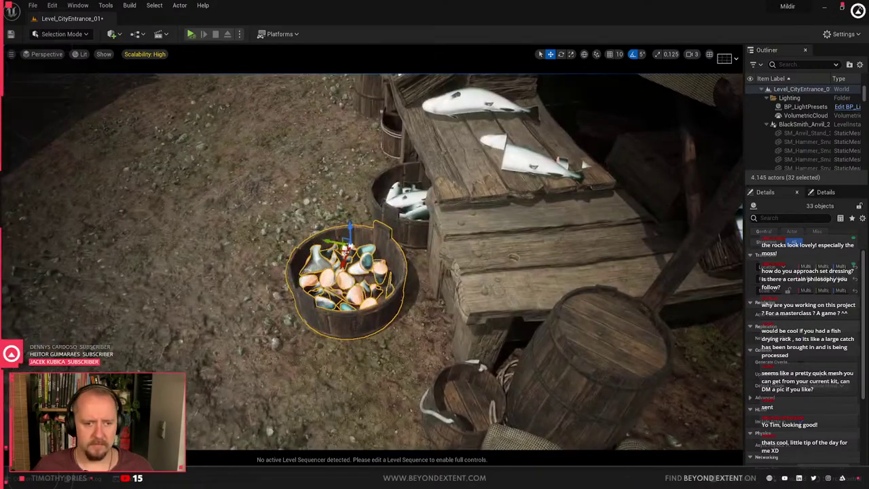
pyautogui.hotkey('ctrl', 'z')
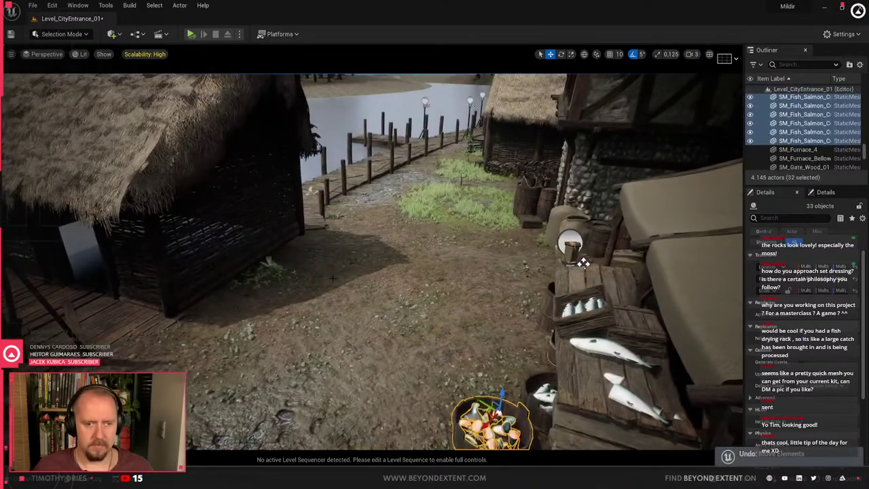
# Try to group the moved tub with its salmon pieces, and undo both the grouping and the tub's move
pyautogui.moveTo(333, 279); pyautogui.dragTo(197, 170, button='right')
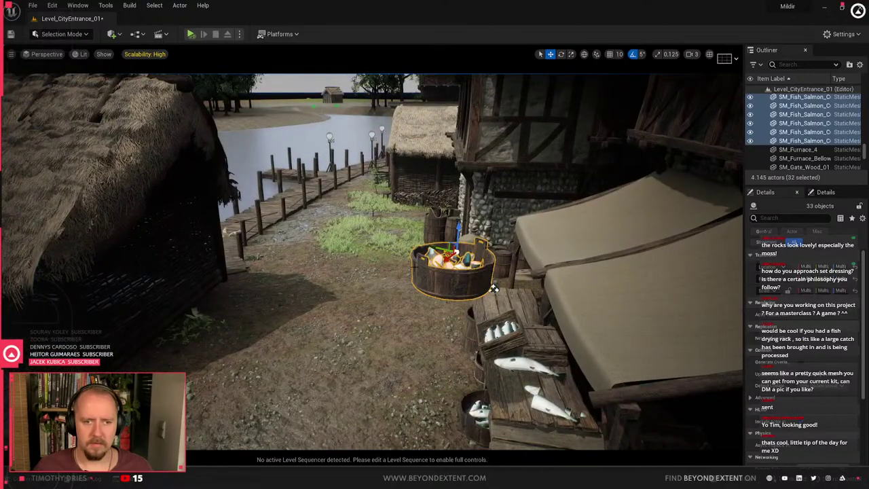
pyautogui.hotkey('ctrl', 'g')
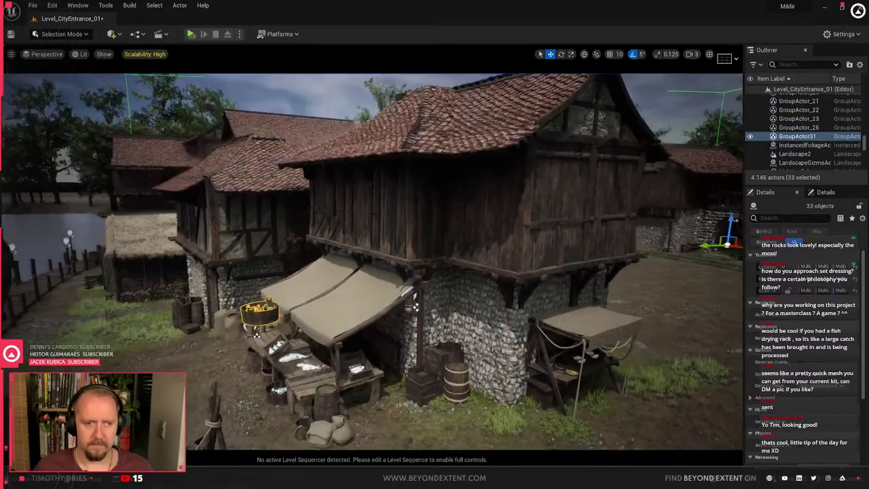
pyautogui.hotkey('ctrl', 'z')
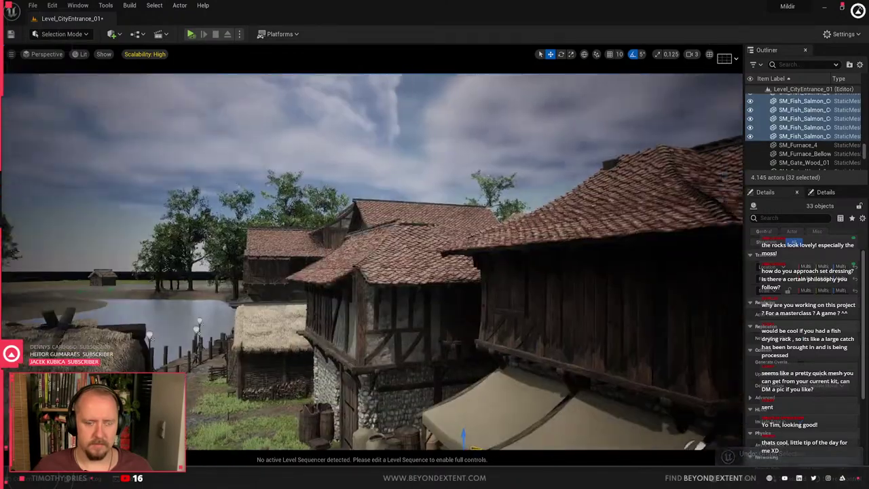
pyautogui.moveTo(371, 261)
pyautogui.mouseDown(button='right')
pyautogui.moveTo(544, 265)
pyautogui.moveTo(557, 353)
pyautogui.moveTo(597, 340)
pyautogui.moveTo(373, 261)
pyautogui.mouseUp(button='right')
pyautogui.hotkey('ctrl', 'z')
pyautogui.moveTo(218, 419); pyautogui.dragTo(218, 419, button='right')
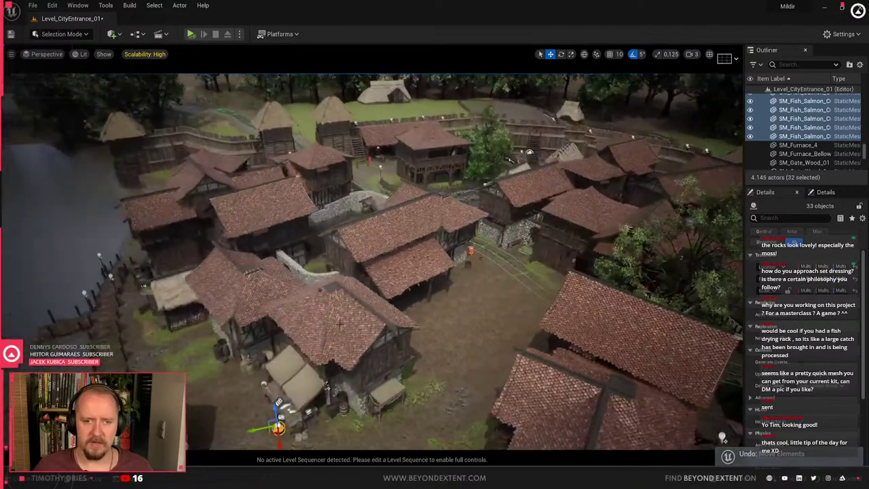
# Group the tub and its salmon pieces again to check the group's extent, and undo the grouping
pyautogui.hotkey('ctrl', 'g')
pyautogui.moveTo(372, 261); pyautogui.dragTo(373, 261, button='right')
pyautogui.hotkey('ctrl', 'z')
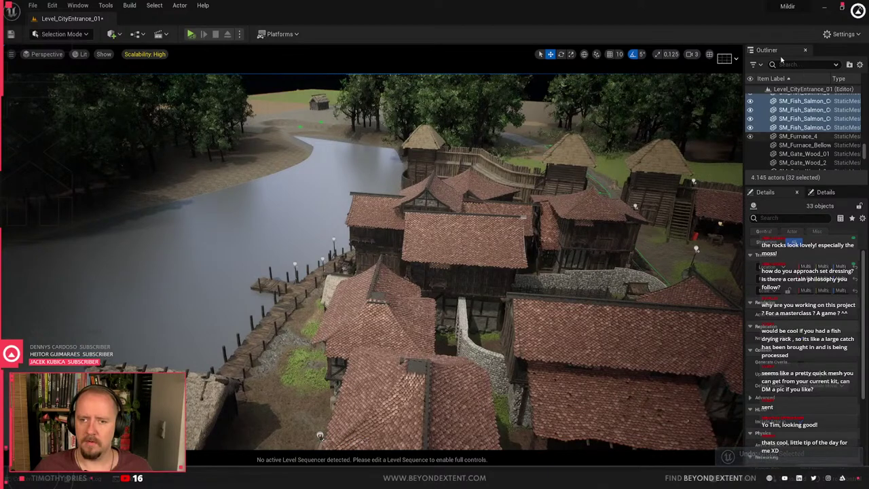
# Restrict the level's actor list to the currently selected actors only
pyautogui.click(755, 65)
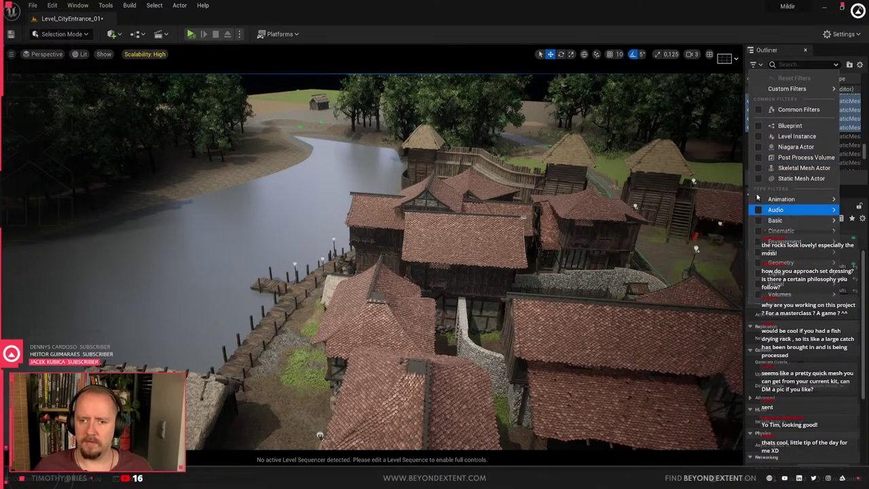
pyautogui.moveTo(788, 90)
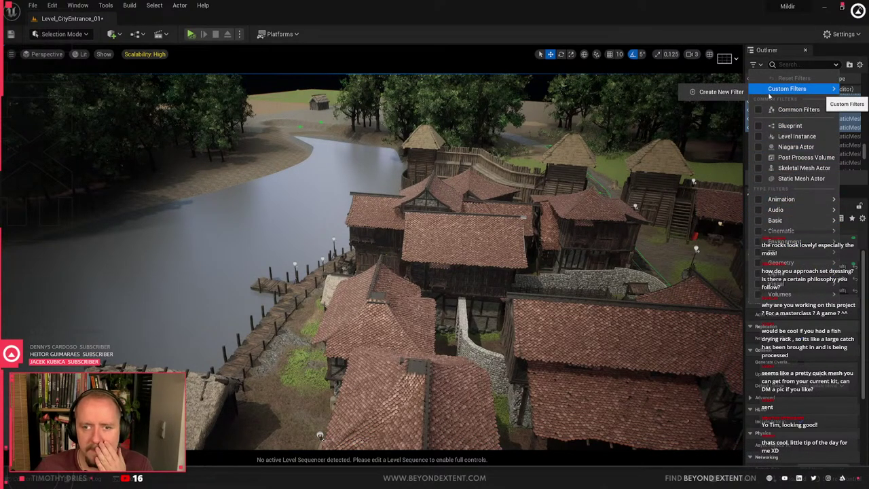
pyautogui.click(811, 56)
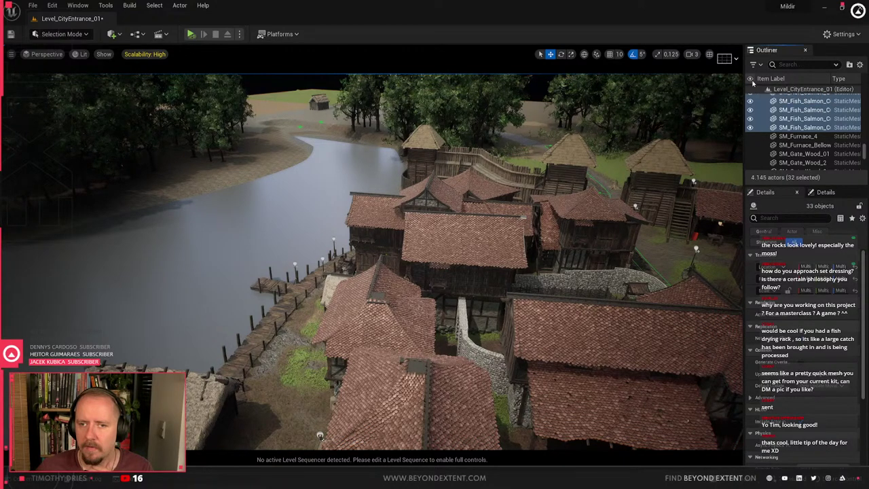
pyautogui.scroll(-1, 752, 81)
pyautogui.scroll(5, 768, 109)
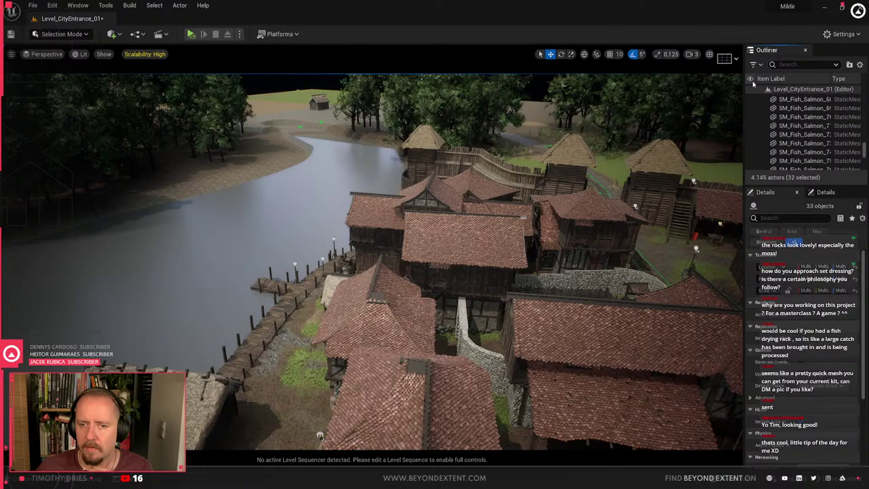
pyautogui.press('f')
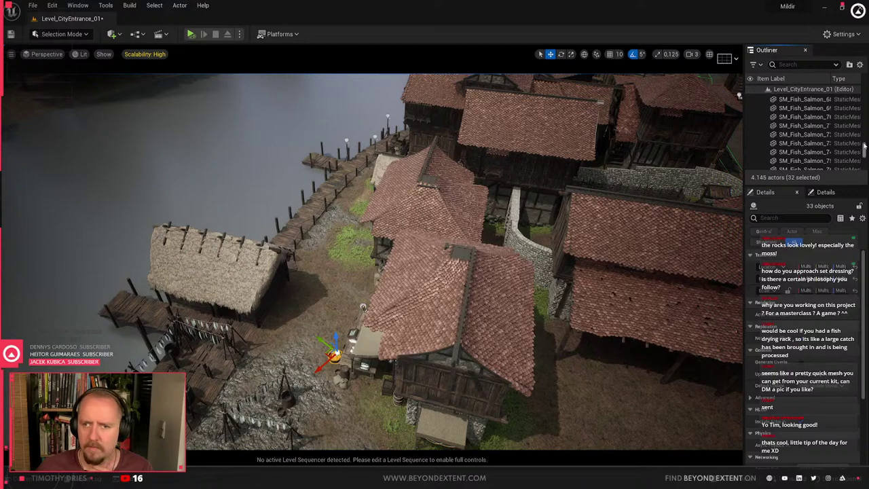
pyautogui.click(756, 64)
pyautogui.click(794, 140)
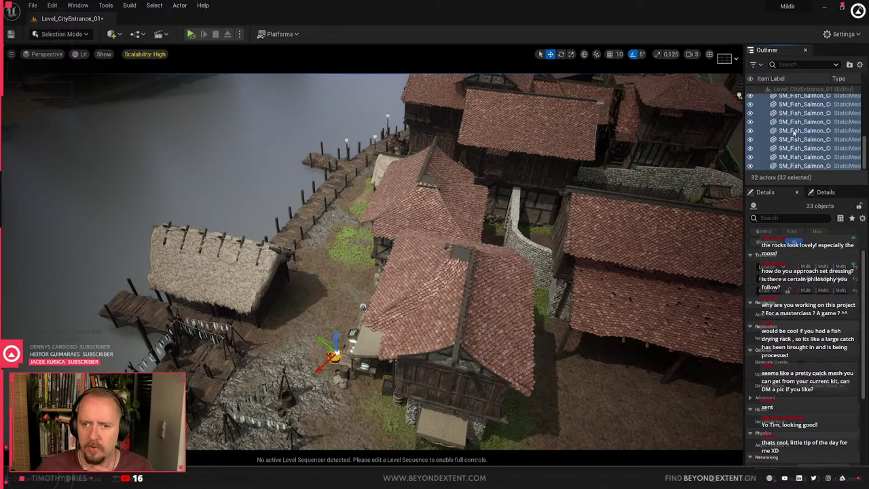
# Enlarge the actor list and look through the selected tub and cut salmon actors
pyautogui.moveTo(862, 146); pyautogui.dragTo(864, 103)
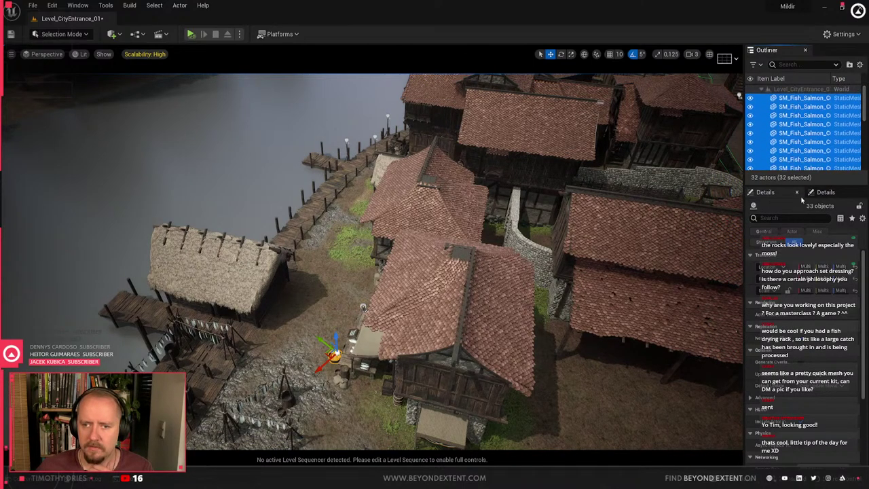
pyautogui.moveTo(815, 185); pyautogui.dragTo(818, 316)
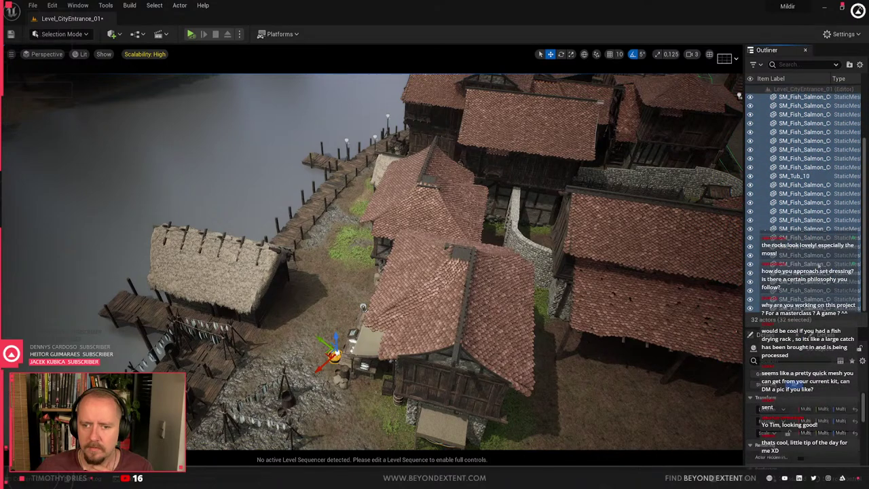
pyautogui.scroll(3, 819, 266)
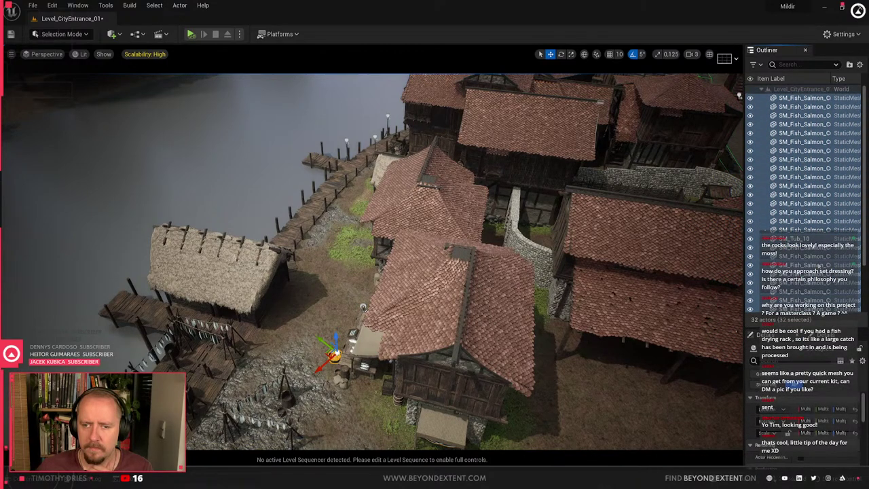
pyautogui.scroll(-3, 820, 265)
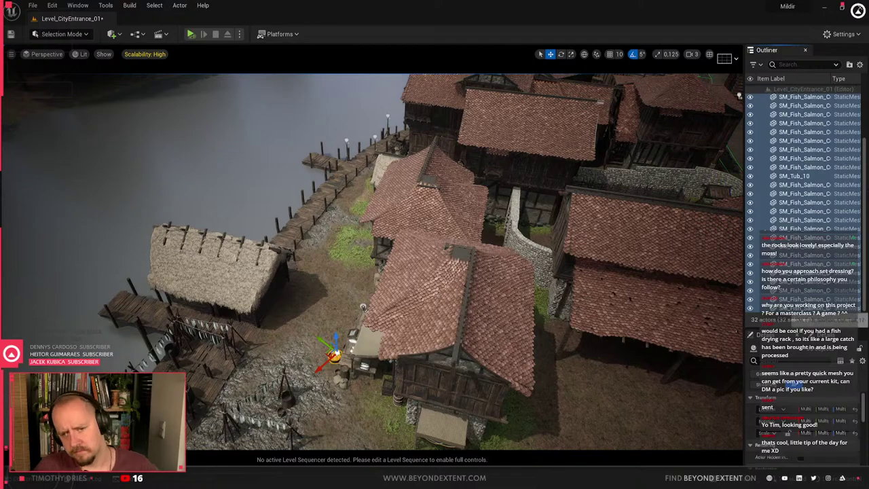
# Check a single actor from the list, restore the full selection by undoing, and inspect the tub with its salmon pieces
pyautogui.click(827, 306)
pyautogui.moveTo(353, 349); pyautogui.dragTo(346, 400, button='right')
pyautogui.press('w')
pyautogui.hotkey('ctrl', 'z')
pyautogui.hotkey('ctrl', 'z')
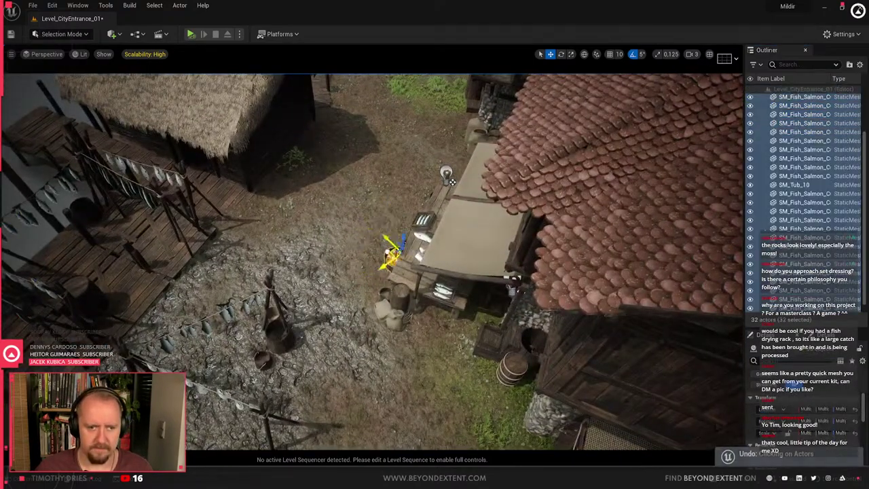
pyautogui.press('f')
pyautogui.press('f')
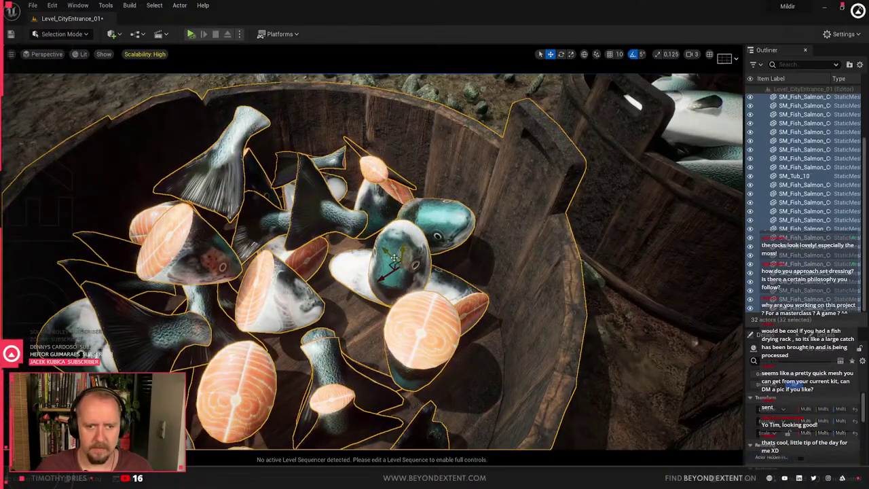
pyautogui.scroll(-15, 397, 254)
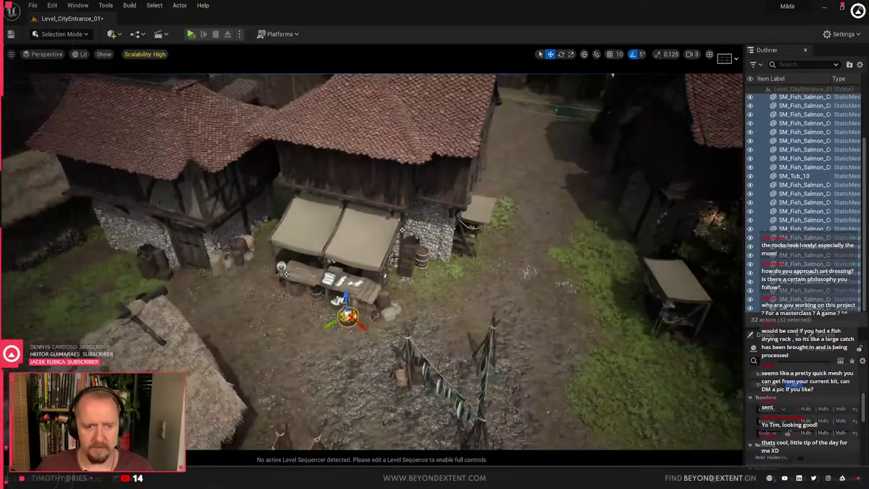
# Try adding an actor near the stall building to the selection and moving everything across the street, and undo the last changes
pyautogui.keyDown('ctrl'); pyautogui.click(459, 188); pyautogui.keyUp('ctrl')
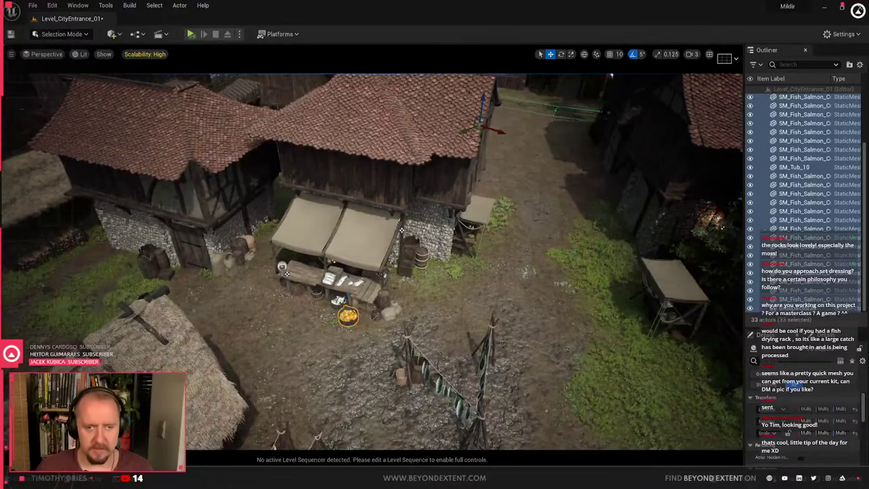
pyautogui.moveTo(460, 189); pyautogui.dragTo(490, 176, button='right')
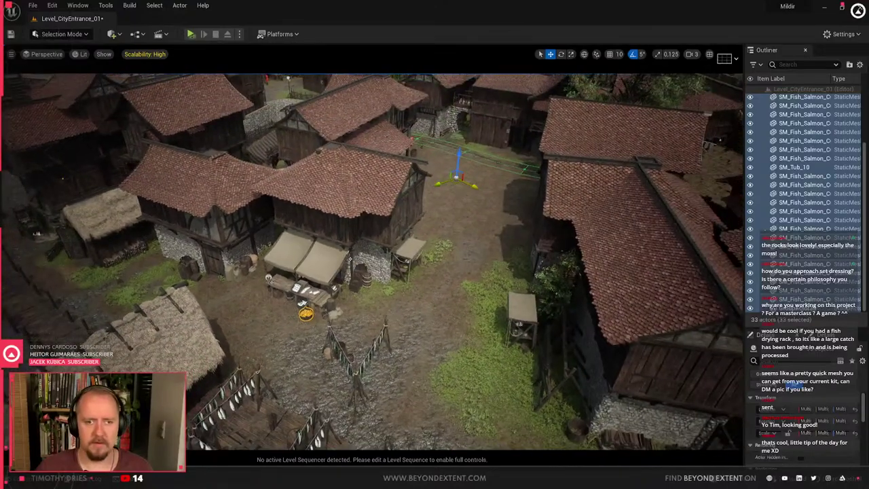
pyautogui.moveTo(390, 389); pyautogui.dragTo(522, 211)
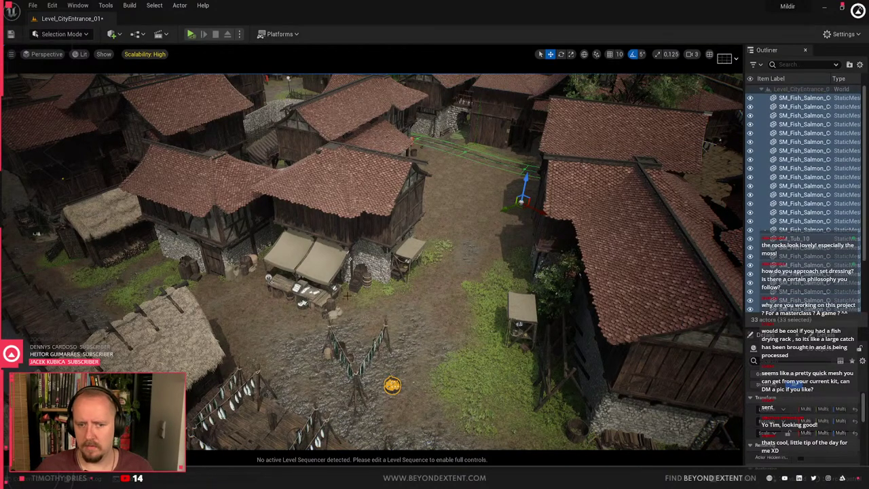
pyautogui.moveTo(525, 177); pyautogui.dragTo(536, 114)
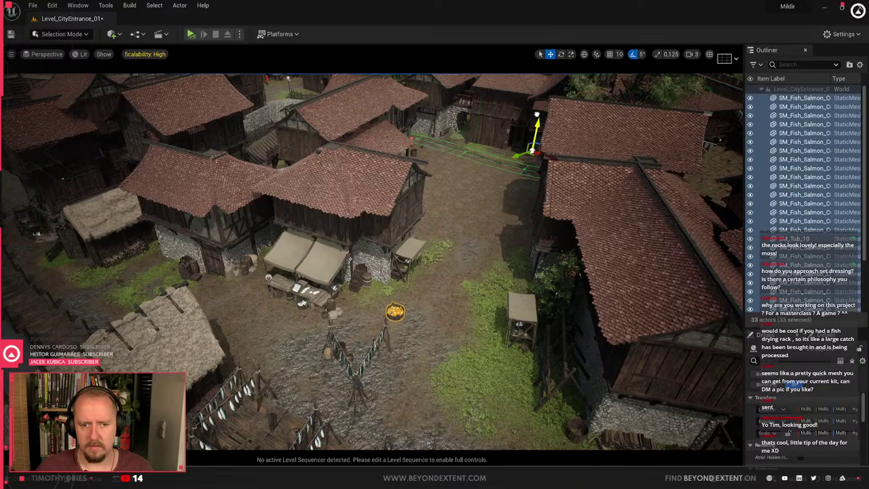
pyautogui.hotkey('ctrl', 'z')
pyautogui.hotkey('ctrl', 'z')
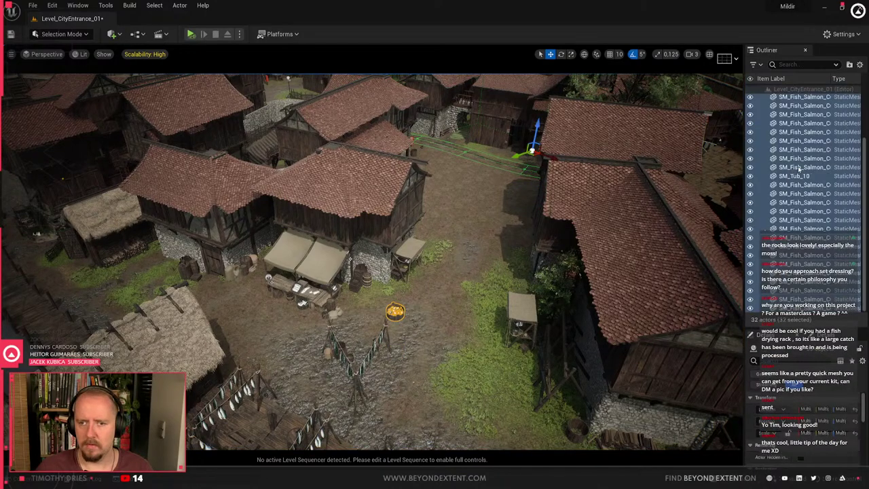
# Toggle the selected actors' visibility off and on again to spot any stray actor elsewhere in the town
pyautogui.click(750, 177)
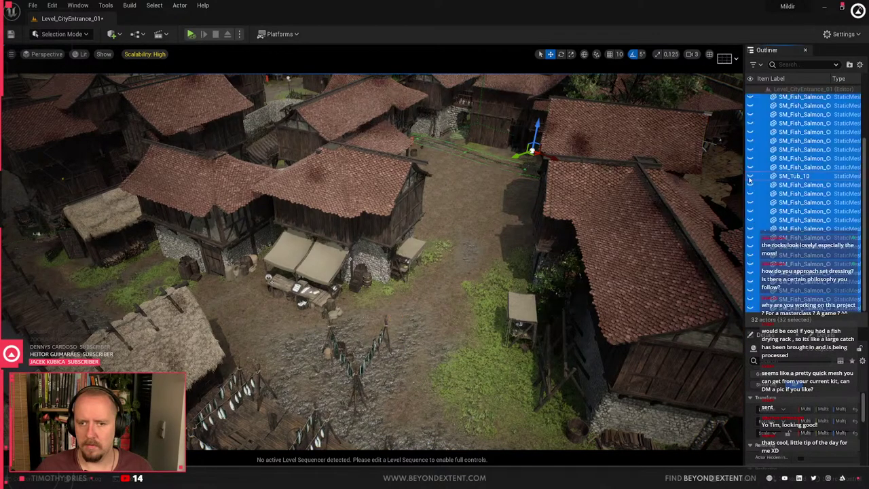
pyautogui.click(750, 177)
pyautogui.click(750, 190)
pyautogui.click(750, 190)
pyautogui.moveTo(536, 285); pyautogui.dragTo(434, 238, button='right')
pyautogui.press('w')
pyautogui.press('w')
pyautogui.press('s')
pyautogui.moveTo(543, 335); pyautogui.dragTo(540, 326, button='right')
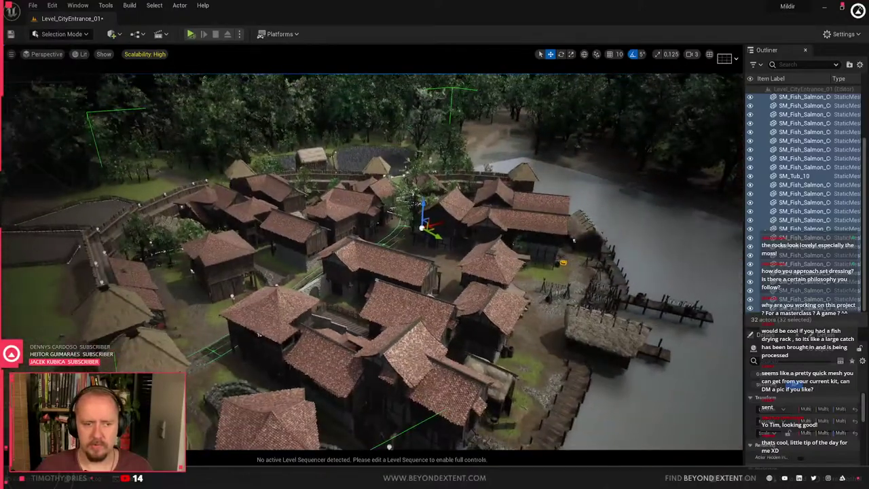
# Check the hanging cables and the house near the selection's offset pivot, and reselect the tub with its salmon pieces
pyautogui.rightClick(390, 215)
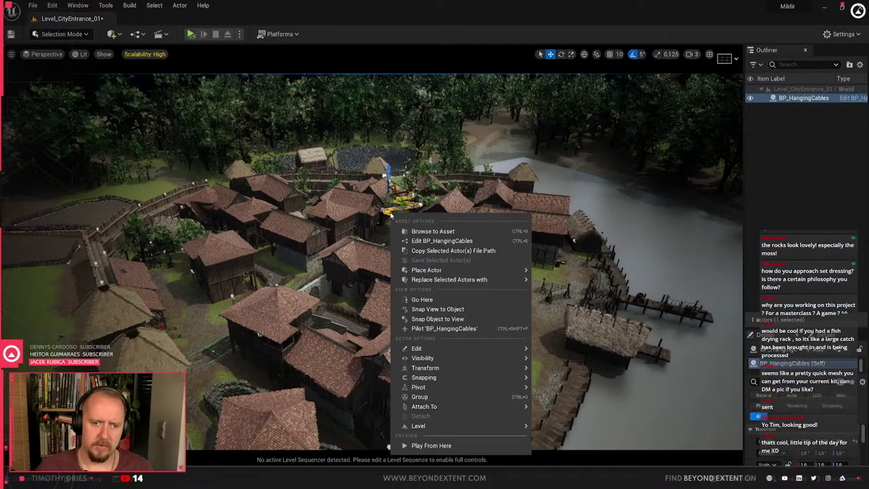
pyautogui.click(407, 198)
pyautogui.click(441, 218)
pyautogui.moveTo(442, 218); pyautogui.dragTo(458, 190, button='right')
pyautogui.press('w')
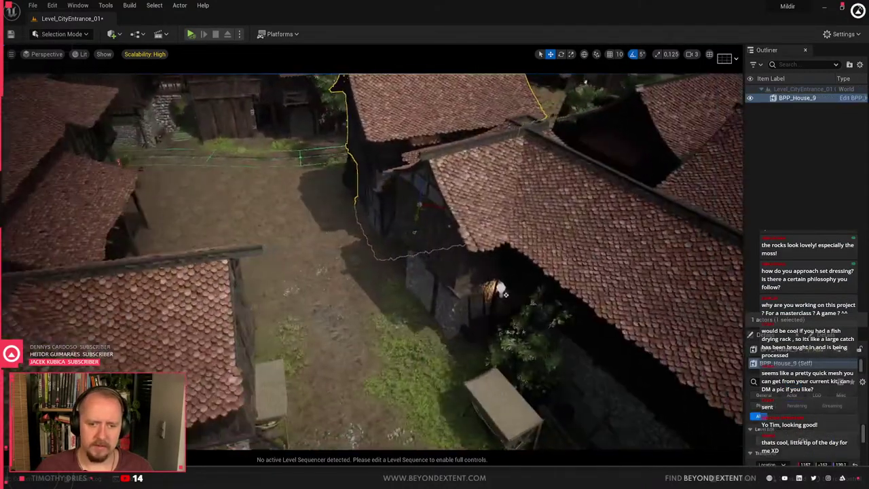
pyautogui.click(505, 294)
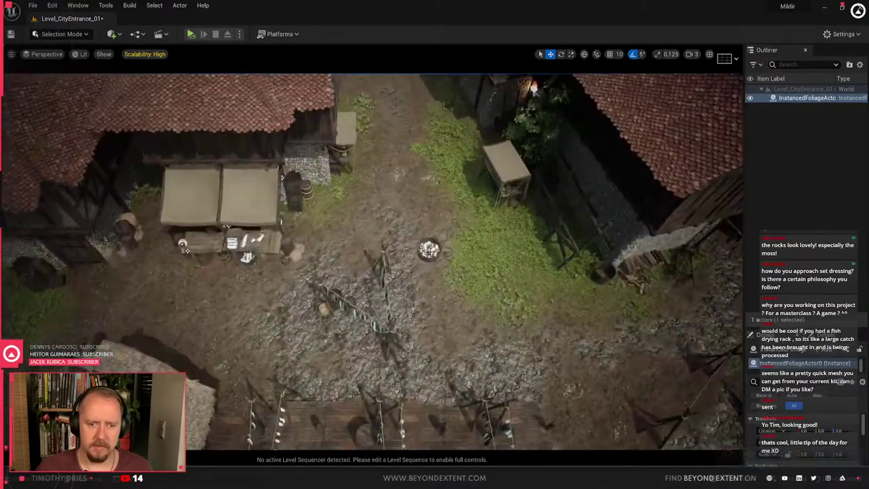
pyautogui.click(429, 250)
pyautogui.moveTo(428, 250)
pyautogui.mouseDown(button='right')
pyautogui.moveTo(428, 224)
pyautogui.moveTo(433, 236)
pyautogui.mouseUp(button='right')
pyautogui.rightClick(432, 235)
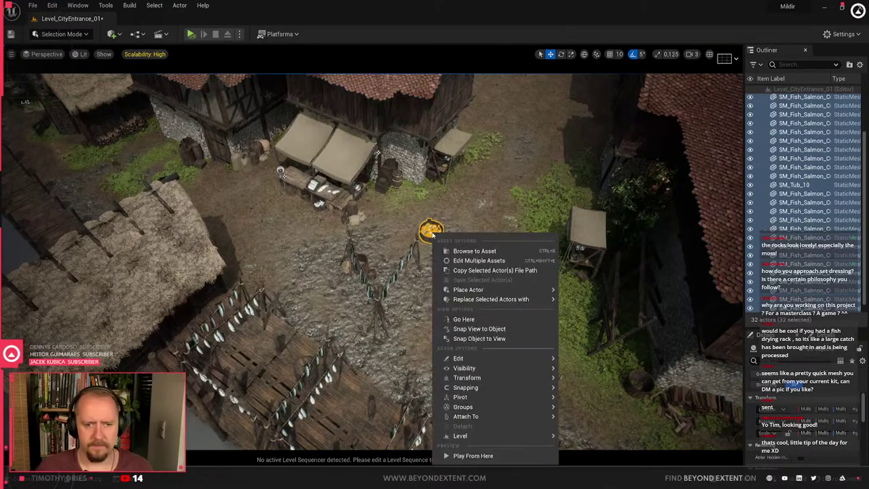
# Switch the viewport to Unlit shading, try picking the bright area between the houses, and undo that landscape selection
pyautogui.click(80, 55)
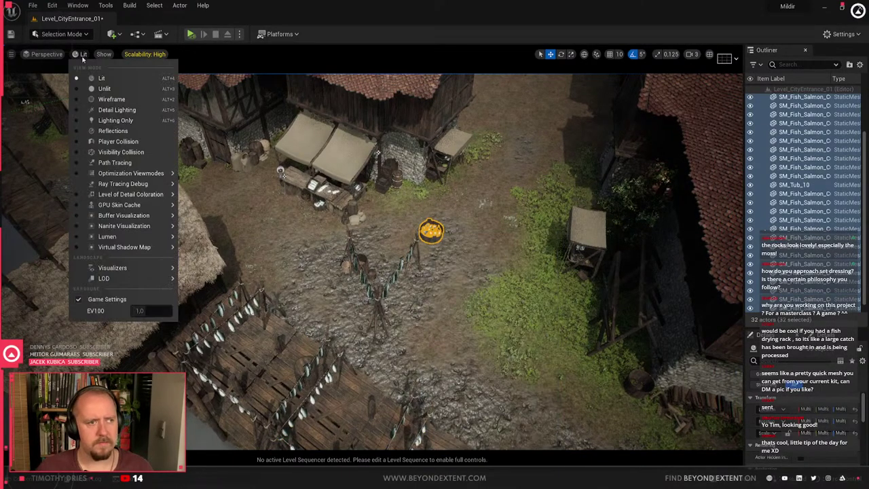
pyautogui.click(99, 89)
pyautogui.moveTo(100, 89); pyautogui.dragTo(137, 75, button='right')
pyautogui.moveTo(371, 261); pyautogui.dragTo(408, 197, button='right')
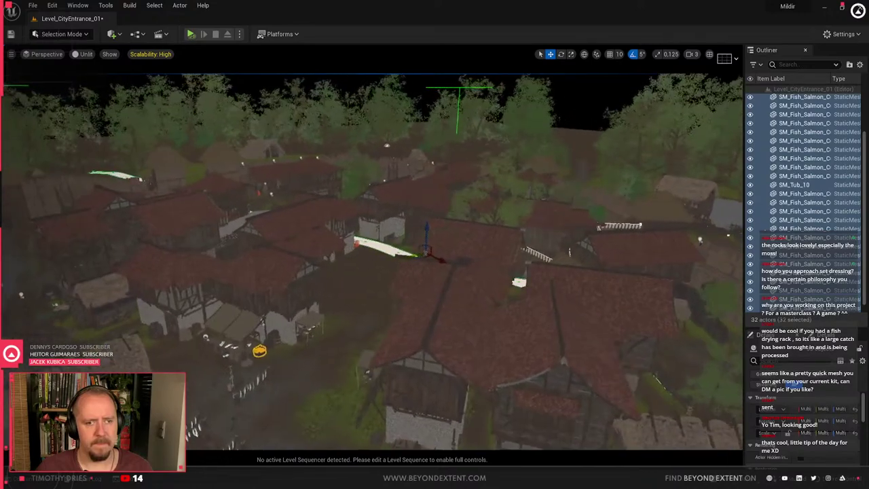
pyautogui.click(386, 246)
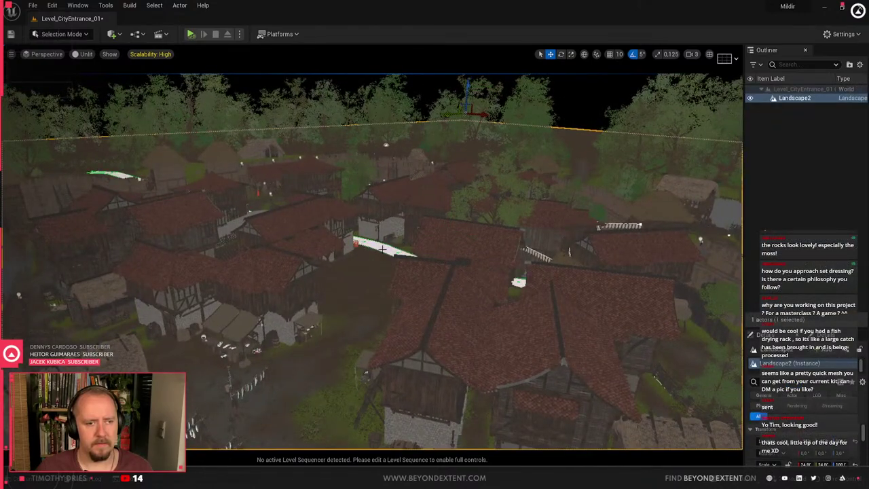
pyautogui.hotkey('ctrl', 'z')
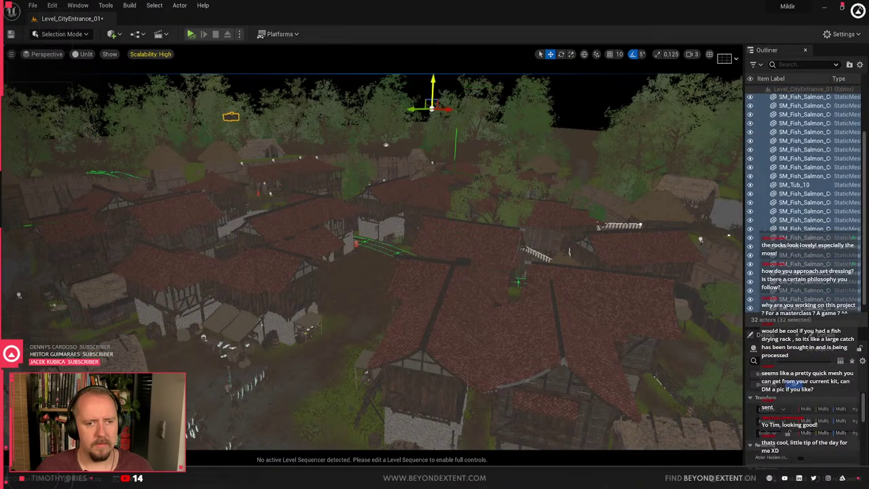
# Raise the selected tub and salmon pieces high above the town to look for a stray actor moving along
pyautogui.moveTo(436, 179); pyautogui.dragTo(441, 77)
pyautogui.moveTo(435, 258); pyautogui.dragTo(414, 148, button='right')
pyautogui.moveTo(381, 184); pyautogui.dragTo(391, 367)
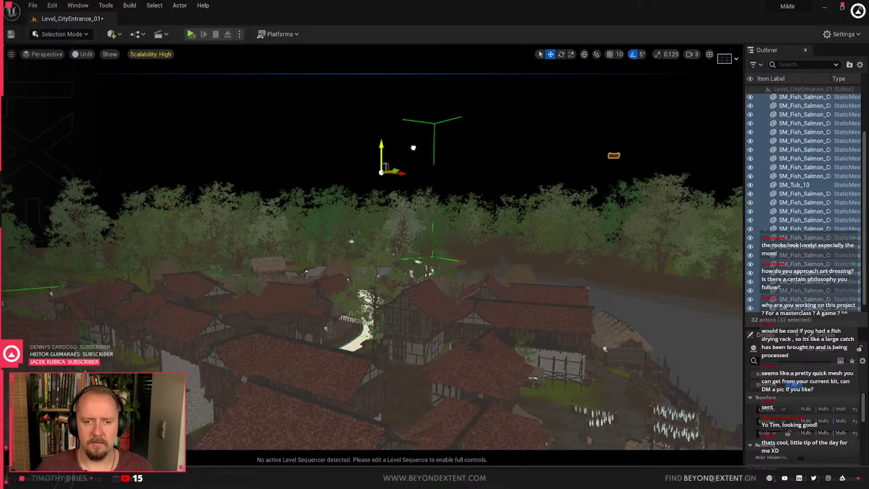
pyautogui.moveTo(416, 139); pyautogui.dragTo(435, 90)
pyautogui.moveTo(435, 90); pyautogui.dragTo(391, 214, button='right')
pyautogui.moveTo(388, 202); pyautogui.dragTo(390, 95)
pyautogui.moveTo(390, 95); pyautogui.dragTo(485, 51, button='right')
pyautogui.scroll(-1, 791, 178)
pyautogui.scroll(2, 815, 176)
pyautogui.scroll(-2, 853, 292)
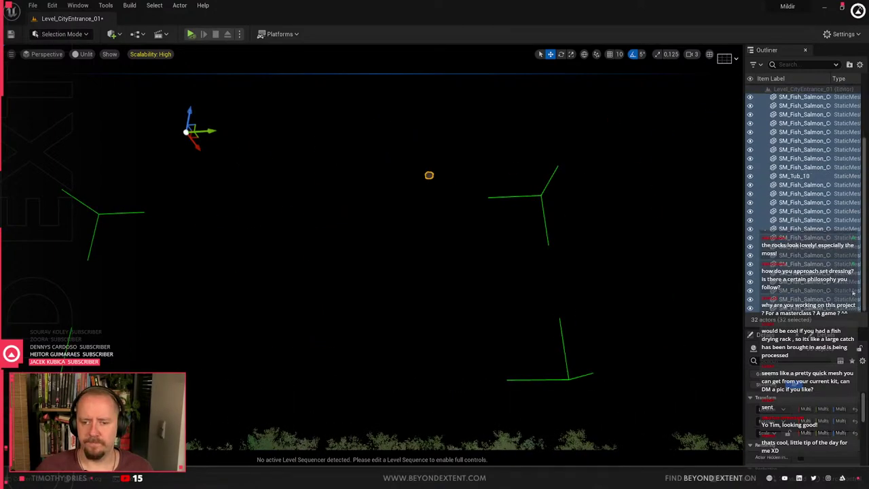
# Restore the Lit shading and undo the trial moves and selections so the tub is back beside the fish stall
pyautogui.moveTo(435, 204); pyautogui.dragTo(567, 373, button='right')
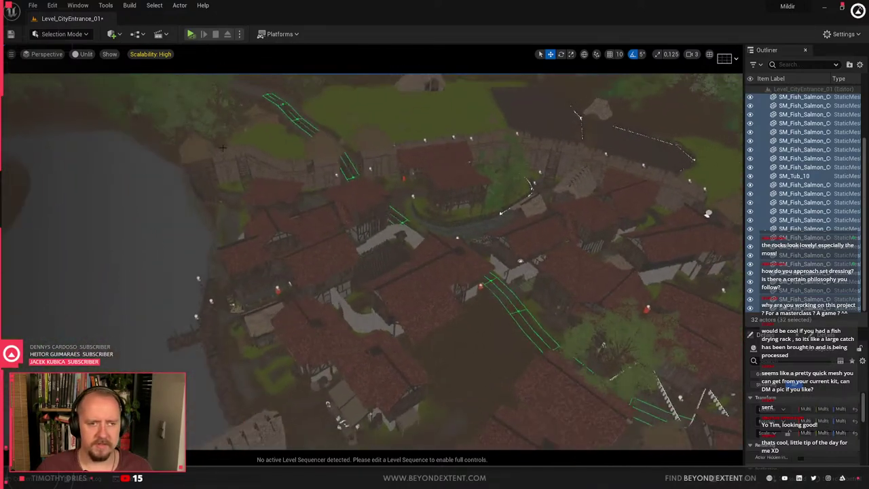
pyautogui.click(87, 56)
pyautogui.click(101, 79)
pyautogui.moveTo(476, 244); pyautogui.dragTo(486, 253, button='right')
pyautogui.hotkey('ctrl', 'z')
pyautogui.hotkey('ctrl', 'z')
pyautogui.hotkey('ctrl', 'z')
pyautogui.hotkey('ctrl', 'z')
pyautogui.hotkey('ctrl', 'z')
pyautogui.hotkey('ctrl', 'z')
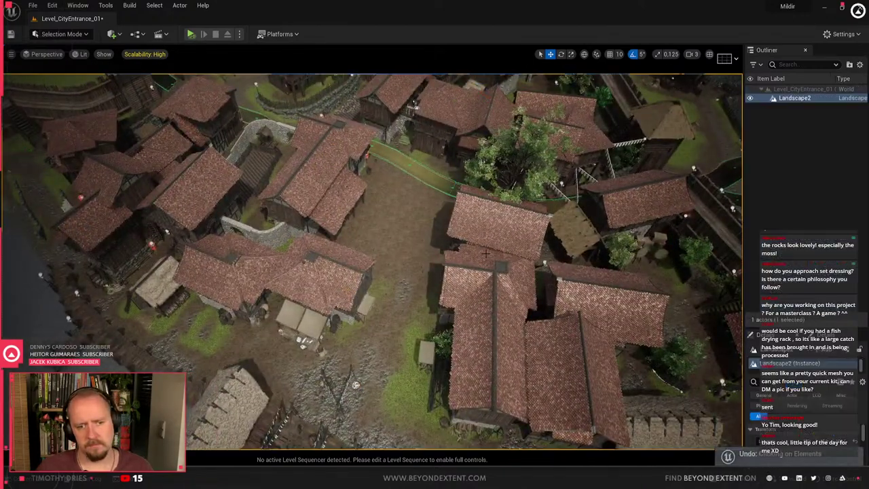
pyautogui.hotkey('ctrl', 'z')
pyautogui.hotkey('ctrl', 'z')
pyautogui.hotkey('ctrl', 'z')
pyautogui.hotkey('ctrl', 'z')
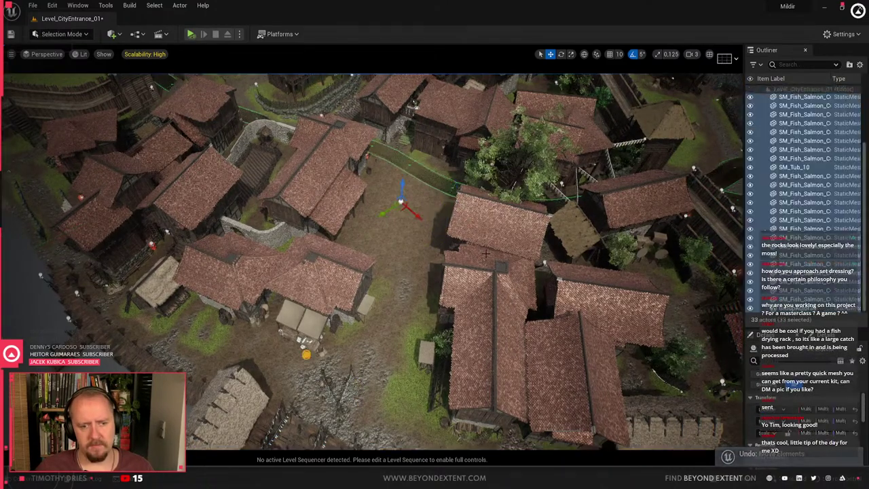
# Trial-move the tub selection, undo the move, and add the missing salmon piece in the tub to the selection
pyautogui.press('f')
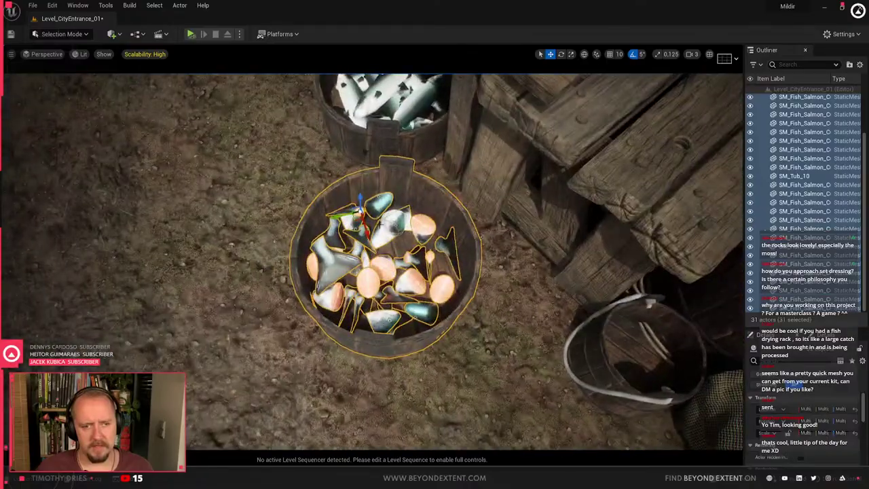
pyautogui.press('w')
pyautogui.moveTo(380, 225); pyautogui.dragTo(415, 115, button='right')
pyautogui.press('f')
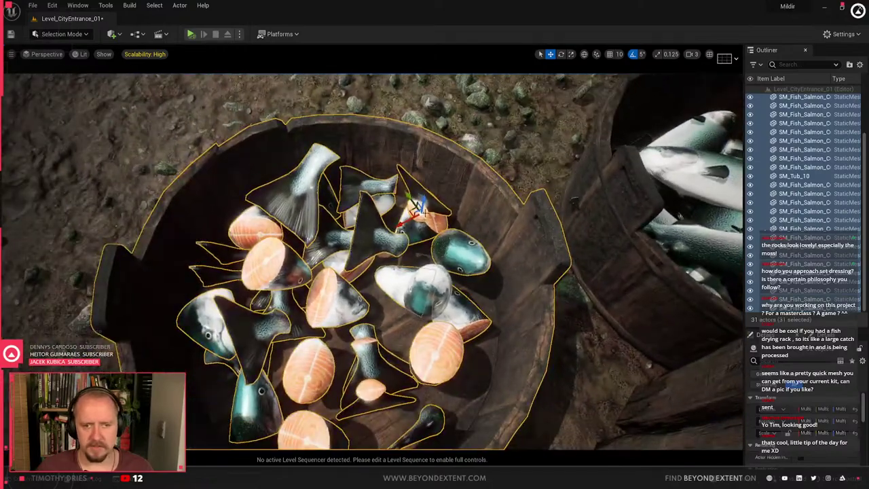
pyautogui.moveTo(410, 214); pyautogui.dragTo(370, 86)
pyautogui.hotkey('ctrl', 'z')
pyautogui.keyDown('ctrl'); pyautogui.click(425, 296); pyautogui.keyUp('ctrl')
pyautogui.moveTo(397, 341); pyautogui.dragTo(410, 294, button='right')
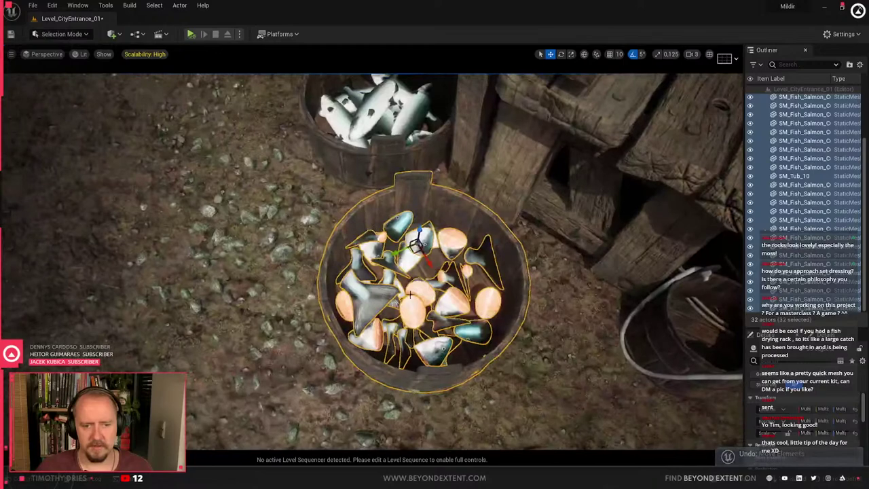
# Create a level instance from the selected tub and salmon pieces, saving it in the BluePrints folder as Prop_Fish_Tub_01
pyautogui.rightClick(410, 294)
pyautogui.moveTo(475, 266)
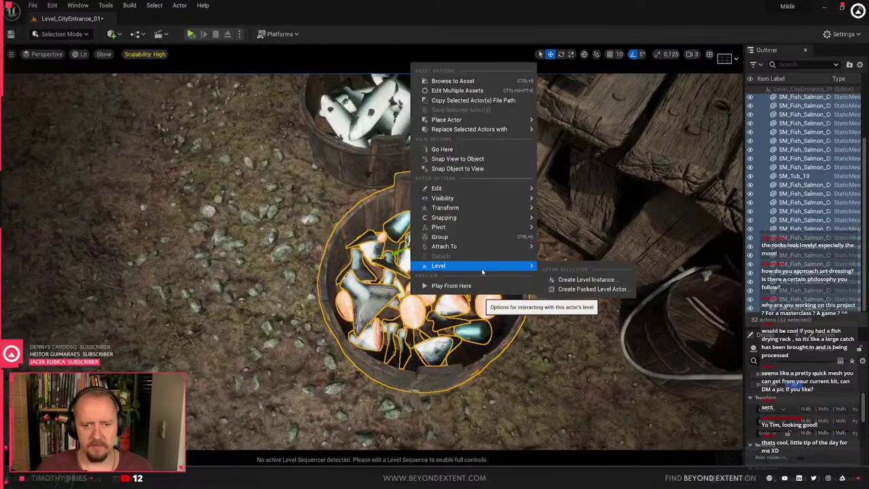
pyautogui.click(588, 279)
pyautogui.click(518, 295)
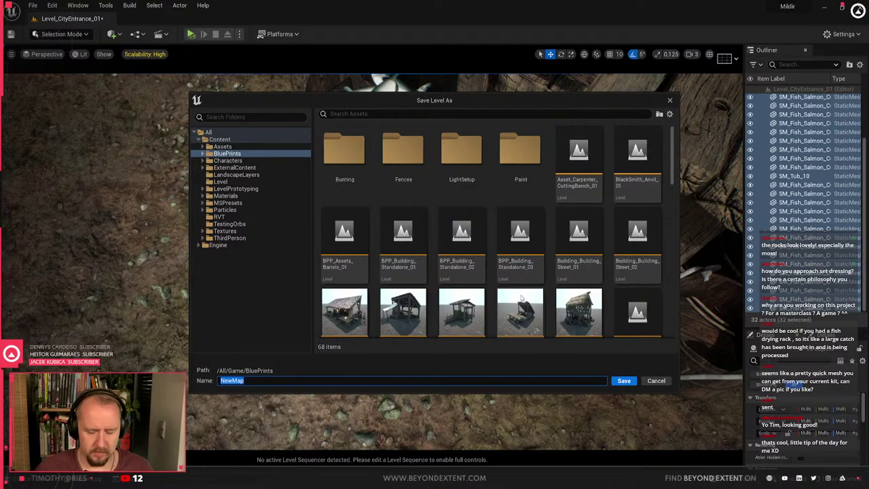
pyautogui.scroll(-10, 520, 299)
pyautogui.click(577, 292)
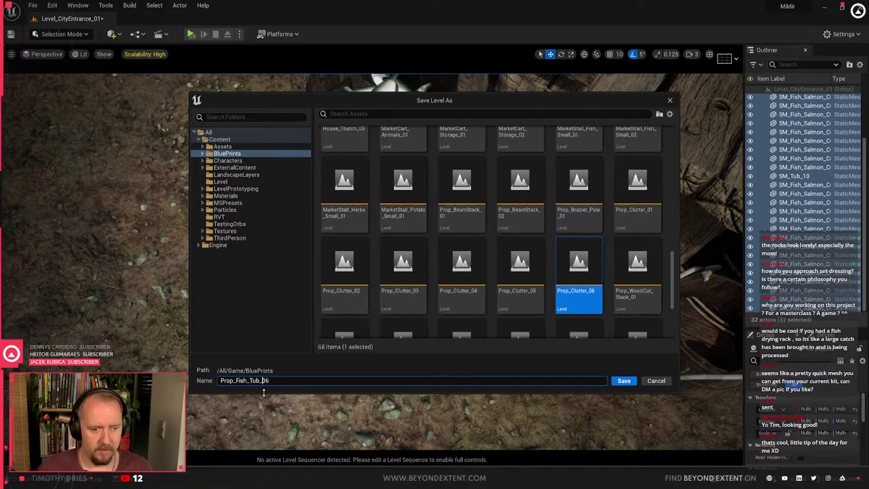
pyautogui.press('Return')
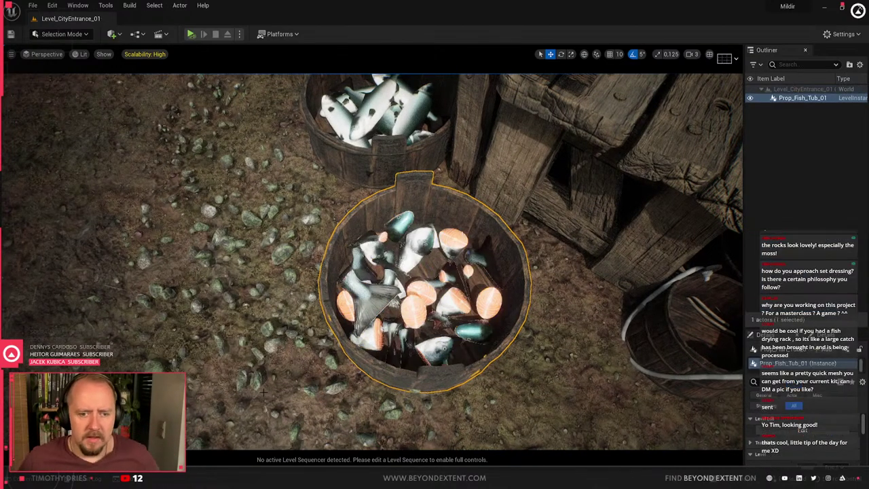
pyautogui.press('s')
pyautogui.moveTo(435, 271); pyautogui.dragTo(435, 238, button='right')
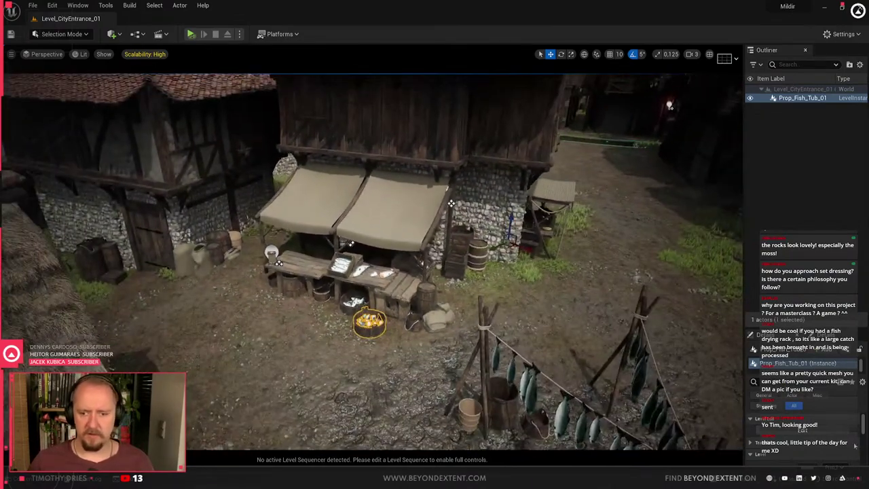
# Open the Prop_Fish_Tub_01 level instance for editing and select its Pivot actor among the salmon and tub meshes
pyautogui.click(837, 434)
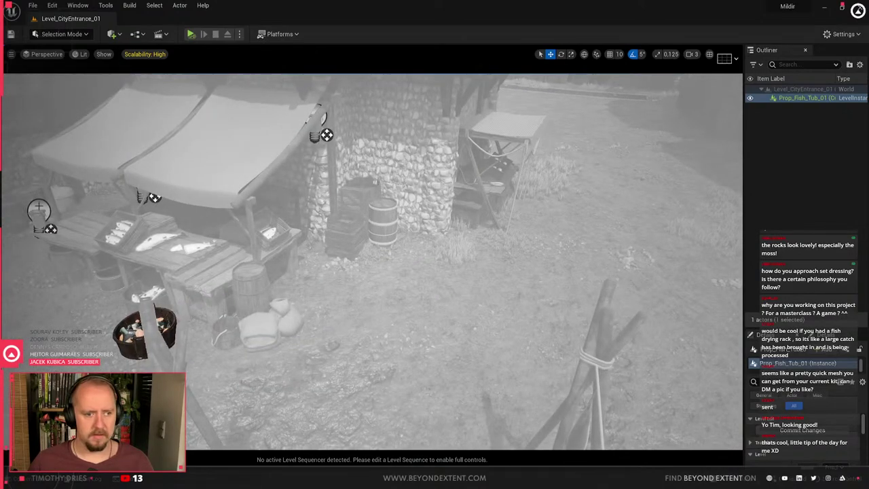
pyautogui.moveTo(355, 233); pyautogui.dragTo(367, 207, button='right')
pyautogui.press('s')
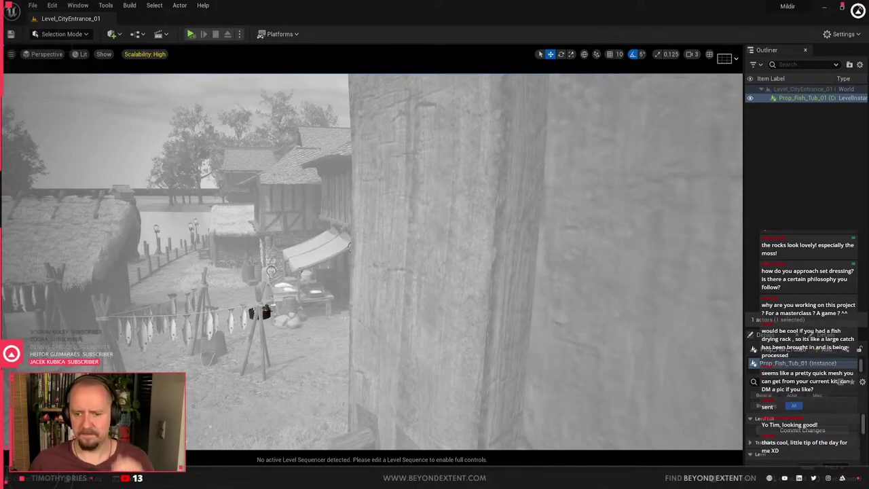
pyautogui.moveTo(287, 231); pyautogui.dragTo(287, 231, button='right')
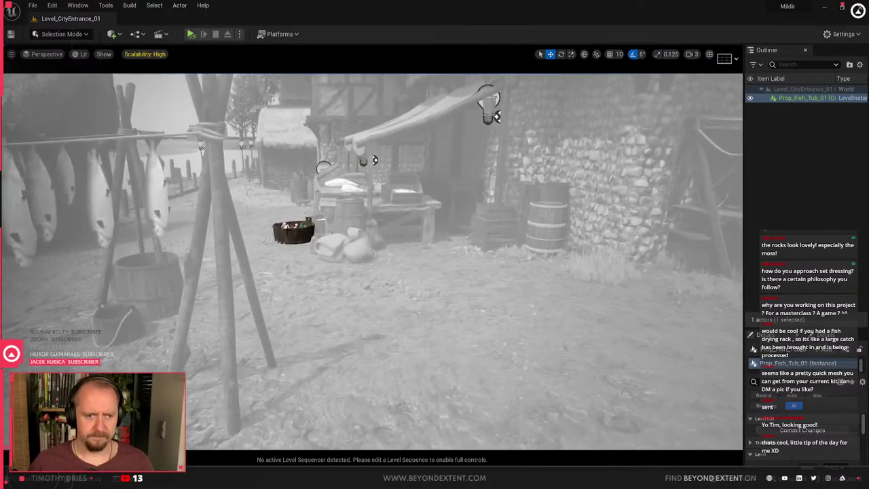
pyautogui.click(287, 230)
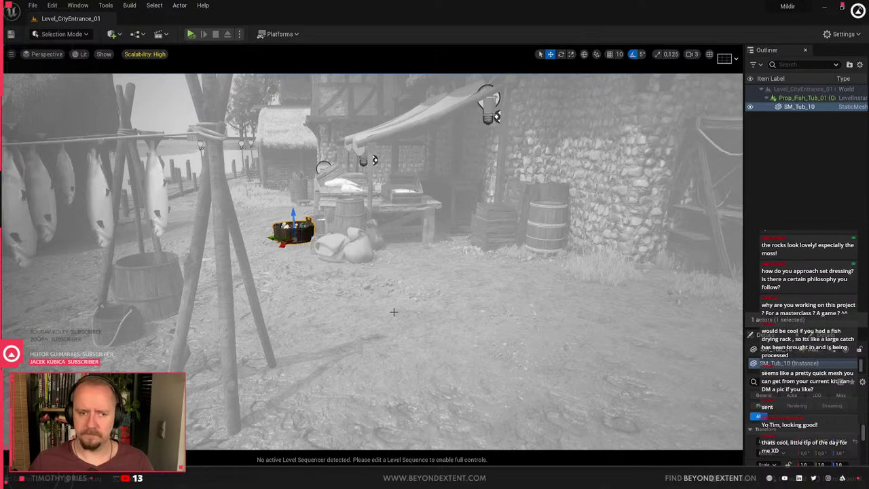
pyautogui.hotkey('ctrl', 'a')
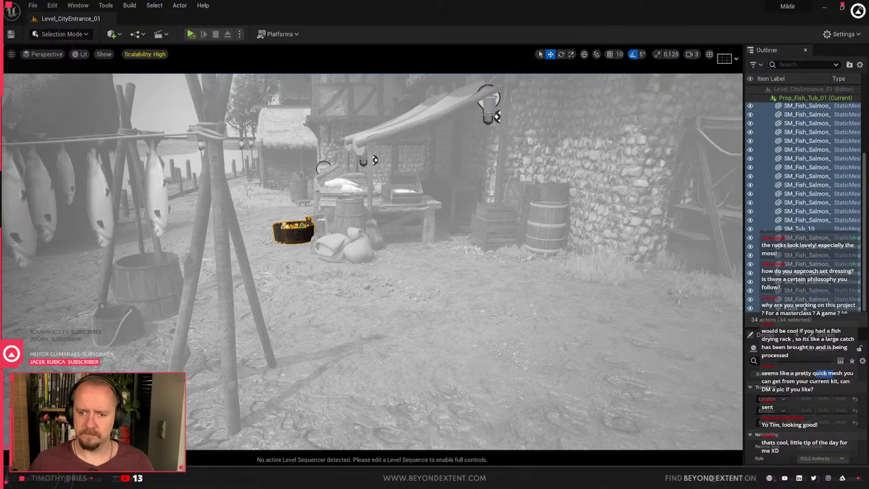
pyautogui.click(805, 309)
pyautogui.press('f')
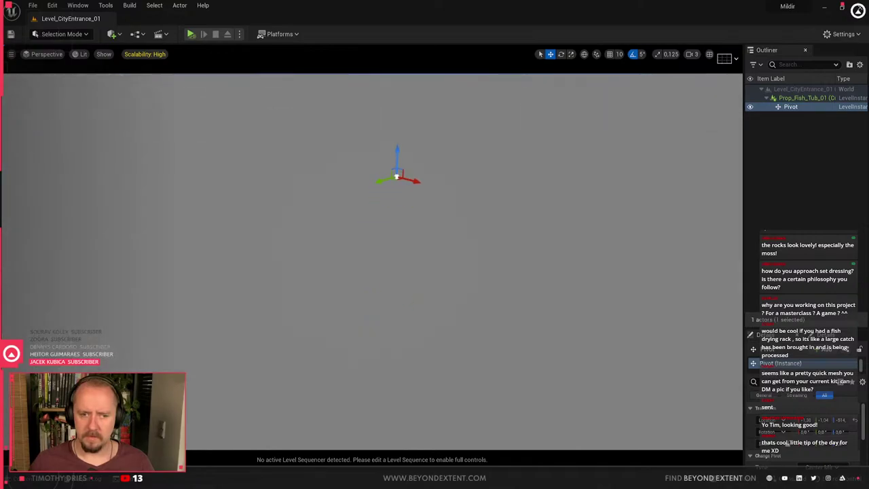
# Apply the pivot change to move the level instance's pivot from its distant spot to the tub's centre
pyautogui.moveTo(373, 262); pyautogui.dragTo(372, 102, button='right')
pyautogui.moveTo(699, 136); pyautogui.dragTo(699, 323, button='right')
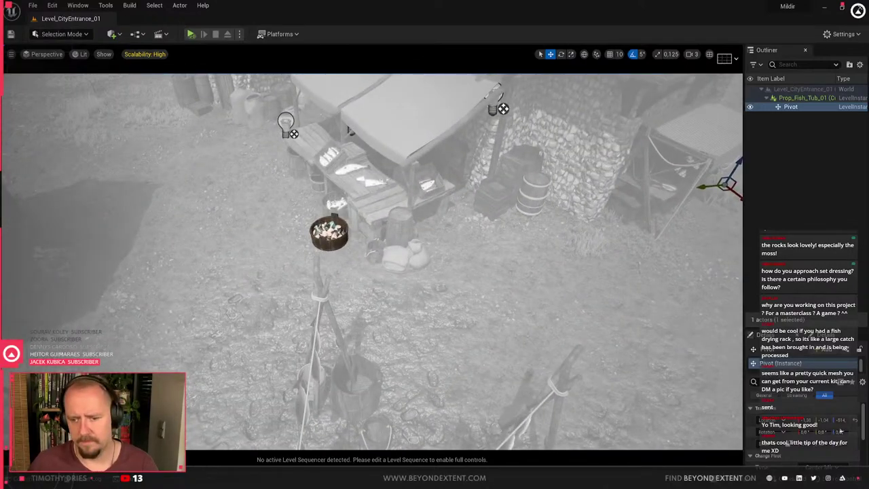
pyautogui.moveTo(800, 327); pyautogui.dragTo(806, 196)
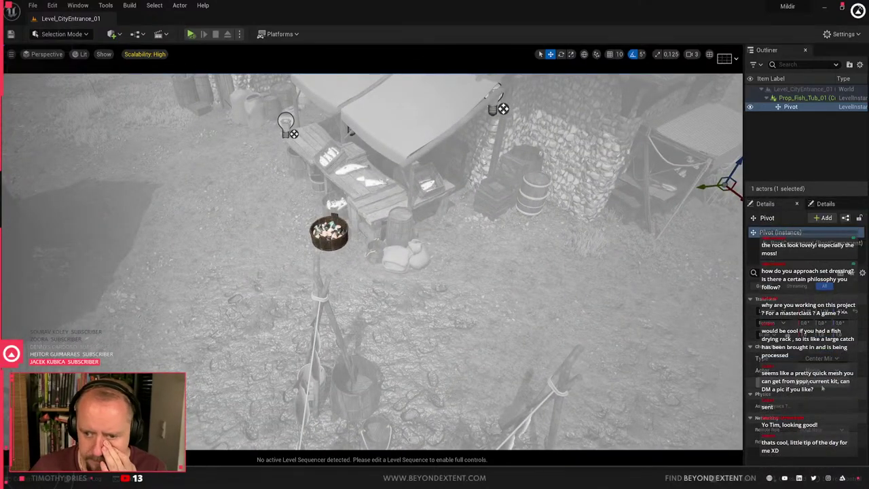
pyautogui.click(820, 383)
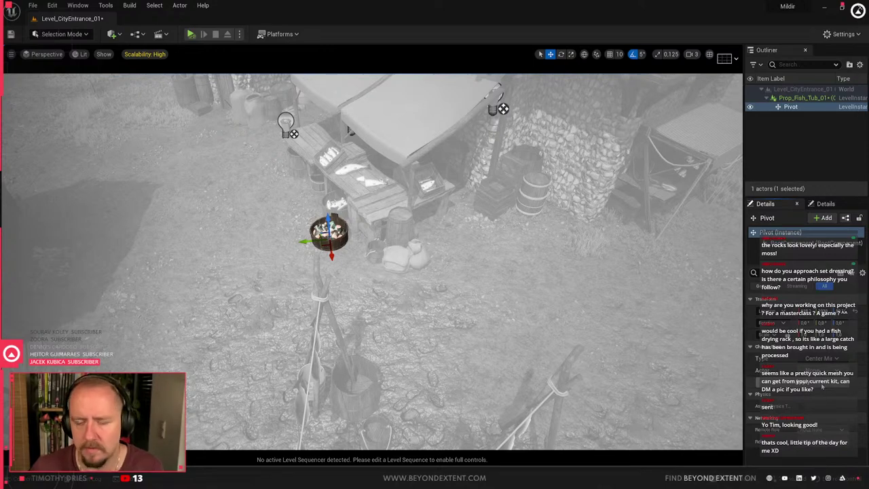
pyautogui.moveTo(501, 267); pyautogui.dragTo(461, 231, button='right')
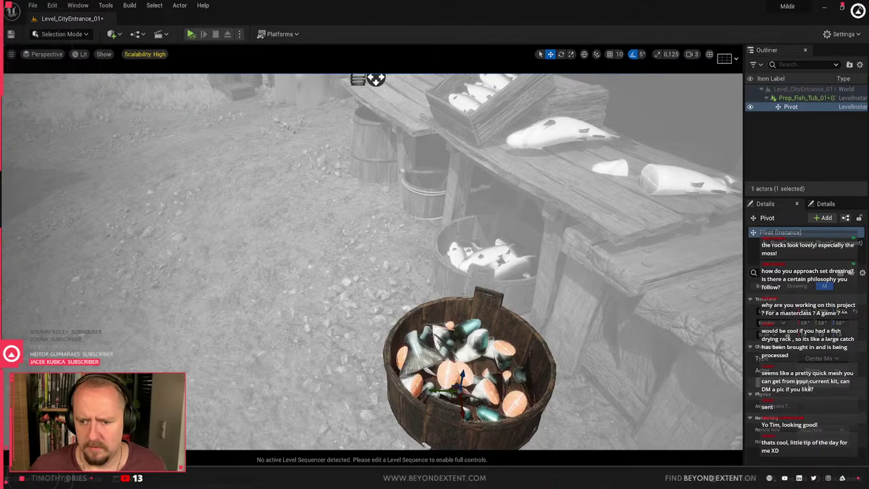
# Clear the selection, leave level instance editing with the pivot change saved, and select the Prop_Fish_Tub_01 instance
pyautogui.click(794, 90)
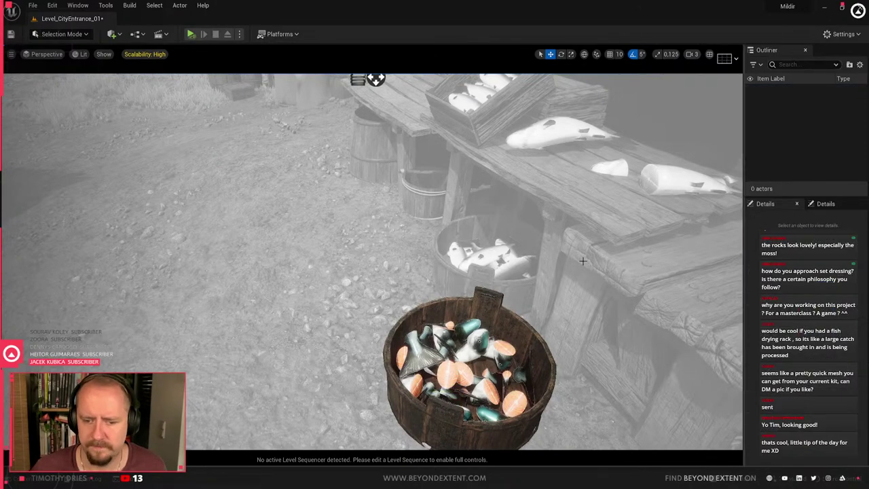
pyautogui.press('Escape')
pyautogui.click(452, 267)
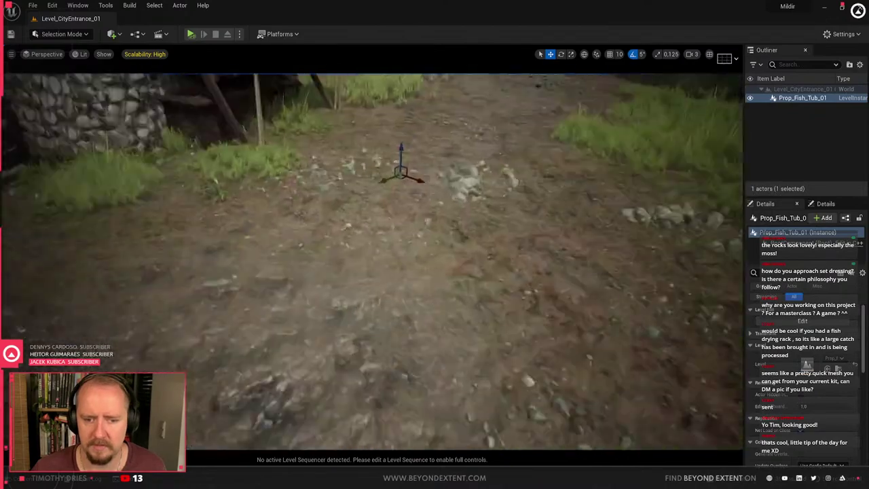
# Bring the fish tub instance back to the awning stall and set it on the ground close to the table front
pyautogui.press('s')
pyautogui.moveTo(482, 238); pyautogui.dragTo(483, 239, button='right')
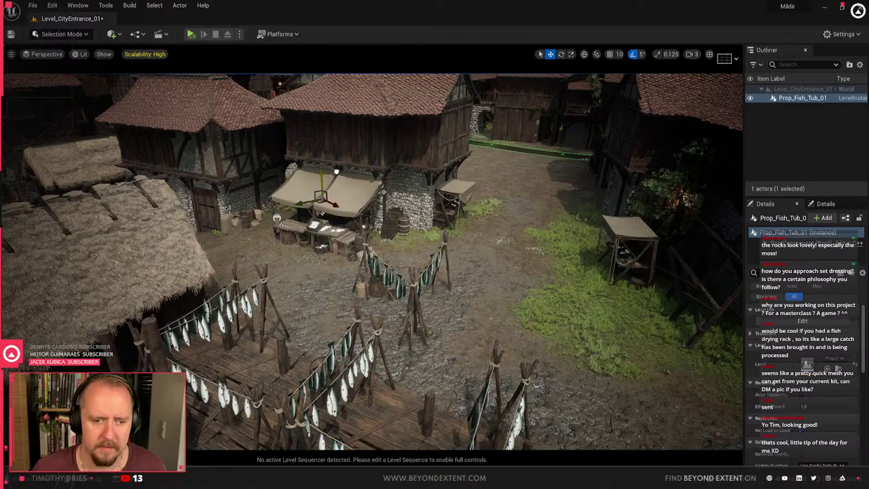
pyautogui.press('f')
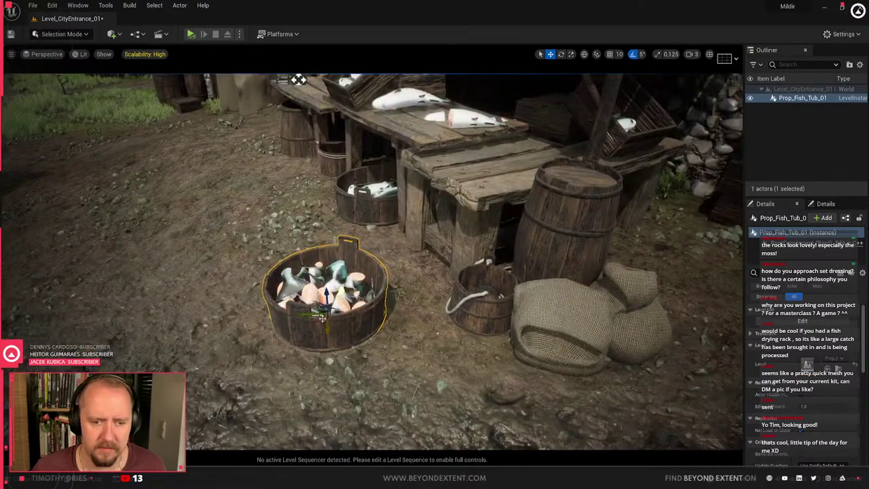
pyautogui.moveTo(322, 317); pyautogui.dragTo(371, 277)
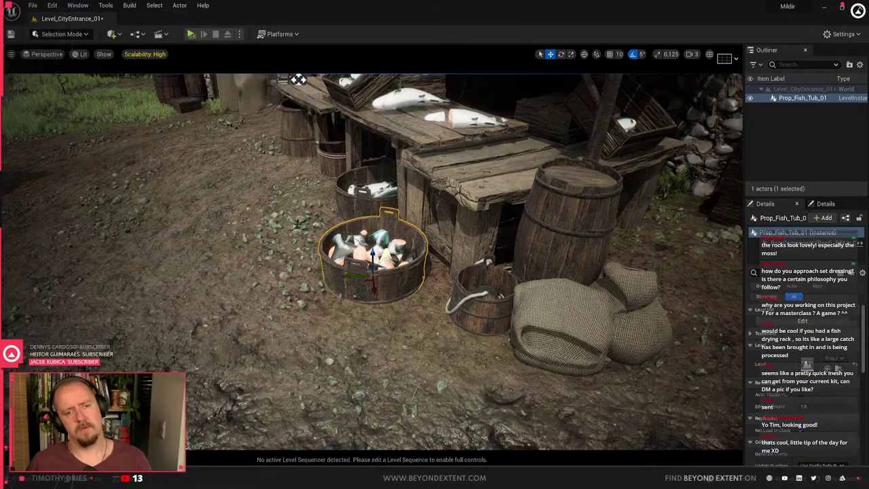
pyautogui.press('Escape')
pyautogui.click(248, 209)
pyautogui.moveTo(249, 209); pyautogui.dragTo(249, 209, button='right')
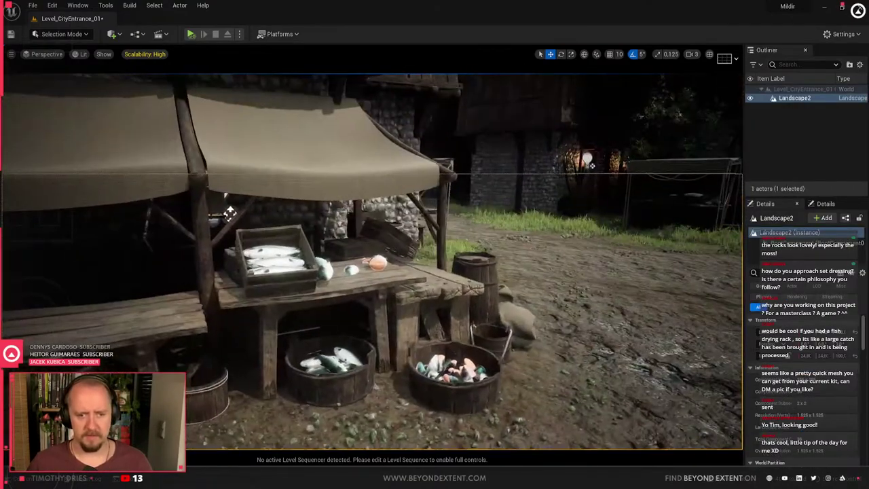
# Place a Prop_Fish_Tub_01 instance on the ground beside the stall's lantern table
pyautogui.click(454, 372)
pyautogui.moveTo(453, 372); pyautogui.dragTo(454, 373, button='right')
pyautogui.moveTo(491, 461); pyautogui.dragTo(288, 82, button='right')
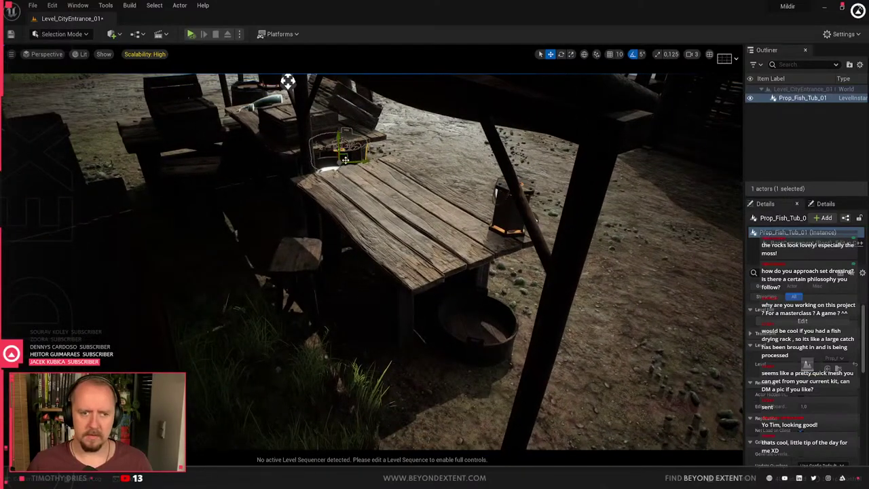
pyautogui.moveTo(344, 159); pyautogui.dragTo(434, 441)
pyautogui.moveTo(435, 442); pyautogui.dragTo(407, 322, button='right')
pyautogui.press('Escape')
# Place SM_Fish_Salmon_02 and two SM_Cutting_Board_01 boards side by side on the table with the lantern
pyautogui.click(356, 272)
pyautogui.press('Escape')
pyautogui.click(248, 251)
pyautogui.click(216, 228)
pyautogui.moveTo(216, 228); pyautogui.dragTo(225, 252, button='right')
pyautogui.hotkey('ctrl', 'space')
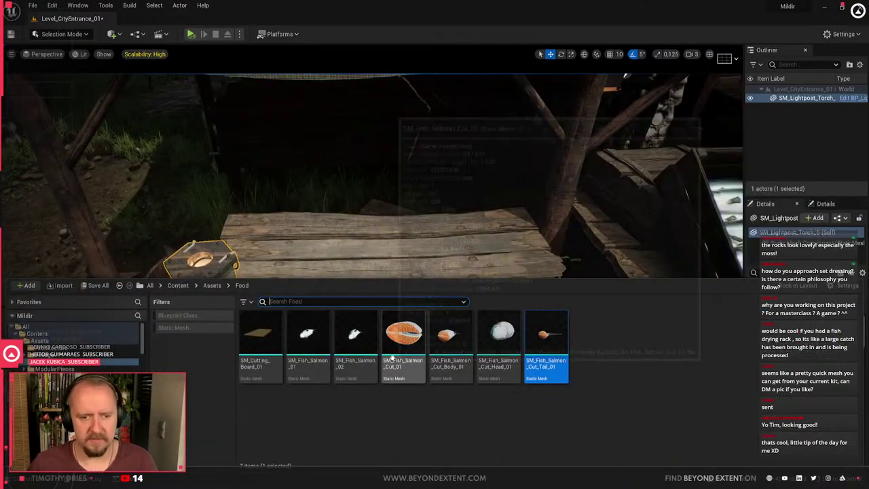
pyautogui.moveTo(354, 333); pyautogui.dragTo(367, 270)
pyautogui.hotkey('ctrl', 'space')
pyautogui.moveTo(281, 336); pyautogui.dragTo(350, 279)
pyautogui.press('e')
pyautogui.press('w')
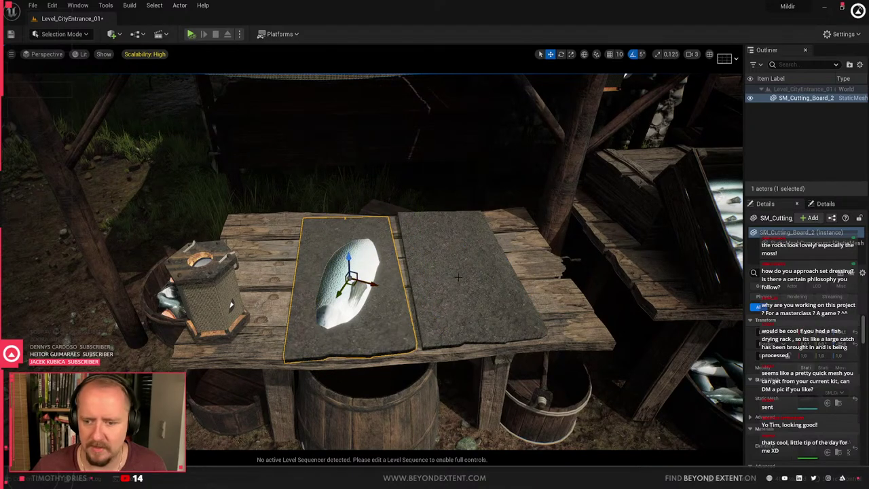
# Apply the MI_VtxBlnd_Clean_01 material from the Trimsheets folder to both cutting boards
pyautogui.hotkey('ctrl', 'space')
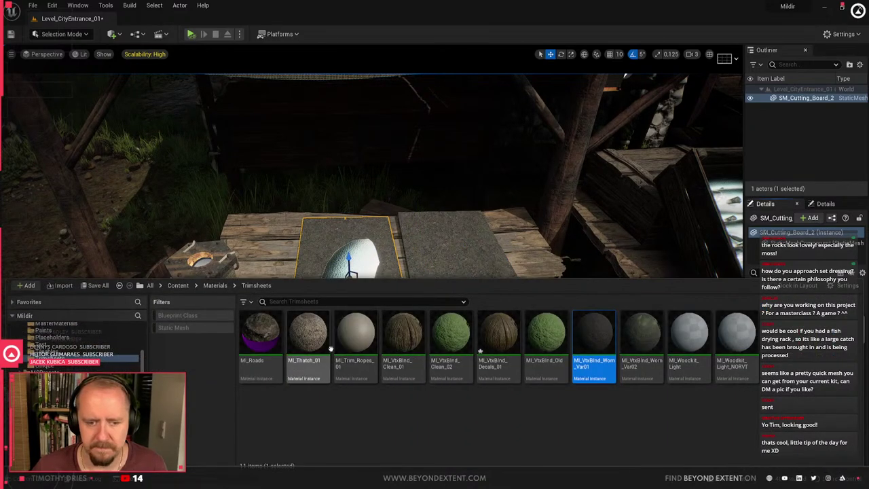
pyautogui.moveTo(400, 334); pyautogui.dragTo(467, 228)
pyautogui.hotkey('ctrl', 'space')
pyautogui.moveTo(403, 332); pyautogui.dragTo(378, 231)
pyautogui.click(352, 258)
# Locate the placed salmon's SM_Fish_Salmon_02 mesh in the Food folder and examine its asset information and available actions
pyautogui.moveTo(378, 232); pyautogui.dragTo(401, 285, button='right')
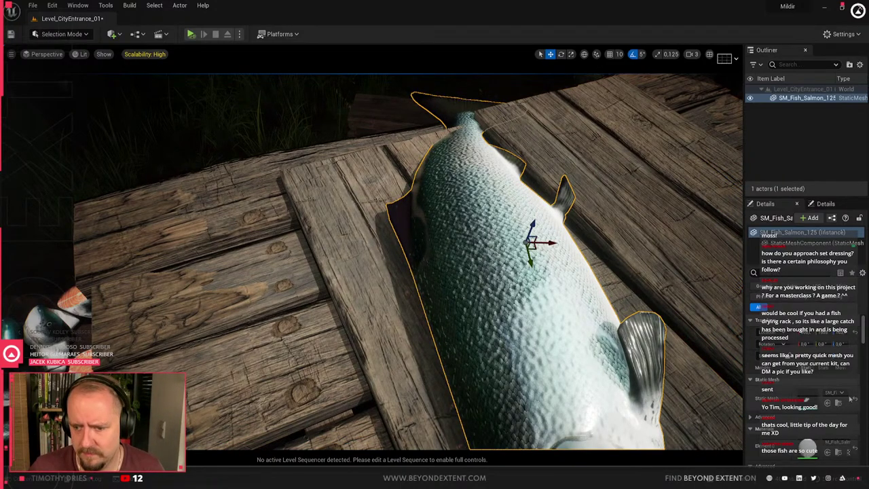
pyautogui.hotkey('ctrl', 'b')
pyautogui.rightClick(347, 343)
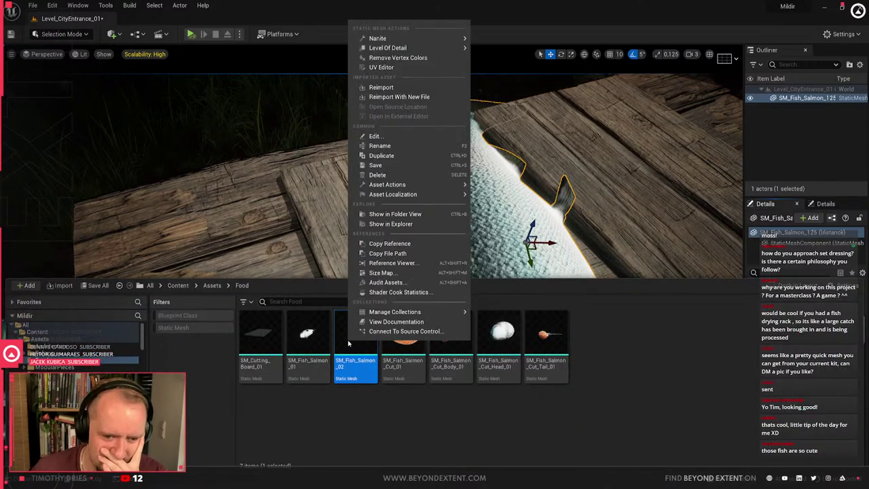
pyautogui.click(354, 427)
pyautogui.click(354, 355)
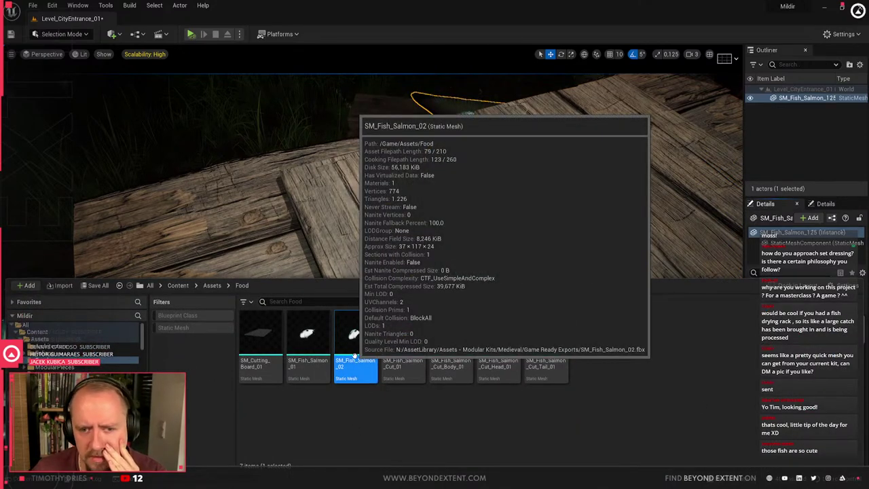
pyautogui.rightClick(354, 355)
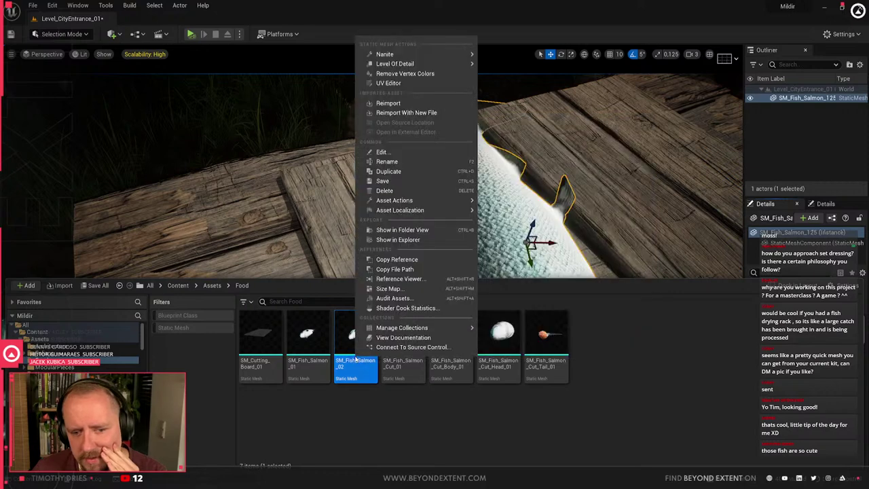
pyautogui.click(353, 427)
pyautogui.doubleClick(354, 340)
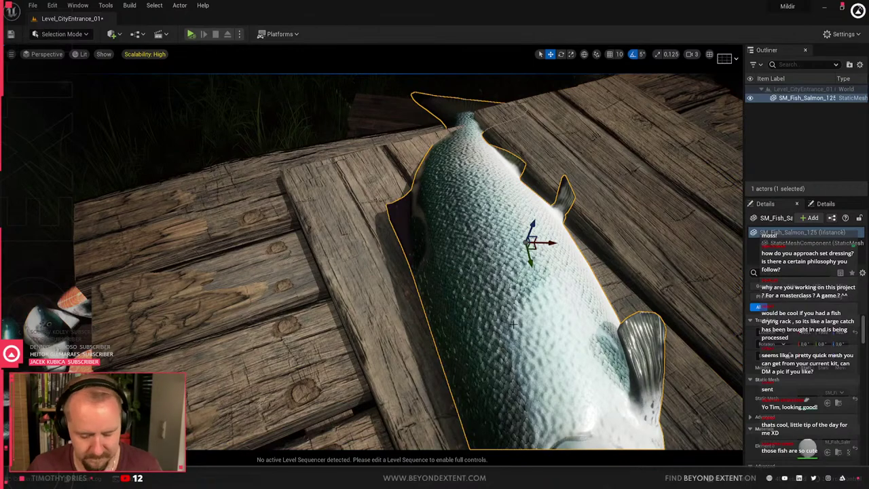
# Run an asset audit on the SM_Fish_Salmon_02 mesh to inspect its data, and put the audit window away
pyautogui.hotkey('ctrl', 'space')
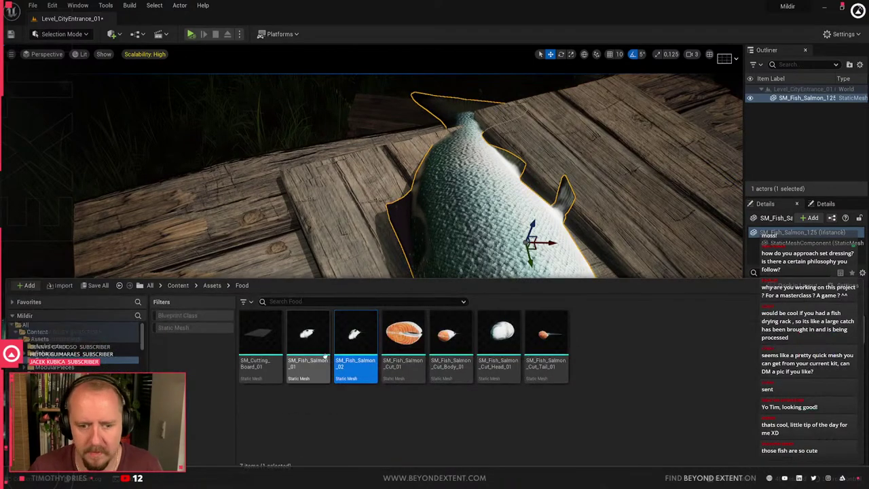
pyautogui.rightClick(350, 339)
pyautogui.moveTo(415, 197)
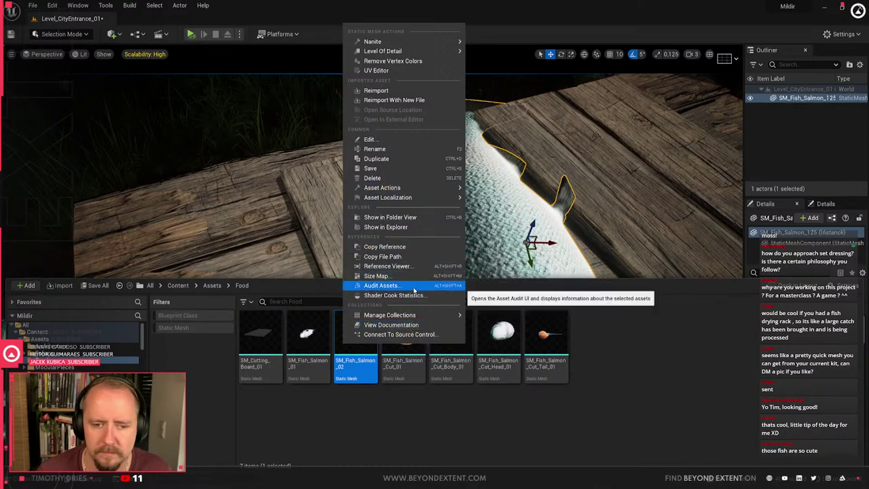
pyautogui.click(413, 286)
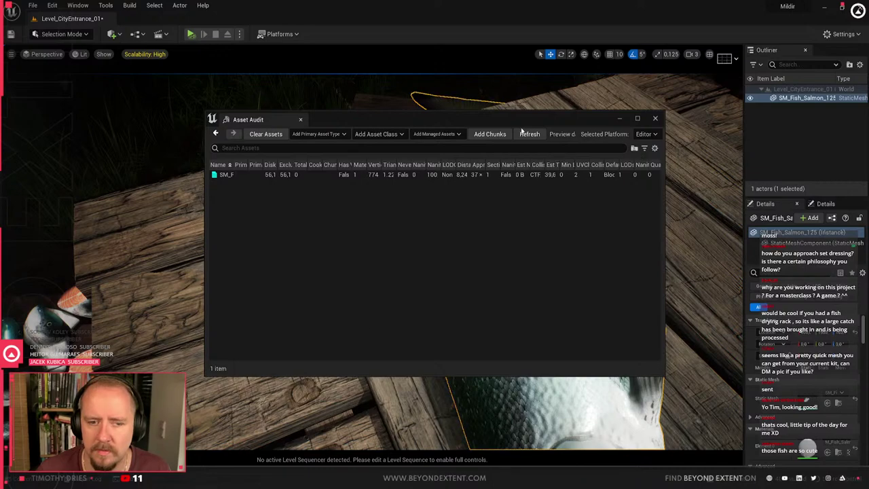
pyautogui.click(622, 119)
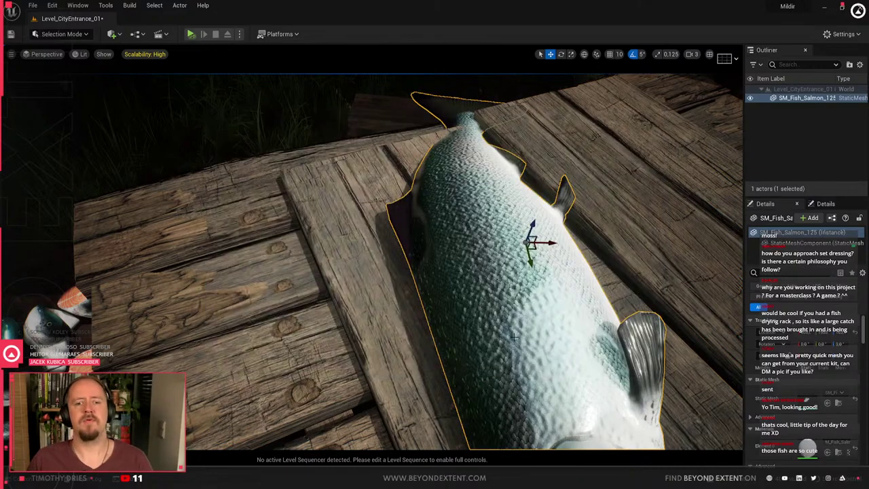
# Rotate the salmon on the cutting boards by 5° and lower it slightly onto the wood
pyautogui.press('Escape')
pyautogui.moveTo(544, 366); pyautogui.dragTo(489, 359, button='right')
pyautogui.click(544, 366)
pyautogui.click(519, 325)
pyautogui.moveTo(519, 325); pyautogui.dragTo(577, 325, button='right')
pyautogui.moveTo(434, 272); pyautogui.dragTo(360, 272, button='right')
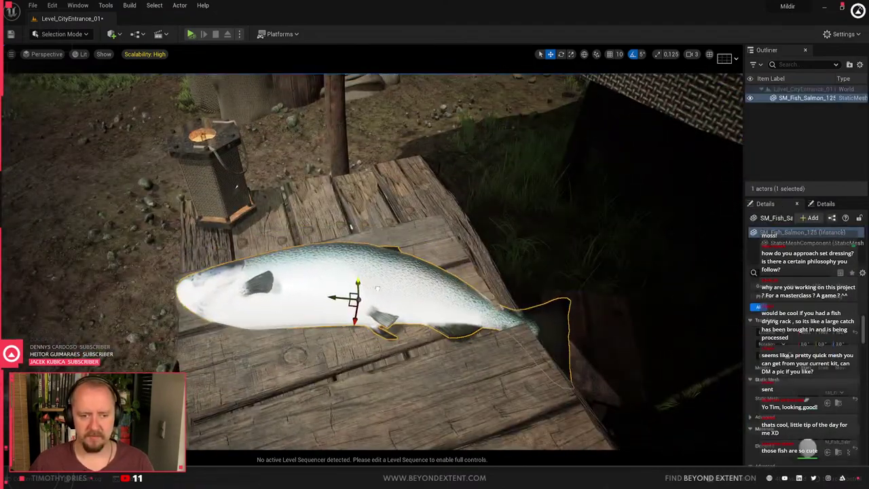
pyautogui.moveTo(379, 291); pyautogui.dragTo(496, 252, button='right')
pyautogui.press('e')
pyautogui.moveTo(363, 254)
pyautogui.mouseDown()
pyautogui.moveTo(335, 269)
pyautogui.moveTo(350, 265)
pyautogui.mouseUp()
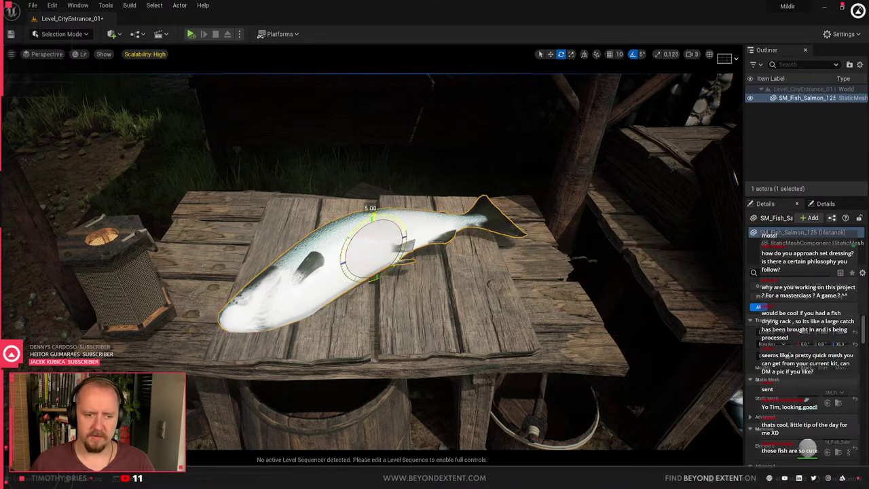
pyautogui.press('w')
pyautogui.moveTo(375, 227); pyautogui.dragTo(377, 232)
pyautogui.press('Escape')
# Search the Assets folder for "knife" to find a prop to go with the salmon on the table
pyautogui.moveTo(339, 272); pyautogui.dragTo(523, 245, button='right')
pyautogui.moveTo(296, 279); pyautogui.dragTo(296, 279, button='right')
pyautogui.click(512, 288)
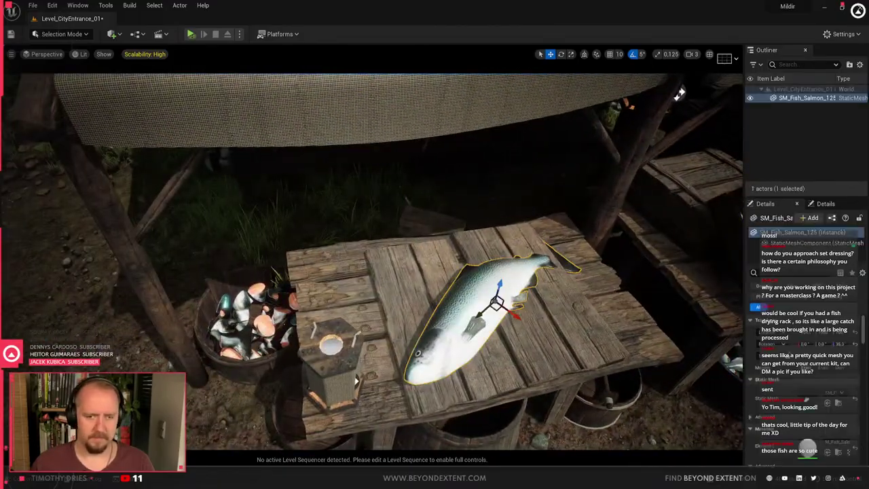
pyautogui.hotkey('ctrl', 'b')
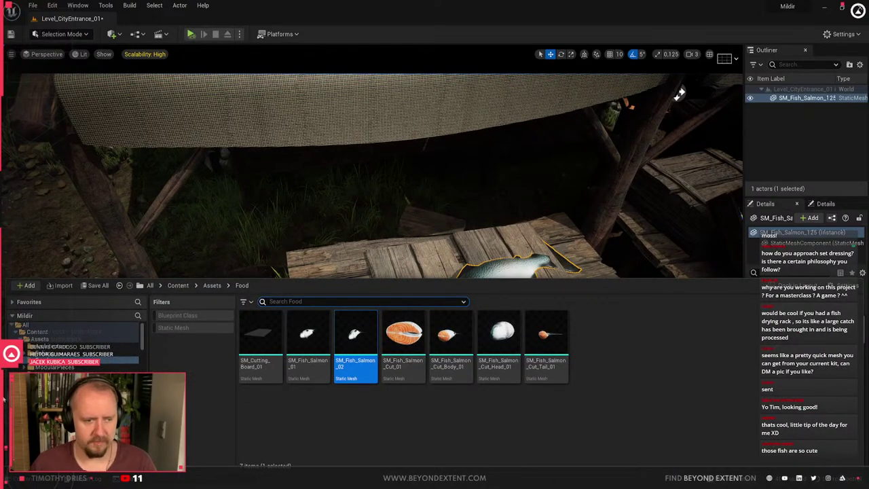
pyautogui.click(41, 339)
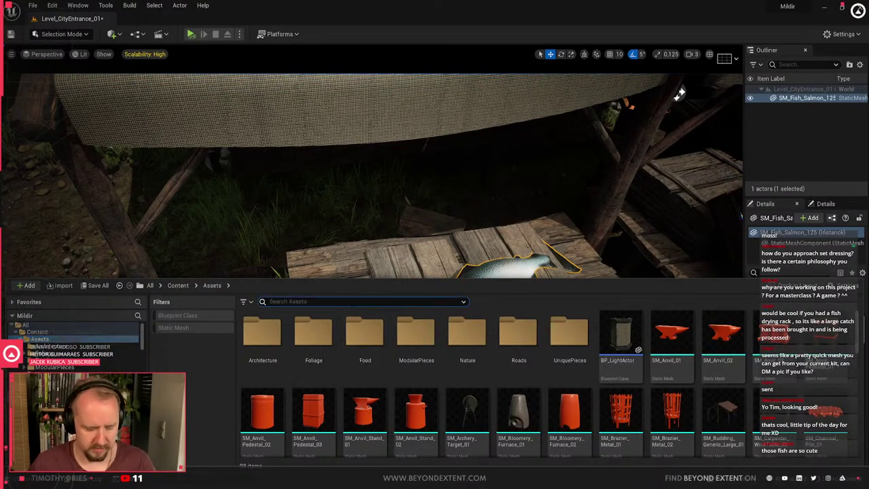
pyautogui.press('BackSpace')
pyautogui.write('knife')
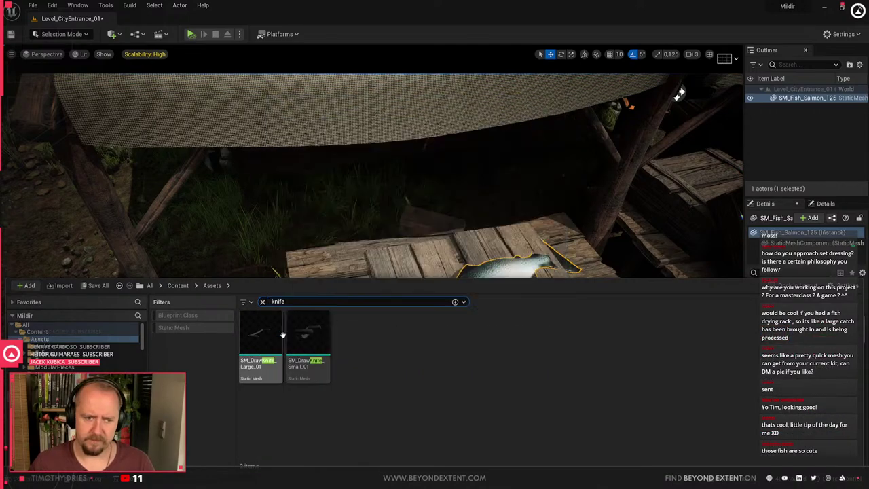
# Clear the knife search and browse the Assets folder for other props that suit the fish table
pyautogui.press('BackSpace')
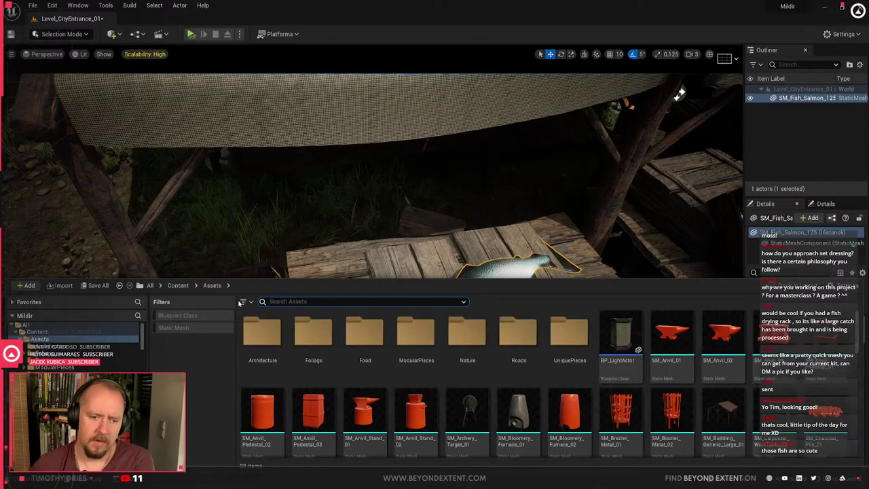
pyautogui.scroll(-3, 649, 394)
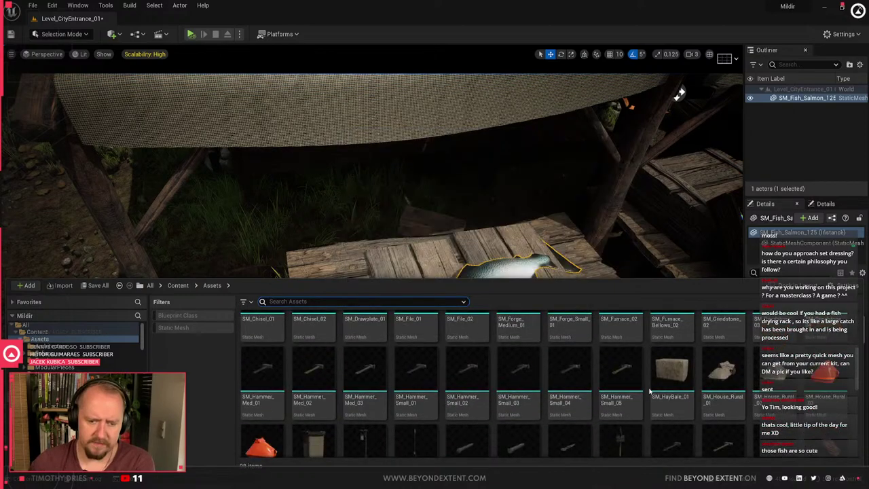
pyautogui.scroll(-15, 645, 387)
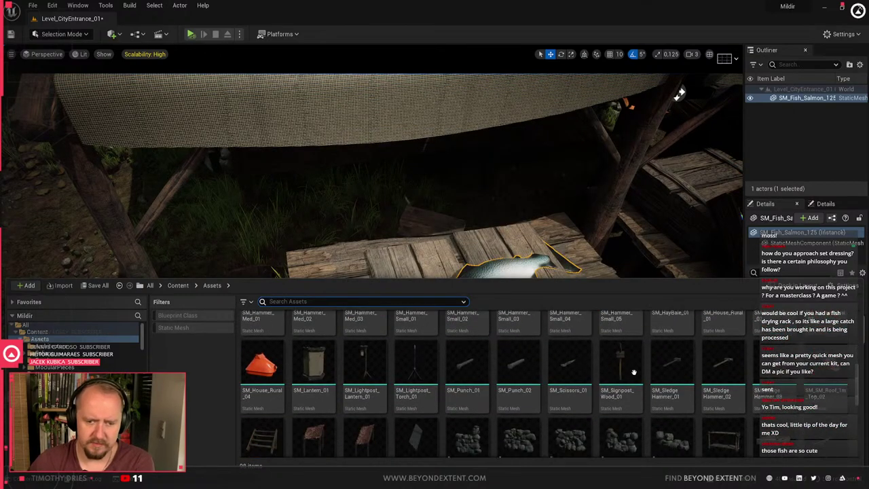
pyautogui.scroll(-4, 635, 370)
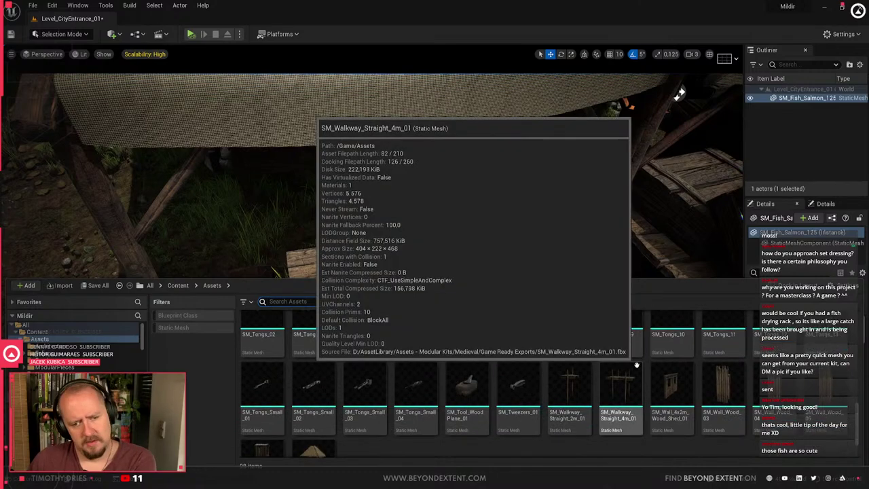
pyautogui.scroll(20, 611, 373)
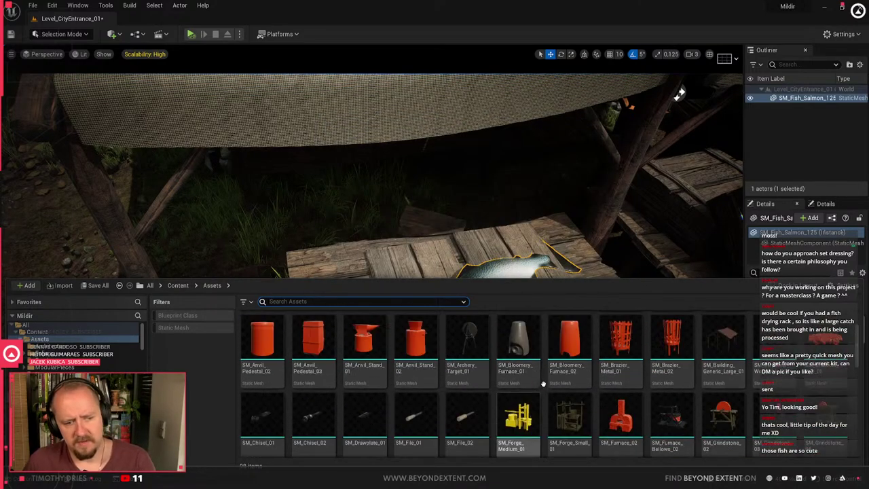
# Filter the Assets folder to static meshes and look through them for table props, continuing into the TableWare collection
pyautogui.click(183, 327)
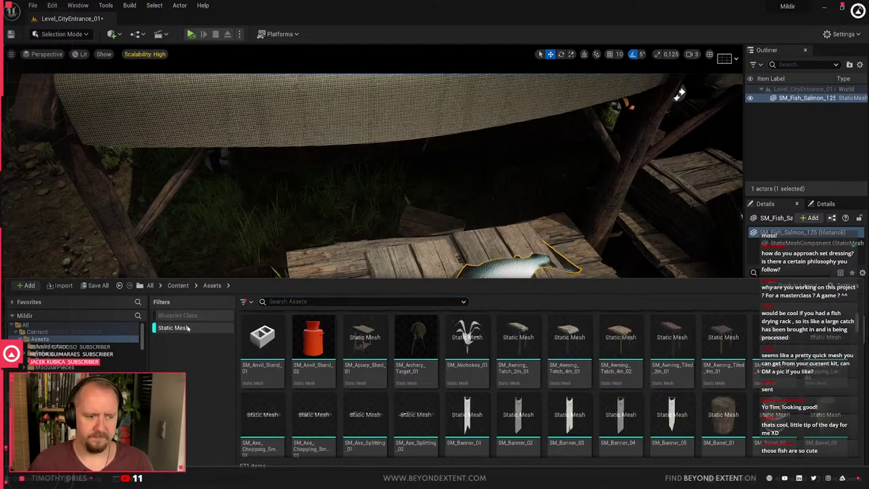
pyautogui.scroll(-3, 605, 374)
pyautogui.scroll(-5, 605, 373)
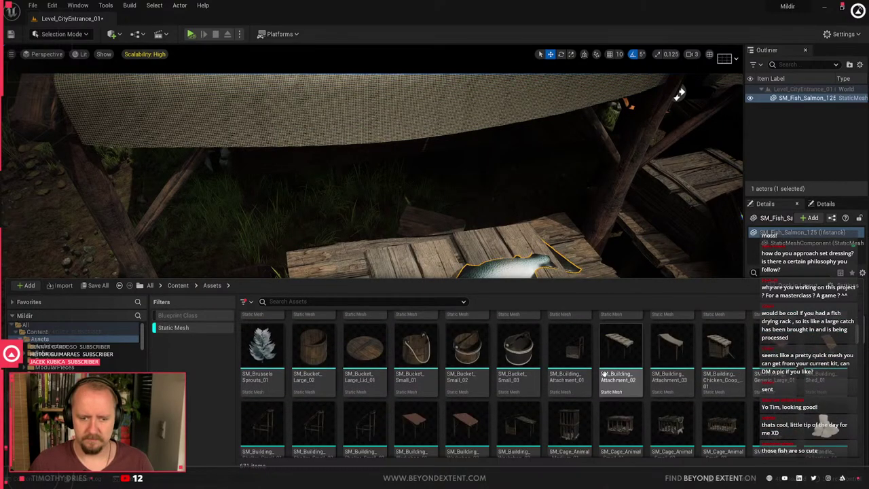
pyautogui.scroll(-1, 605, 375)
pyautogui.scroll(-3, 604, 374)
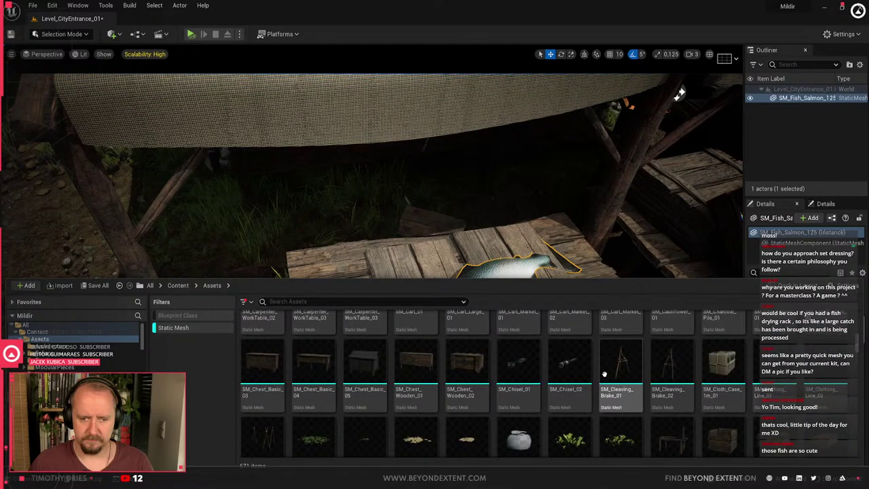
pyautogui.scroll(-4, 605, 373)
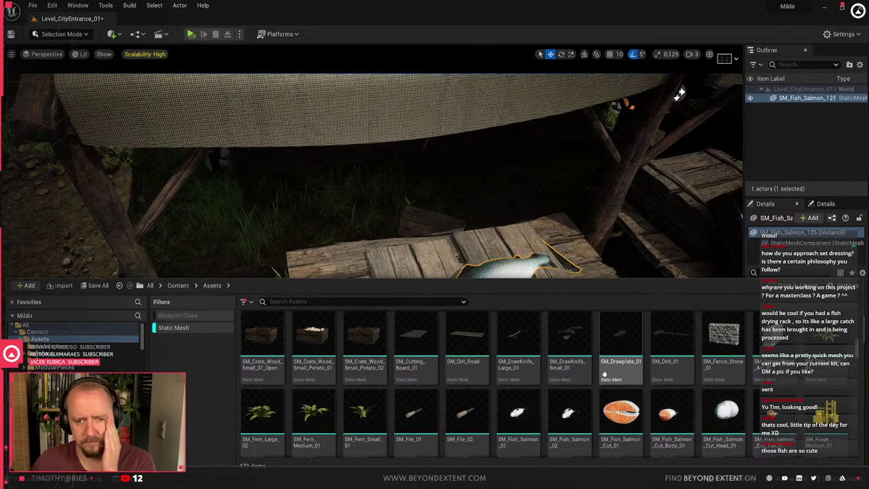
pyautogui.scroll(-3, 605, 374)
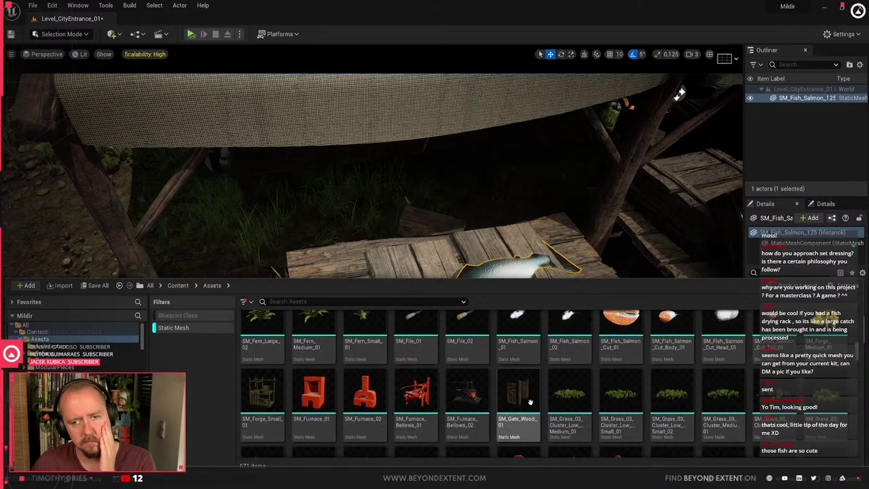
pyautogui.scroll(-4, 531, 403)
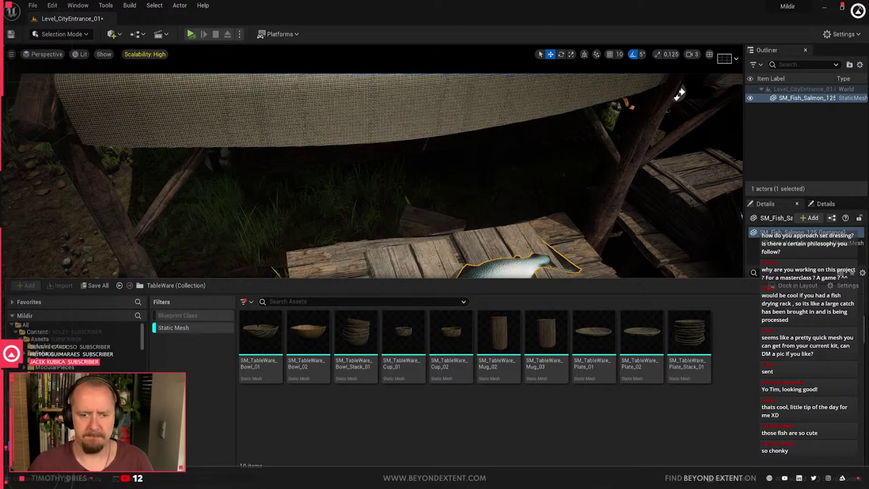
# Try the SM_TableWare_Bowl_02 mesh on the back corner of the cutting table, and delete it again
pyautogui.click(679, 94)
pyautogui.click(462, 340)
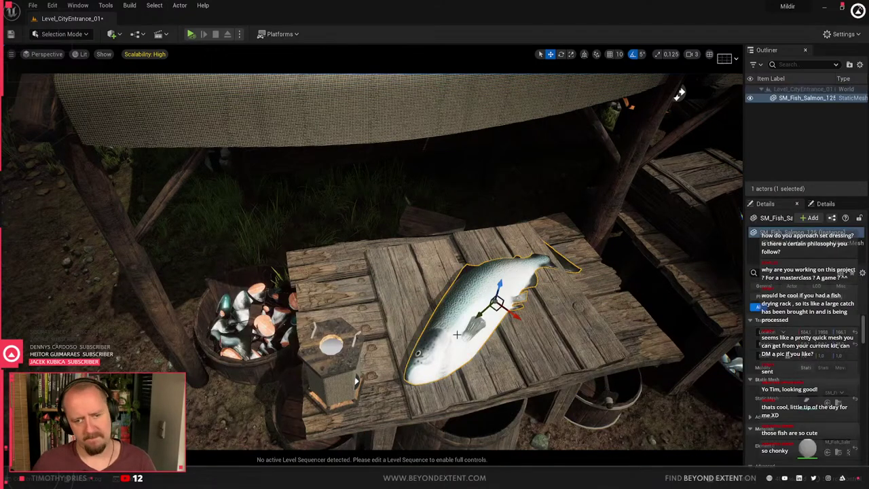
pyautogui.hotkey('ctrl', 'space')
pyautogui.moveTo(309, 333); pyautogui.dragTo(343, 269)
pyautogui.hotkey('ctrl', 'space')
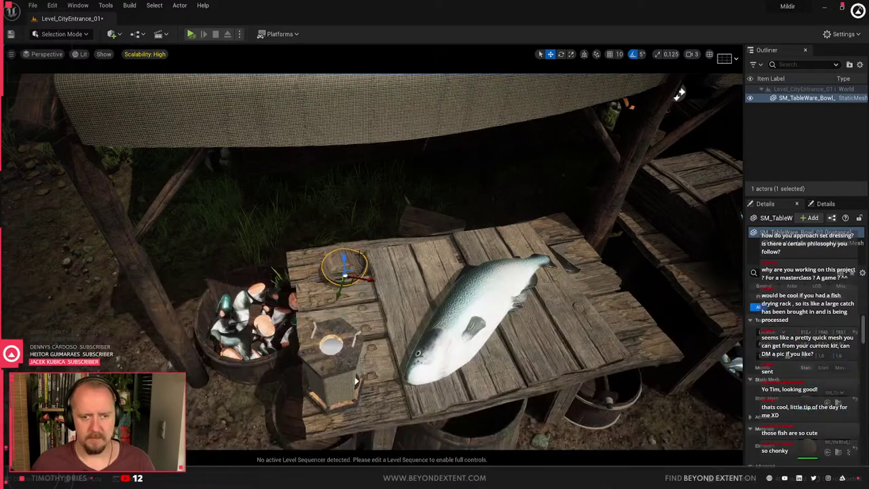
pyautogui.press('Delete')
# Place SM_TableWare_Bowl_02 on the cutting table's back corner and SM_TableWare_Plate_02 beside it, and clear the selection
pyautogui.hotkey('ctrl', 'space')
pyautogui.moveTo(306, 330); pyautogui.dragTo(347, 260)
pyautogui.hotkey('ctrl', 'space')
pyautogui.moveTo(642, 336); pyautogui.dragTo(316, 294)
pyautogui.press('Escape')
pyautogui.moveTo(317, 295); pyautogui.dragTo(231, 294, button='right')
pyautogui.moveTo(183, 210); pyautogui.dragTo(181, 207, button='right')
pyautogui.hotkey('ctrl', 'space')
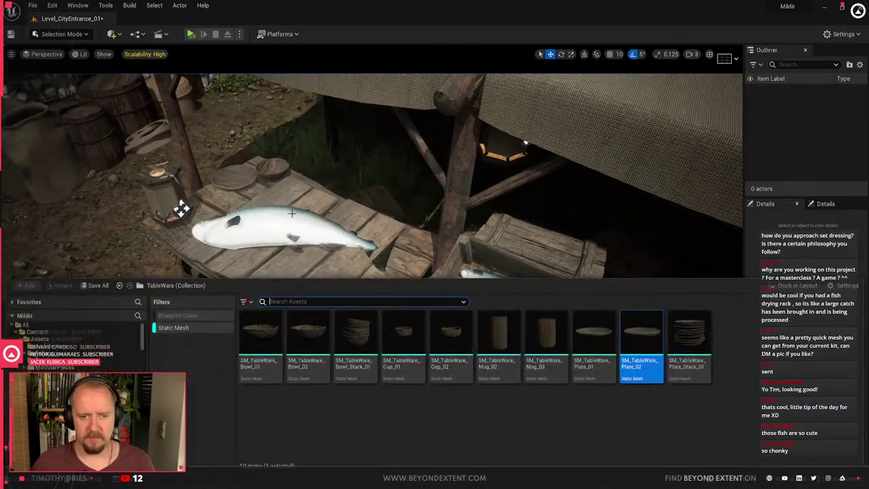
# Select the whole salmon on the table and browse to the salmon meshes in the Food folder
pyautogui.click(293, 216)
pyautogui.moveTo(293, 216); pyautogui.dragTo(328, 232, button='right')
pyautogui.hotkey('ctrl', 'space')
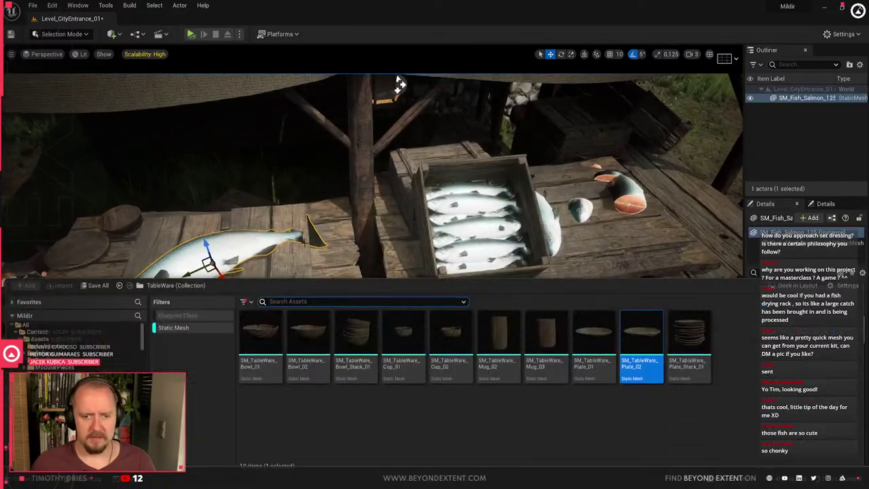
pyautogui.hotkey('ctrl', 'b')
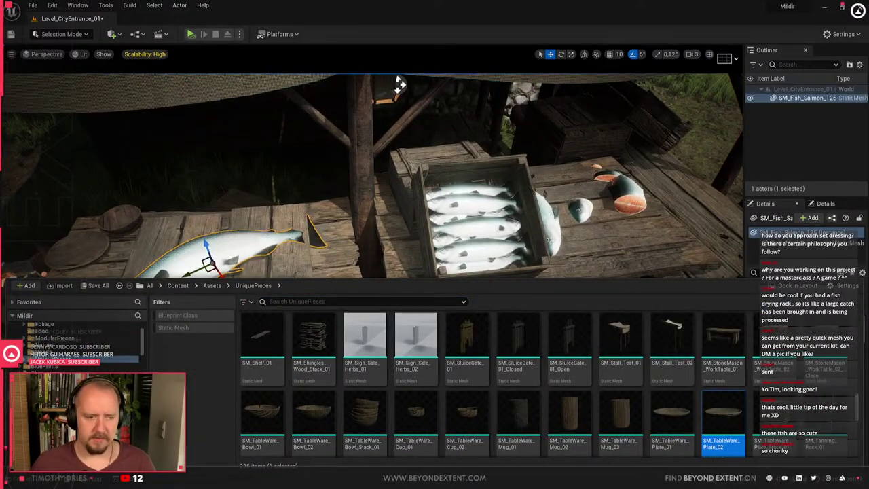
pyautogui.click(204, 255)
pyautogui.hotkey('ctrl', 'space')
# Place SM_Fish_Salmon_Cut_01 on the table beside the whole salmon and rotate it 90° to lie flat
pyautogui.moveTo(404, 333); pyautogui.dragTo(292, 262)
pyautogui.press('e')
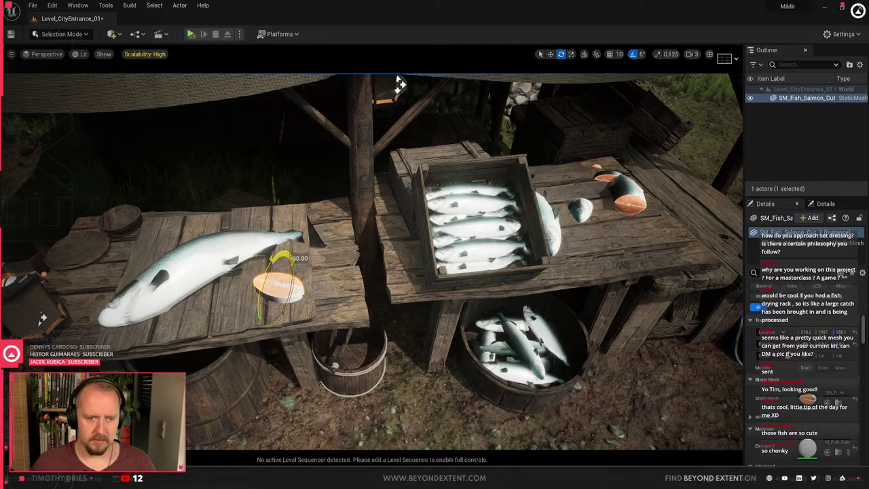
pyautogui.press('w')
pyautogui.press('f')
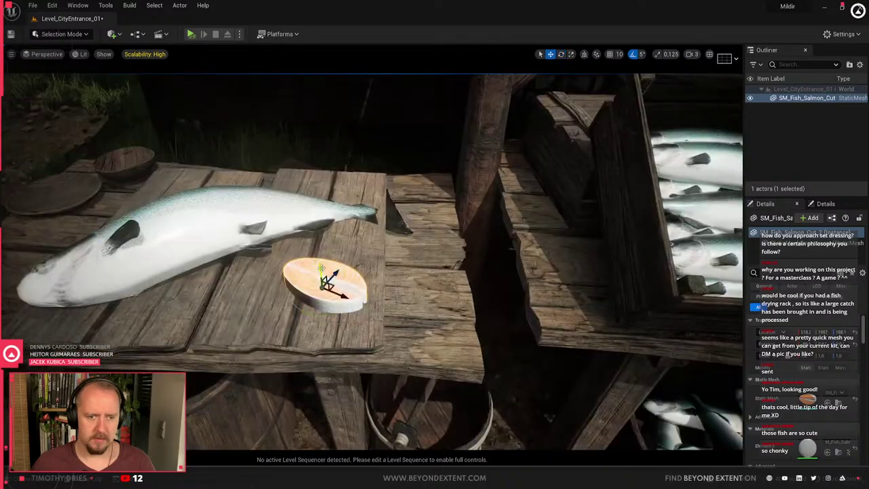
# Replace the whole salmon beside the cut slice with SM_Fish_Salmon_Cut_Body_01, rotated and moved to rest on the table
pyautogui.click(238, 222)
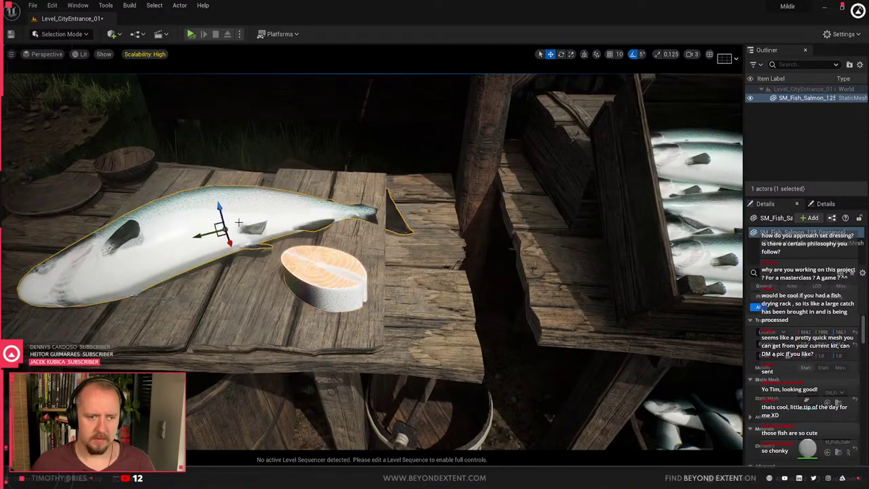
pyautogui.press('Delete')
pyautogui.hotkey('ctrl', 'space')
pyautogui.click(451, 340)
pyautogui.moveTo(316, 184); pyautogui.dragTo(340, 163)
pyautogui.press('e')
pyautogui.press('w')
pyautogui.moveTo(307, 217); pyautogui.dragTo(383, 208, button='middle')
pyautogui.hotkey('ctrl', 'space')
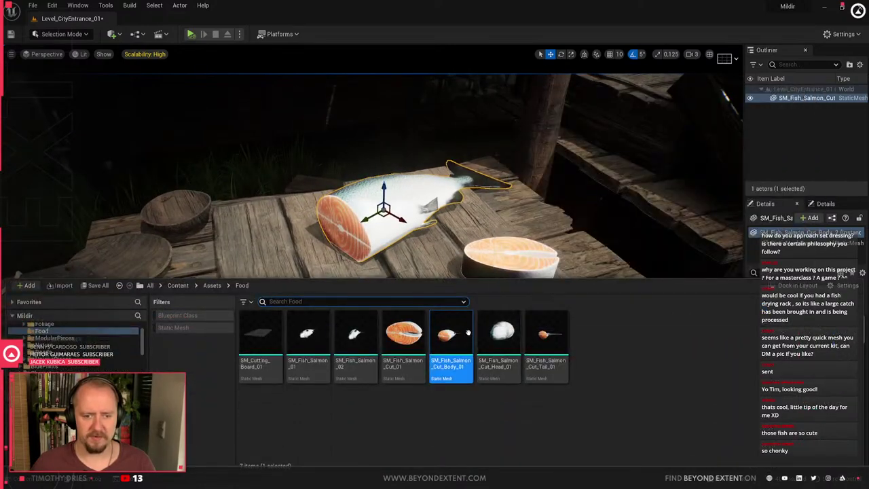
pyautogui.click(404, 337)
pyautogui.moveTo(442, 244); pyautogui.dragTo(360, 281)
pyautogui.press('e')
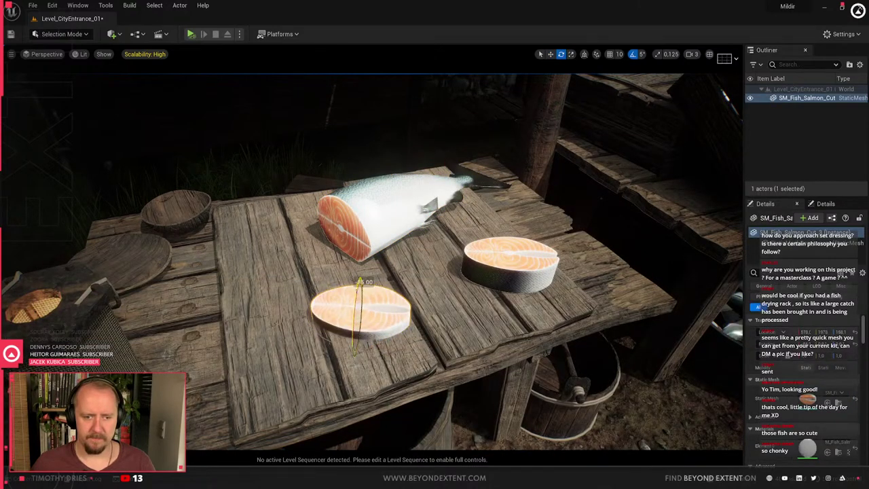
pyautogui.press('w')
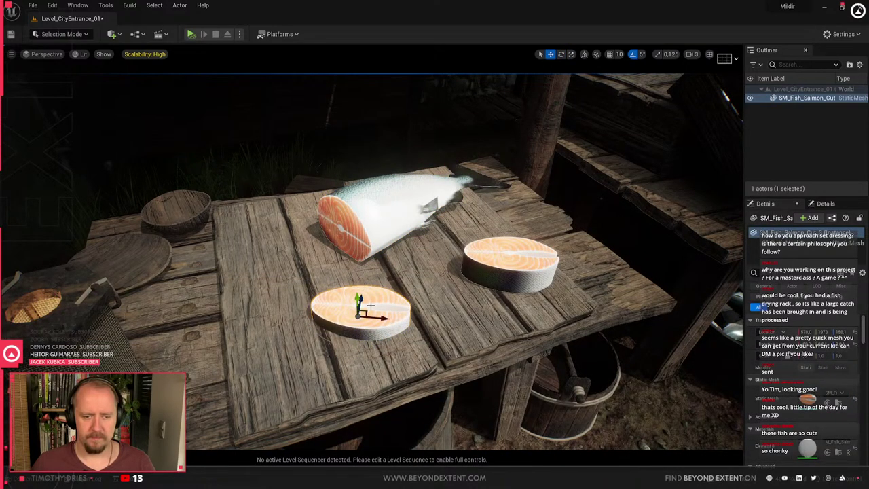
pyautogui.press('Delete')
# Duplicate the salmon slice next to the original, rotate the copy about 35° and adjust its scale slightly
pyautogui.click(517, 256)
pyautogui.keyDown('alt'); pyautogui.moveTo(511, 259); pyautogui.dragTo(405, 297); pyautogui.keyUp('alt')
pyautogui.press('e')
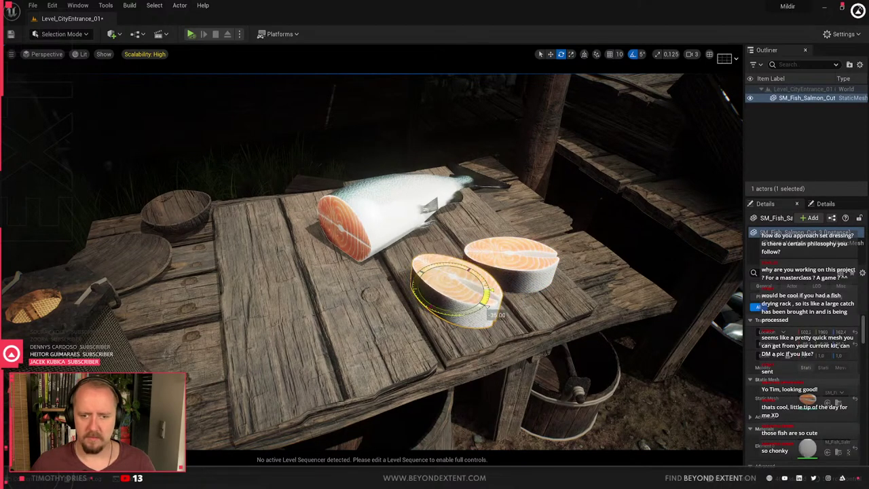
pyautogui.press('r')
pyautogui.moveTo(454, 274)
pyautogui.mouseDown()
pyautogui.moveTo(443, 289)
pyautogui.moveTo(453, 280)
pyautogui.mouseUp()
pyautogui.press('w')
pyautogui.press('Escape')
# Delete the salmon head, body, slice and tail pieces from the table beside the crate of fish
pyautogui.press('s')
pyautogui.moveTo(453, 279); pyautogui.dragTo(516, 326, button='right')
pyautogui.press('w')
pyautogui.press('d')
pyautogui.press('w')
pyautogui.click(372, 318)
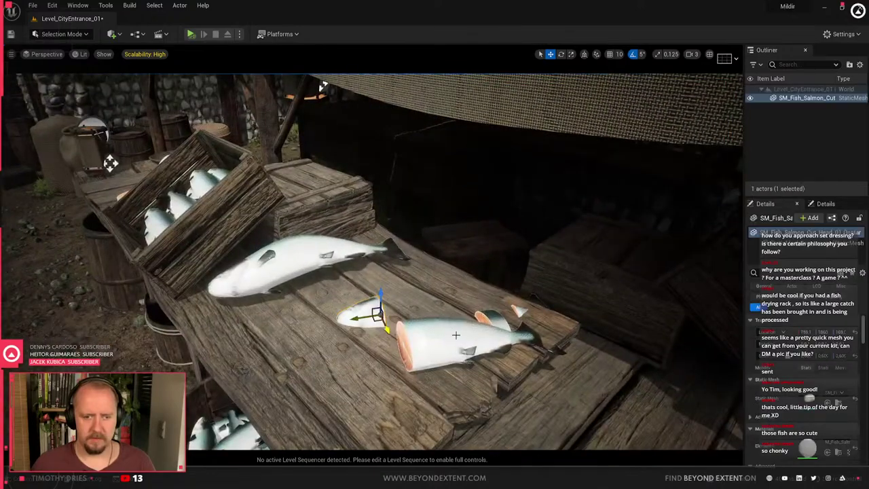
pyautogui.keyDown('shift'); pyautogui.click(456, 334); pyautogui.keyUp('shift')
pyautogui.keyDown('shift'); pyautogui.click(491, 316); pyautogui.keyUp('shift')
pyautogui.keyDown('shift'); pyautogui.click(519, 311); pyautogui.keyUp('shift')
pyautogui.press('Delete')
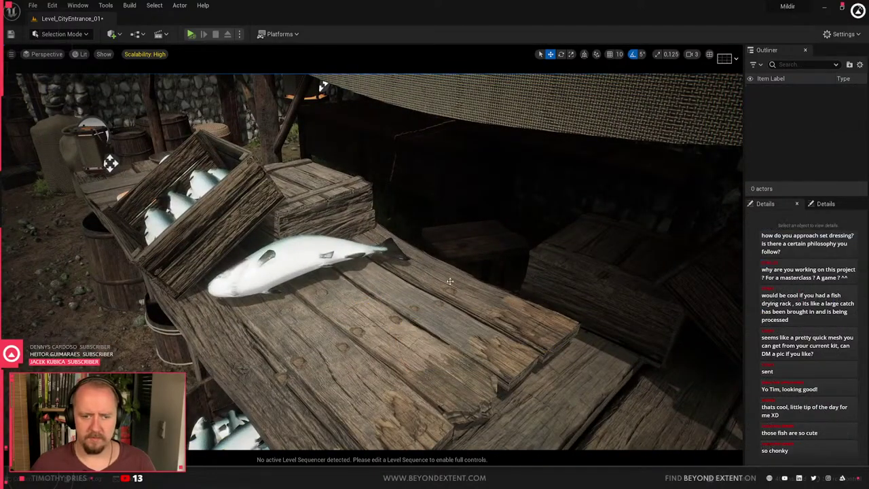
# Rotate and reposition the whole salmon beside the fish crate, and duplicate it so three large salmon lie side by side
pyautogui.click(318, 254)
pyautogui.press('e')
pyautogui.moveTo(329, 275); pyautogui.dragTo(339, 273)
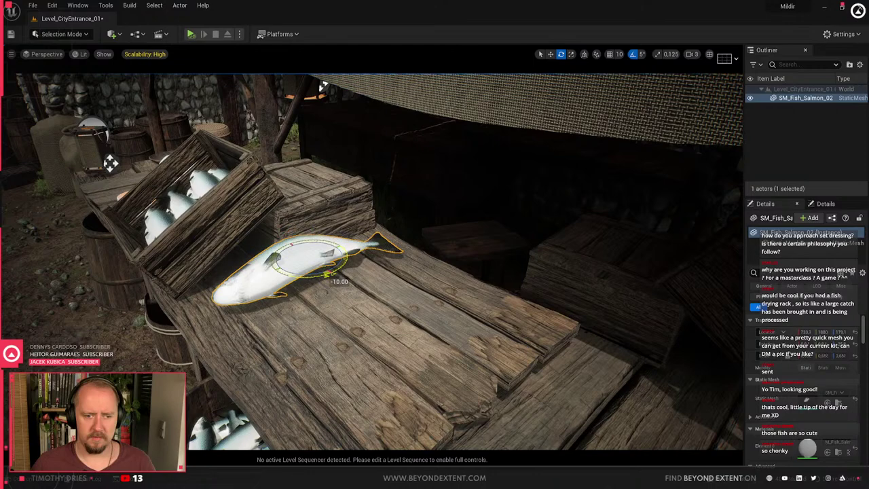
pyautogui.moveTo(309, 242); pyautogui.dragTo(359, 296)
pyautogui.press('e')
pyautogui.moveTo(358, 312); pyautogui.dragTo(516, 312, button='right')
pyautogui.moveTo(435, 272); pyautogui.dragTo(435, 251, button='right')
pyautogui.moveTo(443, 288); pyautogui.dragTo(530, 270)
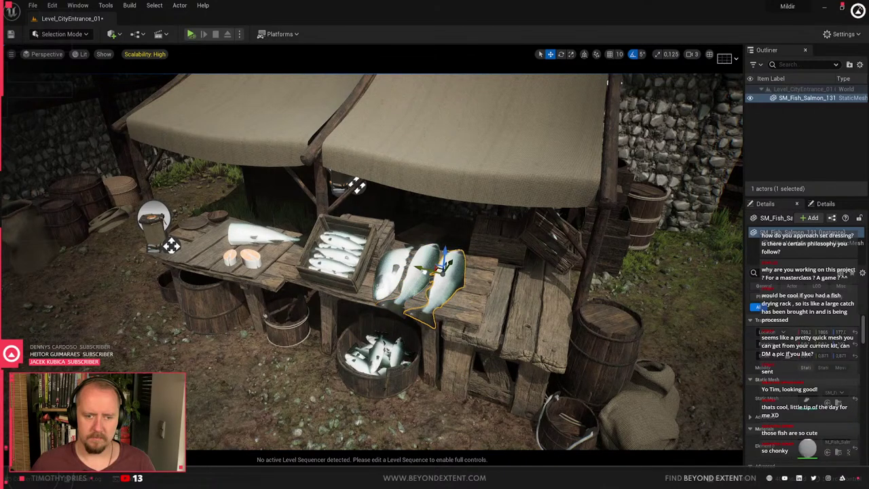
# Swap the static mesh of the newest salmon copy beside the crate, adjust its placement and undo the last change
pyautogui.click(834, 392)
pyautogui.click(807, 330)
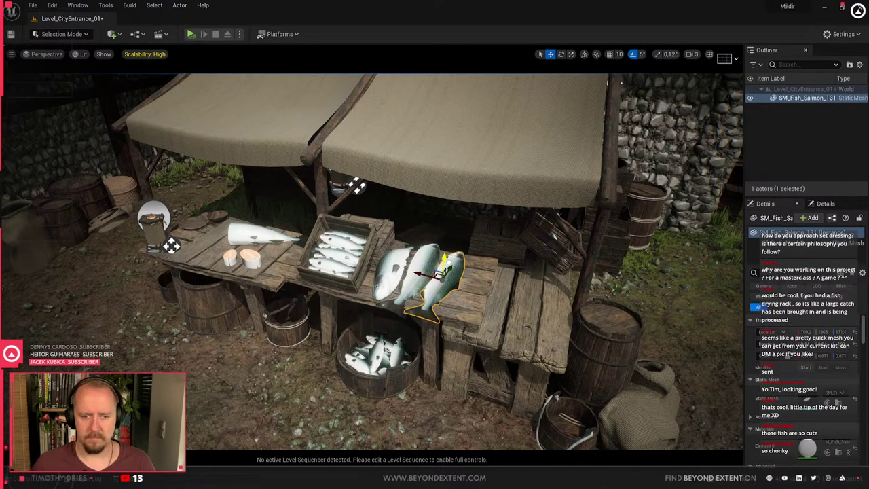
pyautogui.press('e')
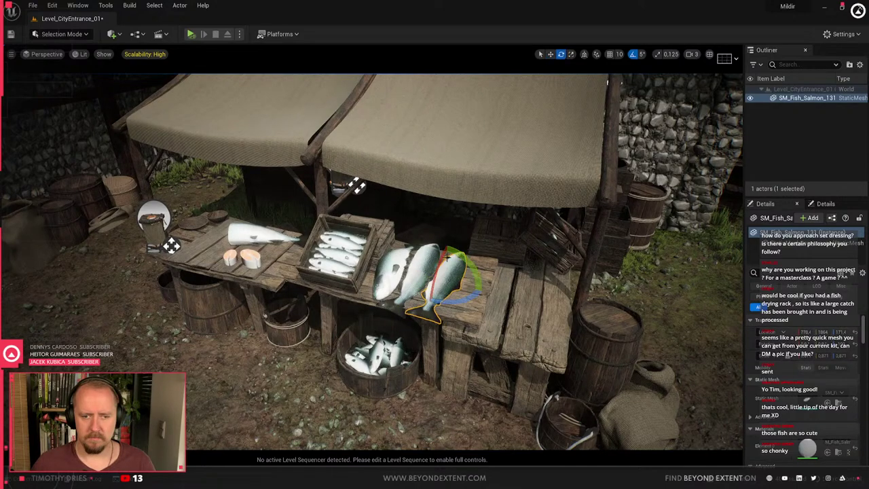
pyautogui.hotkey('ctrl', 'z')
pyautogui.press('Escape')
# Select the stall's canopy, then switch to Medieval_ModularKit.blend in Blender and use the Modeling workspace in Object Mode
pyautogui.moveTo(459, 260); pyautogui.dragTo(585, 265, button='right')
pyautogui.moveTo(393, 212); pyautogui.dragTo(457, 234, button='right')
pyautogui.click(392, 212)
pyautogui.hotkey('alt', 'Tab')
pyautogui.scroll(-1, 380, 233)
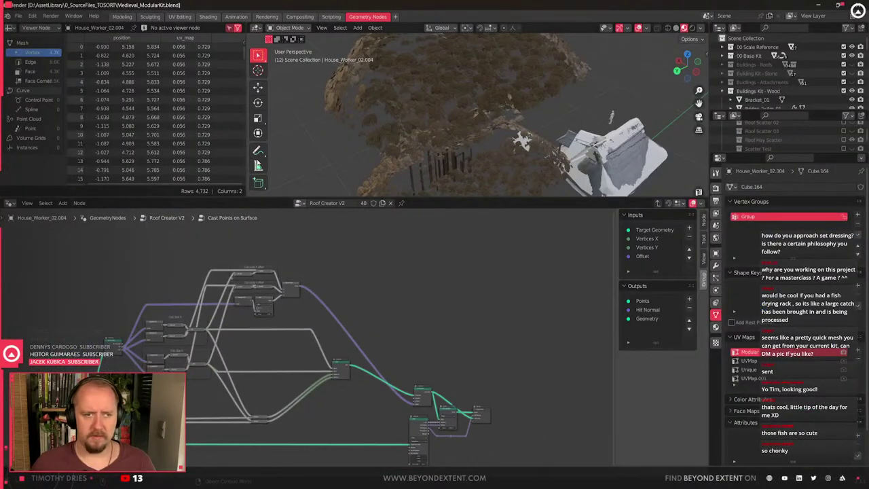
pyautogui.click(113, 19)
pyautogui.scroll(-14, 398, 281)
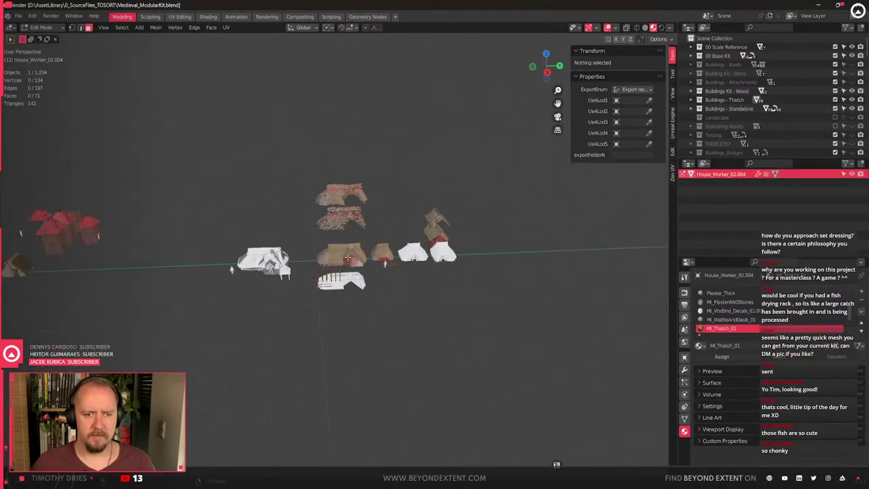
pyautogui.press('Tab')
# Locate the Building_Attachment_03 canopy among the kit models, select it and frame it
pyautogui.keyDown('shift'); pyautogui.moveTo(275, 312); pyautogui.dragTo(376, 279, button='middle'); pyautogui.keyUp('shift')
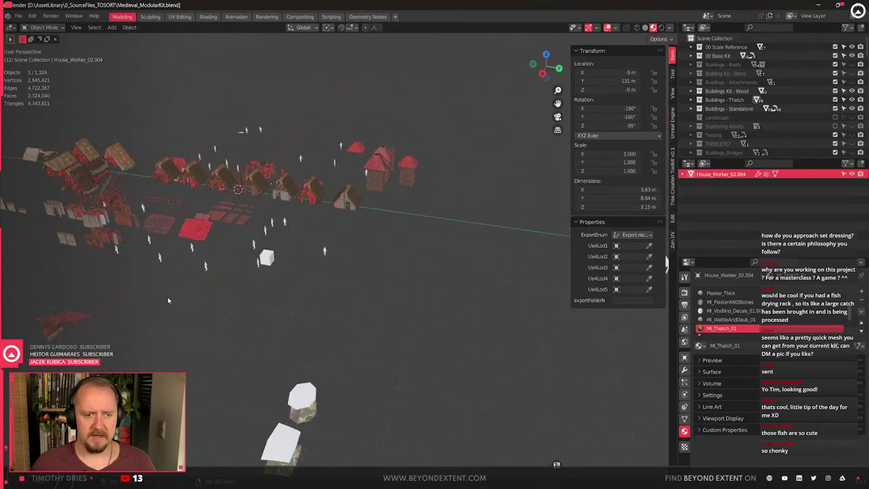
pyautogui.keyDown('shift'); pyautogui.moveTo(156, 309); pyautogui.dragTo(292, 287, button='middle'); pyautogui.keyUp('shift')
pyautogui.keyDown('shift'); pyautogui.moveTo(282, 237); pyautogui.dragTo(324, 290, button='middle'); pyautogui.keyUp('shift')
pyautogui.scroll(2, 325, 290)
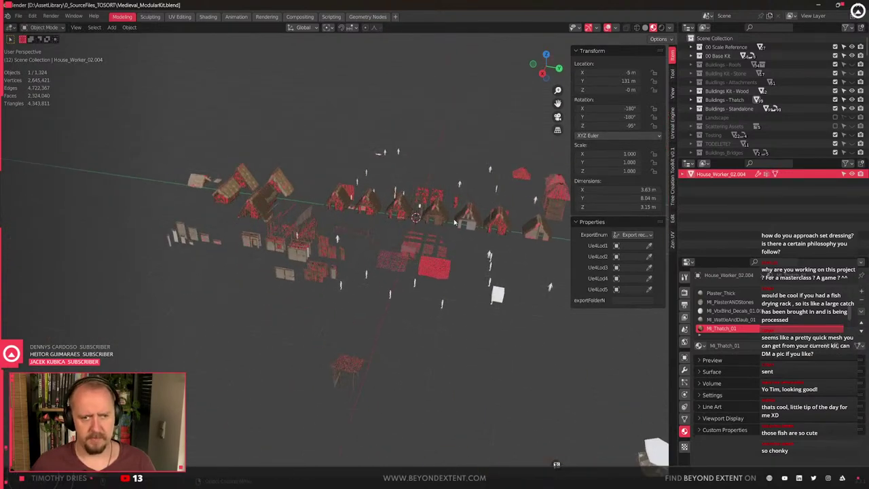
pyautogui.keyDown('shift'); pyautogui.moveTo(358, 410); pyautogui.dragTo(244, 180, button='middle'); pyautogui.keyUp('shift')
pyautogui.scroll(-5, 243, 180)
pyautogui.keyDown('shift'); pyautogui.moveTo(394, 297); pyautogui.dragTo(317, 322, button='middle'); pyautogui.keyUp('shift')
pyautogui.click(460, 316)
pyautogui.press('KP_Decimal')
pyautogui.scroll(-5, 448, 319)
pyautogui.click(428, 262)
pyautogui.press('KP_Decimal')
pyautogui.moveTo(414, 262); pyautogui.dragTo(408, 299, button='middle')
pyautogui.scroll(-5, 414, 235)
pyautogui.scroll(-5, 407, 297)
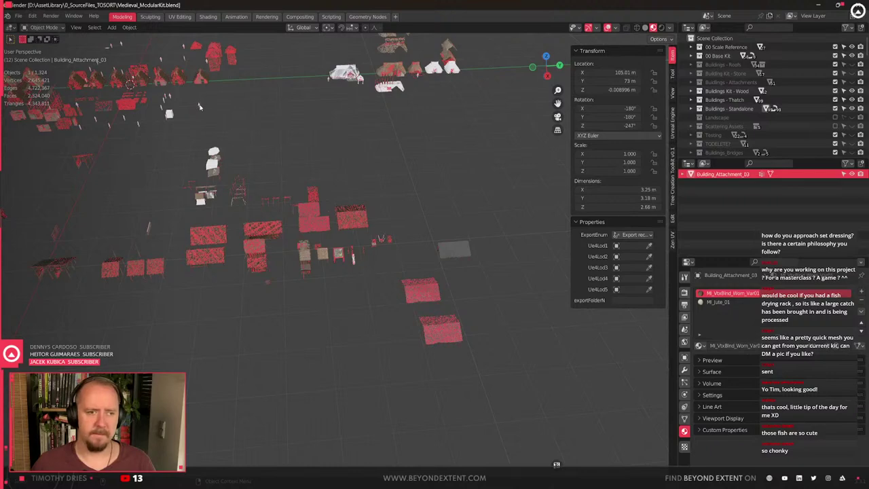
# Duplicate a human scale-reference figure and place the copy on the ground under the canopy
pyautogui.click(200, 106)
pyautogui.hotkey('shift', 'd')
pyautogui.hotkey('shift', 'z')
pyautogui.press('KP_Decimal')
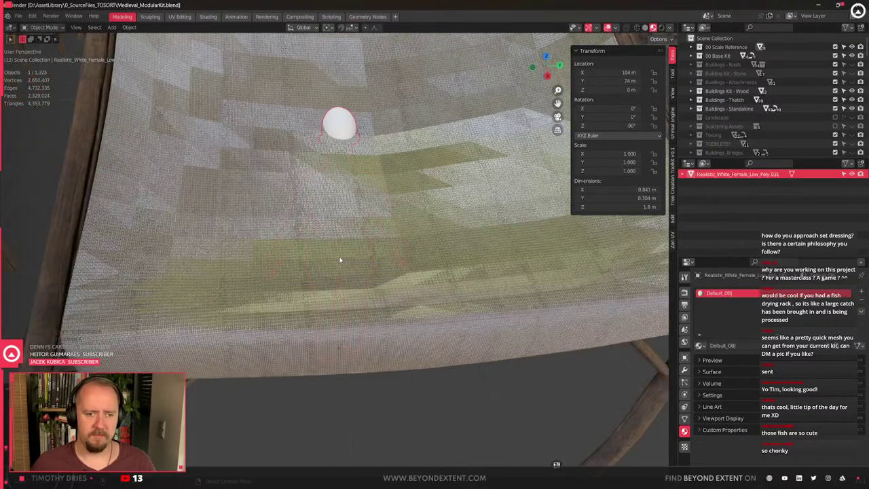
pyautogui.scroll(-5, 341, 260)
pyautogui.moveTo(340, 260); pyautogui.dragTo(309, 228, button='middle')
pyautogui.press('g')
pyautogui.hotkey('shift', 'z')
pyautogui.click(246, 257)
# Raise the Building_Attachment_03 canopy along the Z axis by about 0.49 m
pyautogui.click(371, 187)
pyautogui.press('Tab')
pyautogui.scroll(4, 373, 260)
pyautogui.scroll(-4, 342, 235)
pyautogui.press('Tab')
pyautogui.press('g')
pyautogui.press('z')
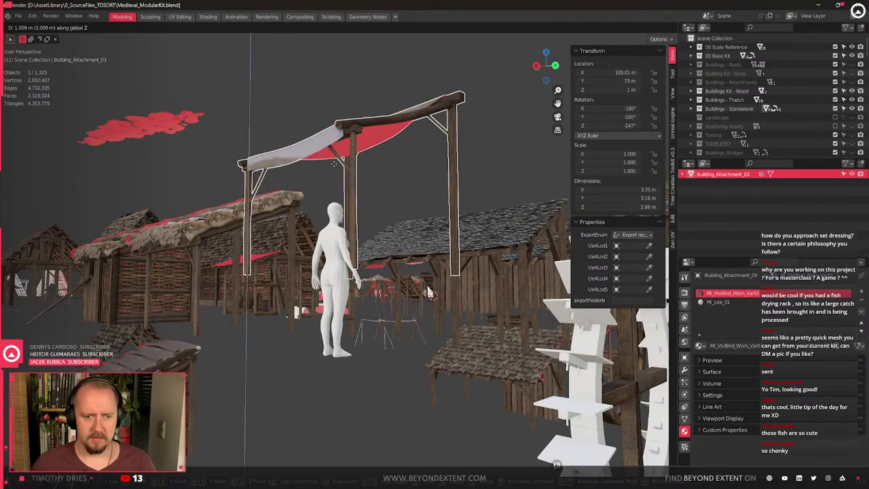
pyautogui.click(334, 207)
pyautogui.moveTo(334, 207); pyautogui.dragTo(334, 215, button='middle')
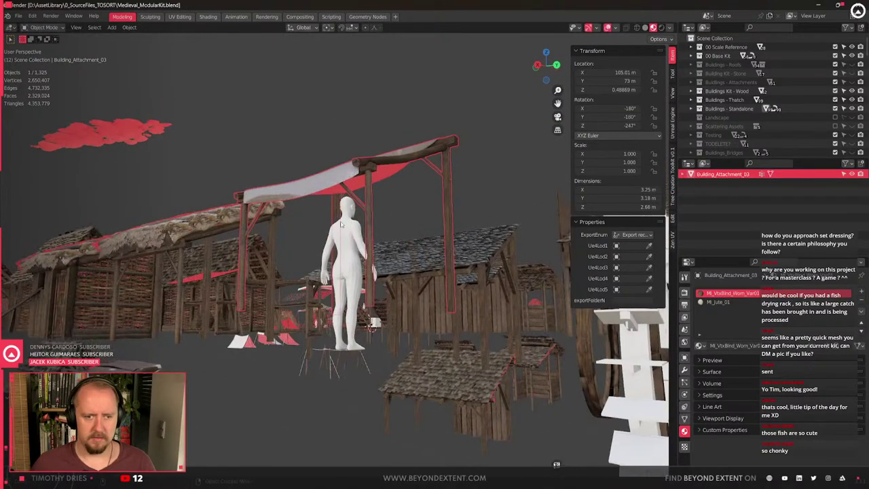
# Select the lower ends of all canopy posts and extend them about 0.48 m down along Z to the ground
pyautogui.press('1')
pyautogui.hotkey('ctrl', 'z')
pyautogui.press('Tab')
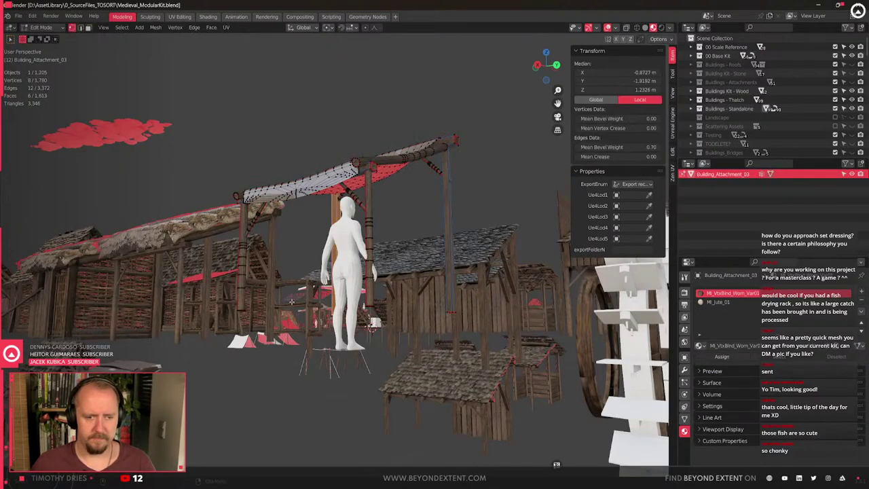
pyautogui.hotkey('shift', 'z')
pyautogui.moveTo(205, 299); pyautogui.dragTo(467, 360)
pyautogui.hotkey('shift', 'z')
pyautogui.press('q')
pyautogui.press('Escape')
pyautogui.press('q')
pyautogui.press('Escape')
pyautogui.press('g')
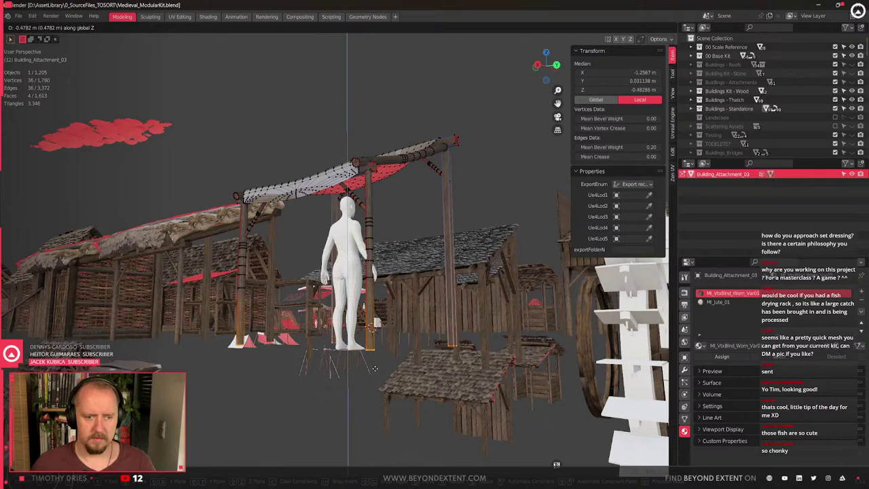
pyautogui.click(375, 368)
pyautogui.press('q')
pyautogui.click(377, 368)
pyautogui.moveTo(367, 326); pyautogui.dragTo(450, 326, button='middle')
pyautogui.press('Tab')
# Move only the canopy's origin down to Z 0 m with Transform Origins, and turn that option off again
pyautogui.press('q')
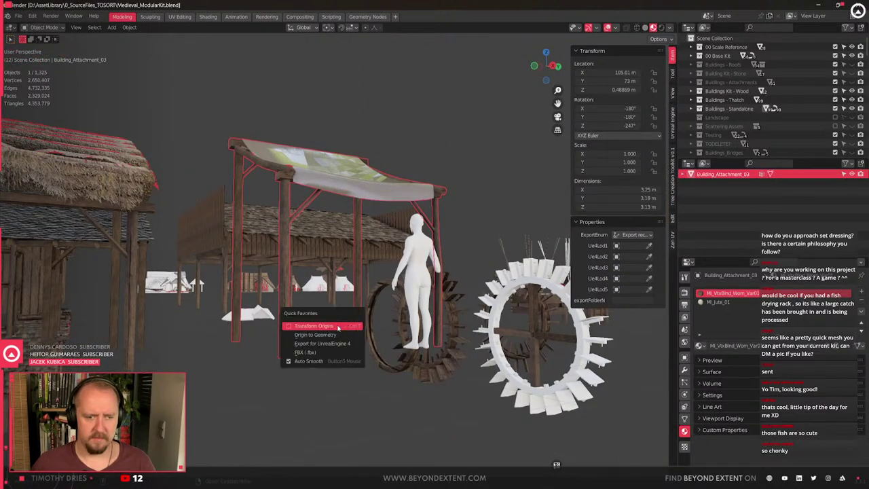
pyautogui.click(324, 327)
pyautogui.press('g')
pyautogui.press('z')
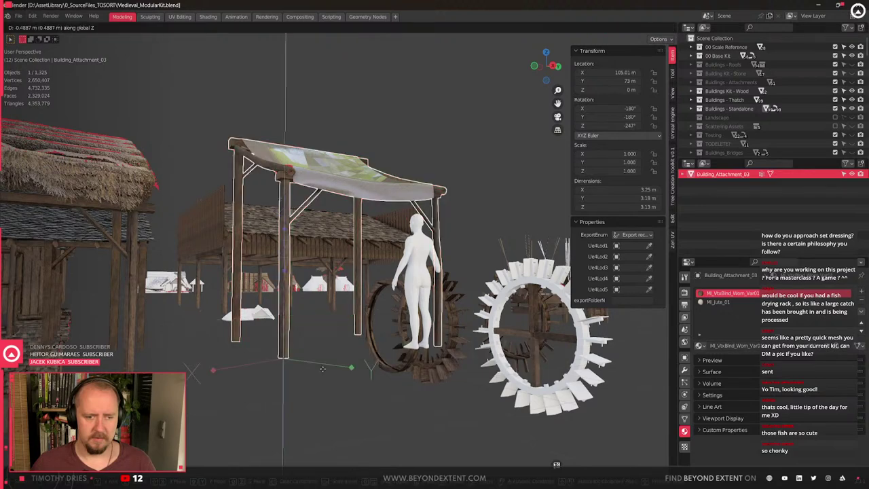
pyautogui.click(323, 370)
pyautogui.press('q')
pyautogui.click(323, 367)
# Export the canopy for Unreal Engine, then switch to the Unreal level and select the stall's other canopy
pyautogui.press('q')
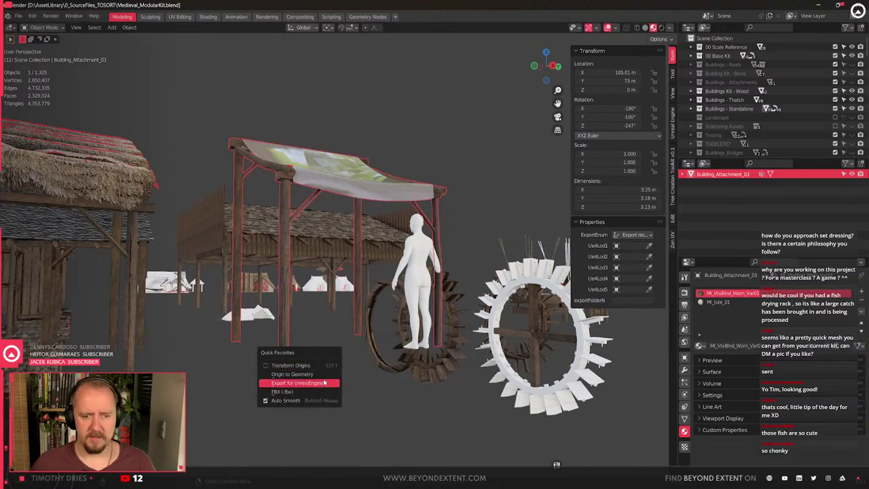
pyautogui.click(299, 383)
pyautogui.hotkey('alt', 'Tab')
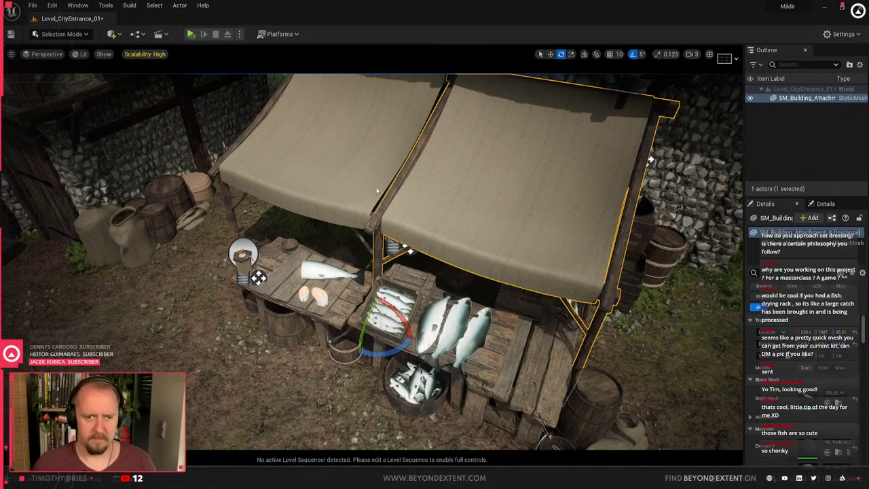
pyautogui.click(378, 194)
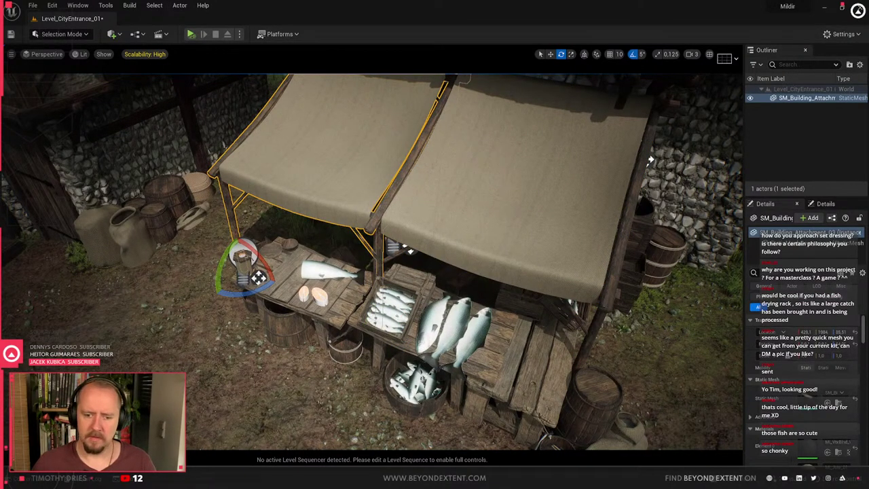
# Switch back to Blender and show the Blender for Unreal Engine export settings for the canopy
pyautogui.moveTo(547, 479)
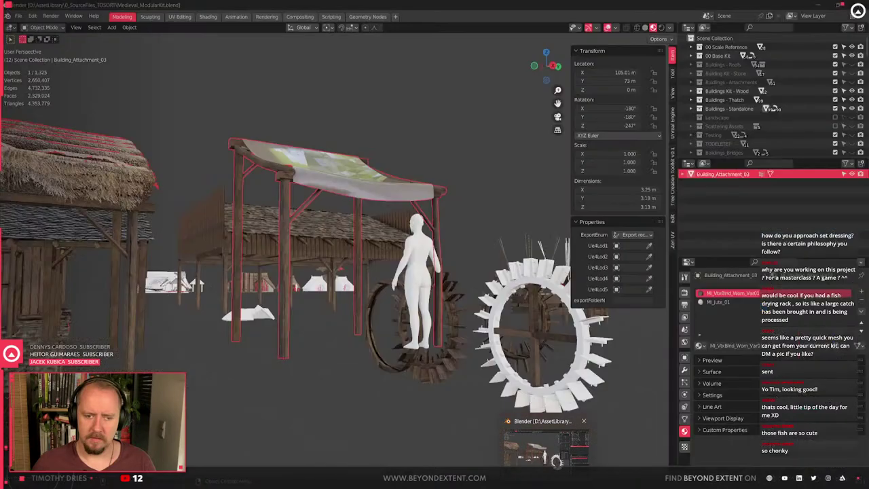
pyautogui.click(555, 461)
pyautogui.moveTo(338, 229); pyautogui.dragTo(323, 268, button='middle')
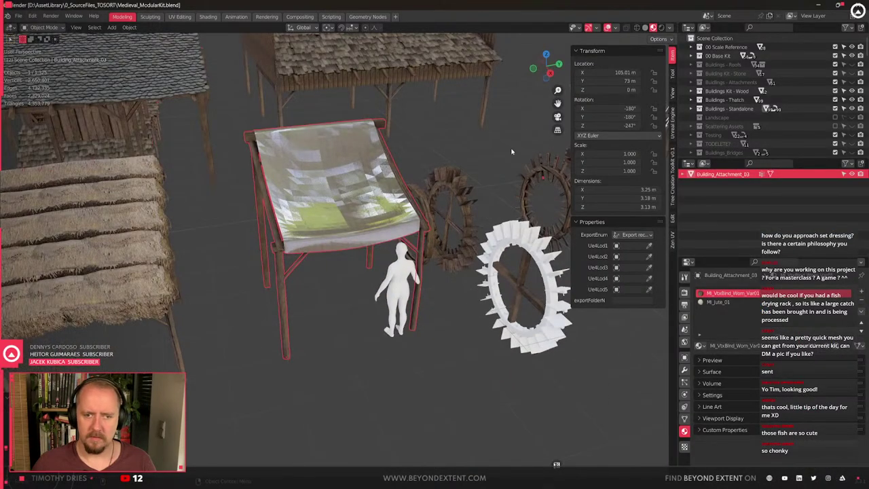
pyautogui.click(672, 129)
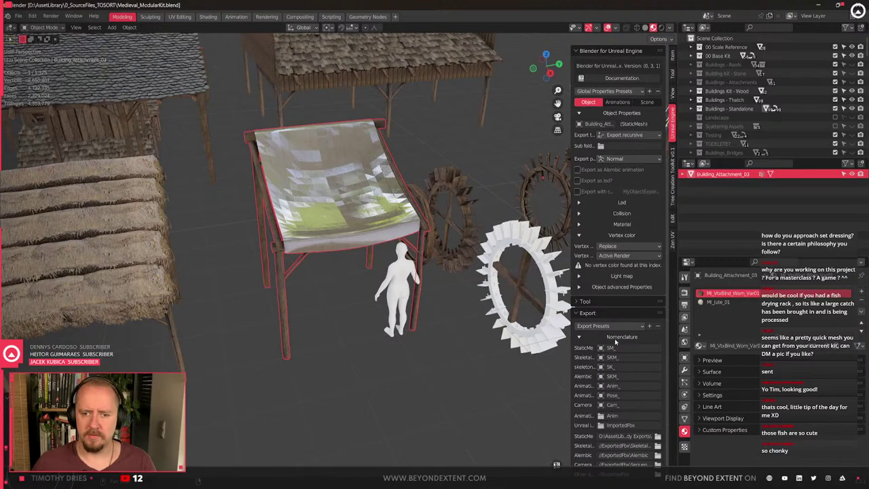
# Select the canopy's linked cloth faces in Edit Mode to inspect their material, and return to Object Mode
pyautogui.scroll(10, 314, 245)
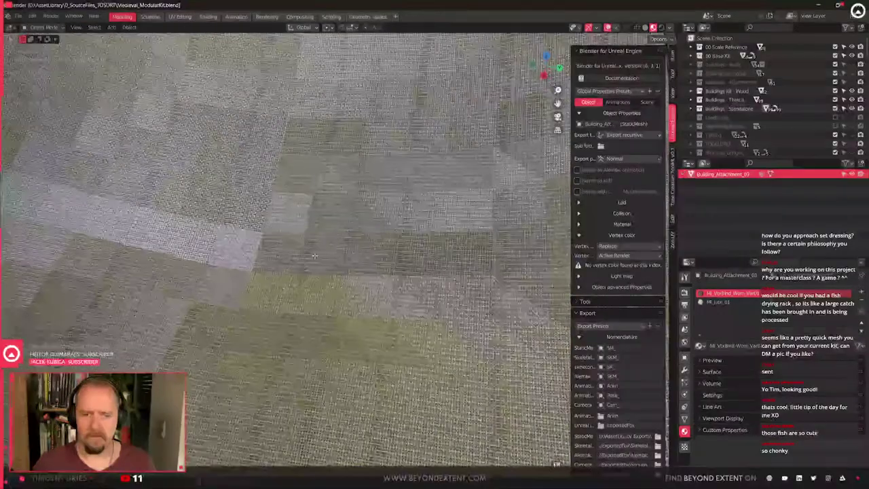
pyautogui.press('Tab')
pyautogui.scroll(-10, 315, 256)
pyautogui.moveTo(365, 221); pyautogui.dragTo(371, 258, button='middle')
pyautogui.press('3')
pyautogui.click(344, 254)
pyautogui.hotkey('ctrl', 'l')
pyautogui.press('Tab')
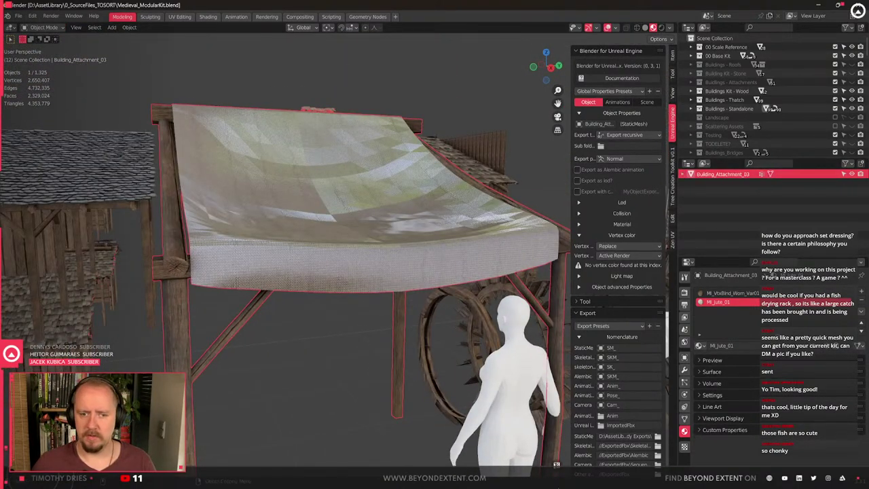
# Switch to the Unreal level, locate the selected canopy's static mesh among the assets, and start reimporting it with a new file
pyautogui.hotkey('alt', 'Tab')
pyautogui.click(487, 206)
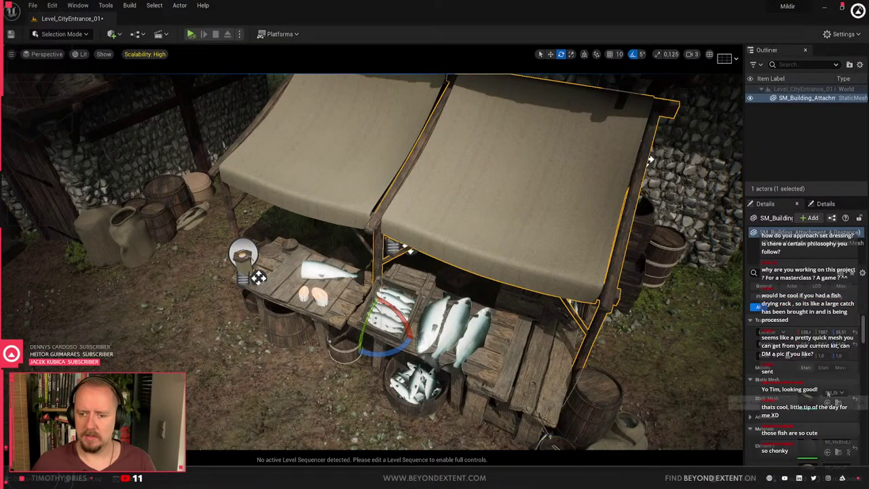
pyautogui.hotkey('alt', 'Tab')
pyautogui.hotkey('alt', 'Tab')
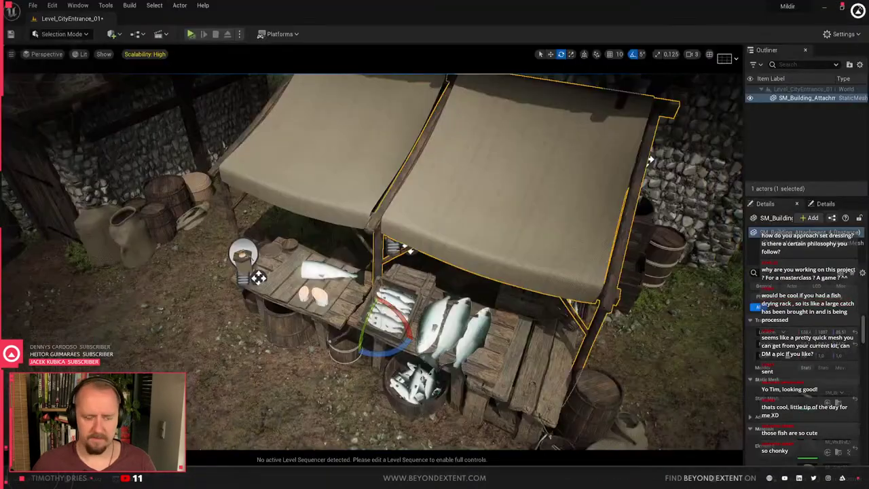
pyautogui.hotkey('ctrl', 'b')
pyautogui.rightClick(415, 343)
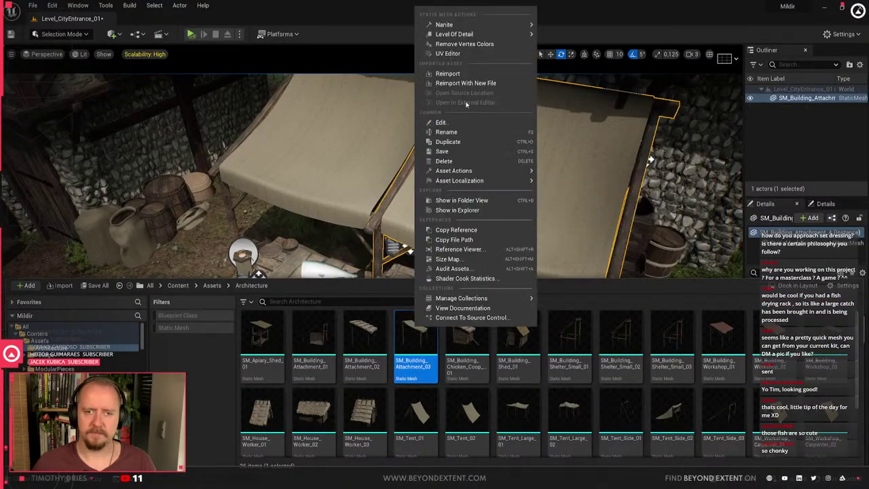
pyautogui.click(469, 83)
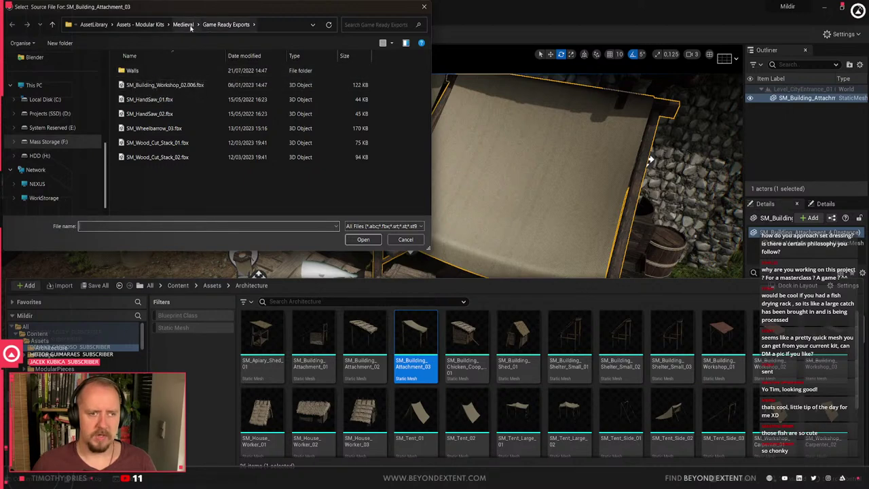
# Switch to Blender, copy the folder path used for StaticMesh exports, and return to Unreal's source file selection
pyautogui.hotkey('alt', 'Tab')
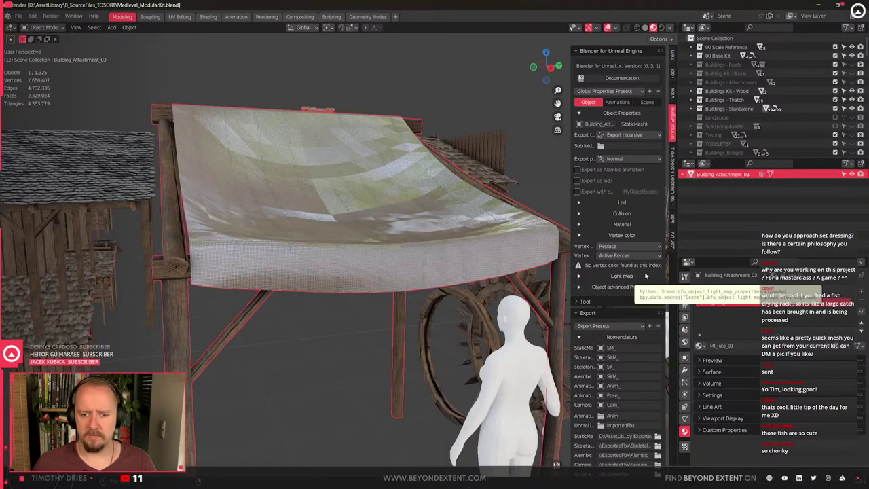
pyautogui.click(658, 436)
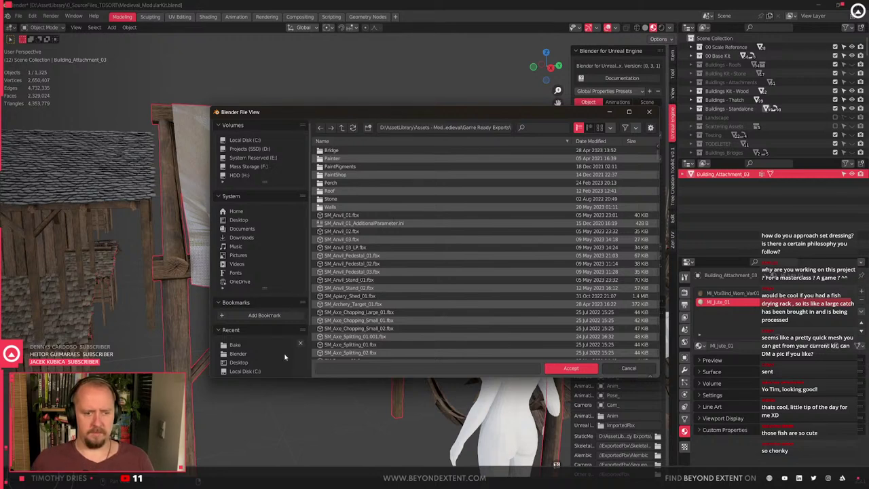
pyautogui.scroll(-3, 282, 356)
pyautogui.scroll(3, 277, 303)
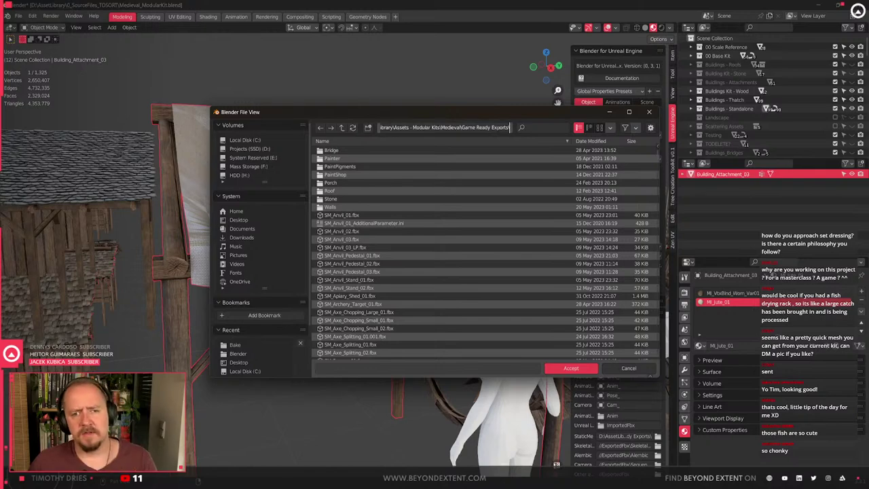
pyautogui.click(644, 370)
pyautogui.hotkey('alt', 'Tab')
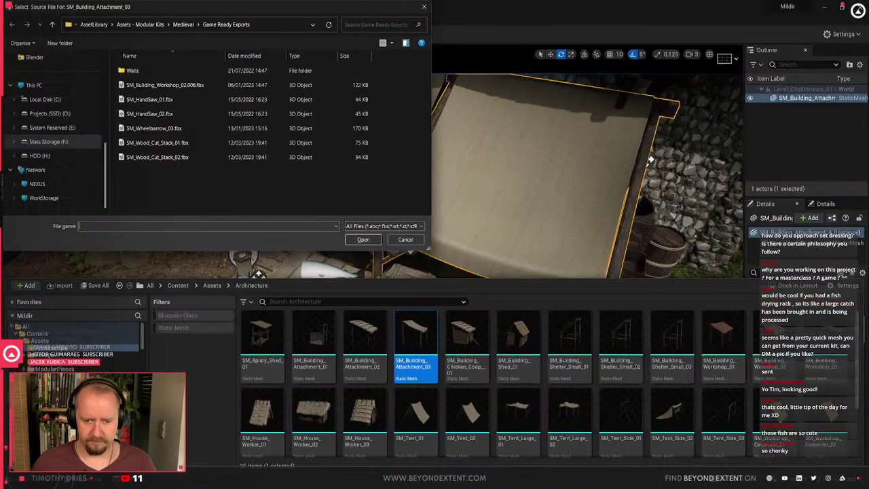
# Reimport SM_Building_Attachment_03.fbx from D:\AssetLibrary\Assets - Modular Kits\Medieval\Game Ready Exports, resetting its materials to the FBX
pyautogui.click(68, 24)
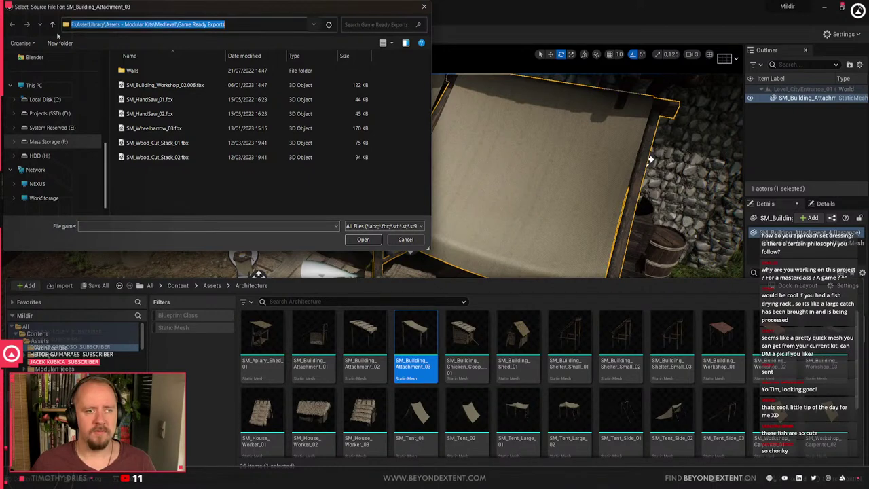
pyautogui.click(74, 25)
pyautogui.press('Return')
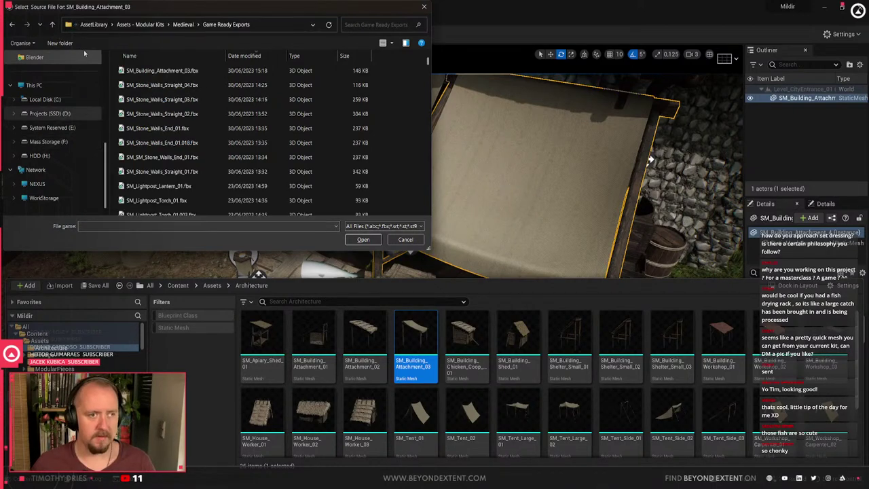
pyautogui.doubleClick(214, 71)
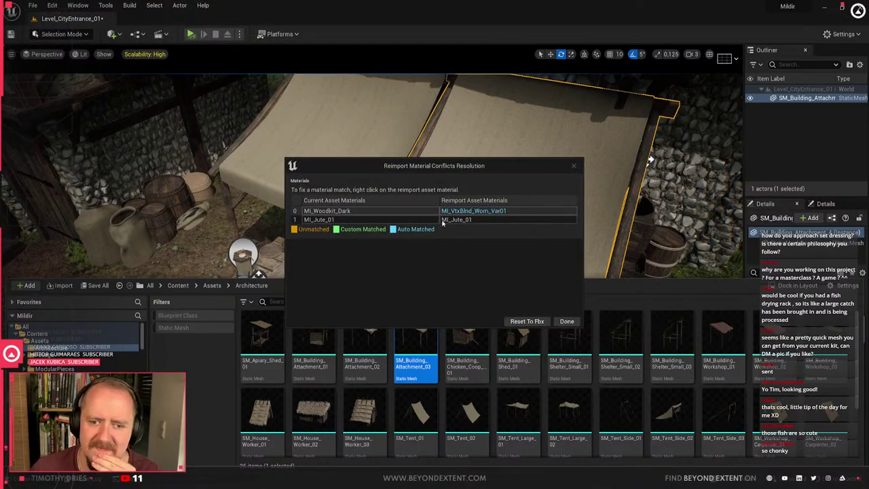
pyautogui.click(523, 321)
pyautogui.click(439, 197)
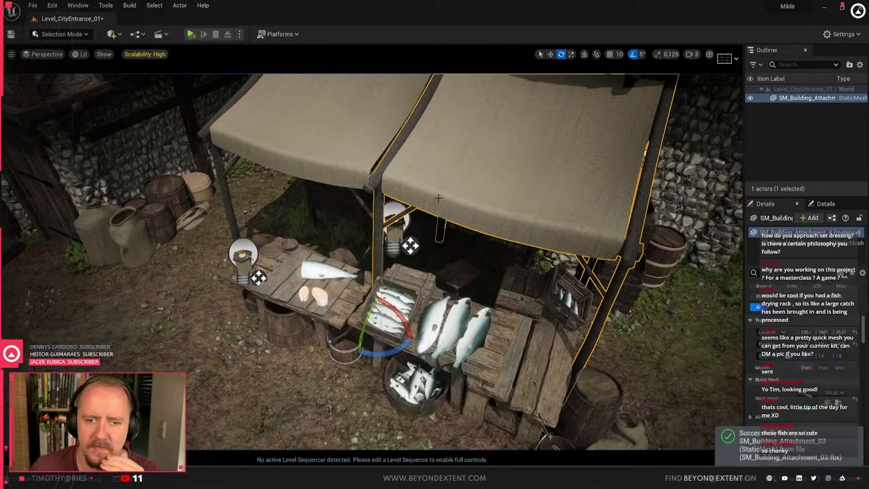
# Select both fish stall canopies and lower them slightly together along the vertical axis
pyautogui.press('Escape')
pyautogui.click(475, 162)
pyautogui.moveTo(475, 162); pyautogui.dragTo(544, 162, button='right')
pyautogui.moveTo(382, 247); pyautogui.dragTo(382, 204, button='right')
pyautogui.moveTo(475, 161); pyautogui.dragTo(474, 161, button='right')
pyautogui.press('w')
pyautogui.moveTo(337, 342); pyautogui.dragTo(337, 349)
pyautogui.hotkey('ctrl', 'z')
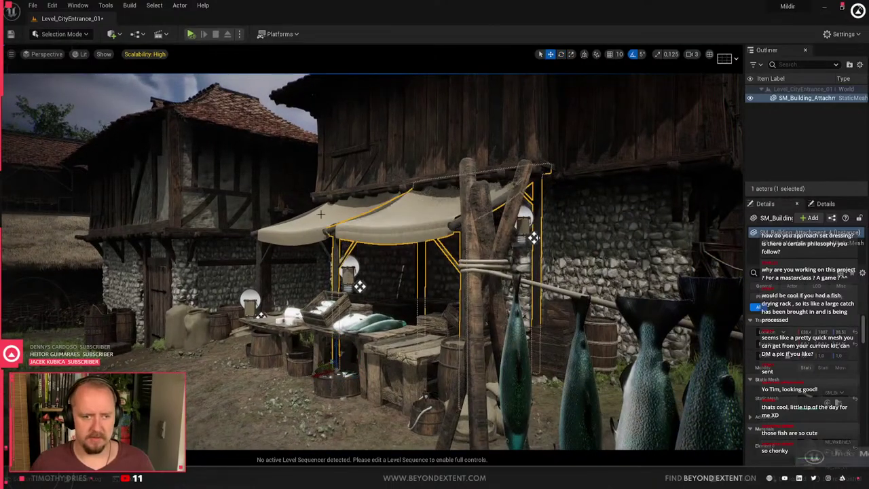
pyautogui.keyDown('ctrl'); pyautogui.click(318, 231); pyautogui.keyUp('ctrl')
pyautogui.moveTo(318, 230); pyautogui.dragTo(271, 224, button='right')
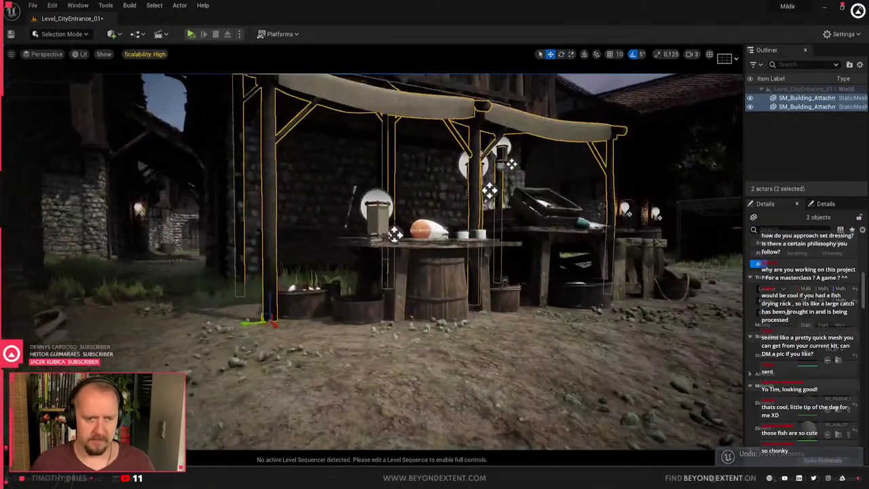
pyautogui.moveTo(269, 302); pyautogui.dragTo(269, 308)
pyautogui.press('Escape')
# Select the stall canopy nearest the barrel and sack, and start Bake Vertex Colors in Modeling Mode
pyautogui.moveTo(372, 262); pyautogui.dragTo(272, 261, button='right')
pyautogui.moveTo(435, 272); pyautogui.dragTo(435, 271, button='right')
pyautogui.click(404, 214)
pyautogui.click(60, 34)
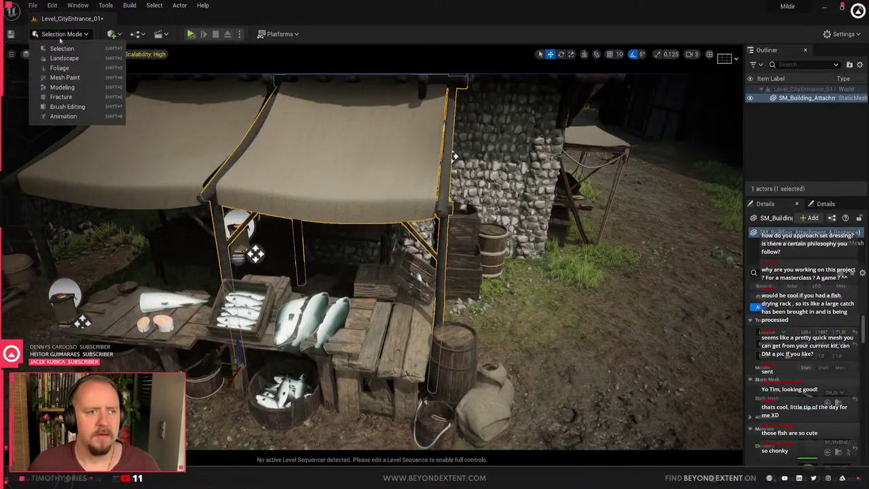
pyautogui.click(81, 86)
pyautogui.click(58, 340)
# Bake the canopy's vertex colors per channel with Curvature in R and Ambient Occlusion in G, and return to Selection Mode
pyautogui.click(169, 92)
pyautogui.click(166, 102)
pyautogui.click(170, 105)
pyautogui.click(168, 137)
pyautogui.click(168, 116)
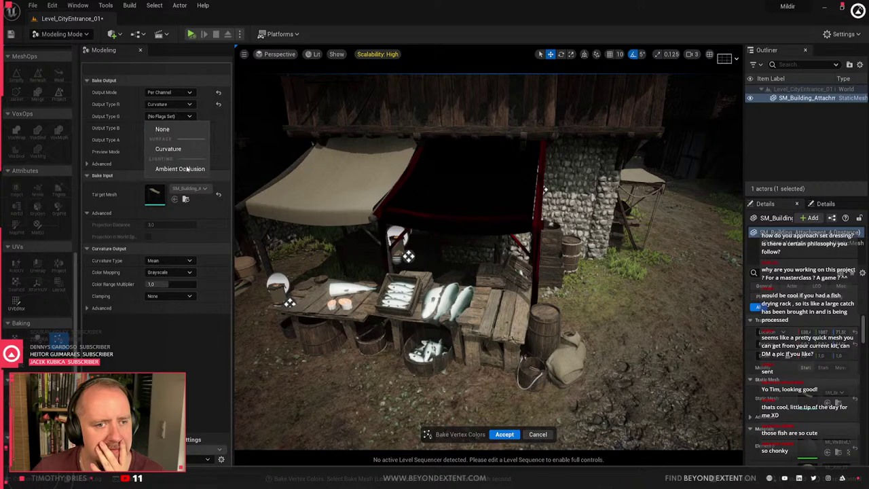
pyautogui.click(180, 168)
pyautogui.click(505, 434)
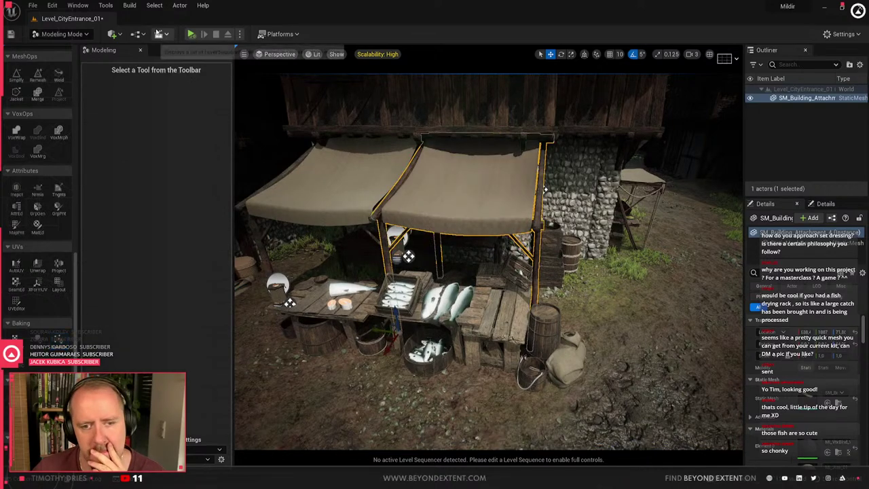
pyautogui.click(61, 34)
pyautogui.click(62, 49)
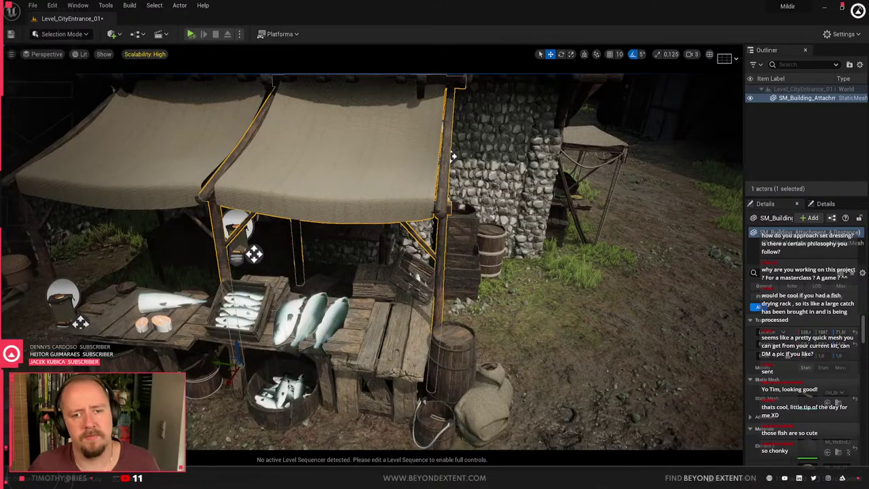
# Delete the SM_Storage_Shelf_01 prop standing behind the fish stall's tables
pyautogui.press('Escape')
pyautogui.moveTo(455, 328); pyautogui.dragTo(360, 370, button='right')
pyautogui.press('w')
pyautogui.press('s')
pyautogui.click(441, 342)
pyautogui.press('s')
pyautogui.click(456, 214)
pyautogui.moveTo(457, 214); pyautogui.dragTo(366, 231, button='right')
pyautogui.press('w')
pyautogui.press('Escape')
pyautogui.click(468, 285)
pyautogui.moveTo(469, 286); pyautogui.dragTo(407, 285, button='right')
pyautogui.press('s')
pyautogui.moveTo(246, 363); pyautogui.dragTo(367, 365, button='right')
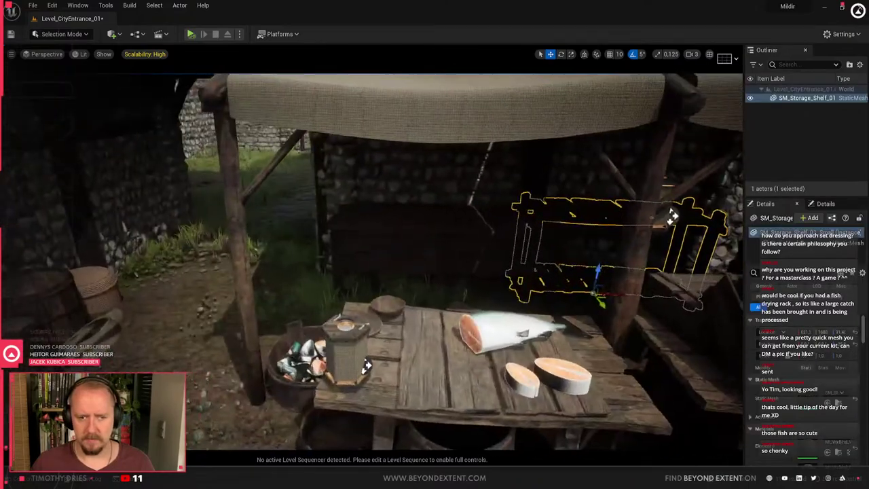
pyautogui.press('Delete')
# Replace the static mesh of the long chest behind the fish stall with a taller chest mesh
pyautogui.click(449, 241)
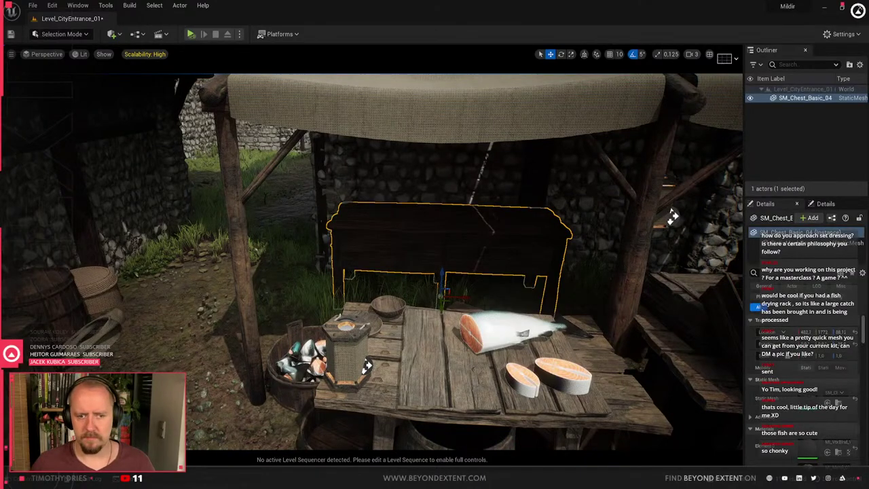
pyautogui.click(839, 393)
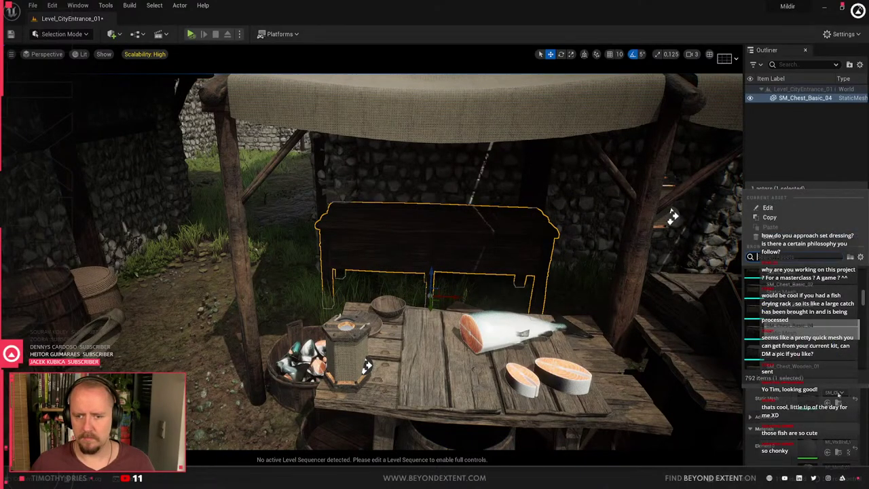
pyautogui.click(805, 312)
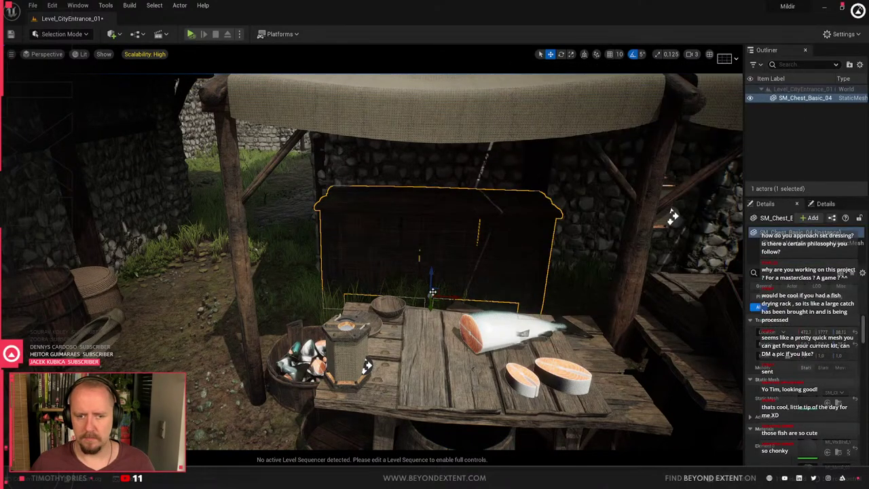
pyautogui.press('Escape')
# Try placing SM_Apiary_Shed_01 near the thatched hut and undo the placement
pyautogui.moveTo(445, 295); pyautogui.dragTo(407, 326, button='right')
pyautogui.moveTo(373, 261); pyautogui.dragTo(372, 261, button='right')
pyautogui.hotkey('ctrl', 'space')
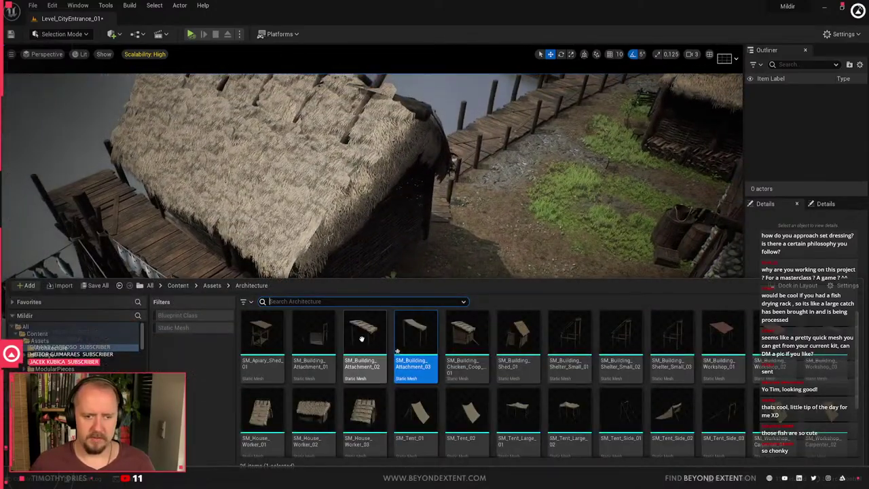
pyautogui.moveTo(262, 337); pyautogui.dragTo(412, 302)
pyautogui.hotkey('ctrl', 'z')
# Try out SM_Building_Attachment_01 against the end of the thatched hut, rotating and moving it, and delete it
pyautogui.hotkey('ctrl', 'space')
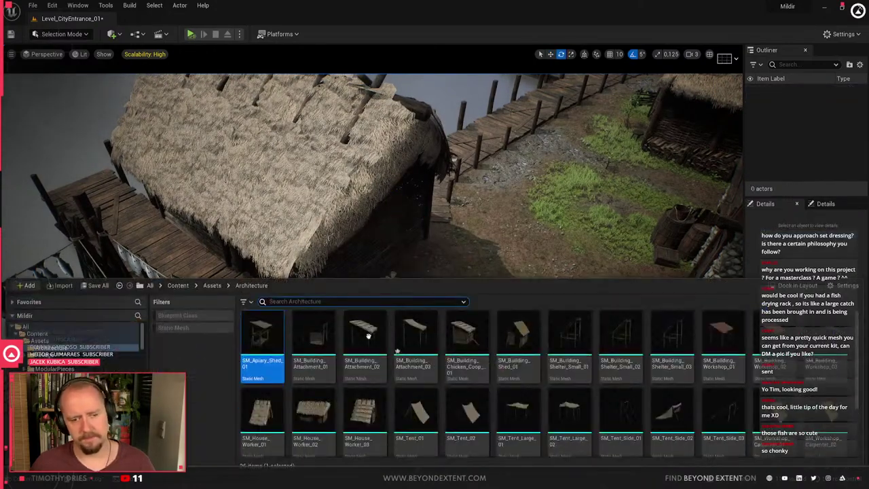
pyautogui.moveTo(356, 341); pyautogui.dragTo(475, 273)
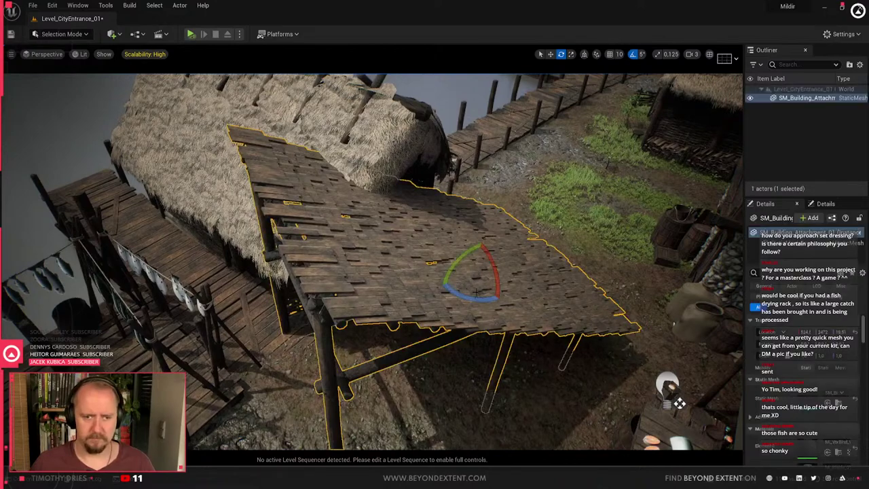
pyautogui.moveTo(679, 404); pyautogui.dragTo(679, 404)
pyautogui.moveTo(435, 232); pyautogui.dragTo(421, 210, button='right')
pyautogui.press('Escape')
pyautogui.moveTo(679, 403); pyautogui.dragTo(680, 403, button='right')
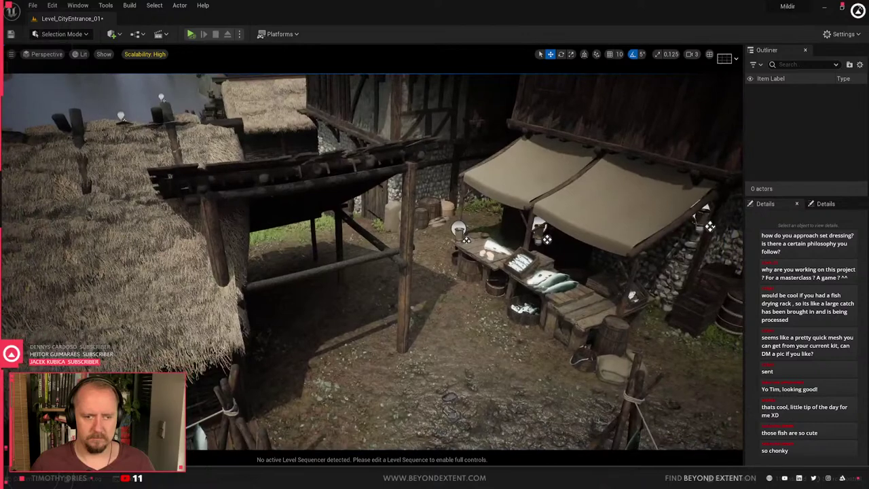
pyautogui.click(406, 258)
pyautogui.moveTo(407, 258); pyautogui.dragTo(374, 255, button='right')
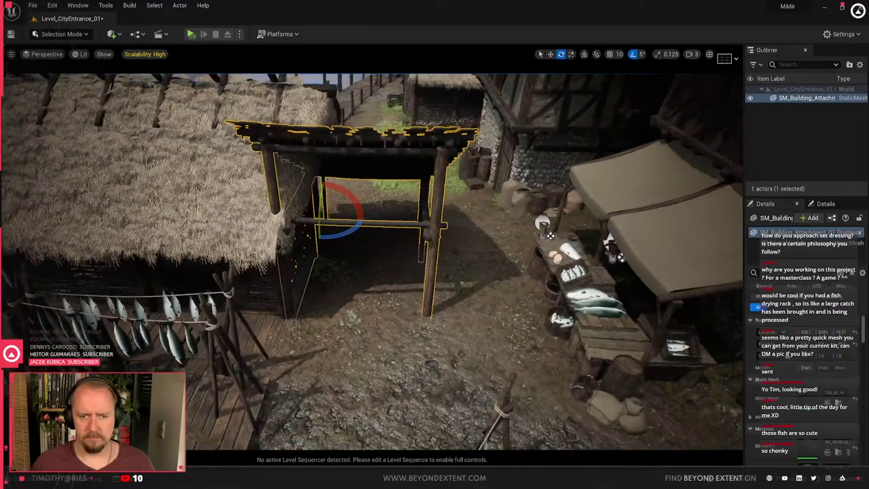
pyautogui.moveTo(318, 239); pyautogui.dragTo(476, 252)
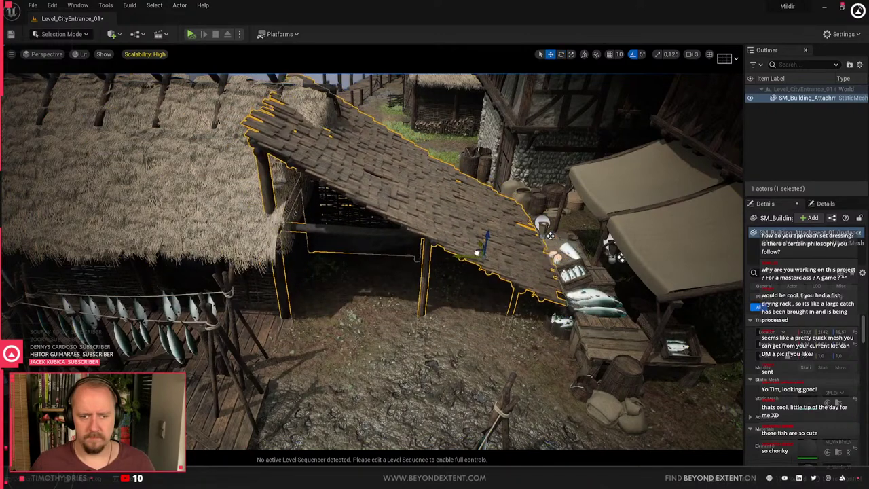
pyautogui.press('Delete')
# Place SM_Building_Attachment_02 in the level and align it as a thatched lean-to against the hut's gable end
pyautogui.hotkey('ctrl', 'space')
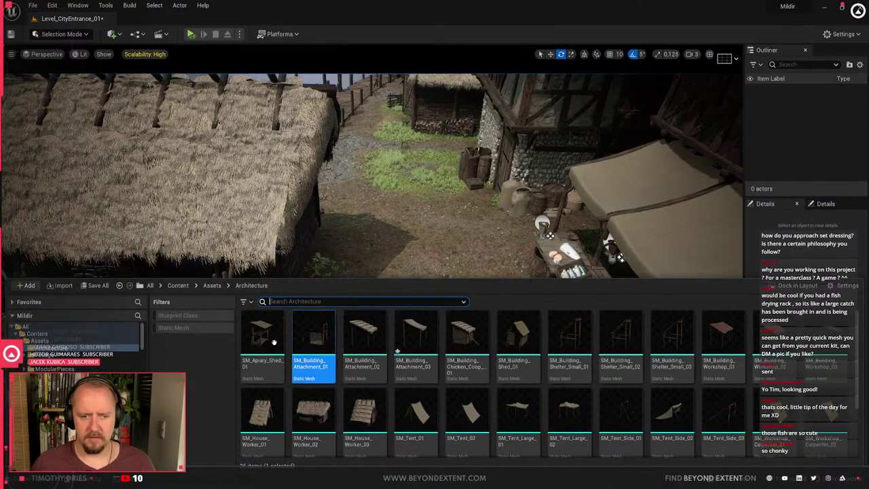
pyautogui.click(365, 334)
pyautogui.moveTo(365, 335); pyautogui.dragTo(400, 304)
pyautogui.press('w')
pyautogui.press('e')
pyautogui.moveTo(401, 303); pyautogui.dragTo(326, 329, button='right')
pyautogui.moveTo(319, 356)
pyautogui.mouseDown()
pyautogui.moveTo(305, 356)
pyautogui.moveTo(319, 357)
pyautogui.mouseUp()
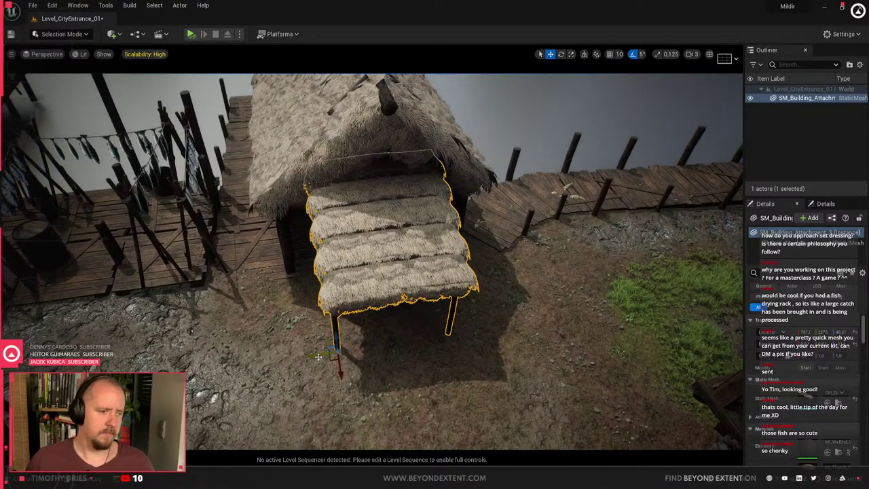
pyautogui.press('Escape')
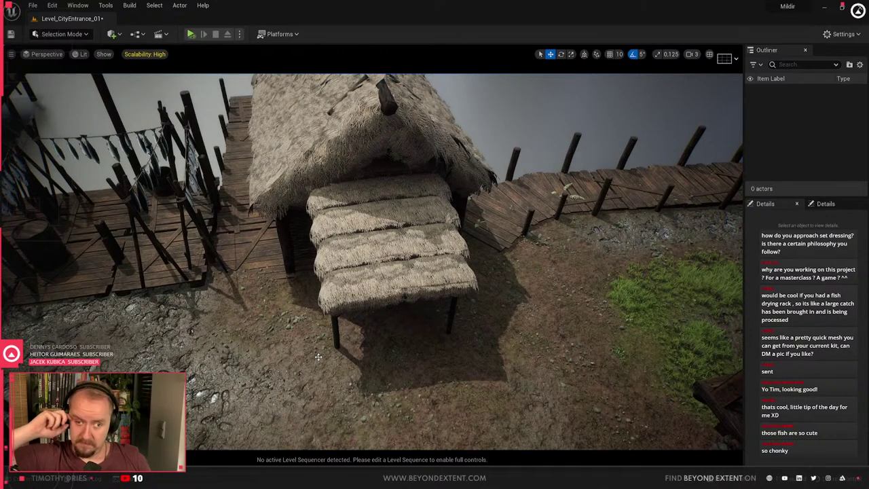
# Move the Prop_Clutter_2 group of barrels and sacks beside the stone house wall
pyautogui.moveTo(372, 262); pyautogui.dragTo(373, 204, button='right')
pyautogui.moveTo(335, 250); pyautogui.dragTo(528, 213, button='right')
pyautogui.click(426, 331)
pyautogui.moveTo(424, 319); pyautogui.dragTo(442, 297)
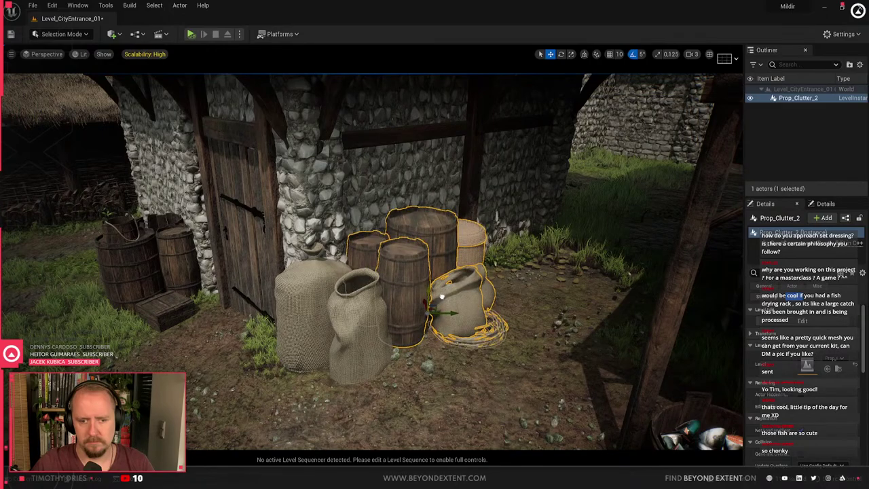
pyautogui.press('Escape')
# Look through the Architecture static meshes for more pieces to use around the thatched lean-to
pyautogui.moveTo(441, 297); pyautogui.dragTo(442, 297, button='right')
pyautogui.hotkey('ctrl', 'space')
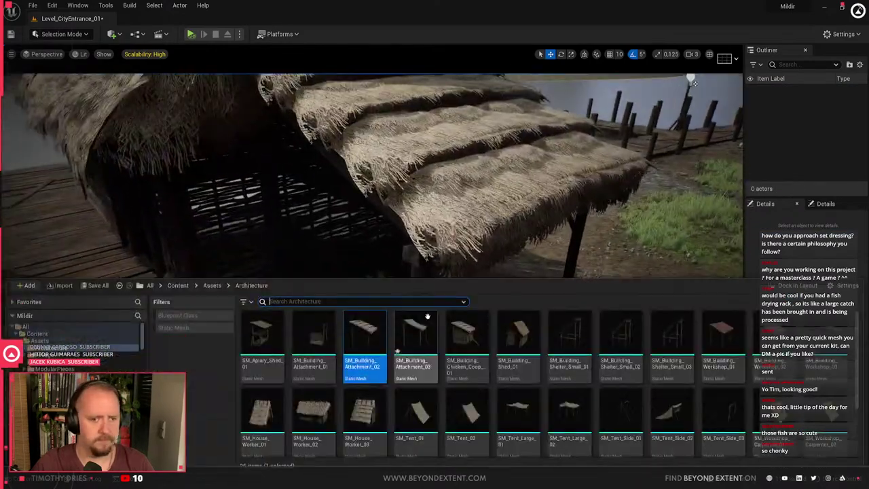
pyautogui.scroll(-2, 438, 355)
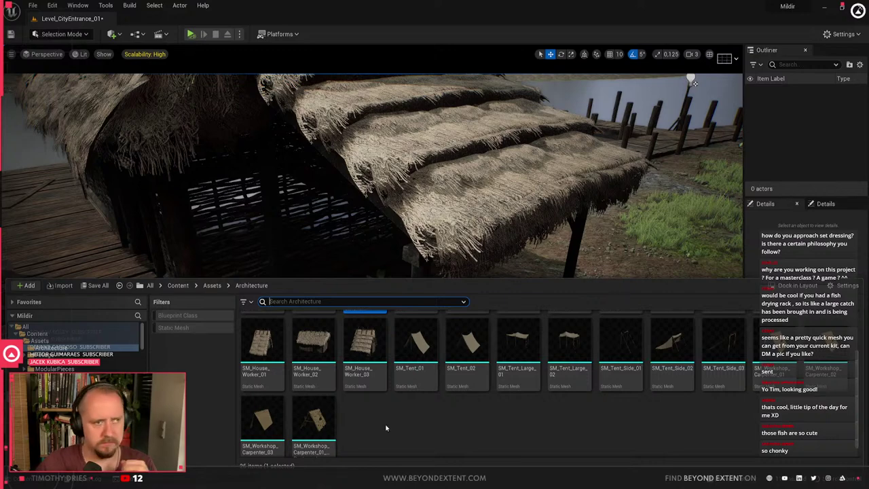
pyautogui.click(581, 450)
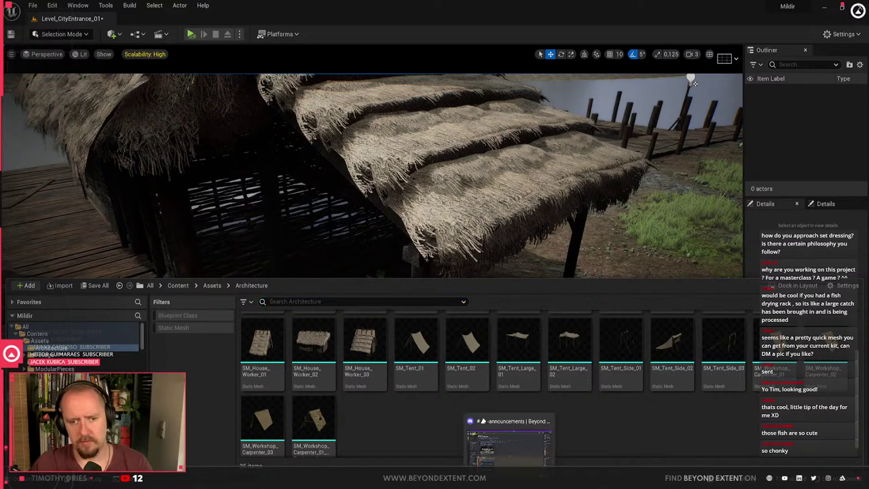
pyautogui.click(450, 167)
pyautogui.press('Escape')
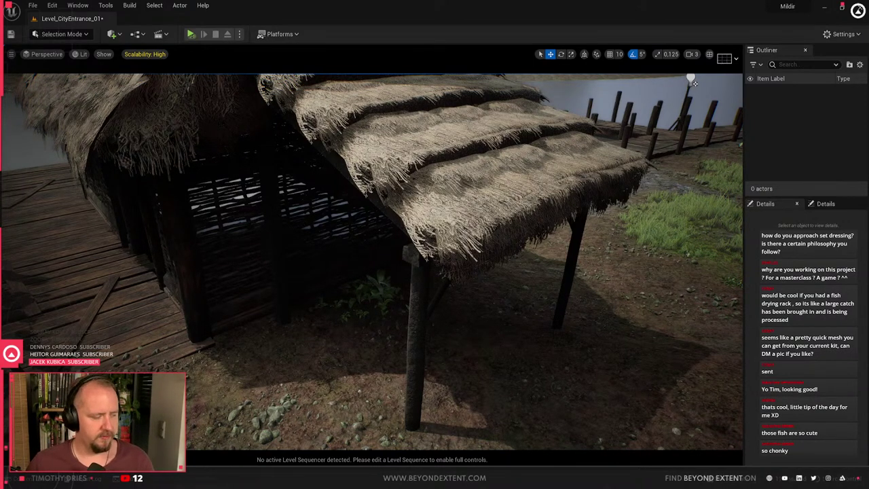
pyautogui.hotkey('ctrl', 'z')
pyautogui.press('Escape')
pyautogui.moveTo(419, 290); pyautogui.dragTo(543, 299, button='right')
pyautogui.hotkey('ctrl', 'z')
pyautogui.press('Escape')
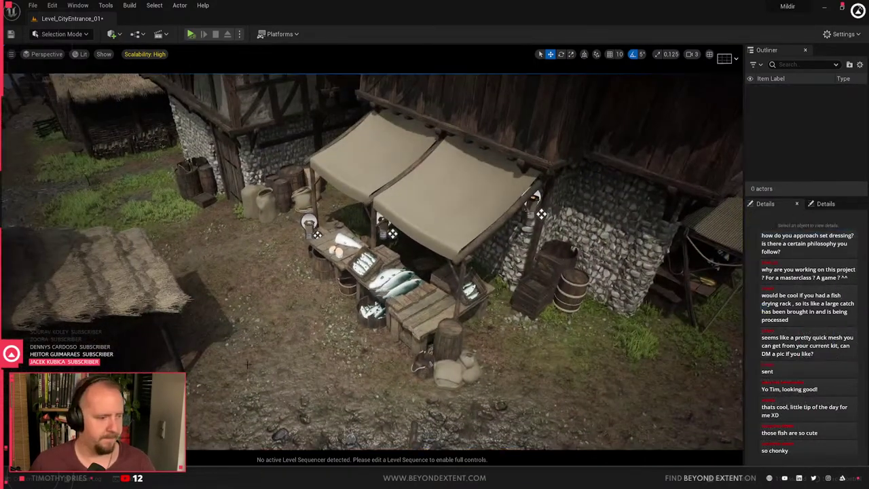
# Try out a small building shelter mesh on the open ground in front of the fish stall and delete it
pyautogui.hotkey('ctrl', 'space')
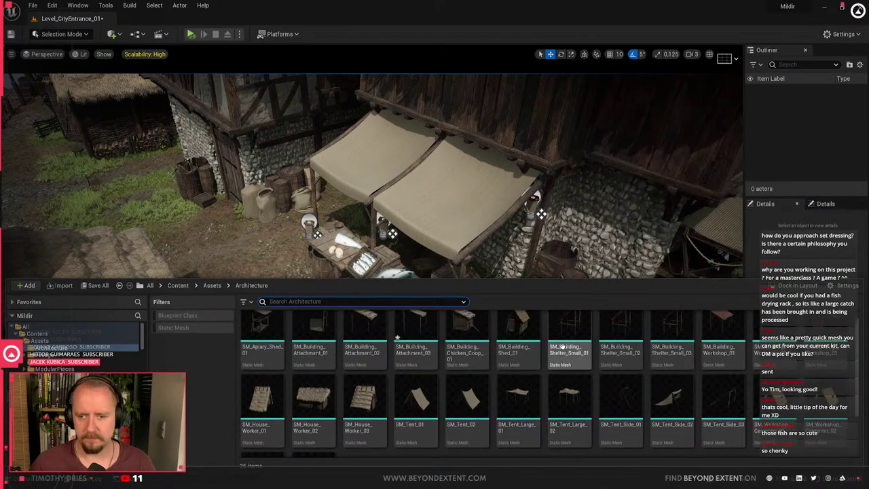
pyautogui.click(563, 346)
pyautogui.press('Right')
pyautogui.press('Right')
pyautogui.moveTo(555, 343); pyautogui.dragTo(294, 386)
pyautogui.moveTo(295, 386); pyautogui.dragTo(204, 380, button='right')
pyautogui.press('e')
pyautogui.press('Delete')
# Examine the fish market layout from above, covering the thatched lean-to, drying racks, canopy stall and small market stalls
pyautogui.moveTo(489, 367); pyautogui.dragTo(611, 386, button='right')
pyautogui.moveTo(490, 347); pyautogui.dragTo(295, 343, button='right')
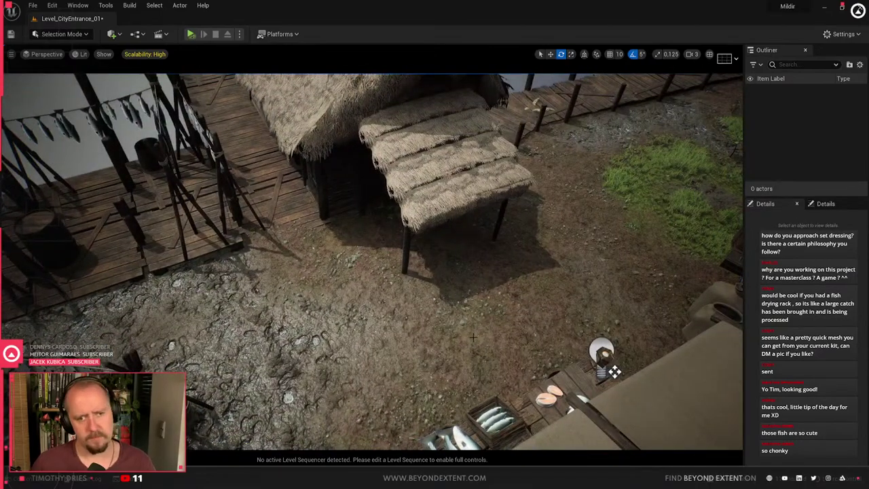
pyautogui.moveTo(442, 339); pyautogui.dragTo(673, 343, button='right')
pyautogui.moveTo(400, 333); pyautogui.dragTo(367, 329, button='right')
pyautogui.moveTo(310, 288); pyautogui.dragTo(284, 175, button='right')
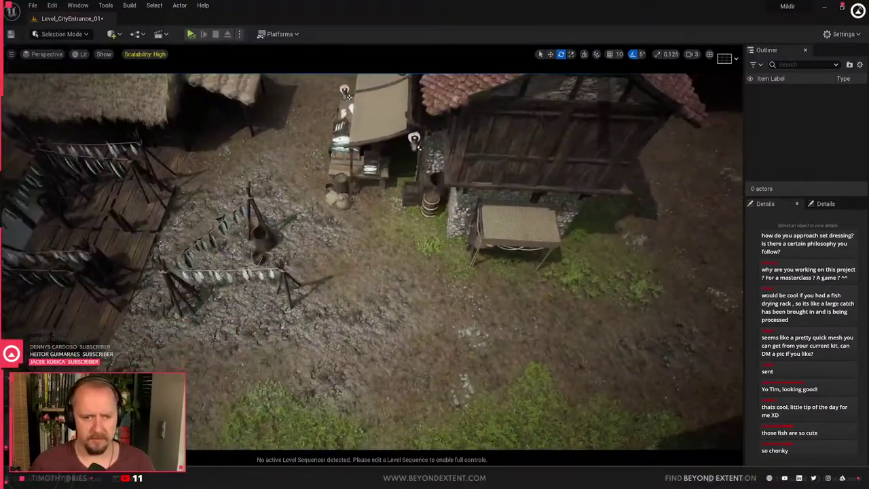
pyautogui.moveTo(330, 298); pyautogui.dragTo(363, 200, button='right')
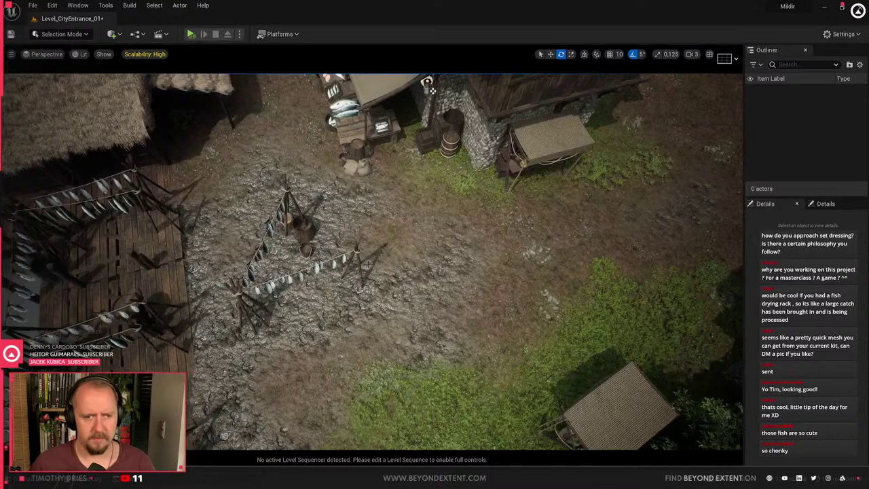
pyautogui.moveTo(464, 262); pyautogui.dragTo(325, 157, button='right')
pyautogui.moveTo(434, 262); pyautogui.dragTo(408, 190, button='right')
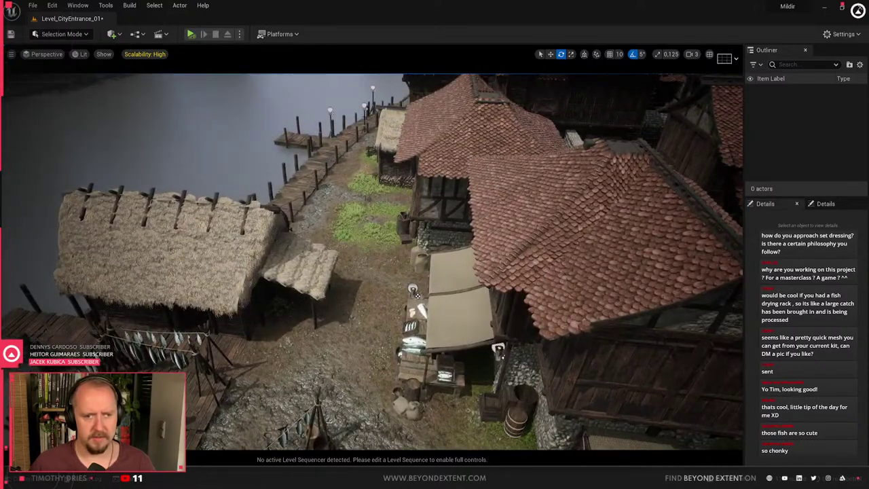
pyautogui.moveTo(347, 314); pyautogui.dragTo(302, 230, button='right')
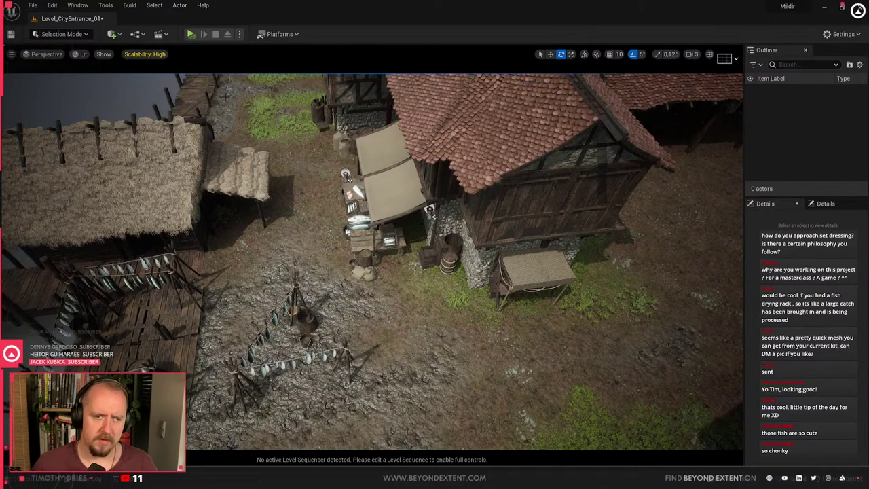
pyautogui.moveTo(302, 236); pyautogui.dragTo(394, 238, button='right')
pyautogui.moveTo(264, 234); pyautogui.dragTo(483, 261, button='right')
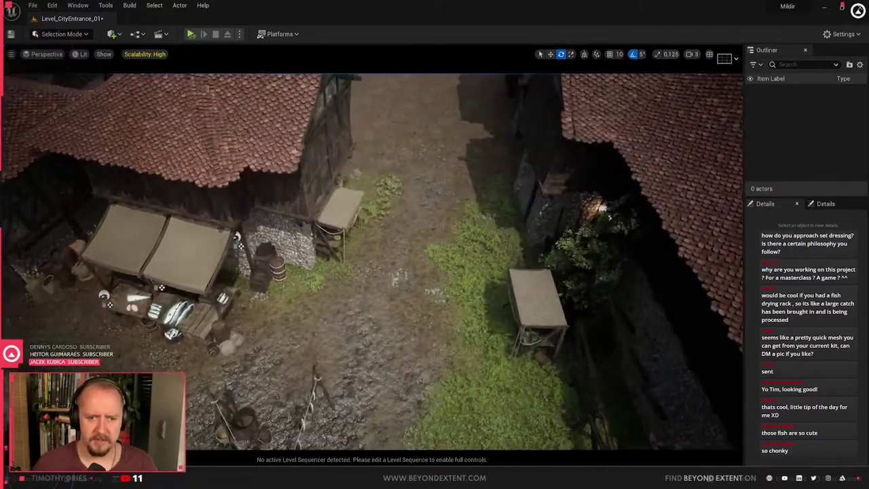
pyautogui.click(338, 216)
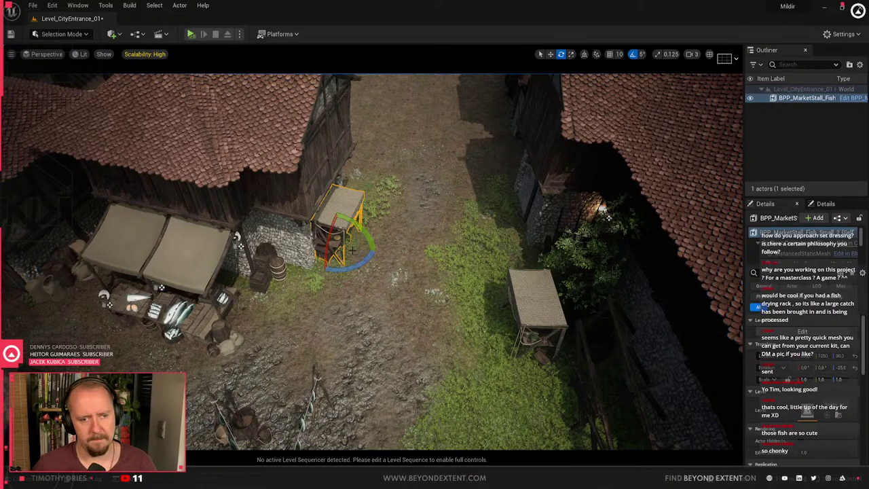
pyautogui.moveTo(373, 333); pyautogui.dragTo(530, 265, button='right')
pyautogui.moveTo(407, 297); pyautogui.dragTo(333, 370, button='right')
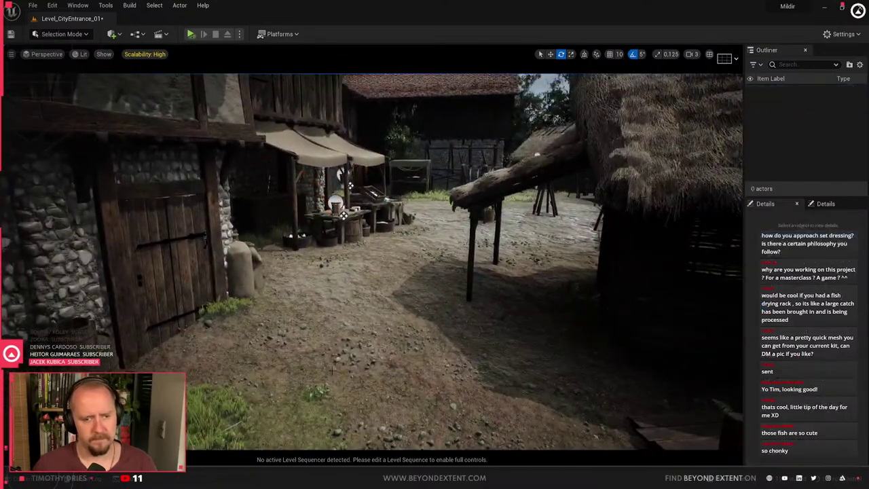
# Play-test from the ground near the stone house door and run the character toward the fish stall
pyautogui.rightClick(332, 370)
pyautogui.click(407, 364)
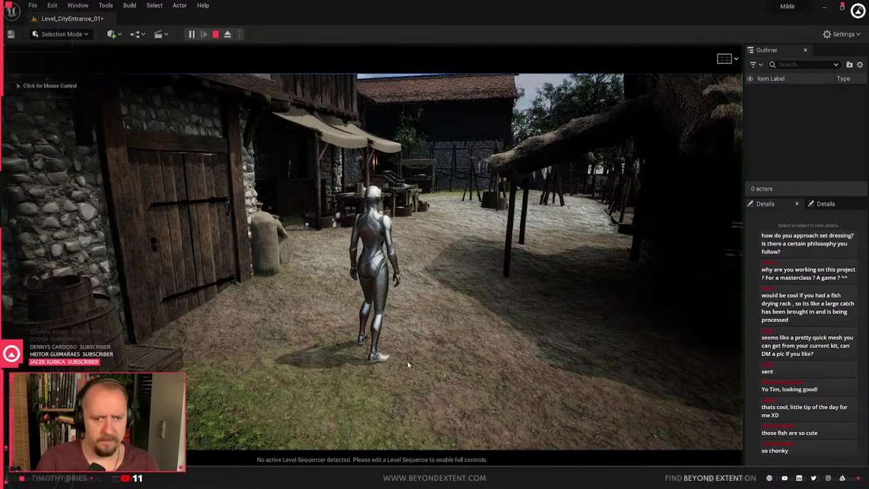
pyautogui.click(408, 365)
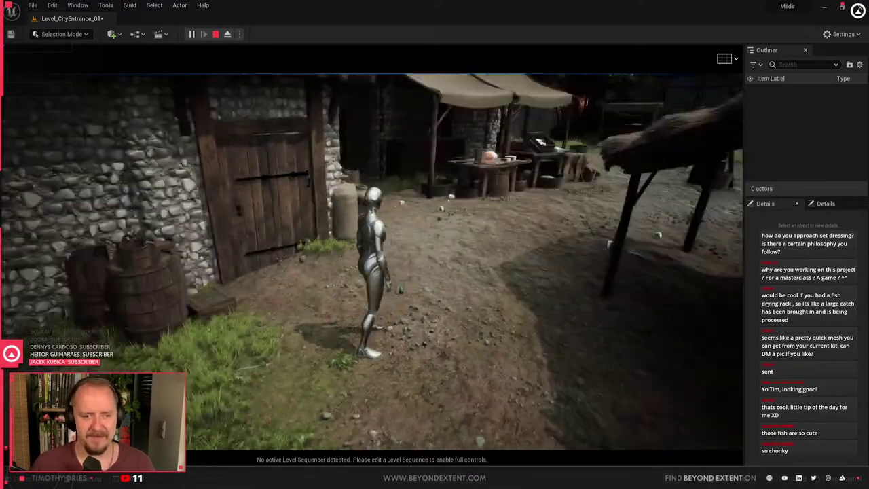
pyautogui.press('w')
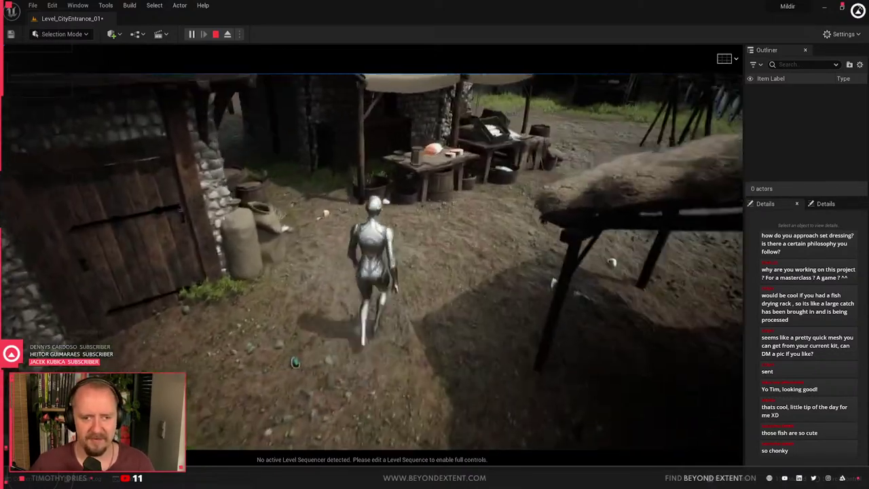
pyautogui.press('Escape')
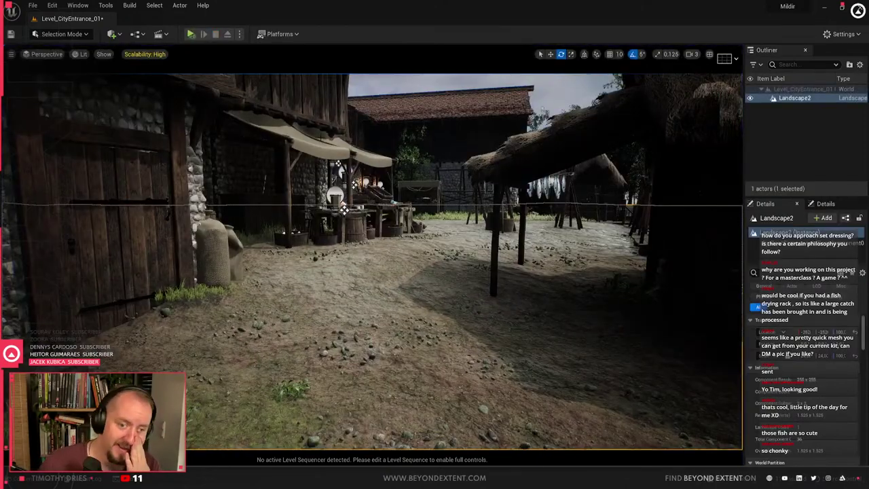
# Start another play test near the barrels and run to the stall's tubs to watch the loose fish pieces
pyautogui.moveTo(435, 272); pyautogui.dragTo(377, 305, button='right')
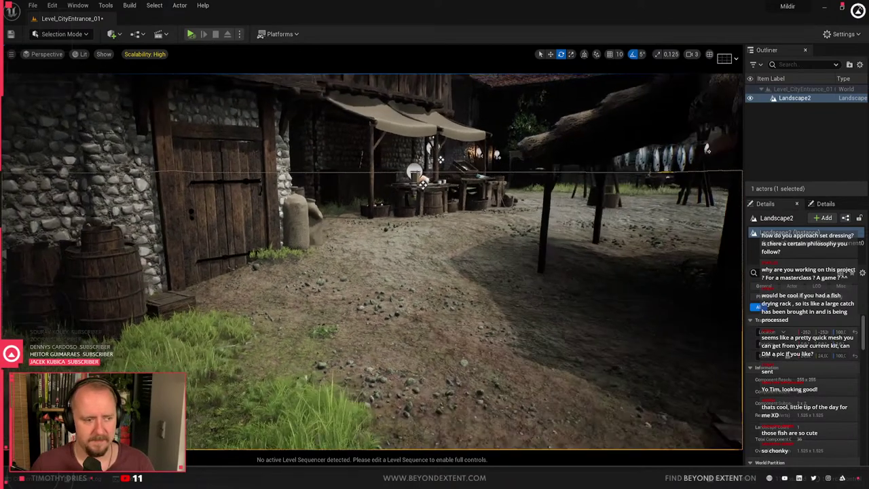
pyautogui.press('Escape')
pyautogui.rightClick(388, 100)
pyautogui.click(434, 334)
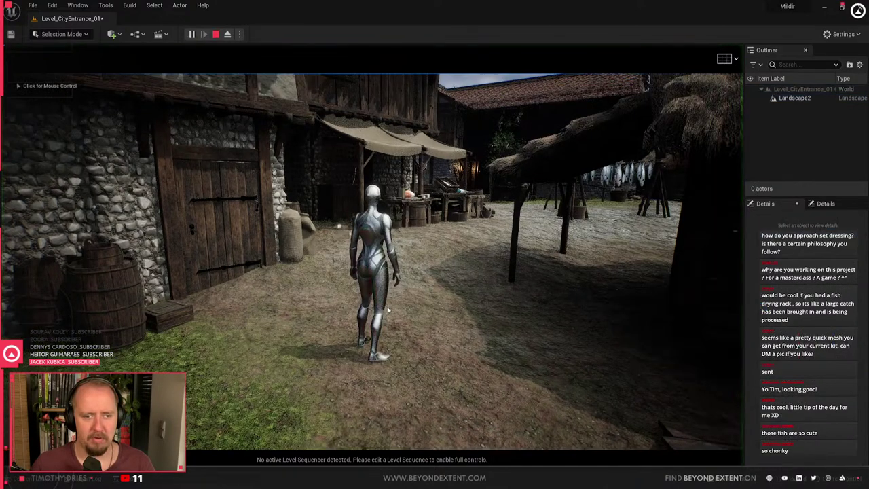
pyautogui.click(388, 311)
pyautogui.press('w')
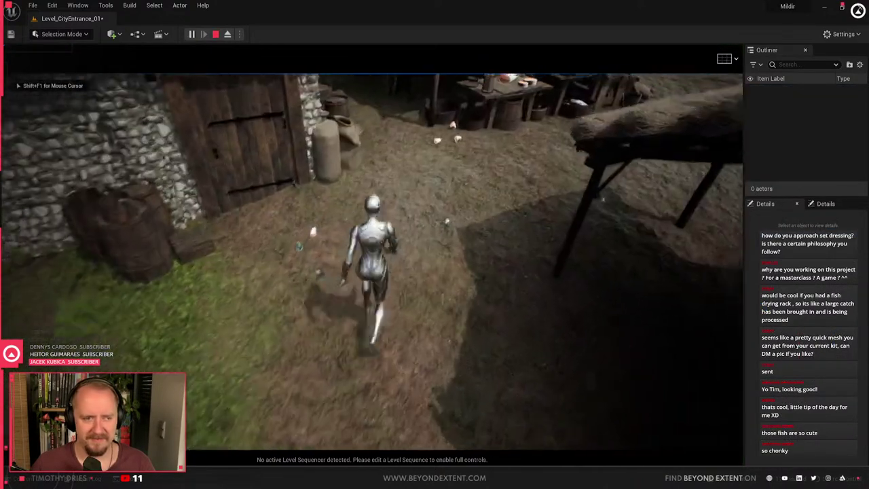
pyautogui.press('w')
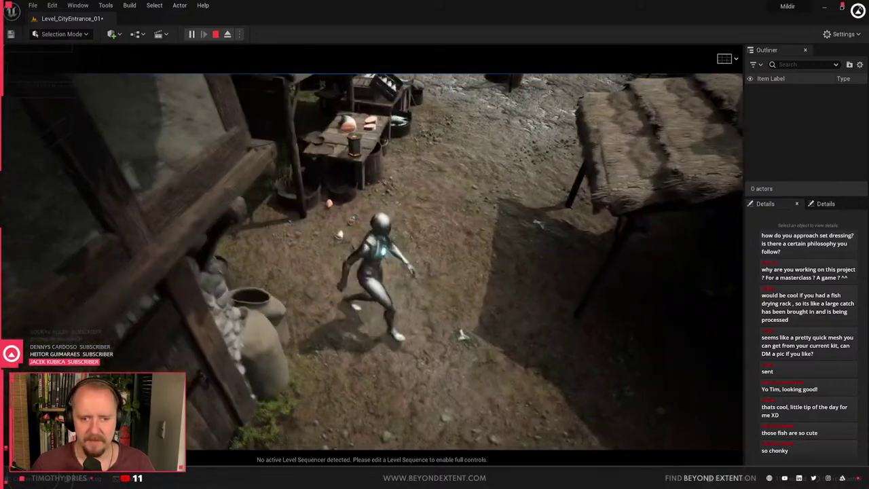
pyautogui.press('Escape')
# Open the Prop_Fish_Tub_01 level instance beside the stall's canopy post for editing
pyautogui.moveTo(372, 261); pyautogui.dragTo(258, 224, button='right')
pyautogui.press('w')
pyautogui.press('w')
pyautogui.moveTo(435, 261)
pyautogui.mouseDown(button='right')
pyautogui.moveTo(452, 271)
pyautogui.moveTo(440, 266)
pyautogui.mouseUp(button='right')
pyautogui.click(452, 272)
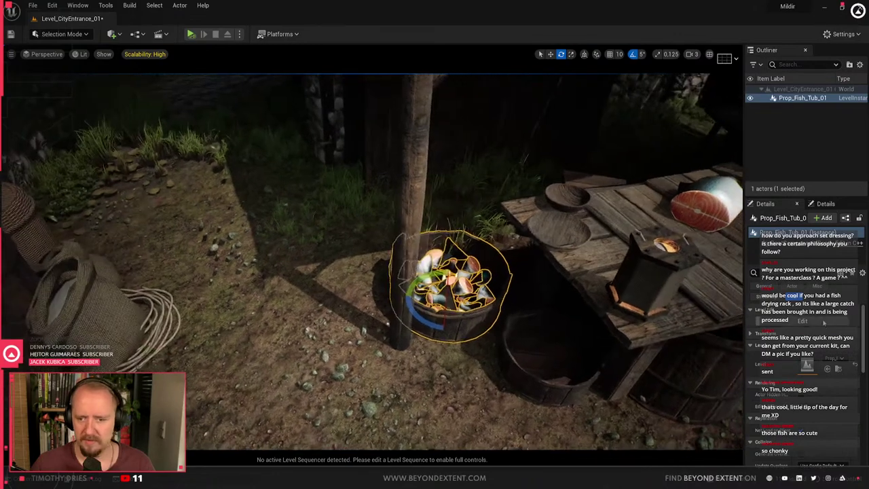
pyautogui.click(823, 322)
pyautogui.click(446, 272)
# Select the contents of the fish tub and inspect their details, including the physics settings of one salmon piece
pyautogui.hotkey('ctrl', 'a')
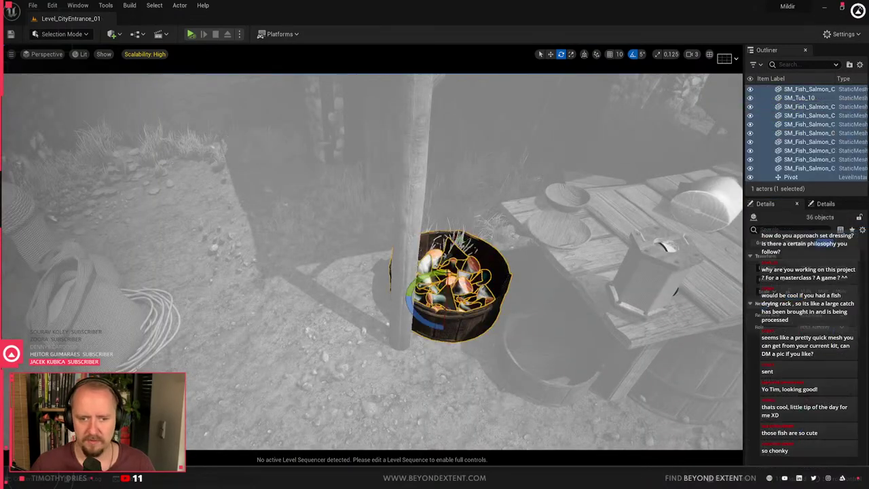
pyautogui.scroll(-1, 823, 111)
pyautogui.keyDown('ctrl'); pyautogui.click(803, 177); pyautogui.keyUp('ctrl')
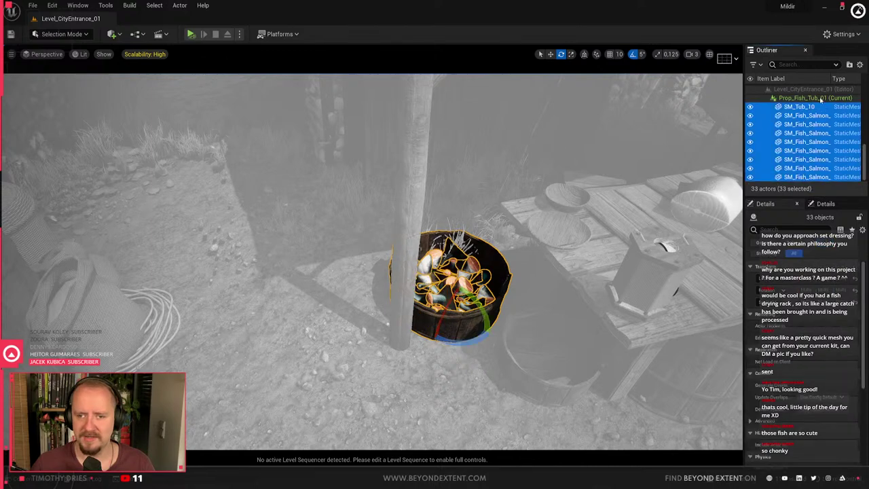
pyautogui.scroll(-5, 786, 327)
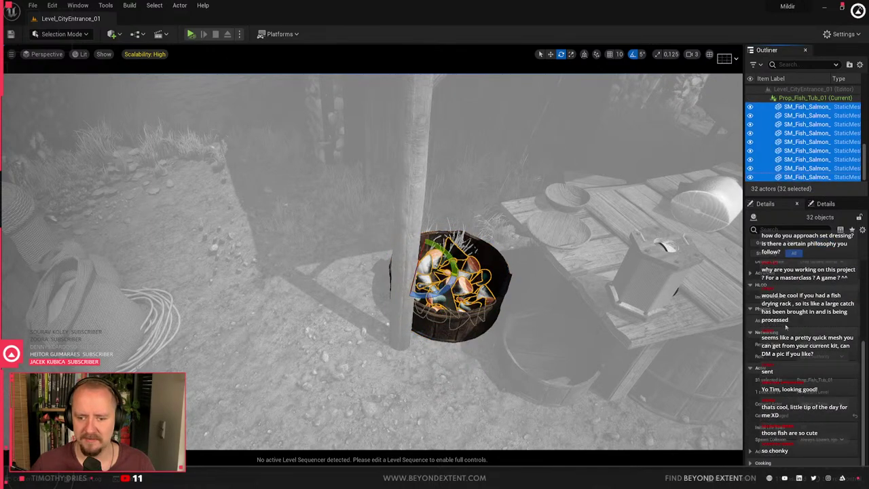
pyautogui.scroll(3, 781, 370)
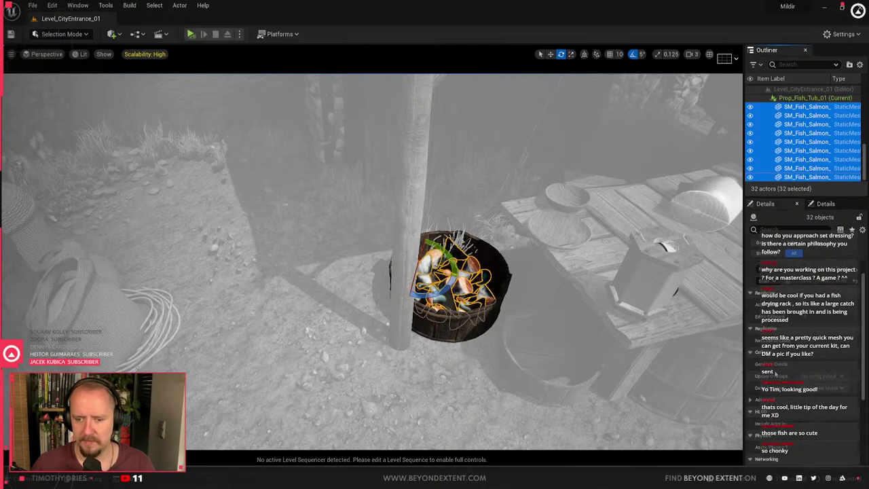
pyautogui.click(475, 282)
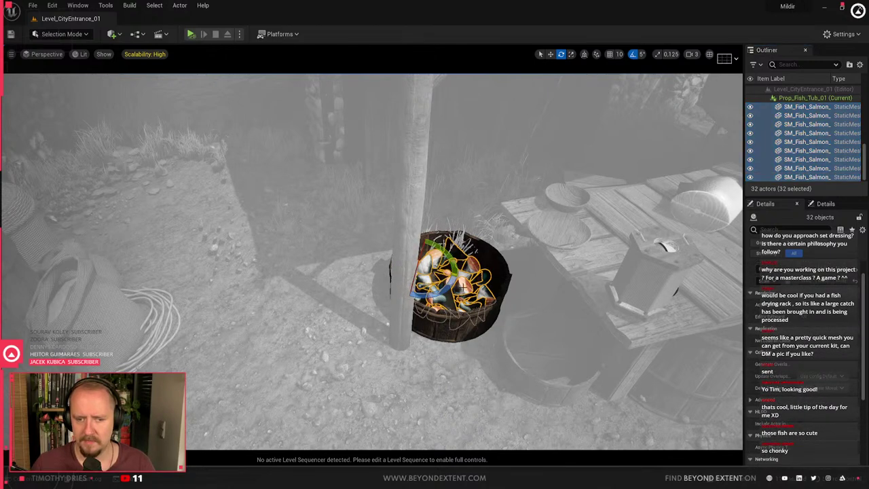
pyautogui.press('f')
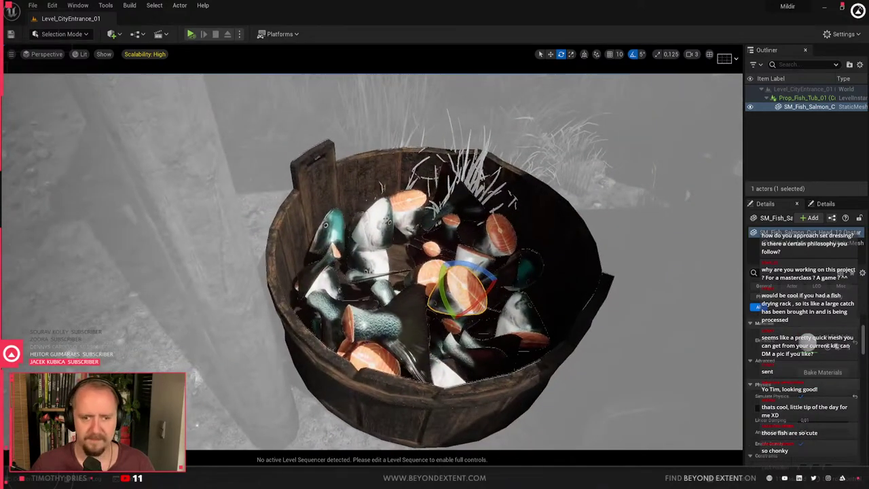
# Hide the wooden tub and select only the salmon piece meshes inside Prop_Fish_Tub_01
pyautogui.click(395, 158)
pyautogui.press('Delete')
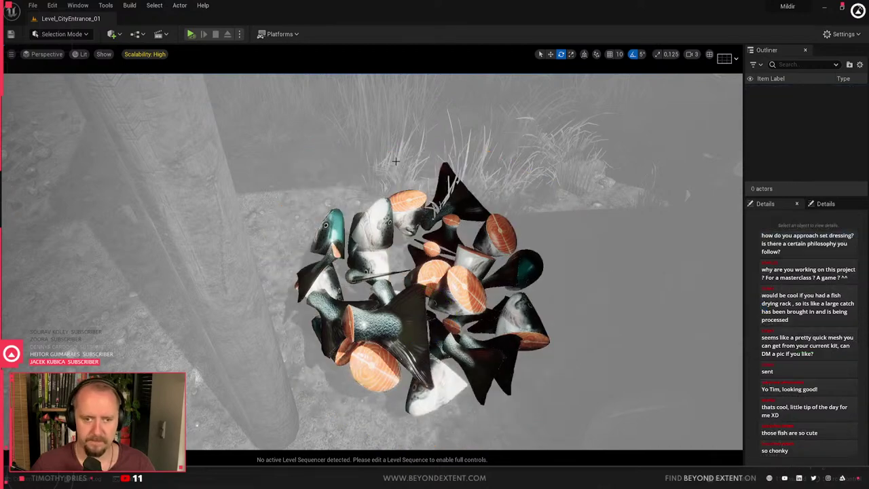
pyautogui.hotkey('ctrl', 'a')
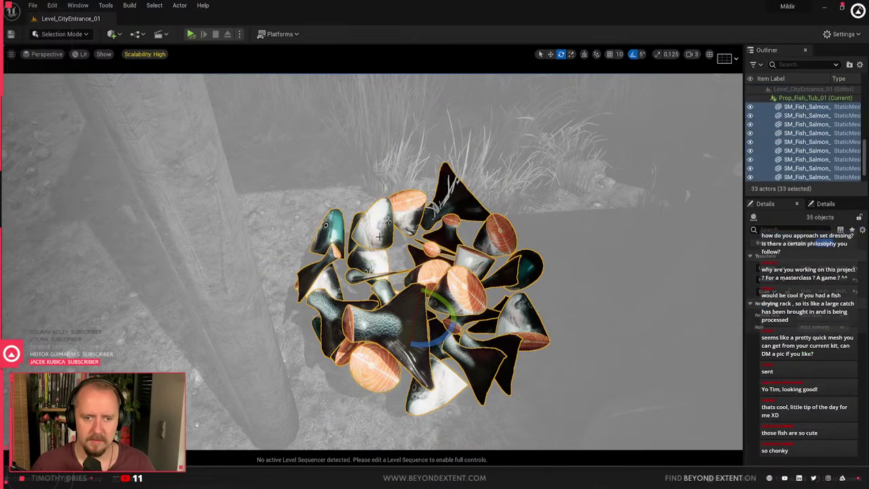
pyautogui.scroll(-1, 815, 160)
pyautogui.keyDown('ctrl'); pyautogui.click(800, 178); pyautogui.keyUp('ctrl')
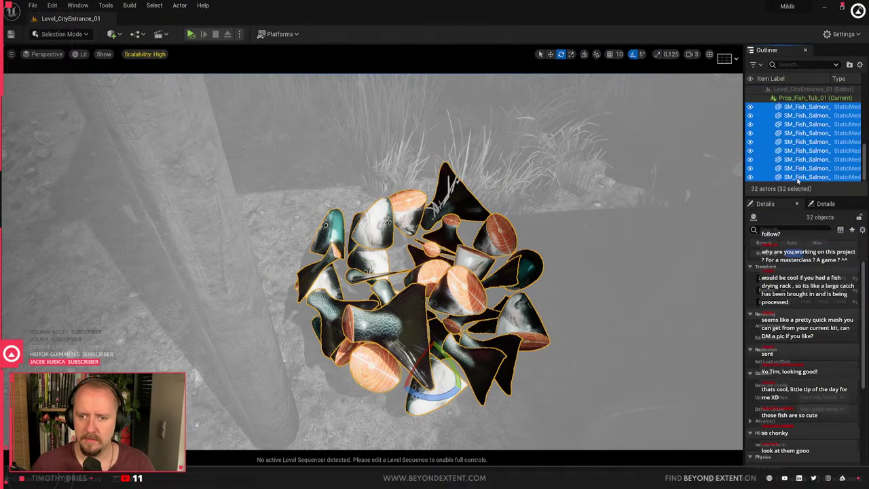
pyautogui.scroll(-1, 804, 131)
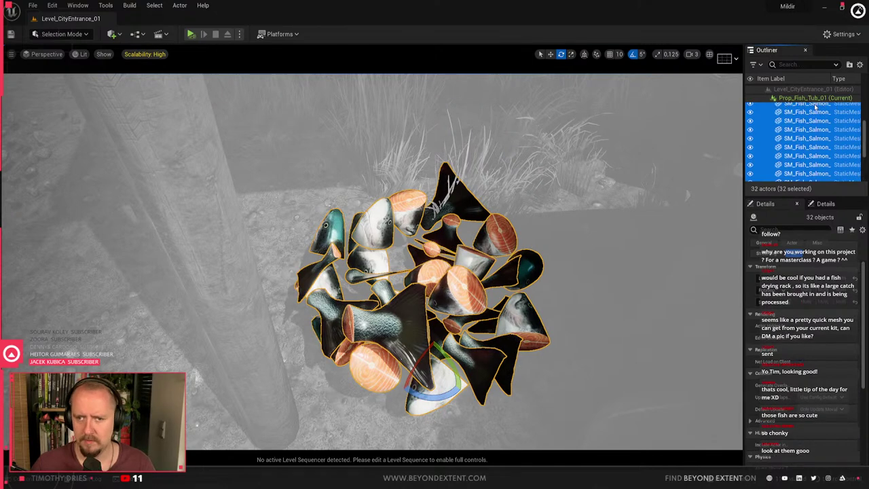
pyautogui.scroll(1, 805, 131)
pyautogui.keyDown('ctrl'); pyautogui.click(809, 100); pyautogui.keyUp('ctrl')
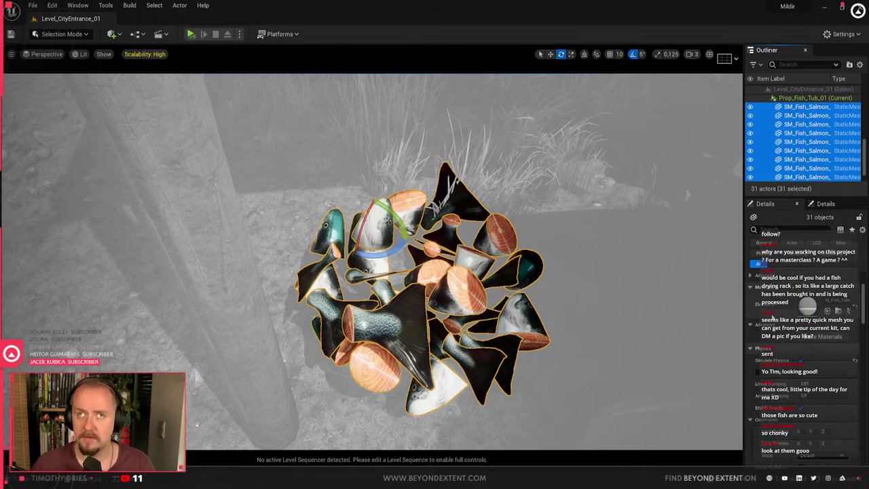
# Turn off Simulate Physics for the selected salmon pieces and finish editing the fish tub instance
pyautogui.scroll(-2, 773, 318)
pyautogui.scroll(3, 773, 318)
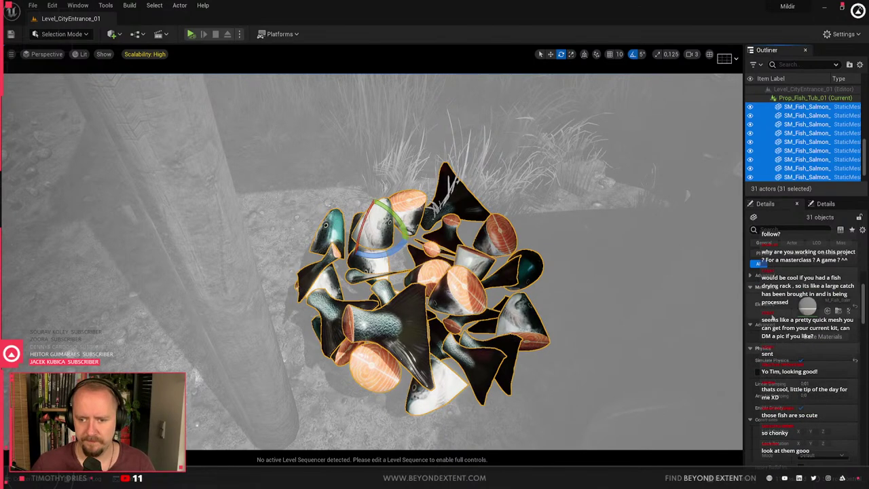
pyautogui.click(801, 360)
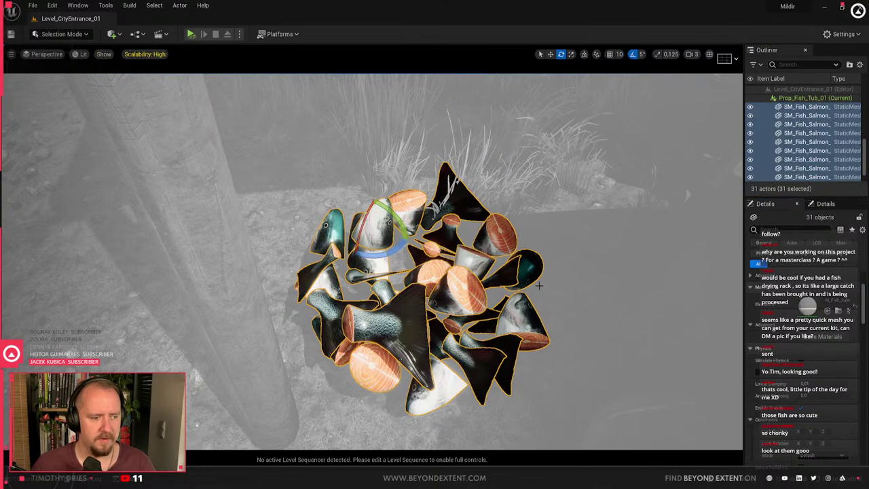
pyautogui.press('Escape')
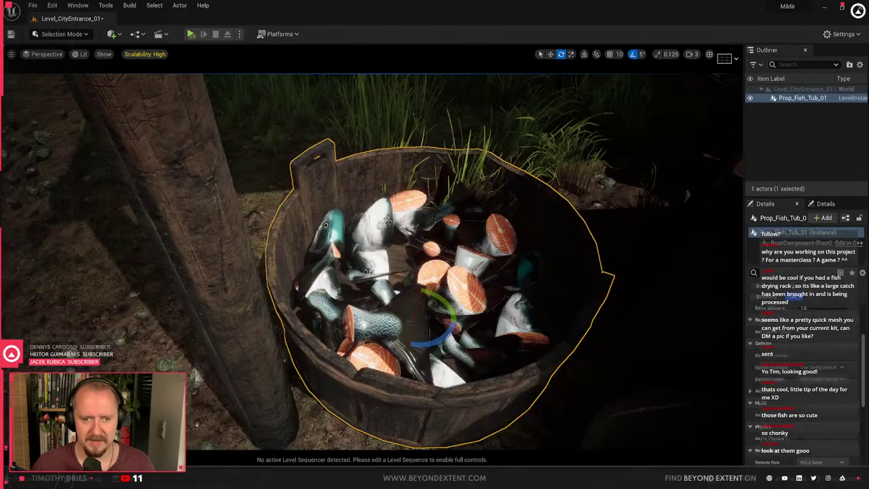
# Start a play test from the open ground between the fish market and the lean-to
pyautogui.moveTo(433, 264); pyautogui.dragTo(516, 218, button='right')
pyautogui.moveTo(388, 317); pyautogui.dragTo(393, 407, button='right')
pyautogui.press('Escape')
pyautogui.rightClick(387, 318)
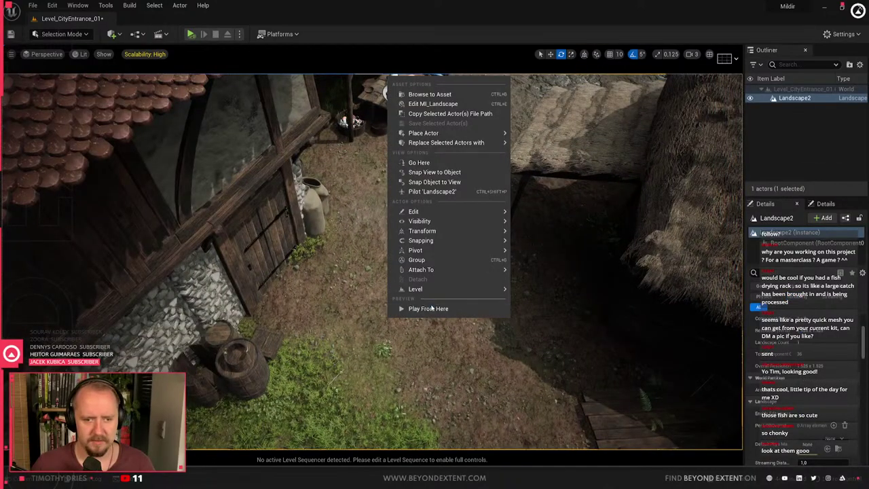
pyautogui.click(431, 309)
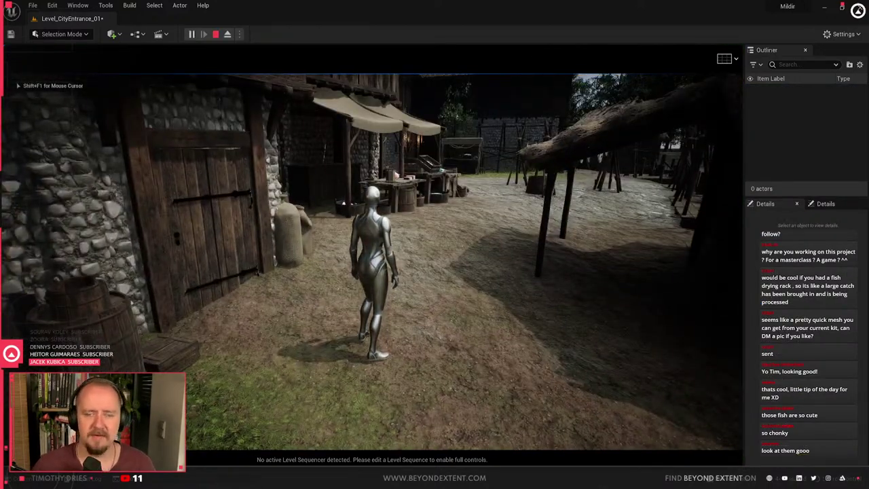
# Walk the character past the drying racks and fish stall to check the props, and end the play test
pyautogui.press('w')
pyautogui.press('w')
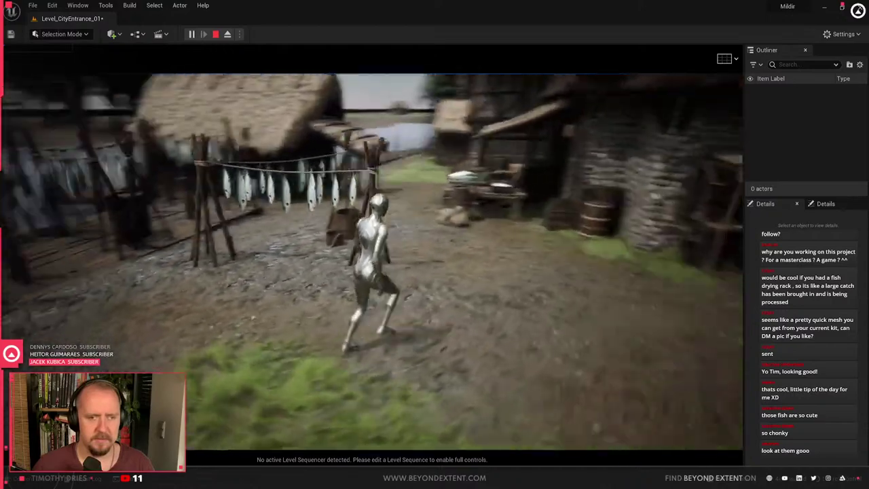
pyautogui.press('w')
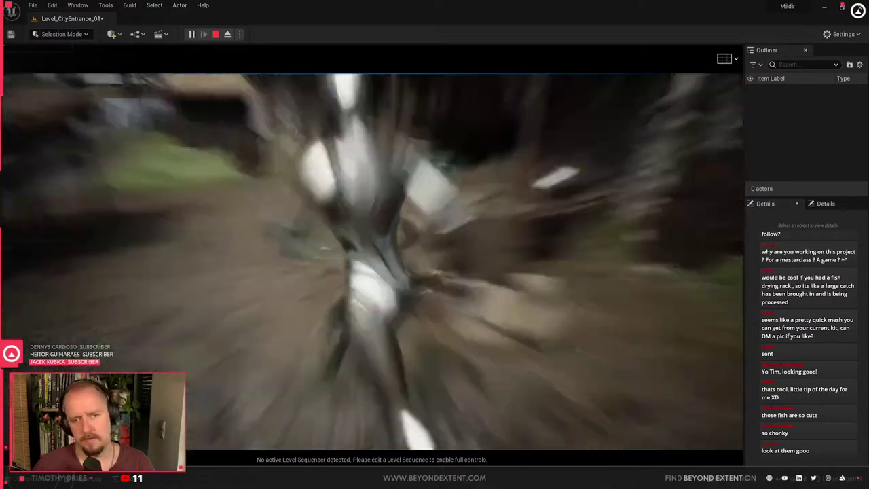
pyautogui.press('w')
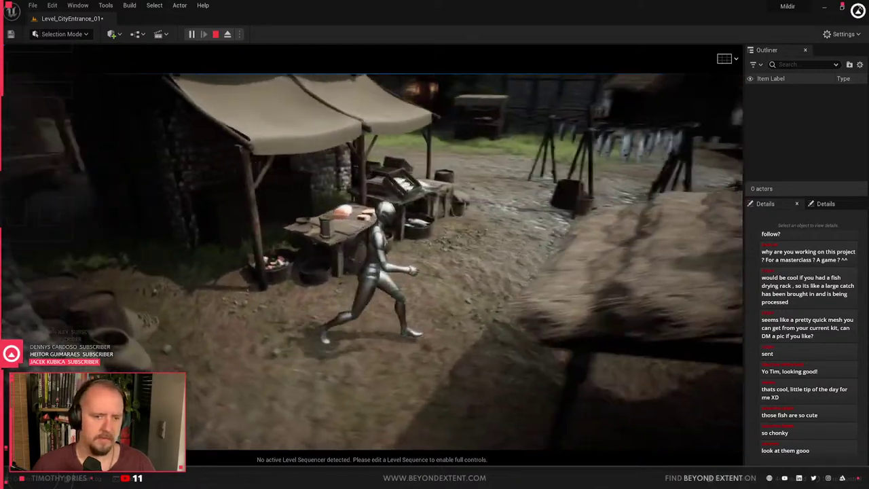
pyautogui.press('w')
pyautogui.press('d')
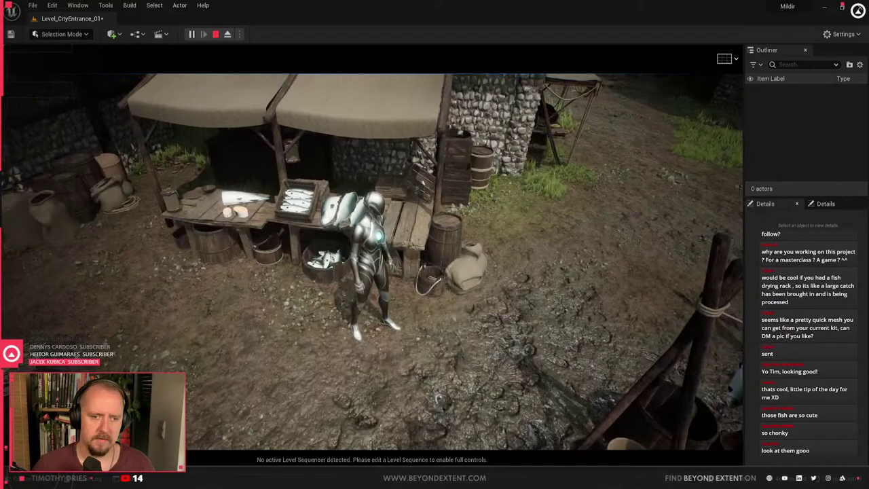
pyautogui.press('s')
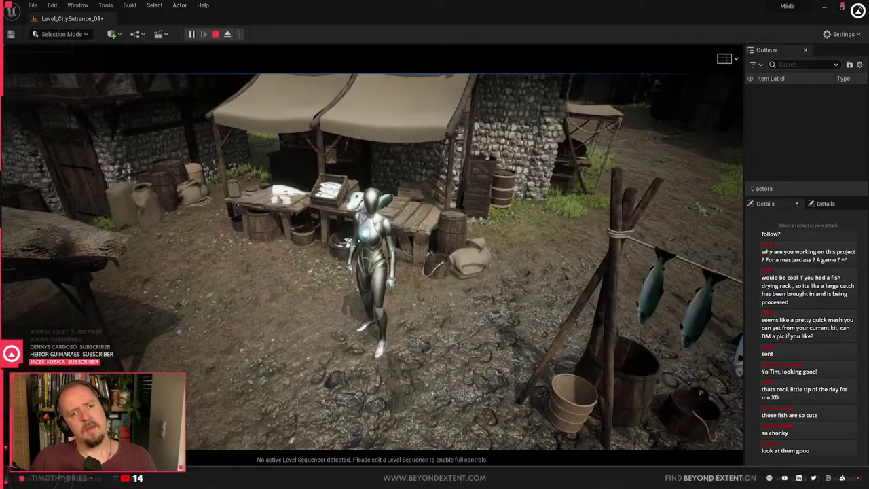
pyautogui.press('Escape')
# Open the MI_Jute_01 material of the stall's canopy and try a red tint on it
pyautogui.press('w')
pyautogui.moveTo(282, 264); pyautogui.dragTo(282, 299, button='right')
pyautogui.press('w')
pyautogui.press('s')
pyautogui.click(443, 261)
pyautogui.moveTo(443, 261)
pyautogui.mouseDown(button='right')
pyautogui.moveTo(443, 251)
pyautogui.moveTo(444, 261)
pyautogui.mouseUp(button='right')
pyautogui.doubleClick(807, 375)
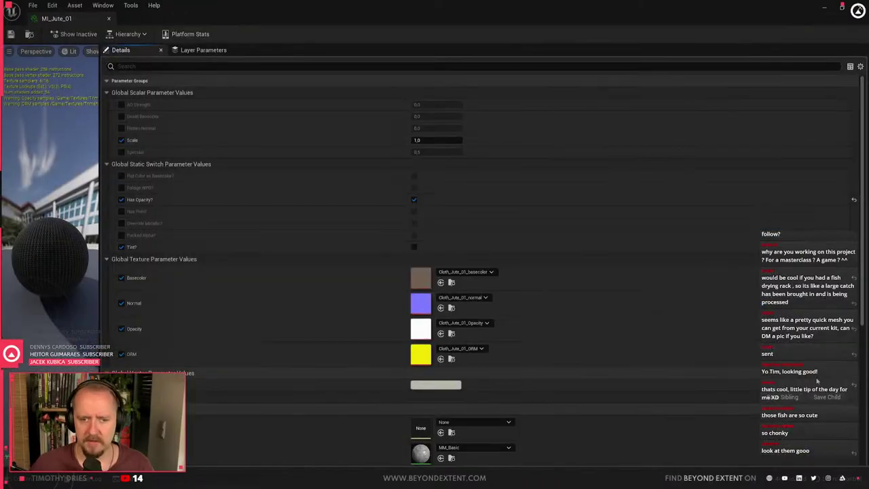
pyautogui.moveTo(401, 12); pyautogui.dragTo(0, 75)
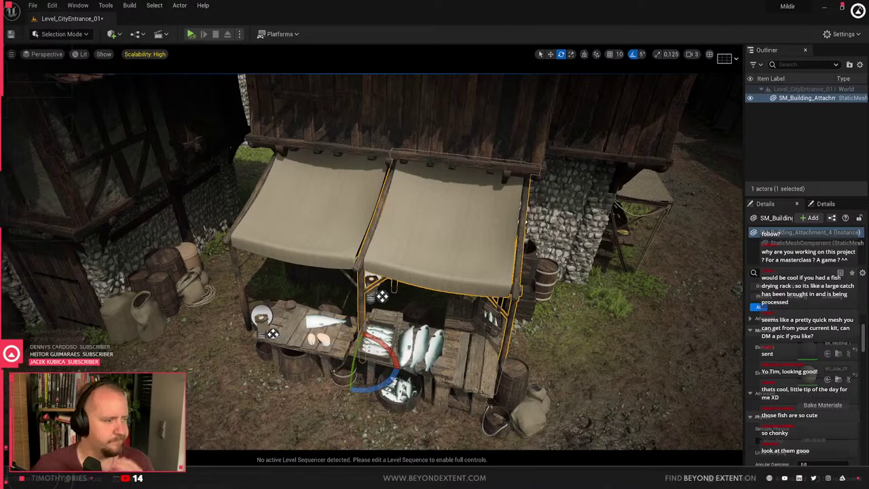
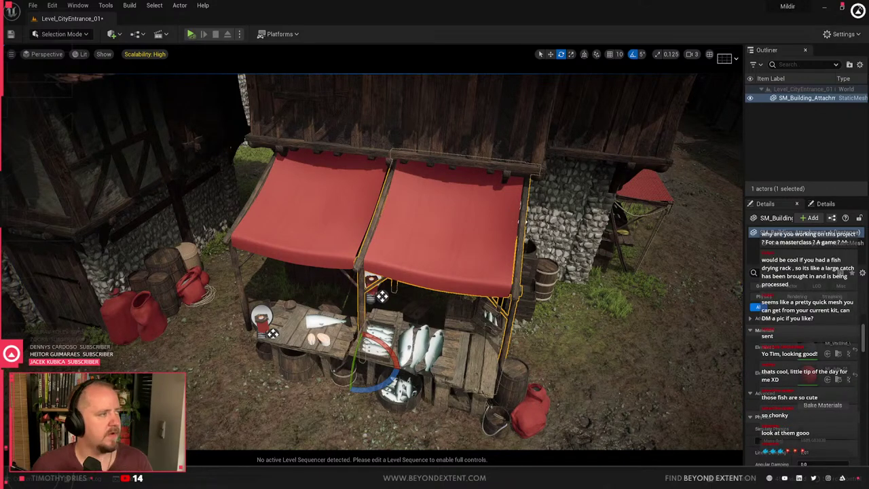
# Check the red cloth on the sacks and canopy, and restore MI_Jute_01 to its beige colour
pyautogui.moveTo(495, 334); pyautogui.dragTo(672, 285, button='right')
pyautogui.press('Escape')
pyautogui.press('w')
pyautogui.press('d')
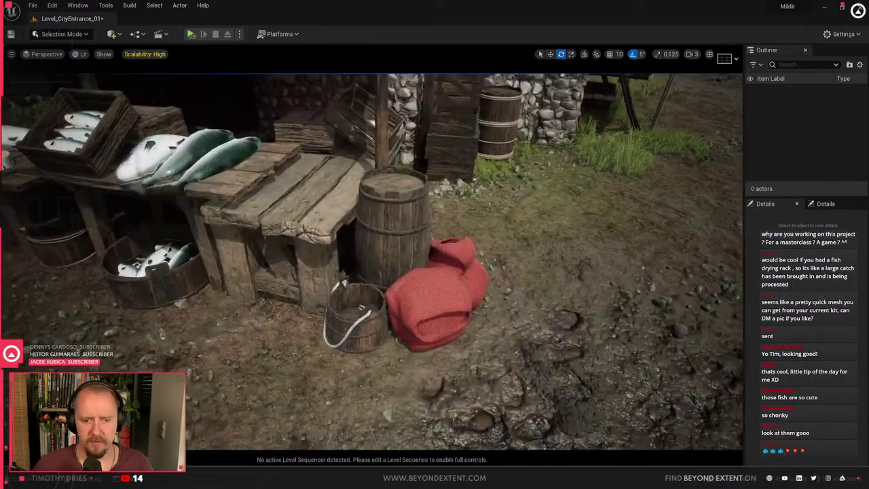
pyautogui.click(422, 317)
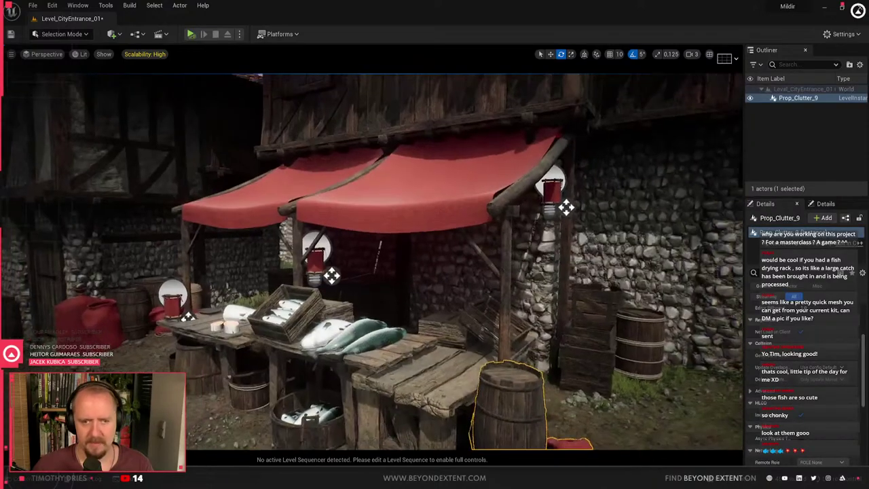
pyautogui.click(407, 173)
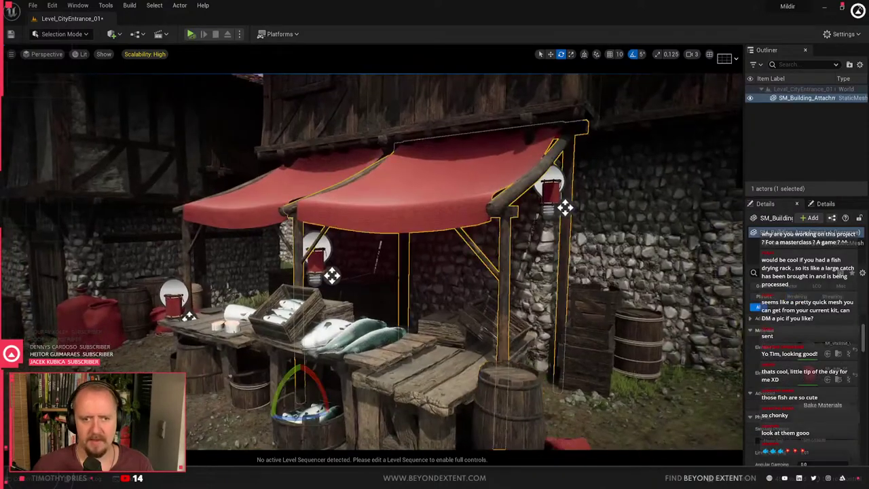
pyautogui.hotkey('ctrl', 'space')
pyautogui.click(365, 408)
pyautogui.doubleClick(365, 408)
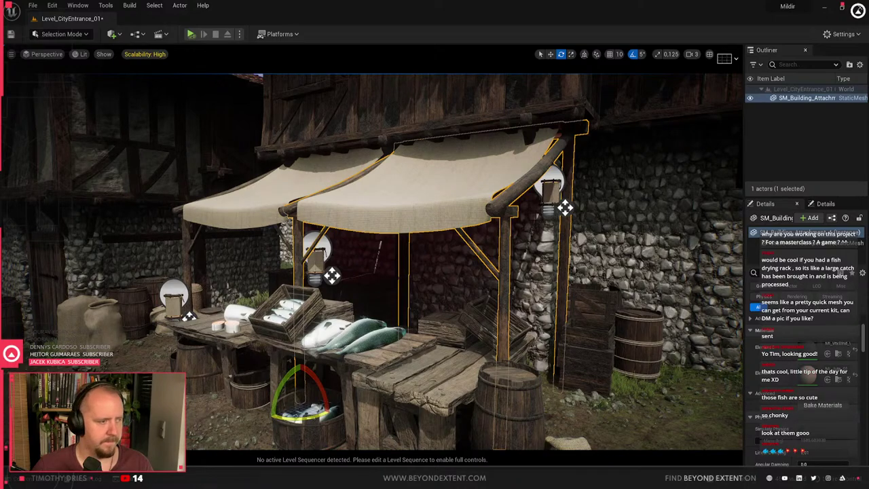
# Examine the beige canopies on the house wall and the area around the fish stall
pyautogui.press('Escape')
pyautogui.moveTo(419, 346); pyautogui.dragTo(516, 353, button='right')
pyautogui.press('s')
pyautogui.moveTo(424, 77); pyautogui.dragTo(435, 80, button='right')
pyautogui.click(433, 80)
pyautogui.moveTo(405, 396); pyautogui.dragTo(612, 377, button='right')
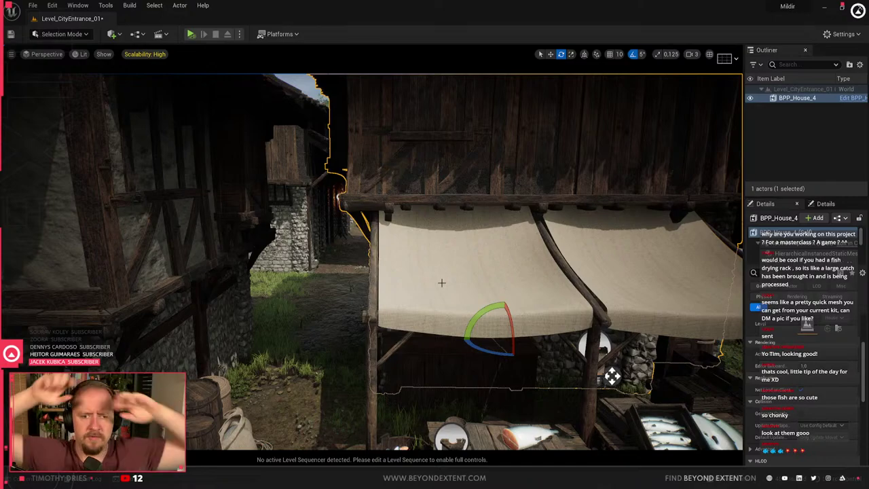
pyautogui.moveTo(427, 324); pyautogui.dragTo(428, 381, button='right')
pyautogui.press('Escape')
# Switch to Landscape painting and paint the Grass_01 layer beneath the lean-to and along the fish stall
pyautogui.moveTo(428, 325); pyautogui.dragTo(353, 354, button='right')
pyautogui.moveTo(407, 286); pyautogui.dragTo(367, 285, button='right')
pyautogui.click(61, 34)
pyautogui.click(66, 67)
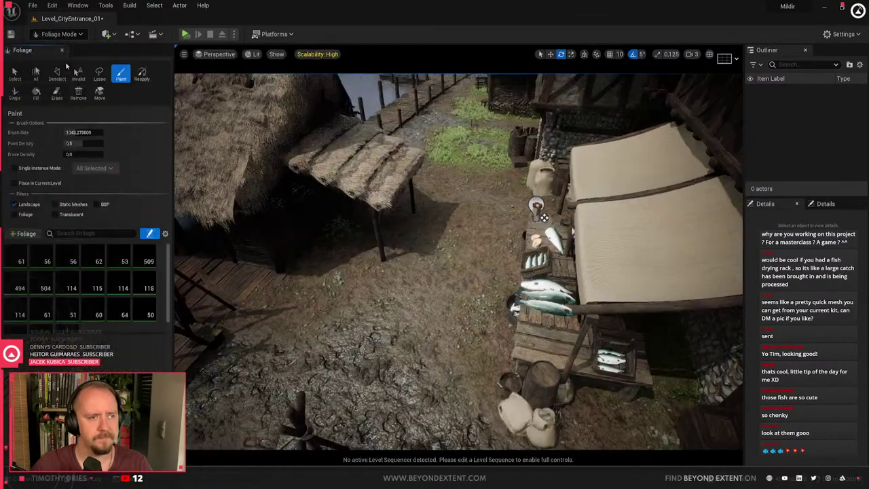
pyautogui.click(61, 34)
pyautogui.click(68, 59)
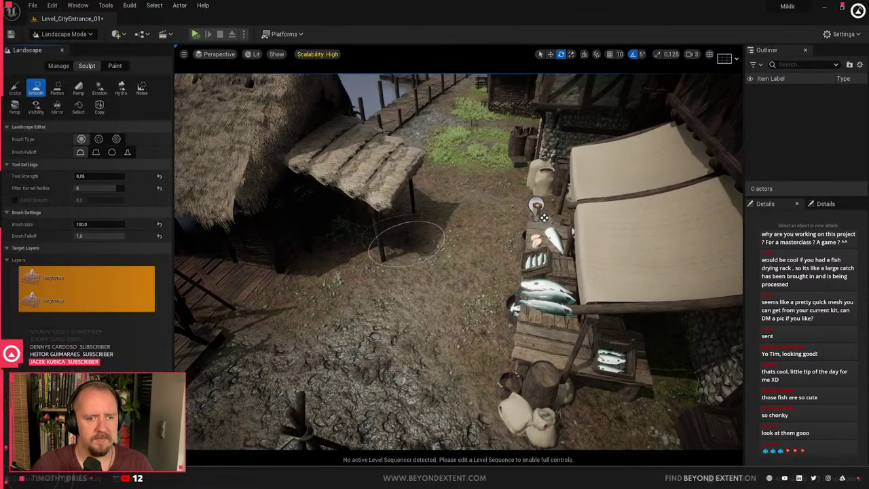
pyautogui.click(118, 64)
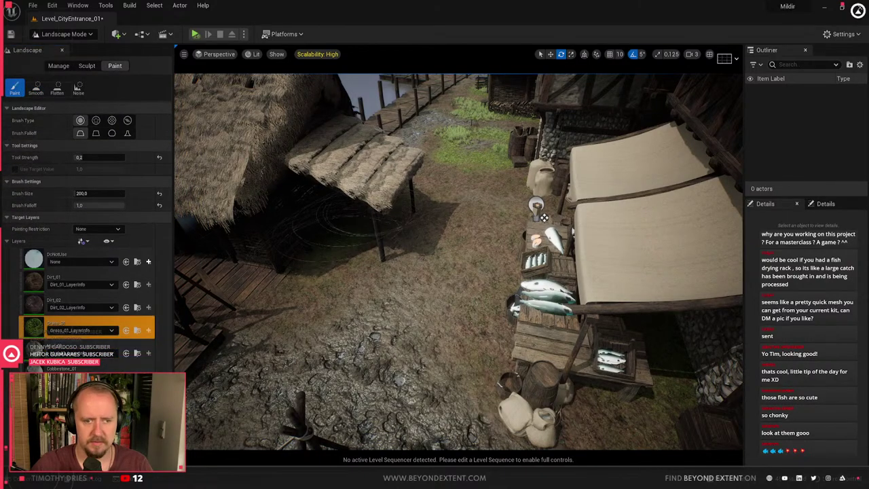
pyautogui.moveTo(484, 235); pyautogui.dragTo(605, 286, button='right')
pyautogui.moveTo(484, 235)
pyautogui.mouseDown()
pyautogui.moveTo(518, 234)
pyautogui.moveTo(529, 305)
pyautogui.moveTo(567, 303)
pyautogui.moveTo(543, 268)
pyautogui.moveTo(550, 262)
pyautogui.moveTo(517, 333)
pyautogui.moveTo(455, 360)
pyautogui.mouseUp()
pyautogui.moveTo(455, 360)
pyautogui.mouseDown(button='right')
pyautogui.moveTo(401, 374)
pyautogui.moveTo(353, 366)
pyautogui.moveTo(421, 271)
pyautogui.moveTo(401, 265)
pyautogui.moveTo(400, 326)
pyautogui.moveTo(401, 306)
pyautogui.mouseUp(button='right')
# Change the brush size, paint the layer listed below Grass_01 over the path beside the fish stall, and return to Selection mode
pyautogui.click(75, 353)
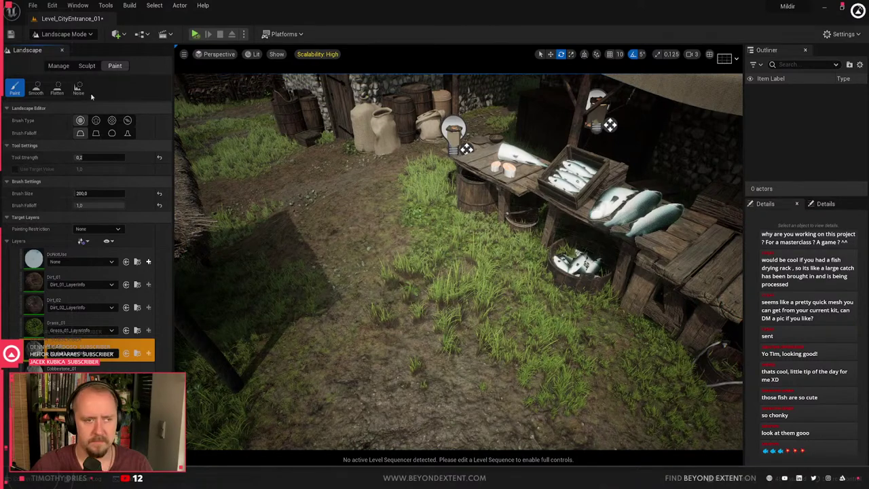
pyautogui.click(89, 195)
pyautogui.press('Return')
pyautogui.moveTo(435, 292)
pyautogui.mouseDown()
pyautogui.moveTo(343, 197)
pyautogui.moveTo(333, 231)
pyautogui.moveTo(302, 212)
pyautogui.moveTo(365, 230)
pyautogui.mouseUp()
pyautogui.moveTo(365, 230)
pyautogui.mouseDown(button='right')
pyautogui.moveTo(461, 251)
pyautogui.moveTo(516, 313)
pyautogui.moveTo(455, 306)
pyautogui.moveTo(365, 230)
pyautogui.mouseUp(button='right')
pyautogui.click(64, 33)
pyautogui.click(70, 58)
pyautogui.click(77, 34)
pyautogui.click(76, 49)
# Examine the repainted ground around the fish market and the street beside the neighbouring house
pyautogui.moveTo(528, 317); pyautogui.dragTo(475, 339, button='right')
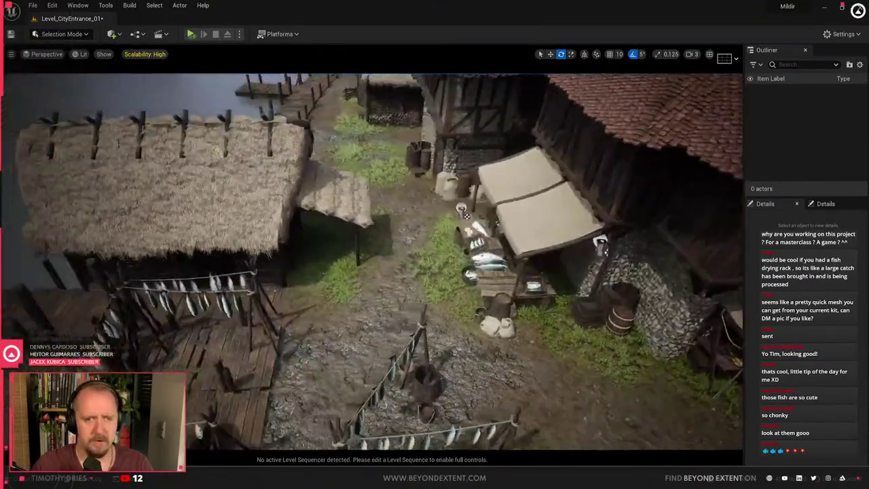
pyautogui.moveTo(364, 230); pyautogui.dragTo(365, 229, button='right')
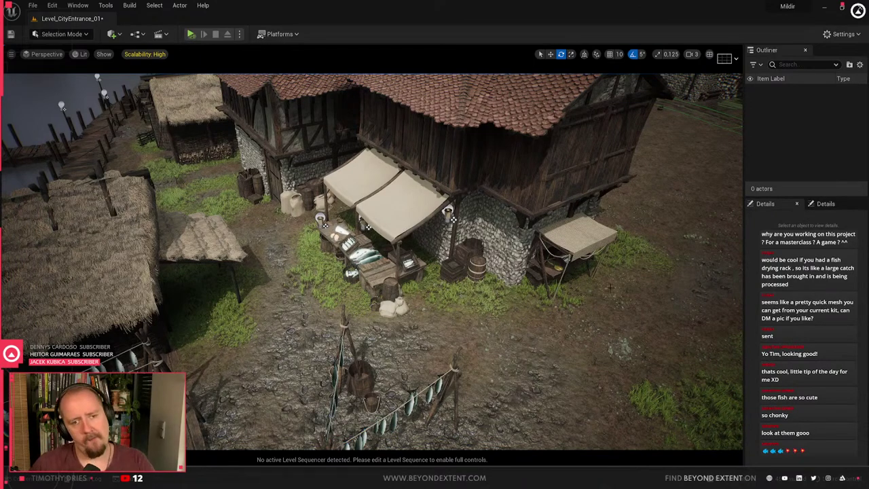
pyautogui.moveTo(519, 297); pyautogui.dragTo(615, 258, button='right')
pyautogui.moveTo(309, 363); pyautogui.dragTo(197, 401, button='right')
pyautogui.press('w')
pyautogui.press('d')
pyautogui.press('w')
pyautogui.moveTo(396, 394); pyautogui.dragTo(556, 150, button='right')
# Locate the small fish market stall's blueprint asset in the BluePrints folder from the stall in the level
pyautogui.moveTo(237, 335); pyautogui.dragTo(237, 334, button='right')
pyautogui.hotkey('ctrl', 'space')
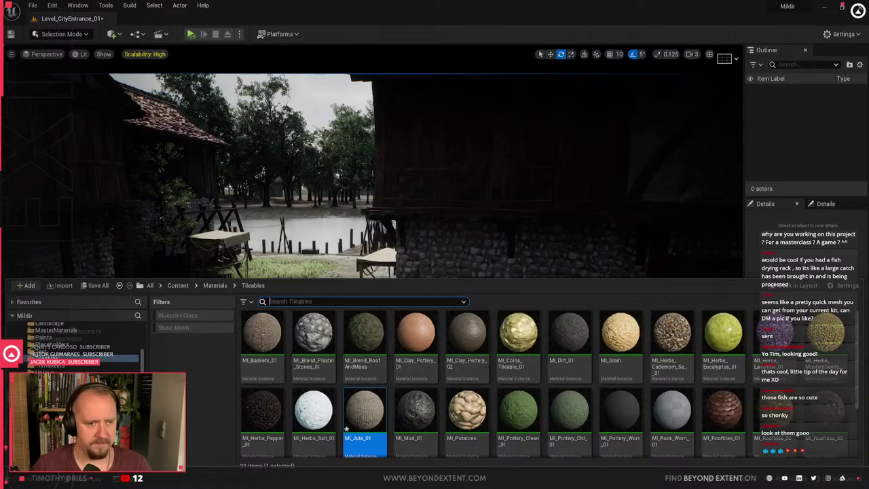
pyautogui.click(219, 216)
pyautogui.hotkey('ctrl', 'b')
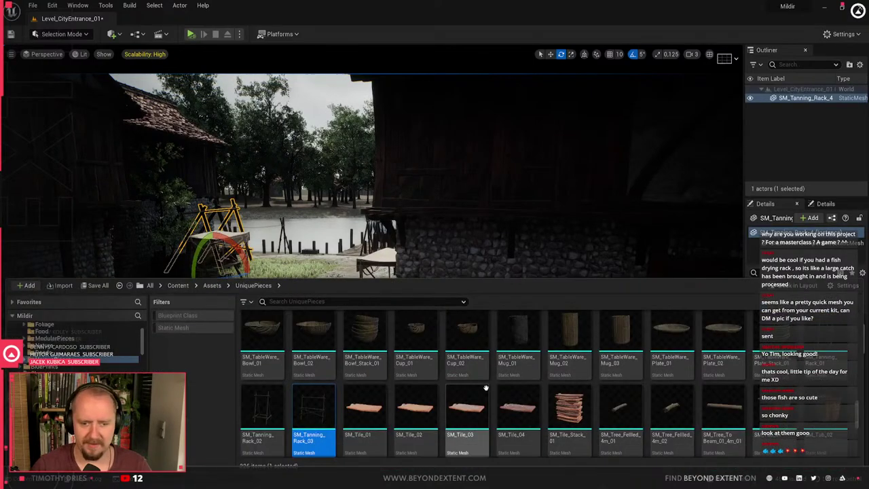
pyautogui.click(216, 235)
pyautogui.hotkey('ctrl', 'b')
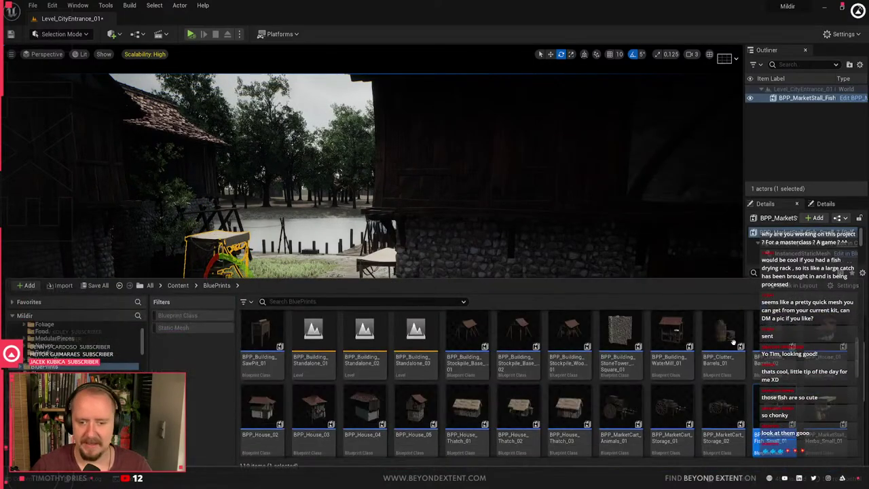
# Place BPP_MarketStall_Herbs_Small_01 in the street, rotate it and move it against the house's stone wall
pyautogui.moveTo(824, 415); pyautogui.dragTo(407, 380)
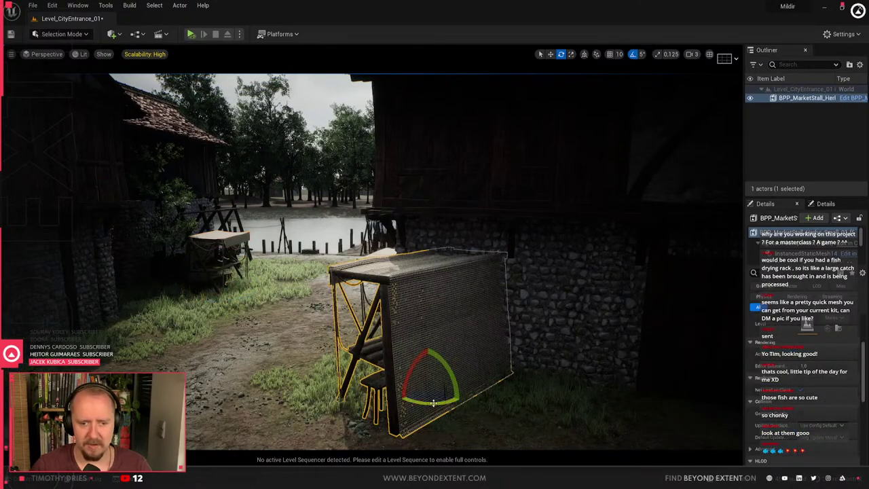
pyautogui.moveTo(412, 404); pyautogui.dragTo(427, 401)
pyautogui.moveTo(428, 401); pyautogui.dragTo(288, 264, button='right')
pyautogui.press('w')
pyautogui.moveTo(291, 265); pyautogui.dragTo(369, 303)
pyautogui.moveTo(369, 303)
pyautogui.mouseDown(button='right')
pyautogui.moveTo(403, 224)
pyautogui.moveTo(356, 297)
pyautogui.mouseUp(button='right')
# Try BPP_Prop_WoodCut_Stack_01 beside the herb stall and delete it again
pyautogui.hotkey('ctrl', 'space')
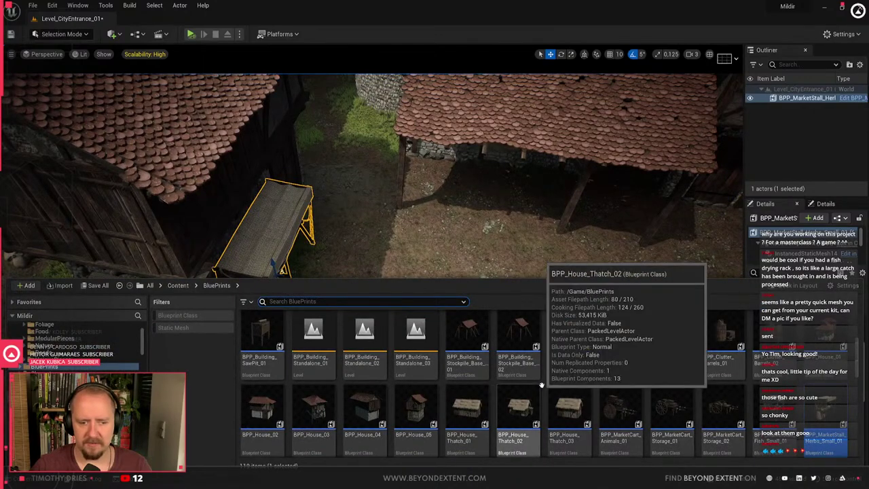
pyautogui.scroll(-2, 542, 385)
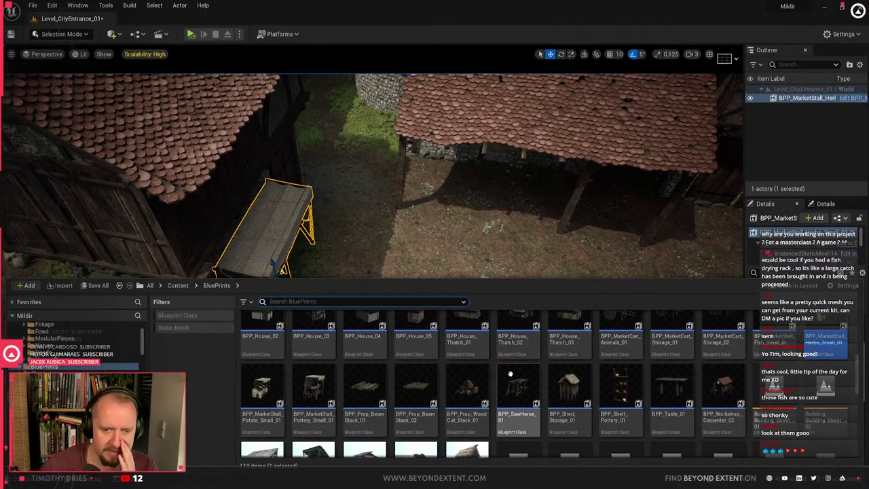
pyautogui.click(463, 404)
pyautogui.hotkey('ctrl', 'space')
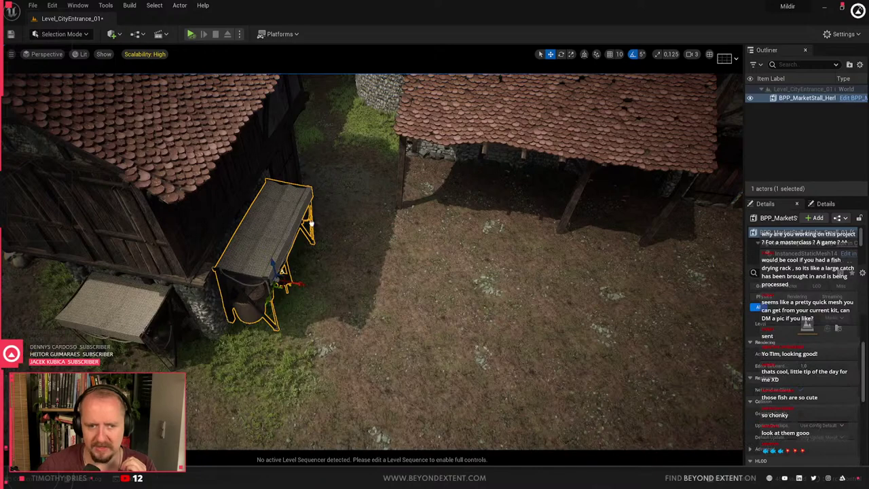
pyautogui.click(312, 224)
pyautogui.moveTo(312, 223); pyautogui.dragTo(468, 241, button='right')
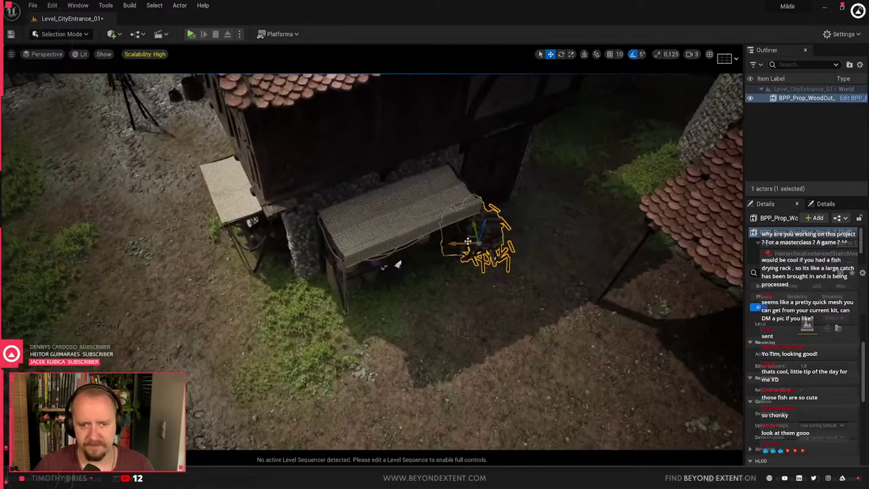
pyautogui.press('Delete')
# Place the BPP_MarketCart_Animals_01 cart in the yard near the tiled shed
pyautogui.hotkey('ctrl', 'space')
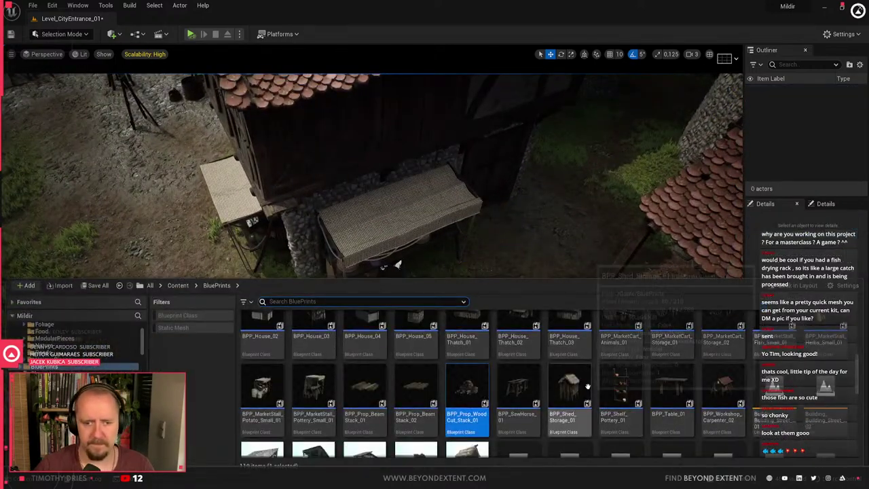
pyautogui.scroll(-8, 588, 386)
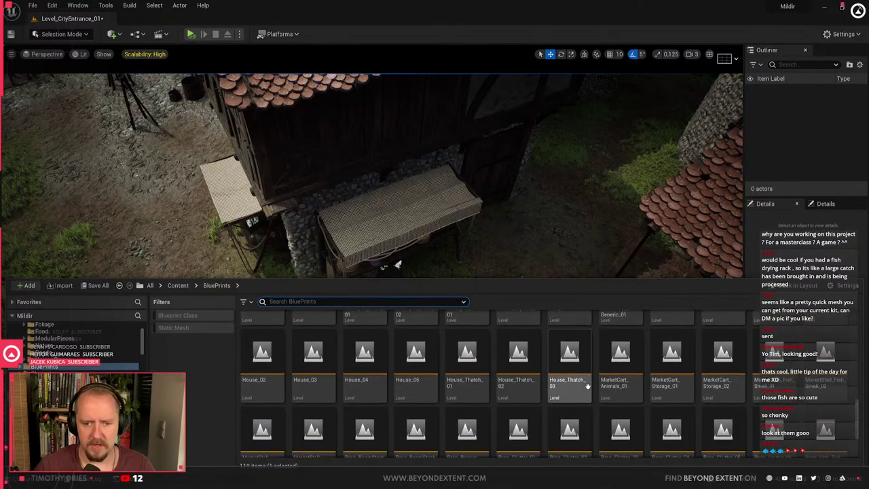
pyautogui.moveTo(620, 394); pyautogui.dragTo(536, 391)
pyautogui.moveTo(459, 330)
pyautogui.mouseDown(button='right')
pyautogui.moveTo(543, 380)
pyautogui.moveTo(459, 330)
pyautogui.mouseUp(button='right')
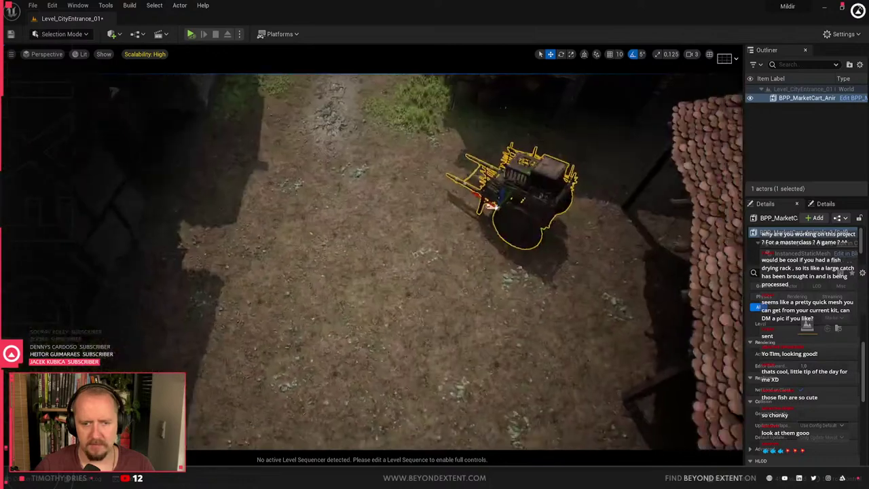
# Place the BPP_MarketCart_Storage_01 and BPP_MarketCart_Storage_02 carts side by side in the yard
pyautogui.hotkey('ctrl', 'space')
pyautogui.moveTo(659, 398); pyautogui.dragTo(302, 248)
pyautogui.hotkey('ctrl', 'space')
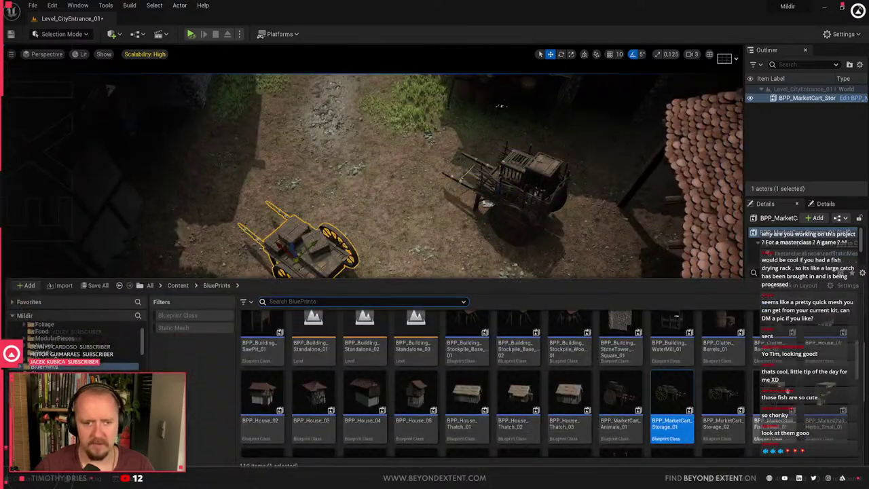
pyautogui.moveTo(723, 397); pyautogui.dragTo(388, 288)
# Try BPP_MarketStall_Fish_Small_01 near the storage carts and delete it again
pyautogui.hotkey('ctrl', 'space')
pyautogui.moveTo(775, 397); pyautogui.dragTo(301, 179)
pyautogui.press('Delete')
# Place another BPP_MarketStall_Herbs_Small_01 in the yard between the storage carts and the animal cart
pyautogui.hotkey('ctrl', 'space')
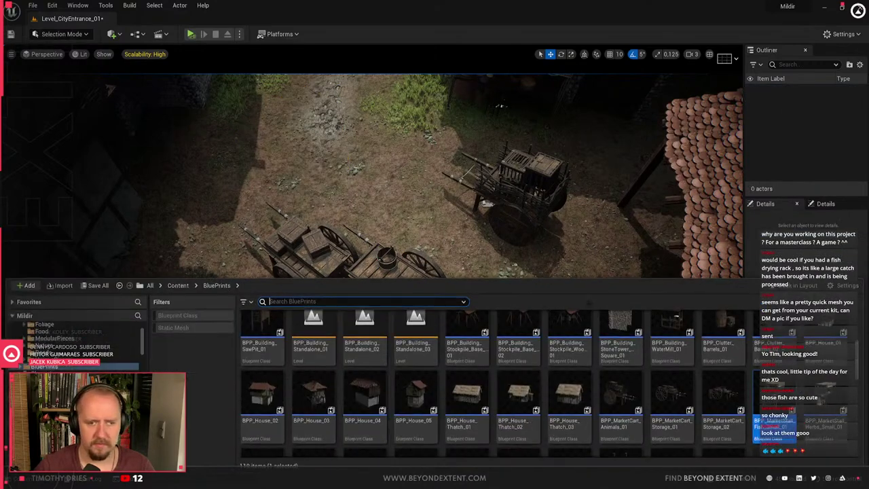
pyautogui.moveTo(823, 423); pyautogui.dragTo(434, 204)
pyautogui.hotkey('ctrl', 'space')
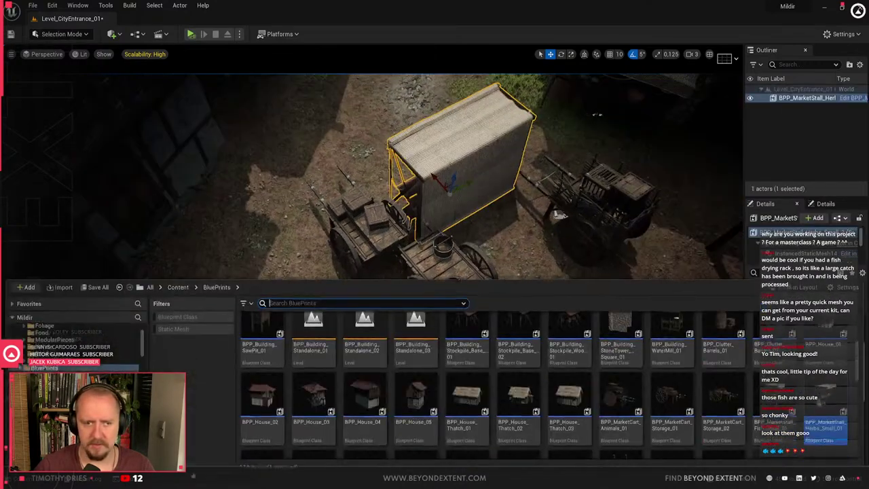
# Place the BPP_MarketStall_Potato_Small_01 and BPP_MarketStall_Pottery_Small_01 stalls in the yard beside the storage carts
pyautogui.scroll(-2, 247, 377)
pyautogui.moveTo(261, 411); pyautogui.dragTo(262, 283)
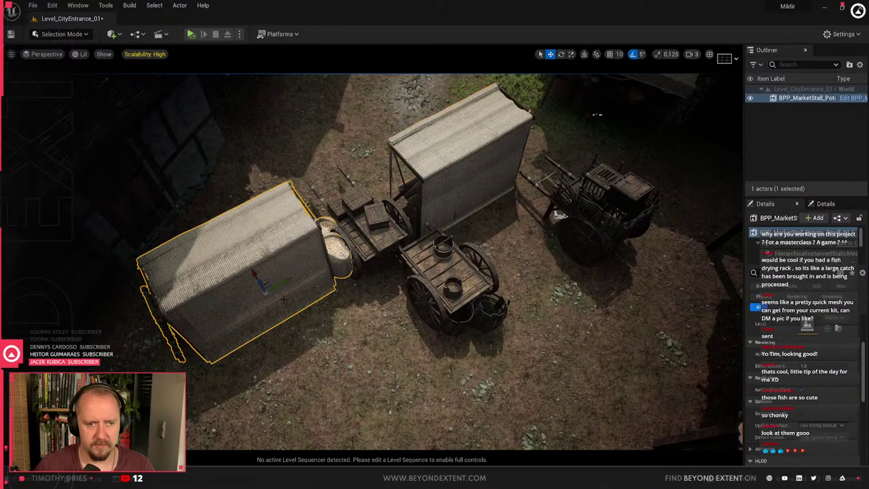
pyautogui.hotkey('ctrl', 'space')
pyautogui.moveTo(318, 426); pyautogui.dragTo(349, 379)
pyautogui.moveTo(349, 378); pyautogui.dragTo(393, 303, button='right')
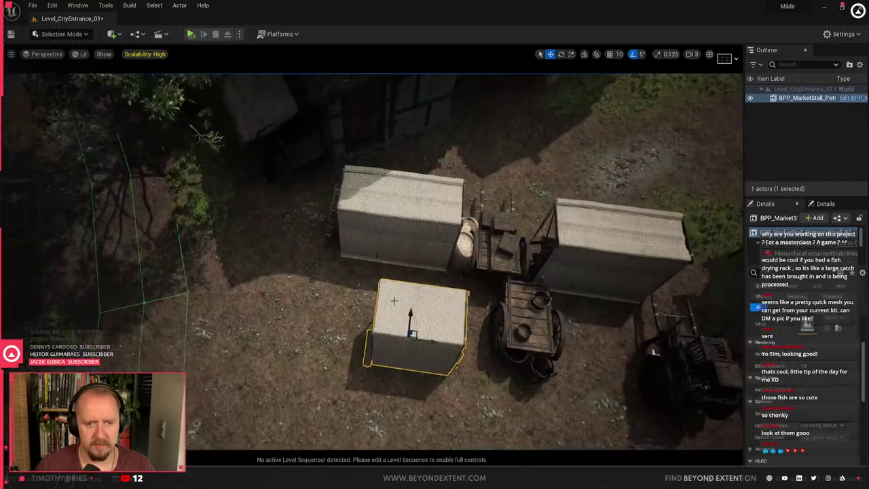
# Place the BPP_Clutter_Barrels_01 and BPP_Clutter_Barrels_02 barrel groups on the ground beside the storage cart and herbs stall
pyautogui.hotkey('ctrl', 'space')
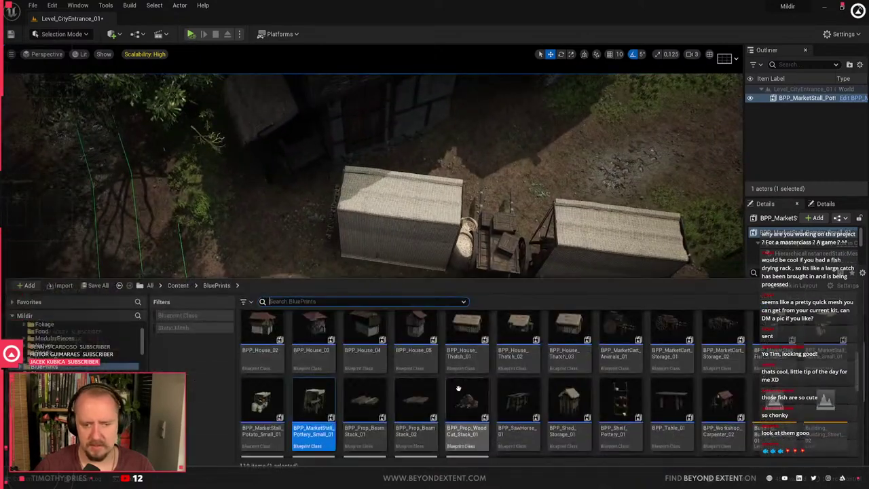
pyautogui.scroll(-5, 601, 401)
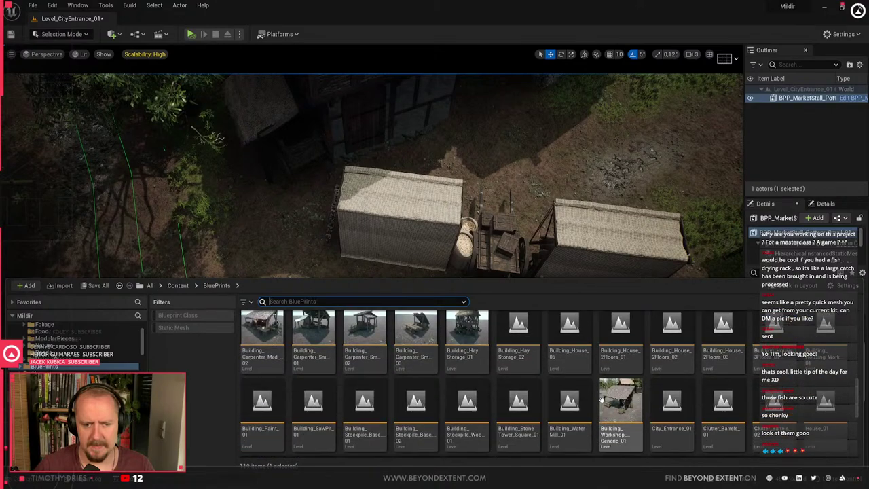
pyautogui.scroll(-5, 601, 401)
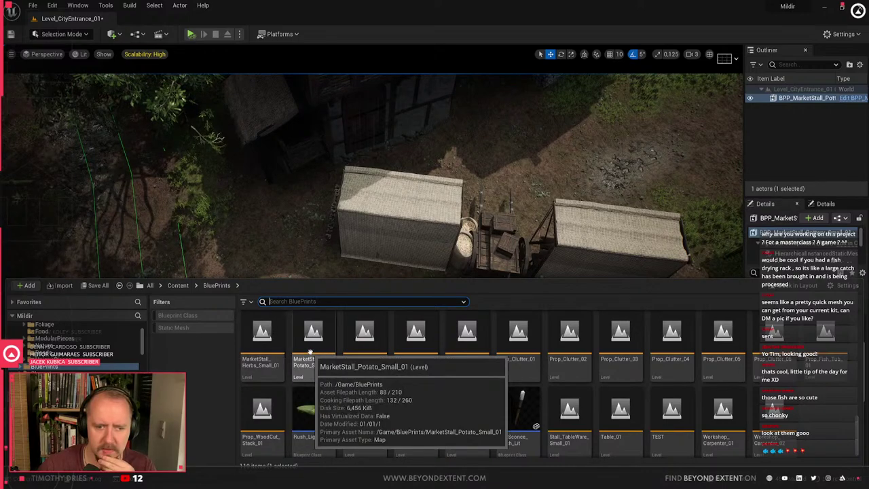
pyautogui.scroll(10, 310, 352)
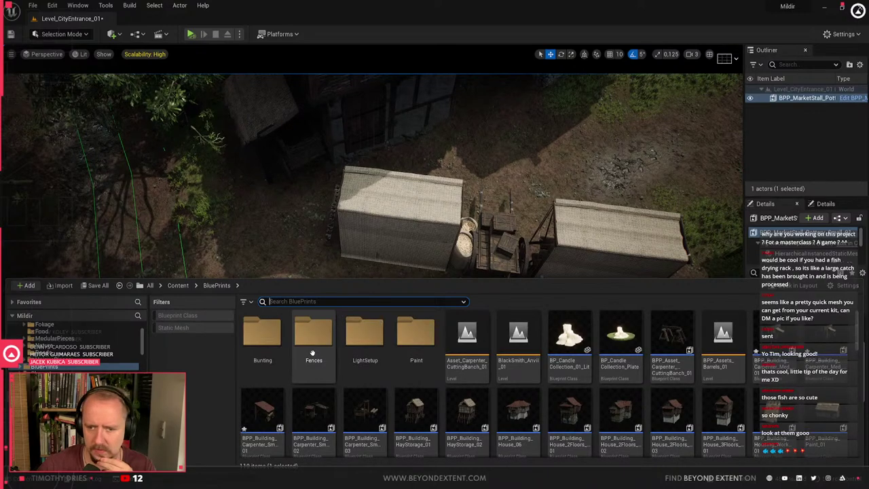
pyautogui.scroll(-1, 311, 352)
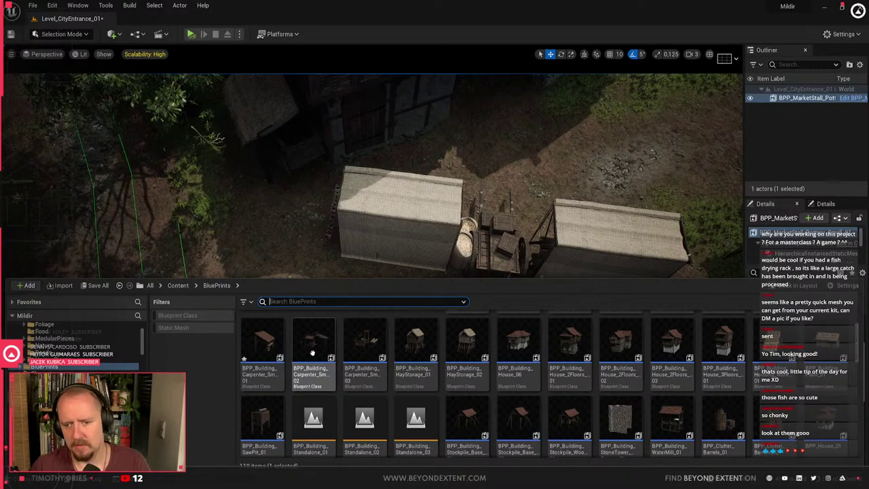
pyautogui.moveTo(722, 418); pyautogui.dragTo(530, 173)
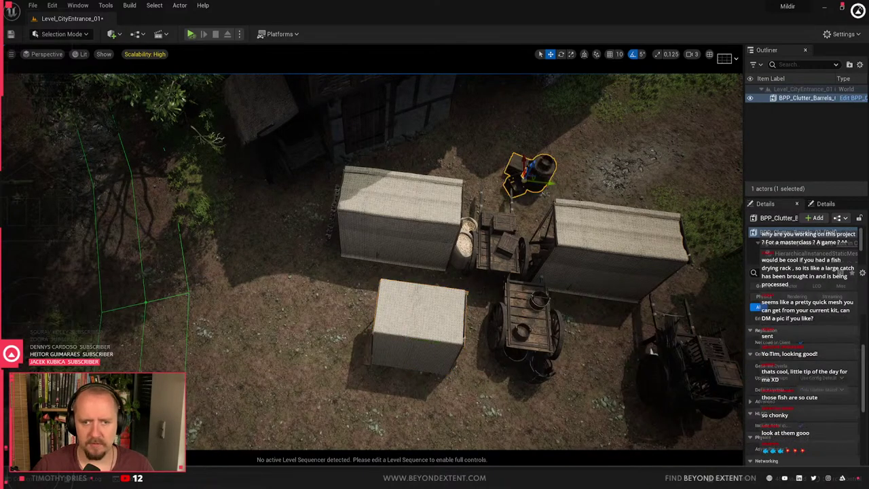
pyautogui.hotkey('ctrl', 'space')
pyautogui.moveTo(774, 423); pyautogui.dragTo(620, 178)
# Place the Clutter_Barrels_01 and Clutter_Barrels_02 levels side by side on the open ground near the stalls
pyautogui.hotkey('ctrl', 'space')
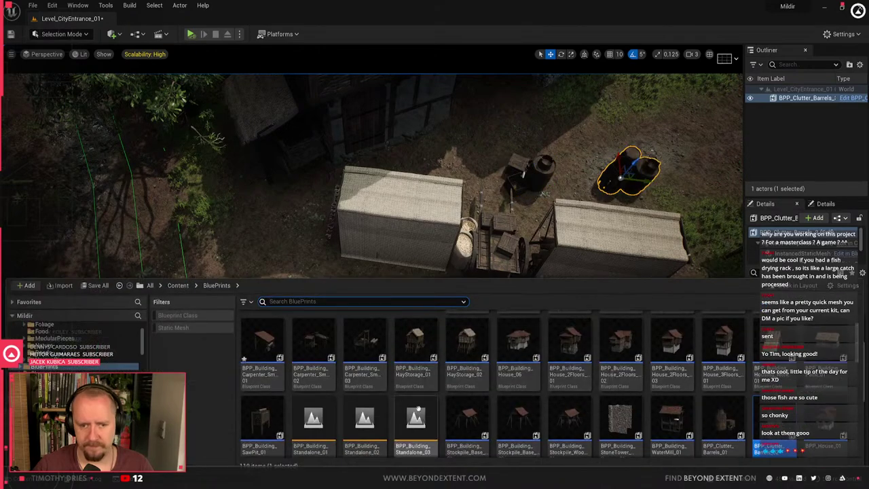
pyautogui.scroll(-5, 570, 381)
pyautogui.scroll(-4, 581, 377)
pyautogui.moveTo(725, 332); pyautogui.dragTo(281, 303)
pyautogui.press('f')
pyautogui.moveTo(405, 312); pyautogui.dragTo(475, 342, button='right')
pyautogui.hotkey('ctrl', 'space')
pyautogui.moveTo(773, 339); pyautogui.dragTo(439, 195)
pyautogui.hotkey('ctrl', 'space')
# Place the Prop_Clutter_01 to Prop_Clutter_06 levels together in the yard next to the barrel groups
pyautogui.click(827, 334)
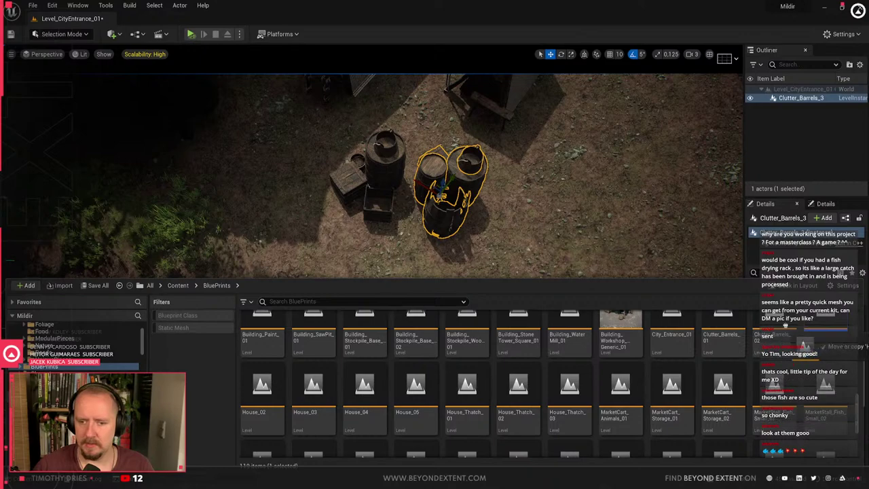
pyautogui.click(724, 337)
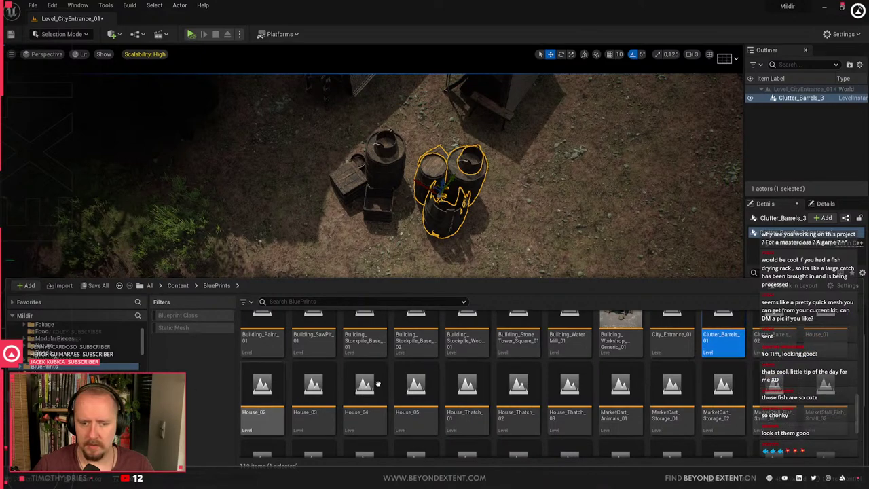
pyautogui.scroll(-2, 723, 411)
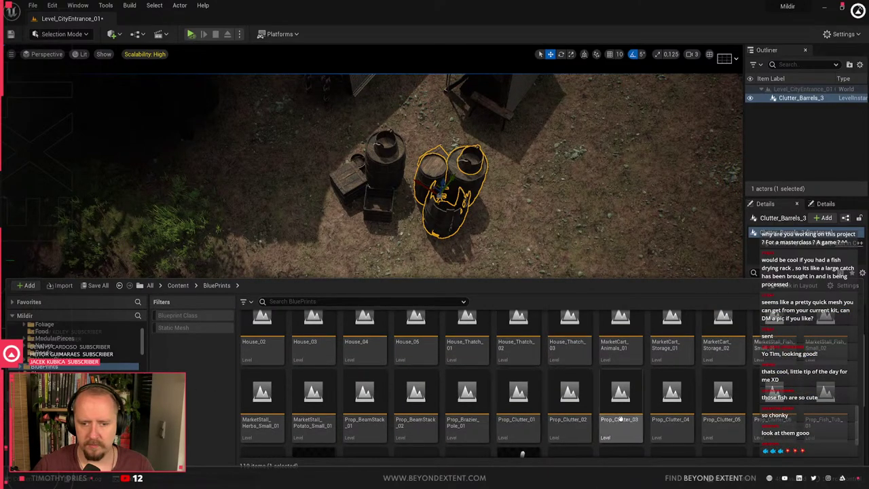
pyautogui.click(519, 408)
pyautogui.scroll(-1, 646, 381)
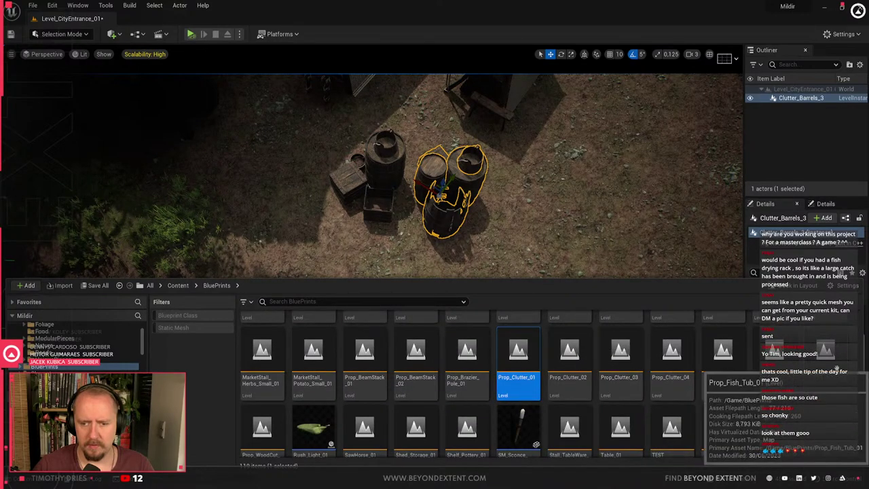
pyautogui.keyDown('shift'); pyautogui.click(774, 367); pyautogui.keyUp('shift')
pyautogui.moveTo(510, 163); pyautogui.dragTo(543, 235)
pyautogui.moveTo(543, 235); pyautogui.dragTo(580, 218, button='right')
# Spread the overlapping Prop_Clutter groups apart across the open ground around the barrels
pyautogui.click(499, 243)
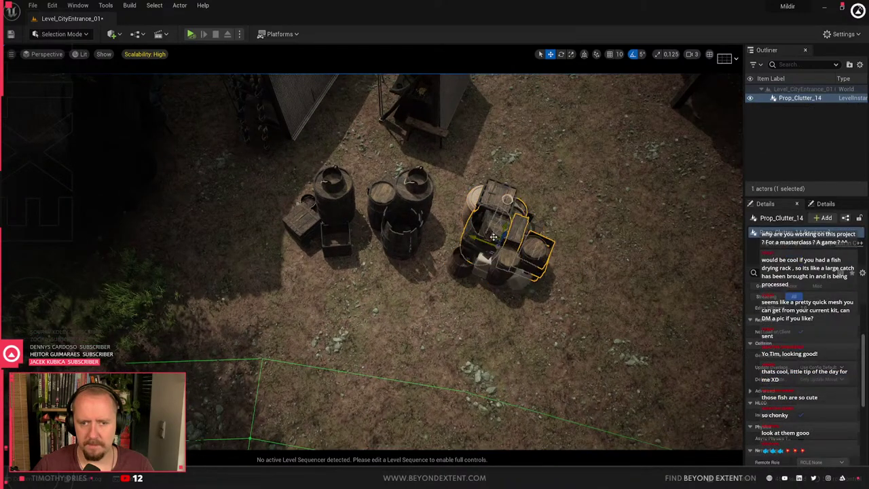
pyautogui.moveTo(494, 238); pyautogui.dragTo(556, 152)
pyautogui.click(503, 236)
pyautogui.moveTo(493, 239); pyautogui.dragTo(555, 305)
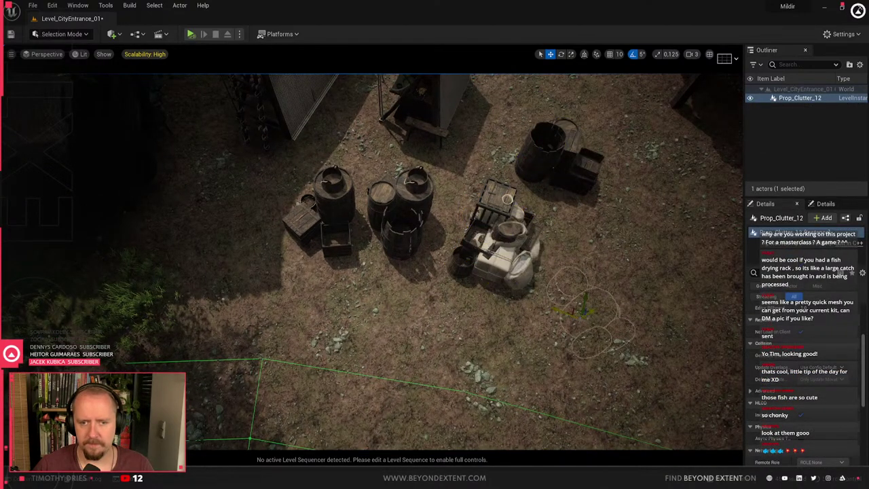
pyautogui.hotkey('ctrl', 'z')
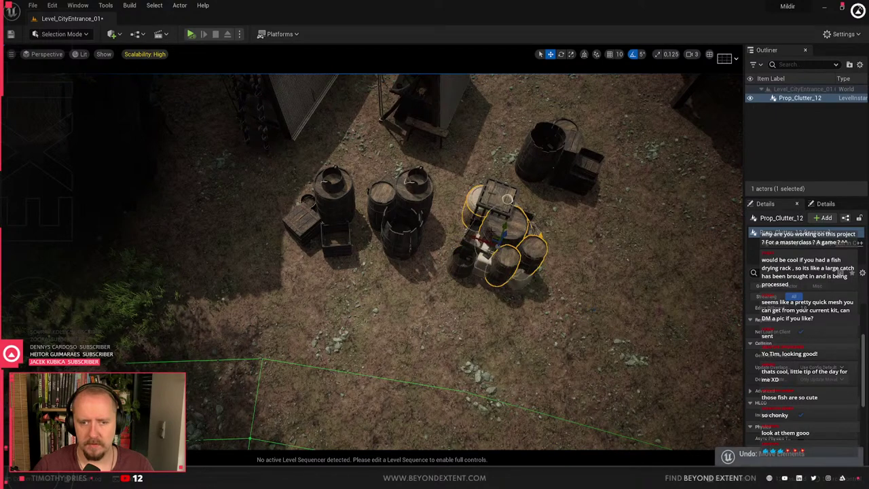
pyautogui.moveTo(491, 239); pyautogui.dragTo(602, 313)
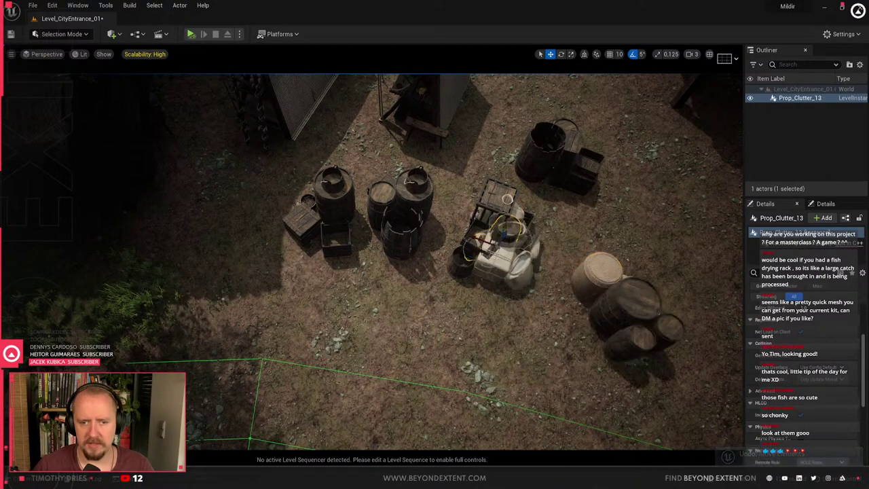
pyautogui.moveTo(494, 237); pyautogui.dragTo(262, 319)
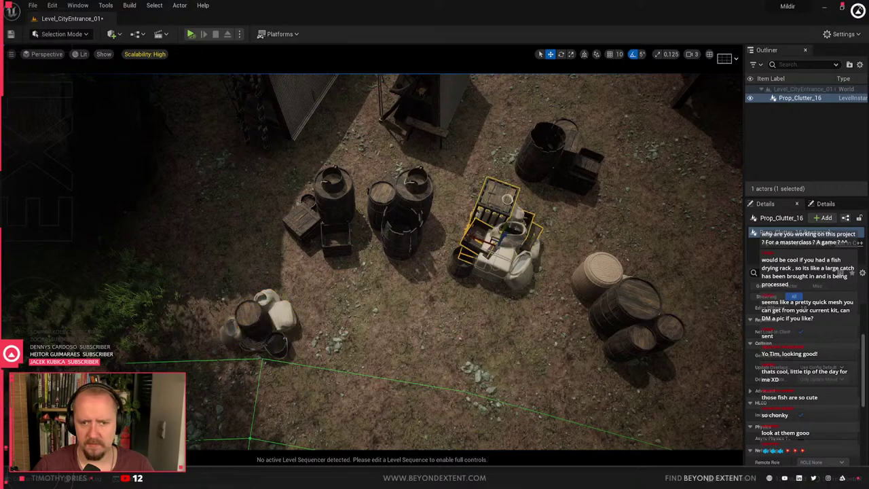
pyautogui.moveTo(494, 233); pyautogui.dragTo(404, 312)
pyautogui.moveTo(494, 238); pyautogui.dragTo(509, 363)
pyautogui.click(504, 230)
# Scale down the open tiled-roof shed standing against the house wall
pyautogui.moveTo(504, 230); pyautogui.dragTo(426, 170, button='right')
pyautogui.click(373, 298)
pyautogui.moveTo(372, 299); pyautogui.dragTo(605, 299, button='right')
pyautogui.moveTo(321, 313); pyautogui.dragTo(415, 270, button='right')
pyautogui.click(415, 270)
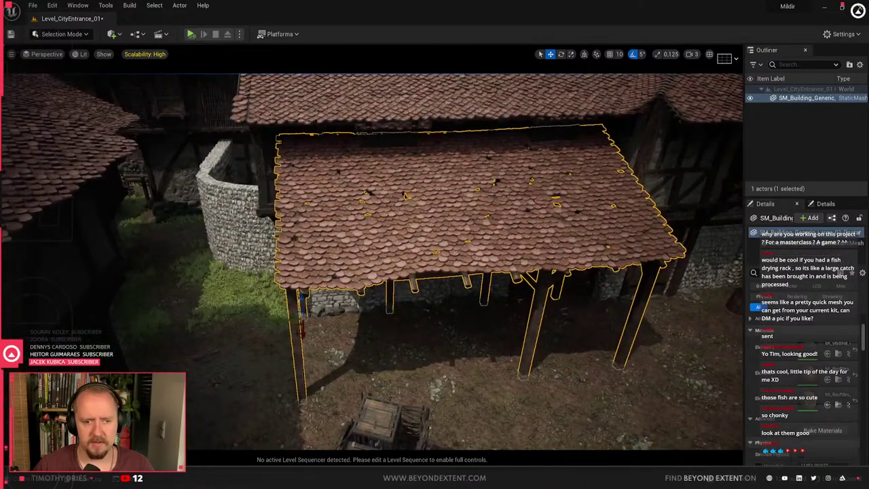
pyautogui.moveTo(303, 320); pyautogui.dragTo(302, 321)
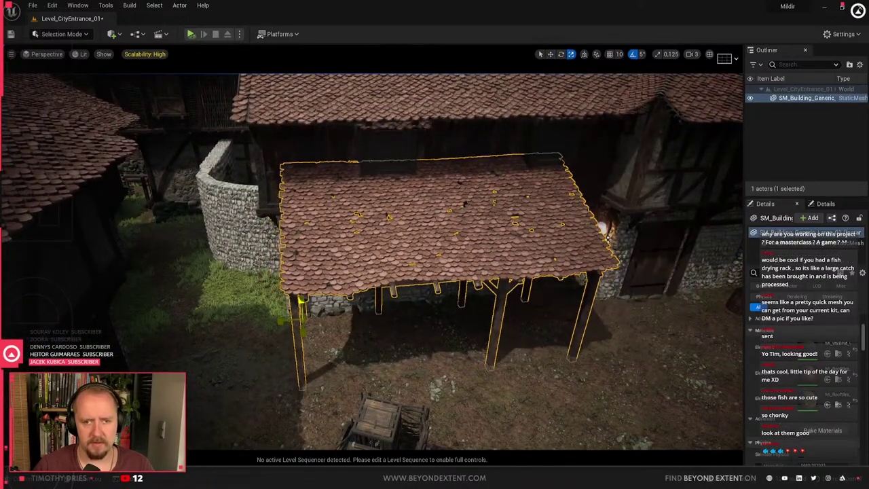
pyautogui.moveTo(303, 321)
pyautogui.mouseDown(button='right')
pyautogui.moveTo(387, 319)
pyautogui.moveTo(462, 302)
pyautogui.moveTo(380, 312)
pyautogui.moveTo(306, 306)
pyautogui.moveTo(280, 324)
pyautogui.moveTo(278, 316)
pyautogui.moveTo(367, 339)
pyautogui.moveTo(306, 299)
pyautogui.moveTo(330, 313)
pyautogui.moveTo(306, 321)
pyautogui.mouseUp(button='right')
pyautogui.press('w')
pyautogui.press('r')
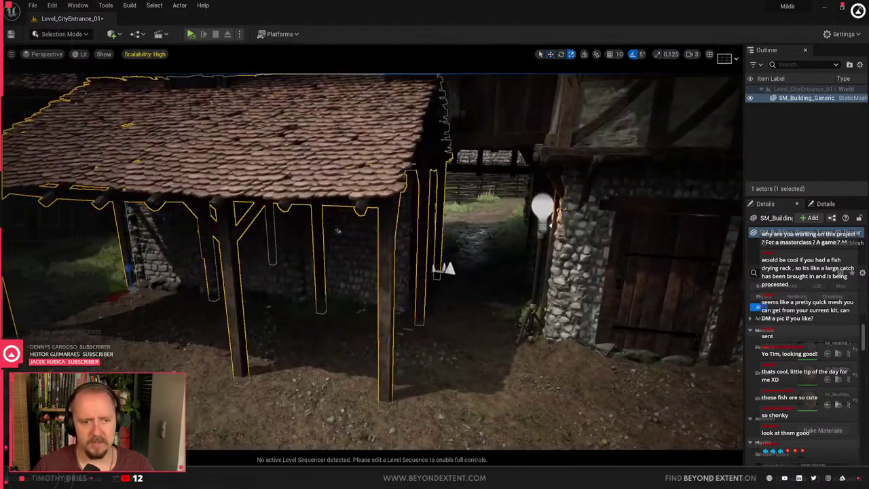
# Adjust the tiled shed's size and position against the stone house wall and undo the last scaling
pyautogui.moveTo(137, 290)
pyautogui.mouseDown()
pyautogui.moveTo(170, 278)
pyautogui.moveTo(117, 297)
pyautogui.moveTo(129, 293)
pyautogui.mouseUp()
pyautogui.moveTo(134, 290); pyautogui.dragTo(68, 290, button='right')
pyautogui.press('w')
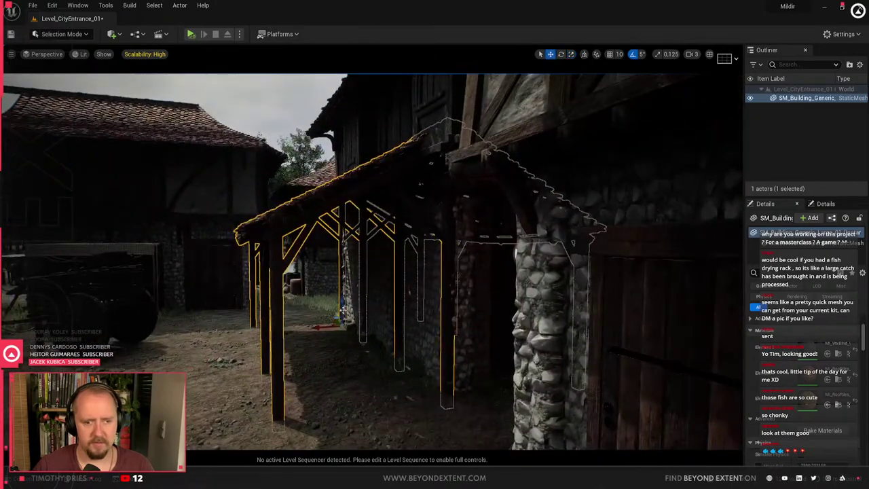
pyautogui.moveTo(341, 306)
pyautogui.mouseDown()
pyautogui.moveTo(341, 340)
pyautogui.moveTo(341, 320)
pyautogui.mouseUp()
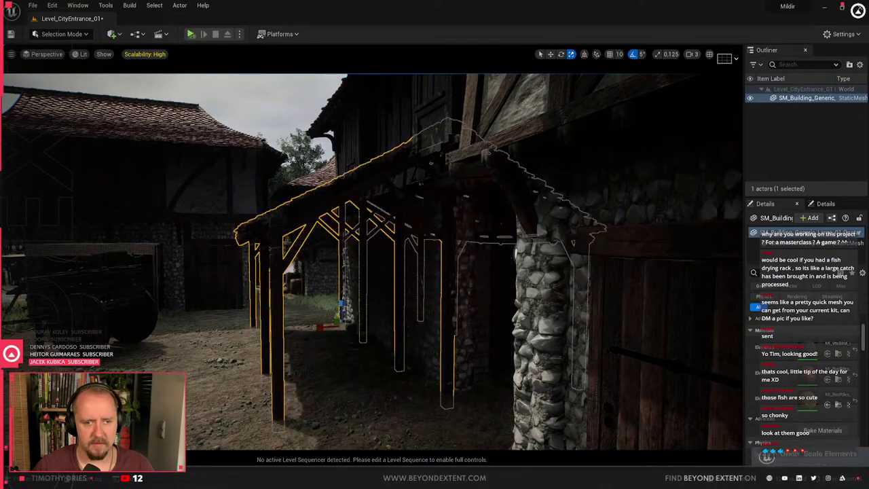
pyautogui.hotkey('ctrl', 'z')
pyautogui.press('w')
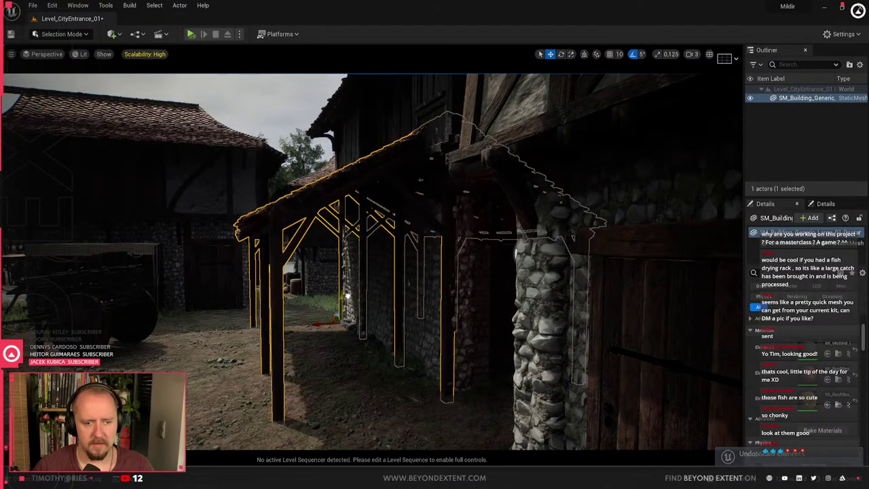
pyautogui.press('Escape')
# Search the Assets folder for "table" and place SM_StoneMason_WorkTable_01 at the open side of the tiled shed
pyautogui.moveTo(347, 296); pyautogui.dragTo(353, 265, button='right')
pyautogui.moveTo(620, 344)
pyautogui.mouseDown(button='right')
pyautogui.moveTo(620, 380)
pyautogui.moveTo(645, 374)
pyautogui.moveTo(620, 344)
pyautogui.mouseUp(button='right')
pyautogui.moveTo(342, 254); pyautogui.dragTo(408, 272, button='right')
pyautogui.moveTo(376, 202); pyautogui.dragTo(676, 341, button='right')
pyautogui.moveTo(359, 251); pyautogui.dragTo(359, 270, button='right')
pyautogui.hotkey('ctrl', 'space')
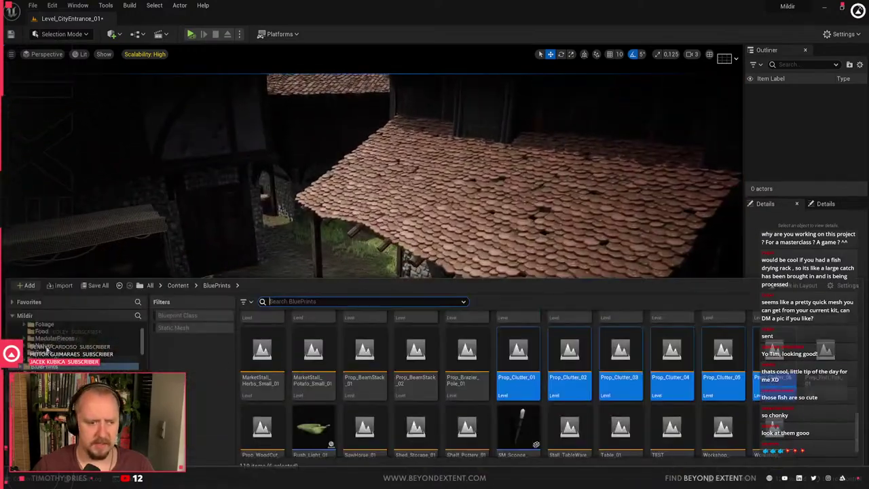
pyautogui.scroll(3, 43, 357)
pyautogui.click(56, 334)
pyautogui.click(55, 341)
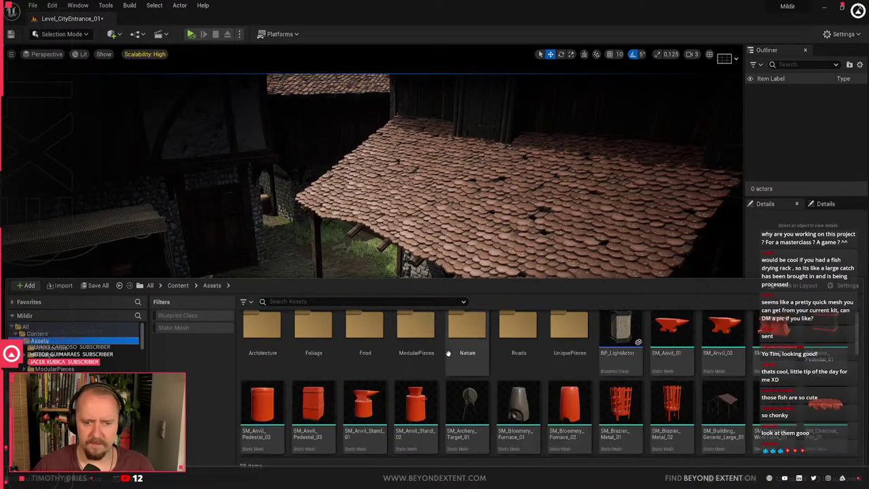
pyautogui.write('ta')
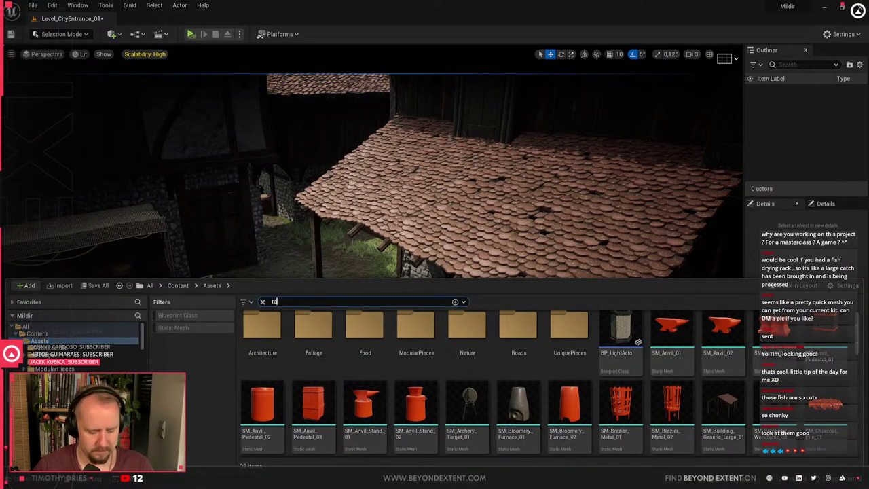
pyautogui.write('ble')
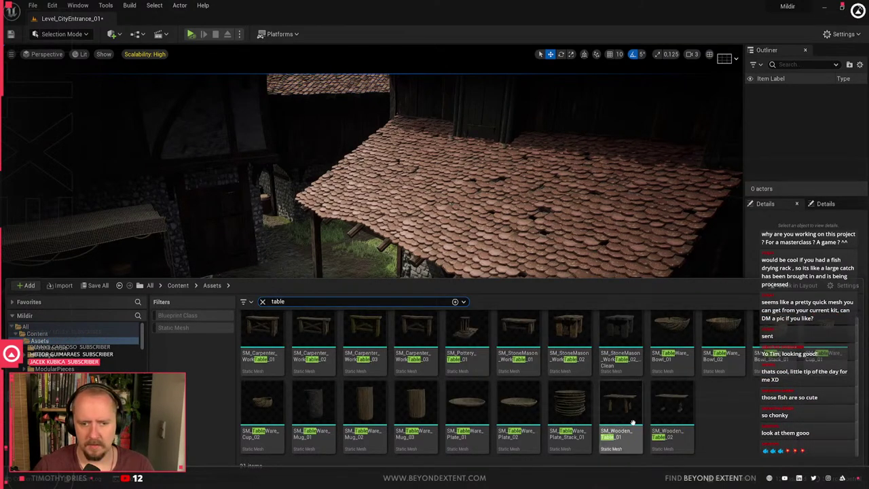
pyautogui.moveTo(505, 336); pyautogui.dragTo(343, 336)
pyautogui.hotkey('ctrl', 'space')
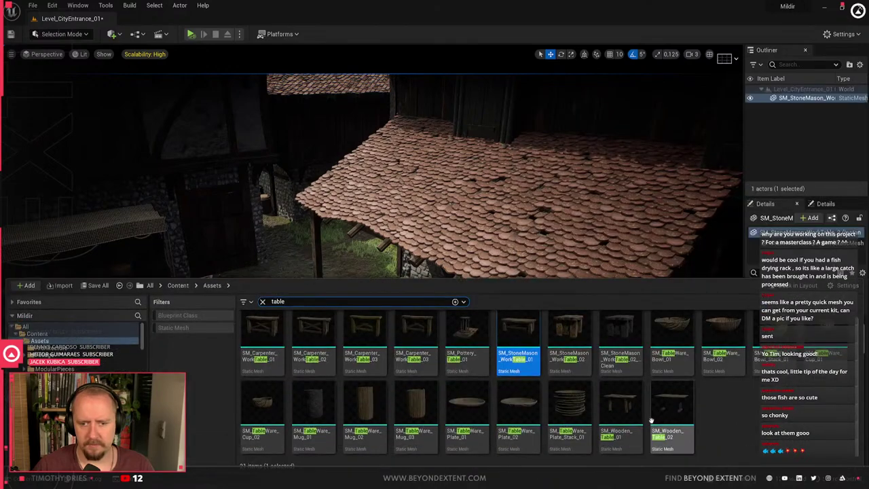
# Place SM_Wooden_Table_01 beside the stonemason work table and align it with the shed's front posts
pyautogui.moveTo(344, 403); pyautogui.dragTo(384, 397)
pyautogui.press('e')
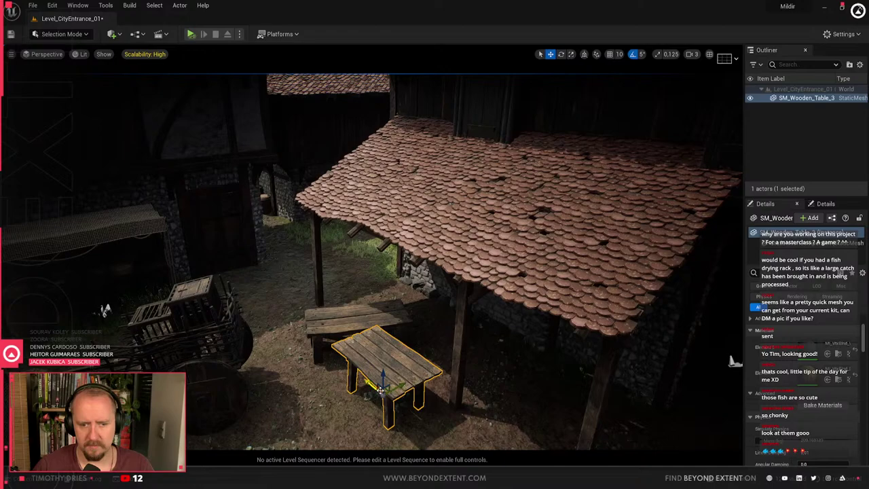
pyautogui.hotkey('ctrl', 'space')
pyautogui.click(384, 238)
pyautogui.moveTo(384, 237); pyautogui.dragTo(257, 354, button='right')
pyautogui.click(281, 368)
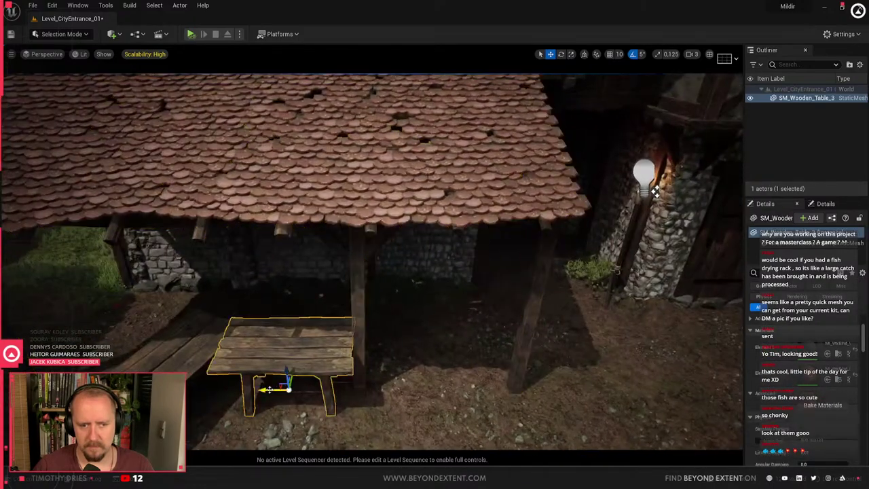
pyautogui.press('s')
pyautogui.moveTo(423, 392); pyautogui.dragTo(435, 408, button='right')
pyautogui.press('w')
pyautogui.press('Escape')
# Add a third table along the shed's open side, next to the SM_Wooden_Table_01 table
pyautogui.click(339, 210)
pyautogui.moveTo(339, 211); pyautogui.dragTo(136, 150, button='right')
pyautogui.press('w')
pyautogui.press('s')
pyautogui.press('w')
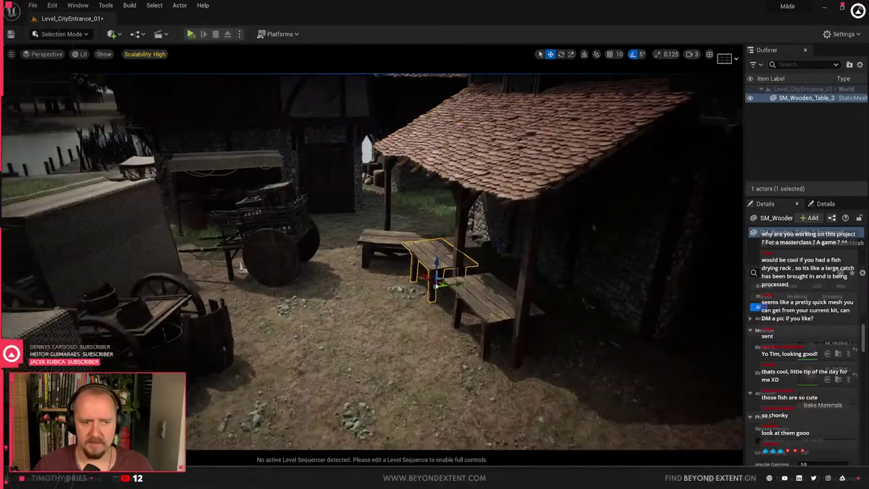
pyautogui.press('w')
pyautogui.moveTo(601, 171); pyautogui.dragTo(706, 122, button='right')
pyautogui.moveTo(435, 261); pyautogui.dragTo(339, 299, button='right')
pyautogui.press('s')
pyautogui.press('w')
# Search the assets for "forge" and place SM_Forge_Small_01 under the tiled shed roof
pyautogui.hotkey('ctrl', 'space')
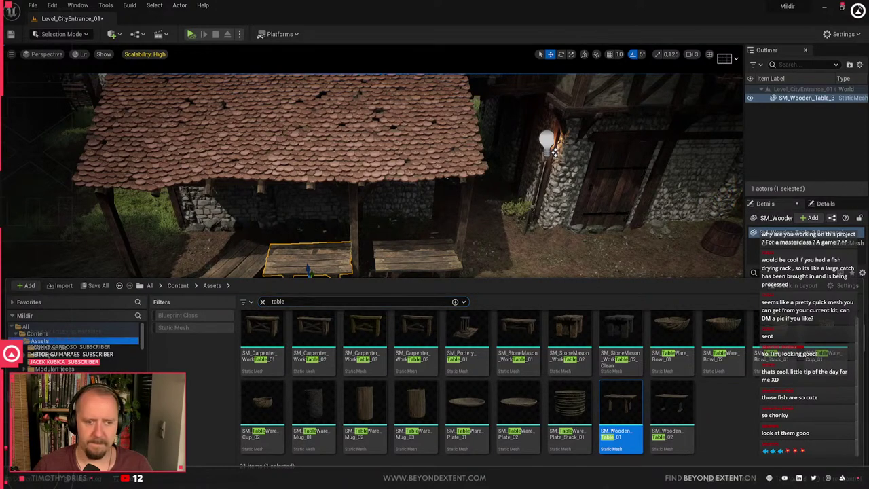
pyautogui.write('forge')
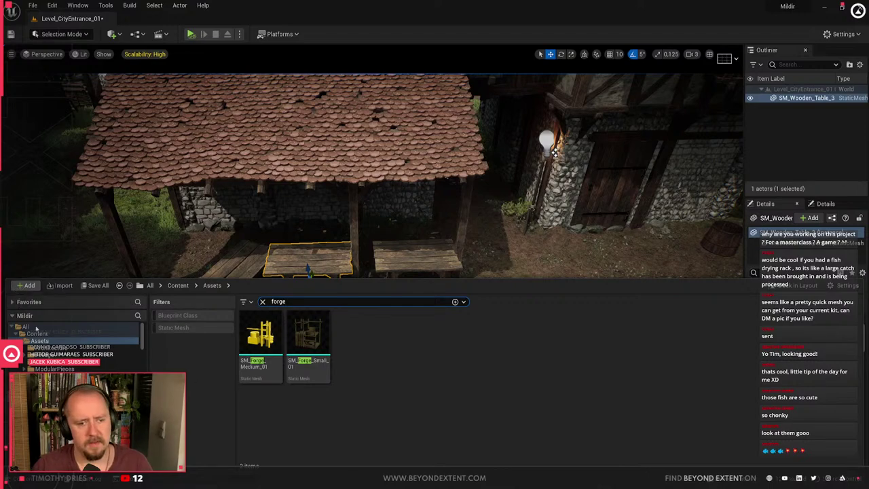
pyautogui.moveTo(344, 353); pyautogui.dragTo(212, 260)
pyautogui.click(200, 256)
pyautogui.press('f')
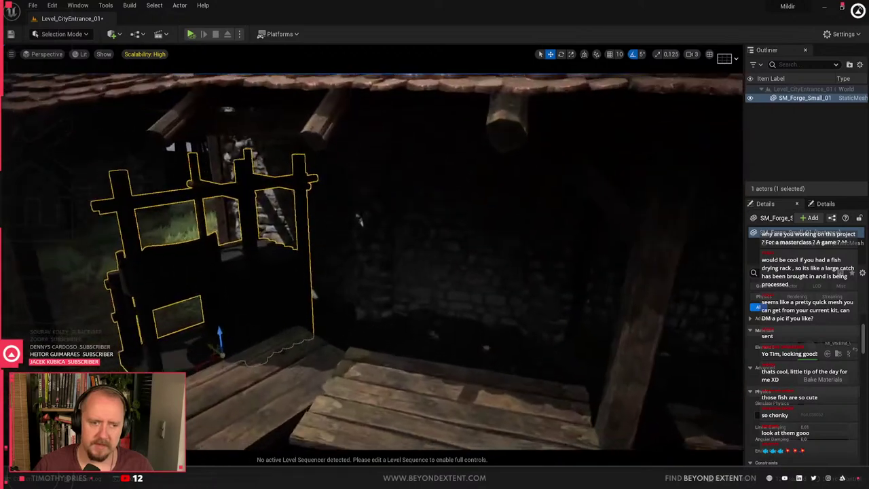
# Rotate the small forge by -5° and check its fit against the shed's back wall
pyautogui.press('e')
pyautogui.moveTo(227, 379); pyautogui.dragTo(231, 367)
pyautogui.moveTo(360, 221); pyautogui.dragTo(211, 214, button='right')
pyautogui.moveTo(405, 367)
pyautogui.mouseDown(button='right')
pyautogui.moveTo(435, 360)
pyautogui.moveTo(406, 368)
pyautogui.mouseUp(button='right')
pyautogui.press('e')
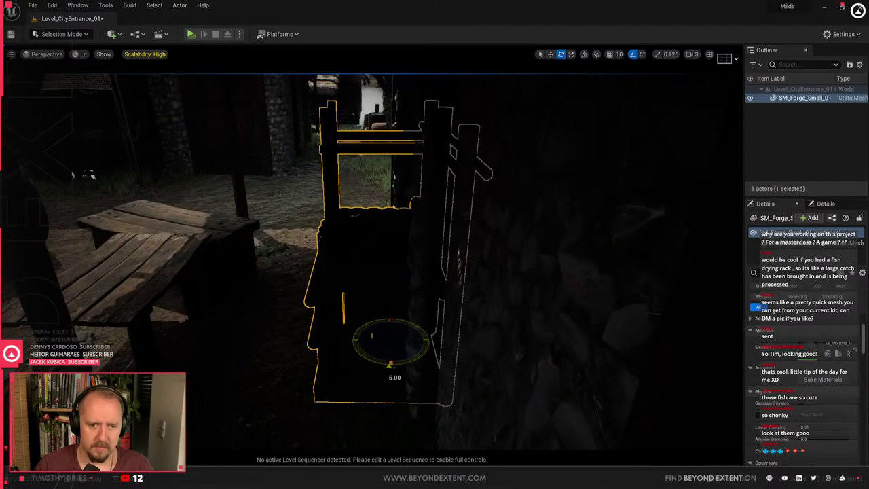
pyautogui.moveTo(347, 339); pyautogui.dragTo(462, 368, button='right')
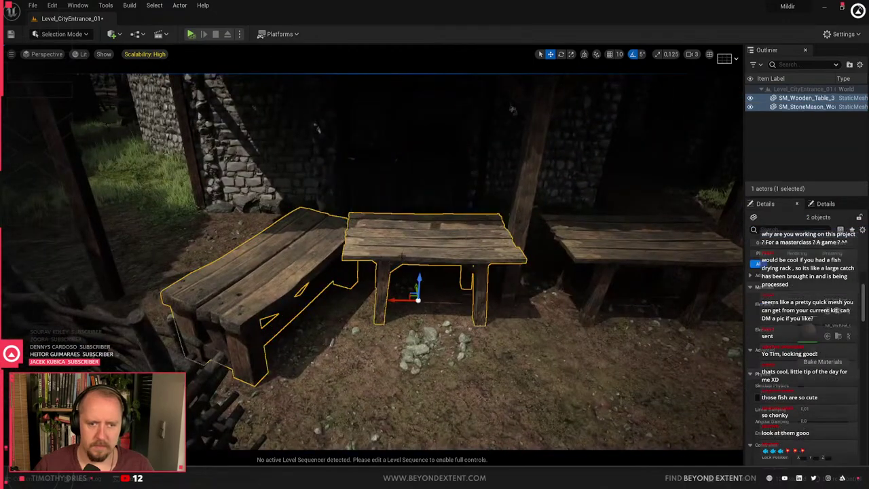
# Delete the stonemason work table and the adjacent wooden table from the front of the tiled shed
pyautogui.press('Delete')
pyautogui.hotkey('ctrl', 'z')
pyautogui.moveTo(340, 222); pyautogui.dragTo(285, 224)
pyautogui.moveTo(285, 224); pyautogui.dragTo(258, 218, button='right')
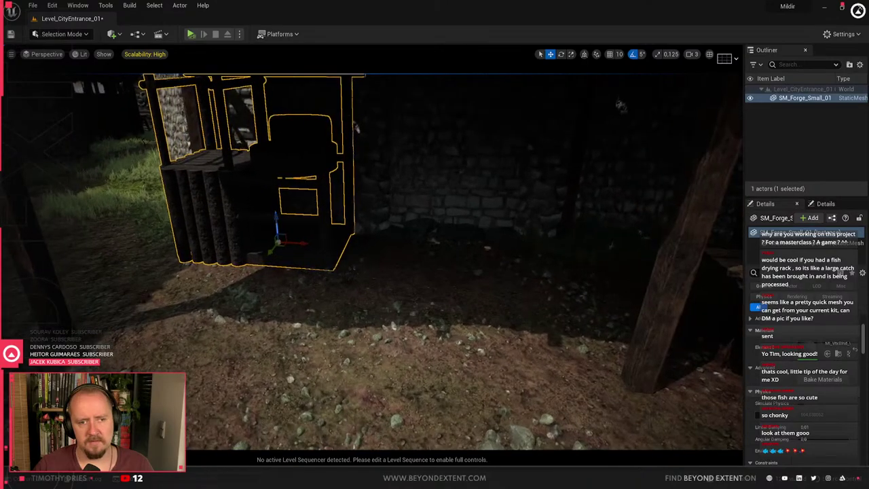
# Move the remaining wooden table under the shed roof beside the forge, and delete it
pyautogui.click(401, 184)
pyautogui.moveTo(401, 185); pyautogui.dragTo(400, 244, button='right')
pyautogui.press('Escape')
pyautogui.click(326, 187)
pyautogui.moveTo(326, 186); pyautogui.dragTo(306, 166, button='right')
pyautogui.moveTo(294, 246)
pyautogui.mouseDown(button='right')
pyautogui.moveTo(269, 299)
pyautogui.moveTo(293, 246)
pyautogui.mouseUp(button='right')
pyautogui.click(557, 312)
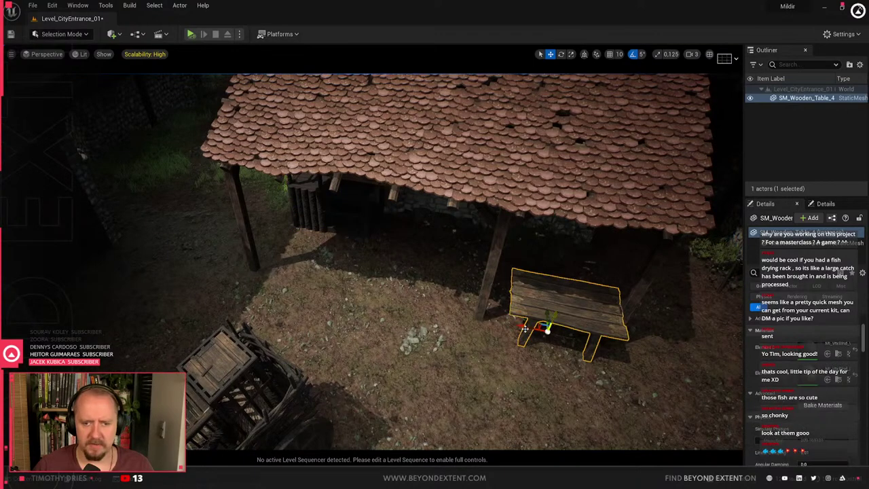
pyautogui.moveTo(543, 327); pyautogui.dragTo(415, 229)
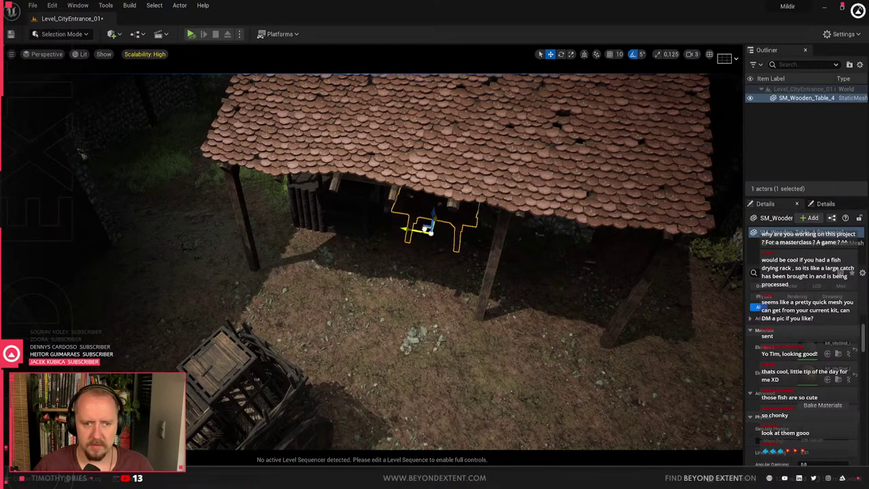
pyautogui.press('Delete')
# Move the small forge along the shed to the opposite end, nearest the timbered building's passage
pyautogui.moveTo(426, 231); pyautogui.dragTo(426, 231, button='right')
pyautogui.hotkey('ctrl', 'space')
pyautogui.click(311, 200)
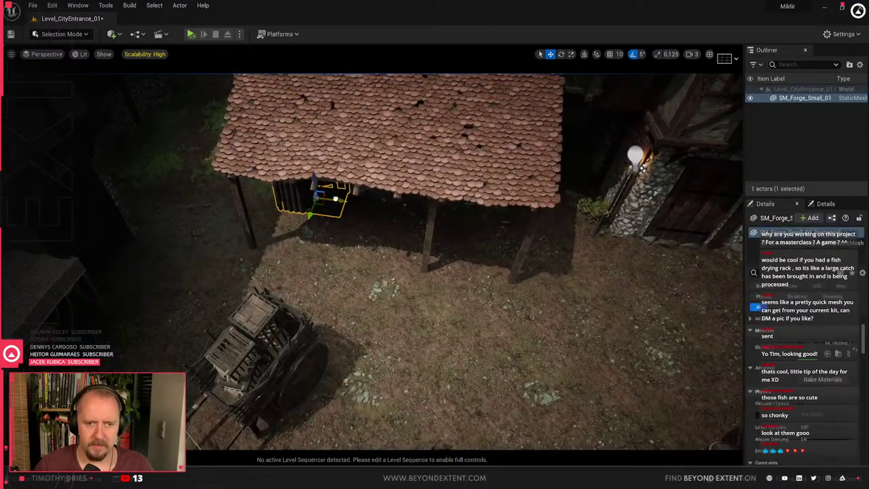
pyautogui.moveTo(336, 209); pyautogui.dragTo(509, 231)
pyautogui.moveTo(496, 230); pyautogui.dragTo(496, 229, button='right')
pyautogui.press('Escape')
# Search the assets for "wall" and place SM_Stone_Walls_Straight_01 at the forge end of the shed
pyautogui.hotkey('ctrl', 'space')
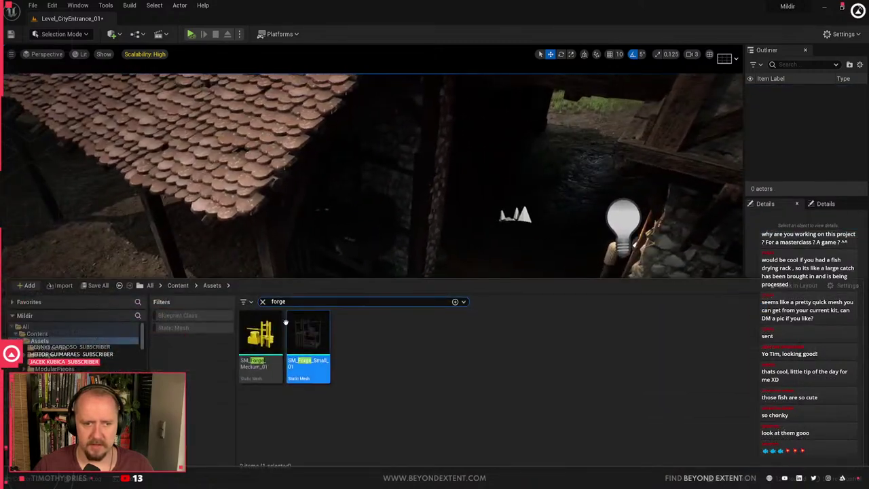
pyautogui.write('wall')
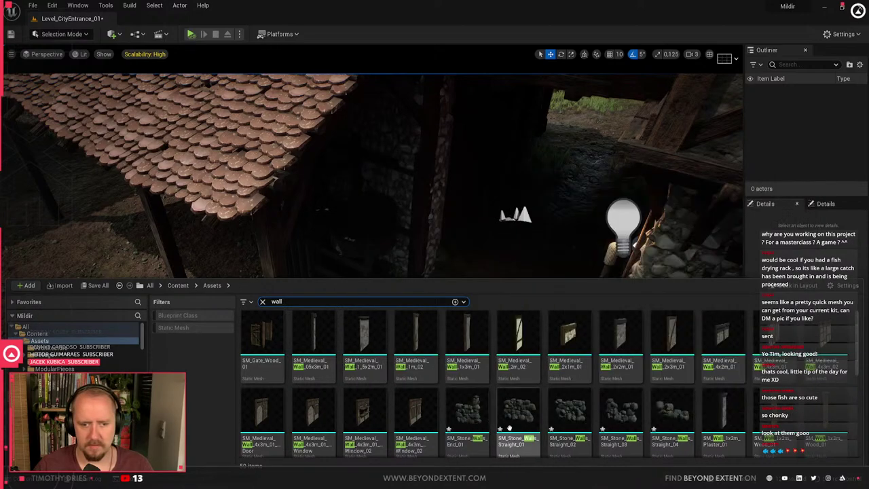
pyautogui.click(403, 337)
pyautogui.moveTo(403, 337); pyautogui.dragTo(452, 324)
# Rotate the stone wall segment and line it up along the shed's end beside the passage
pyautogui.press('e')
pyautogui.moveTo(424, 297); pyautogui.dragTo(416, 270)
pyautogui.press('f')
pyautogui.press('s')
pyautogui.moveTo(416, 270)
pyautogui.mouseDown(button='right')
pyautogui.moveTo(380, 255)
pyautogui.moveTo(401, 262)
pyautogui.mouseUp(button='right')
pyautogui.moveTo(486, 295); pyautogui.dragTo(483, 303)
pyautogui.press('Escape')
pyautogui.moveTo(484, 303); pyautogui.dragTo(496, 303, button='right')
pyautogui.press('w')
pyautogui.moveTo(435, 265); pyautogui.dragTo(479, 299, button='right')
pyautogui.click(421, 271)
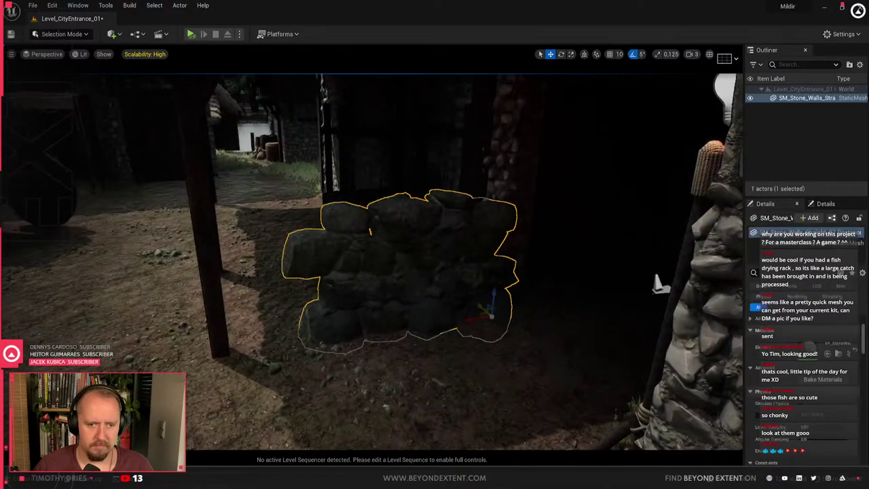
# Duplicate the stone wall segment toward the shed's front corner post to extend the wall
pyautogui.moveTo(489, 312); pyautogui.dragTo(290, 330)
pyautogui.press('Escape')
pyautogui.press('s')
pyautogui.moveTo(496, 382); pyautogui.dragTo(414, 387, button='right')
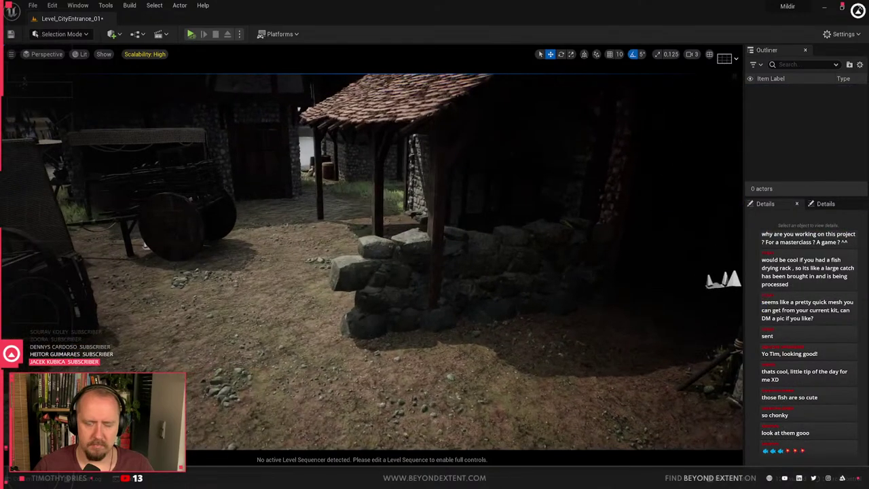
# Swap the front wall segment's static mesh for SM_Stone_Walls_End_01
pyautogui.hotkey('ctrl', 'z')
pyautogui.hotkey('ctrl', 'b')
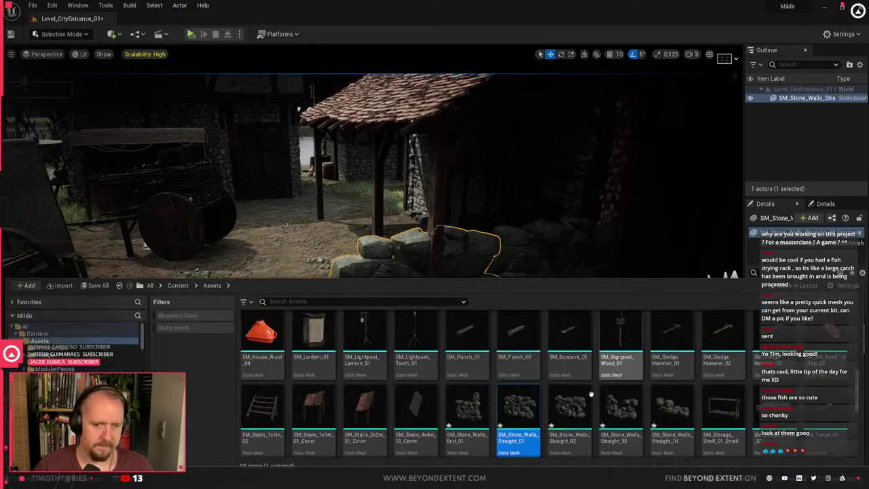
pyautogui.moveTo(476, 412); pyautogui.dragTo(812, 259)
pyautogui.moveTo(811, 349)
pyautogui.mouseDown()
pyautogui.moveTo(707, 434)
pyautogui.moveTo(813, 353)
pyautogui.mouseUp()
pyautogui.scroll(3, 707, 434)
pyautogui.scroll(3, 814, 361)
# Select both stone wall segments and shift them into line with the shed's front corner post
pyautogui.moveTo(411, 265); pyautogui.dragTo(455, 266, button='right')
pyautogui.press('s')
pyautogui.keyDown('ctrl'); pyautogui.click(411, 266); pyautogui.keyUp('ctrl')
pyautogui.keyDown('alt'); pyautogui.moveTo(500, 304); pyautogui.dragTo(533, 306); pyautogui.keyUp('alt')
pyautogui.press('a')
pyautogui.moveTo(435, 266); pyautogui.dragTo(489, 292, button='right')
pyautogui.press('d')
pyautogui.keyDown('alt'); pyautogui.moveTo(686, 185); pyautogui.dragTo(629, 183); pyautogui.keyUp('alt')
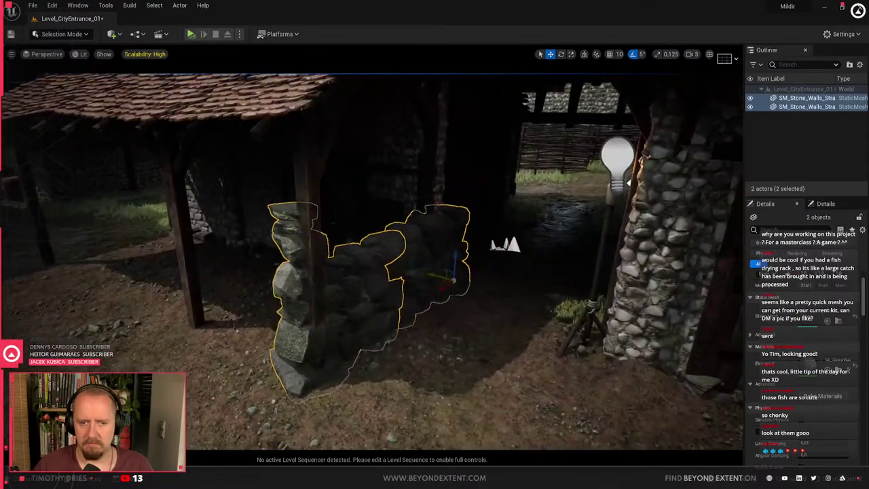
pyautogui.moveTo(440, 277)
pyautogui.mouseDown()
pyautogui.moveTo(453, 281)
pyautogui.moveTo(445, 279)
pyautogui.mouseUp()
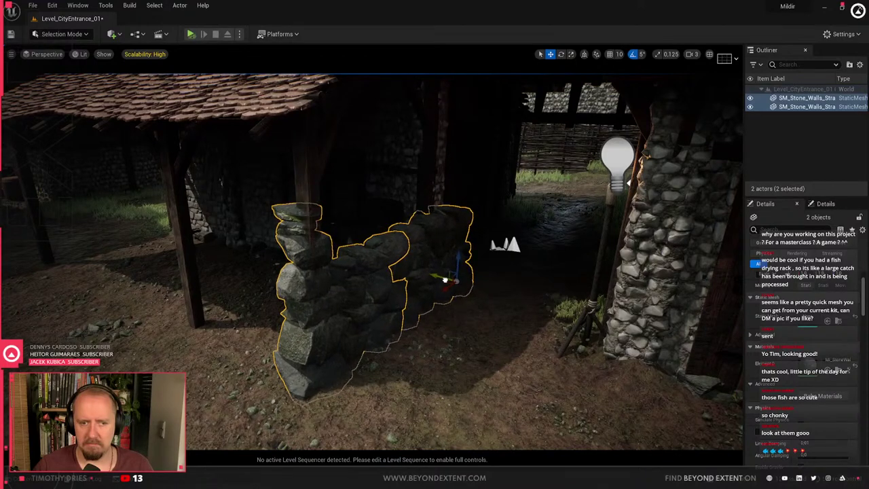
# Undo the scaling of the end wall piece and rotate the piece by -5°
pyautogui.hotkey('ctrl', 'z')
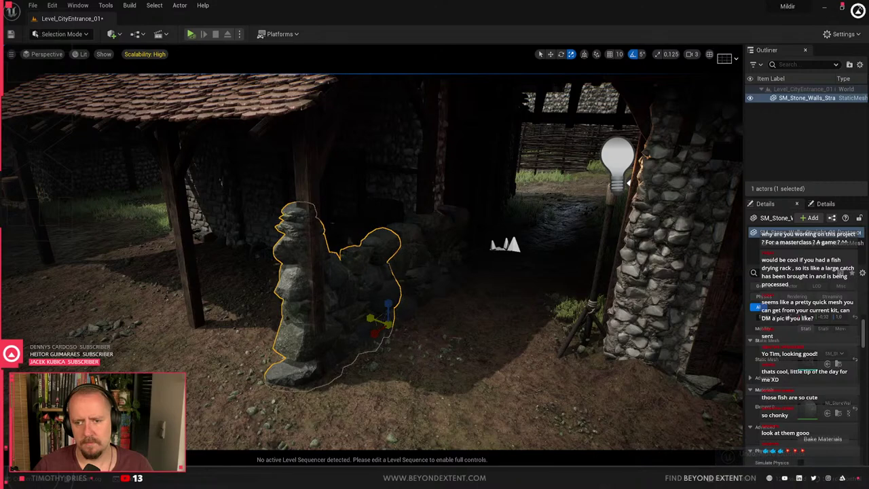
pyautogui.hotkey('ctrl', 'y')
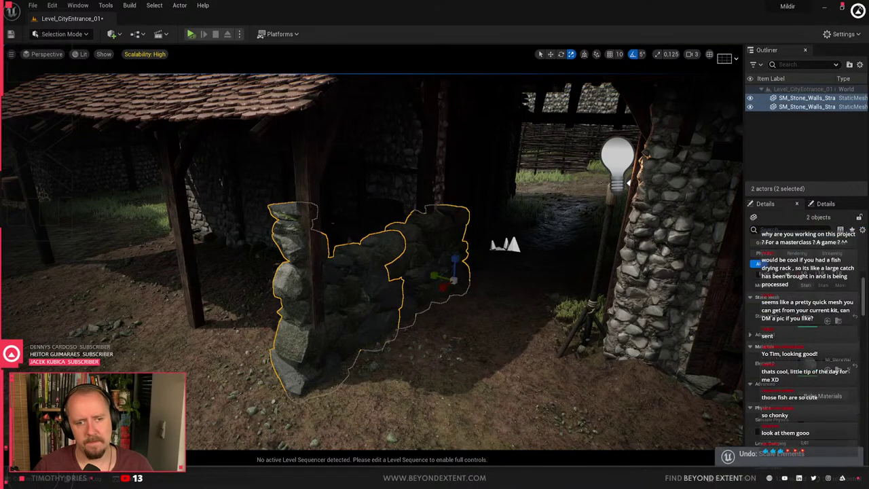
pyautogui.hotkey('ctrl', 'z')
pyautogui.press('e')
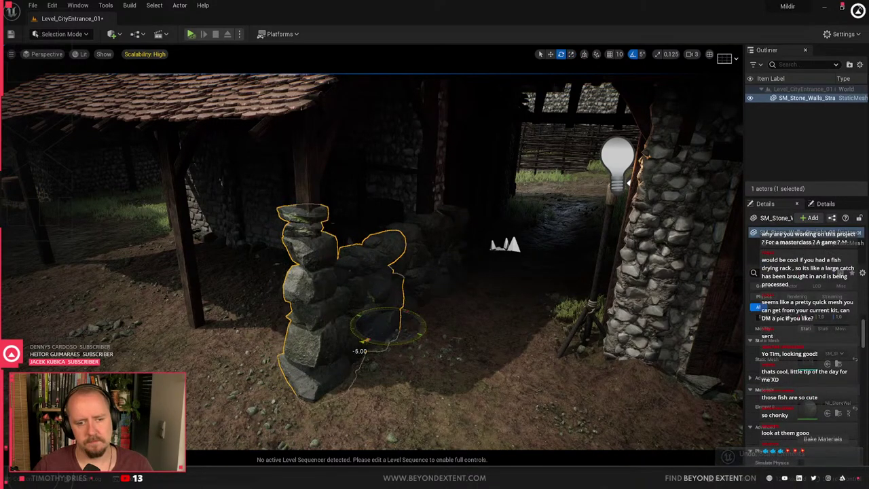
pyautogui.press('Escape')
pyautogui.moveTo(368, 341); pyautogui.dragTo(340, 400, button='right')
pyautogui.click(351, 343)
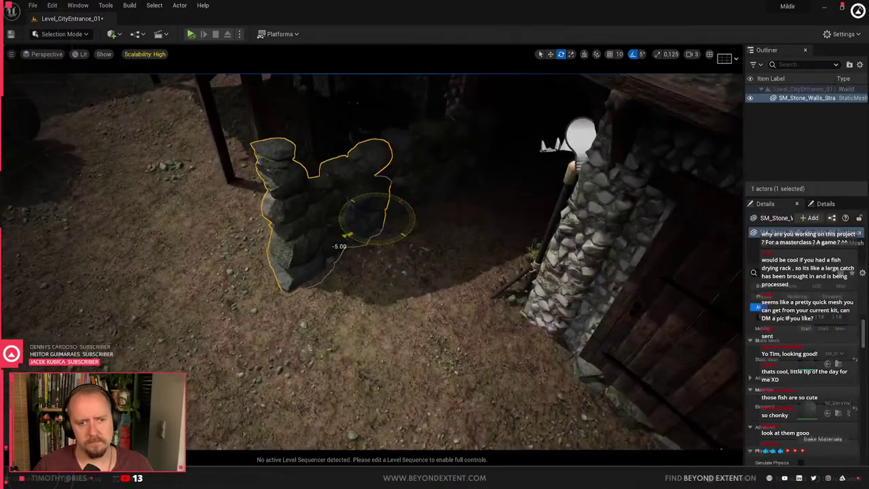
# Select the straight wall segment behind the end piece and adjust its position to close the wall
pyautogui.press('Escape')
pyautogui.moveTo(347, 238); pyautogui.dragTo(272, 163, button='right')
pyautogui.click(380, 272)
pyautogui.moveTo(381, 271); pyautogui.dragTo(312, 269, button='right')
pyautogui.press('r')
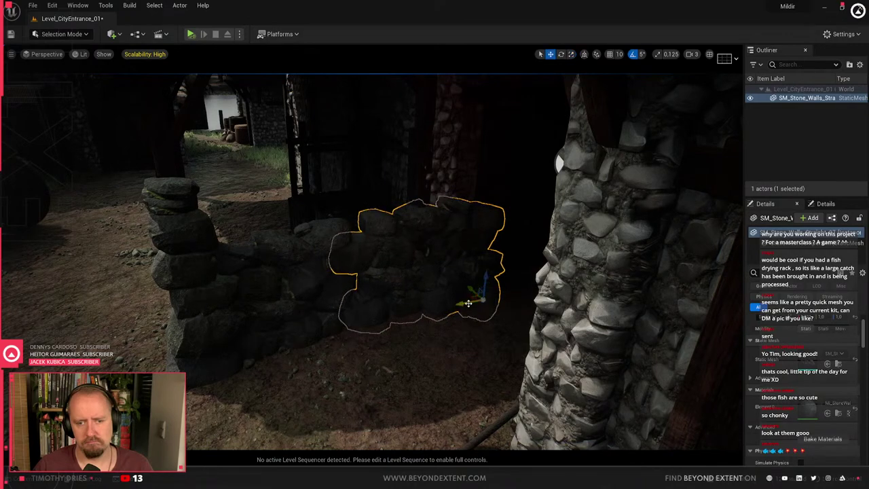
# Examine the new stone wall from the yard against the shed and the neighbouring building
pyautogui.press('Escape')
pyautogui.moveTo(455, 304); pyautogui.dragTo(408, 292, button='right')
pyautogui.click(407, 292)
pyautogui.keyDown('alt'); pyautogui.moveTo(408, 292); pyautogui.dragTo(597, 292); pyautogui.keyUp('alt')
pyautogui.moveTo(597, 148); pyautogui.dragTo(519, 227, button='right')
pyautogui.click(520, 228)
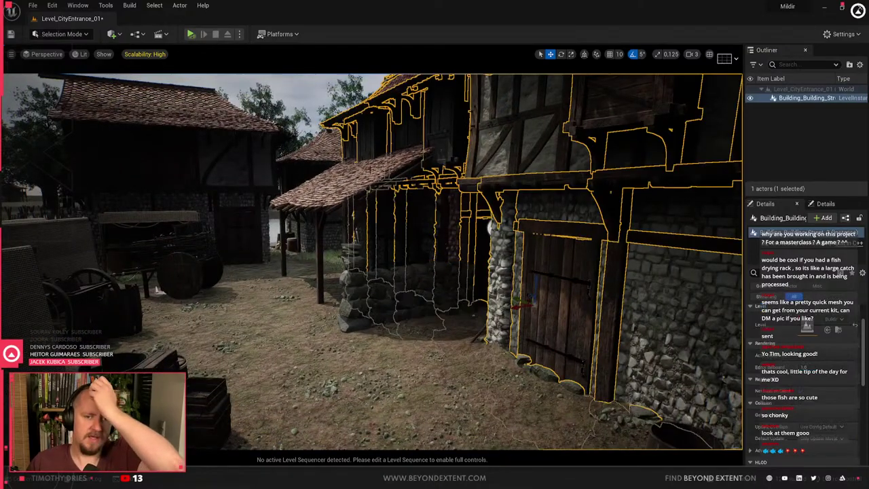
pyautogui.click(374, 175)
pyautogui.click(442, 289)
pyautogui.press('Escape')
pyautogui.moveTo(441, 289); pyautogui.dragTo(544, 285, button='right')
pyautogui.press('w')
pyautogui.press('s')
# Select both stone wall segments together and nudge them sideways at the shed's corner post
pyautogui.click(354, 255)
pyautogui.keyDown('ctrl'); pyautogui.click(325, 305); pyautogui.keyUp('ctrl')
pyautogui.moveTo(324, 306); pyautogui.dragTo(292, 346, button='right')
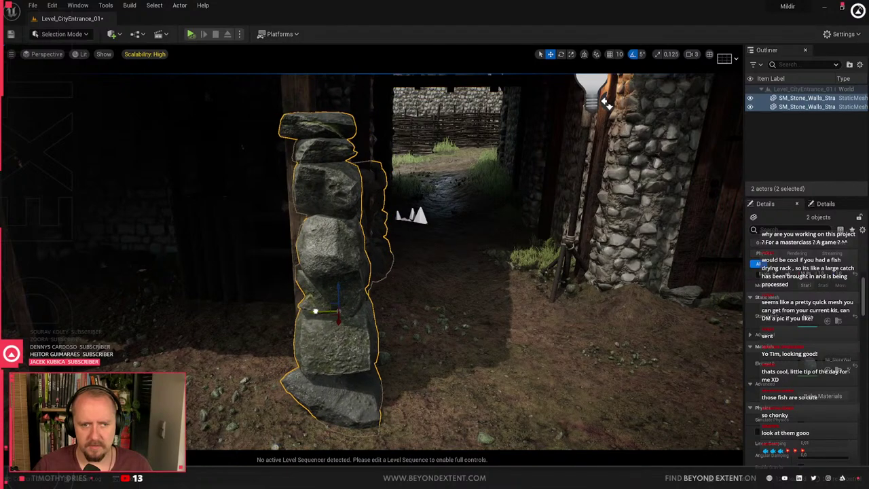
pyautogui.press('Escape')
pyautogui.press('d')
# Select the rear straight wall segment and fine-tune its placement beside the passage
pyautogui.moveTo(324, 312); pyautogui.dragTo(264, 306, button='right')
pyautogui.click(380, 272)
pyautogui.moveTo(381, 271); pyautogui.dragTo(319, 170, button='right')
pyautogui.moveTo(629, 258)
pyautogui.mouseDown(button='right')
pyautogui.moveTo(673, 246)
pyautogui.moveTo(641, 251)
pyautogui.mouseUp(button='right')
pyautogui.press('e')
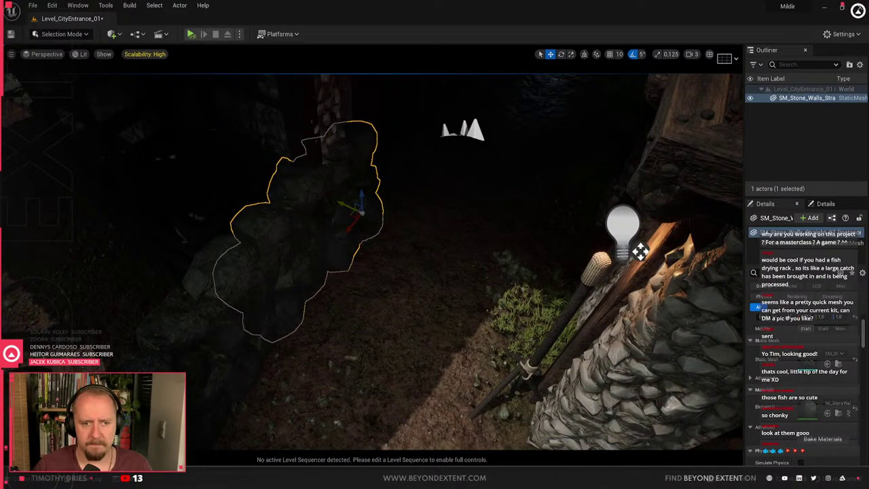
pyautogui.press('Escape')
# Add a point light in the forge's hearth and centre it over the coals
pyautogui.moveTo(344, 233); pyautogui.dragTo(306, 279, button='right')
pyautogui.press('s')
pyautogui.press('w')
pyautogui.press('s')
pyautogui.press('s')
pyautogui.press('w')
pyautogui.moveTo(442, 216); pyautogui.dragTo(657, 150, button='right')
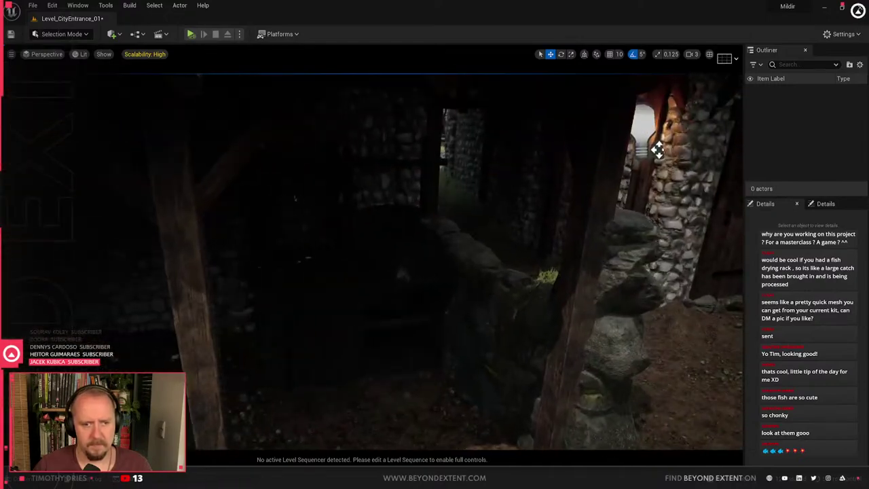
pyautogui.press('l')
pyautogui.click(397, 243)
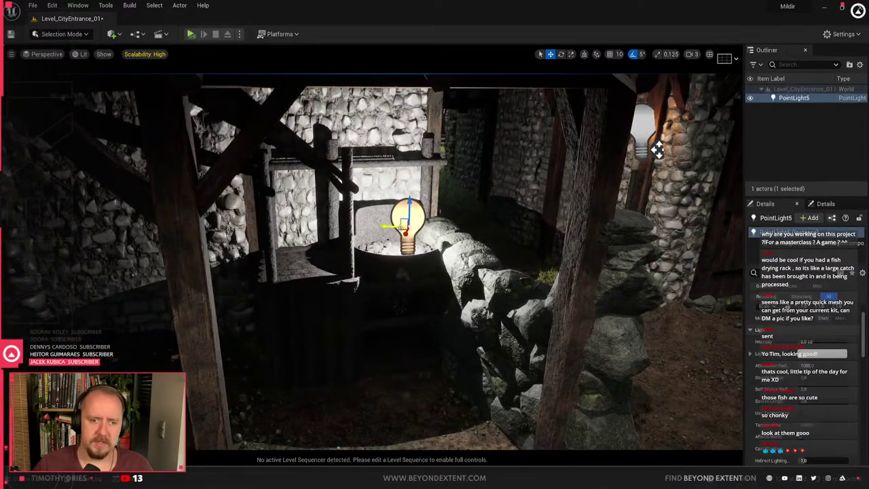
pyautogui.moveTo(400, 230); pyautogui.dragTo(387, 228)
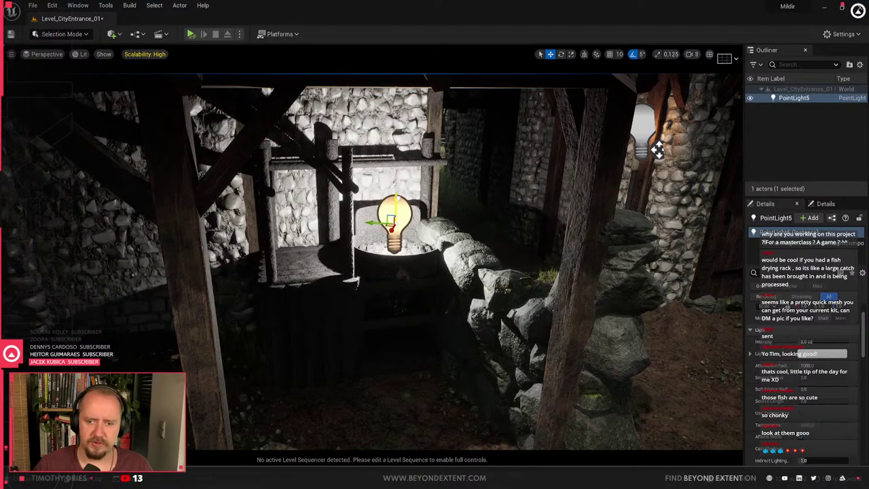
# Set the forge point light's colour to a saturated orange with R 1.0, G about 0.34 and B 0
pyautogui.click(815, 354)
pyautogui.click(711, 328)
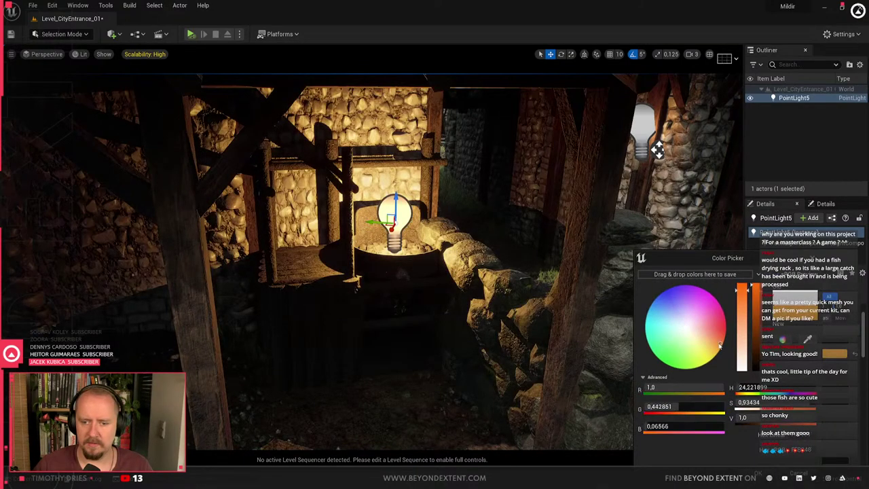
pyautogui.moveTo(722, 336); pyautogui.dragTo(729, 347)
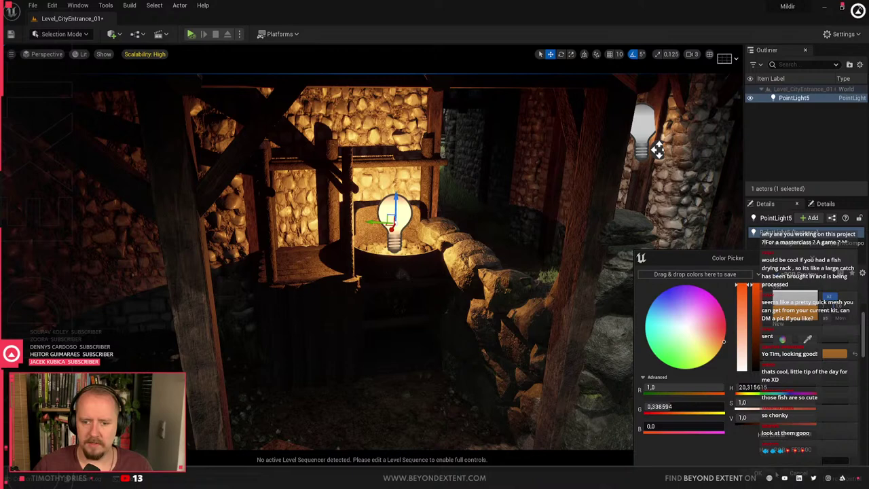
pyautogui.click(770, 474)
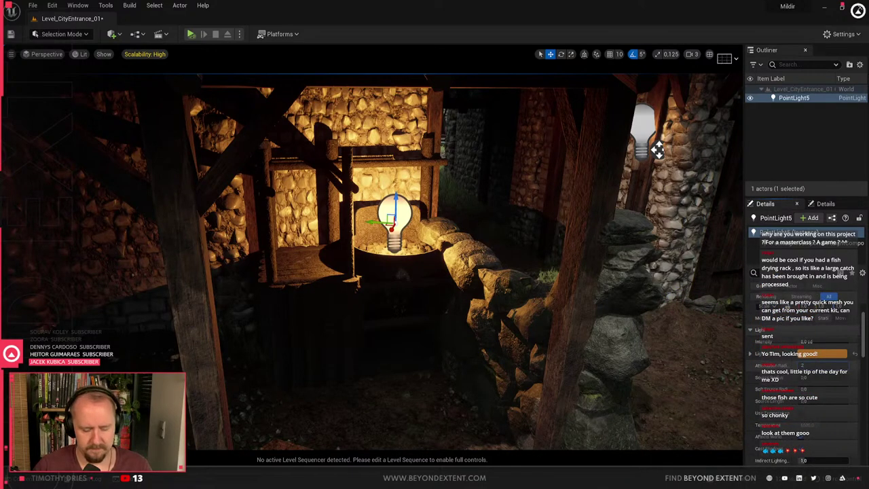
# Reduce the forge light's attenuation radius and set its intensity to 2
pyautogui.press('Return')
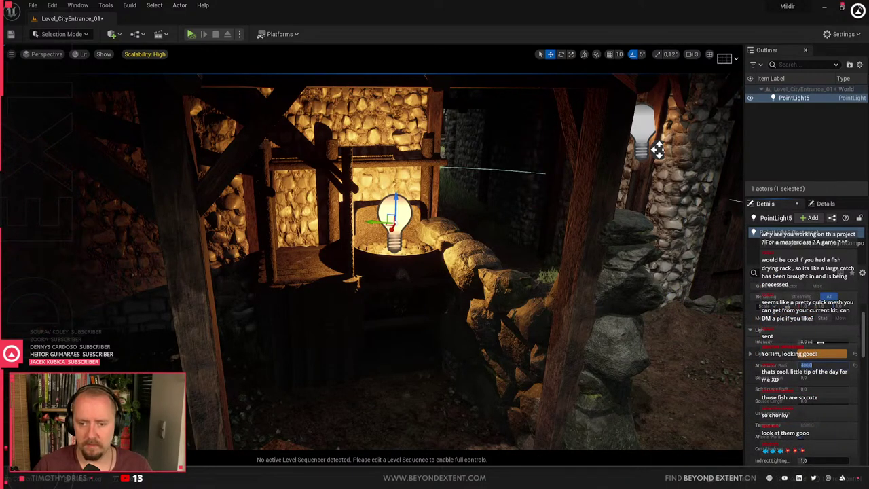
pyautogui.click(821, 343)
pyautogui.write('2')
pyautogui.press('Return')
# Move the pottery market stall beside the carts in the yard and turn its open side outward
pyautogui.press('Escape')
pyautogui.press('s')
pyautogui.moveTo(728, 329); pyautogui.dragTo(475, 336, button='right')
pyautogui.press('g')
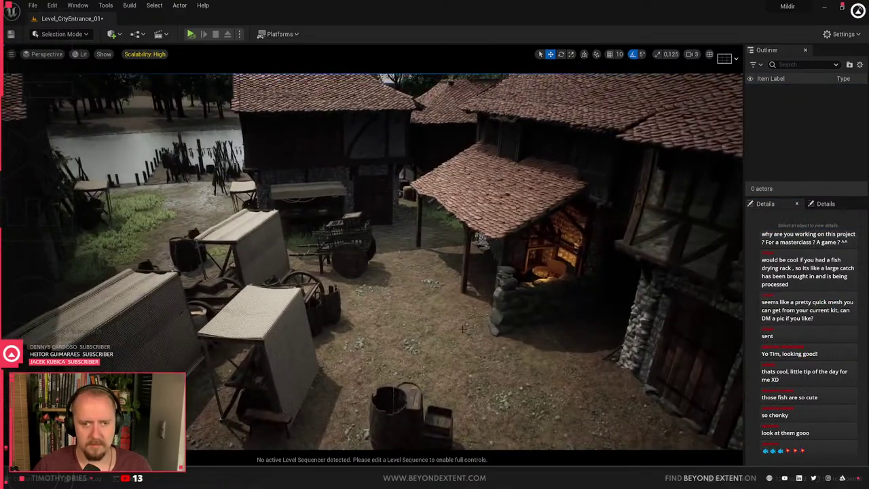
pyautogui.click(467, 268)
pyautogui.moveTo(467, 268); pyautogui.dragTo(408, 289, button='right')
pyautogui.click(315, 275)
pyautogui.moveTo(315, 275); pyautogui.dragTo(360, 303, button='right')
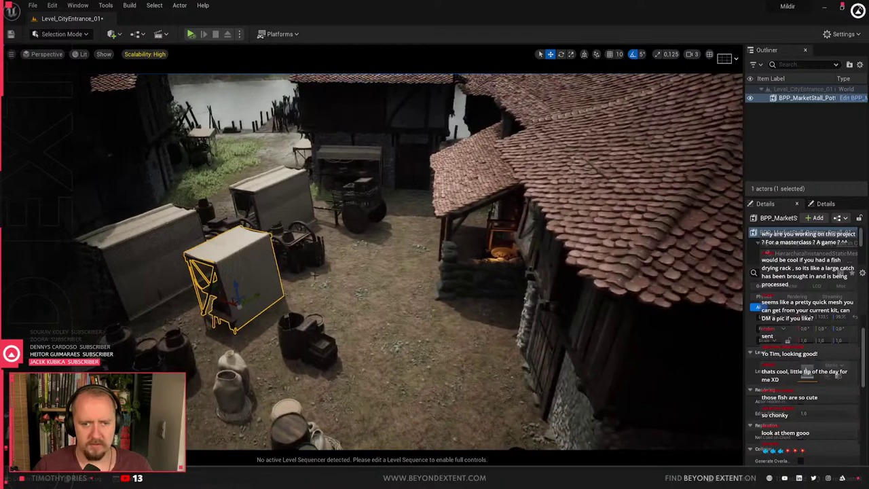
pyautogui.moveTo(248, 326); pyautogui.dragTo(339, 284)
pyautogui.press('w')
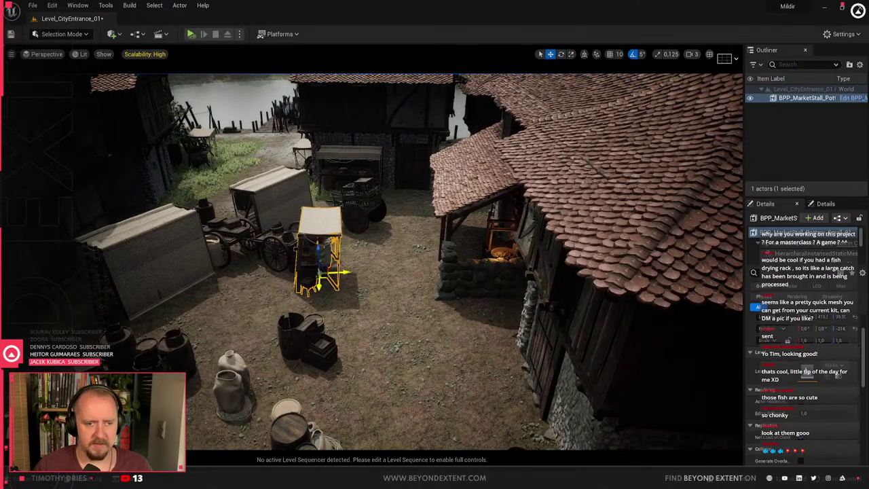
# Rotate the herb market stall and move it between the two parked carts, next to the pottery stall
pyautogui.press('f')
pyautogui.press('e')
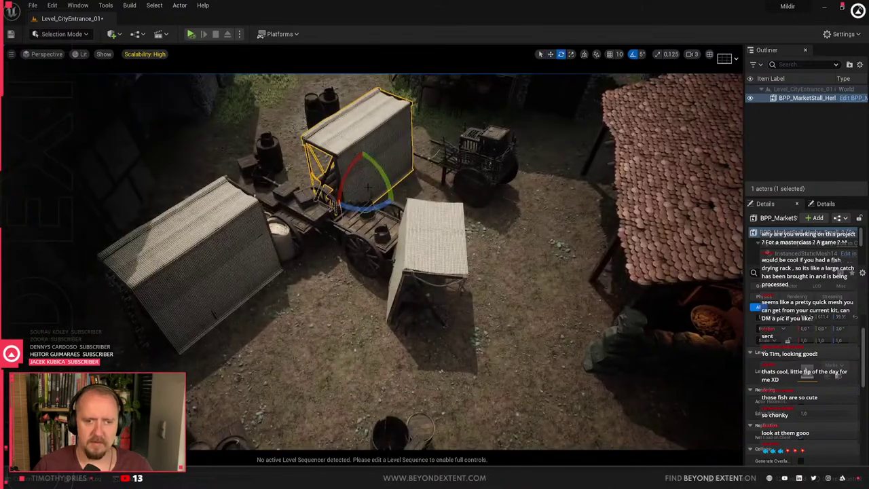
pyautogui.moveTo(362, 174); pyautogui.dragTo(345, 233)
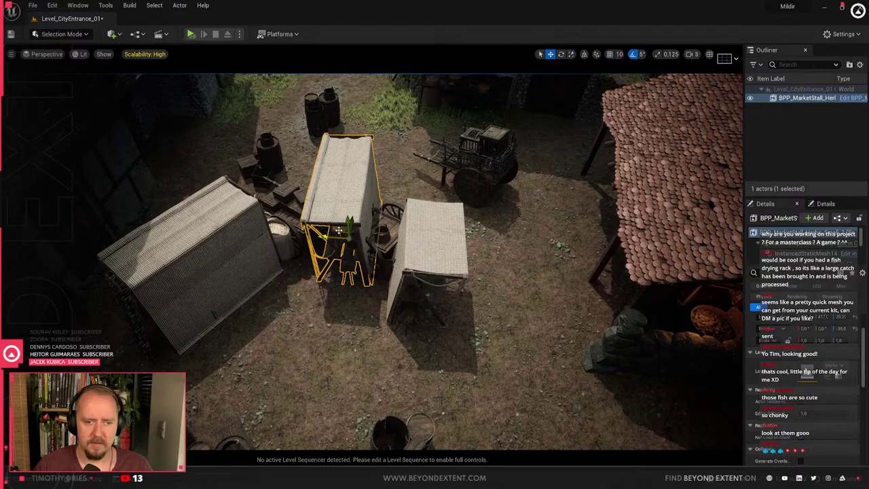
pyautogui.keyDown('alt'); pyautogui.moveTo(337, 238); pyautogui.dragTo(323, 287); pyautogui.keyUp('alt')
# Rotate one storage cart to -30° and reposition it alongside the other storage cart
pyautogui.click(377, 128)
pyautogui.keyDown('alt'); pyautogui.moveTo(378, 136); pyautogui.dragTo(404, 196); pyautogui.keyUp('alt')
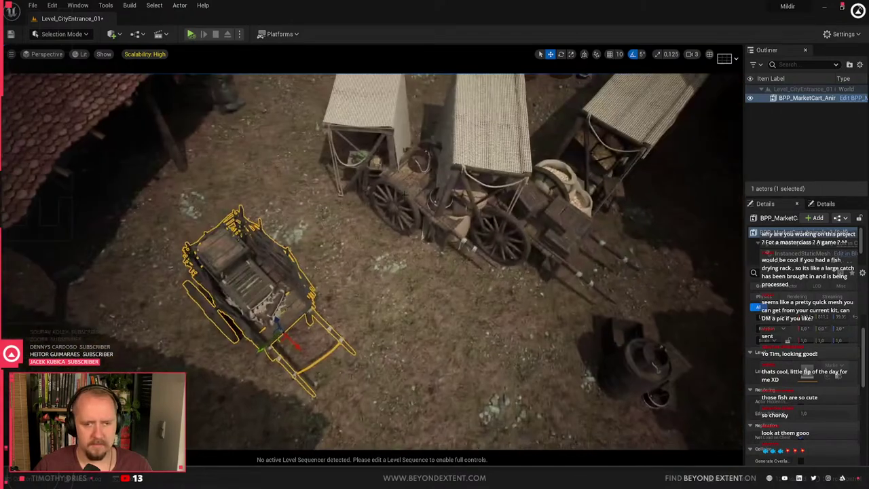
pyautogui.click(405, 196)
pyautogui.moveTo(447, 234); pyautogui.dragTo(422, 418)
pyautogui.moveTo(422, 418); pyautogui.dragTo(389, 441, button='right')
pyautogui.press('e')
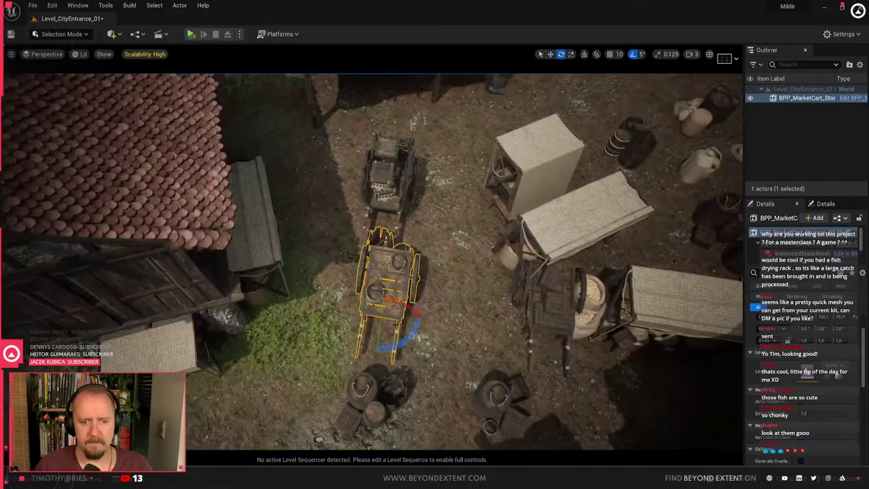
pyautogui.moveTo(399, 348); pyautogui.dragTo(398, 350)
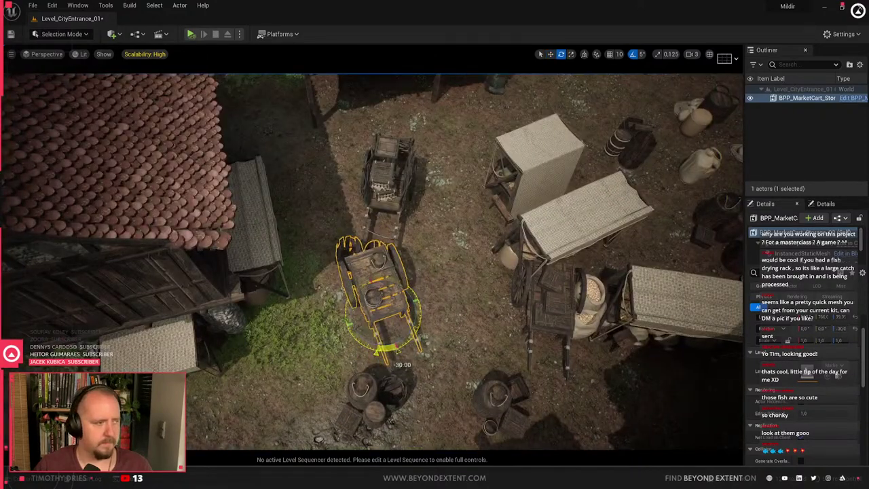
pyautogui.press('w')
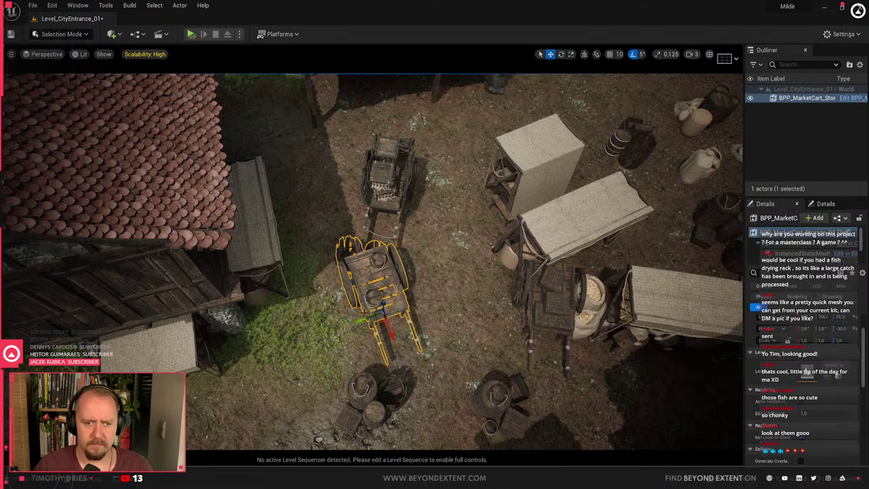
pyautogui.moveTo(380, 323); pyautogui.dragTo(485, 322)
# Turn the crate-loaded storage cart around and place it in front of the pottery stall, at an angle to the other storage cart
pyautogui.click(547, 323)
pyautogui.press('e')
pyautogui.moveTo(546, 354); pyautogui.dragTo(517, 355)
pyautogui.moveTo(517, 354); pyautogui.dragTo(568, 330, button='right')
pyautogui.press('w')
pyautogui.moveTo(481, 346); pyautogui.dragTo(442, 296)
pyautogui.press('e')
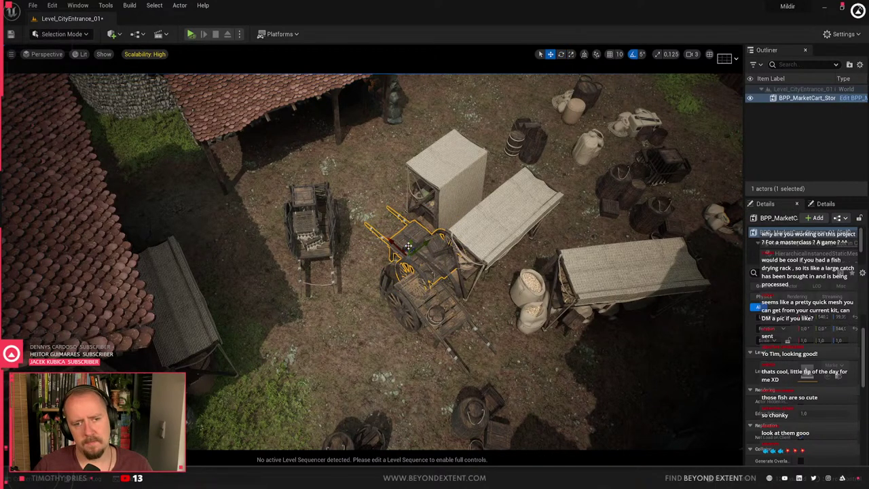
pyautogui.moveTo(406, 248); pyautogui.dragTo(392, 230)
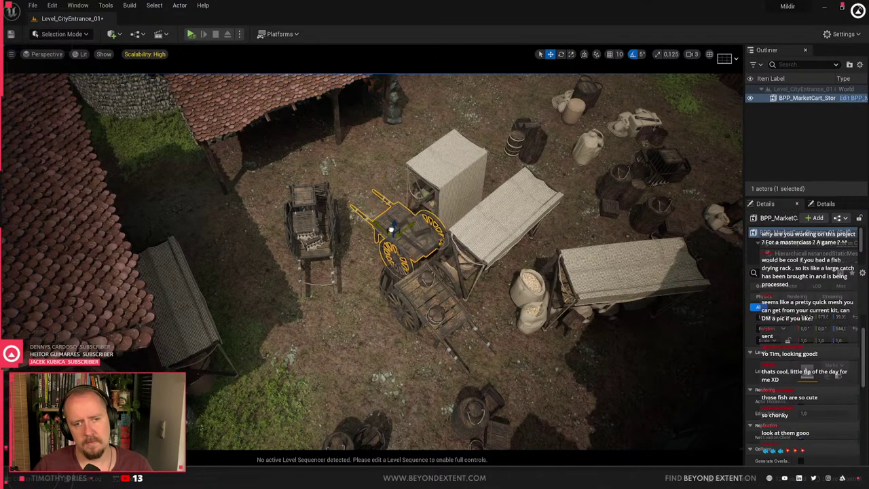
pyautogui.moveTo(379, 291)
pyautogui.mouseDown(button='right')
pyautogui.moveTo(516, 291)
pyautogui.moveTo(379, 292)
pyautogui.mouseUp(button='right')
pyautogui.press('e')
pyautogui.moveTo(352, 341); pyautogui.dragTo(372, 338)
pyautogui.press('w')
pyautogui.moveTo(372, 339); pyautogui.dragTo(285, 319, button='right')
# Move Prop_Clutter_14 into the gap between the carts and Prop_Clutter_12 to the outer end of the tiled shed
pyautogui.click(493, 204)
pyautogui.moveTo(494, 204); pyautogui.dragTo(438, 168, button='right')
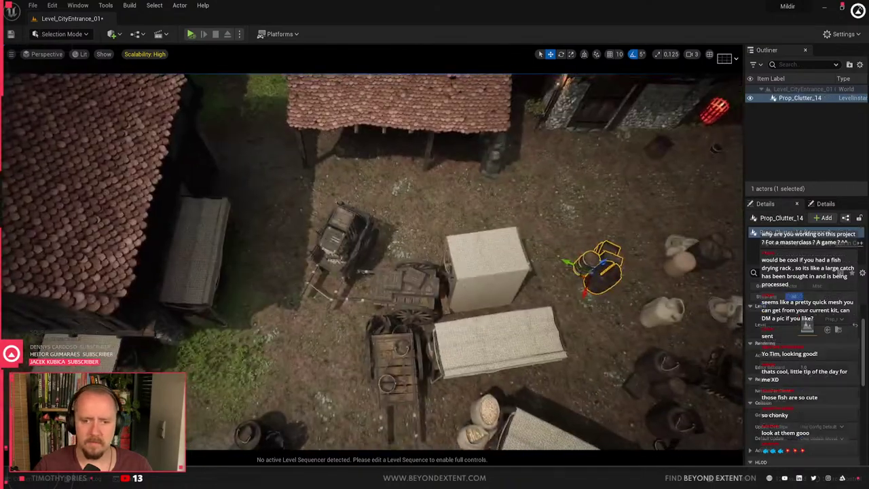
pyautogui.moveTo(583, 275); pyautogui.dragTo(305, 349)
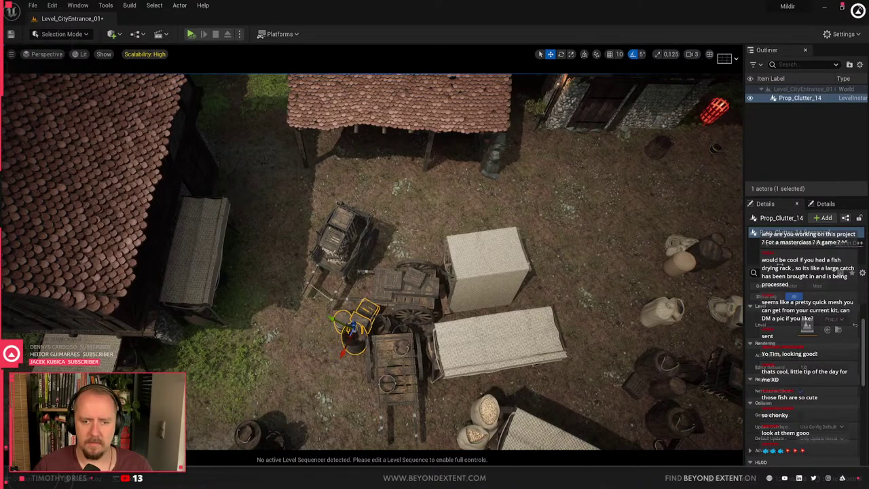
pyautogui.moveTo(683, 258); pyautogui.dragTo(314, 144)
pyautogui.moveTo(311, 173); pyautogui.dragTo(422, 172, button='right')
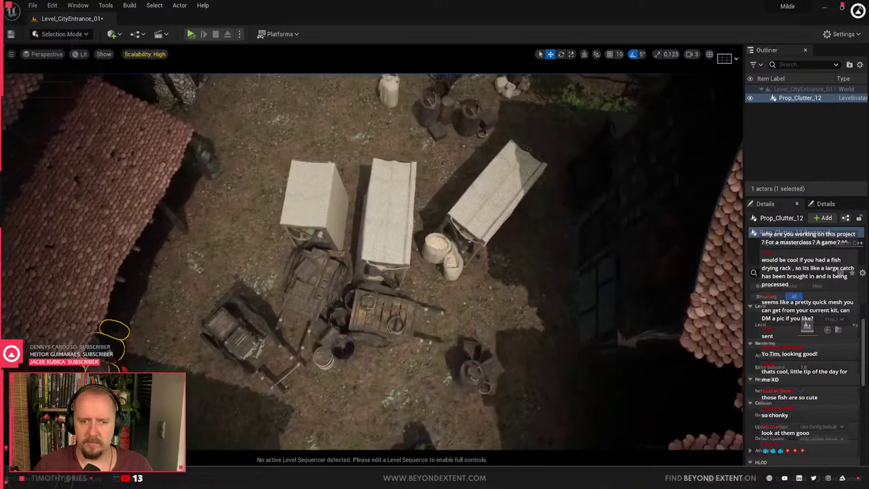
# Move the animal cart across the yard to the front of the stone-walled house
pyautogui.click(275, 330)
pyautogui.moveTo(275, 330); pyautogui.dragTo(224, 330, button='right')
pyautogui.moveTo(271, 257); pyautogui.dragTo(554, 180)
pyautogui.moveTo(554, 204); pyautogui.dragTo(531, 195)
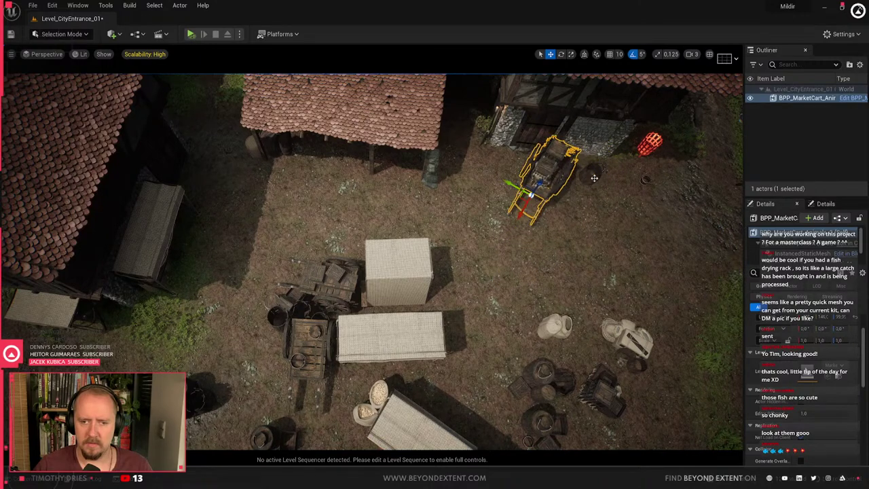
# Delete the small loose props on the ground around the relocated animal cart
pyautogui.click(590, 174)
pyautogui.keyDown('ctrl'); pyautogui.click(646, 178); pyautogui.keyUp('ctrl')
pyautogui.press('Delete')
pyautogui.click(548, 176)
pyautogui.moveTo(547, 175); pyautogui.dragTo(442, 231, button='right')
pyautogui.click(437, 245)
pyautogui.press('Delete')
# Rotate the animal cart and park it closer to the house's stone wall
pyautogui.click(268, 207)
pyautogui.moveTo(279, 254); pyautogui.dragTo(235, 241)
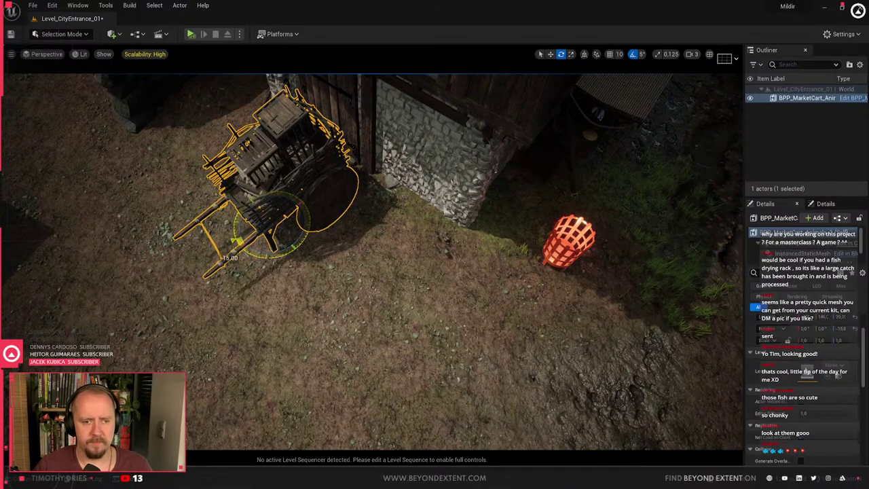
pyautogui.moveTo(265, 216); pyautogui.dragTo(349, 248)
# Move Prop_Clutter_17 to the house corner between the two wall-side stalls and rotate it about 100°
pyautogui.moveTo(349, 249); pyautogui.dragTo(272, 224, button='right')
pyautogui.click(340, 285)
pyautogui.click(303, 314)
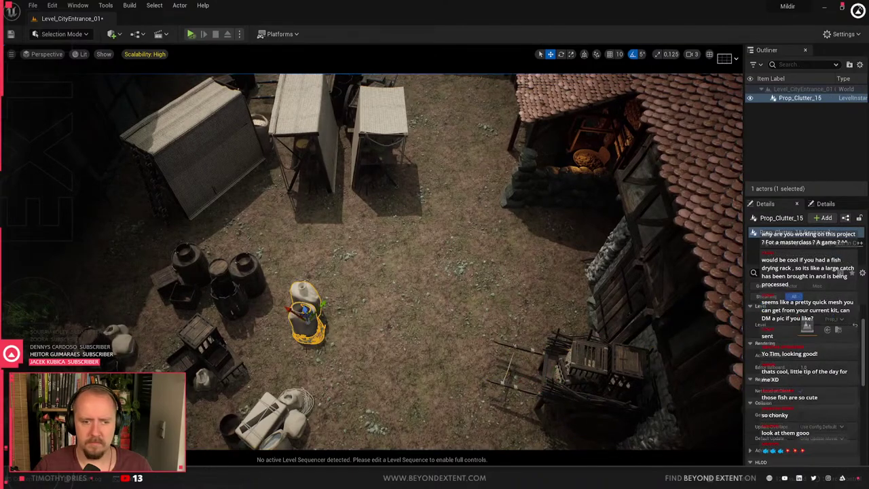
pyautogui.press('f')
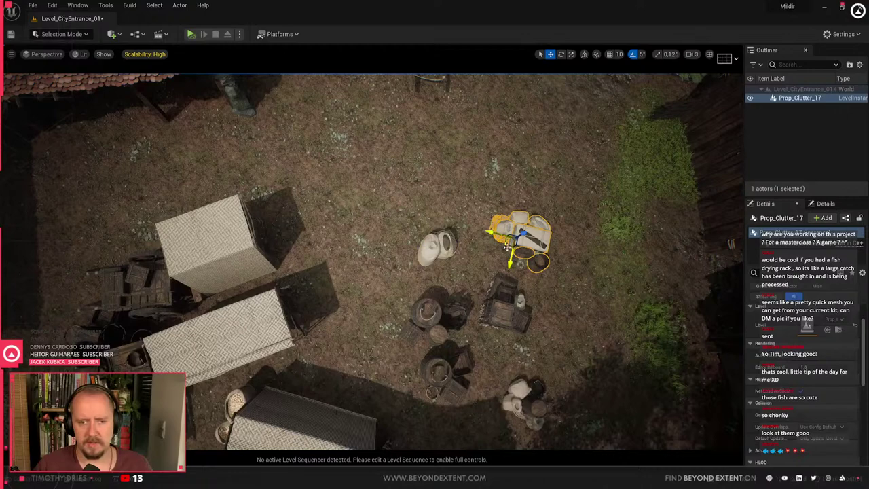
pyautogui.moveTo(507, 247); pyautogui.dragTo(20, 238)
pyautogui.moveTo(20, 238); pyautogui.dragTo(467, 131, button='right')
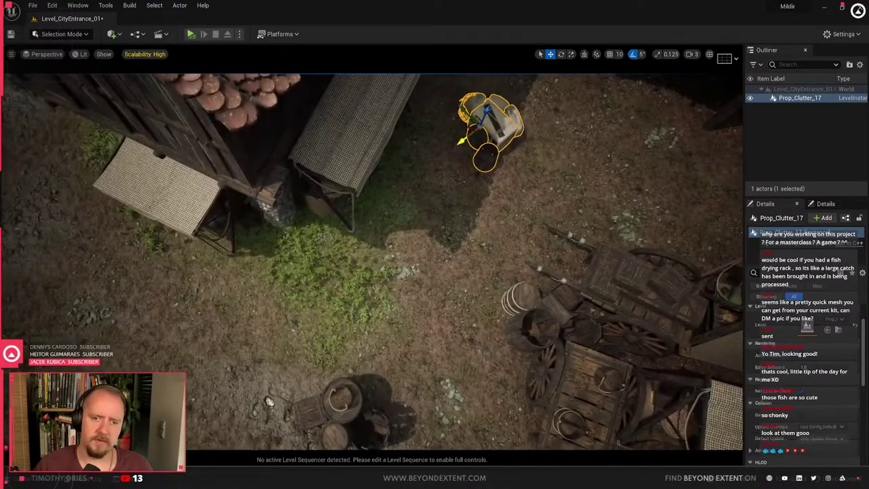
pyautogui.moveTo(467, 122); pyautogui.dragTo(313, 250)
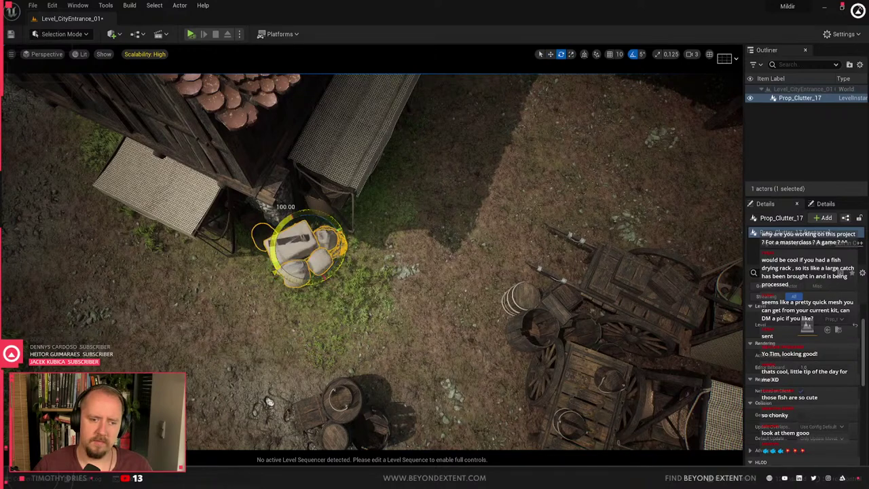
pyautogui.press('Escape')
# Rotate the potato market stall about 150° so its open side faces the other way
pyautogui.moveTo(319, 233); pyautogui.dragTo(489, 303, button='right')
pyautogui.click(488, 303)
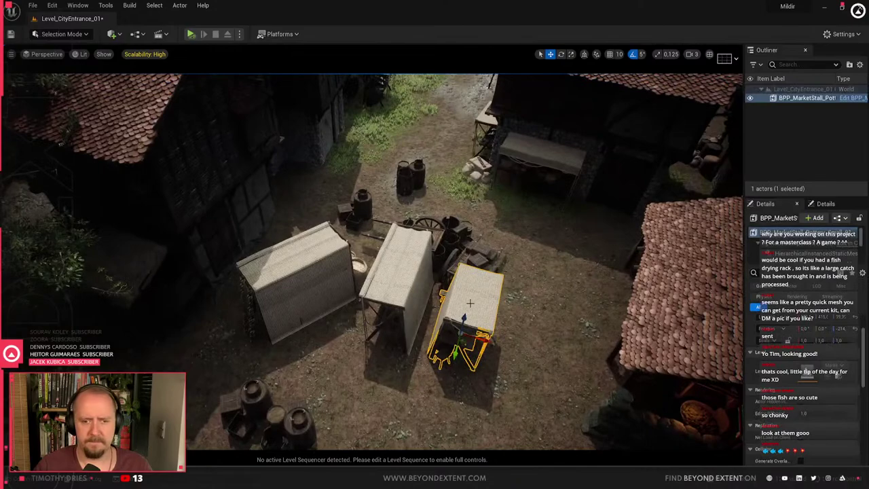
pyautogui.click(349, 275)
pyautogui.press('f')
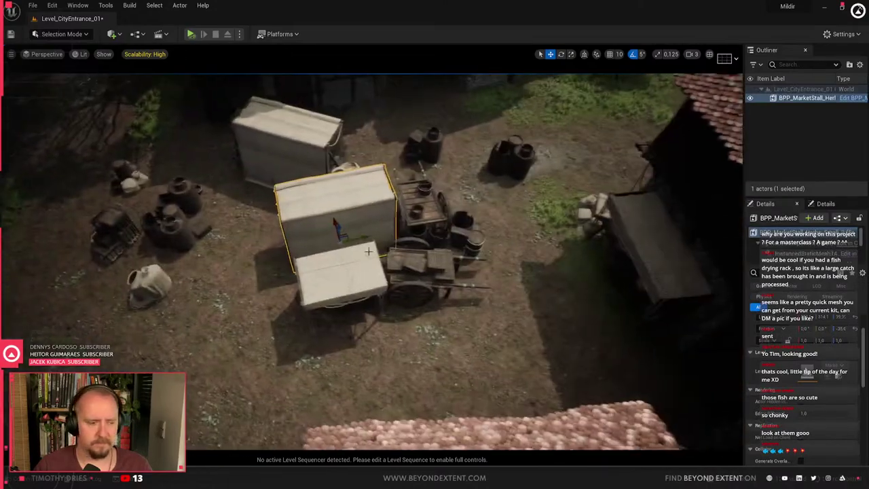
pyautogui.click(411, 270)
pyautogui.click(417, 209)
pyautogui.click(377, 158)
pyautogui.click(313, 157)
pyautogui.moveTo(320, 189); pyautogui.dragTo(394, 211, button='right')
pyautogui.press('e')
pyautogui.moveTo(327, 248); pyautogui.dragTo(360, 260)
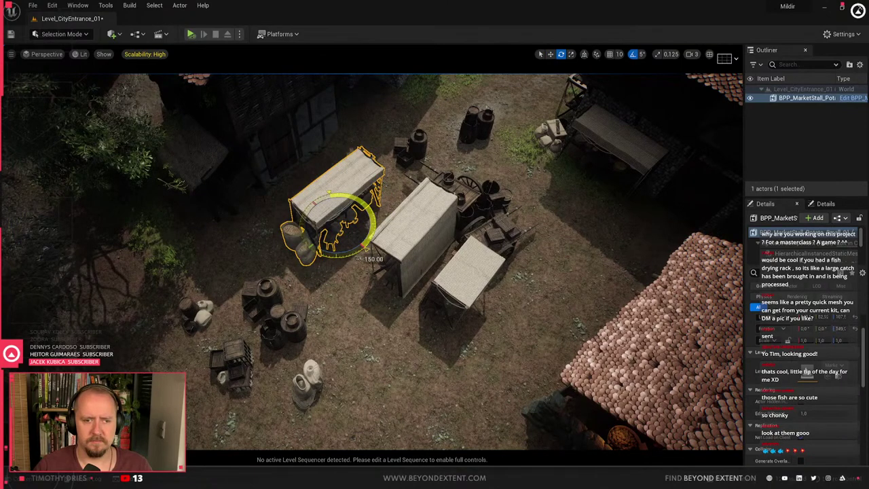
# Move the potato stall across the yard against the building with the stone base and align it with the wall
pyautogui.moveTo(323, 273); pyautogui.dragTo(380, 262, button='right')
pyautogui.press('w')
pyautogui.moveTo(212, 253); pyautogui.dragTo(552, 266)
pyautogui.moveTo(553, 267); pyautogui.dragTo(598, 244, button='right')
pyautogui.press('e')
pyautogui.moveTo(492, 316); pyautogui.dragTo(509, 317)
pyautogui.moveTo(510, 317); pyautogui.dragTo(510, 360, button='right')
pyautogui.press('w')
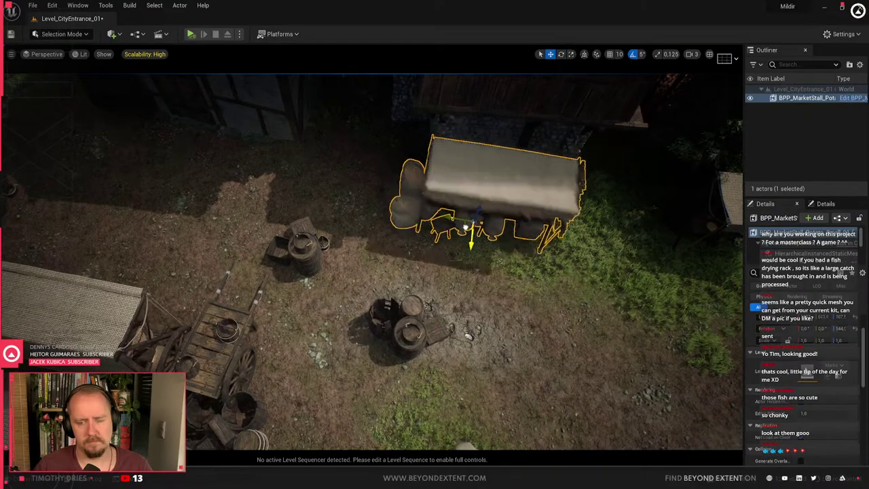
# Move one barrel cluster against the timber-framed house and the other next to the potato stall's sacks
pyautogui.click(300, 246)
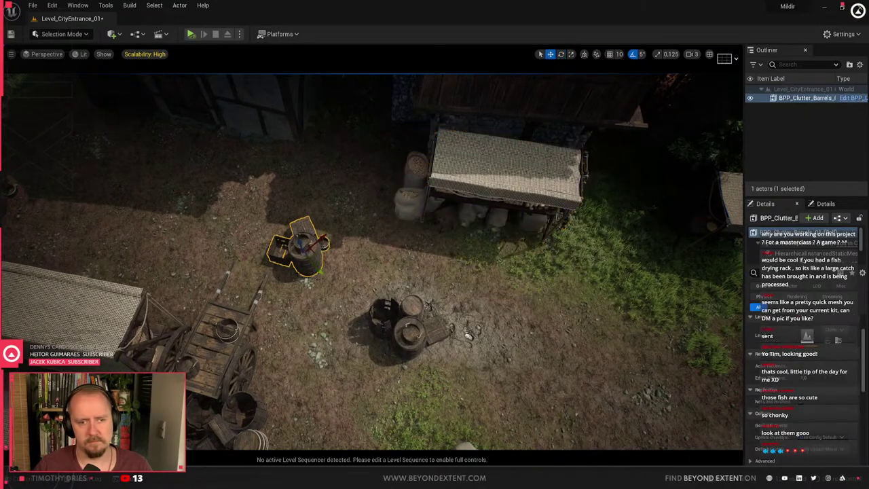
pyautogui.moveTo(303, 245); pyautogui.dragTo(250, 149)
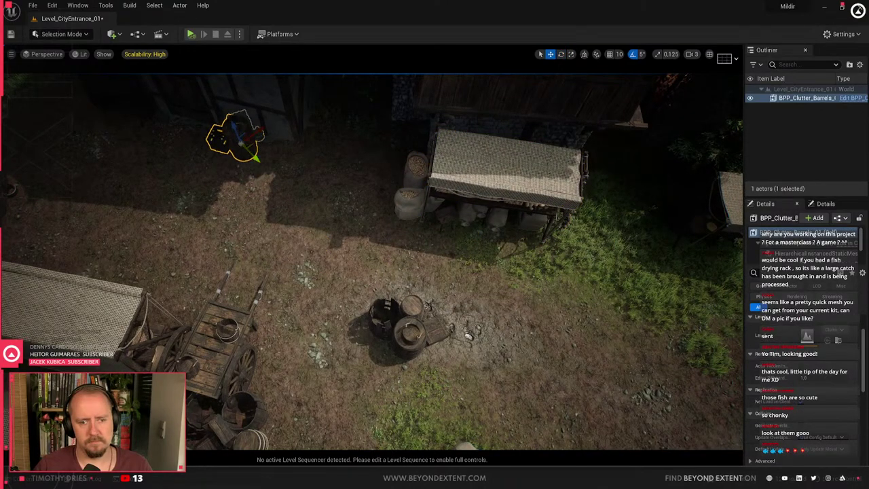
pyautogui.click(412, 329)
pyautogui.moveTo(417, 334); pyautogui.dragTo(325, 165)
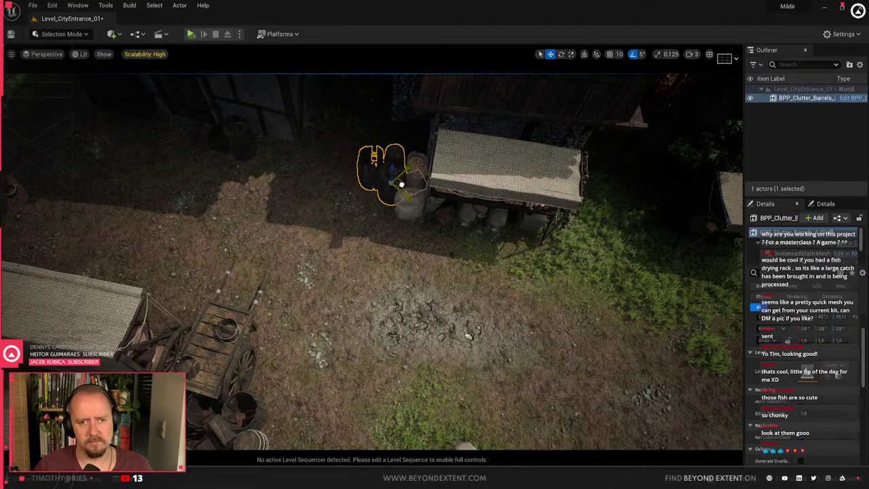
pyautogui.press('Escape')
pyautogui.moveTo(318, 241); pyautogui.dragTo(306, 220, button='right')
# Shift both storage carts and their barrel clutter away from the stalls, and move the pottery stall closer to the carts
pyautogui.click(355, 231)
pyautogui.keyDown('ctrl'); pyautogui.click(315, 194); pyautogui.keyUp('ctrl')
pyautogui.keyDown('ctrl'); pyautogui.click(376, 136); pyautogui.keyUp('ctrl')
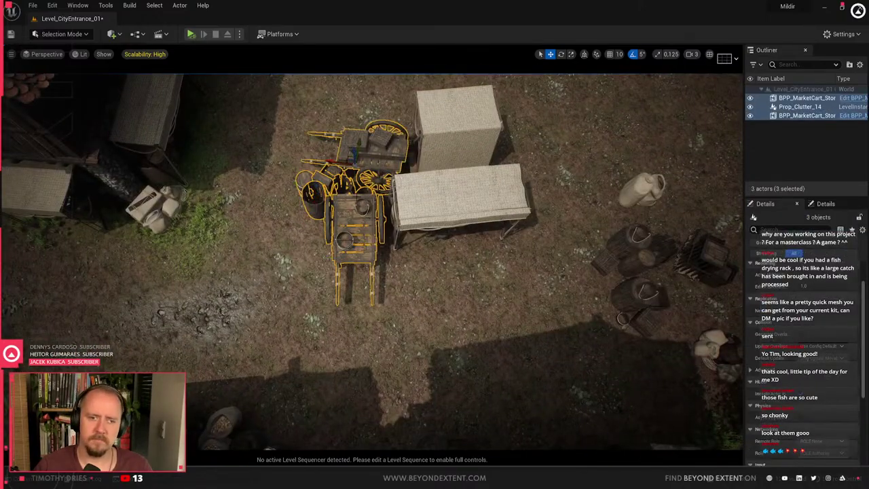
pyautogui.moveTo(343, 162); pyautogui.dragTo(285, 161)
pyautogui.click(449, 144)
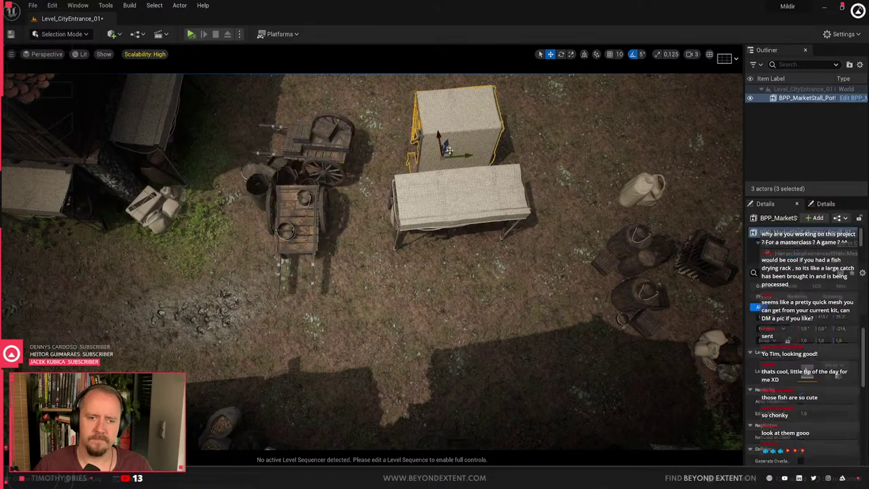
pyautogui.moveTo(451, 148); pyautogui.dragTo(408, 167)
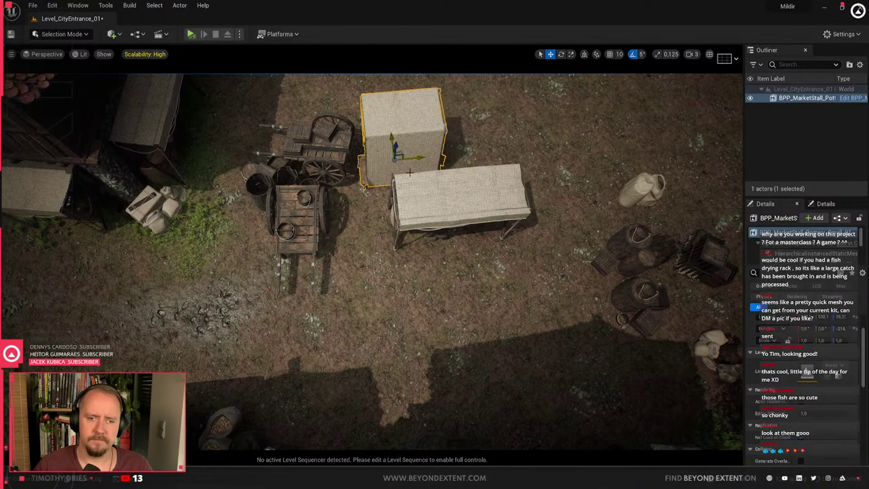
# Move the herb stall toward the carts, duplicate it end to end and adjust the rotation to form a continuous row
pyautogui.click(443, 185)
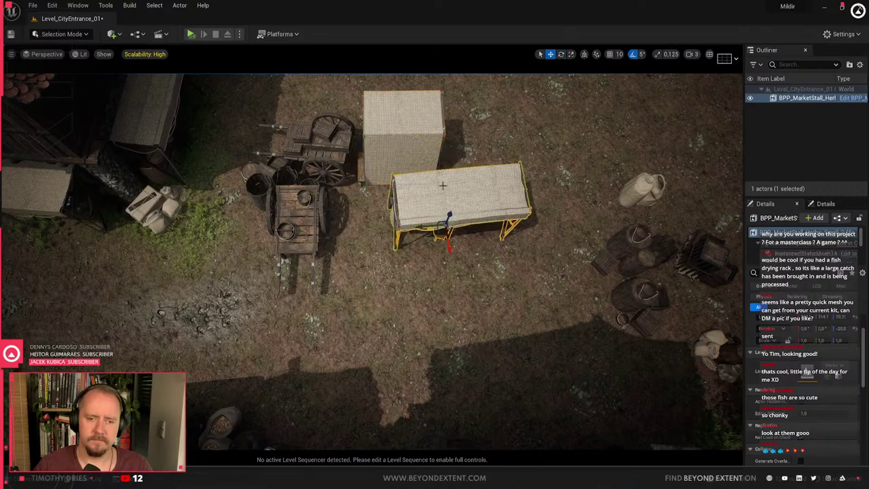
pyautogui.moveTo(430, 256); pyautogui.dragTo(448, 262)
pyautogui.moveTo(439, 231); pyautogui.dragTo(500, 271)
pyautogui.press('e')
pyautogui.moveTo(501, 240)
pyautogui.mouseDown(button='right')
pyautogui.moveTo(488, 224)
pyautogui.moveTo(504, 251)
pyautogui.mouseUp(button='right')
pyautogui.moveTo(497, 247); pyautogui.dragTo(504, 240)
# Duplicate the pottery stall into a row of three behind the herb stalls and adjust the middle one
pyautogui.click(466, 157)
pyautogui.click(410, 145)
pyautogui.keyDown('alt'); pyautogui.moveTo(416, 162); pyautogui.dragTo(553, 178); pyautogui.keyUp('alt')
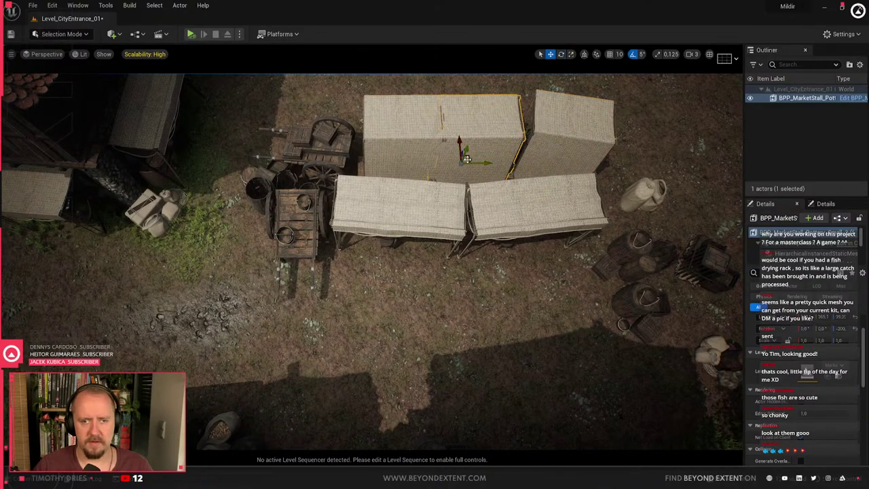
pyautogui.moveTo(466, 158); pyautogui.dragTo(470, 147)
pyautogui.moveTo(470, 146); pyautogui.dragTo(204, 157, button='right')
pyautogui.press('Escape')
pyautogui.click(425, 170)
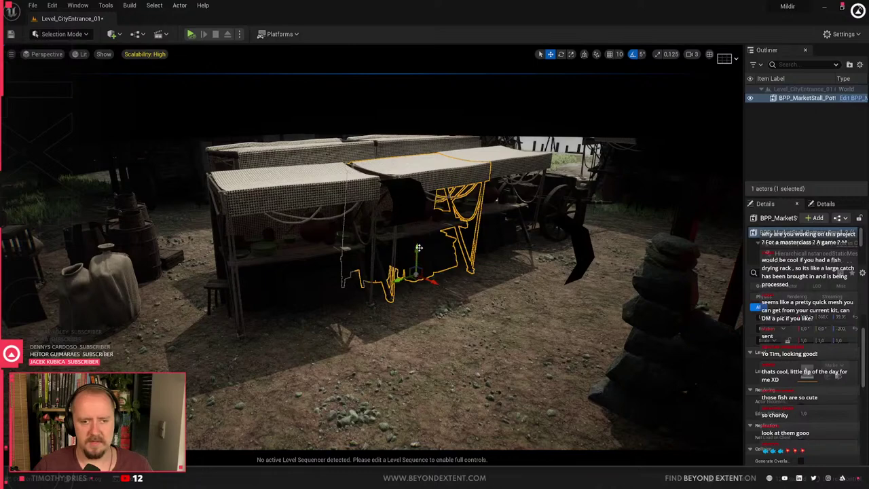
pyautogui.press('Escape')
pyautogui.moveTo(419, 248); pyautogui.dragTo(400, 312, button='right')
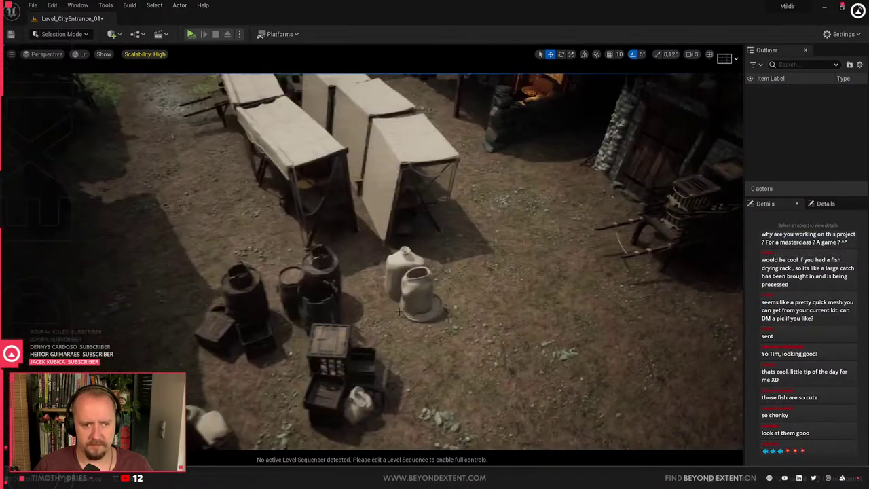
# Move the Clutter_Barrels_01 group out of the open yard to the shaded building edge near the existing barrels
pyautogui.click(400, 312)
pyautogui.click(407, 299)
pyautogui.keyDown('ctrl'); pyautogui.click(316, 296); pyautogui.keyUp('ctrl')
pyautogui.keyDown('ctrl'); pyautogui.click(285, 319); pyautogui.keyUp('ctrl')
pyautogui.moveTo(285, 320); pyautogui.dragTo(231, 346, button='right')
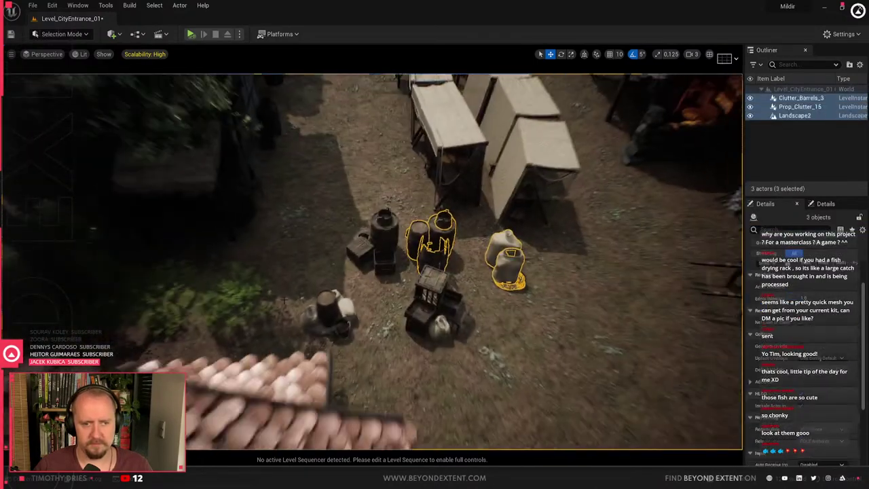
pyautogui.click(285, 319)
pyautogui.click(382, 243)
pyautogui.press('e')
pyautogui.press('w')
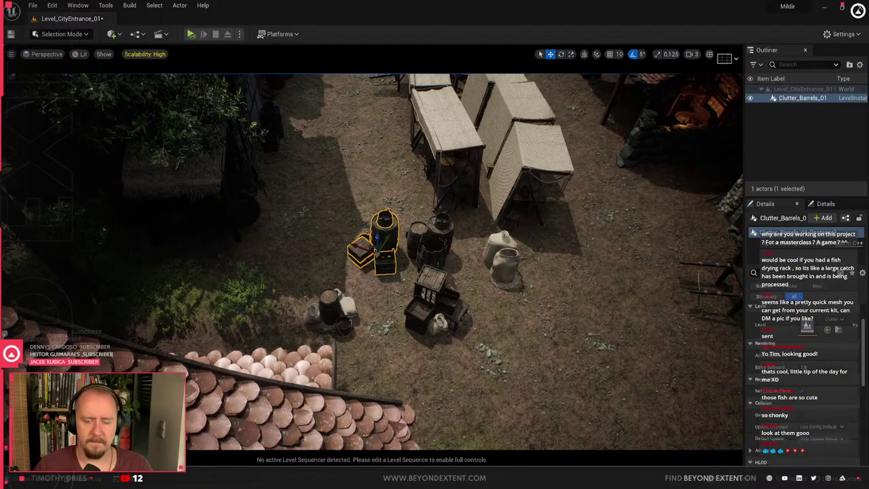
pyautogui.moveTo(373, 250); pyautogui.dragTo(281, 186)
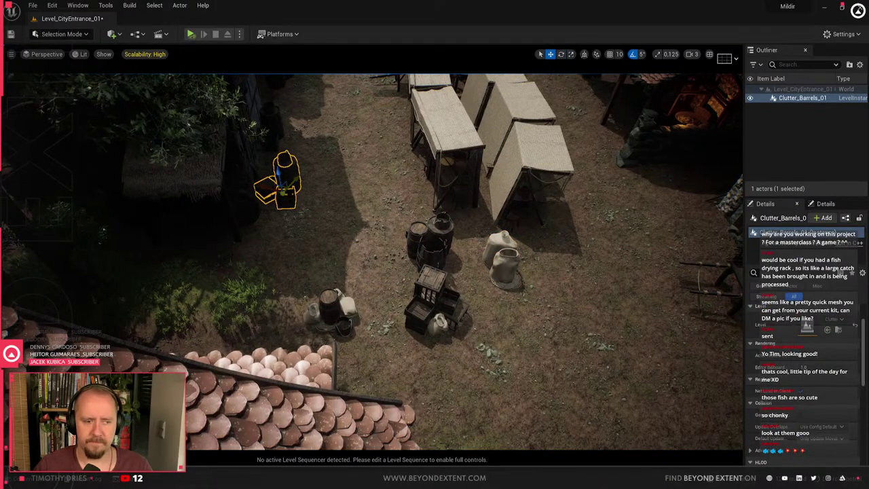
# Delete Prop_Clutter_13, Prop_Clutter_16, Clutter_Barrels_3 and the sack clutter from the open yard beside the stalls
pyautogui.keyDown('ctrl'); pyautogui.click(331, 307); pyautogui.keyUp('ctrl')
pyautogui.keyDown('ctrl'); pyautogui.click(439, 299); pyautogui.keyUp('ctrl')
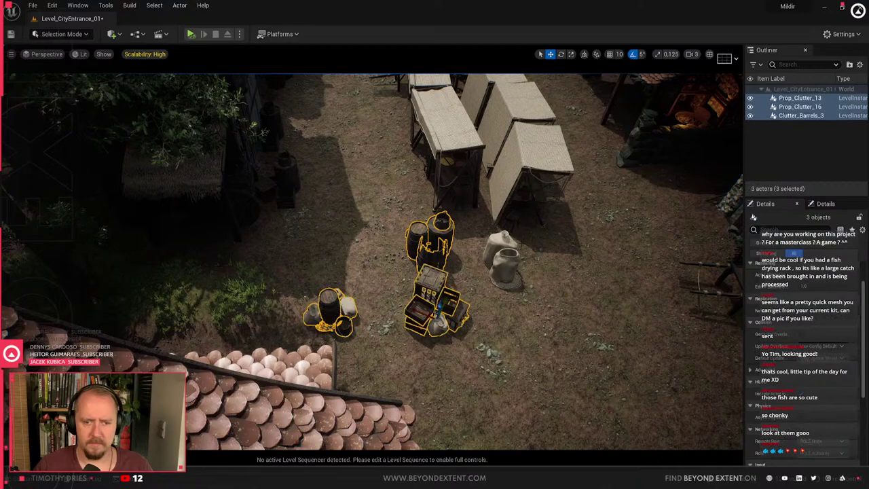
pyautogui.keyDown('ctrl'); pyautogui.click(506, 254); pyautogui.keyUp('ctrl')
pyautogui.press('Delete')
# Duplicate the end herb stall, place the copy at the end of its row and rotate it to -10°
pyautogui.moveTo(506, 252); pyautogui.dragTo(568, 368, button='right')
pyautogui.click(343, 277)
pyautogui.press('f')
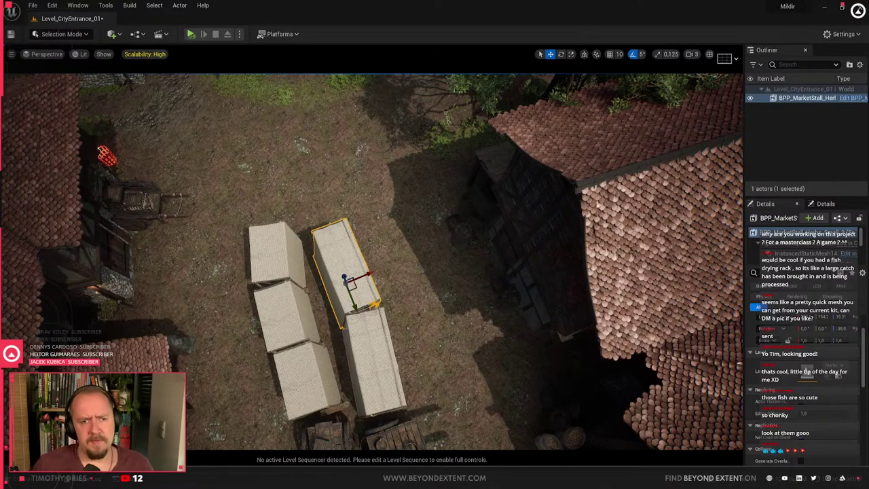
pyautogui.keyDown('alt'); pyautogui.moveTo(352, 285); pyautogui.dragTo(294, 219); pyautogui.keyUp('alt')
pyautogui.press('e')
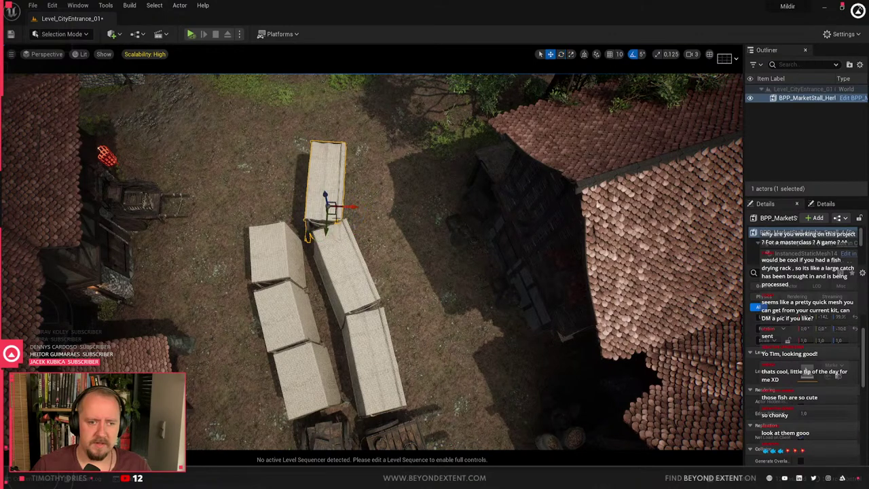
# Duplicate the end herb stall, place the copy in the open yard near the animal cart and rotate it diagonally to the row
pyautogui.moveTo(333, 212); pyautogui.dragTo(311, 223, button='right')
pyautogui.moveTo(309, 222); pyautogui.dragTo(256, 179)
pyautogui.press('e')
pyautogui.press('w')
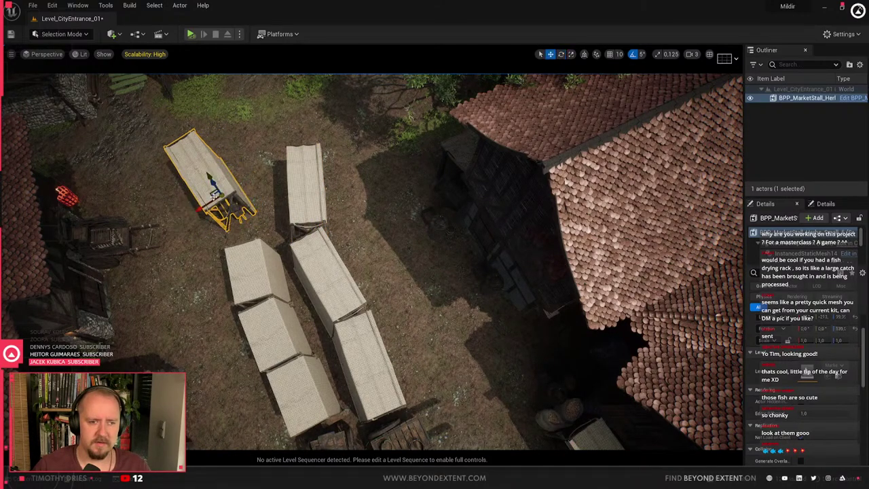
pyautogui.moveTo(209, 195)
pyautogui.mouseDown()
pyautogui.moveTo(223, 191)
pyautogui.moveTo(202, 191)
pyautogui.moveTo(207, 203)
pyautogui.mouseUp()
pyautogui.press('e')
pyautogui.press('w')
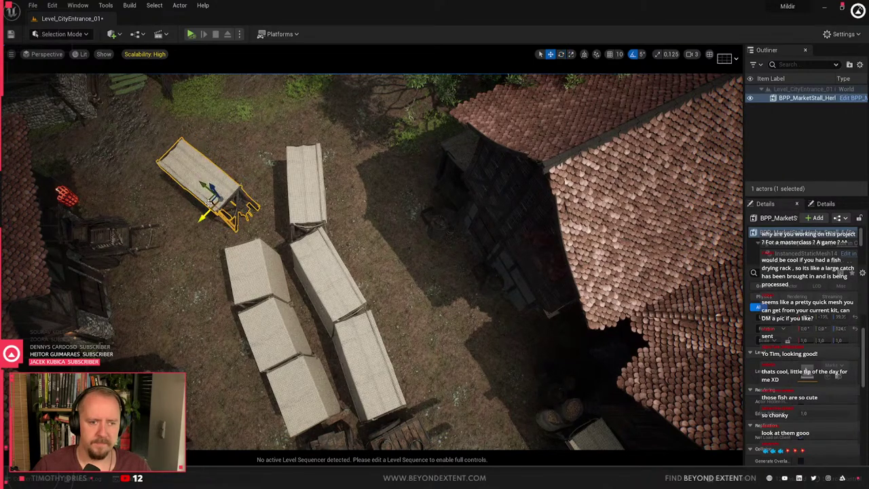
# Place a BPP_MarketCart_Storage_01 between the two outer herb stalls and rotate it by -135°
pyautogui.click(127, 245)
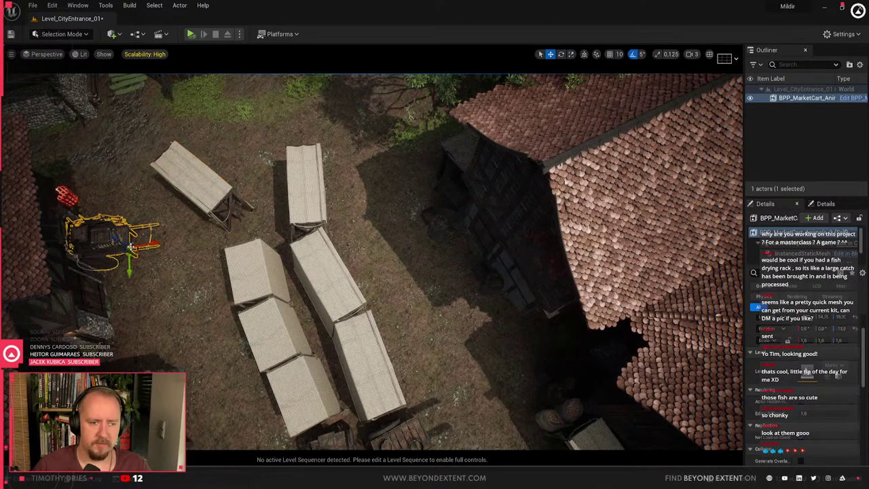
pyautogui.hotkey('ctrl', 'b')
pyautogui.moveTo(672, 414); pyautogui.dragTo(252, 167)
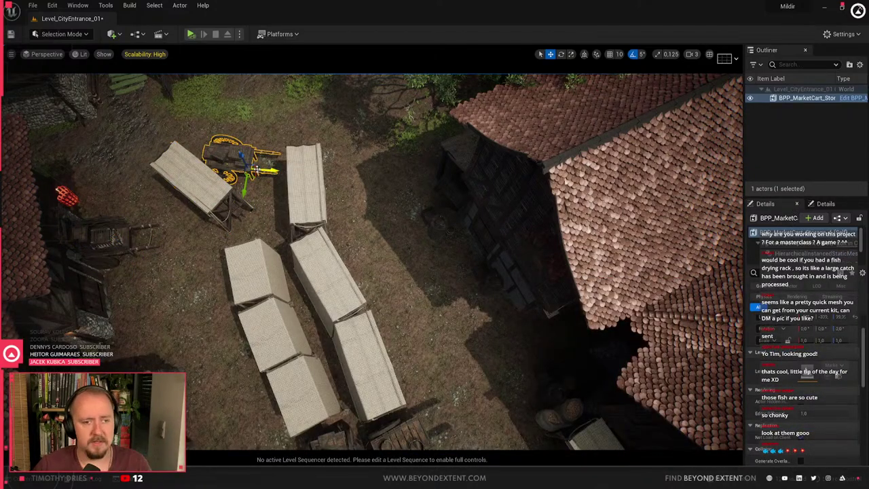
pyautogui.moveTo(260, 197); pyautogui.dragTo(280, 173)
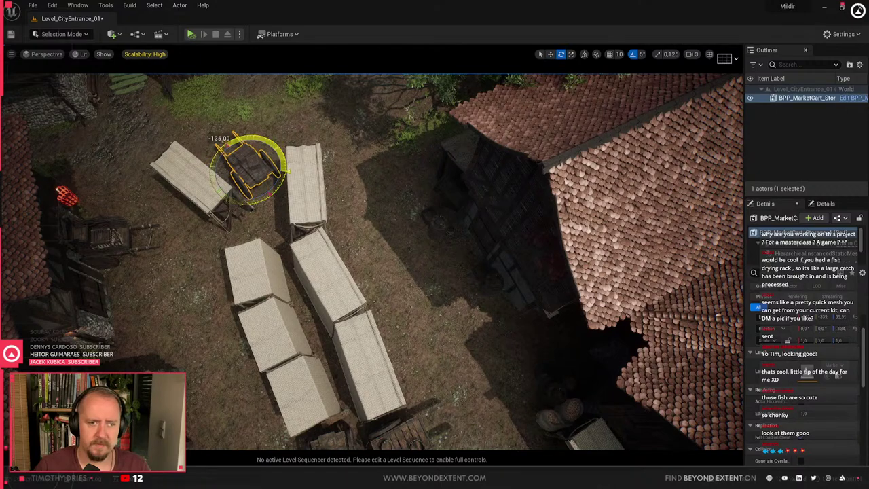
pyautogui.moveTo(338, 237); pyautogui.dragTo(238, 237, button='right')
pyautogui.press('w')
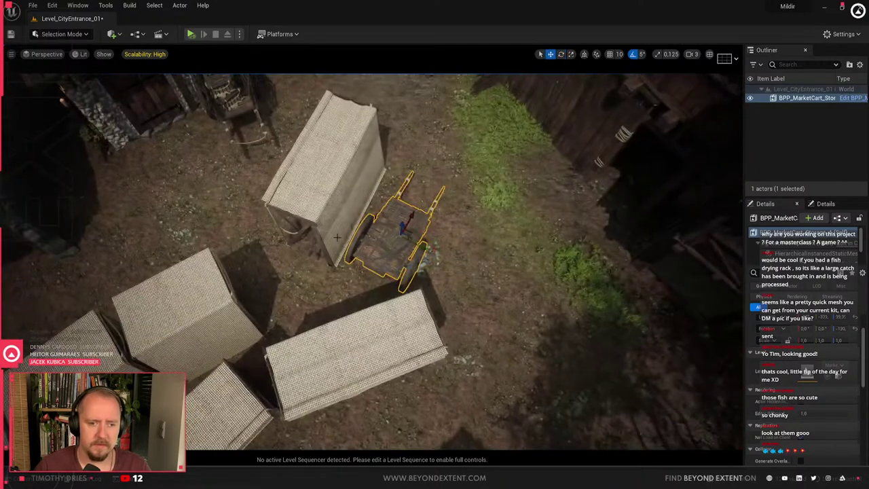
pyautogui.moveTo(411, 234); pyautogui.dragTo(402, 243)
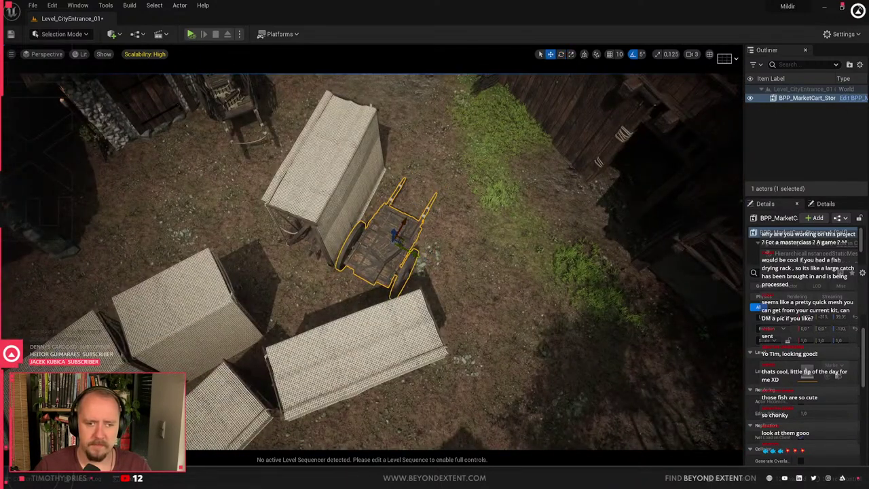
# Delete the storage cart and move the copied herb stall against the end of the pottery row, rotating it by 10°
pyautogui.click(335, 194)
pyautogui.moveTo(343, 190); pyautogui.dragTo(325, 215)
pyautogui.moveTo(325, 215); pyautogui.dragTo(248, 221, button='right')
pyautogui.click(411, 409)
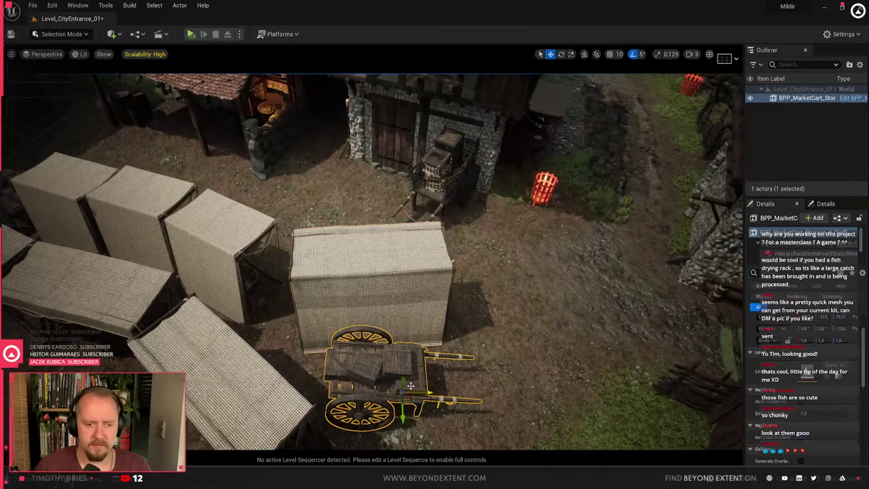
pyautogui.press('Delete')
pyautogui.click(333, 293)
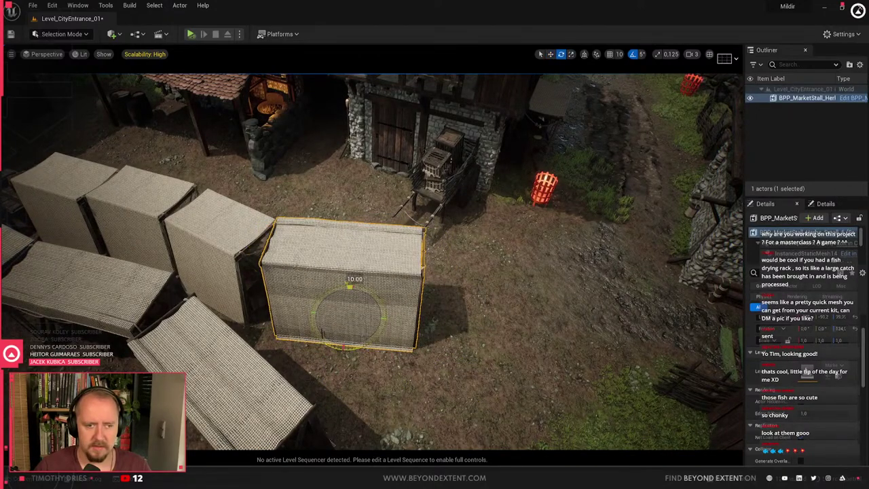
pyautogui.moveTo(358, 343); pyautogui.dragTo(475, 319, button='right')
pyautogui.press('Escape')
pyautogui.click(340, 323)
pyautogui.moveTo(339, 322); pyautogui.dragTo(224, 245, button='right')
pyautogui.press('Escape')
# Playtest the level from the lane beside the herb stalls, walking around the stall rows to check the layout at eye level
pyautogui.moveTo(330, 354); pyautogui.dragTo(238, 347, button='right')
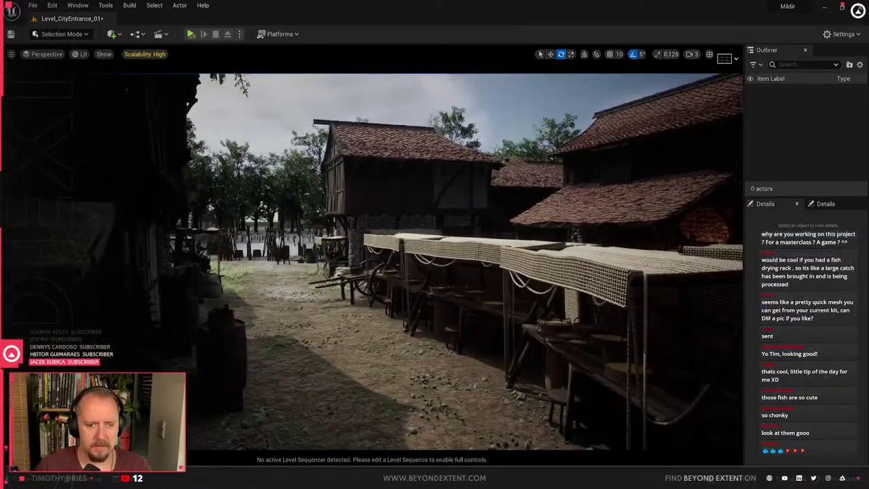
pyautogui.rightClick(349, 382)
pyautogui.click(411, 375)
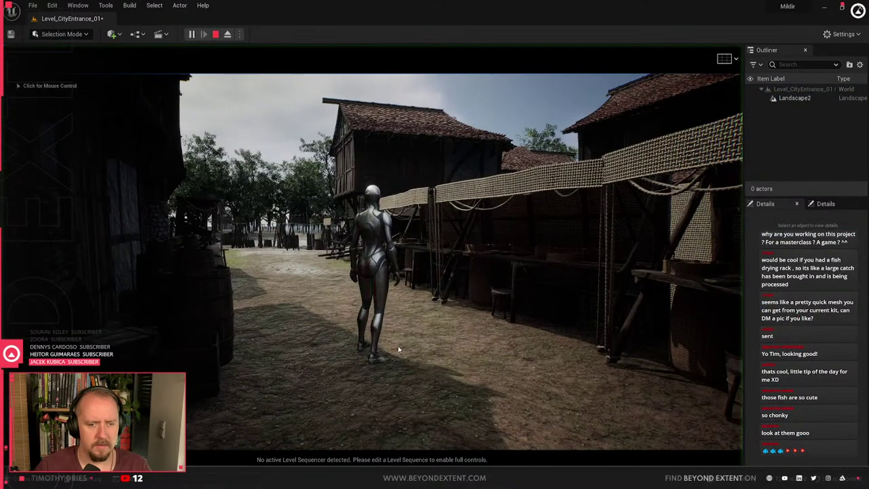
pyautogui.click(398, 345)
pyautogui.press('w')
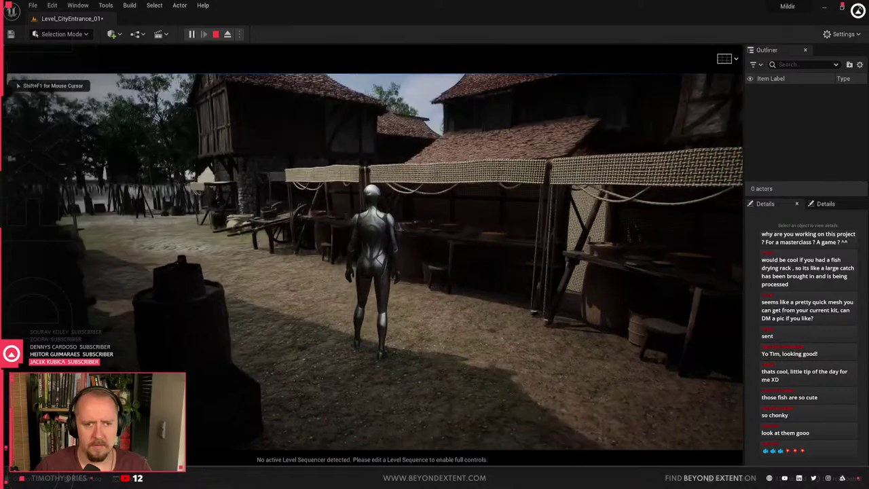
pyautogui.press('w')
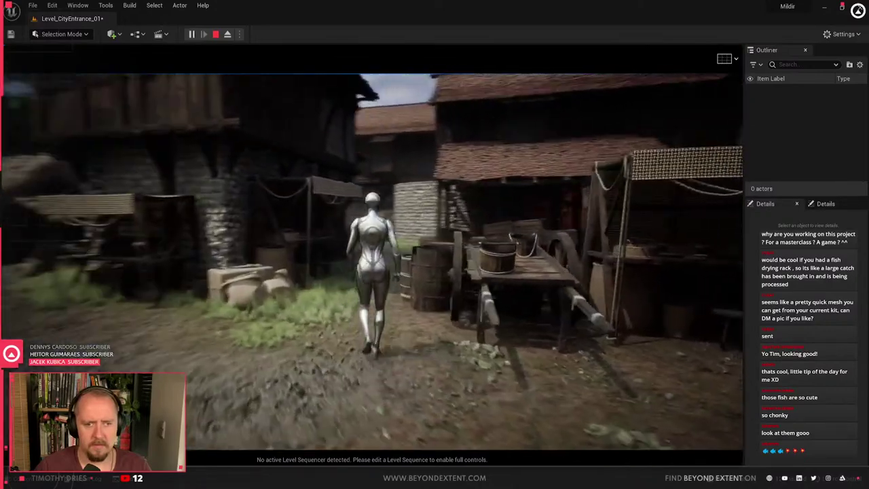
pyautogui.press('w')
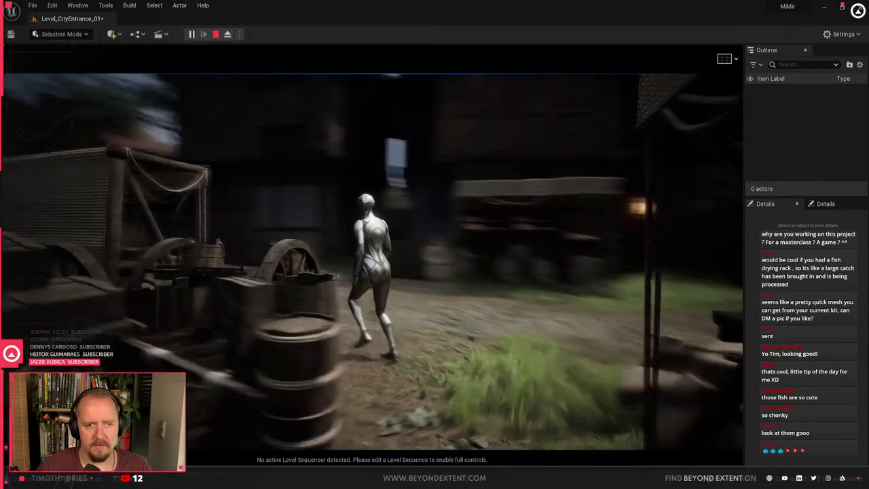
pyautogui.press('w')
pyautogui.press('w')
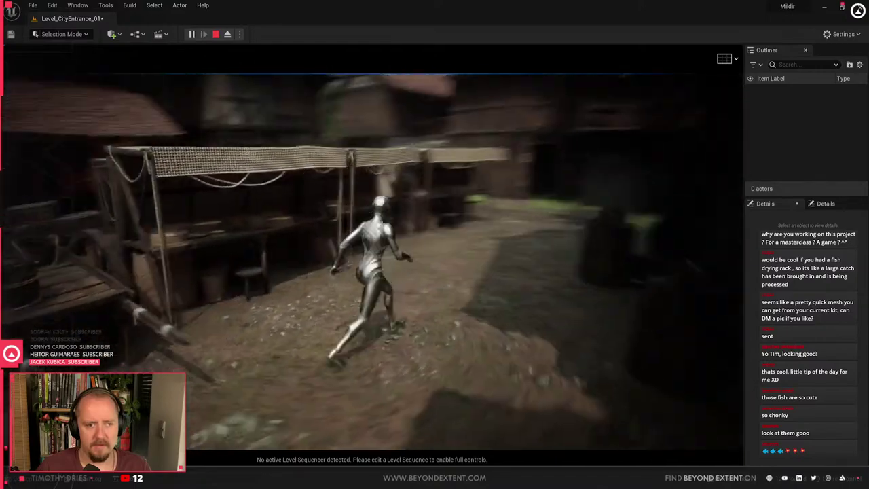
pyautogui.press('w')
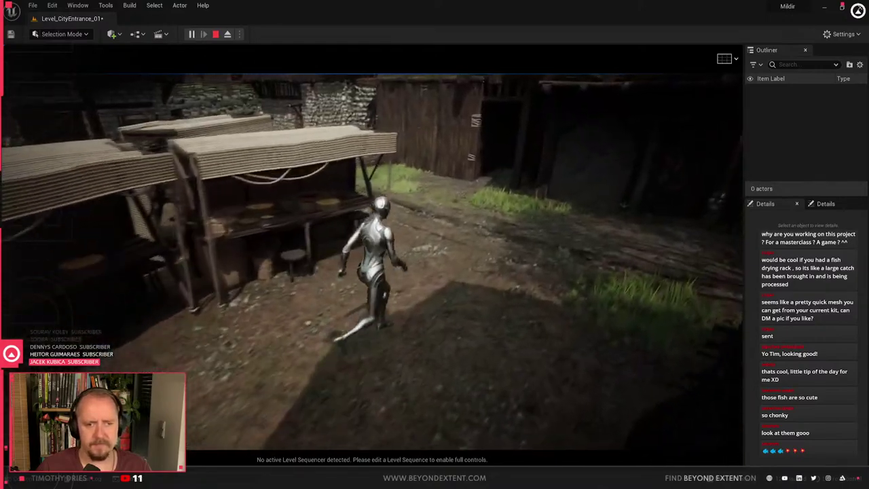
pyautogui.press('w')
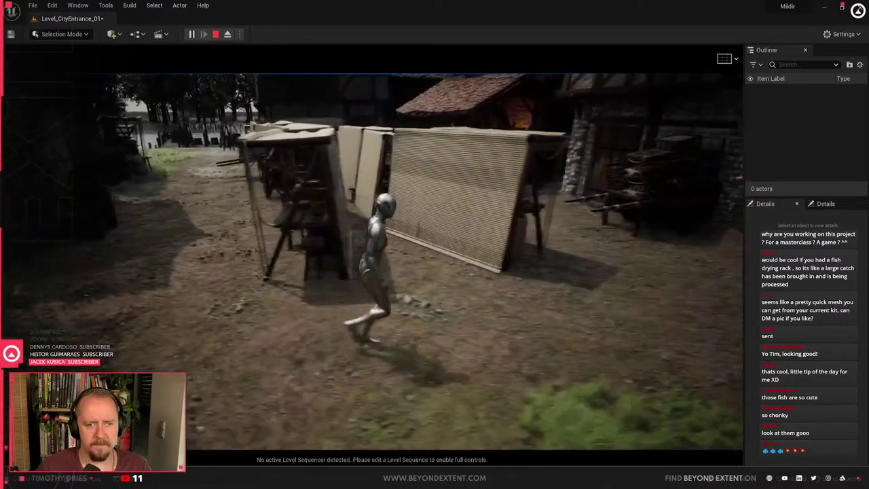
pyautogui.press('s')
pyautogui.press('w')
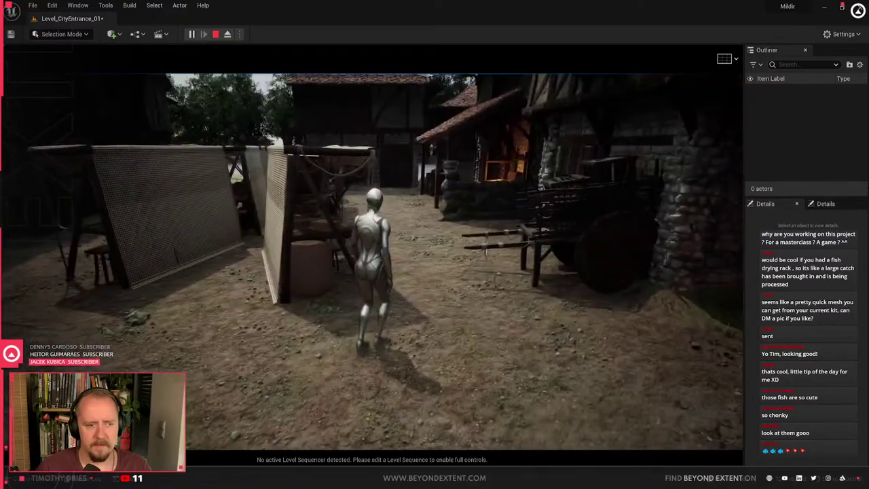
pyautogui.press('Escape')
# Delete the two outer herb stalls and set a single herb stall crosswise to close off the end of both rows
pyautogui.moveTo(372, 262); pyautogui.dragTo(426, 299, button='right')
pyautogui.click(306, 224)
pyautogui.keyDown('ctrl'); pyautogui.click(457, 215); pyautogui.keyUp('ctrl')
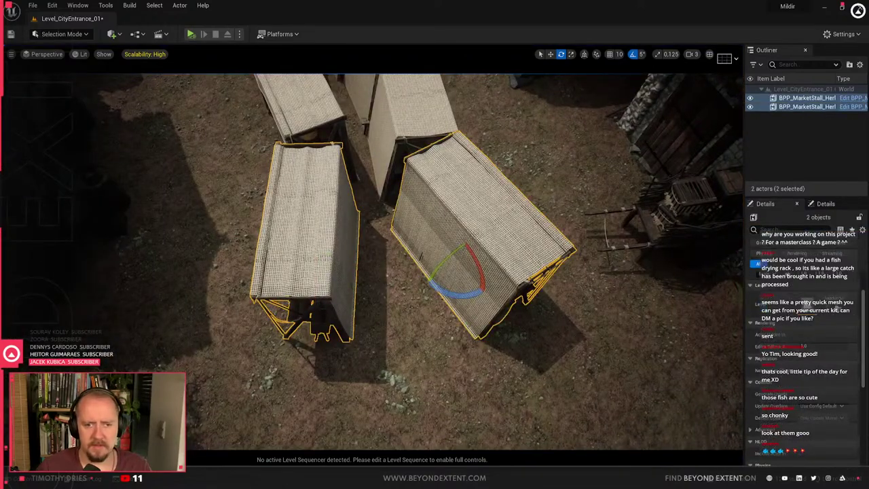
pyautogui.press('Delete')
pyautogui.click(327, 273)
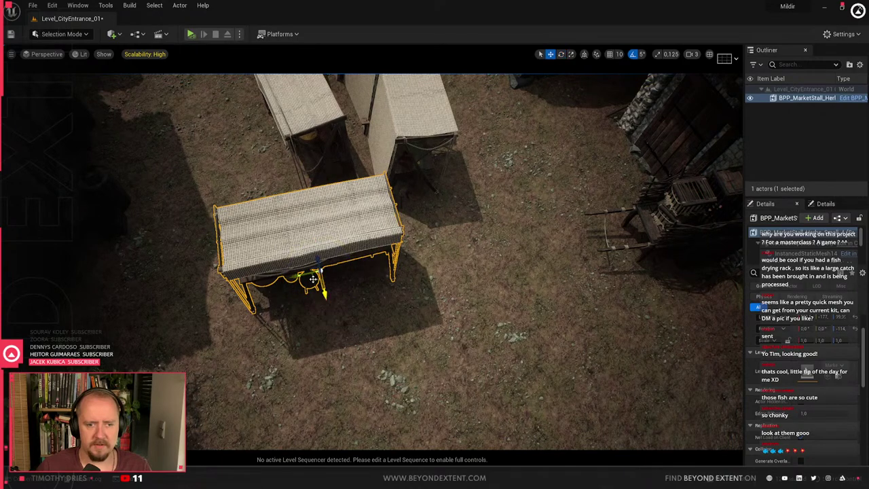
pyautogui.click(380, 285)
# Rotate the herb stall nearest the crosswise one to -30° and shift it and its neighbour outward, away from the pottery row
pyautogui.moveTo(381, 286); pyautogui.dragTo(336, 191, button='right')
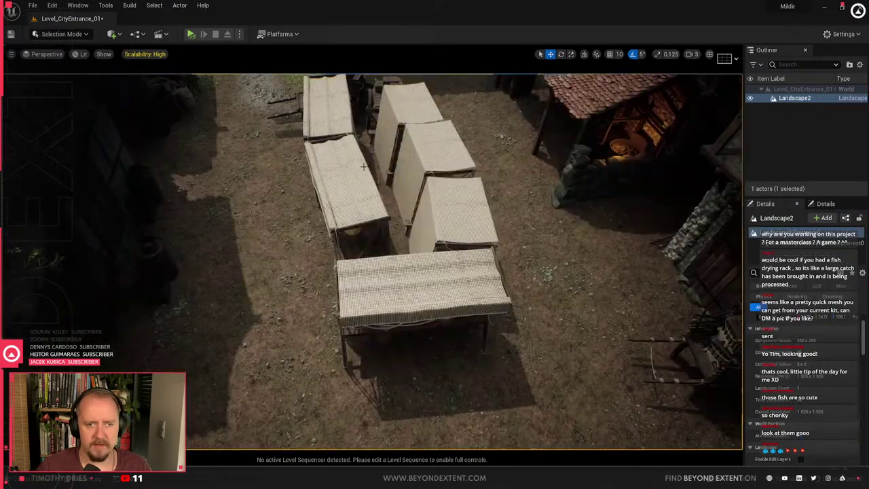
pyautogui.click(370, 192)
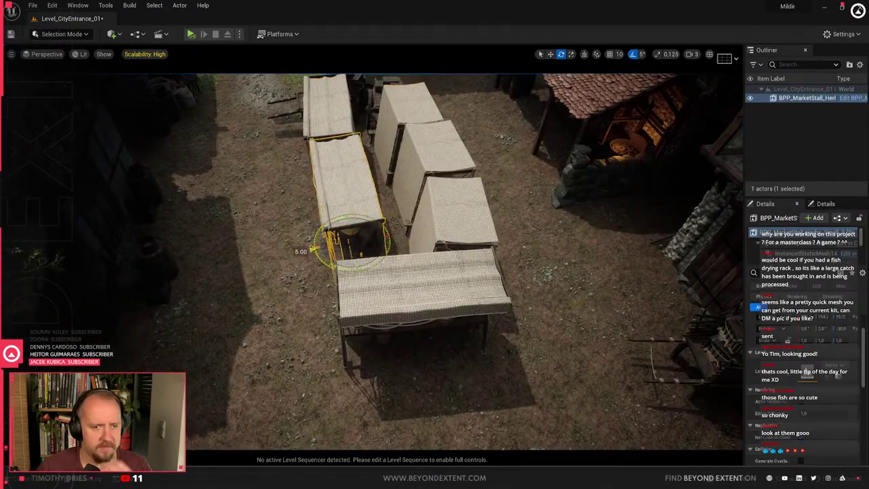
pyautogui.press('w')
pyautogui.moveTo(335, 249); pyautogui.dragTo(312, 248)
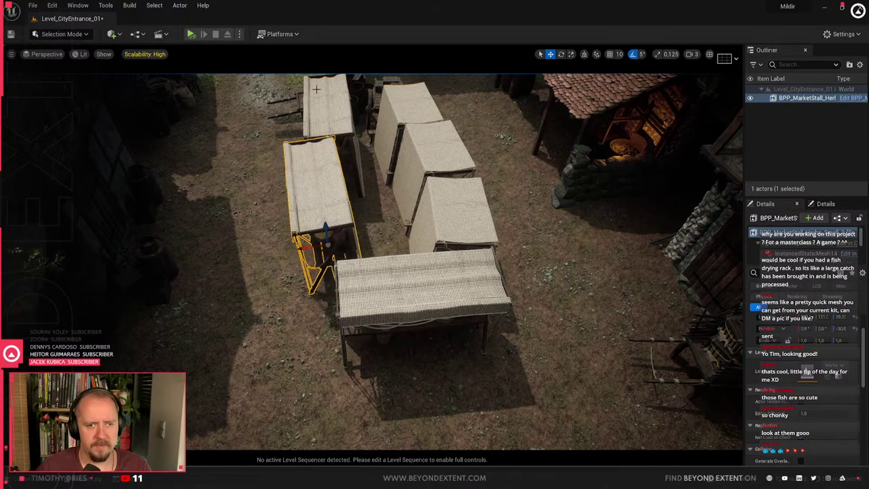
pyautogui.click(323, 117)
pyautogui.moveTo(320, 170); pyautogui.dragTo(302, 178)
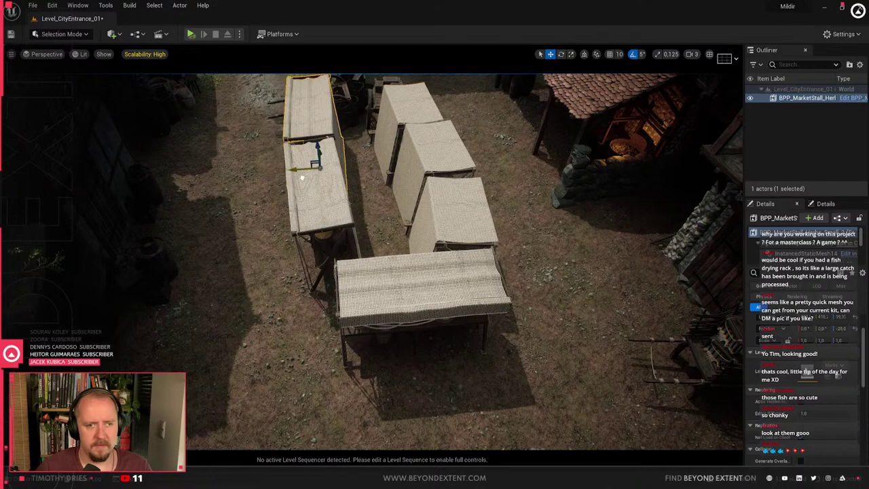
# Look through the BluePrints folder and the Storage collection for assets to dress the stalls
pyautogui.click(438, 149)
pyautogui.moveTo(438, 149); pyautogui.dragTo(360, 163, button='right')
pyautogui.hotkey('ctrl', 'space')
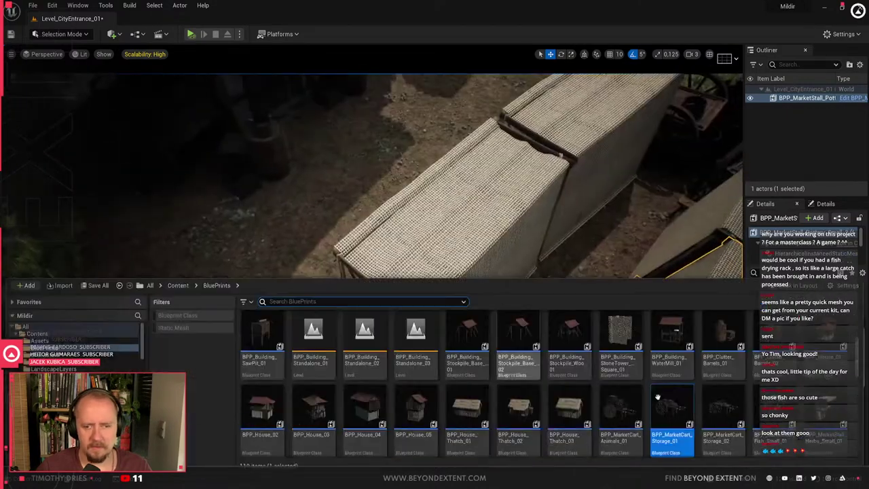
pyautogui.scroll(-2, 616, 412)
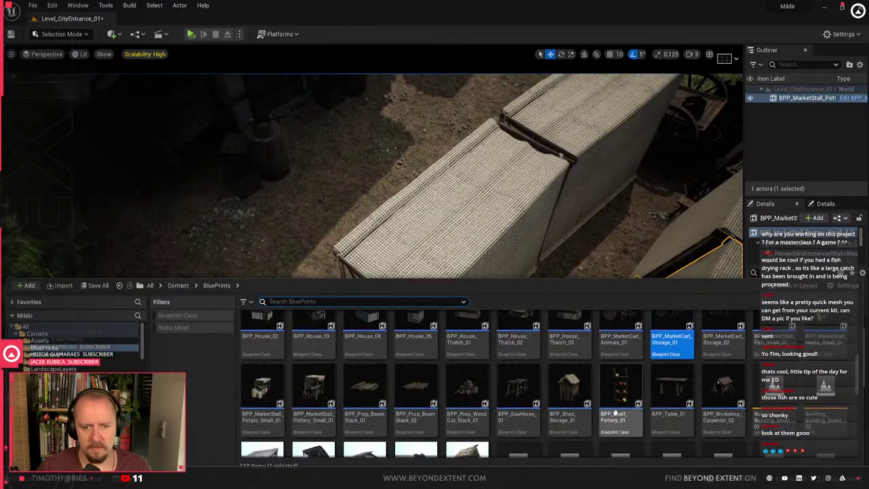
pyautogui.scroll(-2, 615, 408)
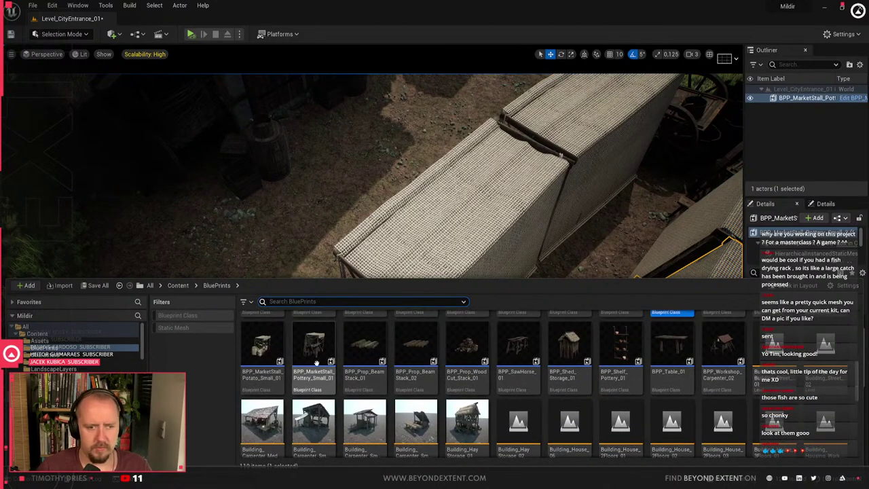
pyautogui.scroll(3, 396, 359)
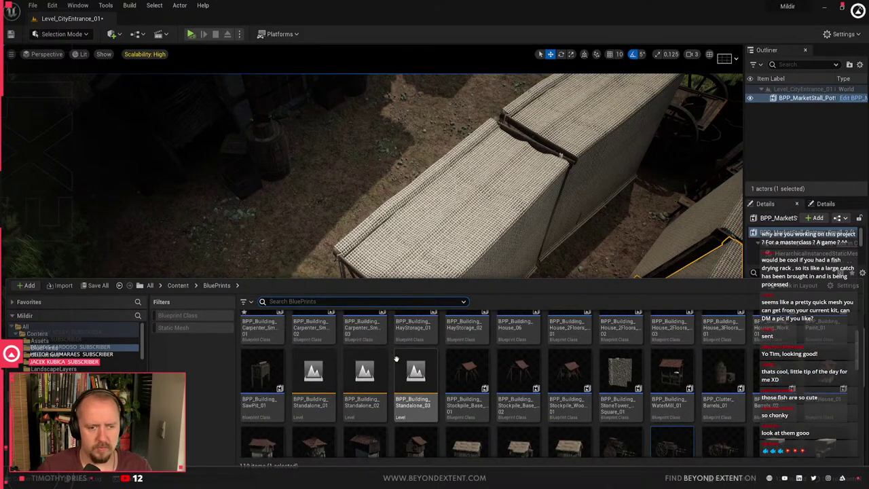
pyautogui.scroll(4, 395, 359)
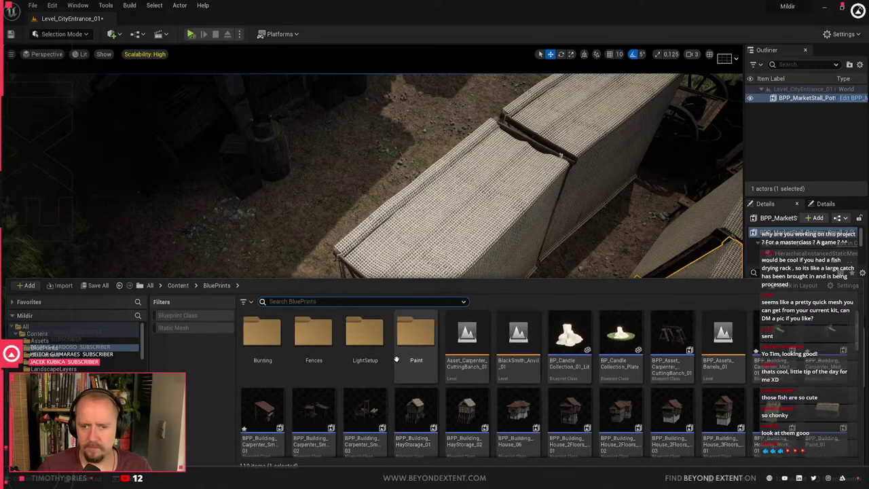
pyautogui.scroll(-5, 396, 358)
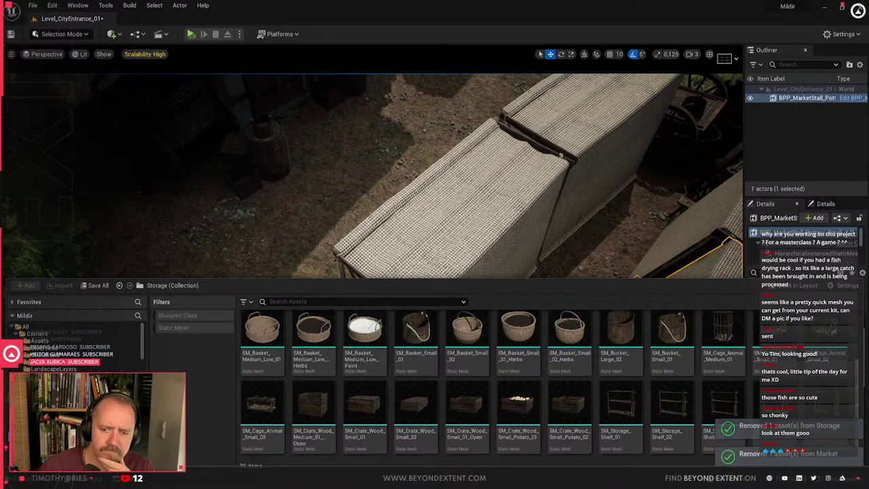
# Undo the accidental removal of assets from the Storage and Market collections
pyautogui.moveTo(491, 180); pyautogui.dragTo(526, 194, button='right')
pyautogui.hotkey('ctrl', 'z')
pyautogui.hotkey('ctrl', 'z')
pyautogui.hotkey('ctrl', 'z')
pyautogui.hotkey('ctrl', 'z')
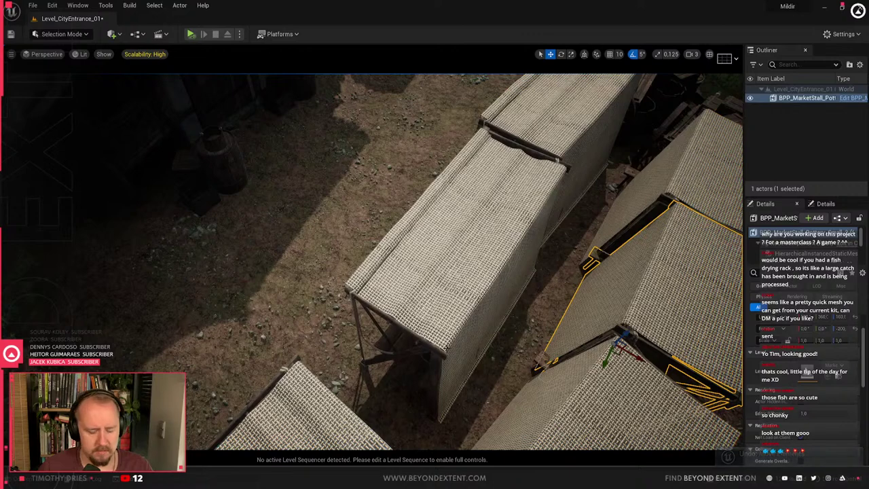
# Look through the BluePrints folder and the Market and Storage collections for further assets to dress the stalls
pyautogui.hotkey('ctrl', 'b')
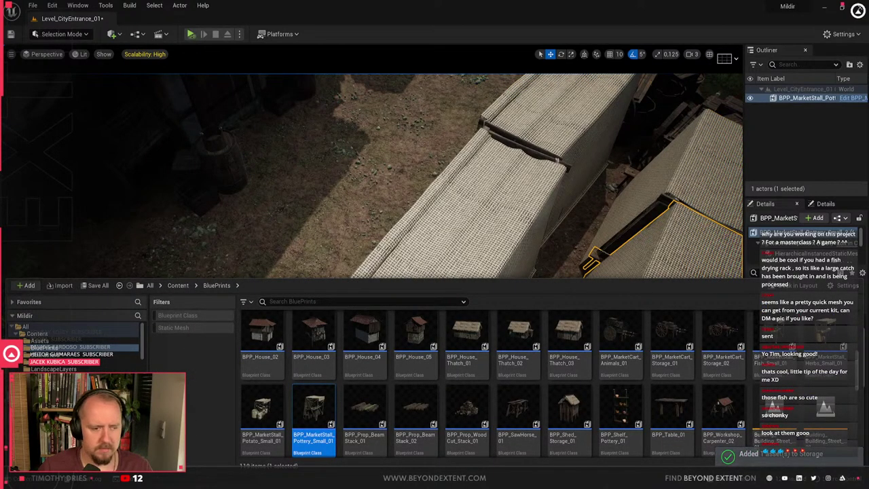
pyautogui.click(401, 194)
pyautogui.press('Escape')
pyautogui.hotkey('ctrl', 'space')
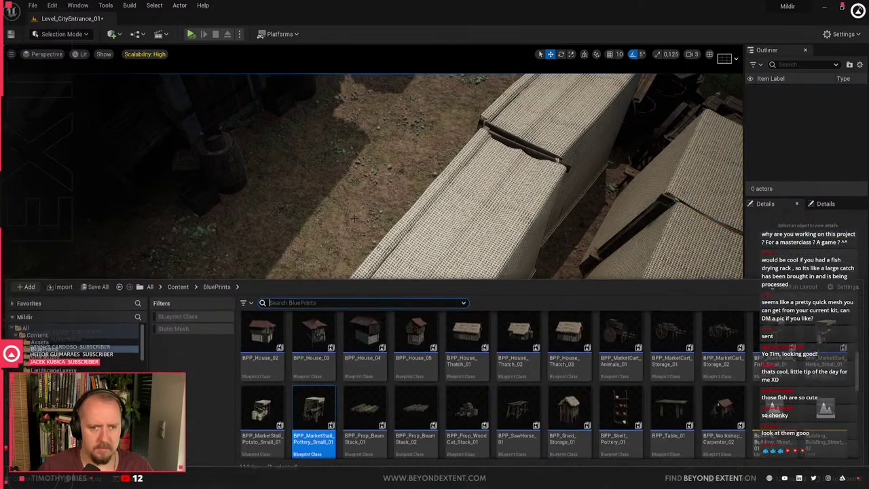
pyautogui.click(257, 411)
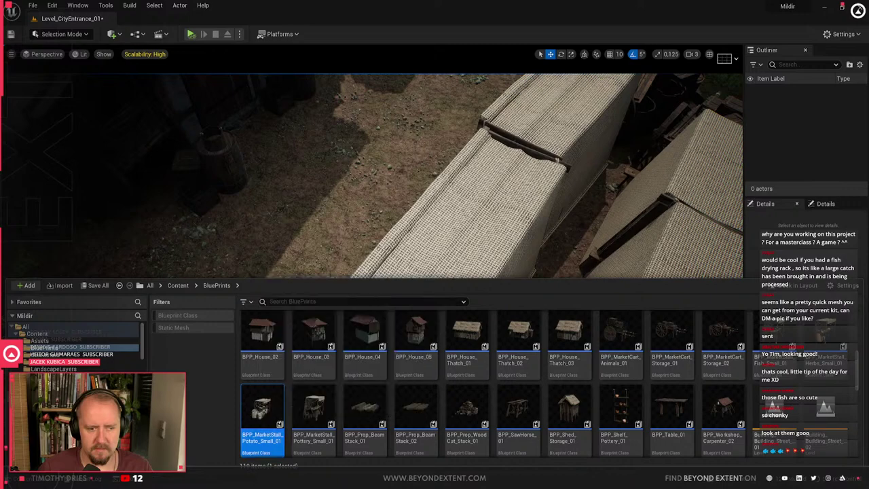
pyautogui.scroll(-5, 467, 408)
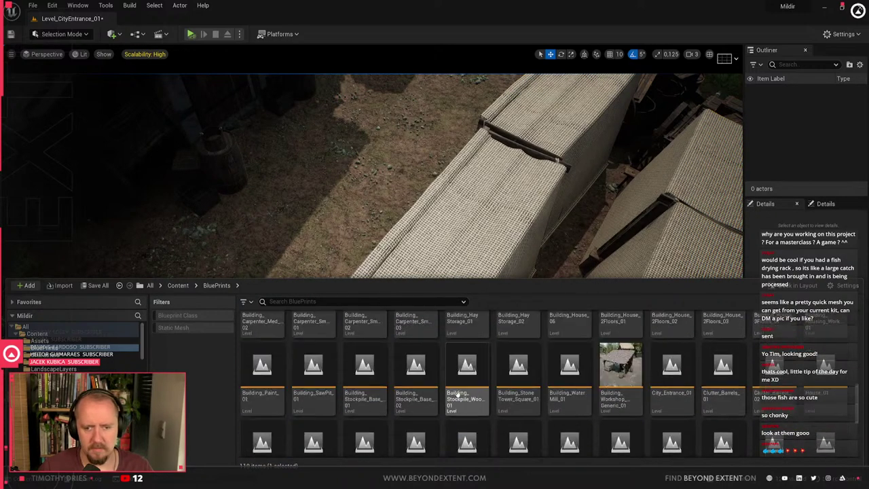
pyautogui.click(48, 422)
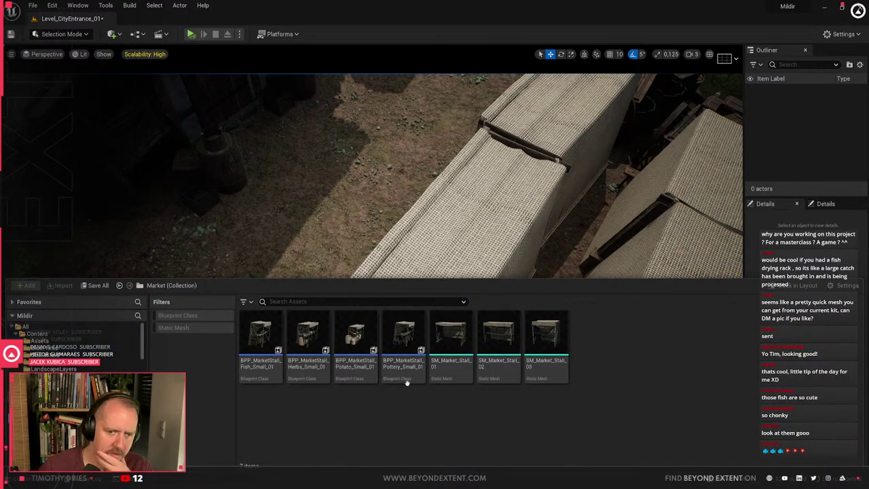
pyautogui.hotkey('alt', 'Left')
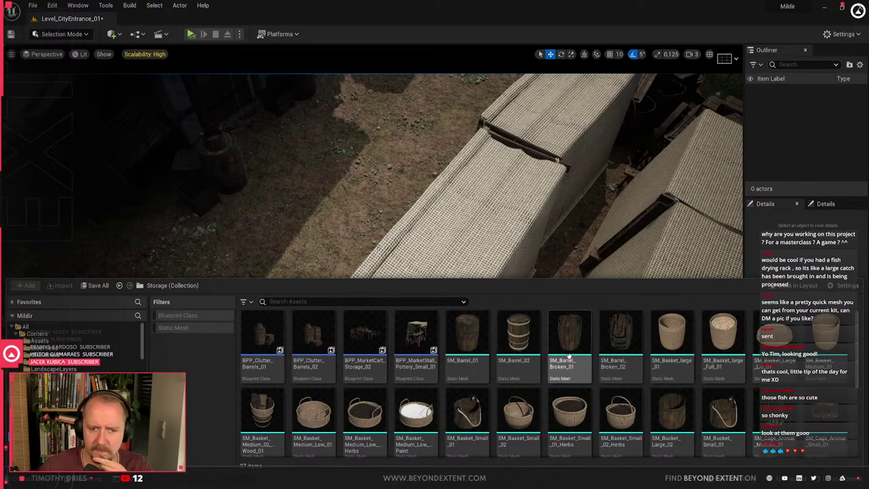
pyautogui.scroll(-4, 569, 355)
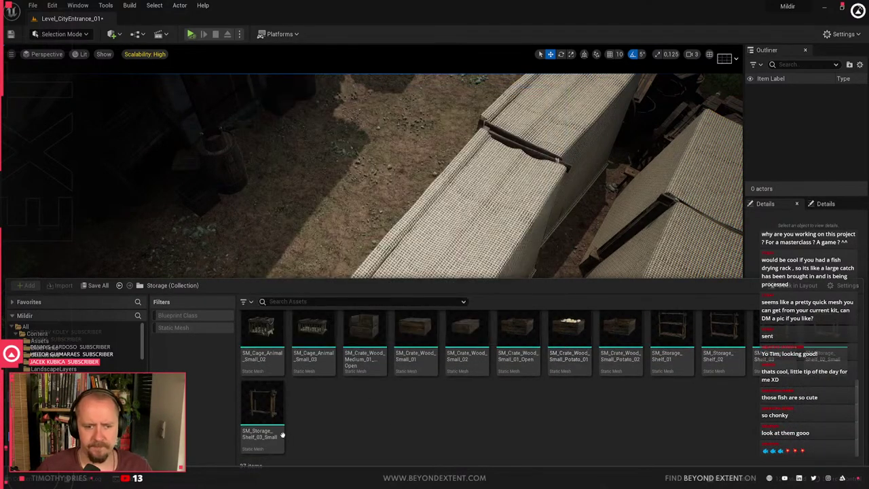
pyautogui.scroll(2, 391, 423)
pyautogui.moveTo(392, 224); pyautogui.dragTo(557, 204, button='right')
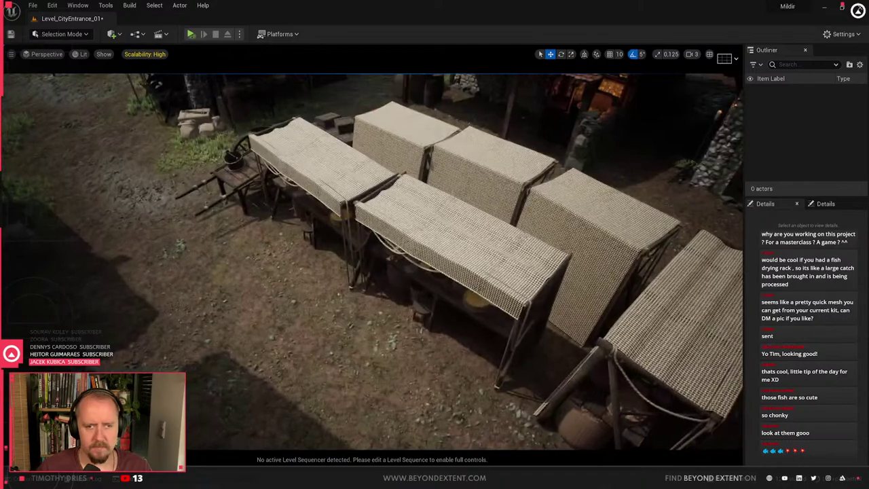
# Shift the Clutter_Barrels_01 group in front of the timber house aside and delete the neighbouring prop to free space for stalls
pyautogui.click(459, 253)
pyautogui.moveTo(459, 252); pyautogui.dragTo(582, 208, button='right')
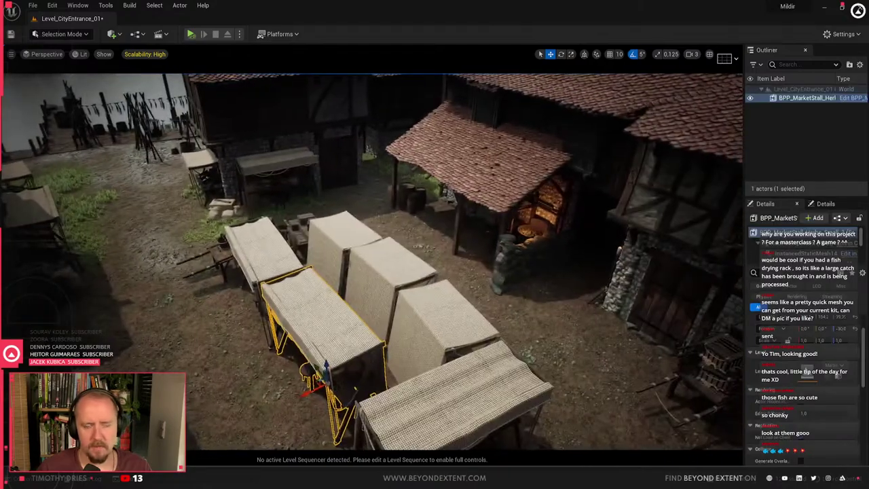
pyautogui.moveTo(394, 279); pyautogui.dragTo(279, 302, button='right')
pyautogui.click(395, 279)
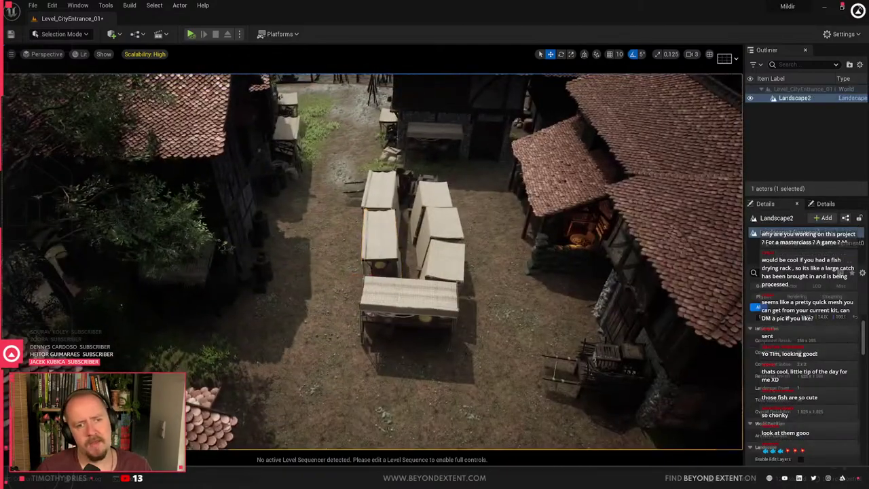
pyautogui.moveTo(394, 279); pyautogui.dragTo(285, 320, button='right')
pyautogui.click(292, 280)
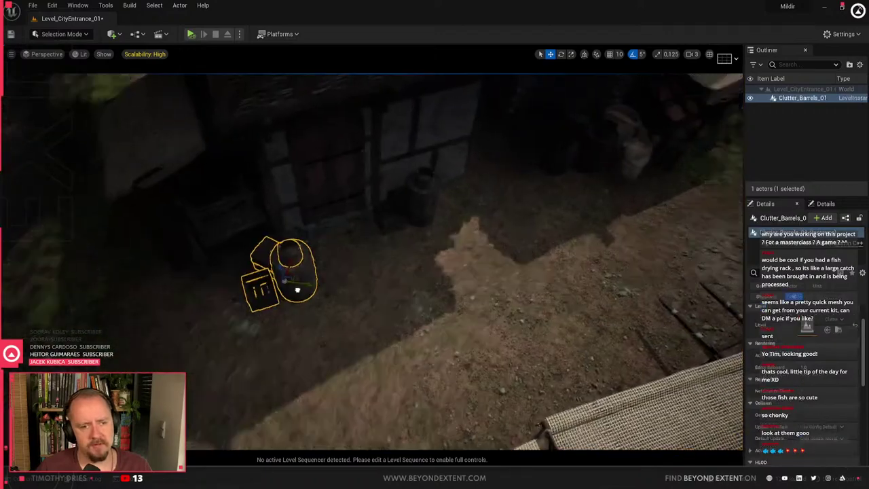
pyautogui.moveTo(293, 279); pyautogui.dragTo(265, 299, button='right')
pyautogui.moveTo(348, 236); pyautogui.dragTo(190, 241)
pyautogui.click(447, 202)
pyautogui.press('Delete')
# Duplicate a herb stall across the lane to the timber house, rotate it to face the rows, and place a second copy beside it
pyautogui.moveTo(446, 202); pyautogui.dragTo(530, 190, button='right')
pyautogui.click(484, 365)
pyautogui.keyDown('alt'); pyautogui.moveTo(494, 359); pyautogui.dragTo(392, 275); pyautogui.keyUp('alt')
pyautogui.press('e')
pyautogui.moveTo(396, 316); pyautogui.dragTo(419, 320)
pyautogui.press('w')
pyautogui.keyDown('alt'); pyautogui.moveTo(391, 287); pyautogui.dragTo(304, 356); pyautogui.keyUp('alt')
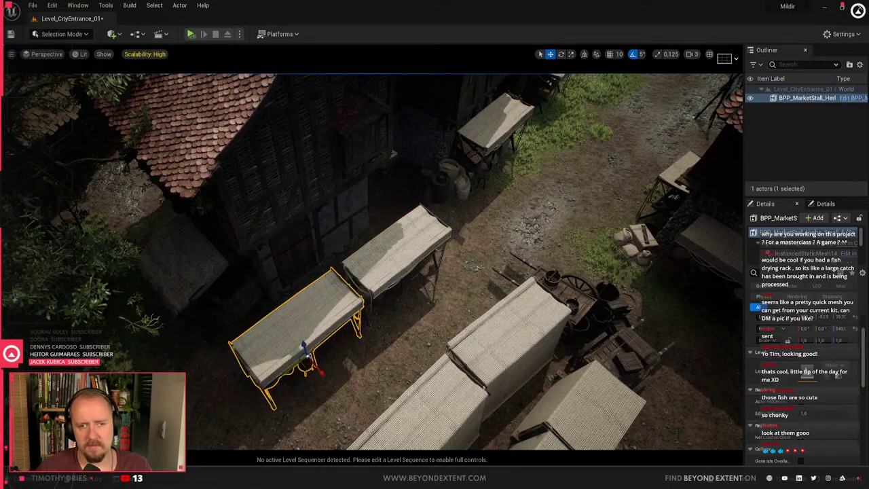
# Replace the outer herb stall copy in front of the timber house with a duplicate of the potato stall
pyautogui.click(484, 151)
pyautogui.keyDown('alt'); pyautogui.moveTo(481, 178); pyautogui.dragTo(305, 353); pyautogui.keyUp('alt')
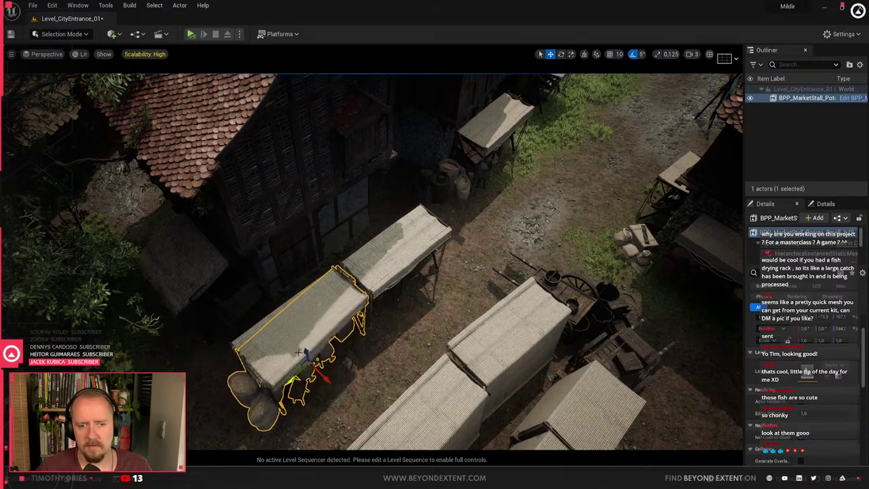
pyautogui.click(237, 344)
pyautogui.press('Delete')
pyautogui.click(319, 312)
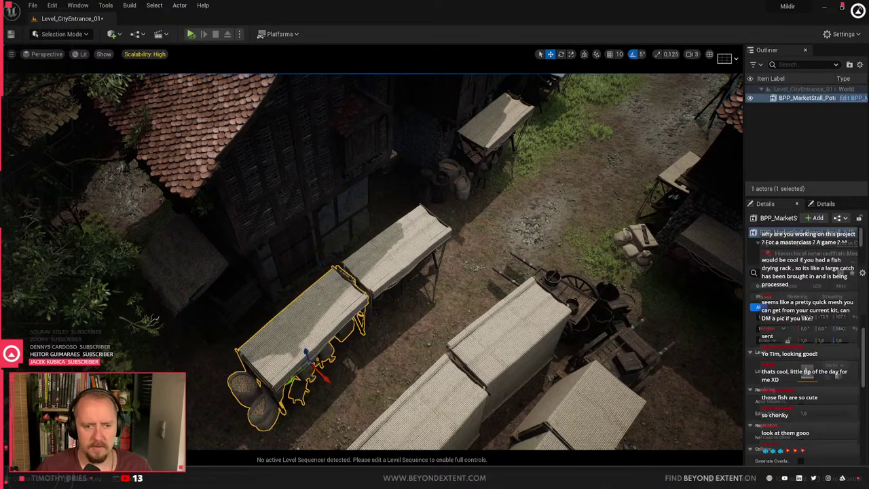
pyautogui.keyDown('alt'); pyautogui.moveTo(320, 312); pyautogui.dragTo(239, 240); pyautogui.keyUp('alt')
pyautogui.moveTo(238, 239); pyautogui.dragTo(447, 254, button='right')
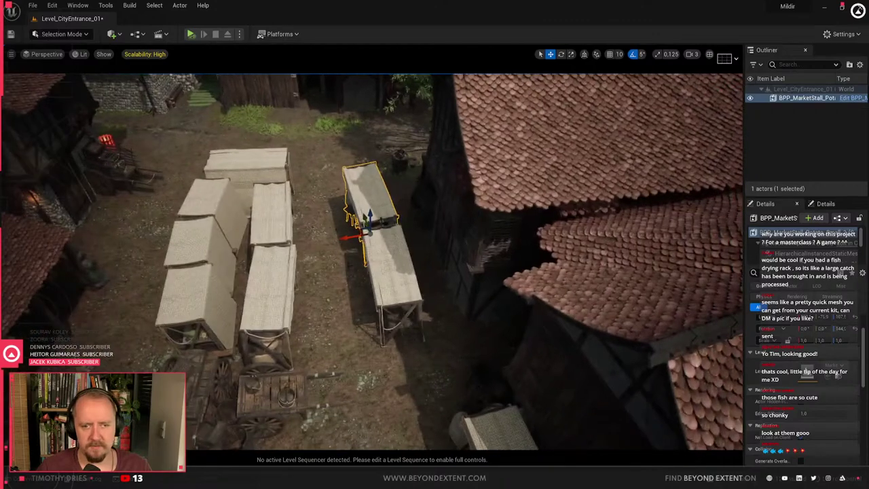
pyautogui.keyDown('ctrl'); pyautogui.click(379, 272); pyautogui.keyUp('ctrl')
pyautogui.moveTo(360, 309); pyautogui.dragTo(362, 309)
pyautogui.moveTo(363, 310); pyautogui.dragTo(381, 367, button='right')
pyautogui.click(362, 310)
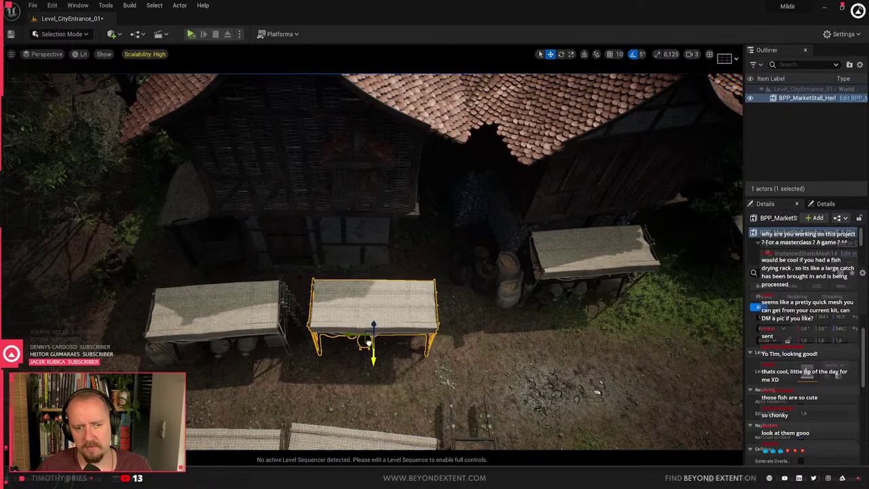
pyautogui.hotkey('ctrl', 'z')
# Move the potato and herb stalls together along the timber house front and delete the clutter beside the house
pyautogui.moveTo(365, 319); pyautogui.dragTo(319, 319, button='right')
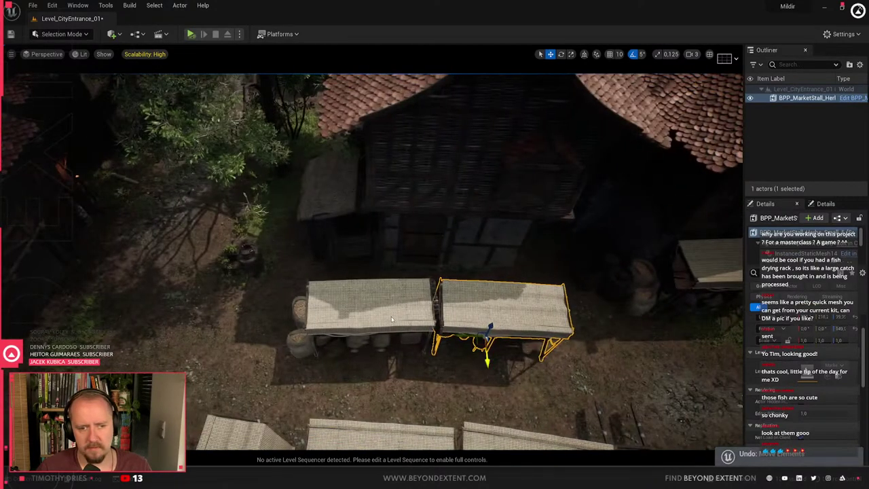
pyautogui.keyDown('ctrl'); pyautogui.click(365, 320); pyautogui.keyUp('ctrl')
pyautogui.moveTo(365, 338); pyautogui.dragTo(319, 341)
pyautogui.moveTo(313, 343); pyautogui.dragTo(265, 340, button='right')
pyautogui.click(309, 270)
pyautogui.press('Delete')
# Shift the paired potato and herb stalls along the lane toward the single potato stall by the alley
pyautogui.moveTo(371, 261); pyautogui.dragTo(516, 285, button='right')
pyautogui.moveTo(286, 265); pyautogui.dragTo(258, 313, button='right')
pyautogui.click(254, 252)
pyautogui.keyDown('ctrl'); pyautogui.click(154, 246); pyautogui.keyUp('ctrl')
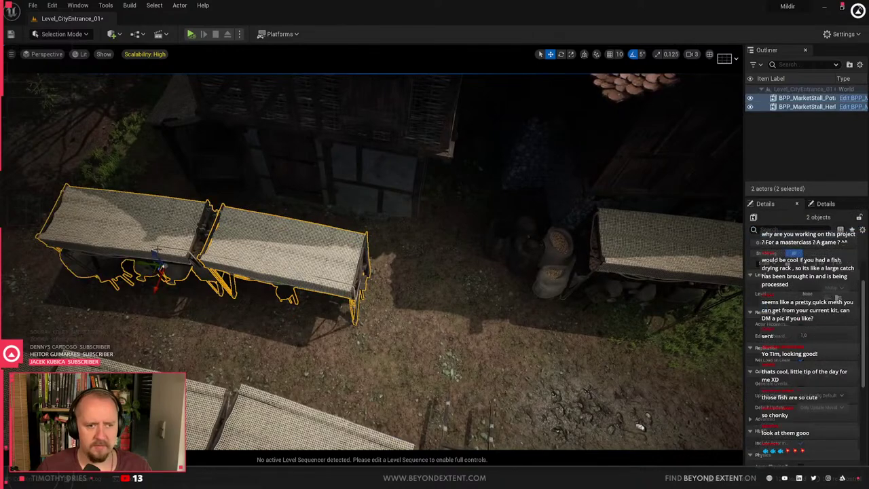
pyautogui.moveTo(147, 263); pyautogui.dragTo(202, 280)
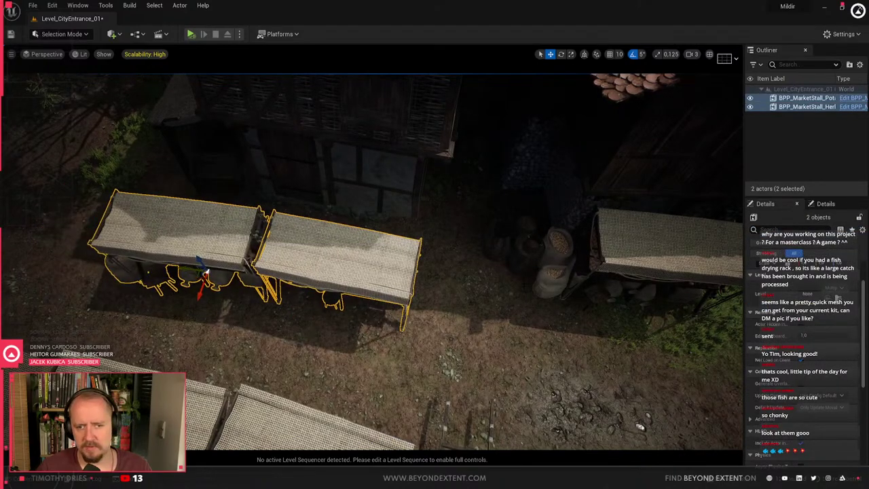
# Pull the single potato stall by the alley toward the lane and move the barrel clutter behind it into the alley opening
pyautogui.moveTo(207, 270); pyautogui.dragTo(285, 271, button='right')
pyautogui.click(521, 211)
pyautogui.moveTo(480, 251); pyautogui.dragTo(440, 292)
pyautogui.click(384, 224)
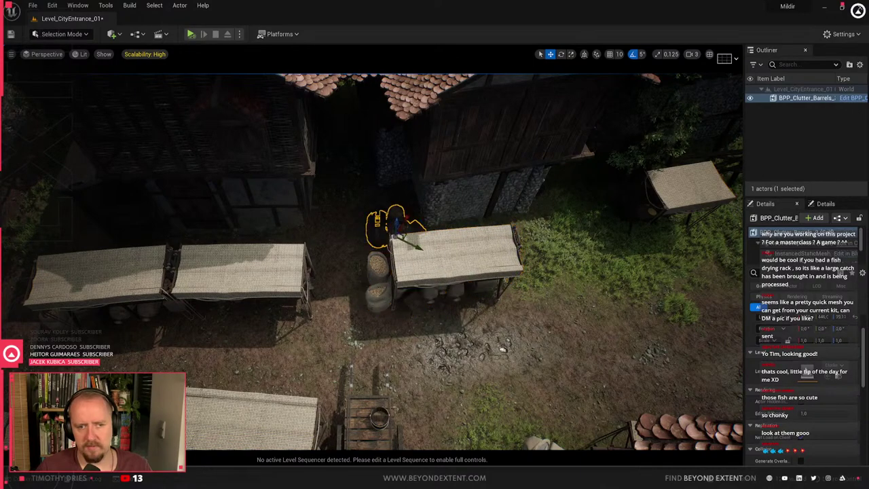
pyautogui.press('f')
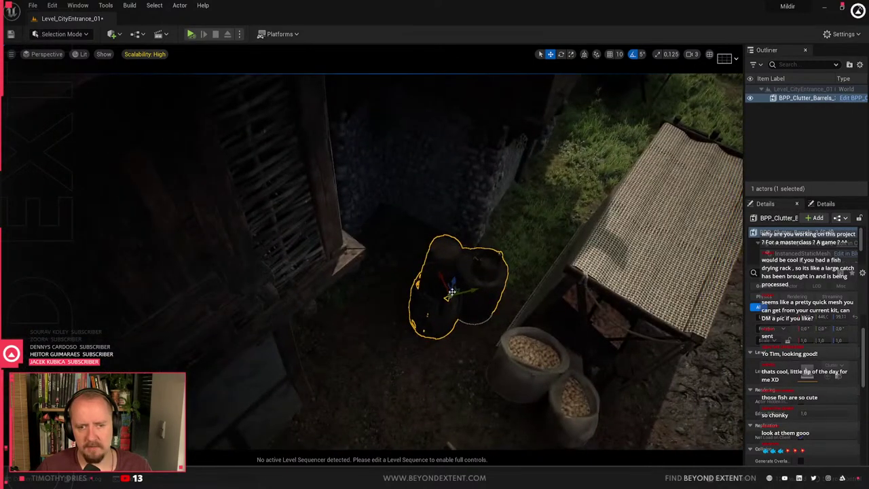
pyautogui.moveTo(457, 285); pyautogui.dragTo(401, 219)
pyautogui.press('Escape')
# Place a BPP_MarketCart_Storage_02 cart from the Storage collection behind the single potato stall, against the stone-based house
pyautogui.moveTo(400, 224); pyautogui.dragTo(543, 231, button='right')
pyautogui.hotkey('ctrl', 'space')
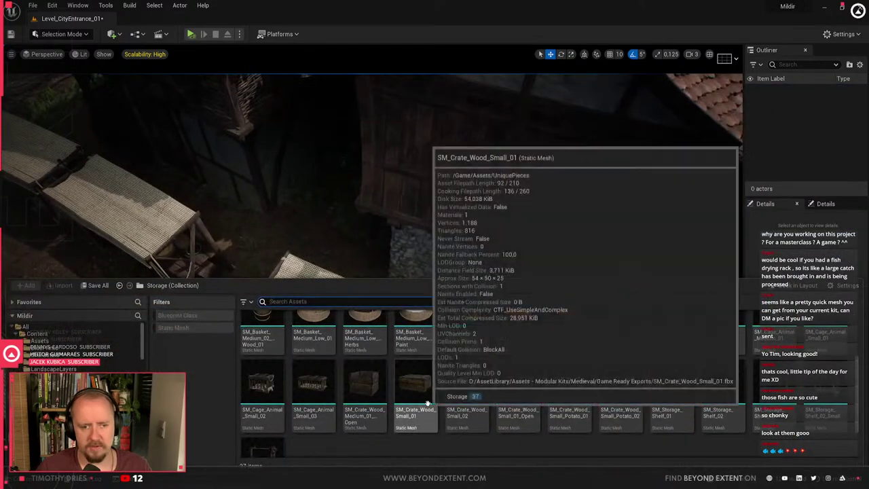
pyautogui.scroll(-1, 430, 401)
pyautogui.scroll(3, 435, 400)
pyautogui.moveTo(364, 333); pyautogui.dragTo(537, 377)
pyautogui.moveTo(541, 408); pyautogui.dragTo(467, 352)
pyautogui.press('w')
pyautogui.moveTo(468, 351); pyautogui.dragTo(379, 187, button='right')
pyautogui.click(371, 197)
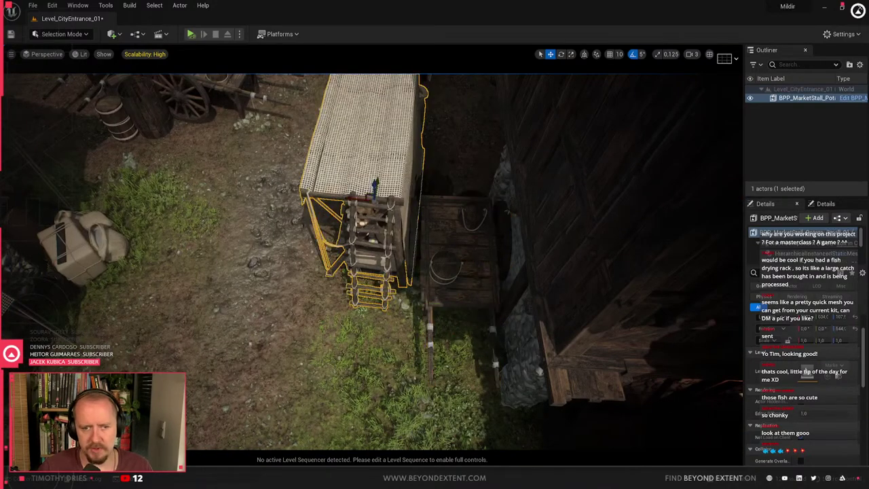
pyautogui.moveTo(371, 197); pyautogui.dragTo(295, 297, button='right')
pyautogui.press('Escape')
# Look through the Storage and Market collections for more props to place around the stalls
pyautogui.hotkey('ctrl', 'space')
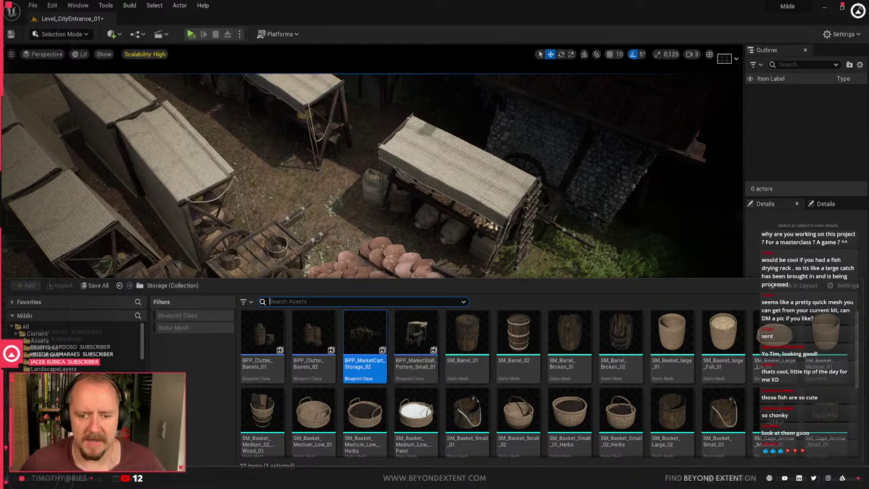
pyautogui.scroll(-1, 558, 408)
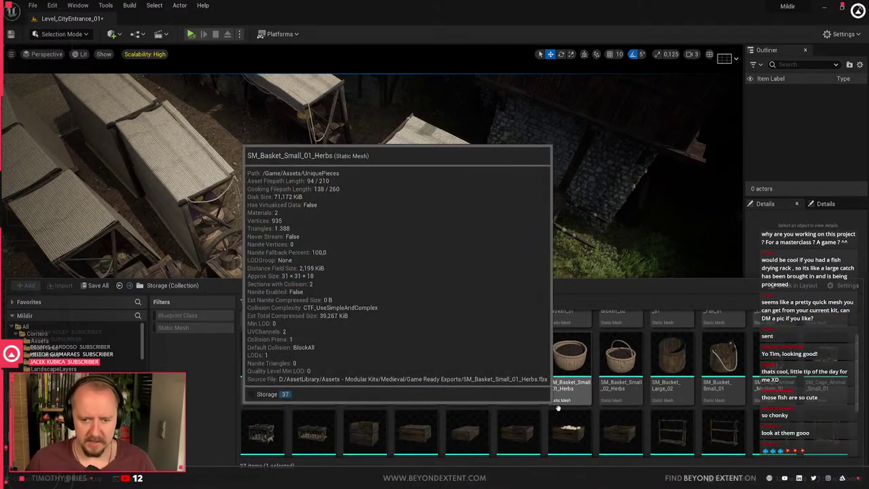
pyautogui.scroll(-1, 558, 408)
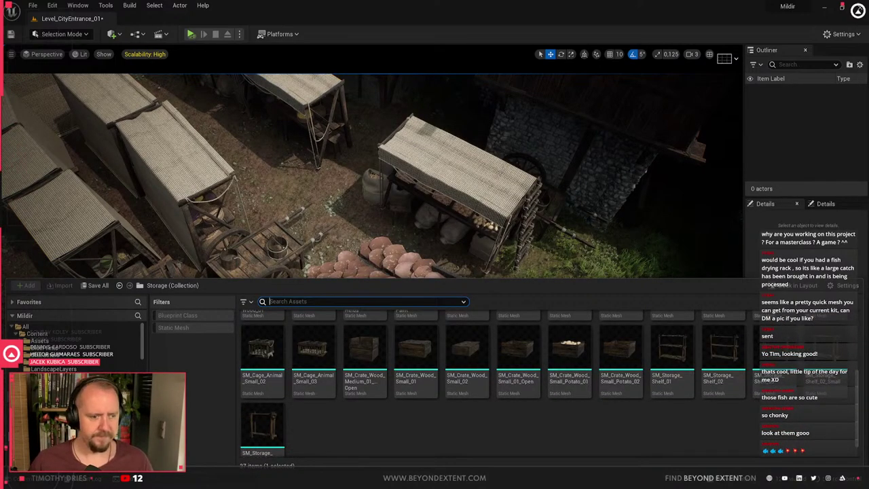
pyautogui.click(74, 421)
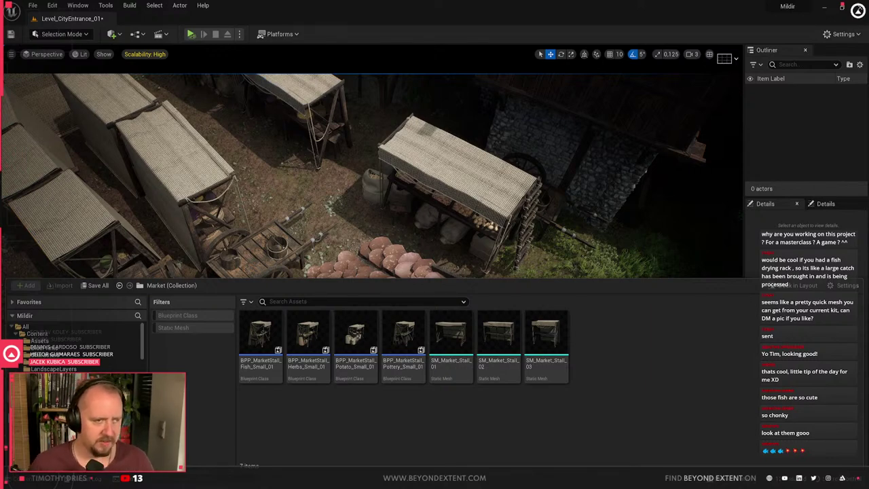
pyautogui.click(447, 224)
pyautogui.press('Escape')
# Inspect the single potato stall and the surrounding market lane from close to the ground
pyautogui.moveTo(392, 305)
pyautogui.mouseDown(button='right')
pyautogui.moveTo(476, 305)
pyautogui.moveTo(392, 305)
pyautogui.moveTo(476, 305)
pyautogui.moveTo(489, 319)
pyautogui.moveTo(489, 299)
pyautogui.moveTo(435, 231)
pyautogui.moveTo(392, 305)
pyautogui.mouseUp(button='right')
pyautogui.press('w')
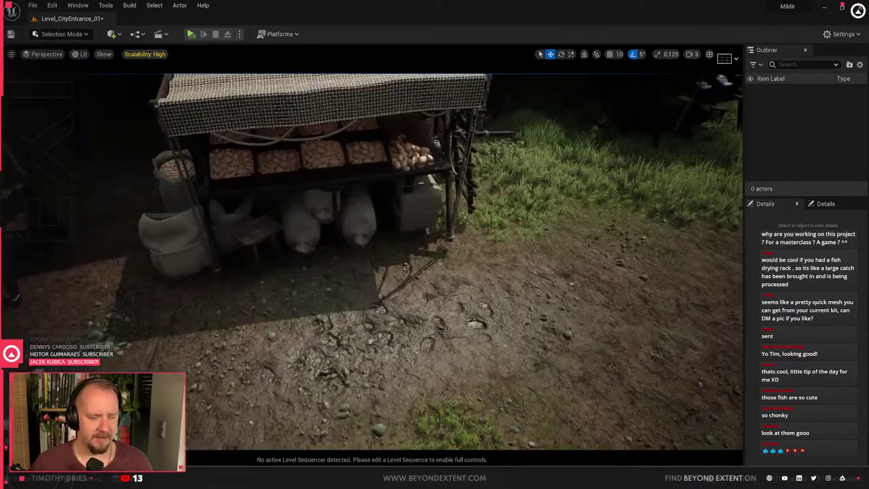
pyautogui.moveTo(309, 323); pyautogui.dragTo(309, 323, button='right')
pyautogui.click(434, 258)
pyautogui.moveTo(434, 258); pyautogui.dragTo(435, 258, button='right')
pyautogui.click(375, 261)
pyautogui.moveTo(376, 262); pyautogui.dragTo(375, 262, button='right')
# Locate the storage cart at the end of the stall rows in the BluePrints folder and look through the neighbouring assets
pyautogui.click(385, 170)
pyautogui.moveTo(385, 170); pyautogui.dragTo(384, 170, button='right')
pyautogui.hotkey('ctrl', 'b')
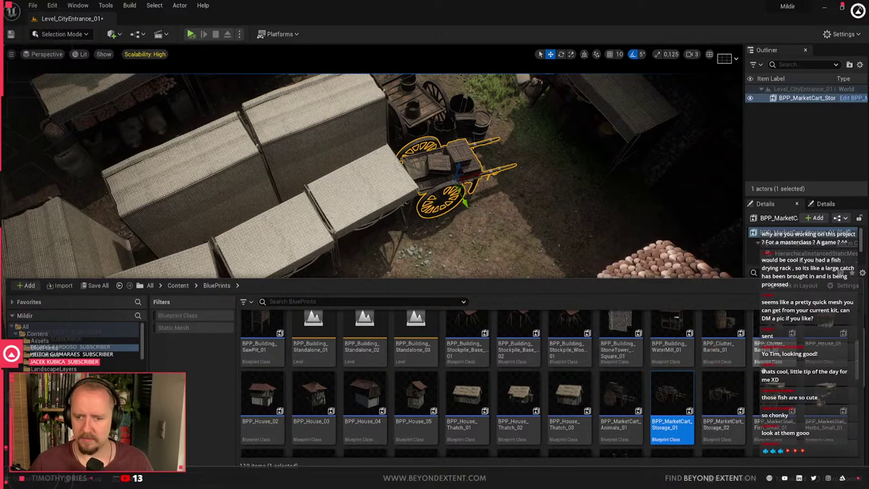
pyautogui.scroll(-2, 747, 401)
pyautogui.scroll(-1, 748, 401)
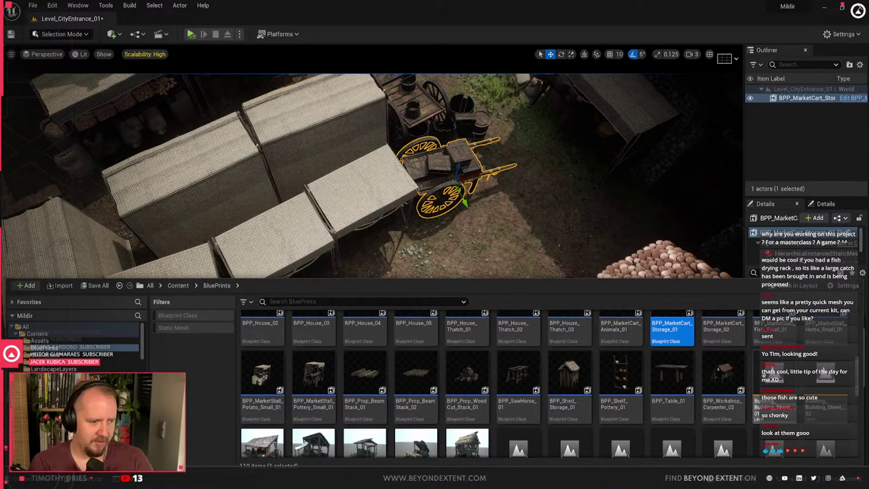
pyautogui.scroll(-5, 633, 388)
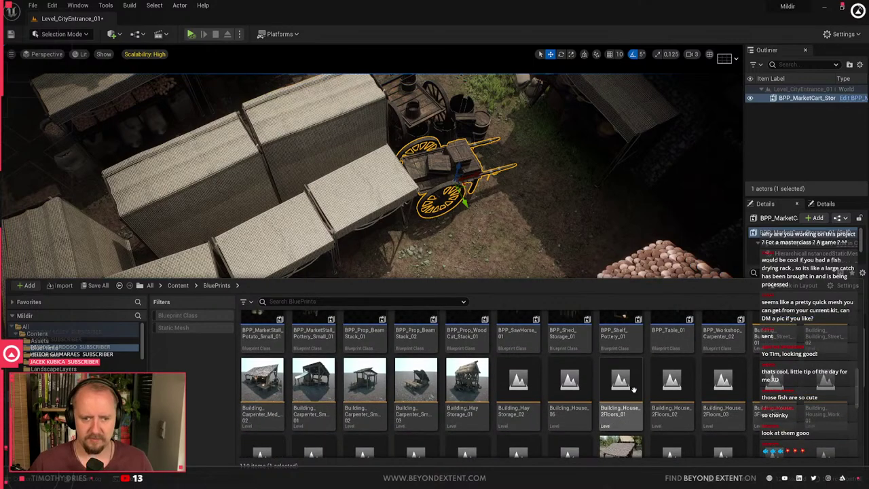
pyautogui.scroll(5, 633, 388)
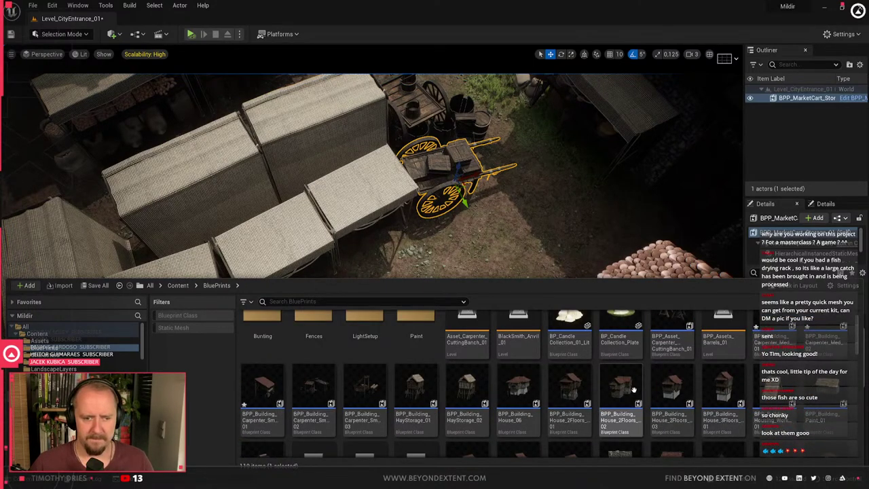
# Inspect the open yard between the stall rows and the surrounding houses, and select the animal cart beside the house
pyautogui.moveTo(435, 204); pyautogui.dragTo(234, 224, button='right')
pyautogui.click(338, 170)
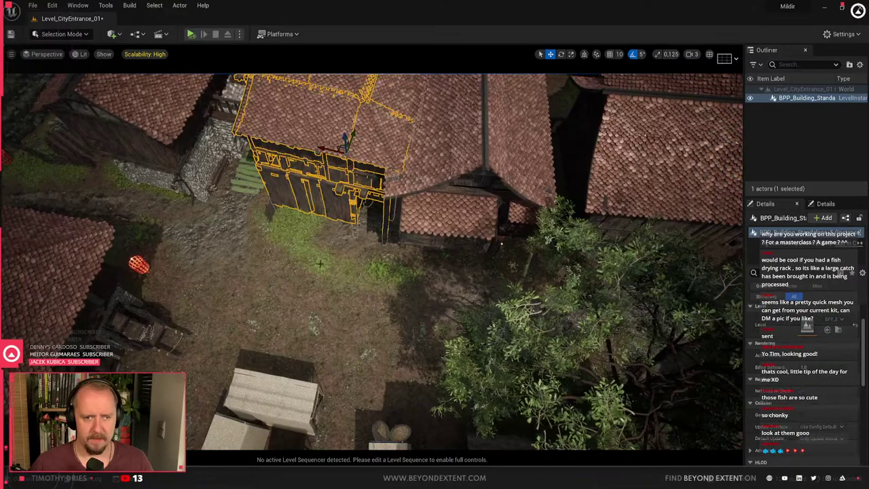
pyautogui.moveTo(337, 170); pyautogui.dragTo(299, 152, button='right')
pyautogui.scroll(-2, 373, 263)
pyautogui.moveTo(373, 262); pyautogui.dragTo(367, 350, button='right')
pyautogui.press('Escape')
pyautogui.moveTo(373, 262); pyautogui.dragTo(449, 160, button='right')
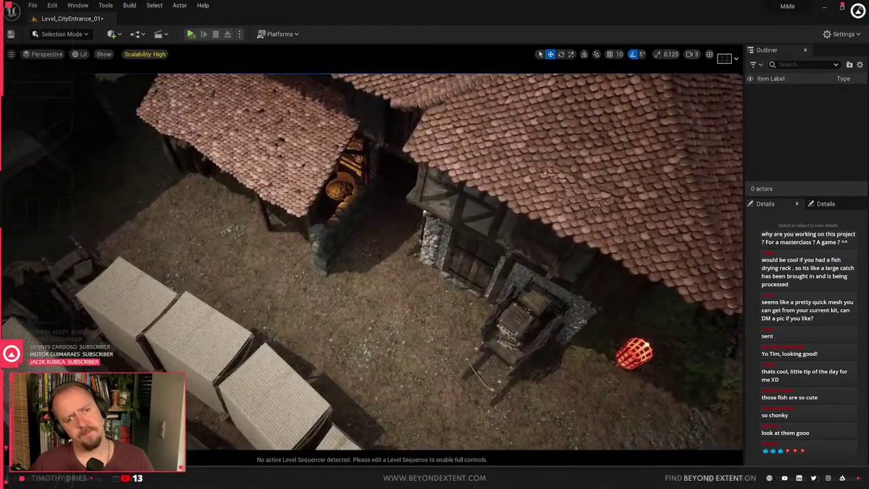
pyautogui.click(478, 353)
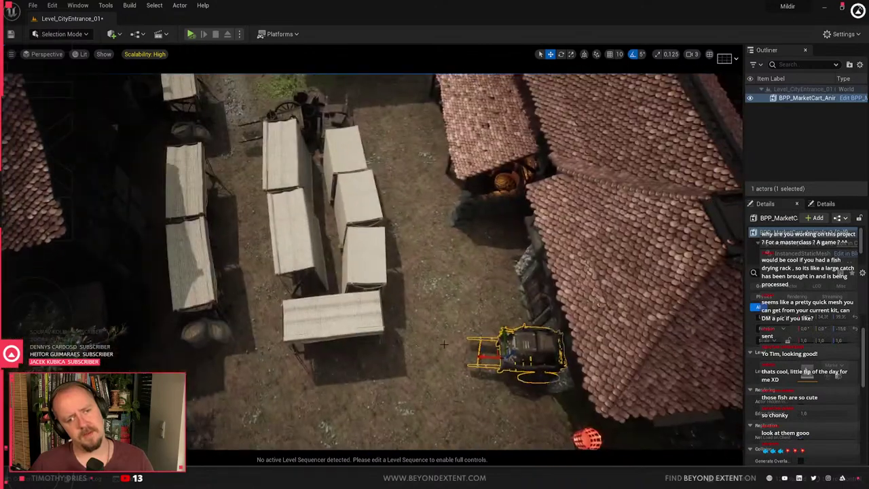
# Delete the animal cart beside the house and place a copy of the herb stall there, rotated 90 degrees to face the yard
pyautogui.press('Delete')
pyautogui.click(369, 252)
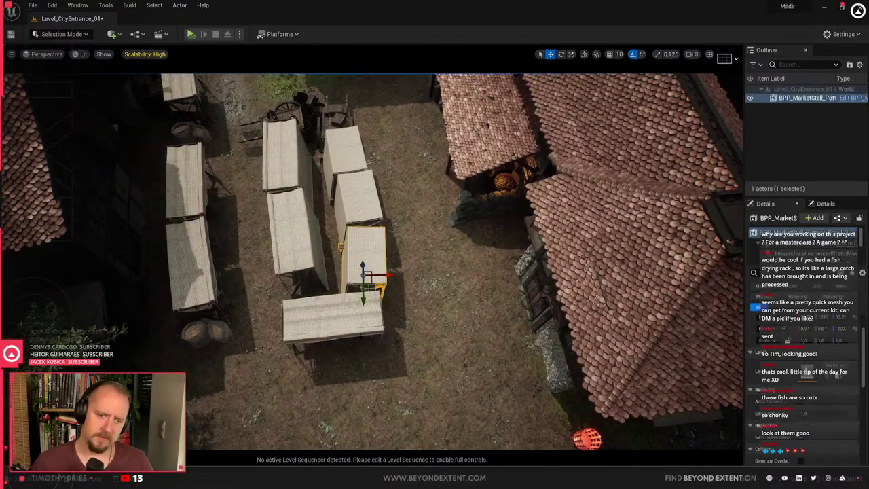
pyautogui.keyDown('alt'); pyautogui.moveTo(372, 262); pyautogui.dragTo(412, 261); pyautogui.keyUp('alt')
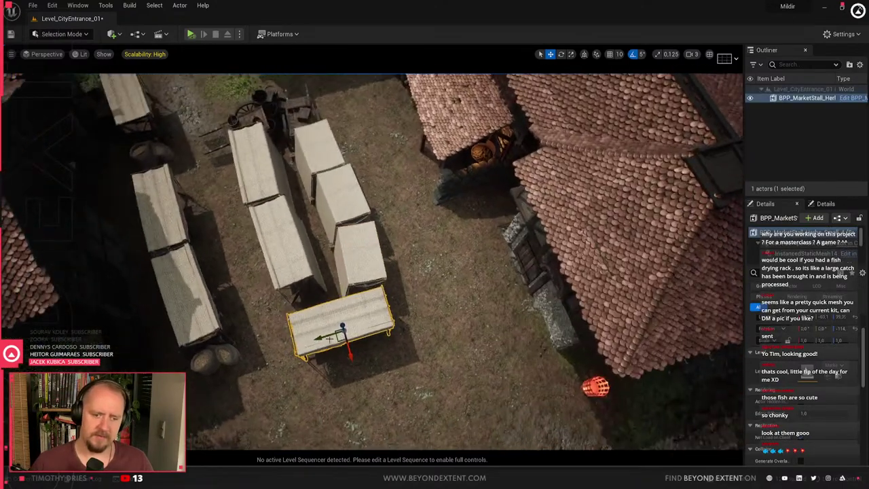
pyautogui.moveTo(341, 333); pyautogui.dragTo(462, 321)
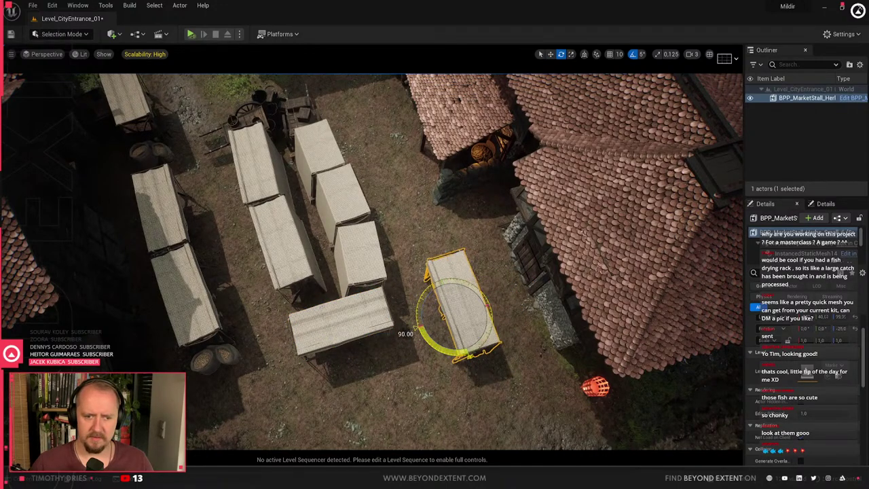
pyautogui.moveTo(449, 312); pyautogui.dragTo(469, 292)
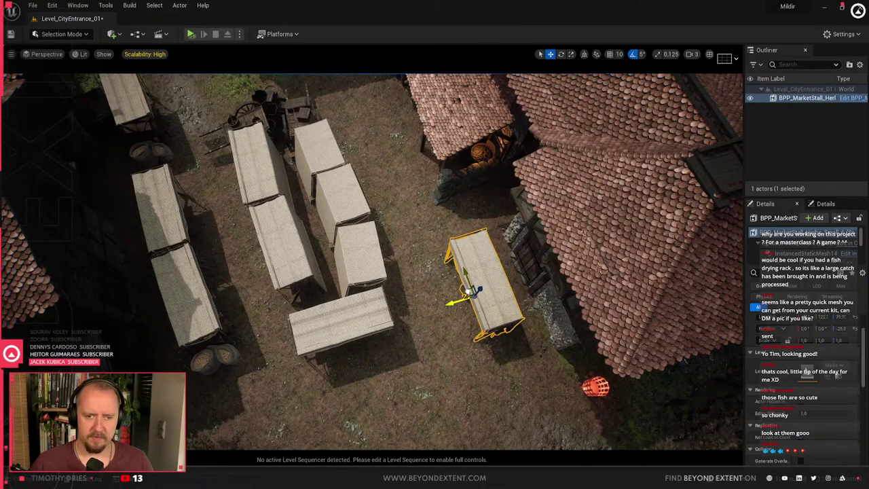
pyautogui.moveTo(475, 292); pyautogui.dragTo(604, 261, button='right')
pyautogui.moveTo(565, 290); pyautogui.dragTo(572, 290)
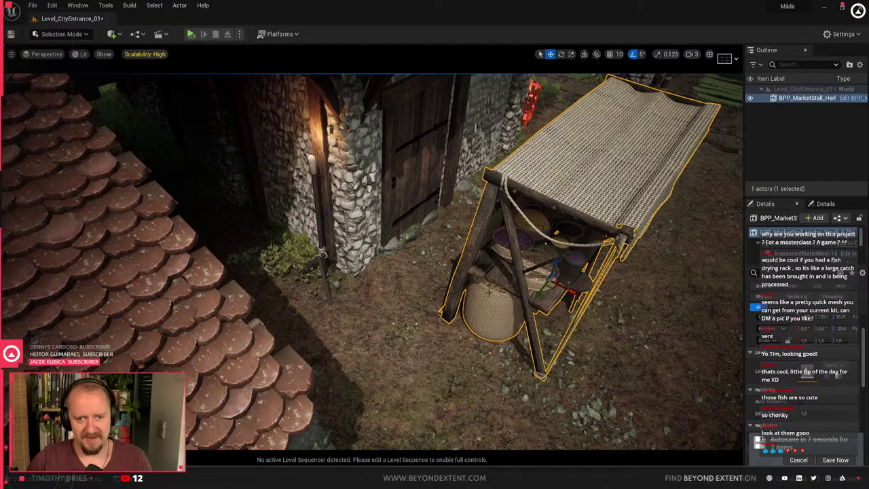
# Inspect the goods baskets on the new herb stall and the surrounding yard from close to the ground and from above
pyautogui.press('Escape')
pyautogui.moveTo(533, 282); pyautogui.dragTo(367, 367, button='right')
pyautogui.press('w')
pyautogui.press('d')
pyautogui.press('w')
pyautogui.press('s')
pyautogui.press('w')
pyautogui.moveTo(408, 320); pyautogui.dragTo(401, 299, button='right')
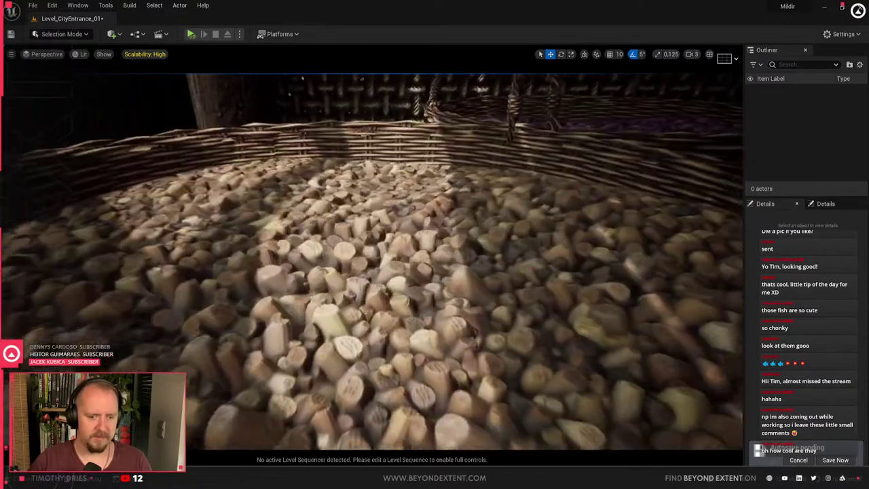
pyautogui.moveTo(372, 261); pyautogui.dragTo(544, 292, button='right')
pyautogui.moveTo(323, 272); pyautogui.dragTo(318, 292, button='right')
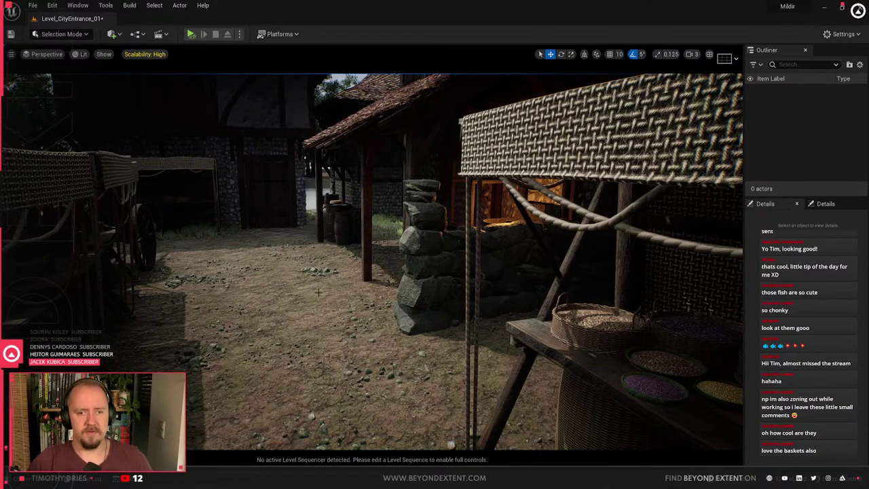
pyautogui.moveTo(372, 260); pyautogui.dragTo(358, 366, button='right')
pyautogui.click(339, 224)
pyautogui.press('Escape')
pyautogui.moveTo(381, 275); pyautogui.dragTo(462, 254, button='right')
# Place BPP_MarketCart_Animals_01 from the BluePrints folder at the outer end of the new herb stall
pyautogui.hotkey('ctrl', 'space')
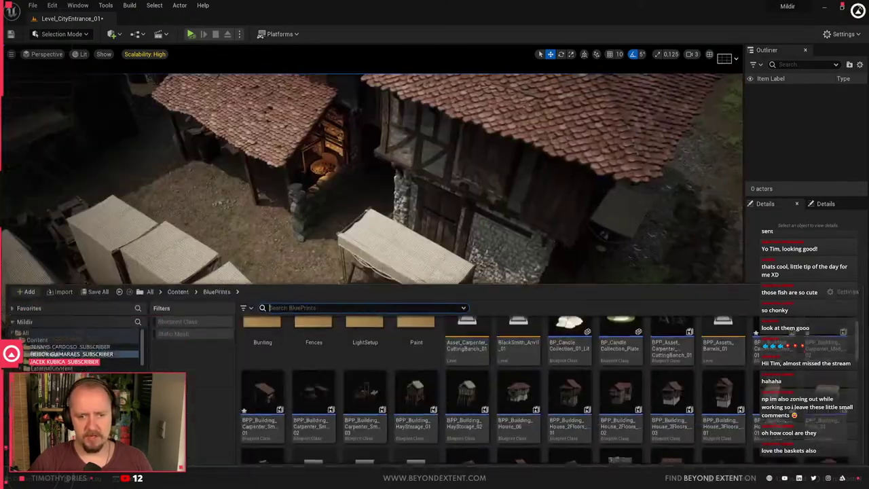
pyautogui.scroll(-5, 588, 405)
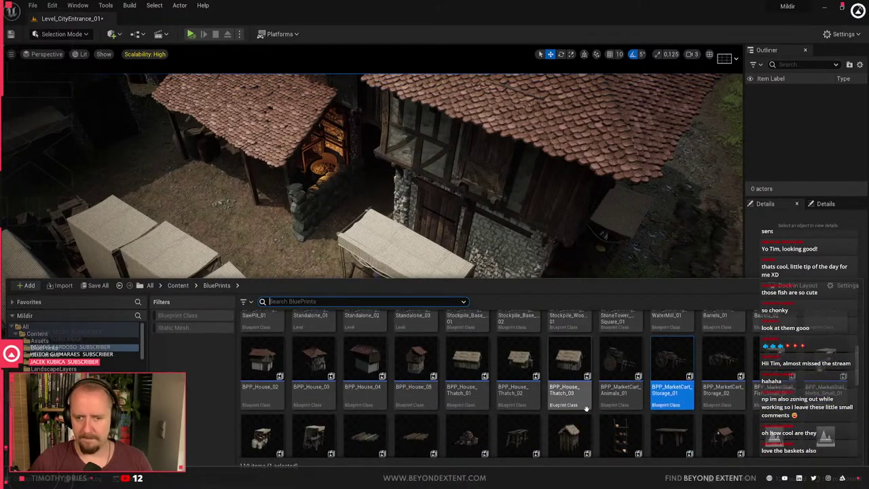
pyautogui.click(620, 361)
pyautogui.moveTo(626, 360); pyautogui.dragTo(452, 353)
pyautogui.moveTo(460, 398); pyautogui.dragTo(483, 397)
pyautogui.moveTo(482, 397); pyautogui.dragTo(516, 441, button='right')
pyautogui.press('w')
pyautogui.moveTo(390, 318)
pyautogui.mouseDown()
pyautogui.moveTo(417, 332)
pyautogui.moveTo(396, 321)
pyautogui.mouseUp()
# Duplicate the animal cart and set the copy beside it, on the side facing the muddy road
pyautogui.press('Escape')
pyautogui.moveTo(409, 234); pyautogui.dragTo(409, 292, button='right')
pyautogui.click(409, 233)
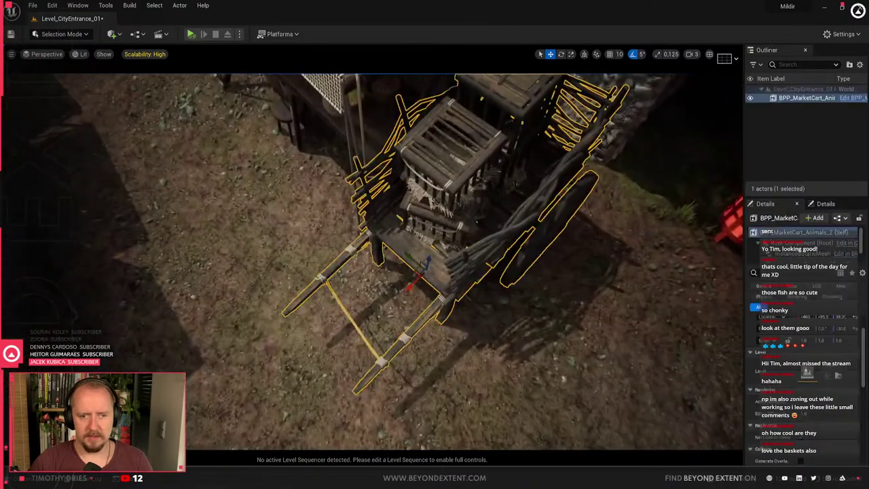
pyautogui.moveTo(410, 234); pyautogui.dragTo(476, 201, button='right')
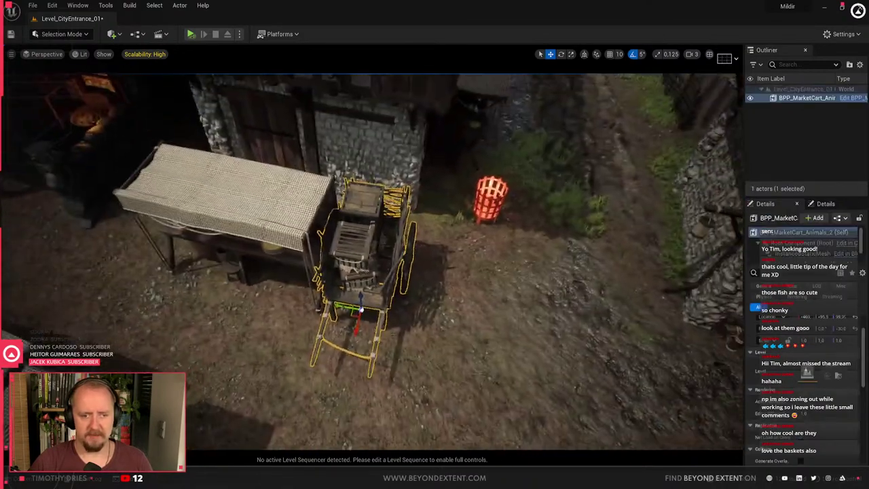
pyautogui.moveTo(421, 272); pyautogui.dragTo(421, 271, button='right')
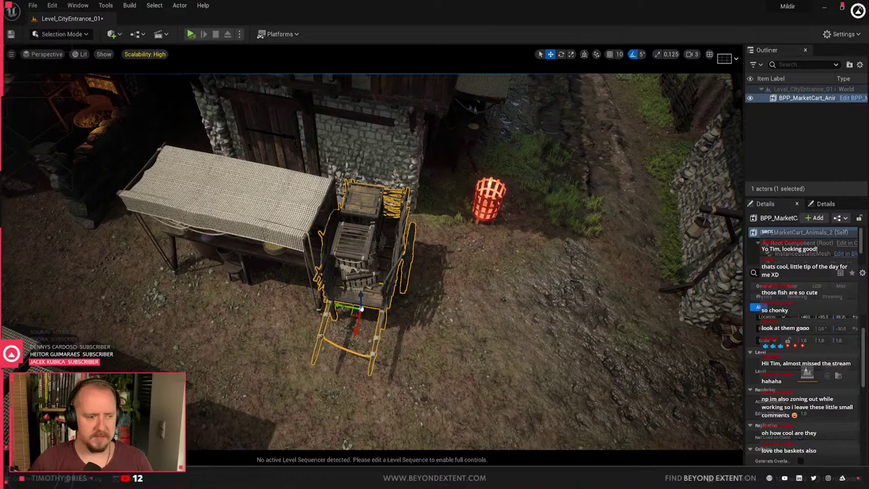
pyautogui.keyDown('alt'); pyautogui.moveTo(340, 308); pyautogui.dragTo(427, 325); pyautogui.keyUp('alt')
pyautogui.moveTo(394, 218); pyautogui.dragTo(435, 238, button='right')
# Break the duplicated animal cart's level instance into its separate meshes, using 1 level
pyautogui.rightClick(394, 216)
pyautogui.moveTo(488, 428)
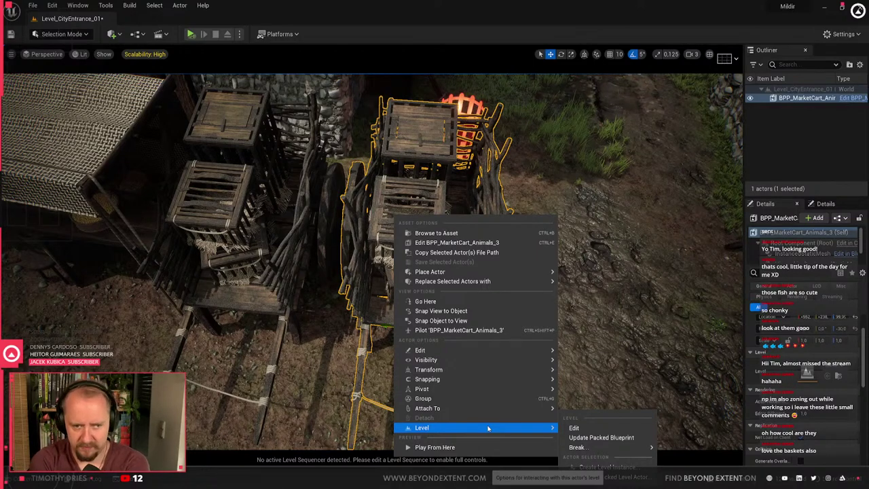
pyautogui.moveTo(598, 450)
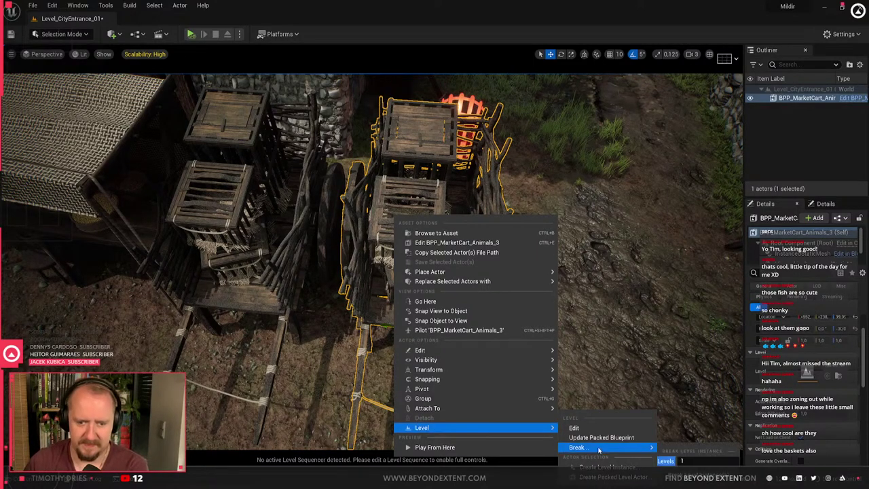
pyautogui.click(698, 474)
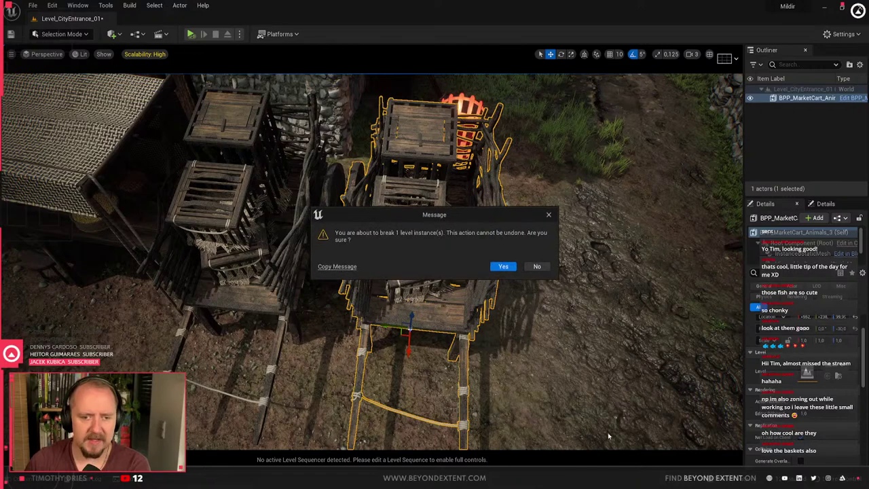
pyautogui.click(503, 267)
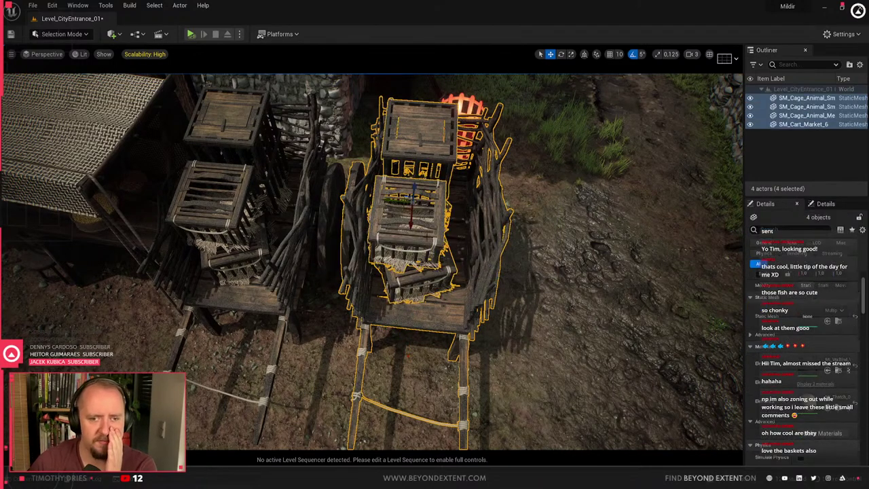
# Delete the three animal cages from the broken-up cart, keeping only the cart mesh
pyautogui.press('w')
pyautogui.moveTo(434, 262)
pyautogui.mouseDown(button='right')
pyautogui.moveTo(381, 252)
pyautogui.moveTo(326, 265)
pyautogui.moveTo(272, 261)
pyautogui.moveTo(584, 251)
pyautogui.moveTo(537, 248)
pyautogui.moveTo(598, 261)
pyautogui.moveTo(420, 262)
pyautogui.mouseUp(button='right')
pyautogui.press('w')
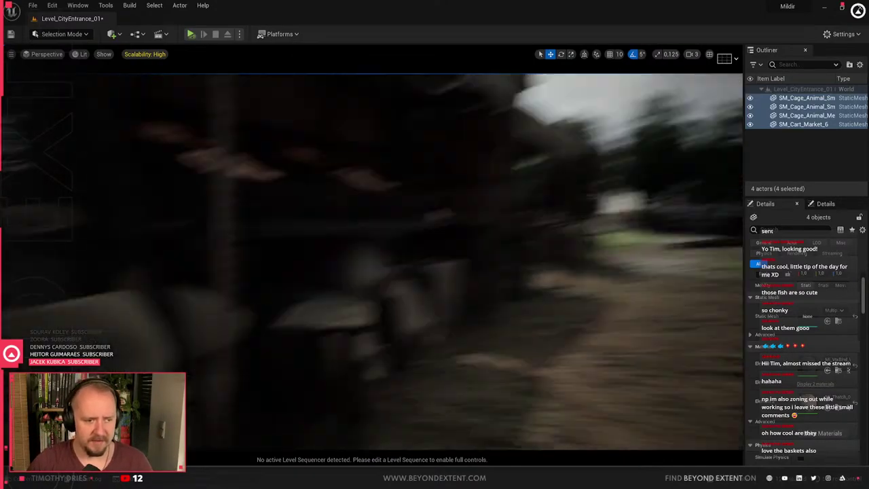
pyautogui.moveTo(419, 262); pyautogui.dragTo(482, 319, button='right')
pyautogui.click(394, 231)
pyautogui.keyDown('ctrl'); pyautogui.click(408, 292); pyautogui.keyUp('ctrl')
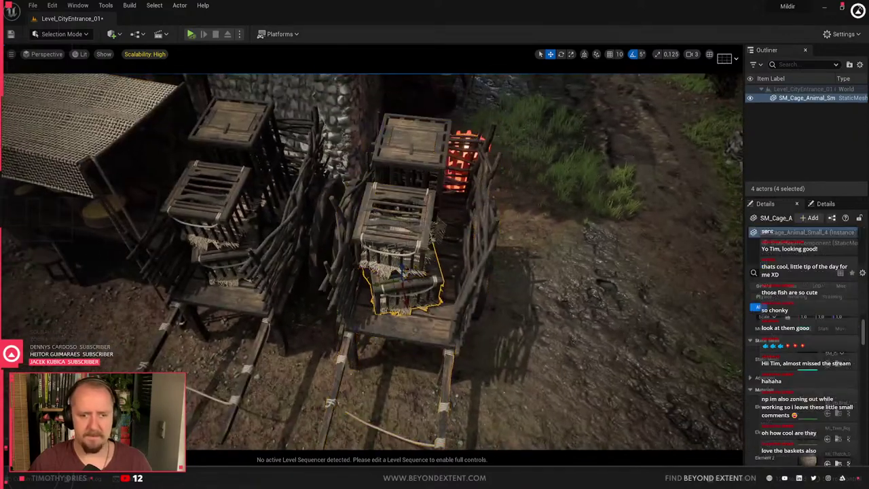
pyautogui.keyDown('ctrl'); pyautogui.click(412, 142); pyautogui.keyUp('ctrl')
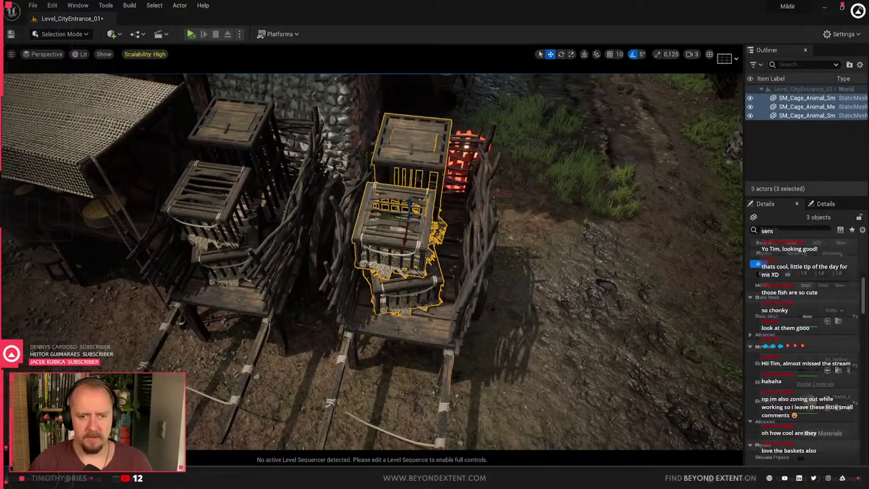
pyautogui.press('Delete')
# Search the Assets folder for "cloth" and place the SM_Cloth_Case_1m mesh at the back of the empty cart bed
pyautogui.moveTo(412, 295); pyautogui.dragTo(435, 279, button='right')
pyautogui.hotkey('ctrl', 'space')
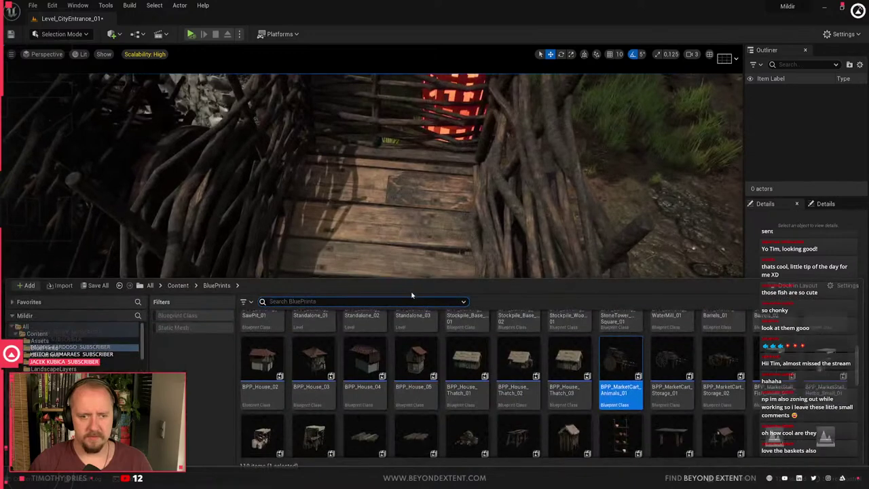
pyautogui.click(80, 344)
pyautogui.scroll(-6, 449, 388)
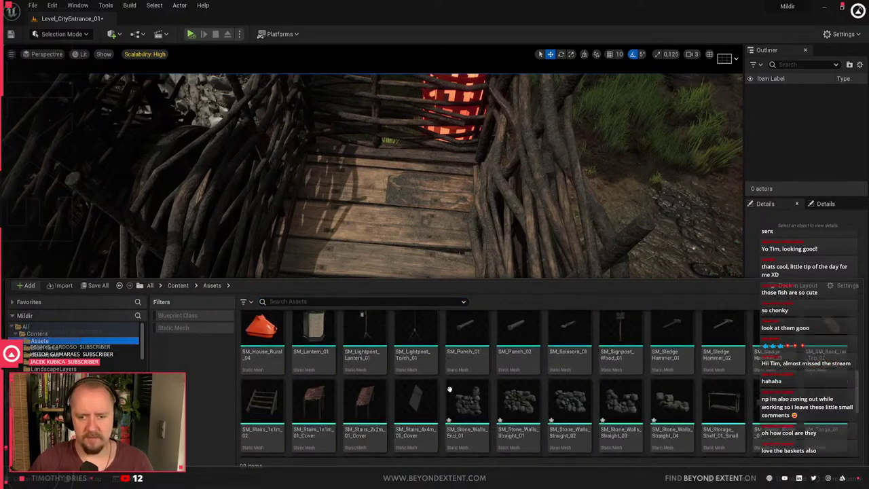
pyautogui.scroll(6, 449, 389)
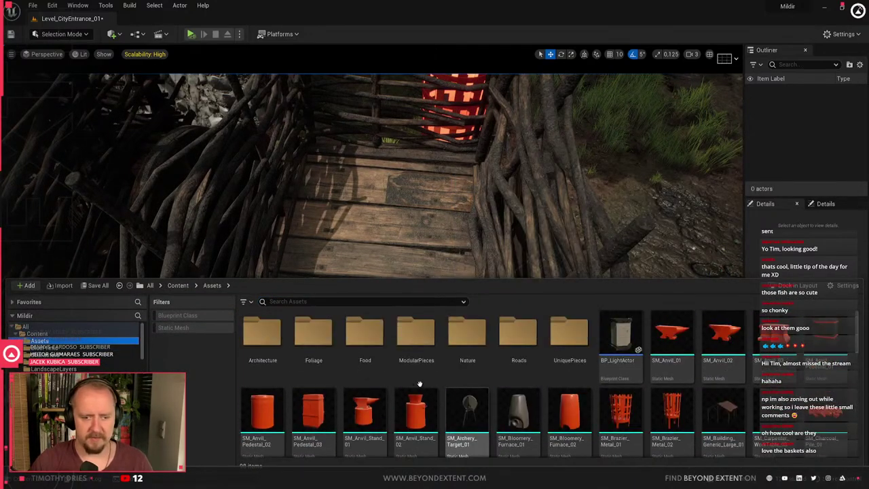
pyautogui.write('cloth')
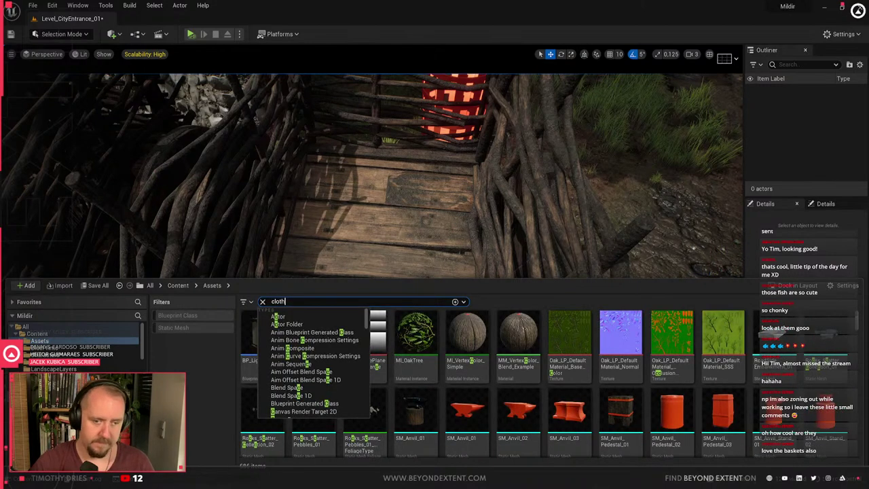
pyautogui.press('Return')
pyautogui.moveTo(246, 331); pyautogui.dragTo(365, 249)
pyautogui.press('e')
# Search the assets for "jute", place SM_Jute_Bag_Open_Small_01 and SM_Jute_Bag_Open_Small_02 in the cart, and shift both bags to its front
pyautogui.hotkey('ctrl', 'space')
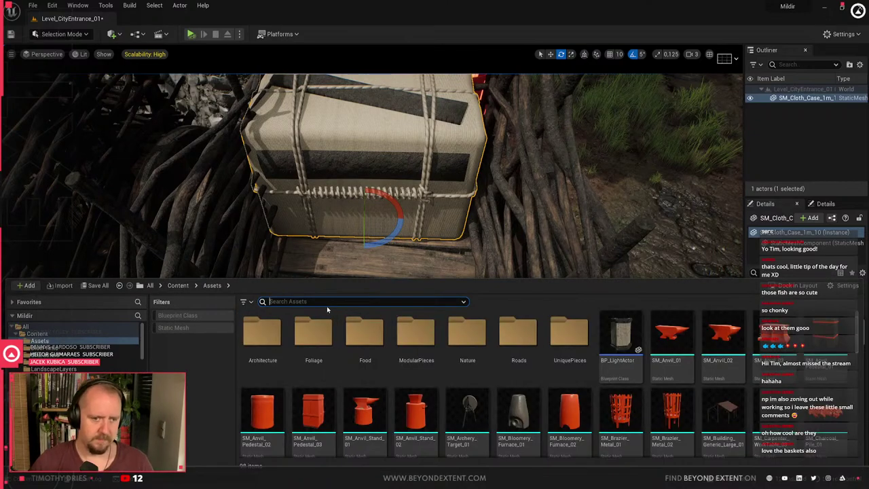
pyautogui.write('sack')
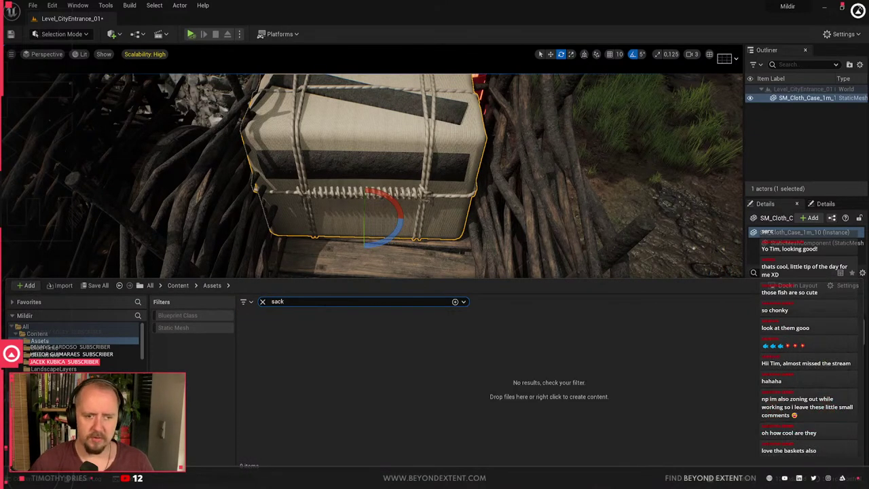
pyautogui.press('BackSpace')
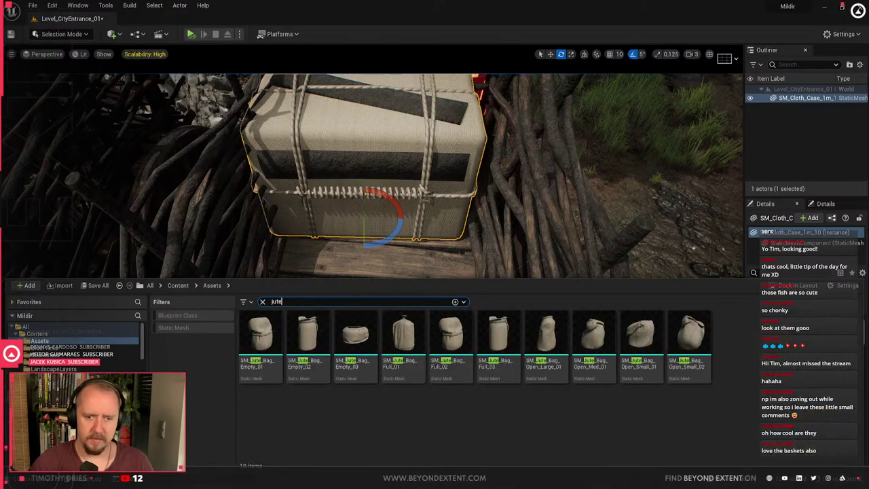
pyautogui.moveTo(641, 333); pyautogui.dragTo(317, 268)
pyautogui.hotkey('ctrl', 'space')
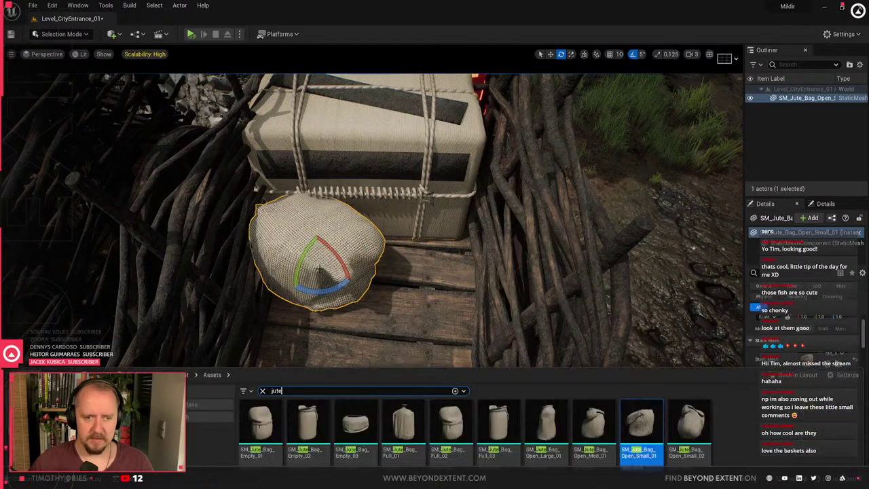
pyautogui.moveTo(657, 318); pyautogui.dragTo(419, 295)
pyautogui.hotkey('ctrl', 'space')
pyautogui.click(355, 268)
pyautogui.moveTo(410, 251); pyautogui.dragTo(376, 442)
# Try SM_Jute_Bag_Open_Large_01 and SM_Jute_Bag_Open_Med_01 in front of the cloth case, and remove the medium bag
pyautogui.hotkey('ctrl', 'space')
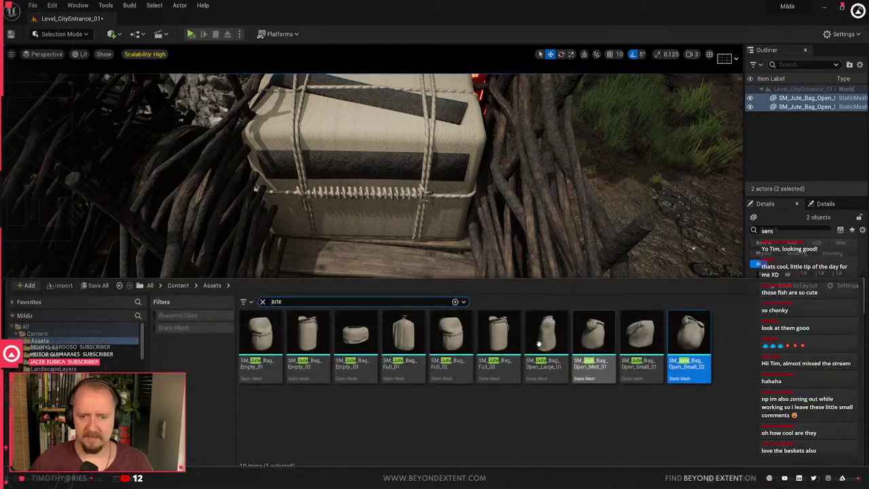
pyautogui.click(345, 278)
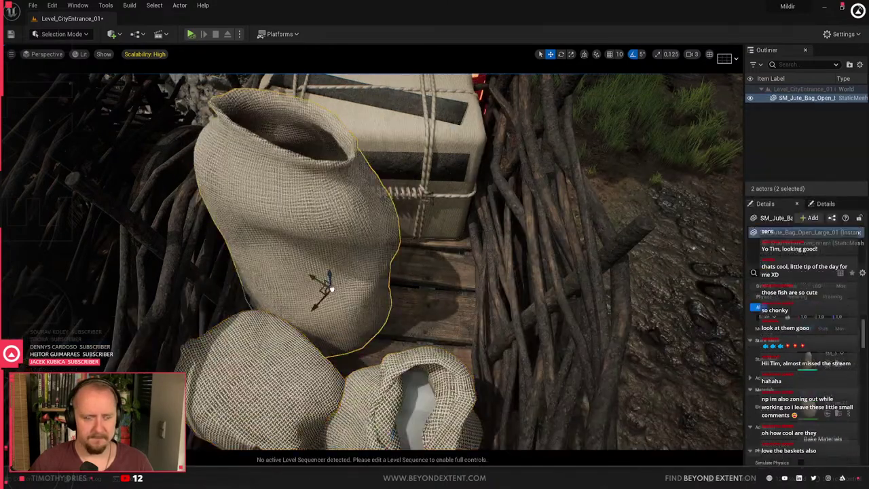
pyautogui.press('f')
pyautogui.hotkey('ctrl', 'space')
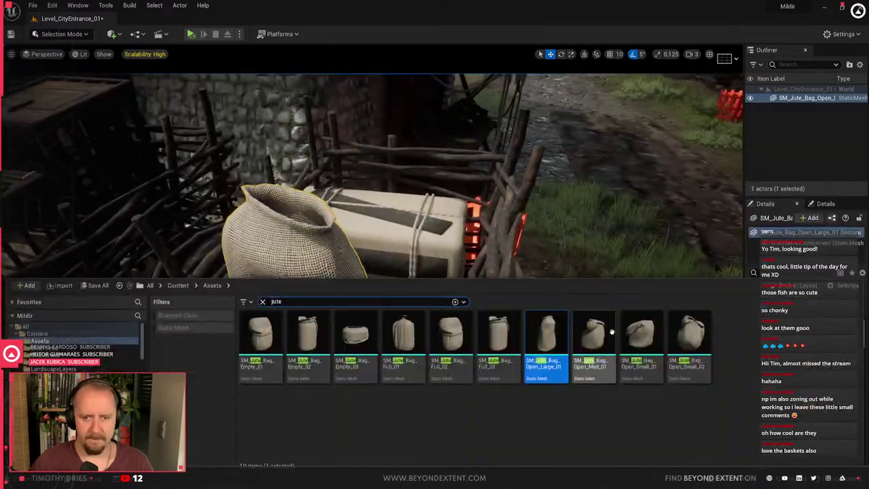
pyautogui.hotkey('ctrl', 'space')
pyautogui.click(427, 403)
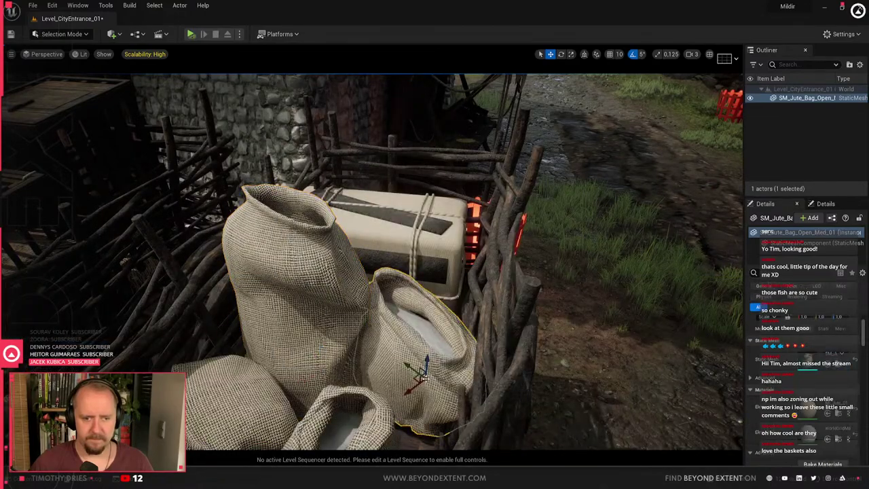
pyautogui.press('Delete')
# Place SM_Jute_Bag_Full_01 in front of the cloth case and delete the large open bag
pyautogui.hotkey('ctrl', 'space')
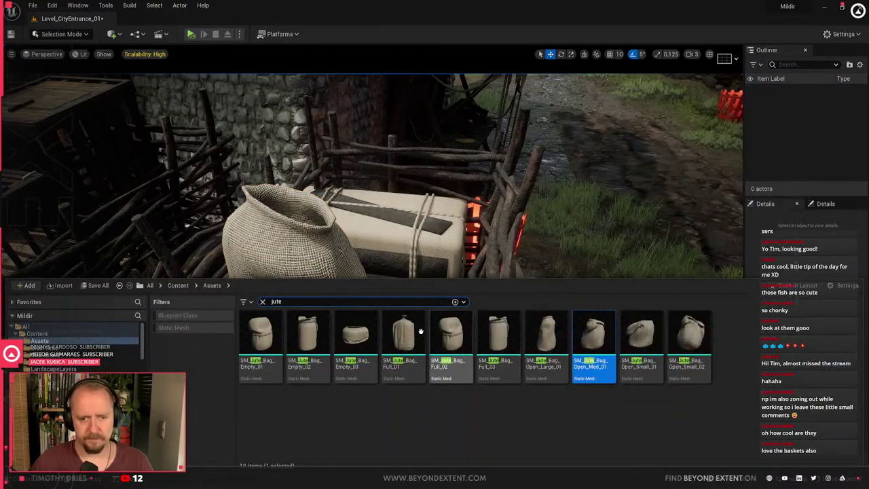
pyautogui.click(398, 331)
pyautogui.moveTo(398, 331); pyautogui.dragTo(396, 373)
pyautogui.click(331, 307)
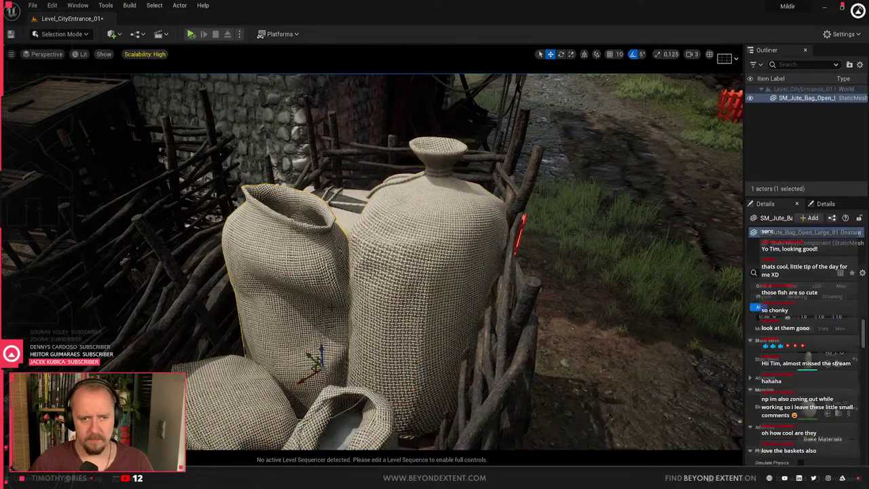
pyautogui.press('Delete')
# Add a second, smaller full jute bag next to the first one, rotating, scaling and positioning it behind the small open bags
pyautogui.click(397, 305)
pyautogui.press('r')
pyautogui.moveTo(422, 389); pyautogui.dragTo(311, 364)
pyautogui.press('w')
pyautogui.press('e')
pyautogui.moveTo(295, 395); pyautogui.dragTo(319, 416)
pyautogui.press('r')
pyautogui.moveTo(324, 359); pyautogui.dragTo(441, 363)
pyautogui.press('w')
pyautogui.moveTo(327, 340)
pyautogui.mouseDown()
pyautogui.moveTo(317, 342)
pyautogui.moveTo(340, 346)
pyautogui.mouseUp()
# Rotate the SM_Jute_Bag_Open_Small_01 bag at the front of the cart and reposition it against the smaller full bag
pyautogui.moveTo(435, 265); pyautogui.dragTo(381, 298, button='right')
pyautogui.click(504, 224)
pyautogui.click(354, 343)
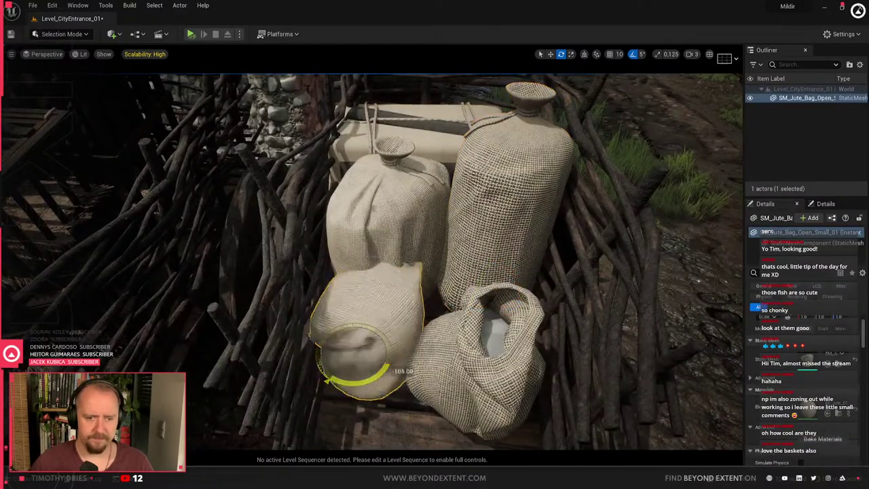
pyautogui.moveTo(383, 377); pyautogui.dragTo(380, 340)
pyautogui.moveTo(368, 347); pyautogui.dragTo(366, 352, button='right')
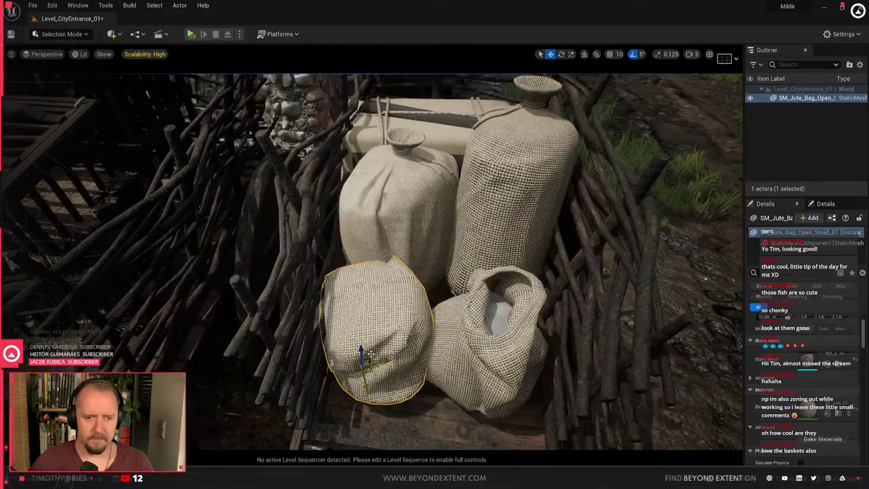
# Rotate the SM_Jute_Bag_Open_Small_02 bag and reposition it beside the other small bag at the cart's front edge
pyautogui.click(480, 403)
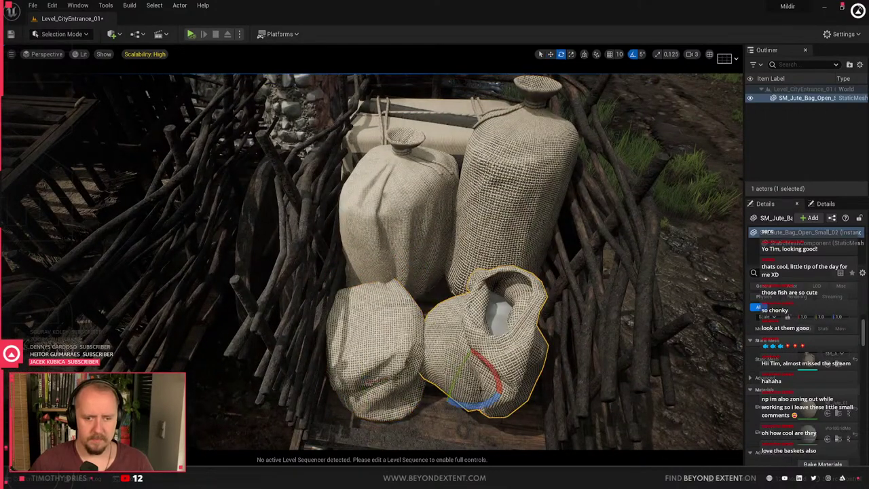
pyautogui.press('e')
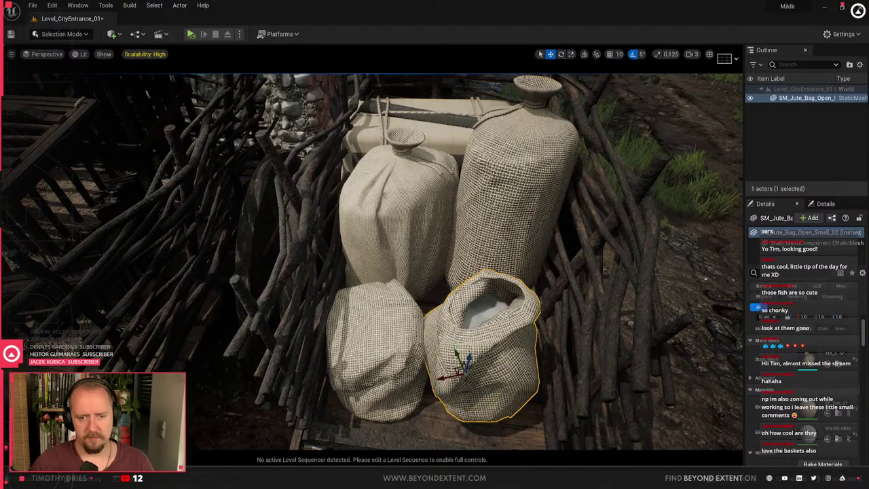
pyautogui.press('f')
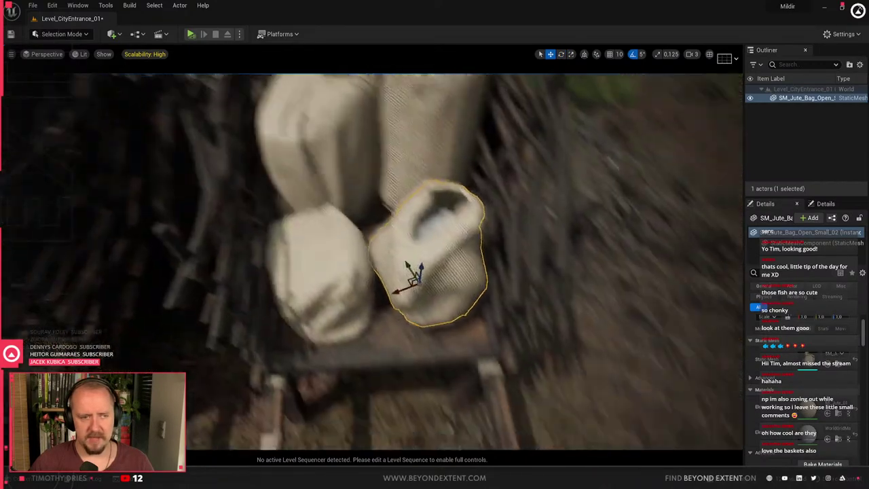
pyautogui.moveTo(404, 261)
pyautogui.mouseDown(button='right')
pyautogui.moveTo(400, 235)
pyautogui.moveTo(395, 261)
pyautogui.mouseUp(button='right')
pyautogui.moveTo(396, 296); pyautogui.dragTo(397, 317)
pyautogui.moveTo(404, 314); pyautogui.dragTo(401, 414, button='right')
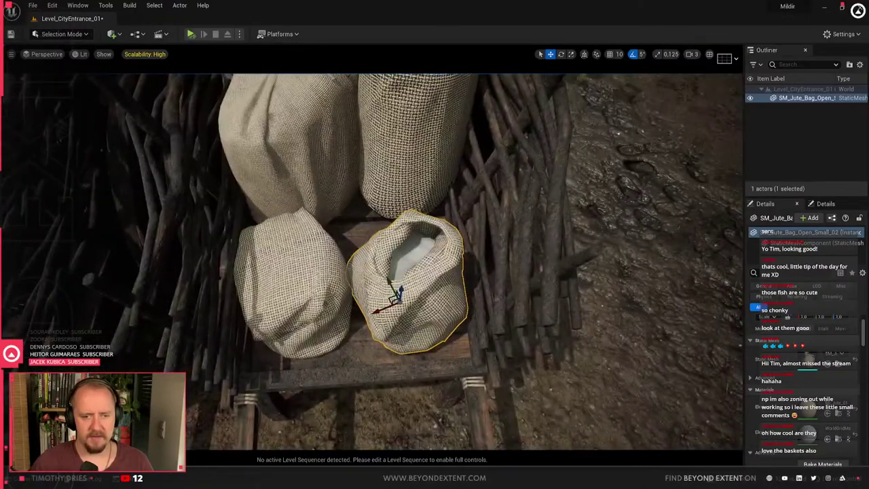
# Rotate the cloth case behind the jute bags, scale it down and shift it to fit between the cart's sides
pyautogui.moveTo(394, 292); pyautogui.dragTo(380, 251, button='right')
pyautogui.click(351, 288)
pyautogui.moveTo(352, 288); pyautogui.dragTo(354, 367, button='right')
pyautogui.click(372, 177)
pyautogui.moveTo(401, 308); pyautogui.dragTo(401, 279, button='right')
pyautogui.press('e')
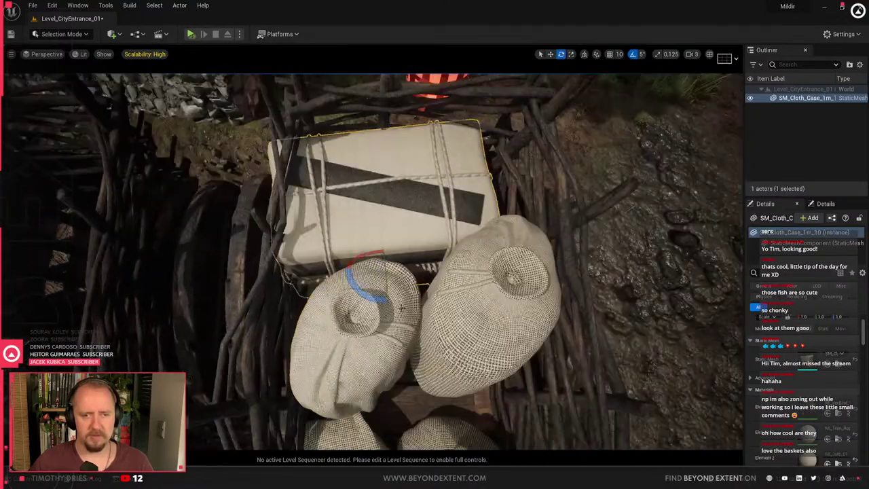
pyautogui.moveTo(372, 291); pyautogui.dragTo(384, 301)
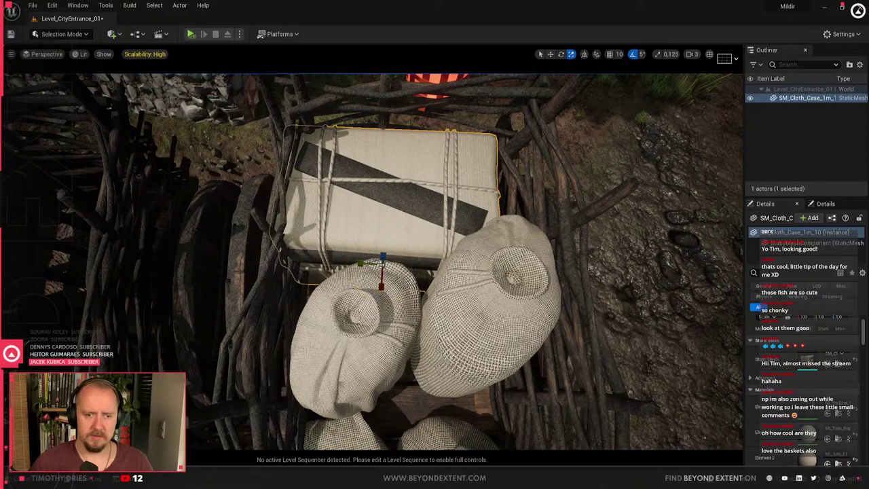
pyautogui.moveTo(383, 266)
pyautogui.mouseDown()
pyautogui.moveTo(397, 253)
pyautogui.moveTo(370, 279)
pyautogui.moveTo(391, 270)
pyautogui.mouseUp()
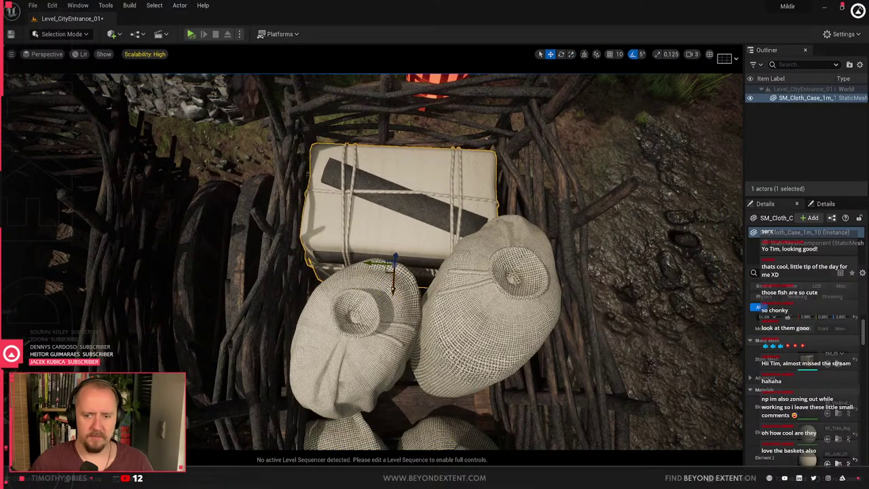
# Rotate the cloth case by another -5 degrees to square it with the back of the cart
pyautogui.moveTo(389, 289); pyautogui.dragTo(390, 258, button='right')
pyautogui.press('e')
pyautogui.moveTo(394, 336); pyautogui.dragTo(396, 338)
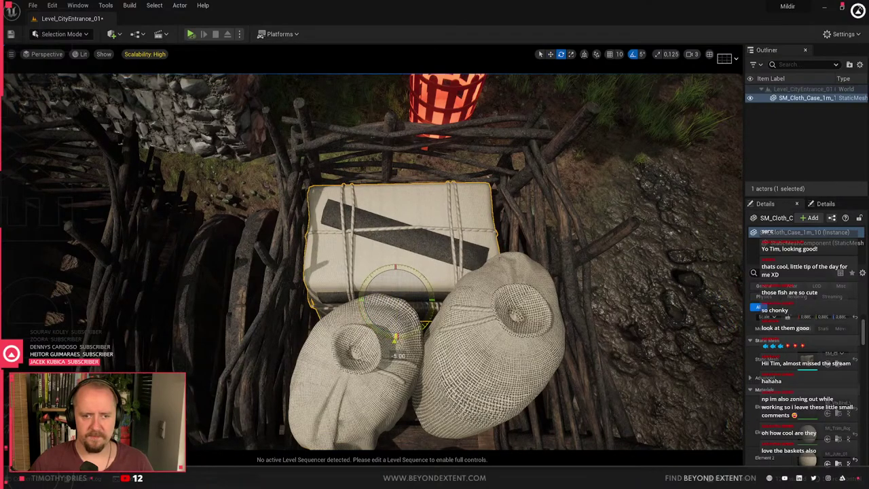
pyautogui.moveTo(382, 333); pyautogui.dragTo(408, 327, button='right')
pyautogui.press('Escape')
# Apply the MI_VtxBlnd_Clean_01 material to the market cart holding the jute bags
pyautogui.click(407, 328)
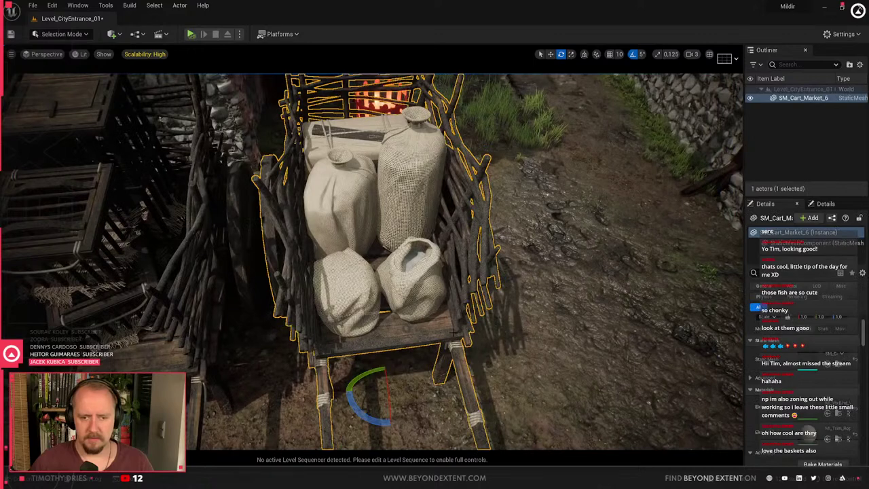
pyautogui.click(839, 414)
pyautogui.moveTo(401, 338); pyautogui.dragTo(476, 233)
pyautogui.hotkey('ctrl', 'space')
pyautogui.press('Escape')
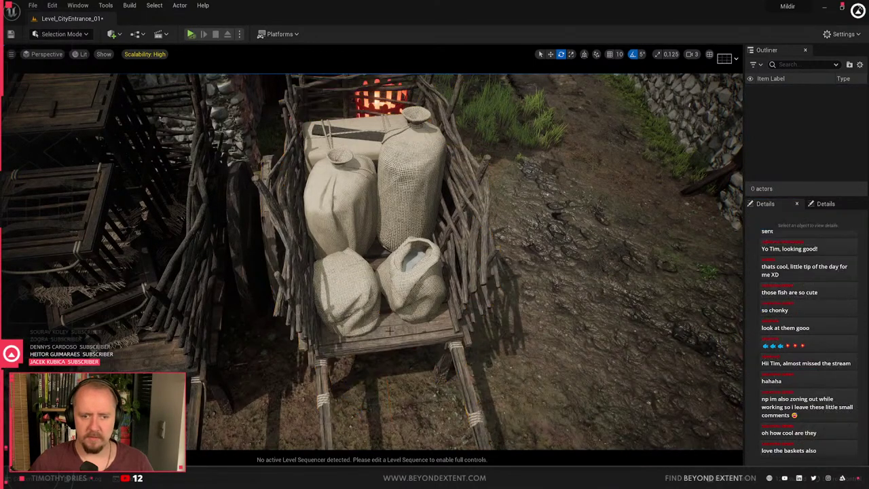
# Try placing MI_VtxBlnd_Clean_02 from the Trimsheets materials onto the cart, and undo the attempt
pyautogui.hotkey('ctrl', 'space')
pyautogui.click(501, 340)
pyautogui.moveTo(503, 342); pyautogui.dragTo(513, 350)
pyautogui.click(414, 343)
pyautogui.click(449, 353)
pyautogui.moveTo(461, 341); pyautogui.dragTo(480, 231)
pyautogui.moveTo(426, 295); pyautogui.dragTo(519, 289, button='right')
pyautogui.hotkey('ctrl', 'z')
pyautogui.moveTo(425, 295); pyautogui.dragTo(387, 309, button='right')
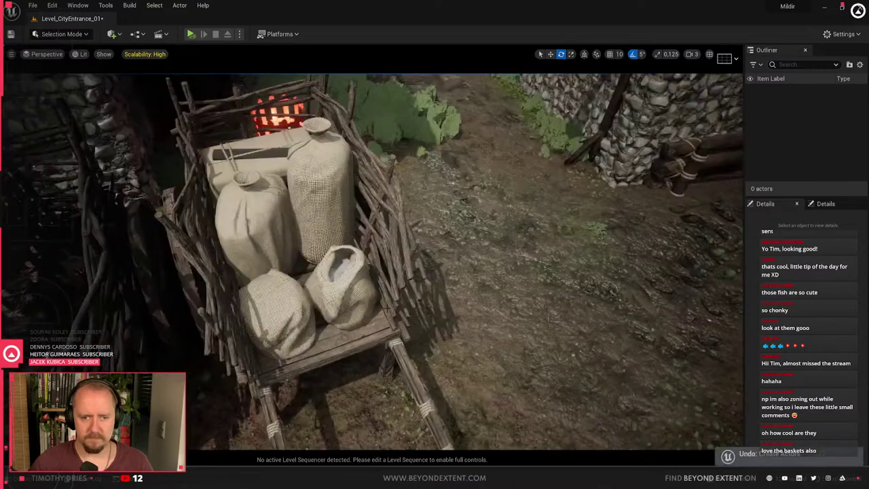
# Try MI_VtxBlnd_Clean_02 on the cart and replace it with MI_VtxBlnd_Worn_Var02
pyautogui.hotkey('ctrl', 'space')
pyautogui.moveTo(450, 380); pyautogui.dragTo(396, 231)
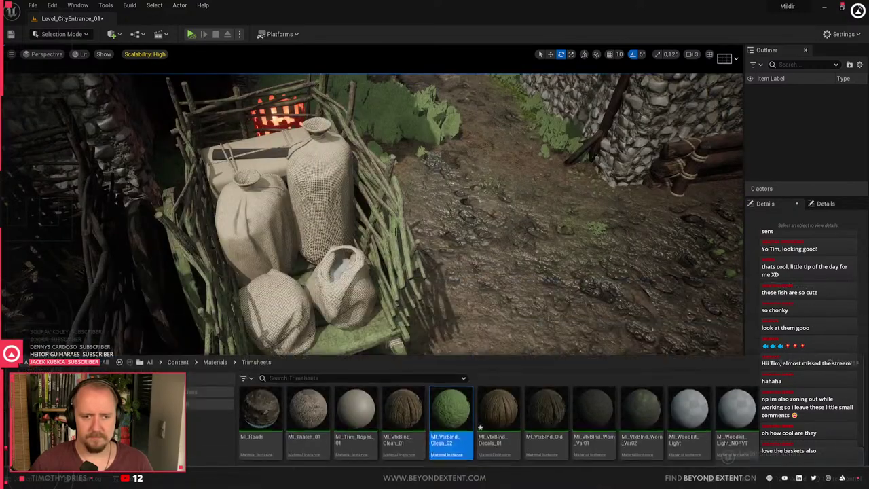
pyautogui.hotkey('ctrl', 'space')
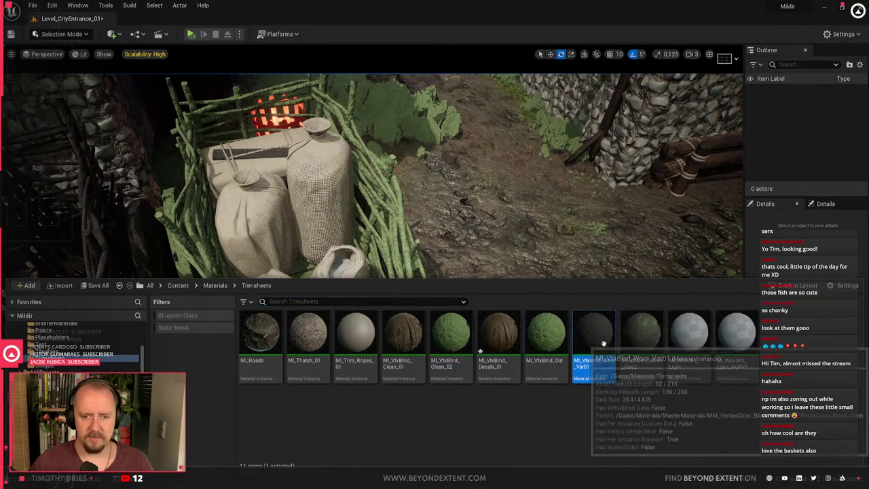
pyautogui.moveTo(642, 335); pyautogui.dragTo(401, 216)
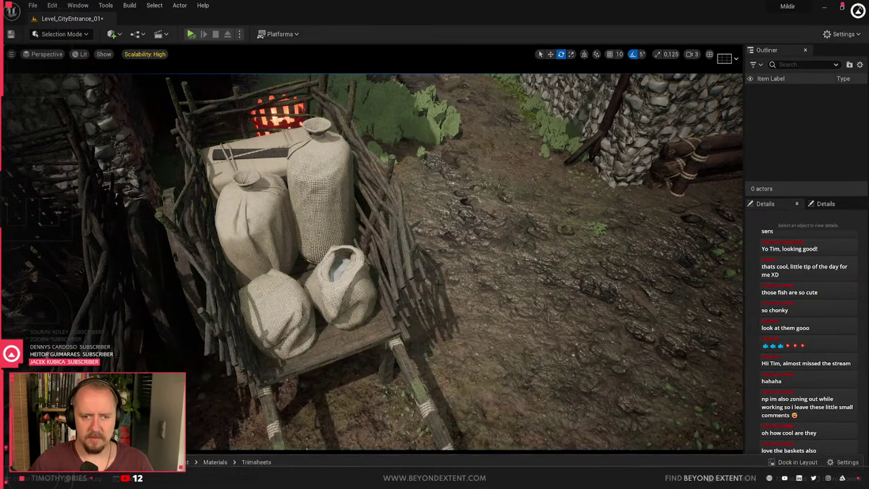
# Inspect the loaded cart up close and review the surrounding lane, walls and vegetation
pyautogui.moveTo(400, 216)
pyautogui.mouseDown(button='right')
pyautogui.moveTo(272, 231)
pyautogui.moveTo(326, 272)
pyautogui.moveTo(326, 204)
pyautogui.moveTo(394, 216)
pyautogui.mouseUp(button='right')
pyautogui.moveTo(436, 248); pyautogui.dragTo(435, 248, button='right')
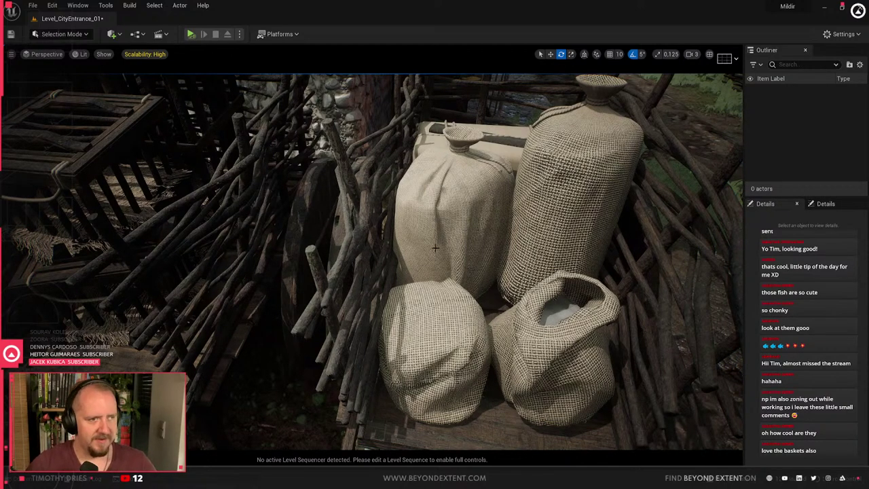
pyautogui.click(461, 240)
pyautogui.press('Escape')
pyautogui.moveTo(462, 240); pyautogui.dragTo(313, 251, button='right')
pyautogui.moveTo(419, 219); pyautogui.dragTo(271, 285, button='right')
pyautogui.click(419, 219)
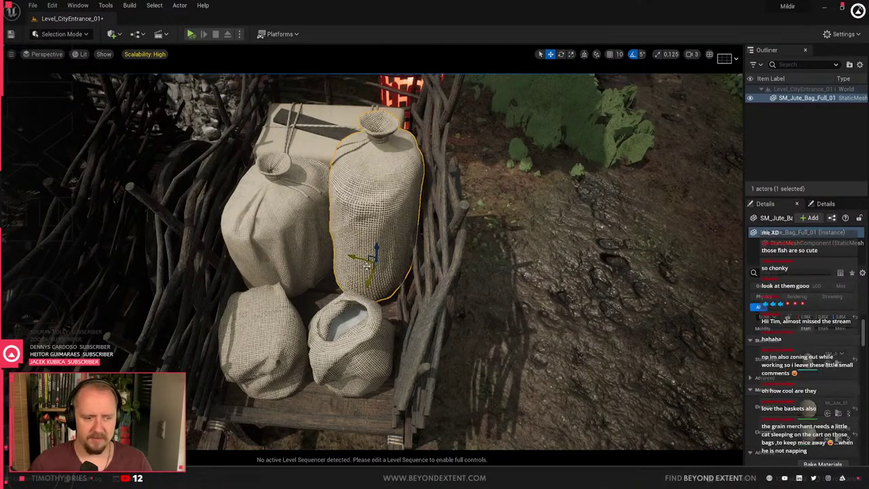
pyautogui.press('Escape')
pyautogui.moveTo(367, 266); pyautogui.dragTo(421, 177, button='right')
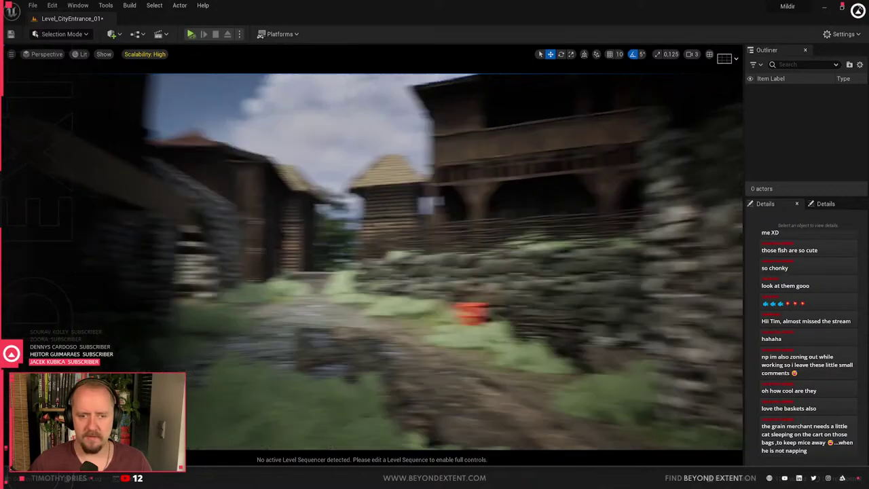
pyautogui.moveTo(371, 261); pyautogui.dragTo(476, 261, button='right')
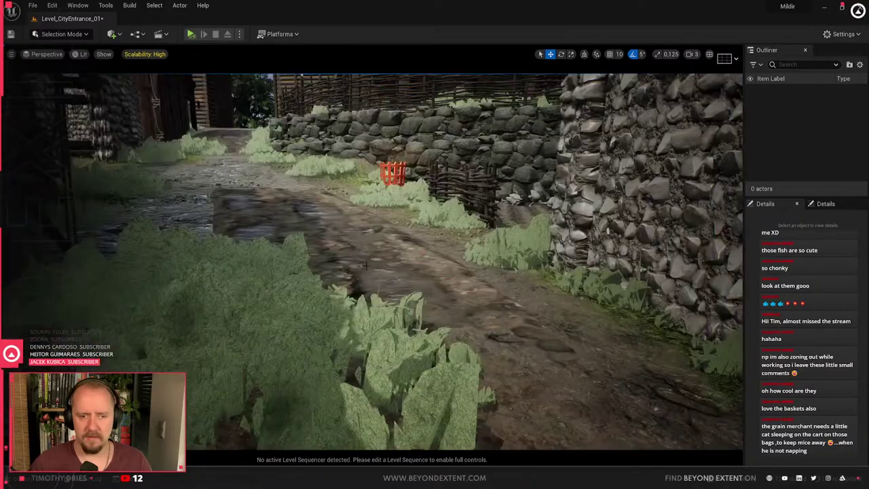
pyautogui.moveTo(366, 265)
pyautogui.mouseDown(button='right')
pyautogui.moveTo(516, 258)
pyautogui.moveTo(408, 272)
pyautogui.moveTo(391, 291)
pyautogui.moveTo(319, 197)
pyautogui.moveTo(375, 131)
pyautogui.moveTo(428, 197)
pyautogui.moveTo(401, 265)
pyautogui.moveTo(374, 254)
pyautogui.mouseUp(button='right')
pyautogui.moveTo(567, 363); pyautogui.dragTo(465, 248, button='right')
# Undo the recent edits on the cart back past the scaling of the cloth case
pyautogui.click(466, 231)
pyautogui.hotkey('ctrl', 'z')
pyautogui.hotkey('ctrl', 'z')
pyautogui.hotkey('ctrl', 'z')
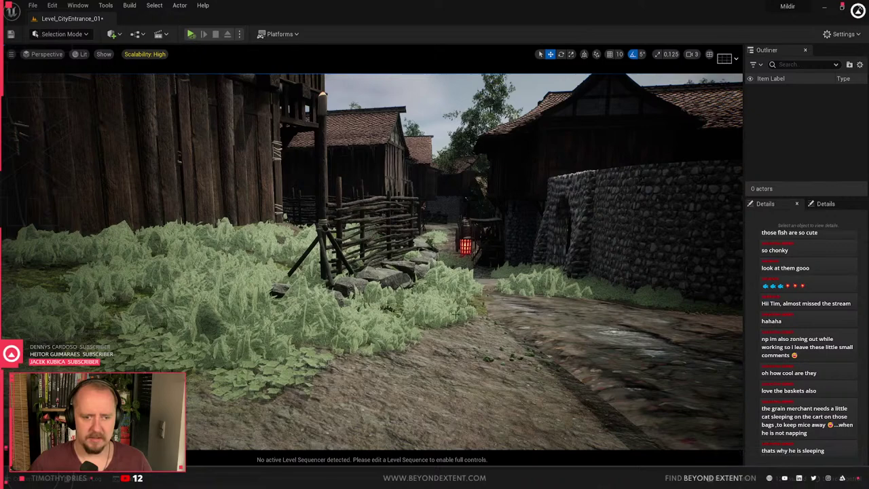
pyautogui.moveTo(462, 311); pyautogui.dragTo(538, 339, button='right')
pyautogui.hotkey('ctrl', 'z')
pyautogui.hotkey('ctrl', 'z')
pyautogui.hotkey('ctrl', 'z')
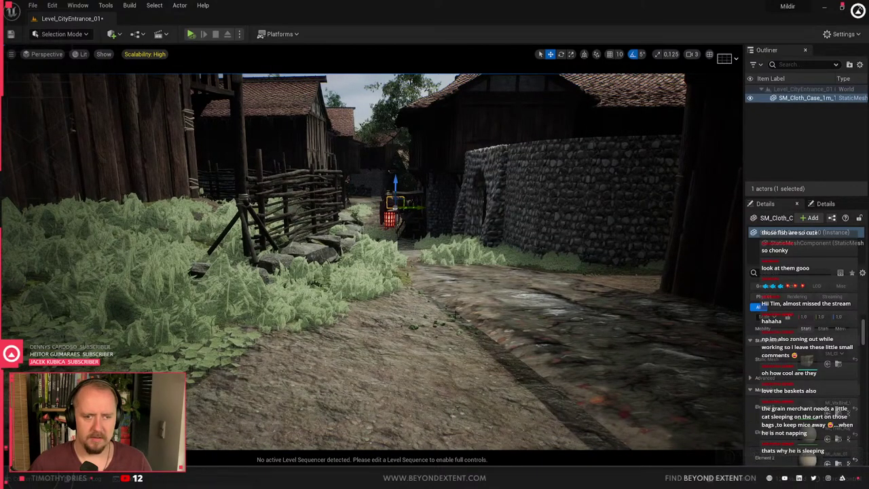
pyautogui.hotkey('ctrl', 'z')
pyautogui.hotkey('ctrl', 'z')
pyautogui.press('Escape')
# Select the landscape beside the cart, examine the available foliage types in Foliage mode, and return to Selection mode
pyautogui.click(455, 315)
pyautogui.moveTo(455, 315); pyautogui.dragTo(421, 305, button='right')
pyautogui.press('w')
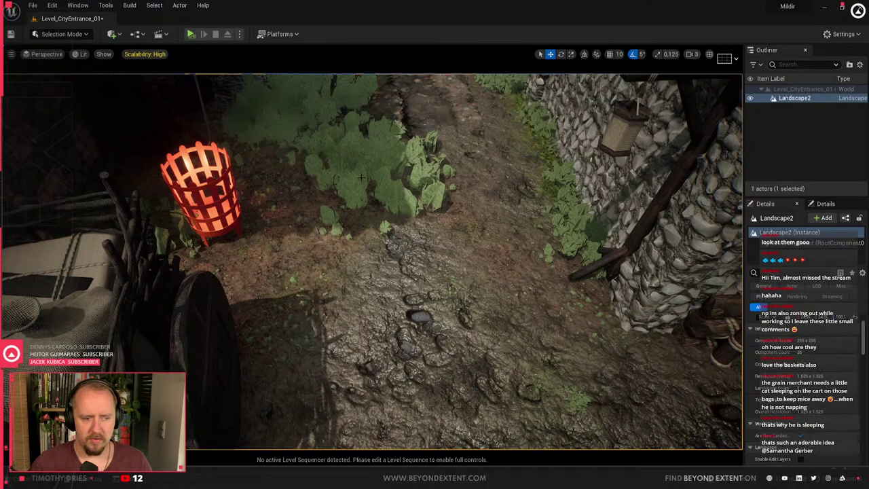
pyautogui.hotkey('ctrl', 'space')
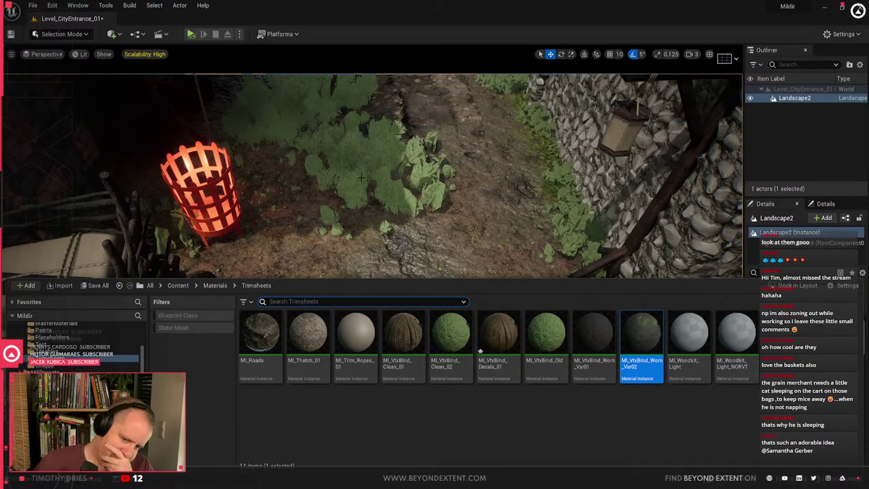
pyautogui.hotkey('ctrl', 'space')
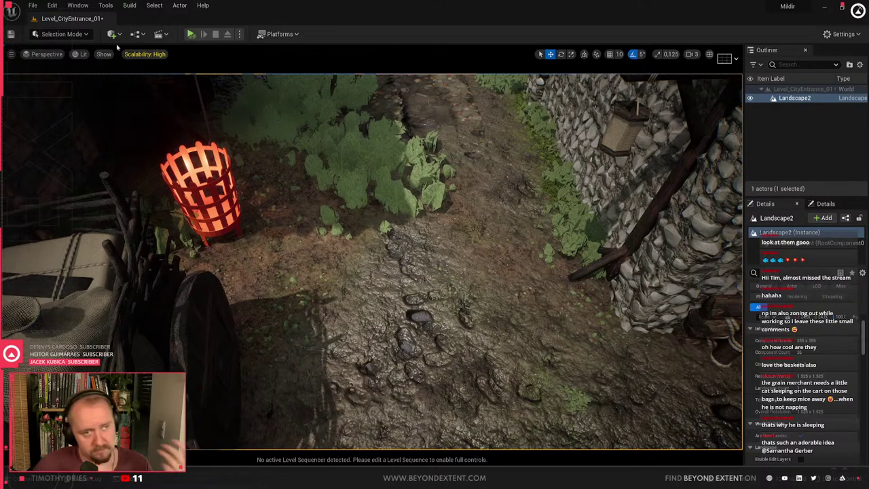
pyautogui.click(65, 36)
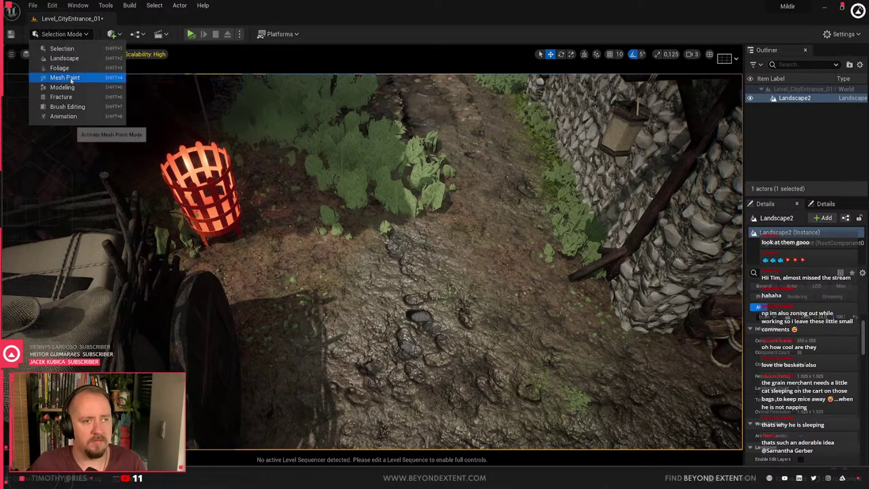
pyautogui.click(88, 67)
pyautogui.hotkey('shift', '3')
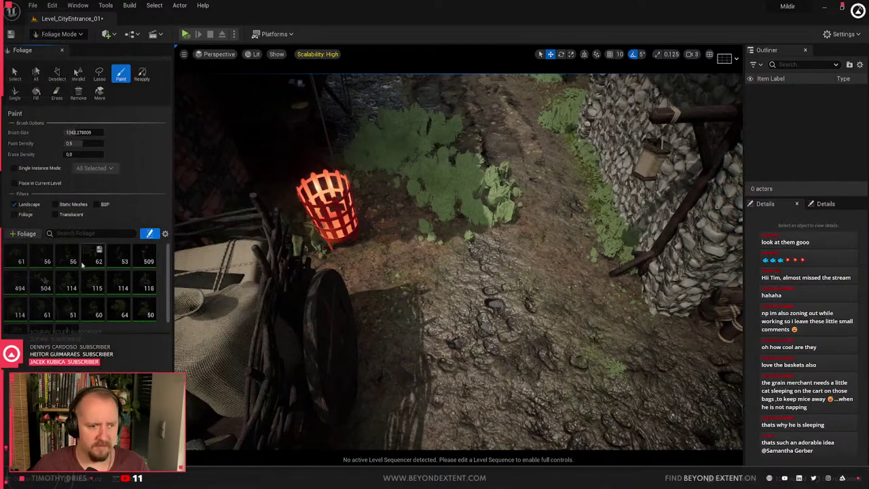
pyautogui.scroll(-1, 124, 306)
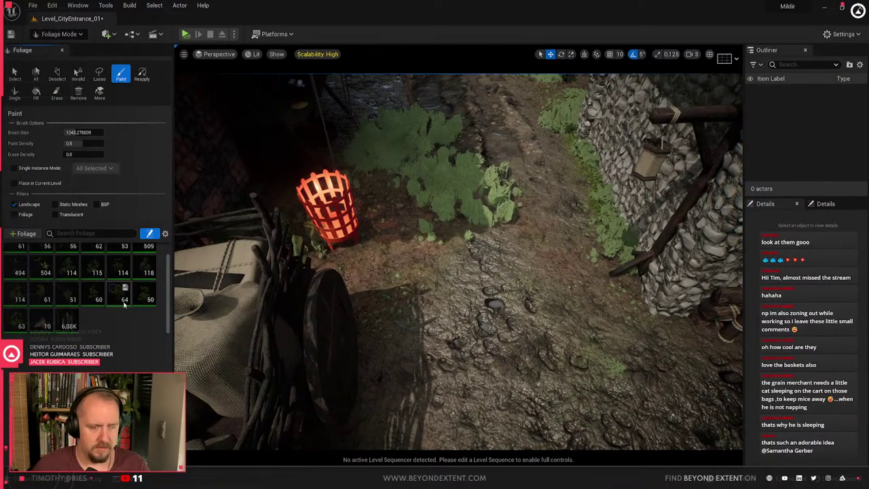
pyautogui.click(59, 34)
pyautogui.click(59, 43)
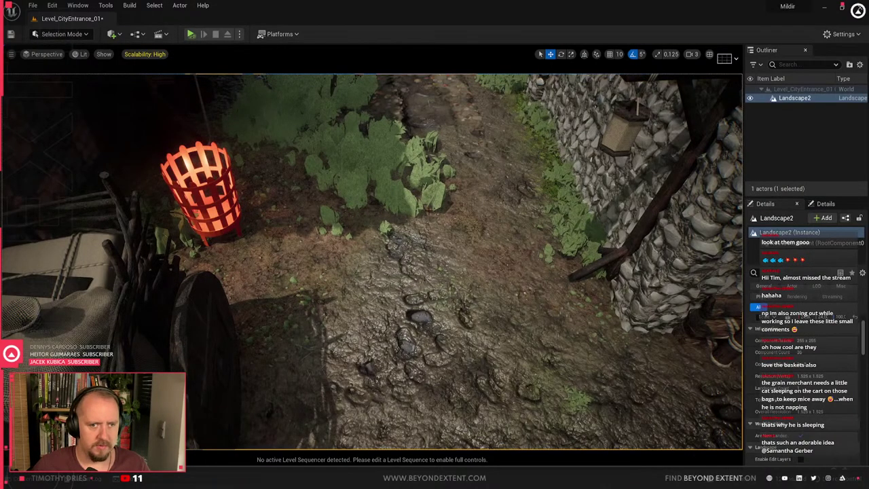
# Search the whole Content folder for "grass" assets
pyautogui.hotkey('ctrl', 'space')
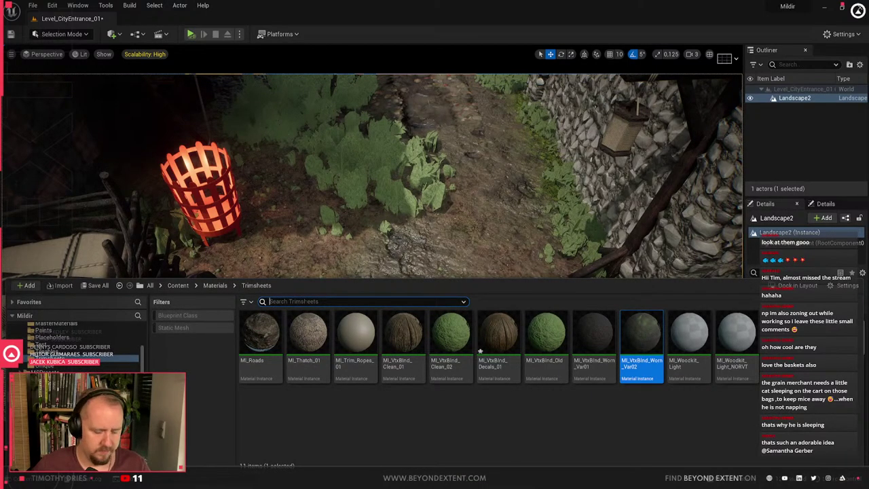
pyautogui.write('grass')
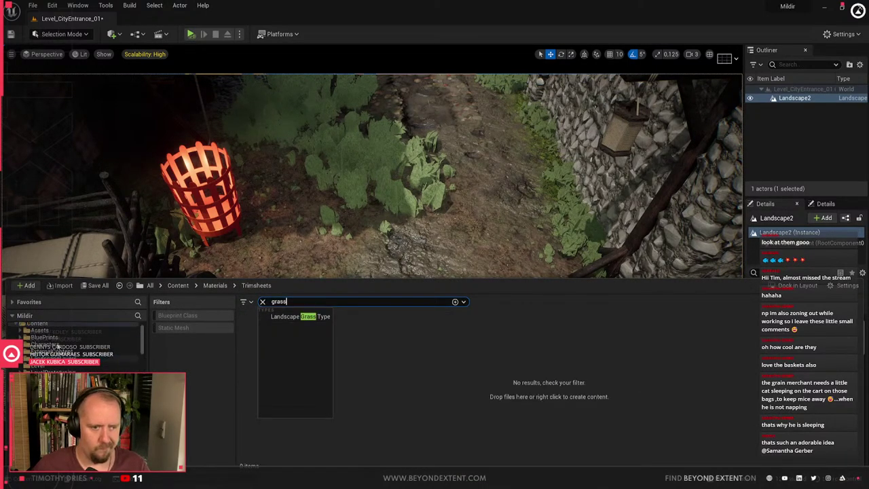
pyautogui.click(51, 325)
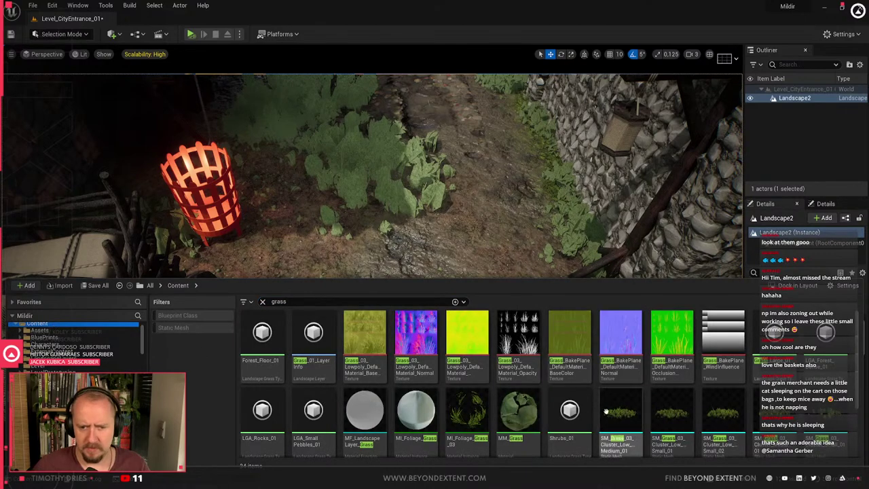
# Examine the properties of Landscape2 and return to the "grass" asset list
pyautogui.click(354, 156)
pyautogui.scroll(-6, 803, 402)
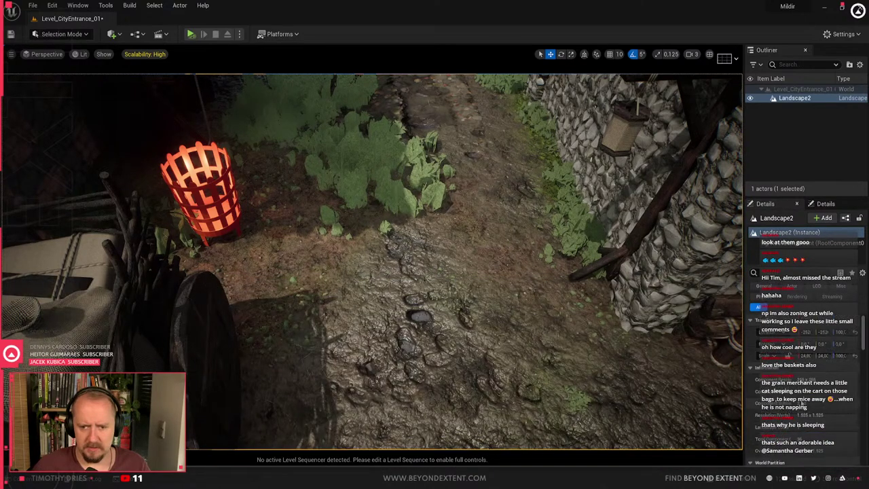
pyautogui.scroll(-5, 805, 401)
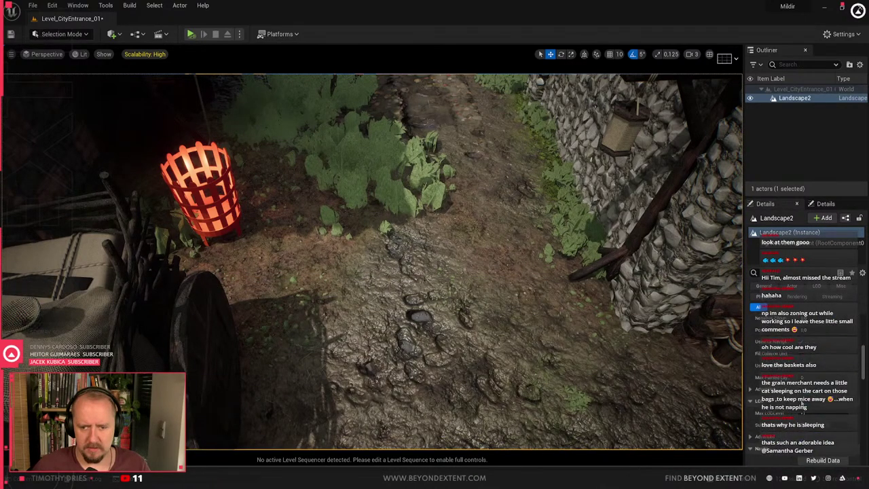
pyautogui.scroll(-3, 803, 402)
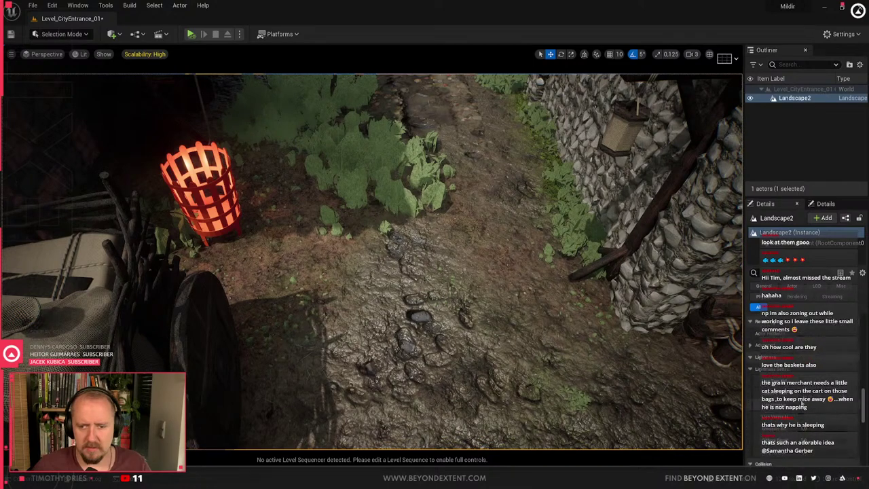
pyautogui.scroll(10, 803, 404)
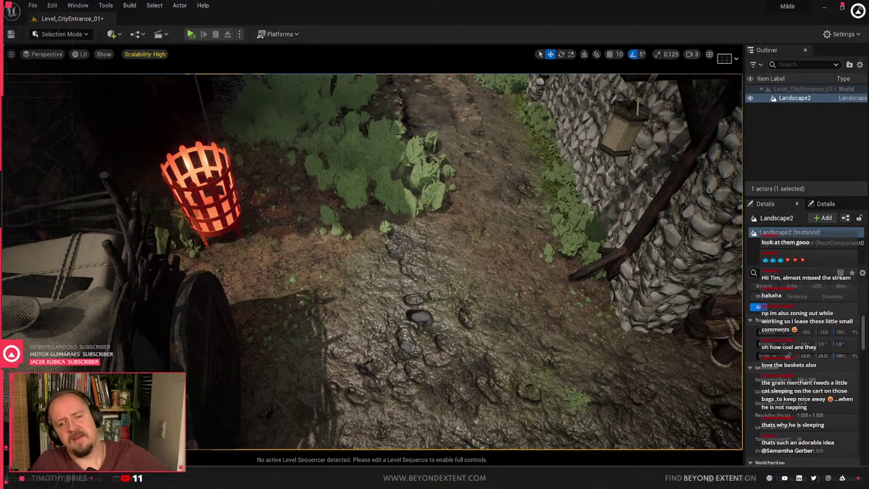
pyautogui.hotkey('ctrl', 'space')
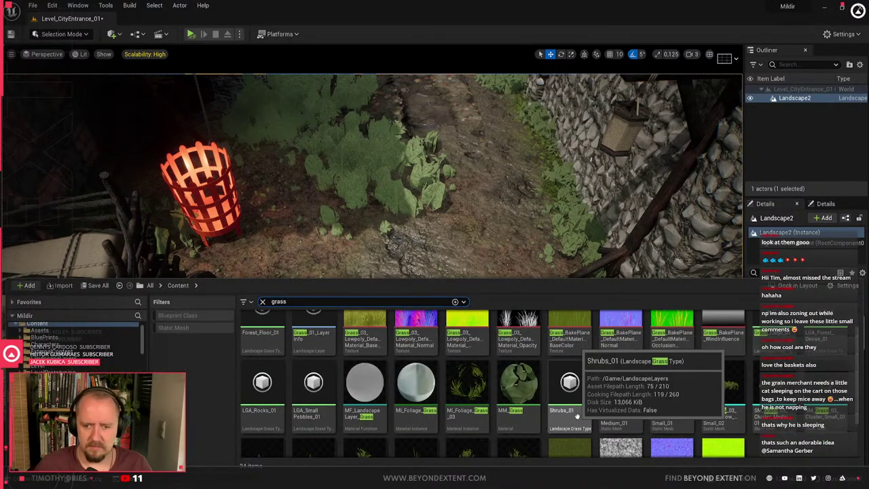
# Narrow the "grass" search to the LandscapeLayers folder and open the Grass_Large_01 landscape grass type
pyautogui.scroll(-2, 611, 380)
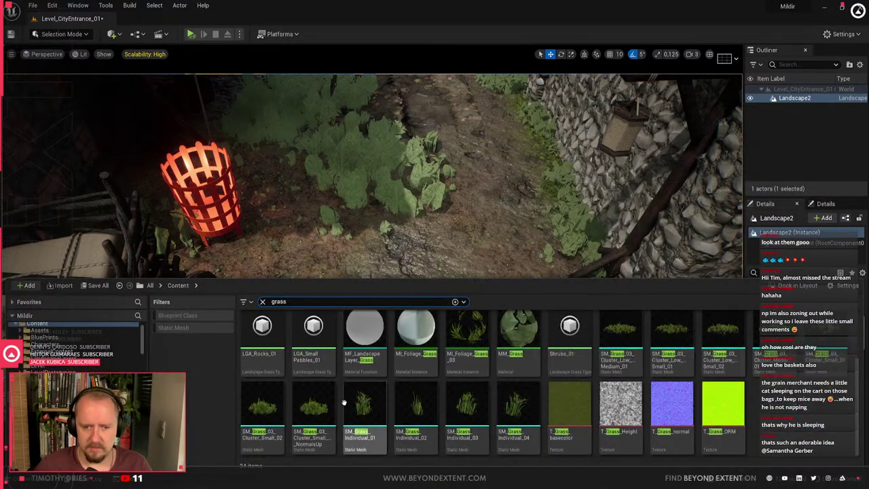
pyautogui.moveTo(469, 224); pyautogui.dragTo(387, 251, button='right')
pyautogui.moveTo(411, 204); pyautogui.dragTo(424, 204, button='right')
pyautogui.moveTo(409, 311); pyautogui.dragTo(435, 313, button='right')
pyautogui.hotkey('ctrl', 'space')
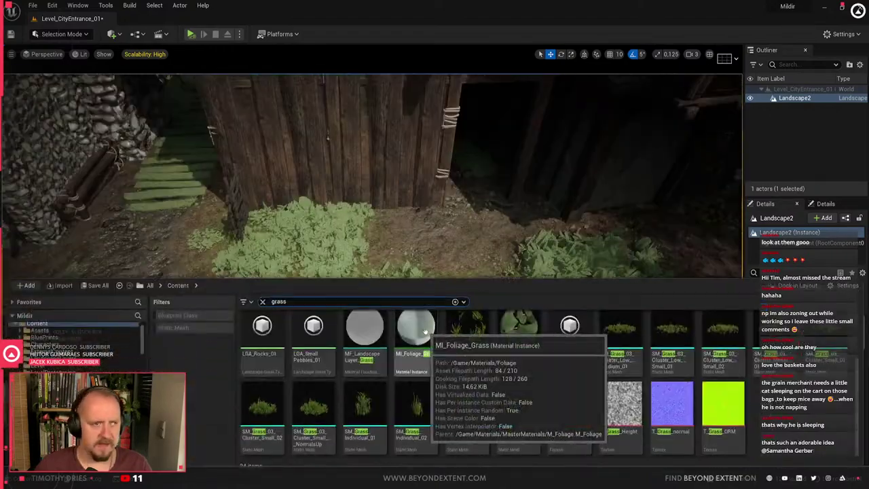
pyautogui.scroll(1, 357, 390)
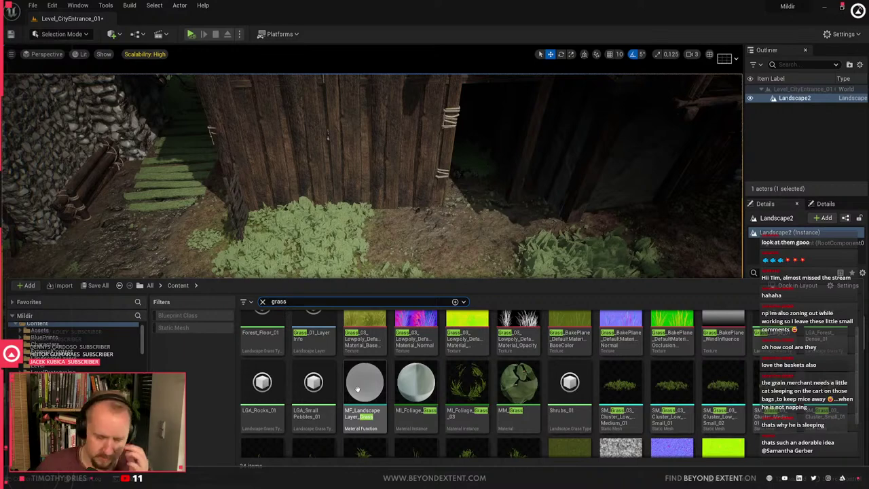
pyautogui.click(61, 358)
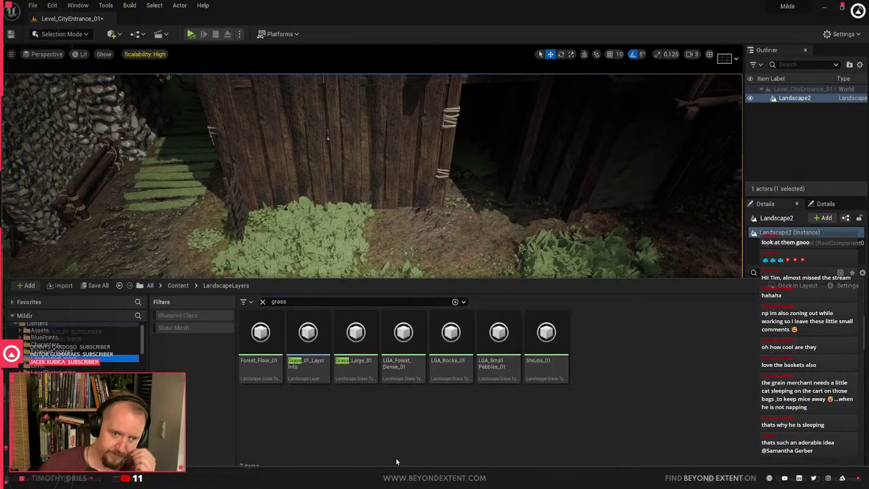
pyautogui.click(365, 349)
pyautogui.doubleClick(366, 350)
pyautogui.moveTo(27, 7); pyautogui.dragTo(371, 2)
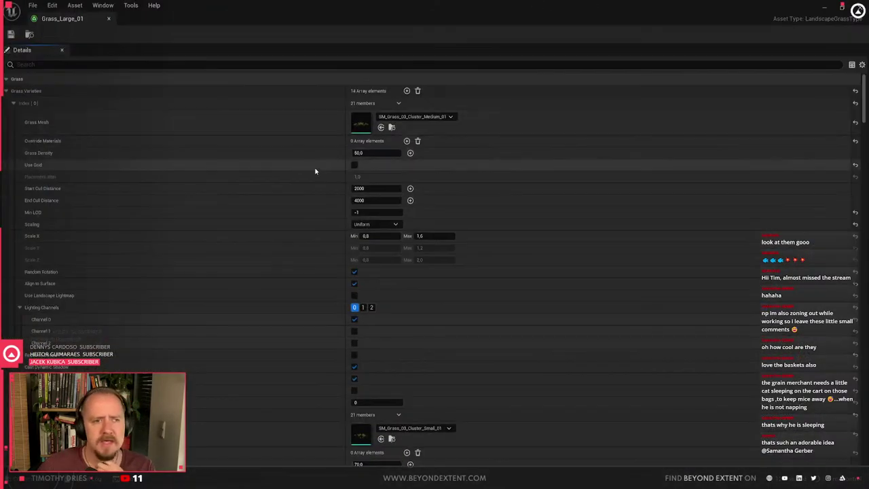
# Examine the first variety's grass mesh and the settings of the other varieties in Grass_Large_01, and close the asset editor
pyautogui.doubleClick(367, 125)
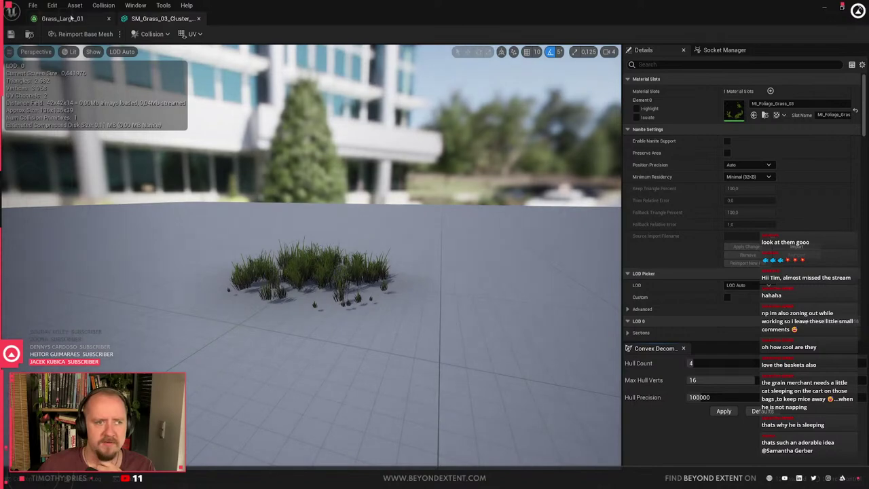
pyautogui.click(68, 18)
pyautogui.scroll(-10, 190, 306)
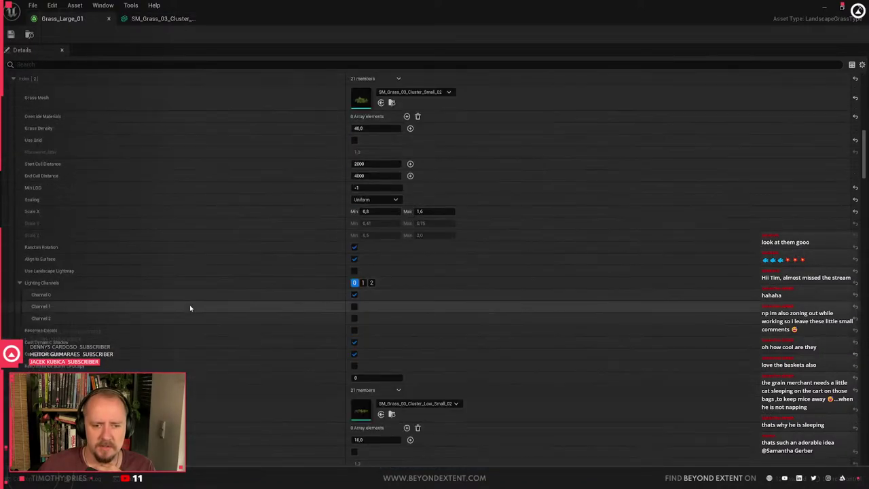
pyautogui.scroll(-5, 286, 188)
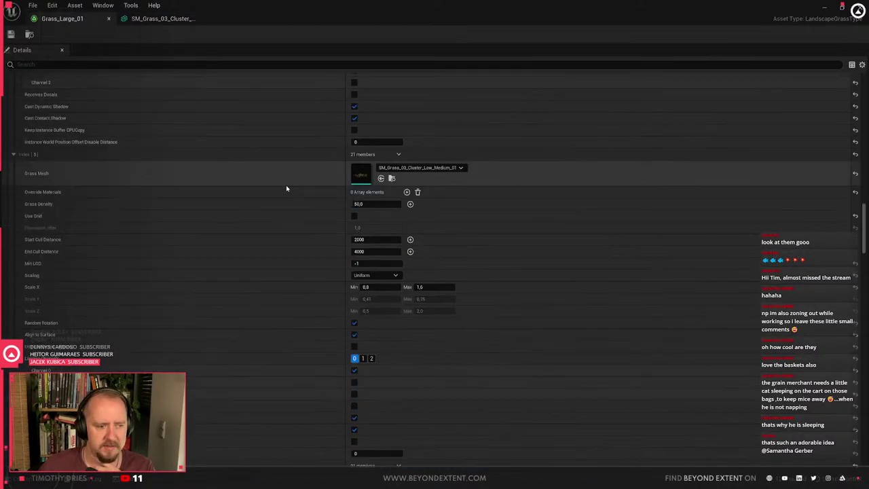
pyautogui.scroll(-5, 286, 188)
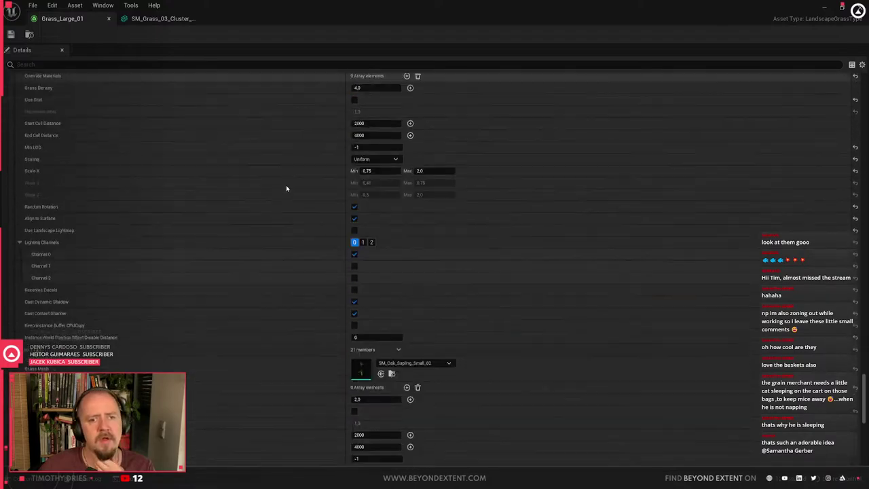
pyautogui.scroll(-2, 287, 186)
pyautogui.click(859, 7)
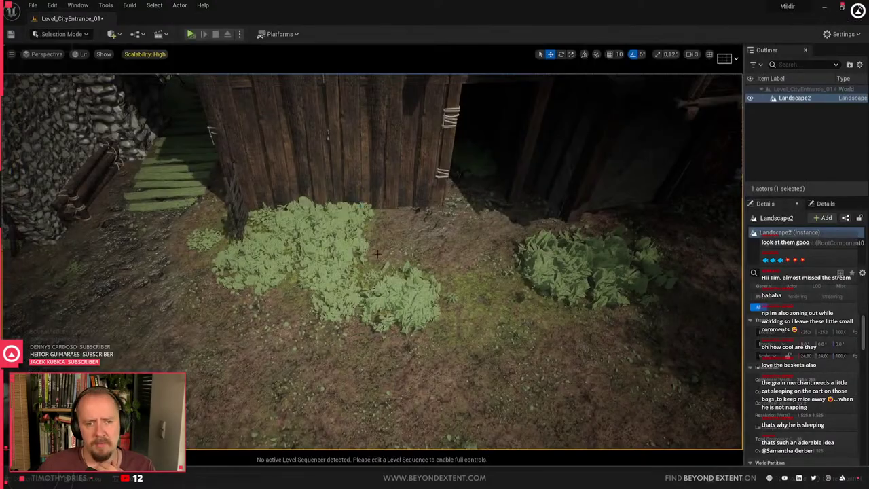
# Lower the two floating small jute bags at the front of the cart onto its wooden bed
pyautogui.moveTo(377, 254); pyautogui.dragTo(394, 291, button='right')
pyautogui.press('w')
pyautogui.click(485, 345)
pyautogui.press('w')
pyautogui.moveTo(485, 345); pyautogui.dragTo(492, 313, button='right')
pyautogui.press('s')
pyautogui.press('w')
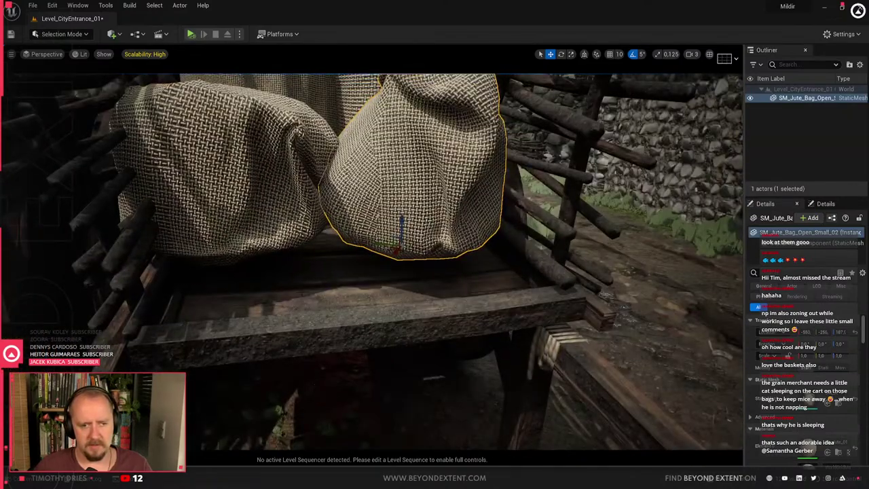
pyautogui.click(243, 185)
pyautogui.moveTo(234, 216); pyautogui.dragTo(237, 255)
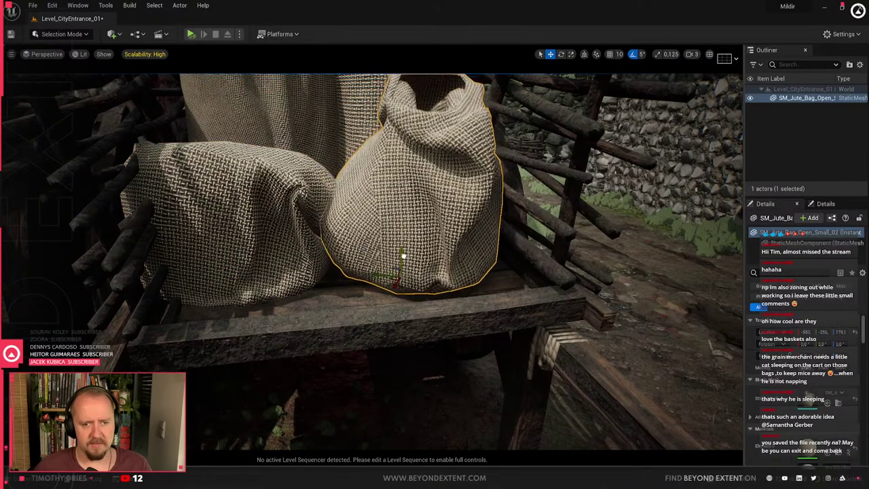
# Select the landscape beside the cart and examine the foliage growing on the path up close
pyautogui.moveTo(435, 261); pyautogui.dragTo(380, 319, button='right')
pyautogui.press('s')
pyautogui.moveTo(362, 218); pyautogui.dragTo(362, 150, button='right')
pyautogui.click(470, 204)
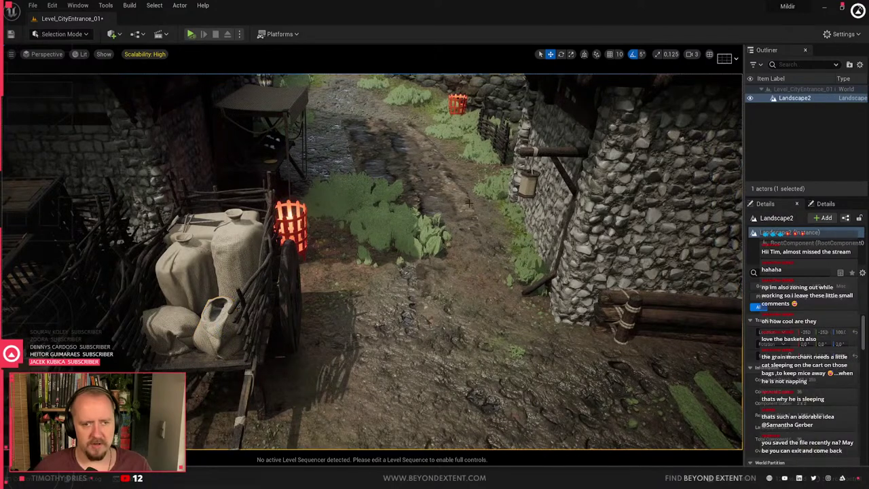
pyautogui.scroll(5, 401, 259)
pyautogui.moveTo(400, 260); pyautogui.dragTo(400, 312, button='right')
pyautogui.scroll(-5, 401, 260)
pyautogui.scroll(5, 400, 260)
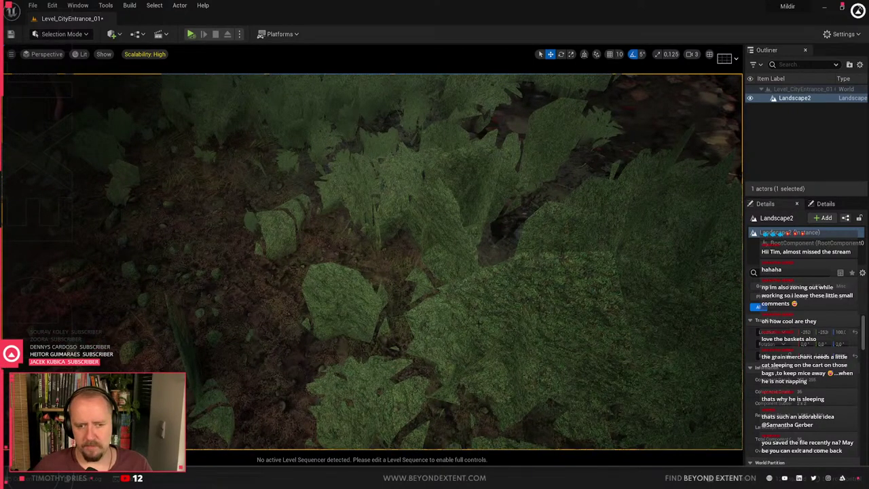
# Switch to Landscape mode and choose the Dirt_02 target layer for painting on the village path
pyautogui.click(60, 34)
pyautogui.click(64, 59)
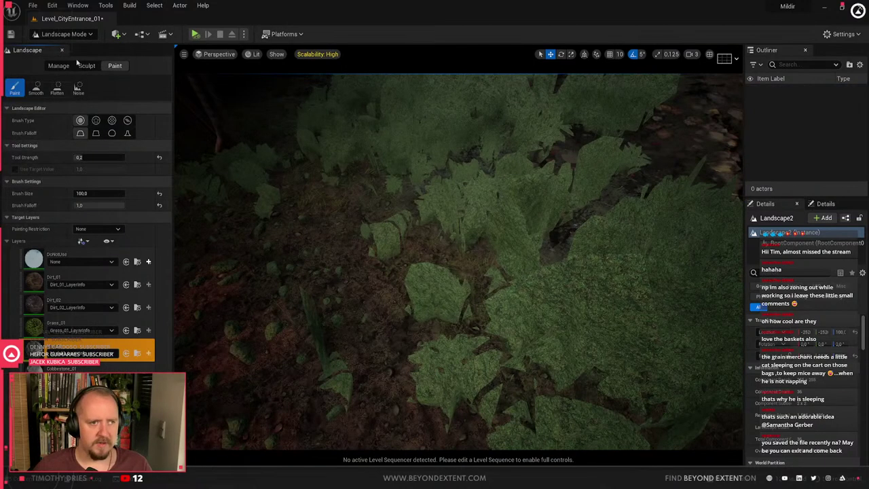
pyautogui.click(39, 298)
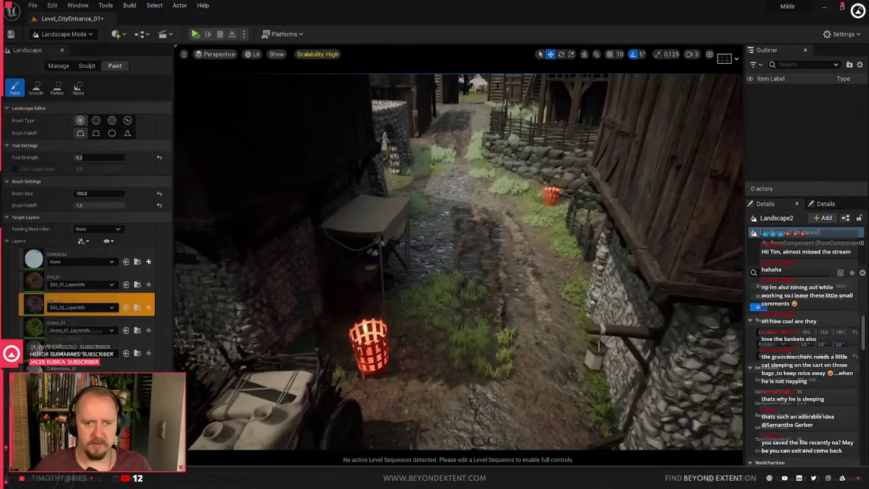
pyautogui.press('w')
pyautogui.moveTo(562, 293)
pyautogui.mouseDown(button='right')
pyautogui.moveTo(590, 225)
pyautogui.moveTo(577, 217)
pyautogui.mouseUp(button='right')
pyautogui.moveTo(562, 292); pyautogui.dragTo(474, 423)
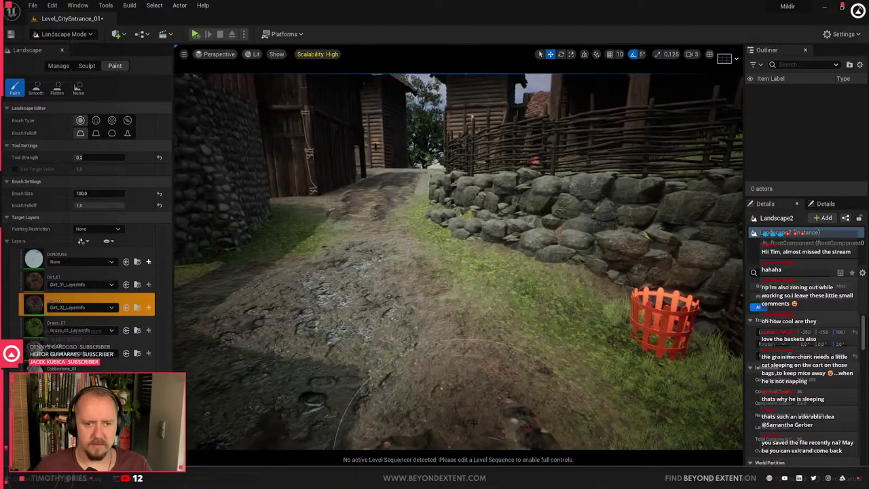
pyautogui.press('w')
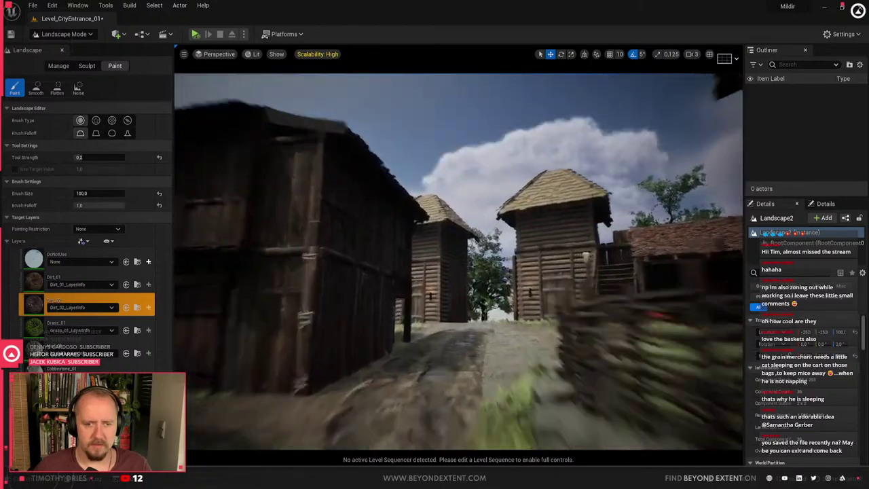